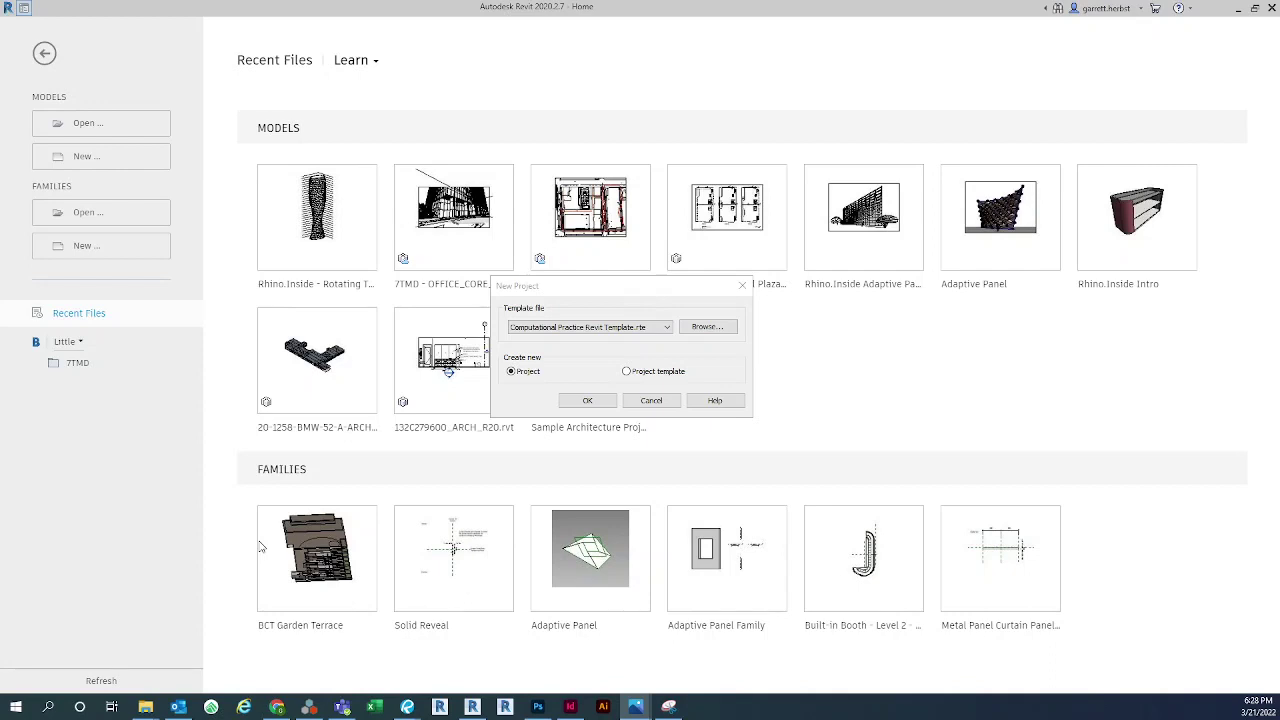
# Create a project from the Computational Practice Revit Template and open its default 3D view
pyautogui.click(588, 400)
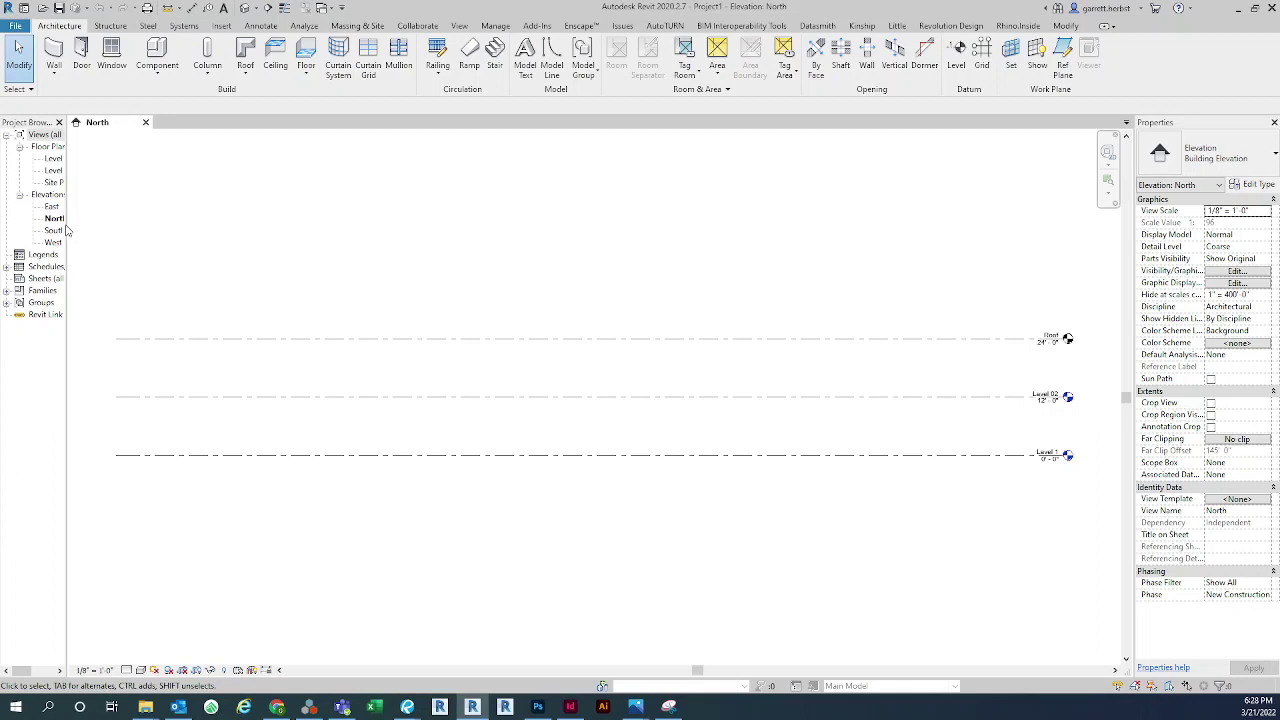
pyautogui.moveTo(66, 211); pyautogui.dragTo(164, 211)
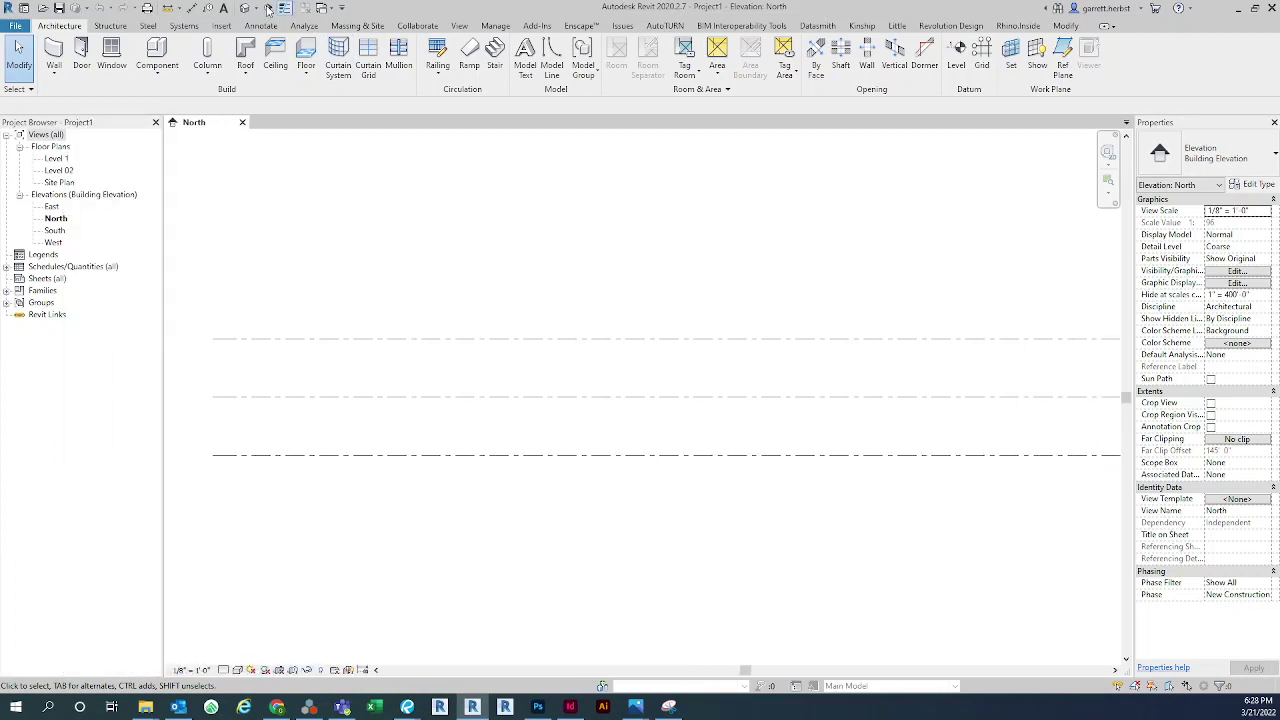
pyautogui.press('3')
pyautogui.press('d')
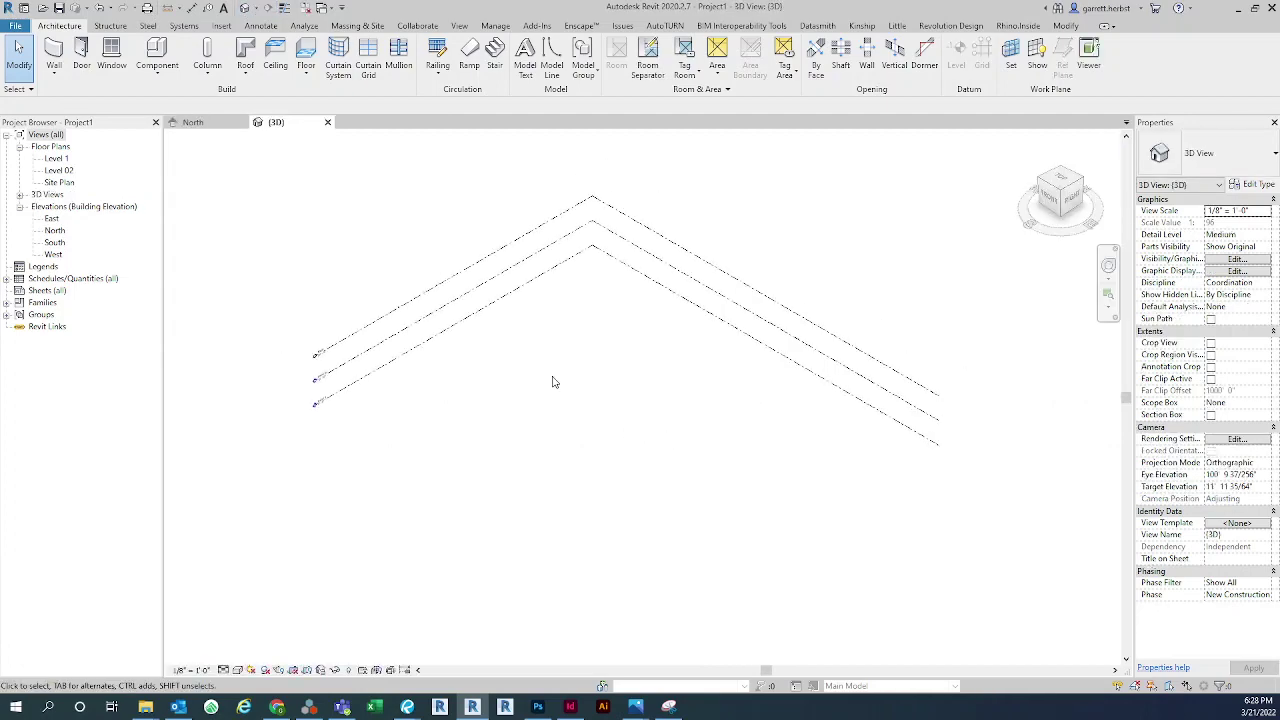
# Delete the Level 02 and Roof levels together with their dependent view, keeping only Level 1
pyautogui.moveTo(342, 287); pyautogui.dragTo(316, 395)
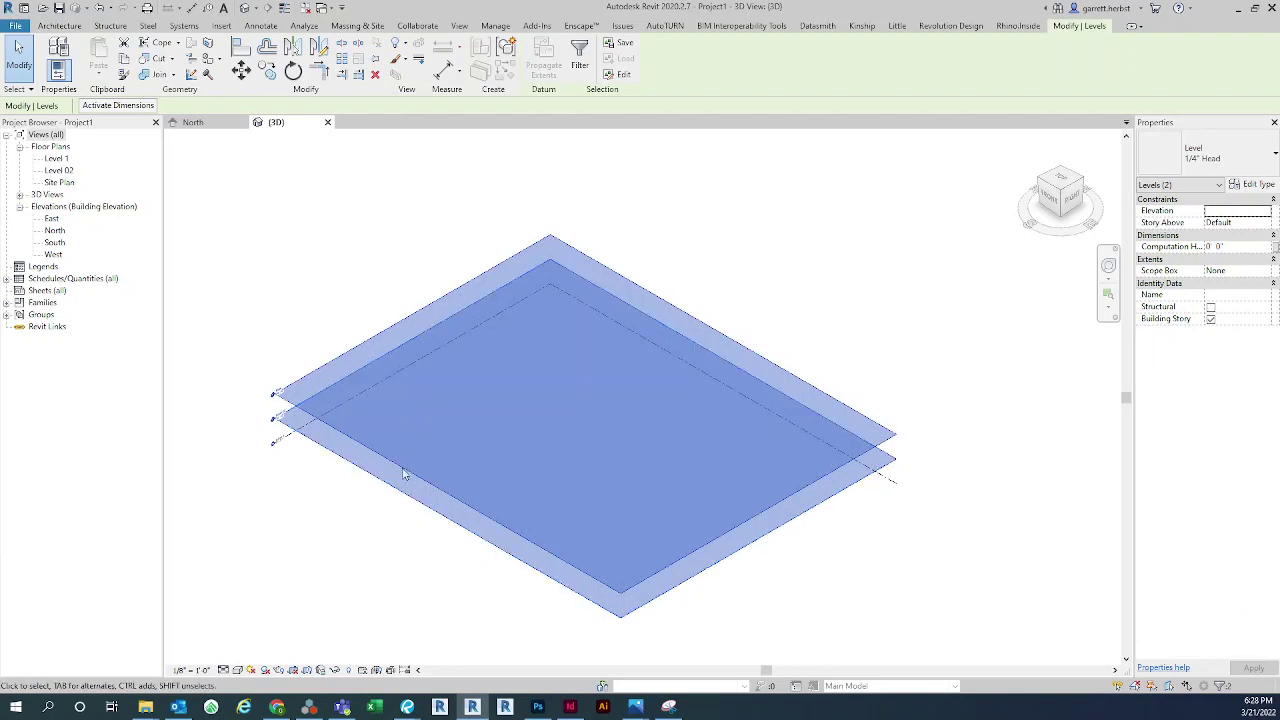
pyautogui.press('Delete')
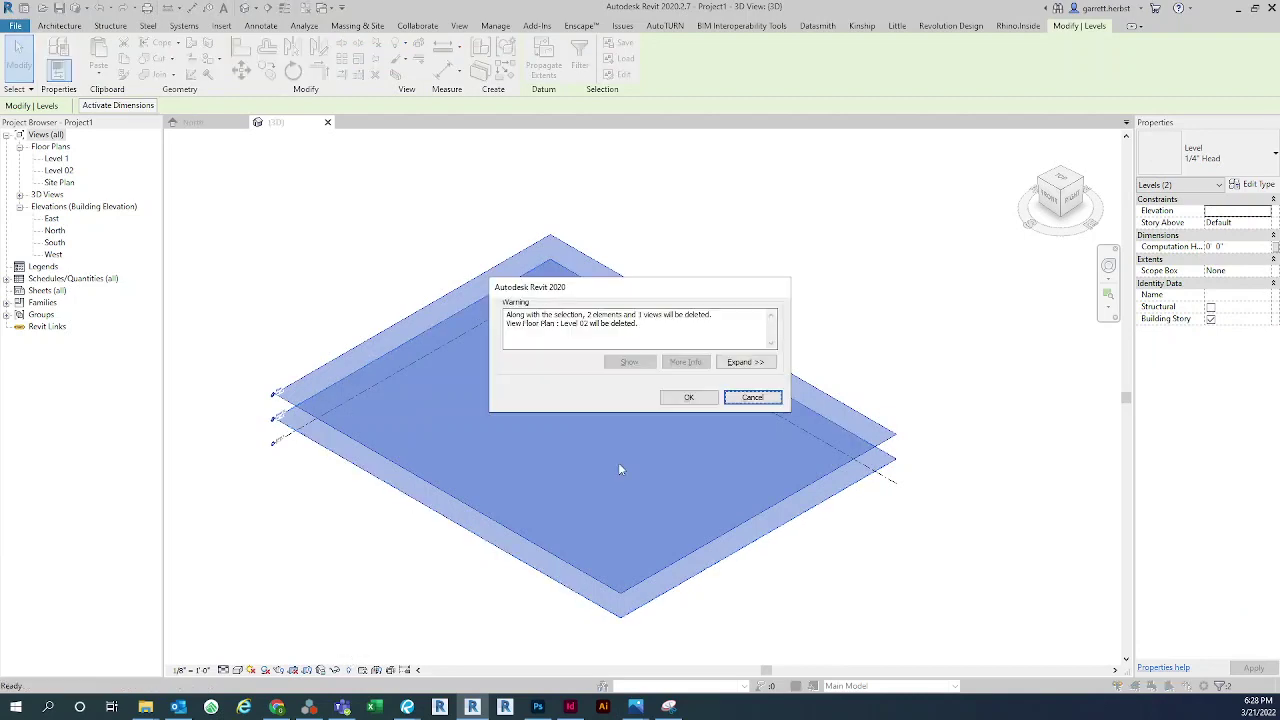
pyautogui.click(688, 398)
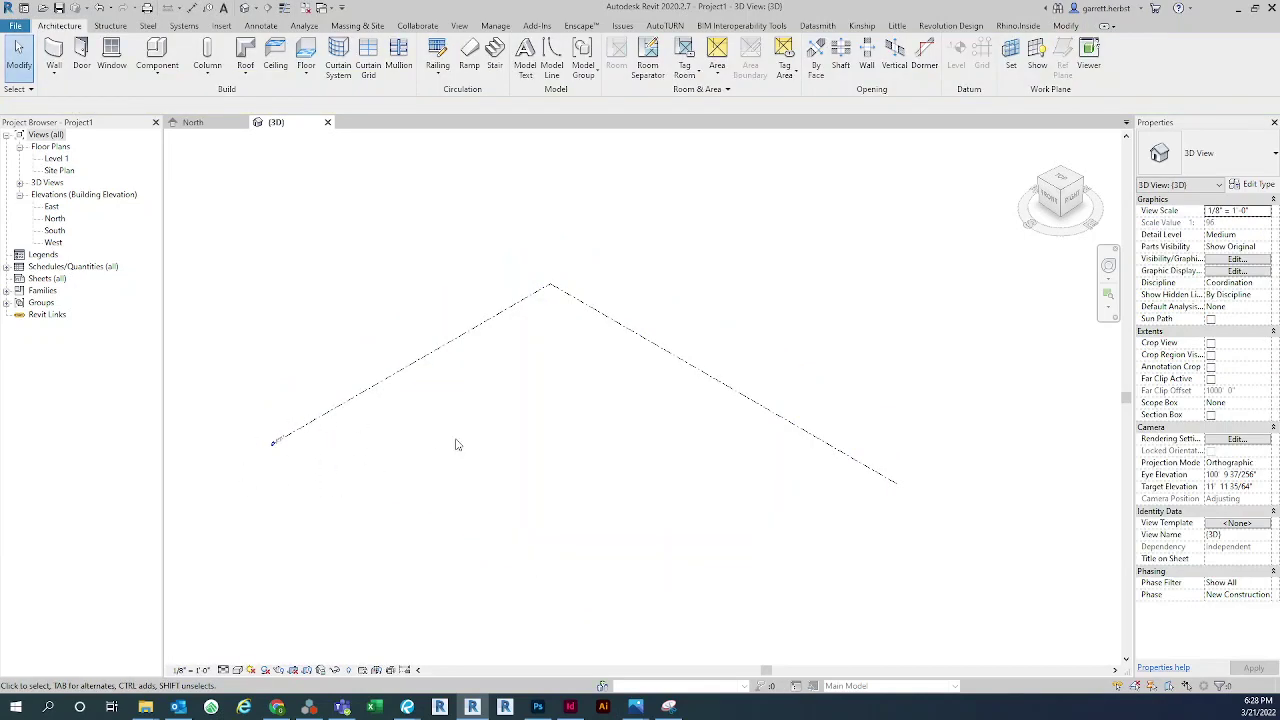
pyautogui.keyDown('shift'); pyautogui.moveTo(504, 499); pyautogui.dragTo(500, 437, button='middle'); pyautogui.keyUp('shift')
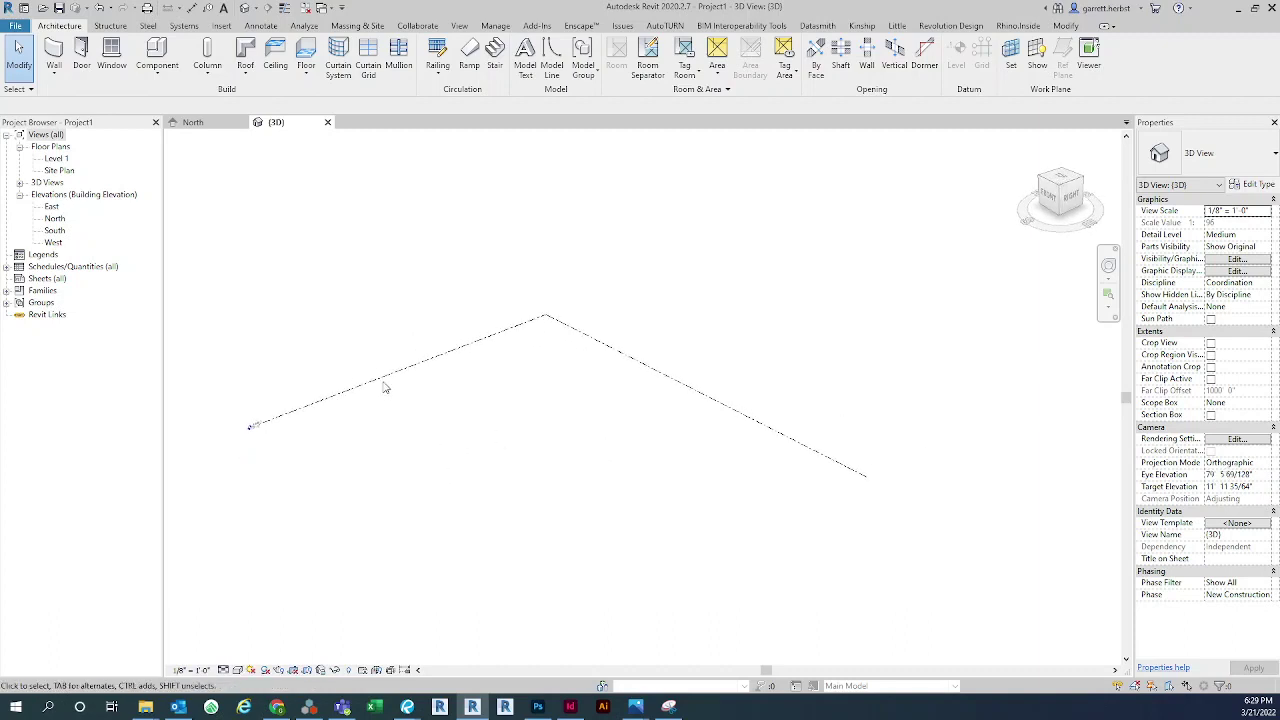
pyautogui.click(385, 379)
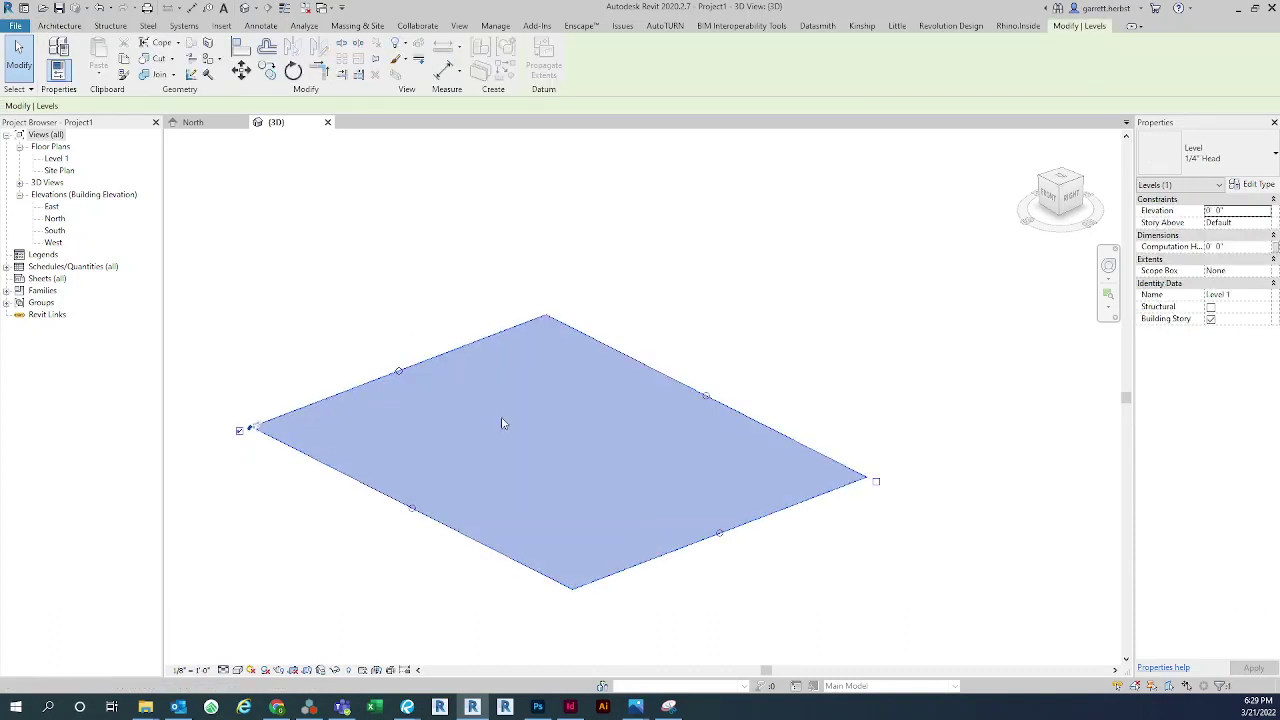
pyautogui.click(634, 294)
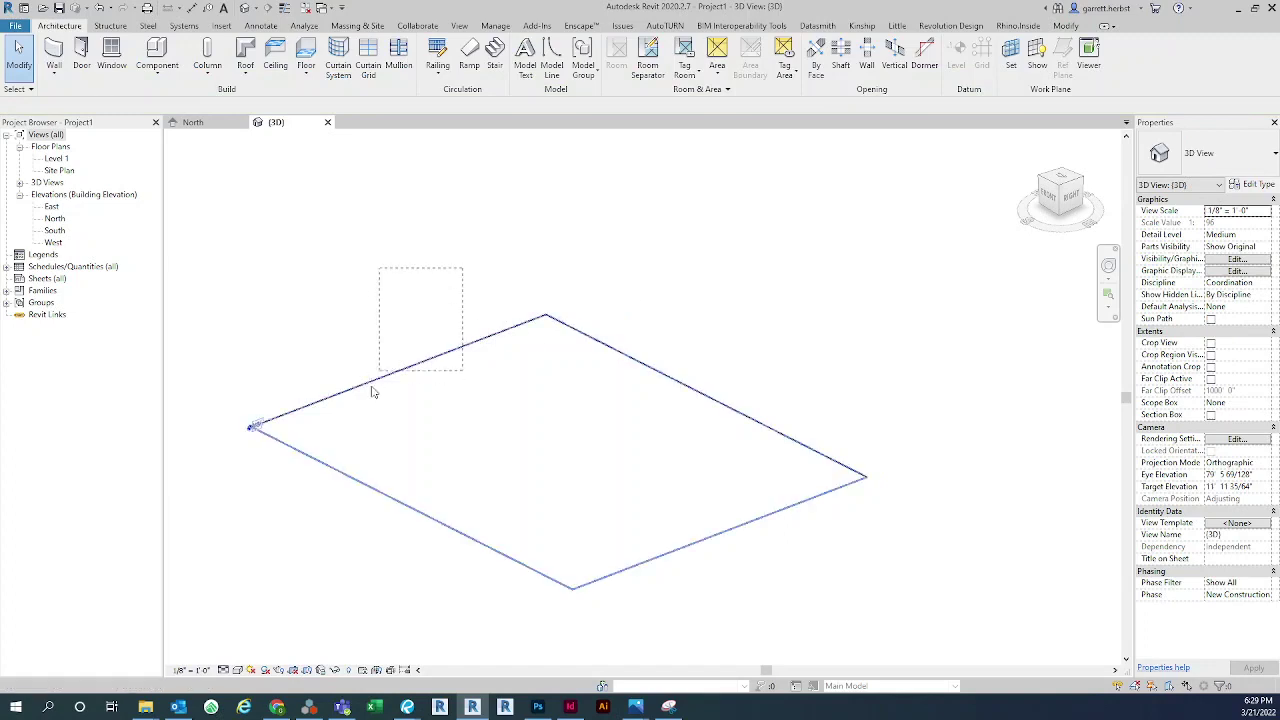
pyautogui.click(372, 391)
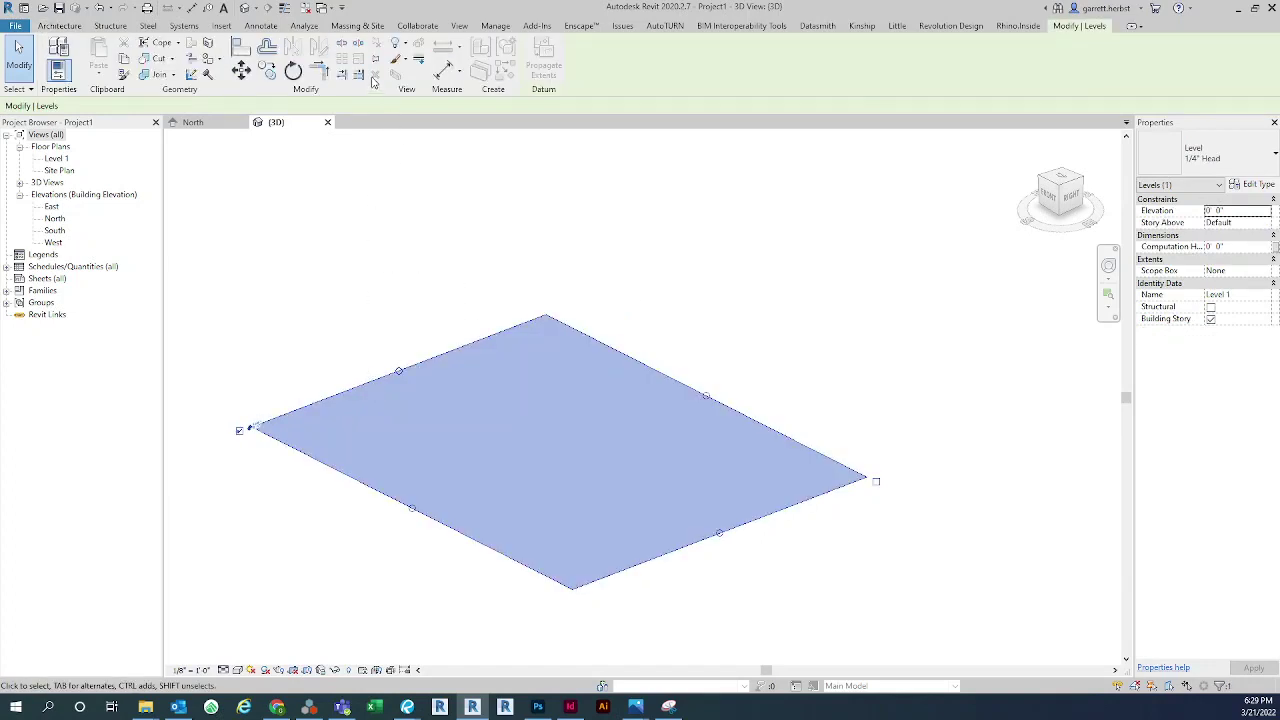
pyautogui.click(408, 326)
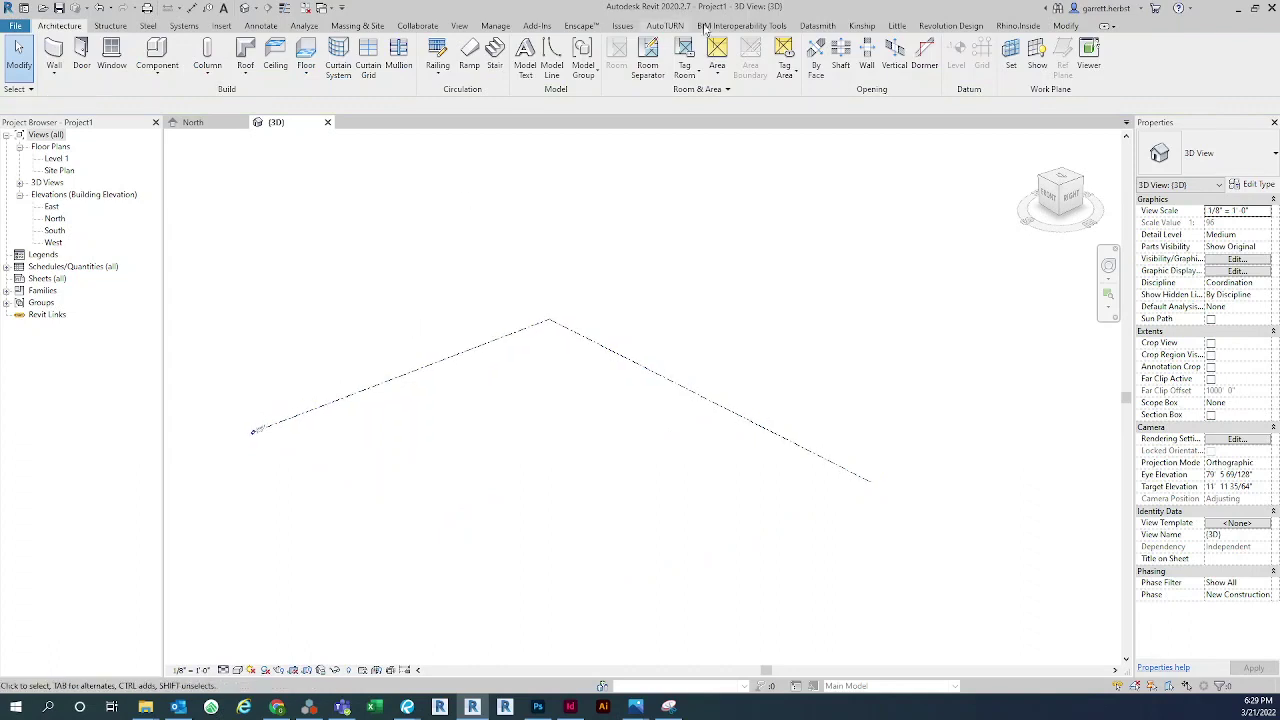
# Start Rhino.Inside in the Revit session and launch Grasshopper from it
pyautogui.click(998, 26)
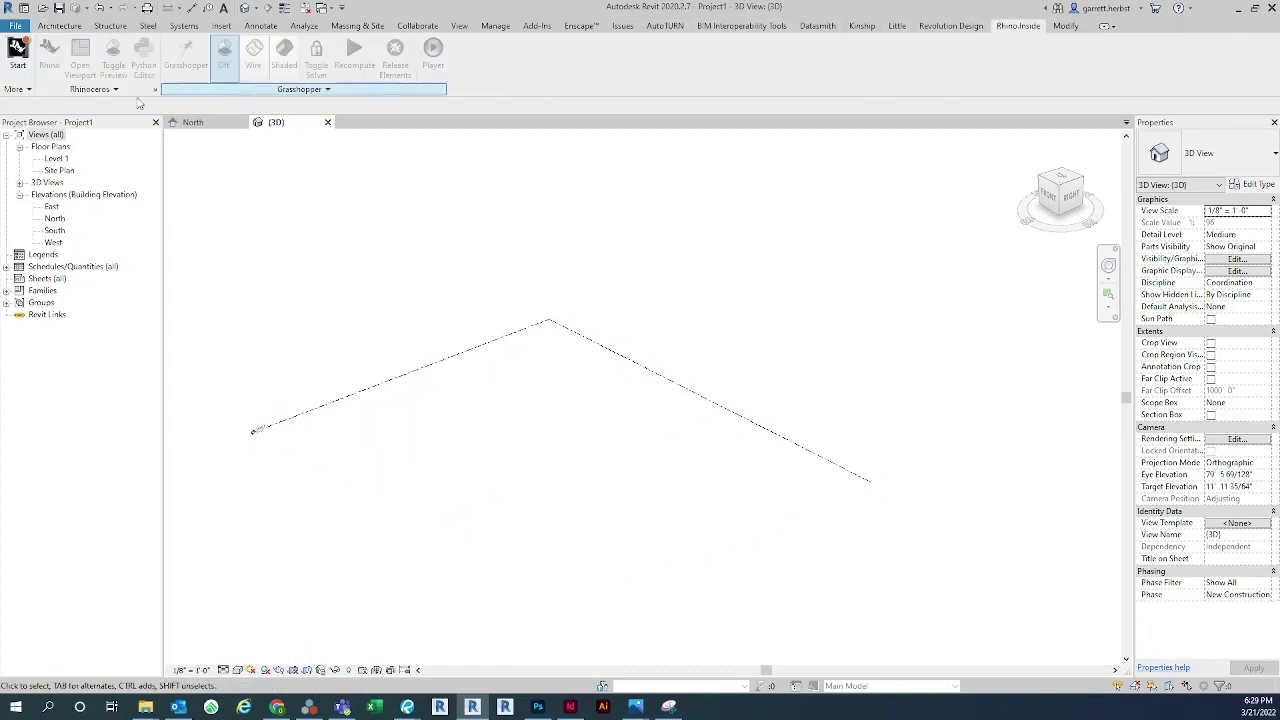
pyautogui.click(17, 55)
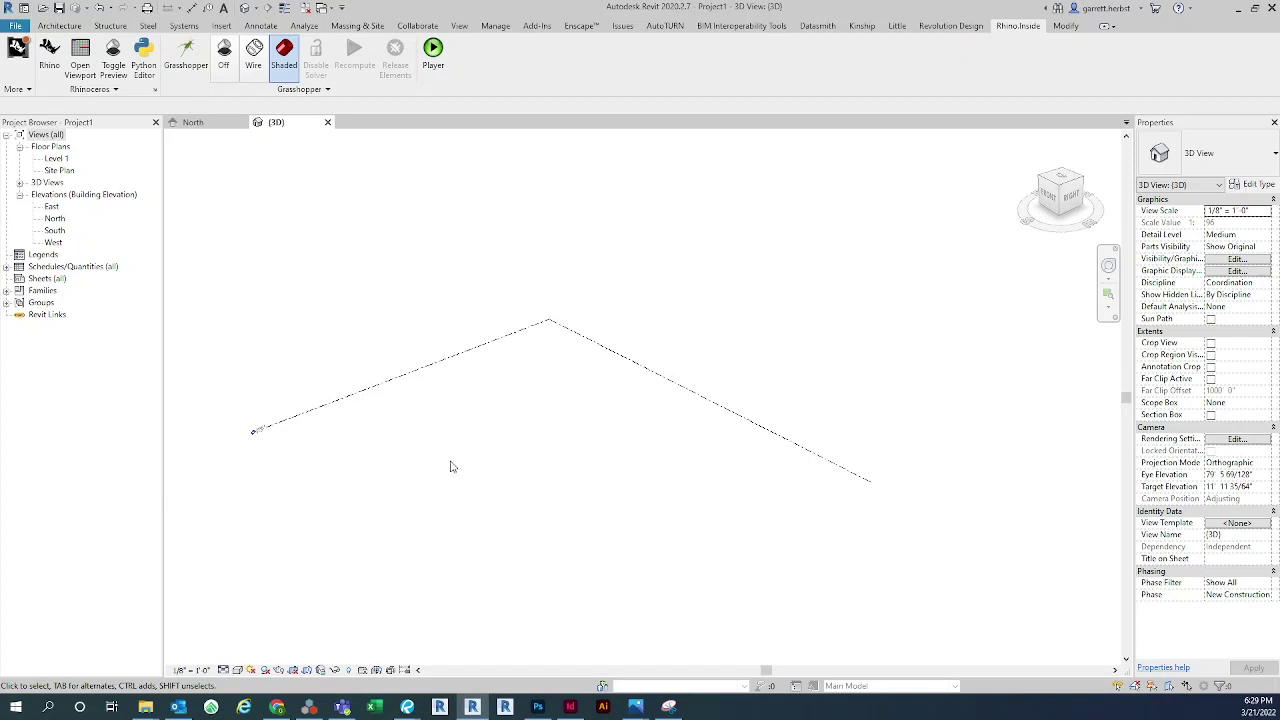
pyautogui.keyDown('shift'); pyautogui.moveTo(471, 483); pyautogui.dragTo(567, 564, button='middle'); pyautogui.keyUp('shift')
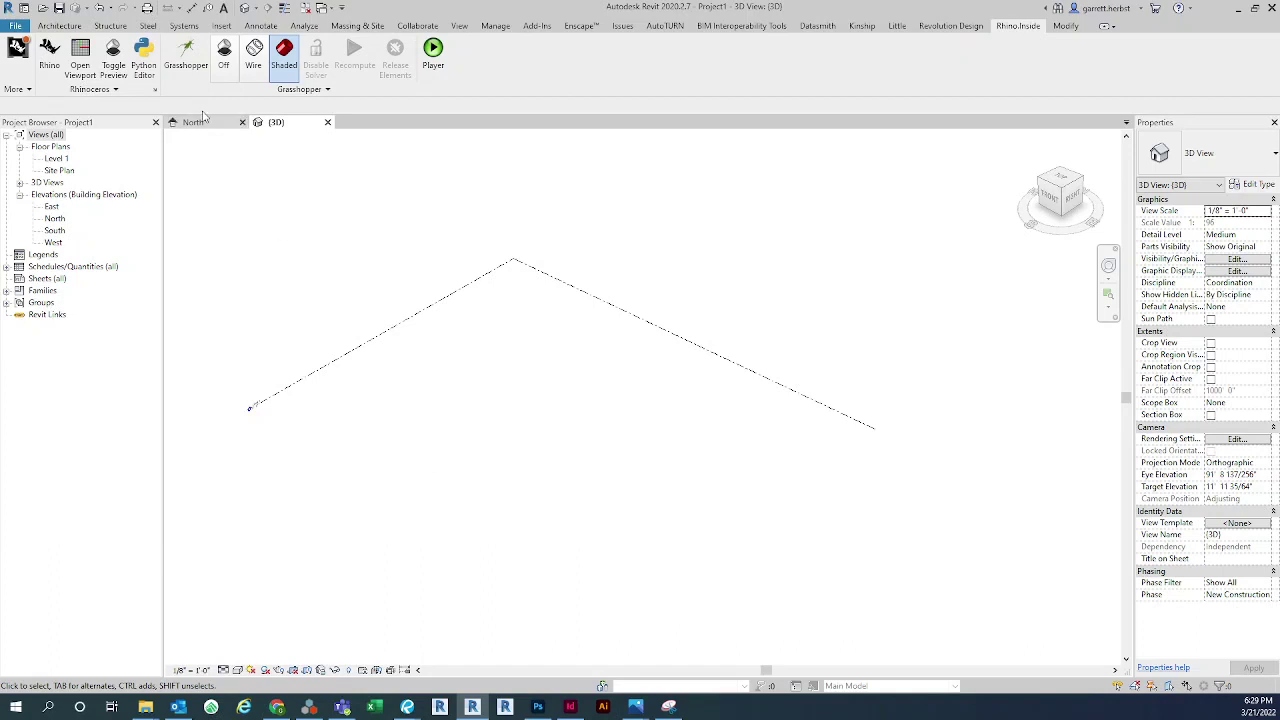
pyautogui.click(199, 80)
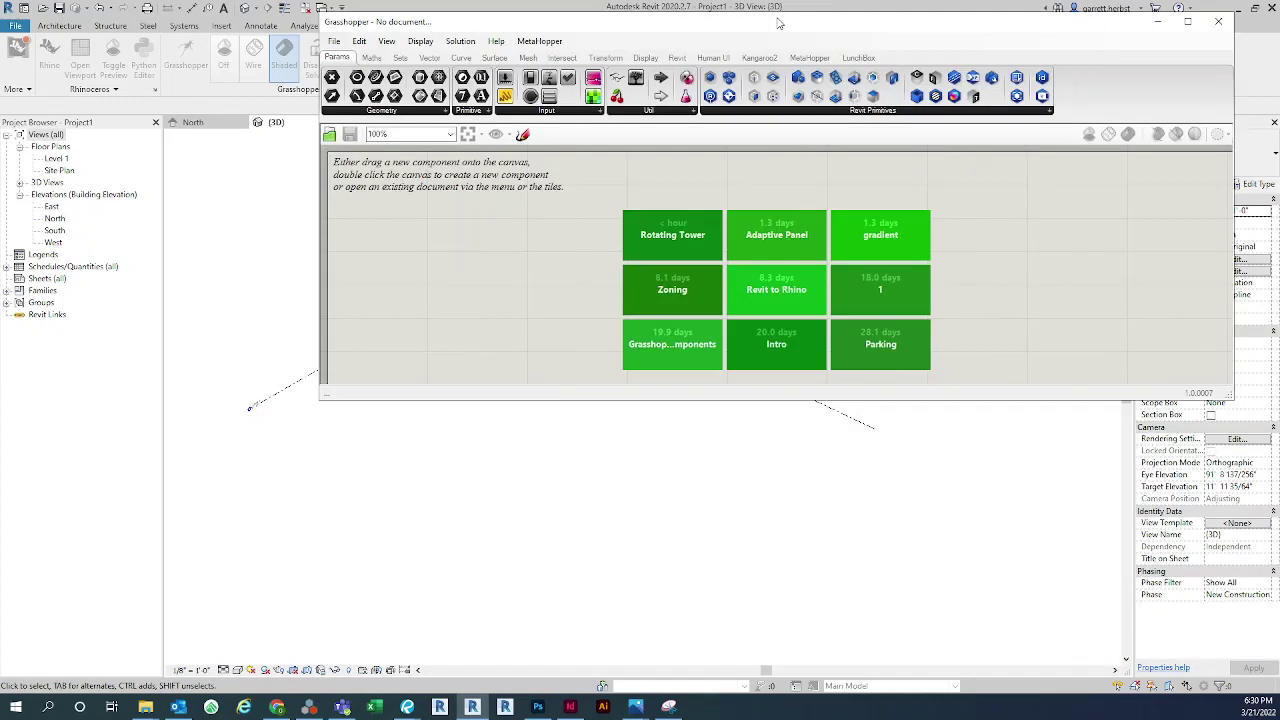
# Arrange the Revit and Grasshopper windows side by side, each filling half of the screen
pyautogui.scroll(-2, 665, 300)
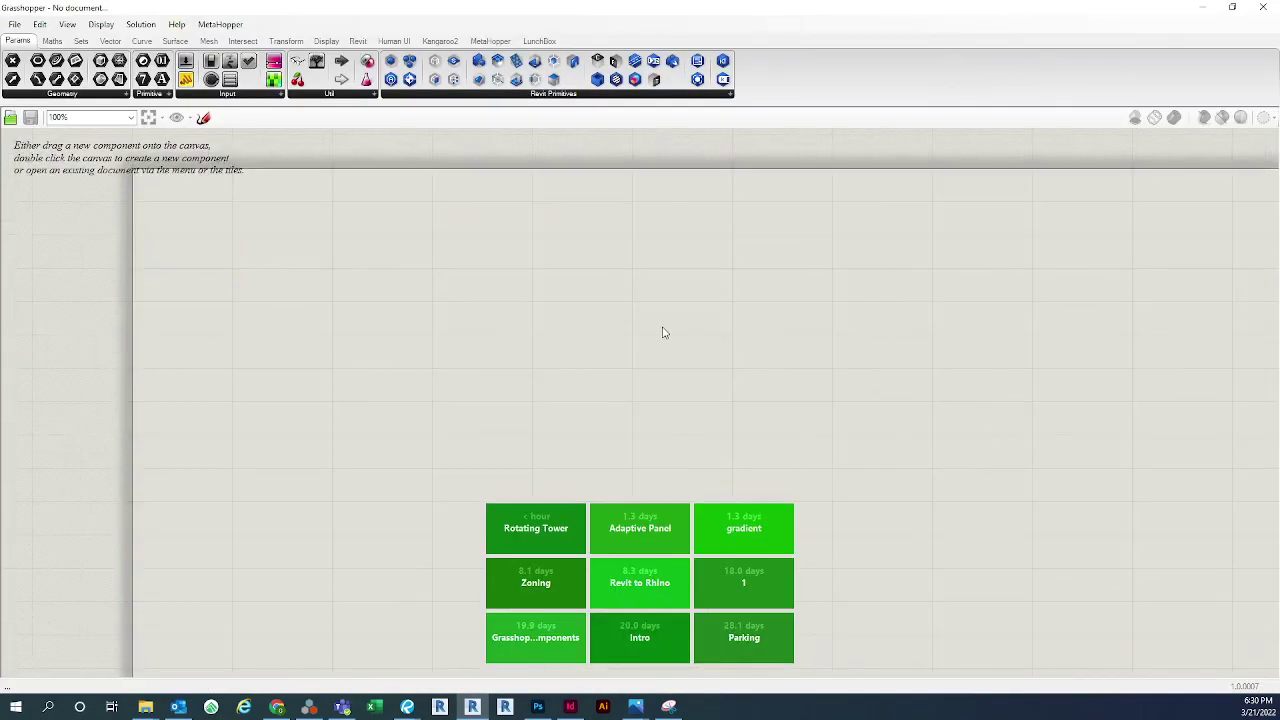
pyautogui.moveTo(617, 11); pyautogui.dragTo(1279, 91)
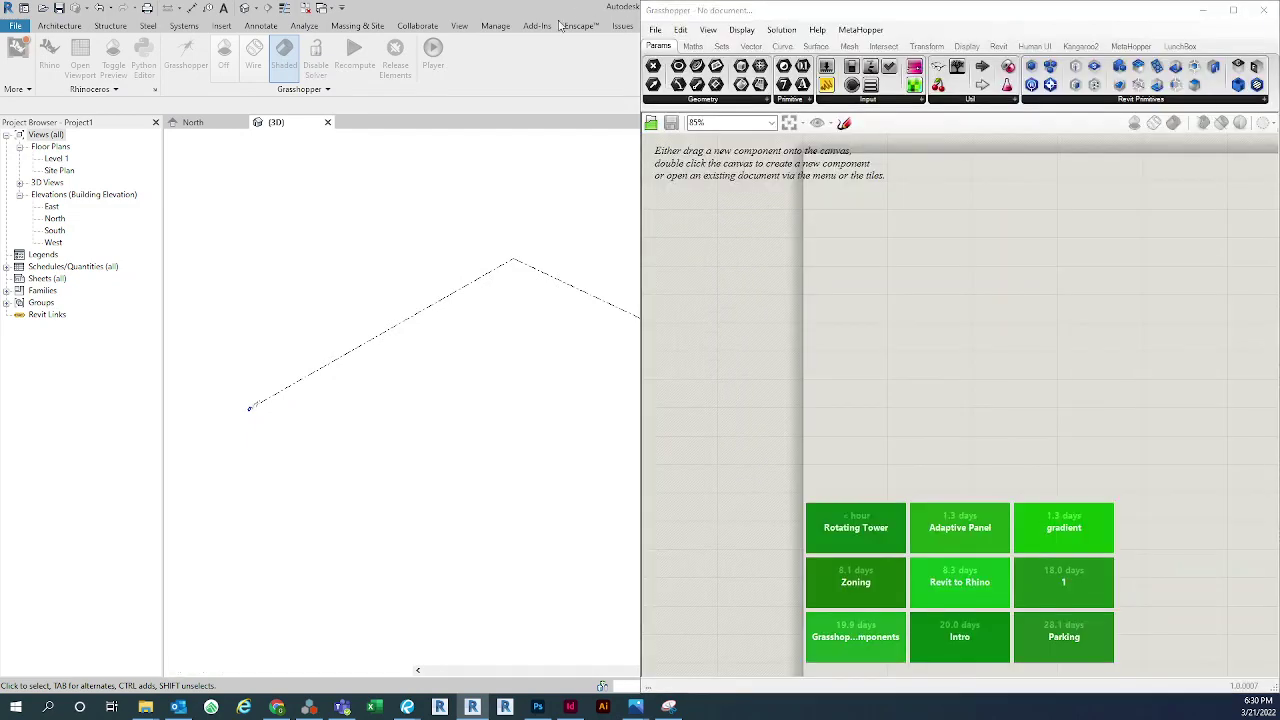
pyautogui.moveTo(582, 7); pyautogui.dragTo(1, 224)
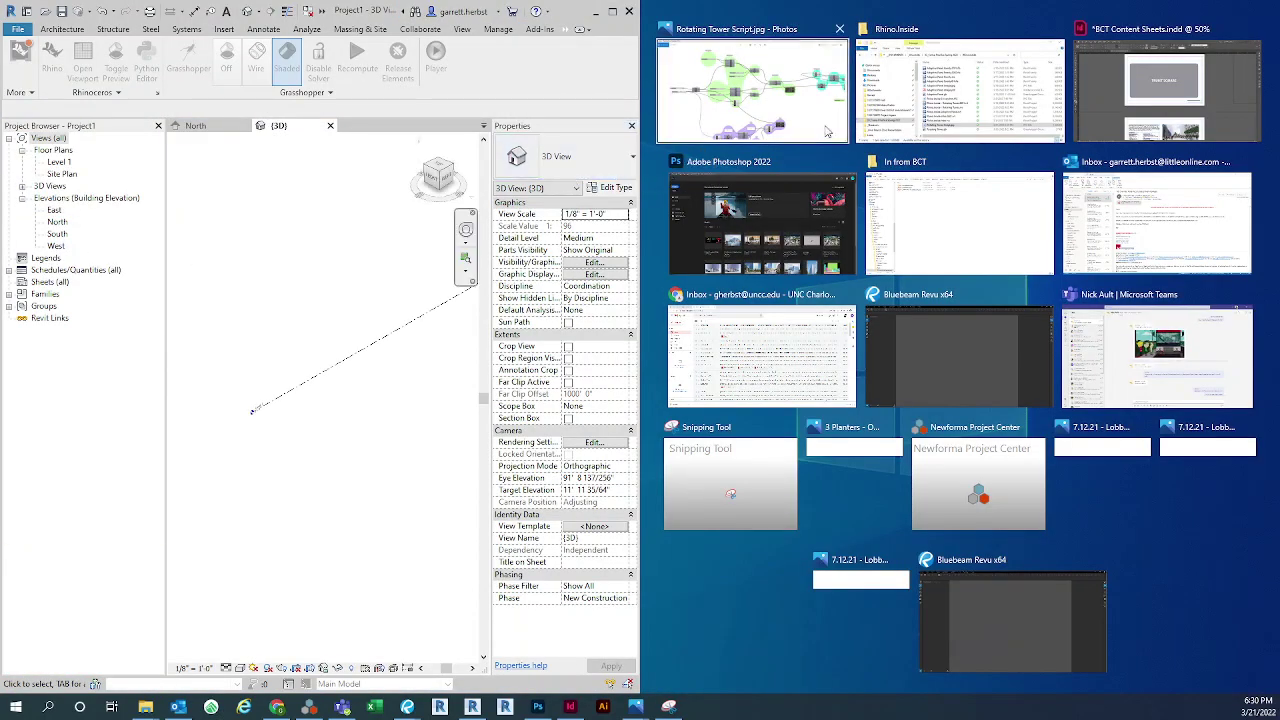
# Dock the Properties palette beneath the Project Browser and narrow both so the 3D view has more room
pyautogui.moveTo(588, 129); pyautogui.dragTo(5, 513)
pyautogui.moveTo(153, 141); pyautogui.dragTo(84, 140)
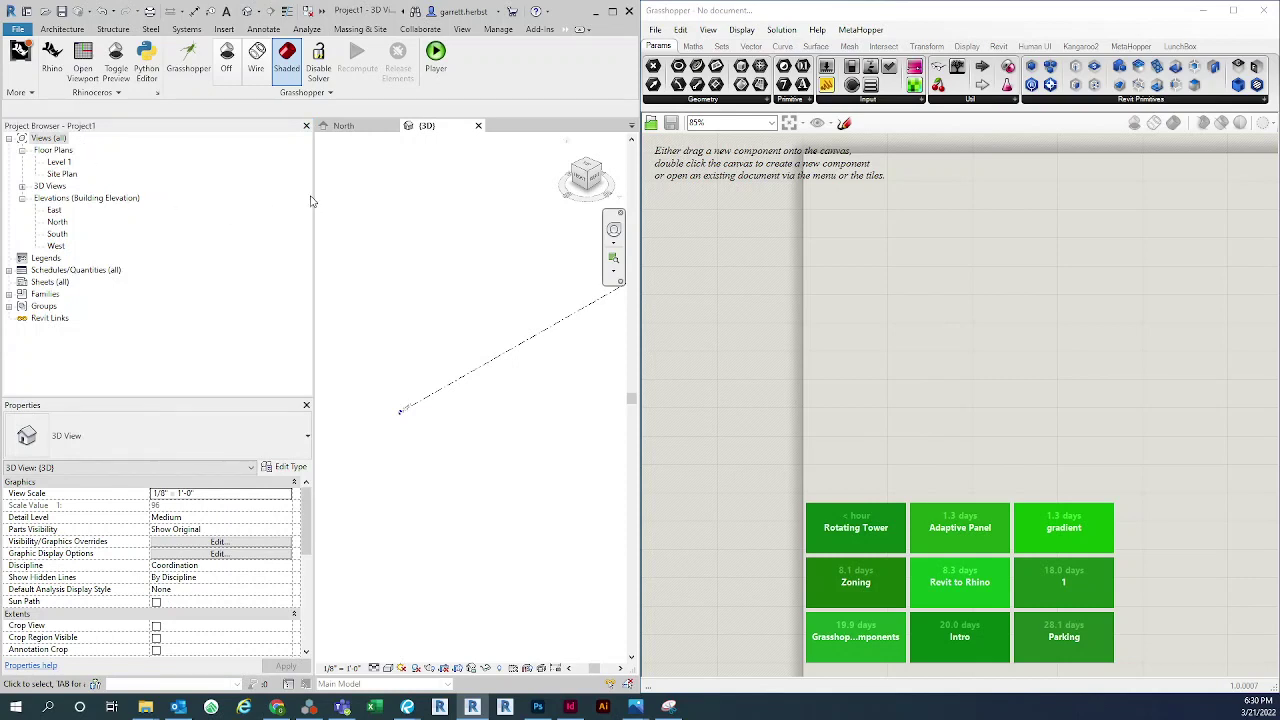
pyautogui.moveTo(313, 201); pyautogui.dragTo(148, 204)
pyautogui.click(269, 286)
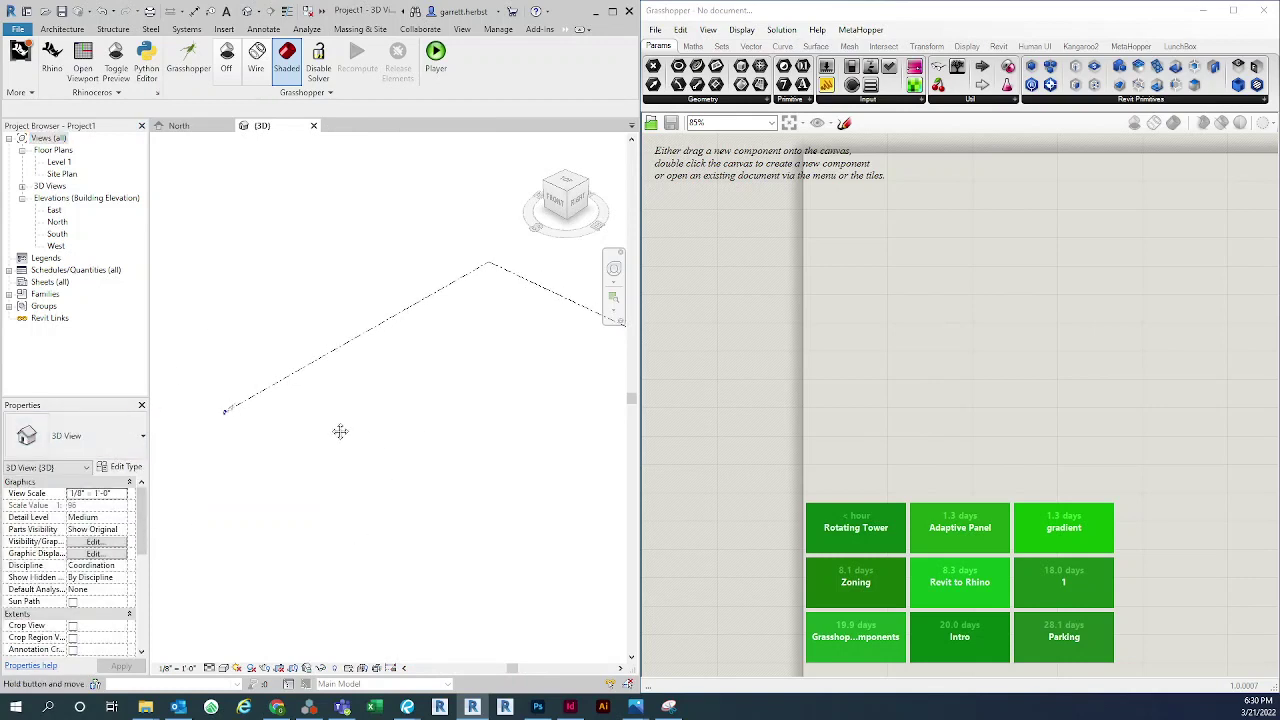
pyautogui.keyDown('shift'); pyautogui.moveTo(340, 431); pyautogui.dragTo(360, 377, button='middle'); pyautogui.keyUp('shift')
# Add a Bifocals component to the Grasshopper canvas so that components get floating name labels
pyautogui.moveTo(969, 414); pyautogui.dragTo(906, 396, button='right')
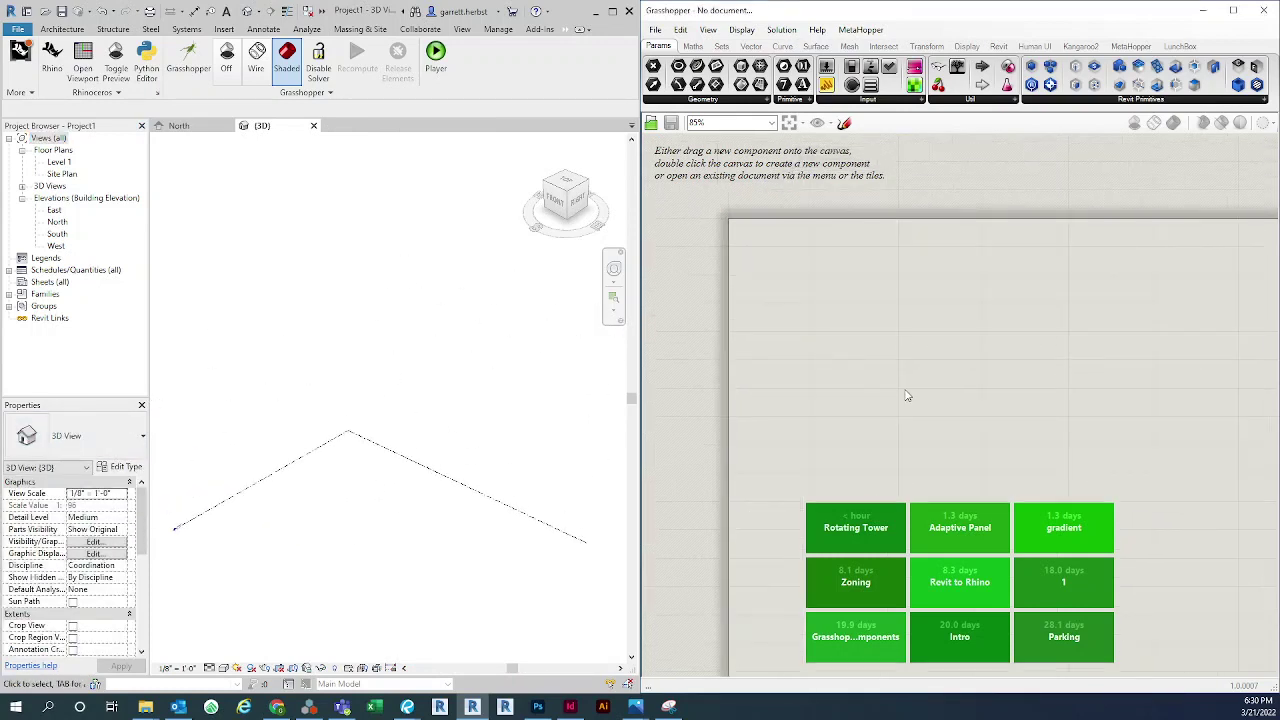
pyautogui.doubleClick(906, 396)
pyautogui.write('n')
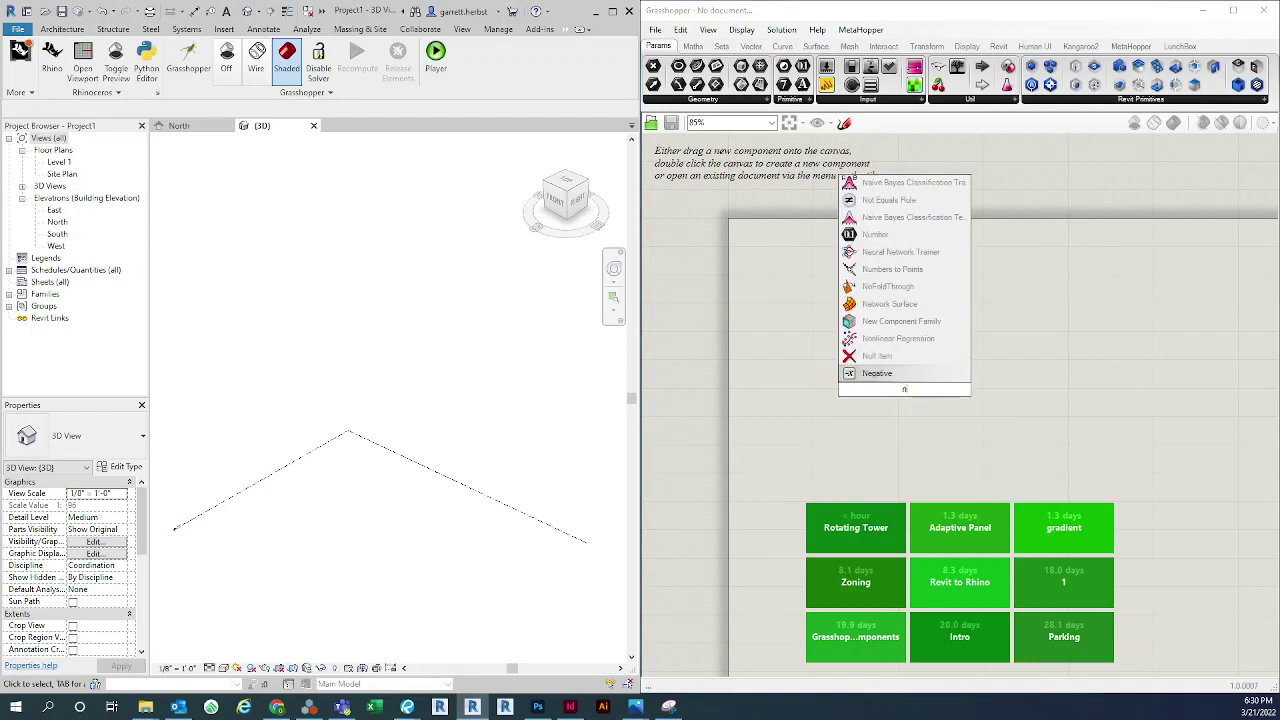
pyautogui.press('BackSpace')
pyautogui.write('bif')
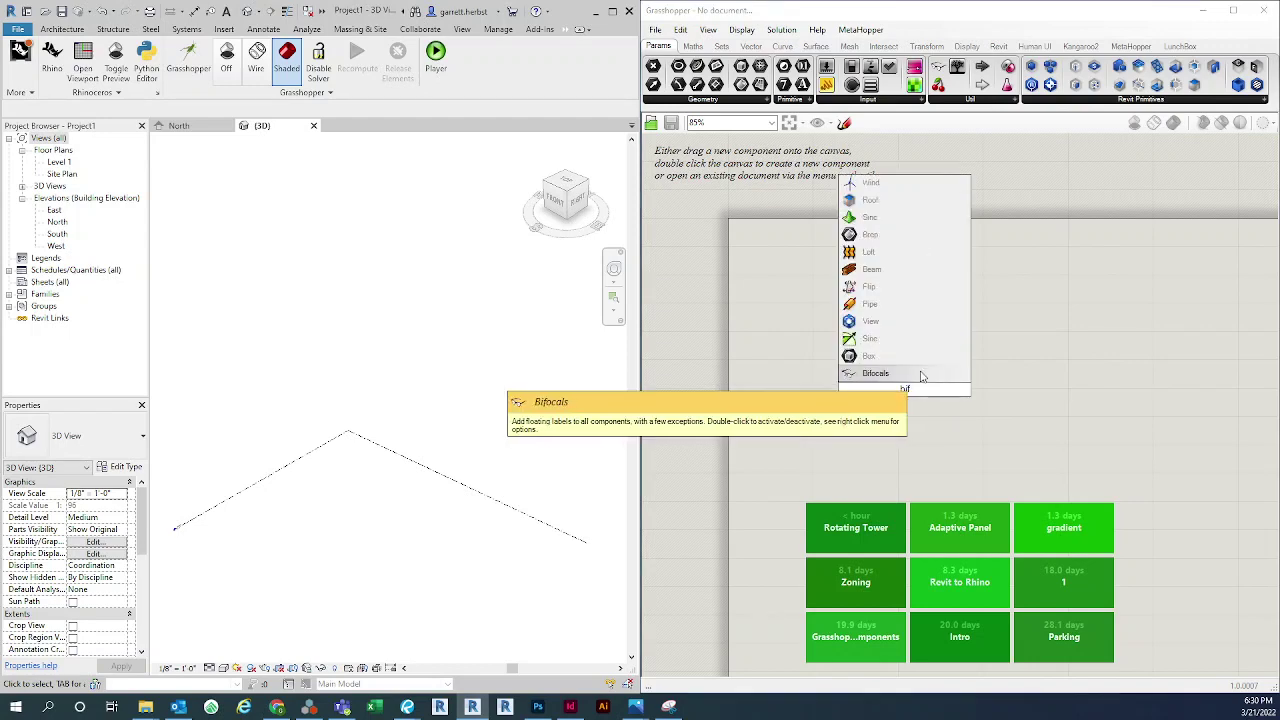
pyautogui.click(920, 374)
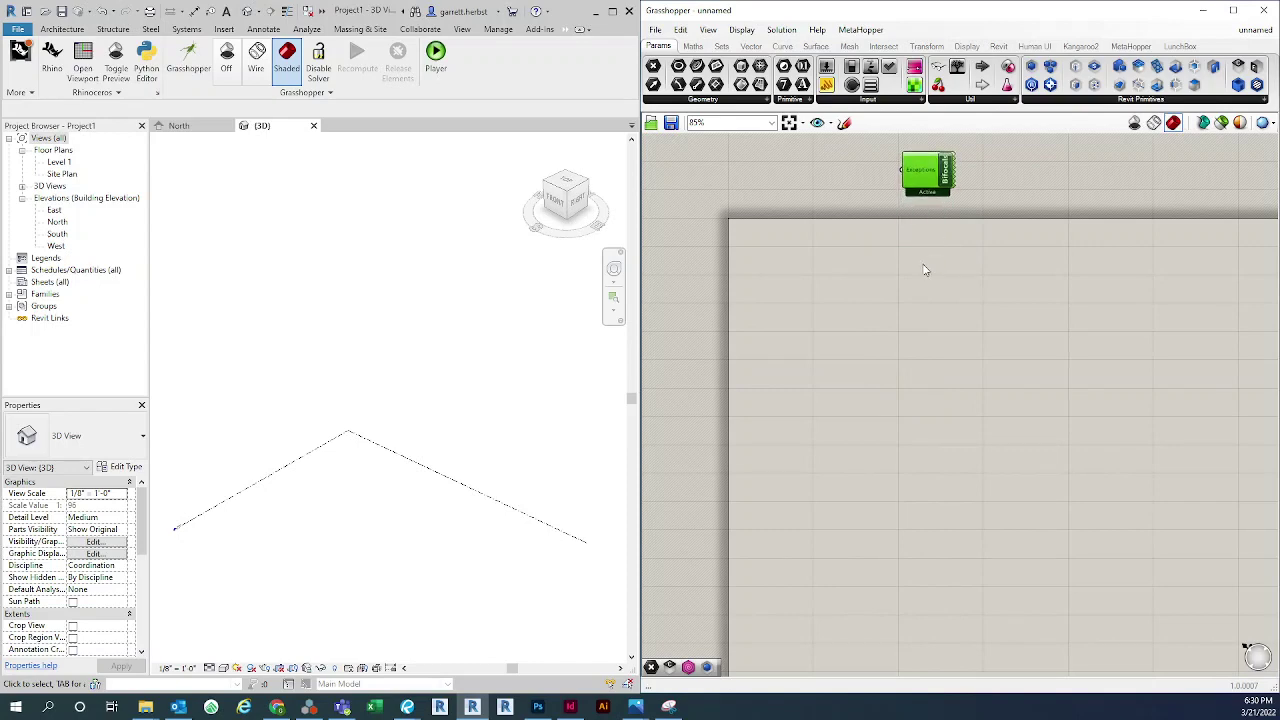
pyautogui.moveTo(923, 266); pyautogui.dragTo(862, 291, button='right')
pyautogui.click(799, 440)
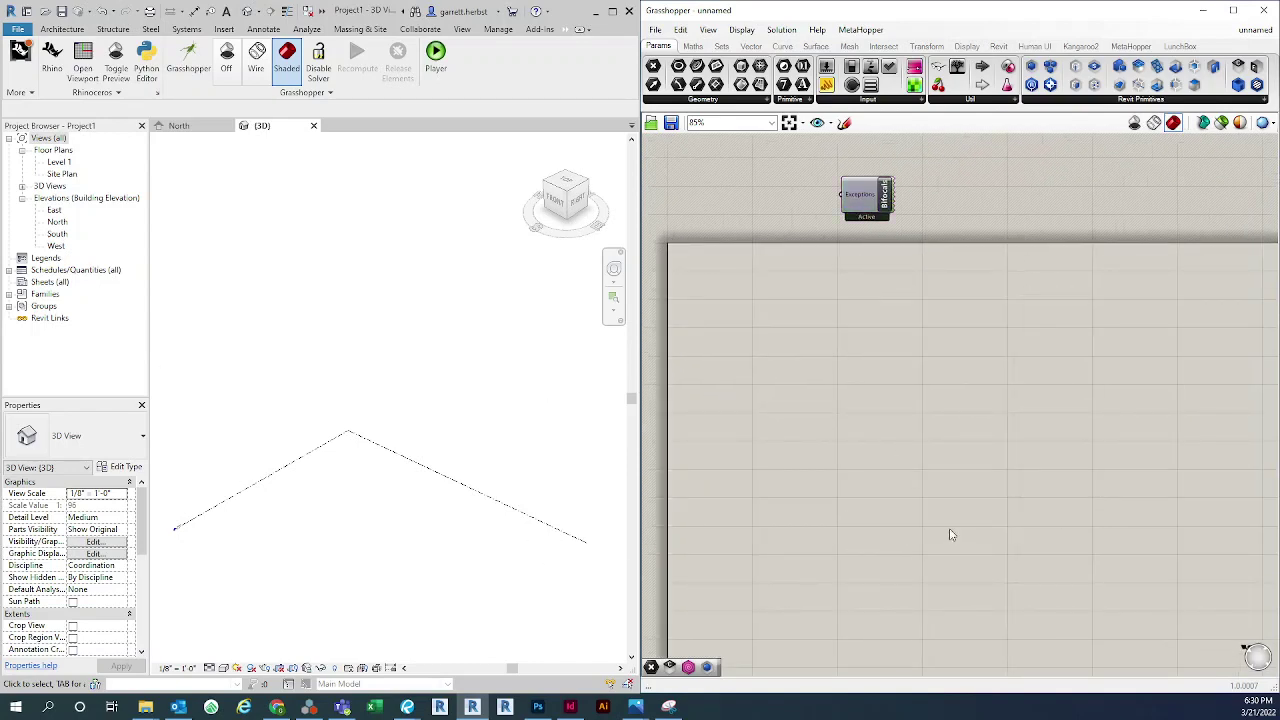
# Add an Ellipse curve component to the canvas below the Bifocals component
pyautogui.moveTo(951, 531); pyautogui.dragTo(886, 389, button='right')
pyautogui.doubleClick(886, 389)
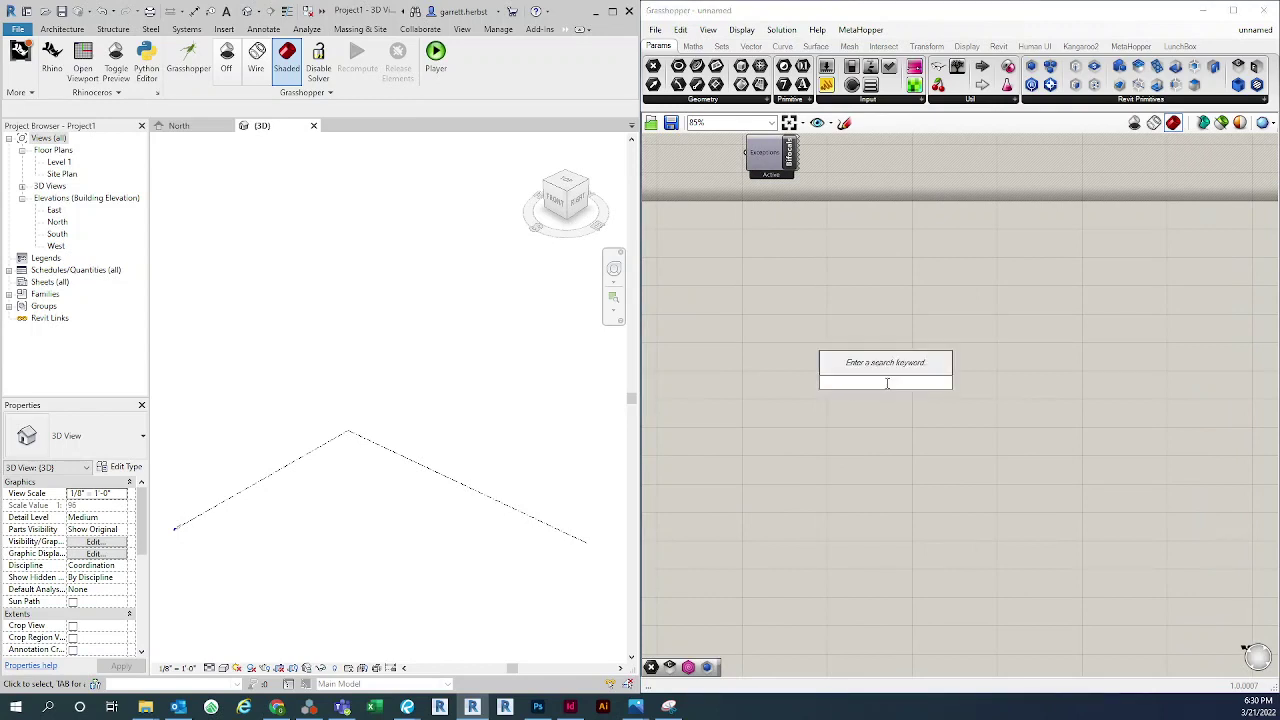
pyautogui.write('elli')
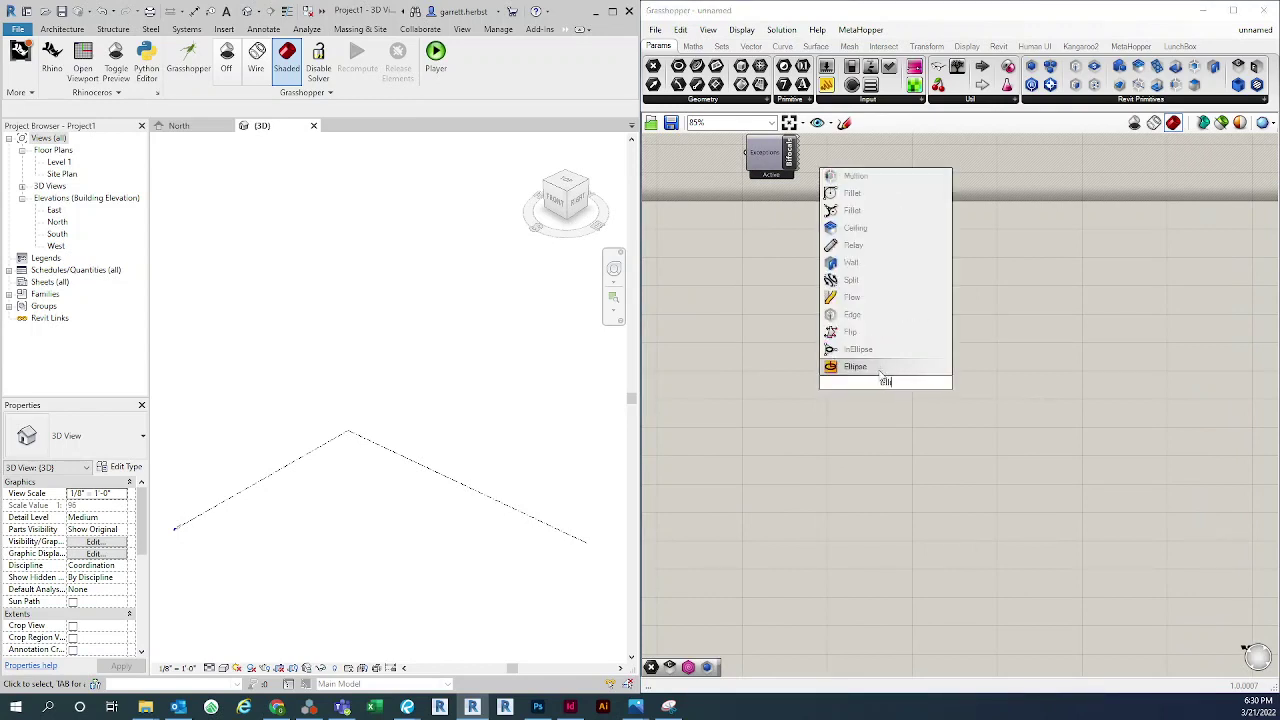
pyautogui.click(878, 370)
pyautogui.moveTo(887, 357); pyautogui.dragTo(887, 317)
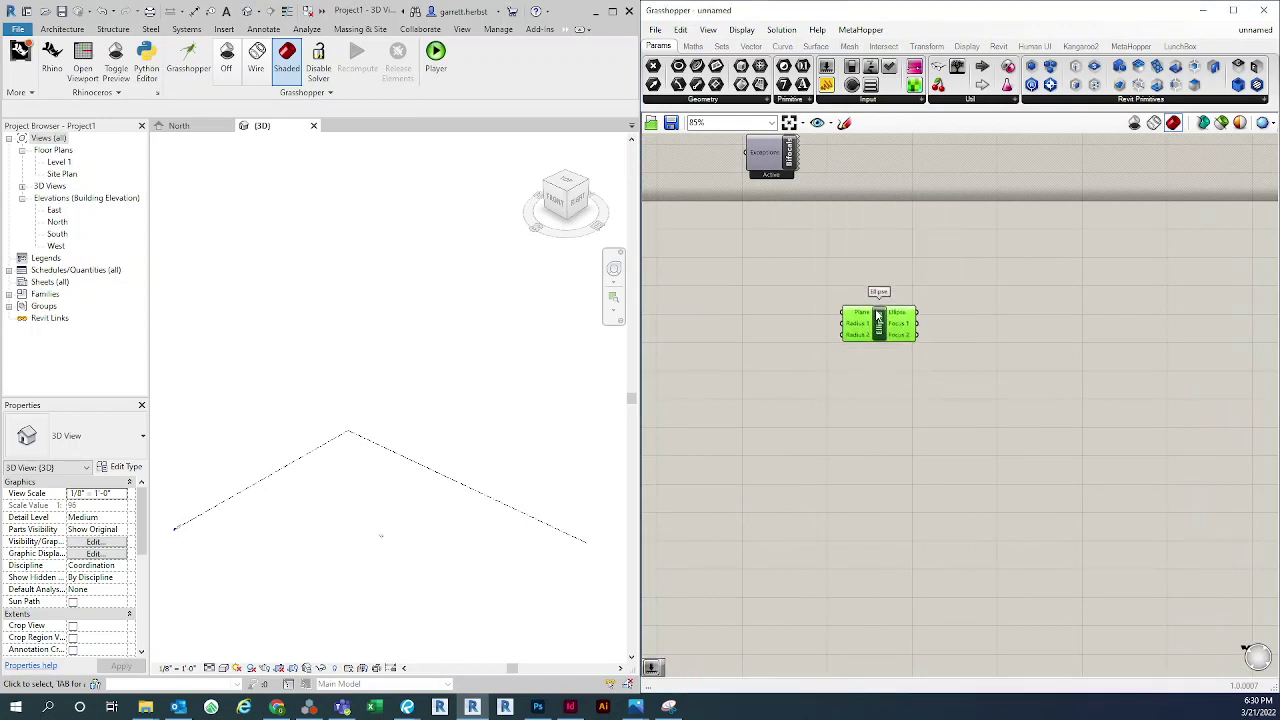
# Shift the Ellipse component farther right on the canvas to leave space in front of its inputs
pyautogui.moveTo(783, 457); pyautogui.dragTo(869, 449, button='right')
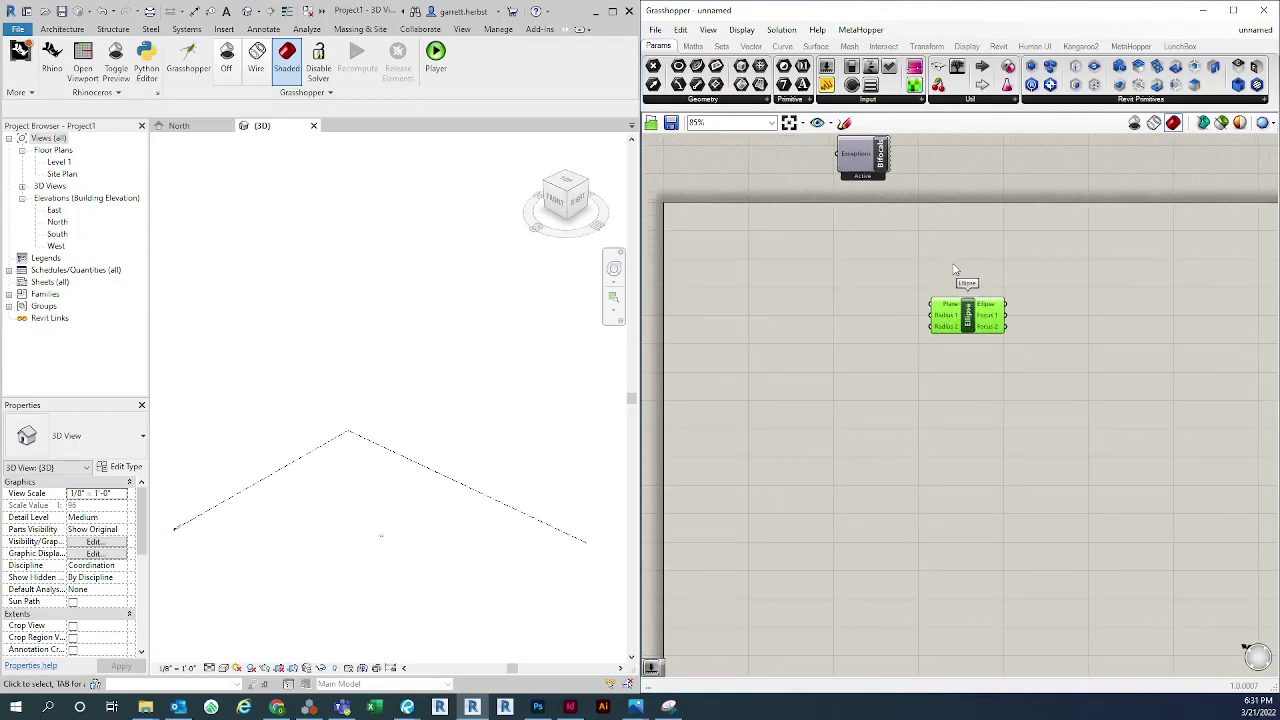
pyautogui.moveTo(966, 317); pyautogui.dragTo(993, 315)
pyautogui.moveTo(937, 269); pyautogui.dragTo(946, 300, button='right')
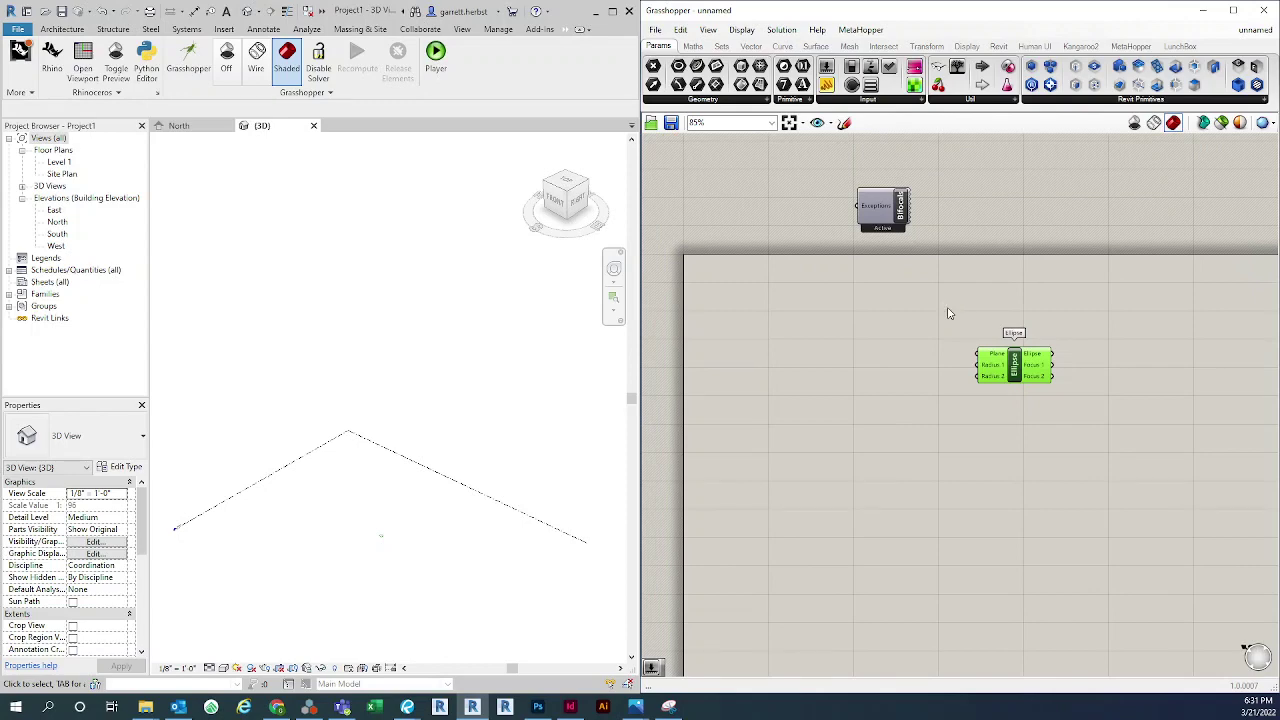
pyautogui.moveTo(978, 342); pyautogui.dragTo(986, 356, button='right')
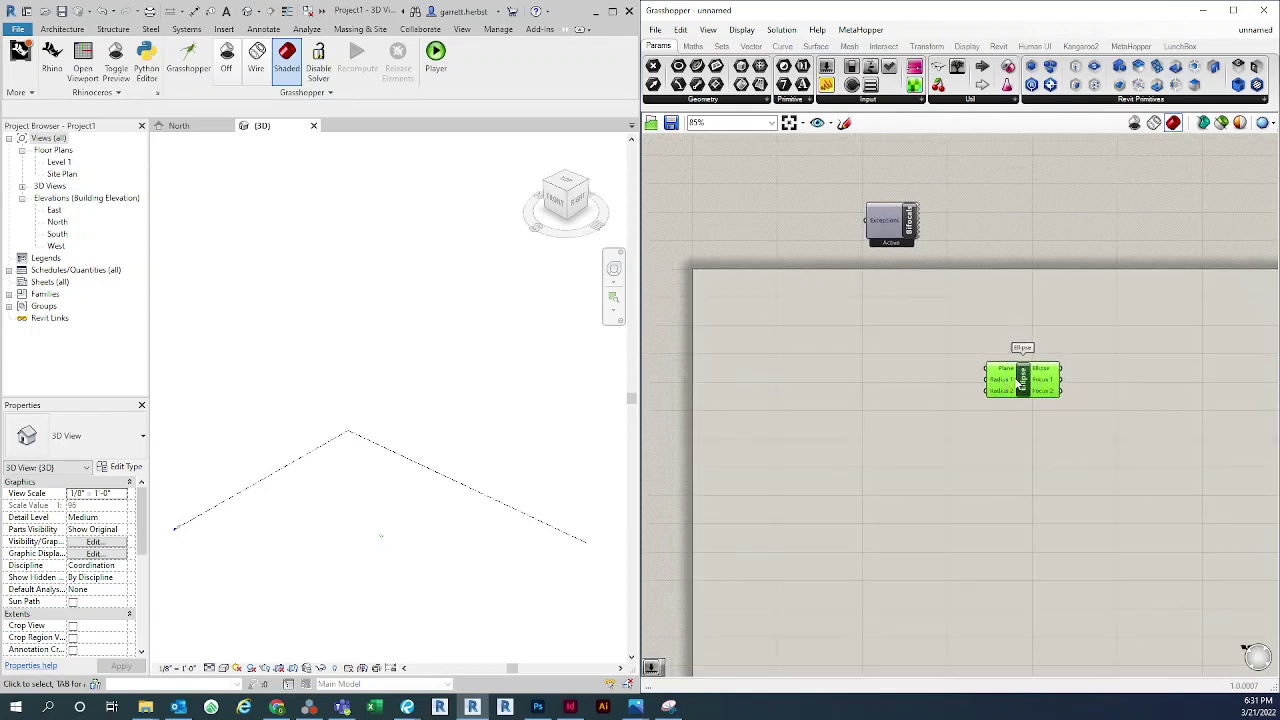
pyautogui.moveTo(1029, 383); pyautogui.dragTo(1052, 386)
pyautogui.moveTo(979, 426); pyautogui.dragTo(1009, 424, button='right')
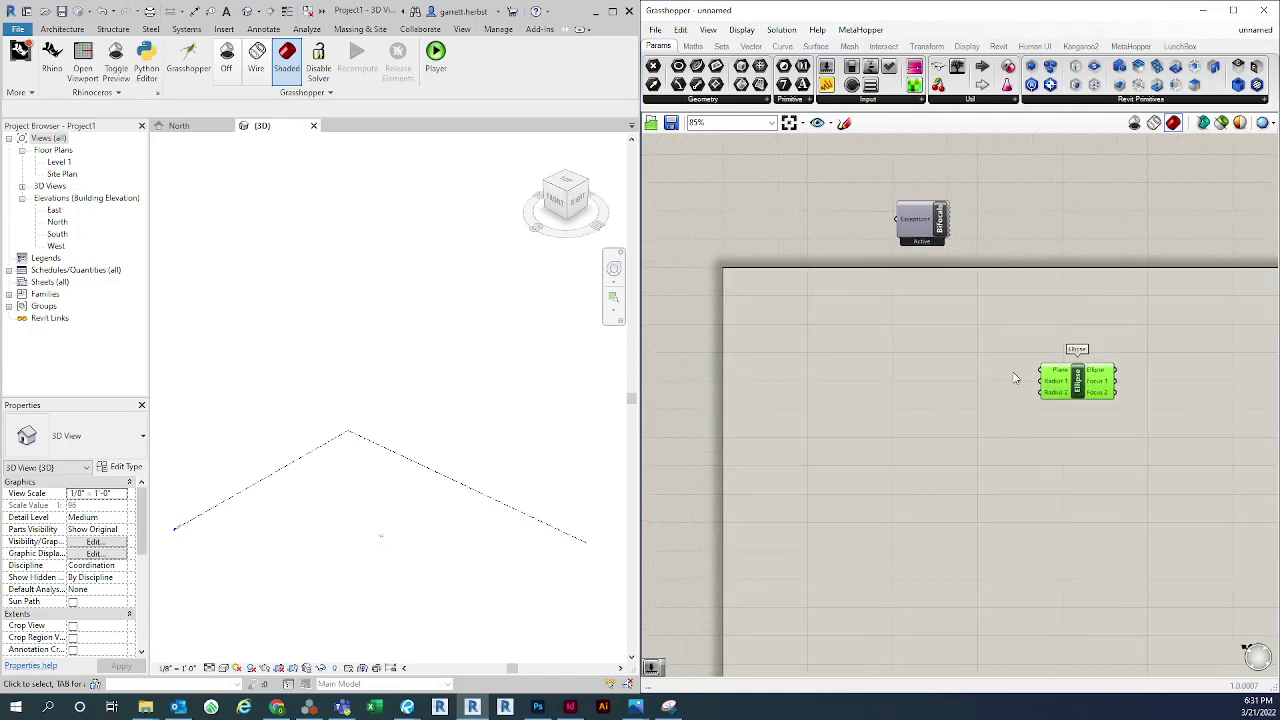
# Add a number slider with the value 20 in front of the Ellipse component's radius inputs
pyautogui.scroll(2, 1015, 358)
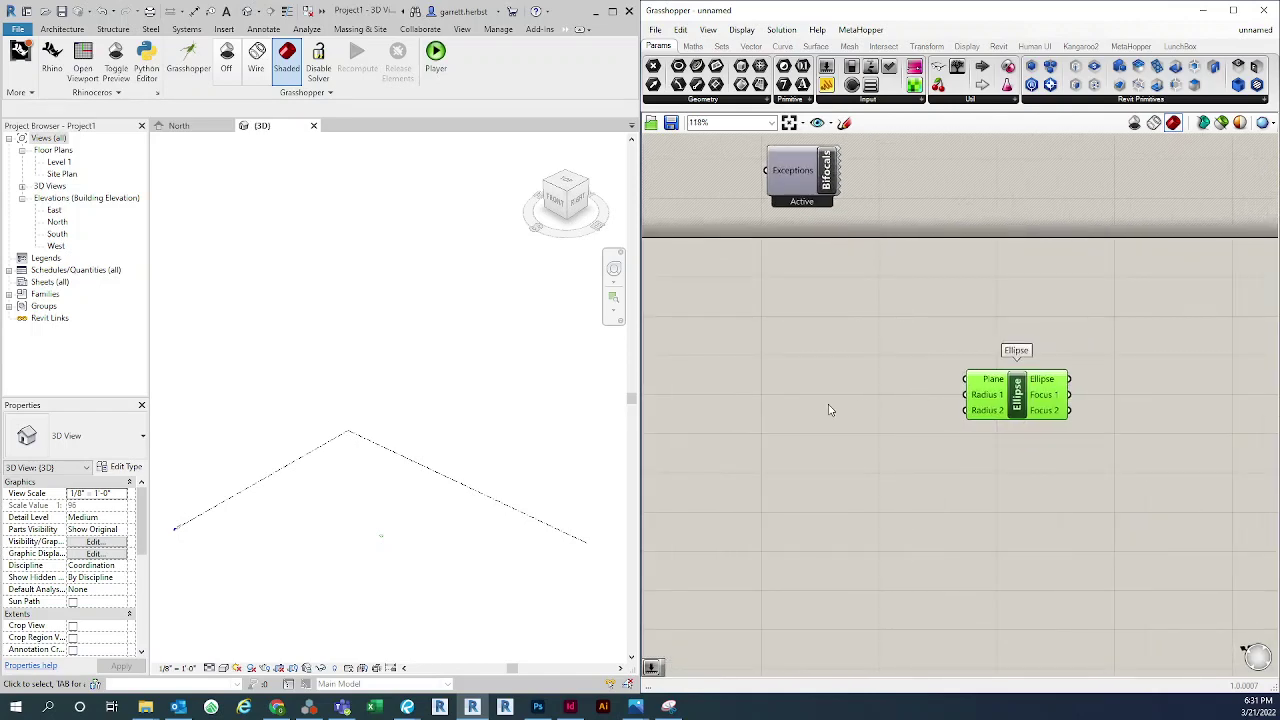
pyautogui.doubleClick(866, 404)
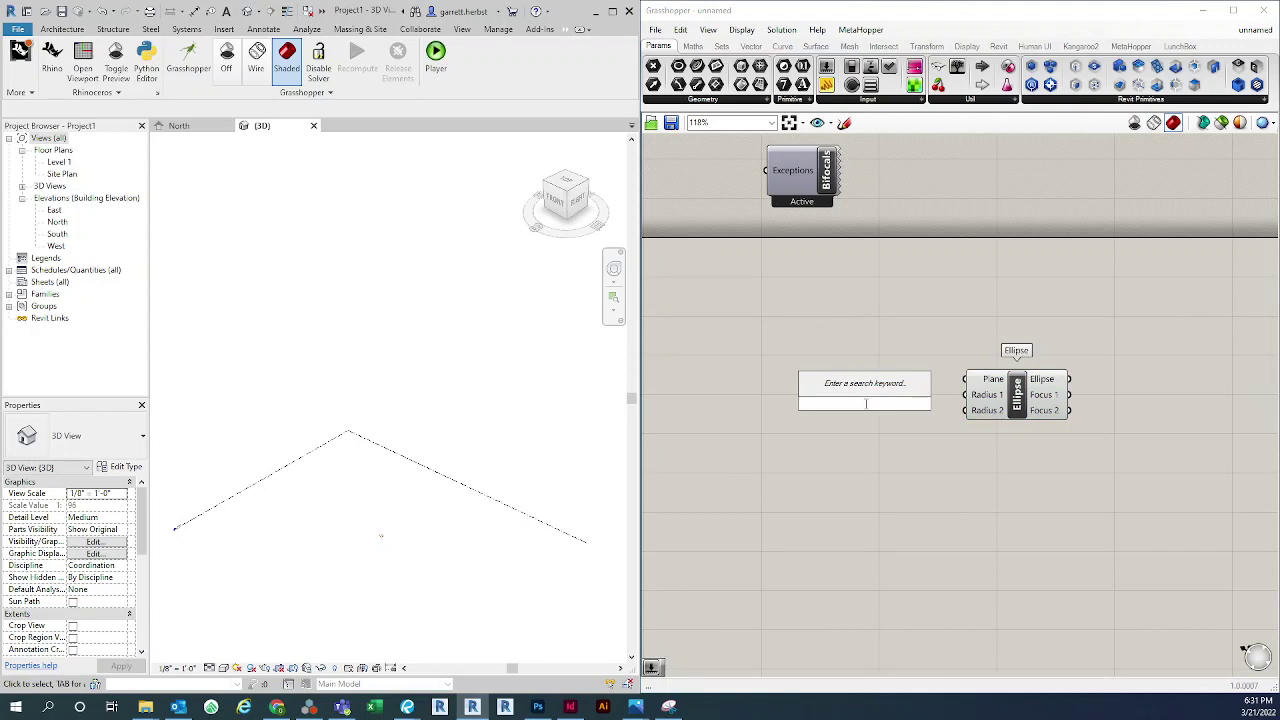
pyautogui.write('20')
pyautogui.press('Return')
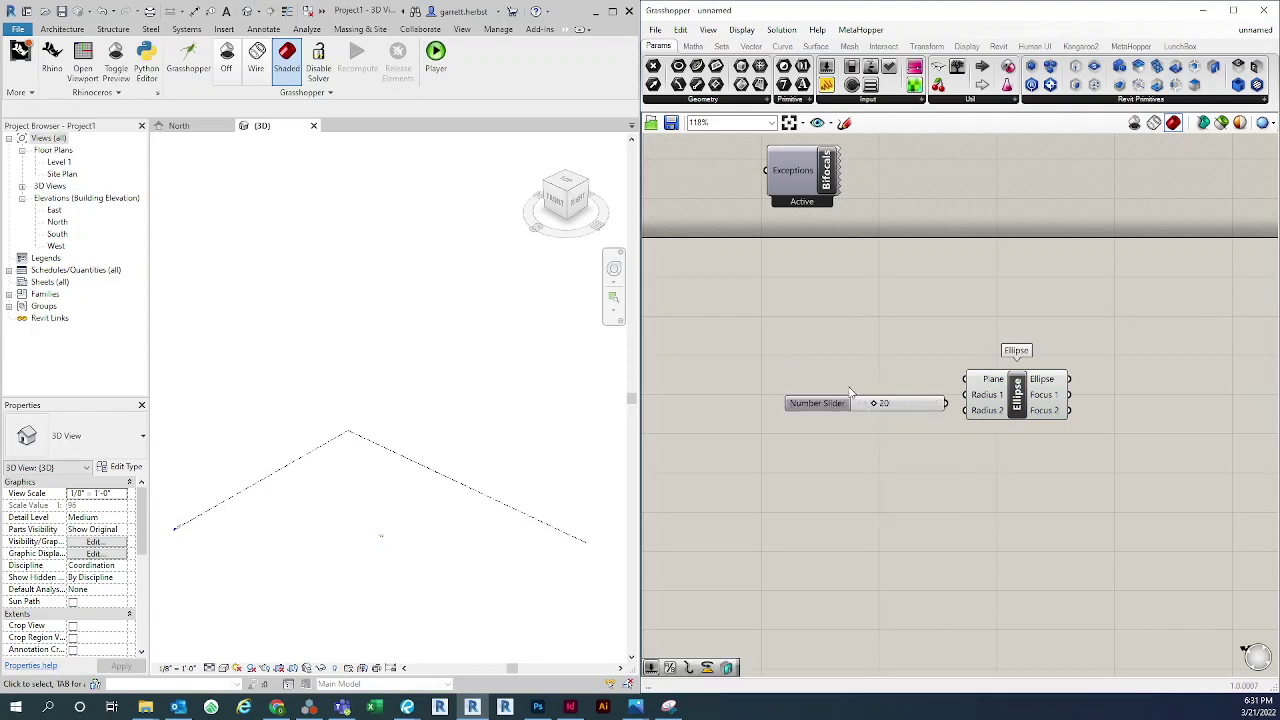
# Connect the 20 slider to the Ellipse's Radius 1, and add a number slider of 40 connected to Radius 2
pyautogui.moveTo(900, 408); pyautogui.dragTo(1002, 406)
pyautogui.doubleClick(868, 458)
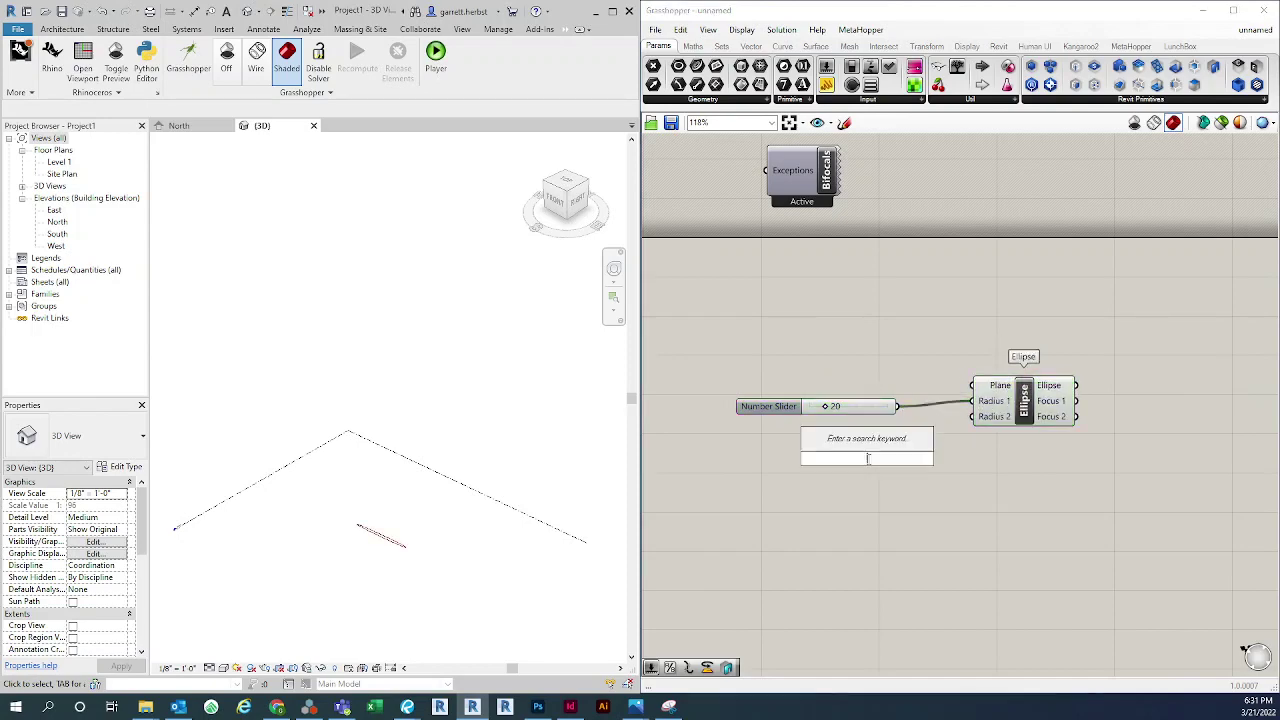
pyautogui.write('40')
pyautogui.press('Return')
pyautogui.click(915, 455)
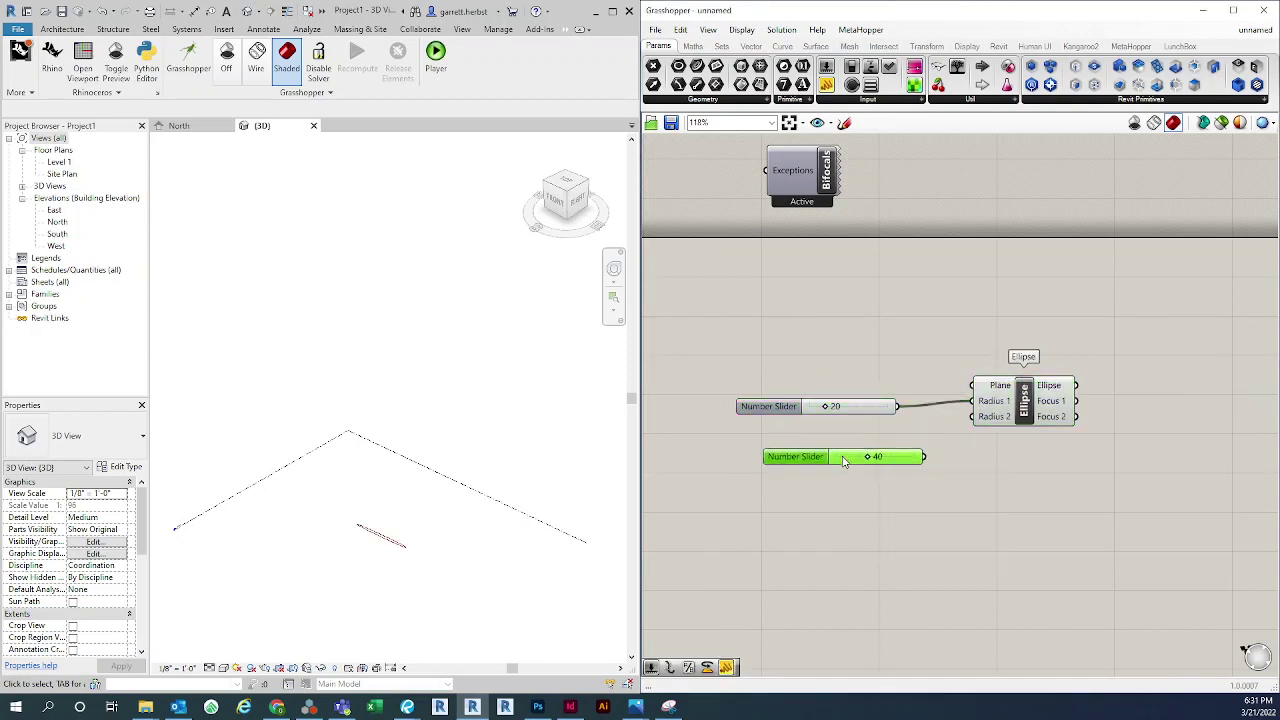
pyautogui.moveTo(921, 453); pyautogui.dragTo(1041, 403)
# Move the Ellipse component and its two radius sliders together farther right and down to free space before them
pyautogui.moveTo(1088, 352); pyautogui.dragTo(870, 542)
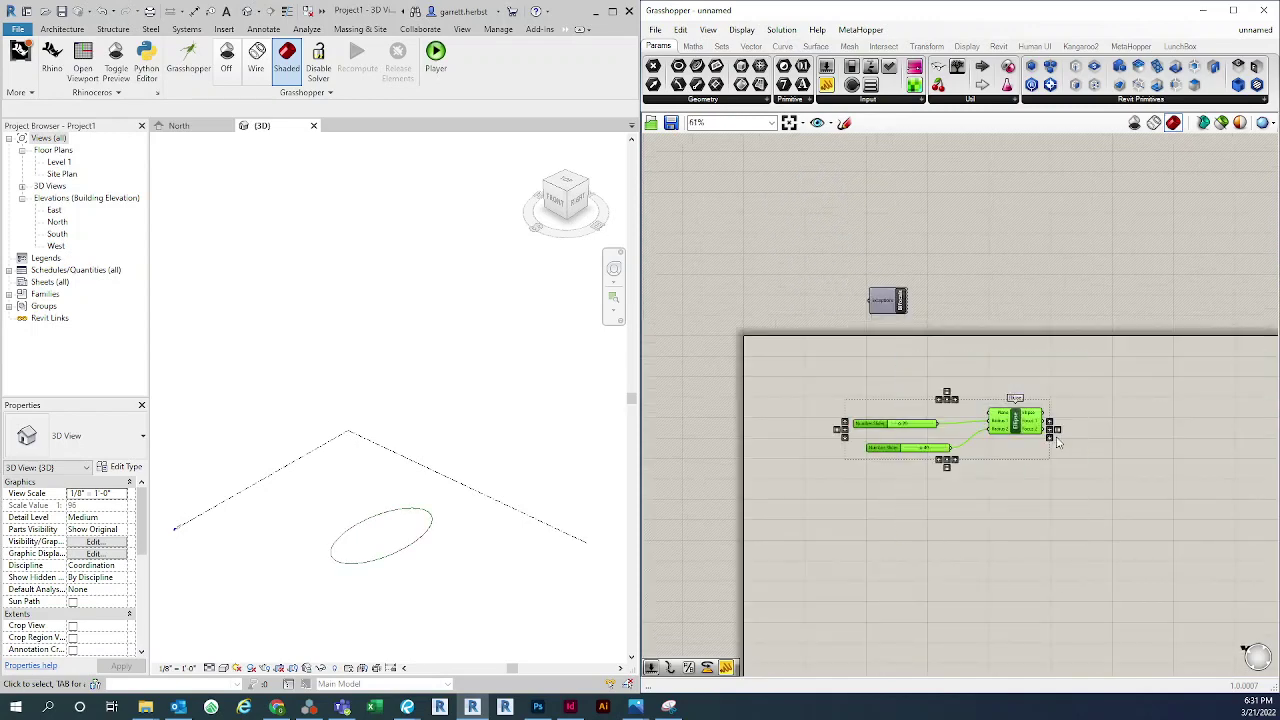
pyautogui.moveTo(1017, 420); pyautogui.dragTo(1171, 507)
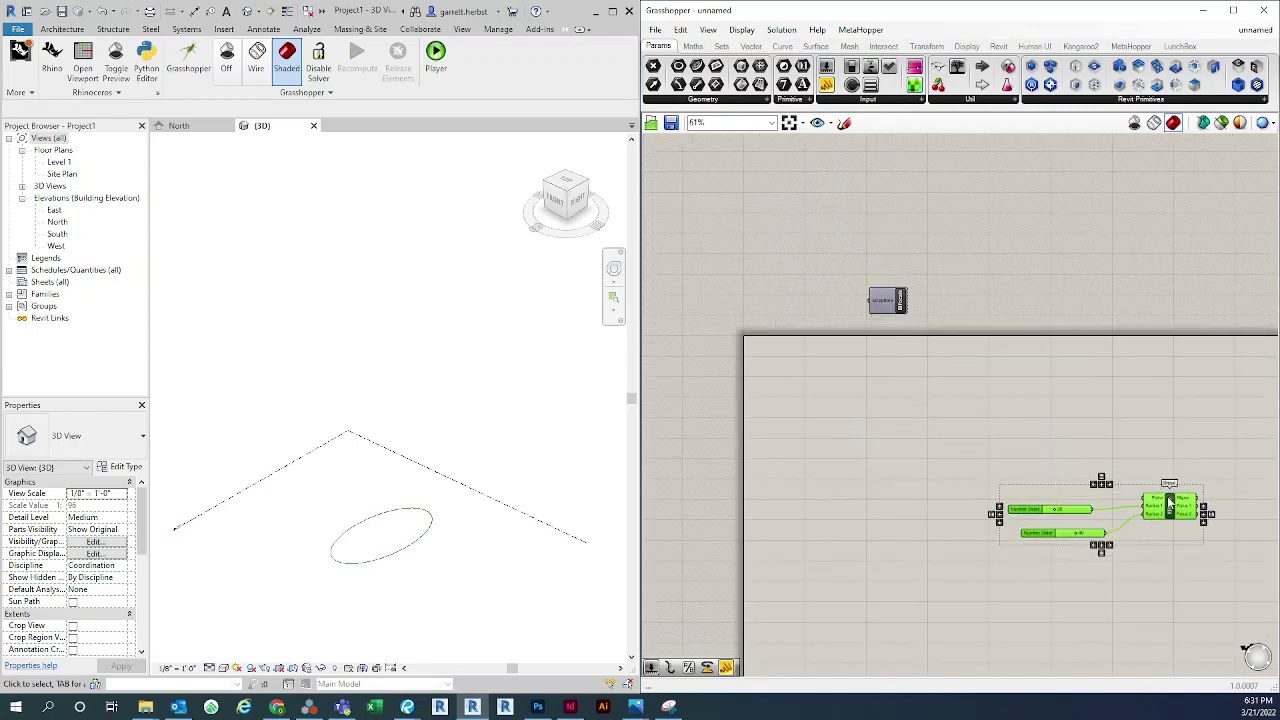
pyautogui.click(1127, 420)
pyautogui.moveTo(1127, 420); pyautogui.dragTo(1077, 388, button='right')
pyautogui.scroll(-2, 1077, 388)
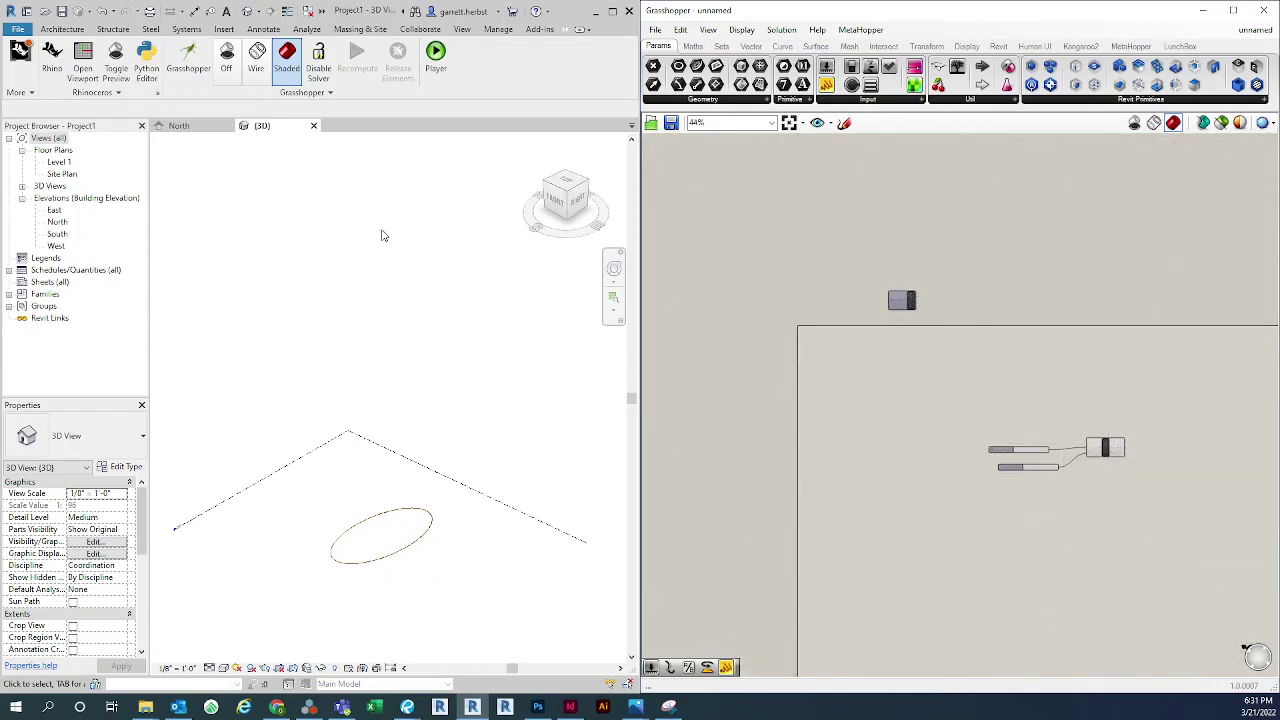
# Add a Construct Point component above and in front of the Ellipse's radius sliders
pyautogui.moveTo(888, 414); pyautogui.dragTo(911, 398, button='right')
pyautogui.scroll(3, 879, 417)
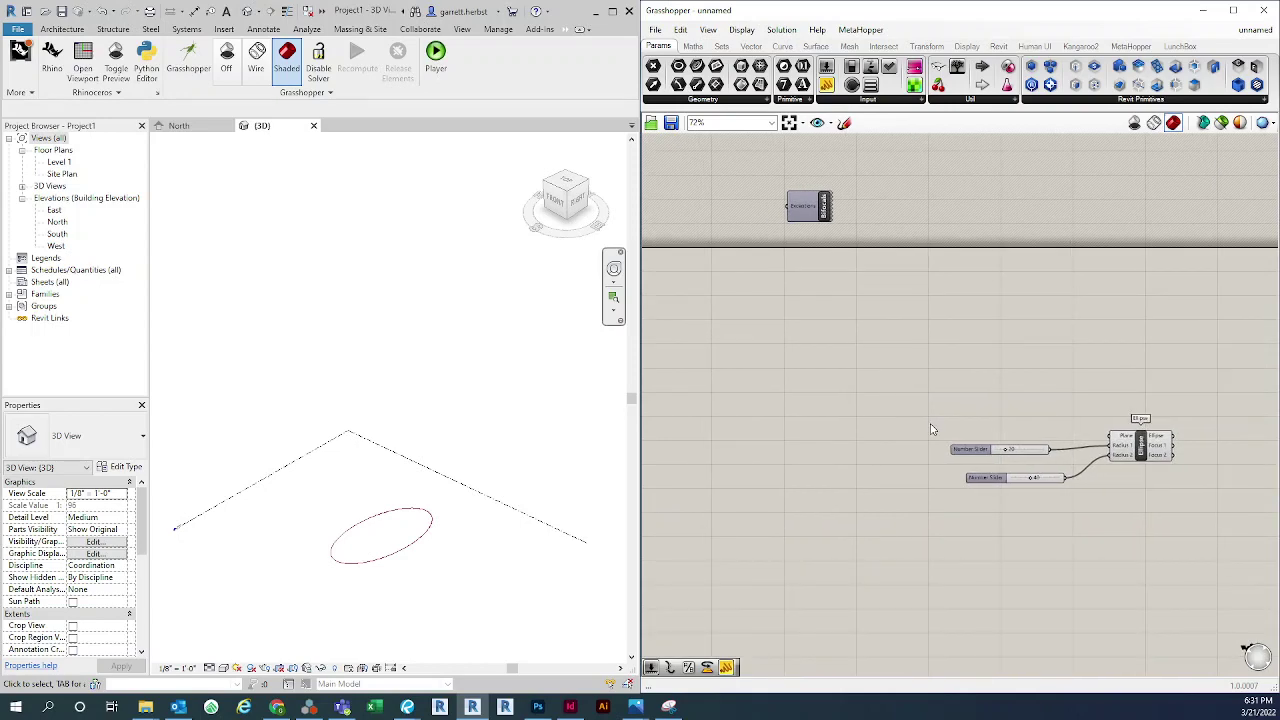
pyautogui.rightClick(1007, 340)
pyautogui.click(906, 318)
pyautogui.moveTo(1127, 437)
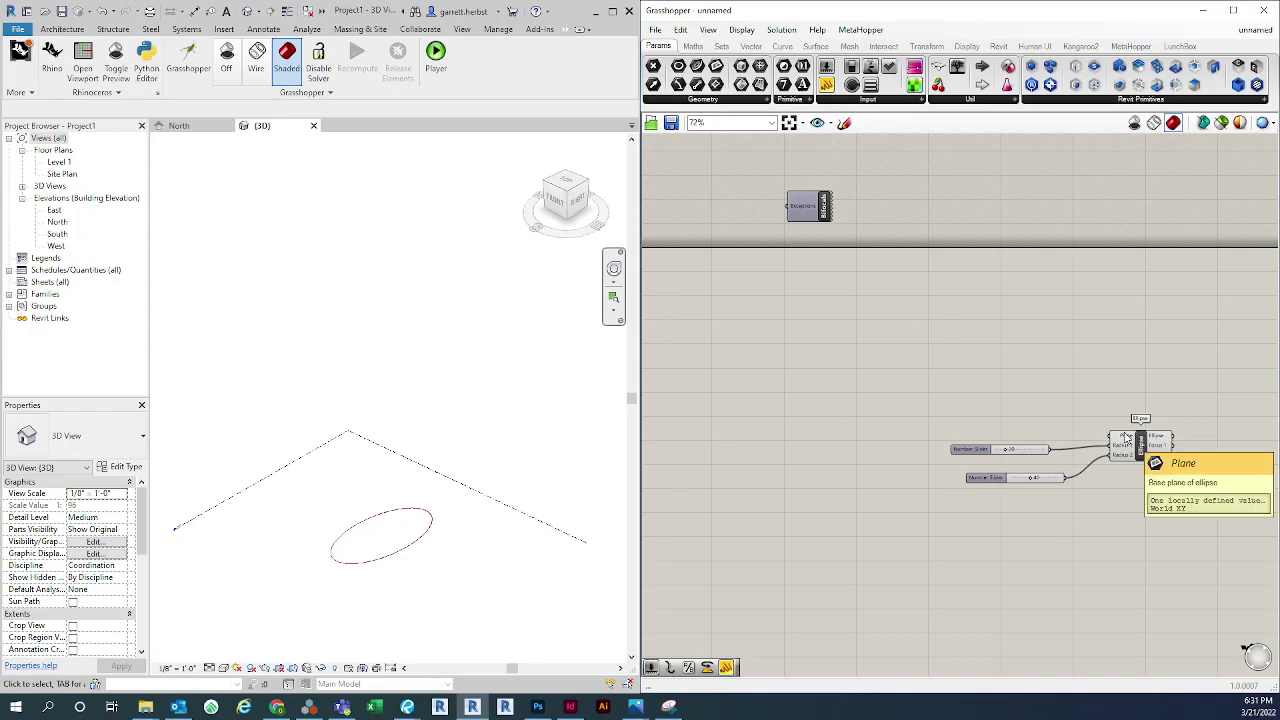
pyautogui.moveTo(976, 359); pyautogui.dragTo(979, 393, button='right')
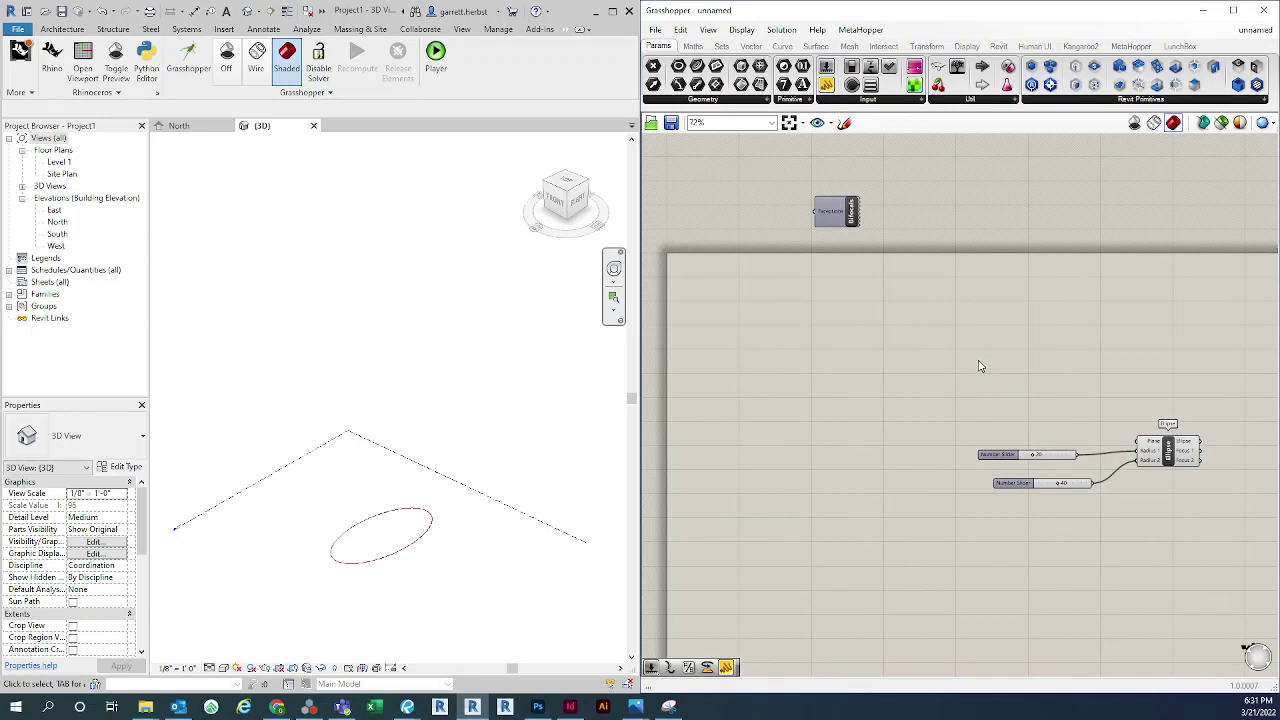
pyautogui.doubleClick(922, 349)
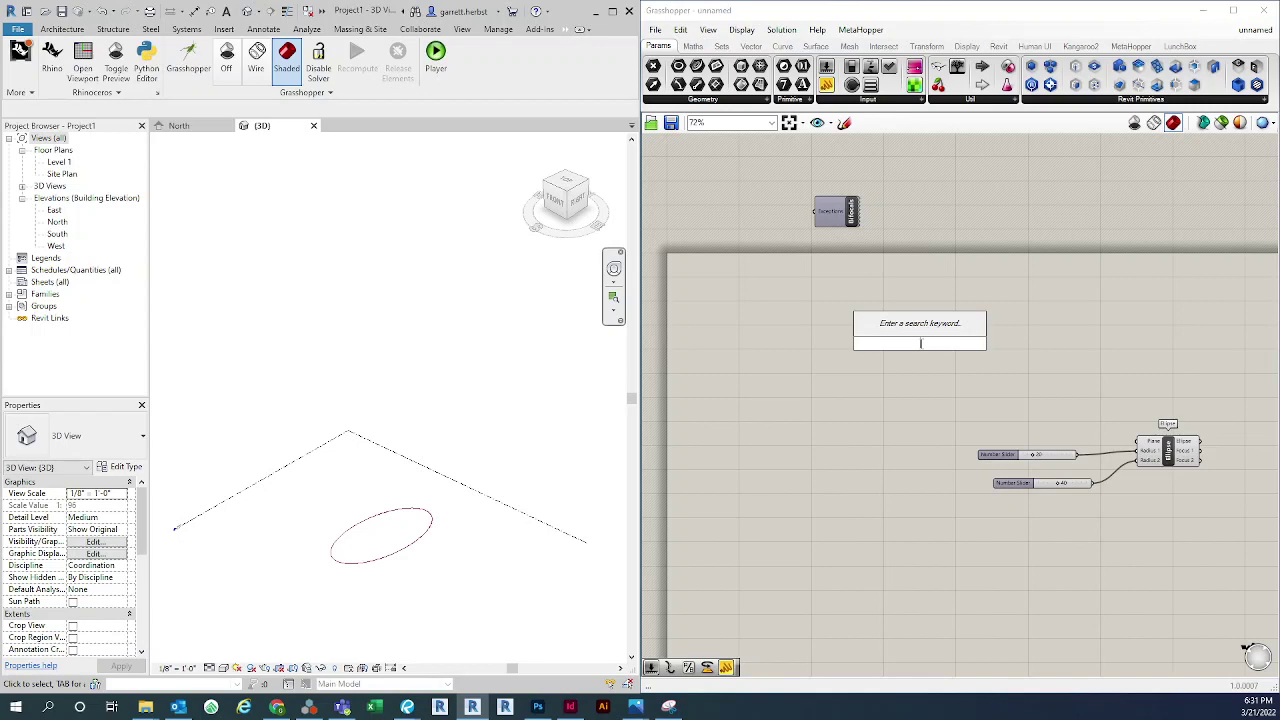
pyautogui.write('xyz')
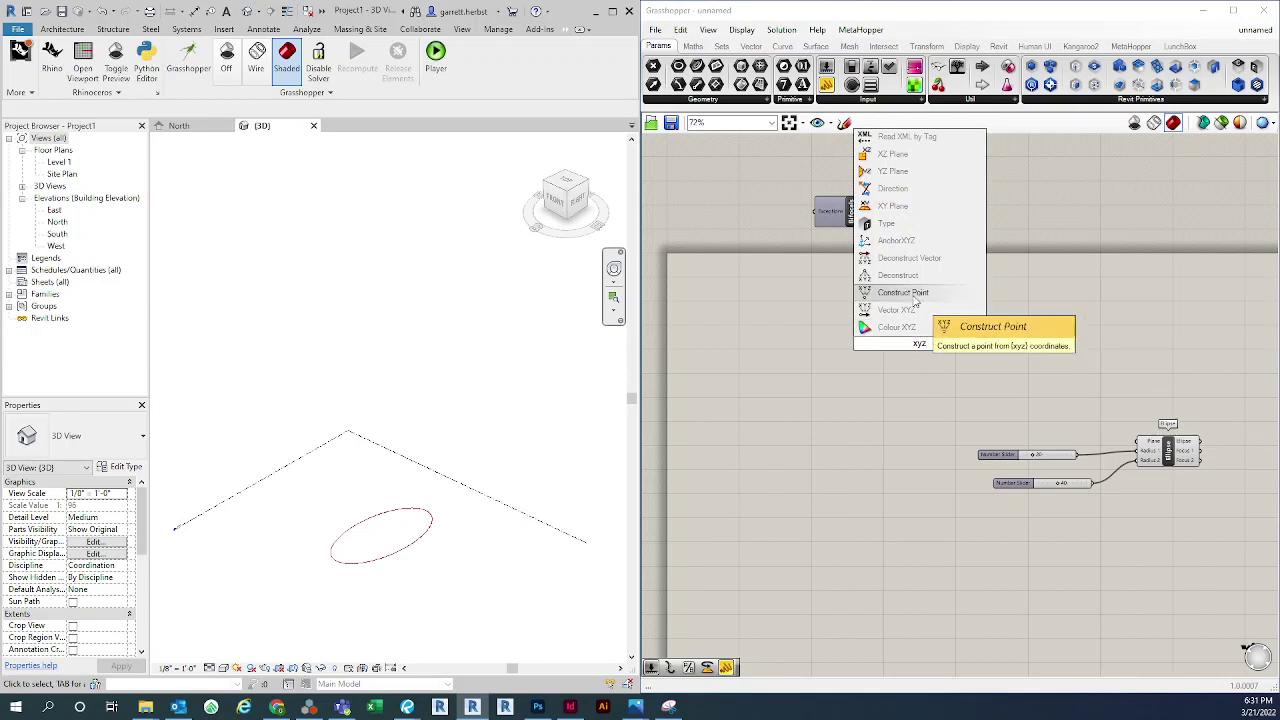
pyautogui.click(915, 292)
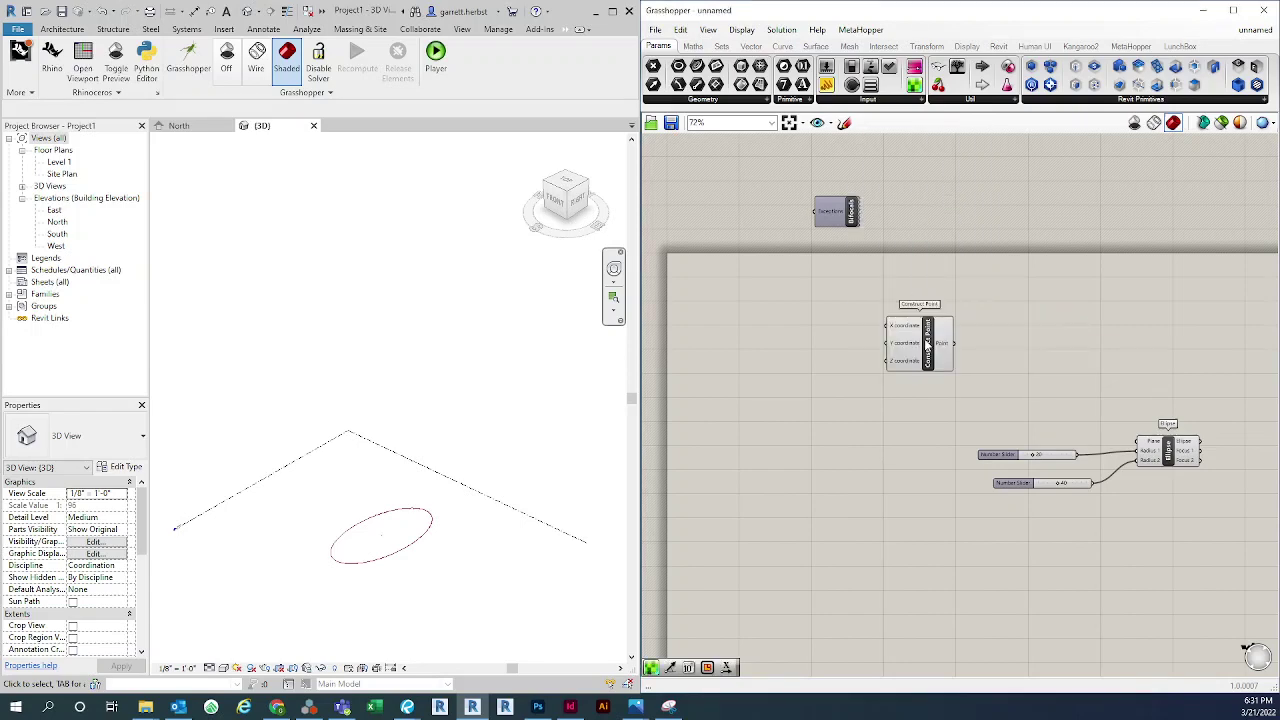
# Move Construct Point closer to the Ellipse component and connect its Point output to the Ellipse's Plane input
pyautogui.click(889, 343)
pyautogui.click(997, 346)
pyautogui.moveTo(897, 352); pyautogui.dragTo(976, 352)
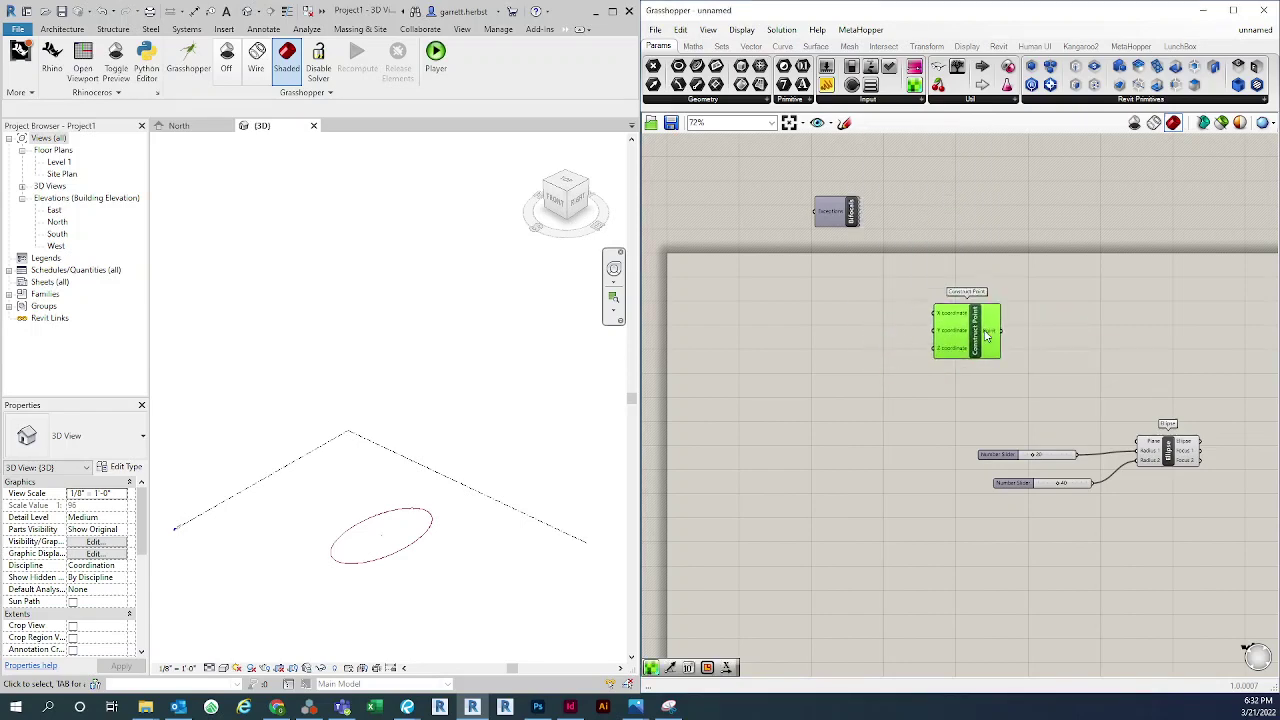
pyautogui.moveTo(1117, 422); pyautogui.dragTo(1139, 445)
pyautogui.moveTo(971, 340); pyautogui.dragTo(976, 342)
# Add a number slider with the value 0 and connect it to Construct Point's X and Y coordinate inputs
pyautogui.click(857, 317)
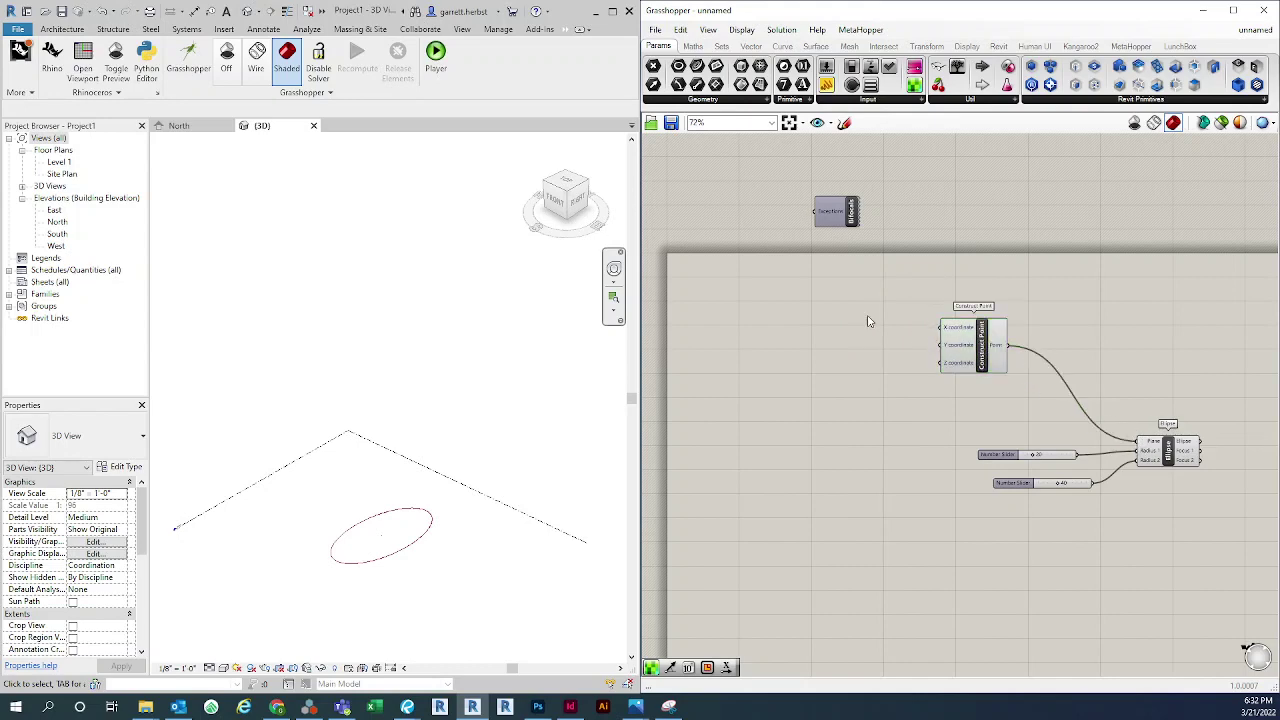
pyautogui.scroll(1, 866, 318)
pyautogui.doubleClick(844, 306)
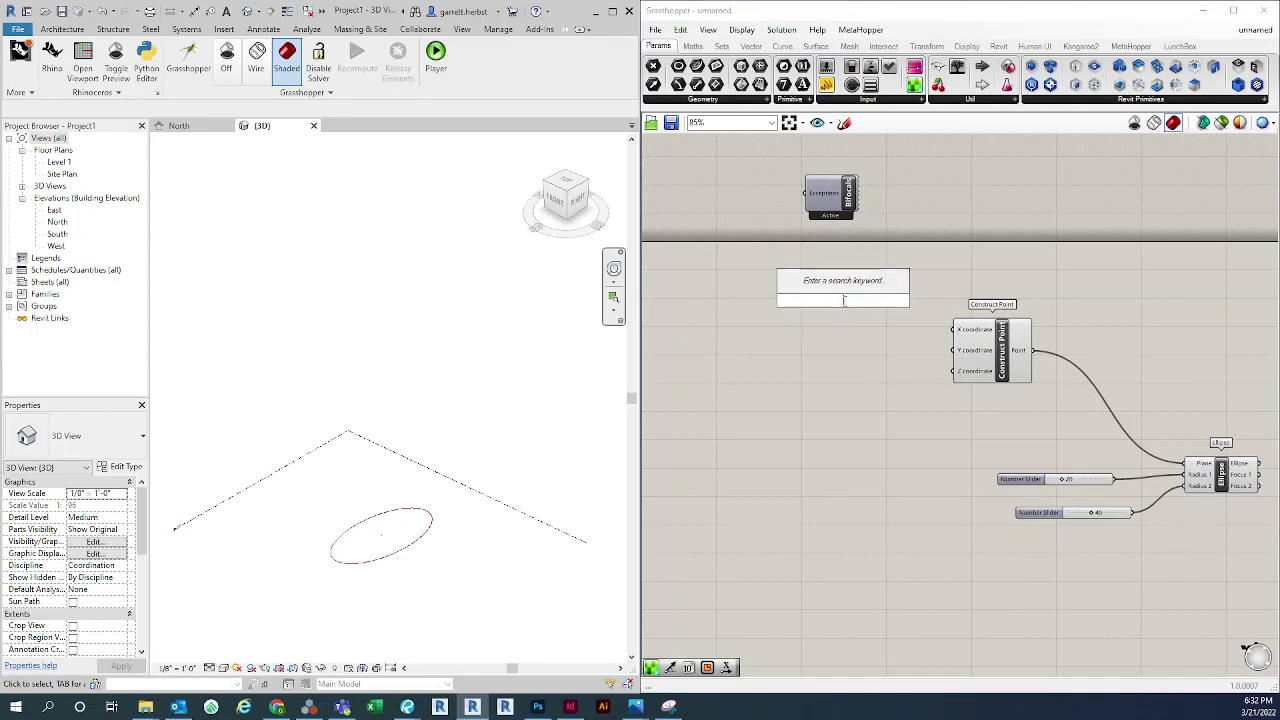
pyautogui.write('number slider')
pyautogui.press('Return')
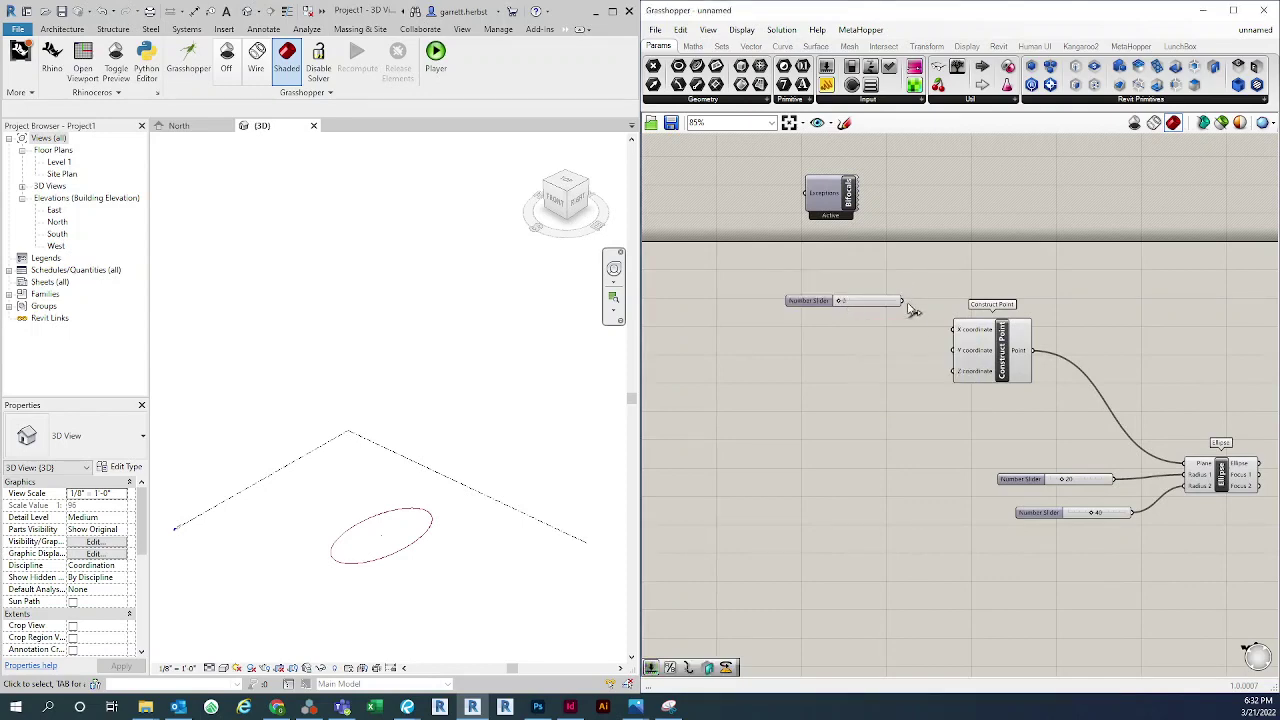
pyautogui.moveTo(903, 301); pyautogui.dragTo(953, 350)
pyautogui.scroll(-2, 929, 380)
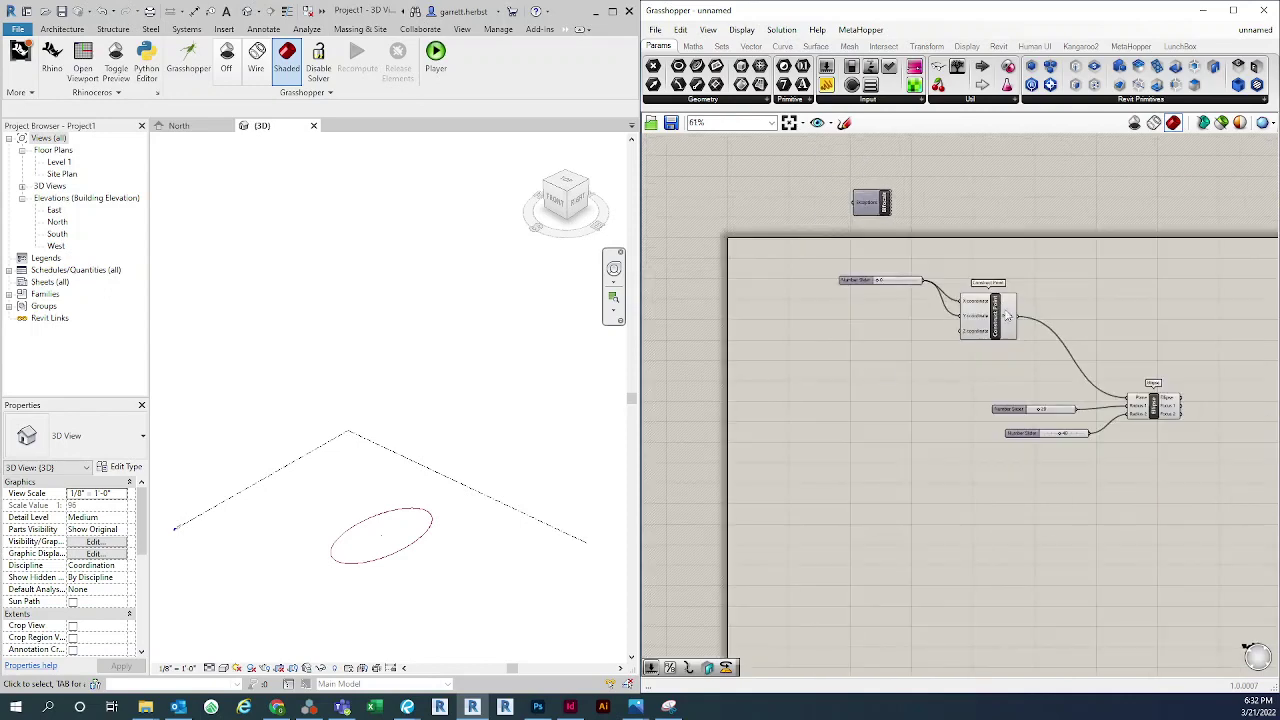
pyautogui.moveTo(913, 375); pyautogui.dragTo(893, 340, button='right')
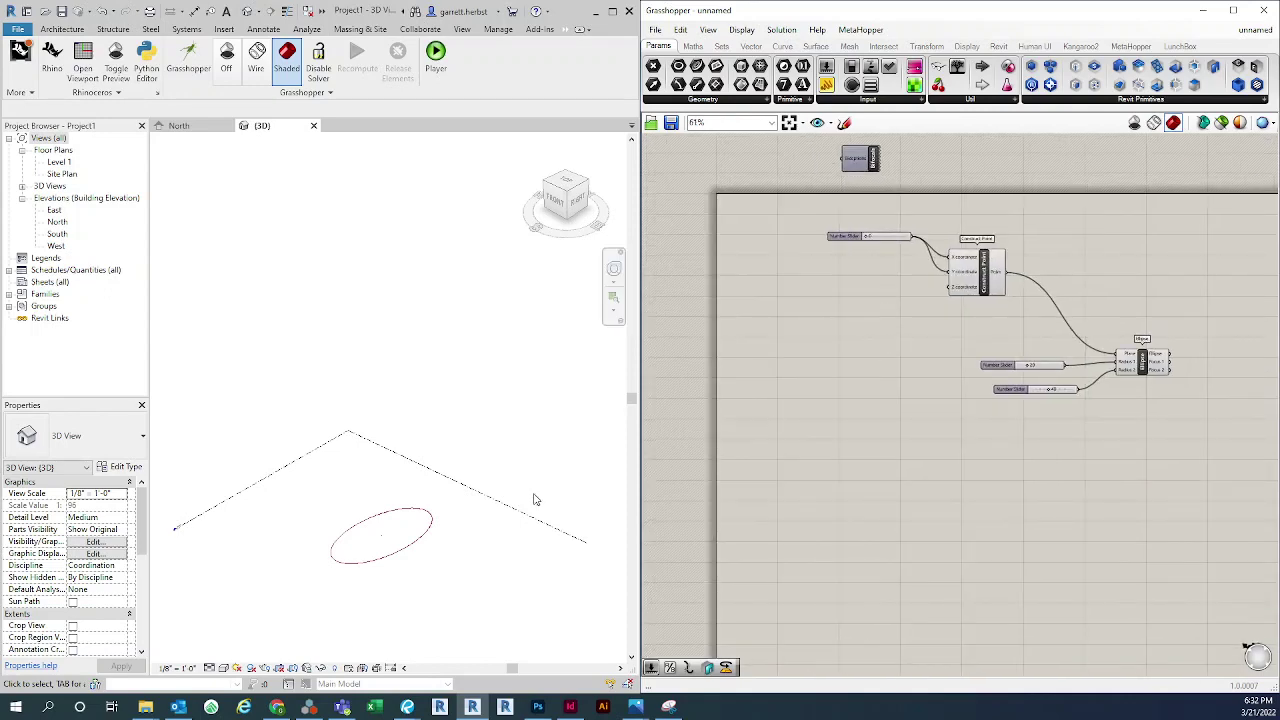
# Shift the Construct Point, Ellipse and slider components together to the right to leave space in front of them
pyautogui.scroll(1, 820, 358)
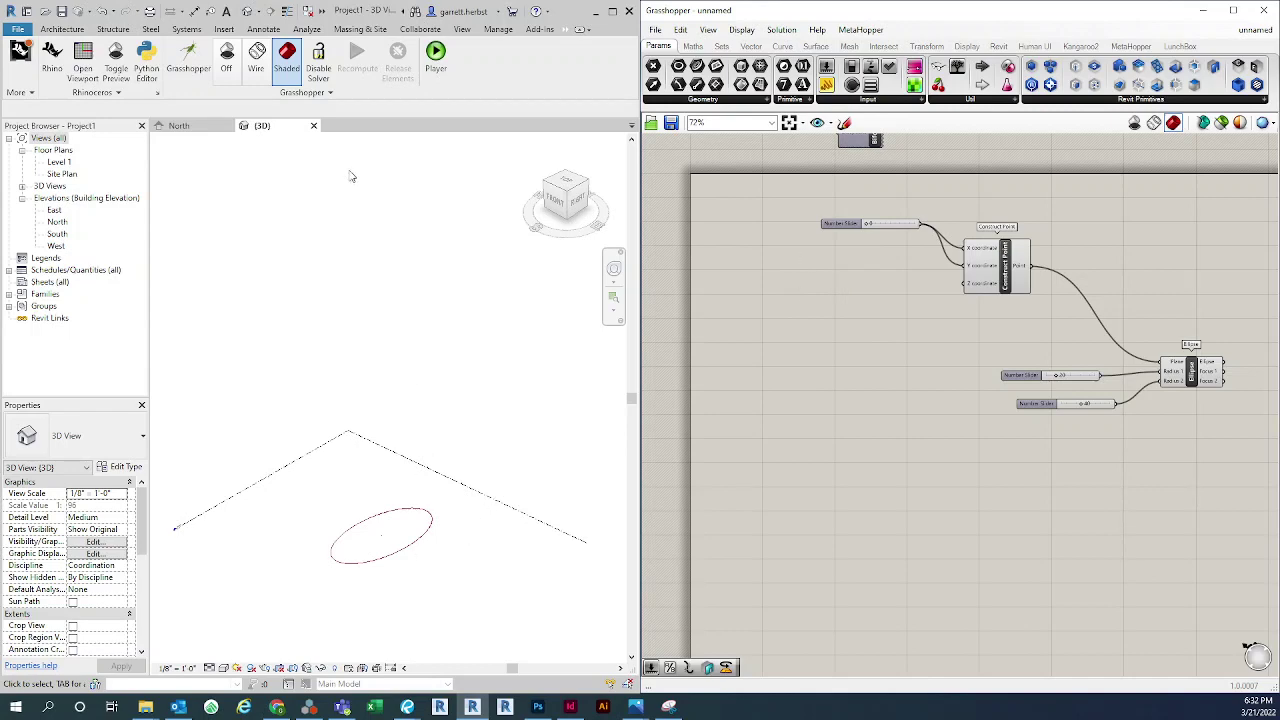
pyautogui.scroll(-1, 295, 506)
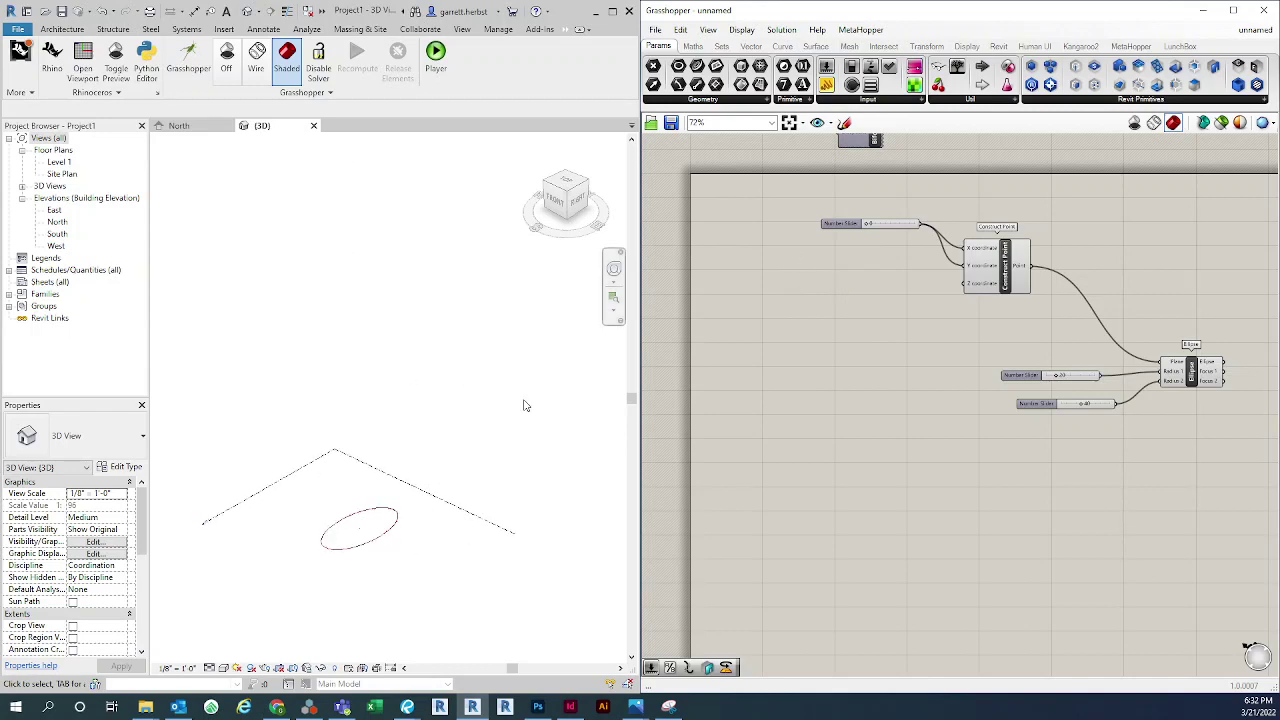
pyautogui.scroll(-2, 837, 423)
pyautogui.moveTo(1080, 466); pyautogui.dragTo(792, 262)
pyautogui.moveTo(963, 323); pyautogui.dragTo(1072, 330)
pyautogui.click(910, 431)
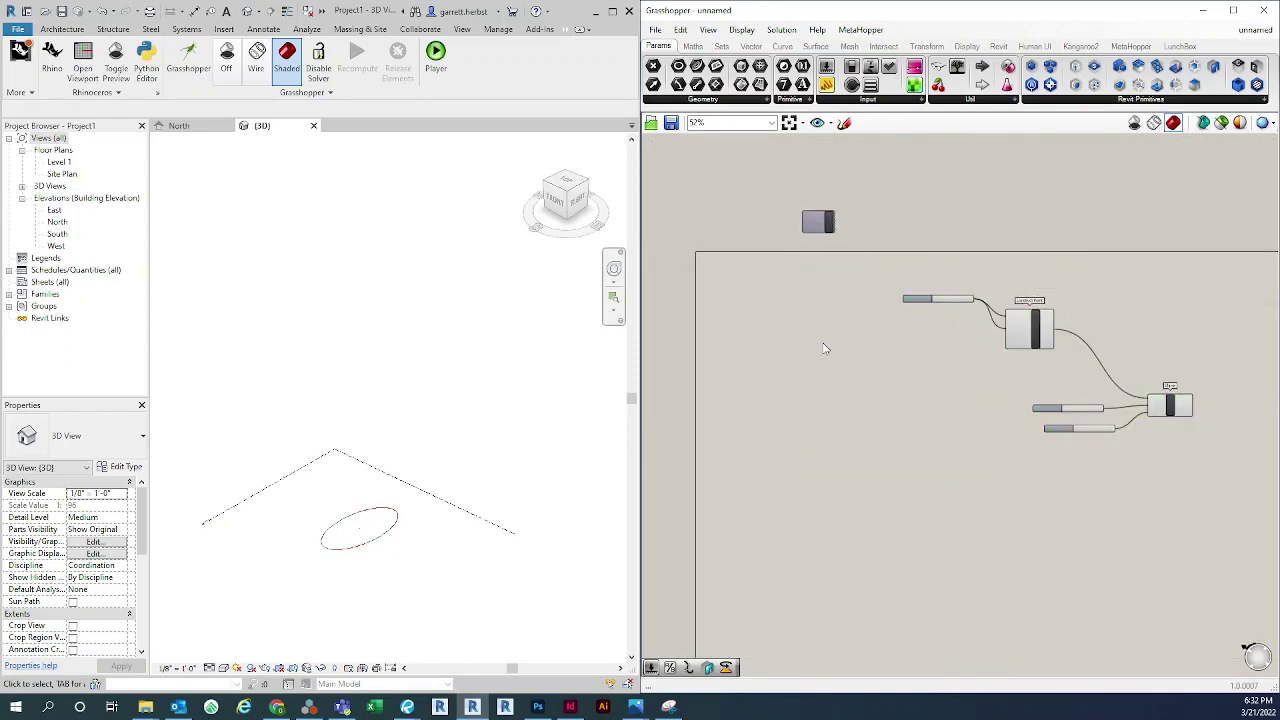
# Add a Series component to the free canvas area in front of Construct Point
pyautogui.scroll(2, 837, 357)
pyautogui.moveTo(838, 357); pyautogui.dragTo(859, 380, button='right')
pyautogui.scroll(1, 829, 360)
pyautogui.scroll(-1, 822, 400)
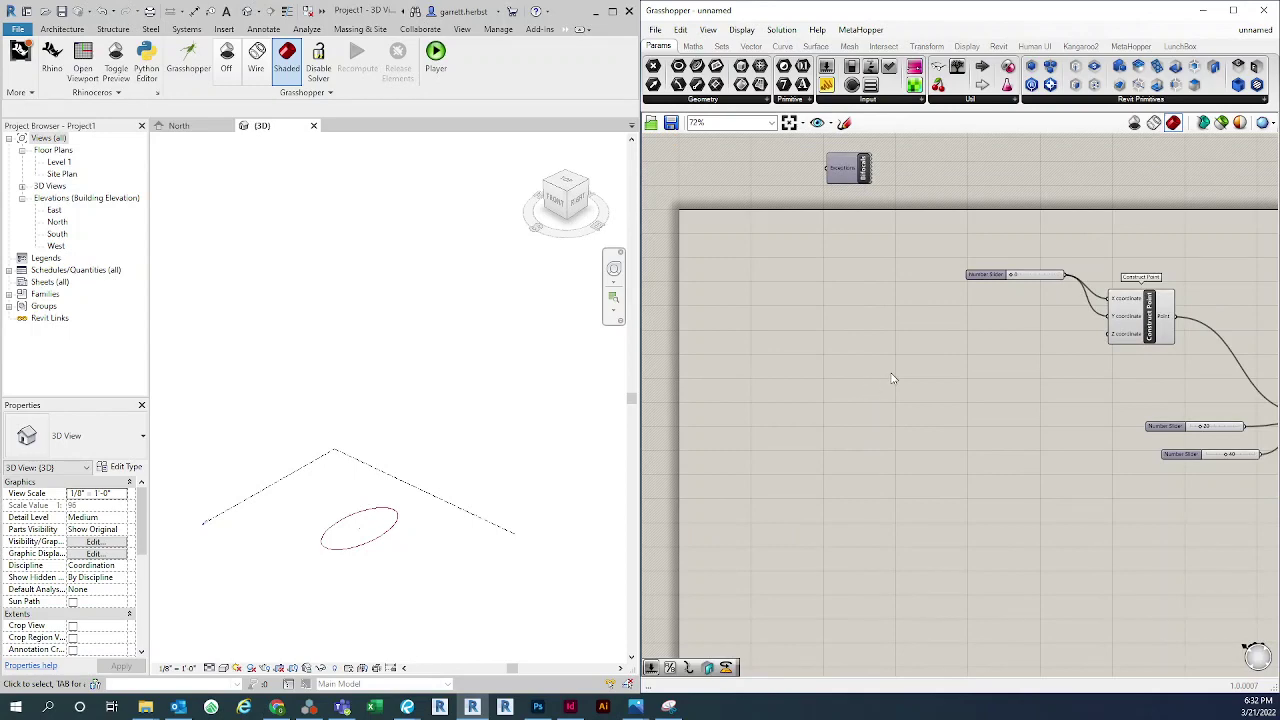
pyautogui.doubleClick(893, 379)
pyautogui.write('ser')
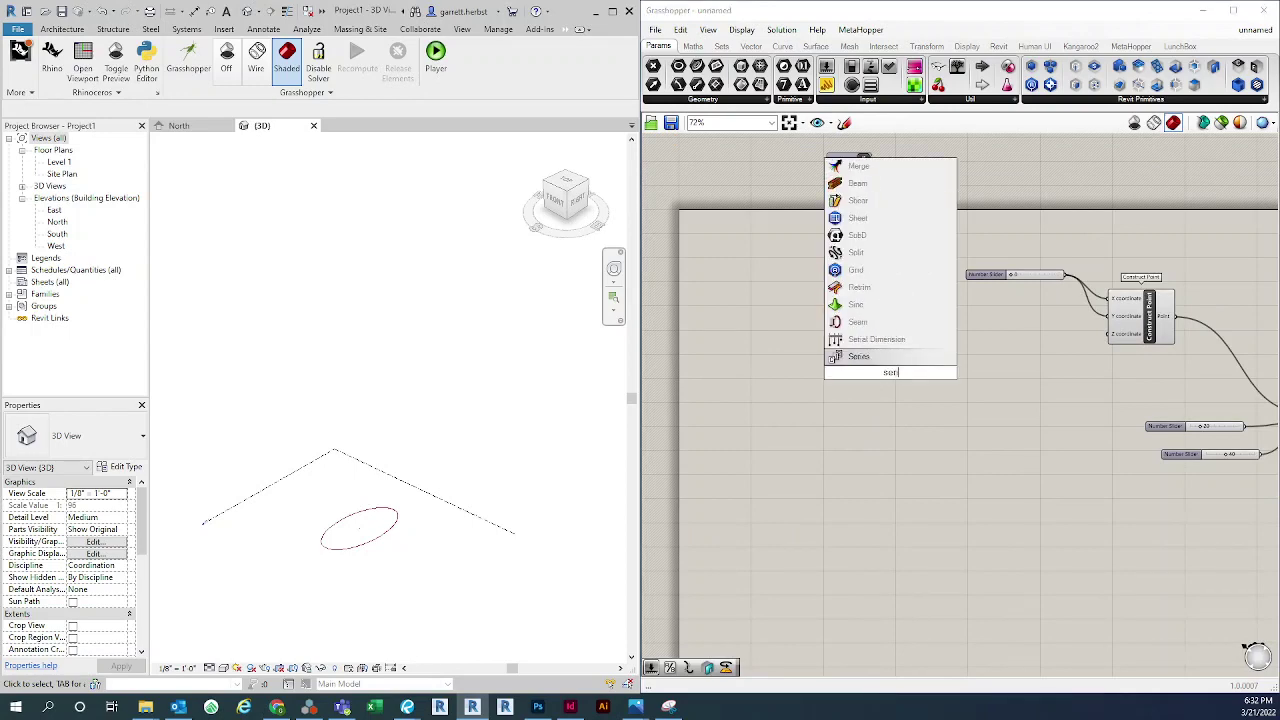
pyautogui.click(858, 356)
# Examine the Series component's Start, Step and Count inputs and its position relative to Construct Point
pyautogui.scroll(3, 866, 370)
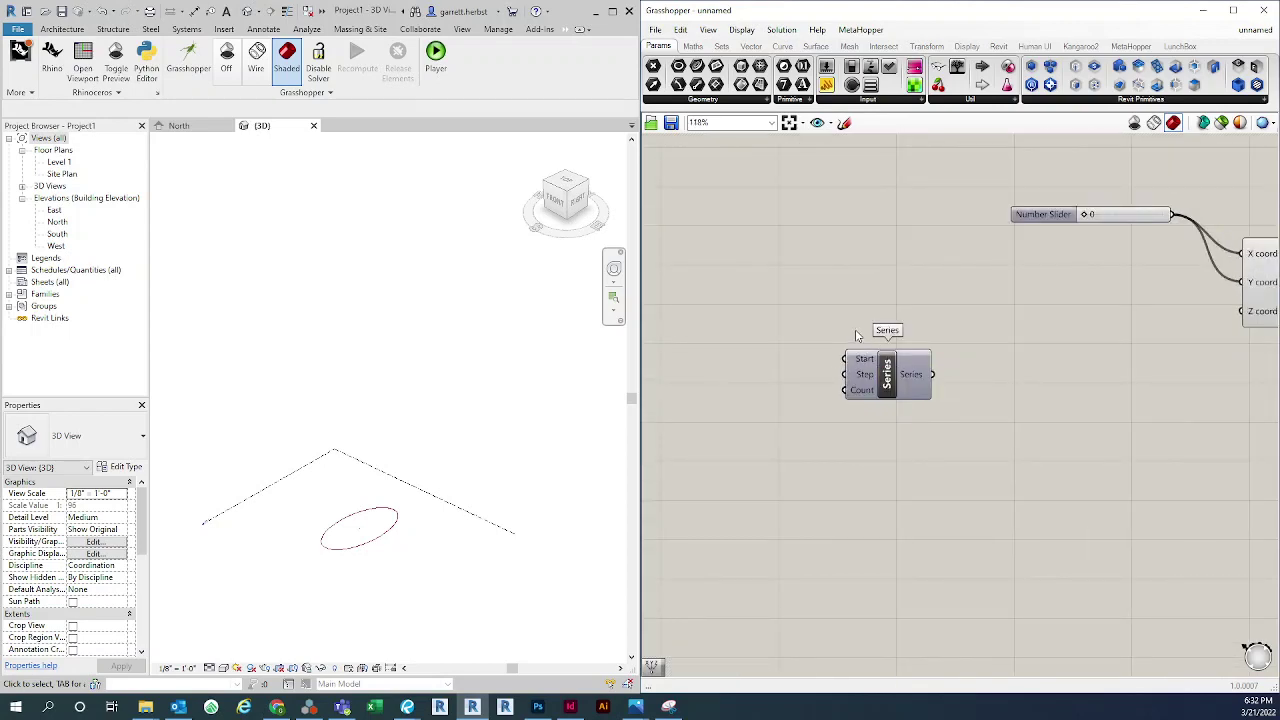
pyautogui.click(888, 380)
pyautogui.scroll(-1, 840, 415)
pyautogui.moveTo(815, 396); pyautogui.dragTo(845, 386, button='right')
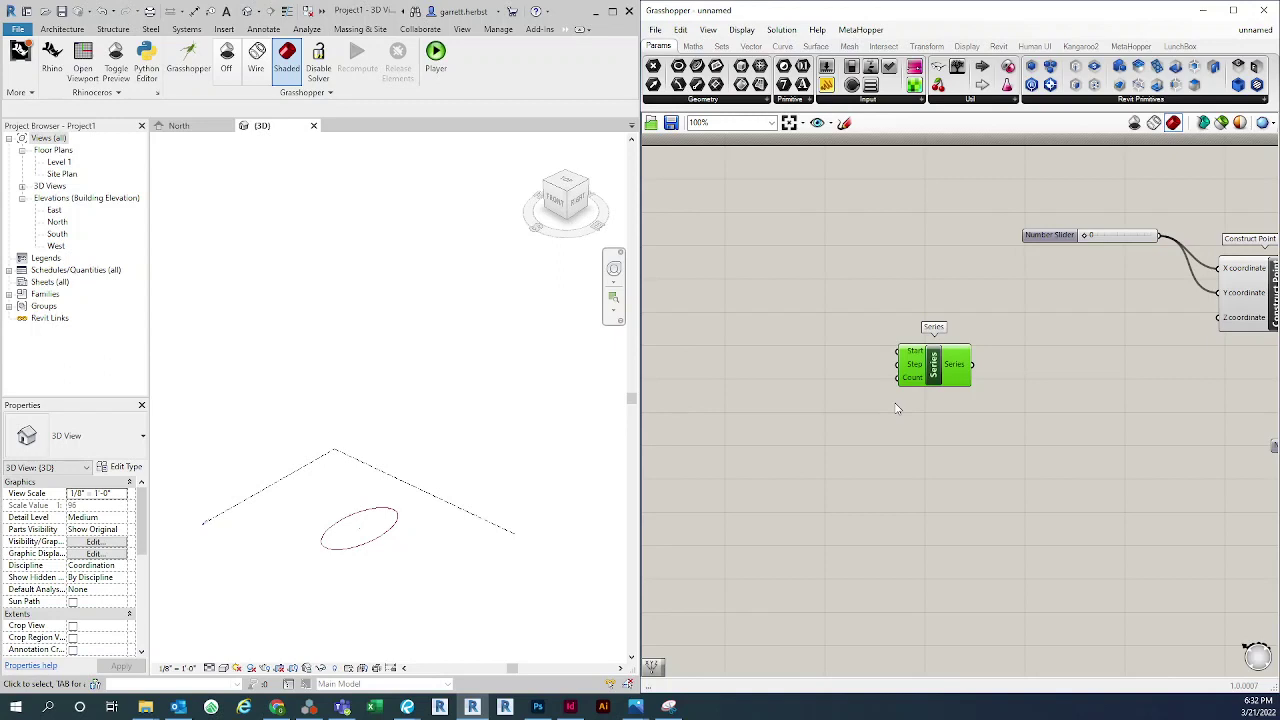
pyautogui.moveTo(913, 380)
pyautogui.moveTo(935, 428); pyautogui.dragTo(953, 423, button='right')
pyautogui.scroll(-3, 953, 423)
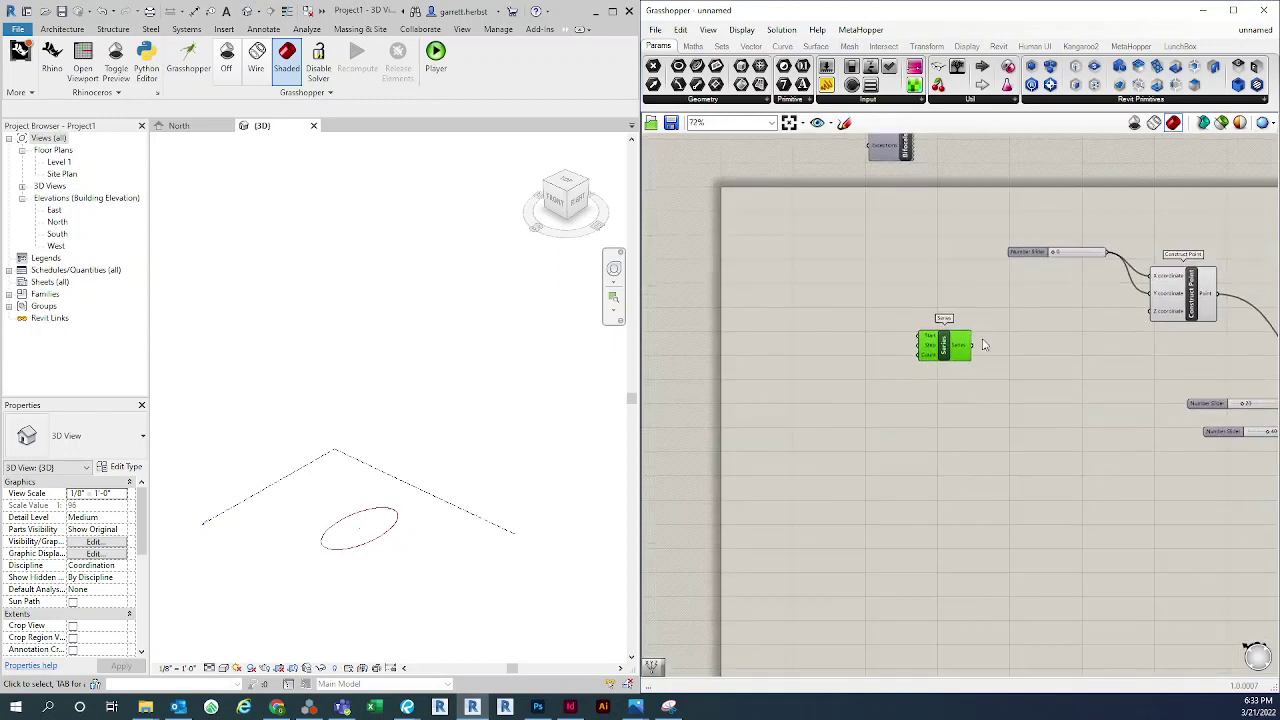
pyautogui.moveTo(1195, 275)
pyautogui.moveTo(1052, 413); pyautogui.dragTo(1040, 414, button='right')
pyautogui.scroll(3, 927, 360)
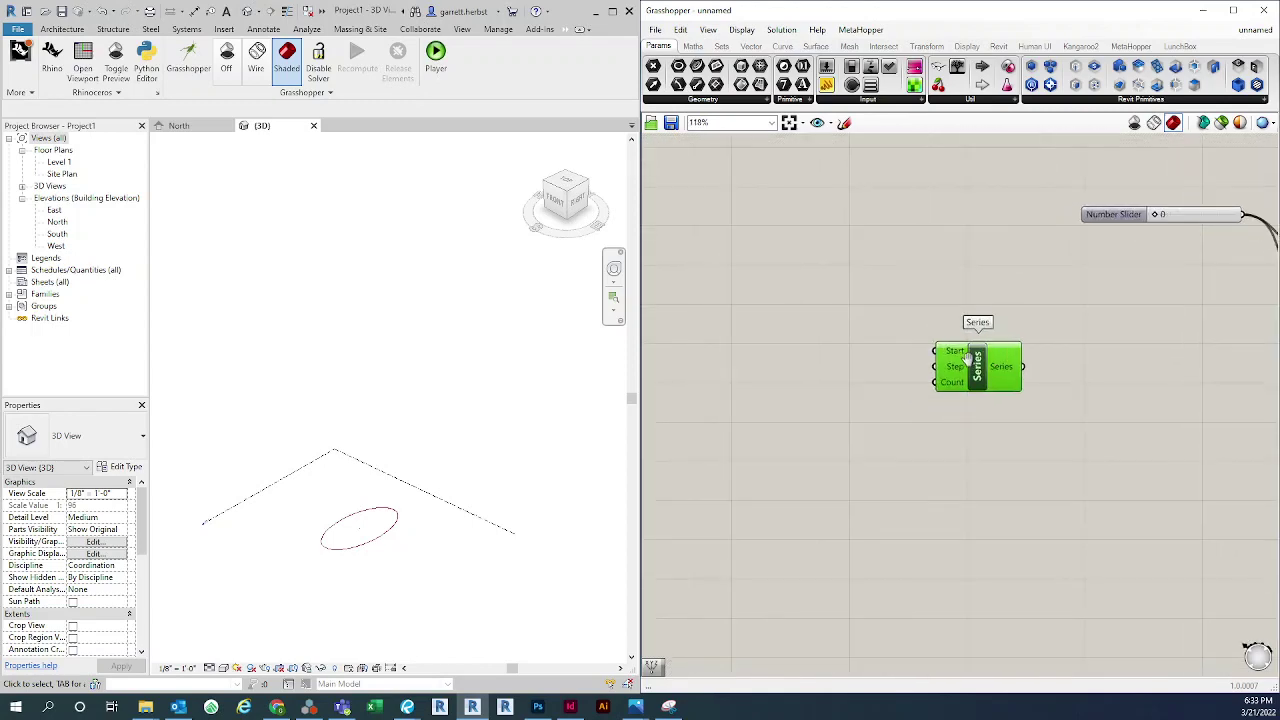
pyautogui.scroll(-2, 940, 355)
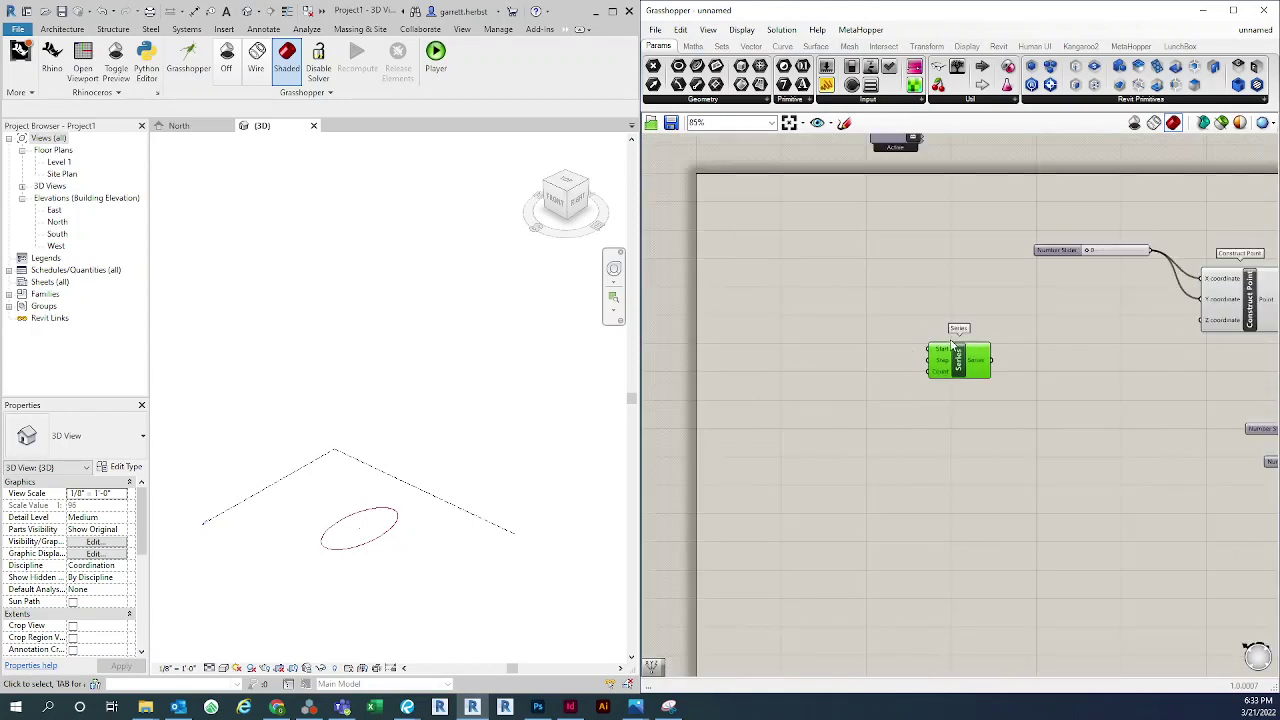
pyautogui.scroll(1, 928, 408)
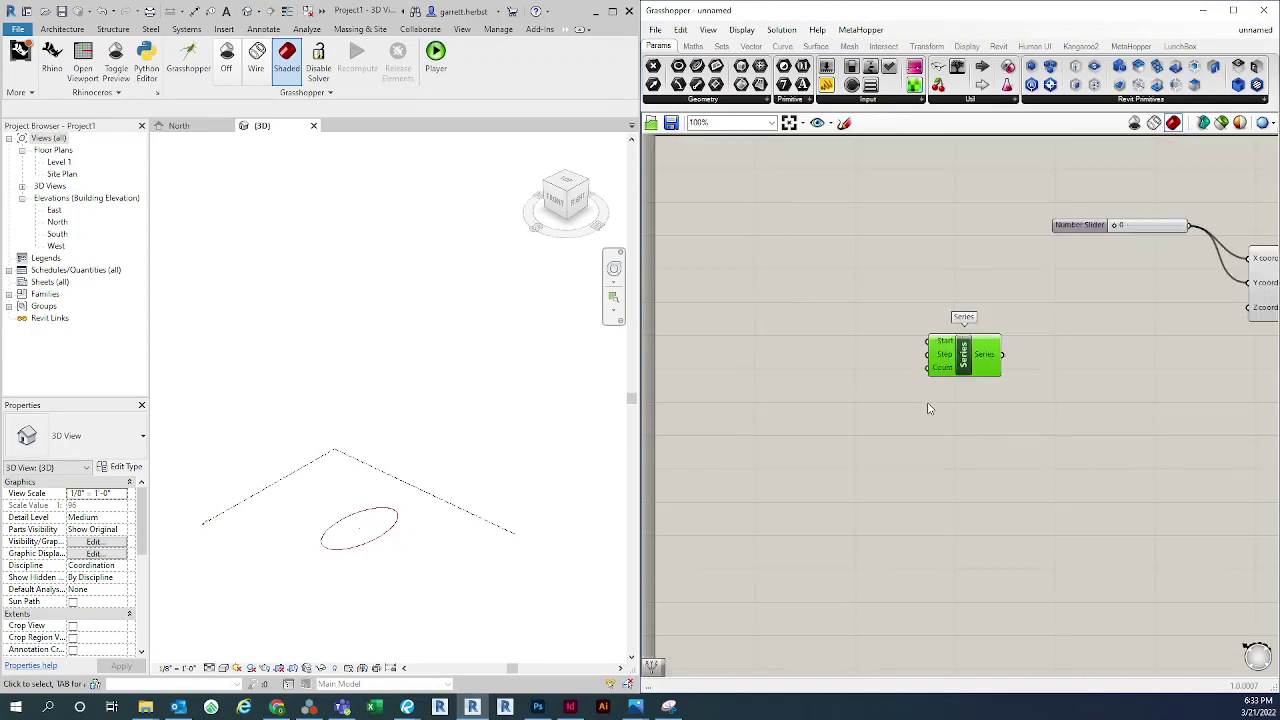
pyautogui.scroll(1, 950, 360)
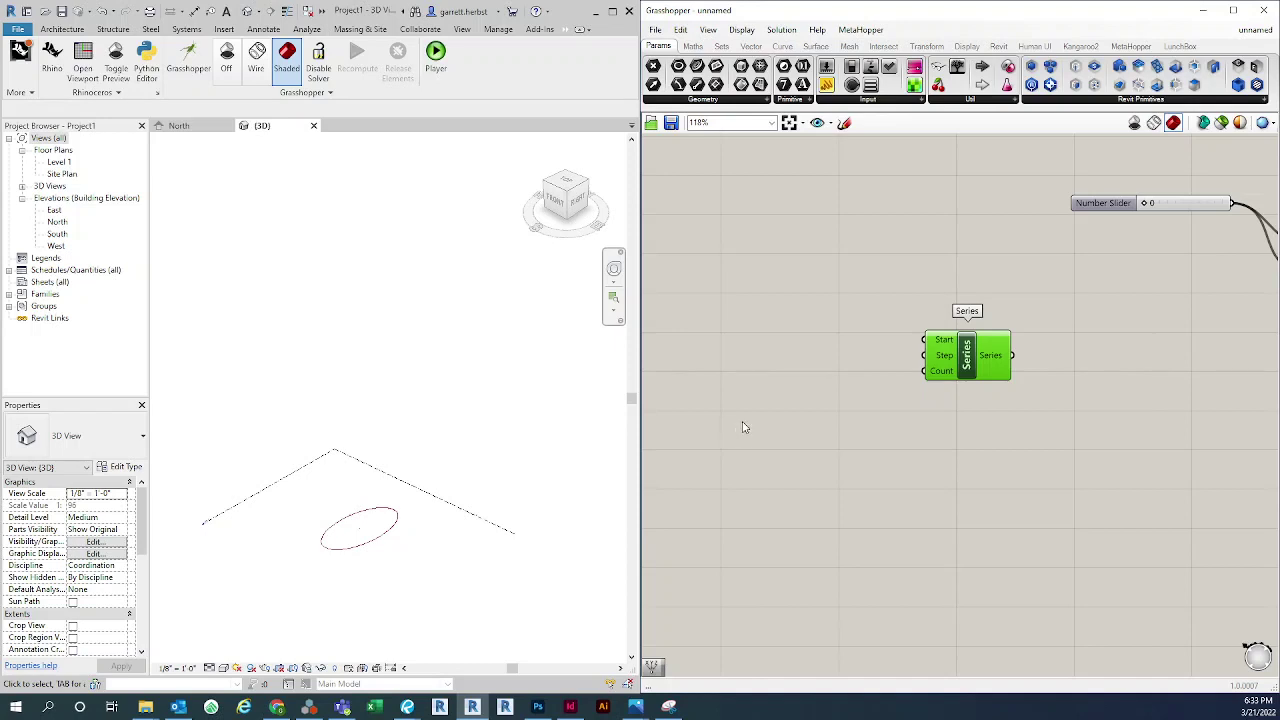
# Add a number slider with the value 15 in front of the Series component and connect it to Step
pyautogui.scroll(-2, 812, 390)
pyautogui.doubleClick(817, 379)
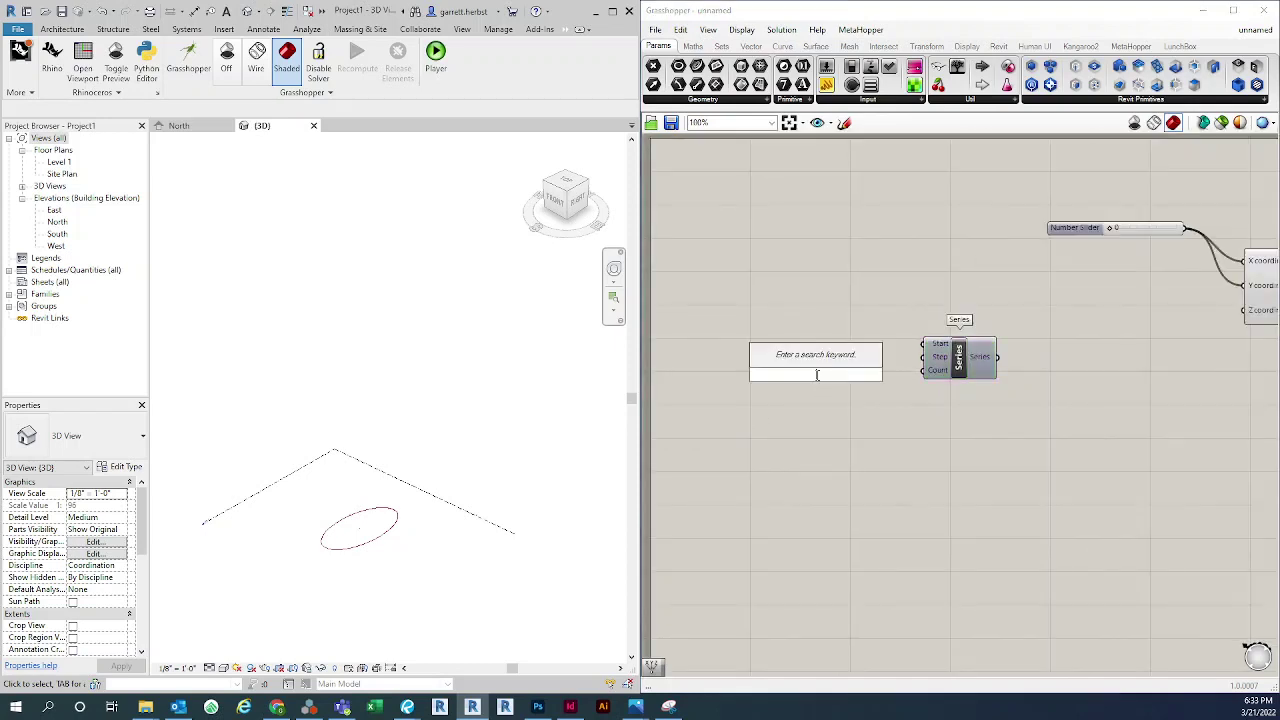
pyautogui.write('15')
pyautogui.press('Return')
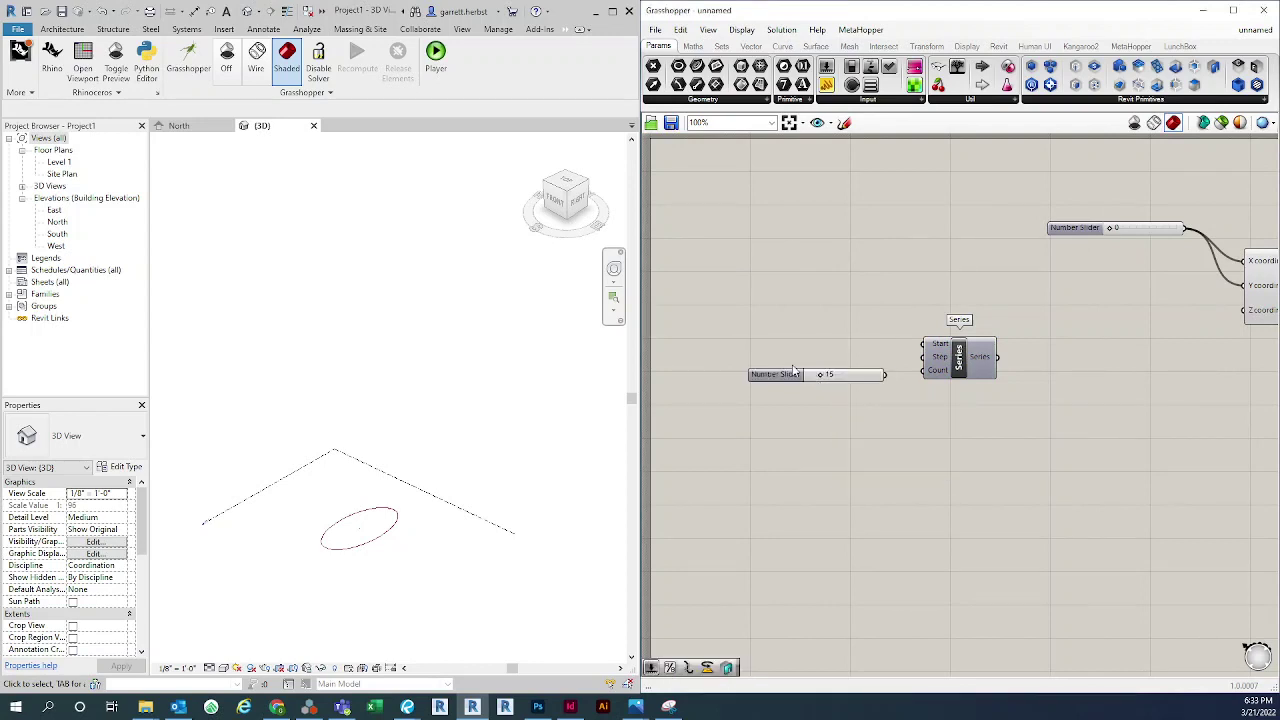
pyautogui.moveTo(799, 377); pyautogui.dragTo(779, 363)
pyautogui.moveTo(866, 361); pyautogui.dragTo(923, 358)
# Add a number slider with the value 20 below the 15 slider and connect it to the Series Count input
pyautogui.doubleClick(801, 409)
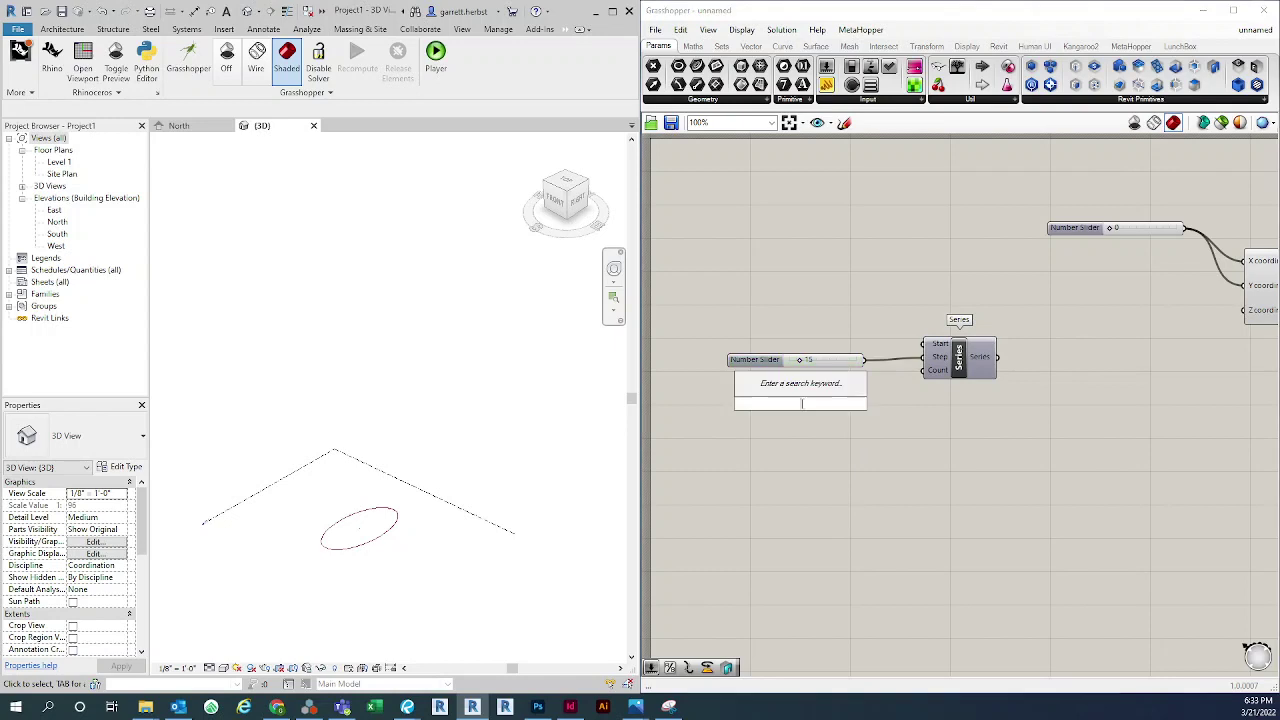
pyautogui.write('20')
pyautogui.press('Return')
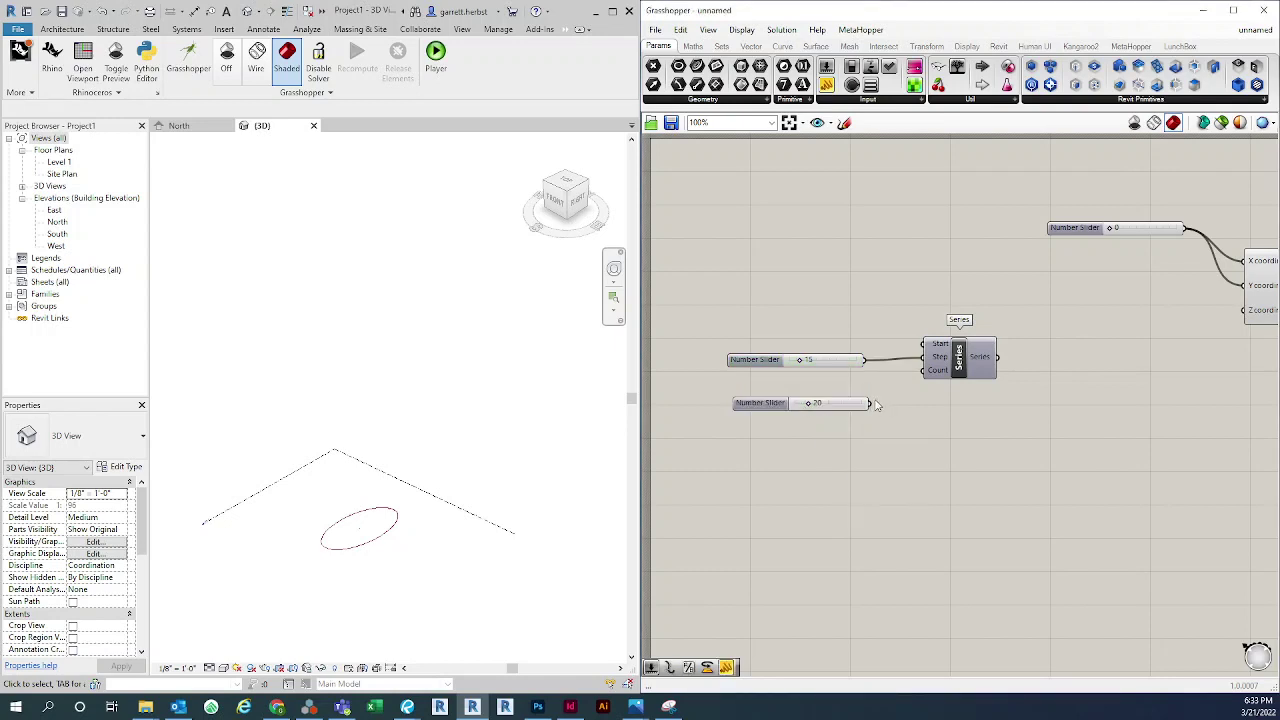
pyautogui.moveTo(922, 371); pyautogui.dragTo(869, 403)
# Add a Panel beside the Series component, connect the Series output to it, and enlarge the Panel
pyautogui.moveTo(1004, 437); pyautogui.dragTo(857, 441, button='right')
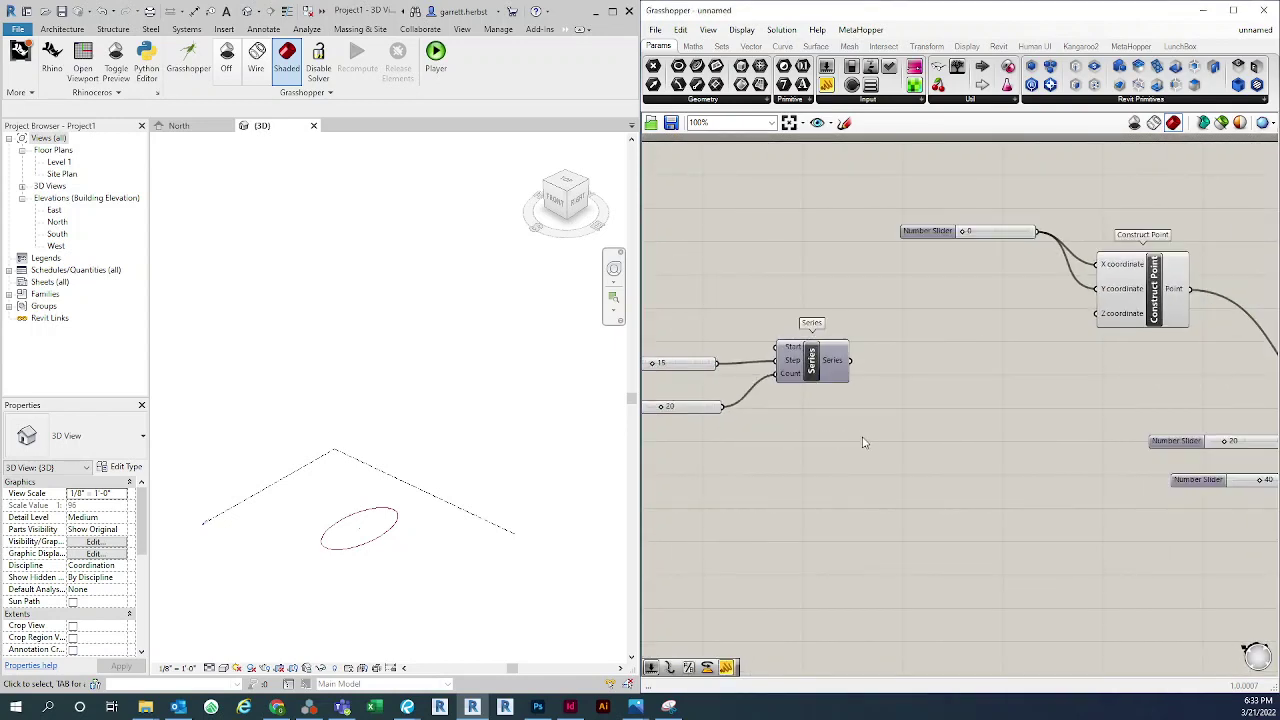
pyautogui.doubleClick(867, 444)
pyautogui.write('panel')
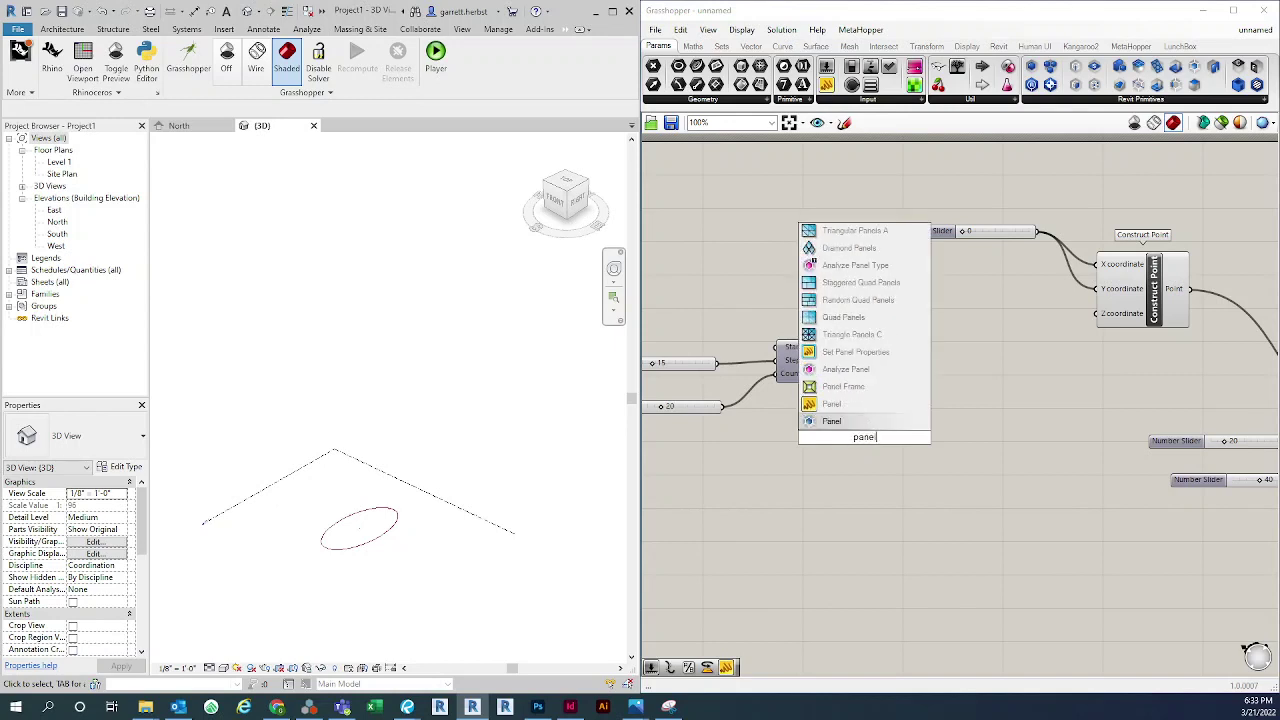
pyautogui.click(831, 421)
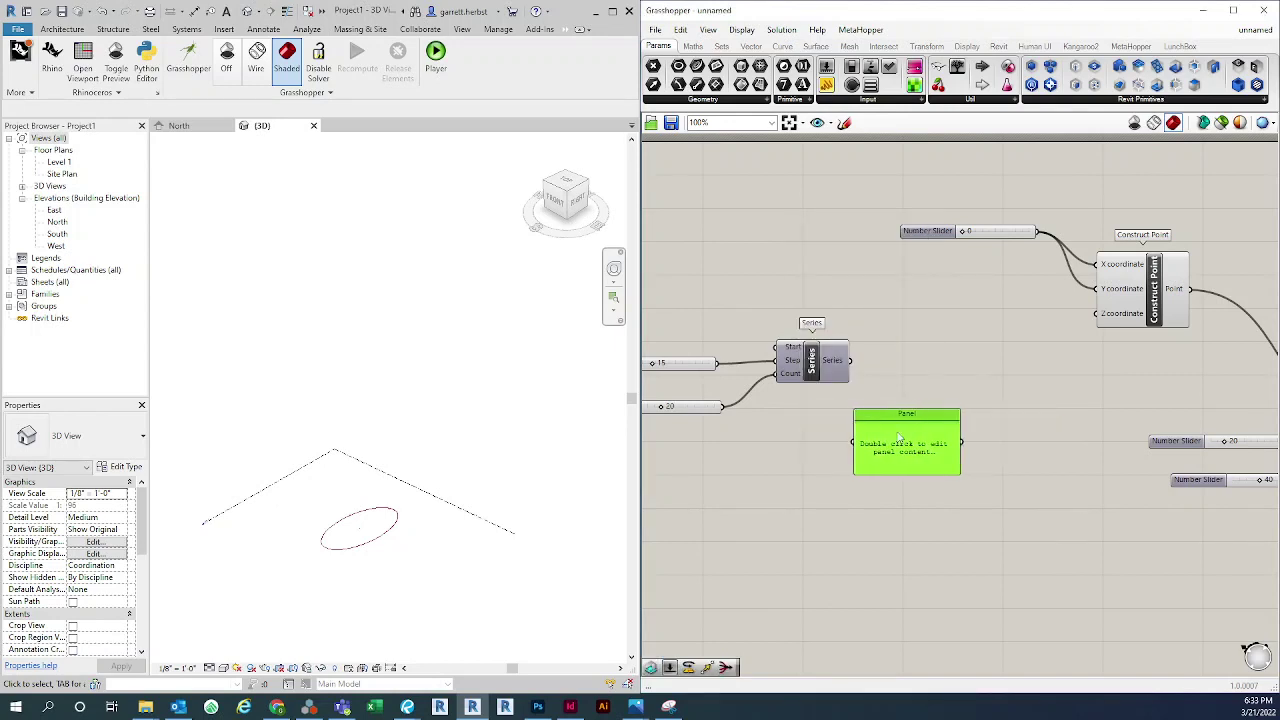
pyautogui.moveTo(851, 361); pyautogui.dragTo(860, 440)
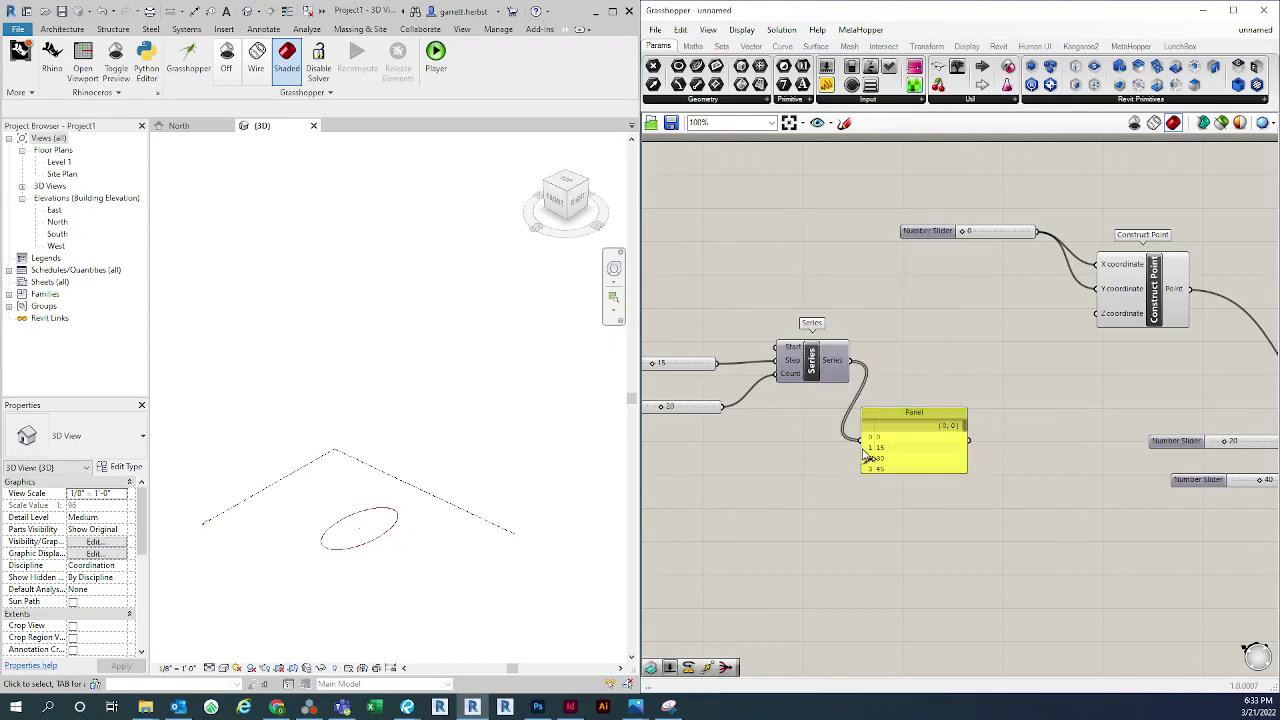
pyautogui.moveTo(965, 470); pyautogui.dragTo(1036, 540)
pyautogui.scroll(-2, 1100, 463)
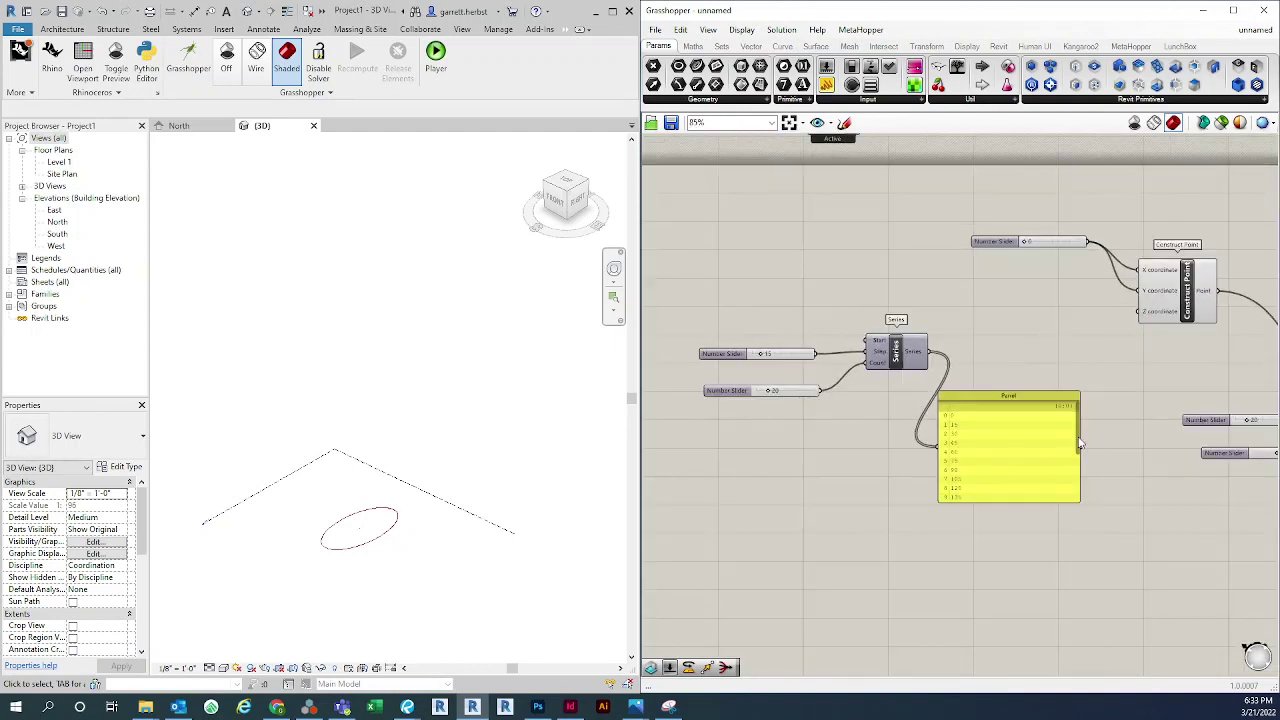
# Read through the list of series values in the Panel, from the first entry to the last
pyautogui.moveTo(1080, 442); pyautogui.dragTo(1079, 494)
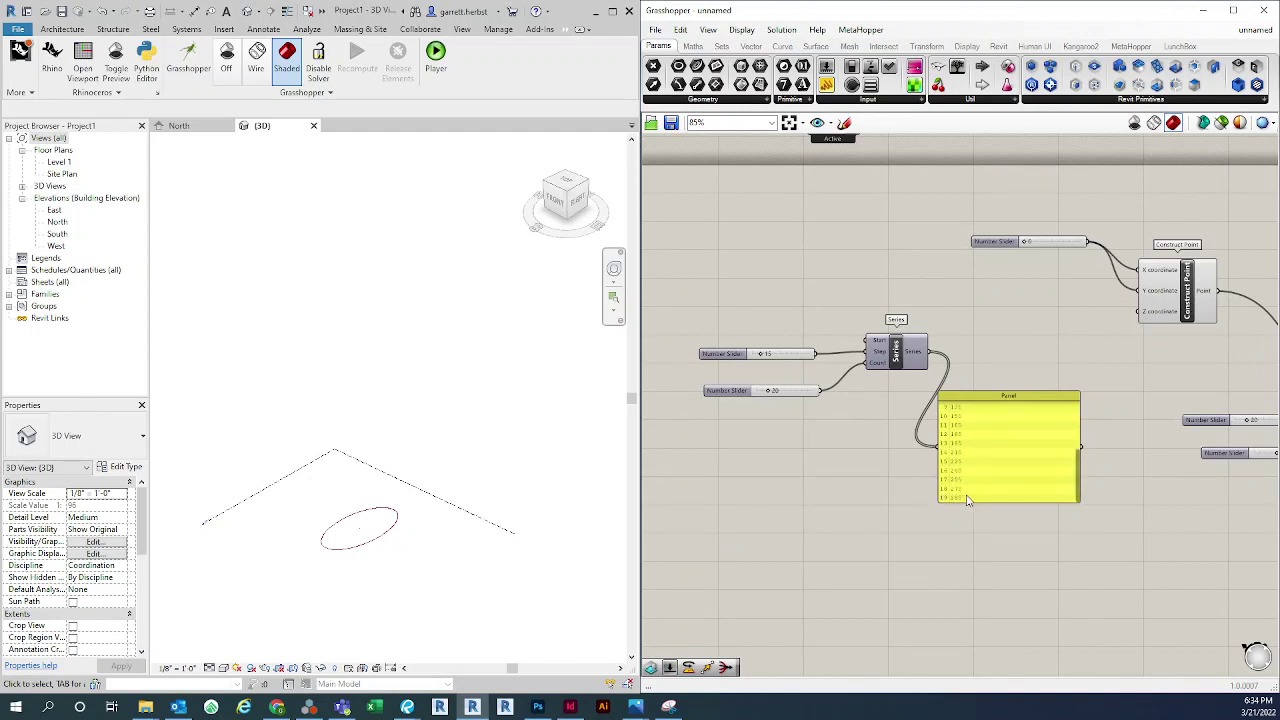
pyautogui.moveTo(1078, 481); pyautogui.dragTo(1077, 431)
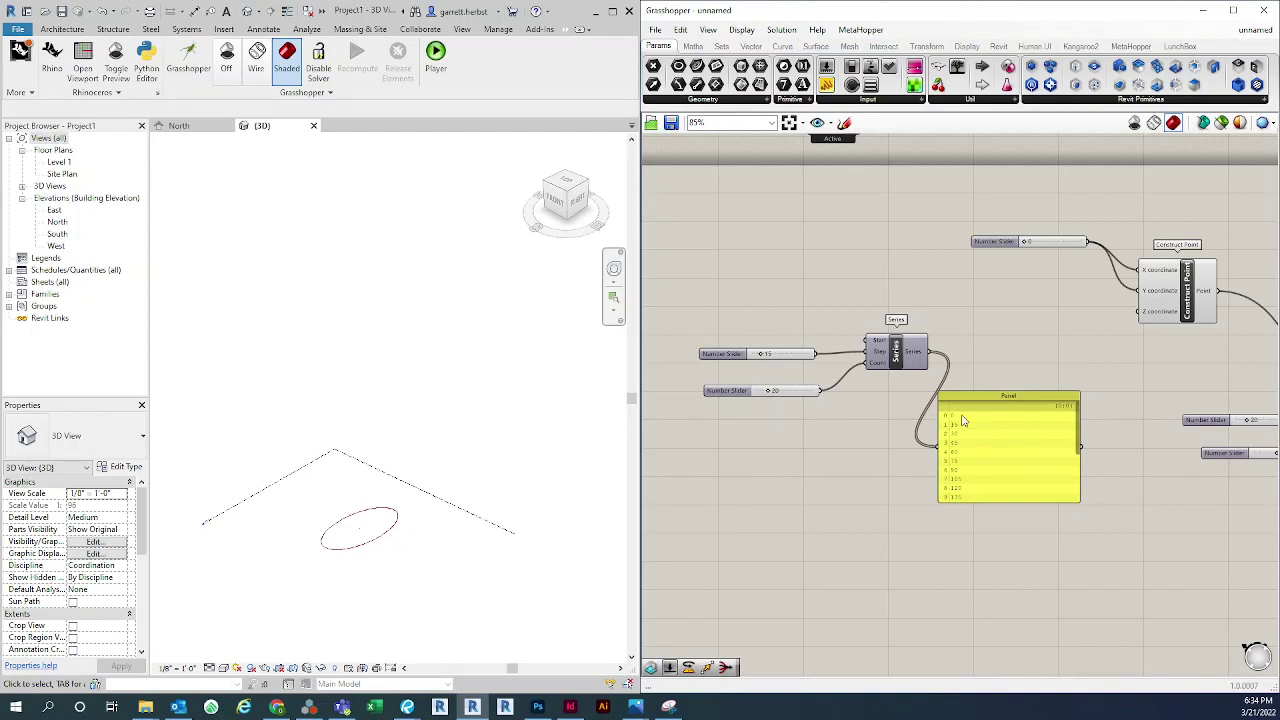
pyautogui.moveTo(939, 459); pyautogui.dragTo(923, 460, button='right')
pyautogui.click(926, 466)
pyautogui.scroll(2, 926, 466)
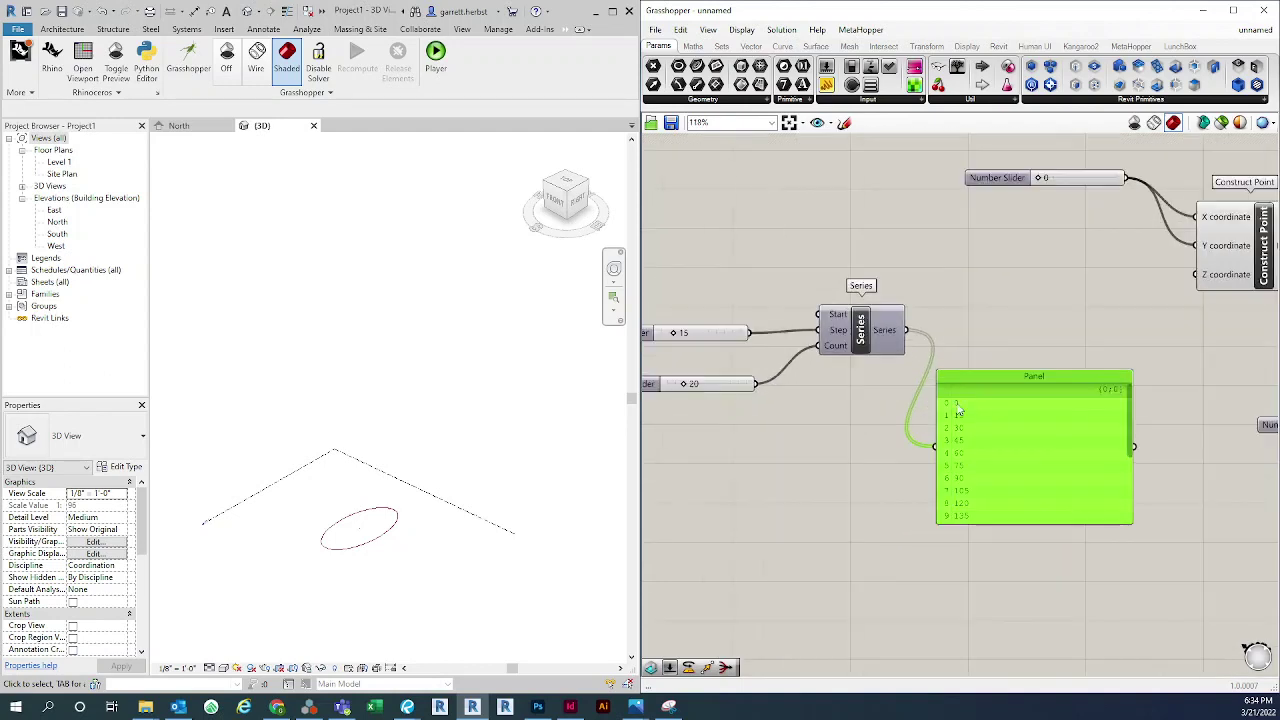
pyautogui.moveTo(843, 425); pyautogui.dragTo(875, 425, button='right')
# Set the slider feeding the Series Step input to 20 and shift the Panel slightly upward
pyautogui.moveTo(706, 333); pyautogui.dragTo(743, 344)
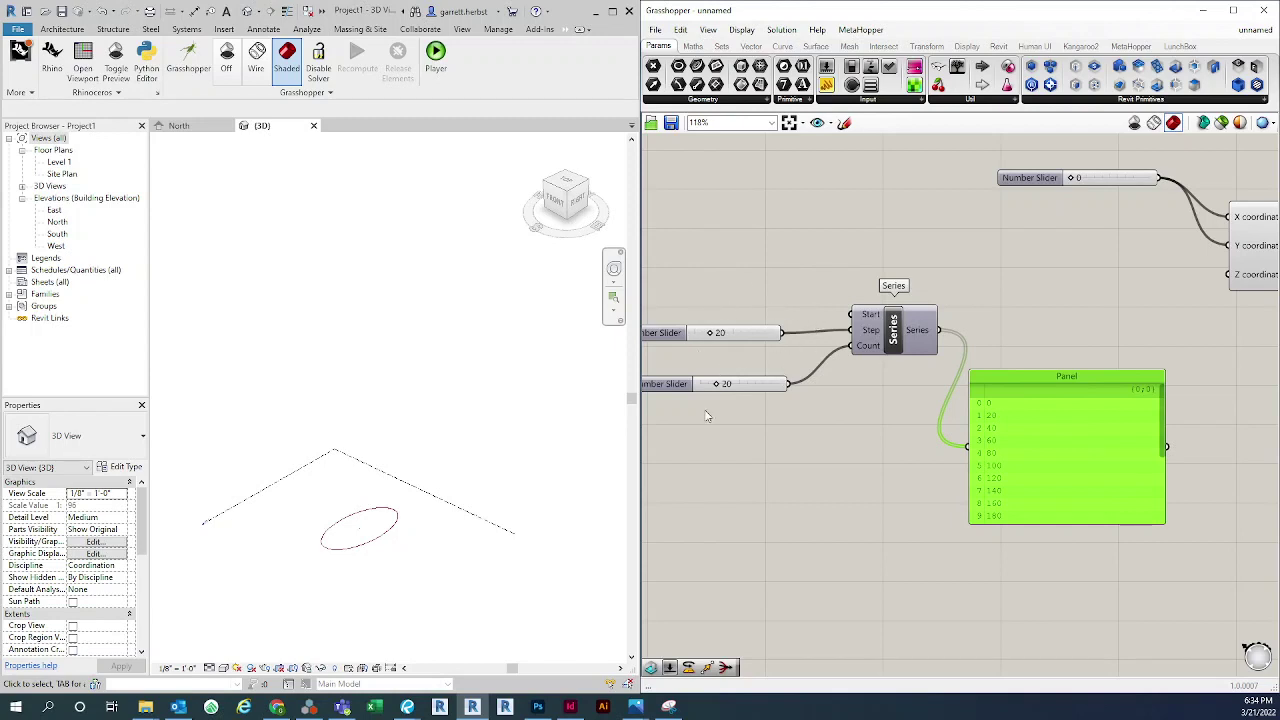
pyautogui.moveTo(836, 440); pyautogui.dragTo(826, 437, button='right')
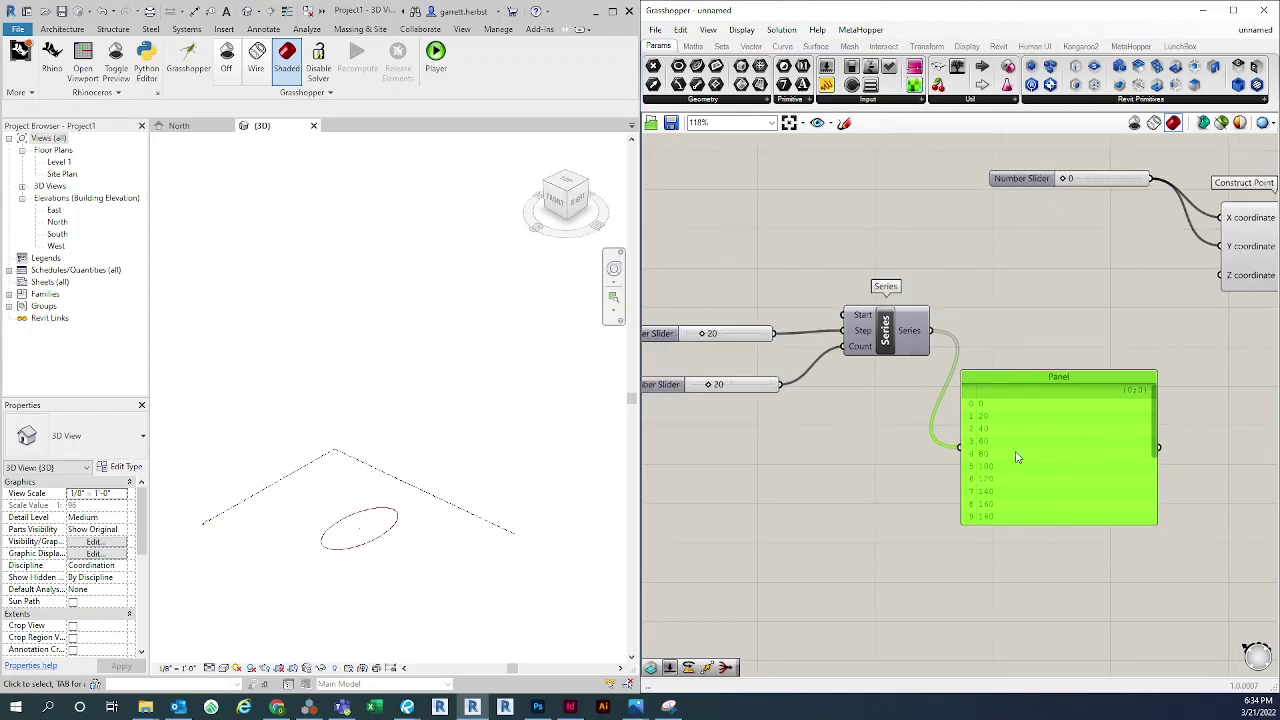
pyautogui.moveTo(1019, 455); pyautogui.dragTo(1030, 429)
pyautogui.moveTo(983, 440); pyautogui.dragTo(930, 438, button='right')
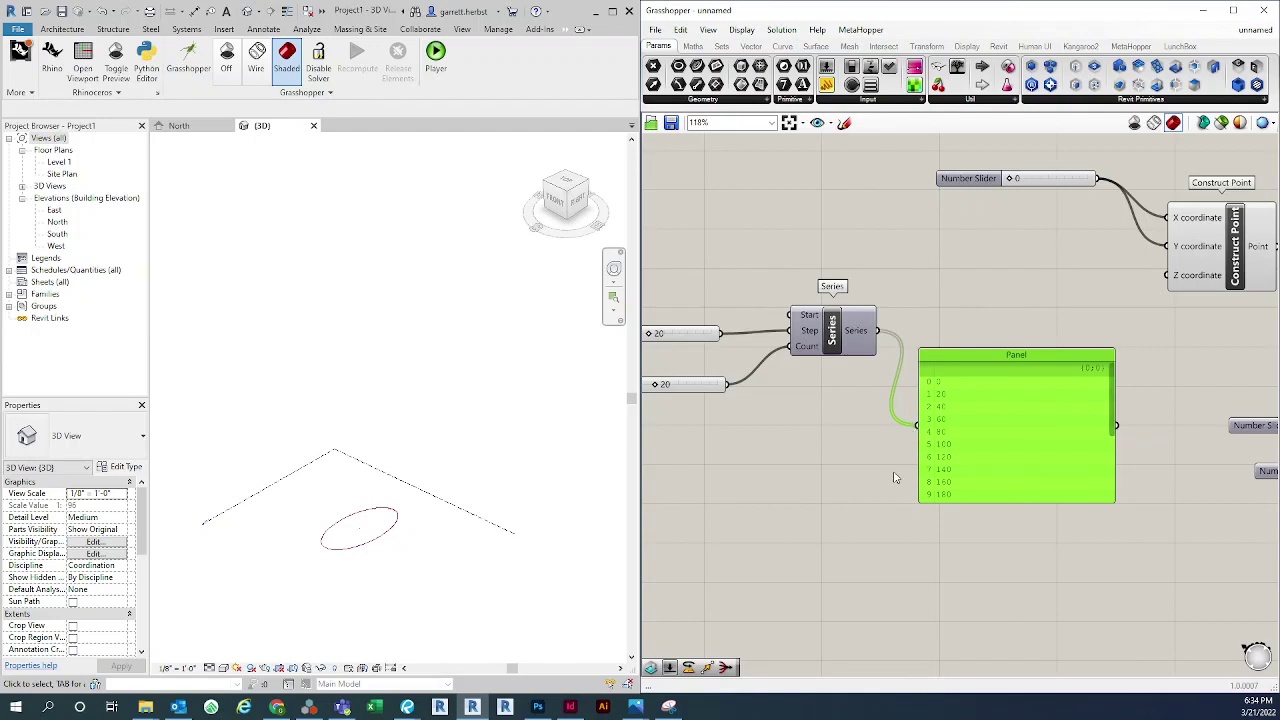
# Delete the Panel connected to the Series output
pyautogui.scroll(-1, 893, 465)
pyautogui.moveTo(856, 414); pyautogui.dragTo(925, 407, button='right')
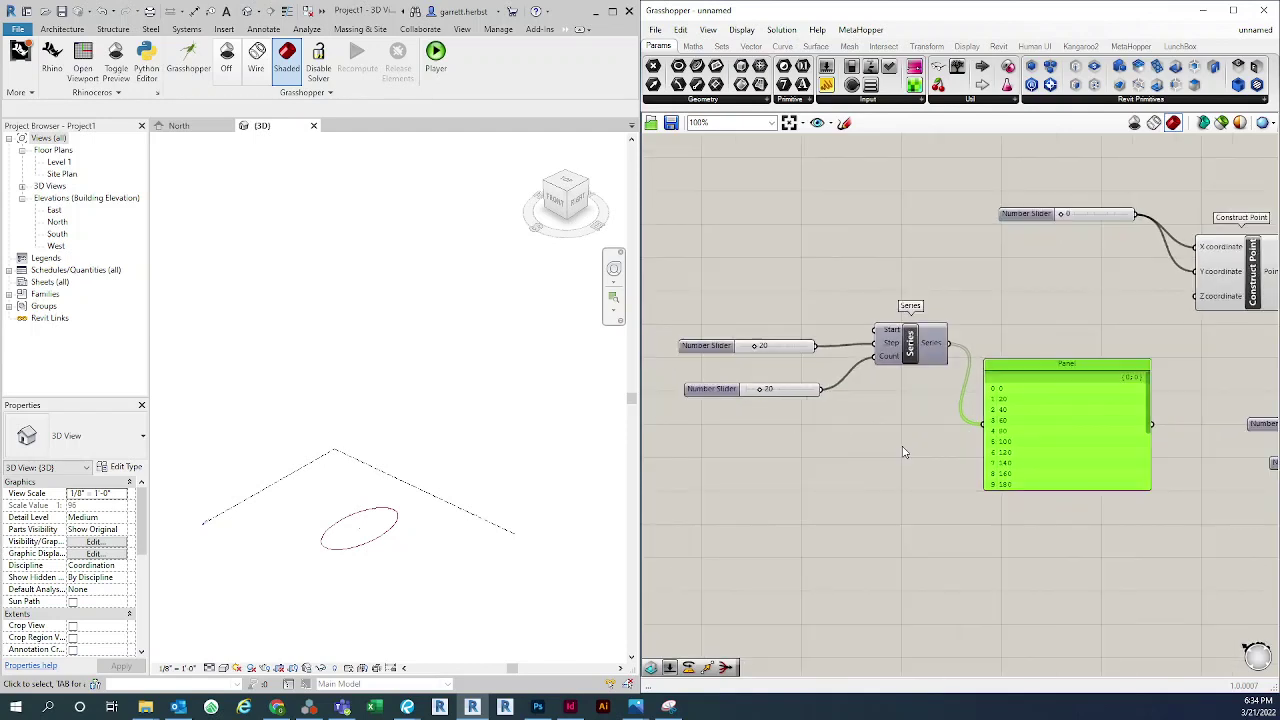
pyautogui.press('Delete')
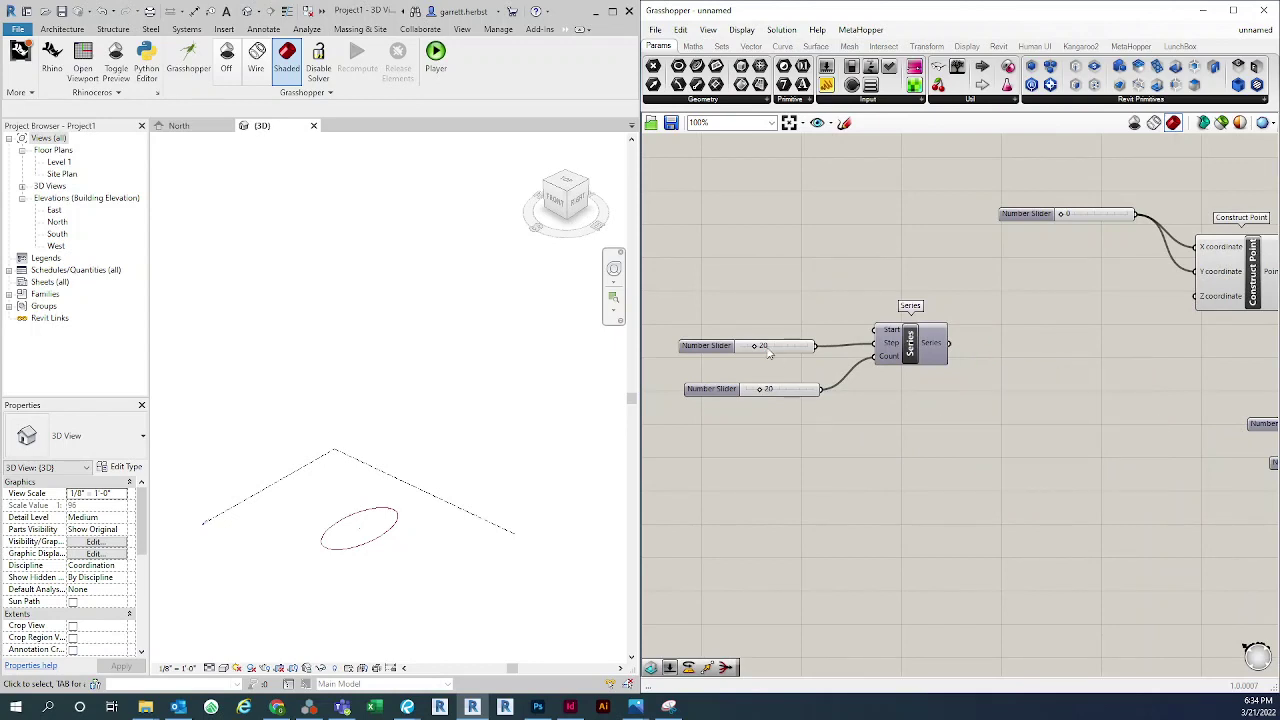
# Set the slider feeding the Series Step input to 15 and leave the Count slider's value as it is
pyautogui.scroll(1, 766, 343)
pyautogui.scroll(-1, 840, 374)
pyautogui.moveTo(838, 376); pyautogui.dragTo(790, 467, button='right')
pyautogui.scroll(-1, 948, 424)
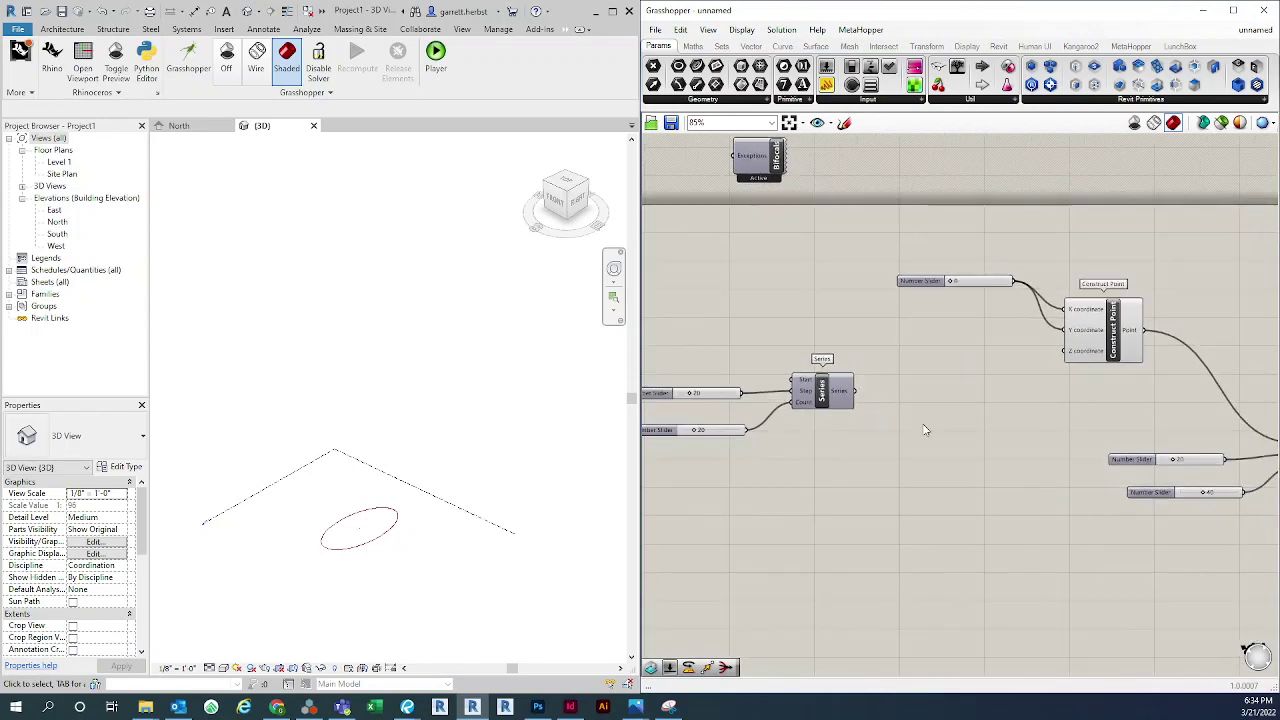
pyautogui.moveTo(910, 484); pyautogui.dragTo(938, 459, button='right')
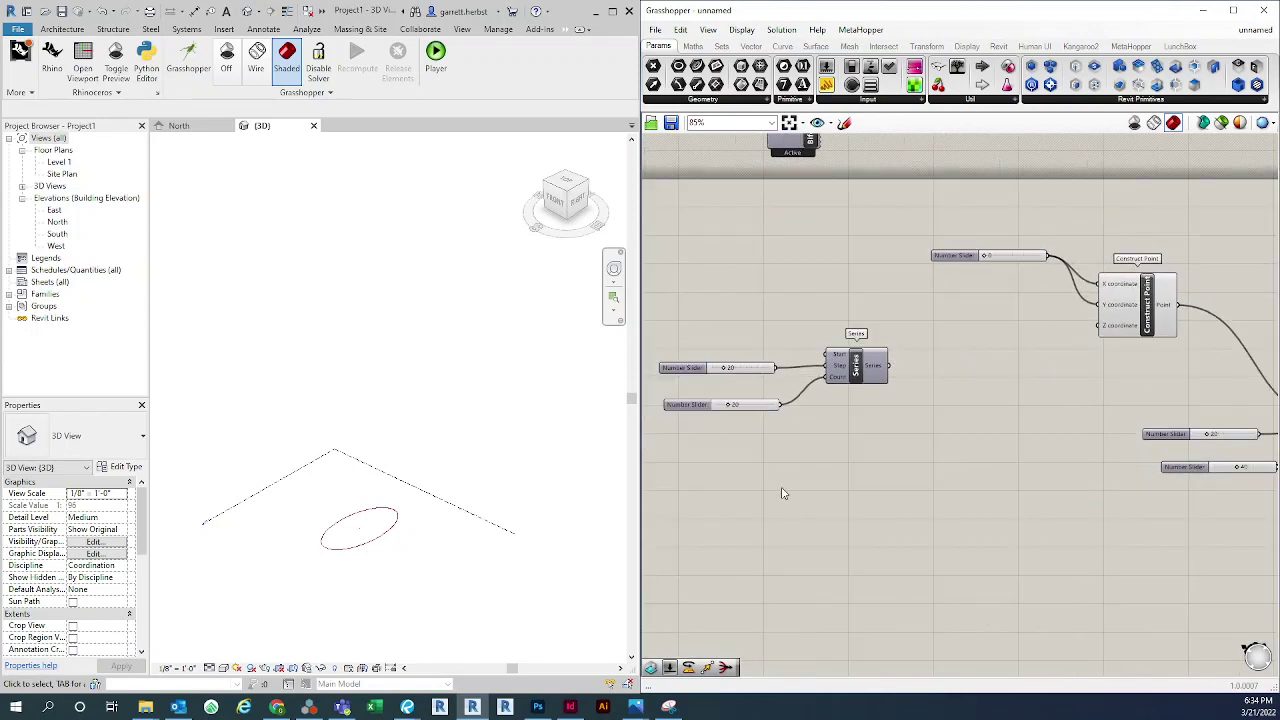
pyautogui.scroll(4, 780, 440)
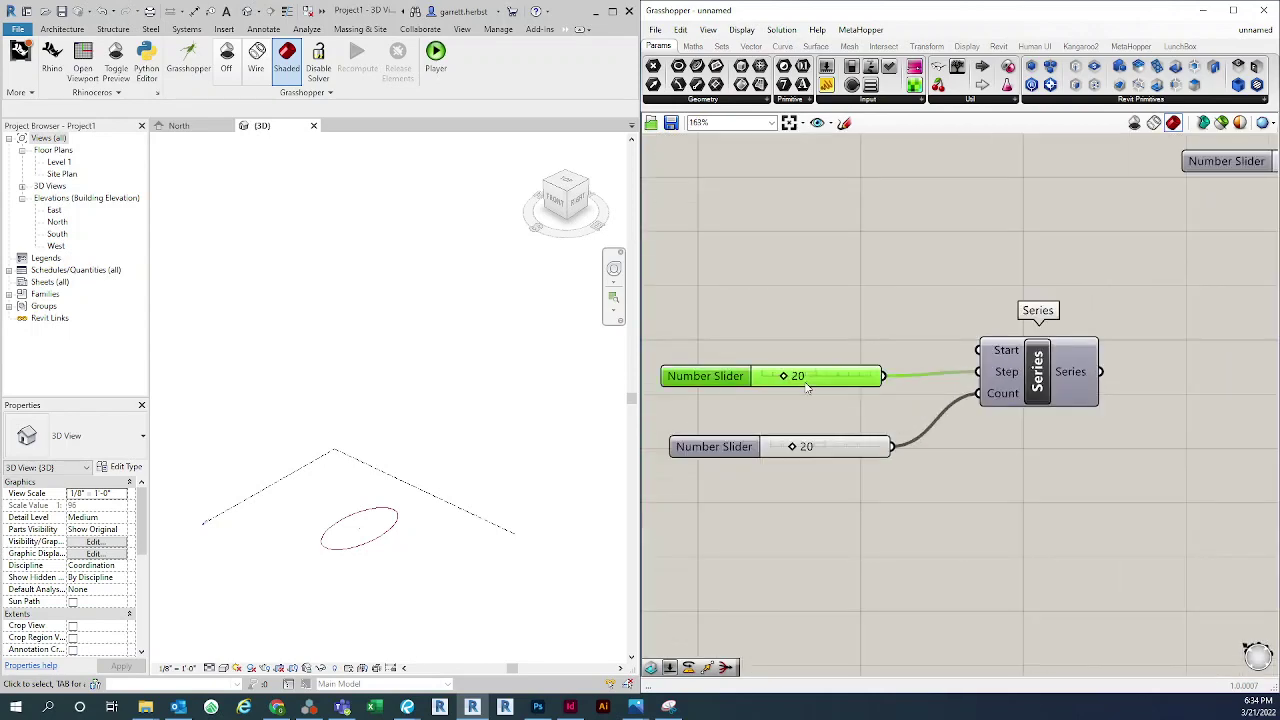
pyautogui.doubleClick(806, 384)
pyautogui.write('15')
pyautogui.press('Return')
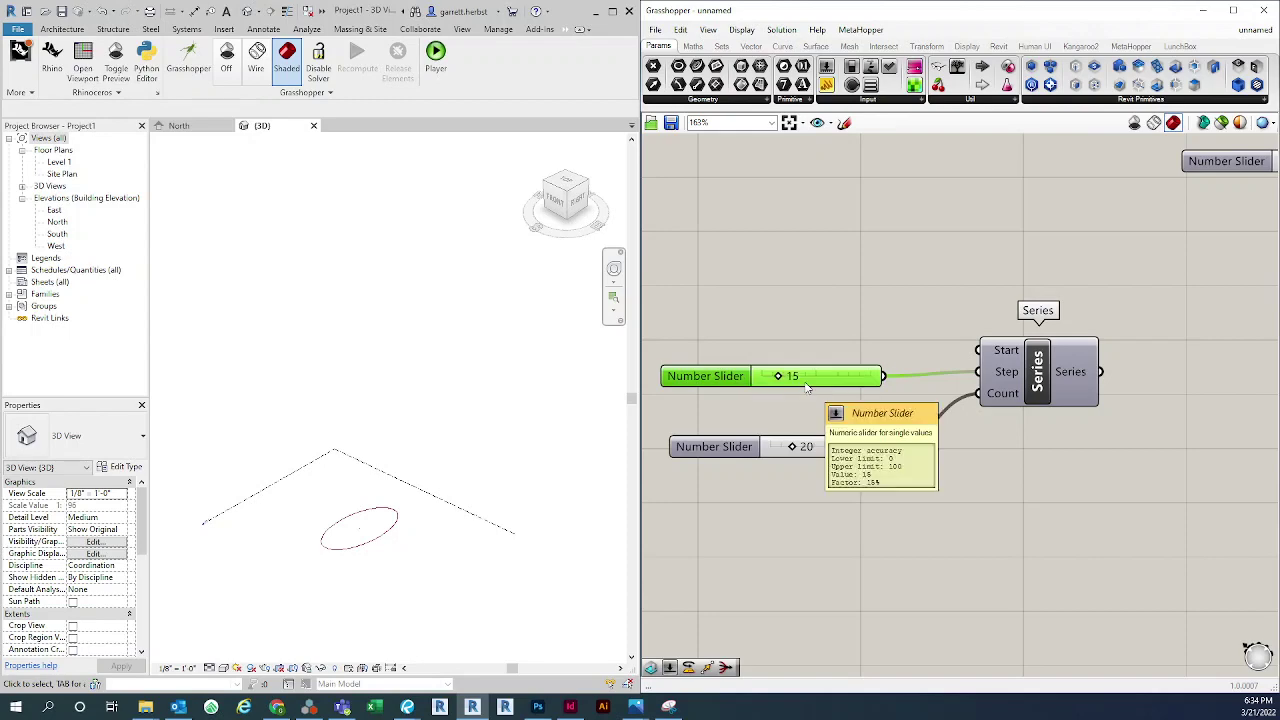
pyautogui.click(812, 452)
pyautogui.doubleClick(806, 447)
pyautogui.click(972, 514)
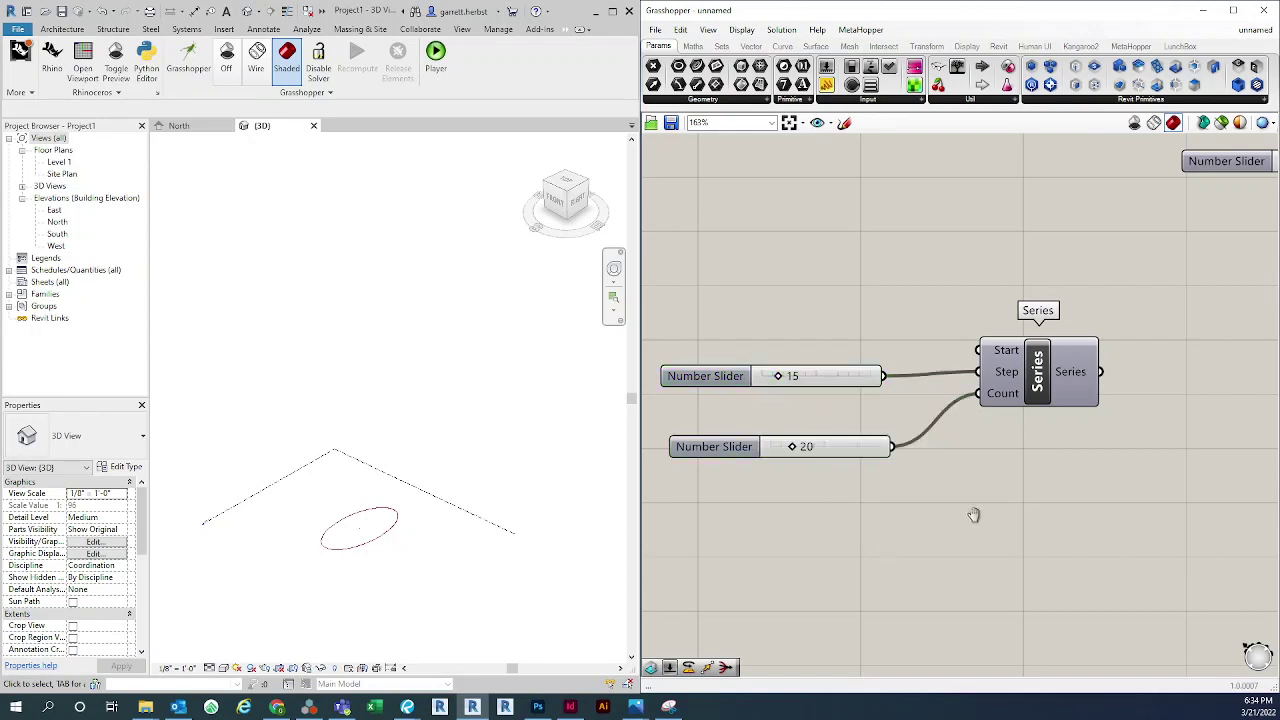
# Connect the Series output to the Z coordinate input of Construct Point
pyautogui.scroll(-3, 965, 480)
pyautogui.scroll(-2, 961, 474)
pyautogui.moveTo(988, 450); pyautogui.dragTo(892, 442, button='right')
pyautogui.moveTo(822, 432); pyautogui.dragTo(993, 391)
pyautogui.moveTo(911, 429); pyautogui.dragTo(871, 408, button='right')
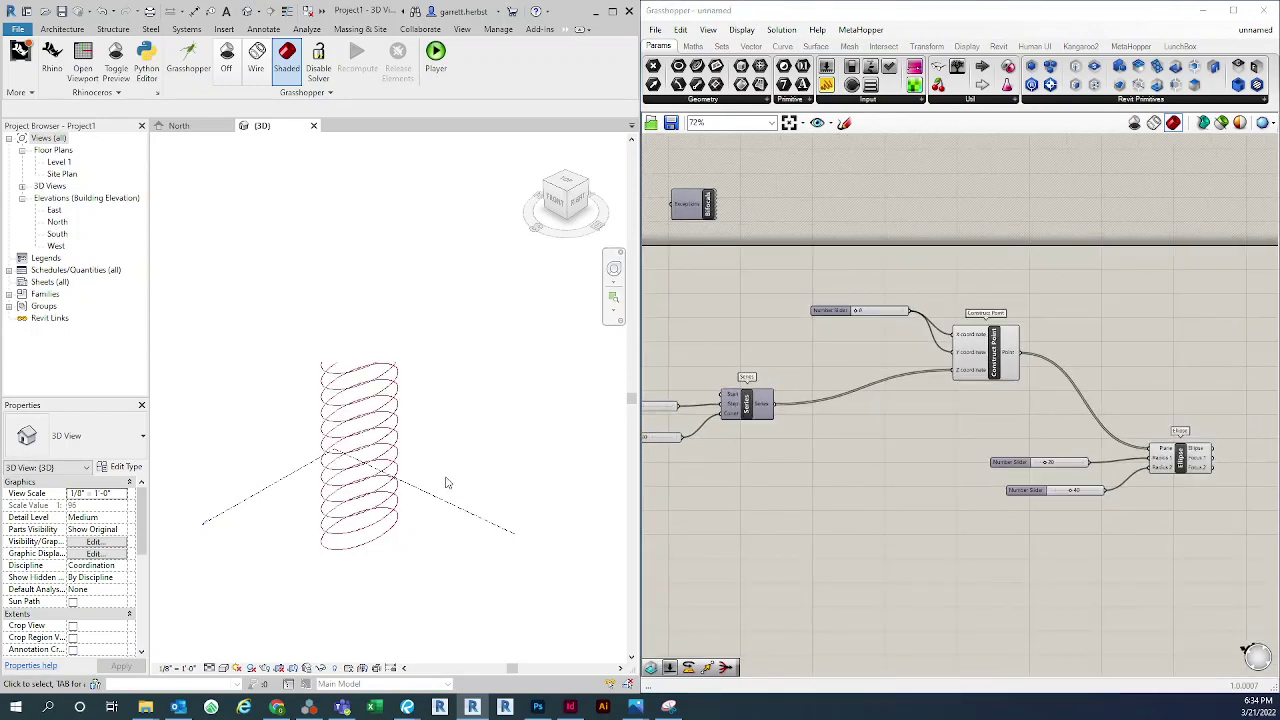
# Examine the vertical stack of ellipses previewed in the Revit 3D view
pyautogui.scroll(-3, 465, 470)
pyautogui.scroll(5, 480, 453)
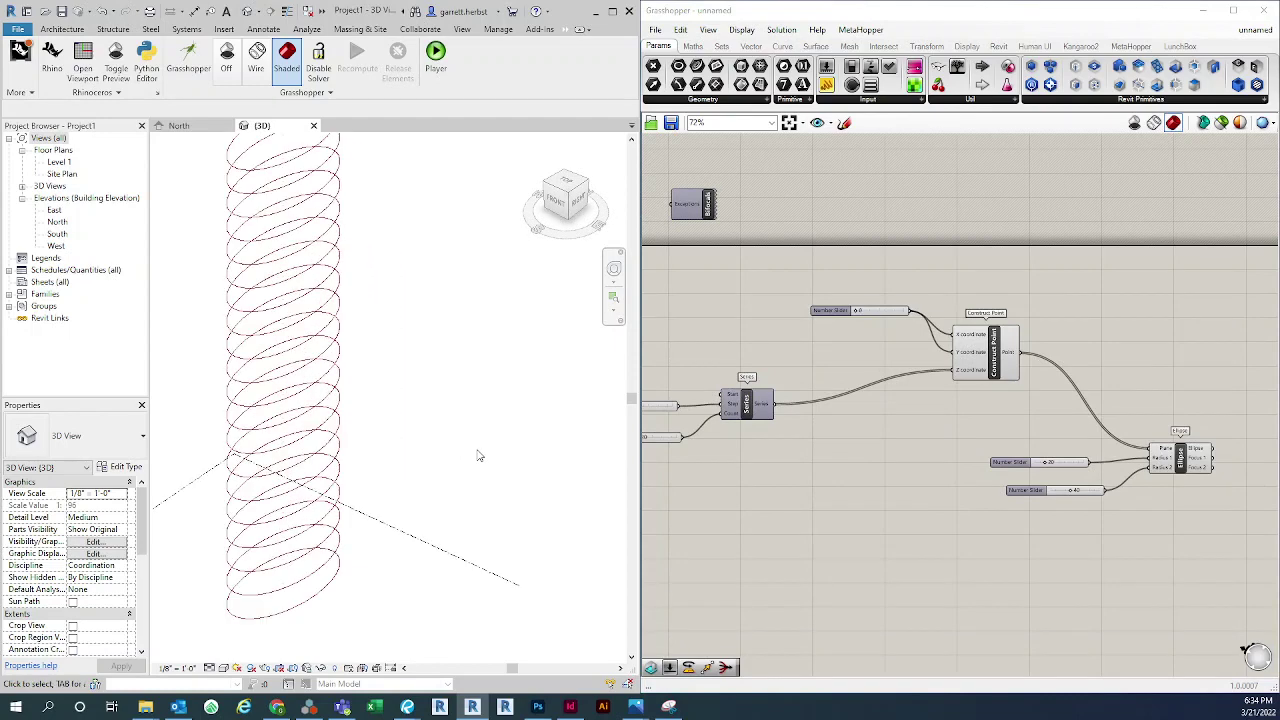
pyautogui.scroll(-4, 479, 444)
pyautogui.moveTo(487, 432); pyautogui.dragTo(511, 440, button='middle')
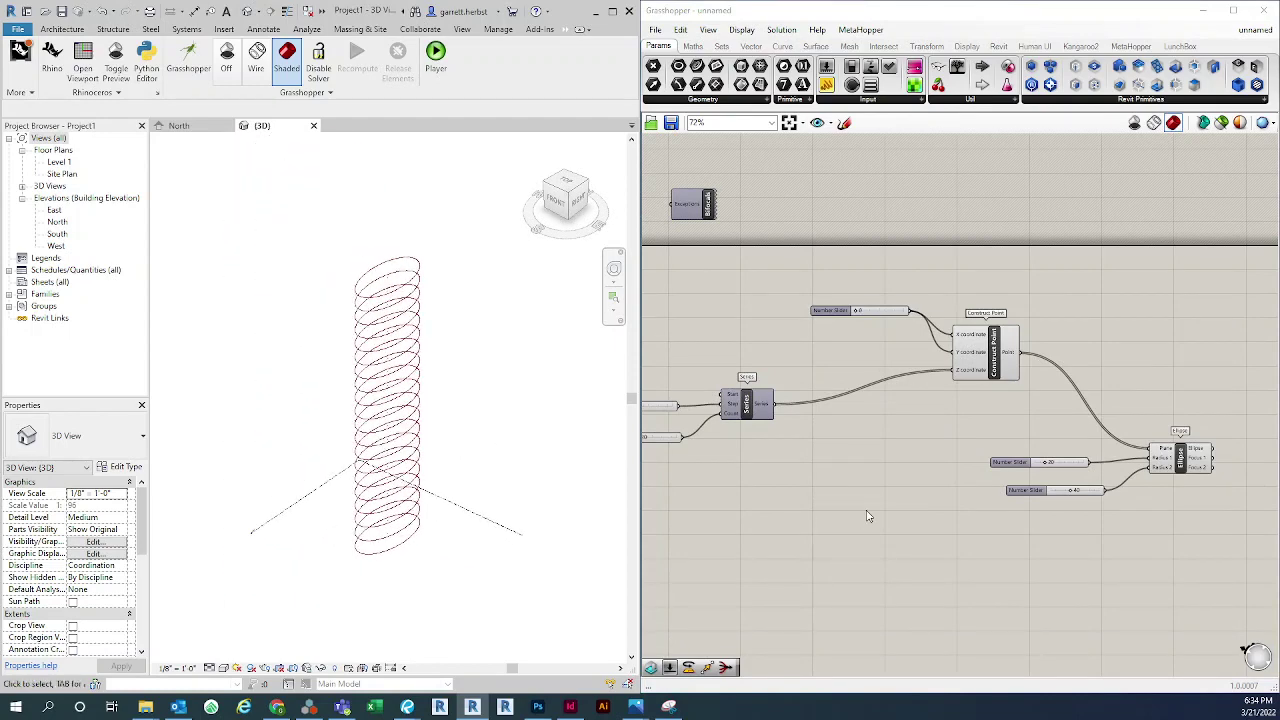
pyautogui.rightClick(853, 470)
pyautogui.click(489, 403)
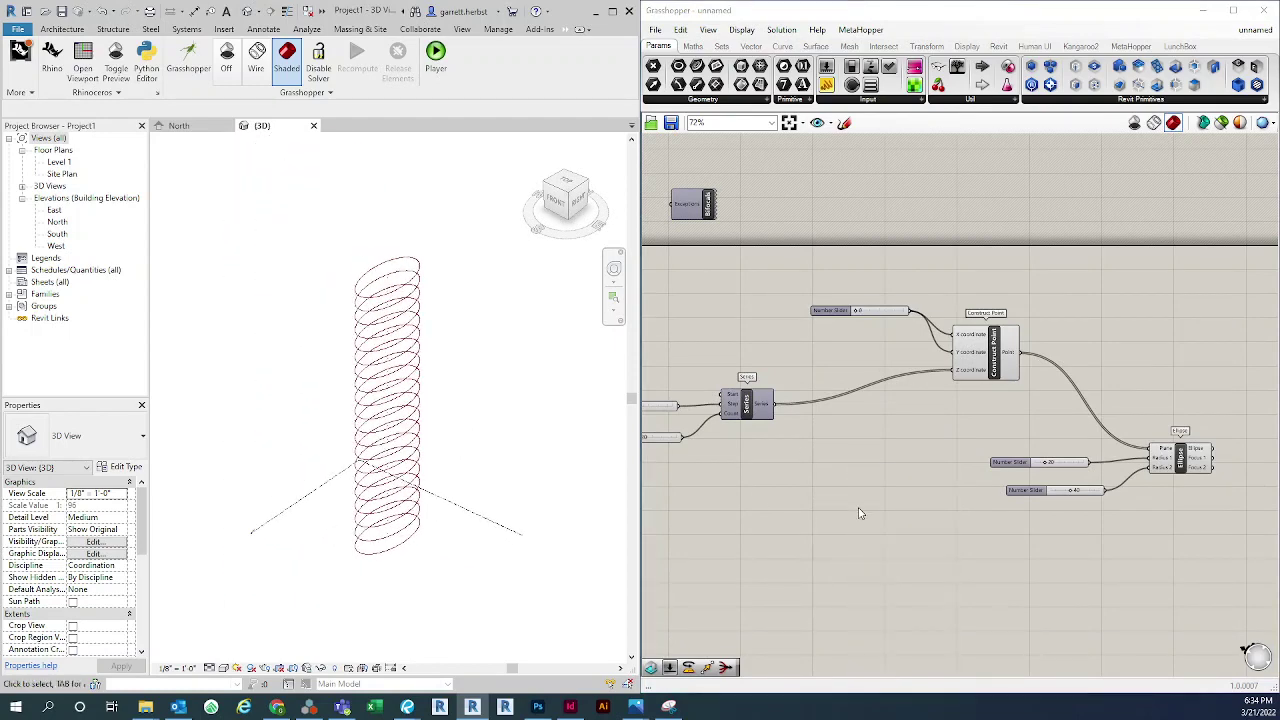
pyautogui.rightClick(770, 482)
# Move the Ellipse component and its two radius sliders together a little closer to Construct Point
pyautogui.scroll(-2, 822, 448)
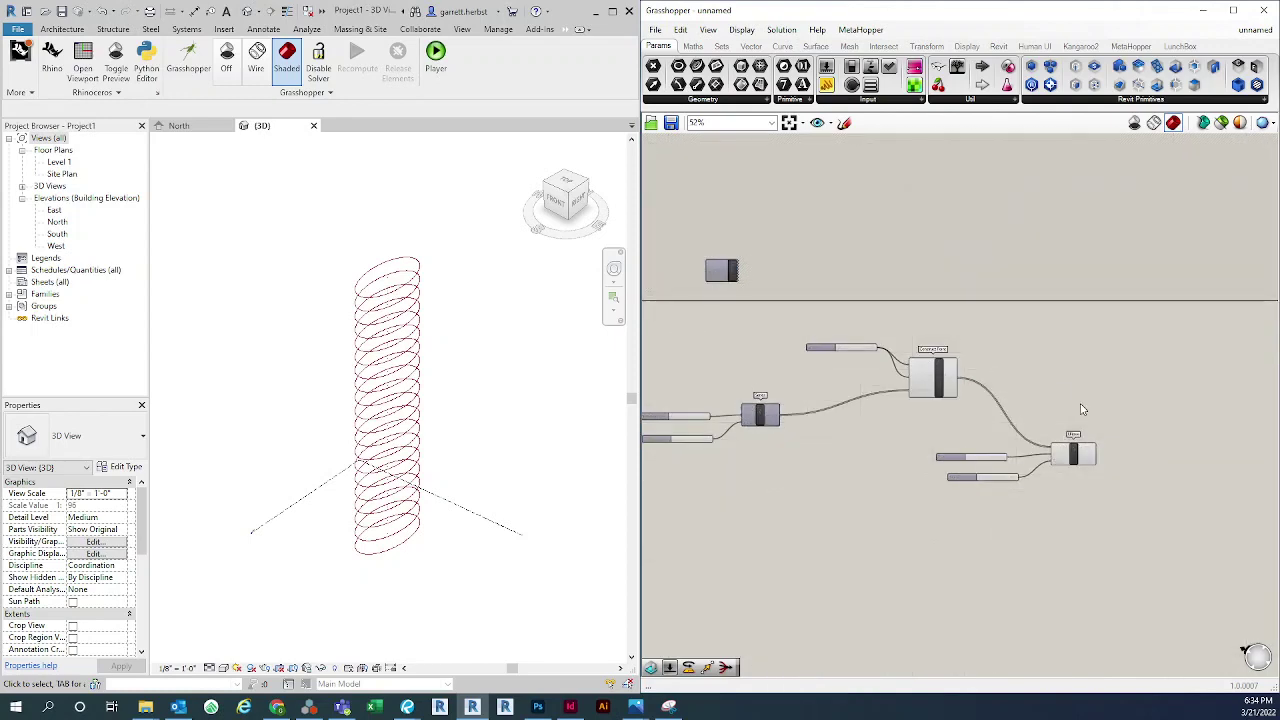
pyautogui.scroll(3, 1260, 500)
pyautogui.moveTo(992, 532); pyautogui.dragTo(804, 387)
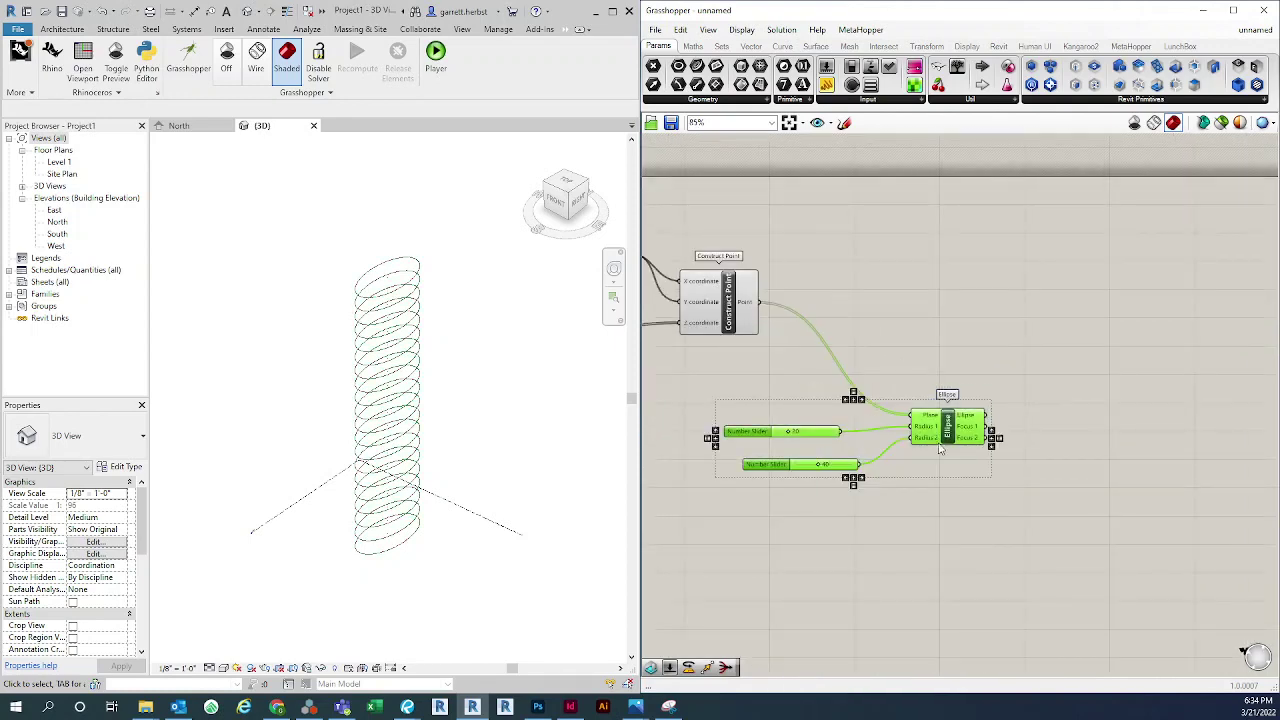
pyautogui.moveTo(943, 432); pyautogui.dragTo(901, 403)
pyautogui.click(922, 335)
pyautogui.moveTo(930, 337); pyautogui.dragTo(886, 326, button='right')
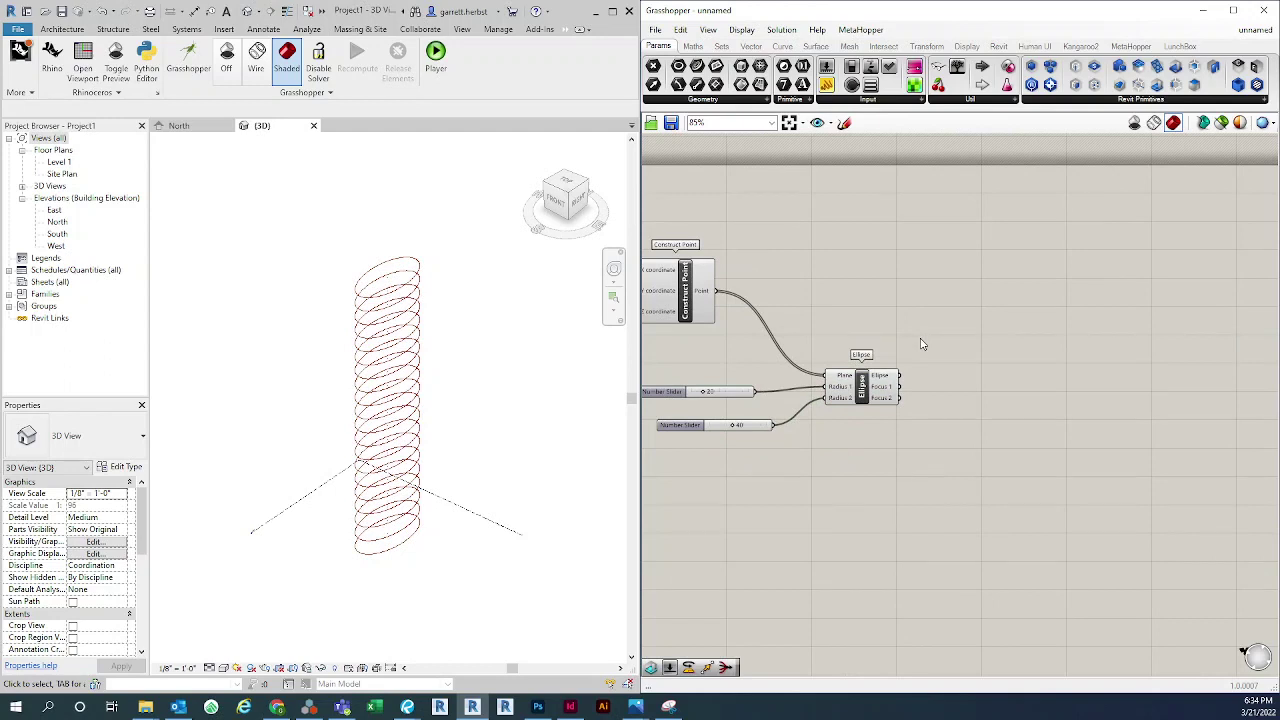
# Add a Rotate component after the Ellipse component and connect the Ellipse output to its Geometry input
pyautogui.moveTo(948, 485); pyautogui.dragTo(895, 395, button='right')
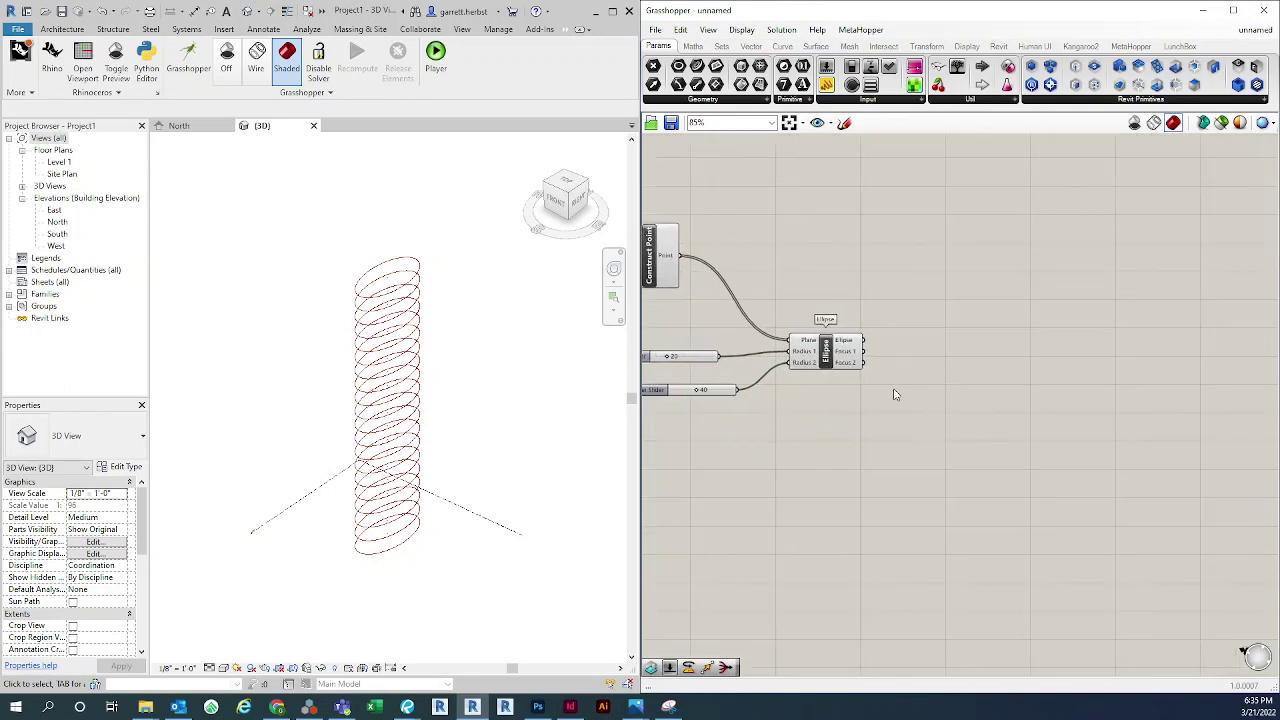
pyautogui.scroll(-1, 895, 395)
pyautogui.doubleClick(975, 414)
pyautogui.write('rotate')
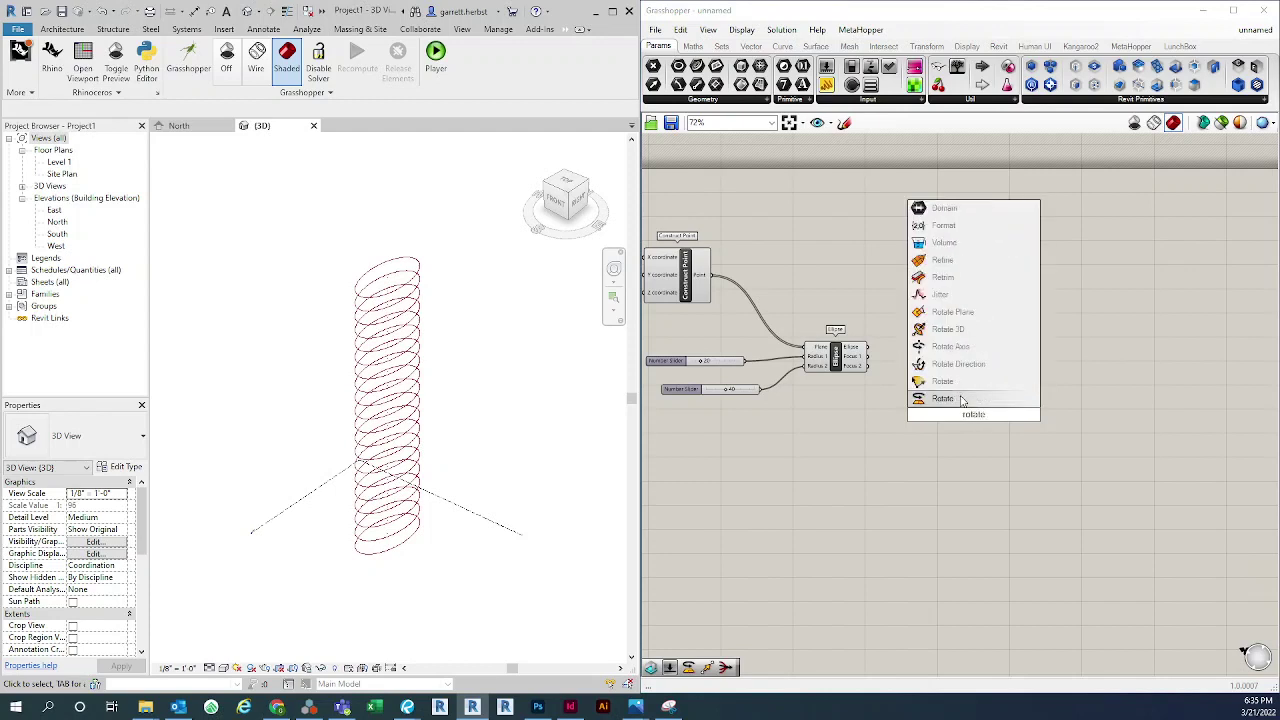
pyautogui.click(960, 400)
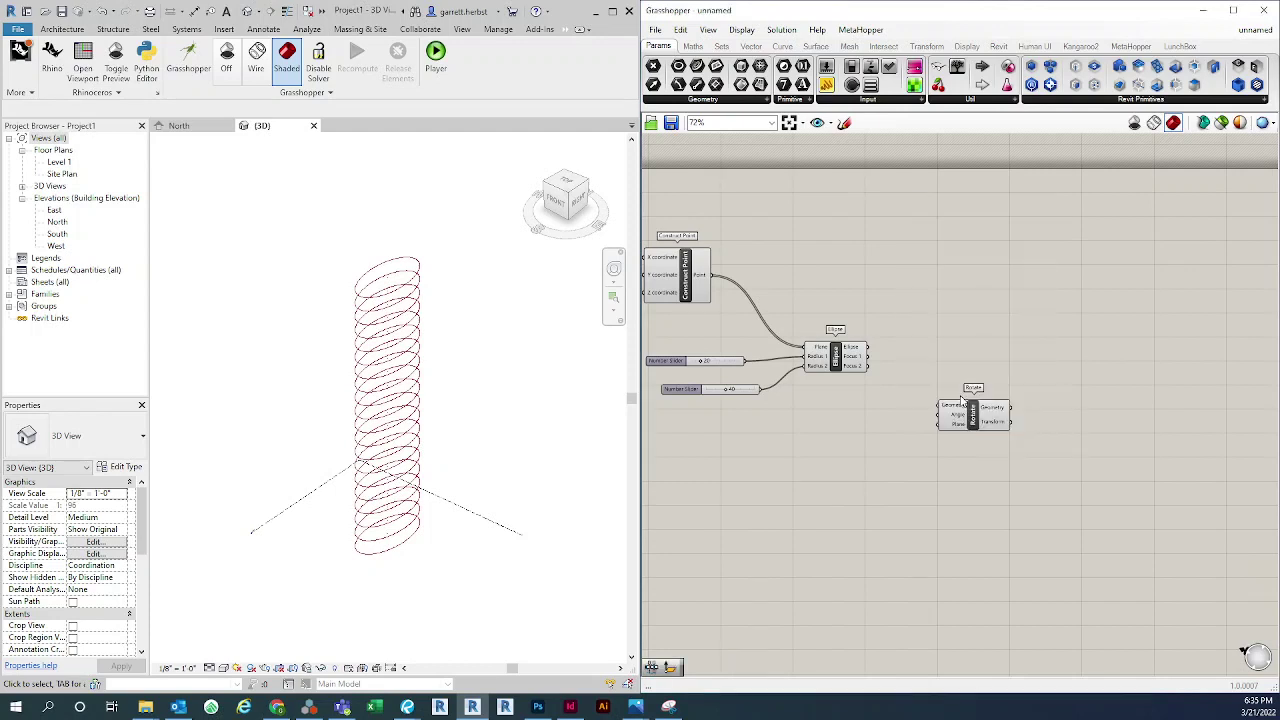
pyautogui.moveTo(958, 418); pyautogui.dragTo(945, 400)
pyautogui.scroll(2, 928, 414)
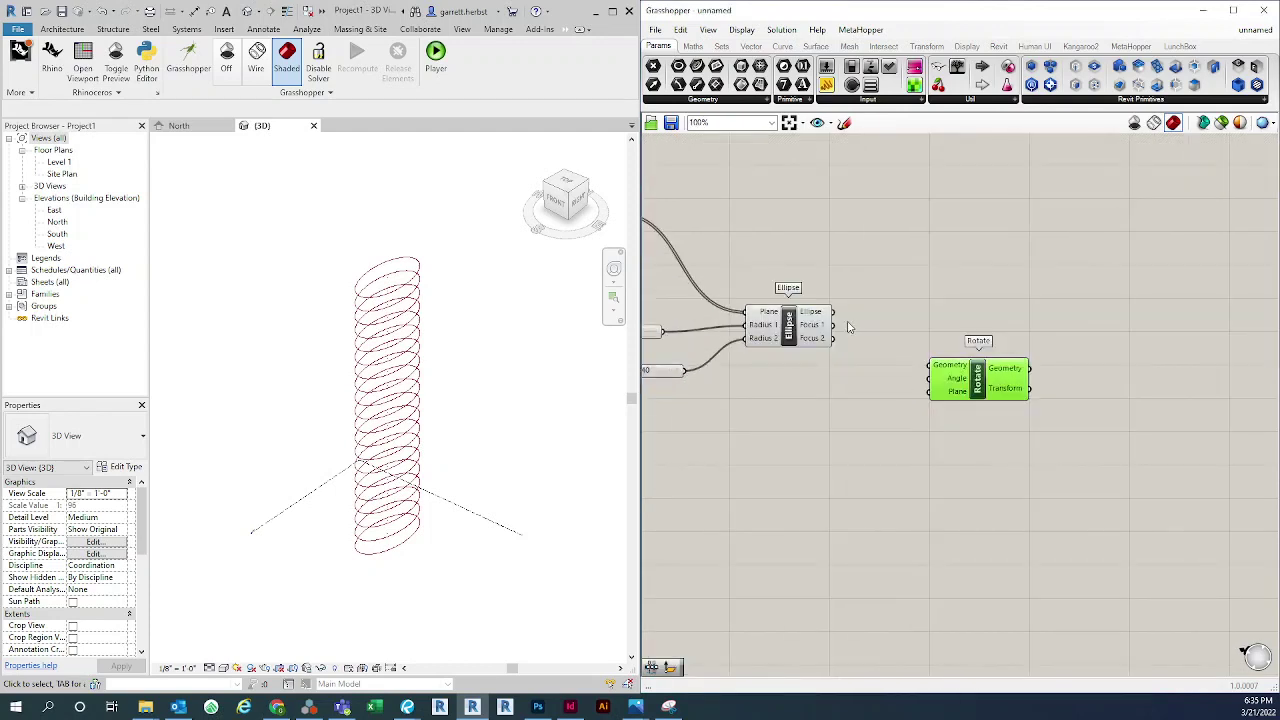
pyautogui.moveTo(832, 311); pyautogui.dragTo(941, 375)
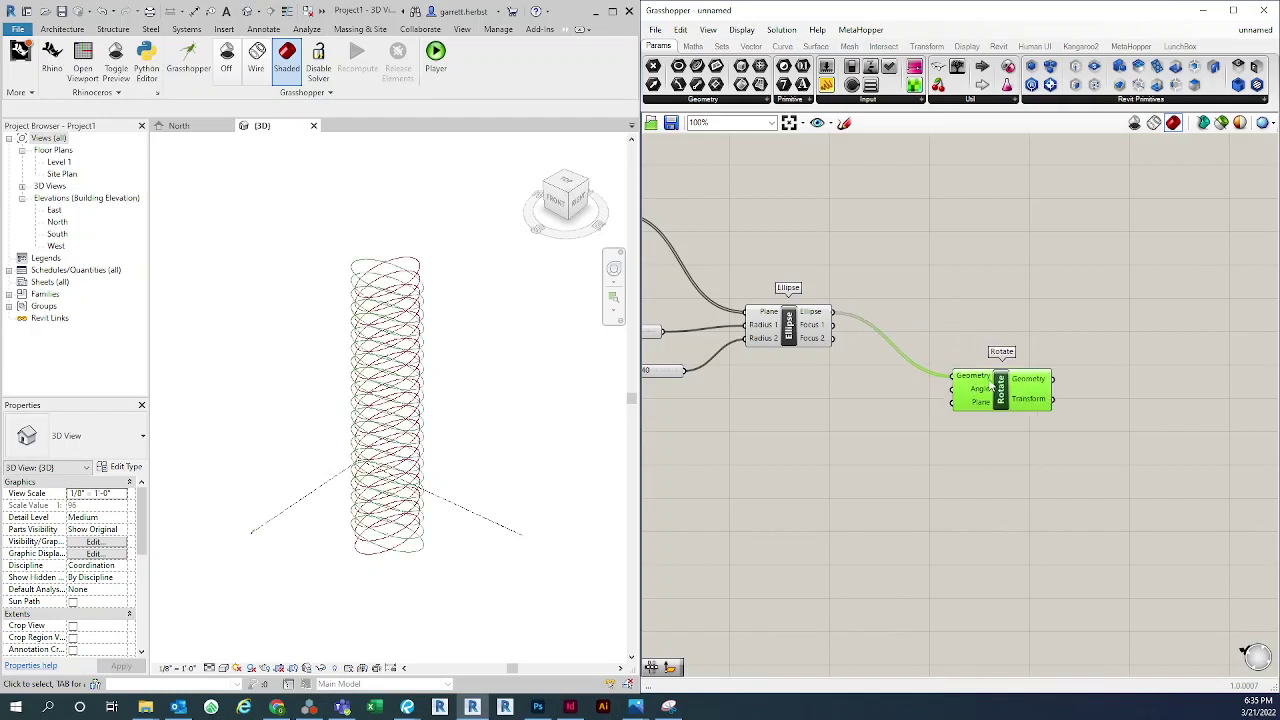
# Turn off the preview of the Construct Point and Ellipse components
pyautogui.scroll(-2, 938, 400)
pyautogui.scroll(-1, 937, 415)
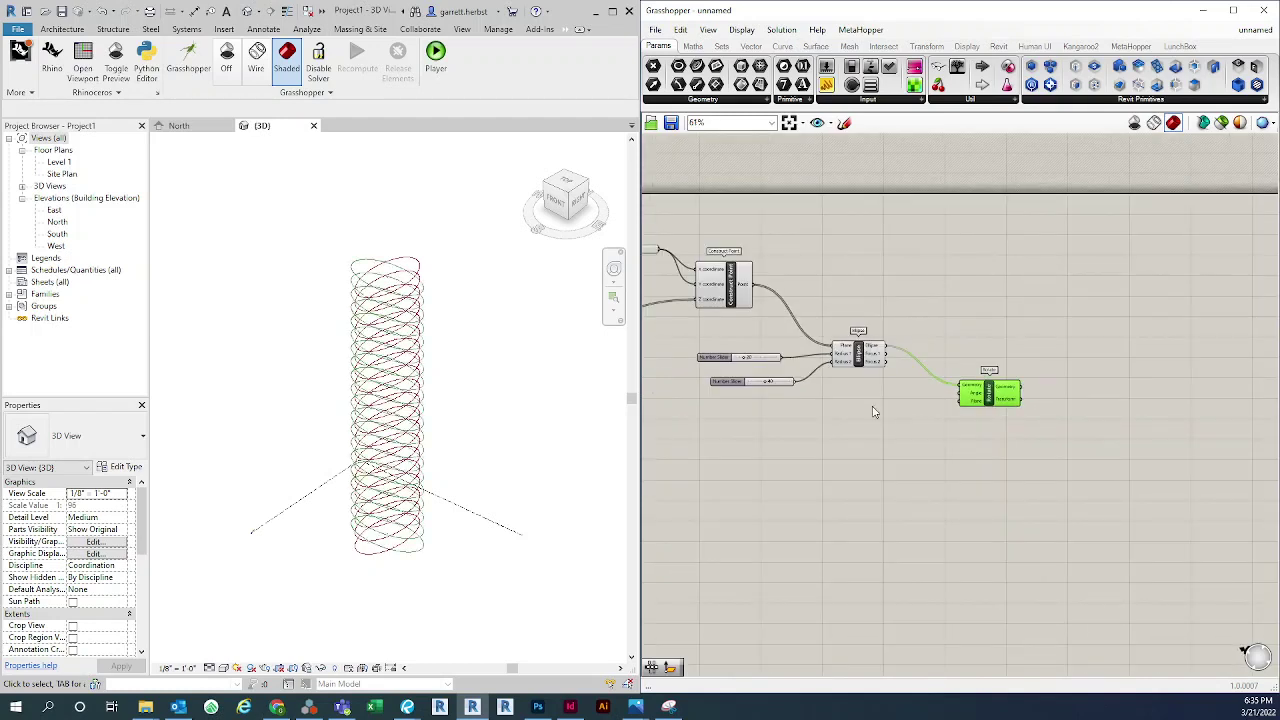
pyautogui.moveTo(896, 434); pyautogui.dragTo(690, 208)
pyautogui.middleClick(745, 225)
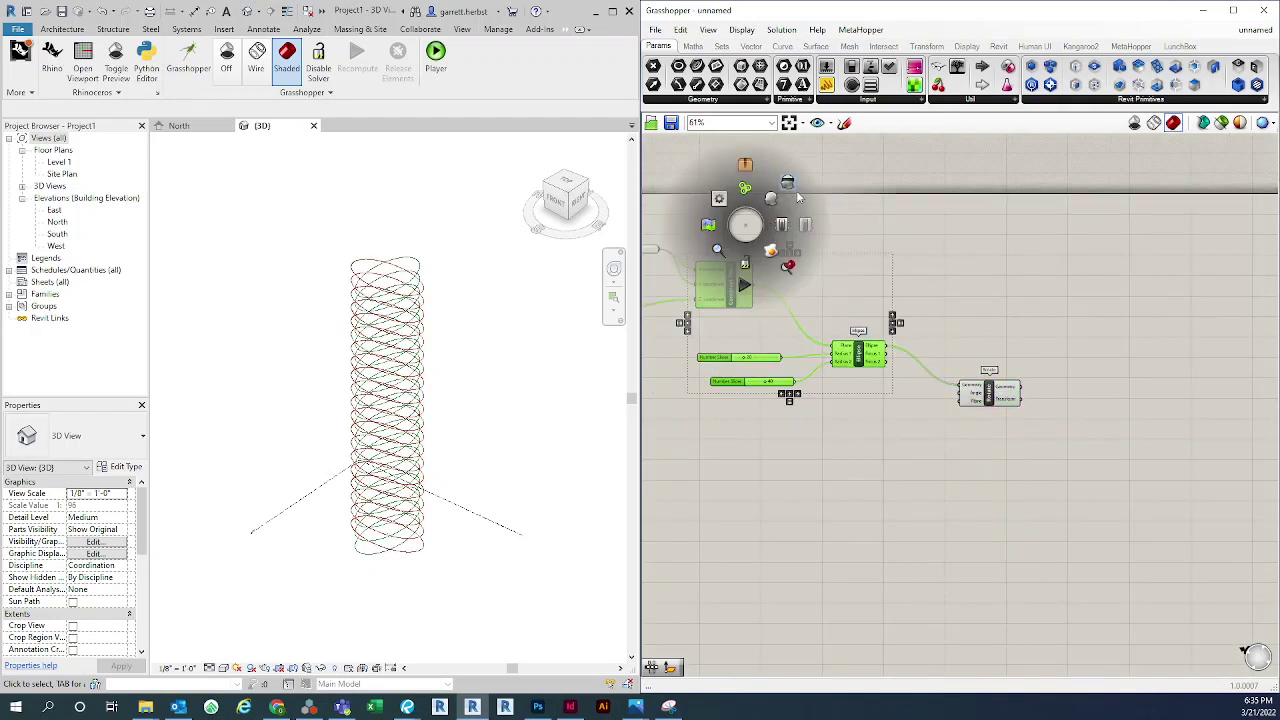
pyautogui.click(790, 185)
pyautogui.click(824, 427)
pyautogui.moveTo(793, 412); pyautogui.dragTo(986, 440, button='right')
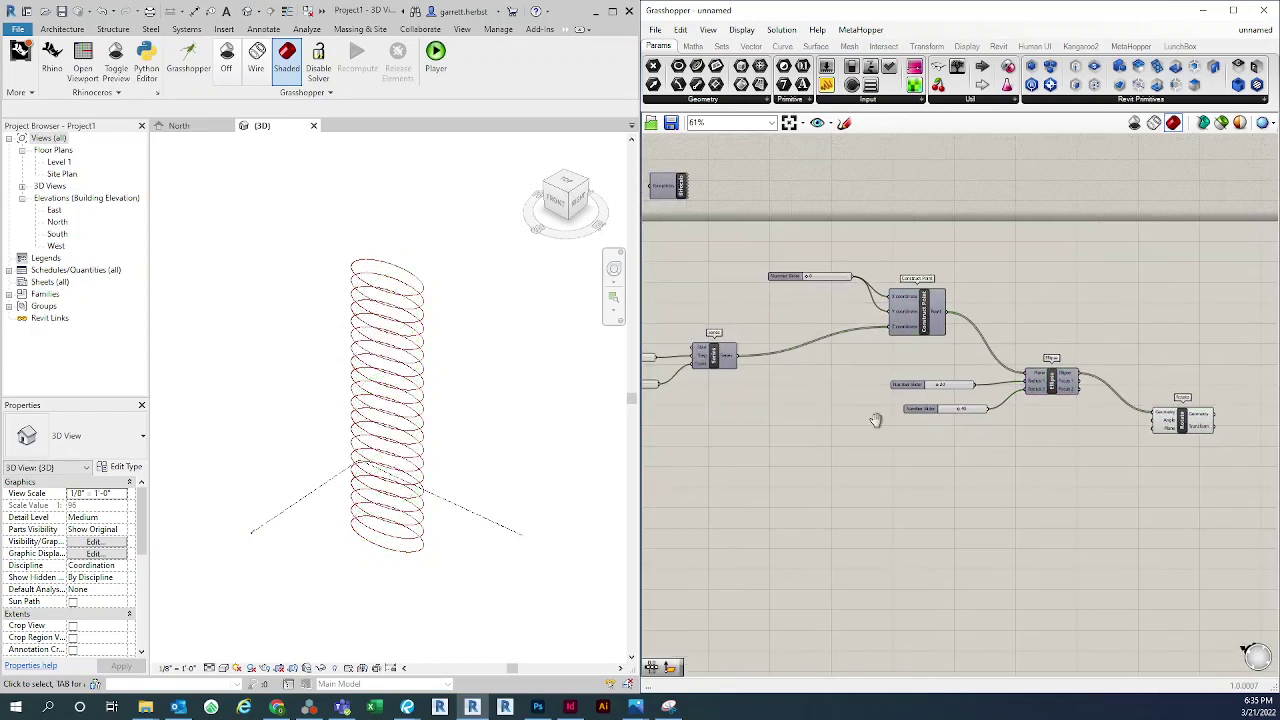
# Move the Rotate component further down on the canvas relative to the Ellipse component
pyautogui.scroll(-2, 874, 420)
pyautogui.scroll(3, 993, 311)
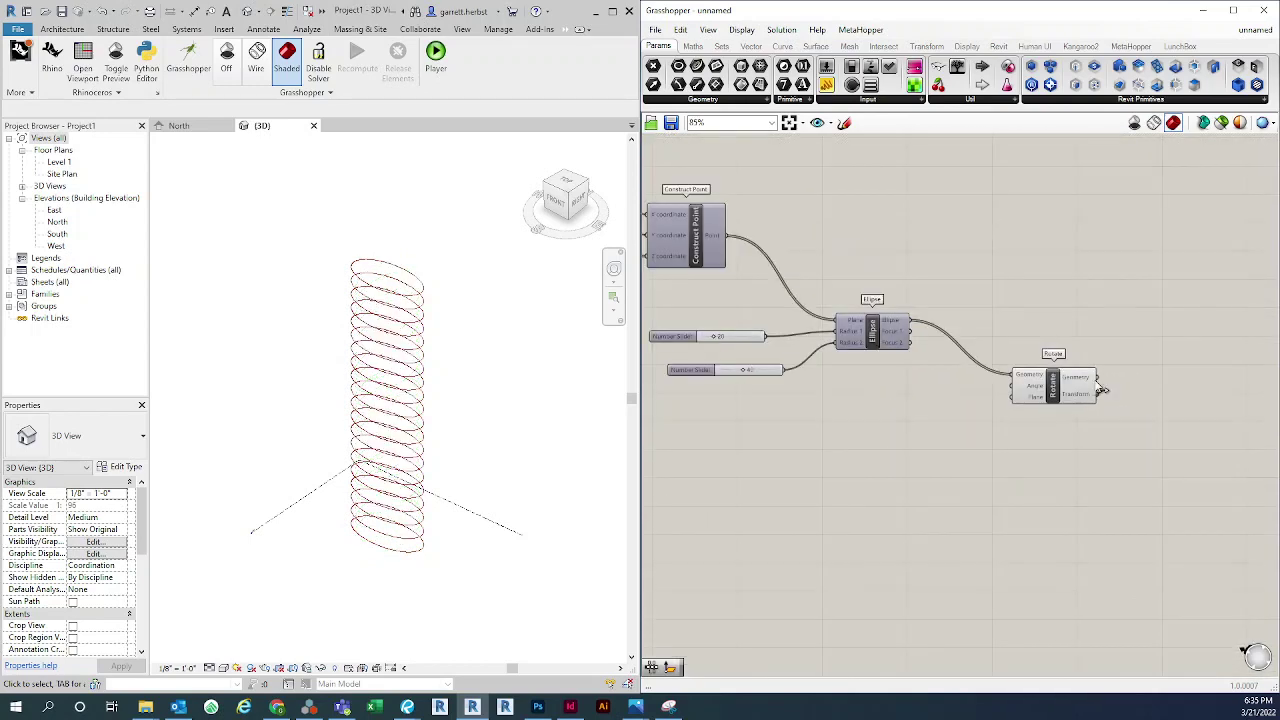
pyautogui.click(1030, 440)
pyautogui.scroll(-2, 1036, 500)
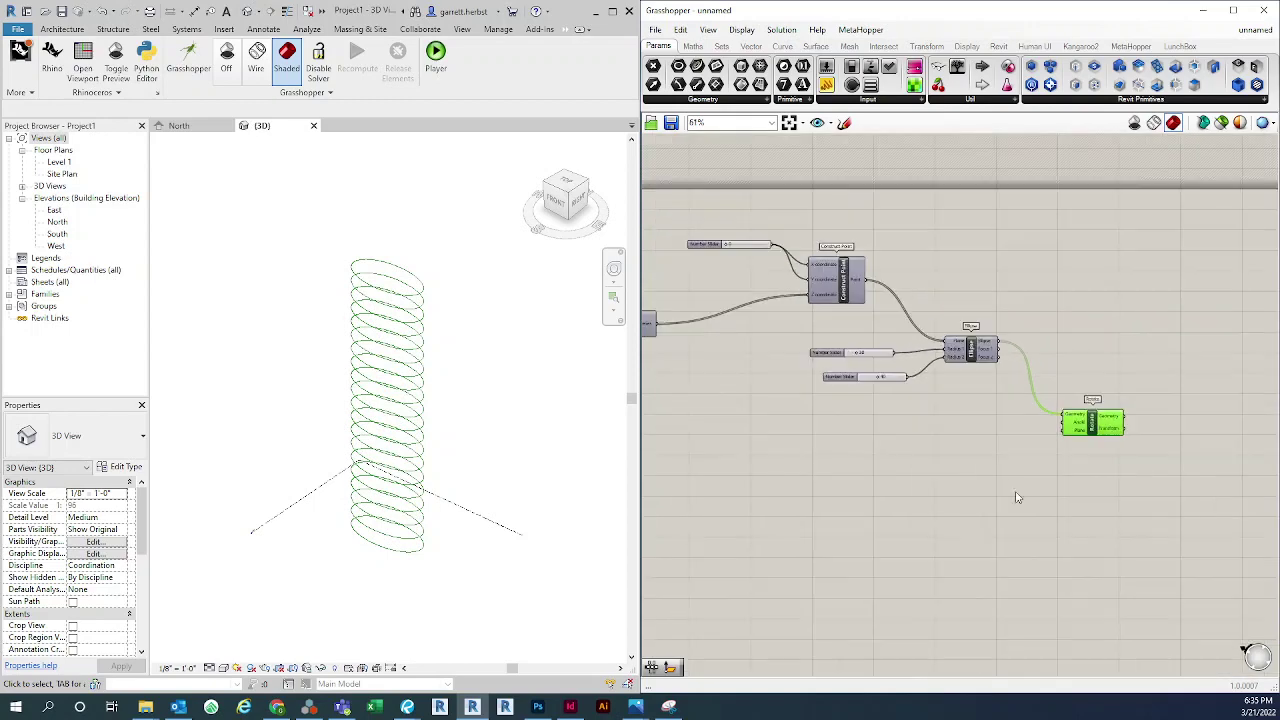
# Switch the Rotate component's Angle input to degrees and shift the component slightly on the canvas
pyautogui.click(1007, 478)
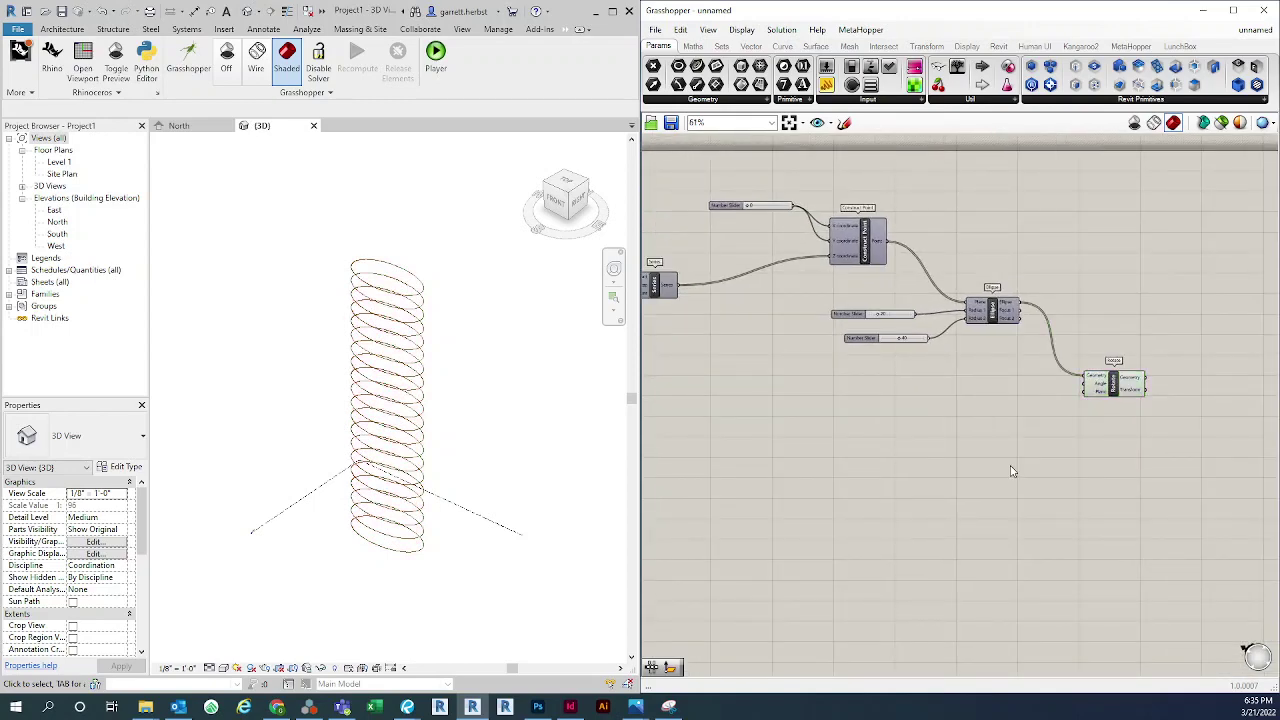
pyautogui.scroll(4, 1100, 390)
pyautogui.click(1124, 378)
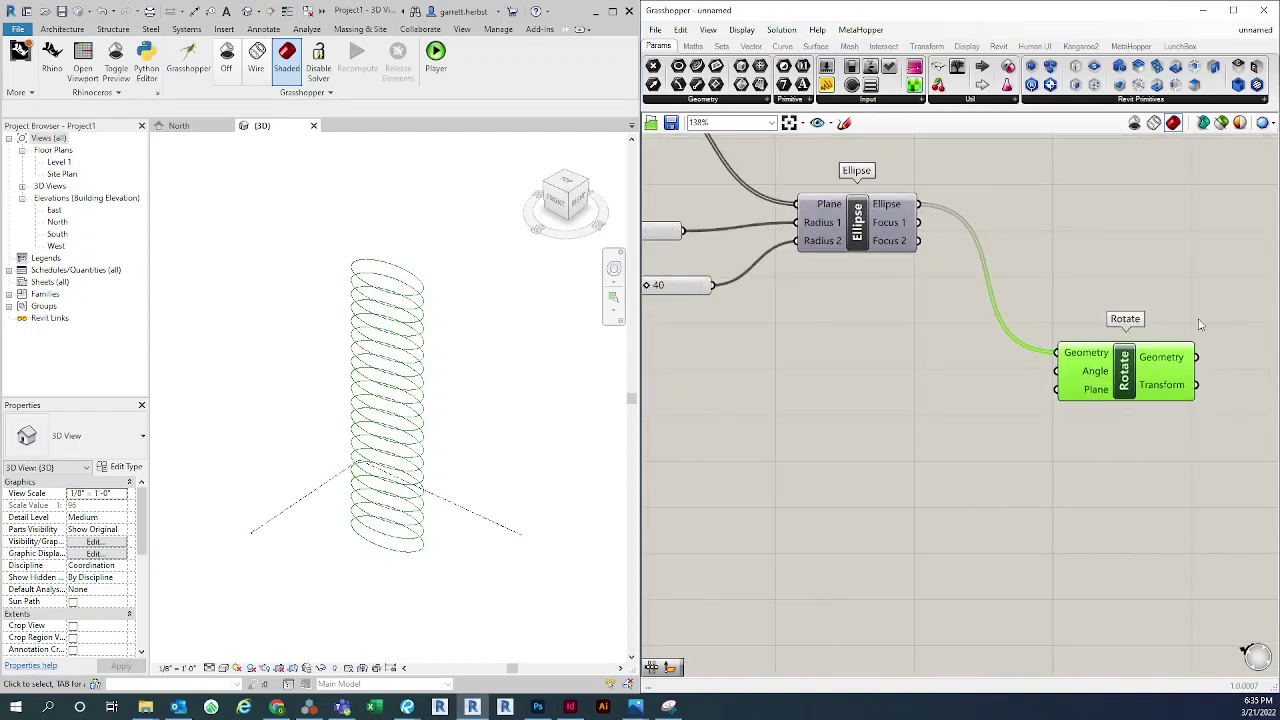
pyautogui.moveTo(1092, 459); pyautogui.dragTo(1043, 460, button='right')
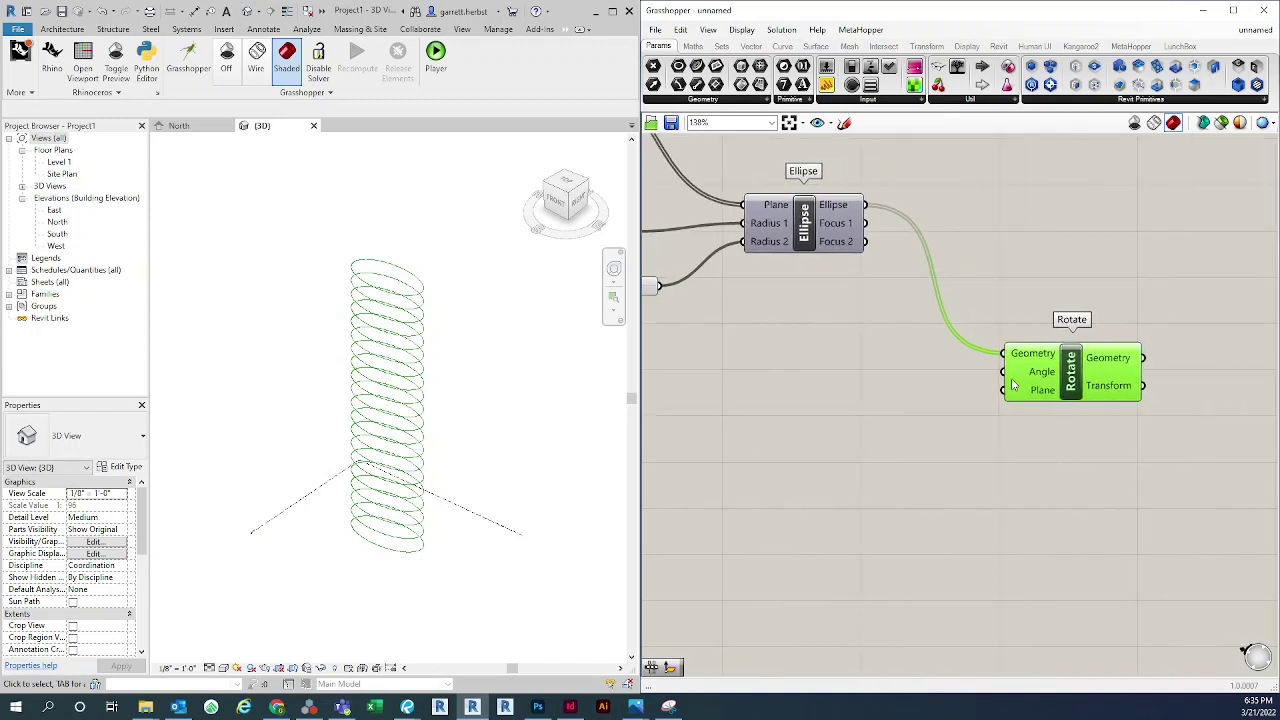
pyautogui.moveTo(1041, 378)
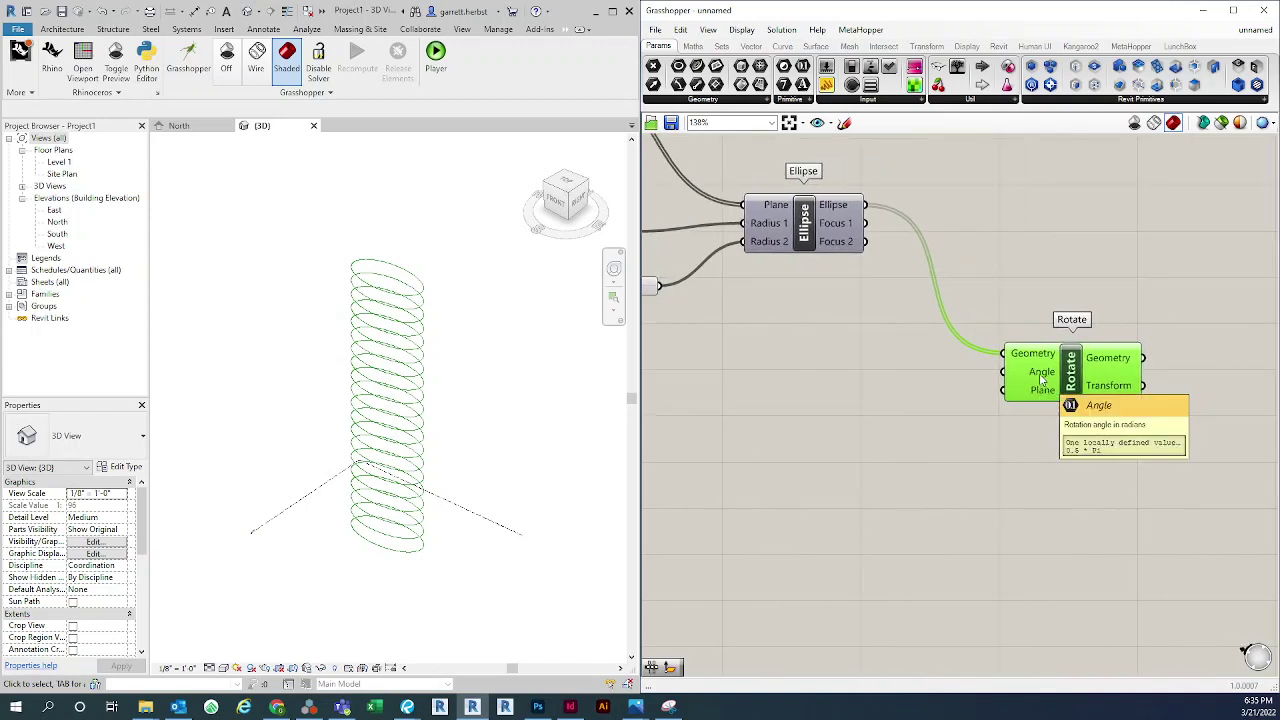
pyautogui.rightClick(1041, 378)
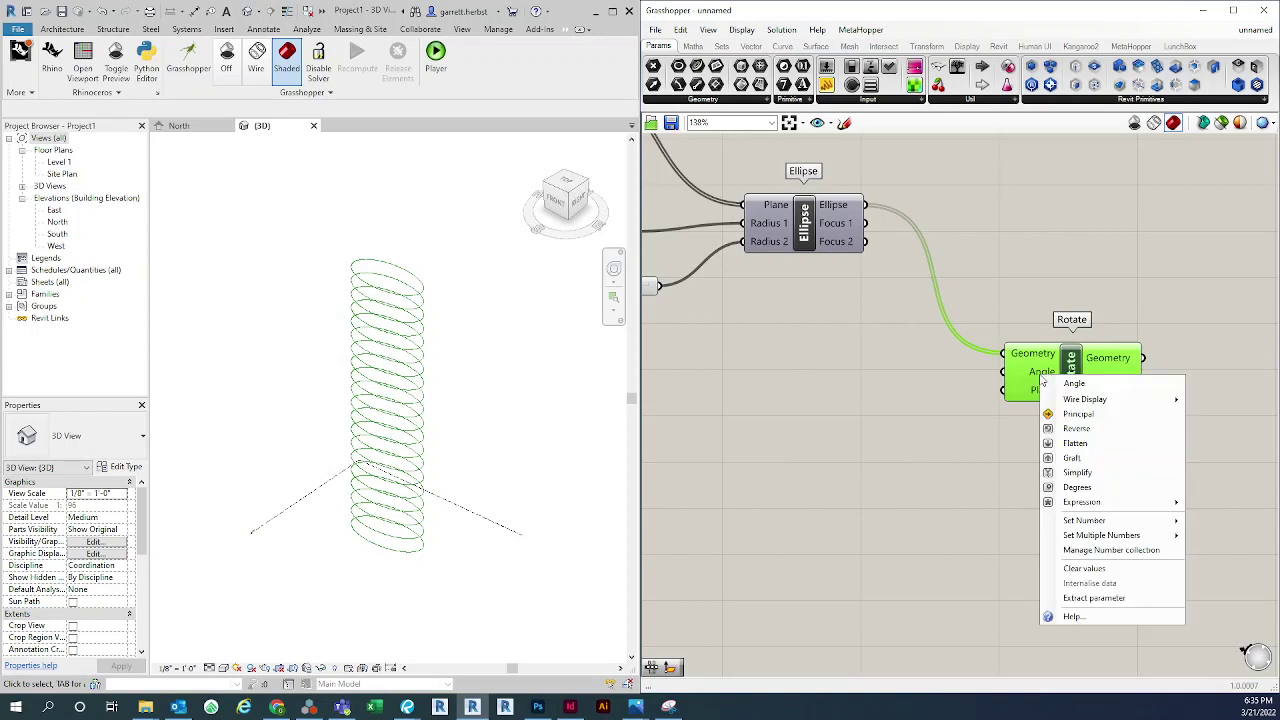
pyautogui.click(1105, 489)
pyautogui.moveTo(1075, 396); pyautogui.dragTo(1090, 393)
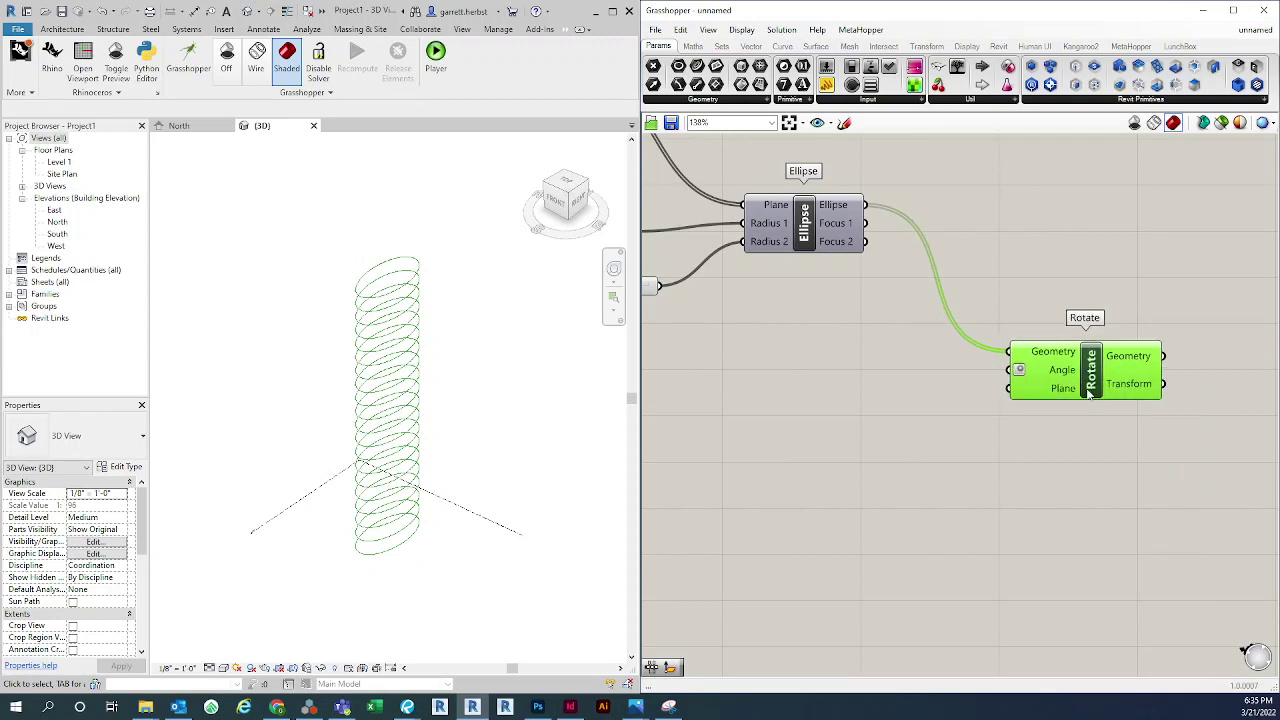
pyautogui.scroll(-3, 1085, 432)
pyautogui.click(1065, 450)
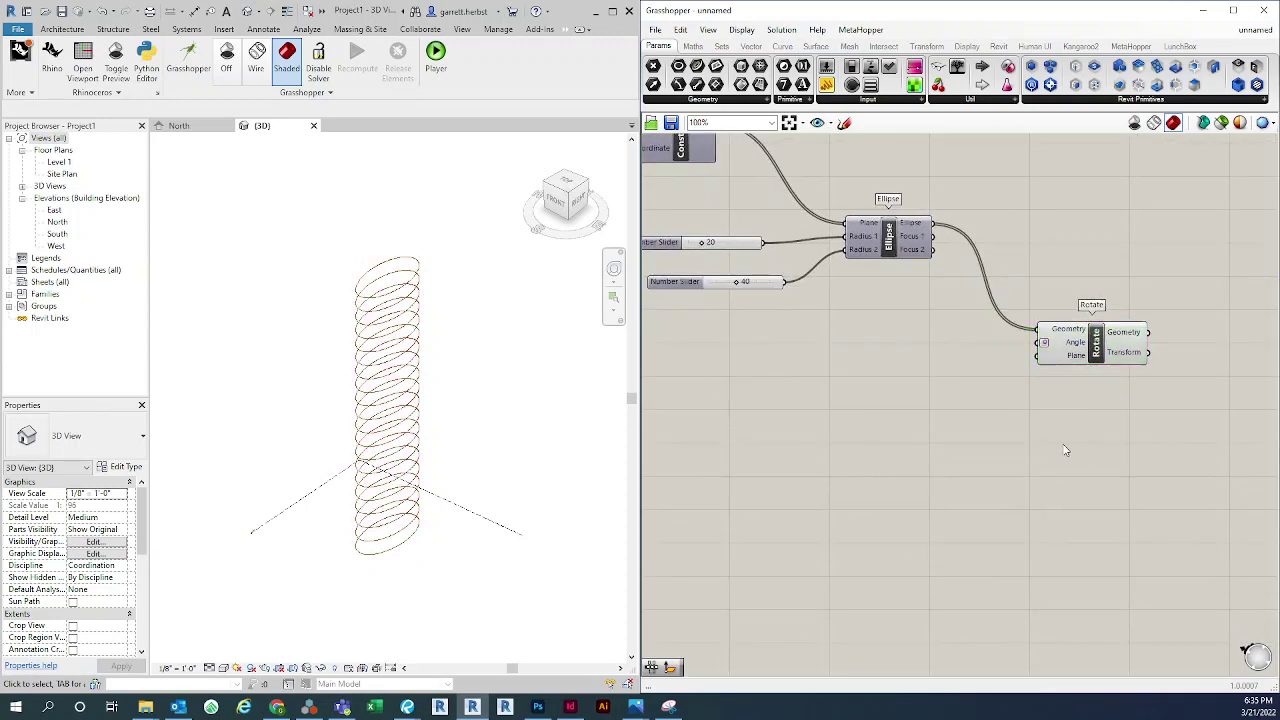
pyautogui.moveTo(1048, 467); pyautogui.dragTo(1071, 450, button='right')
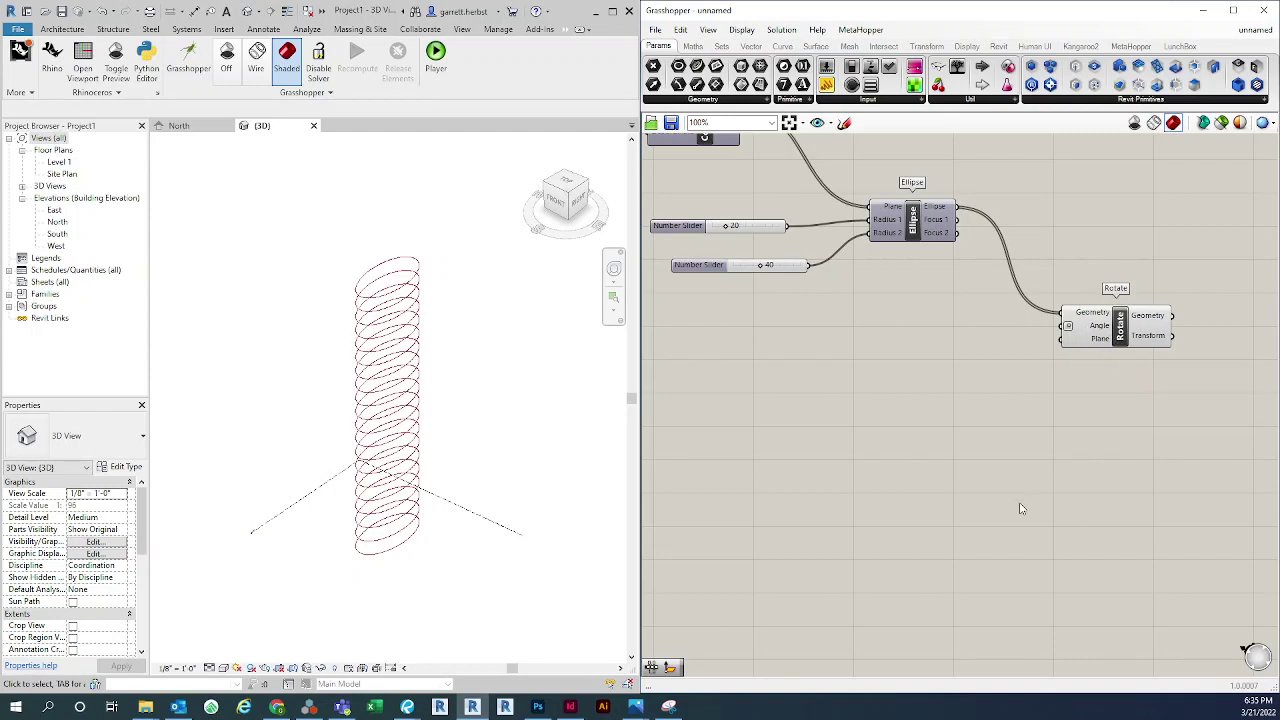
pyautogui.scroll(-2, 1043, 449)
pyautogui.moveTo(1006, 449); pyautogui.dragTo(1027, 449, button='right')
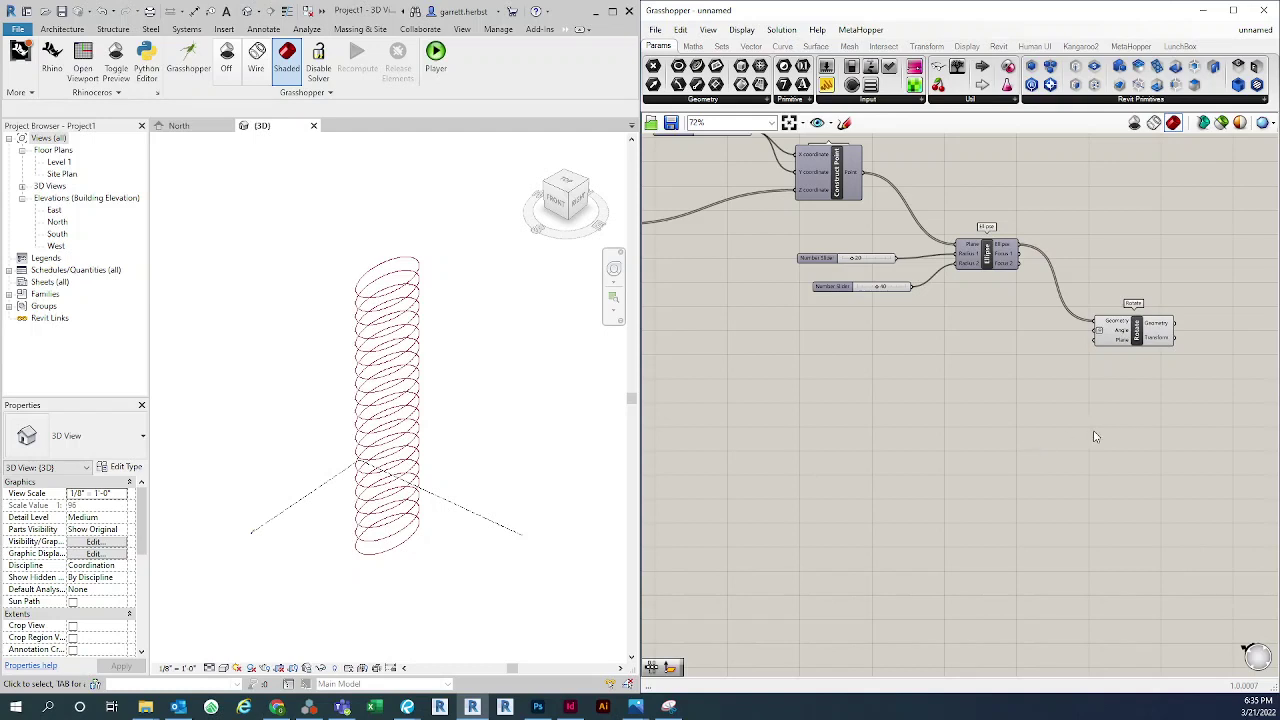
pyautogui.moveTo(1068, 434); pyautogui.dragTo(1103, 458, button='right')
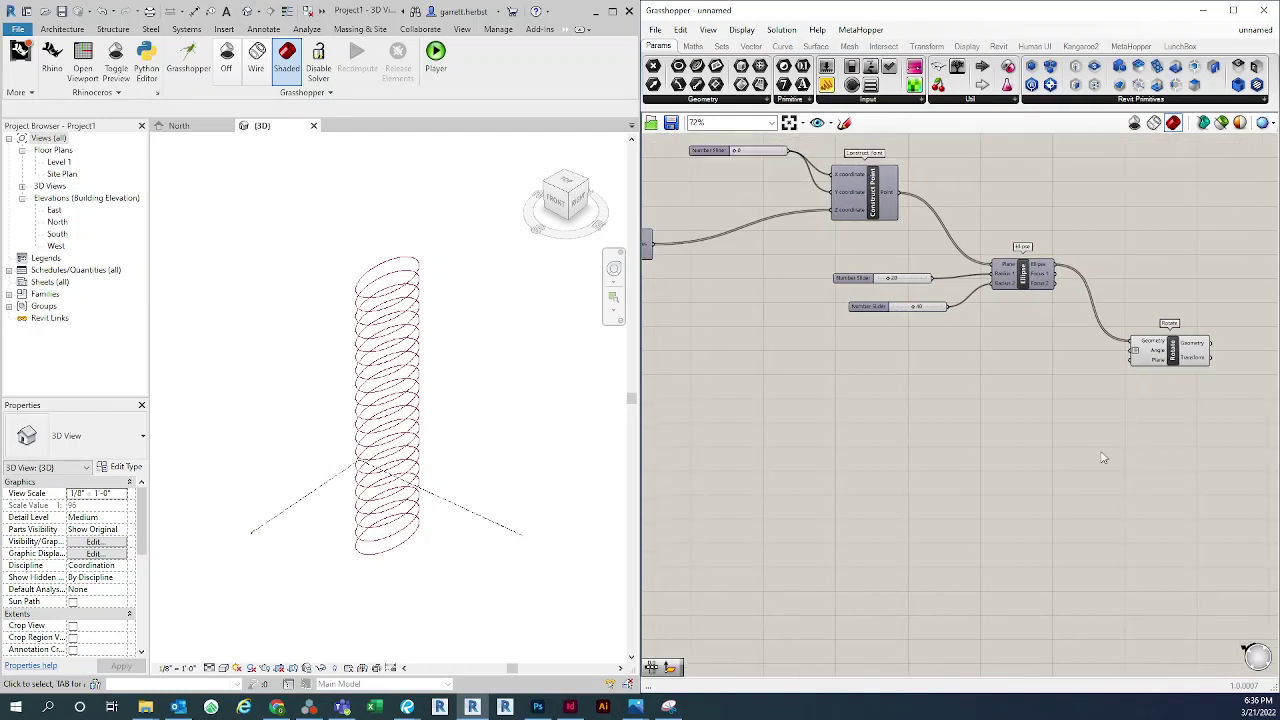
pyautogui.scroll(3, 1100, 455)
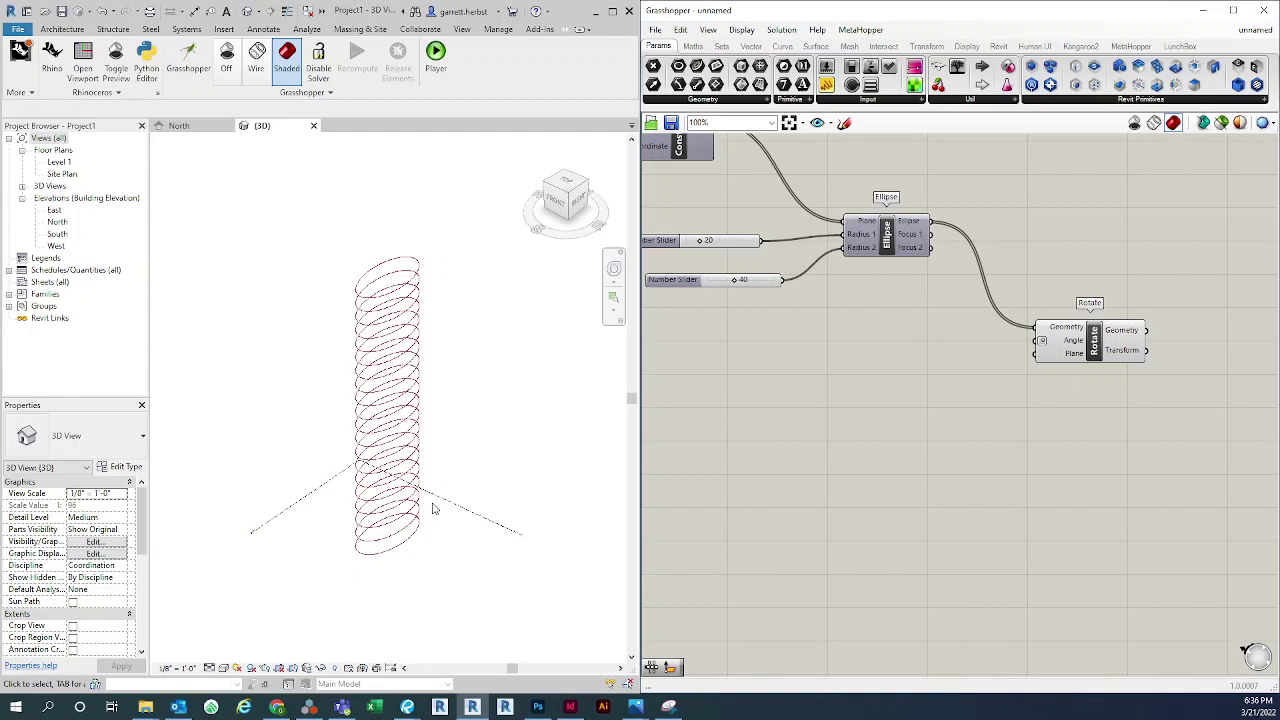
pyautogui.scroll(-1, 775, 472)
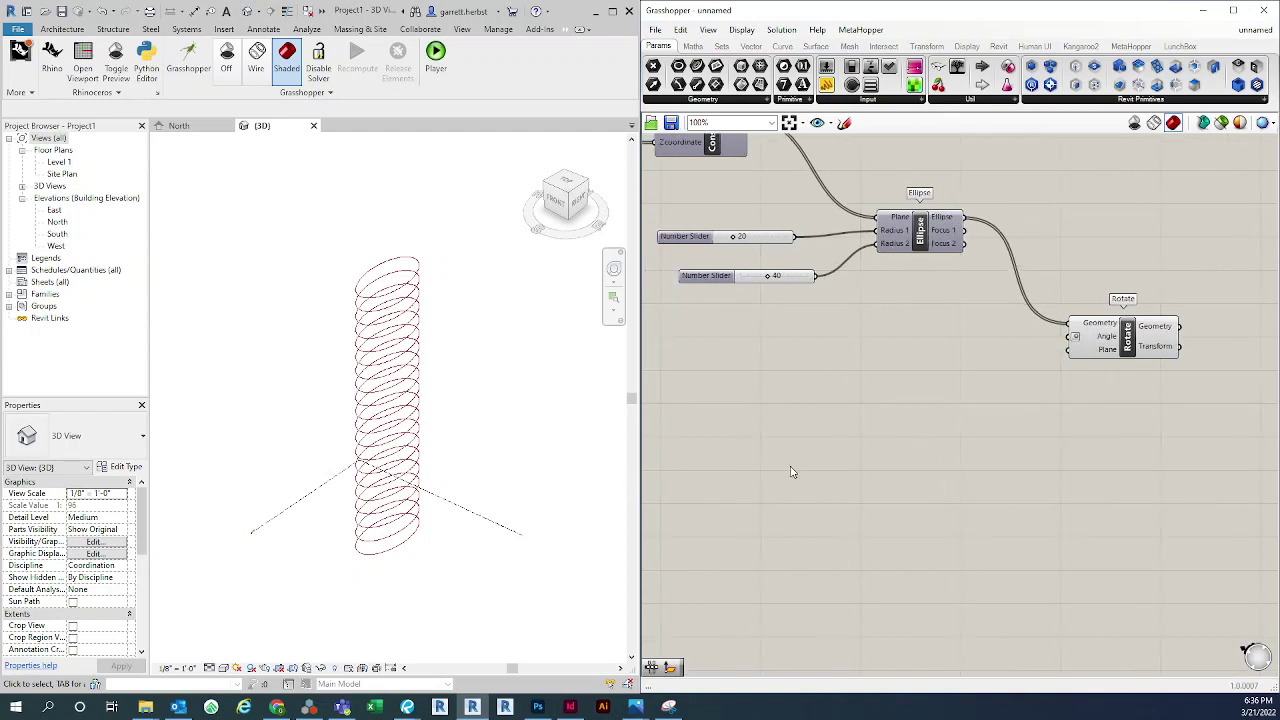
# Add a Range component and place it on the empty canvas below the Ellipse component
pyautogui.scroll(-1, 946, 463)
pyautogui.moveTo(943, 465); pyautogui.dragTo(932, 477, button='right')
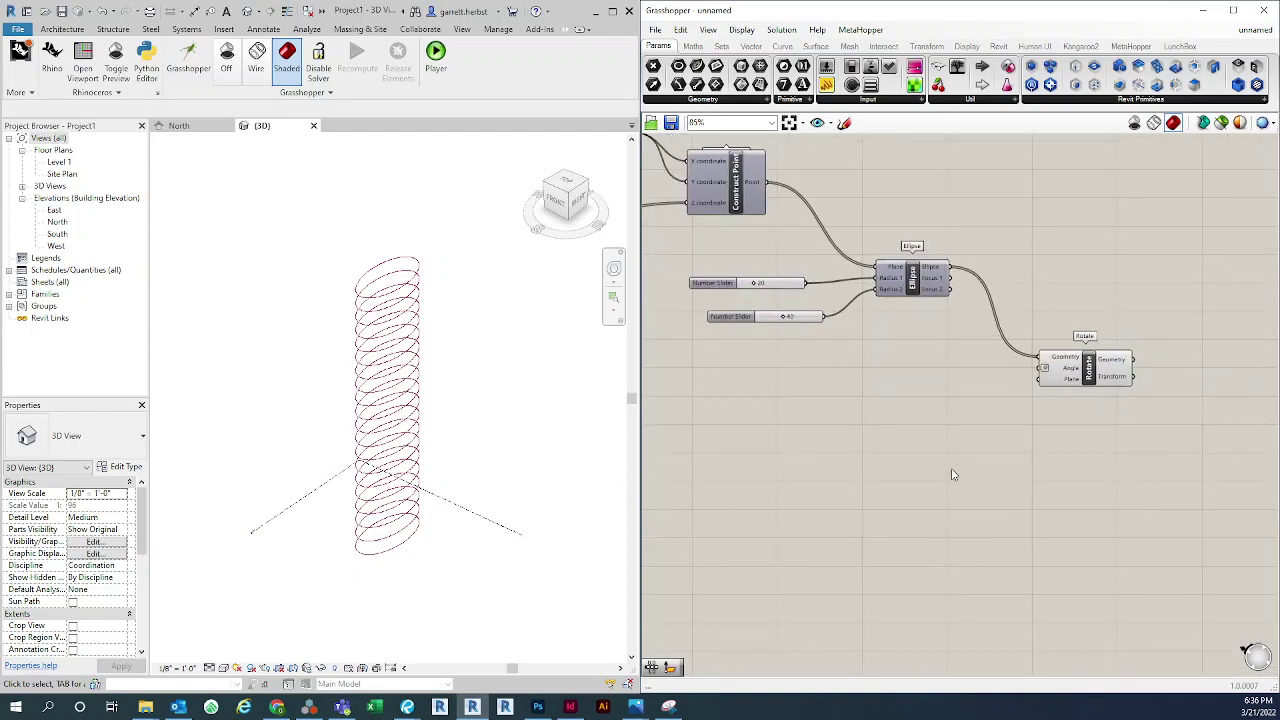
pyautogui.doubleClick(918, 467)
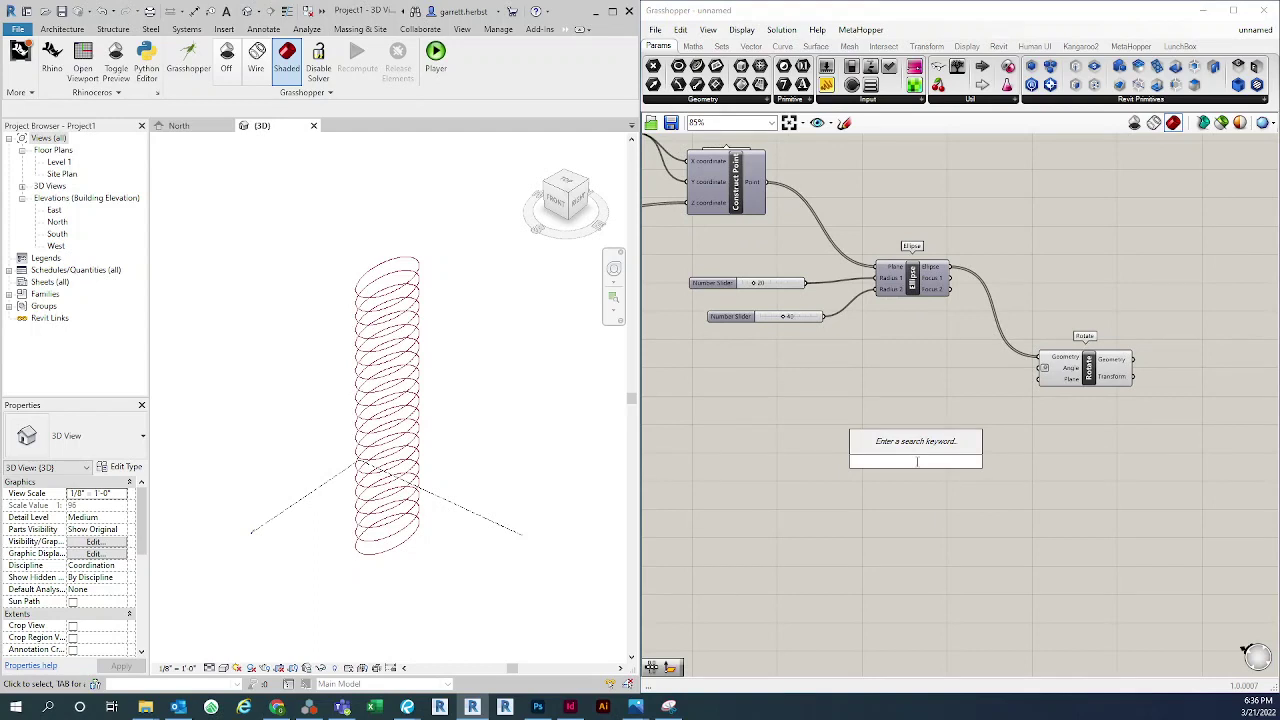
pyautogui.write('range')
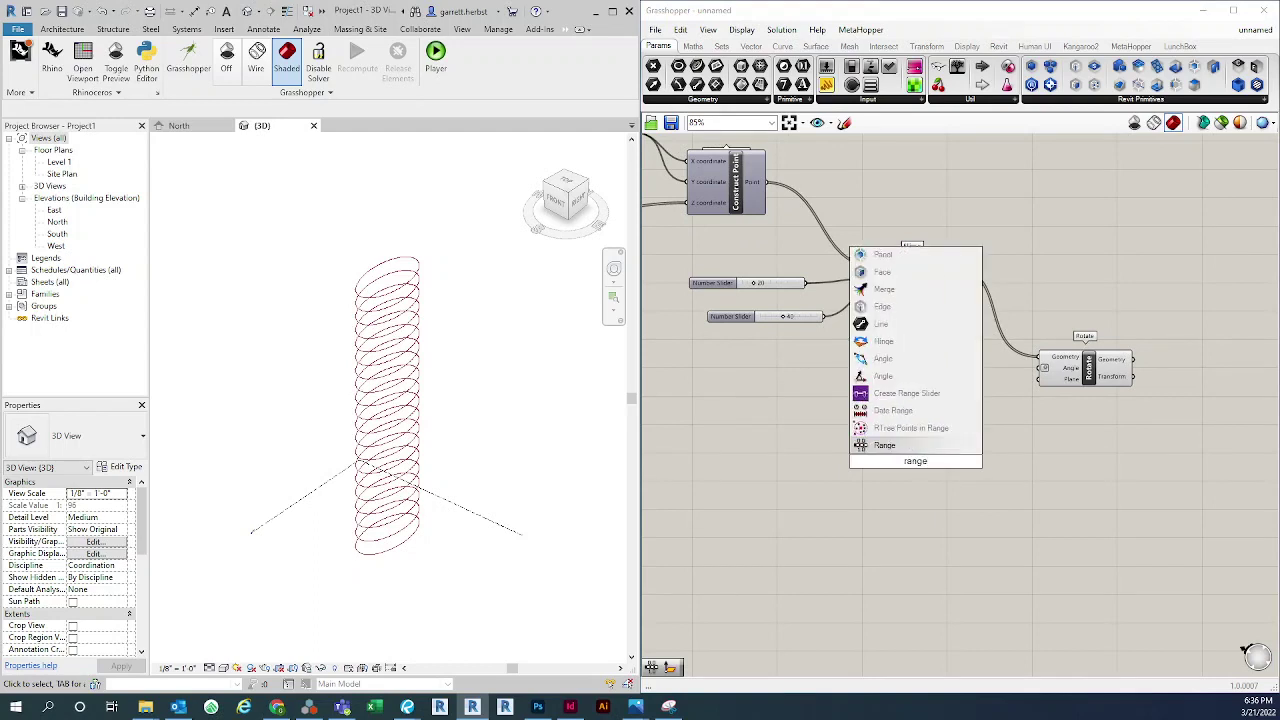
pyautogui.press('Return')
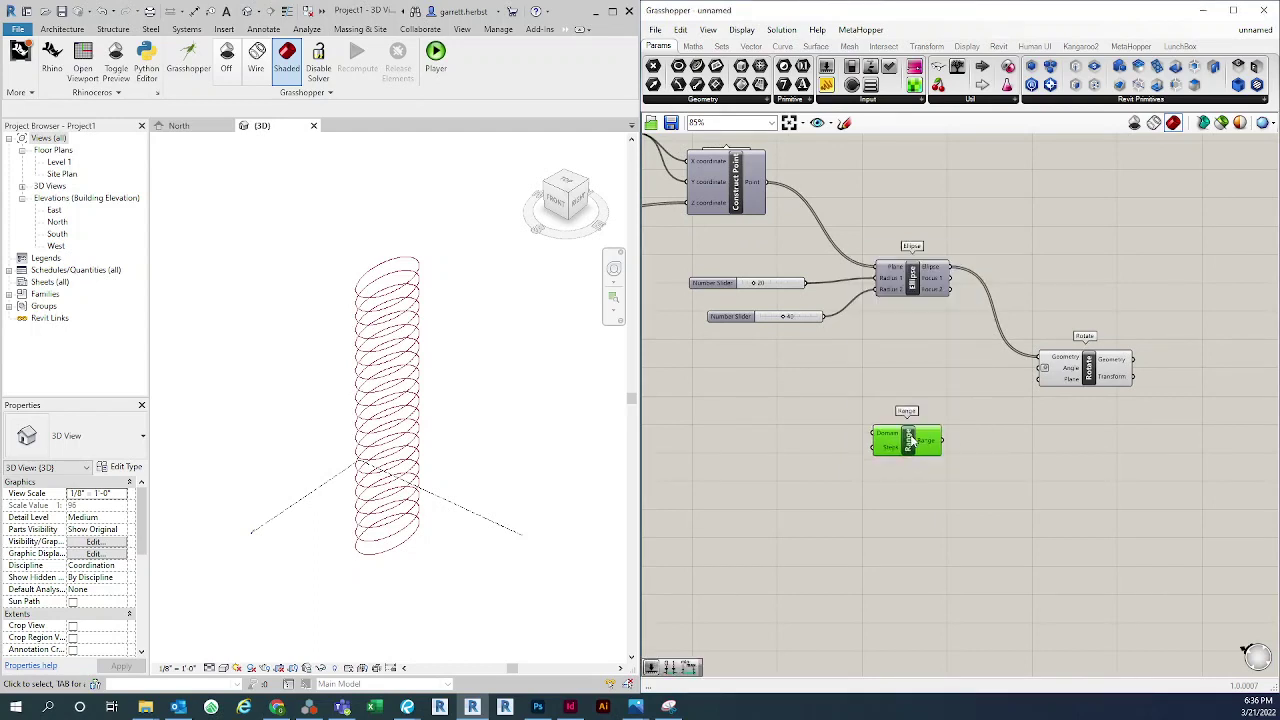
pyautogui.moveTo(912, 440); pyautogui.dragTo(914, 427)
pyautogui.click(970, 349)
pyautogui.scroll(2, 919, 412)
pyautogui.moveTo(919, 412); pyautogui.dragTo(981, 404, button='right')
pyautogui.scroll(-1, 982, 394)
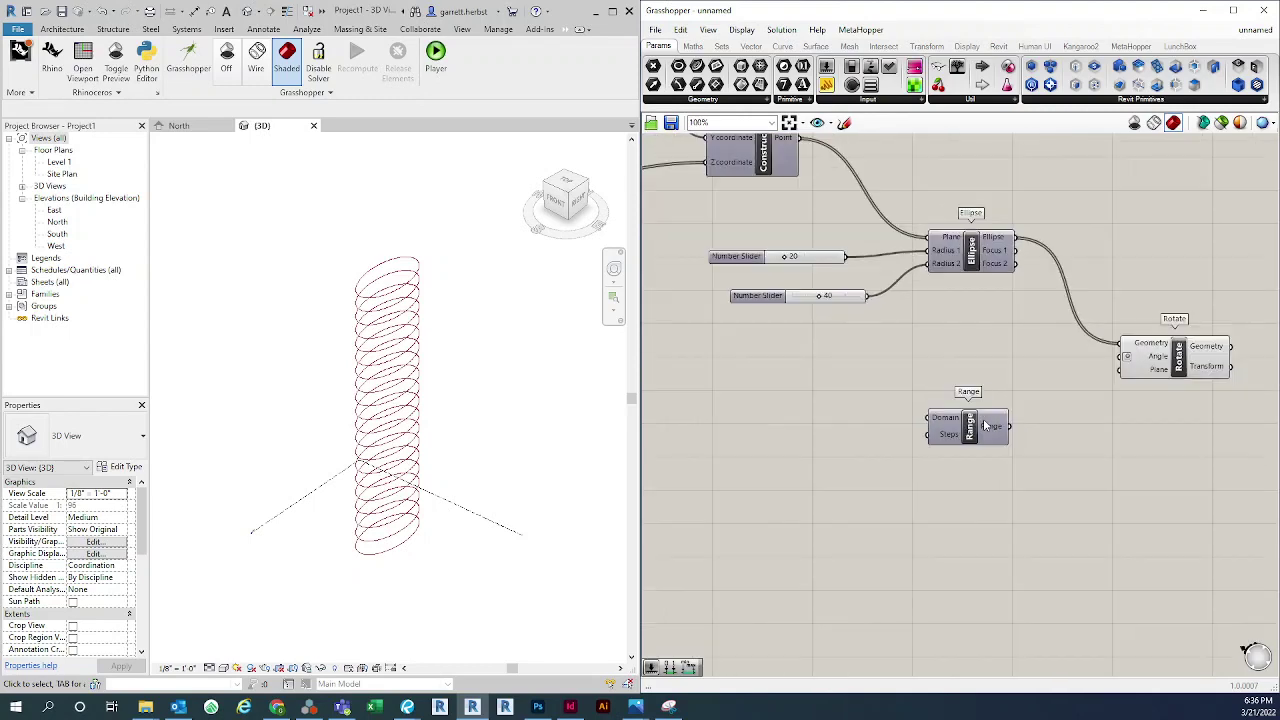
pyautogui.moveTo(985, 425); pyautogui.dragTo(980, 449)
pyautogui.click(855, 491)
pyautogui.moveTo(871, 509); pyautogui.dragTo(884, 472, button='right')
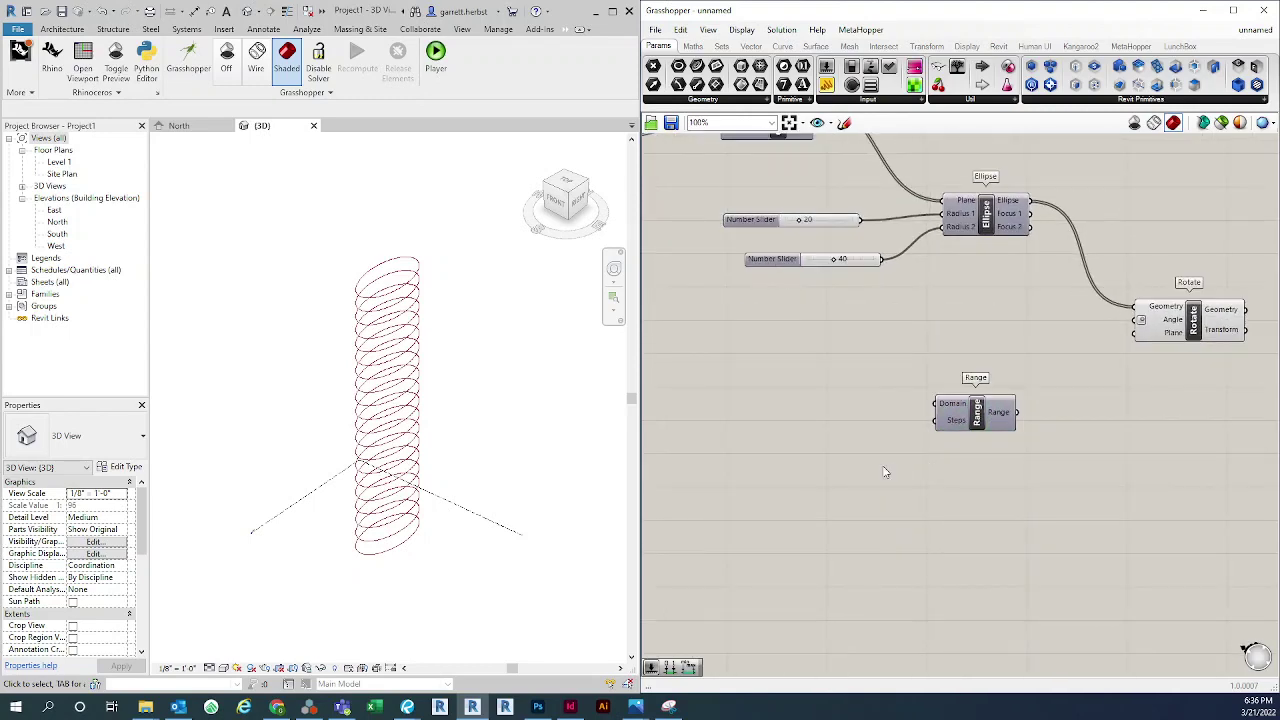
# Add a Construct Domain component in front of the Range component, below the ellipse radius sliders
pyautogui.scroll(1, 884, 472)
pyautogui.scroll(1, 908, 449)
pyautogui.scroll(1, 1040, 394)
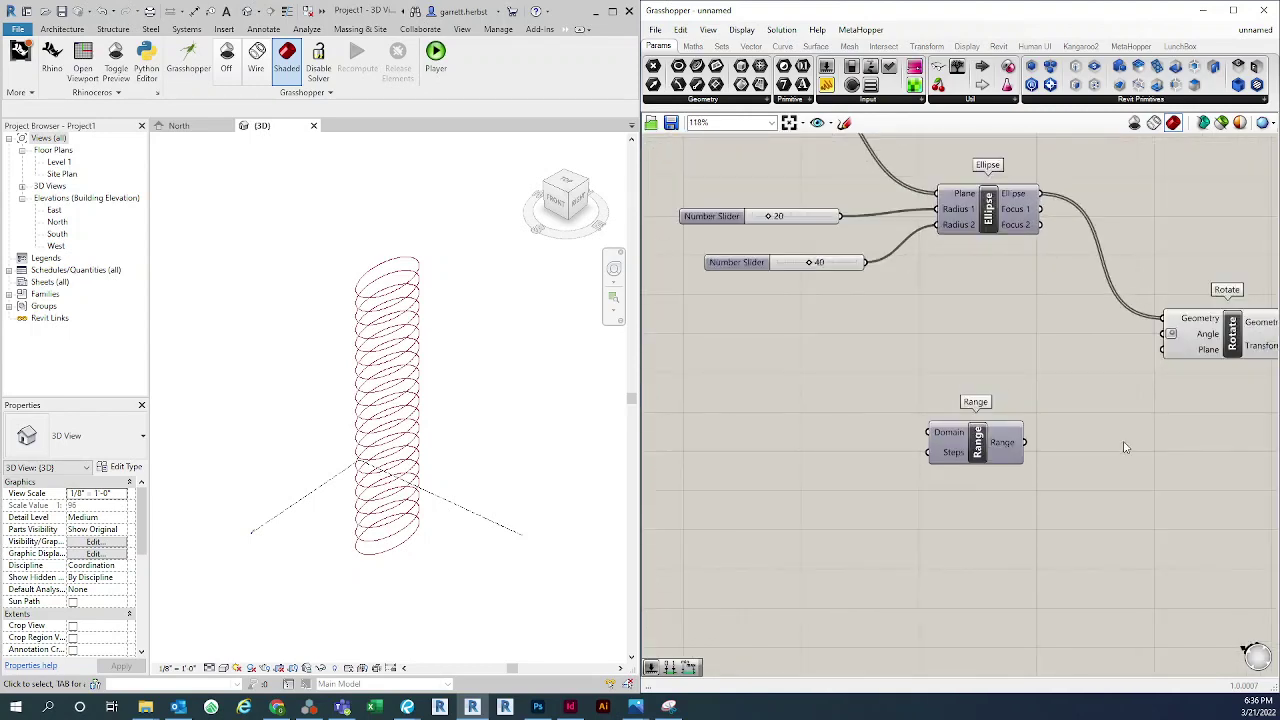
pyautogui.moveTo(953, 440)
pyautogui.doubleClick(763, 386)
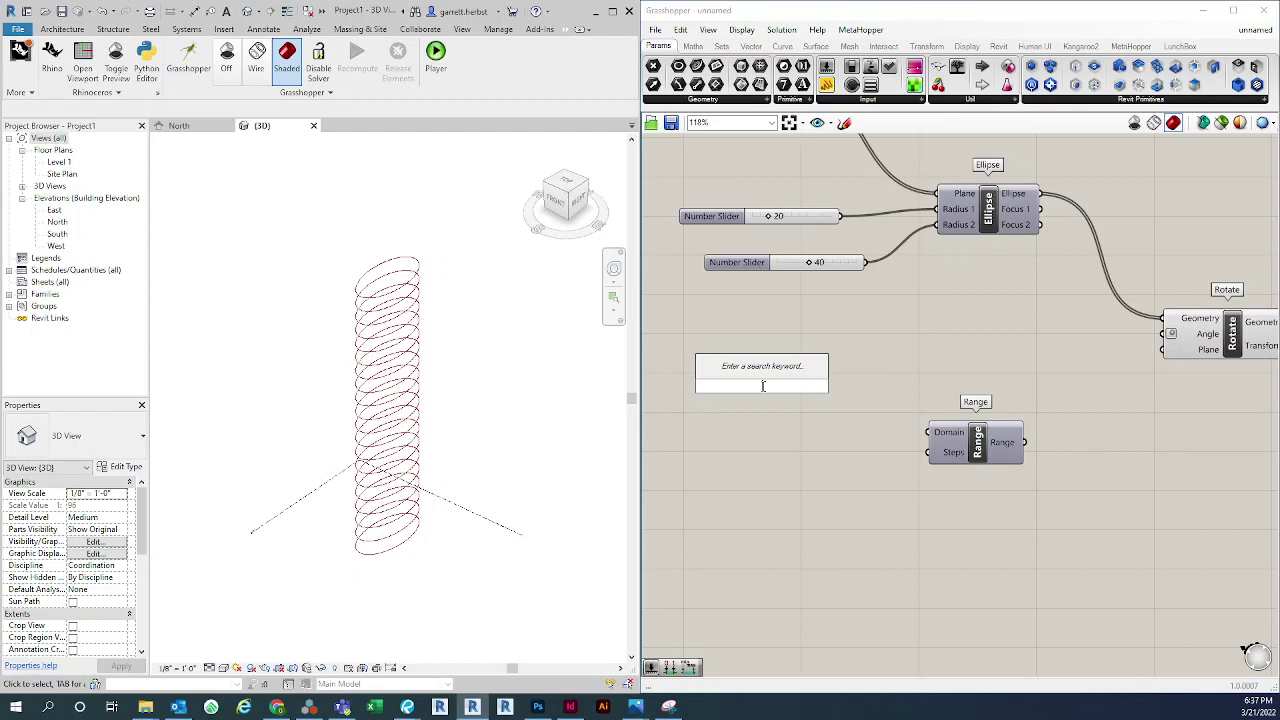
pyautogui.write('constr')
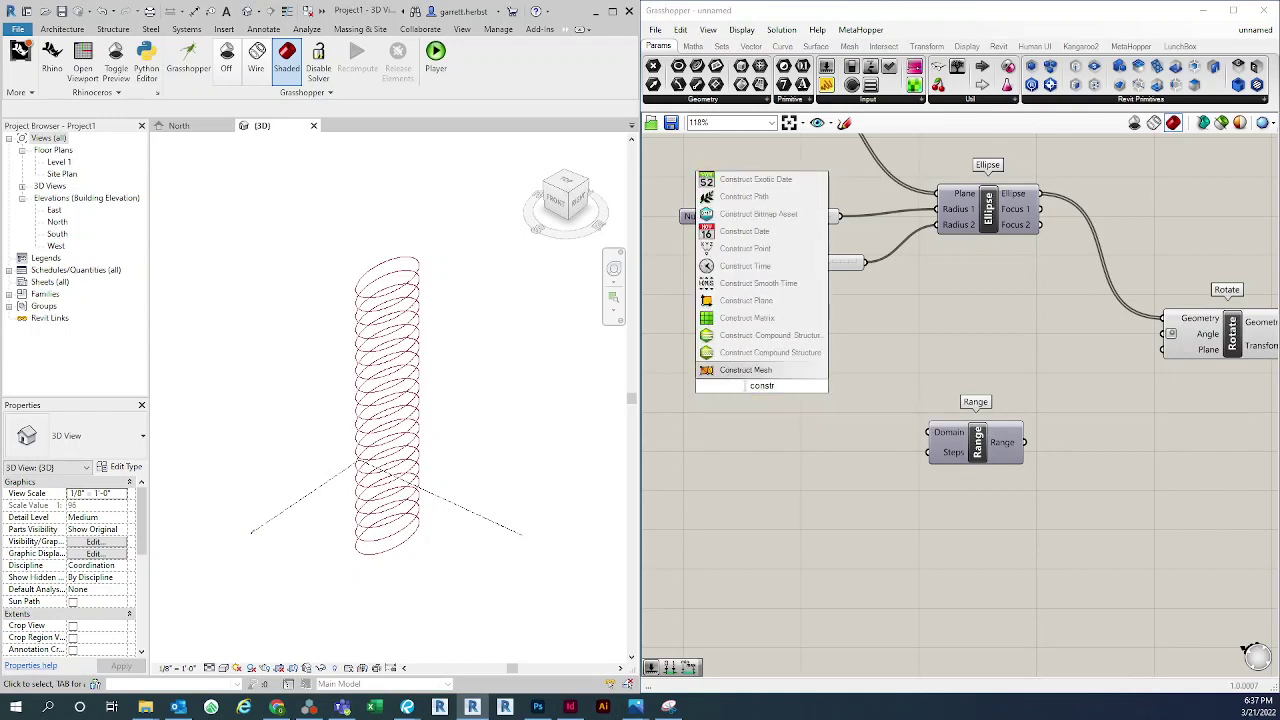
pyautogui.write('uct doma')
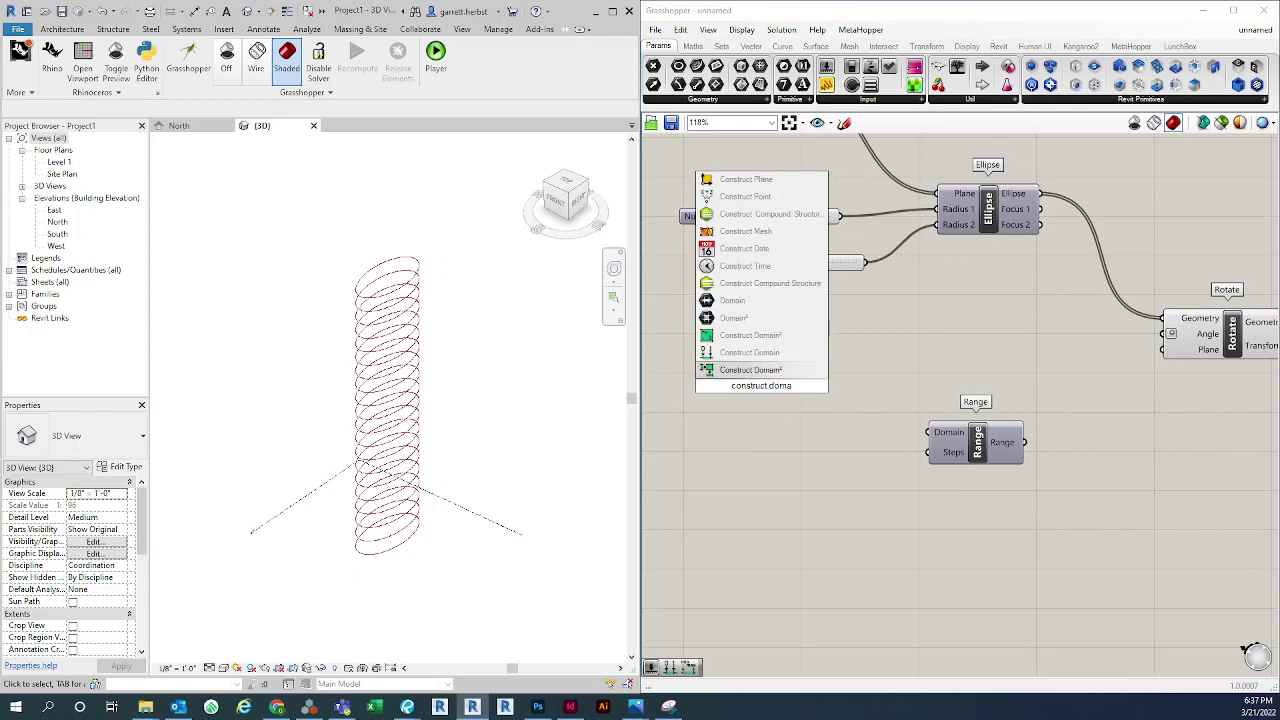
pyautogui.click(759, 356)
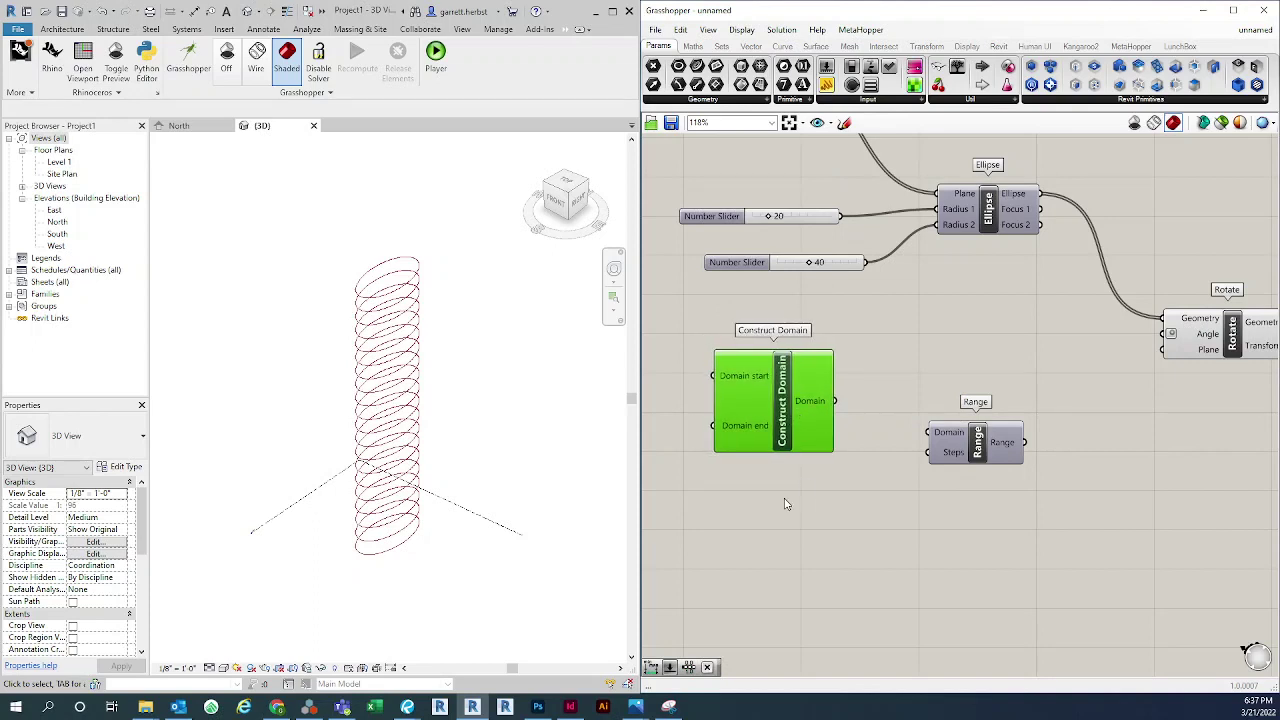
# Move the Range component slightly away from Construct Domain and connect the Domain output to the Range component's Domain input
pyautogui.moveTo(785, 504); pyautogui.dragTo(820, 493, button='right')
pyautogui.moveTo(1010, 432); pyautogui.dragTo(1037, 443)
pyautogui.moveTo(846, 403); pyautogui.dragTo(1037, 453)
pyautogui.rightClick(989, 551)
pyautogui.click(922, 555)
pyautogui.scroll(-2, 1078, 440)
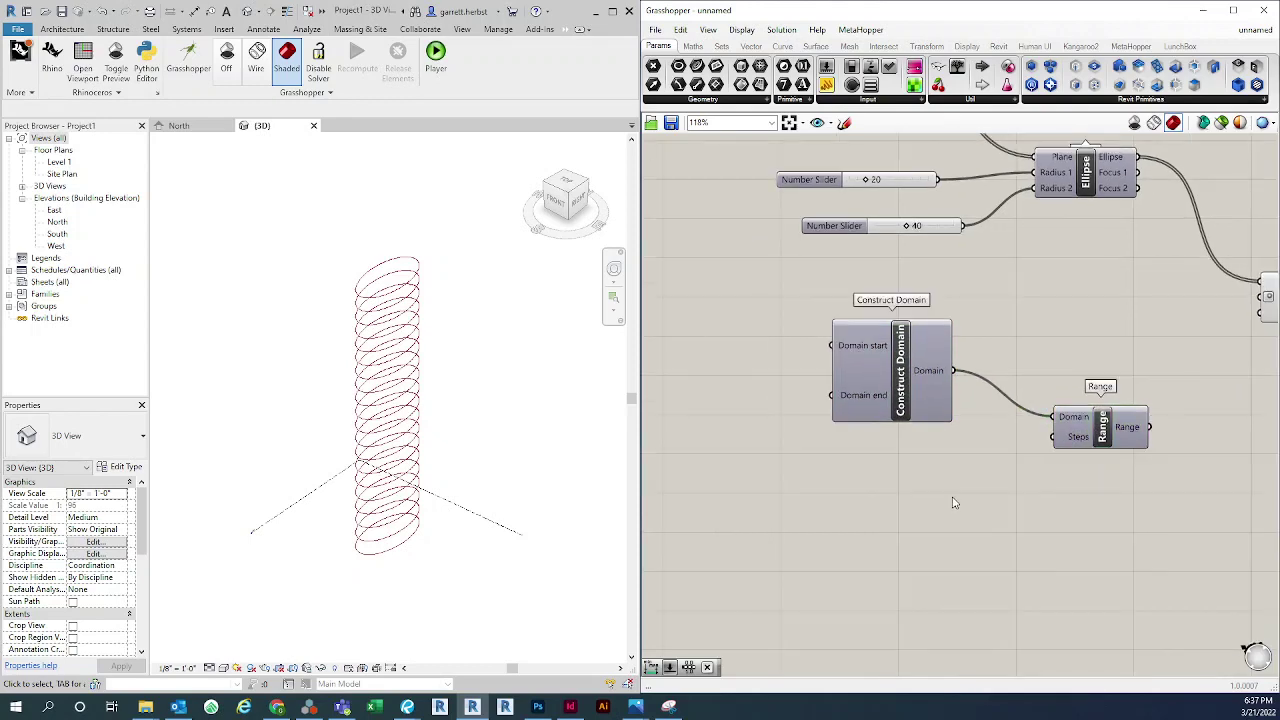
# Move the Construct Domain component a little closer to the Range component
pyautogui.click(1078, 440)
pyautogui.click(1028, 547)
pyautogui.scroll(-2, 1051, 480)
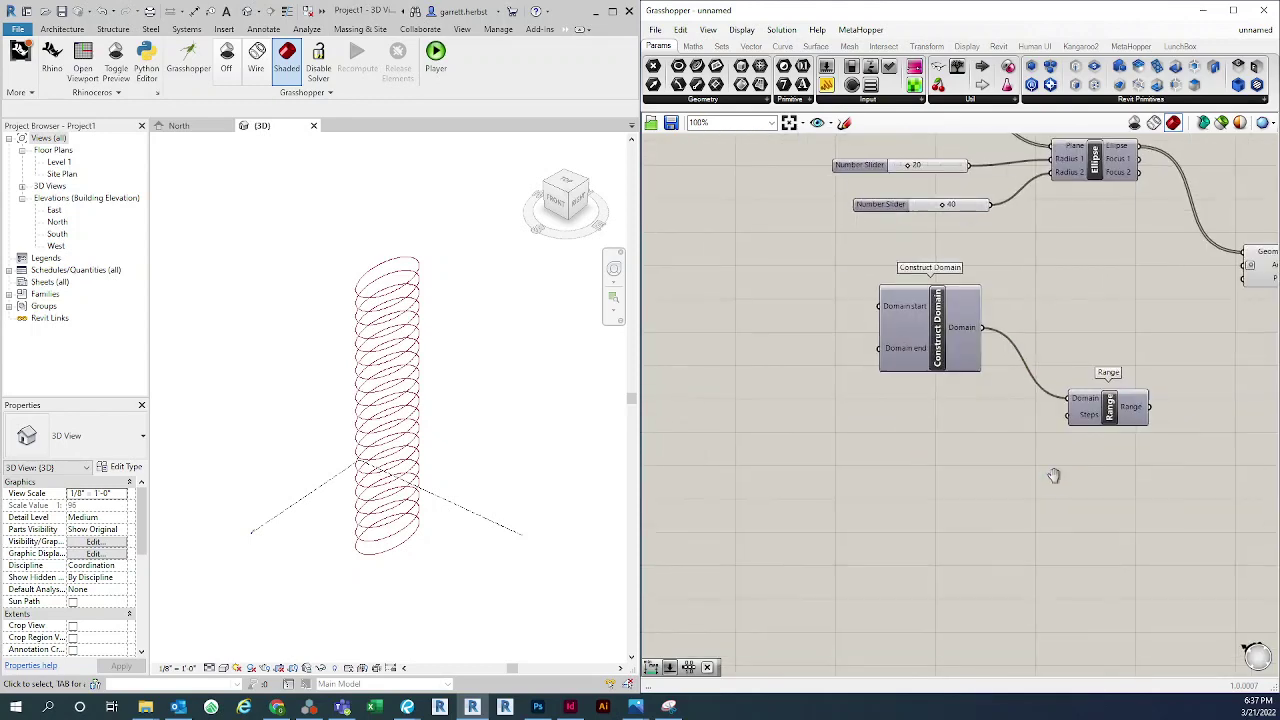
pyautogui.moveTo(1057, 481); pyautogui.dragTo(1013, 486, button='right')
pyautogui.moveTo(916, 370); pyautogui.dragTo(939, 379)
pyautogui.doubleClick(762, 364)
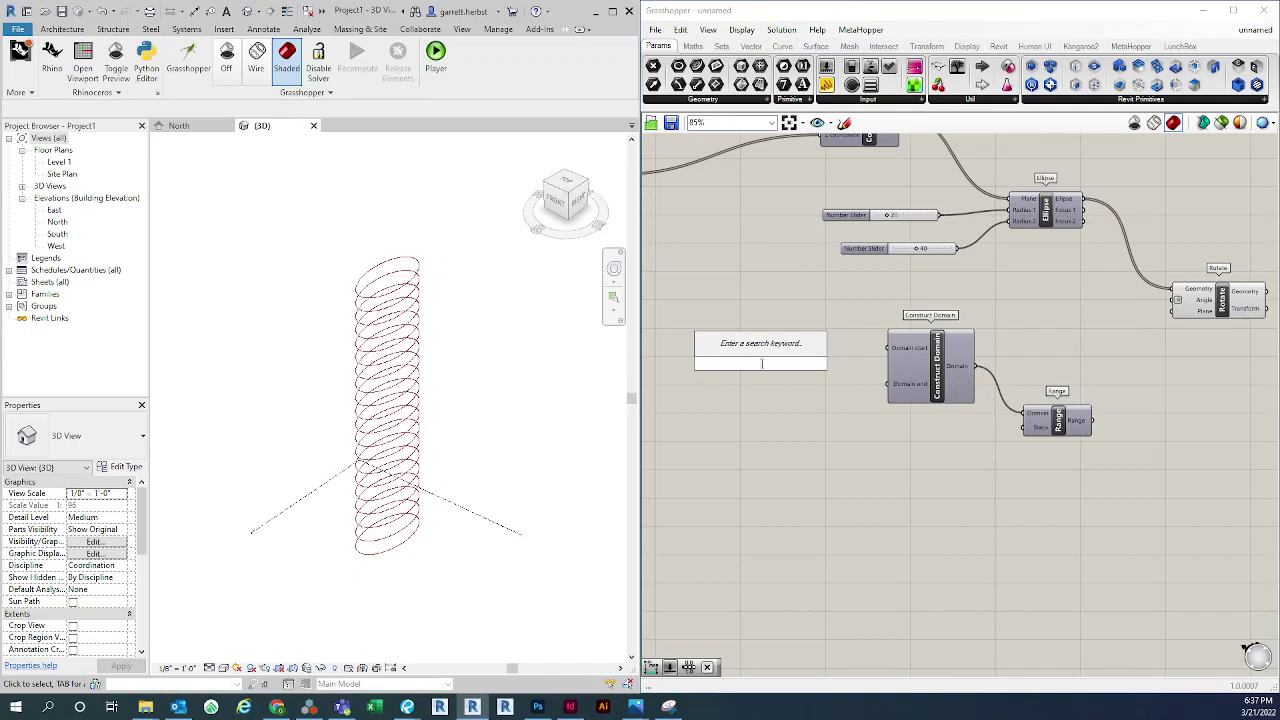
pyautogui.moveTo(970, 556); pyautogui.dragTo(936, 551, button='right')
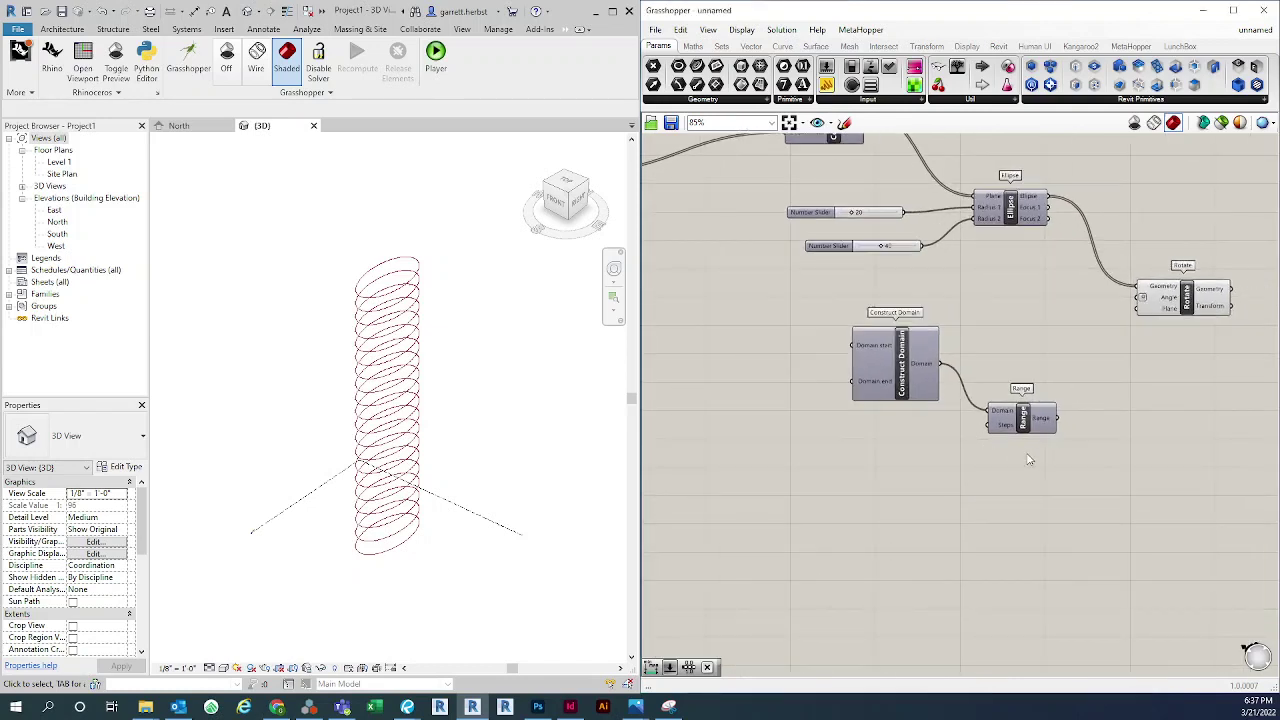
pyautogui.moveTo(1016, 457); pyautogui.dragTo(1010, 438, button='right')
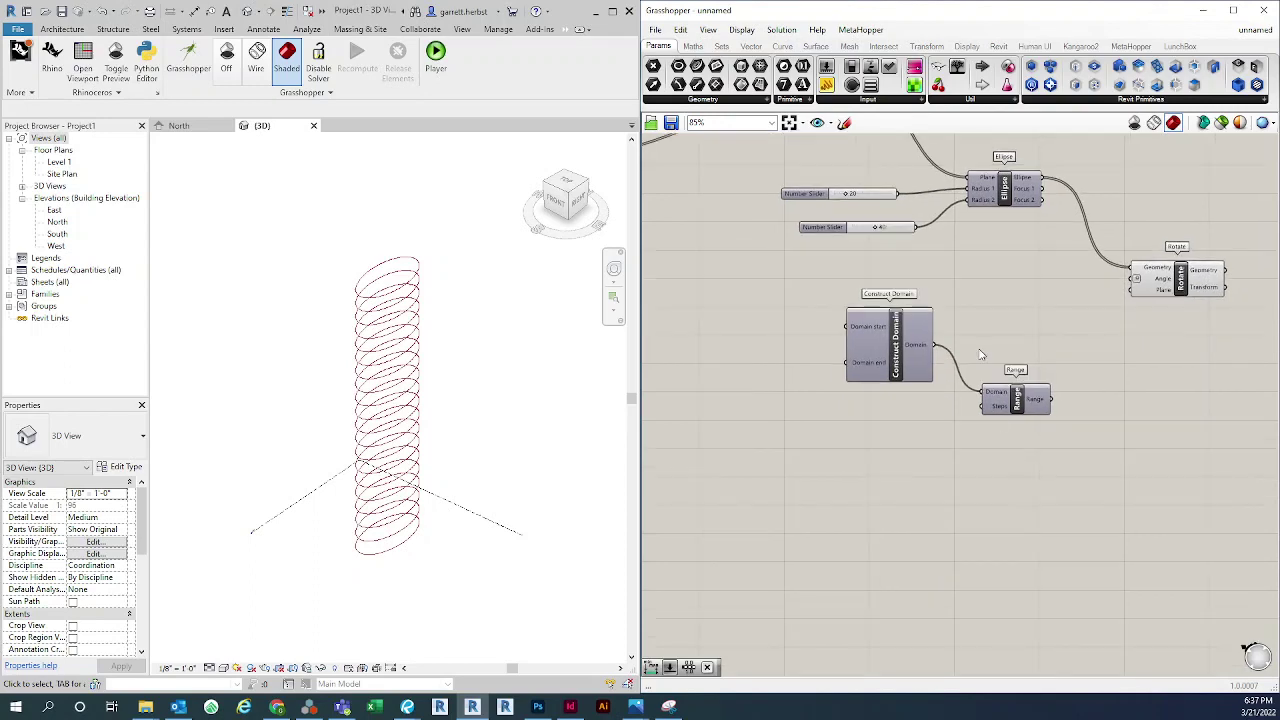
pyautogui.scroll(2, 1000, 378)
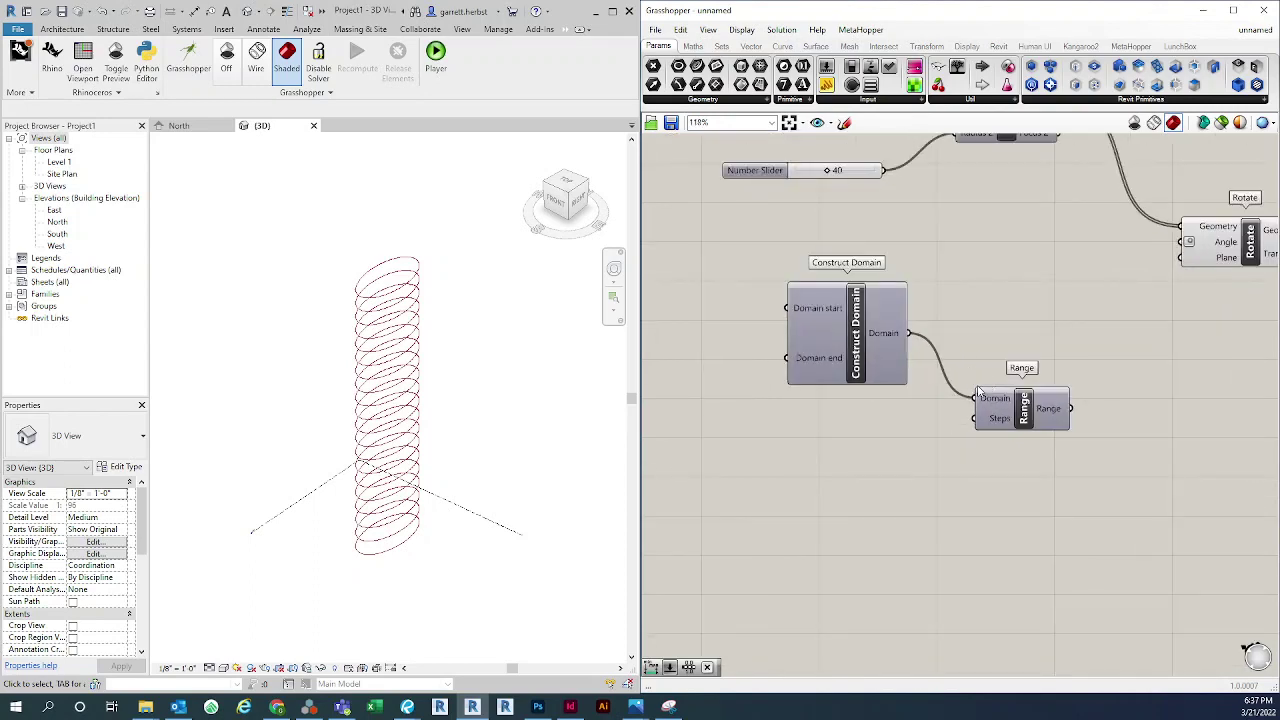
pyautogui.scroll(-2, 978, 470)
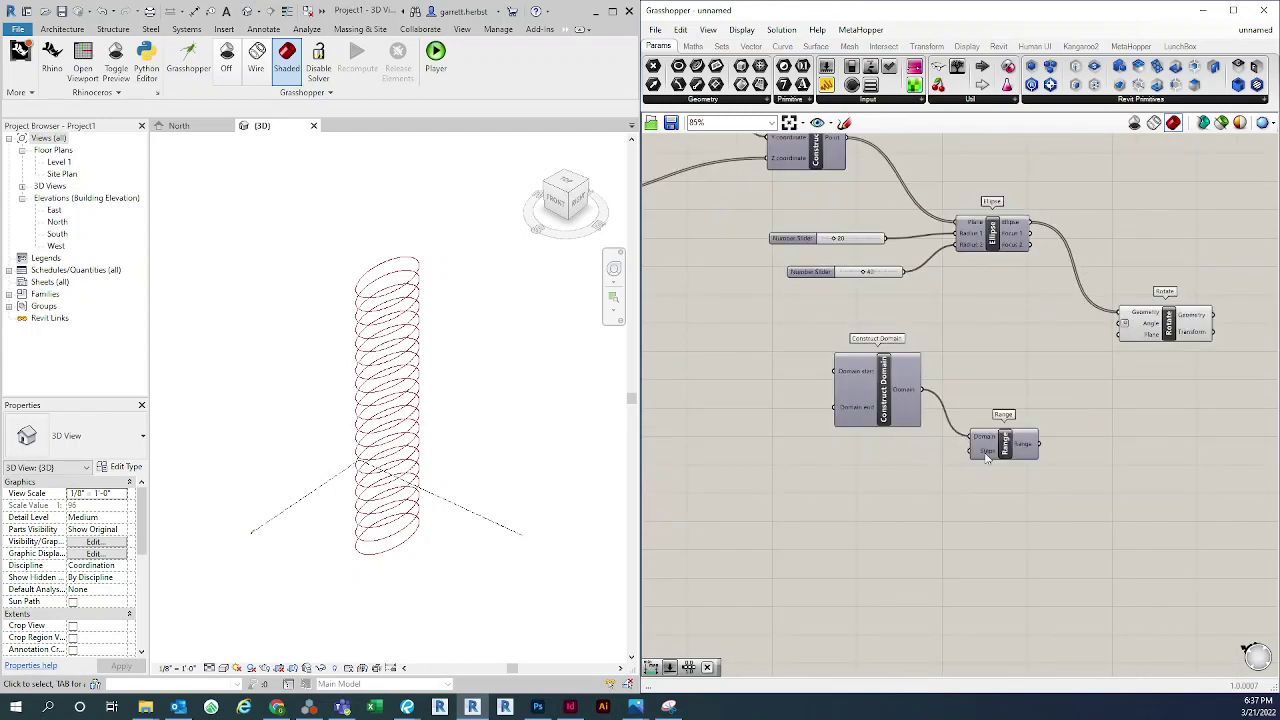
pyautogui.scroll(-2, 985, 458)
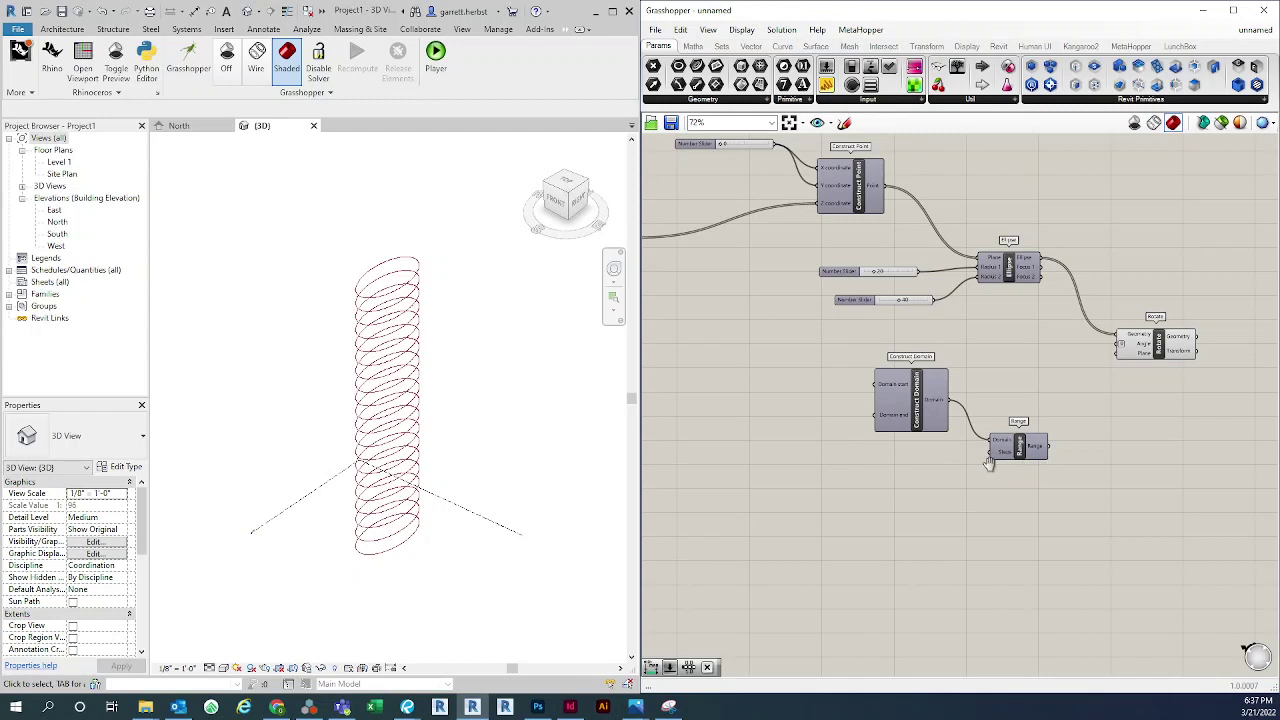
pyautogui.moveTo(998, 466); pyautogui.dragTo(980, 467, button='right')
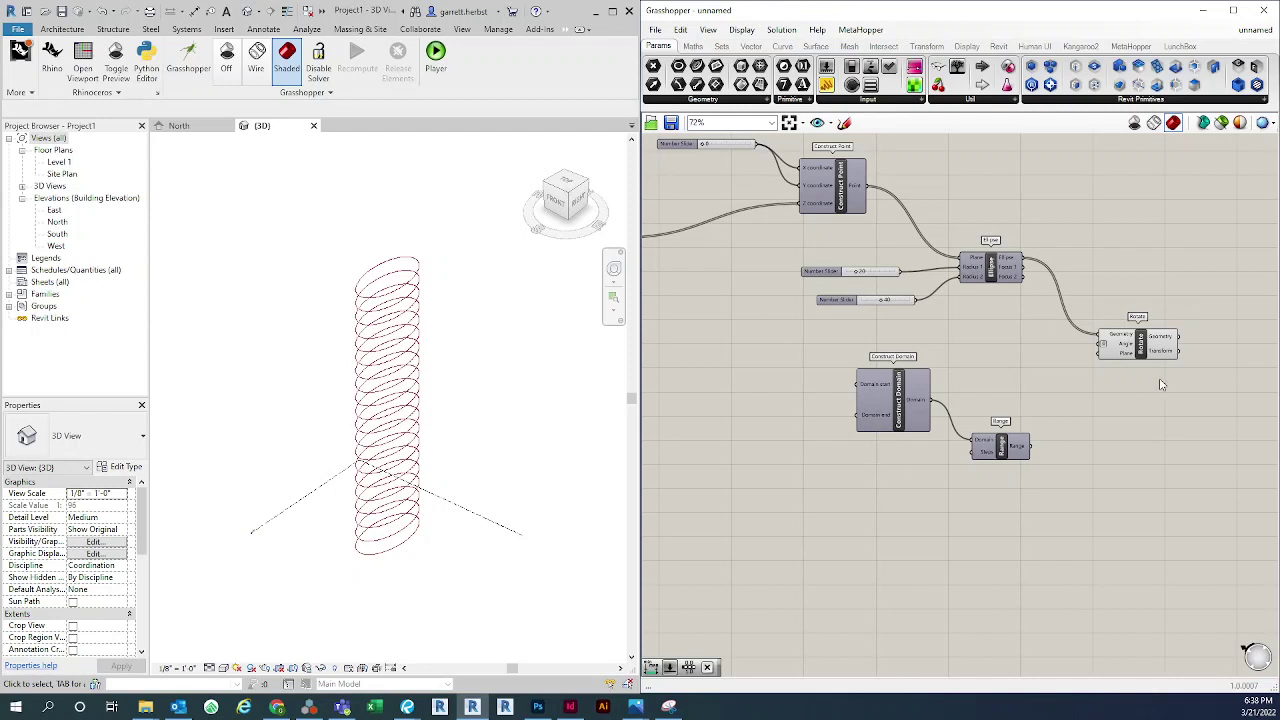
# Add a number slider with the value 0 in front of the Construct Domain component's Domain start input
pyautogui.scroll(2, 880, 472)
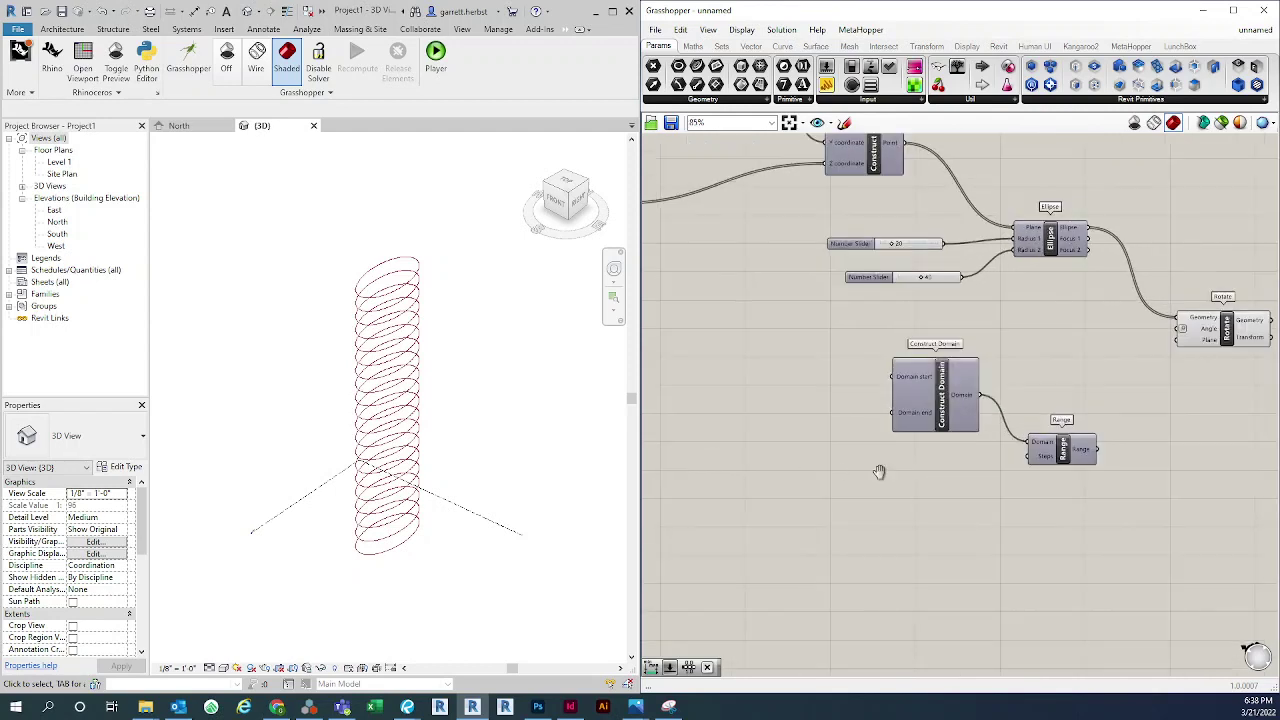
pyautogui.doubleClick(798, 377)
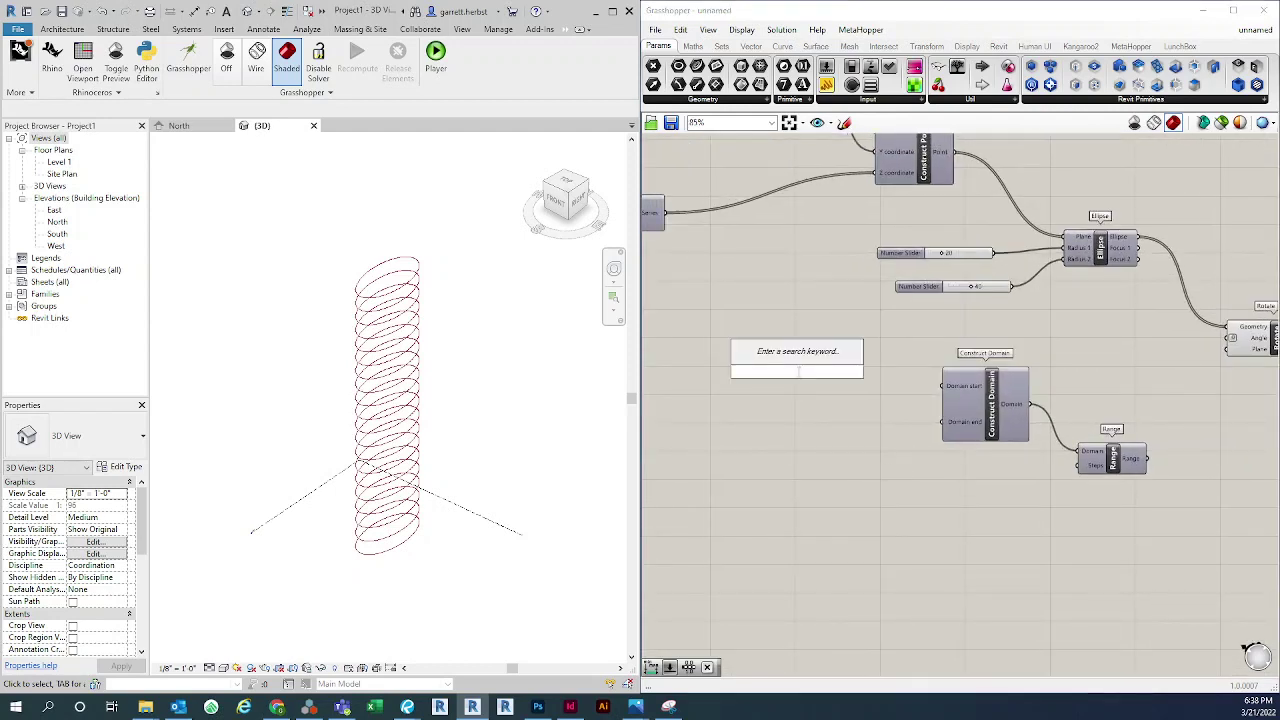
pyautogui.write('0')
pyautogui.press('Return')
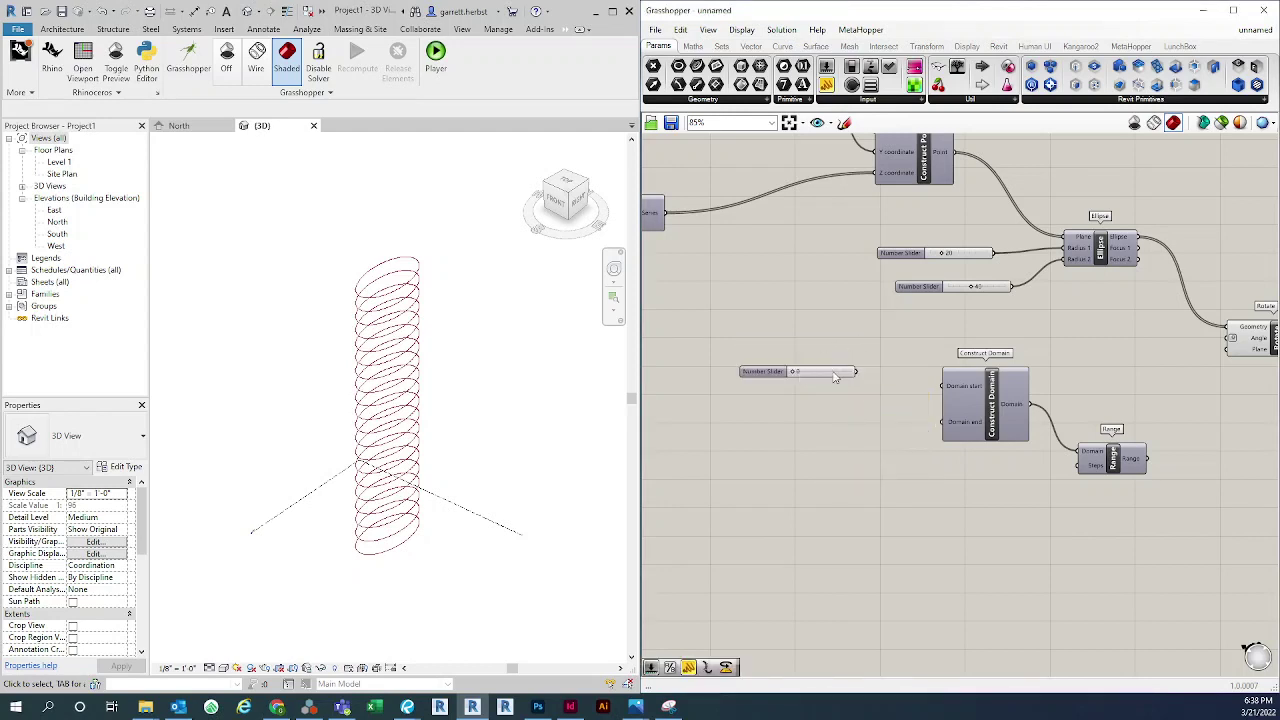
# Connect the 0 slider to Construct Domain's Domain start input and add a second number slider ranging from 0 to 360.00 below it
pyautogui.moveTo(835, 376); pyautogui.dragTo(943, 386)
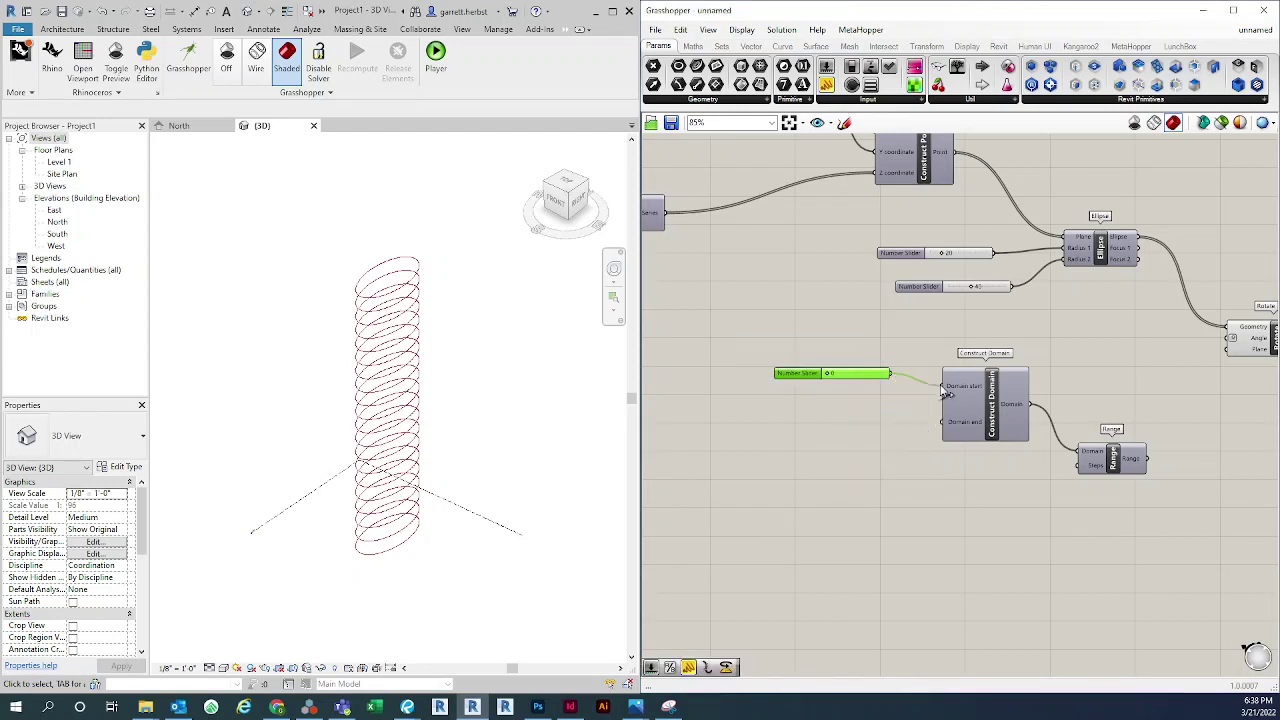
pyautogui.doubleClick(828, 436)
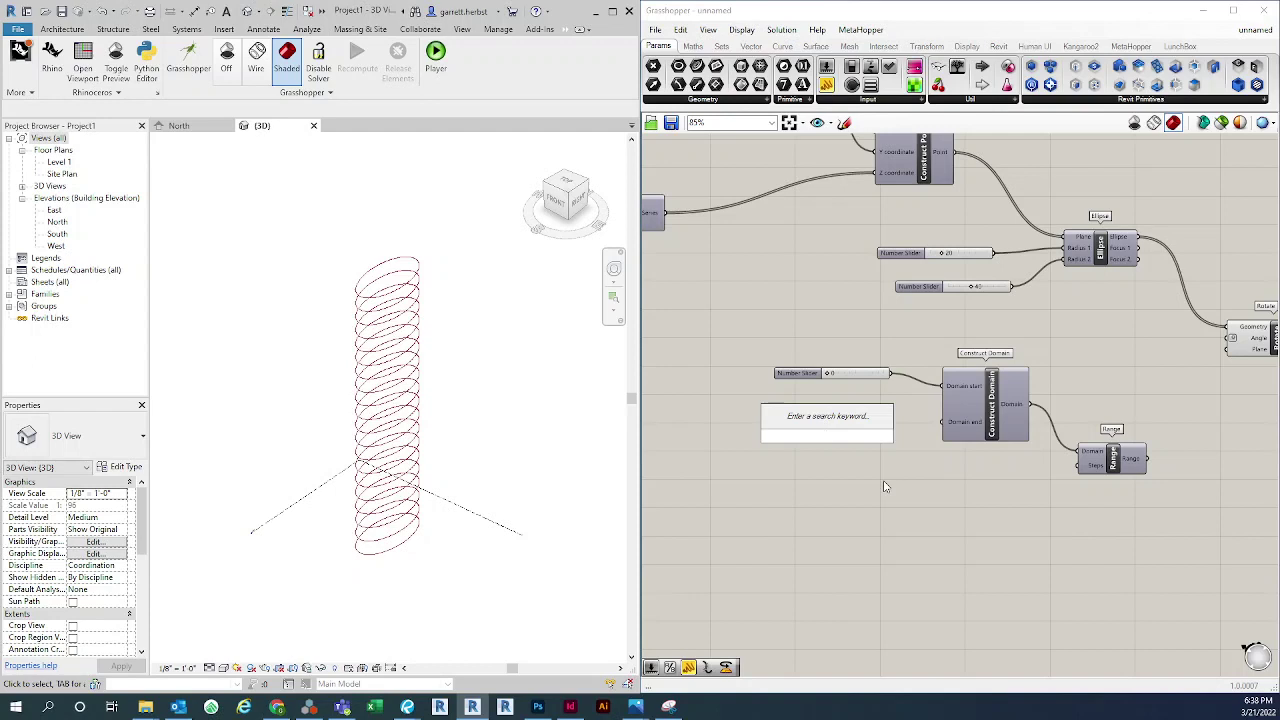
pyautogui.write('0')
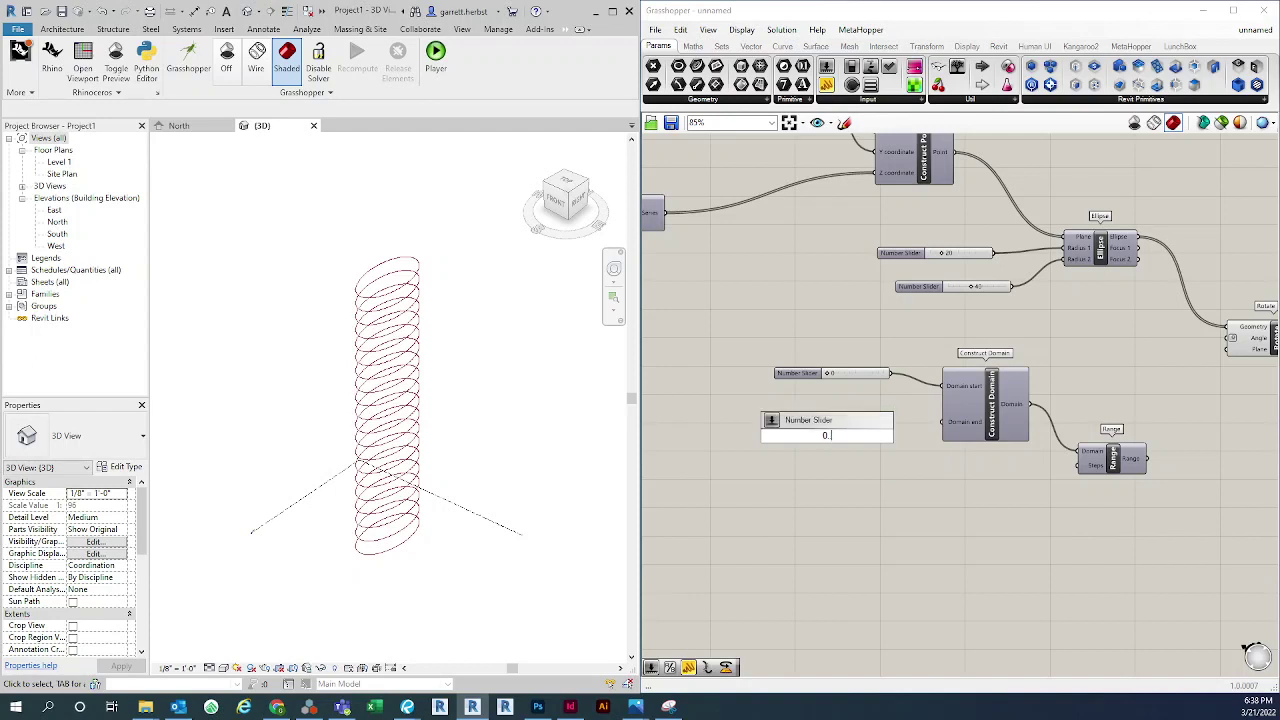
pyautogui.write('..360')
pyautogui.write('.00')
pyautogui.press('Return')
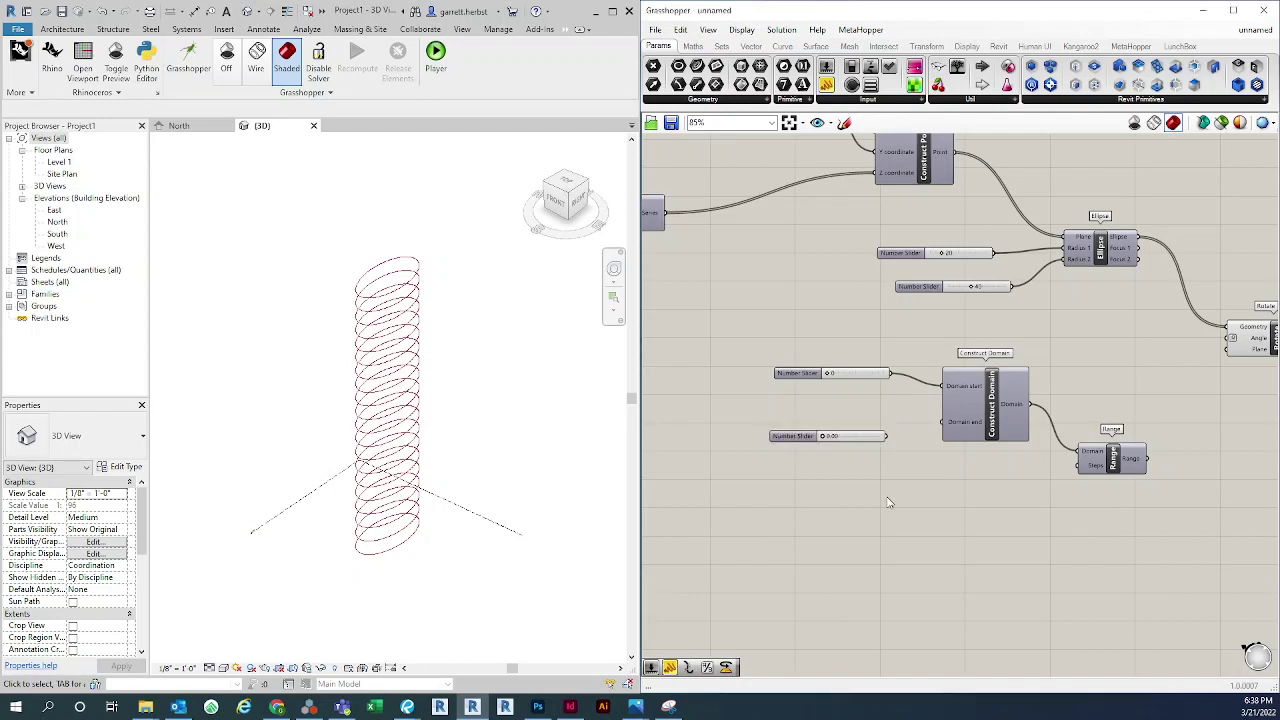
# Edit the new slider below the Domain start slider to use whole numbers and set its value to 360
pyautogui.scroll(4, 837, 474)
pyautogui.rightClick(791, 416)
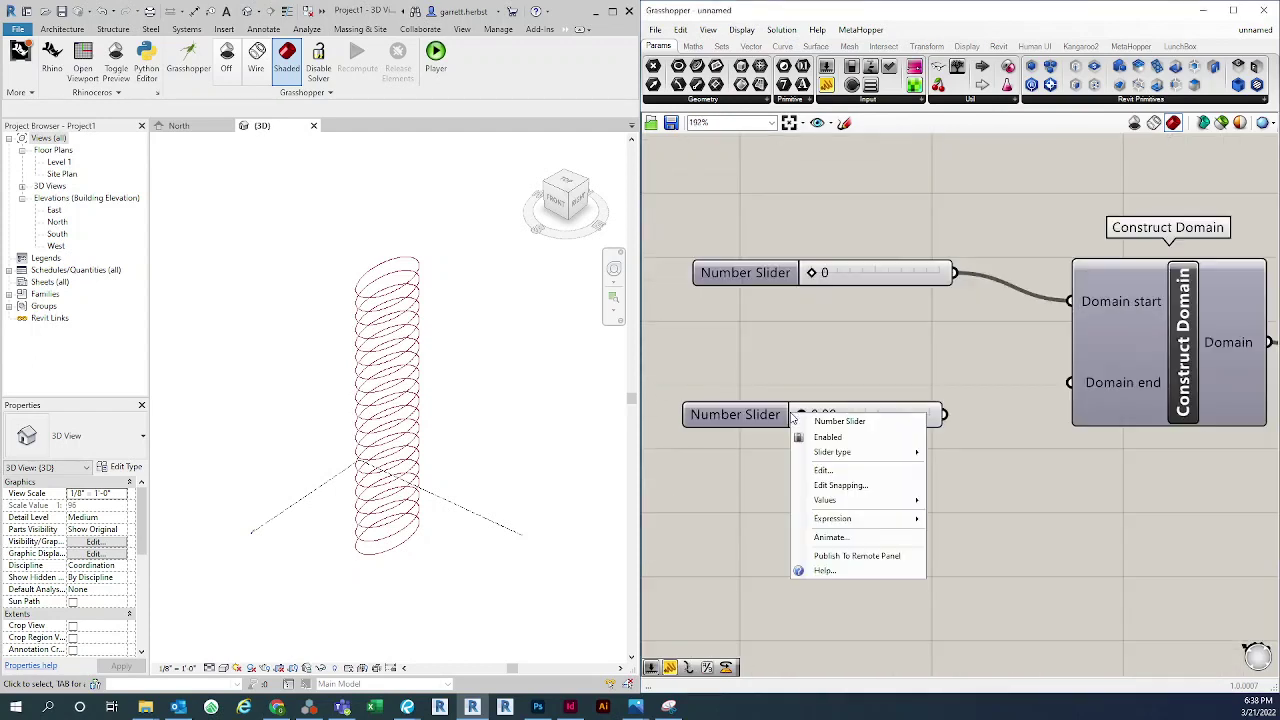
pyautogui.click(830, 469)
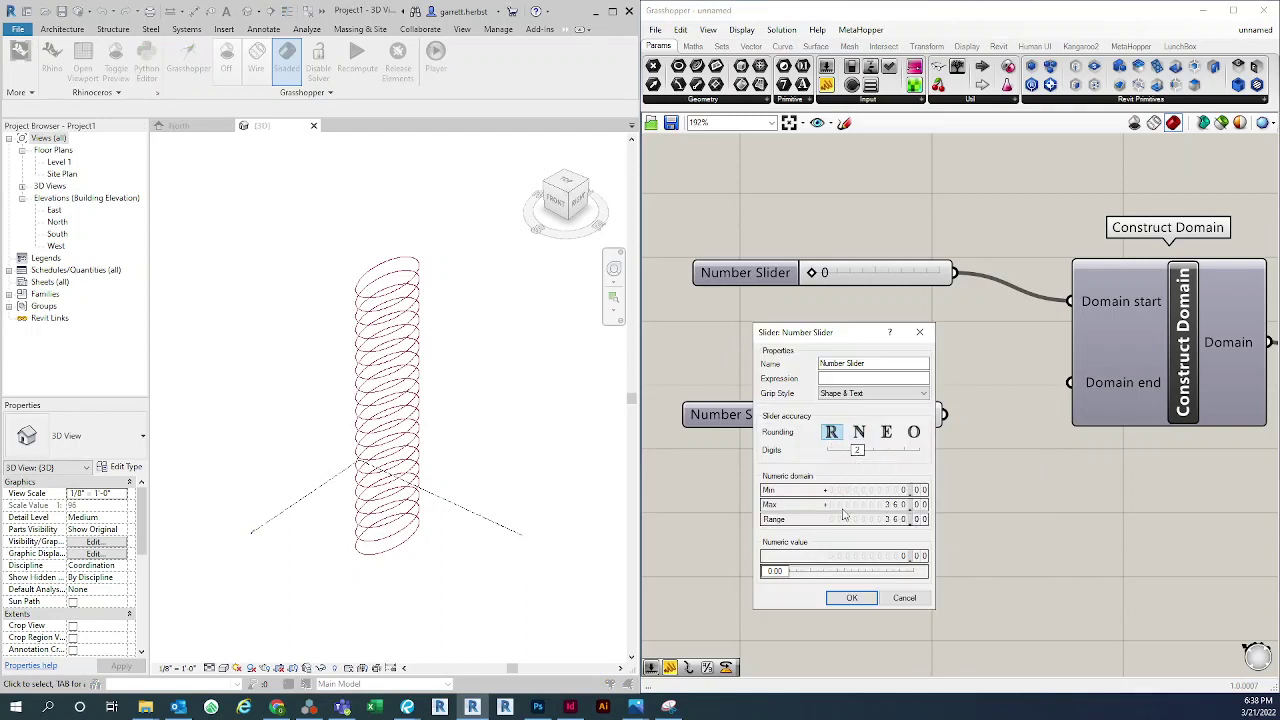
pyautogui.moveTo(857, 450); pyautogui.dragTo(928, 455)
pyautogui.click(851, 597)
pyautogui.scroll(-3, 935, 552)
pyautogui.scroll(-2, 800, 500)
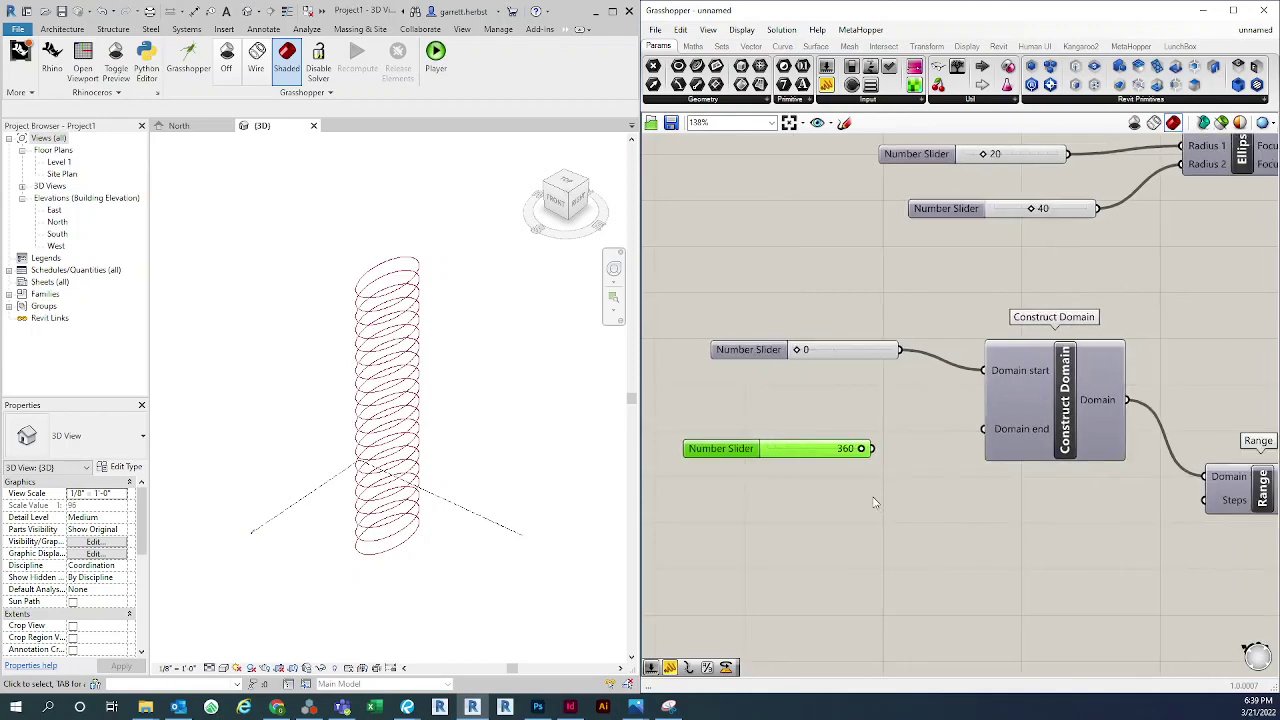
# Connect the whole-number slider to Construct Domain's Domain end input and set it to 170
pyautogui.scroll(3, 890, 478)
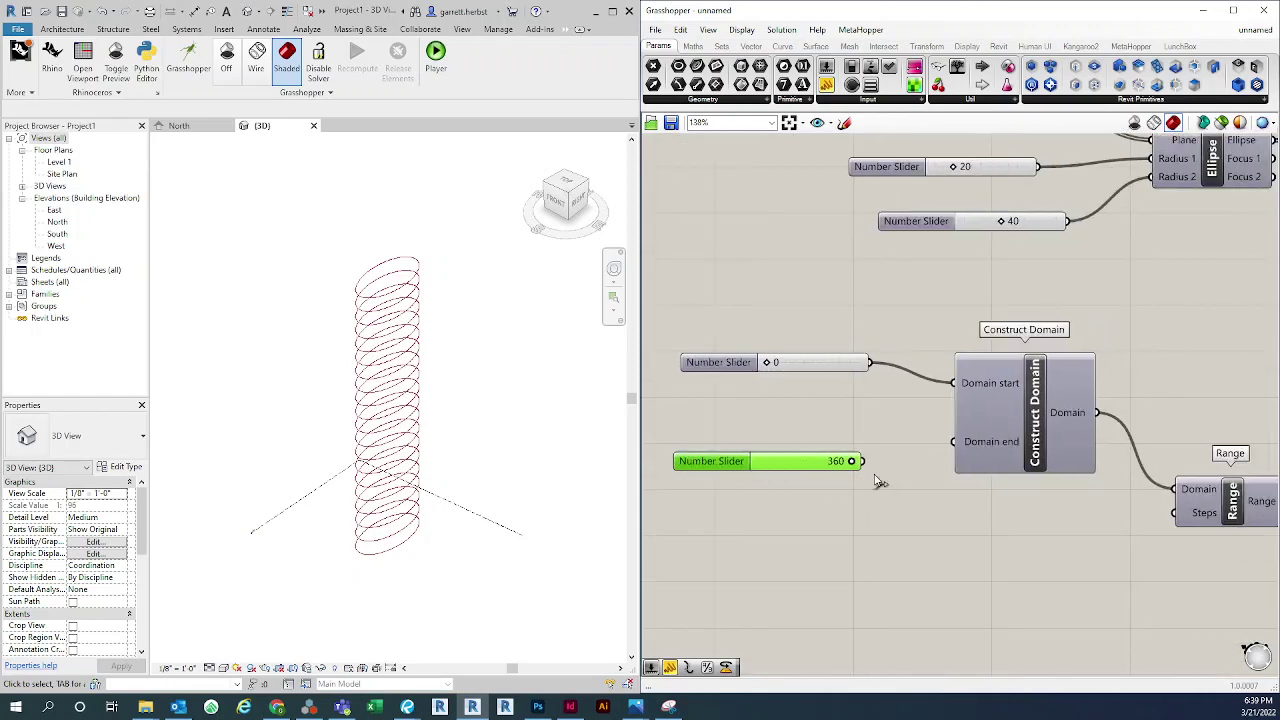
pyautogui.moveTo(853, 461); pyautogui.dragTo(945, 441)
pyautogui.scroll(-4, 884, 478)
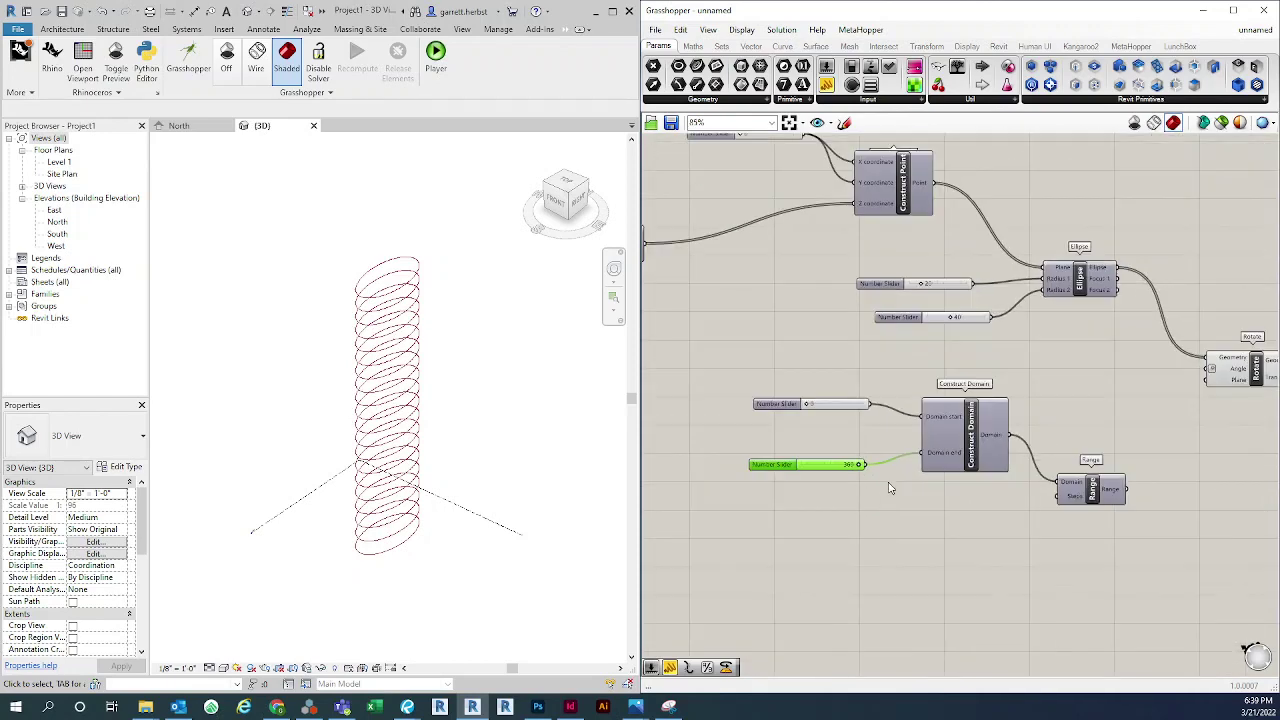
pyautogui.scroll(4, 900, 480)
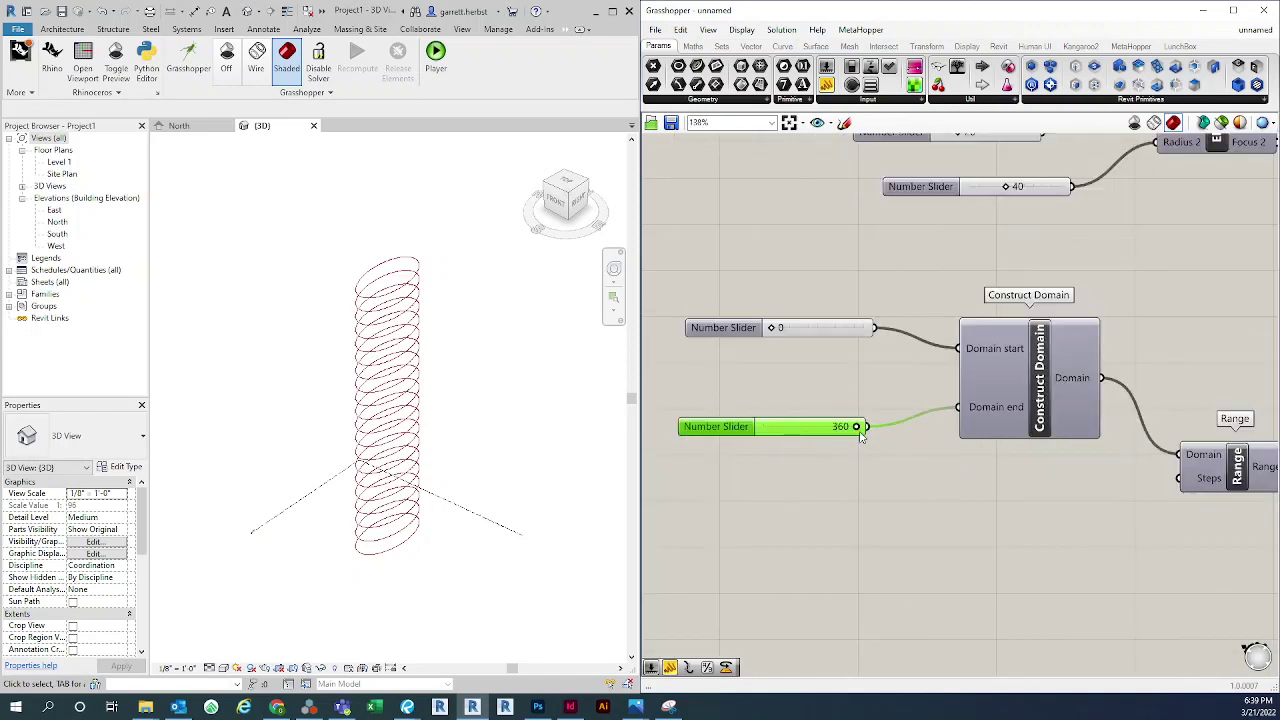
pyautogui.moveTo(860, 432); pyautogui.dragTo(811, 443)
pyautogui.click(817, 476)
# Review the script from the Range component back to the Series component and its inputs, and on to Rotate
pyautogui.scroll(-4, 819, 477)
pyautogui.scroll(2, 904, 502)
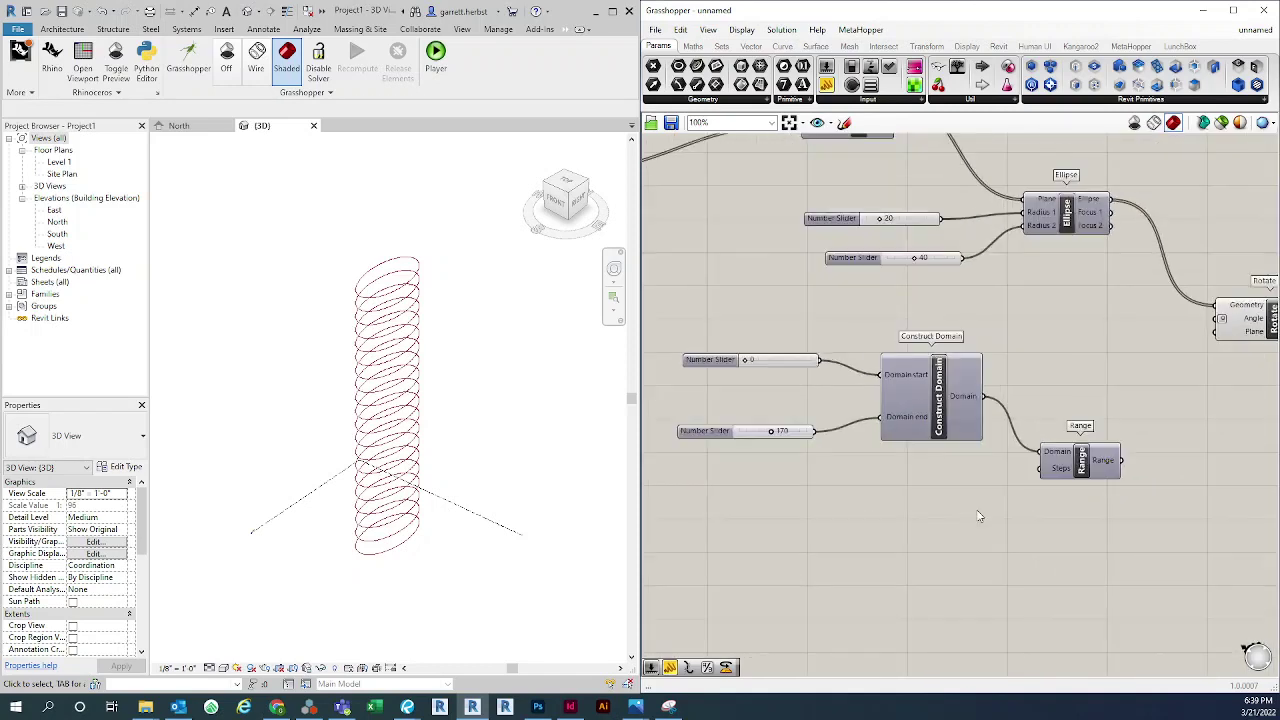
pyautogui.moveTo(1037, 492); pyautogui.dragTo(1017, 493, button='right')
pyautogui.scroll(-2, 1060, 466)
pyautogui.scroll(2, 1013, 472)
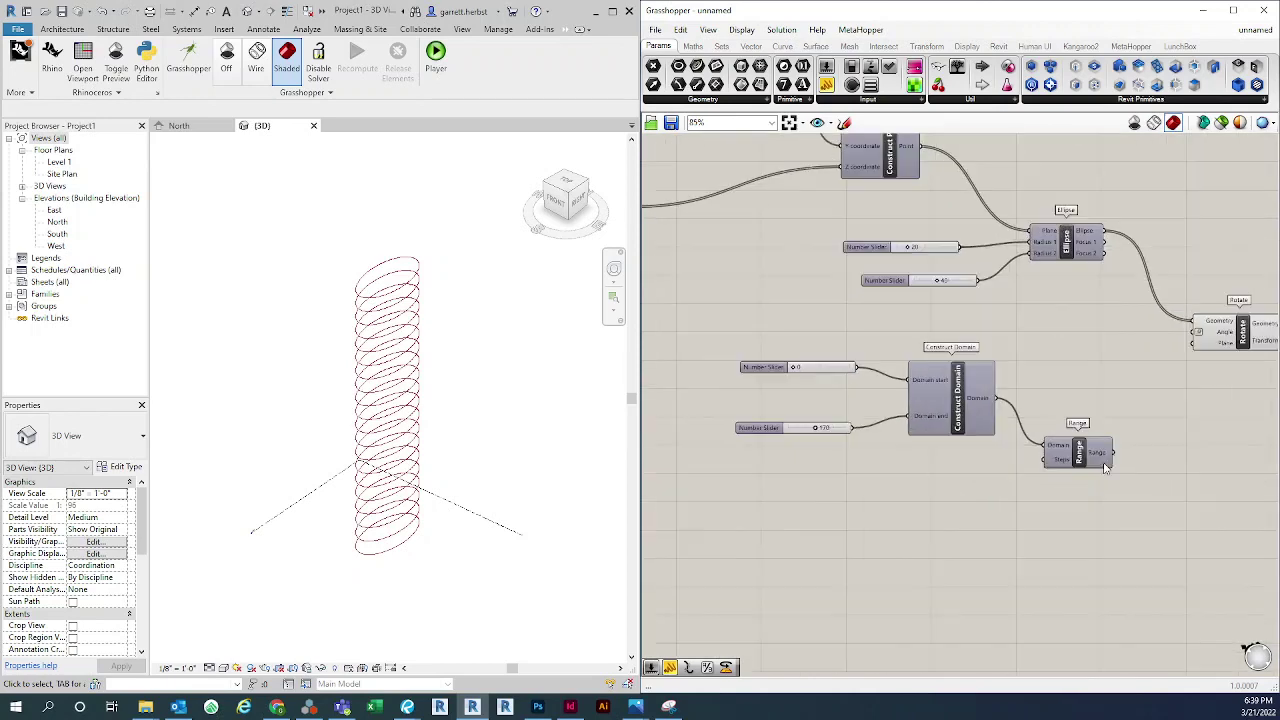
pyautogui.moveTo(1068, 498)
pyautogui.mouseDown(button='right')
pyautogui.moveTo(1070, 460)
pyautogui.moveTo(1046, 499)
pyautogui.mouseUp(button='right')
pyautogui.scroll(-1, 1073, 470)
pyautogui.scroll(-1, 1045, 499)
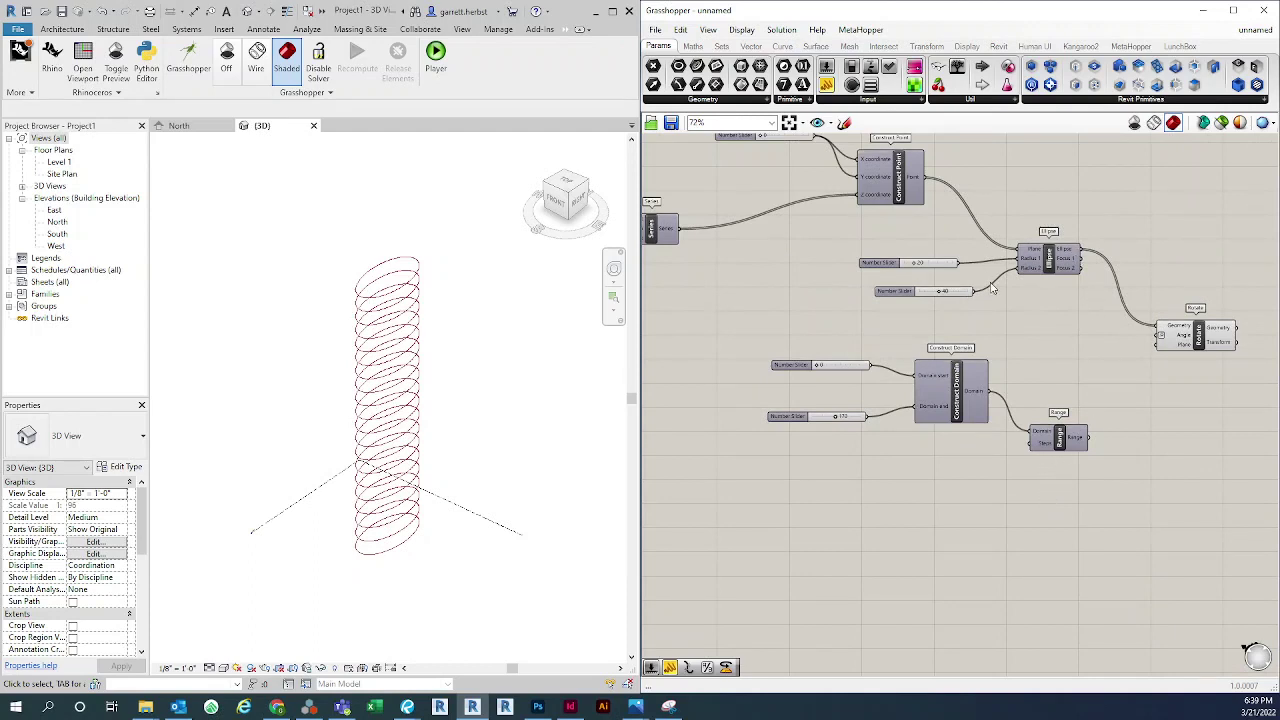
pyautogui.scroll(-1, 1040, 314)
pyautogui.scroll(-1, 1022, 325)
pyautogui.scroll(5, 838, 272)
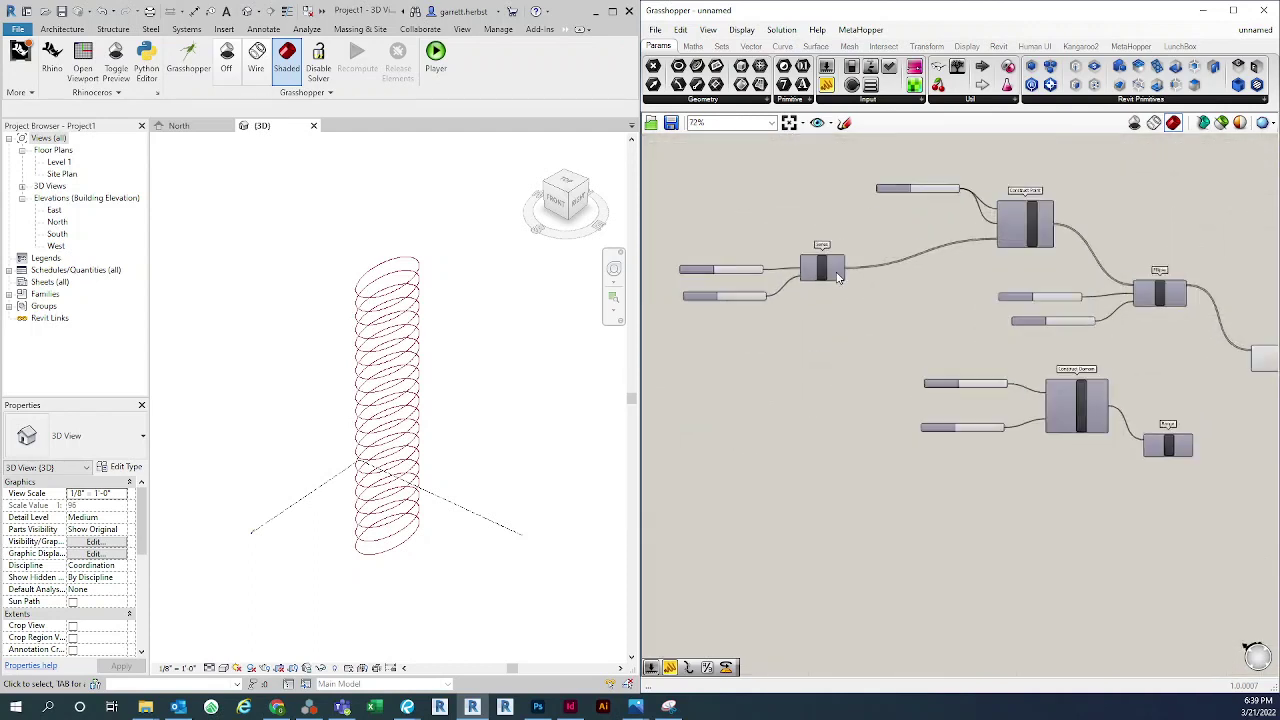
pyautogui.click(838, 272)
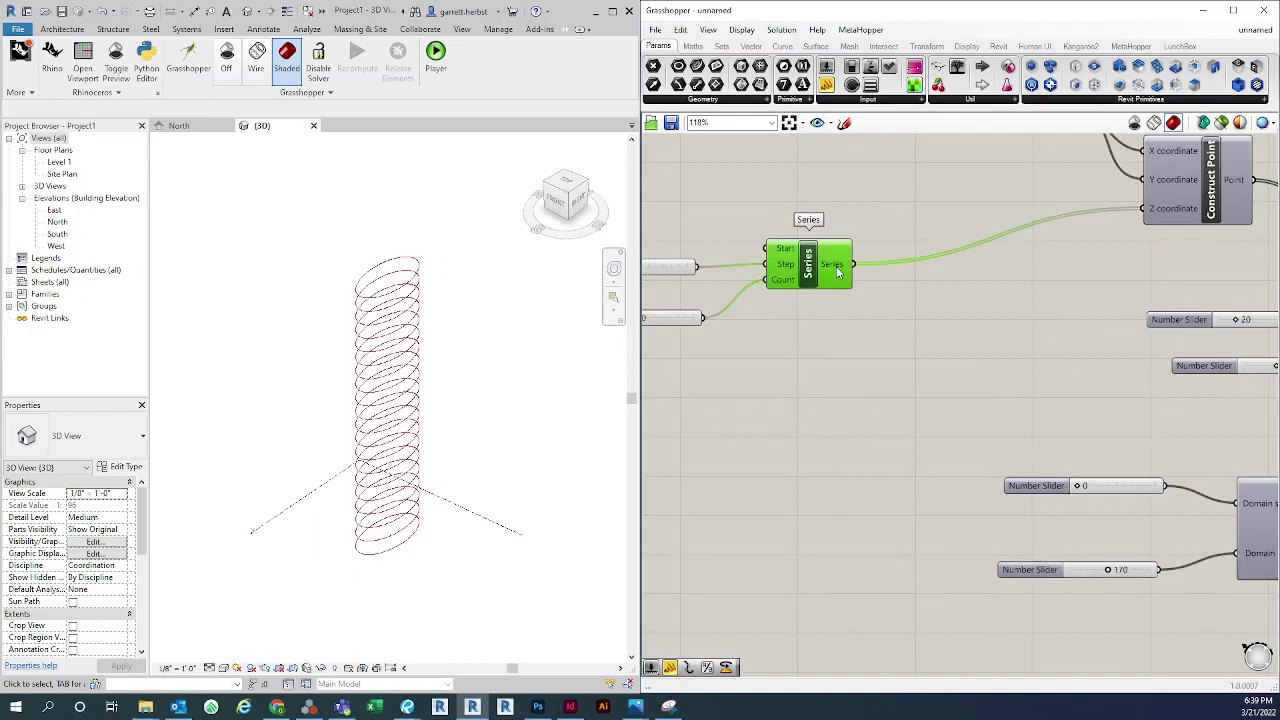
pyautogui.moveTo(838, 272)
pyautogui.scroll(-1, 838, 272)
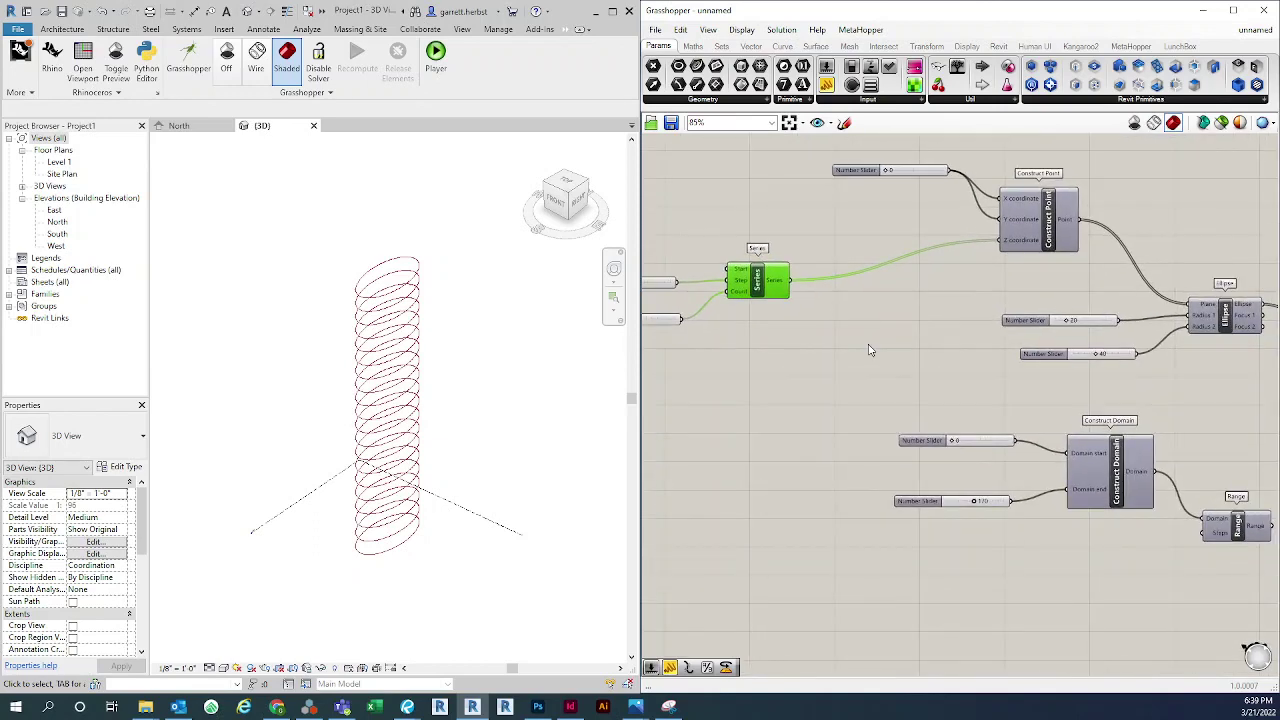
pyautogui.scroll(-1, 869, 349)
pyautogui.scroll(-1, 846, 423)
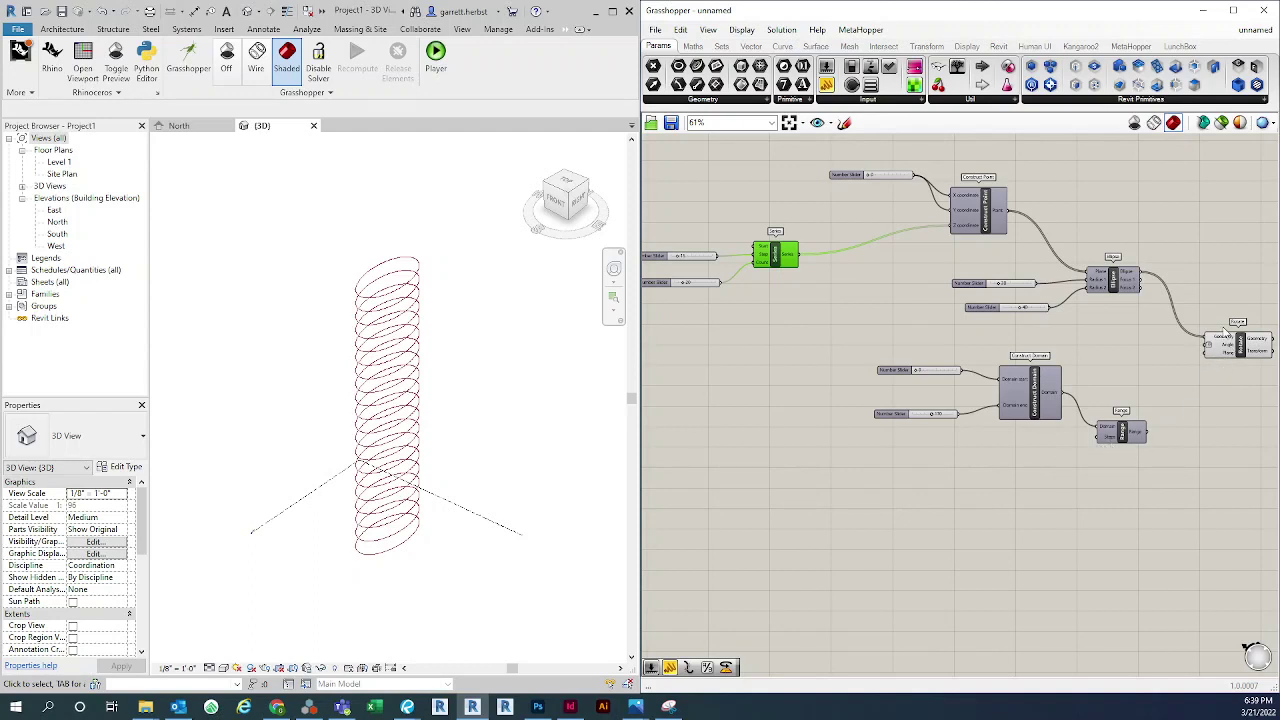
# Move the Rotate component slightly away from Ellipse and connect the Series count slider to the Range component's Steps input
pyautogui.moveTo(1236, 360); pyautogui.dragTo(1251, 360)
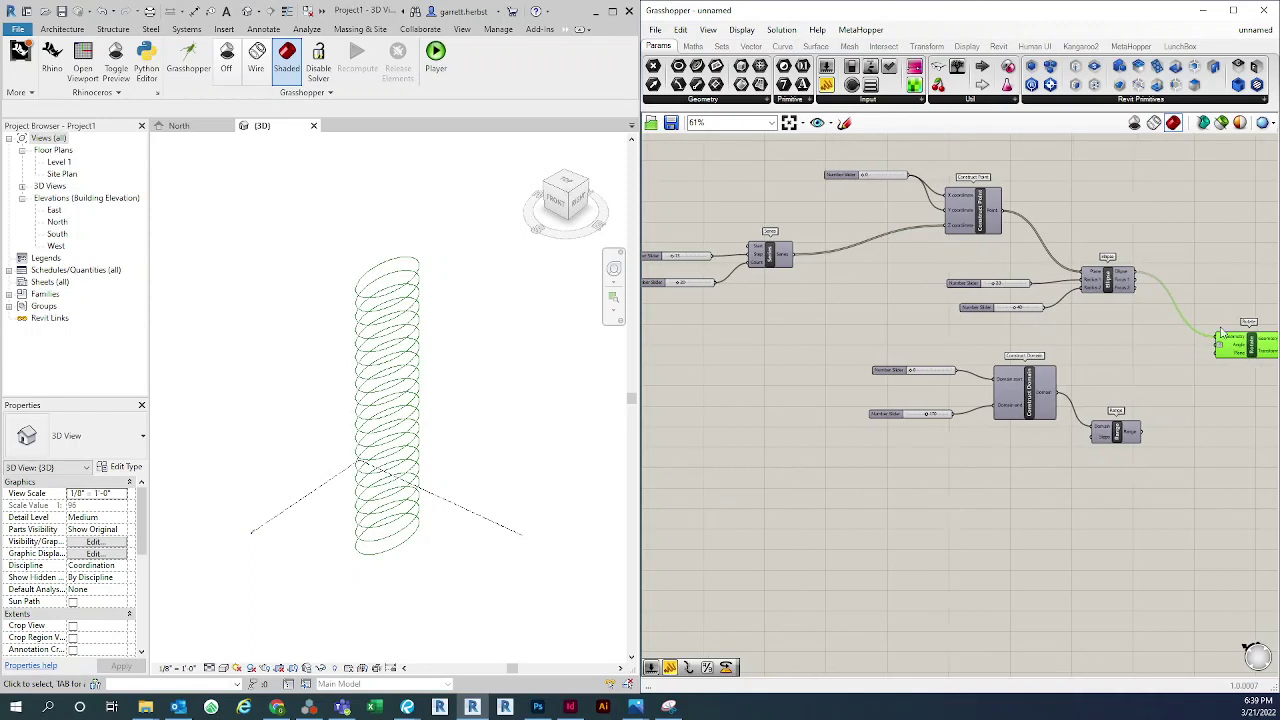
pyautogui.moveTo(816, 448); pyautogui.dragTo(863, 431, button='right')
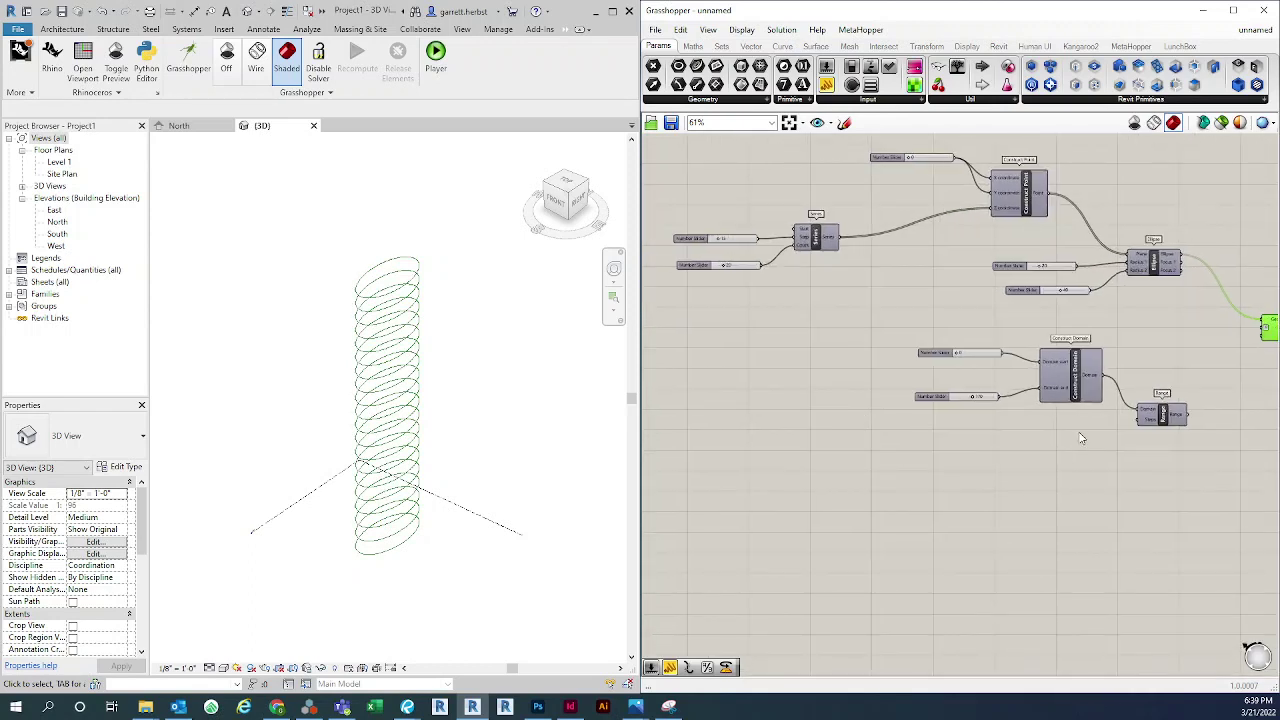
pyautogui.moveTo(1085, 425); pyautogui.dragTo(1057, 427, button='right')
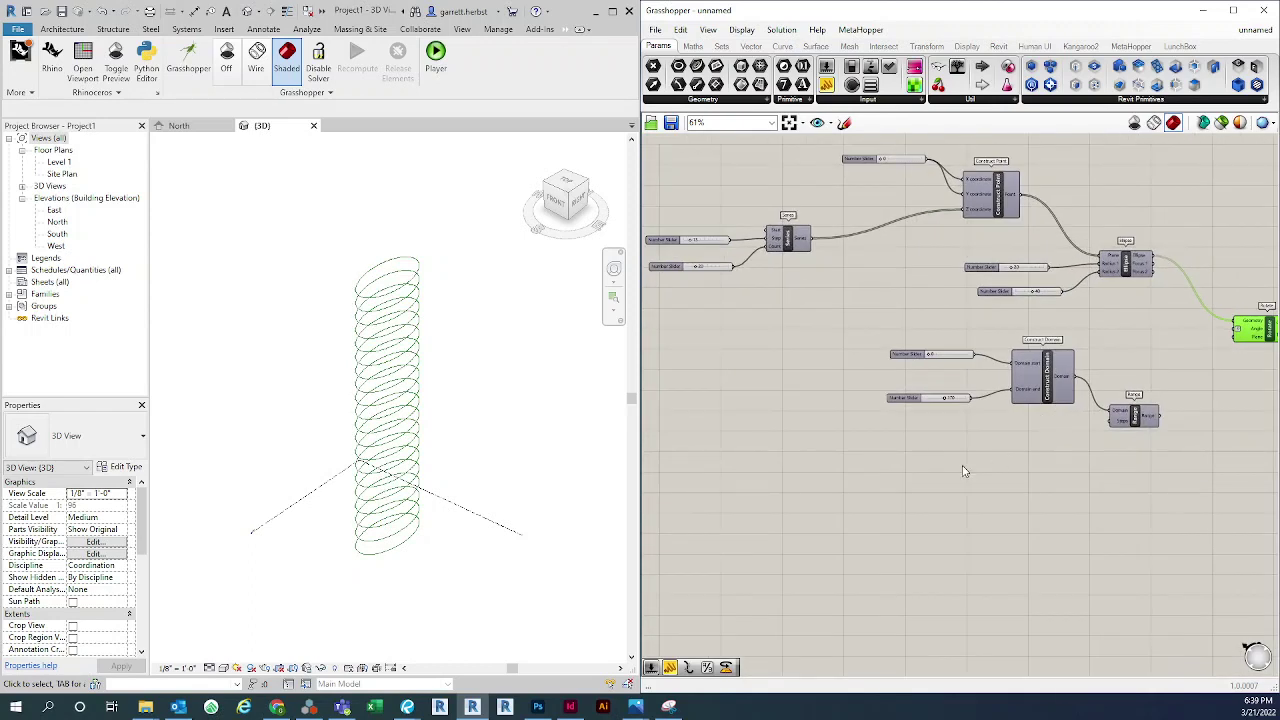
pyautogui.doubleClick(946, 442)
pyautogui.click(923, 476)
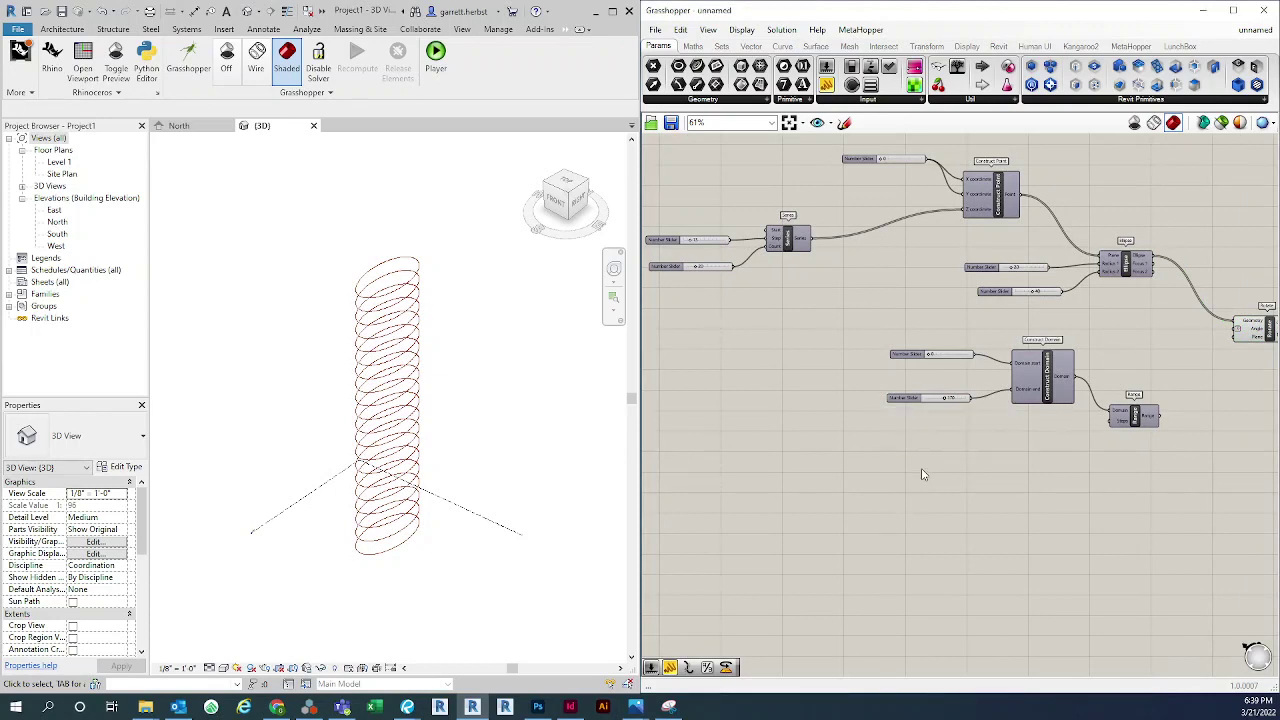
pyautogui.moveTo(735, 266); pyautogui.dragTo(1110, 421)
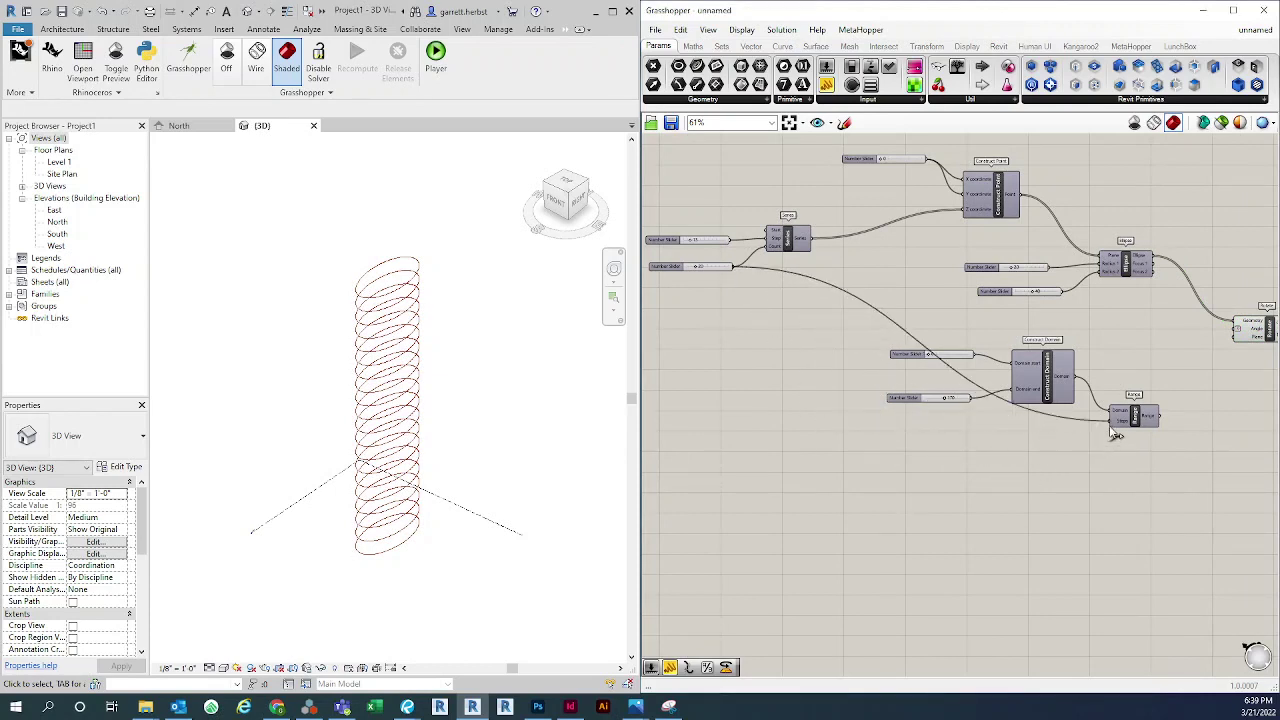
# Connect the Range output to the Rotate component's Angle input and compare the item lists of the Ellipse and Range outputs
pyautogui.moveTo(1191, 438); pyautogui.dragTo(1074, 443, button='right')
pyautogui.moveTo(1040, 425)
pyautogui.moveTo(1040, 425); pyautogui.dragTo(1118, 334)
pyautogui.scroll(5, 1107, 388)
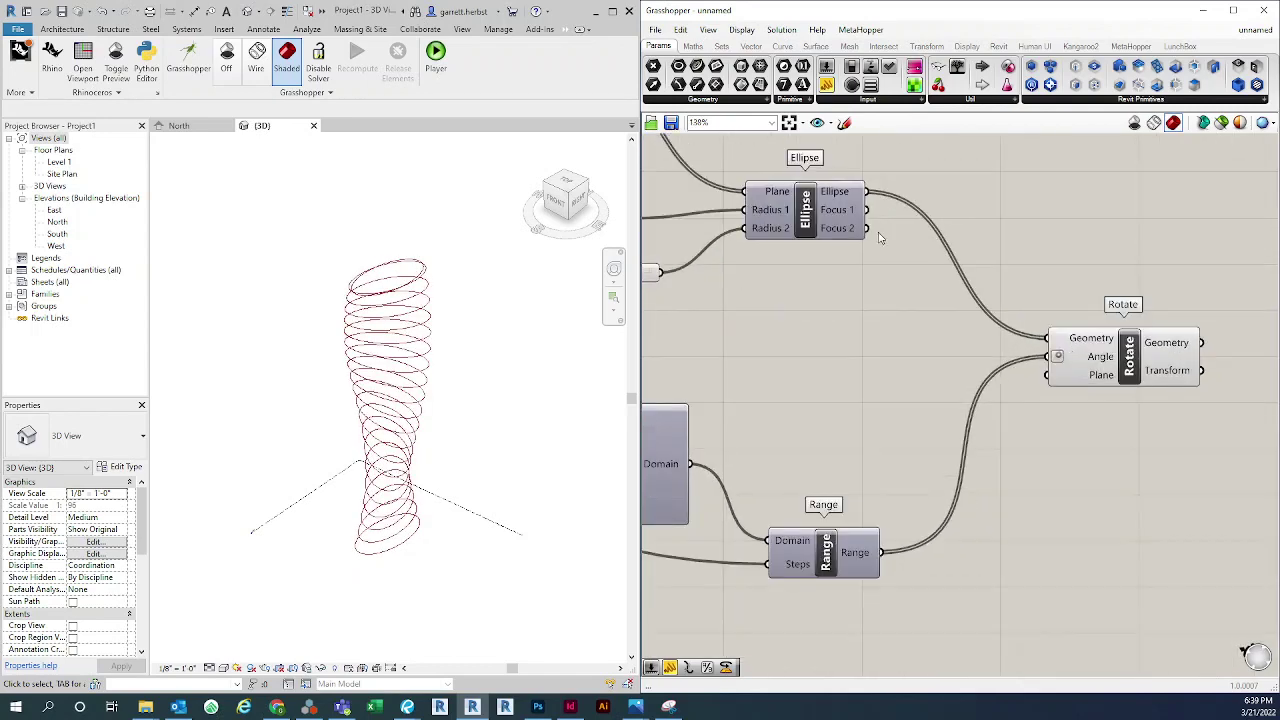
pyautogui.moveTo(838, 193)
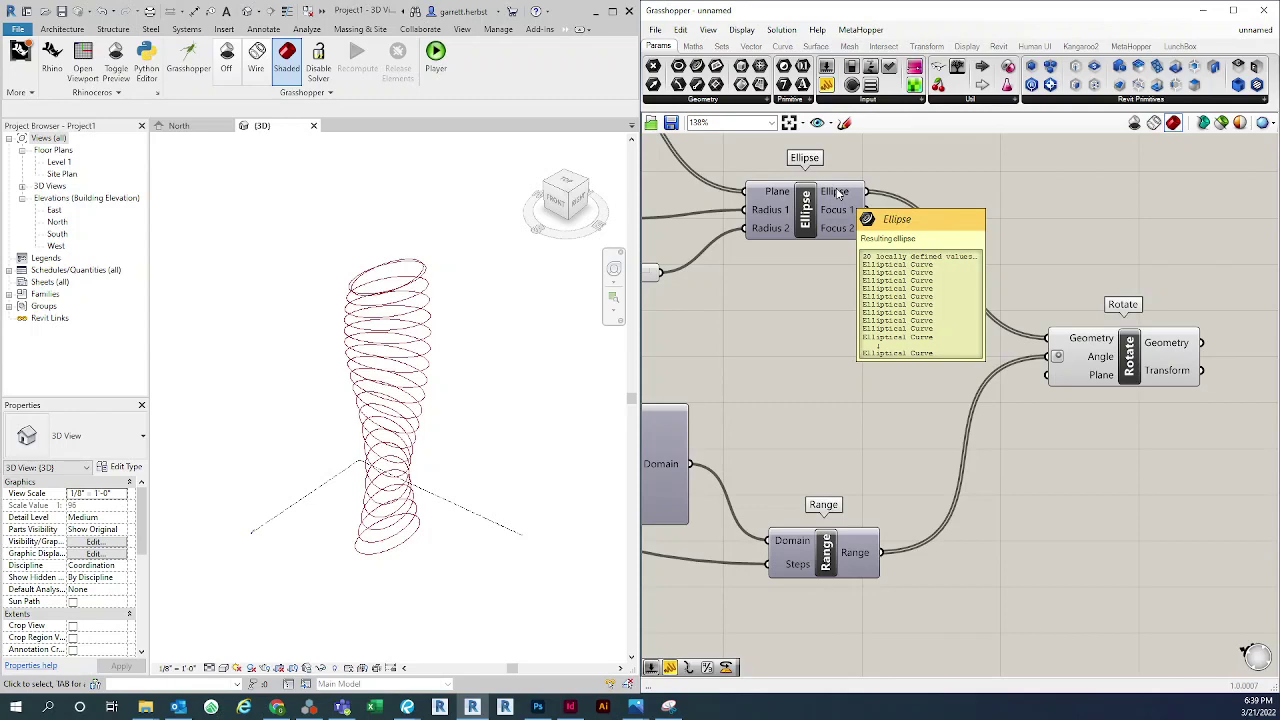
pyautogui.moveTo(857, 562)
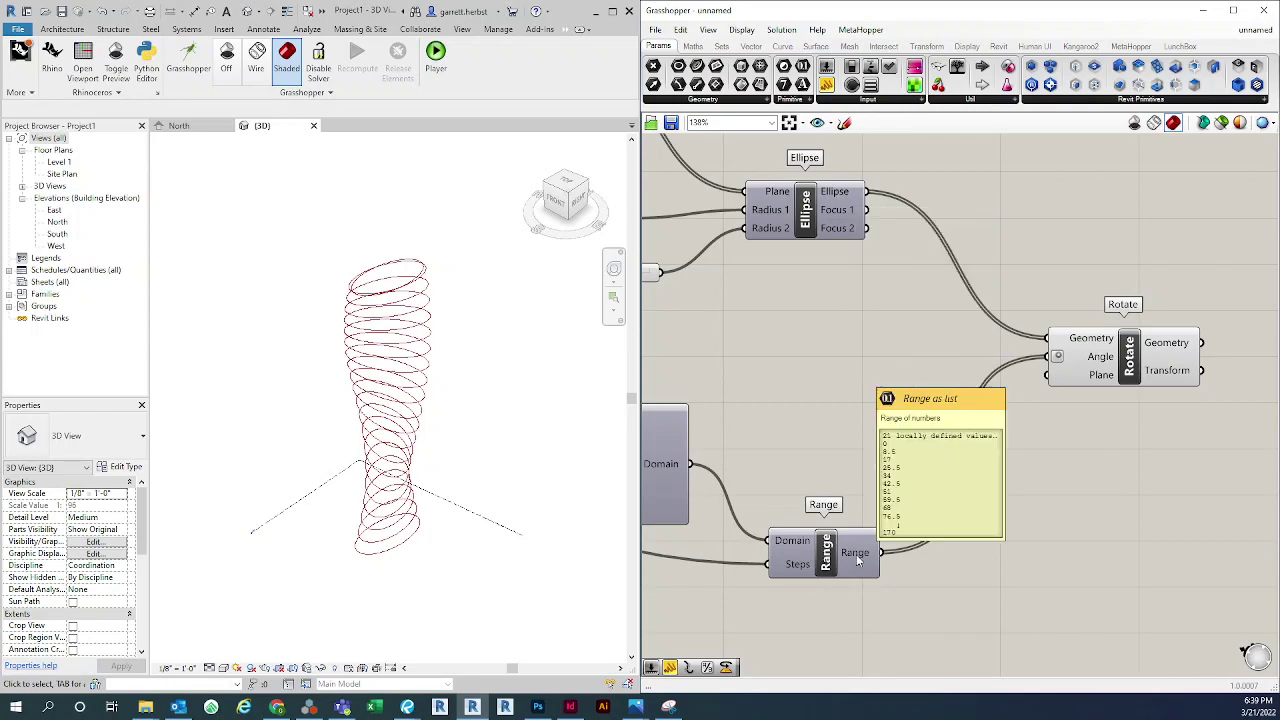
# Add a Subtraction component below Construct Domain, slightly ahead of the Range component
pyautogui.scroll(-3, 857, 562)
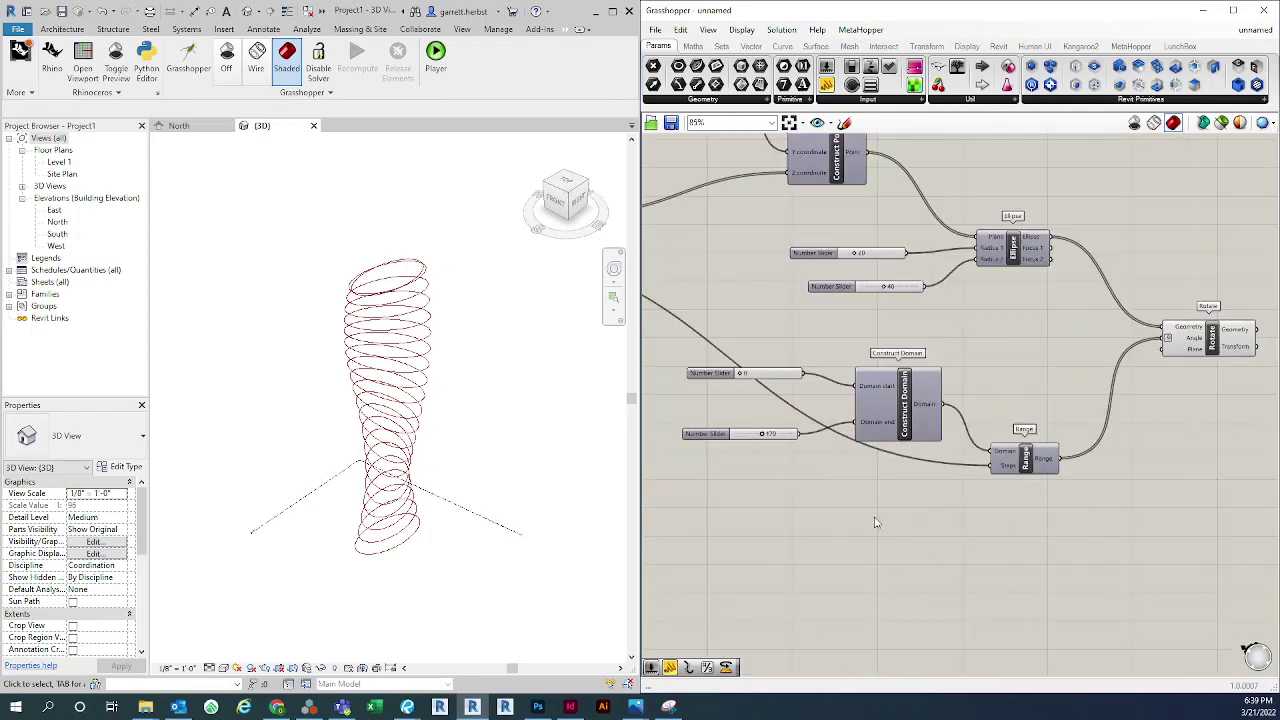
pyautogui.moveTo(878, 523); pyautogui.dragTo(916, 560, button='right')
pyautogui.scroll(-2, 860, 525)
pyautogui.moveTo(860, 525); pyautogui.dragTo(939, 547, button='right')
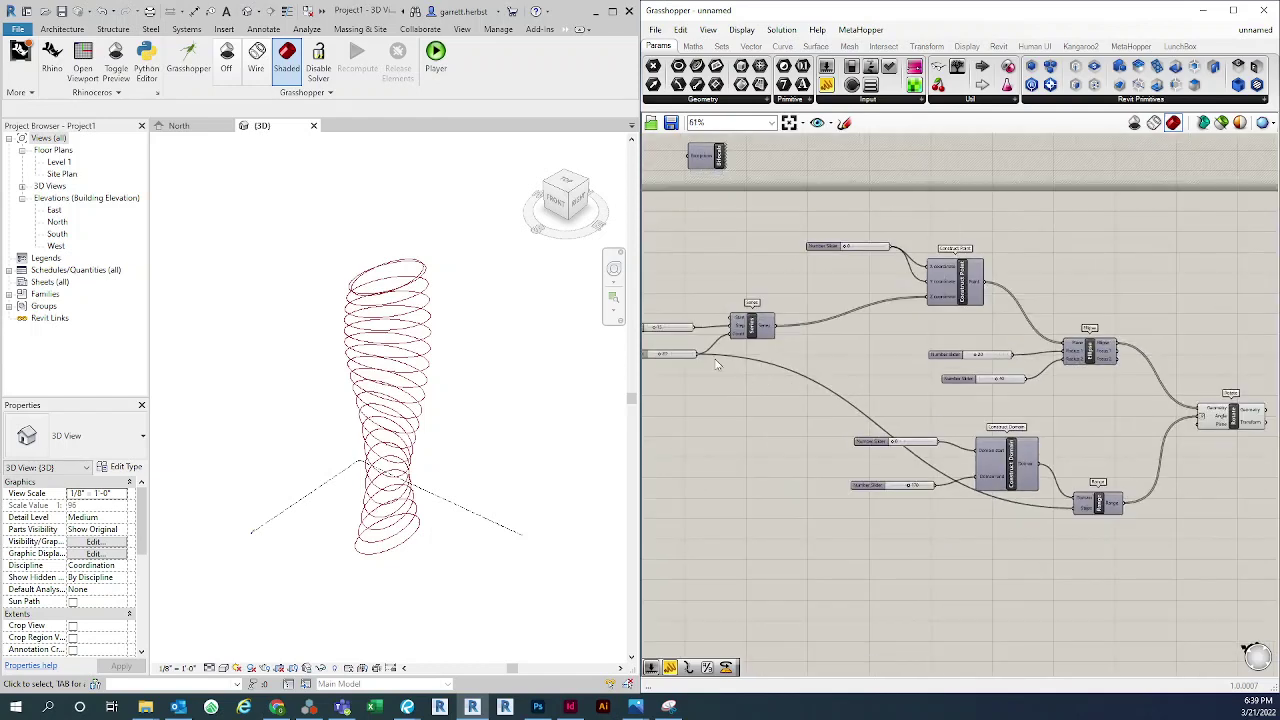
pyautogui.doubleClick(927, 569)
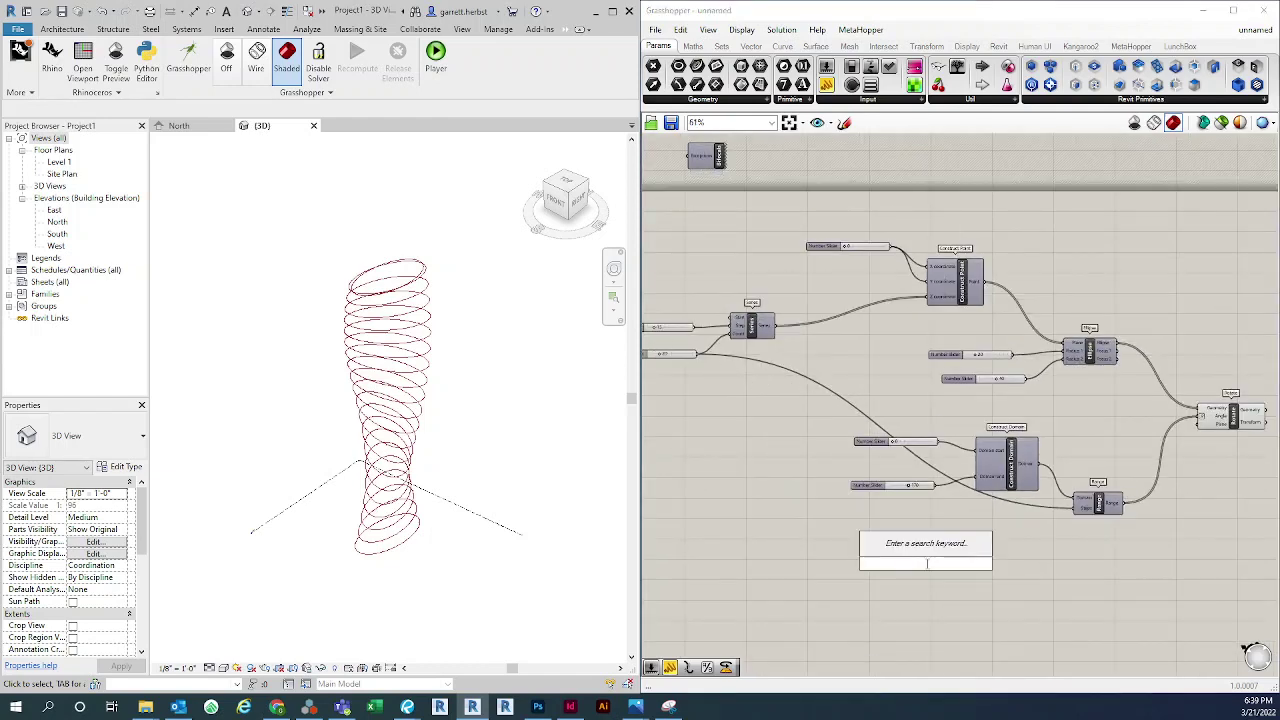
pyautogui.write('subtraction')
pyautogui.press('Return')
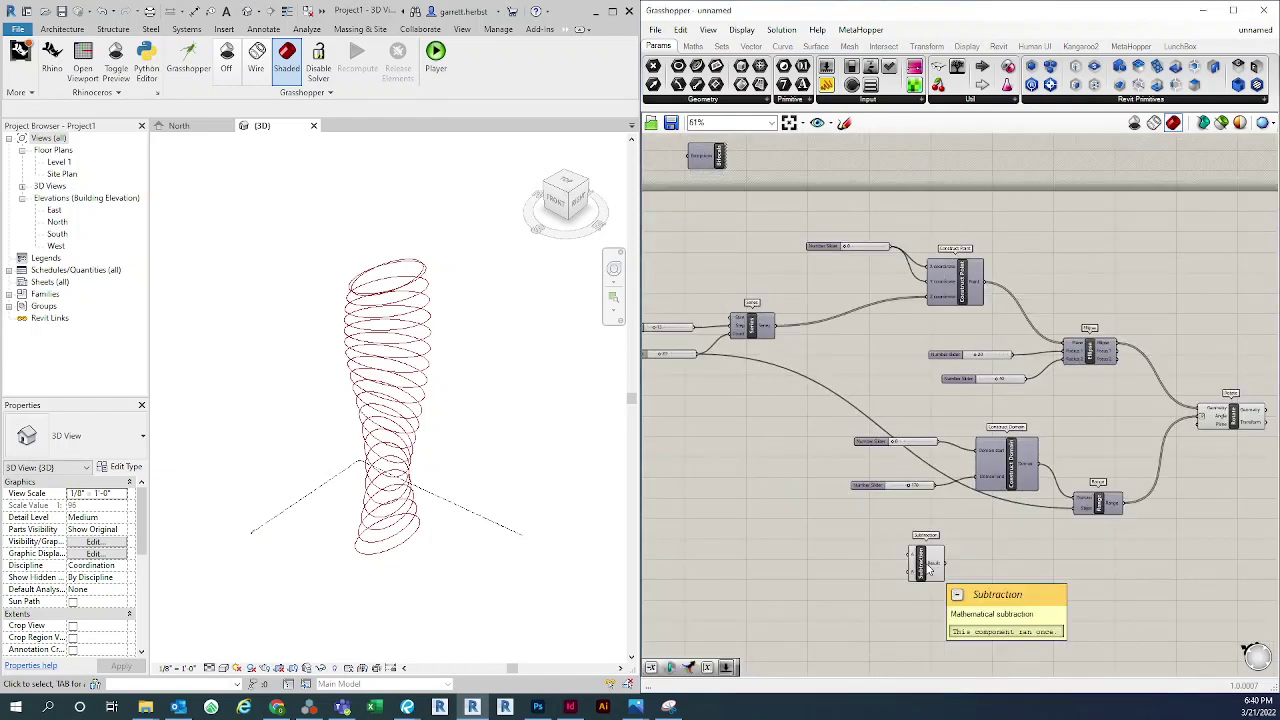
pyautogui.moveTo(920, 562); pyautogui.dragTo(944, 562)
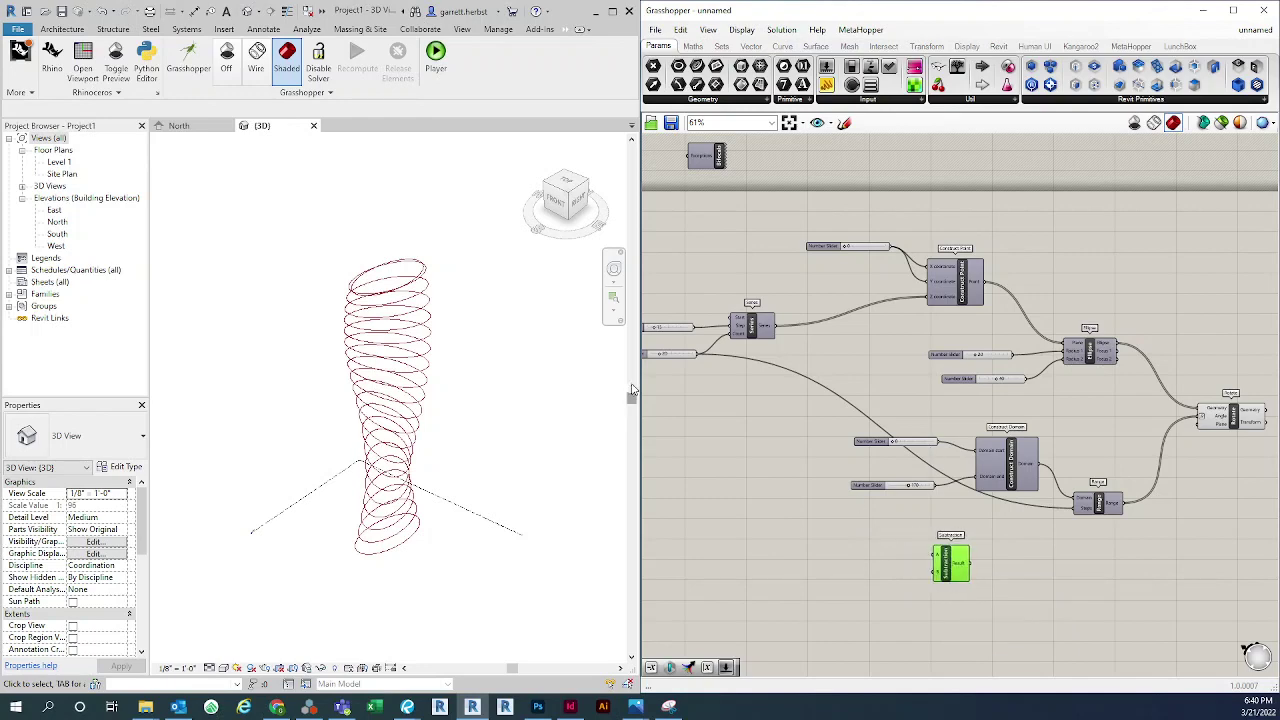
# Connect the Series count slider to Subtraction's A input and the Subtraction Result to the Range component's Steps input
pyautogui.moveTo(698, 354); pyautogui.dragTo(940, 555)
pyautogui.scroll(4, 995, 545)
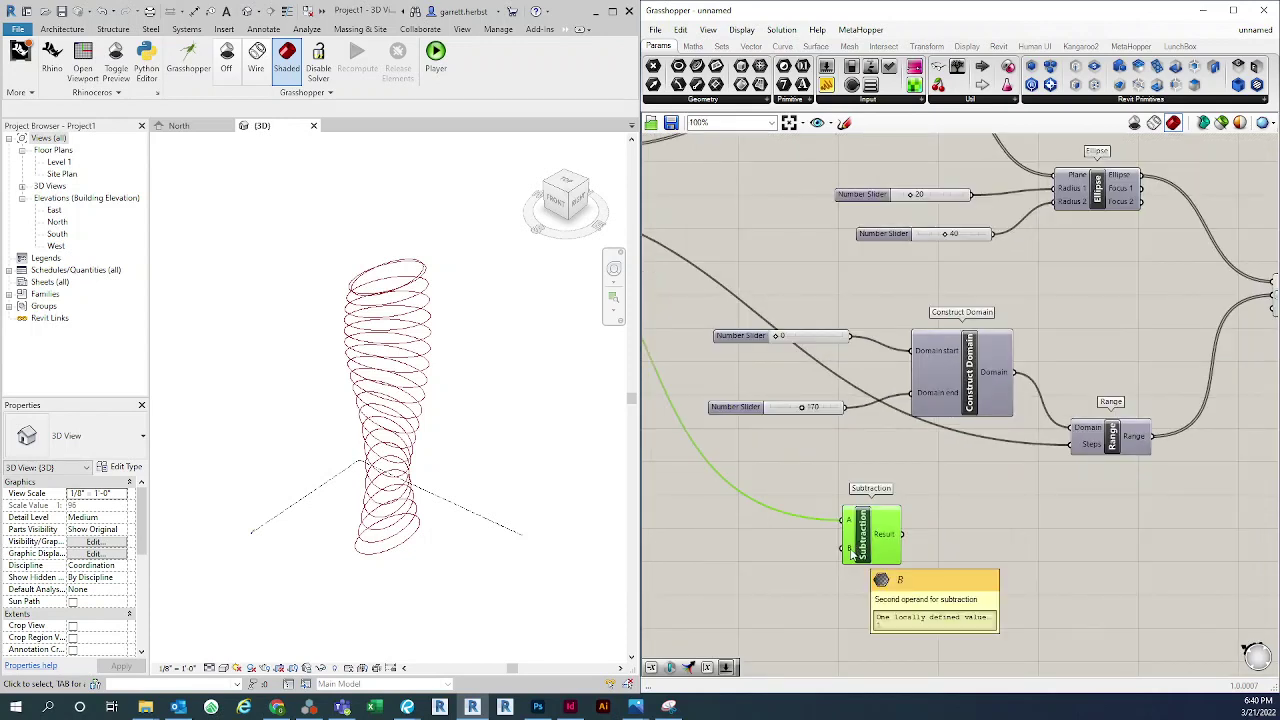
pyautogui.moveTo(903, 534); pyautogui.dragTo(1072, 444)
pyautogui.scroll(-5, 908, 506)
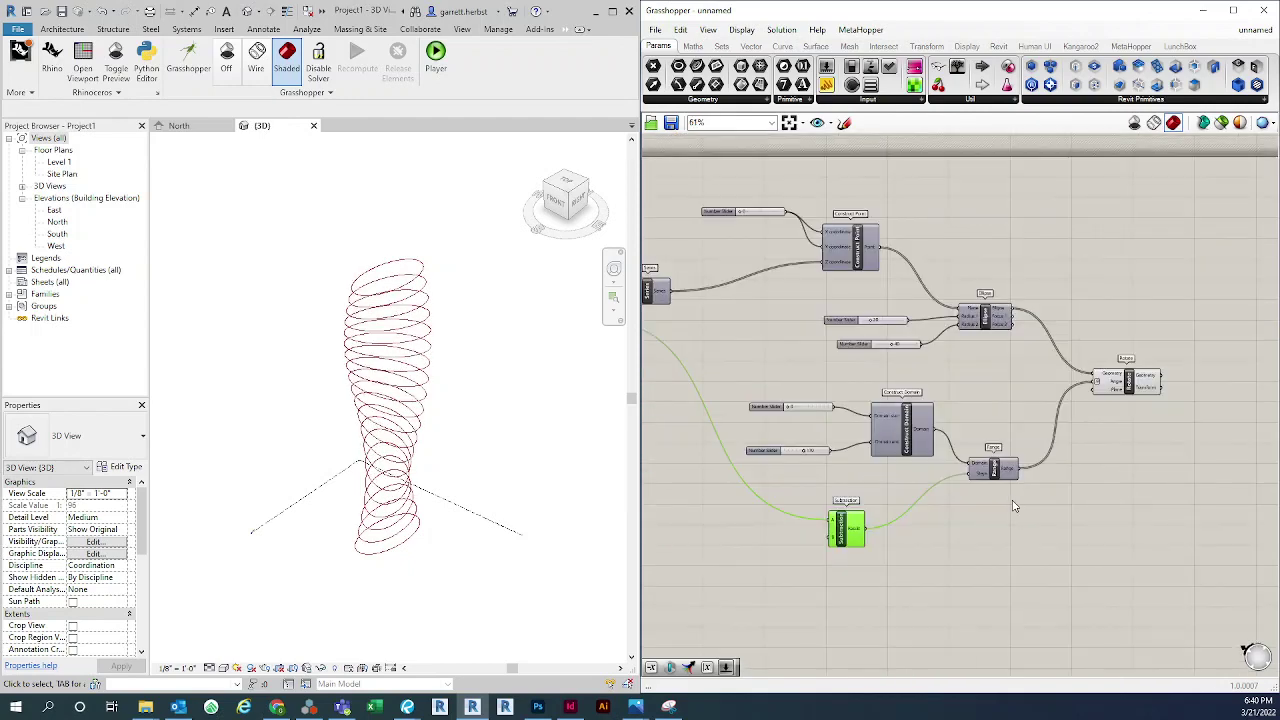
# Move the Subtraction component closer to the Range component and inspect the Range and Ellipse outputs
pyautogui.moveTo(806, 543); pyautogui.dragTo(852, 530)
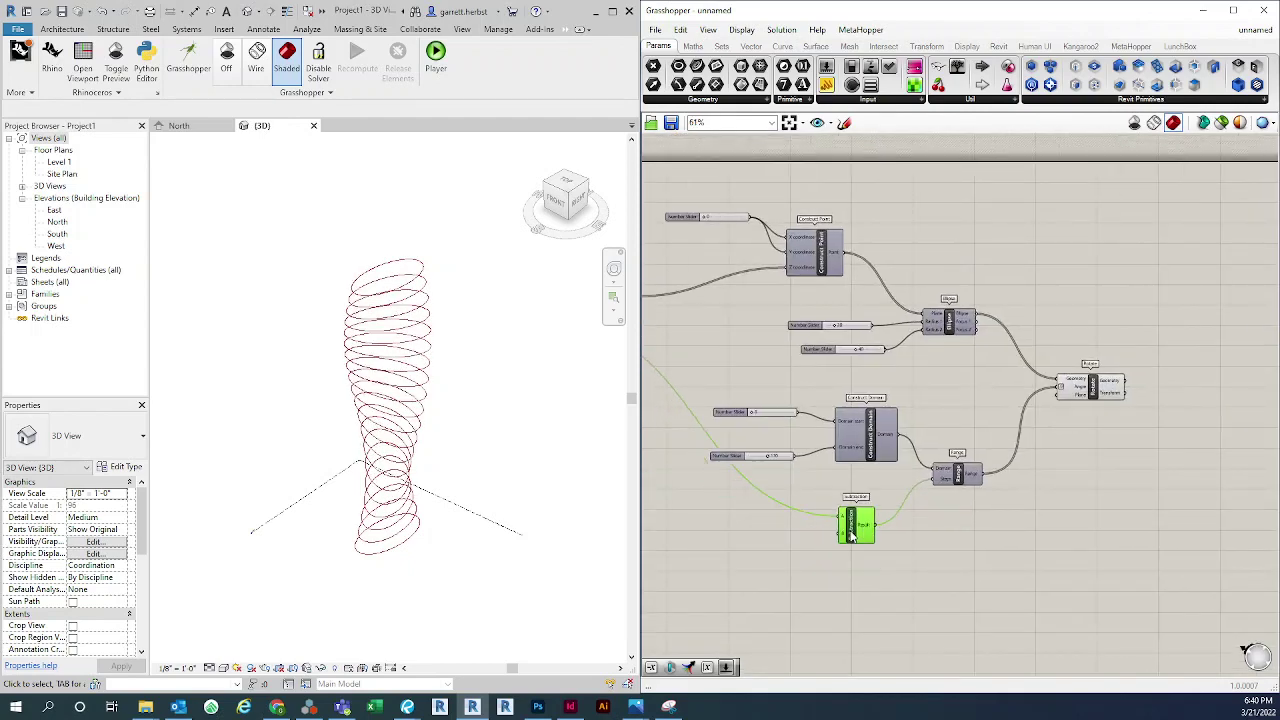
pyautogui.click(900, 550)
pyautogui.scroll(5, 960, 488)
pyautogui.moveTo(960, 487)
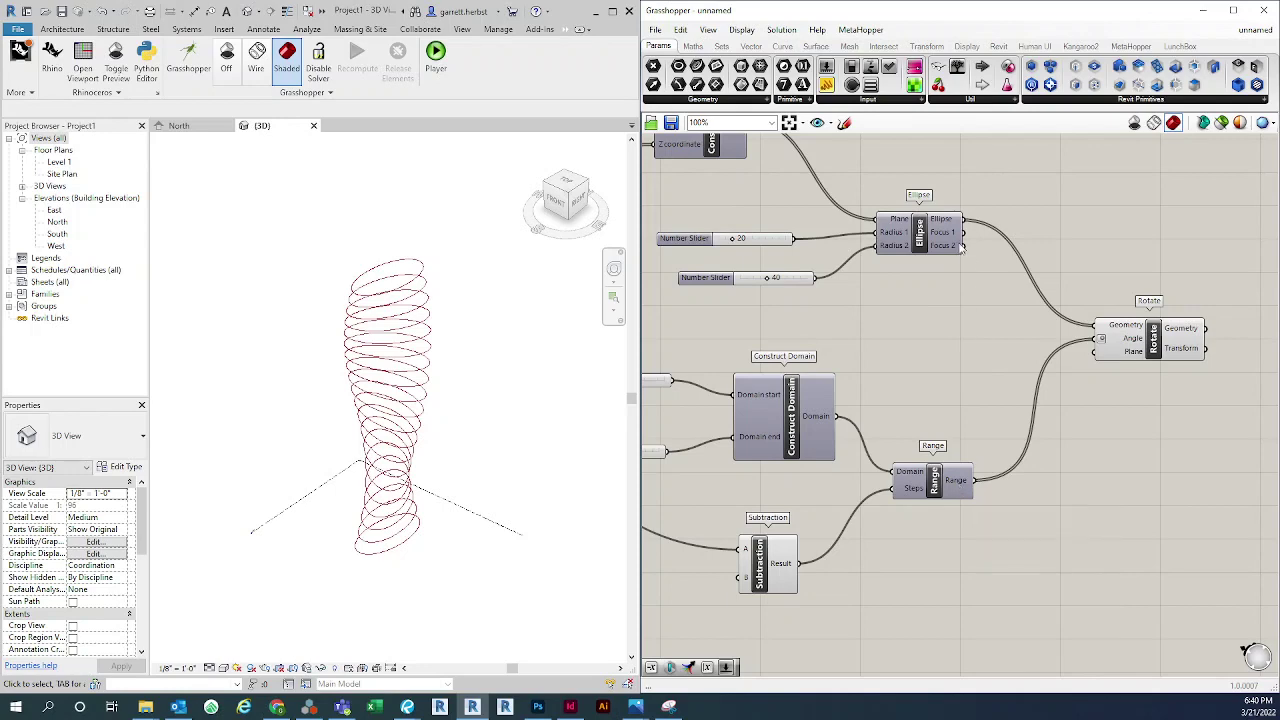
pyautogui.scroll(-2, 1006, 505)
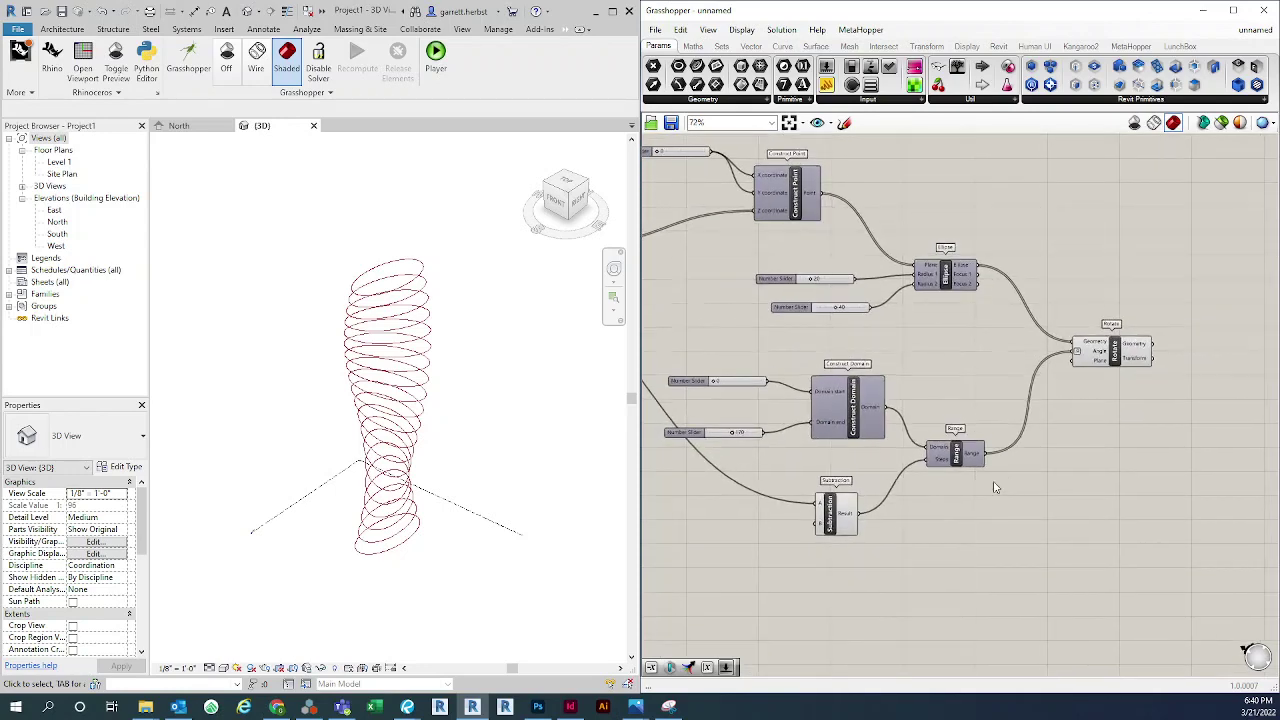
# Add a Panel near the Range component and connect the Range output to it
pyautogui.doubleClick(1049, 557)
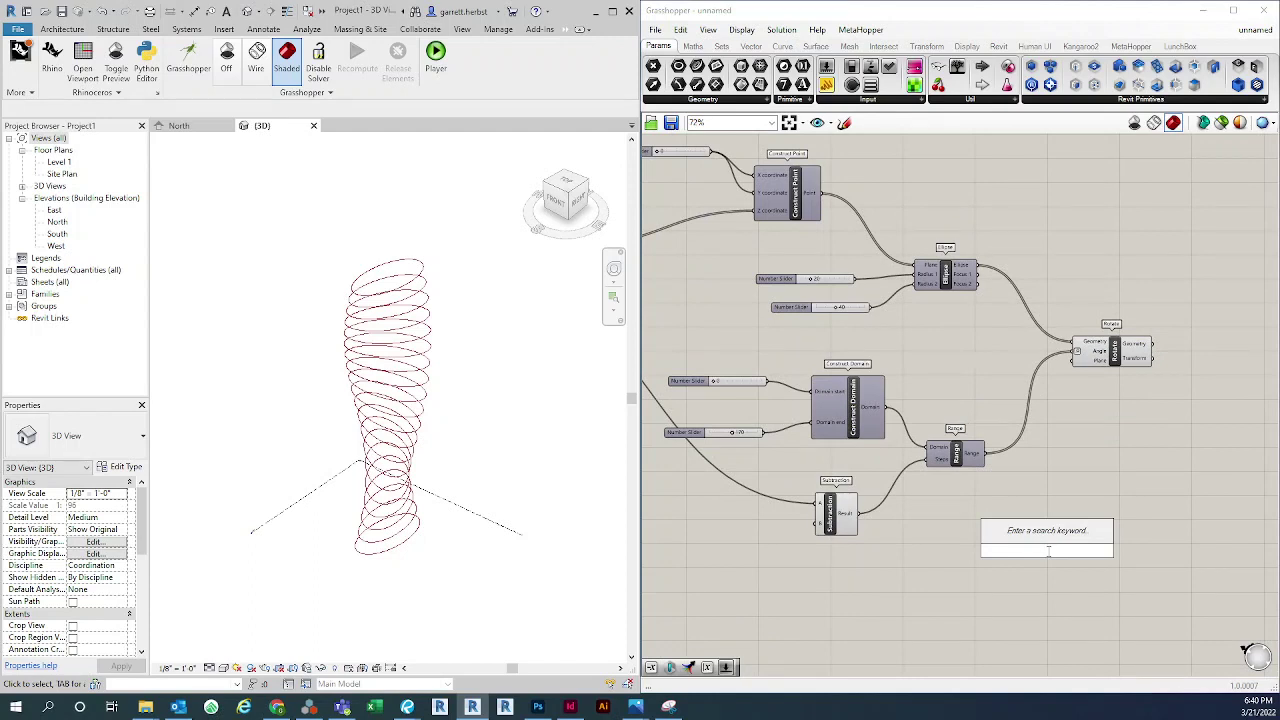
pyautogui.write('panel')
pyautogui.click(1047, 534)
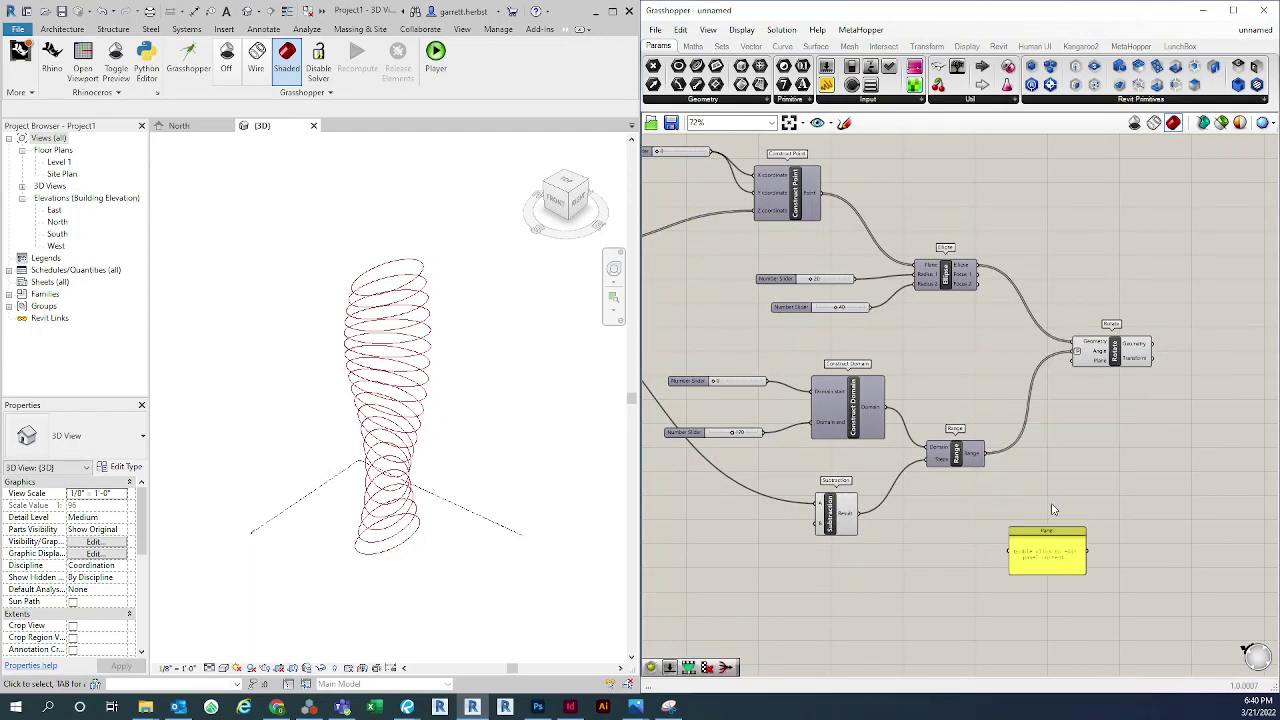
pyautogui.moveTo(1009, 550); pyautogui.dragTo(985, 455)
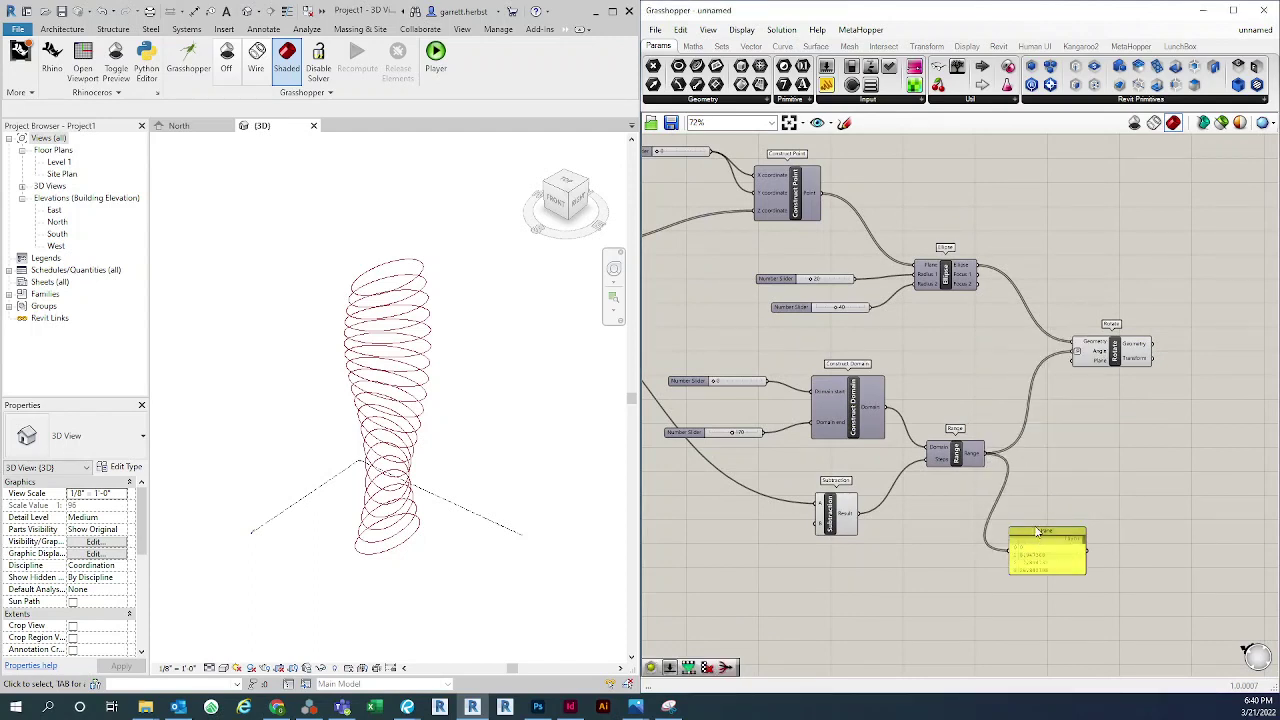
pyautogui.moveTo(1032, 534); pyautogui.dragTo(1034, 481)
# Enlarge the Panel to show its whole list and read the Range angle values
pyautogui.click(1091, 527)
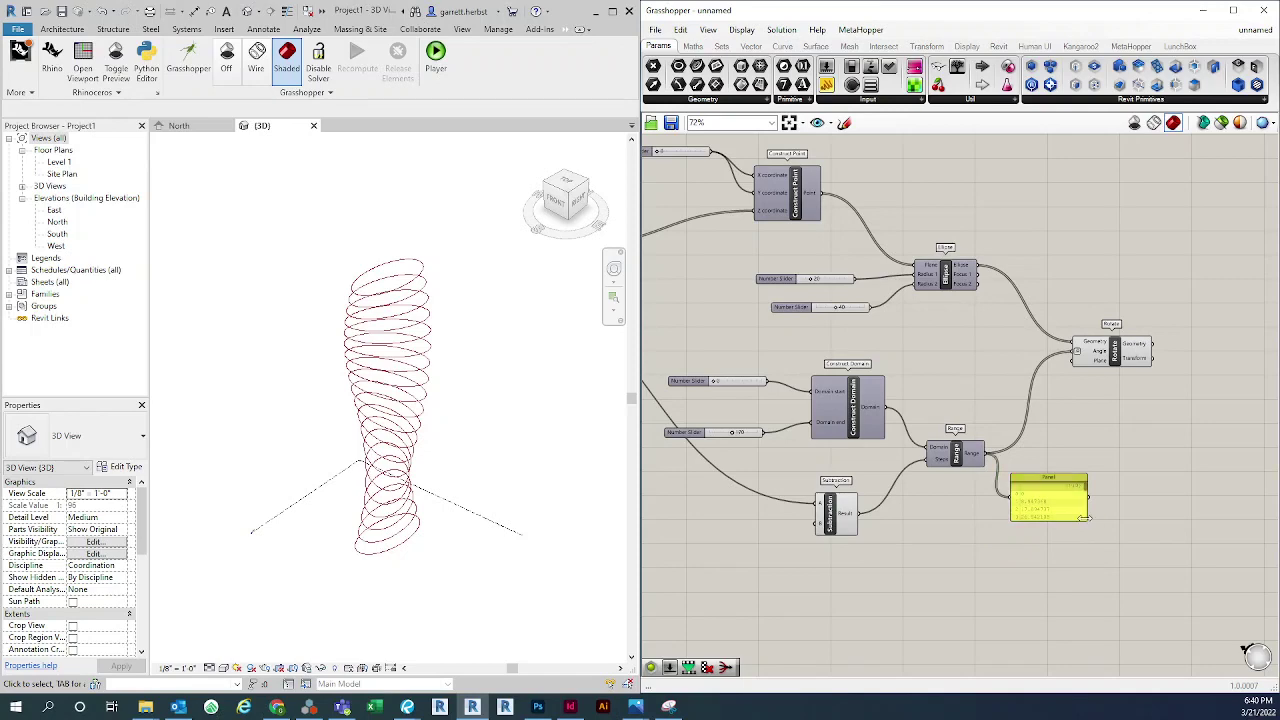
pyautogui.moveTo(1083, 519); pyautogui.dragTo(1133, 654)
pyautogui.scroll(5, 1080, 620)
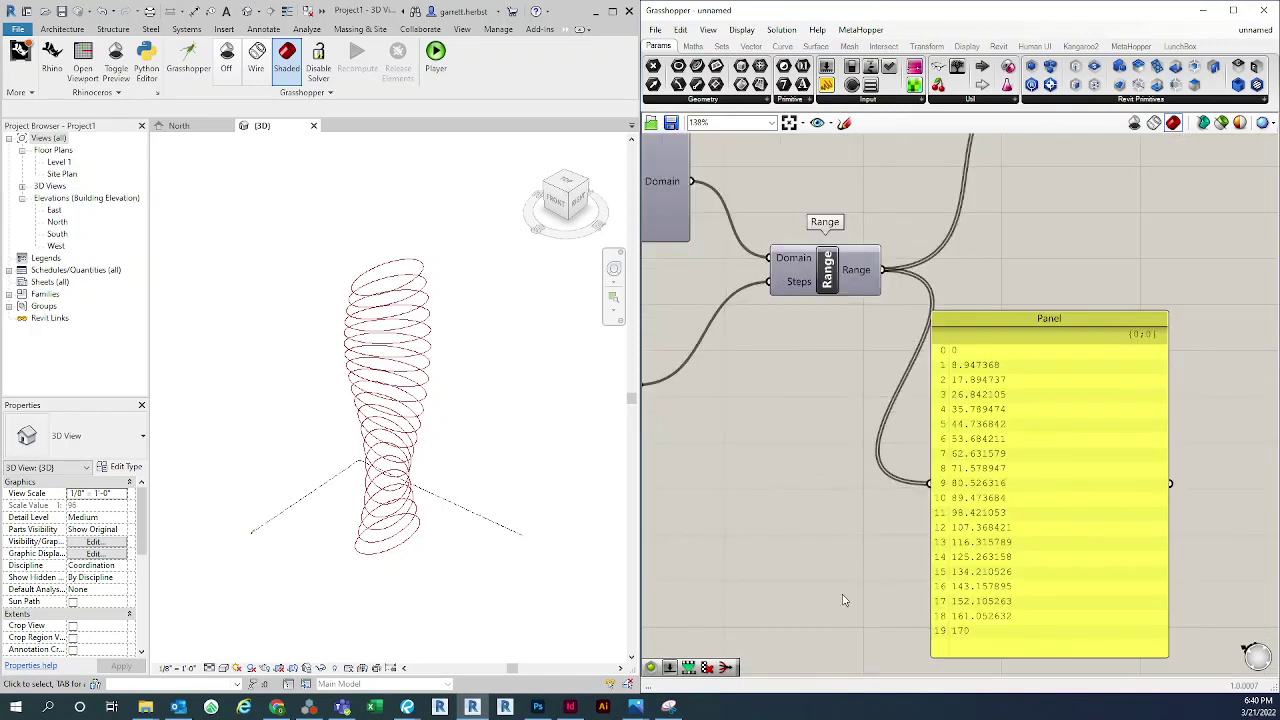
pyautogui.scroll(-2, 970, 584)
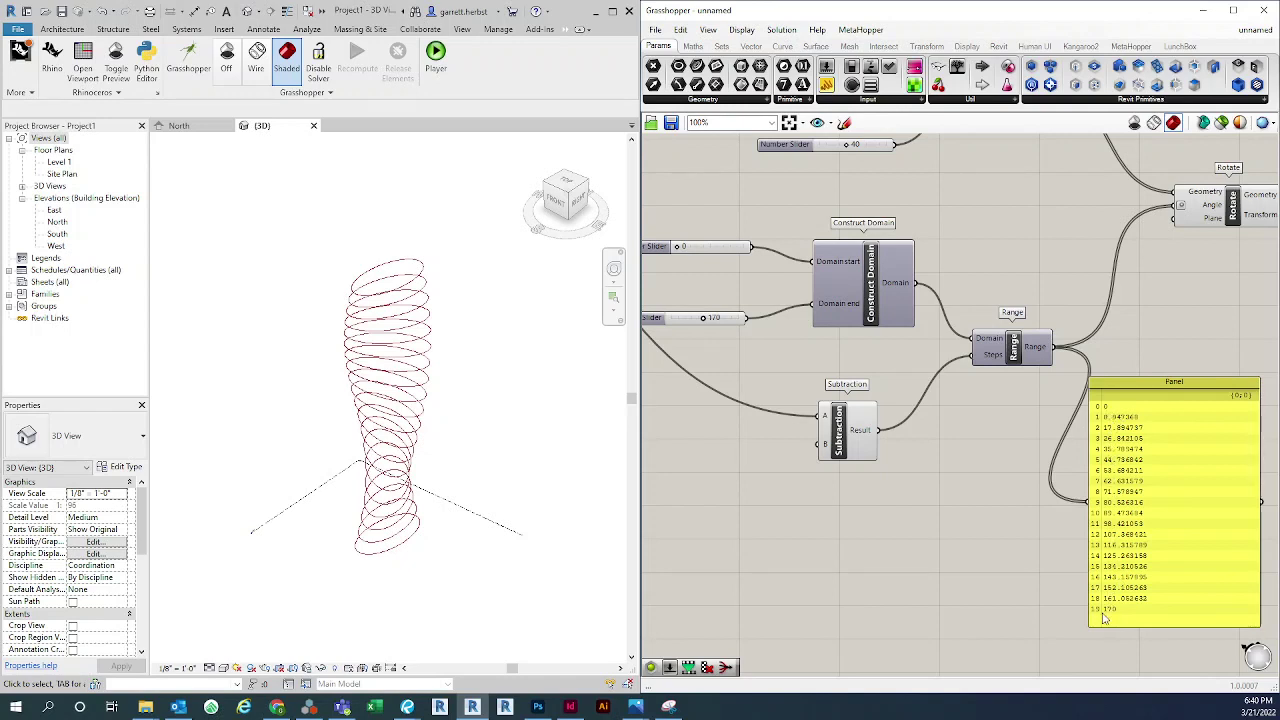
pyautogui.scroll(-2, 1037, 526)
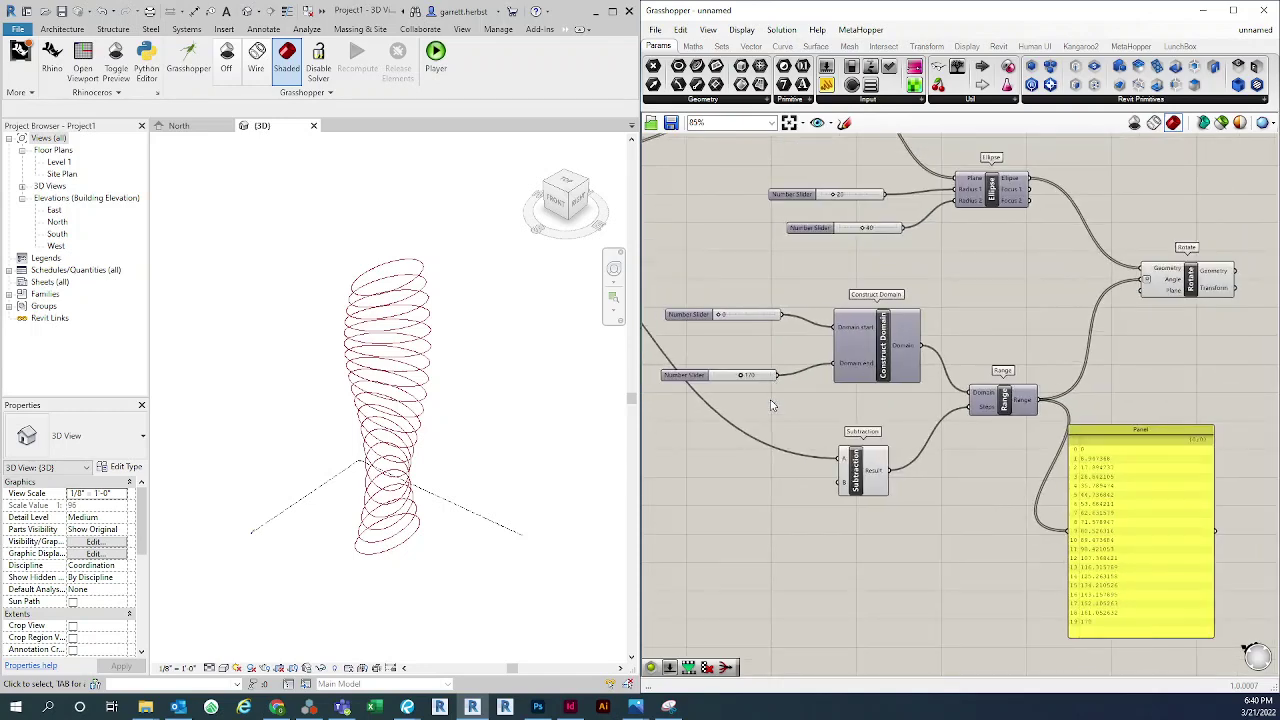
# Delete the Panel attached to the Range output
pyautogui.moveTo(1080, 267); pyautogui.dragTo(1062, 279, button='right')
pyautogui.click(1097, 511)
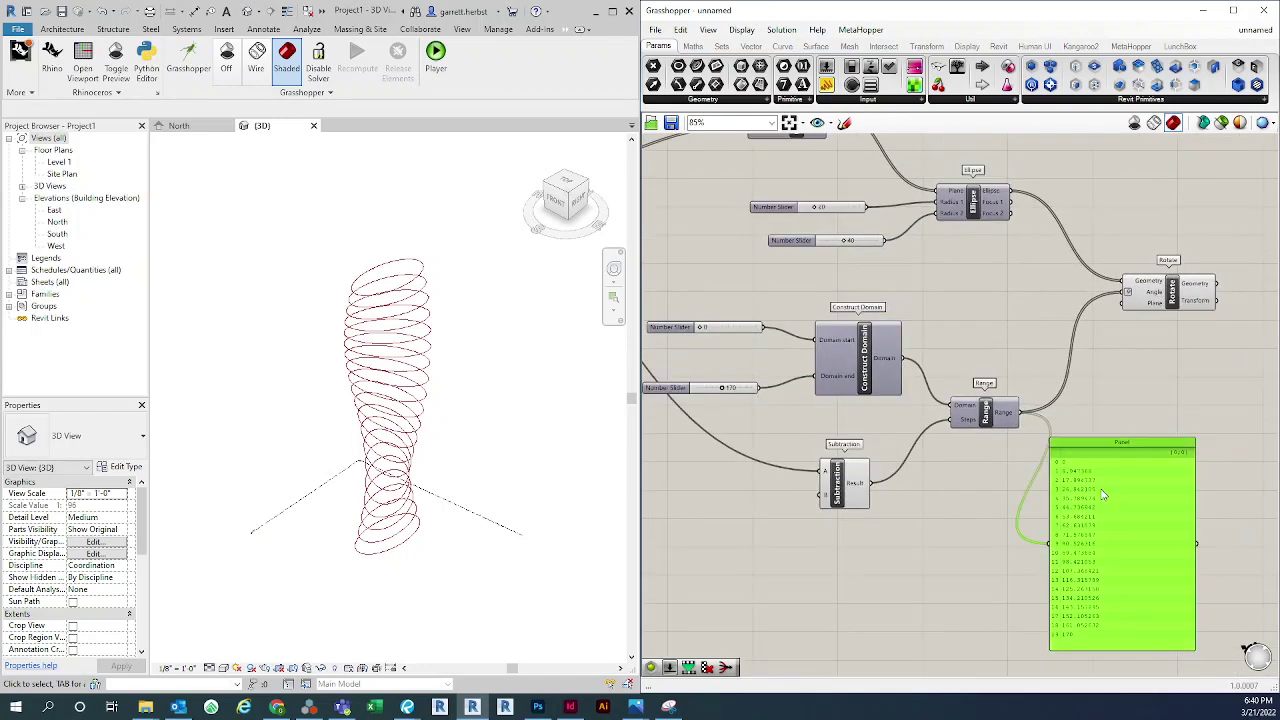
pyautogui.press('Delete')
# Examine the twisted ellipse stack in the Revit 3D view and the components feeding Rotate in the Grasshopper definition
pyautogui.moveTo(852, 531); pyautogui.dragTo(897, 523, button='right')
pyautogui.scroll(3, 748, 346)
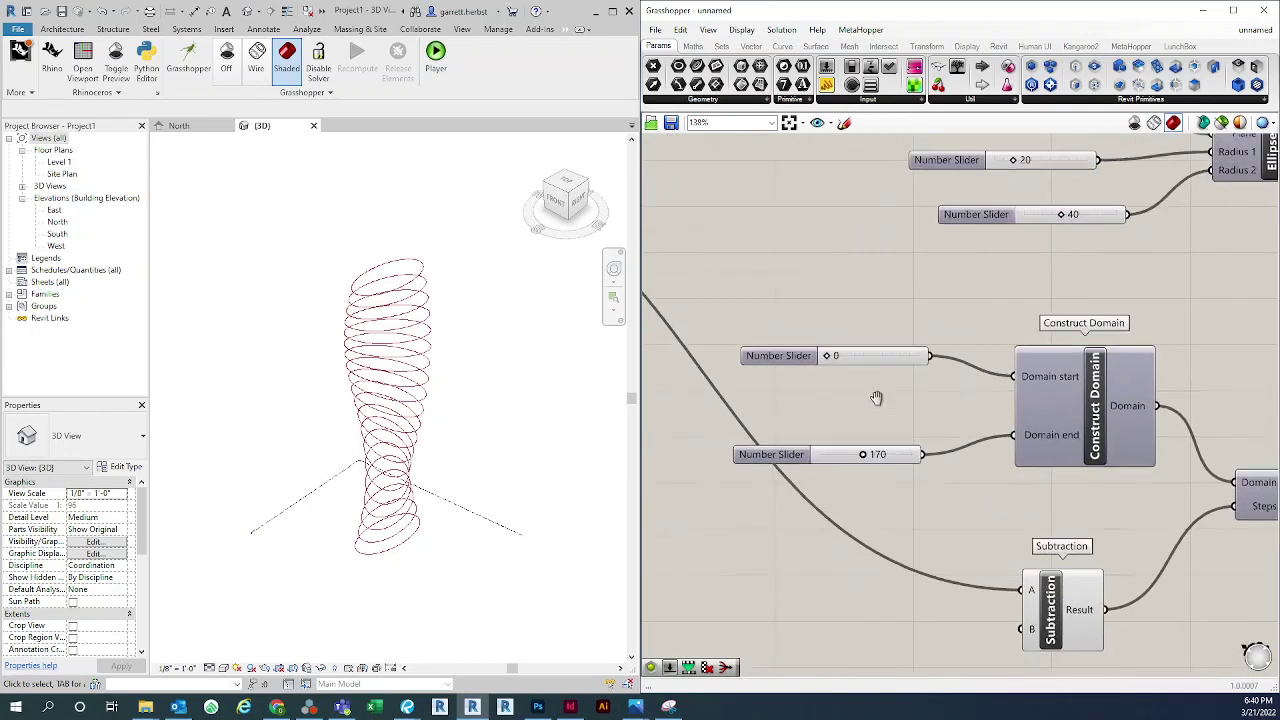
pyautogui.moveTo(914, 470)
pyautogui.mouseDown()
pyautogui.moveTo(866, 480)
pyautogui.moveTo(983, 481)
pyautogui.moveTo(895, 489)
pyautogui.moveTo(912, 490)
pyautogui.mouseUp()
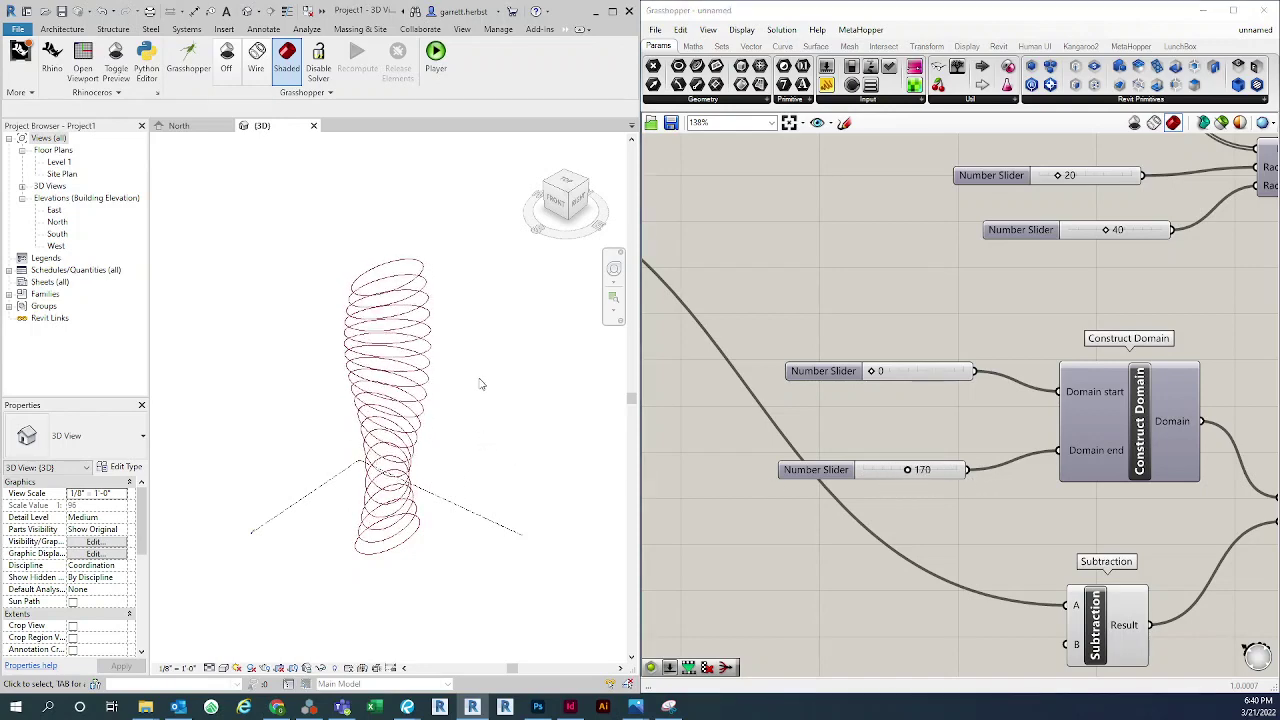
pyautogui.keyDown('shift'); pyautogui.moveTo(497, 380); pyautogui.dragTo(570, 470, button='middle'); pyautogui.keyUp('shift')
pyautogui.scroll(-5, 869, 566)
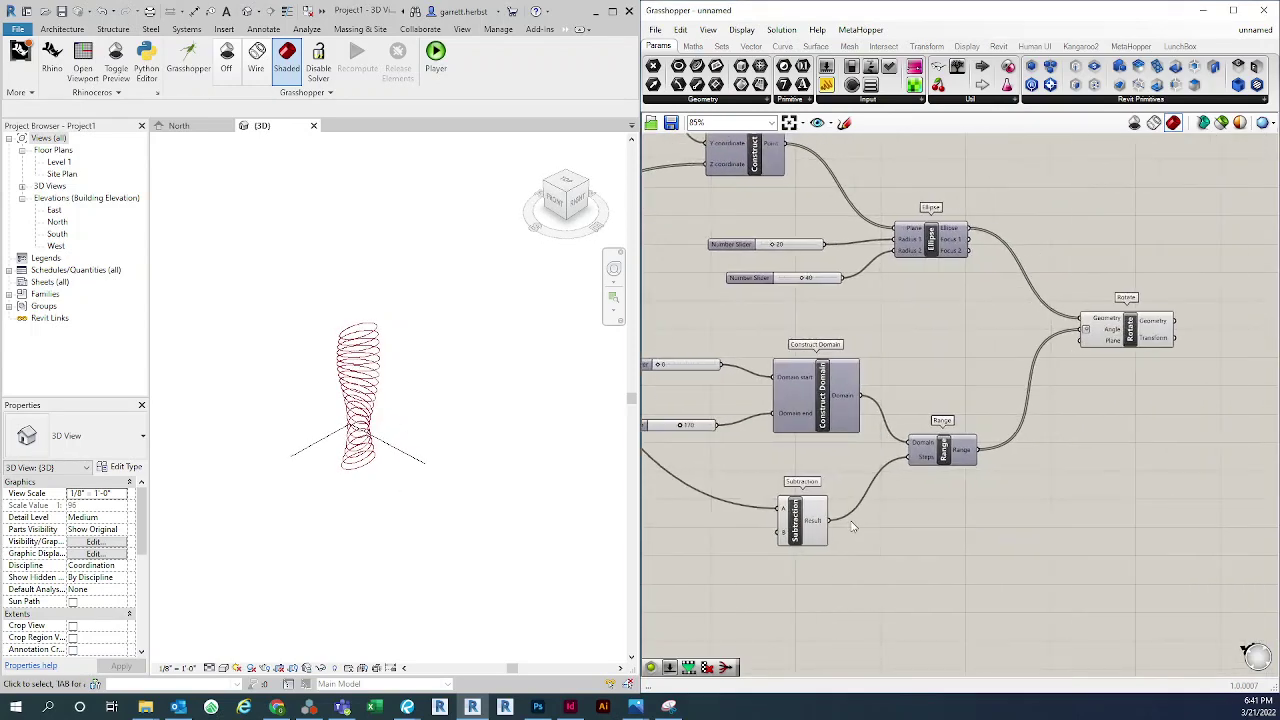
pyautogui.scroll(3, 945, 500)
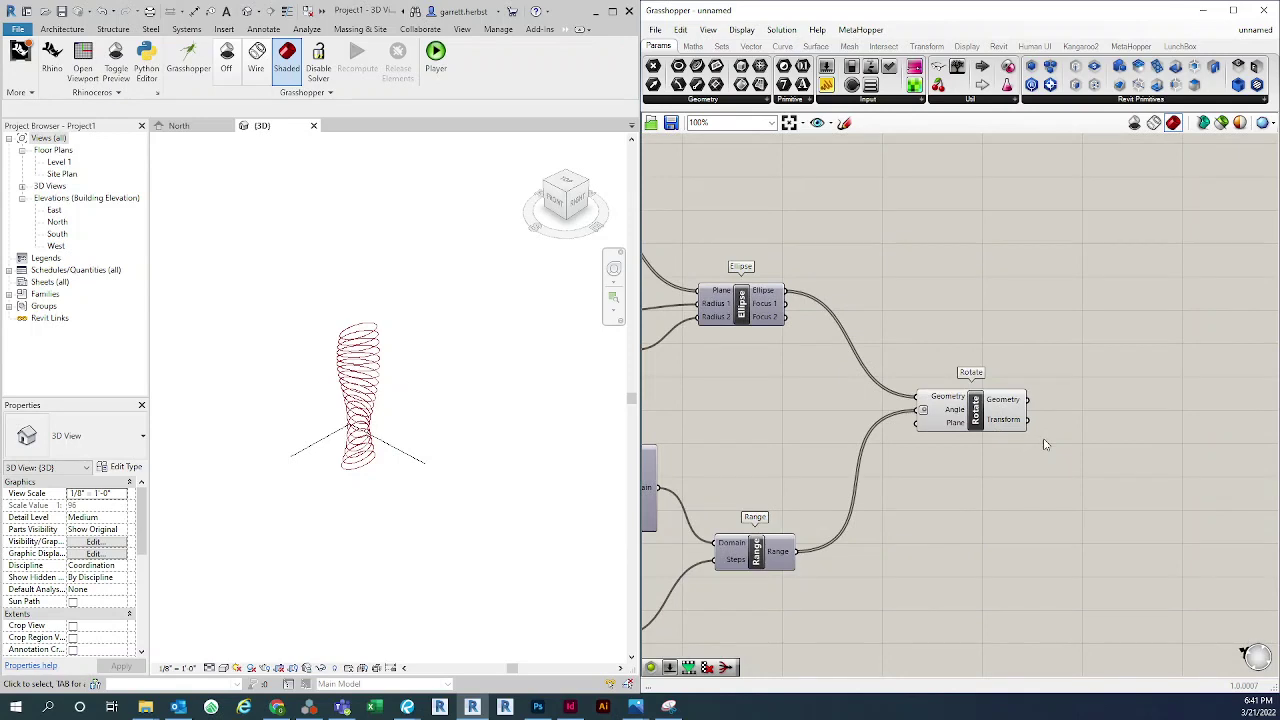
pyautogui.scroll(-2, 1012, 428)
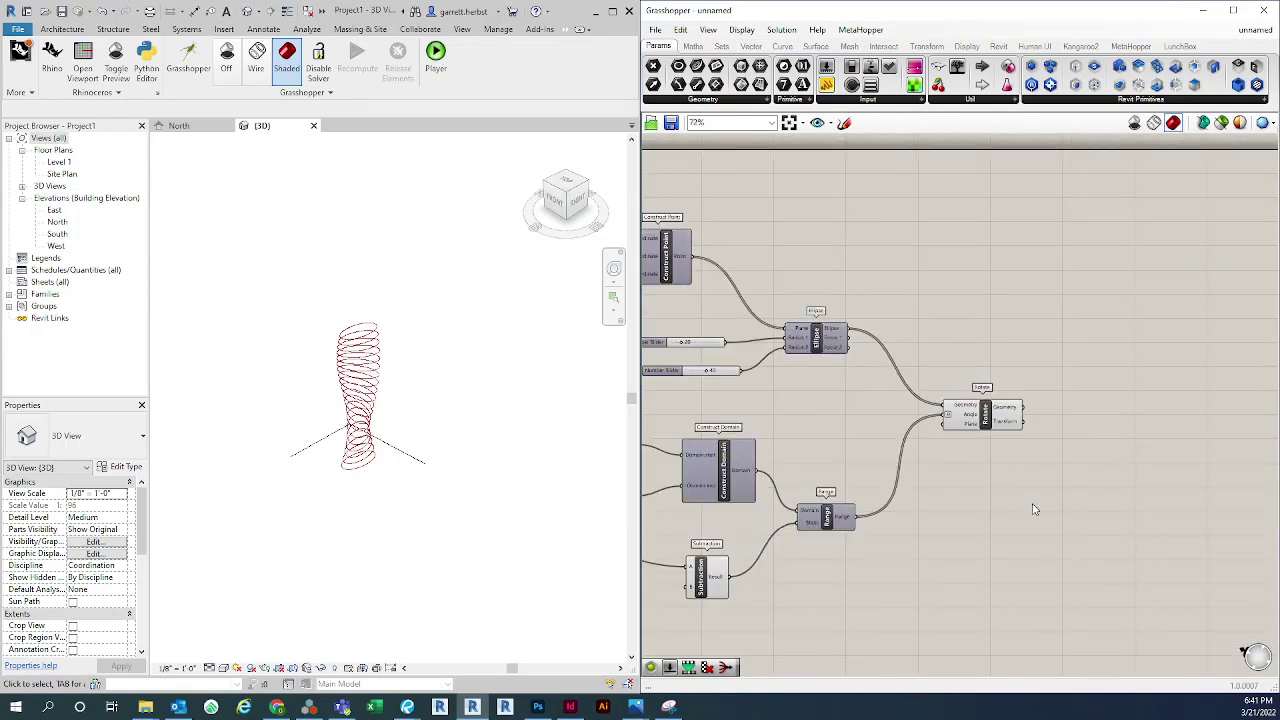
pyautogui.moveTo(1030, 510); pyautogui.dragTo(927, 474, button='right')
pyautogui.scroll(1, 983, 437)
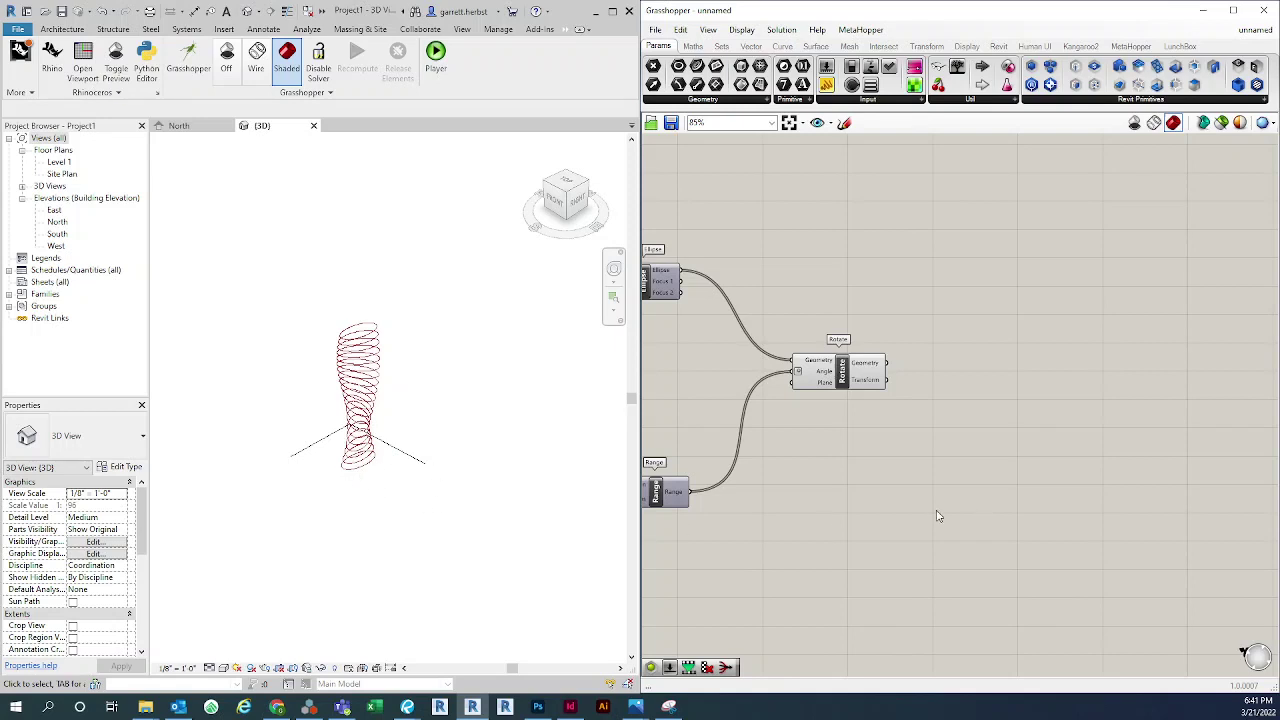
pyautogui.moveTo(938, 514); pyautogui.dragTo(981, 453, button='right')
pyautogui.scroll(-1, 1006, 468)
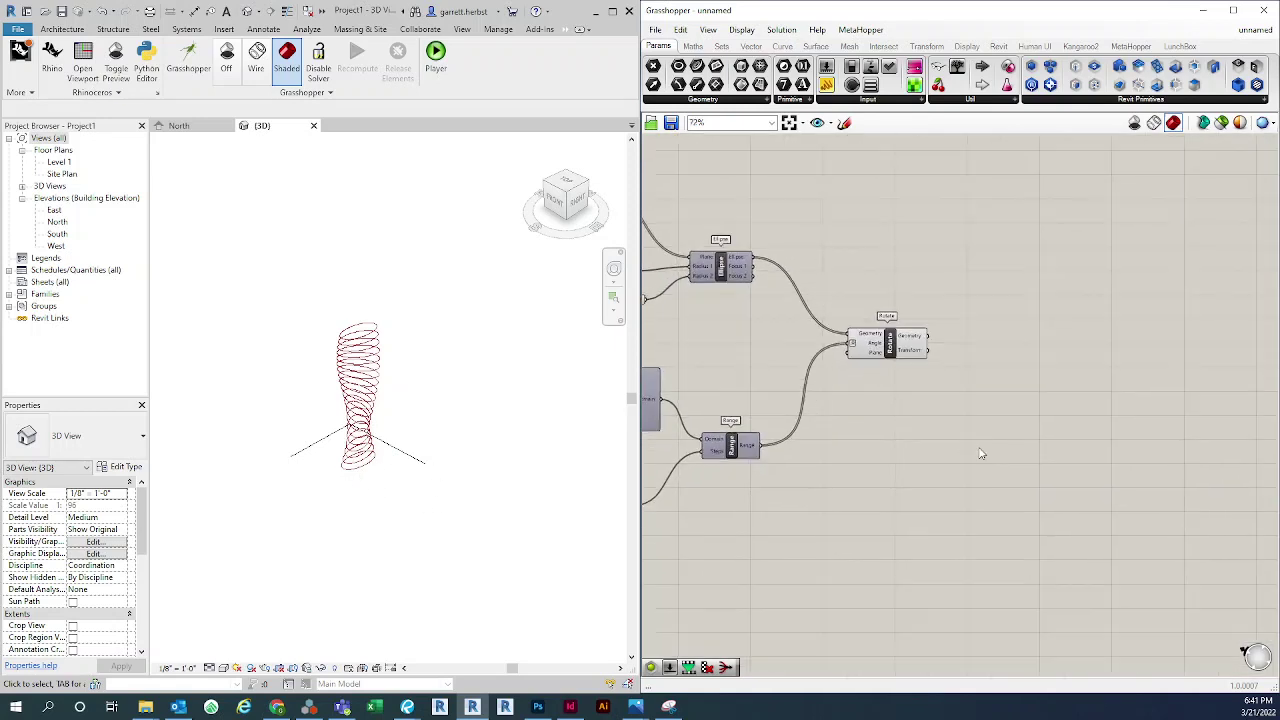
pyautogui.doubleClick(981, 431)
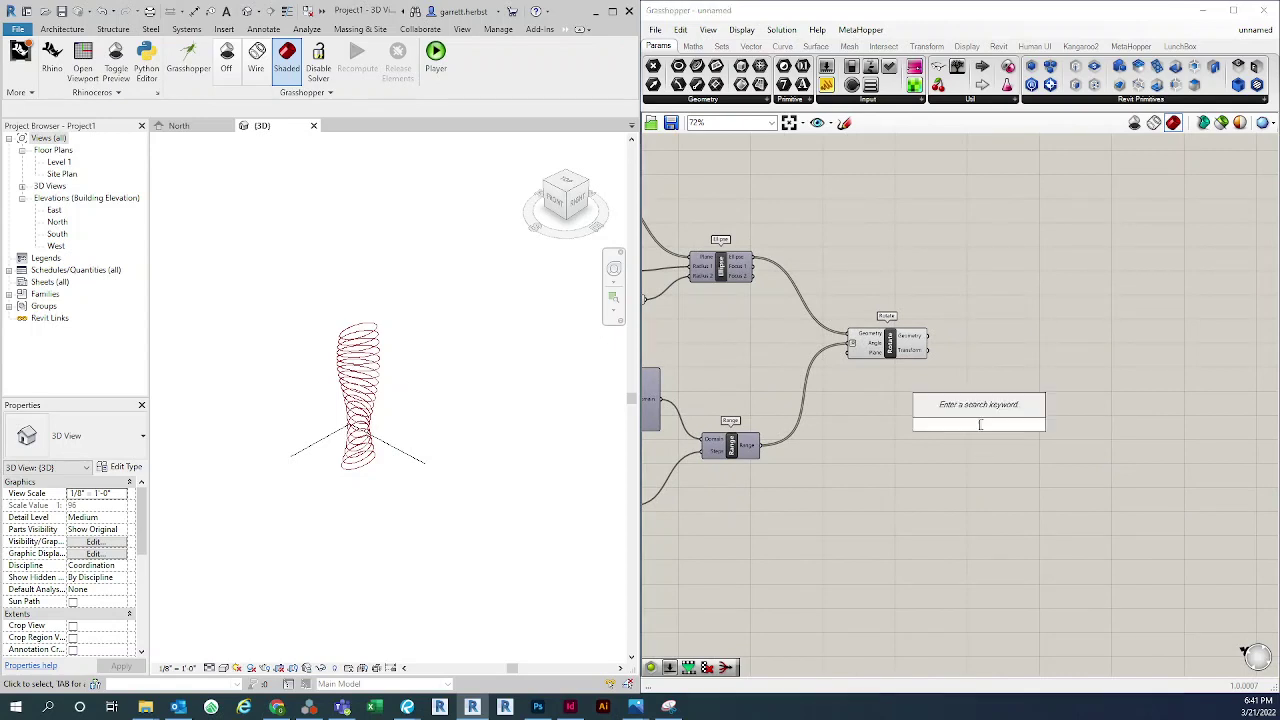
pyautogui.click(979, 358)
pyautogui.moveTo(970, 398); pyautogui.dragTo(973, 376, button='right')
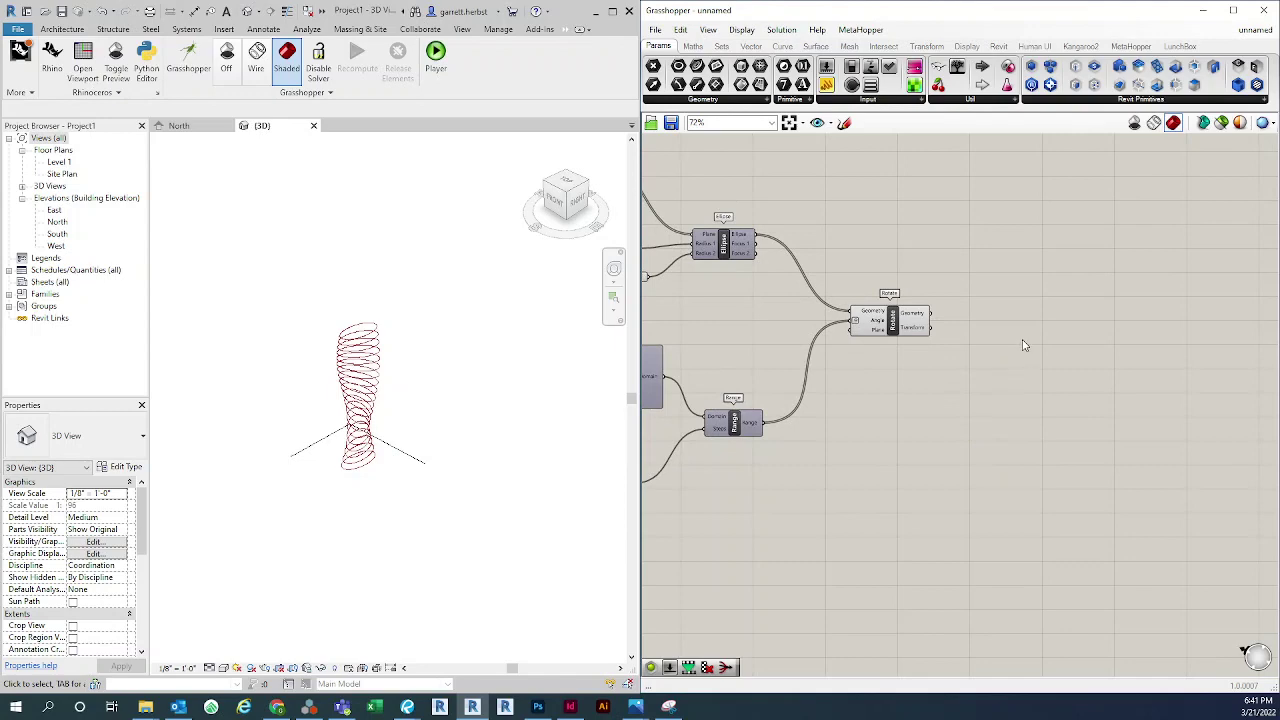
pyautogui.scroll(-1, 1024, 345)
pyautogui.moveTo(984, 427); pyautogui.dragTo(1017, 384, button='right')
pyautogui.scroll(-1, 1022, 392)
pyautogui.moveTo(952, 465); pyautogui.dragTo(992, 457, button='right')
pyautogui.scroll(-3, 1018, 373)
pyautogui.scroll(2, 694, 385)
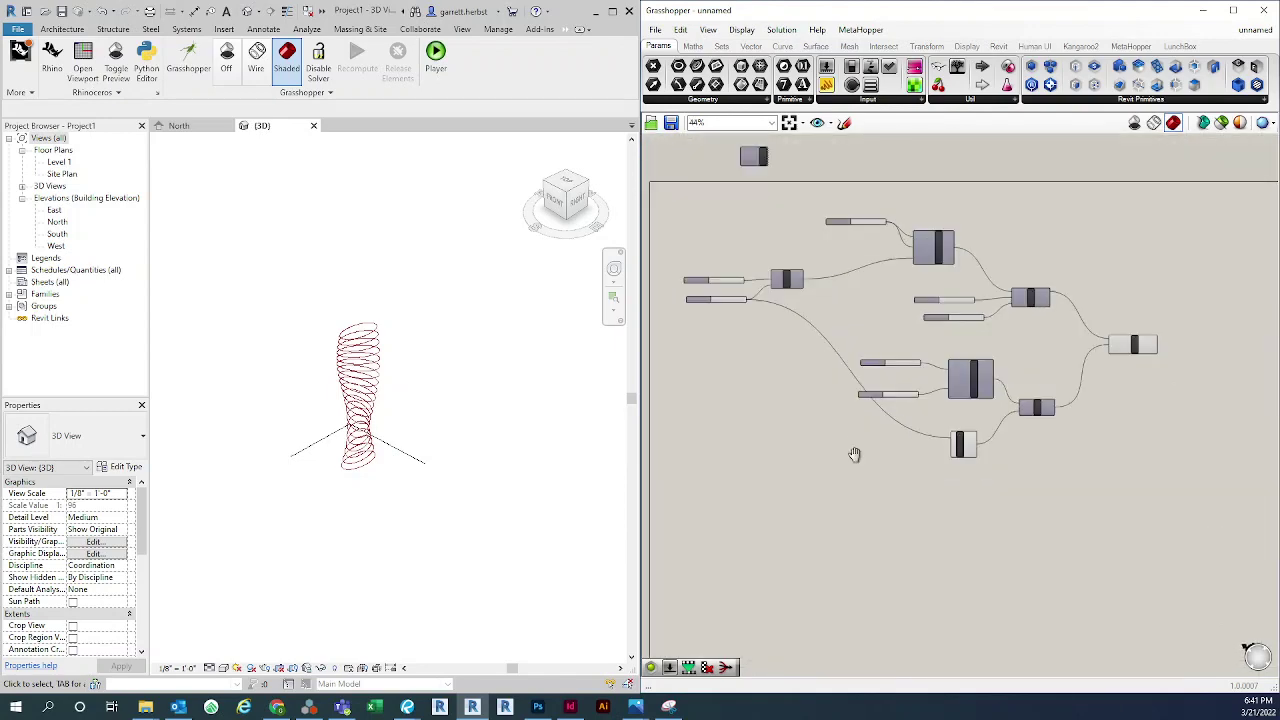
pyautogui.scroll(2, 737, 397)
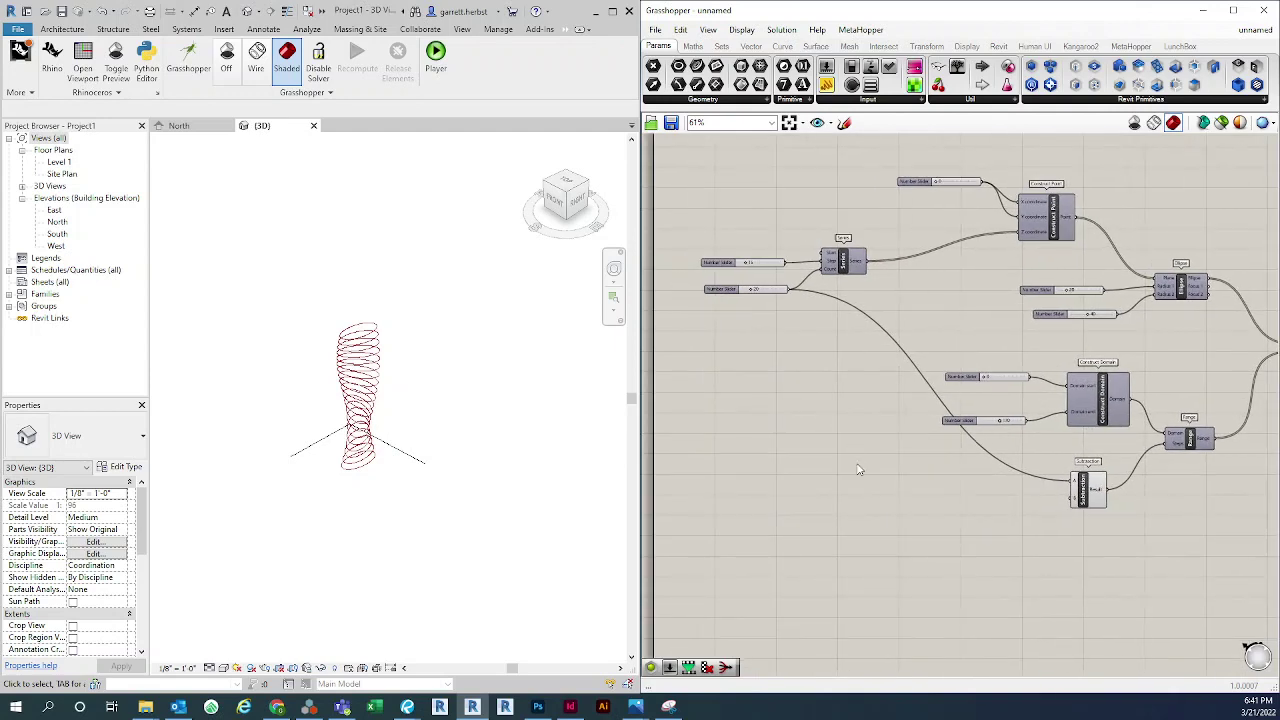
pyautogui.moveTo(1081, 533); pyautogui.dragTo(1081, 466, button='right')
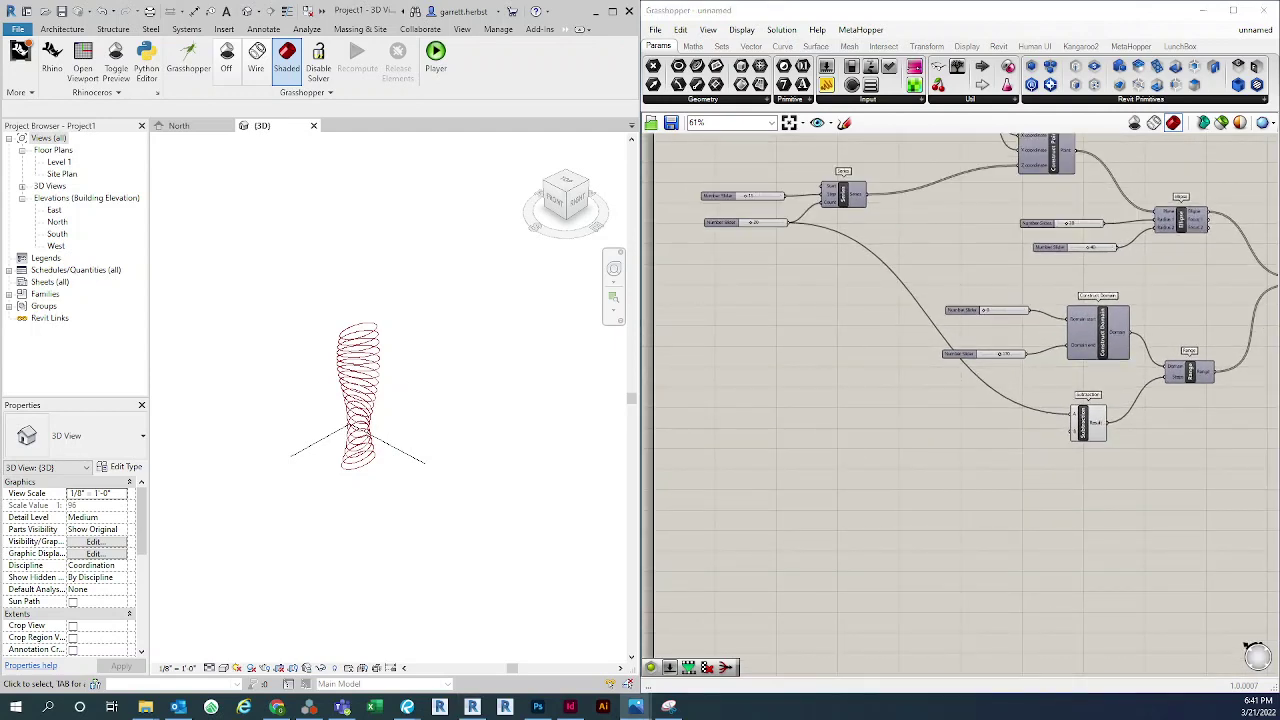
pyautogui.rightClick(831, 434)
pyautogui.scroll(-2, 832, 434)
pyautogui.click(1101, 518)
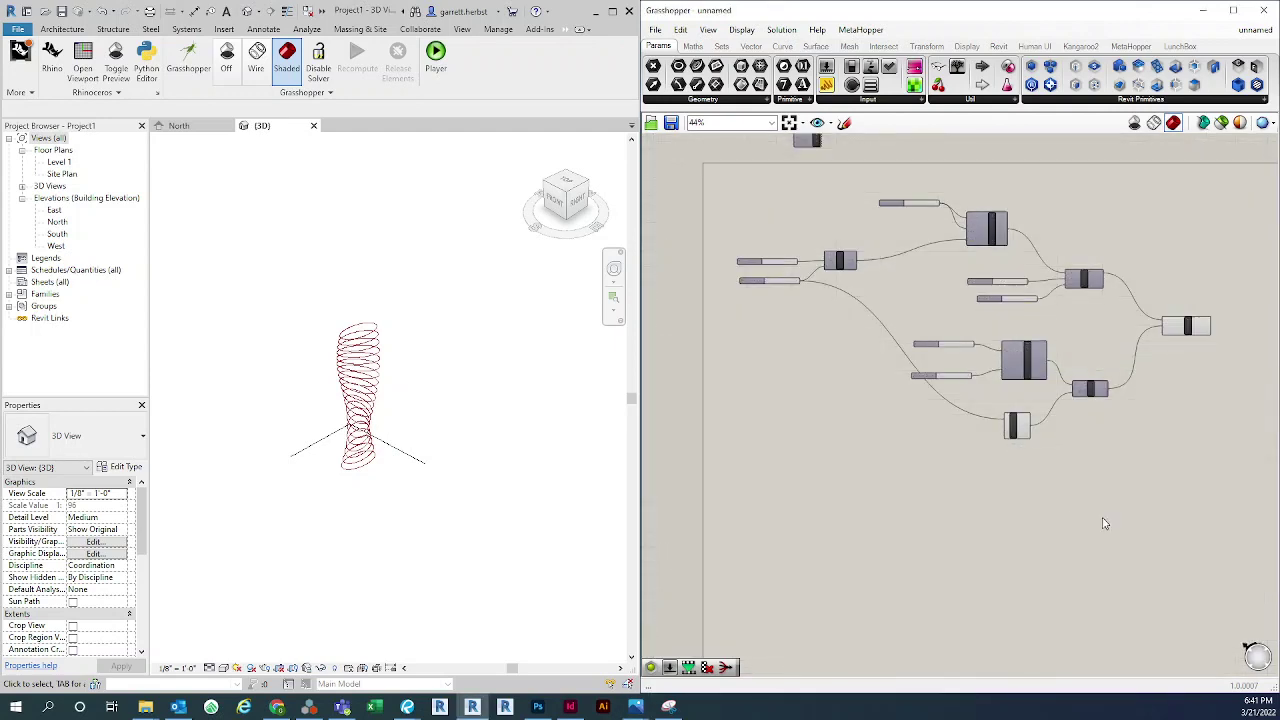
# Add an Add Level component and place it in the empty area below the Subtraction and Range components
pyautogui.scroll(1, 1090, 515)
pyautogui.doubleClick(1060, 504)
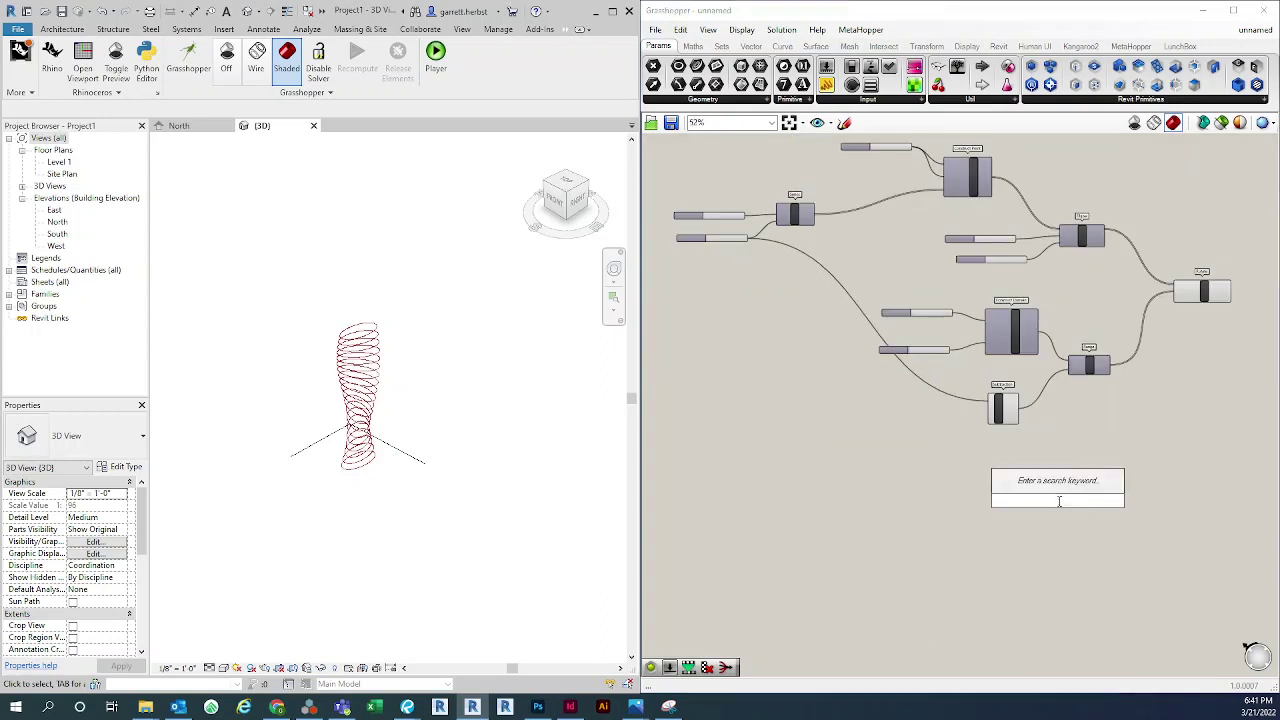
pyautogui.write('add level')
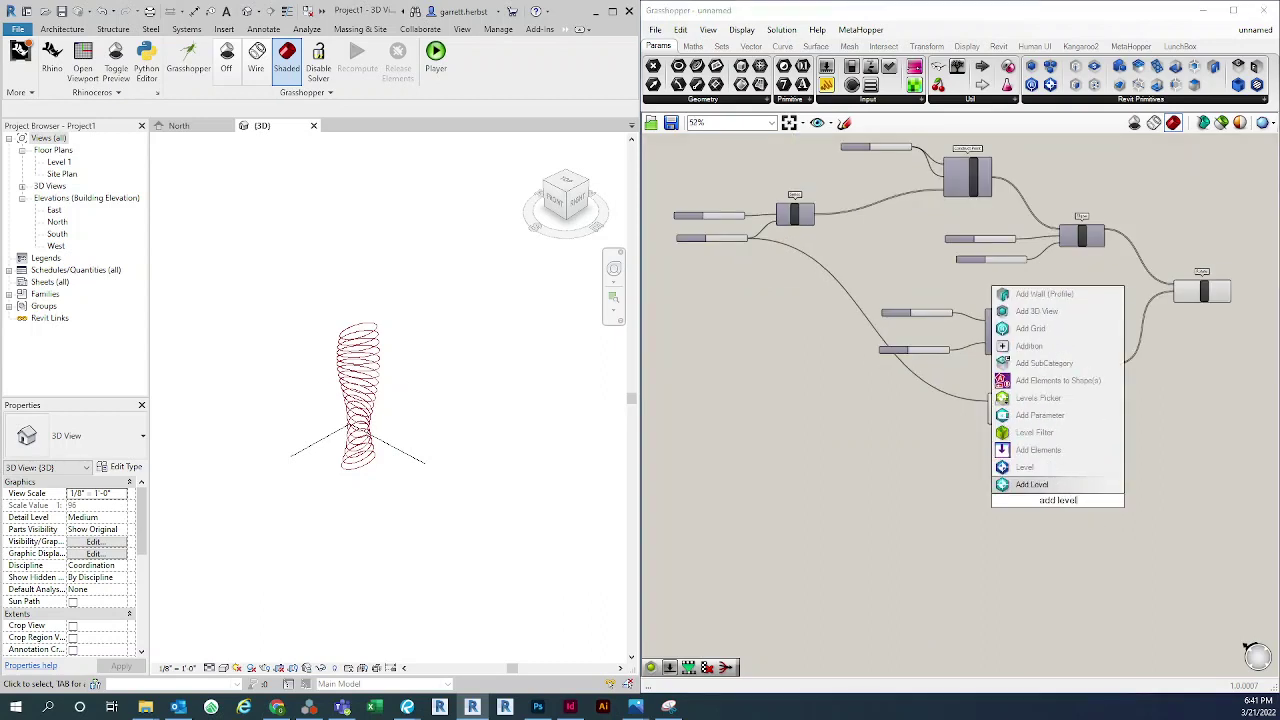
pyautogui.click(1032, 484)
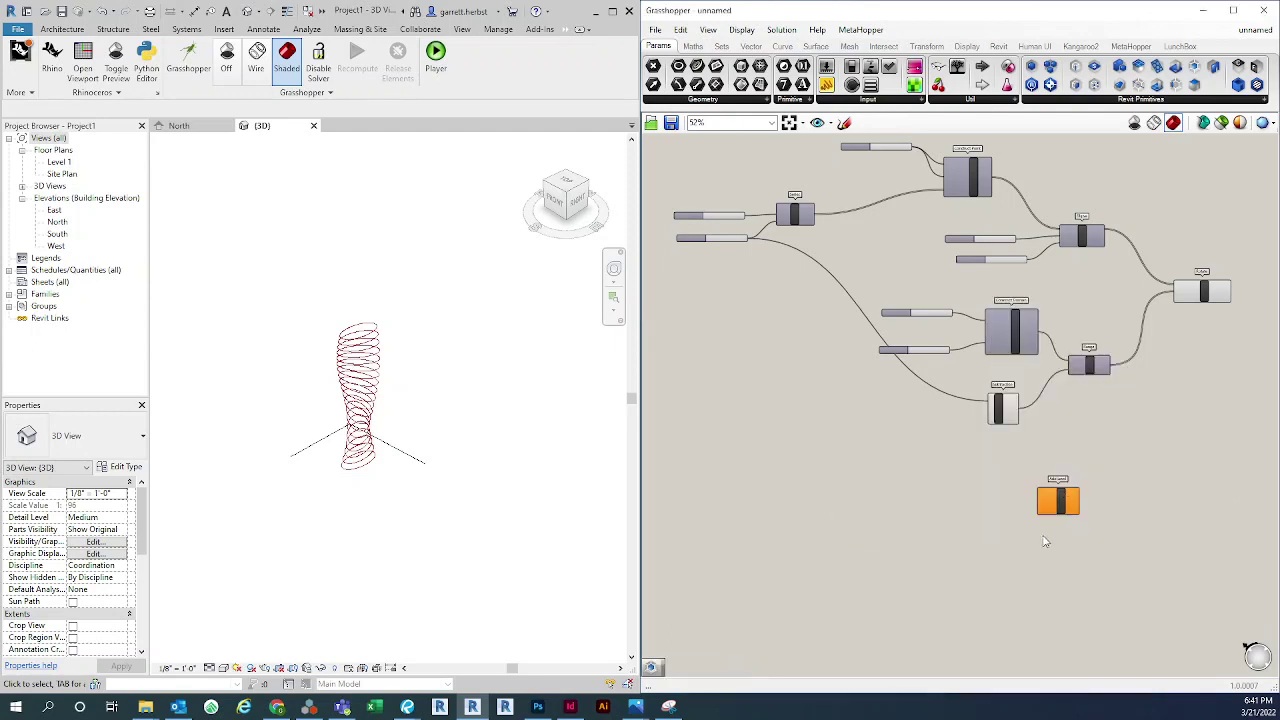
pyautogui.moveTo(1030, 537); pyautogui.dragTo(995, 473, button='right')
pyautogui.scroll(3, 995, 473)
pyautogui.click(1020, 425)
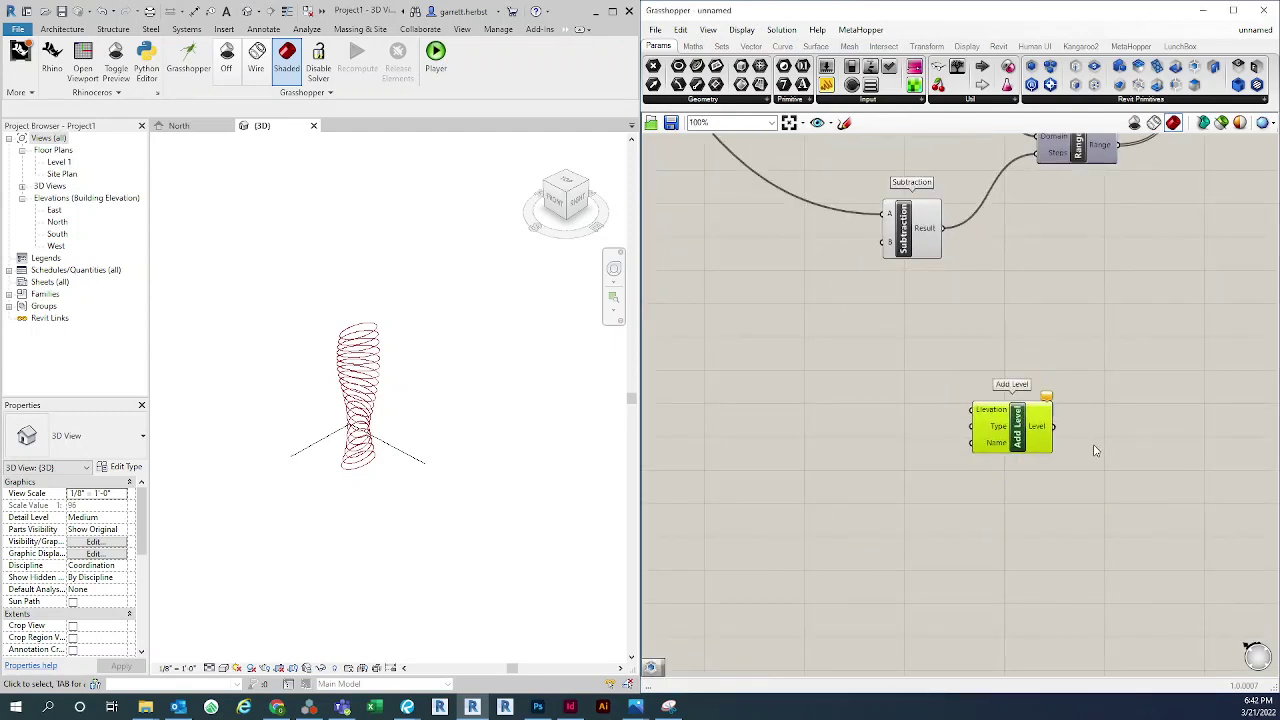
pyautogui.moveTo(1020, 425); pyautogui.dragTo(1104, 468)
pyautogui.click(1110, 396)
# Examine the Elevation, Type and Name inputs of the Add Level component
pyautogui.scroll(3, 1110, 440)
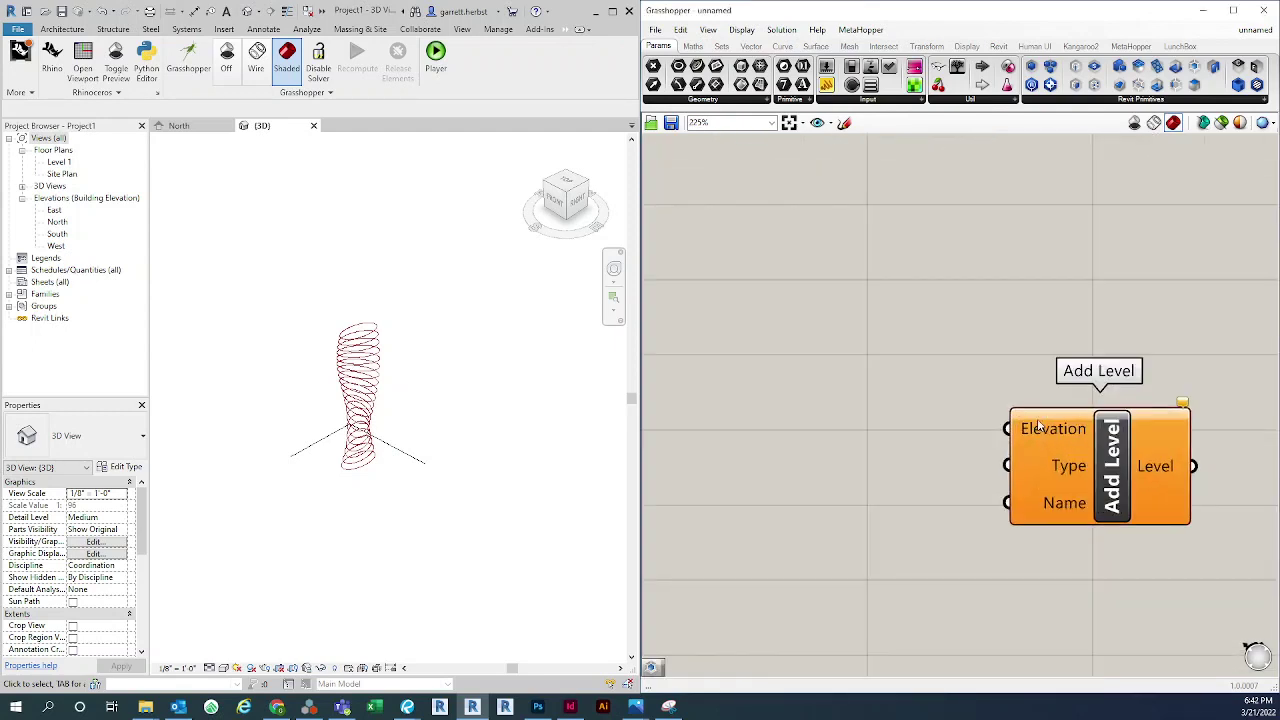
pyautogui.scroll(-3, 1112, 505)
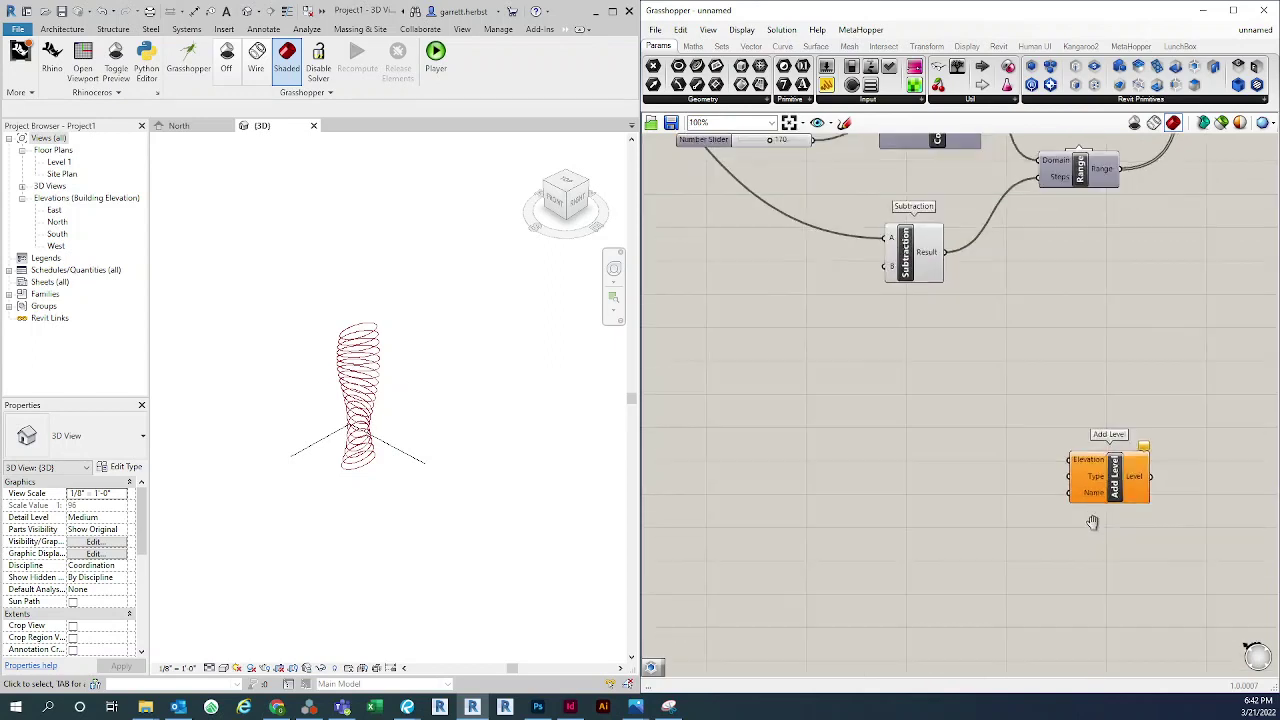
pyautogui.scroll(2, 1113, 512)
pyautogui.scroll(-2, 1066, 522)
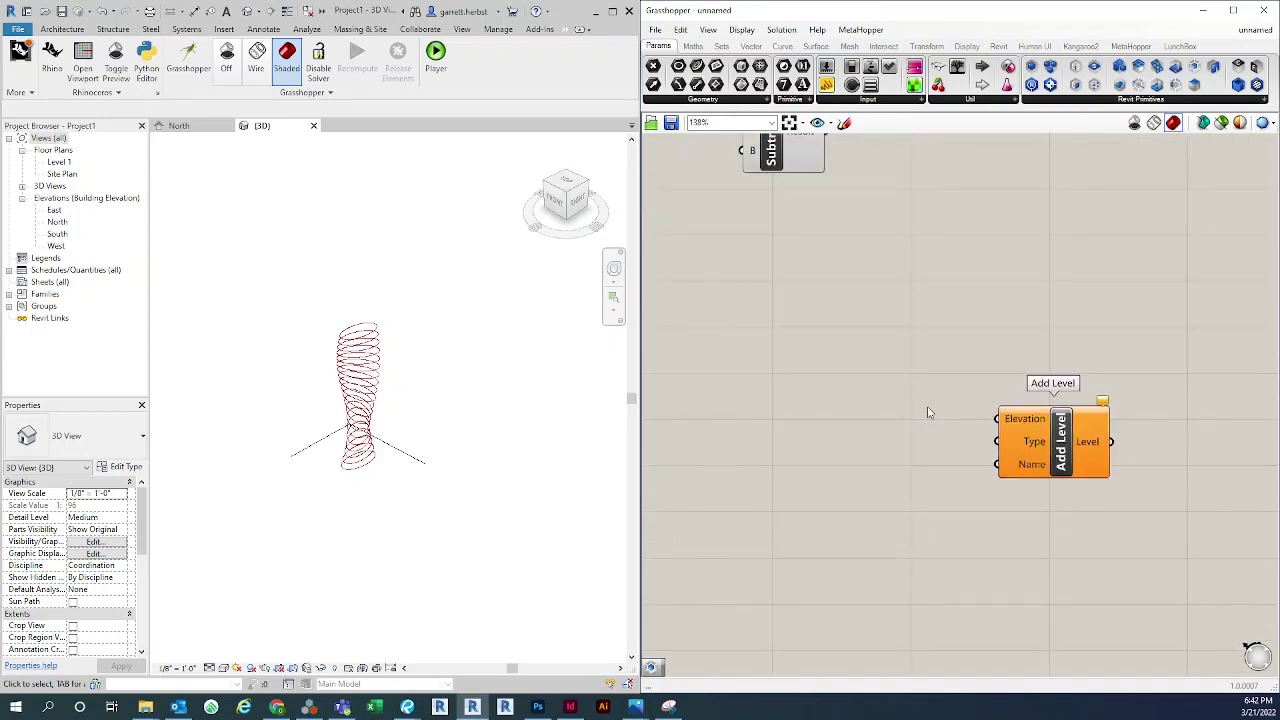
pyautogui.moveTo(957, 433); pyautogui.dragTo(985, 477, button='right')
pyautogui.scroll(-2, 1055, 515)
pyautogui.click(1063, 498)
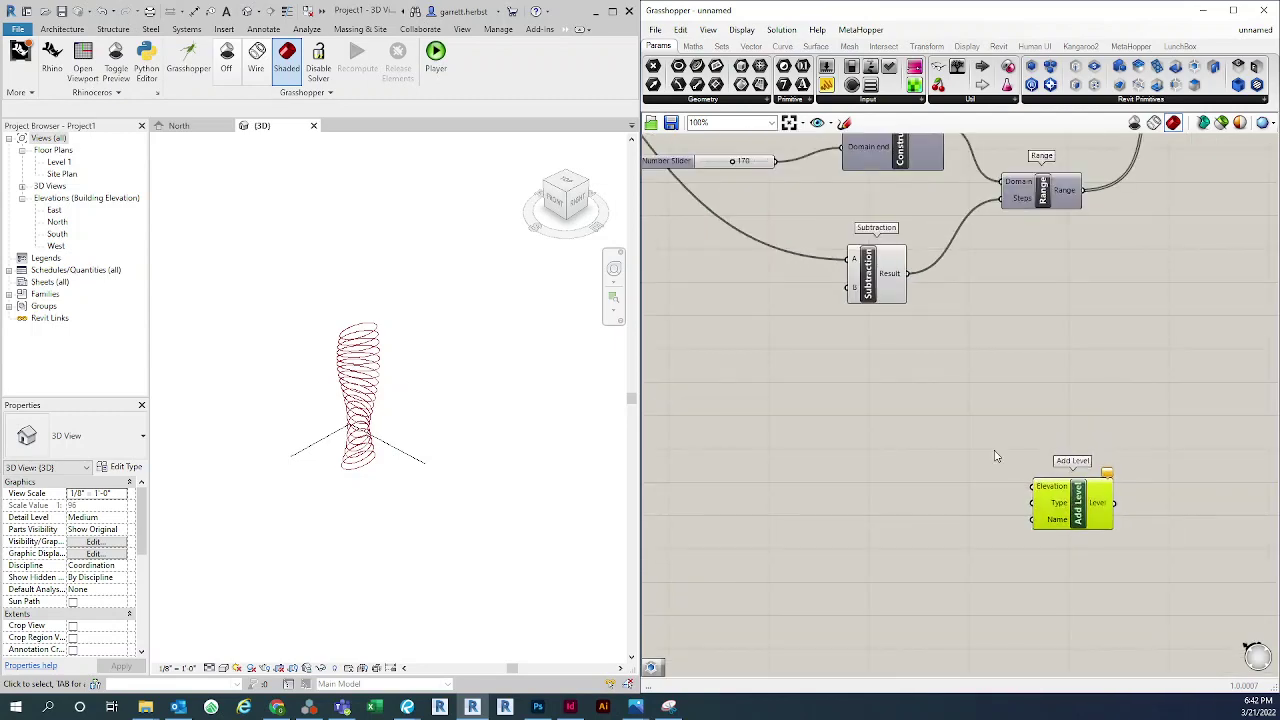
pyautogui.moveTo(948, 438); pyautogui.dragTo(971, 451, button='right')
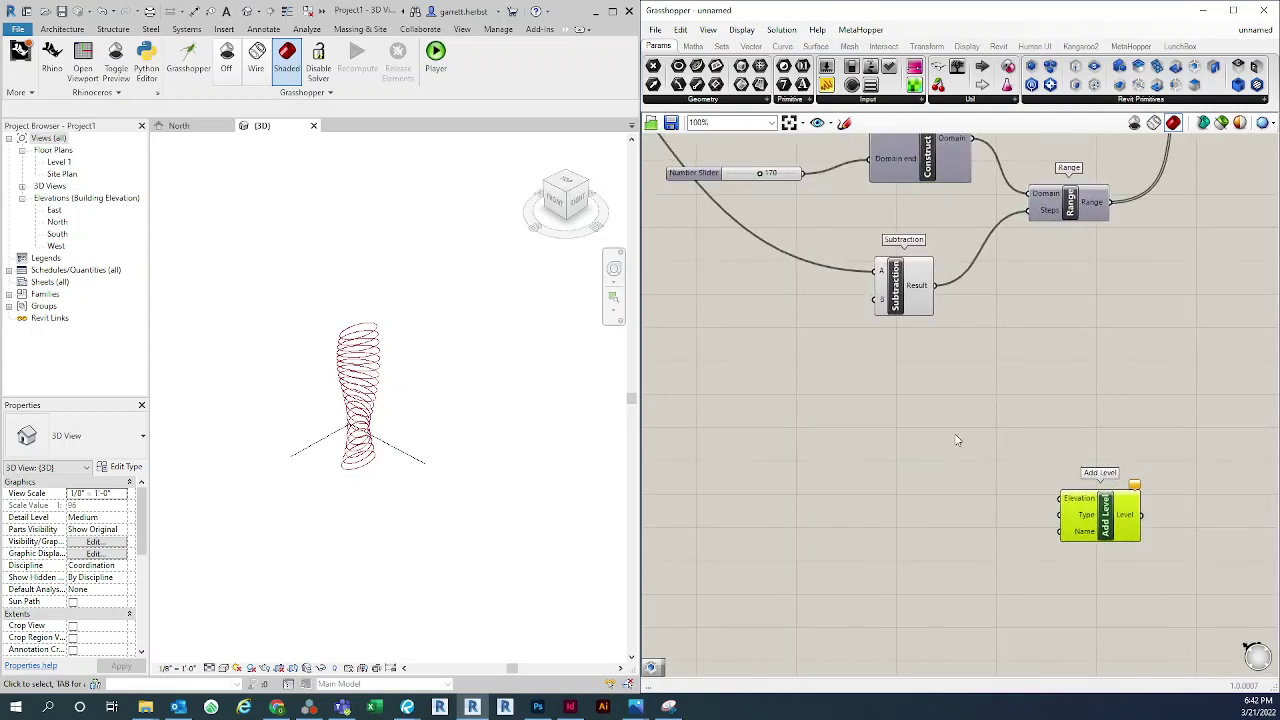
# Connect the Series output to Add Level's Elevation input and inspect the levels in the Revit 3D view
pyautogui.scroll(-4, 948, 517)
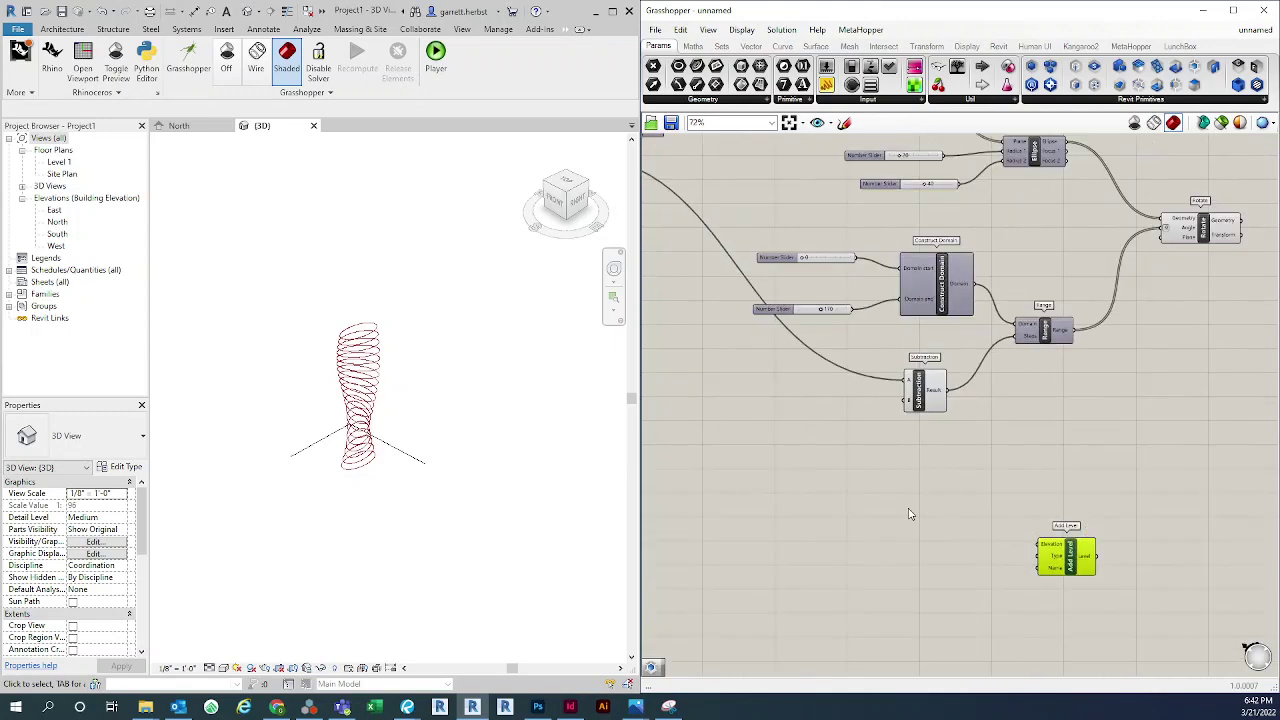
pyautogui.scroll(2, 830, 266)
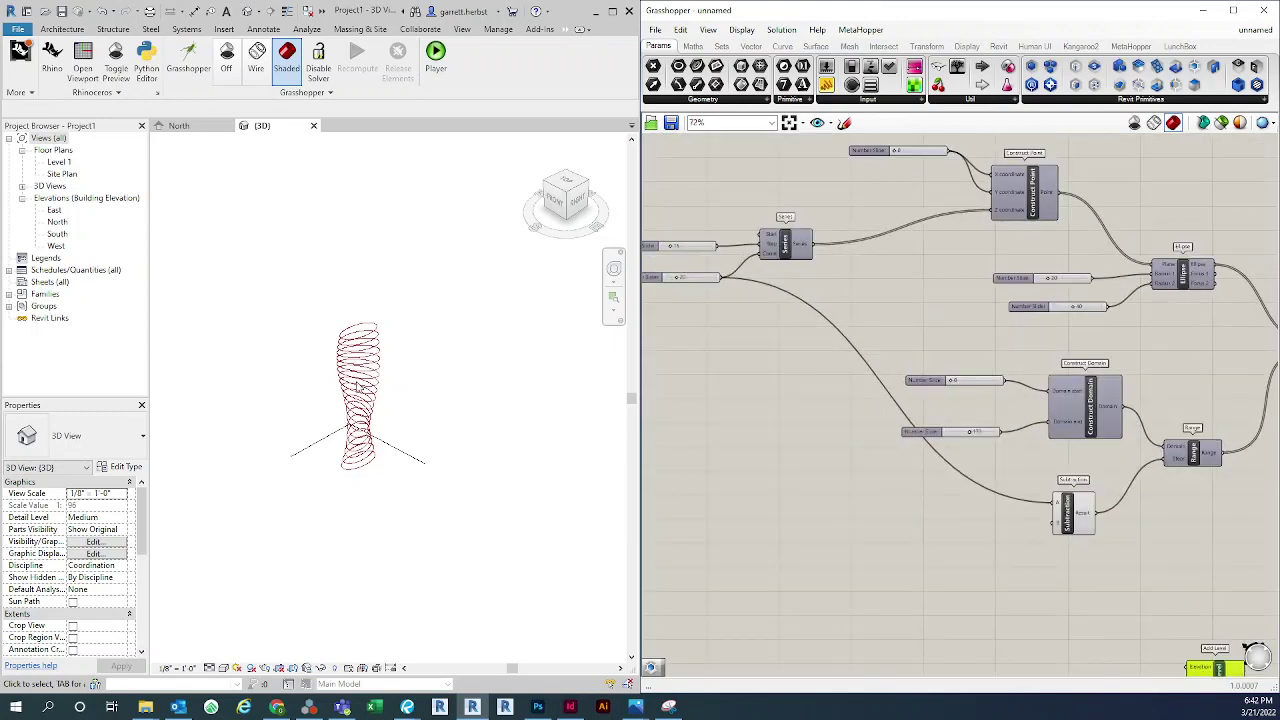
pyautogui.moveTo(808, 360); pyautogui.dragTo(817, 322, button='right')
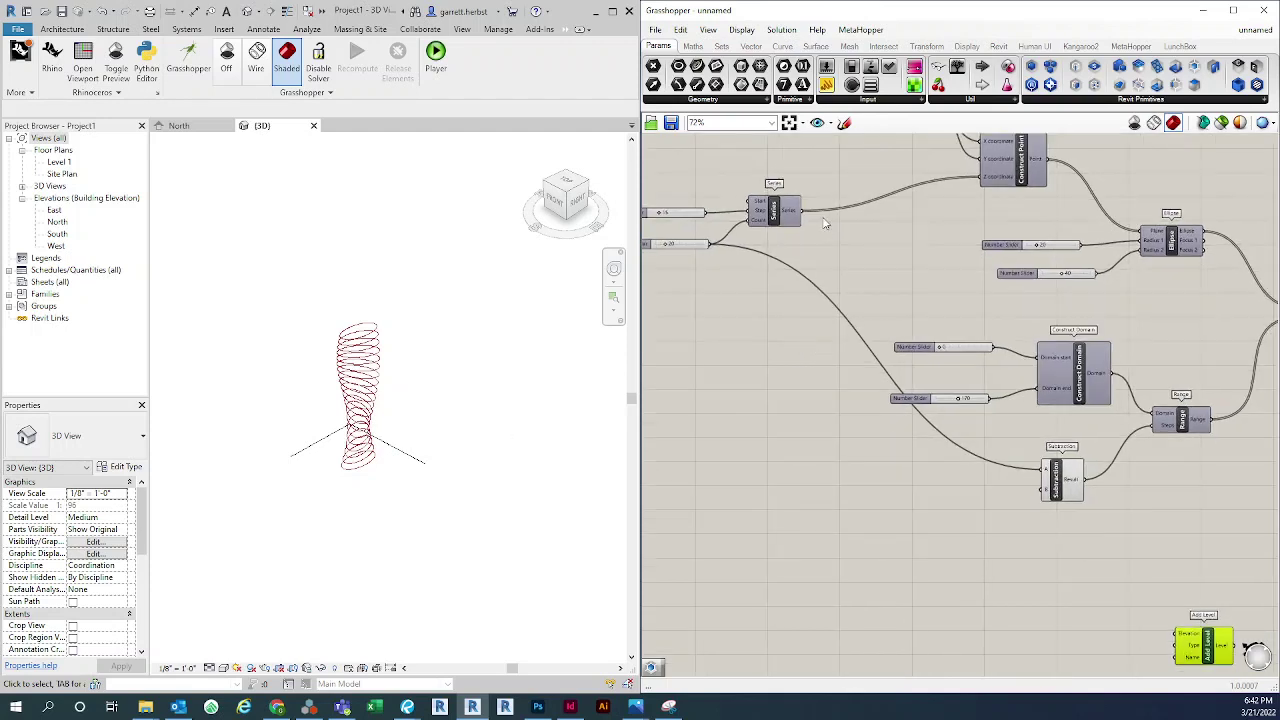
pyautogui.moveTo(808, 218); pyautogui.dragTo(1183, 637)
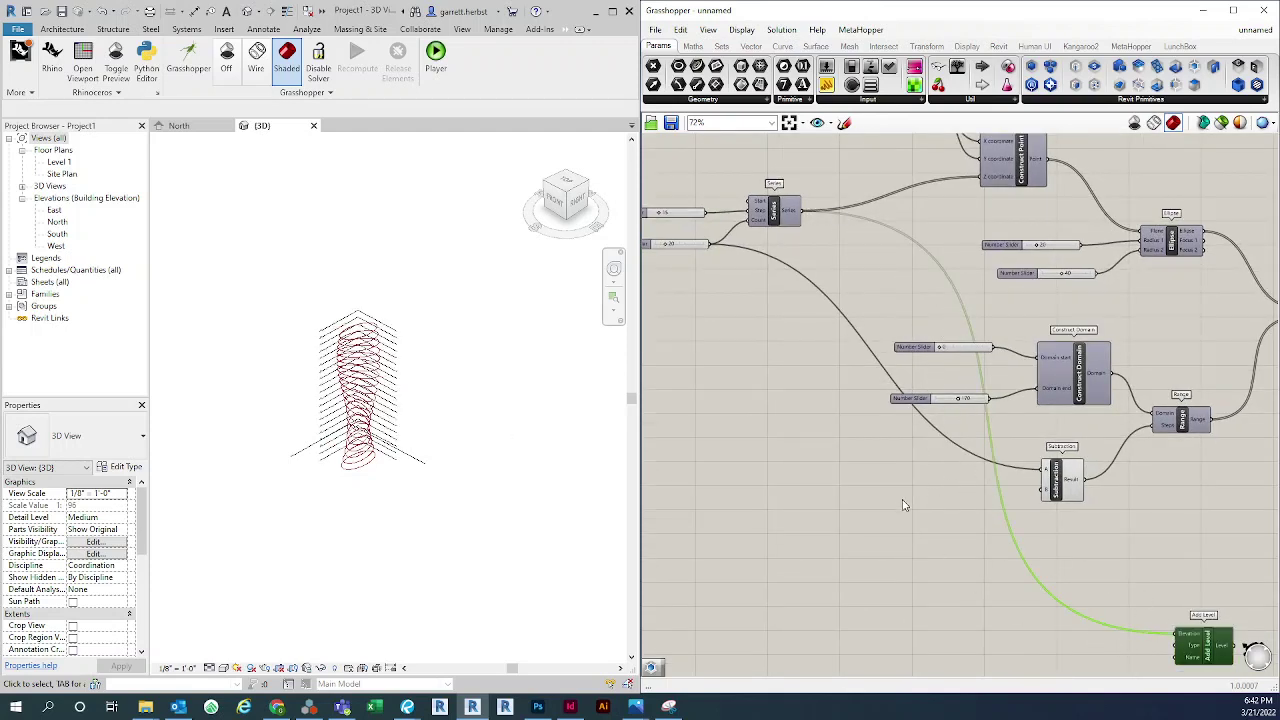
pyautogui.scroll(-1, 809, 449)
pyautogui.scroll(6, 342, 526)
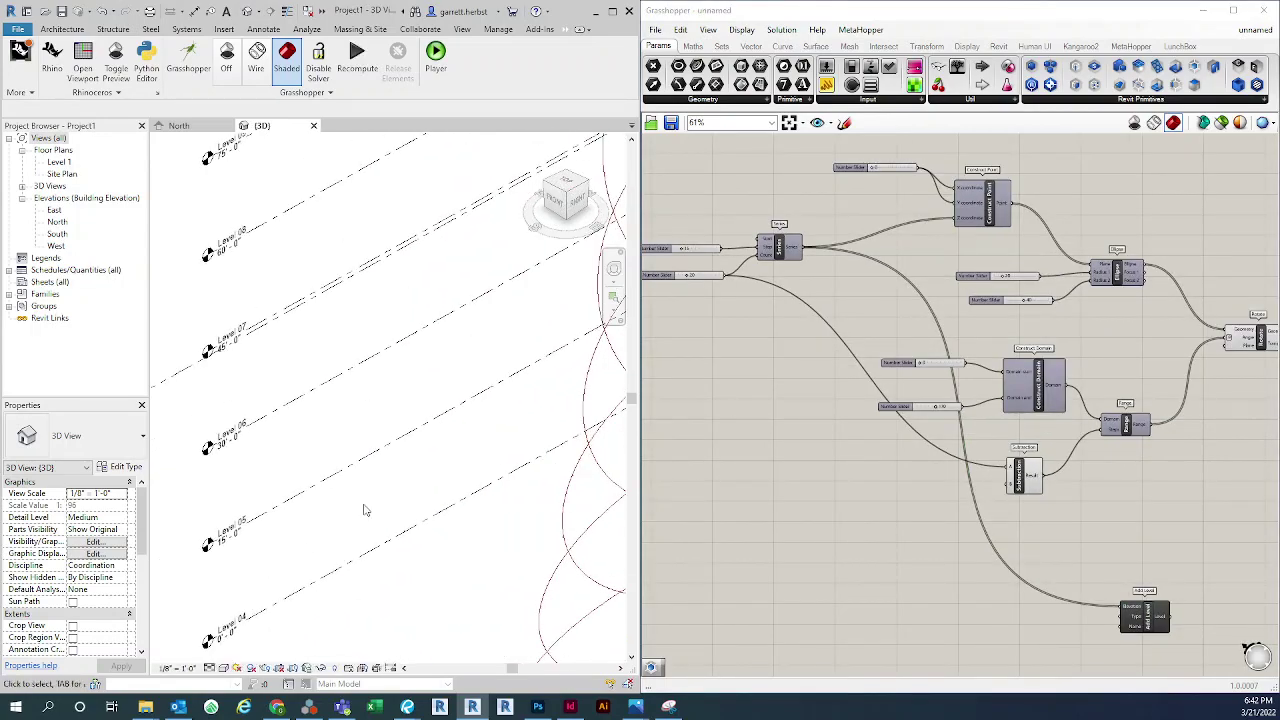
# Delete the original Level 1 at the base of the ellipse stack in Revit, together with its dependent floor plan views
pyautogui.scroll(-5, 370, 505)
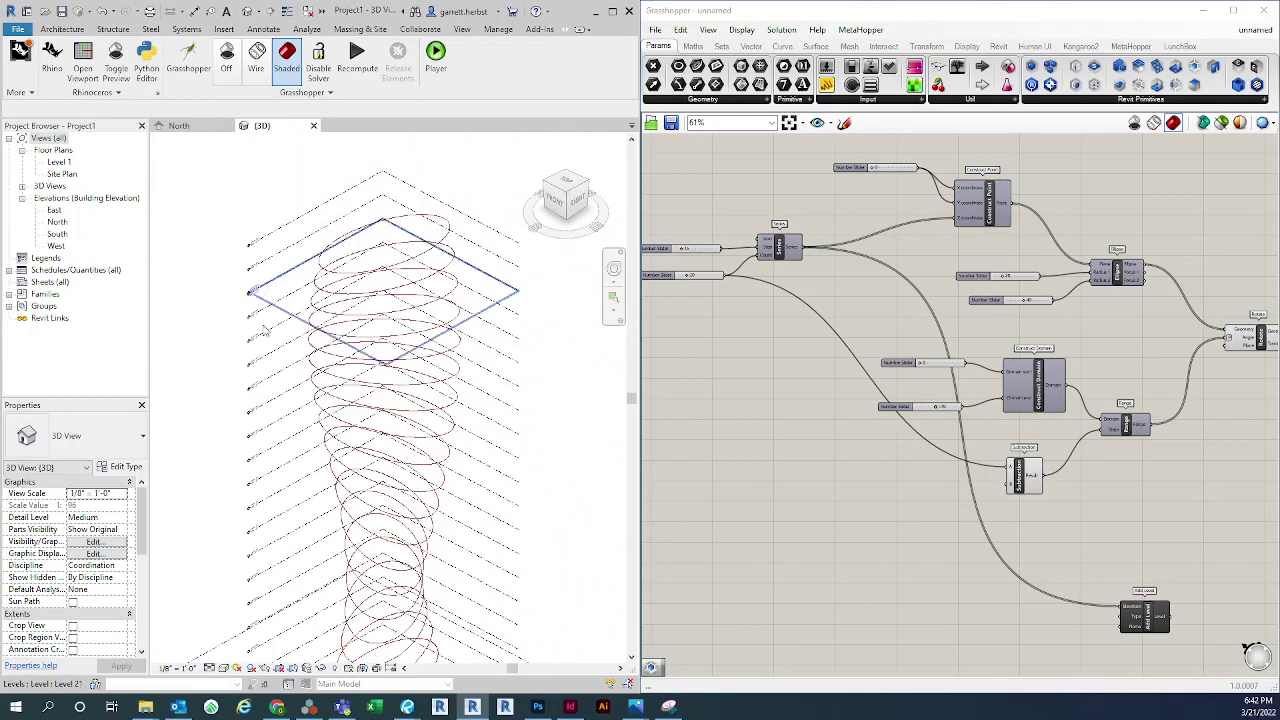
pyautogui.scroll(-3, 277, 505)
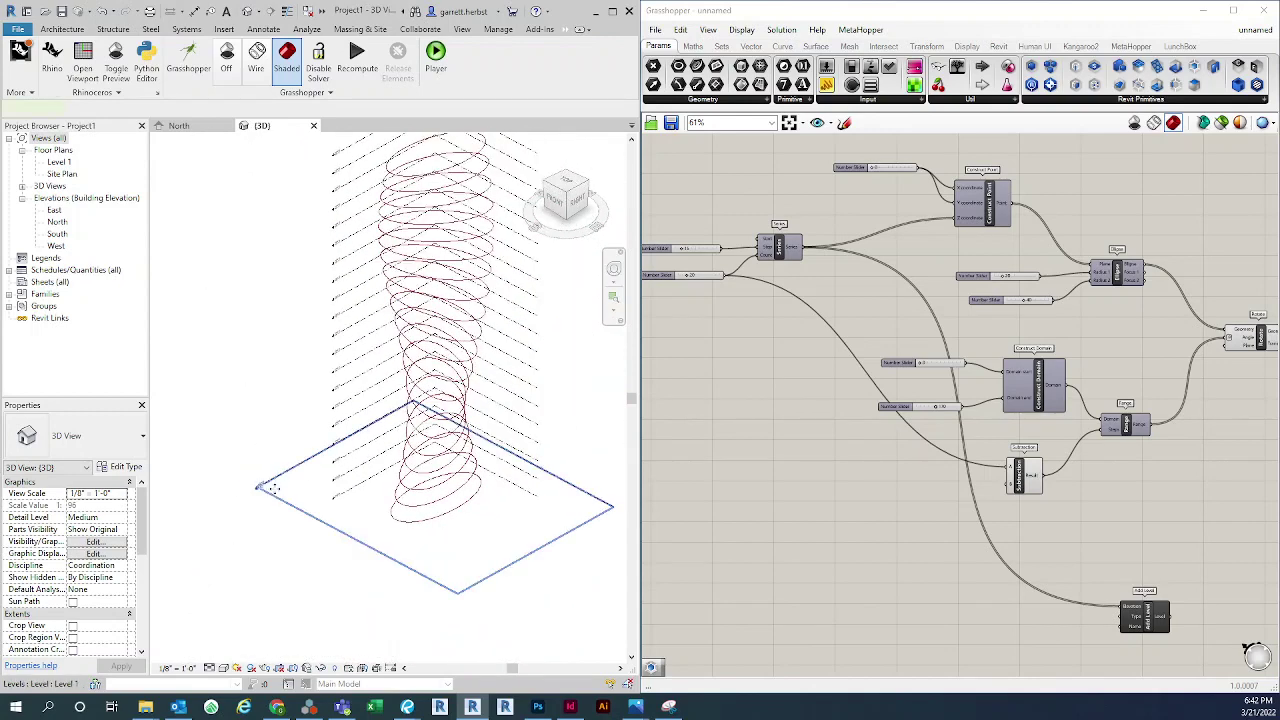
pyautogui.click(272, 488)
pyautogui.press('Delete')
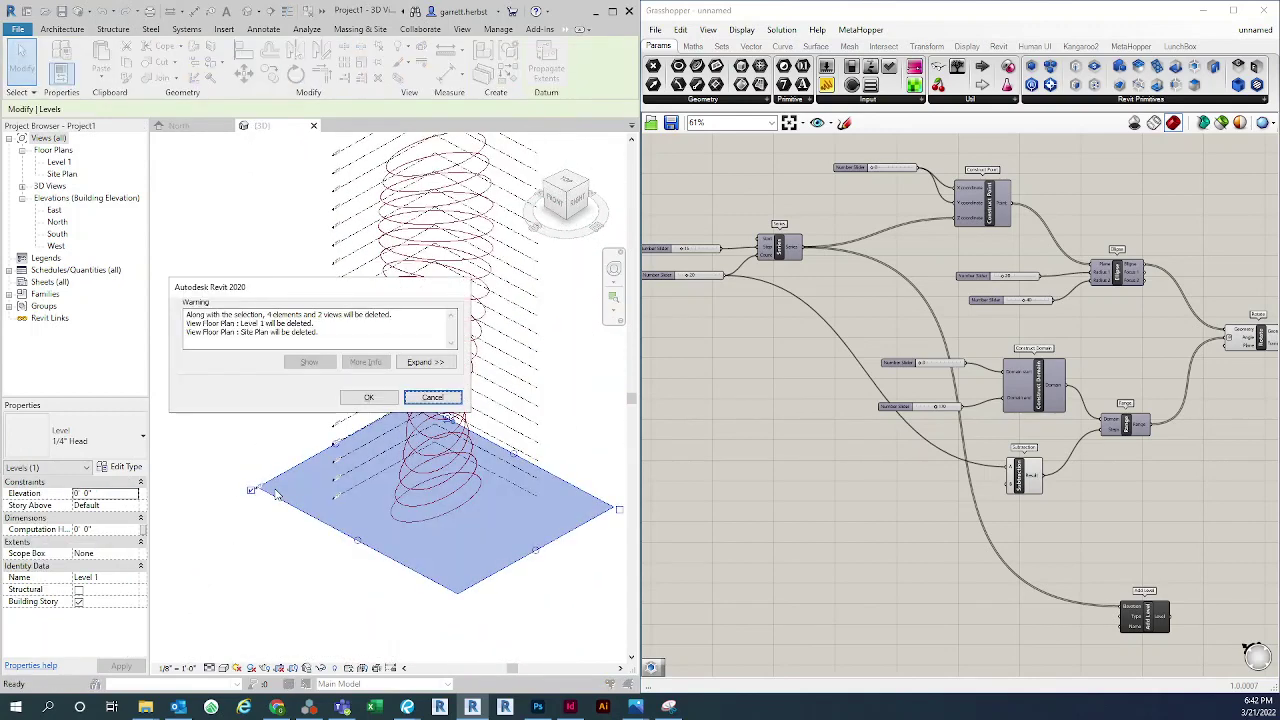
pyautogui.click(366, 398)
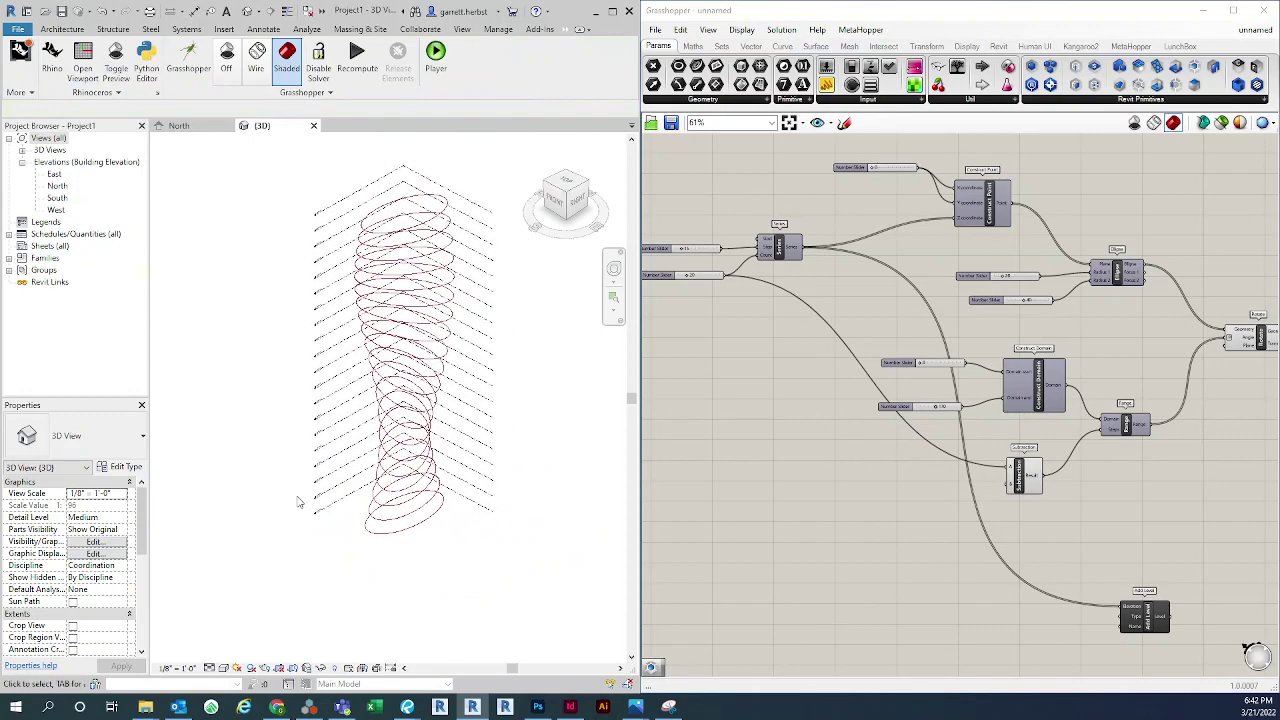
# Examine the Name input of the Add Level component in the Grasshopper definition
pyautogui.scroll(1, 966, 606)
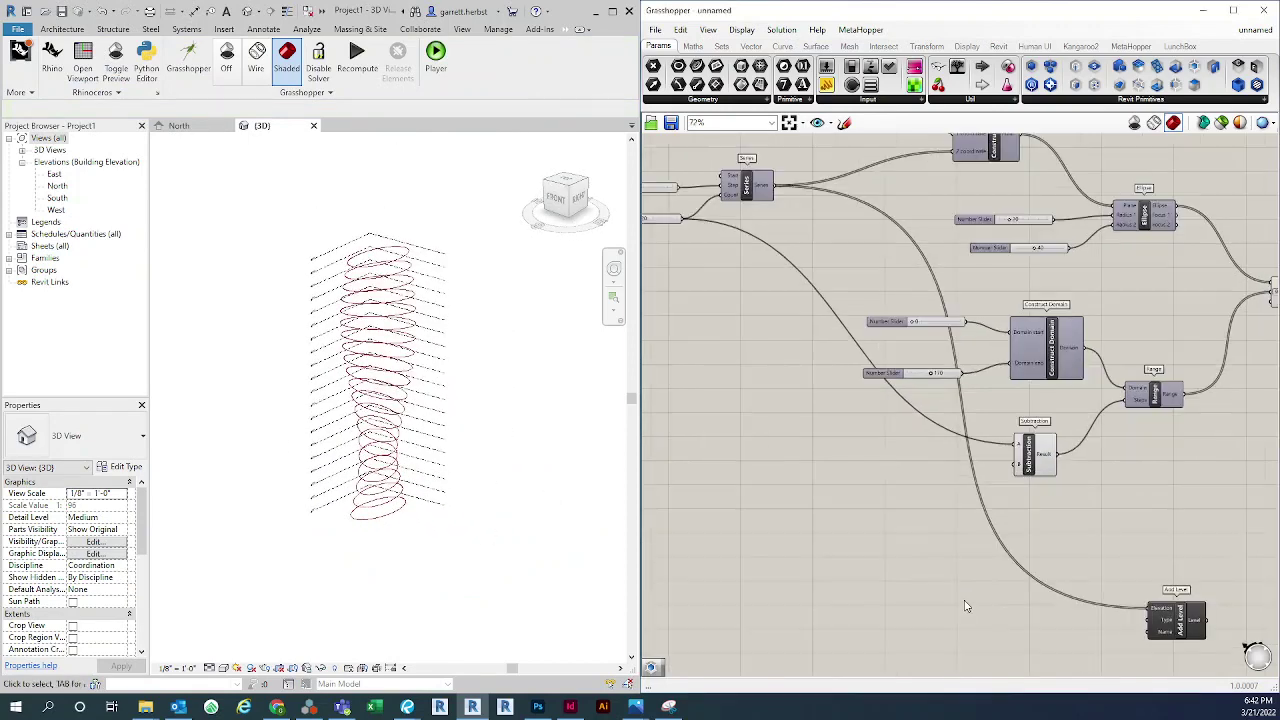
pyautogui.scroll(4, 966, 606)
pyautogui.click(1048, 462)
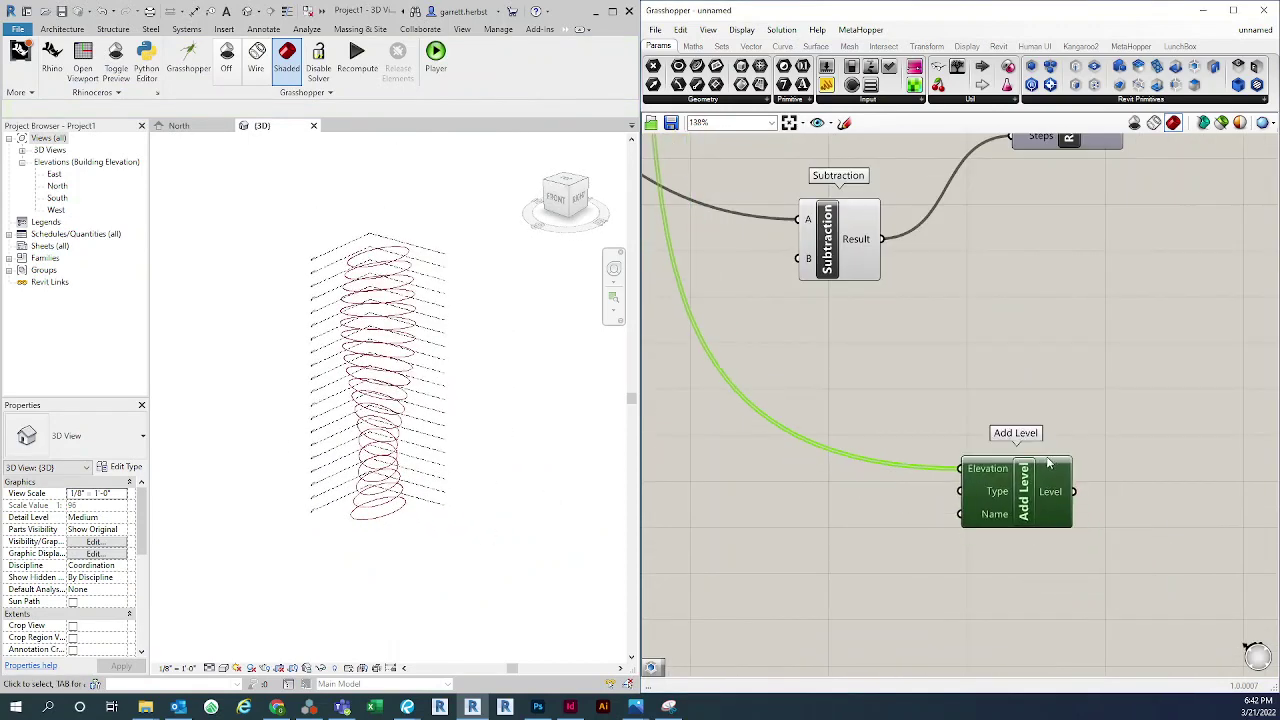
pyautogui.scroll(-2, 1048, 462)
pyautogui.click(975, 535)
pyautogui.scroll(6, 1050, 472)
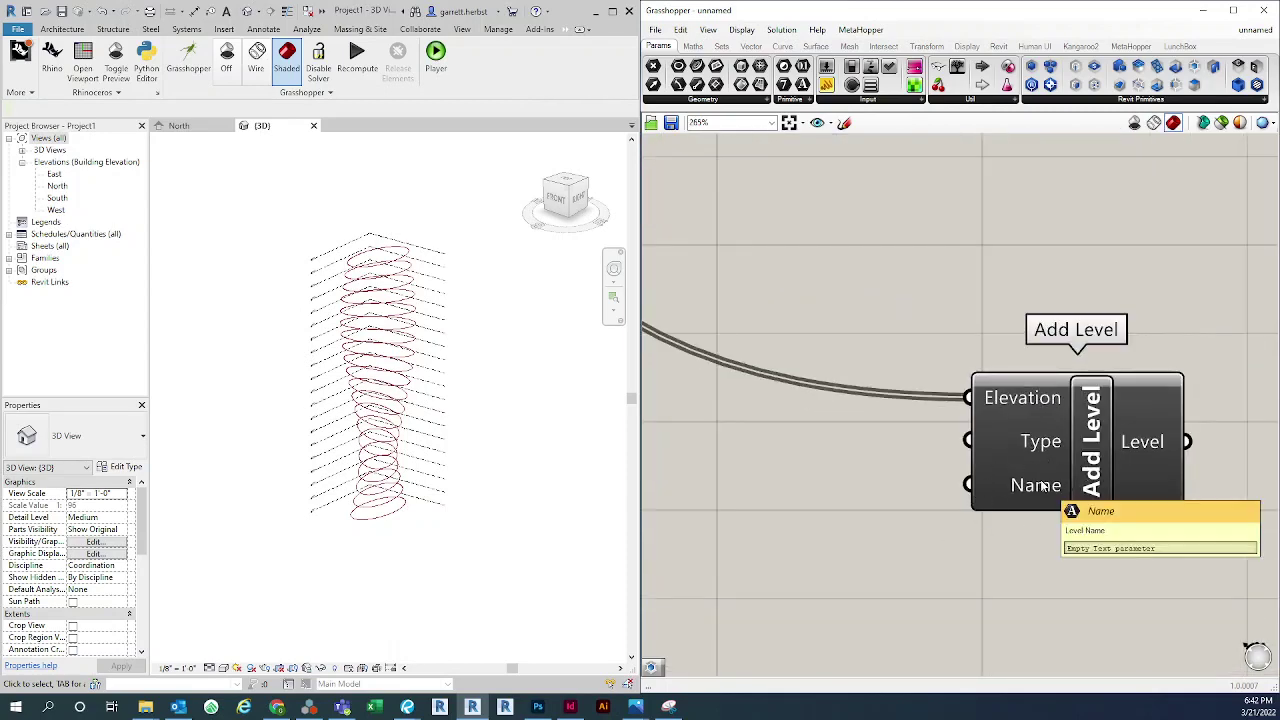
# Examine the names and elevations of the generated levels along the ellipse stack in the Revit 3D view
pyautogui.scroll(5, 313, 518)
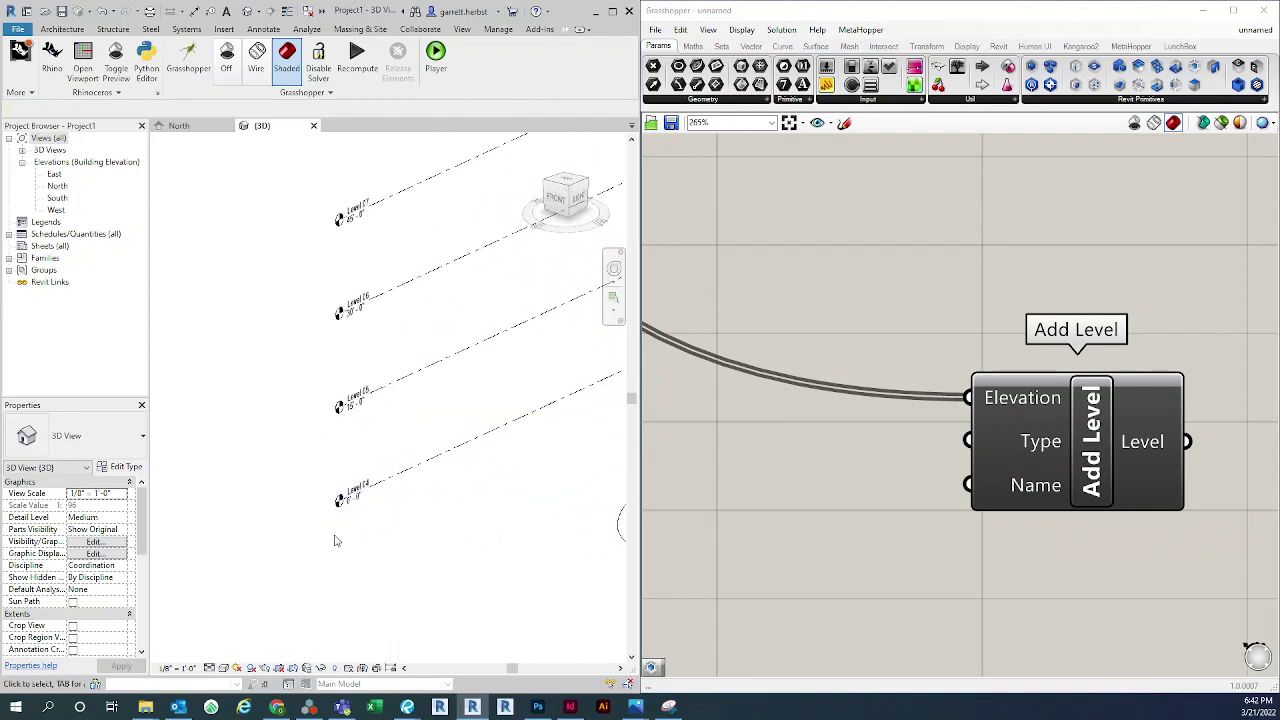
pyautogui.scroll(-3, 300, 532)
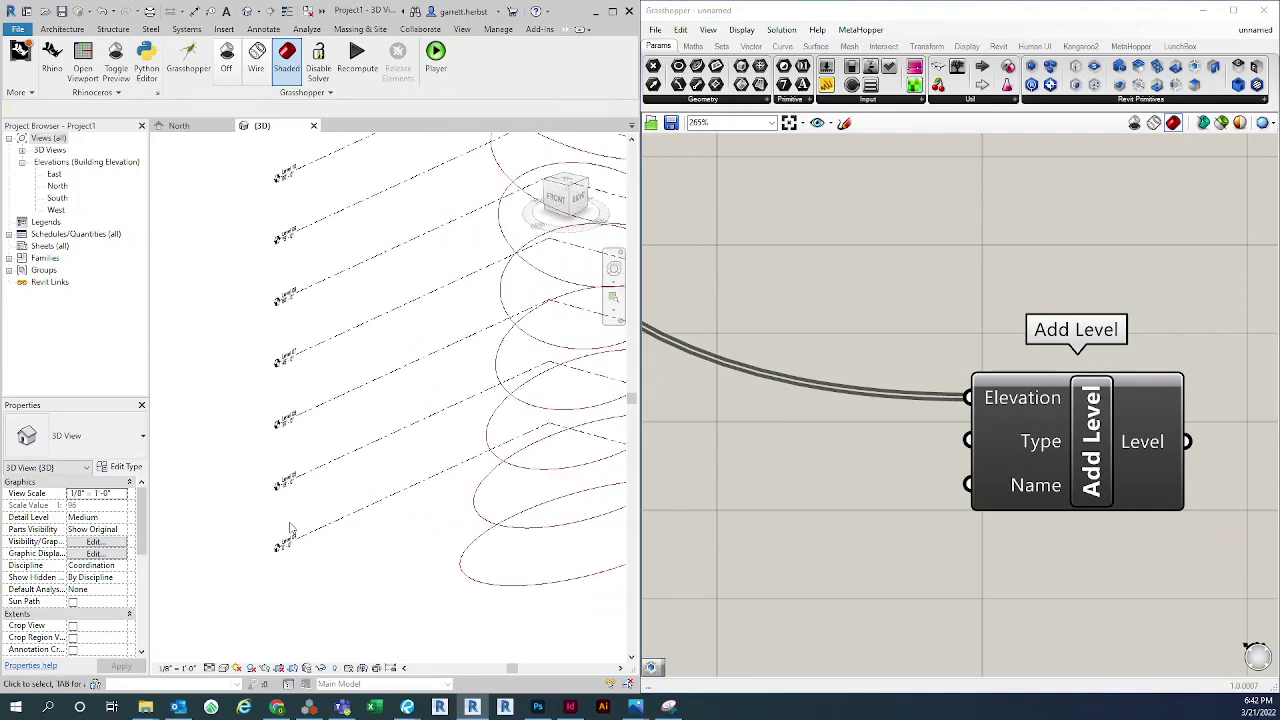
pyautogui.scroll(-3, 290, 530)
pyautogui.keyDown('shift'); pyautogui.moveTo(256, 345); pyautogui.dragTo(290, 330, button='middle'); pyautogui.keyUp('shift')
pyautogui.scroll(4, 290, 320)
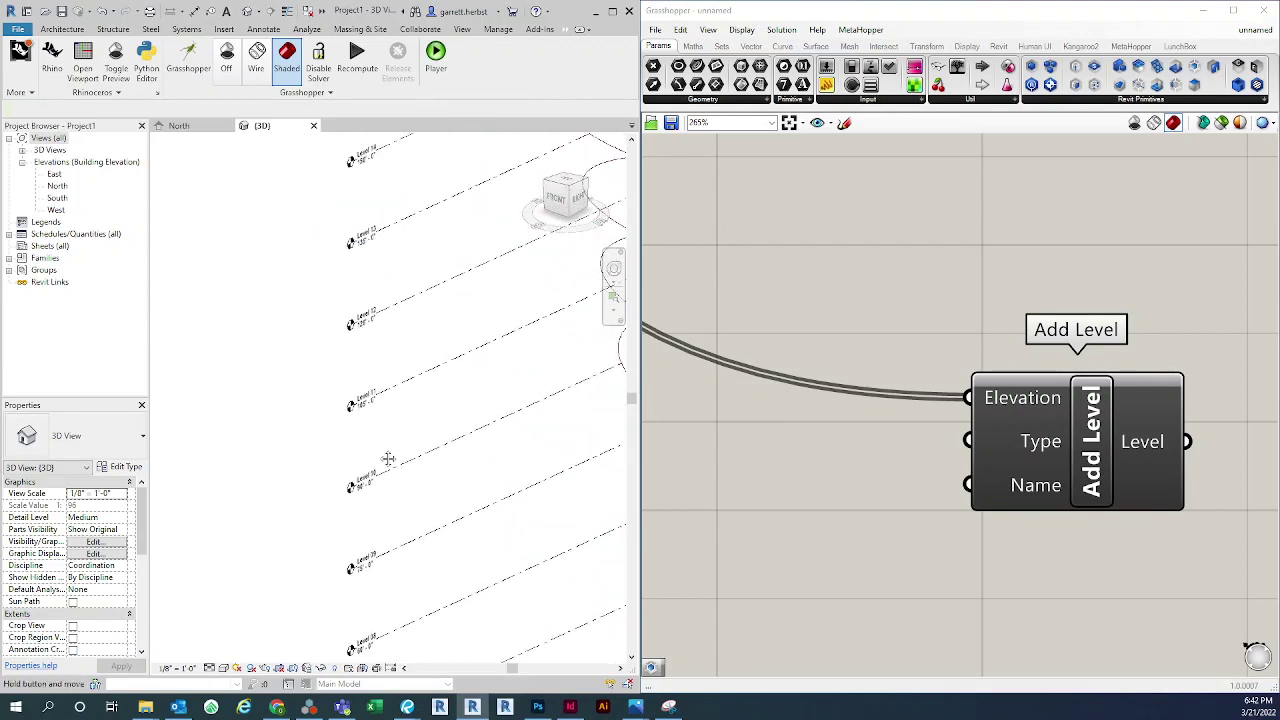
pyautogui.scroll(-3, 365, 483)
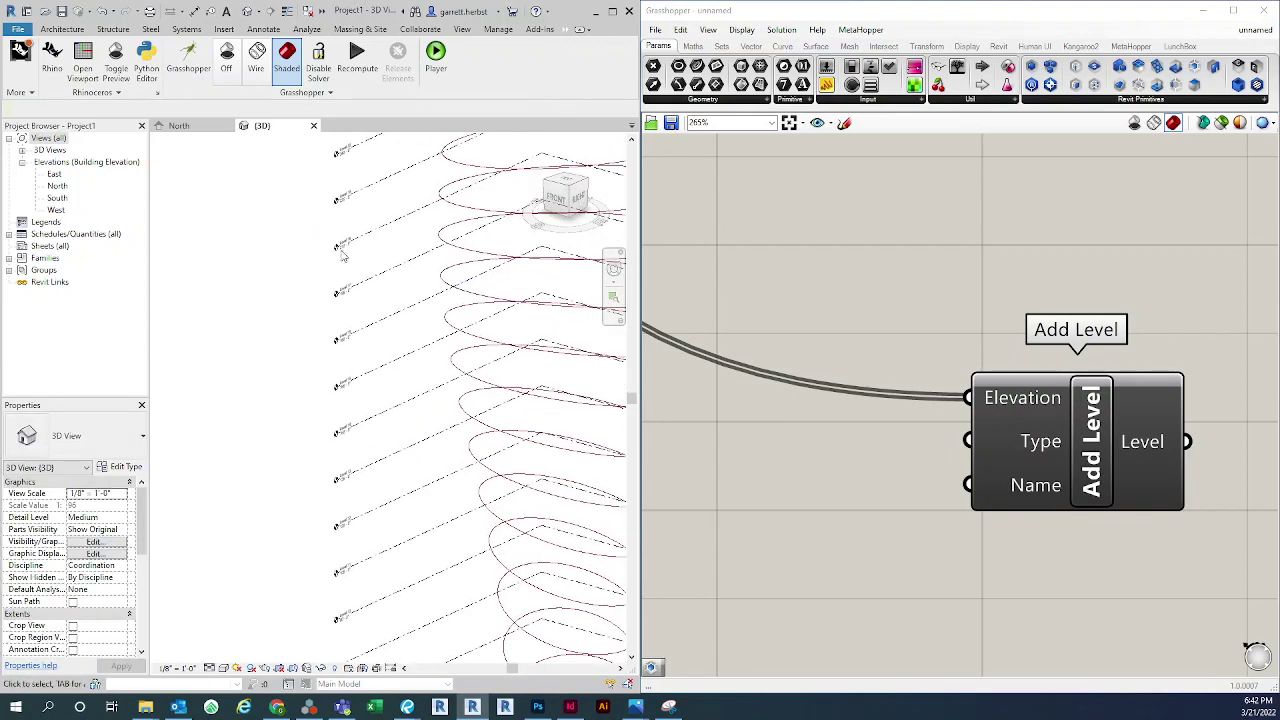
pyautogui.scroll(-2, 272, 325)
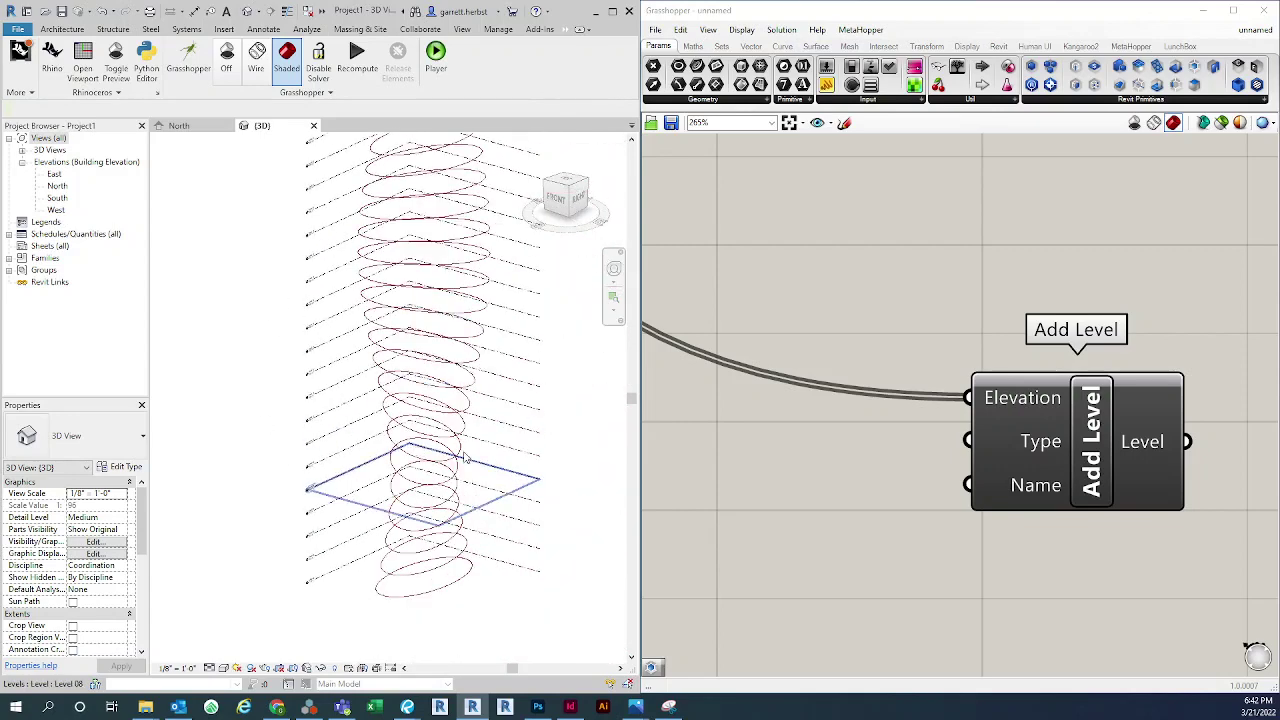
pyautogui.scroll(-2, 400, 490)
pyautogui.scroll(-5, 960, 480)
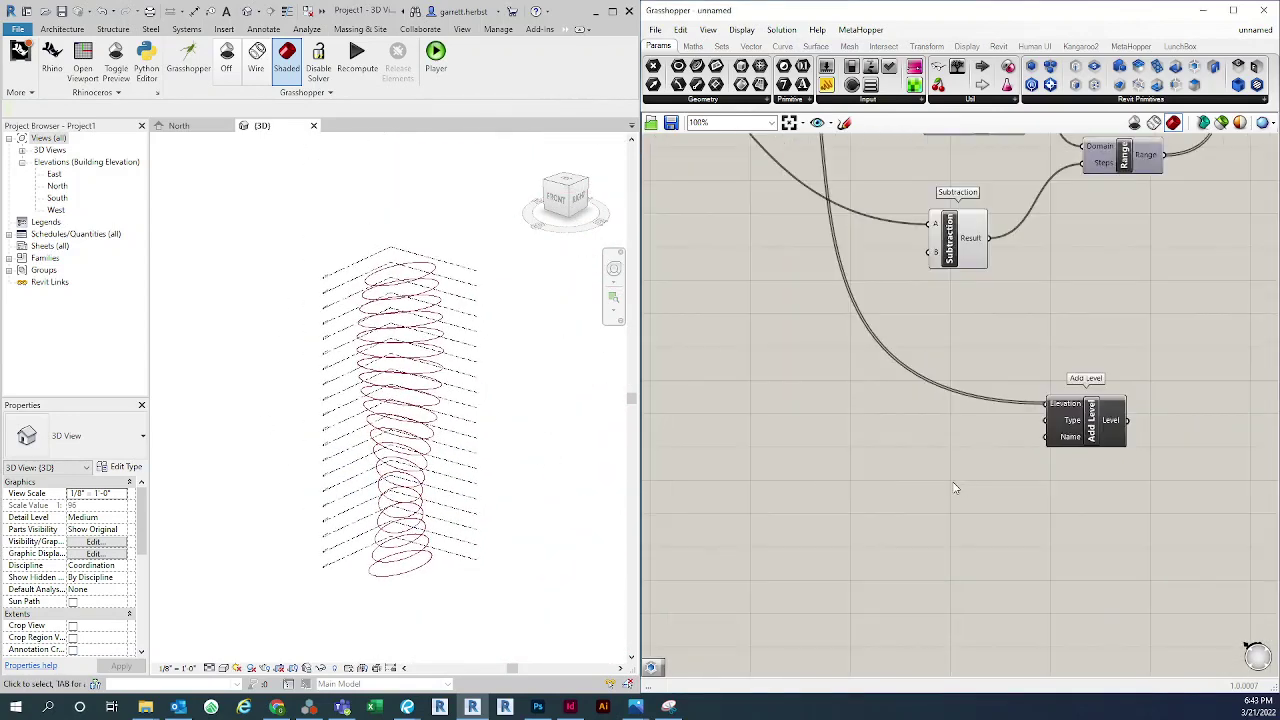
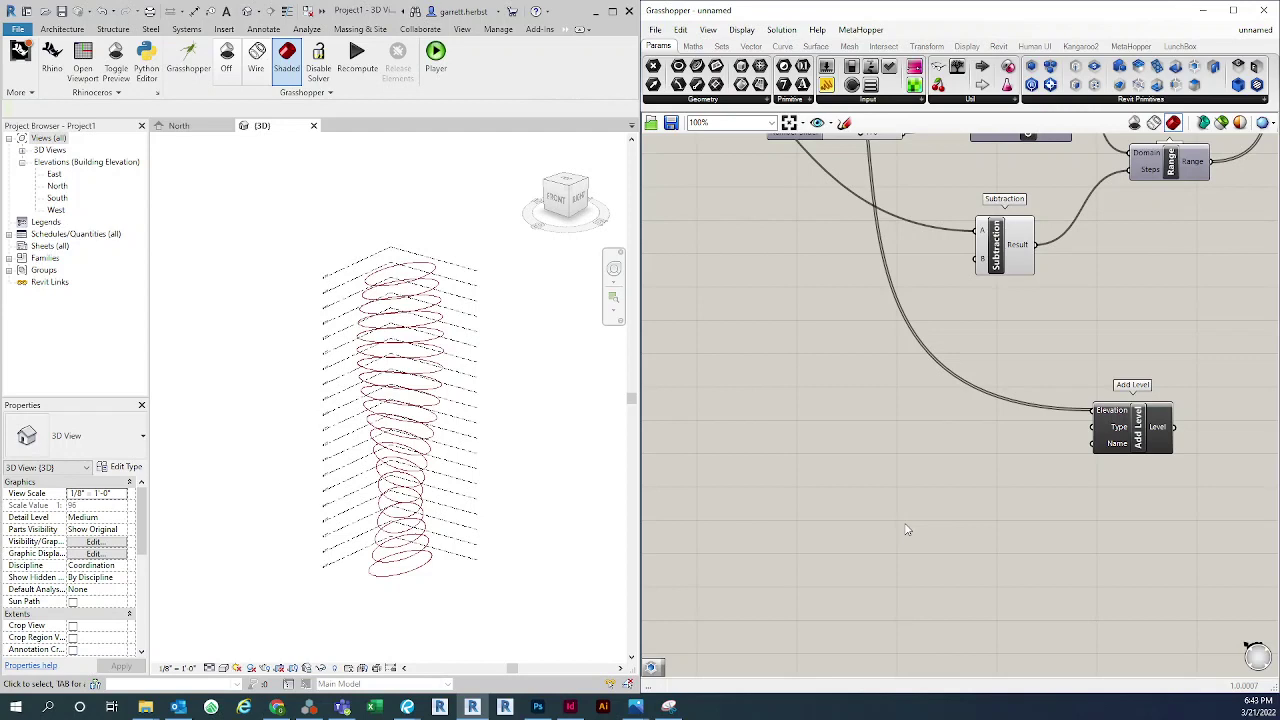
pyautogui.moveTo(985, 493); pyautogui.dragTo(889, 515, button='right')
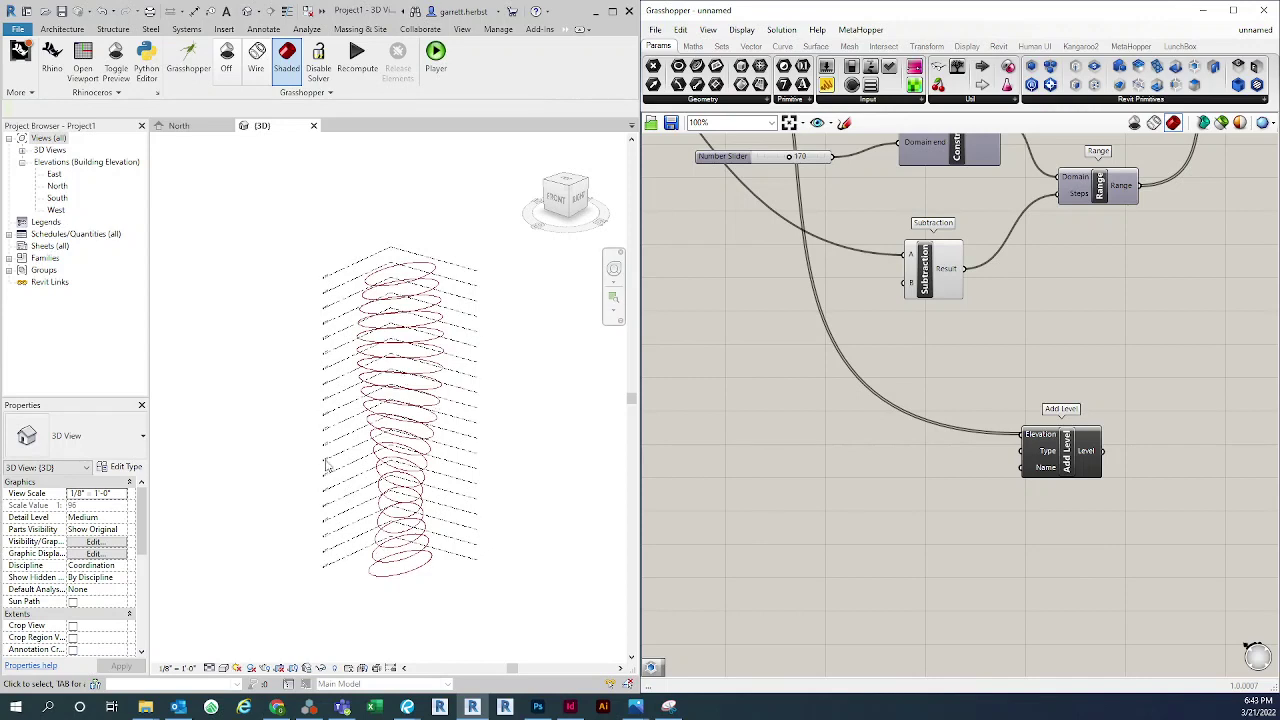
pyautogui.scroll(-3, 840, 491)
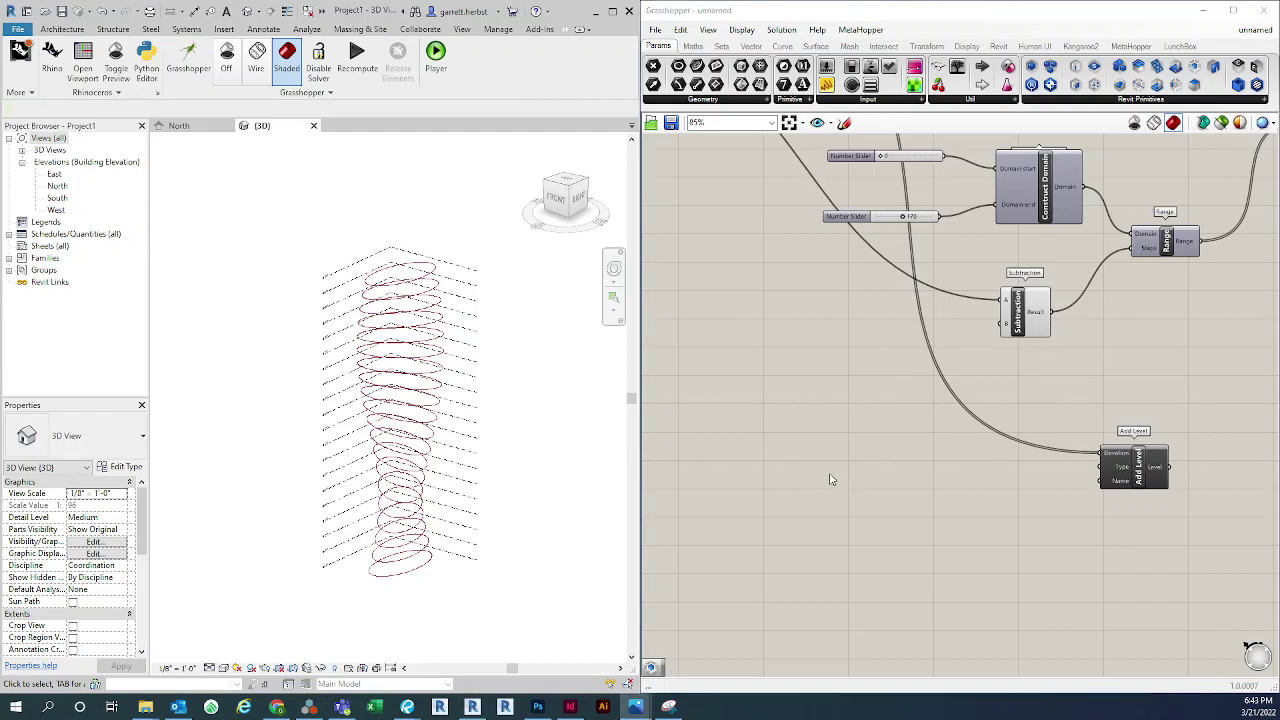
pyautogui.rightClick(861, 491)
pyautogui.click(982, 532)
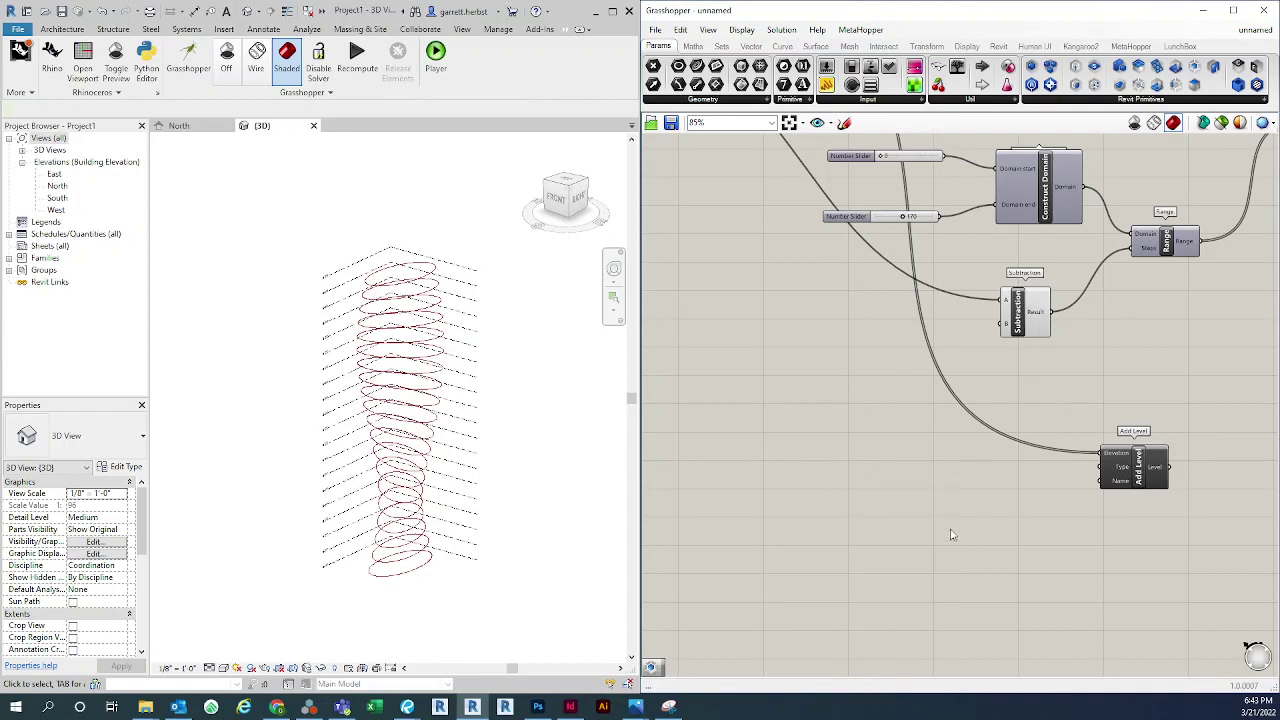
pyautogui.doubleClick(770, 446)
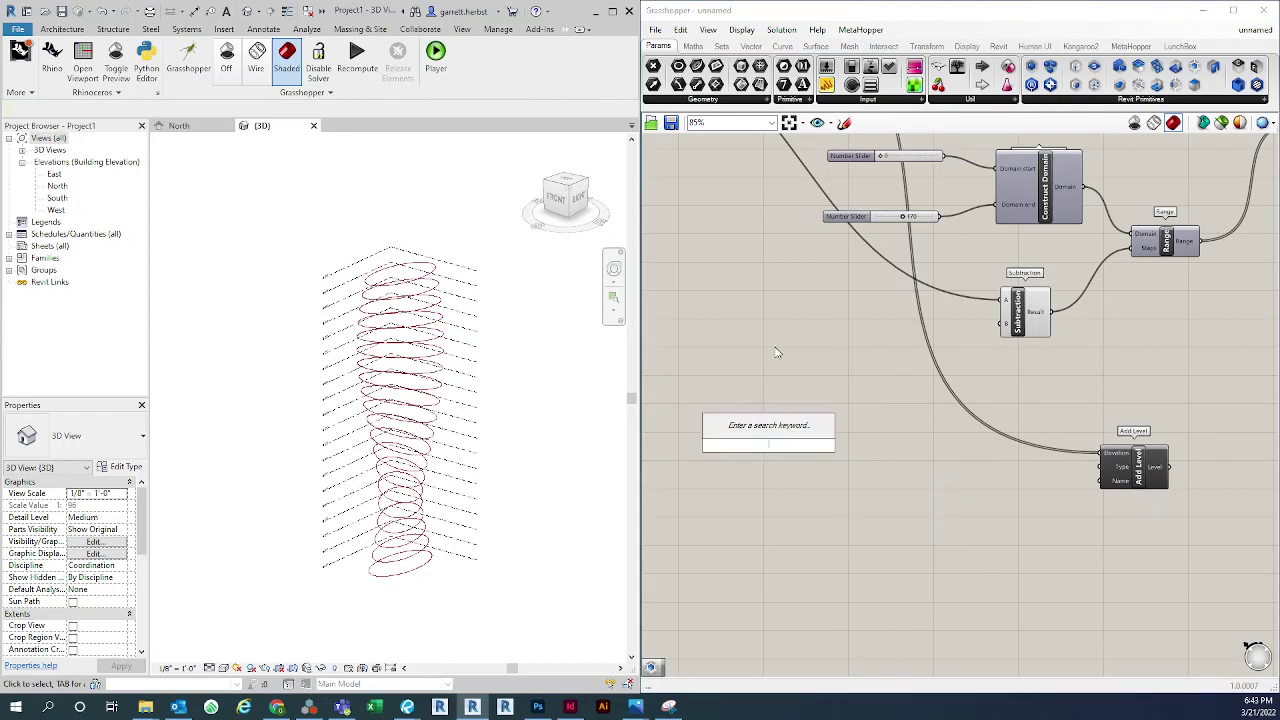
pyautogui.click(775, 336)
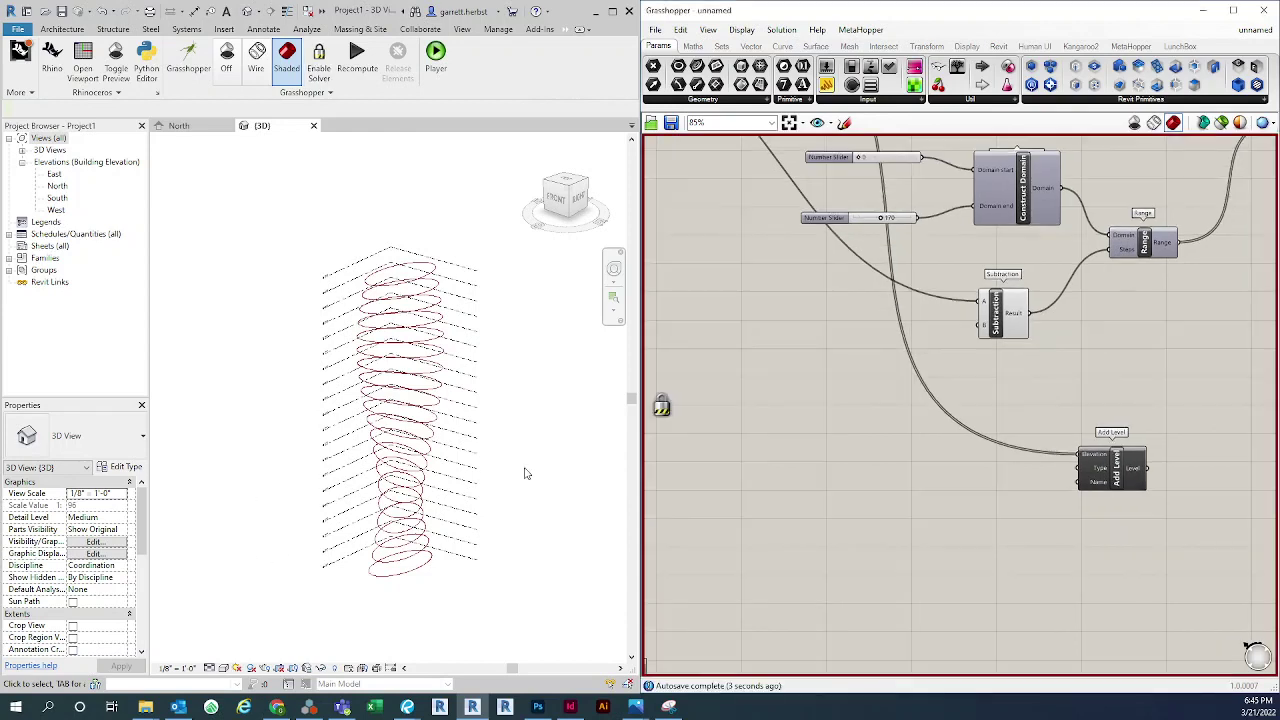
# Add a text Panel to the empty canvas area below Subtraction, beside the Add Level component
pyautogui.scroll(5, 865, 532)
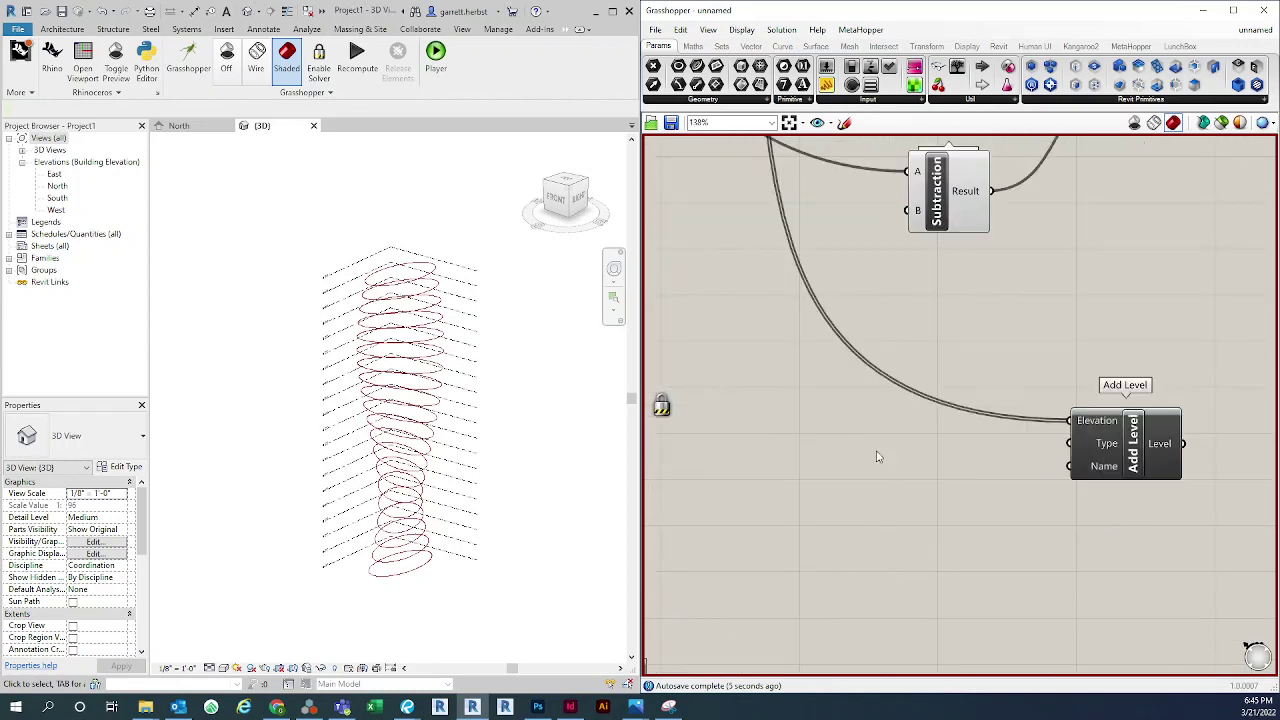
pyautogui.scroll(-2, 1030, 455)
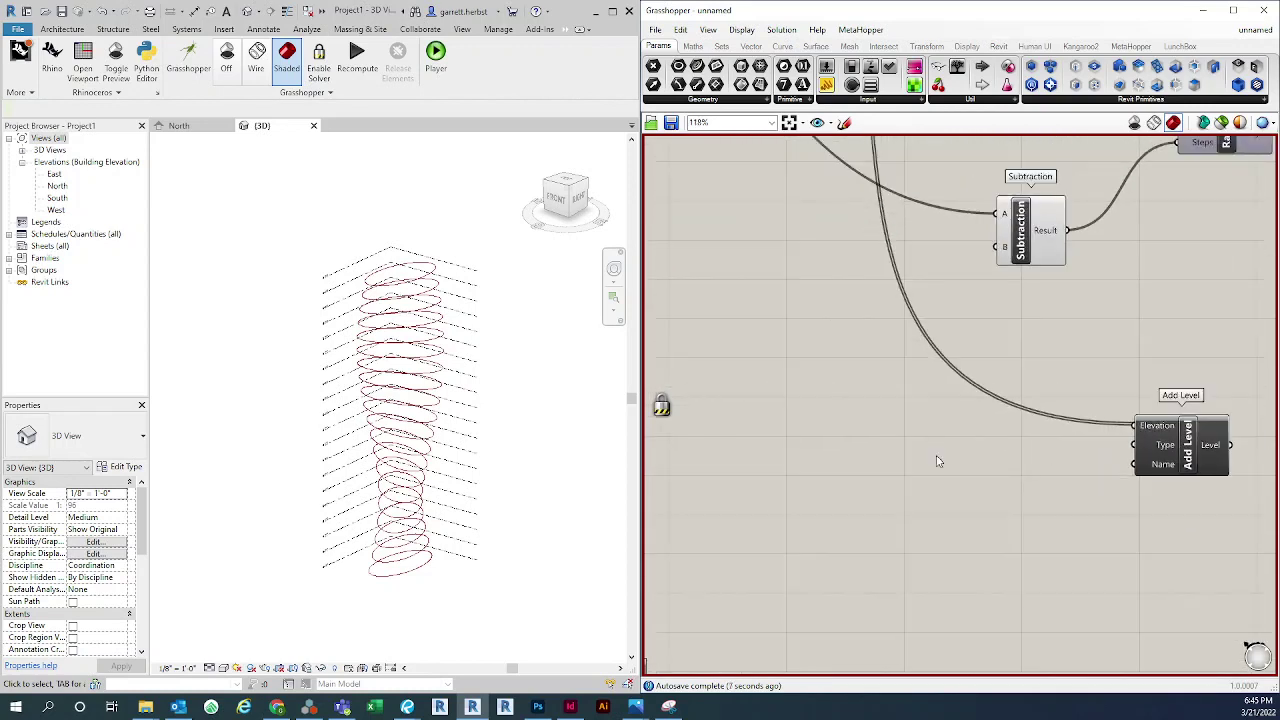
pyautogui.doubleClick(778, 400)
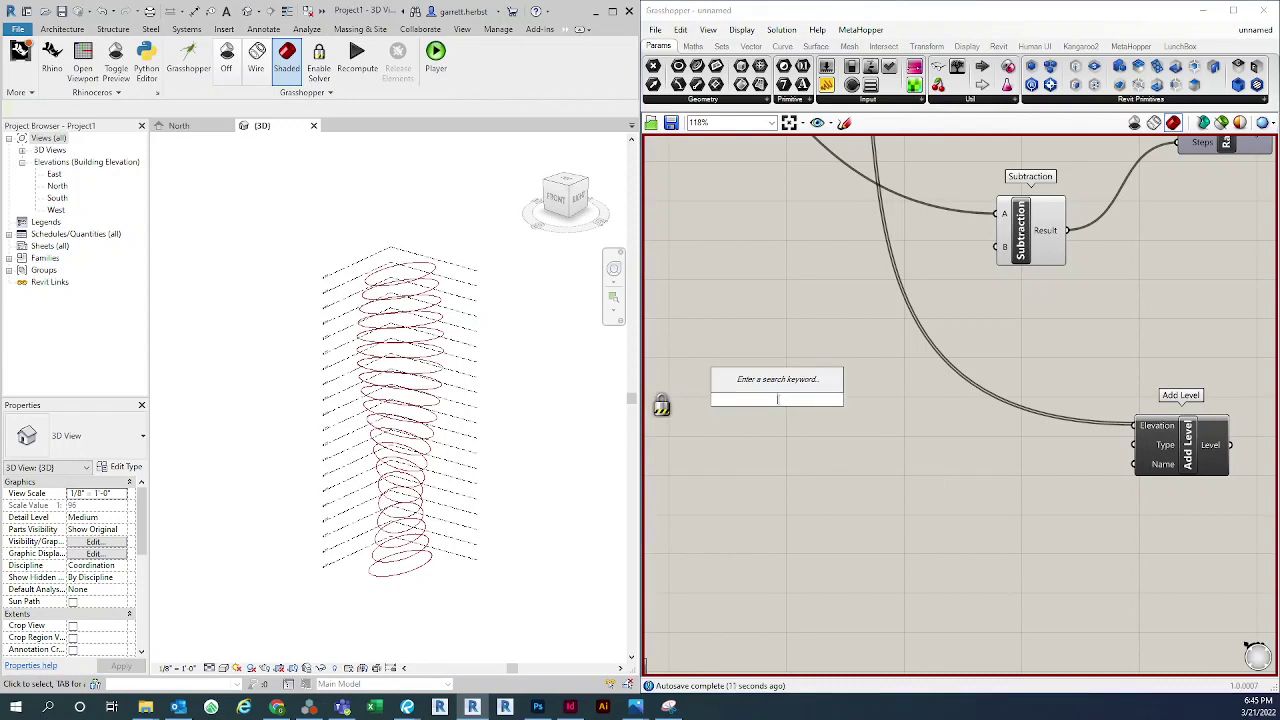
pyautogui.write('level')
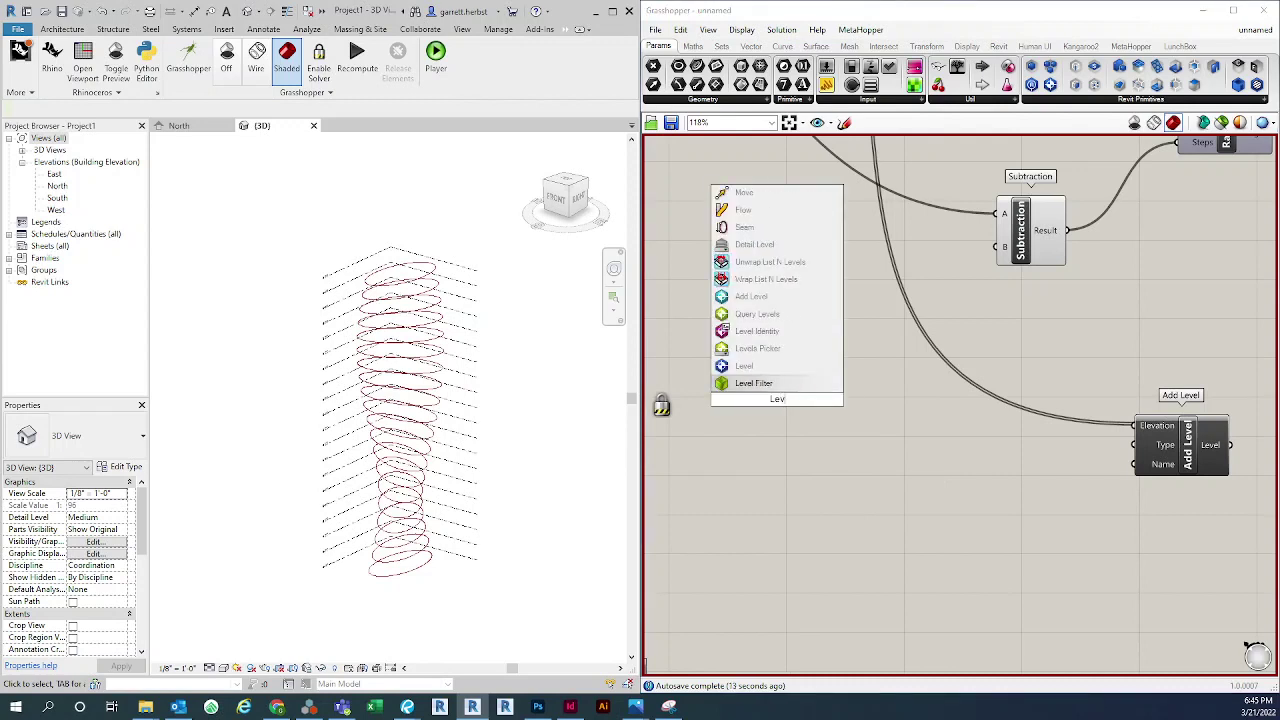
pyautogui.press('BackSpace')
pyautogui.press('BackSpace')
pyautogui.press('BackSpace')
pyautogui.press('BackSpace')
pyautogui.press('BackSpace')
pyautogui.write('panel')
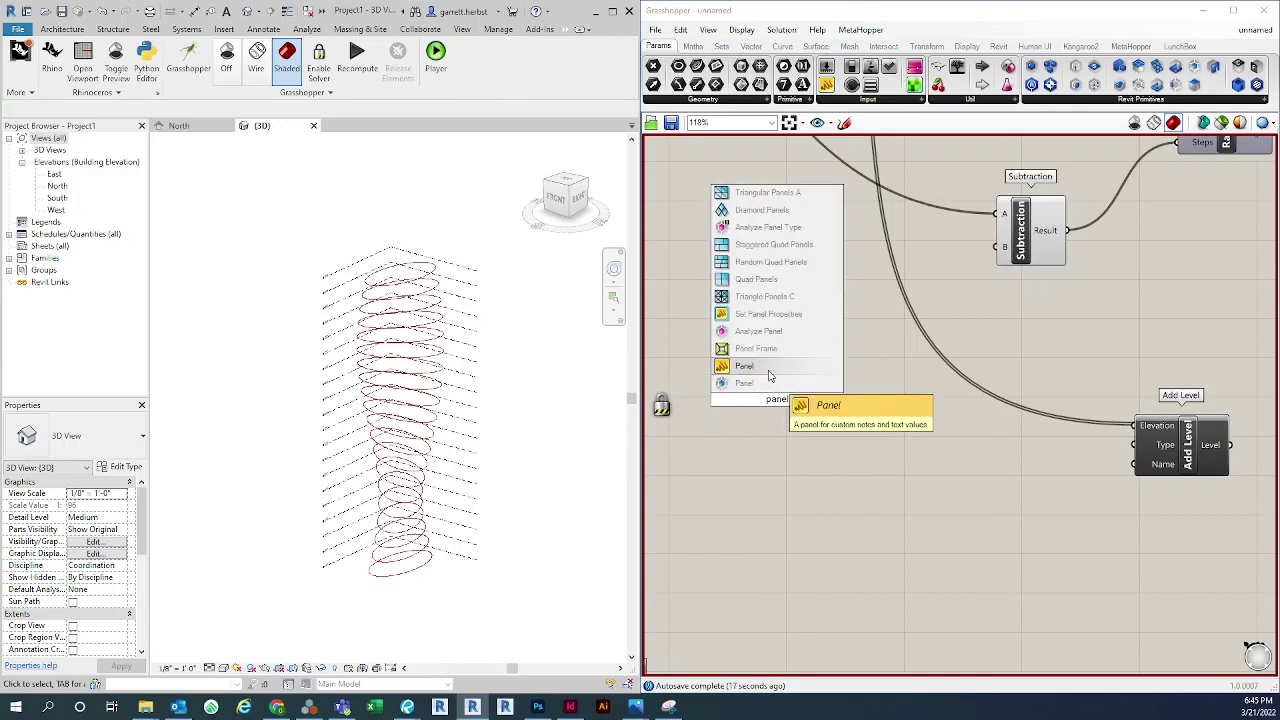
pyautogui.click(745, 383)
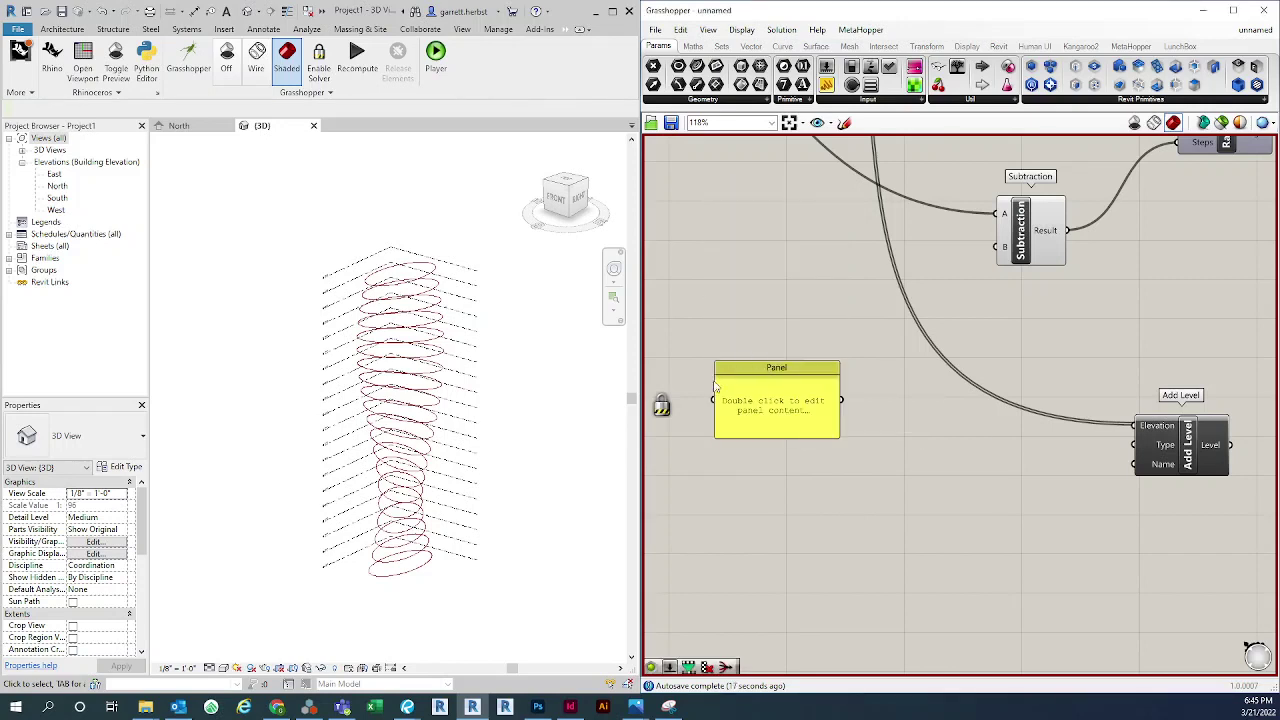
# Re-enable the Grasshopper solver
pyautogui.click(741, 29)
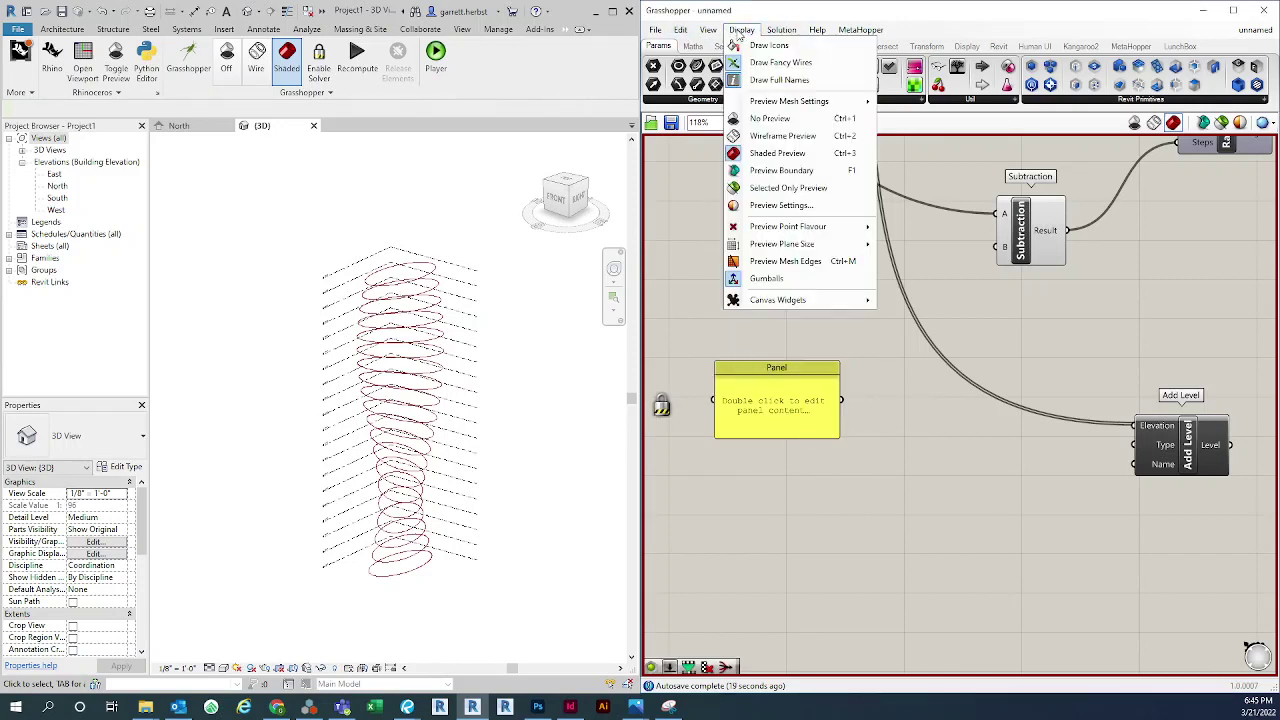
pyautogui.click(741, 29)
pyautogui.click(781, 29)
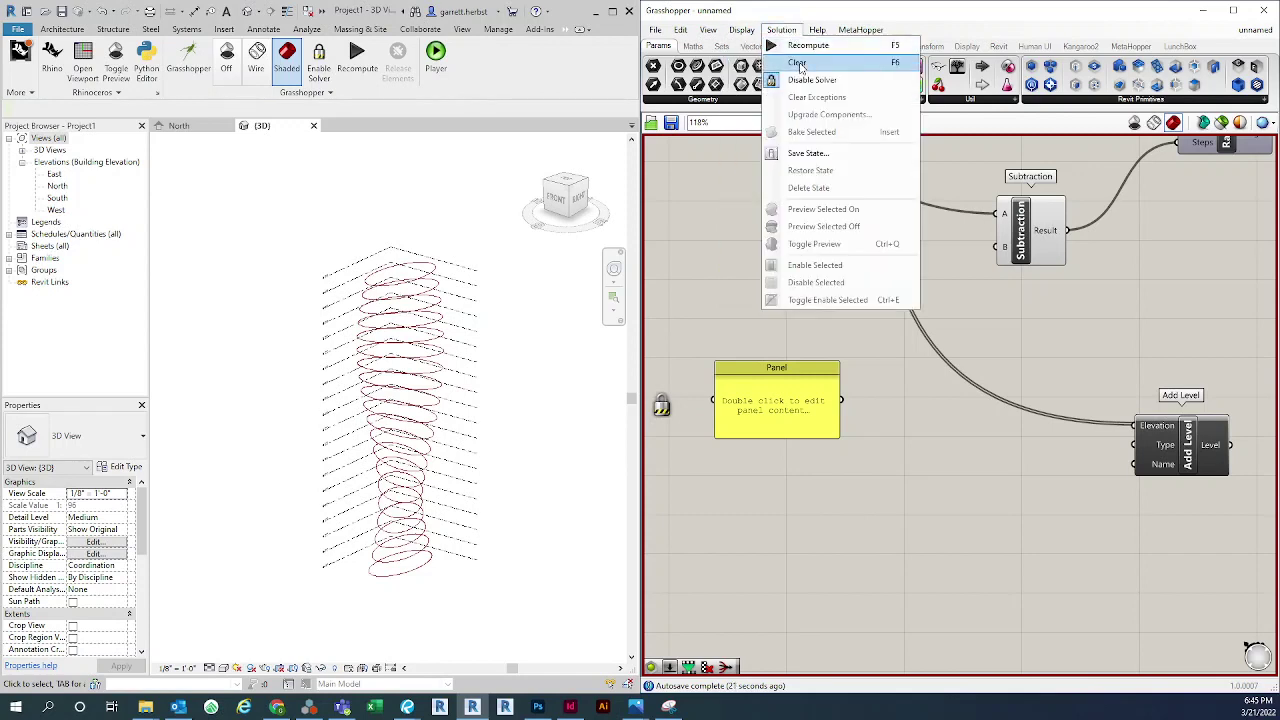
pyautogui.click(805, 80)
# Set the new panel's text to "Level -" and shrink the panel around it
pyautogui.click(779, 391)
pyautogui.scroll(3, 818, 402)
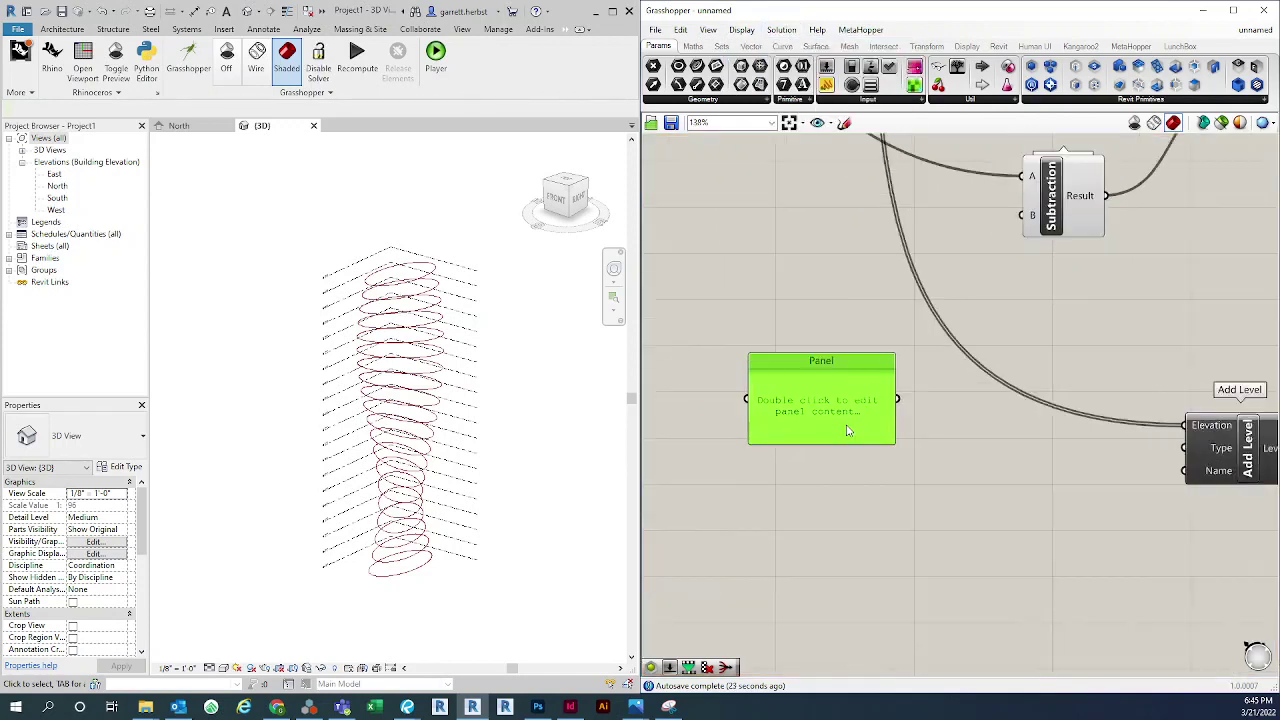
pyautogui.doubleClick(833, 406)
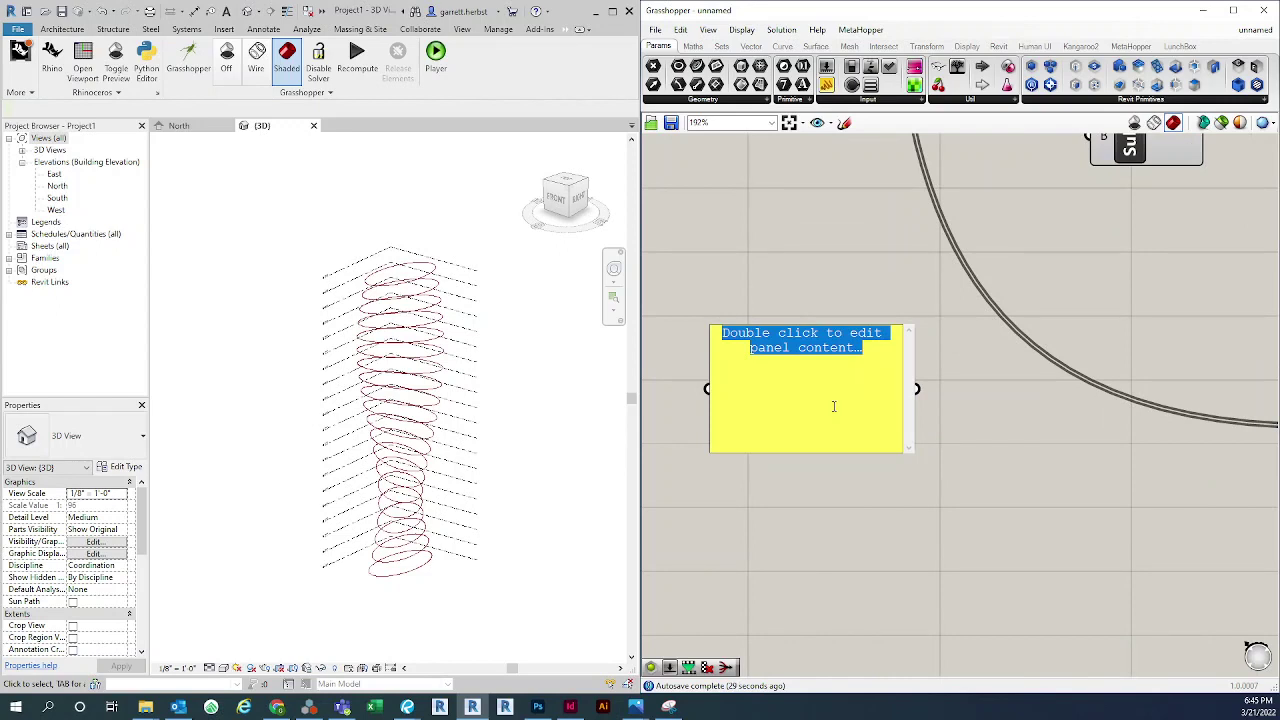
pyautogui.write('Level ')
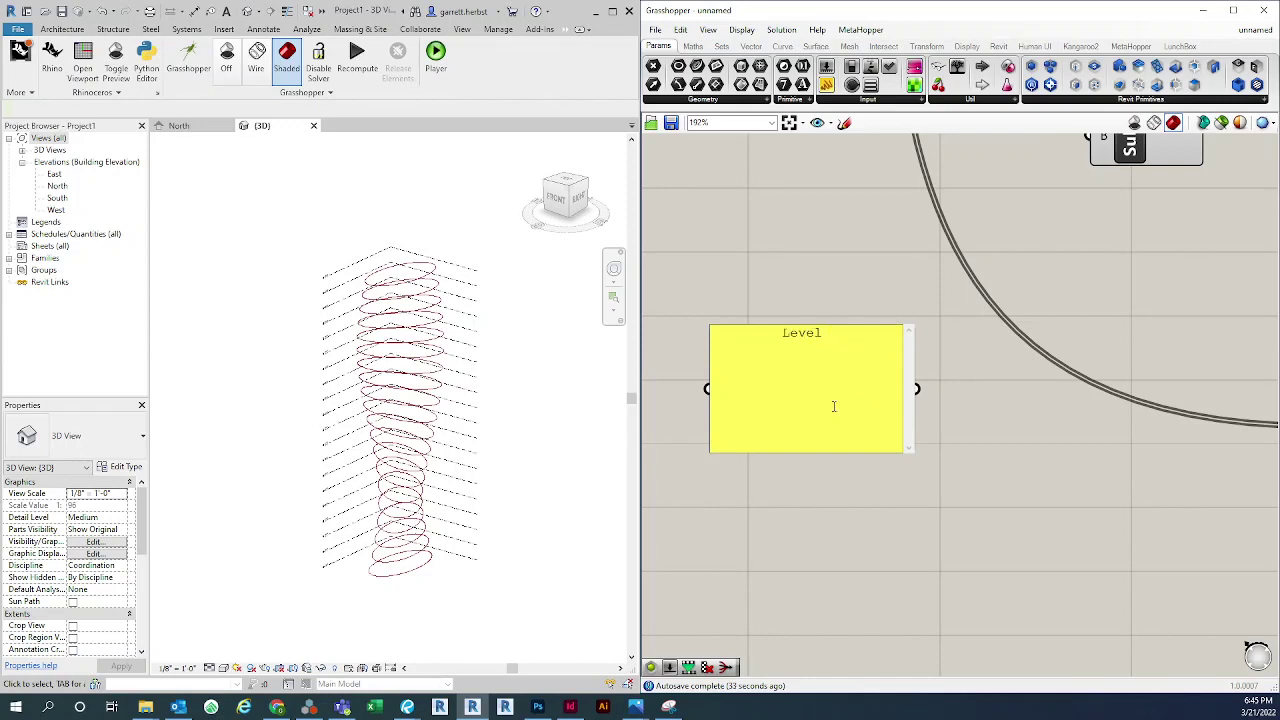
pyautogui.write('-')
pyautogui.click(797, 284)
pyautogui.click(836, 380)
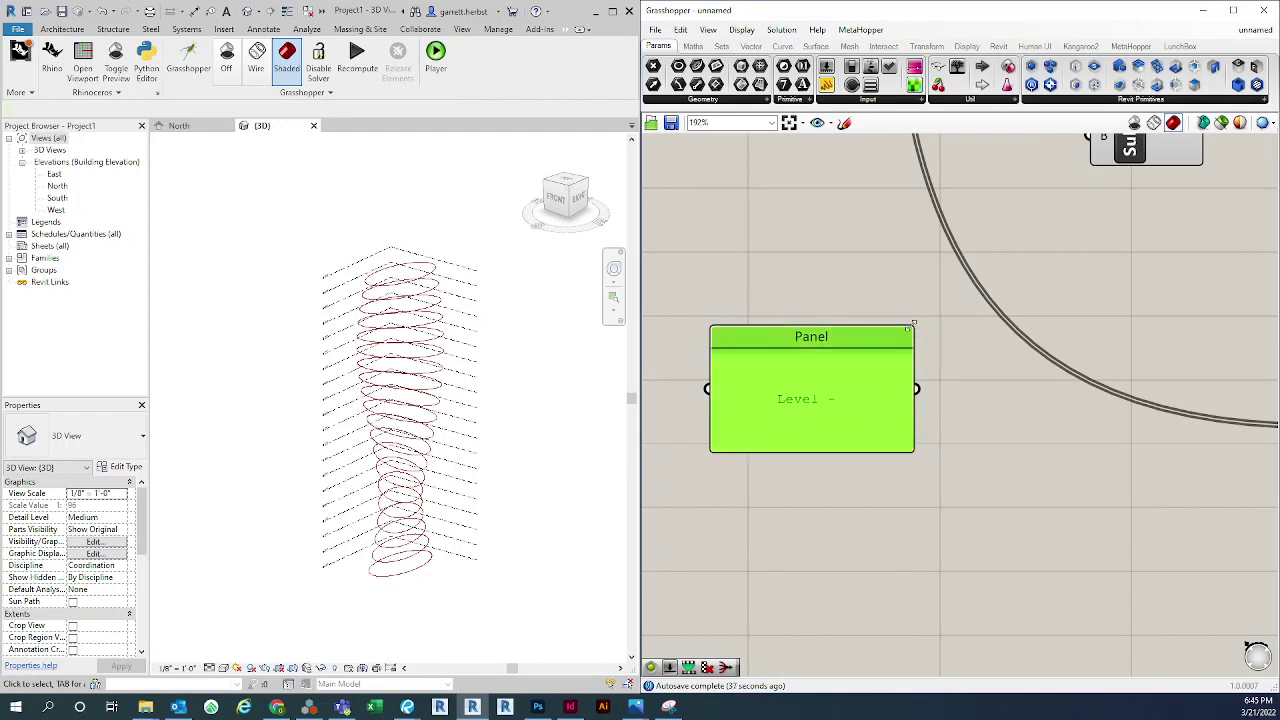
pyautogui.moveTo(910, 326); pyautogui.dragTo(901, 357)
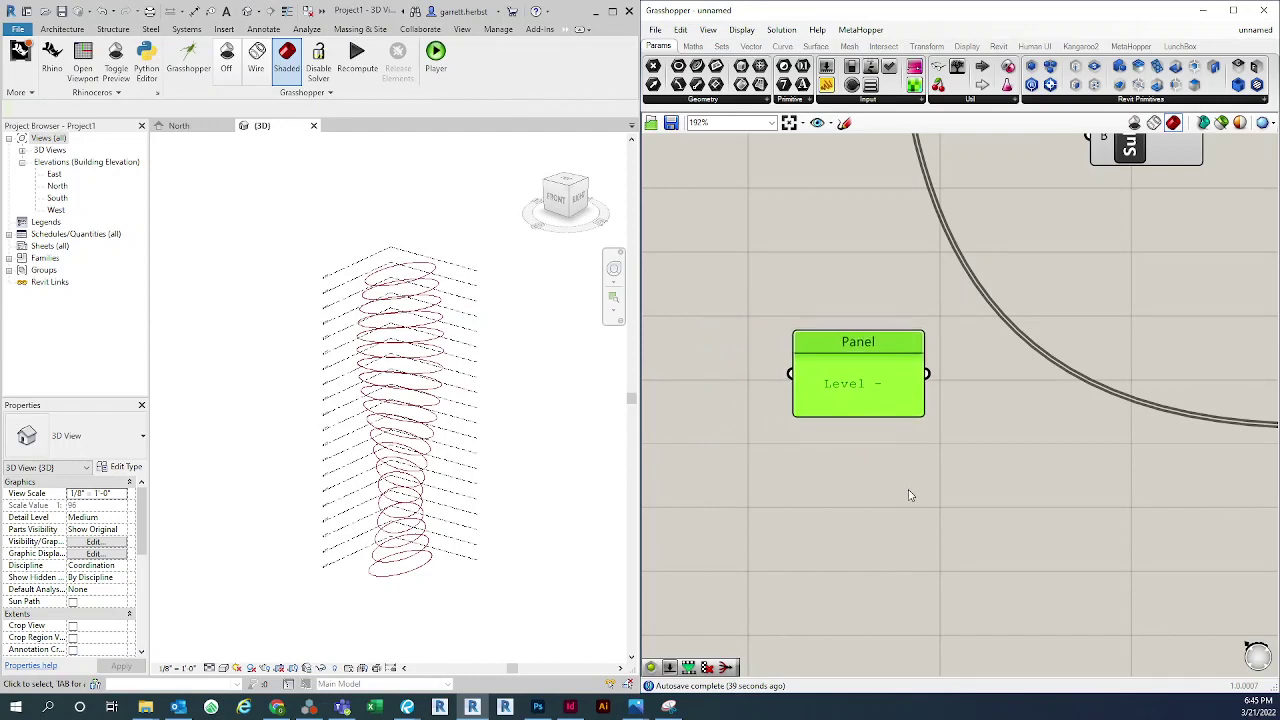
pyautogui.click(910, 495)
# Examine the names of the lowest levels at the base of the stack in the Revit 3D view
pyautogui.click(389, 563)
pyautogui.scroll(5, 385, 565)
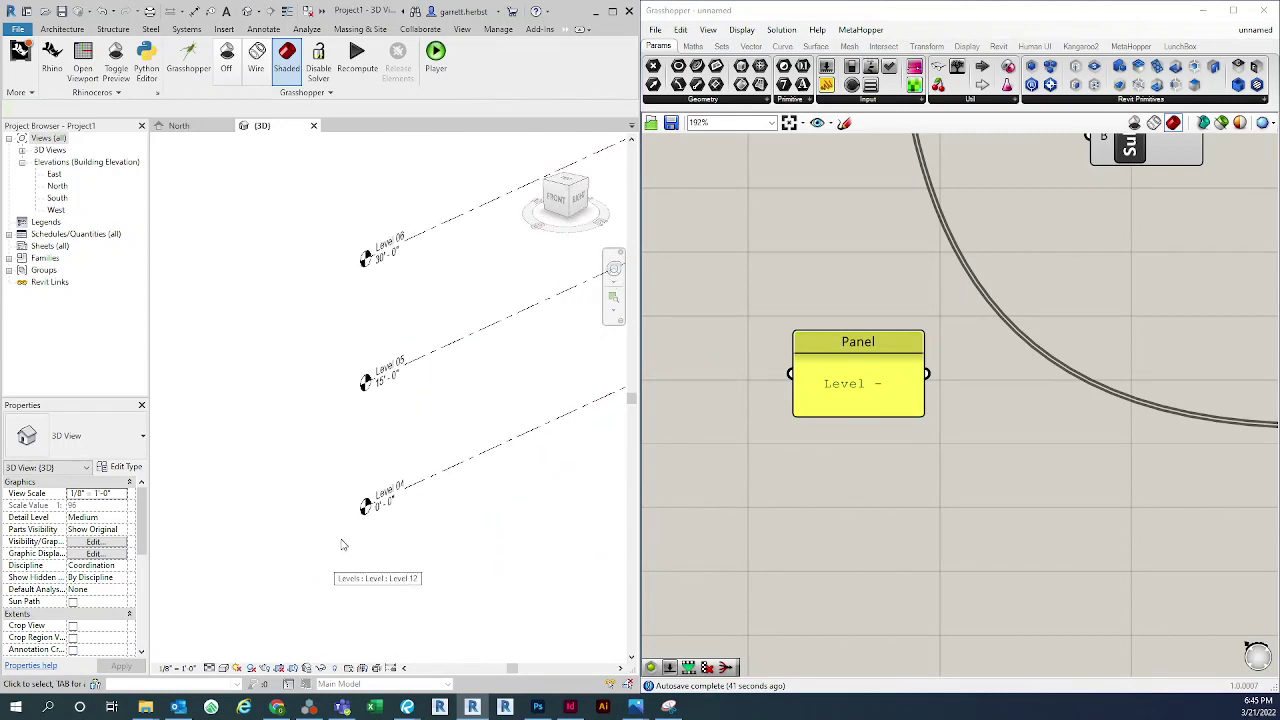
pyautogui.scroll(-2, 343, 491)
pyautogui.moveTo(450, 444); pyautogui.dragTo(381, 468, button='middle')
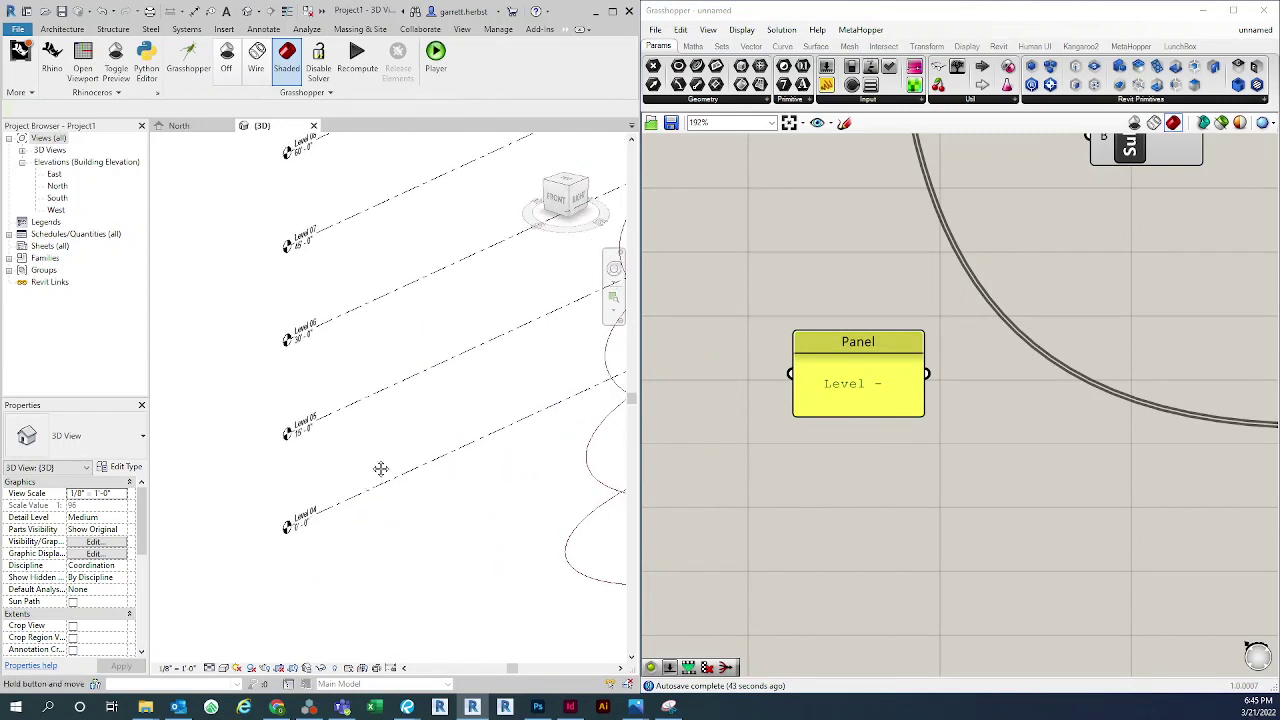
pyautogui.scroll(3, 305, 527)
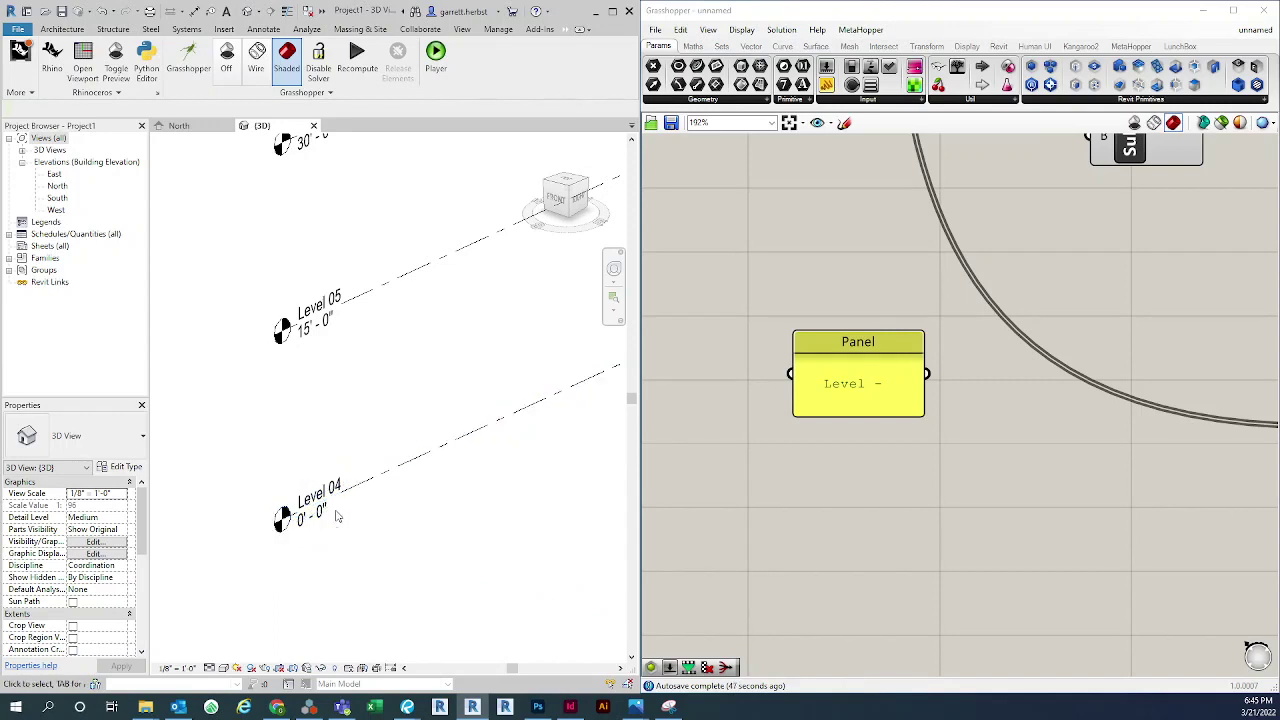
# Compare the names and elevations of successive levels going up from the base of the Revit 3D view
pyautogui.scroll(1, 337, 516)
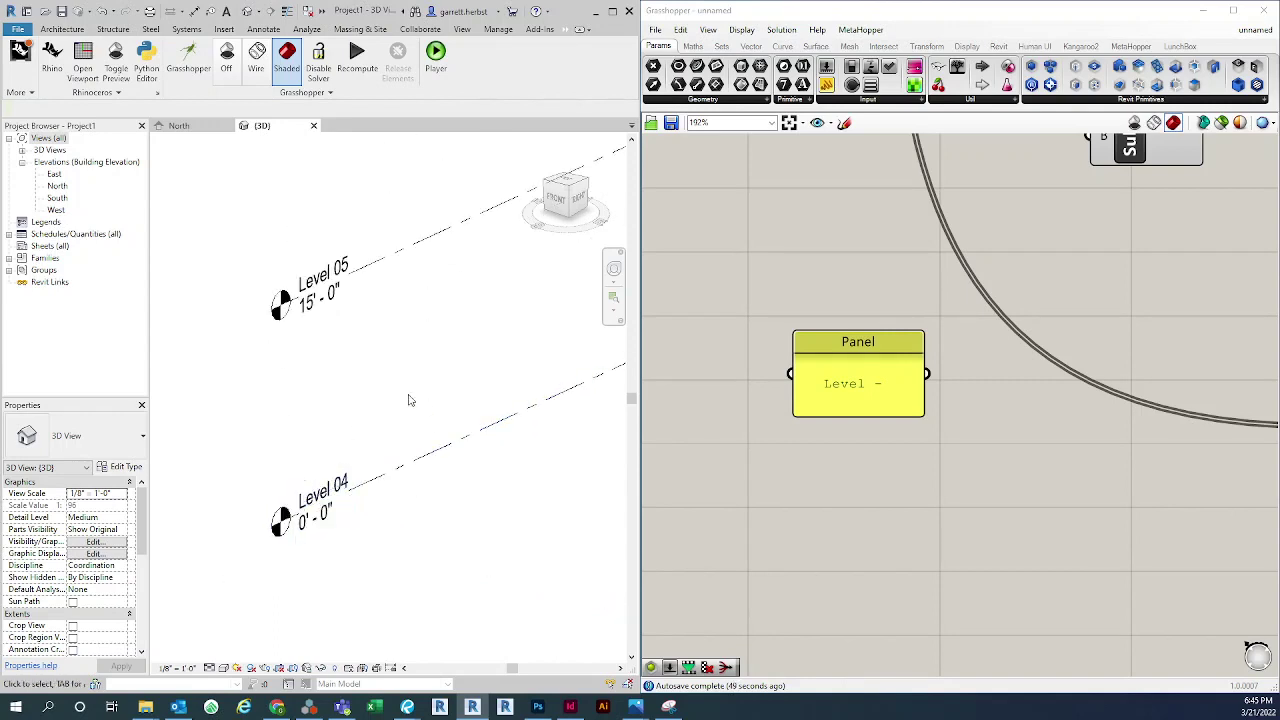
pyautogui.scroll(-1, 345, 519)
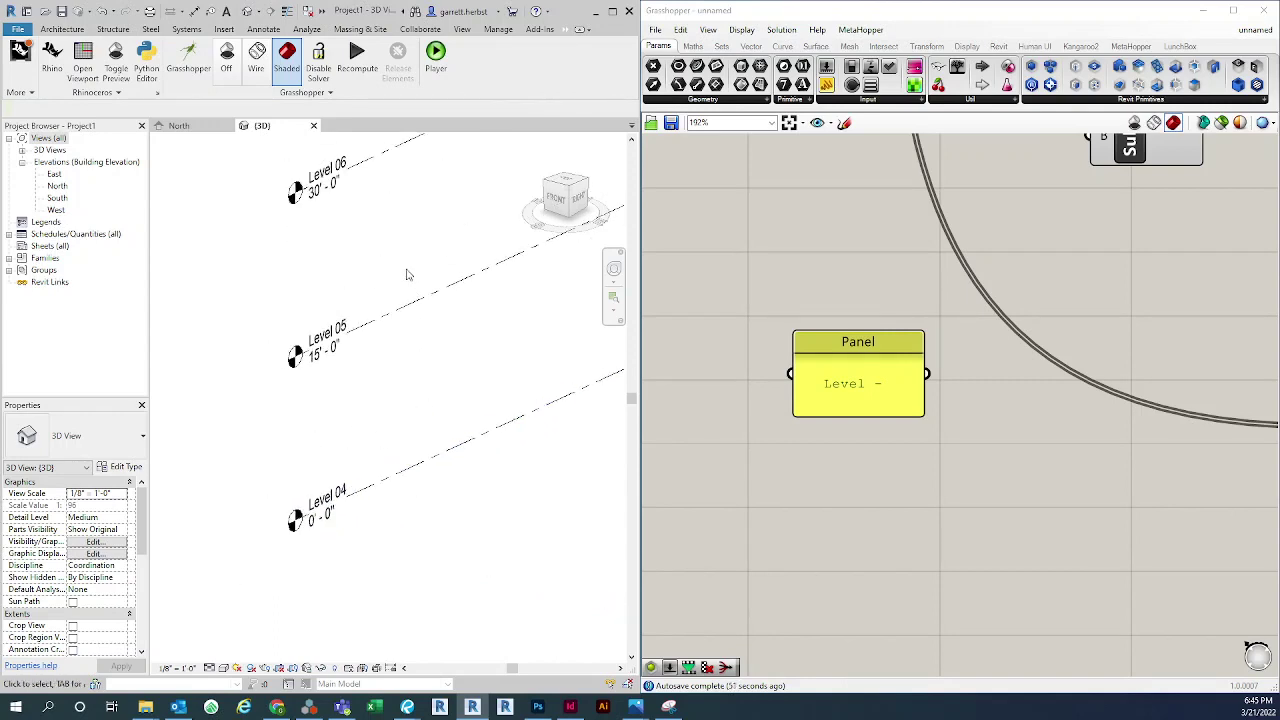
pyautogui.scroll(-1, 327, 365)
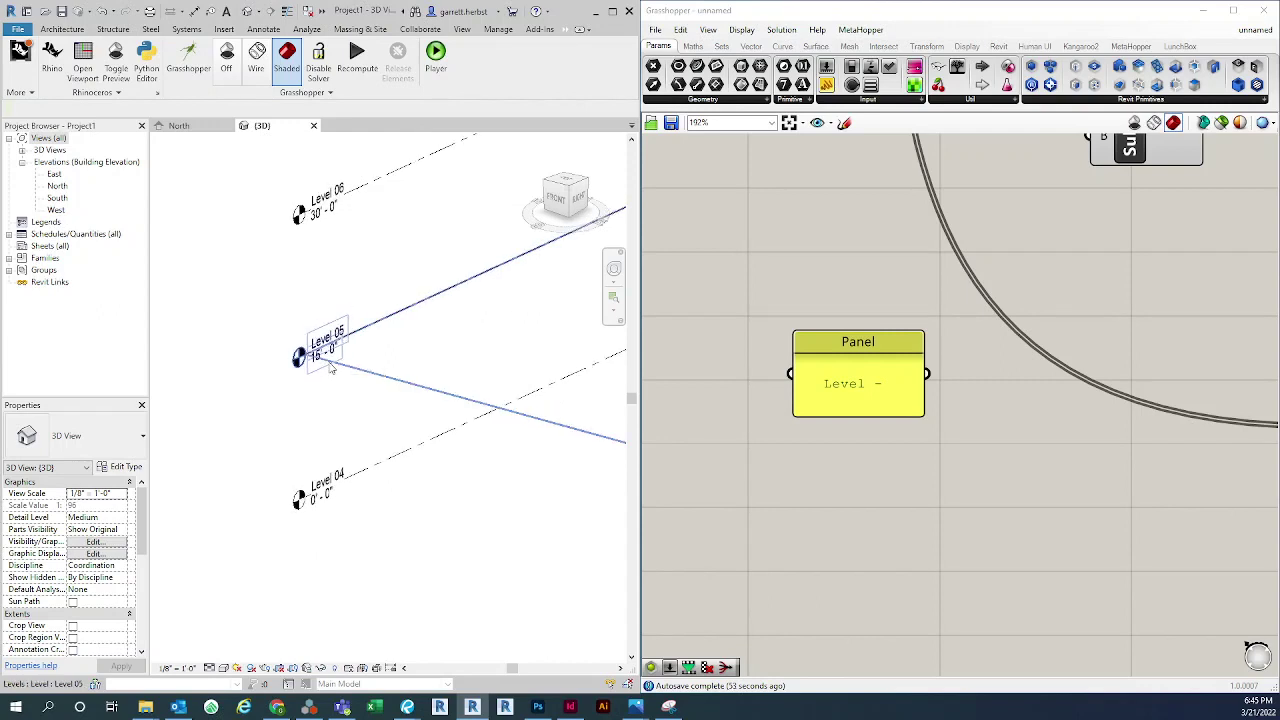
pyautogui.keyDown('shift'); pyautogui.moveTo(349, 458); pyautogui.dragTo(308, 551, button='middle'); pyautogui.keyUp('shift')
pyautogui.scroll(-4, 315, 526)
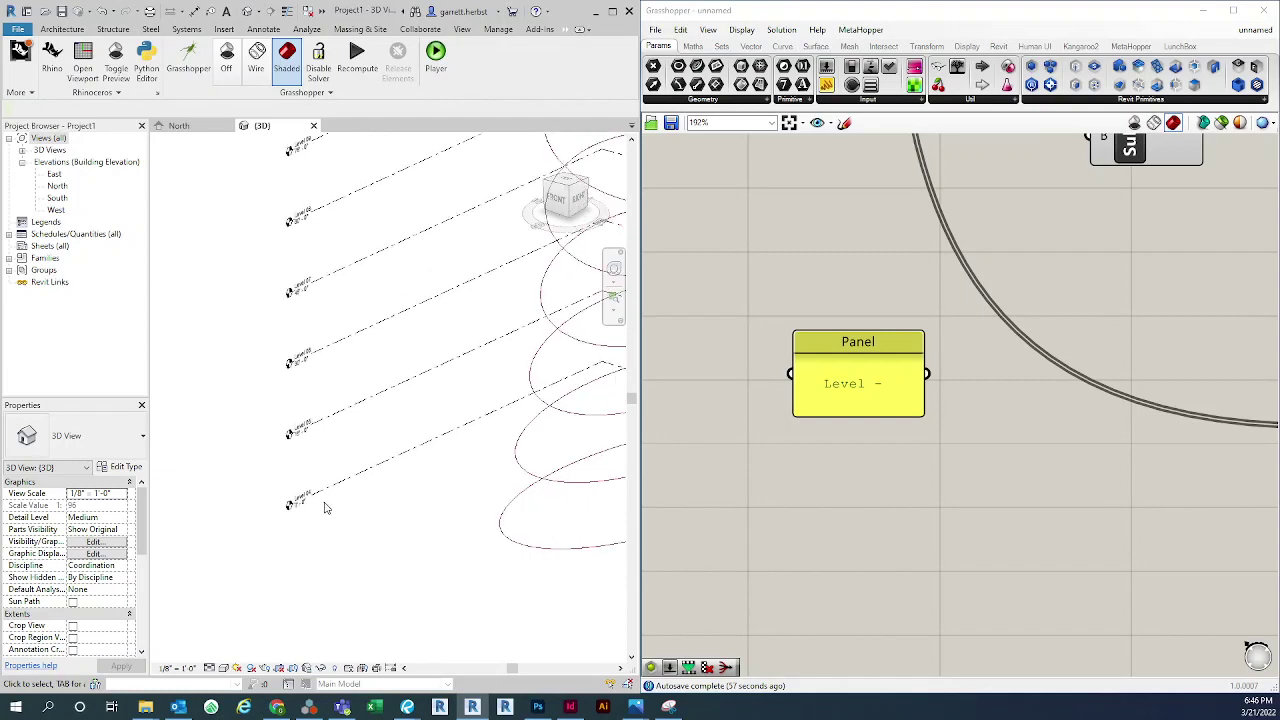
pyautogui.scroll(-2, 789, 466)
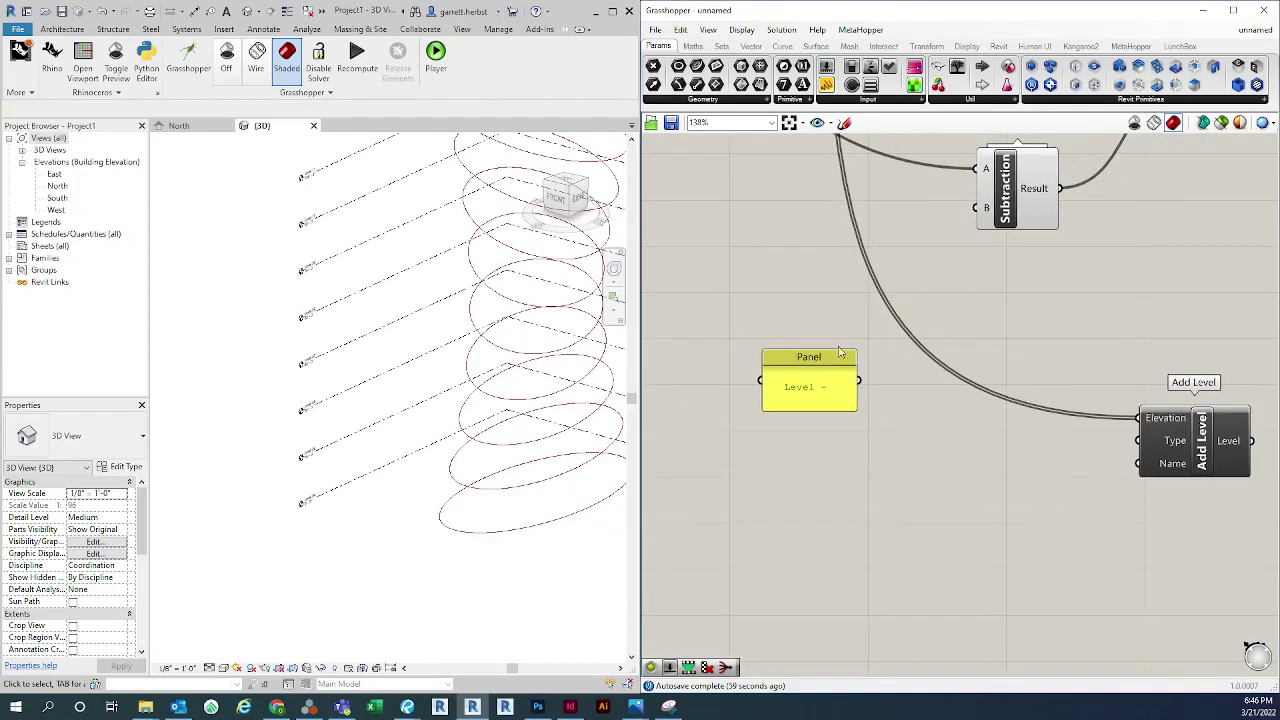
# Move the "Level -" panel farther from Add Level, leaving room for another component between them
pyautogui.scroll(4, 840, 352)
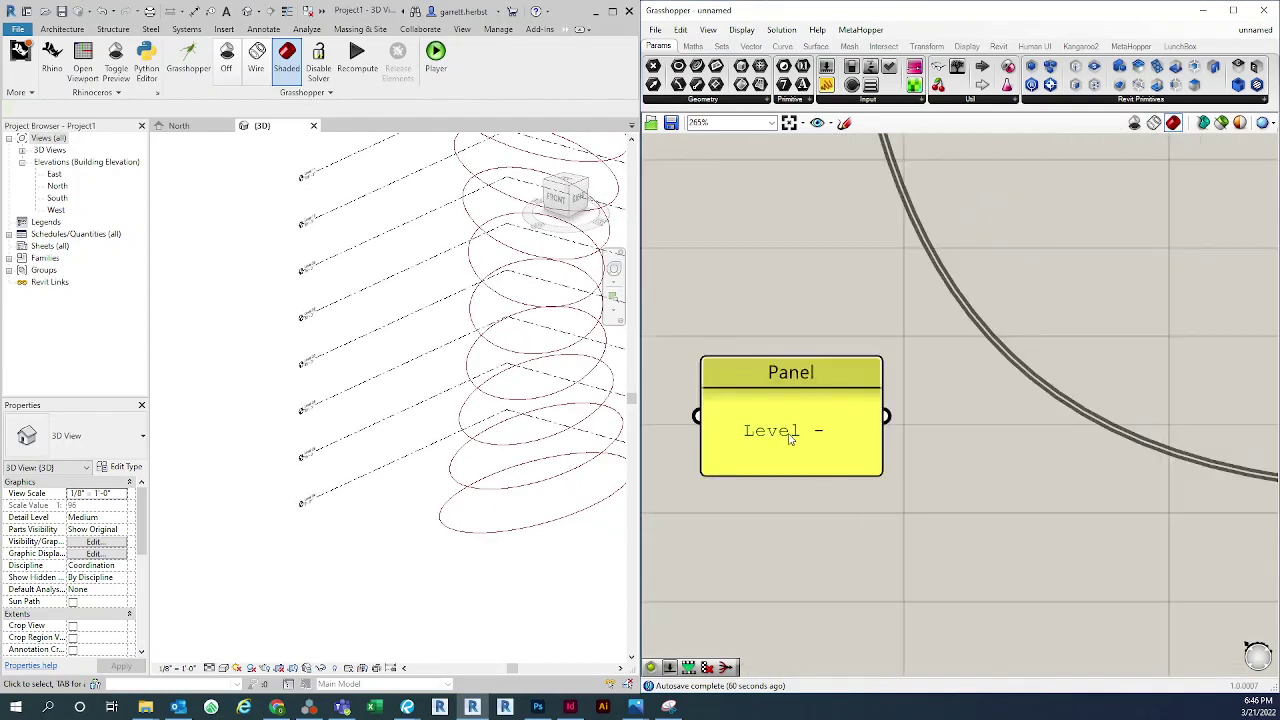
pyautogui.scroll(-2, 790, 440)
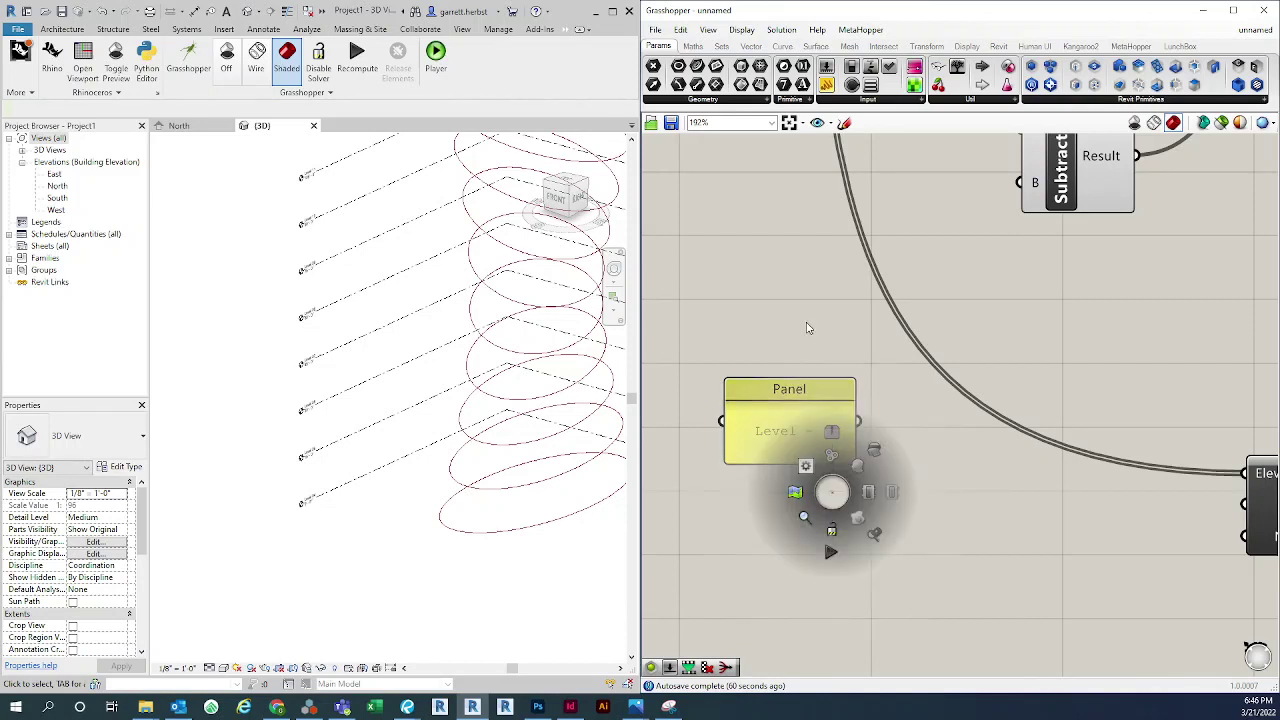
pyautogui.scroll(-2, 808, 328)
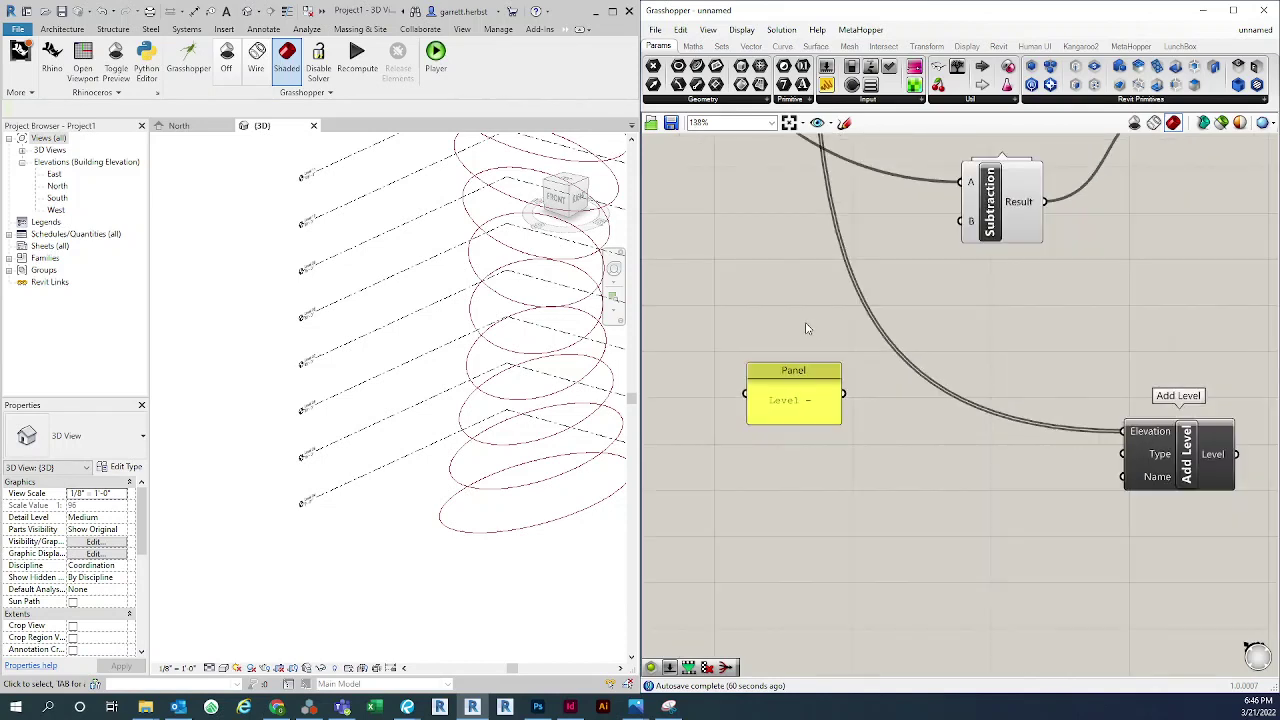
pyautogui.scroll(-1, 805, 335)
pyautogui.moveTo(794, 380)
pyautogui.mouseDown()
pyautogui.moveTo(815, 379)
pyautogui.moveTo(782, 381)
pyautogui.moveTo(813, 382)
pyautogui.mouseUp()
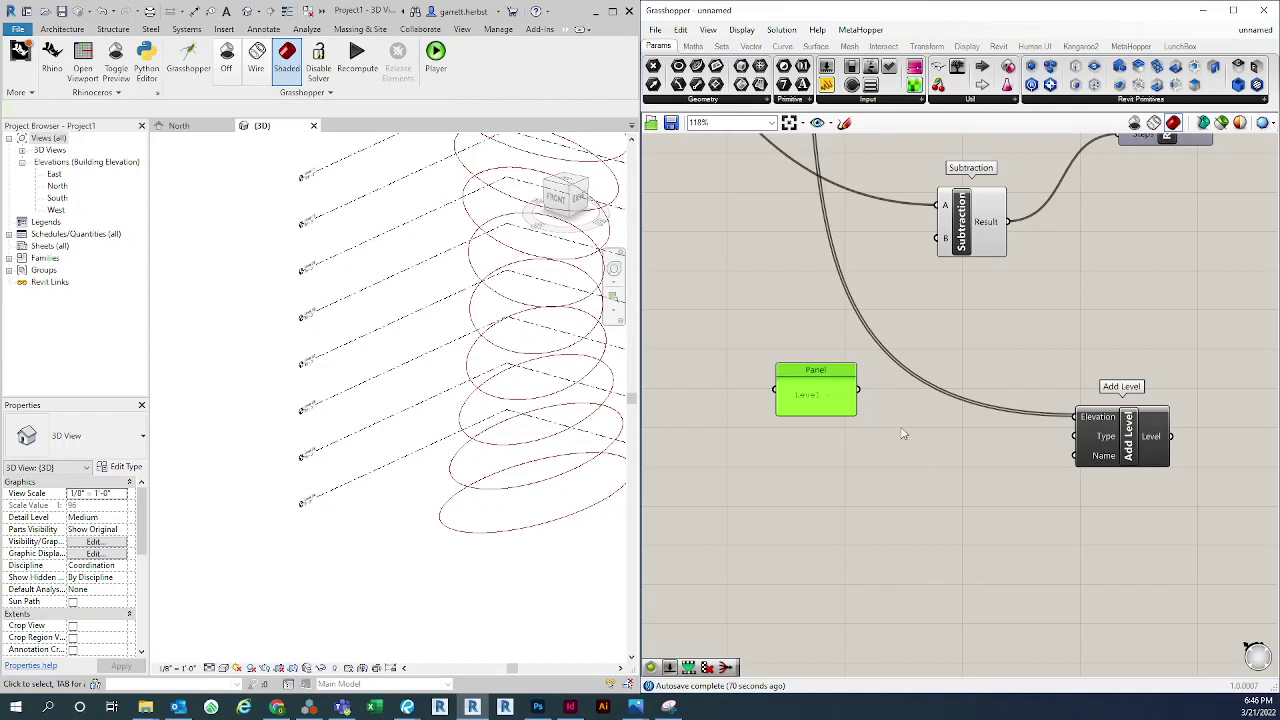
pyautogui.moveTo(772, 390); pyautogui.dragTo(719, 385)
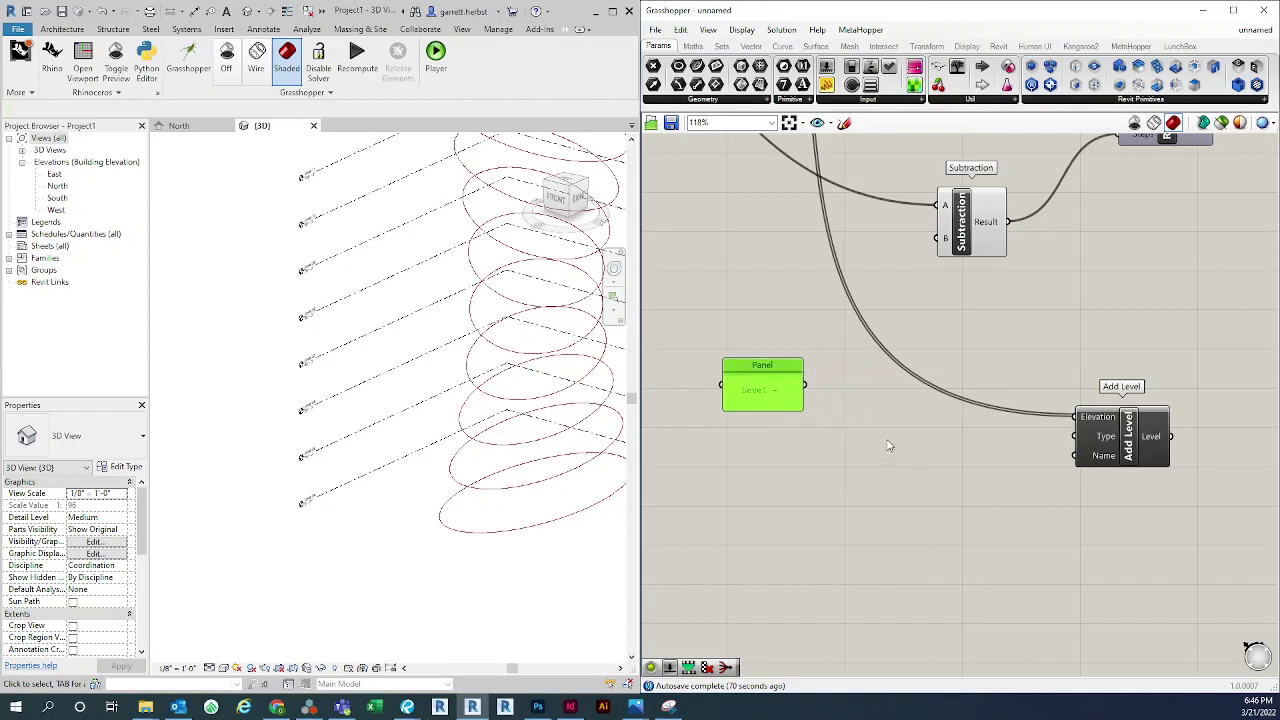
pyautogui.click(888, 446)
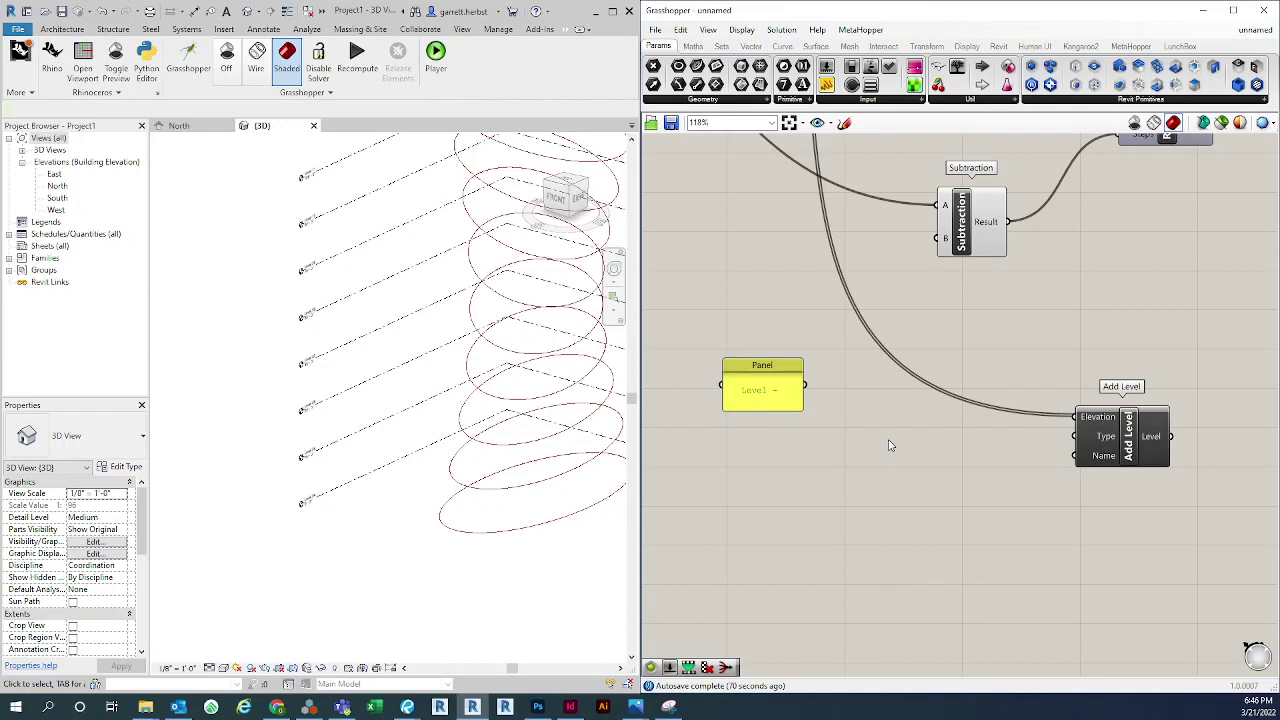
# Add a Concatenate component between the "Level -" panel and Add Level, and space the panel clear of it
pyautogui.doubleClick(890, 446)
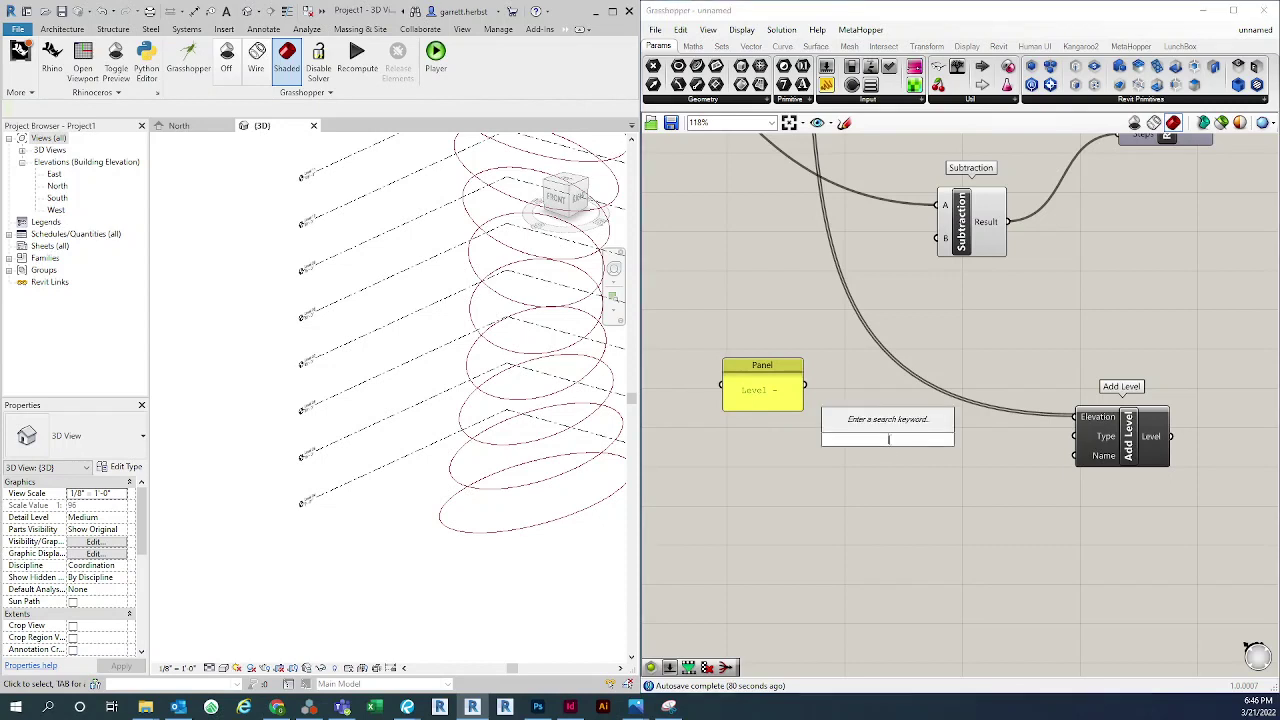
pyautogui.write('conca')
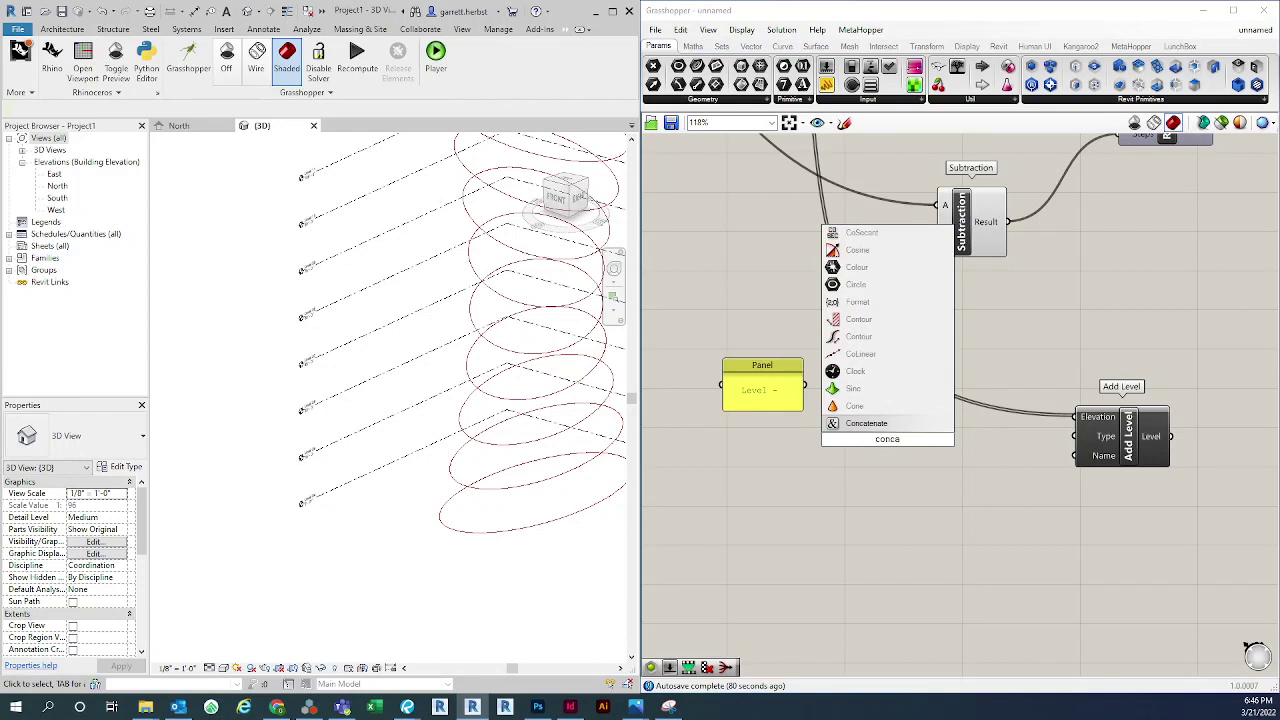
pyautogui.click(889, 428)
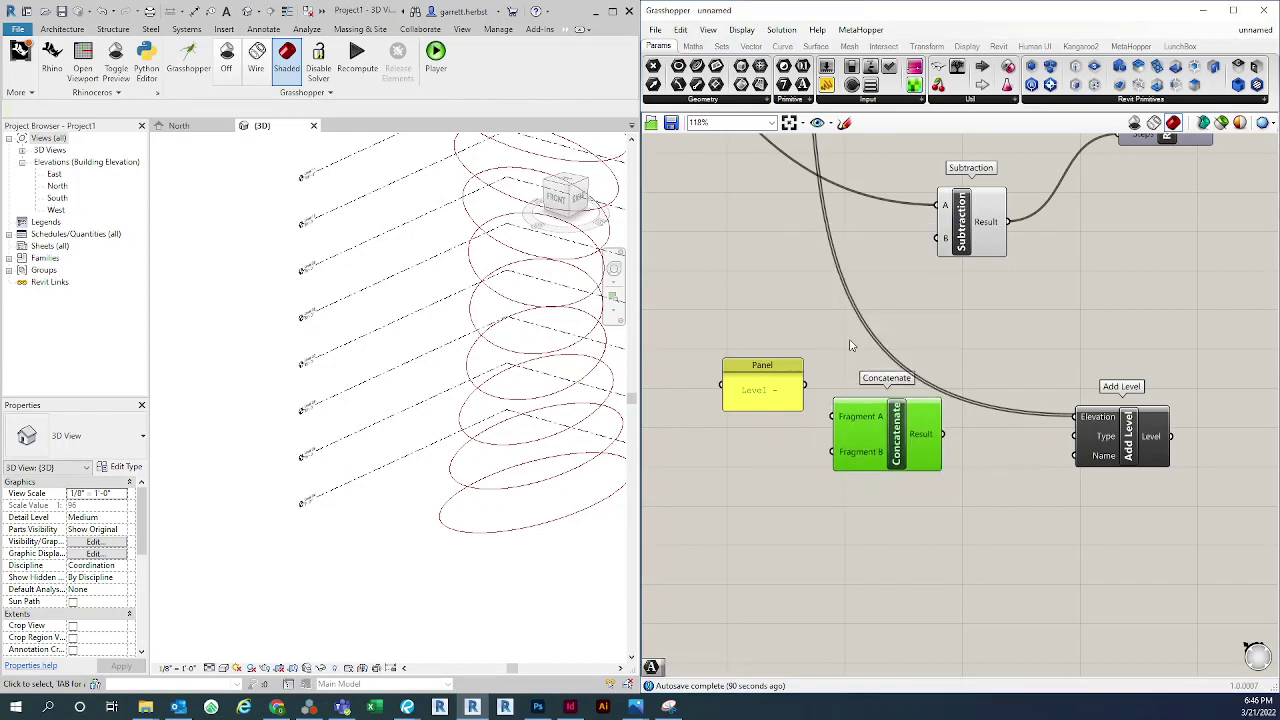
pyautogui.moveTo(880, 431); pyautogui.dragTo(873, 428)
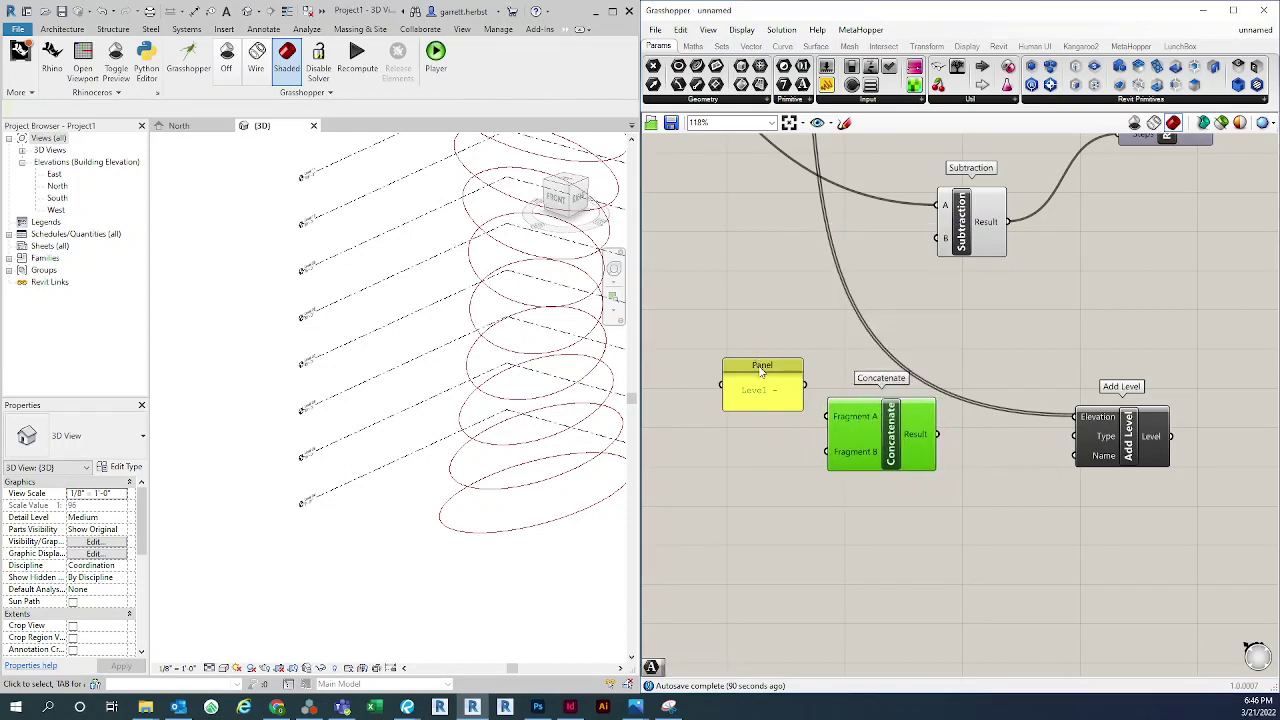
pyautogui.moveTo(762, 370); pyautogui.dragTo(736, 363)
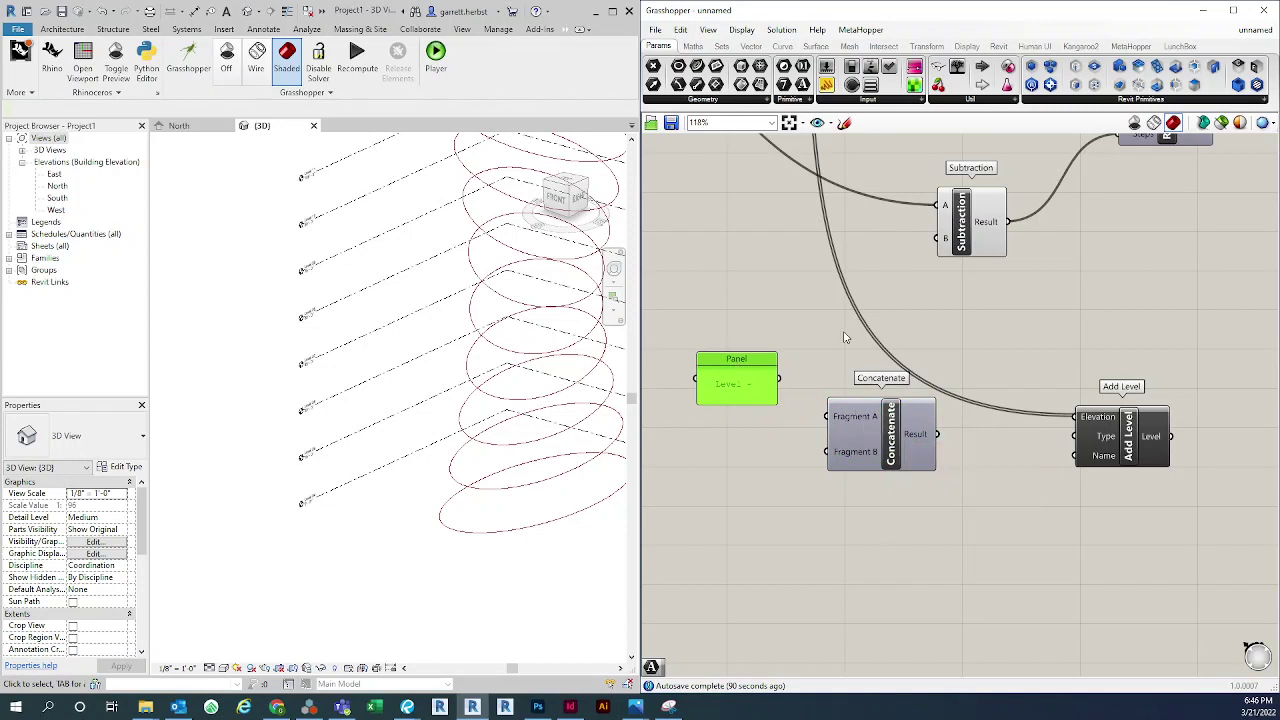
# Connect the "Level -" panel to Concatenate's Fragment A input
pyautogui.moveTo(774, 290); pyautogui.dragTo(786, 287, button='right')
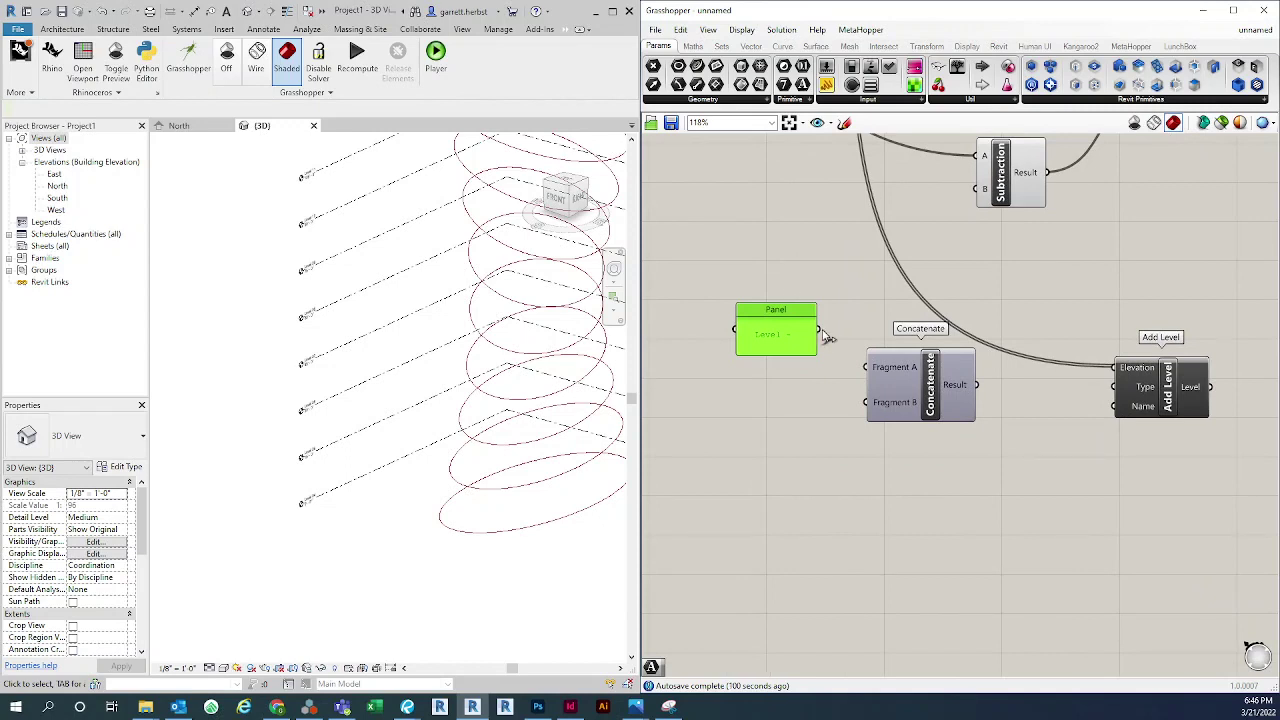
pyautogui.moveTo(819, 330); pyautogui.dragTo(867, 367)
pyautogui.click(825, 484)
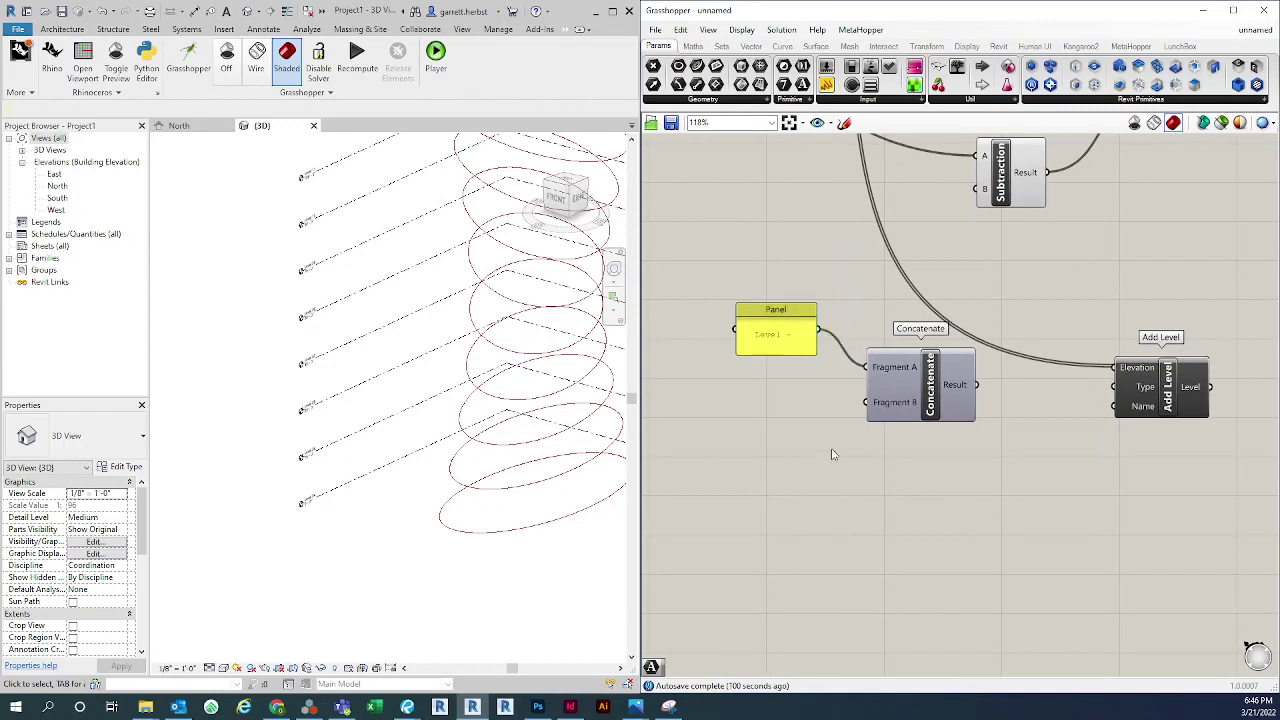
# Add a Series component on the empty canvas beside the "Level -" panel, on its input side
pyautogui.scroll(-2, 840, 435)
pyautogui.scroll(-2, 850, 503)
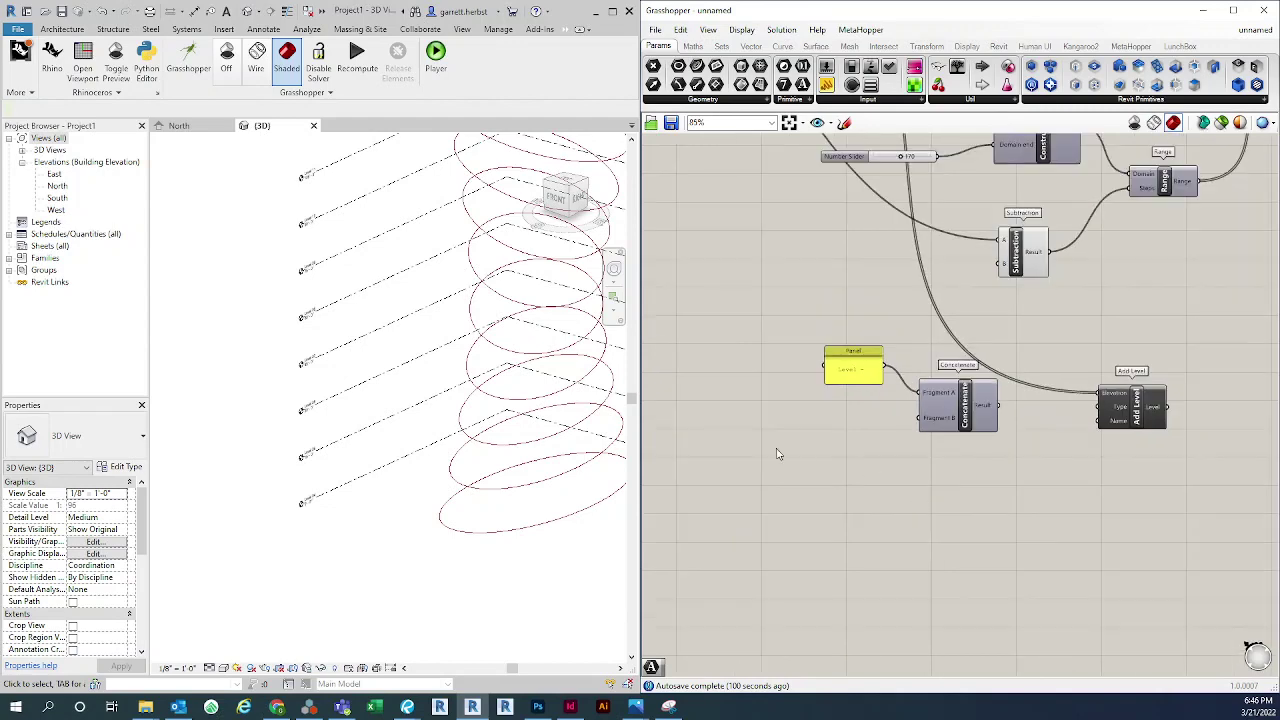
pyautogui.scroll(-2, 903, 486)
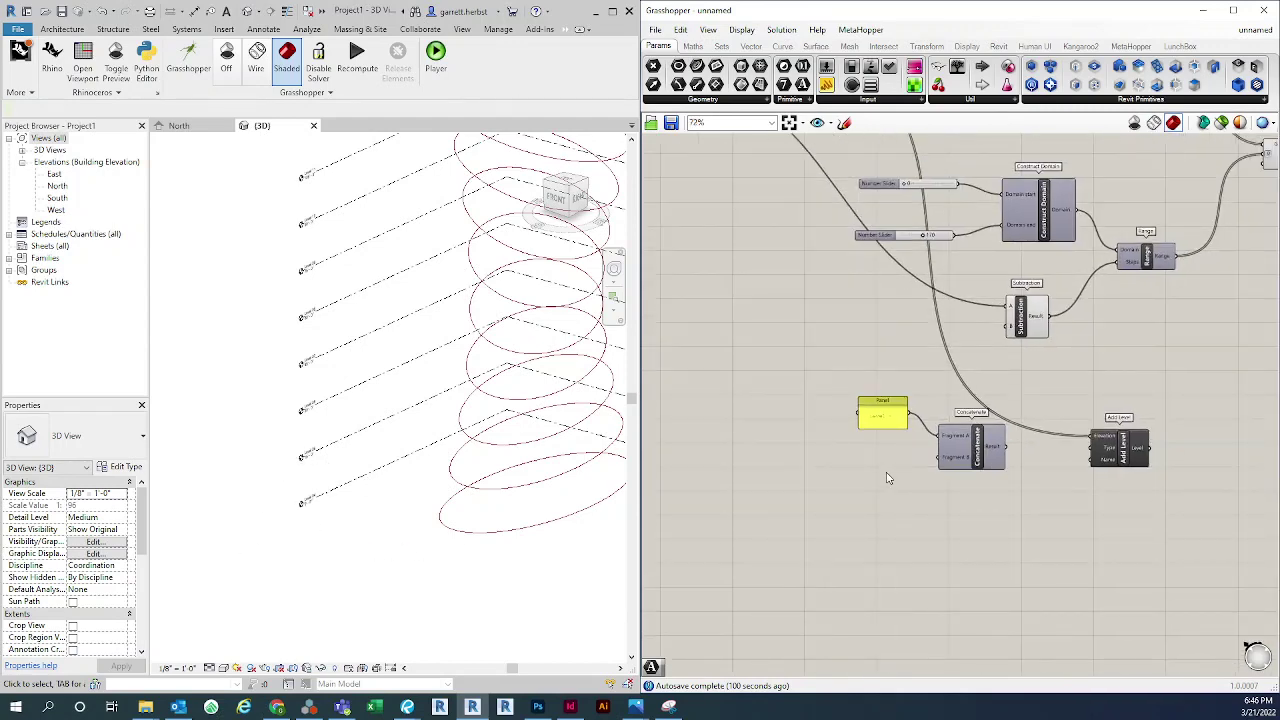
pyautogui.scroll(-1, 885, 477)
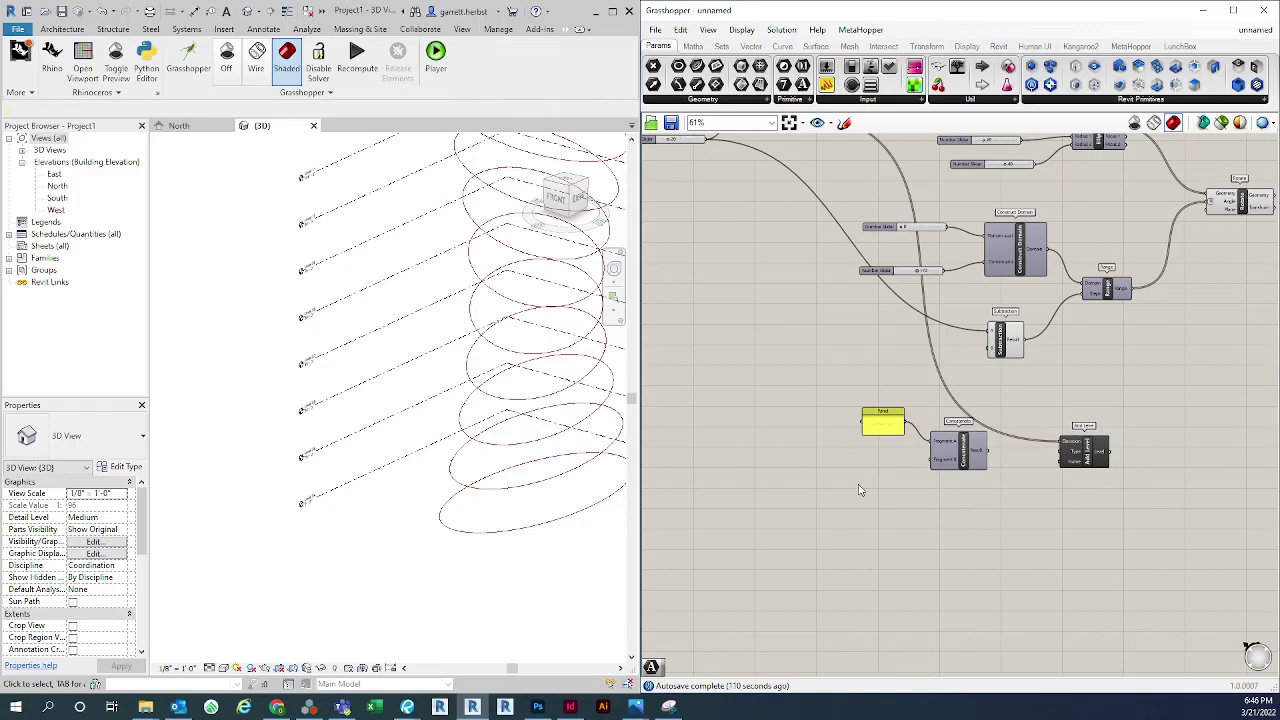
pyautogui.moveTo(859, 487)
pyautogui.mouseDown(button='right')
pyautogui.moveTo(864, 552)
pyautogui.moveTo(851, 489)
pyautogui.mouseUp(button='right')
pyautogui.scroll(-2, 894, 555)
pyautogui.scroll(2, 851, 488)
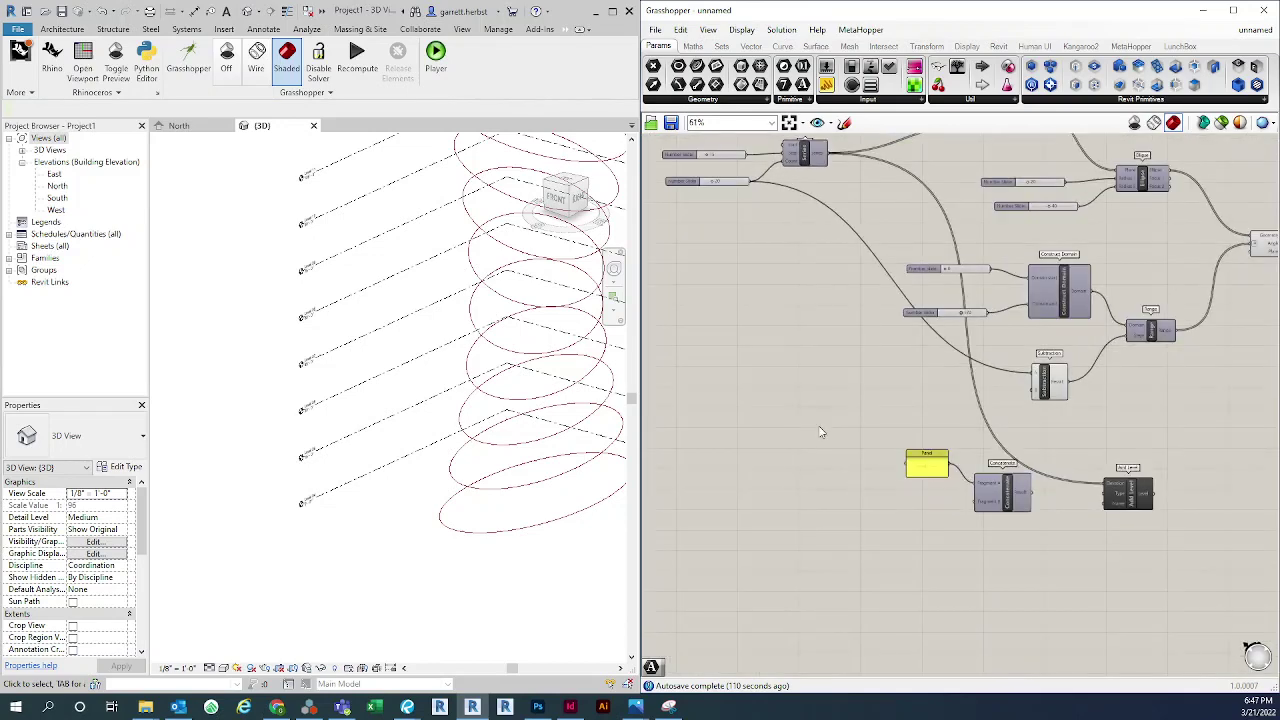
pyautogui.doubleClick(821, 498)
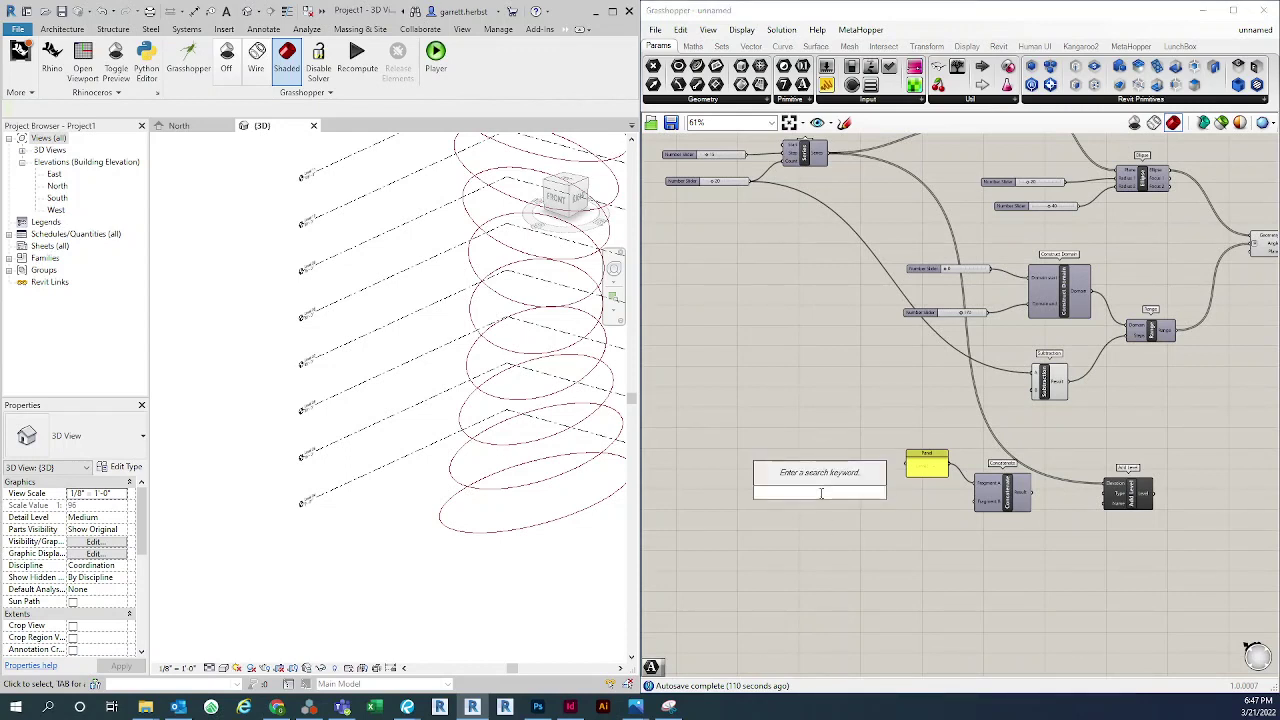
pyautogui.write('serie')
pyautogui.press('Return')
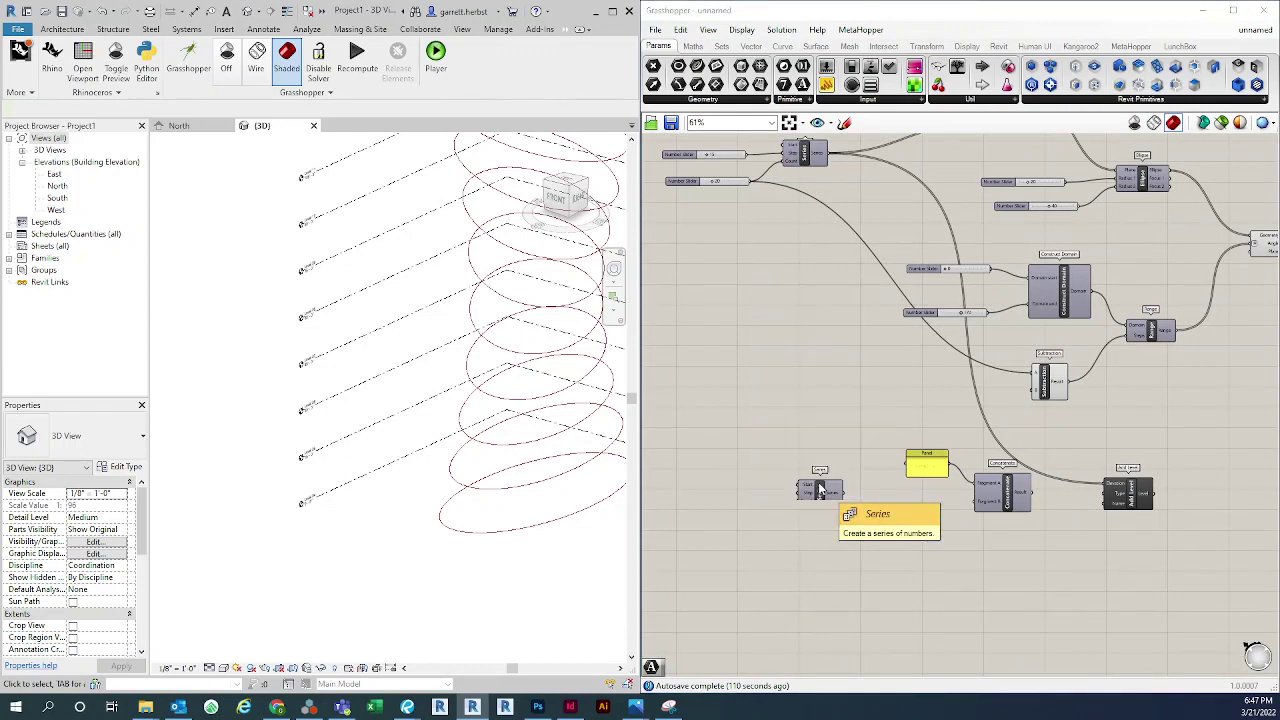
pyautogui.moveTo(830, 487); pyautogui.dragTo(849, 475)
# Connect the number slider that drives the original Series count to the new Series component's Count input
pyautogui.moveTo(790, 375); pyautogui.dragTo(904, 416, button='right')
pyautogui.moveTo(861, 223); pyautogui.dragTo(958, 555)
pyautogui.scroll(3, 977, 596)
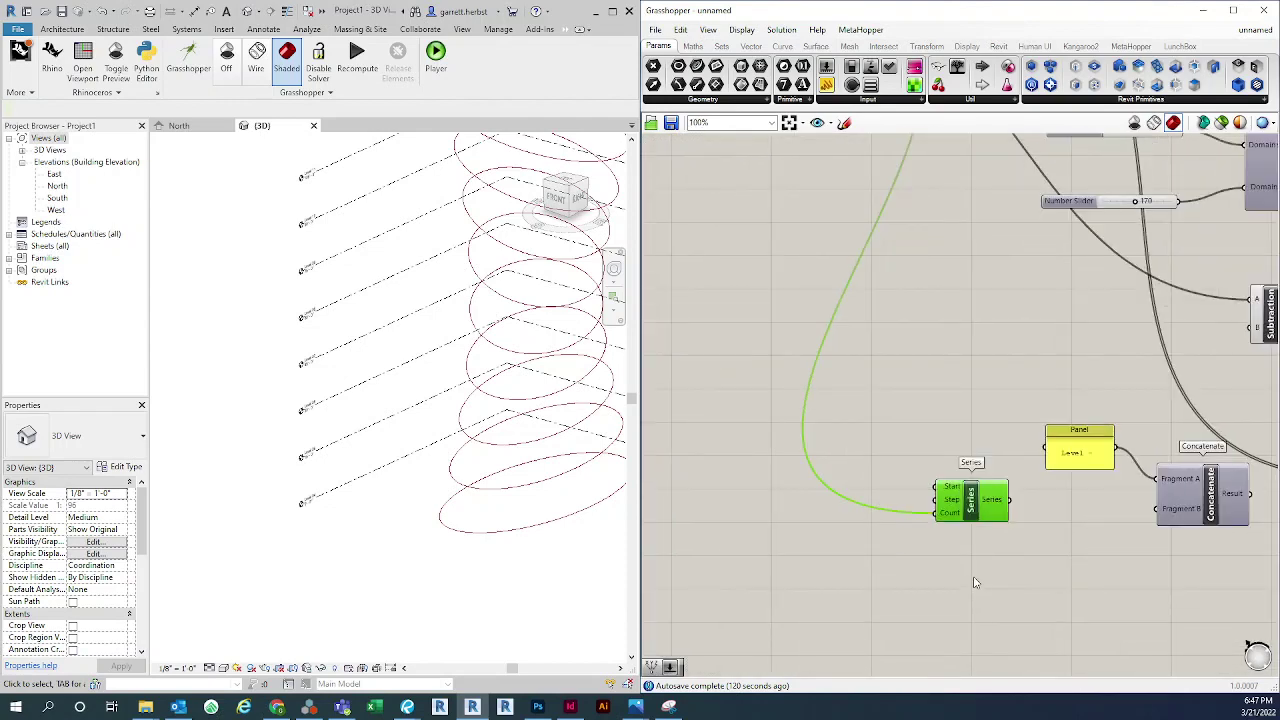
# Add a Subtraction component just ahead of the new Series component's inputs
pyautogui.scroll(3, 949, 558)
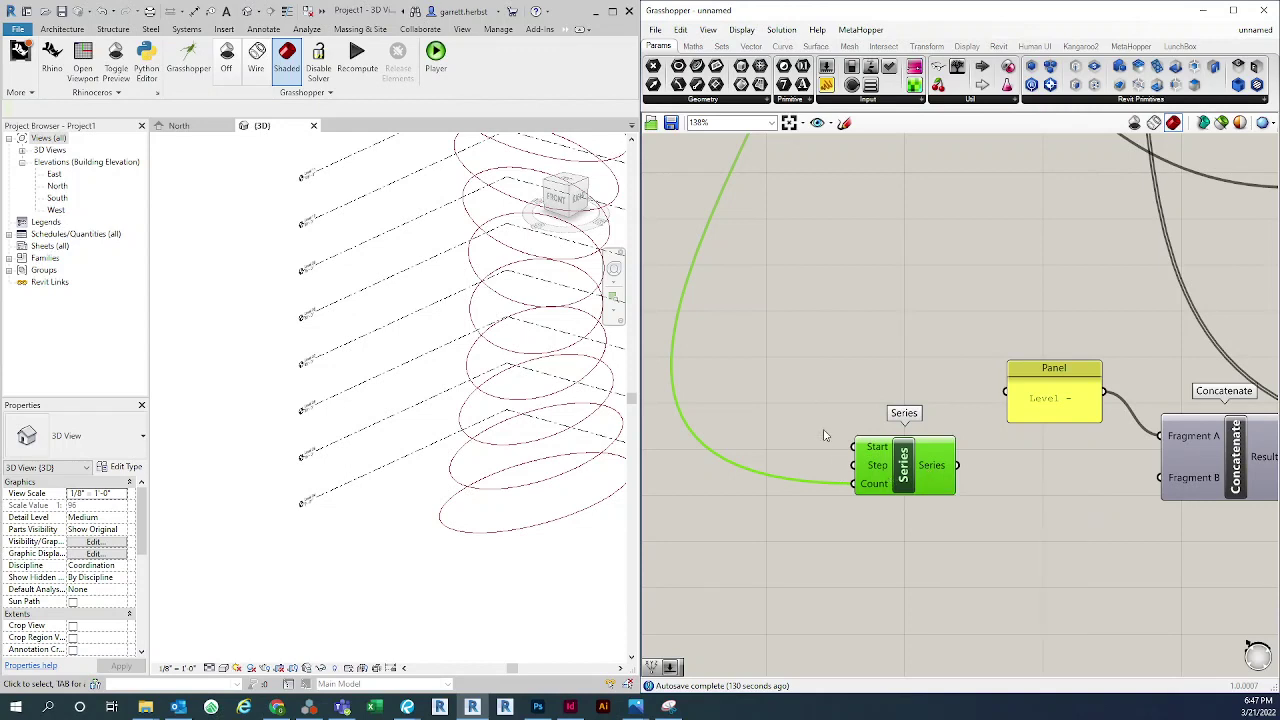
pyautogui.scroll(-2, 880, 440)
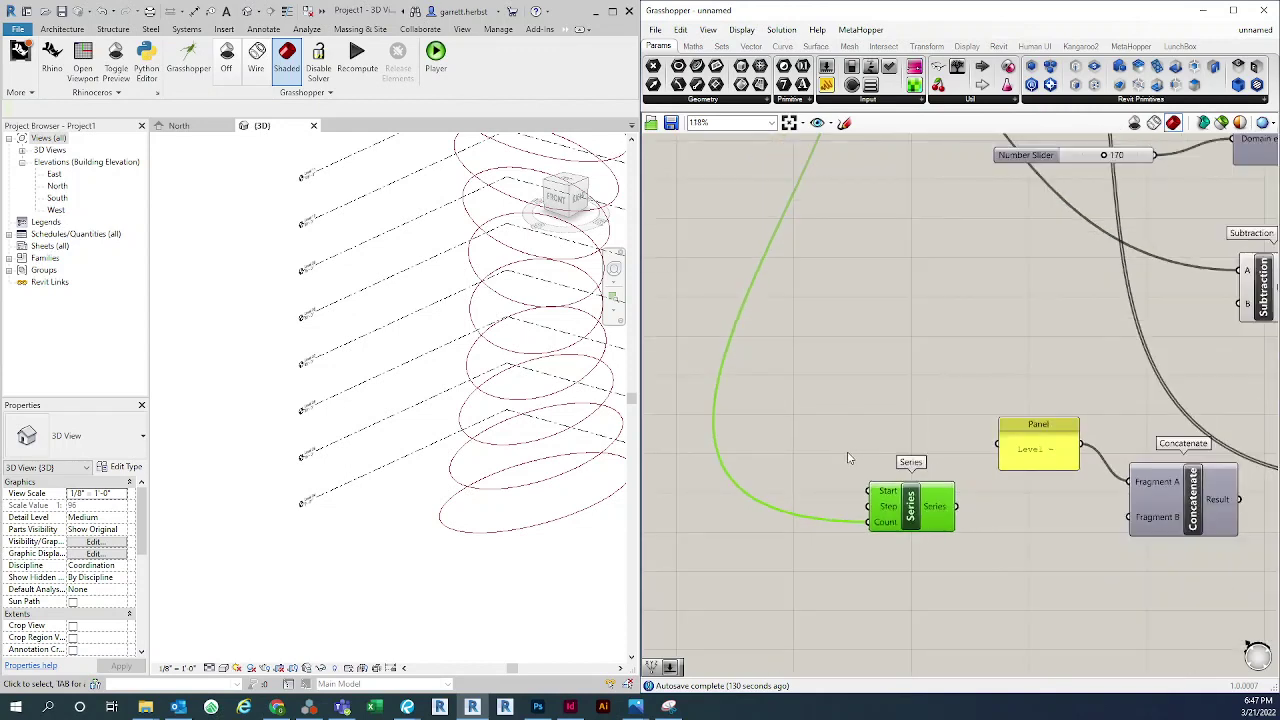
pyautogui.scroll(4, 880, 452)
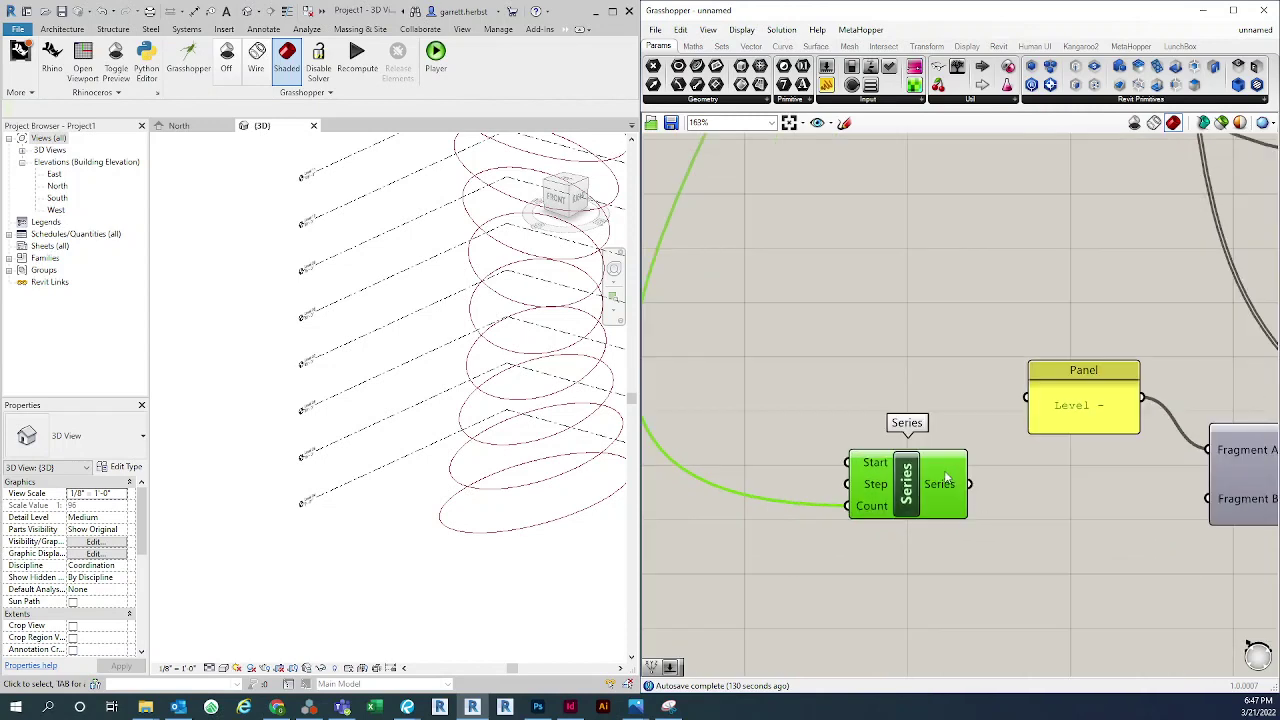
pyautogui.moveTo(942, 488)
pyautogui.scroll(-2, 926, 462)
pyautogui.doubleClick(858, 418)
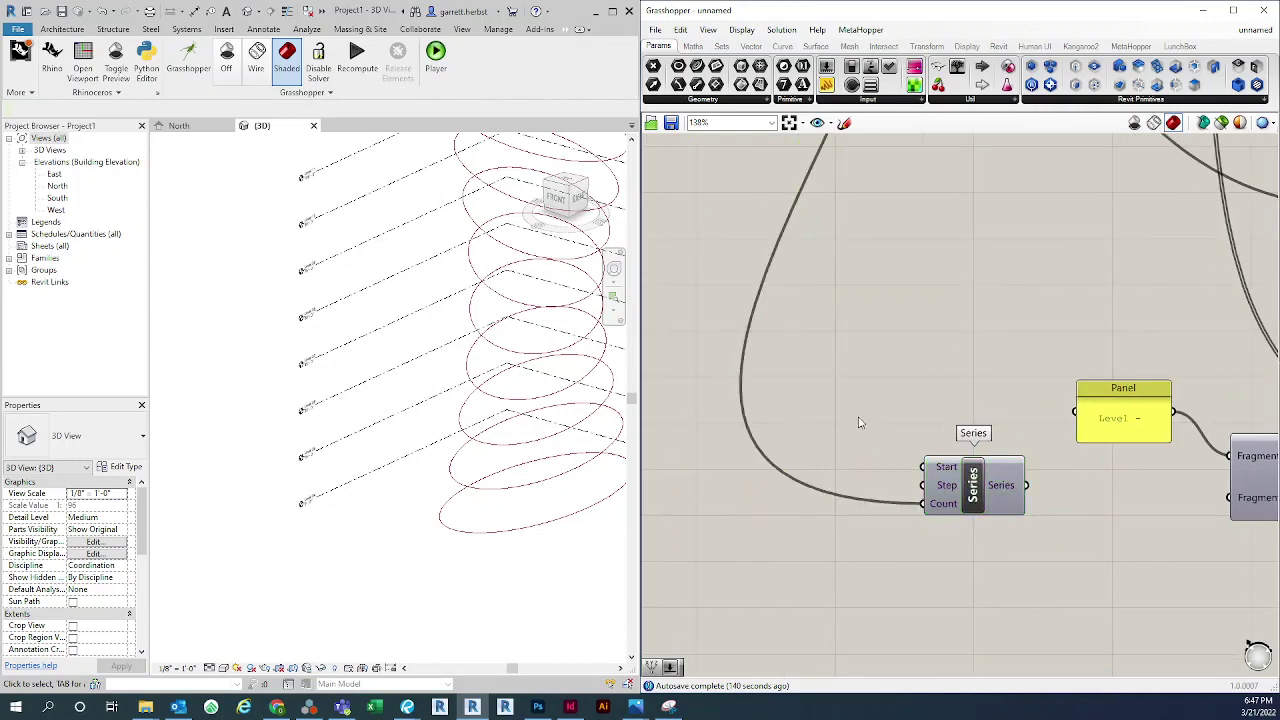
pyautogui.write('subtraction')
pyautogui.press('Return')
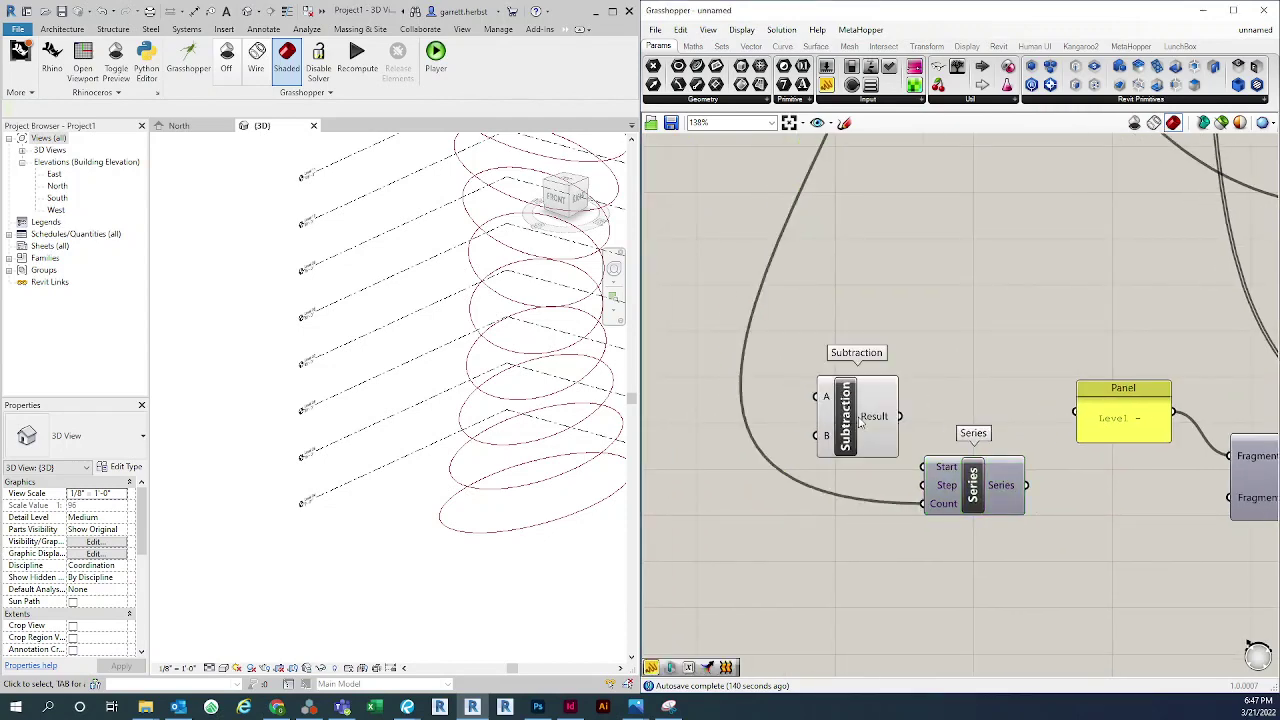
pyautogui.scroll(-2, 897, 365)
pyautogui.scroll(2, 910, 510)
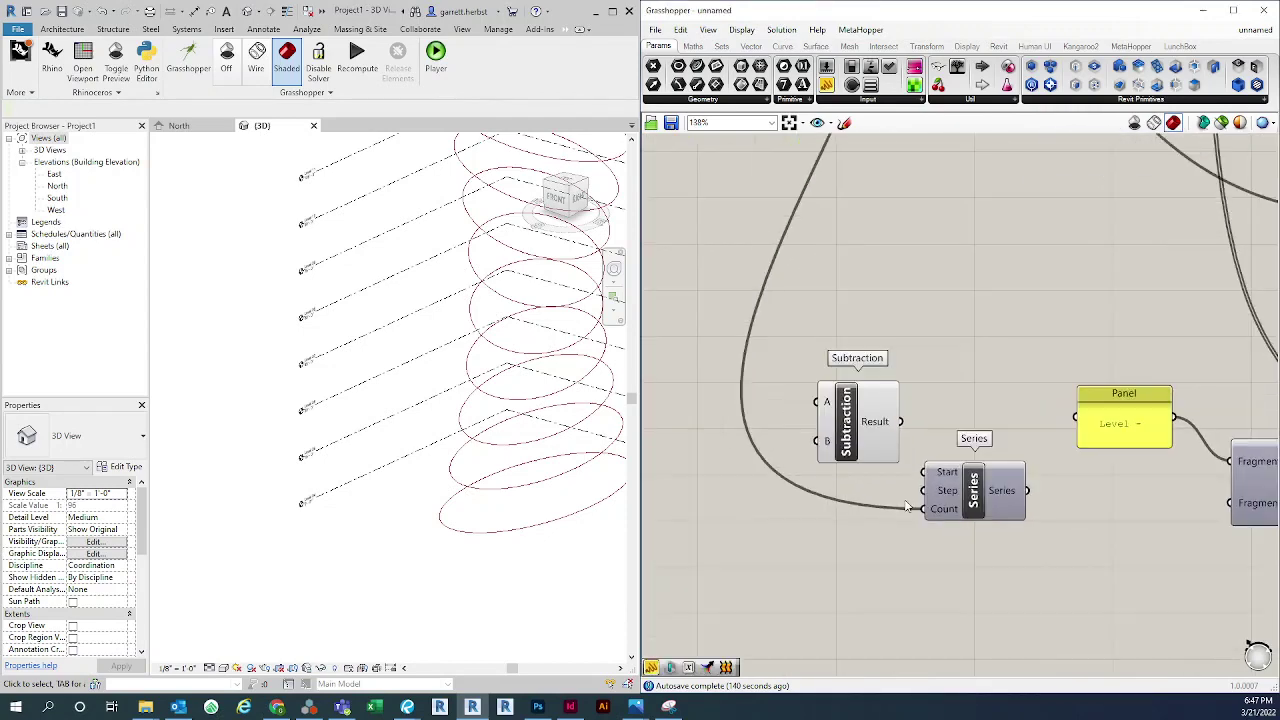
# Insert the new Subtraction between the count slider and Series Count, and connect the Series output to Concatenate's Fragment B
pyautogui.moveTo(928, 515)
pyautogui.keyDown('ctrl'); pyautogui.keyDown('shift'); pyautogui.mouseDown()
pyautogui.moveTo(880, 514)
pyautogui.moveTo(818, 452)
pyautogui.moveTo(820, 412)
pyautogui.moveTo(857, 426)
pyautogui.moveTo(809, 526)
pyautogui.moveTo(923, 509)
pyautogui.mouseUp(); pyautogui.keyUp('shift'); pyautogui.keyUp('ctrl')
pyautogui.moveTo(1025, 575); pyautogui.dragTo(912, 503, button='right')
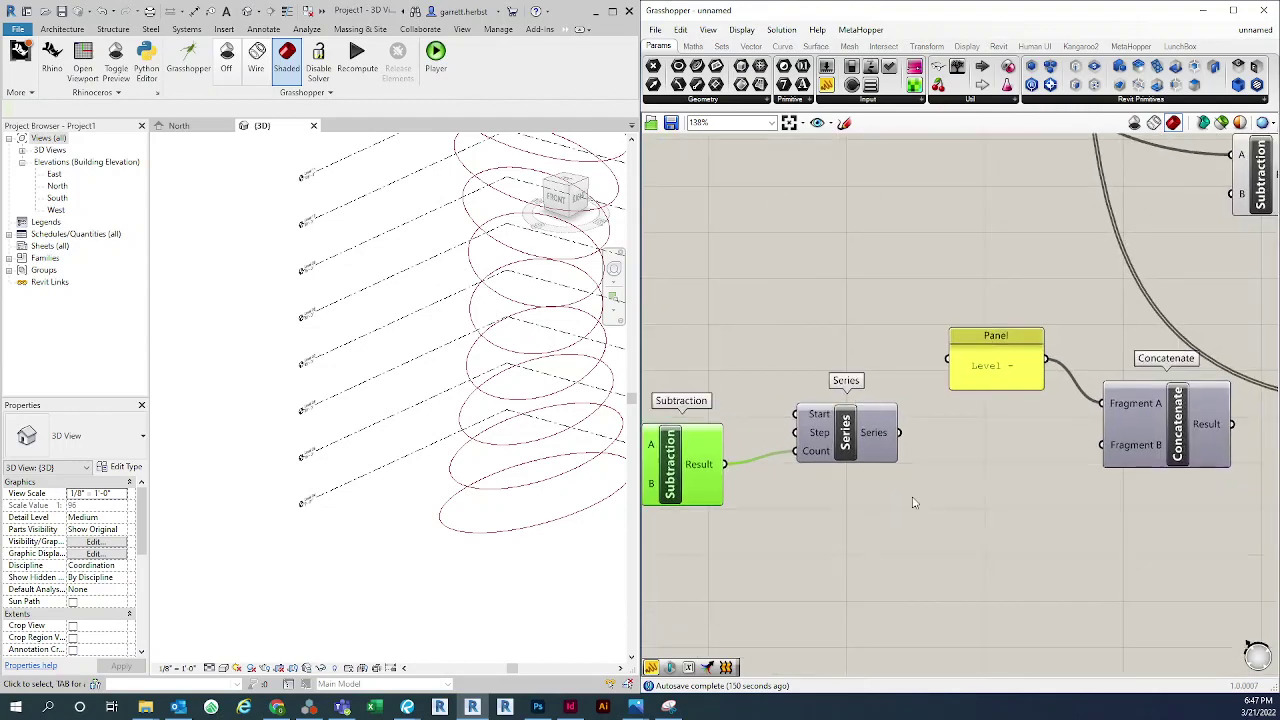
pyautogui.moveTo(903, 432); pyautogui.dragTo(1101, 445)
# Add a Panel below Concatenate and connect Concatenate's Result output to it
pyautogui.moveTo(1115, 513); pyautogui.dragTo(875, 501, button='right')
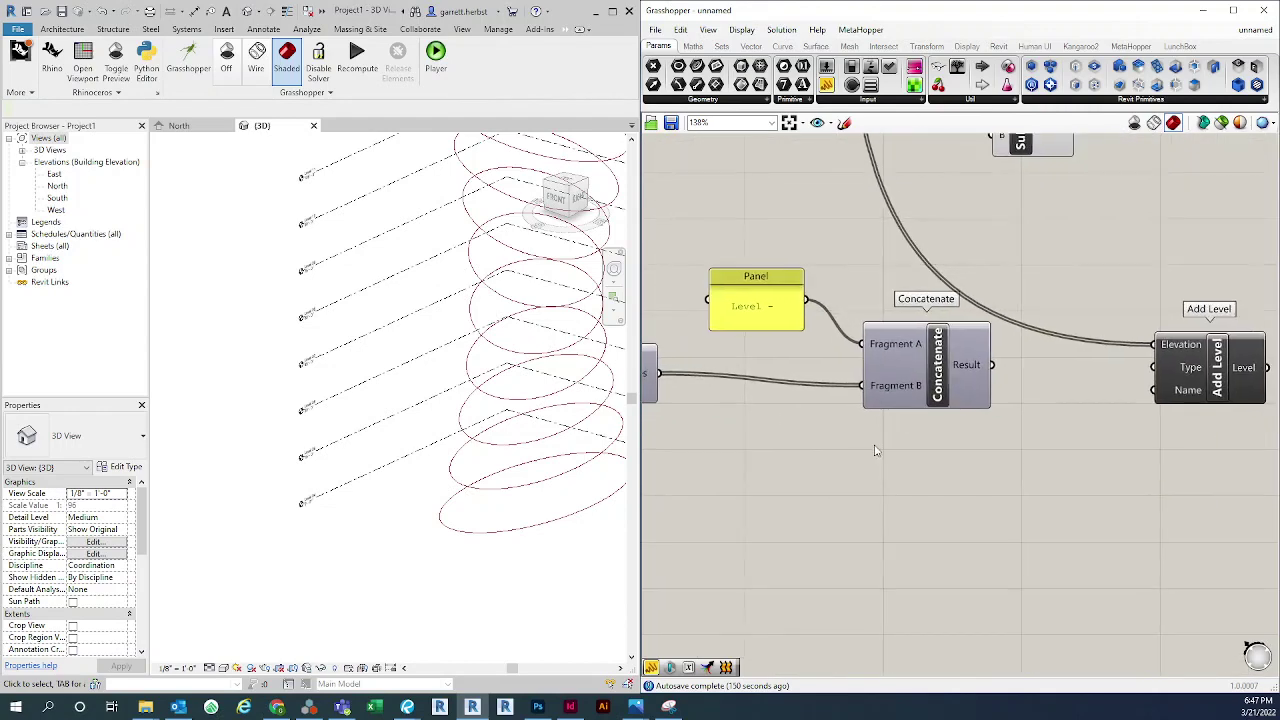
pyautogui.scroll(-3, 913, 519)
pyautogui.doubleClick(913, 519)
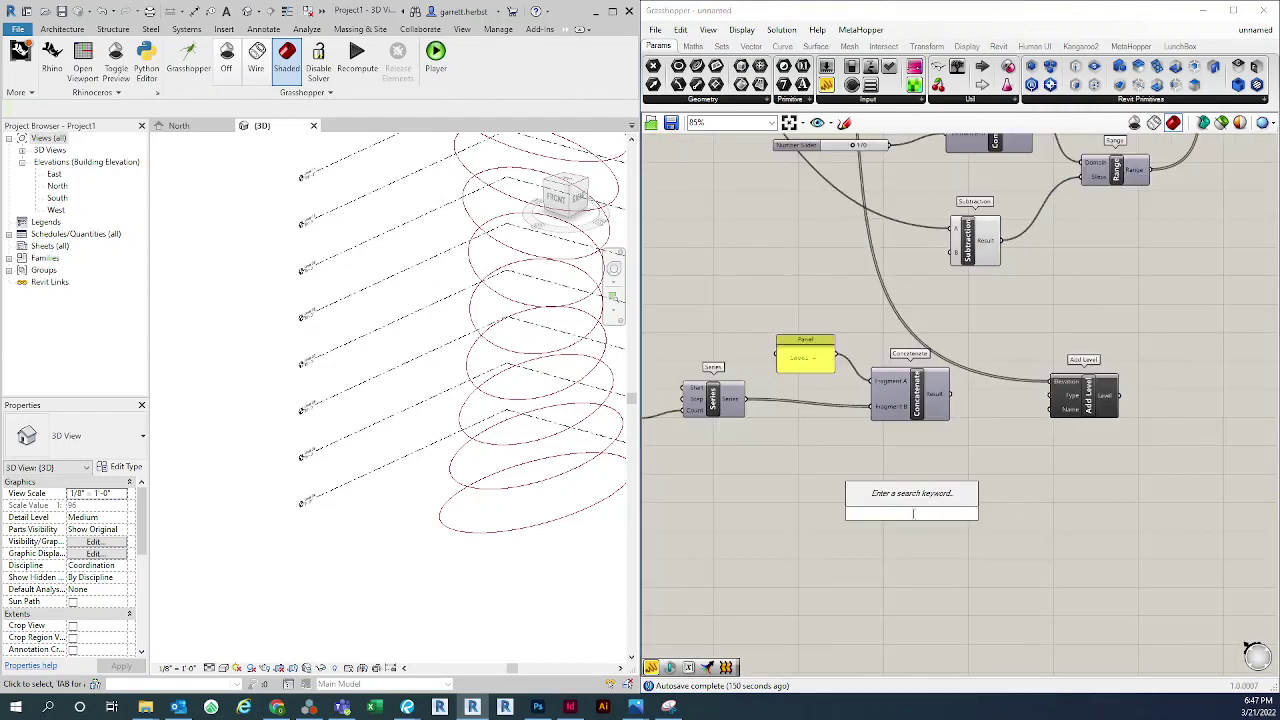
pyautogui.write('pane')
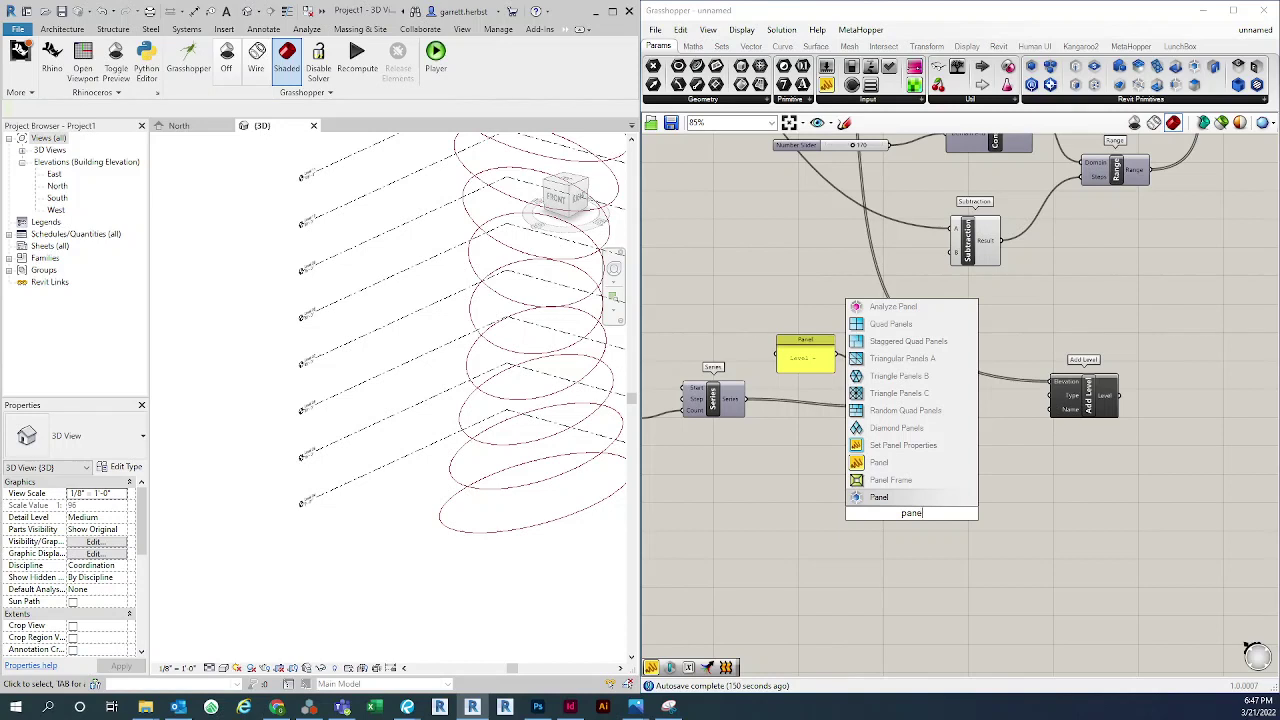
pyautogui.click(917, 462)
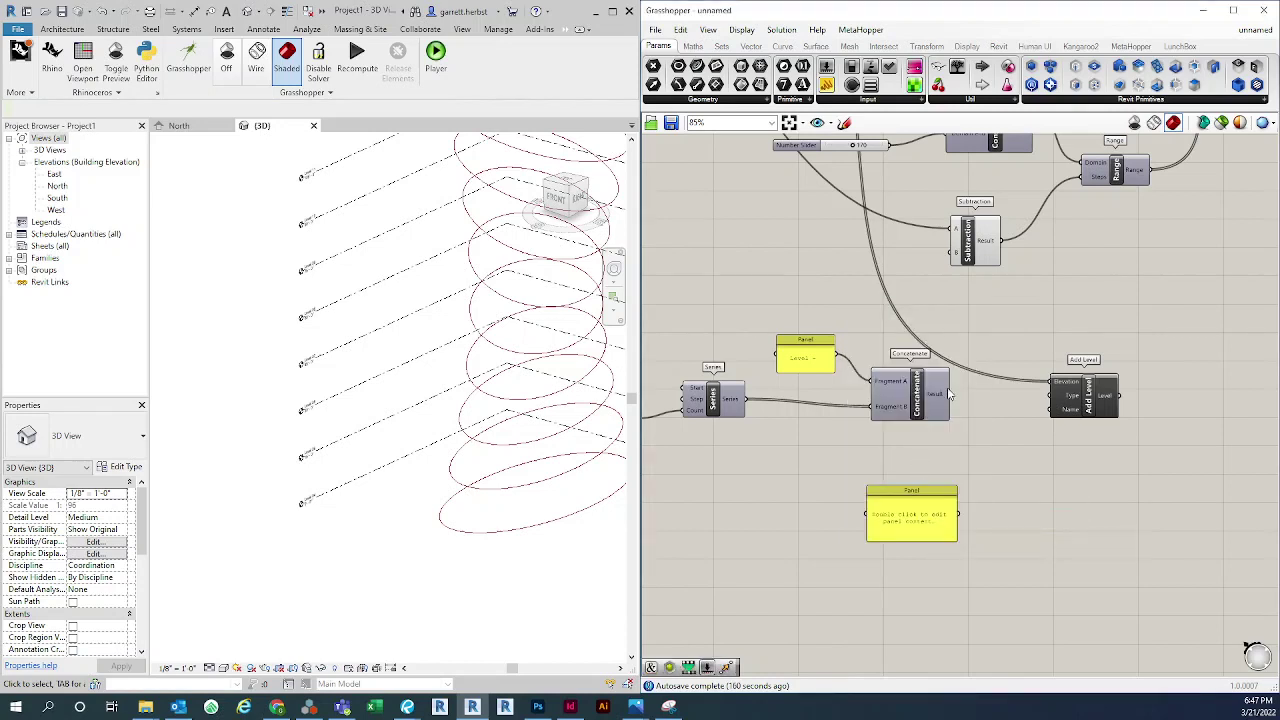
pyautogui.moveTo(948, 393); pyautogui.dragTo(867, 512)
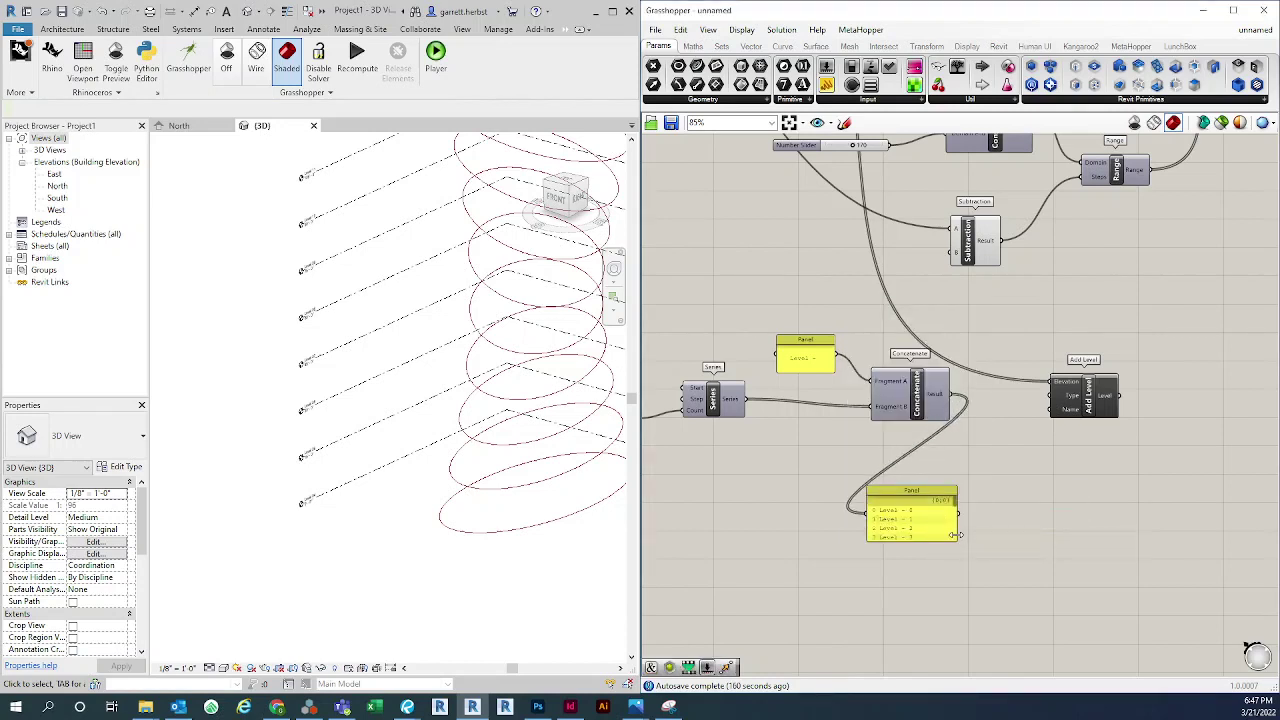
# Enlarge the new panel and review the full list of concatenated level names
pyautogui.moveTo(958, 541); pyautogui.dragTo(1104, 638)
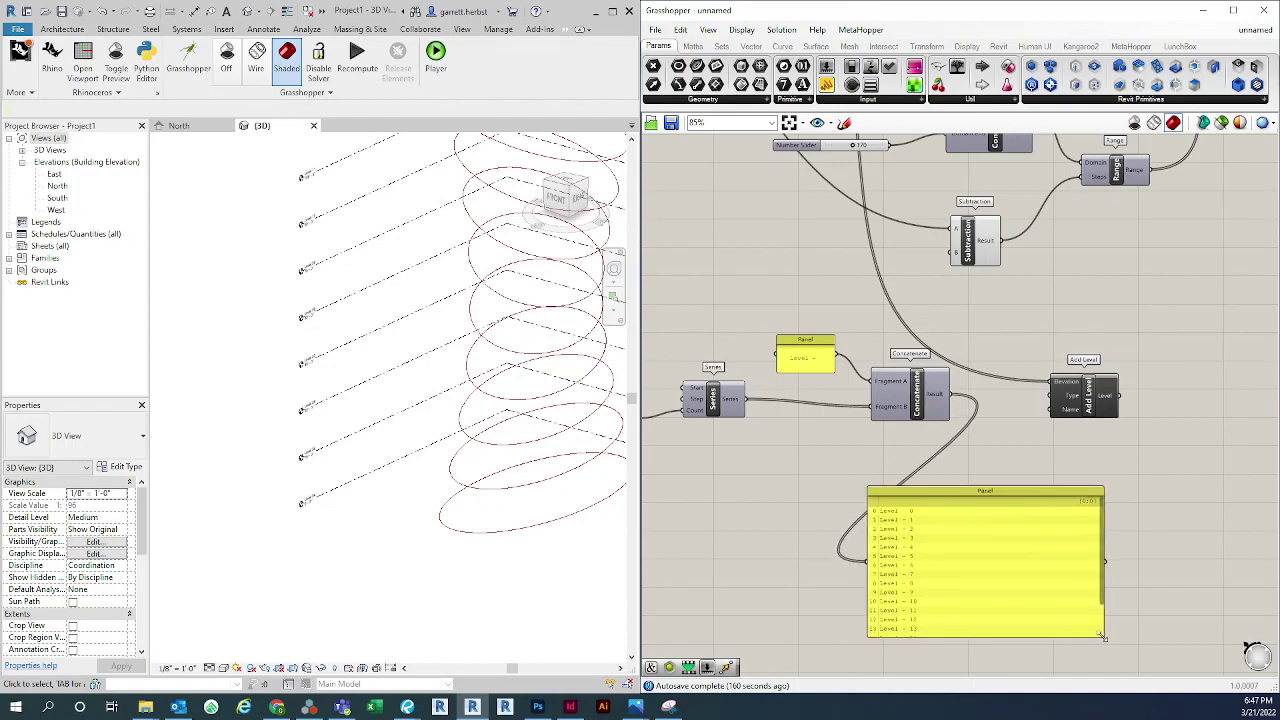
pyautogui.scroll(3, 870, 578)
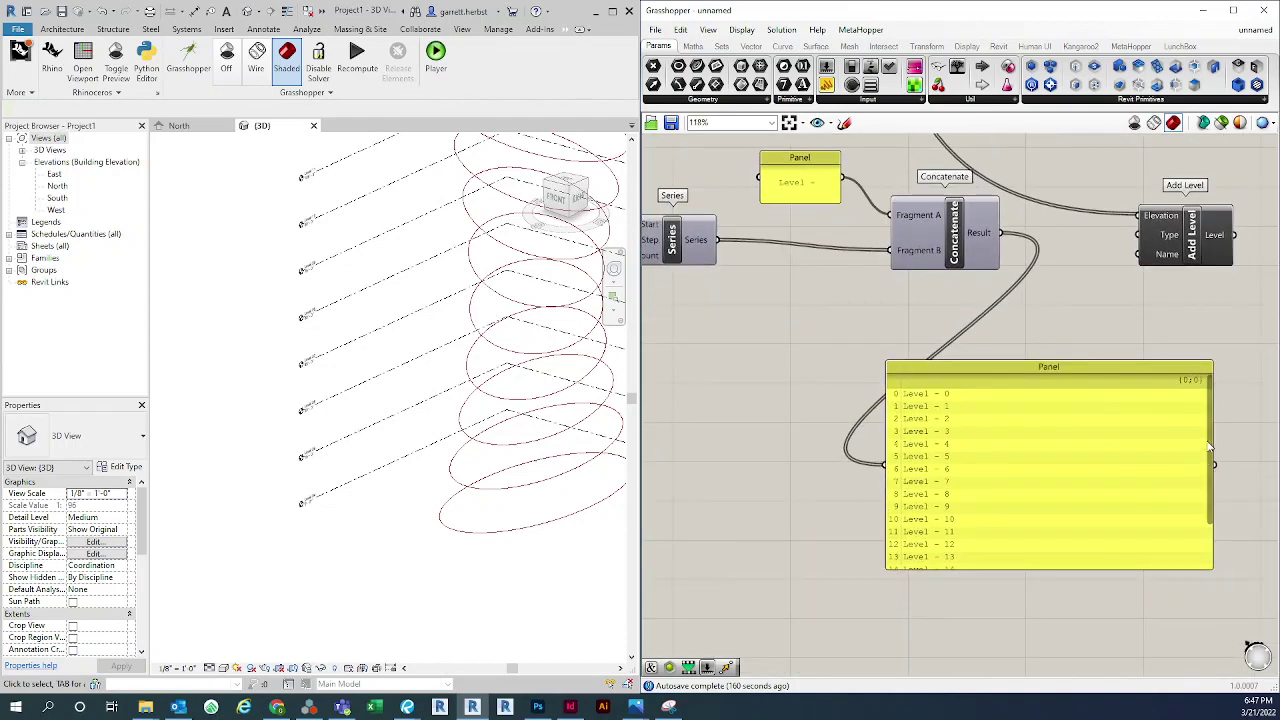
pyautogui.moveTo(1208, 472); pyautogui.dragTo(1208, 540)
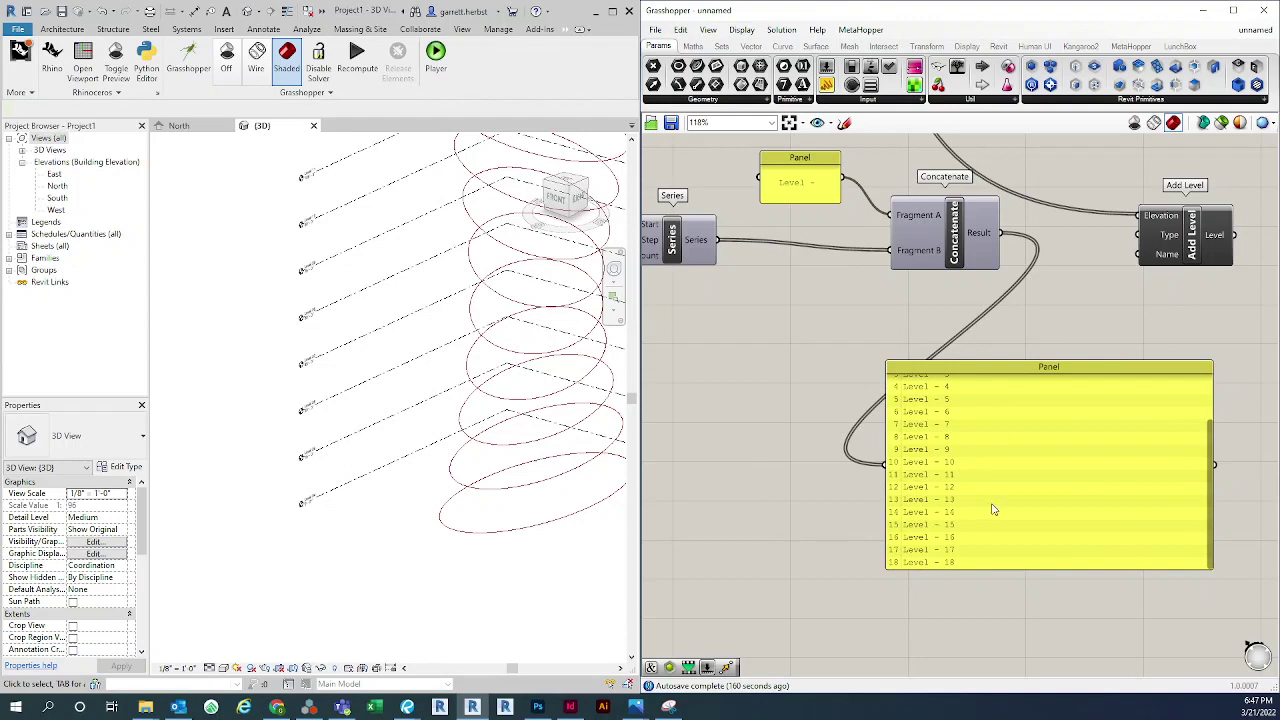
pyautogui.scroll(5, 993, 510)
pyautogui.scroll(-5, 993, 510)
pyautogui.moveTo(1207, 490); pyautogui.dragTo(1206, 420)
pyautogui.moveTo(1094, 318); pyautogui.dragTo(1172, 385, button='right')
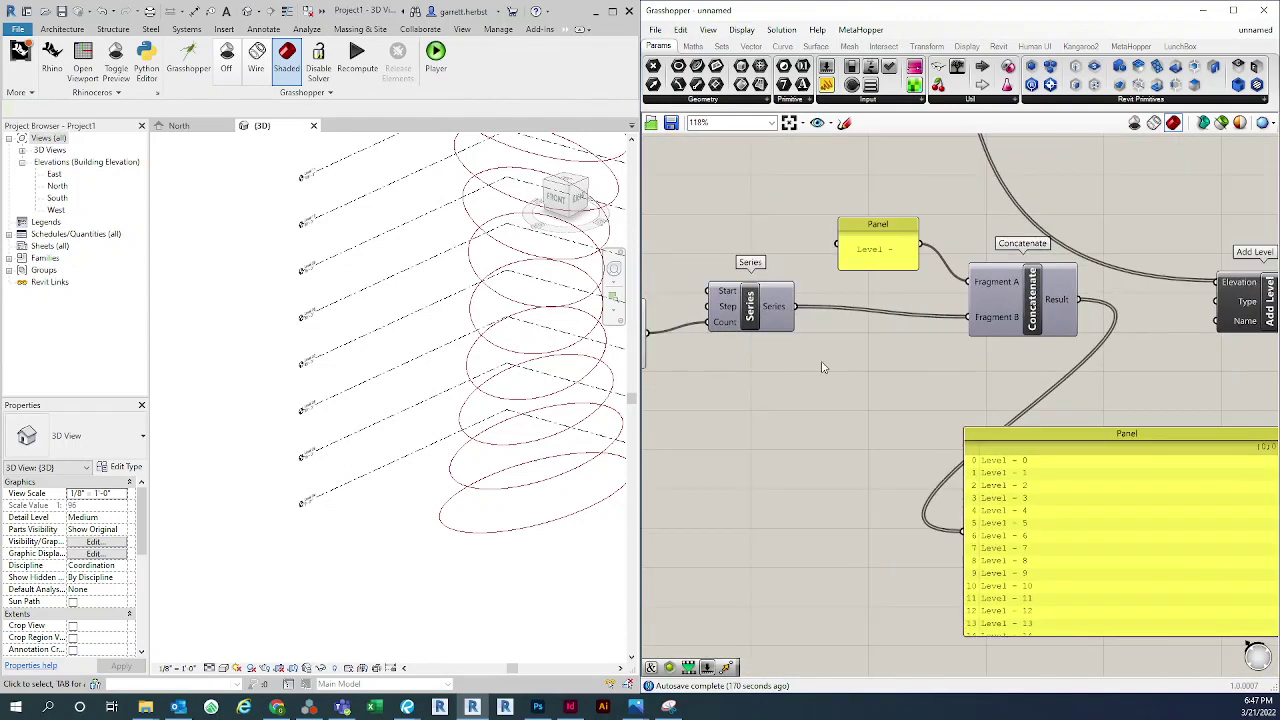
# Connect the count slider directly to the level-number Series' Count input and delete the Subtraction component that fed it
pyautogui.scroll(-3, 945, 405)
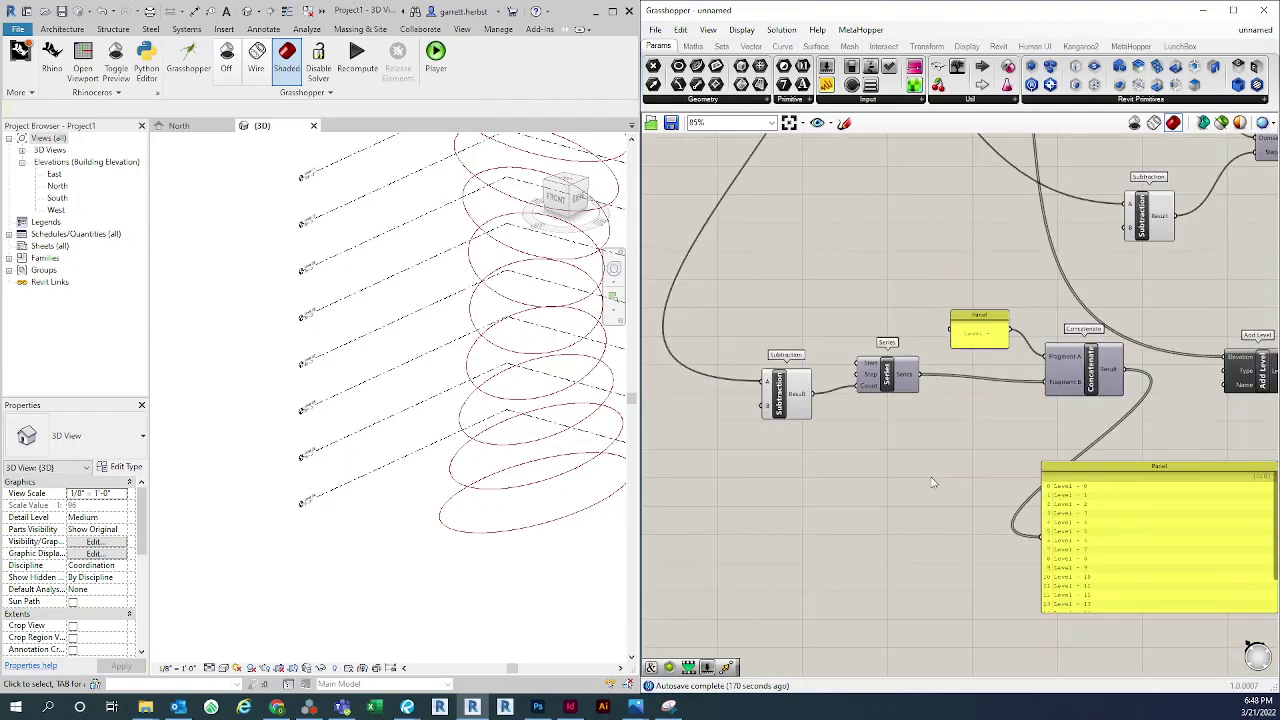
pyautogui.scroll(-3, 935, 520)
pyautogui.scroll(2, 858, 367)
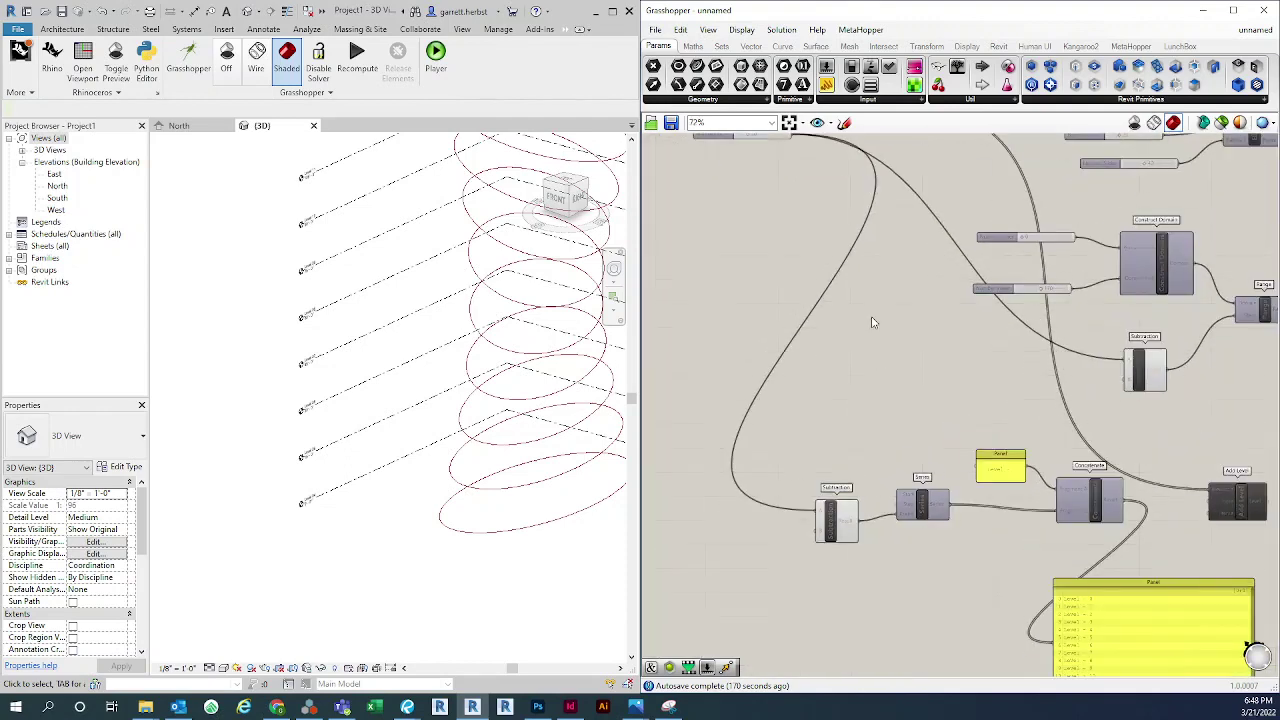
pyautogui.moveTo(858, 367); pyautogui.dragTo(872, 412, button='right')
pyautogui.moveTo(806, 181); pyautogui.dragTo(902, 562)
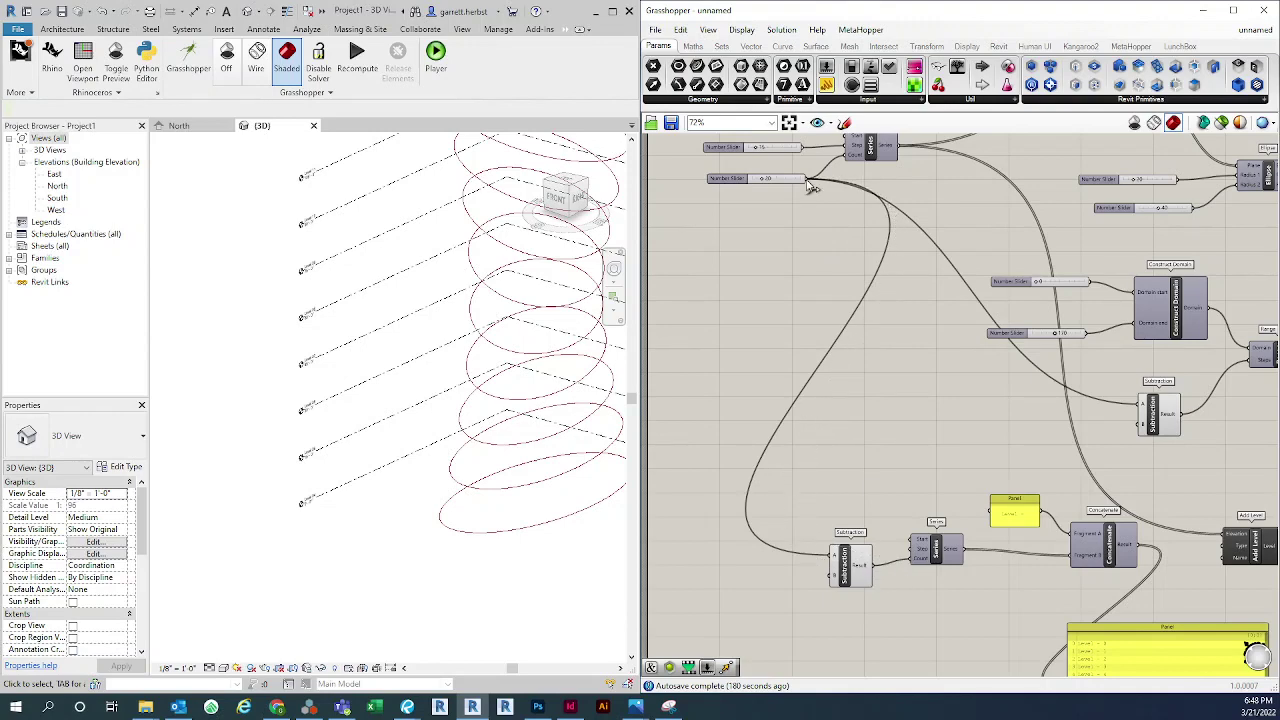
pyautogui.moveTo(813, 187); pyautogui.dragTo(910, 557)
pyautogui.click(865, 578)
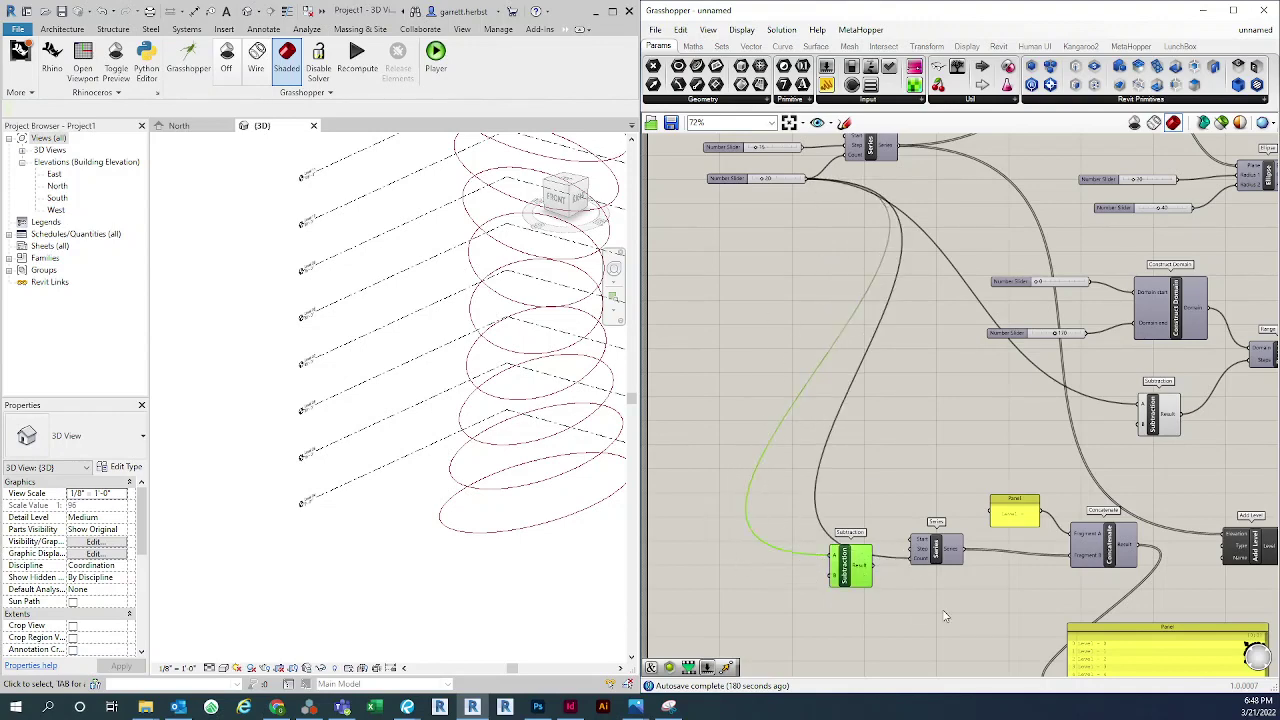
# Shift Concatenate slightly down and connect its Result output to the Name input of Add Level
pyautogui.scroll(2, 944, 616)
pyautogui.scroll(3, 986, 594)
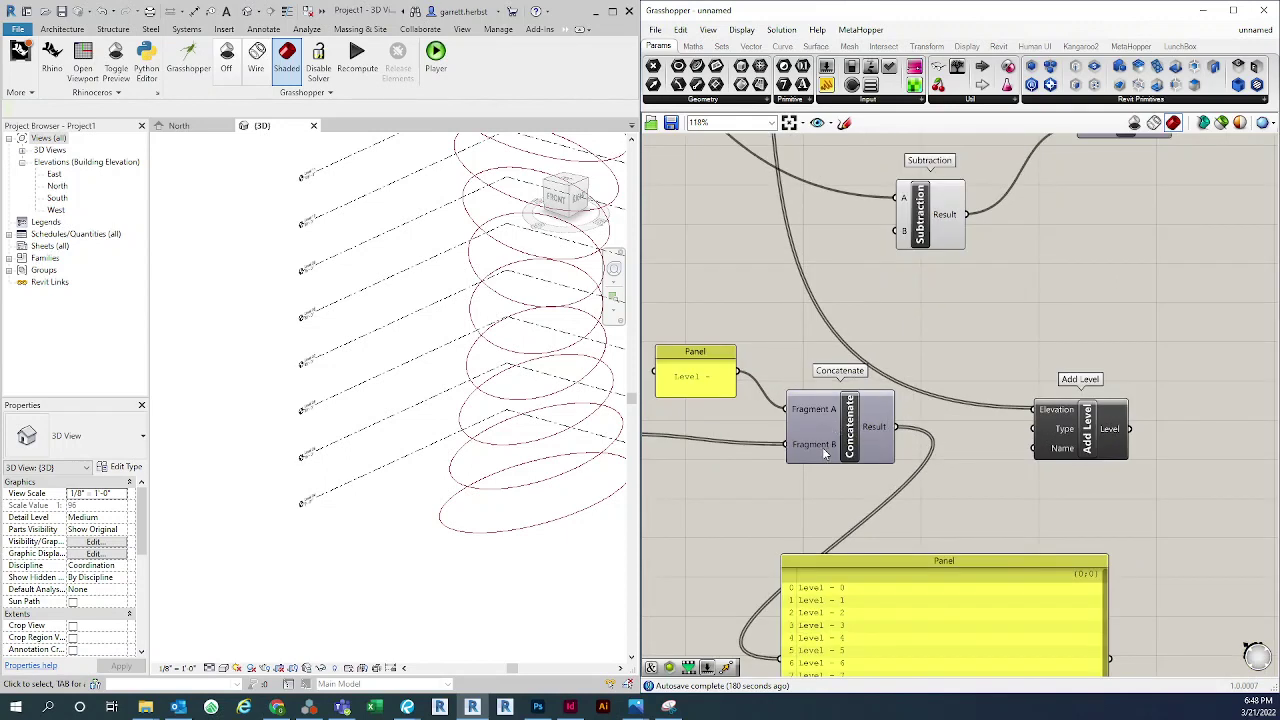
pyautogui.moveTo(824, 453); pyautogui.dragTo(822, 476)
pyautogui.click(913, 458)
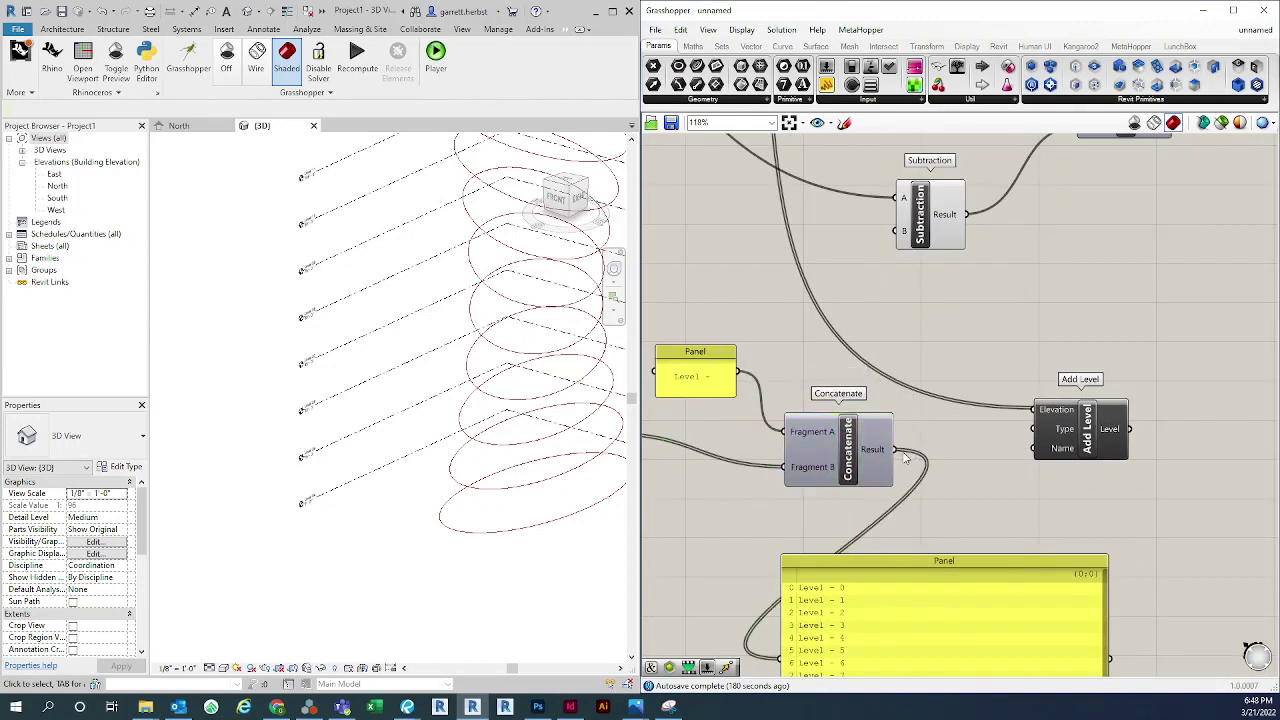
pyautogui.moveTo(895, 449); pyautogui.dragTo(1088, 430)
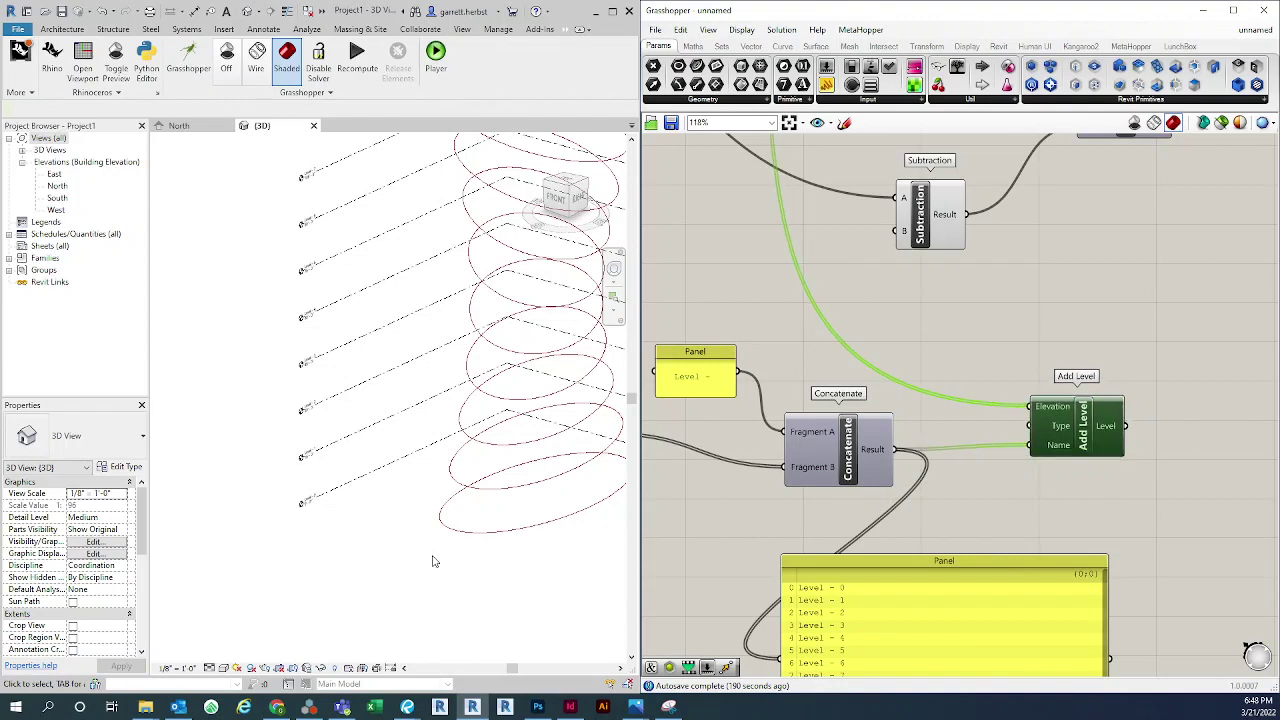
# Examine the level names along the tower in the Revit 3D view, from the lowest to the highest level
pyautogui.scroll(1, 383, 514)
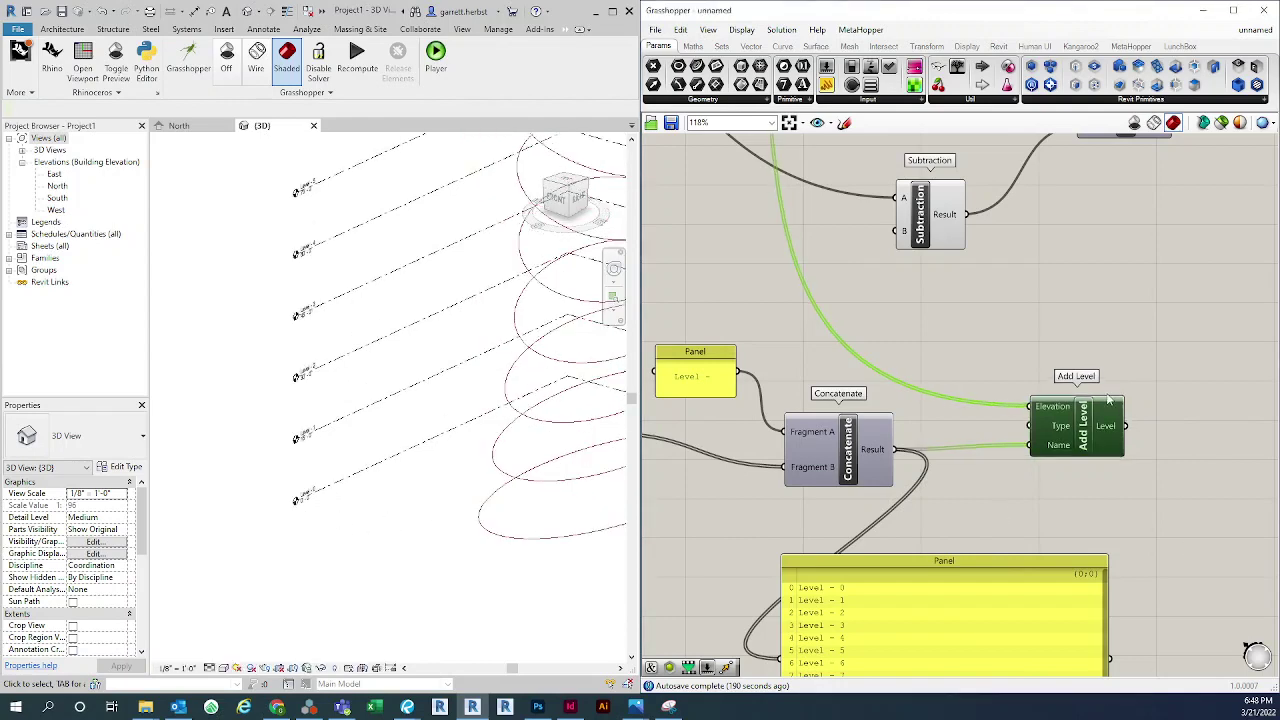
pyautogui.scroll(-3, 1000, 520)
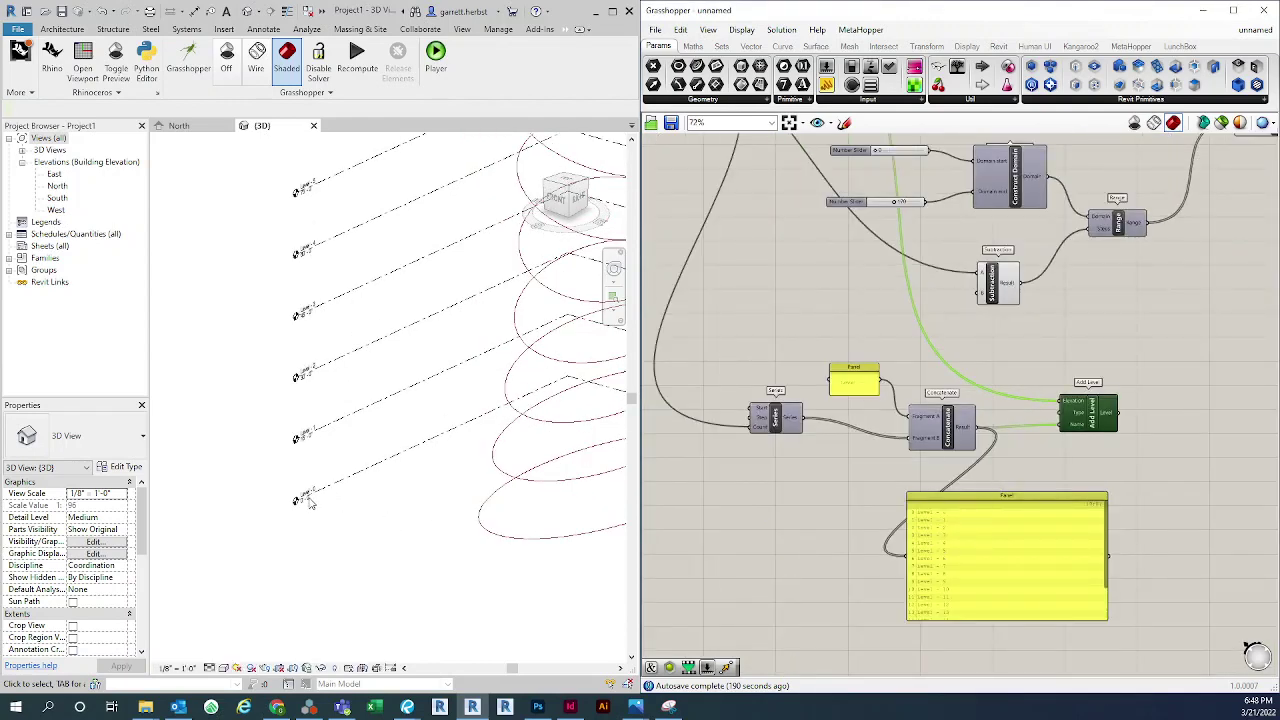
pyautogui.scroll(3, 310, 503)
pyautogui.scroll(-2, 346, 622)
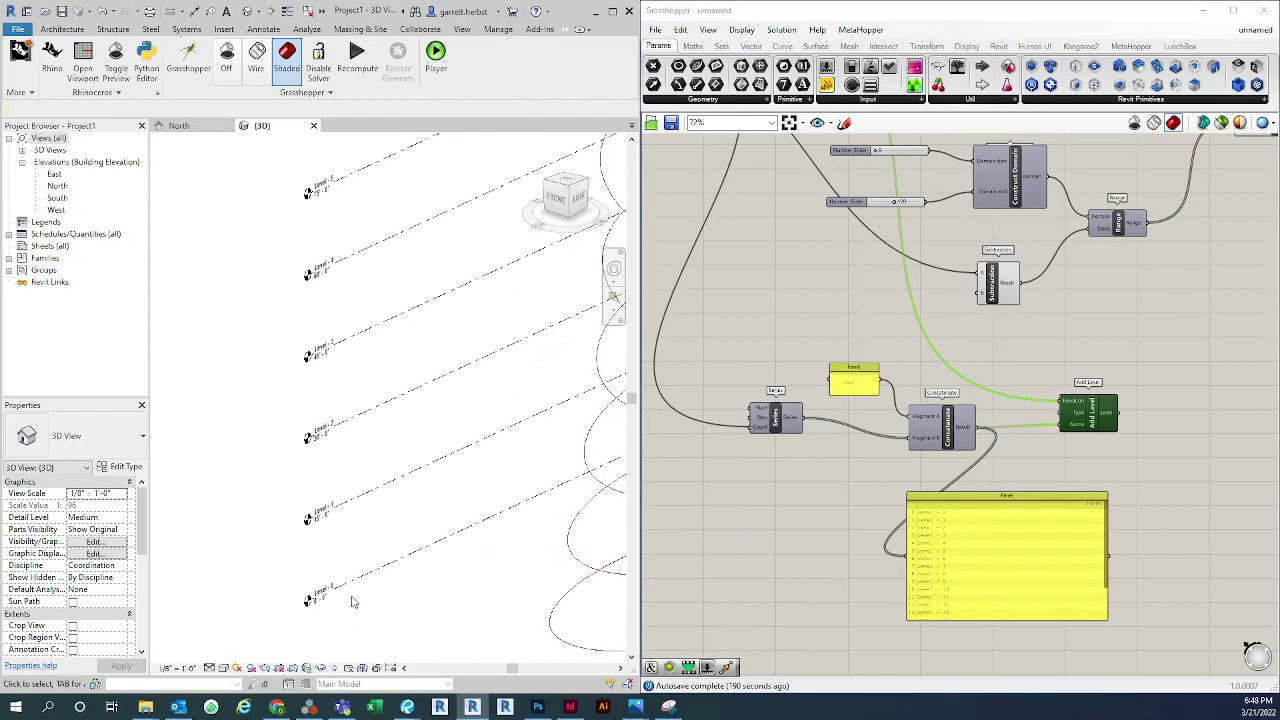
pyautogui.moveTo(352, 602); pyautogui.dragTo(391, 523, button='middle')
pyautogui.scroll(3, 349, 257)
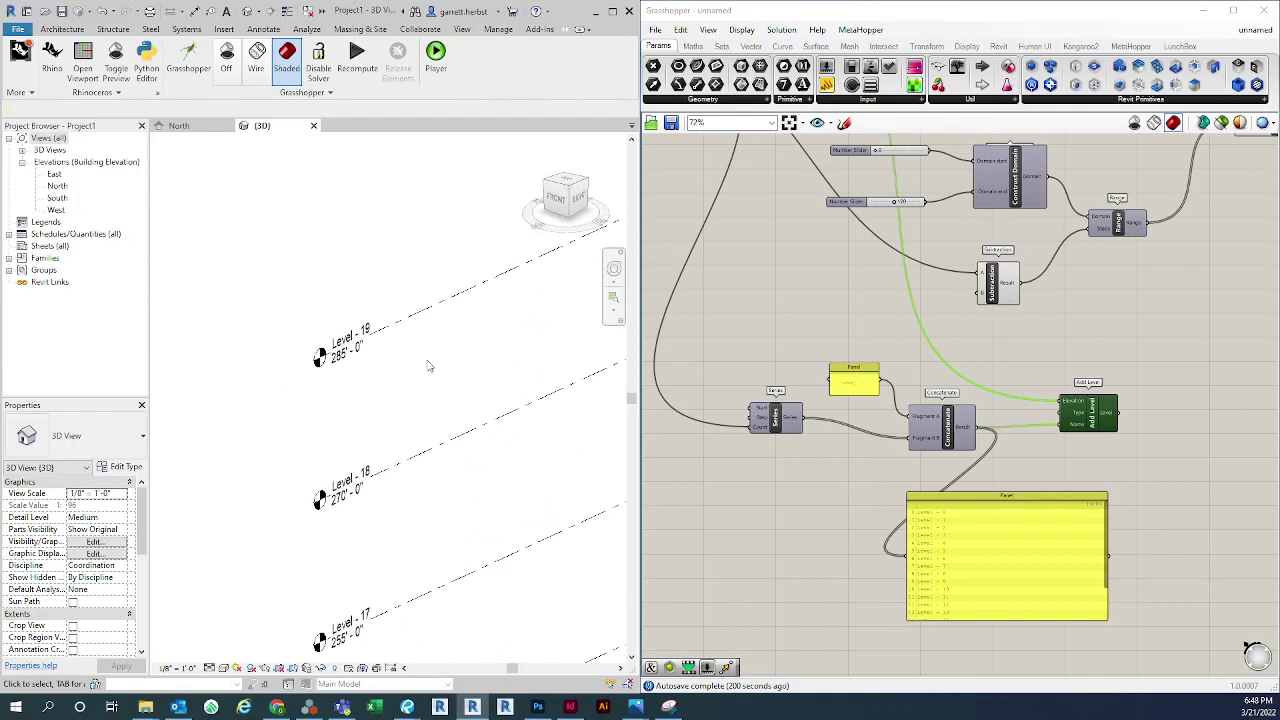
# Move the level-number Series farther from Concatenate and delete the panel that lists the level names
pyautogui.moveTo(826, 514); pyautogui.dragTo(925, 506, button='right')
pyautogui.moveTo(870, 418); pyautogui.dragTo(812, 416)
pyautogui.scroll(3, 943, 466)
pyautogui.scroll(-2, 880, 480)
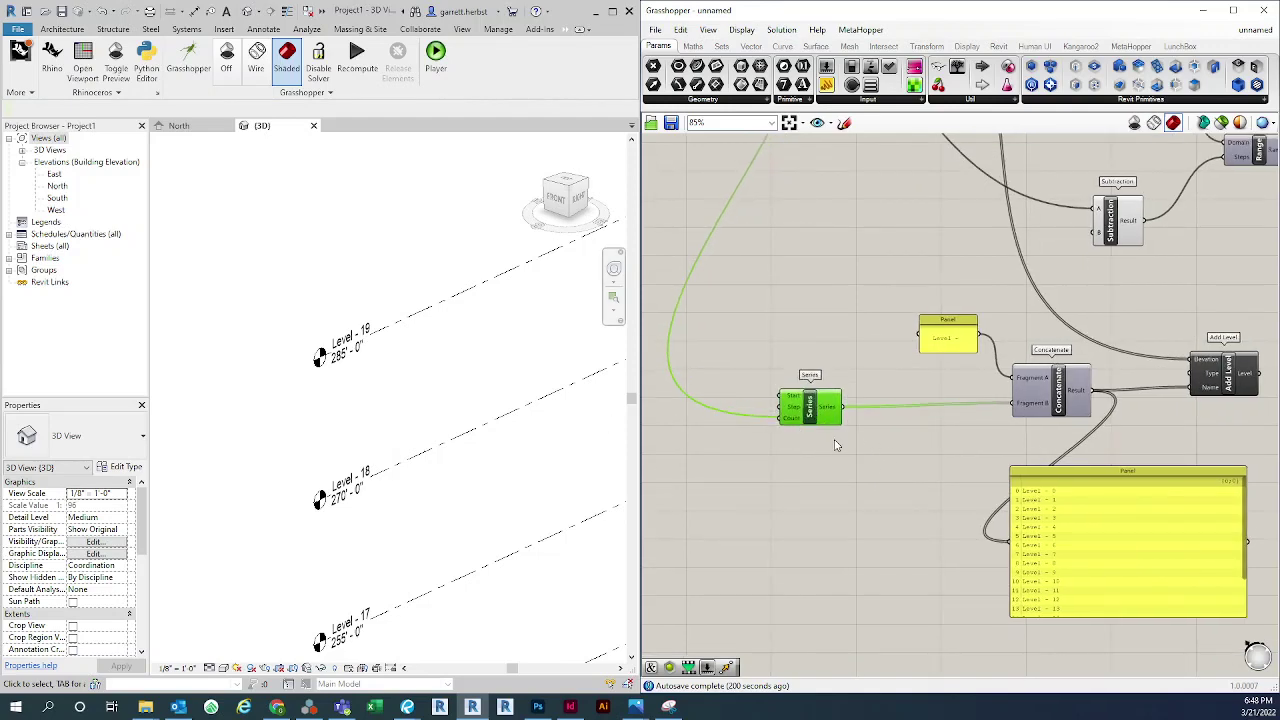
pyautogui.moveTo(773, 368); pyautogui.dragTo(705, 318, button='right')
pyautogui.click(979, 495)
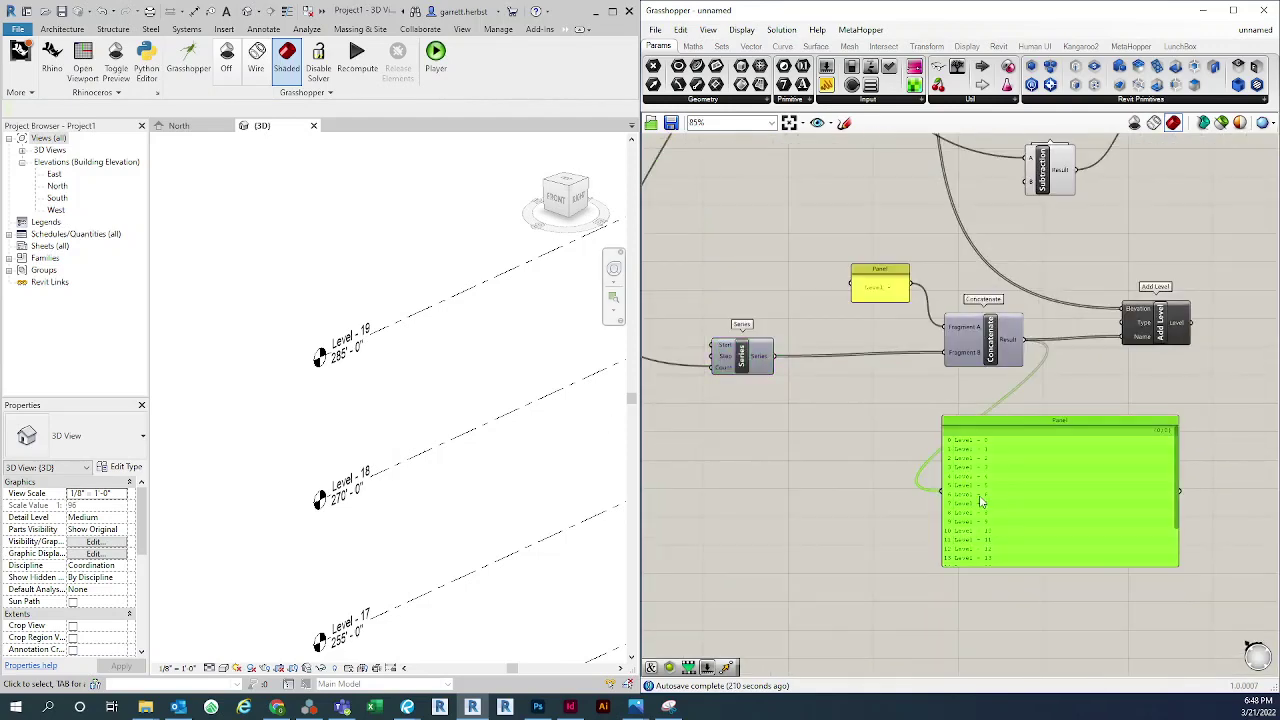
pyautogui.press('Delete')
# Move the level-number Series closer to Concatenate and check the lowest levels in the Revit 3D view
pyautogui.moveTo(755, 362); pyautogui.dragTo(771, 365)
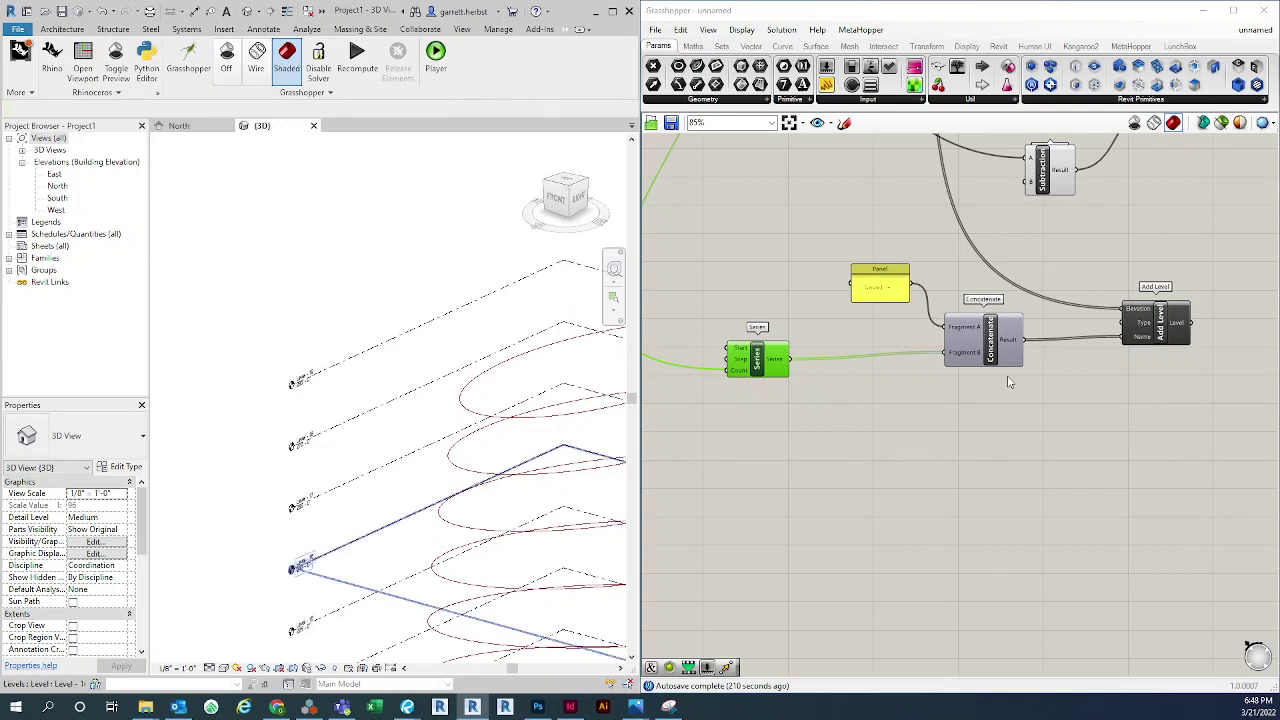
pyautogui.rightClick(926, 438)
pyautogui.click(836, 441)
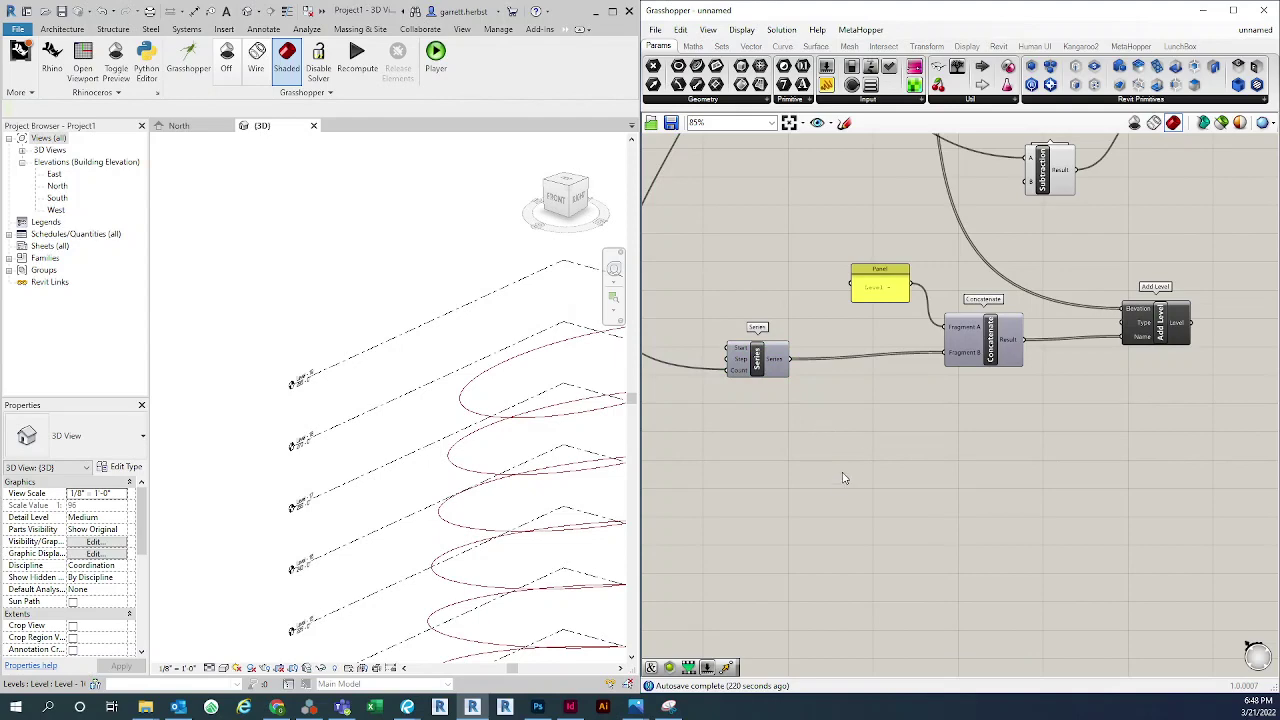
pyautogui.moveTo(766, 378); pyautogui.dragTo(796, 378)
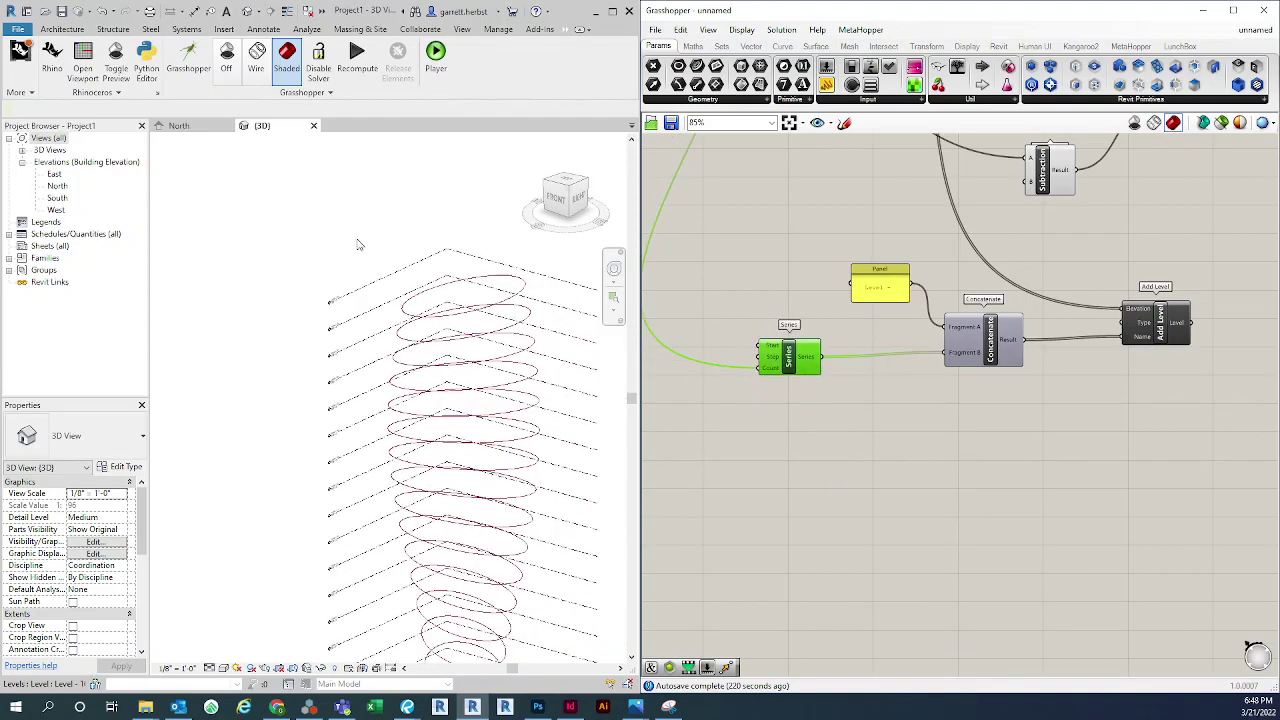
pyautogui.scroll(5, 338, 626)
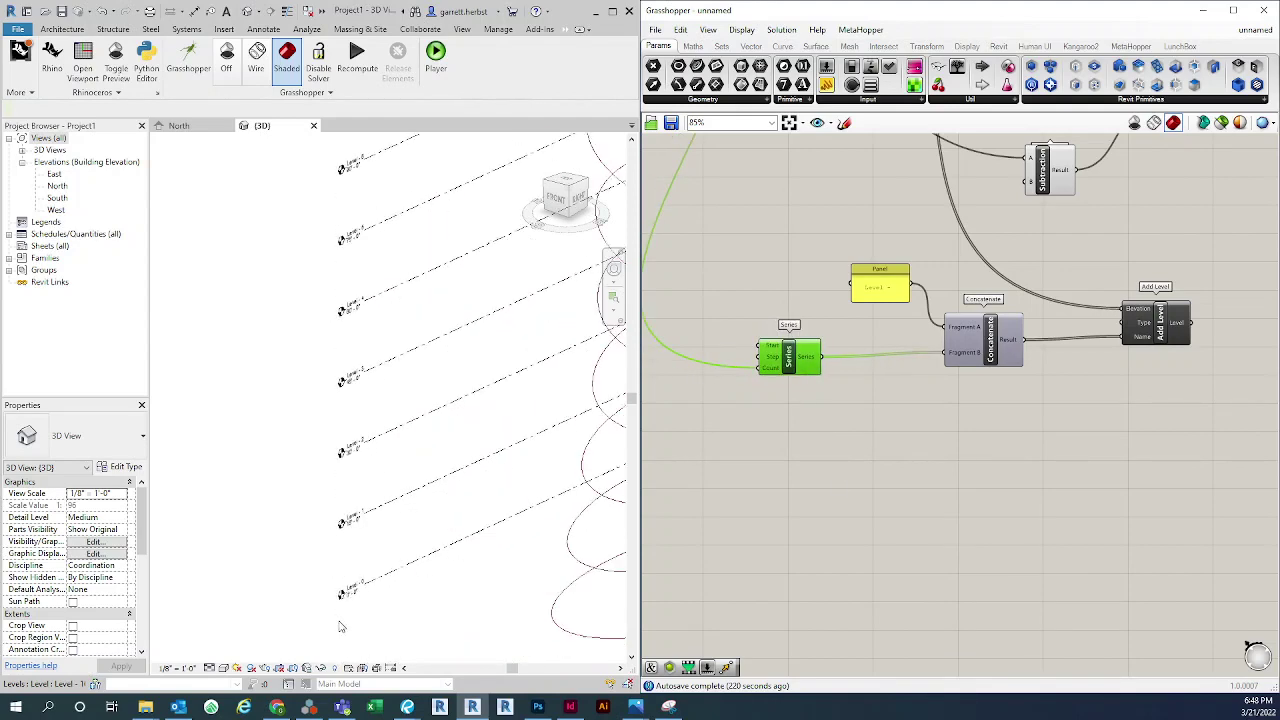
# Add a Cull Index component below the level-number Series and connect the Series output to its List input
pyautogui.doubleClick(825, 437)
pyautogui.write('cull')
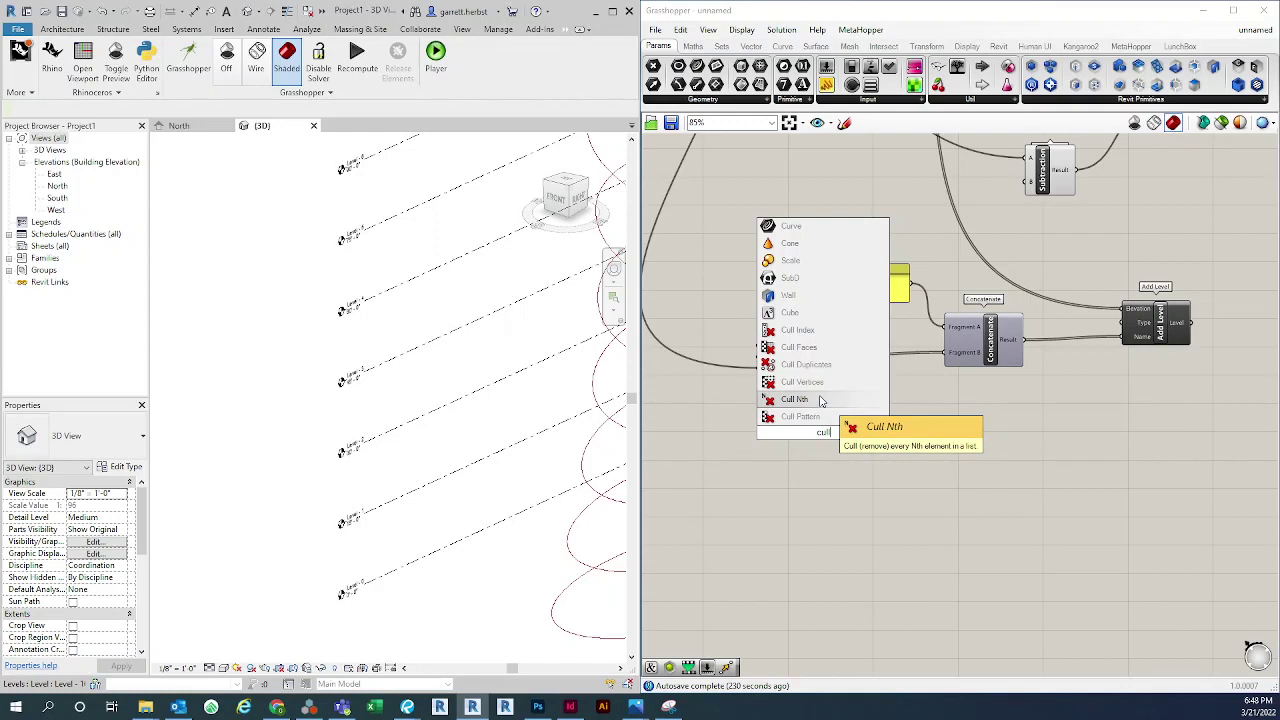
pyautogui.click(817, 331)
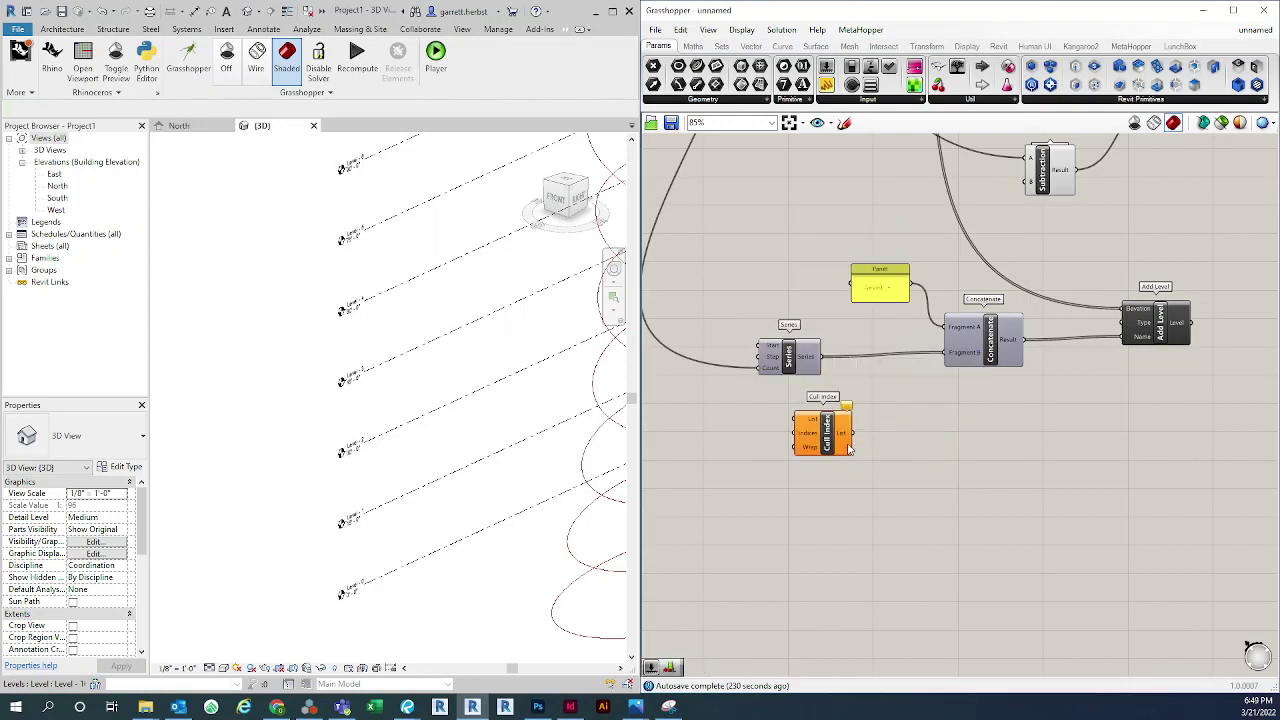
pyautogui.moveTo(836, 418); pyautogui.dragTo(823, 448)
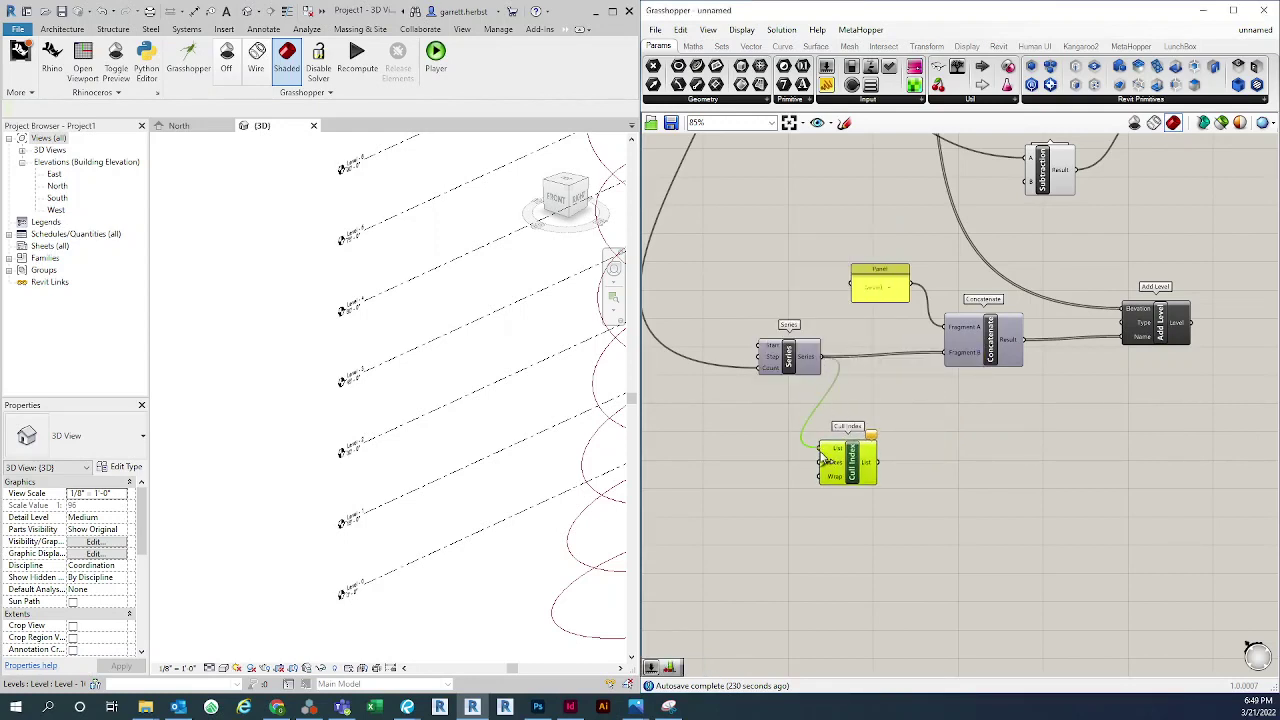
# Set the Indices input of Cull Index to the integer 0 and check its culled output list
pyautogui.scroll(3, 836, 460)
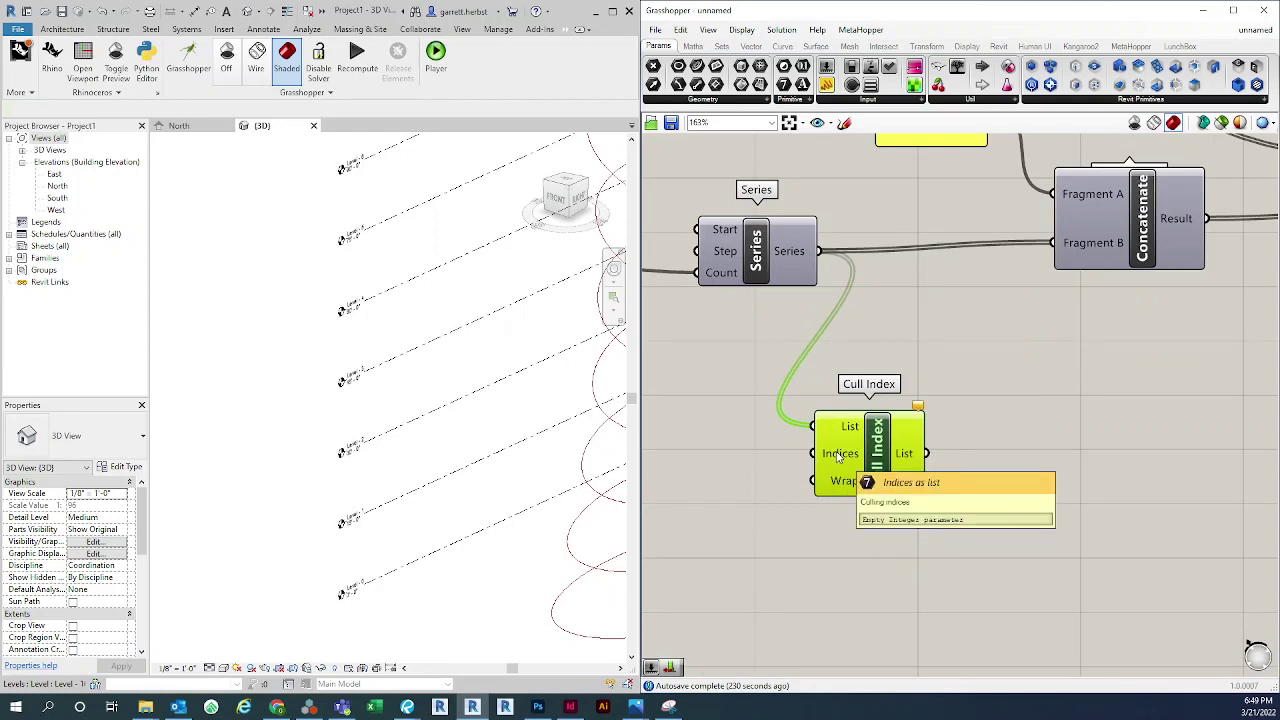
pyautogui.rightClick(840, 456)
pyautogui.moveTo(898, 588)
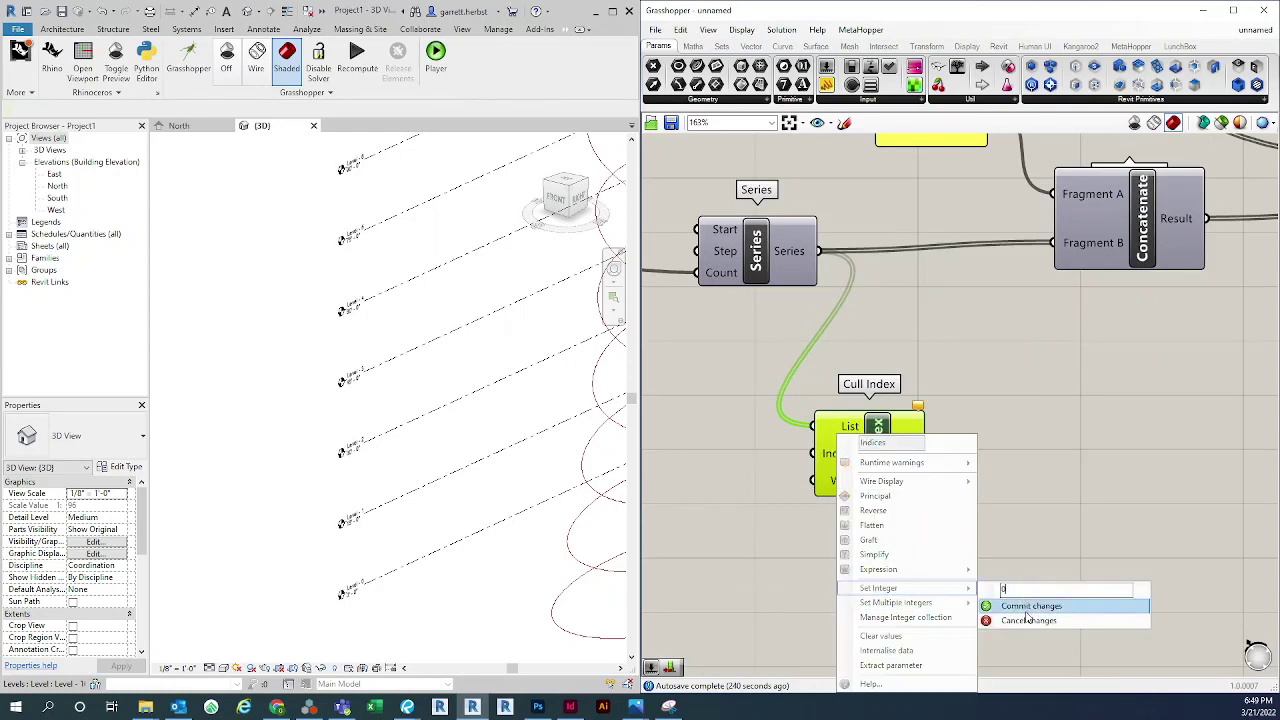
pyautogui.click(1027, 608)
pyautogui.moveTo(897, 460)
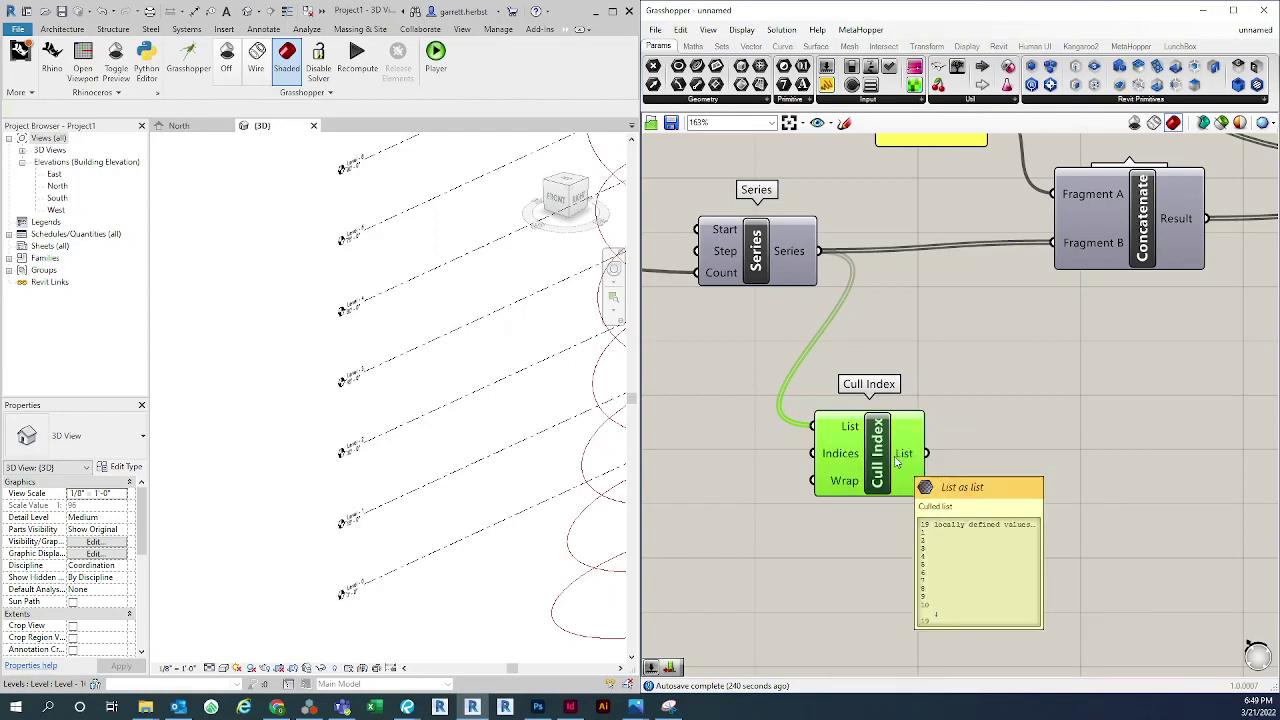
# Add a Panel on the output side of Cull Index
pyautogui.scroll(-2, 991, 423)
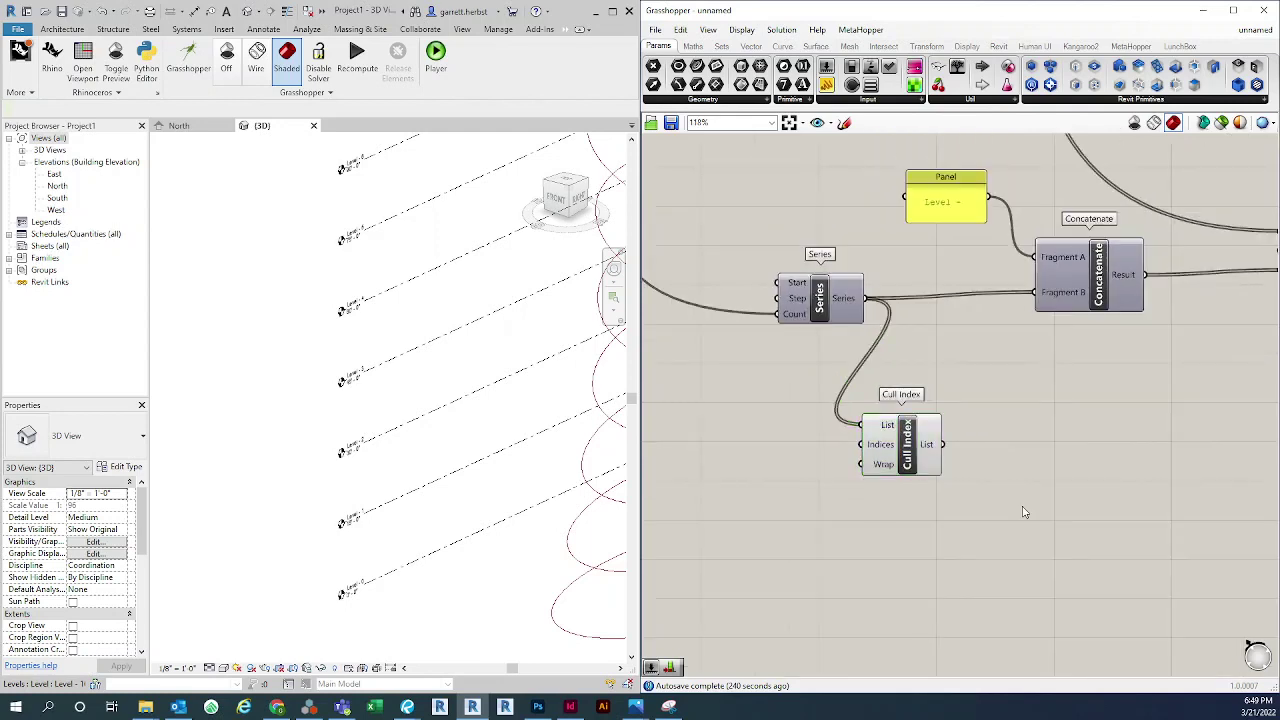
pyautogui.doubleClick(1022, 506)
pyautogui.write('panel')
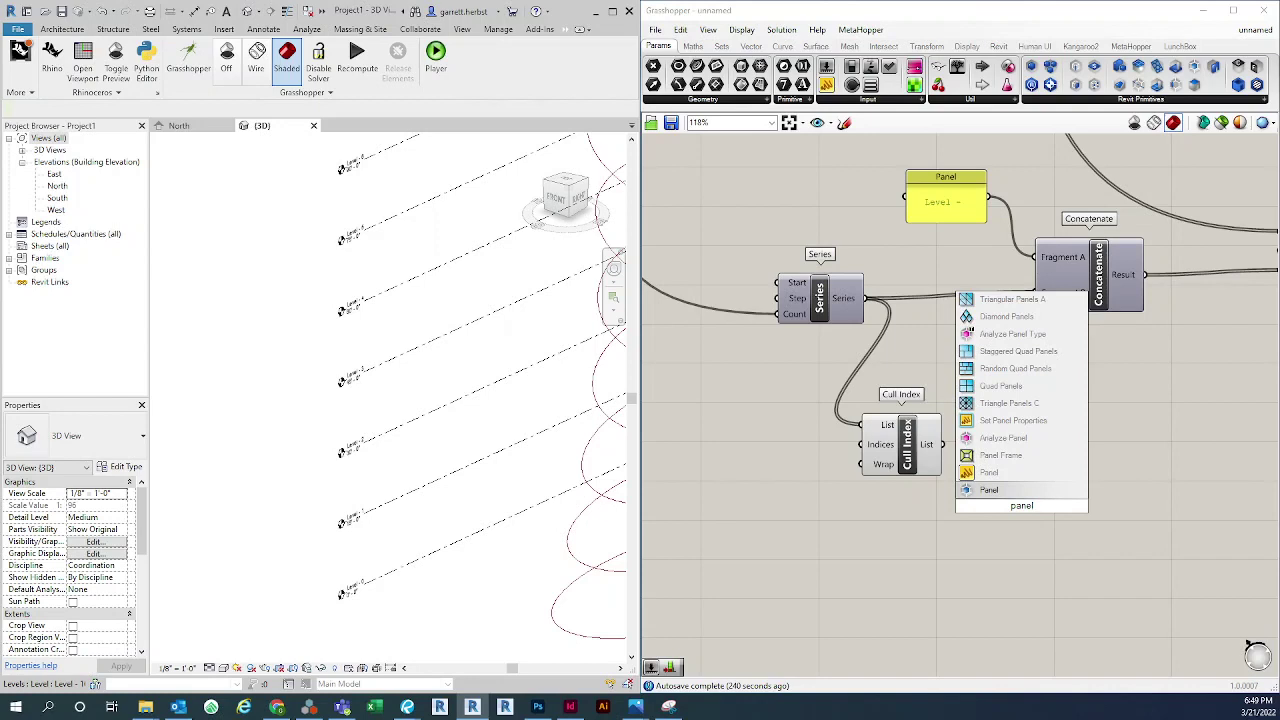
pyautogui.click(1028, 488)
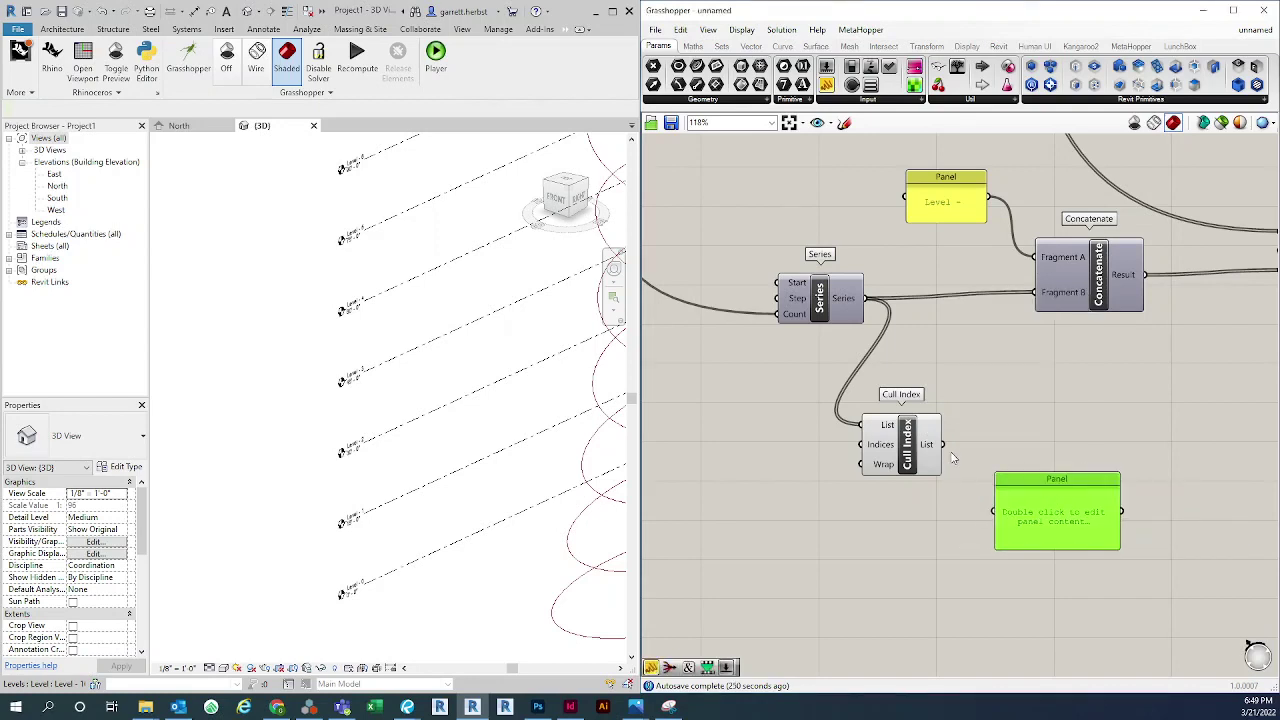
# Feed the Cull Index output into the Panel, nudge the level-number Series, and check the culled list
pyautogui.moveTo(947, 447); pyautogui.dragTo(996, 512)
pyautogui.moveTo(1110, 501); pyautogui.dragTo(1112, 447, button='right')
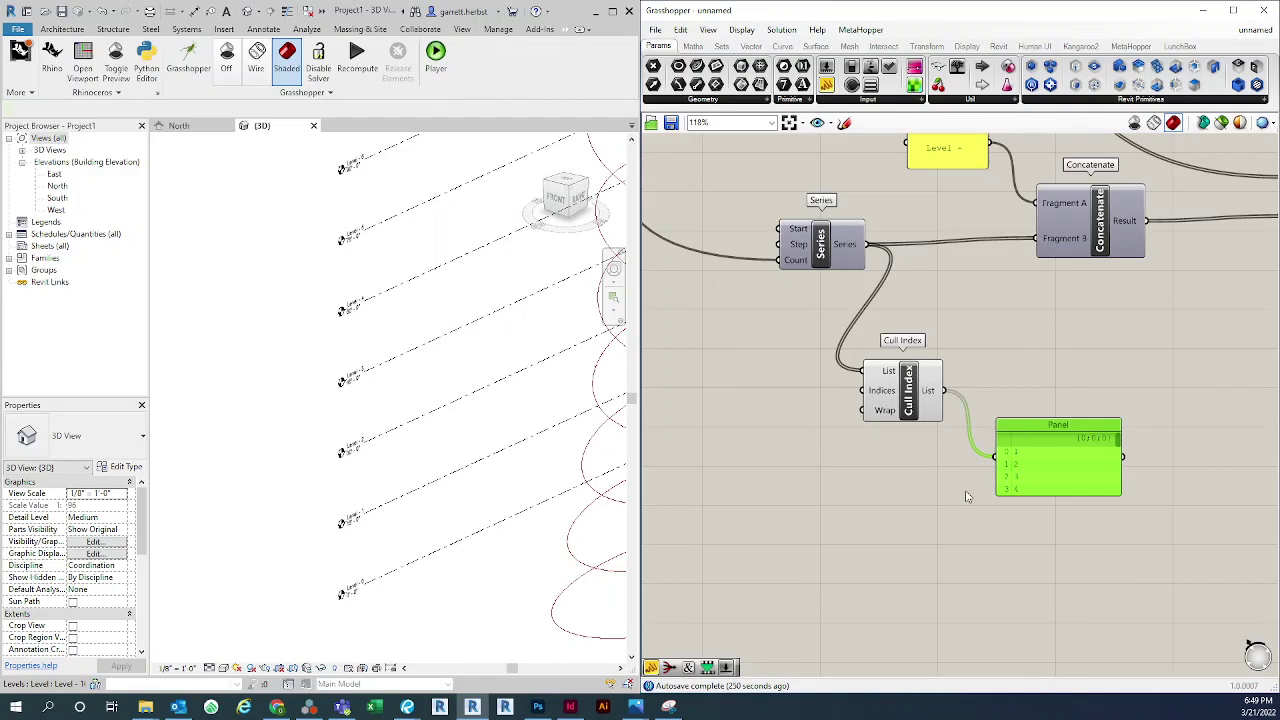
pyautogui.scroll(-4, 966, 491)
pyautogui.scroll(1, 988, 393)
pyautogui.moveTo(989, 376); pyautogui.dragTo(985, 420, button='right')
pyautogui.scroll(-1, 985, 420)
pyautogui.moveTo(940, 375); pyautogui.dragTo(928, 388)
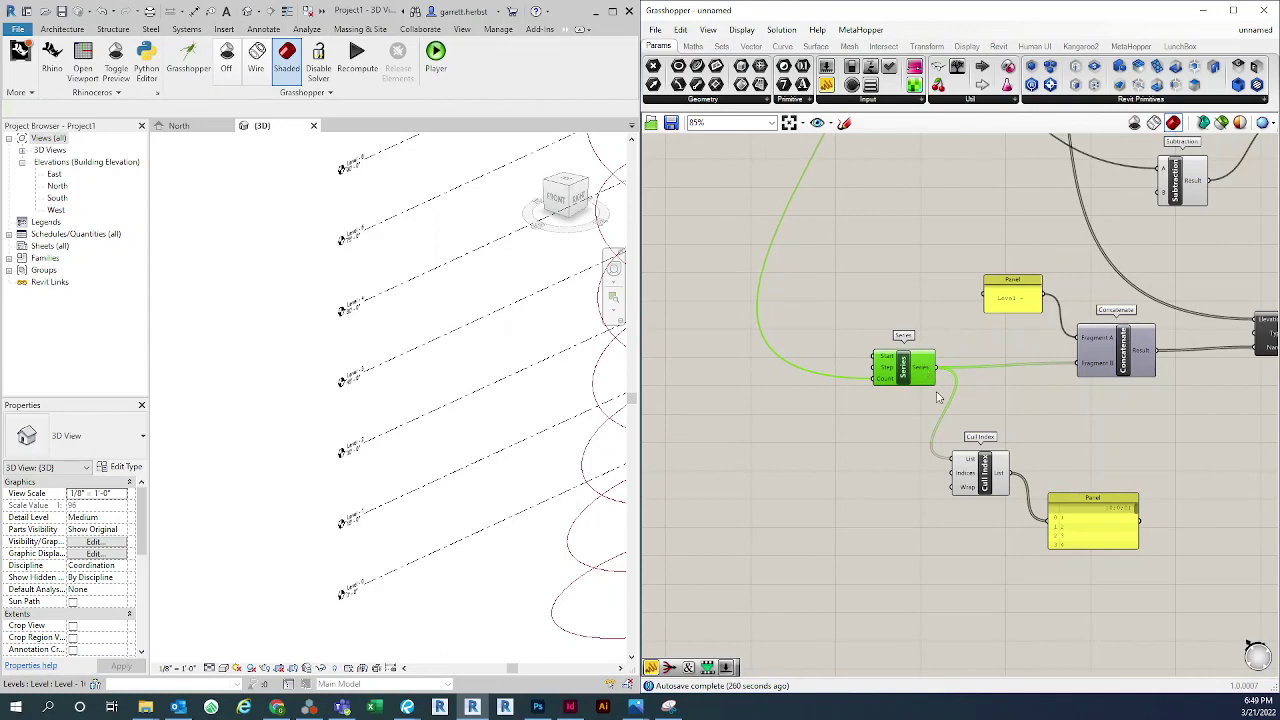
pyautogui.moveTo(1000, 482)
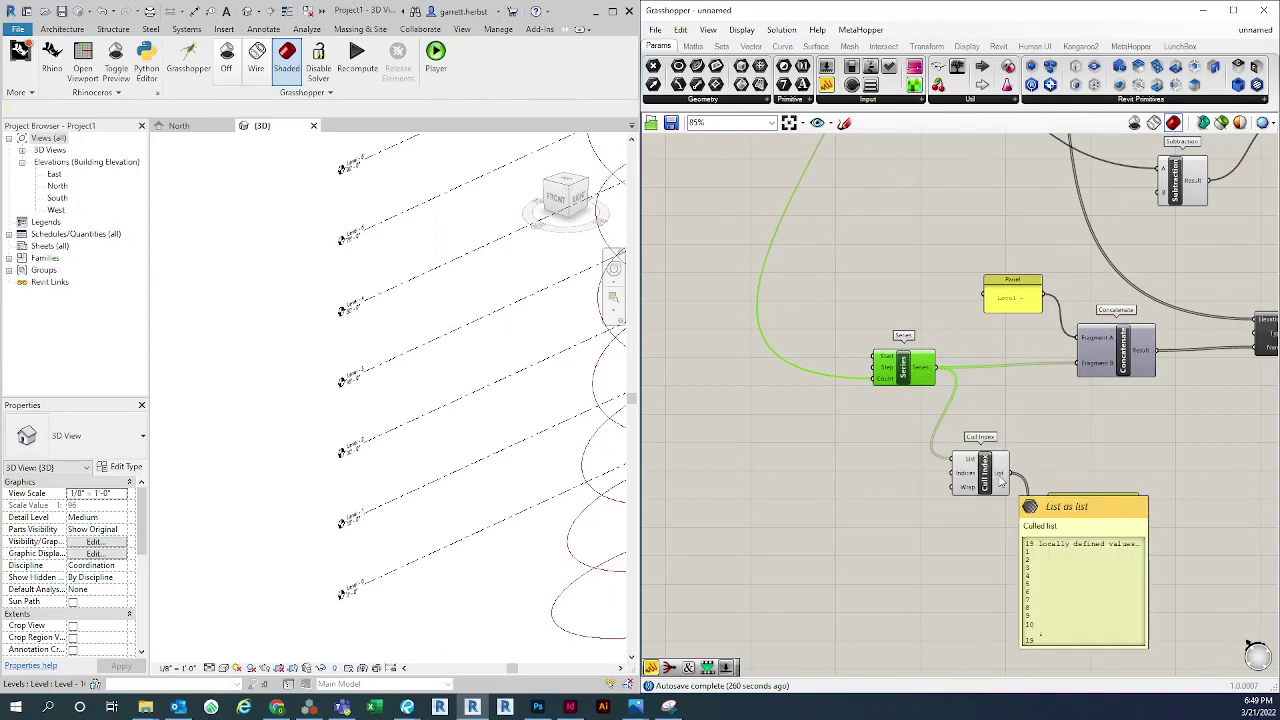
# Add an Addition component with a preset value of 1 on the input side of the level-number Series
pyautogui.moveTo(799, 418); pyautogui.dragTo(860, 444, button='right')
pyautogui.doubleClick(835, 449)
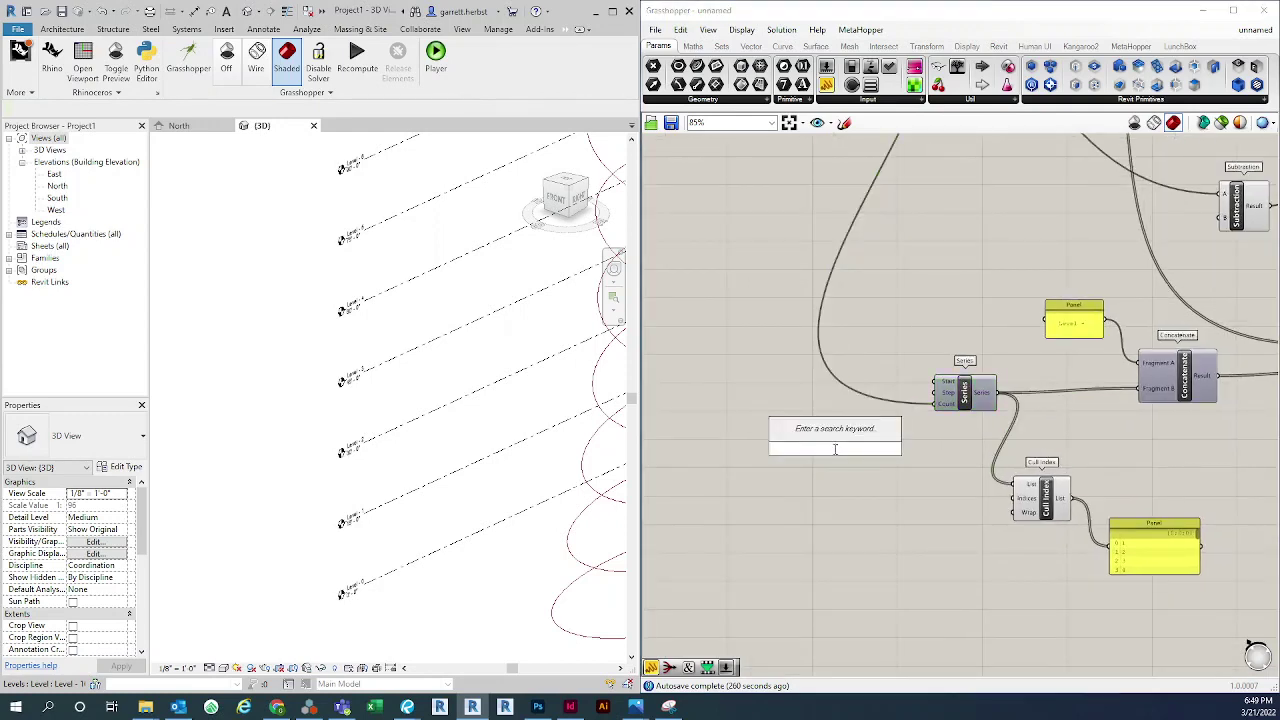
pyautogui.write('+')
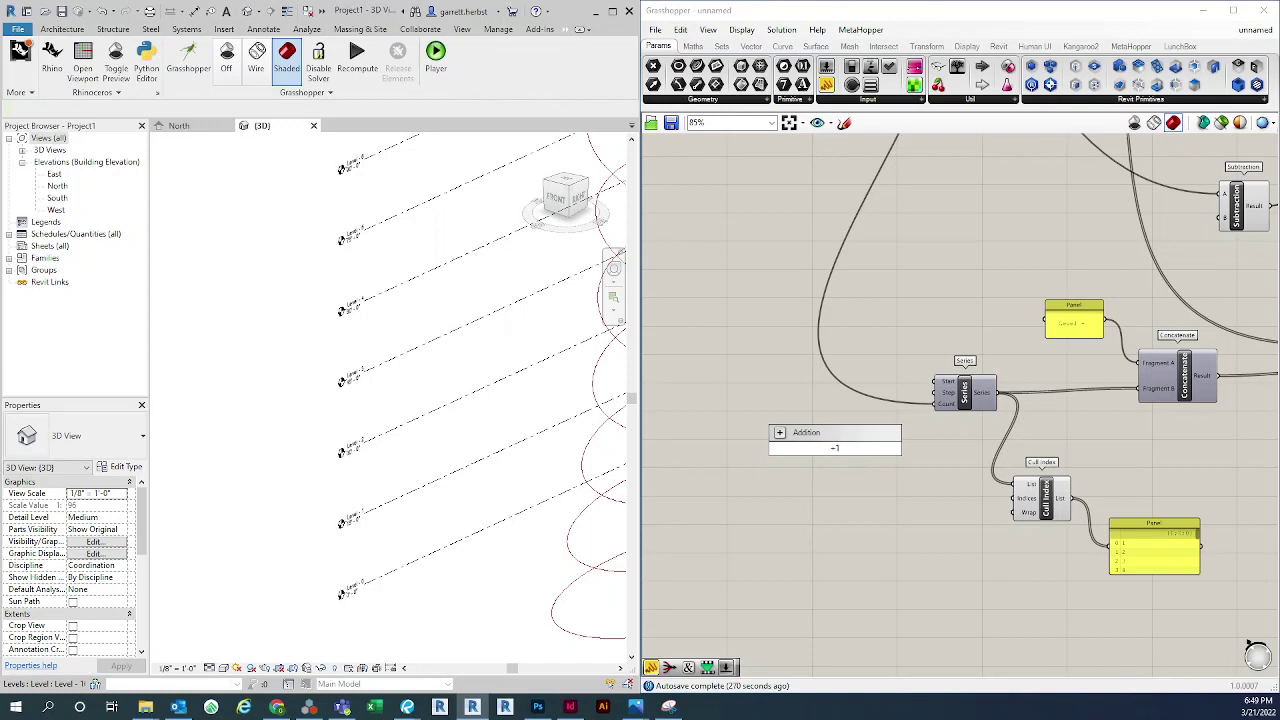
pyautogui.press('Return')
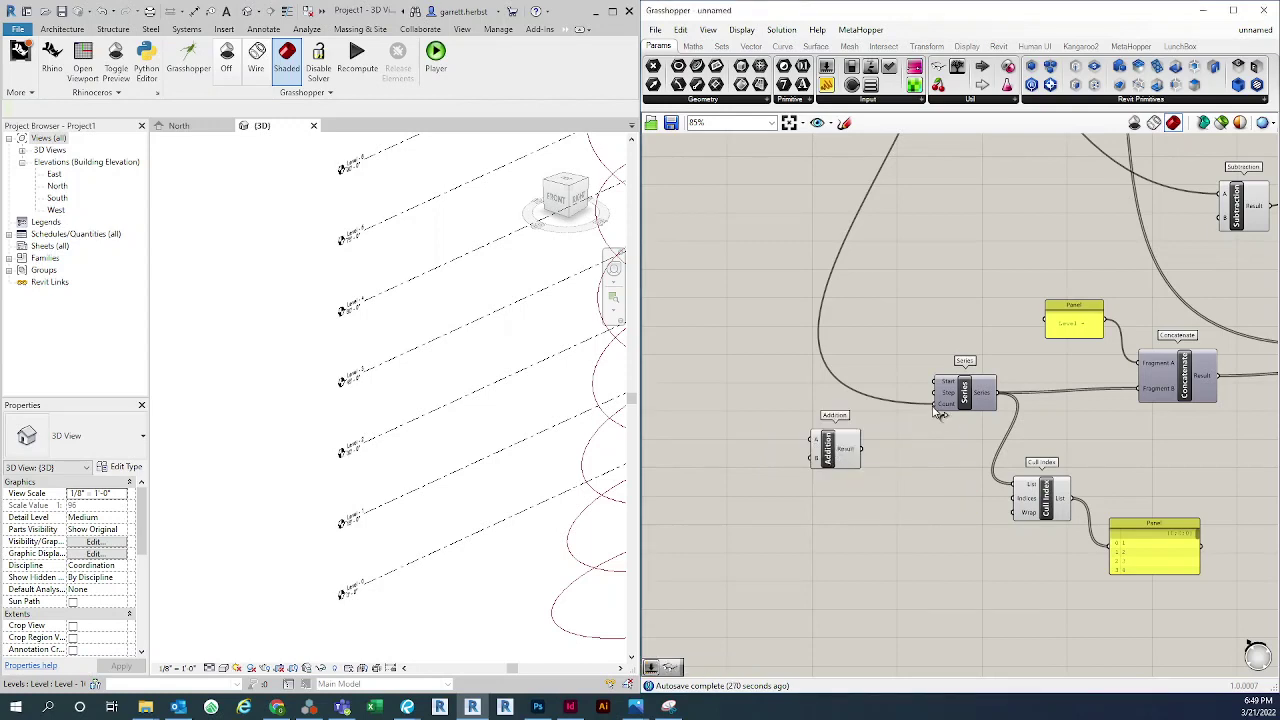
# Reroute the Series' Count wire through Addition, from input A to Result to Count, and place Addition beside the Series
pyautogui.moveTo(940, 412)
pyautogui.keyDown('ctrl'); pyautogui.keyDown('shift'); pyautogui.mouseDown()
pyautogui.moveTo(805, 425)
pyautogui.moveTo(813, 440)
pyautogui.moveTo(940, 404)
pyautogui.mouseUp(); pyautogui.keyUp('shift'); pyautogui.keyUp('ctrl')
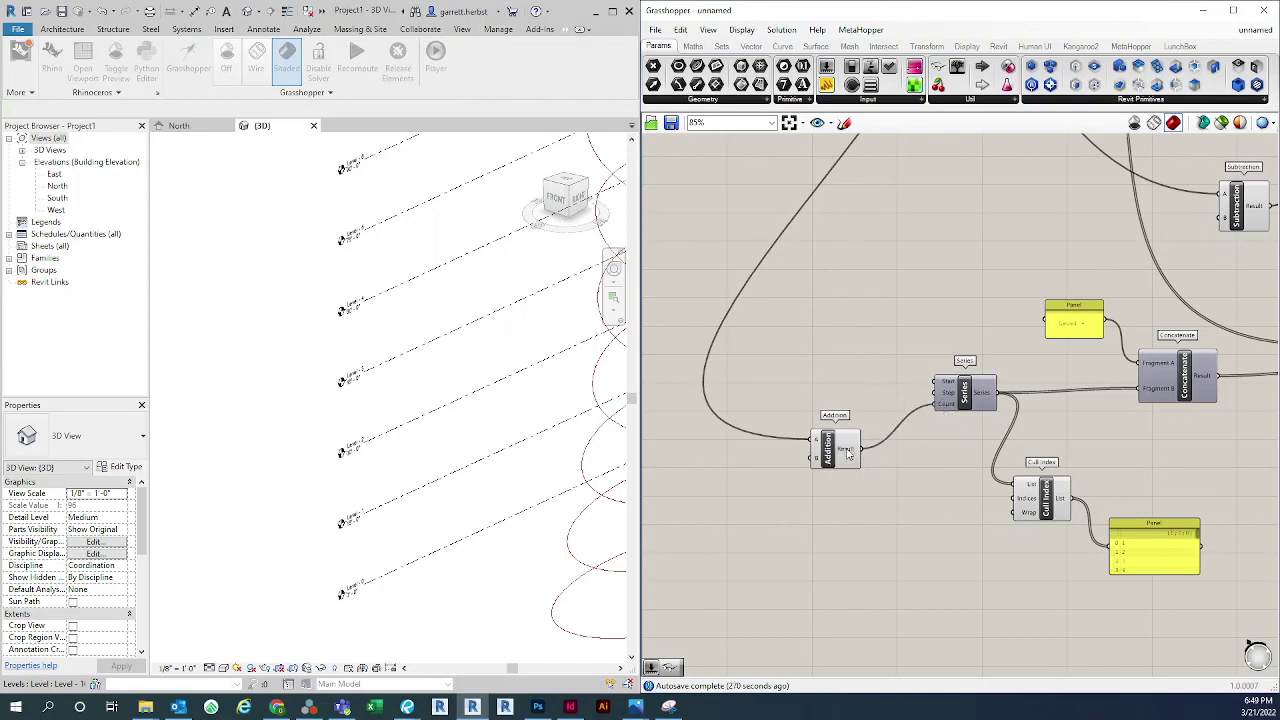
pyautogui.moveTo(849, 453); pyautogui.dragTo(889, 424)
pyautogui.click(942, 474)
pyautogui.moveTo(965, 469); pyautogui.dragTo(868, 488, button='right')
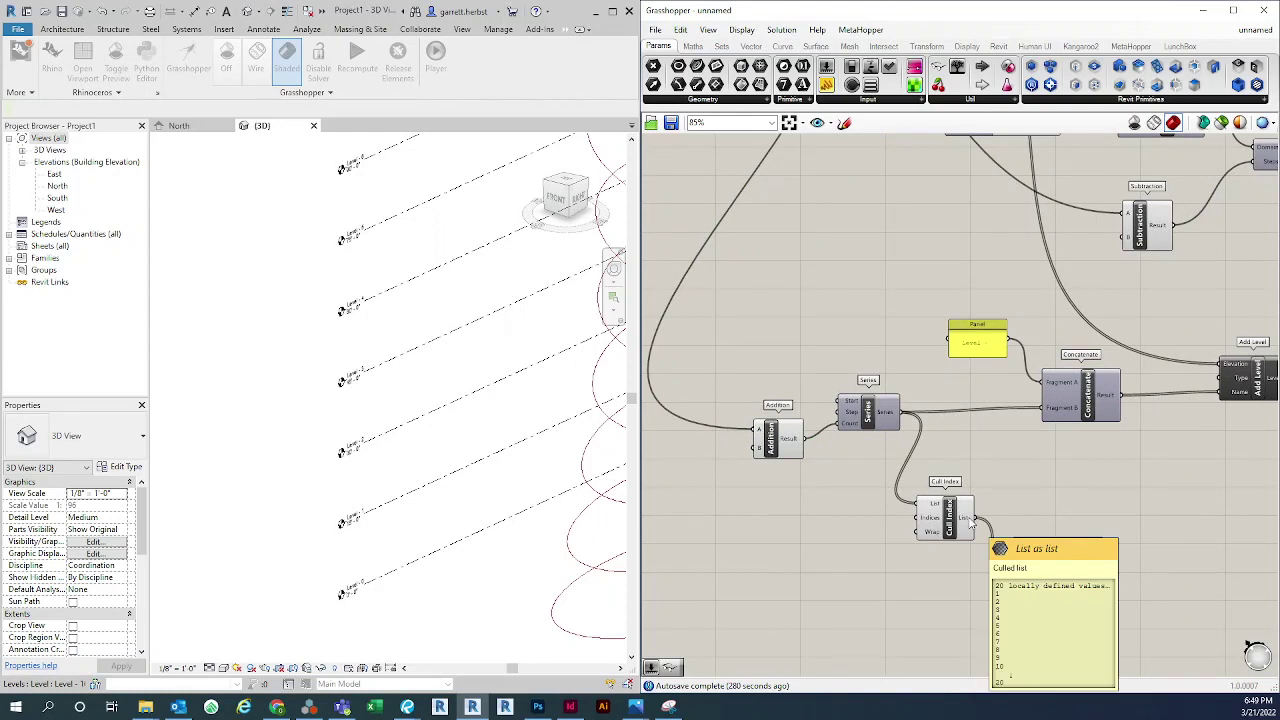
# Connect the Cull Index List output to Fragment B of Concatenate in place of the Series and delete the Panel below
pyautogui.moveTo(948, 517); pyautogui.dragTo(1041, 410)
pyautogui.moveTo(1025, 475); pyautogui.dragTo(990, 446, button='right')
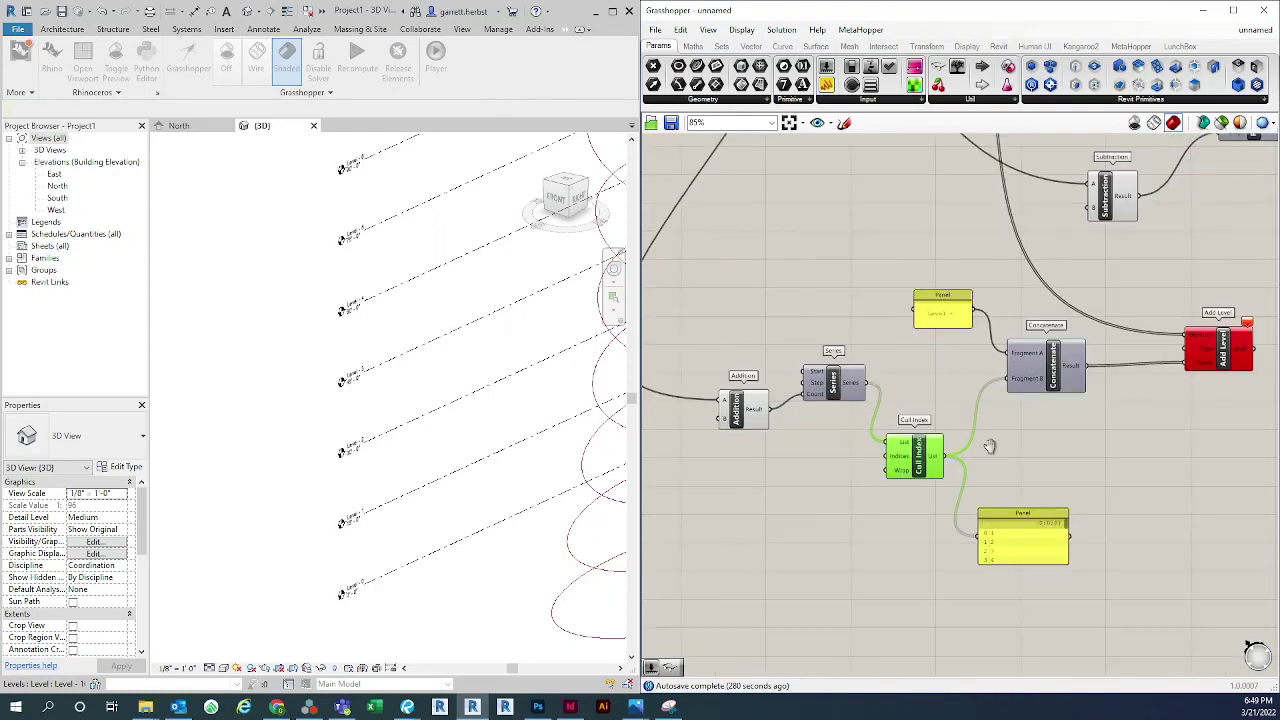
pyautogui.click(1021, 489)
pyautogui.click(1021, 514)
pyautogui.press('Delete')
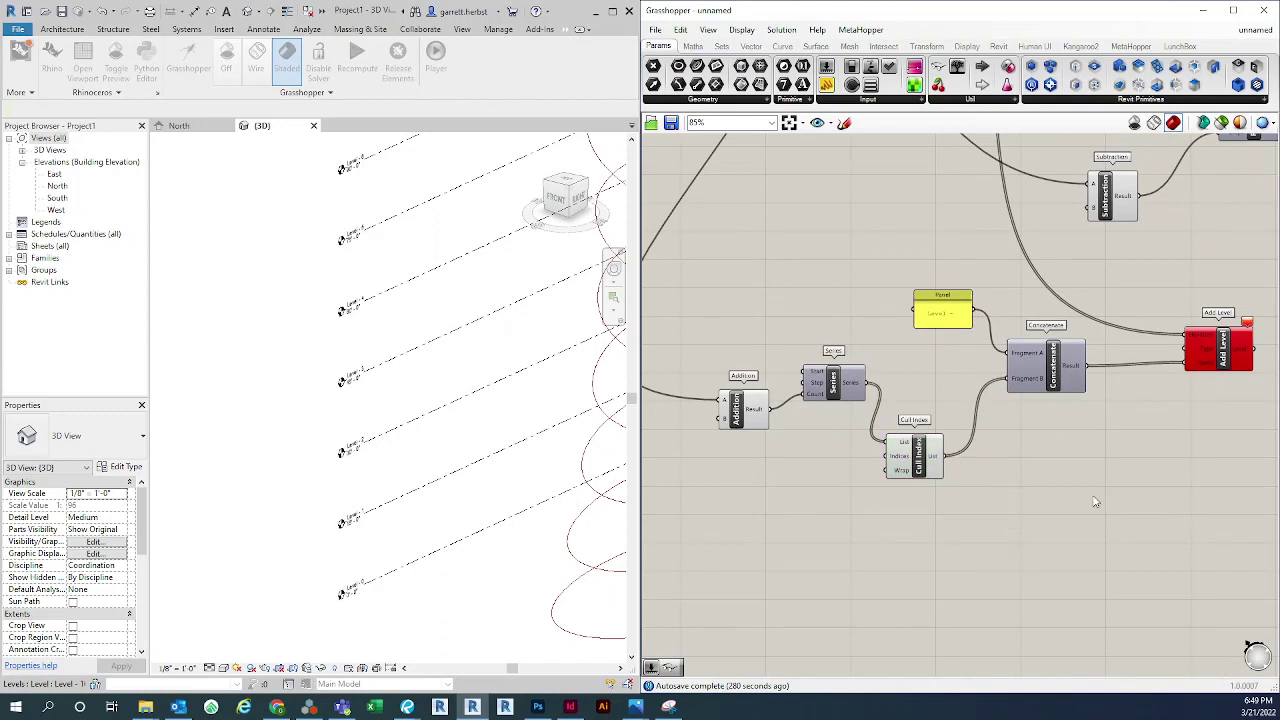
# Check the Add Level errors against the lowest level names in the Revit 3D view, and move Cull Index closer to Concatenate
pyautogui.moveTo(1223, 433); pyautogui.dragTo(1171, 437, button='right')
pyautogui.moveTo(1146, 353)
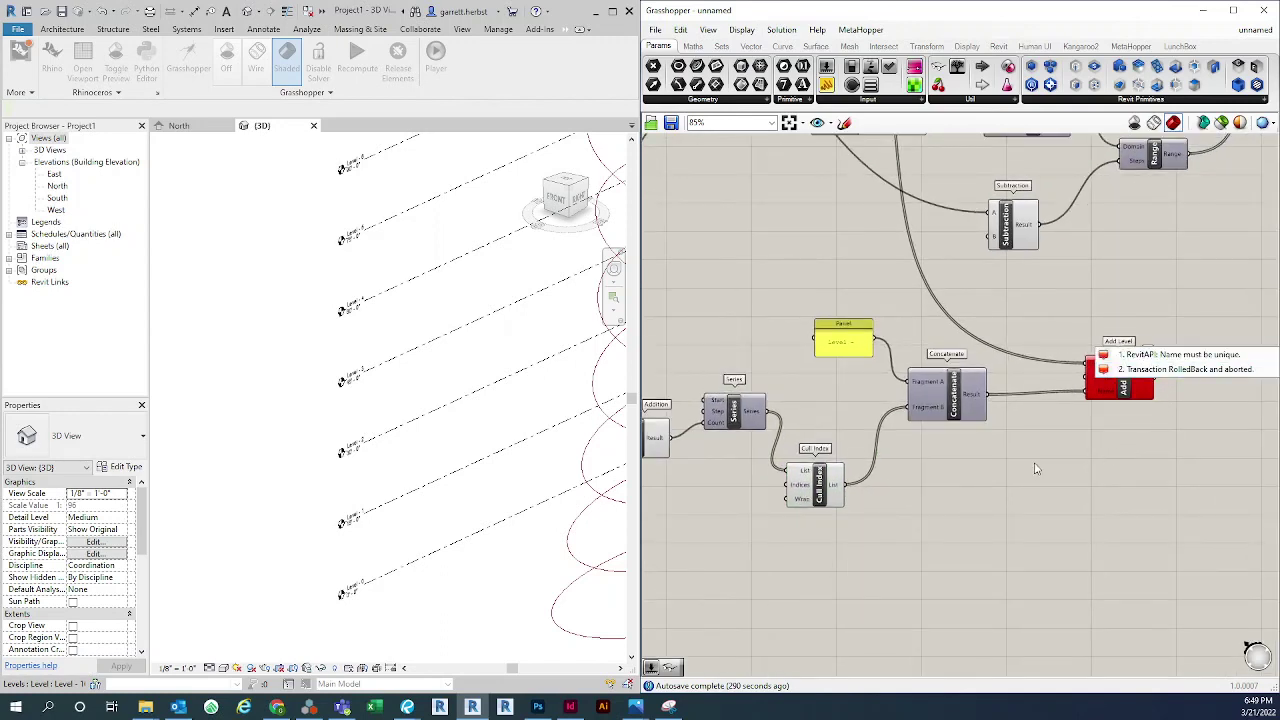
pyautogui.moveTo(978, 398)
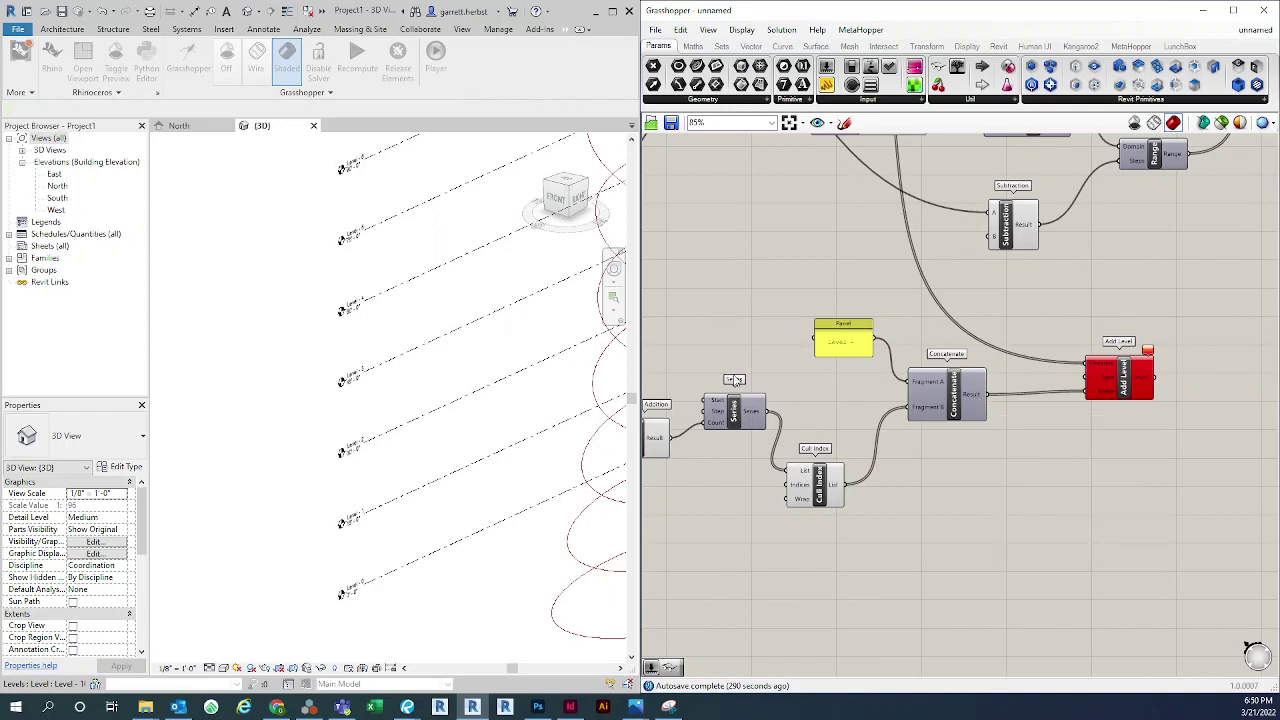
pyautogui.scroll(3, 345, 590)
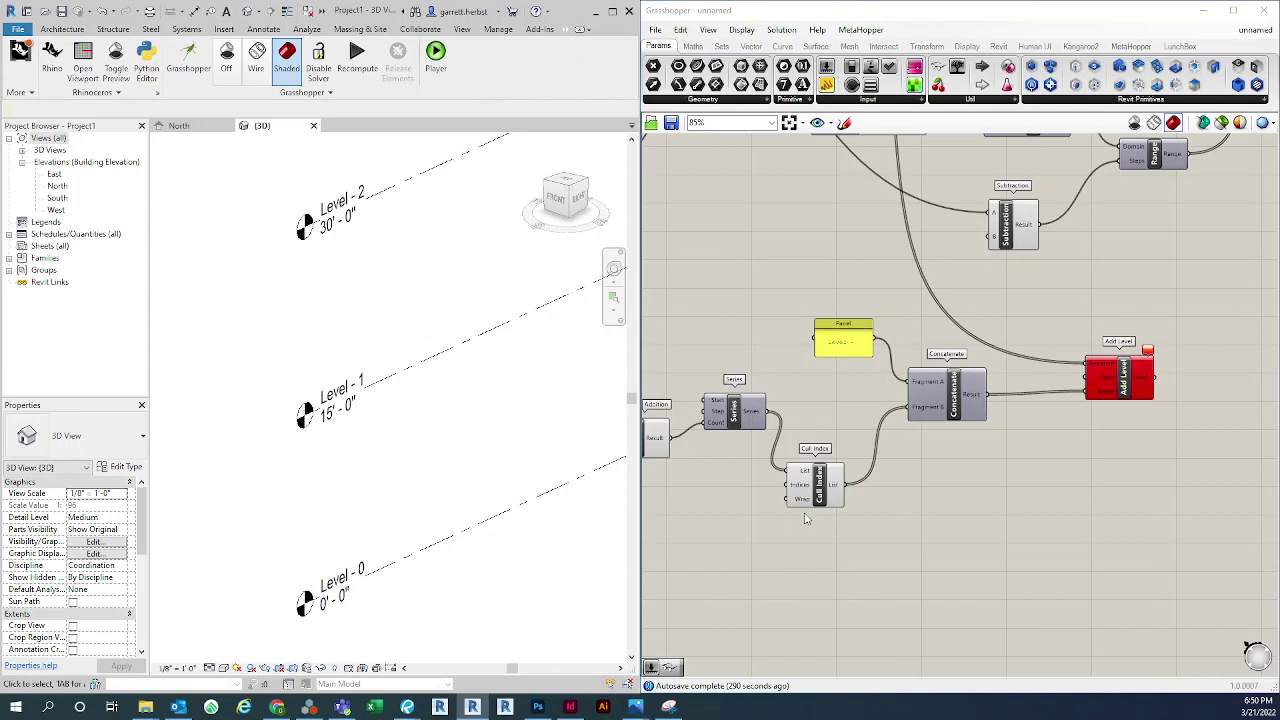
pyautogui.rightClick(922, 566)
pyautogui.moveTo(818, 491); pyautogui.dragTo(860, 486)
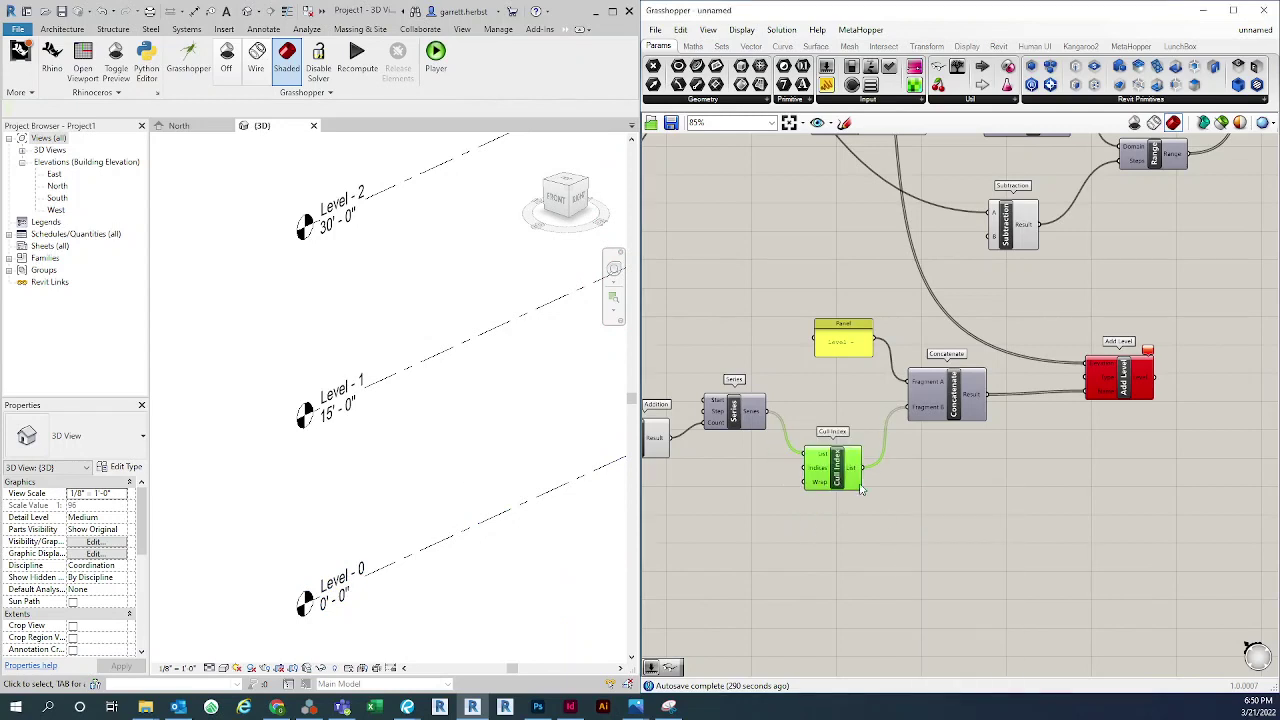
pyautogui.click(899, 515)
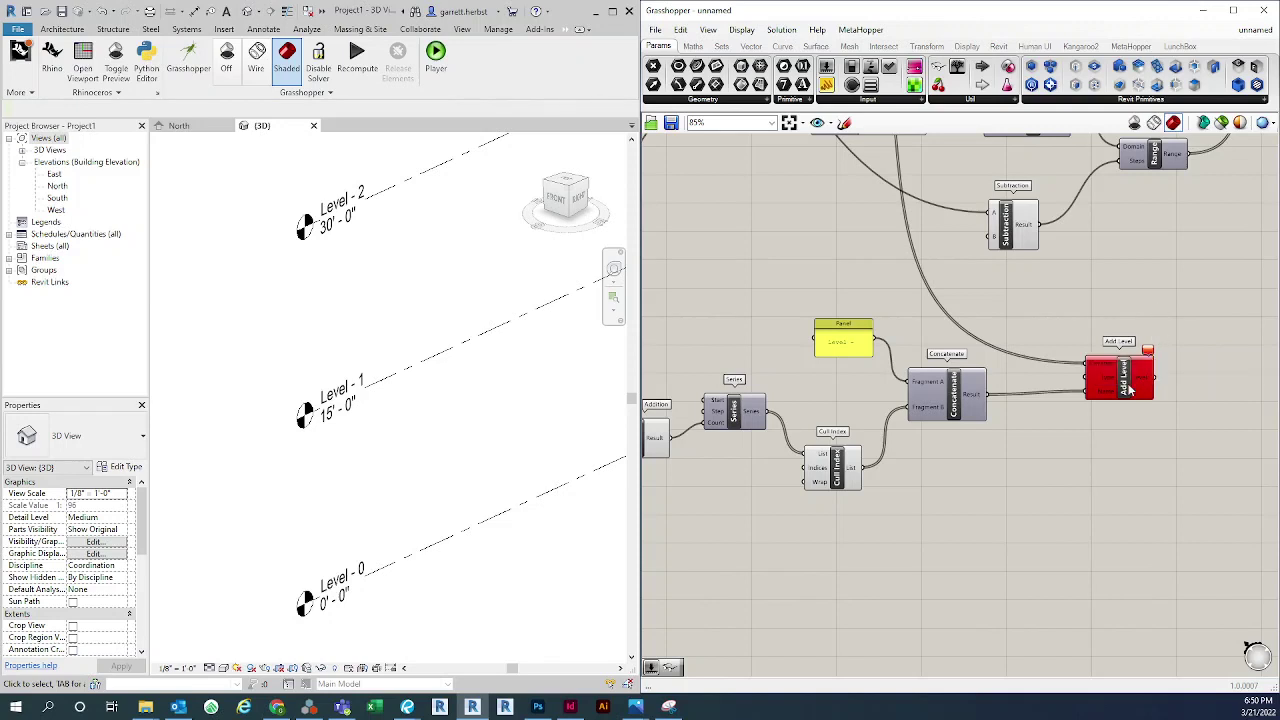
# Disable and re-enable the Add Level component to force it to run again
pyautogui.rightClick(1124, 374)
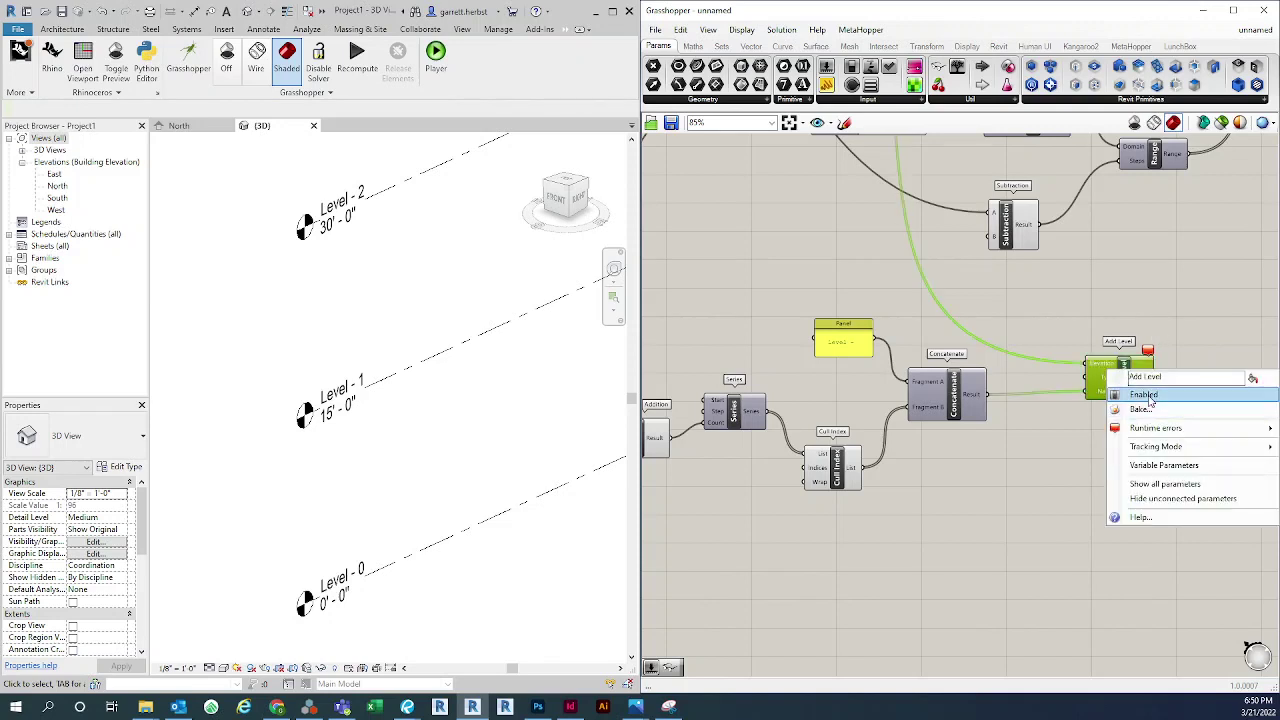
pyautogui.click(1135, 393)
pyautogui.rightClick(1122, 374)
pyautogui.click(1135, 393)
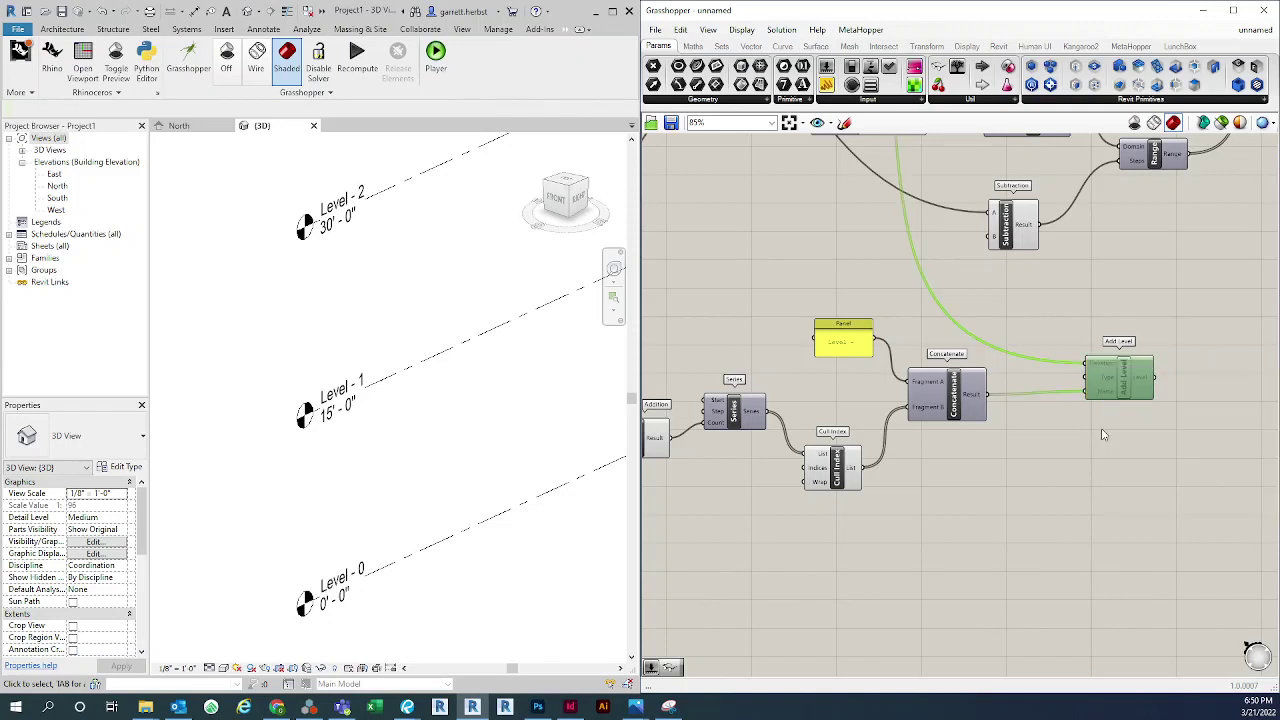
pyautogui.click(1082, 456)
# Select all the levels around the stacked ellipses in the Revit 3D view
pyautogui.scroll(-4, 446, 456)
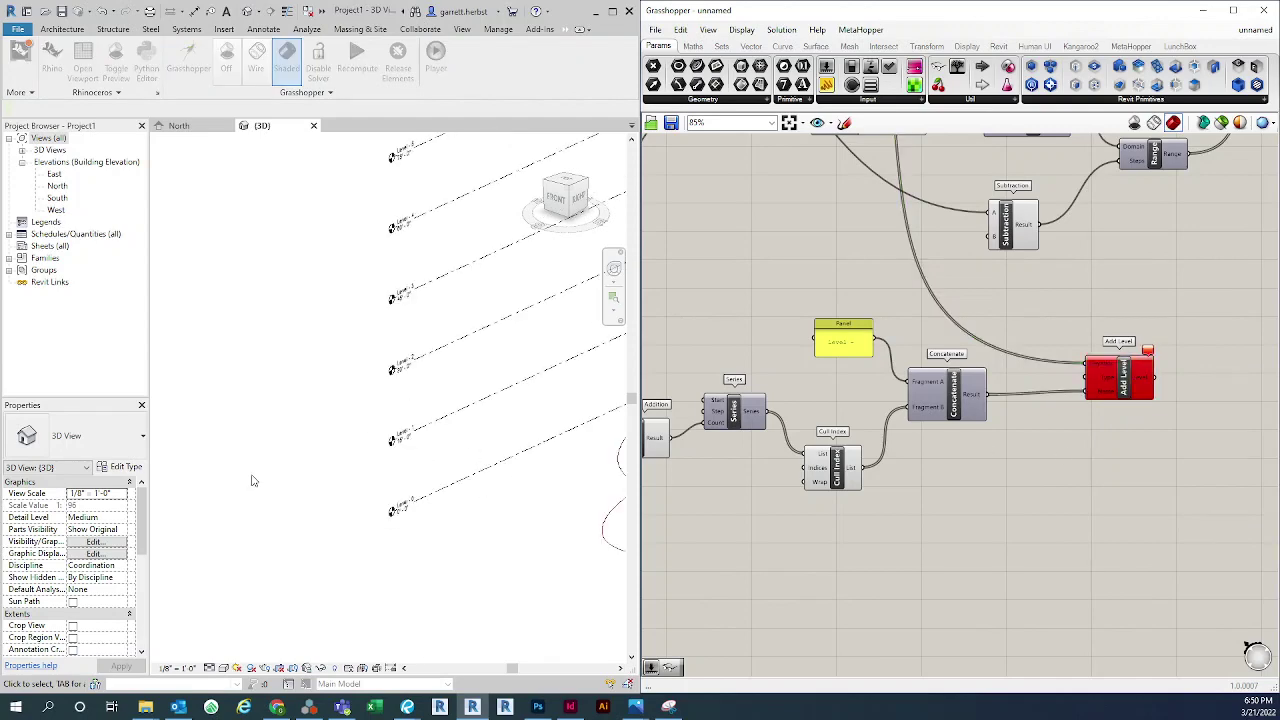
pyautogui.scroll(-4, 250, 477)
pyautogui.scroll(-4, 339, 520)
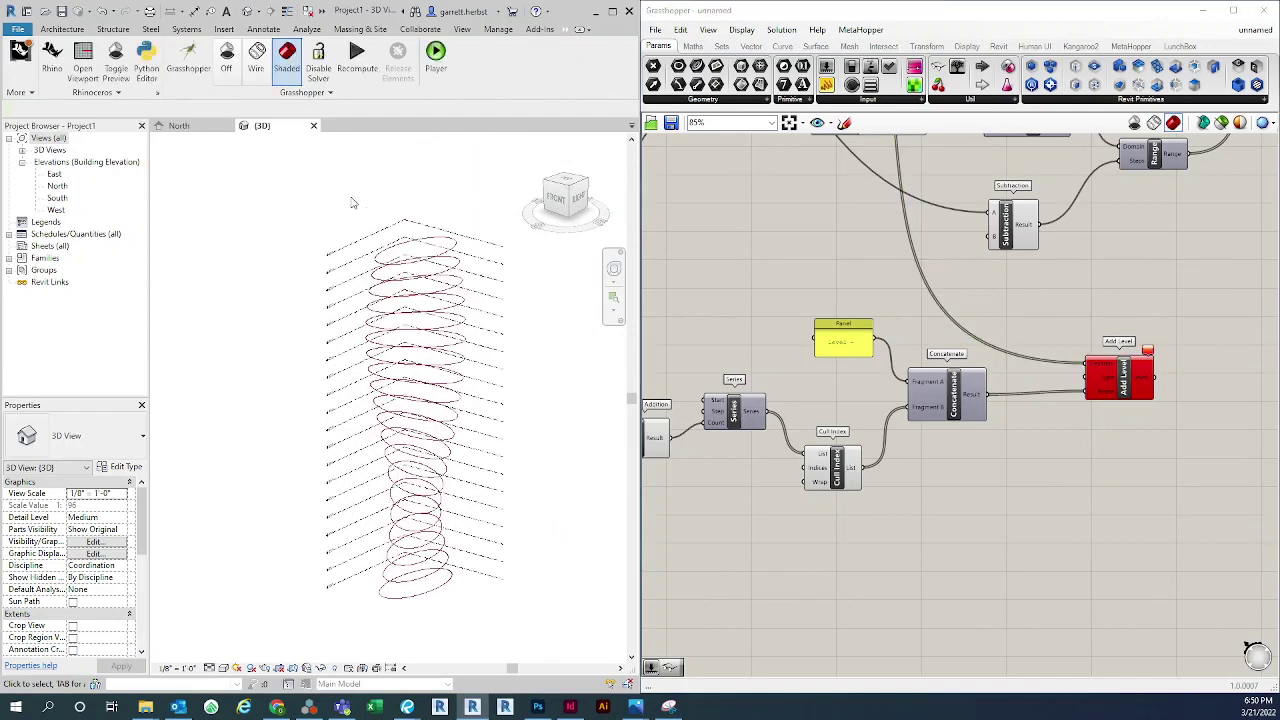
pyautogui.moveTo(350, 197); pyautogui.dragTo(303, 614)
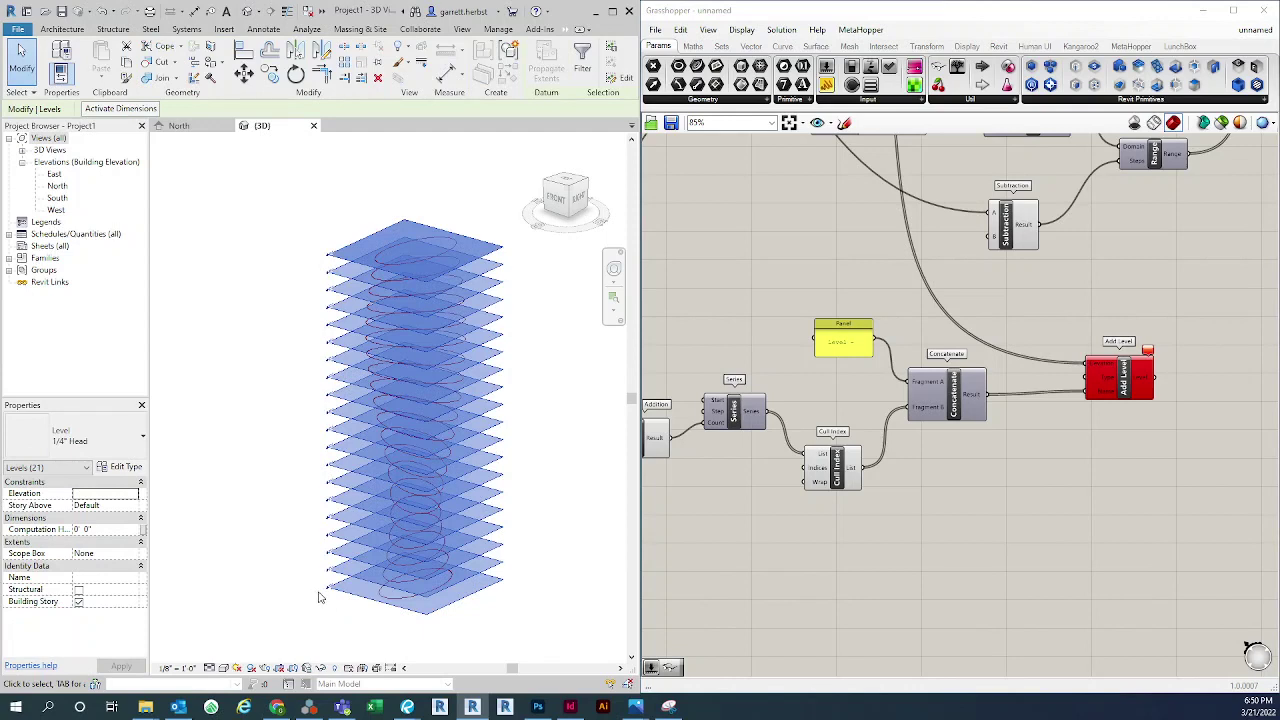
# Delete the selected levels from the Revit model and recompute the Grasshopper solution to regenerate them
pyautogui.press('Delete')
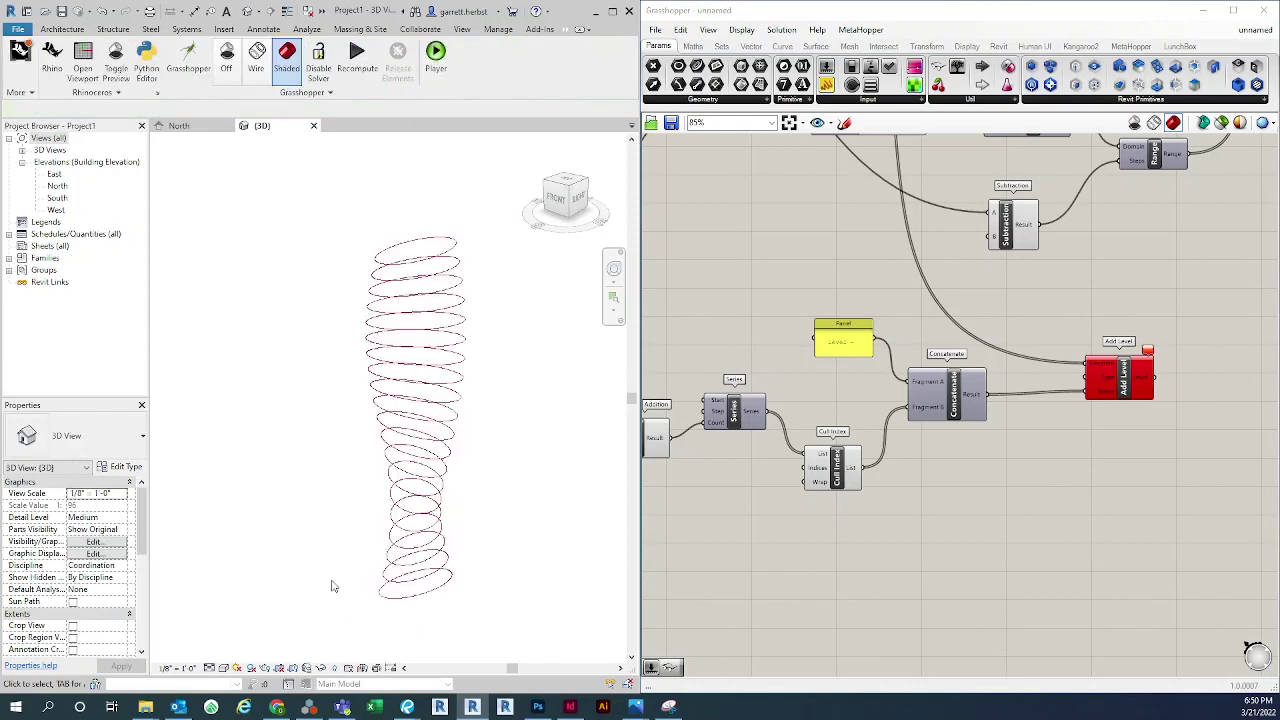
pyautogui.rightClick(1130, 373)
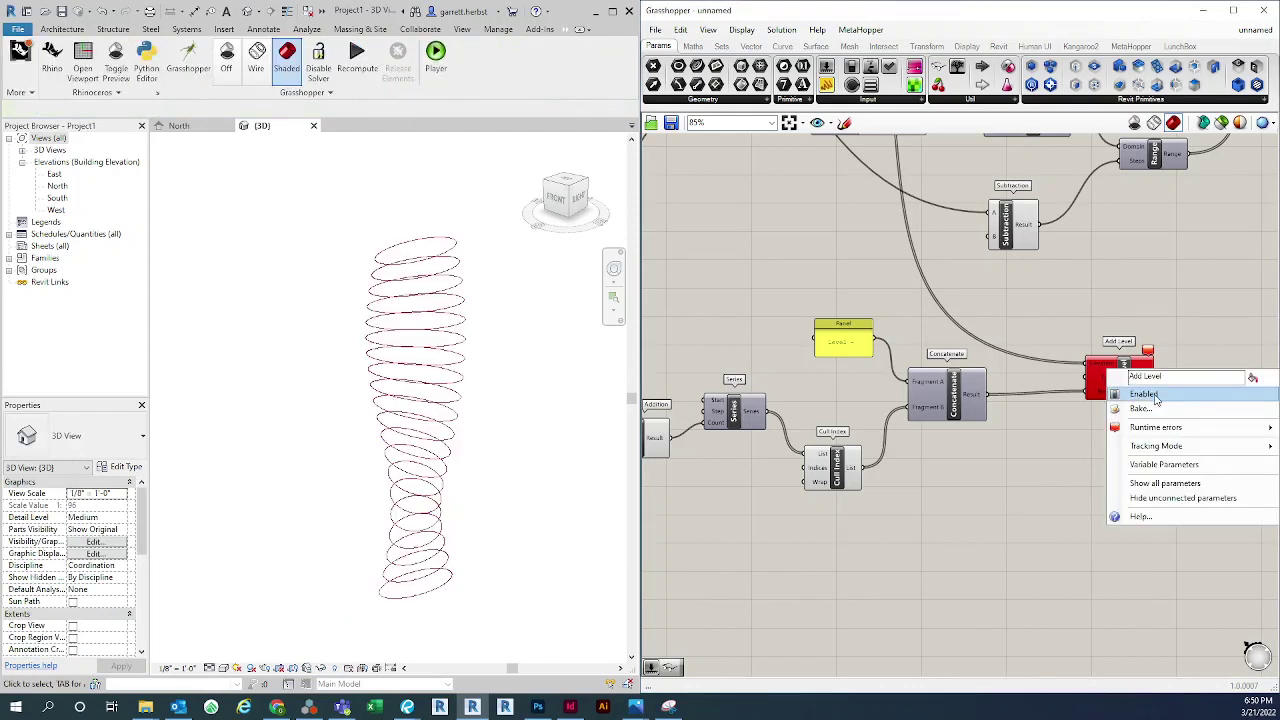
pyautogui.click(790, 29)
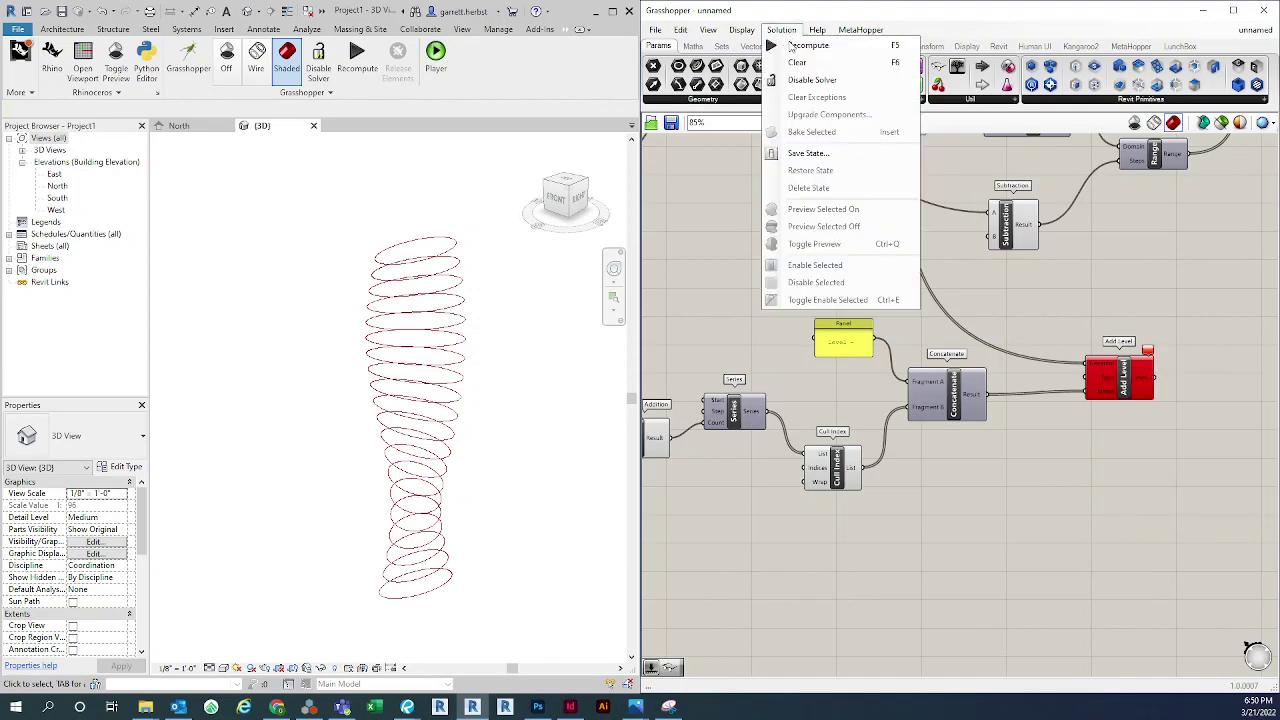
pyautogui.click(788, 210)
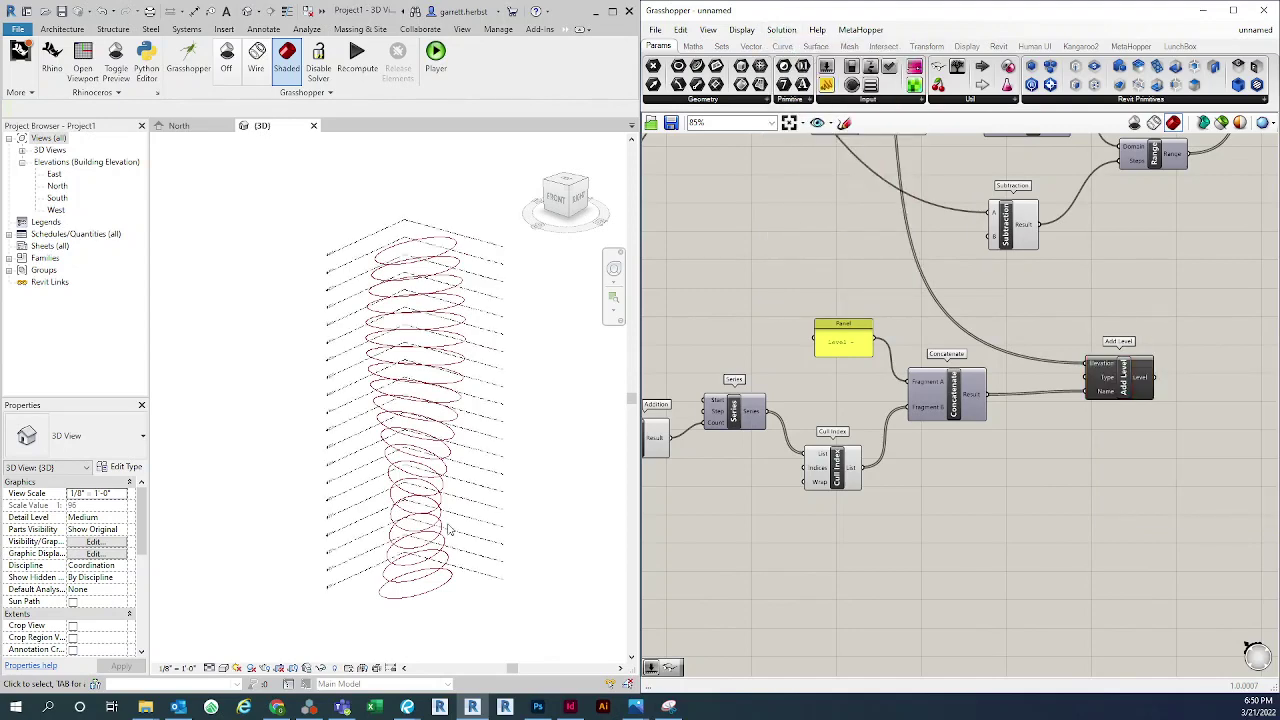
# Examine the names and elevations of the regenerated levels in the 3D view
pyautogui.scroll(5, 338, 597)
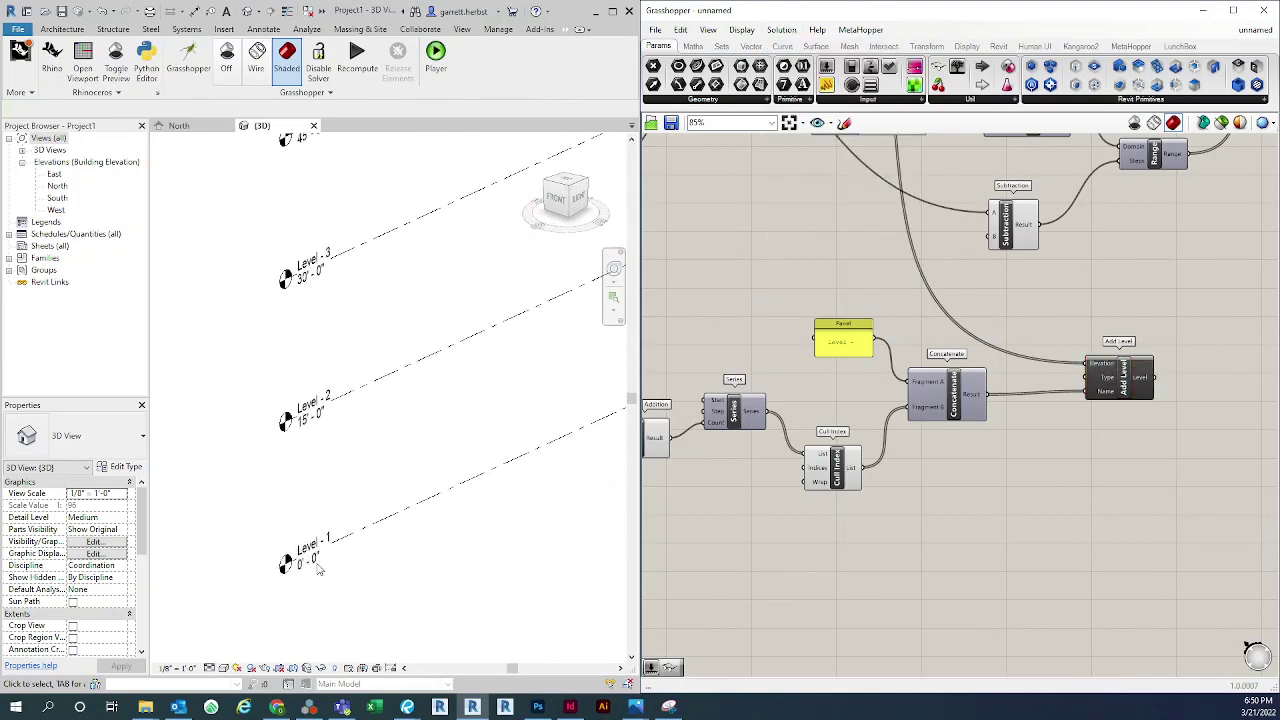
pyautogui.scroll(-6, 300, 338)
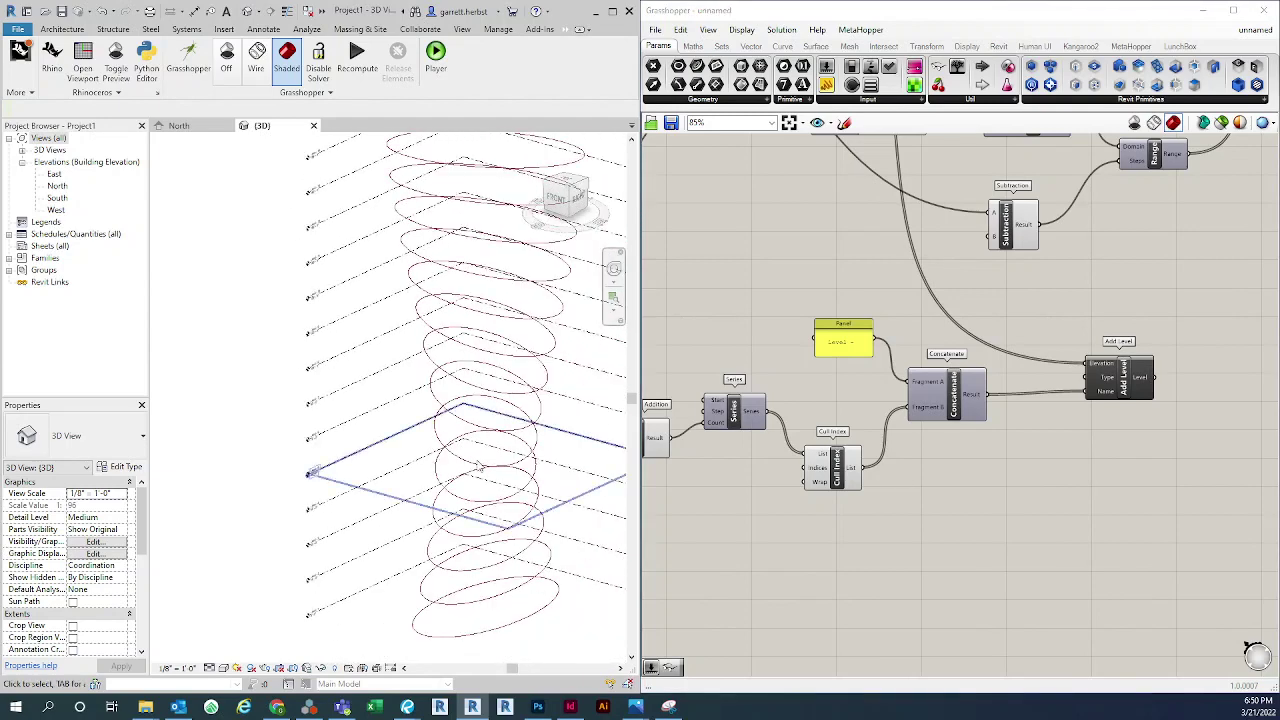
pyautogui.scroll(-4, 479, 466)
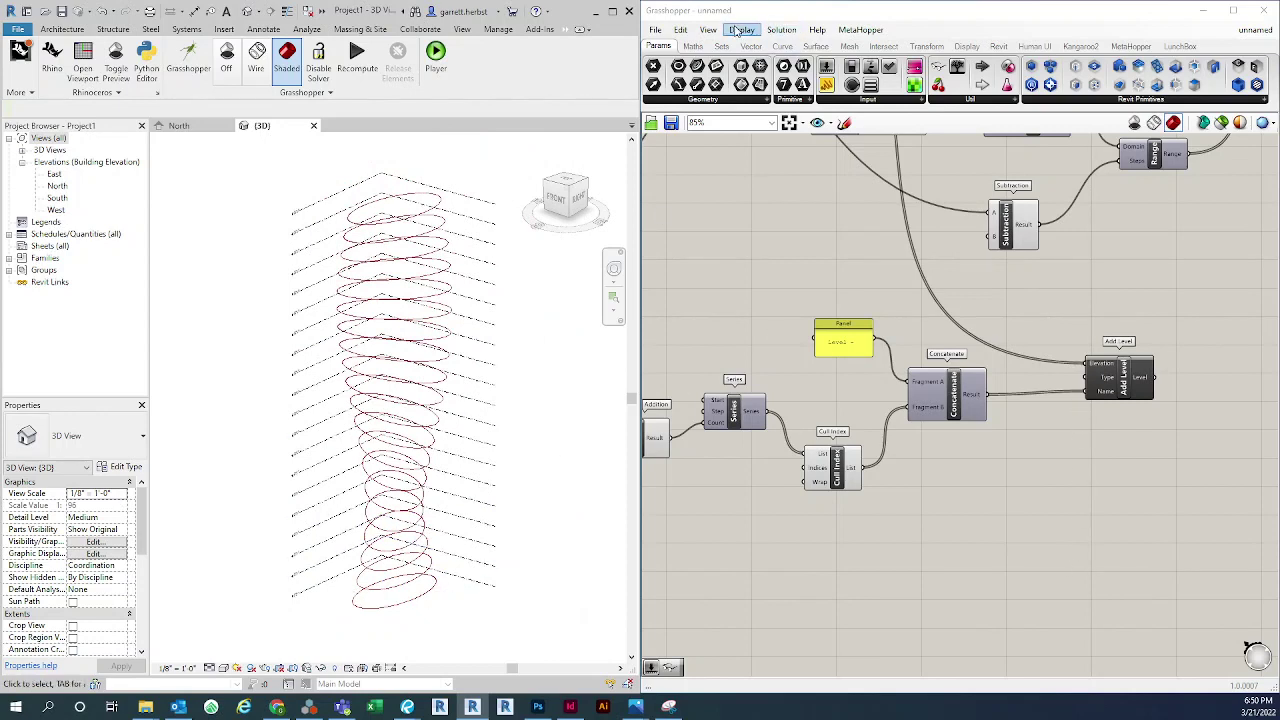
pyautogui.click(784, 32)
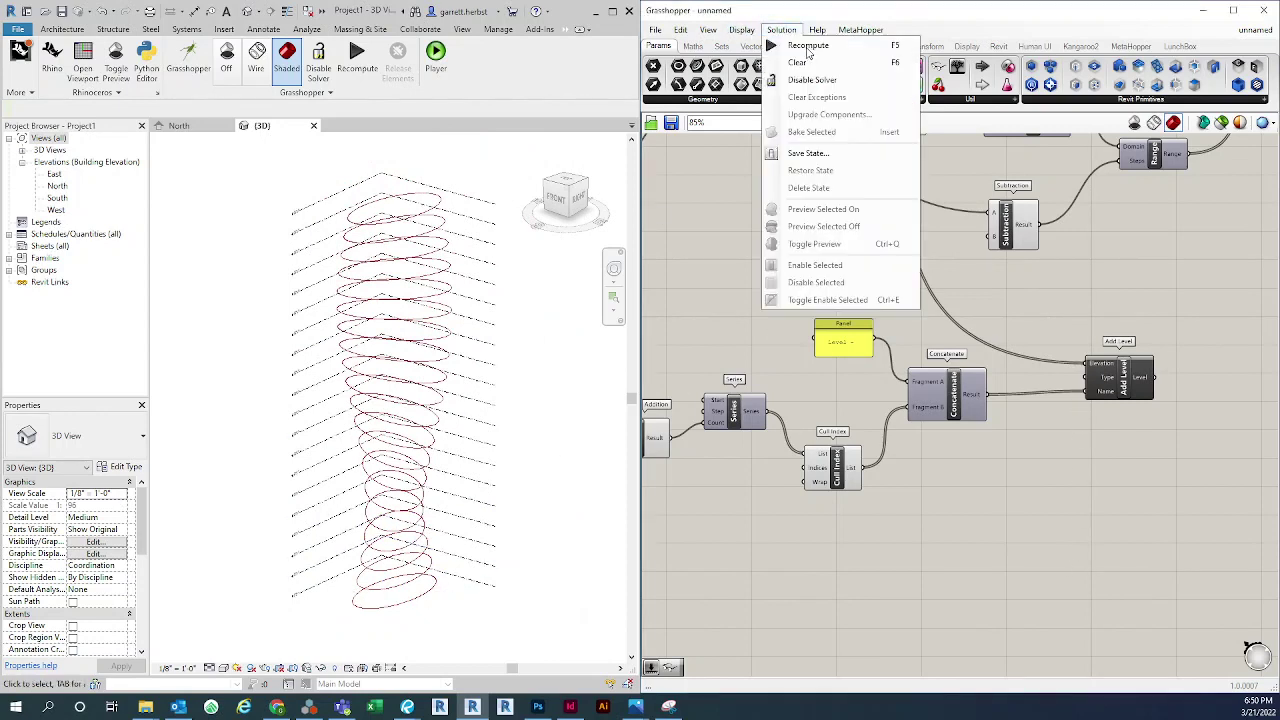
pyautogui.click(723, 242)
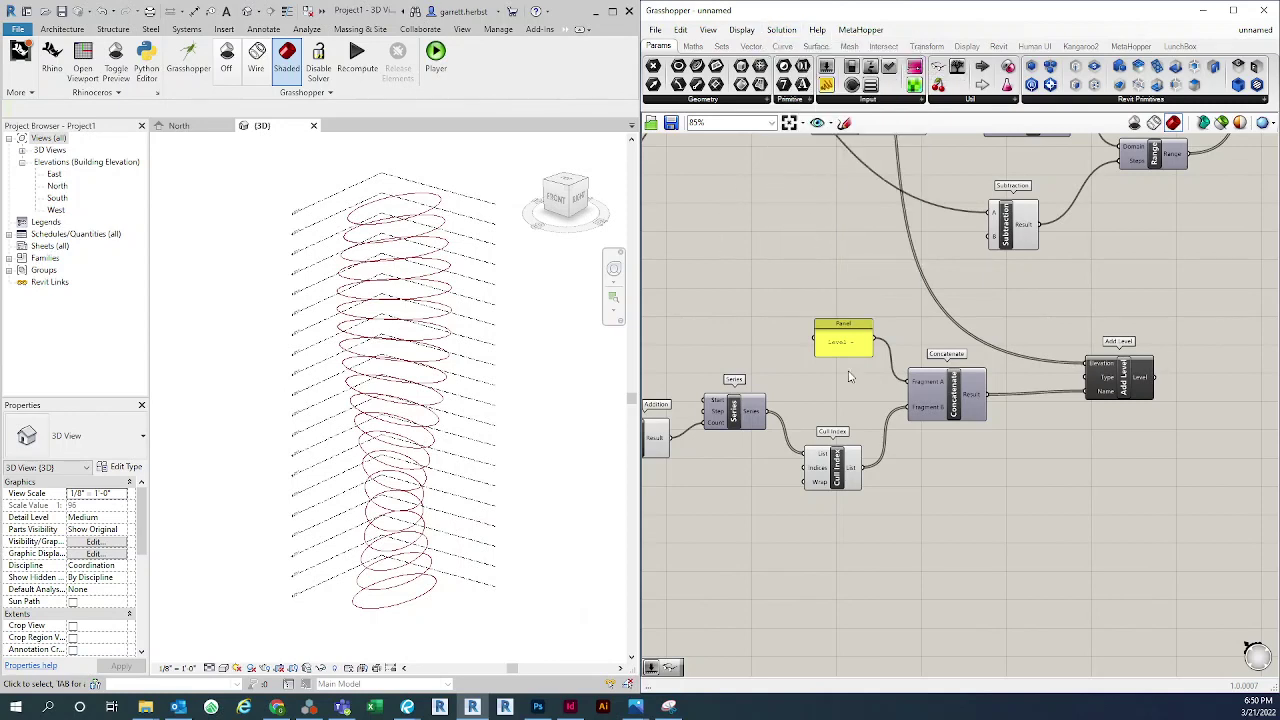
# Move the Addition, Series and Cull Index components lower on the canvas as a group
pyautogui.moveTo(967, 488); pyautogui.dragTo(979, 489, button='right')
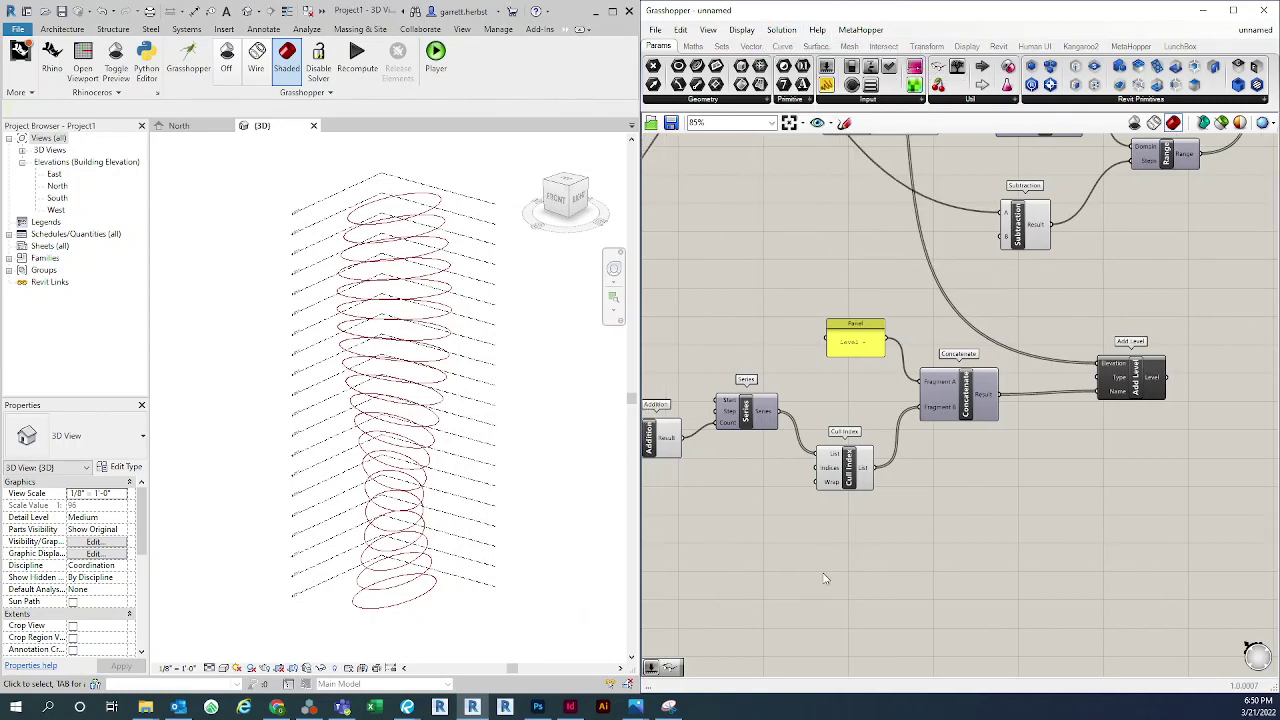
pyautogui.scroll(-3, 817, 551)
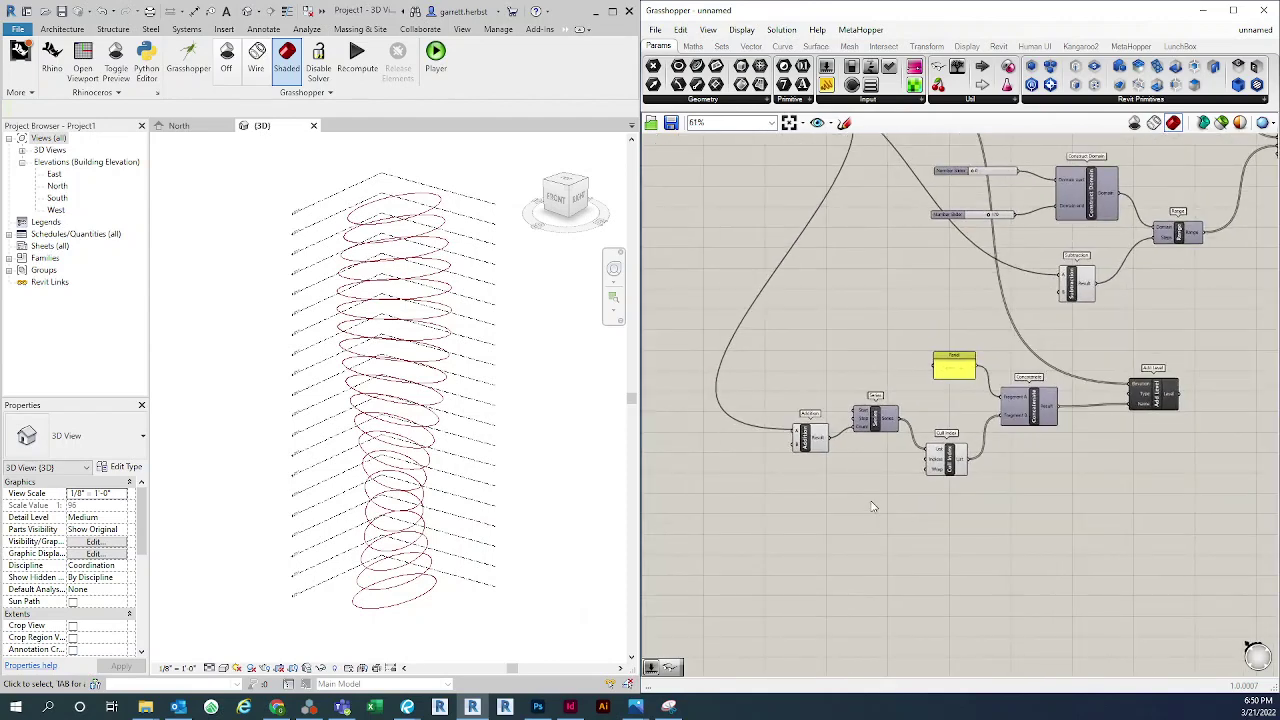
pyautogui.scroll(3, 871, 507)
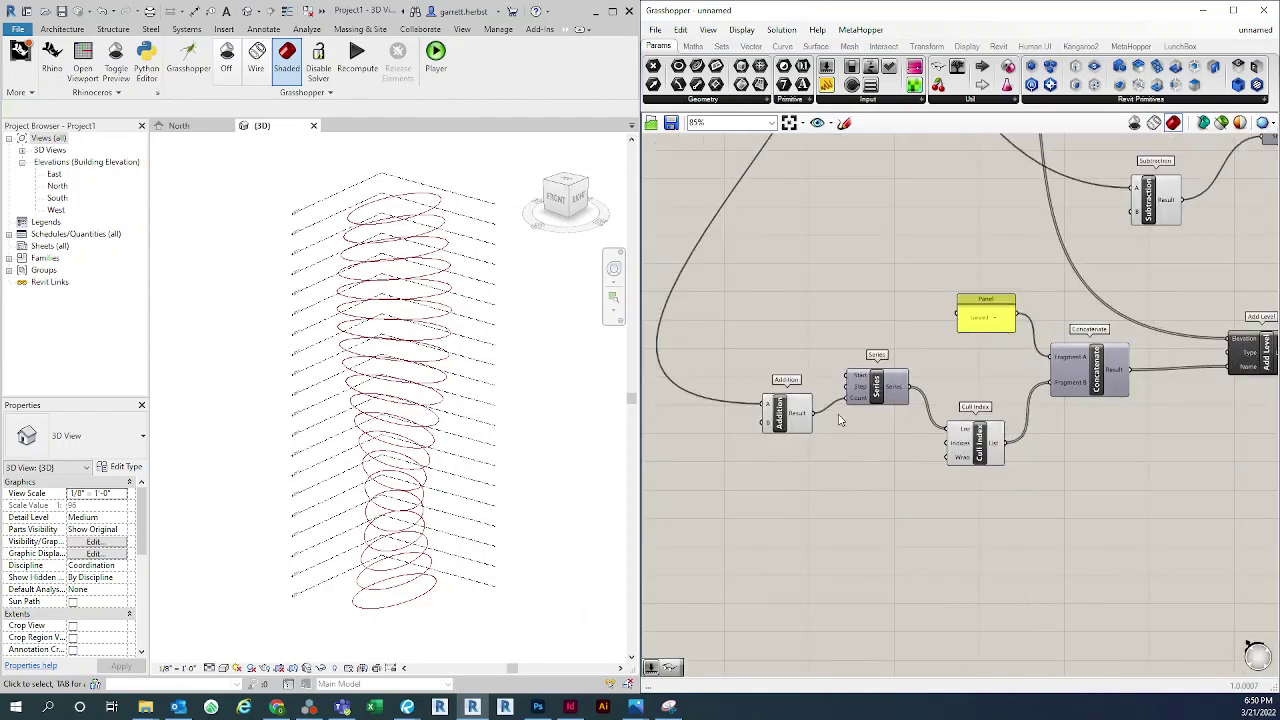
pyautogui.moveTo(893, 493); pyautogui.dragTo(724, 326)
pyautogui.moveTo(884, 384); pyautogui.dragTo(873, 435)
pyautogui.click(877, 351)
pyautogui.moveTo(882, 347); pyautogui.dragTo(894, 402, button='right')
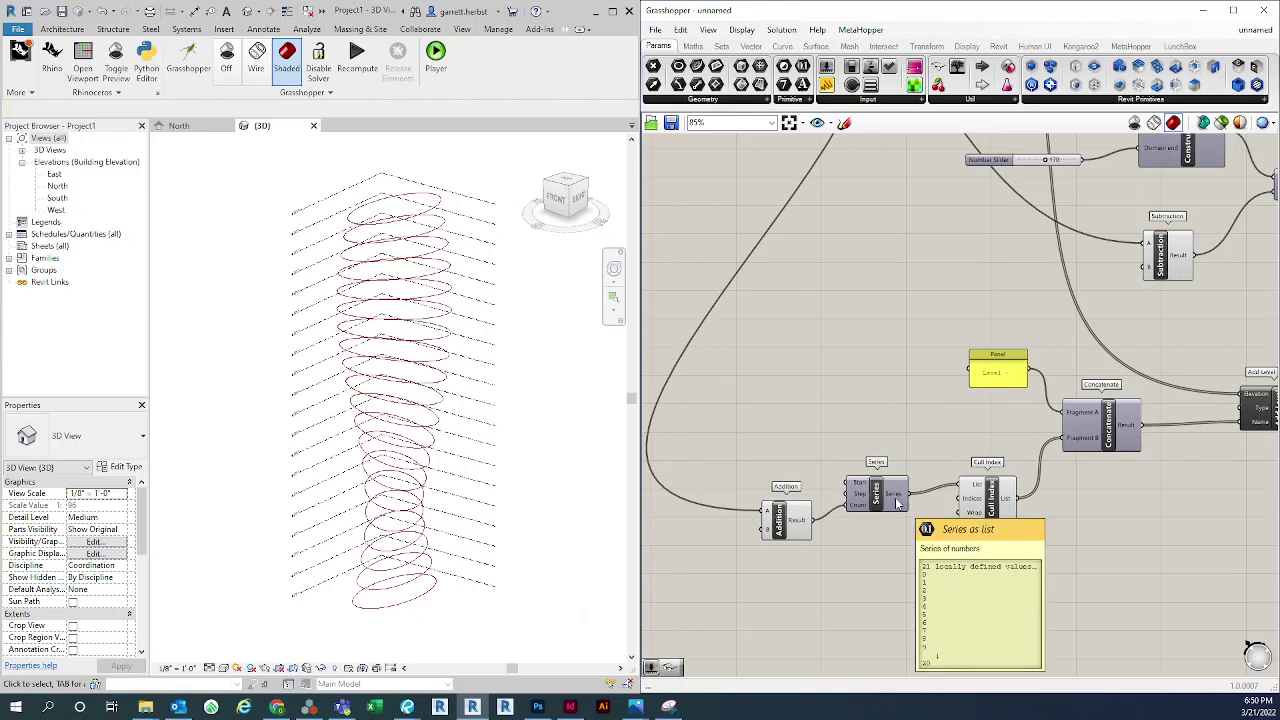
# Replace the Addition result at Series' Count input with the wire feeding Addition's A input, and delete the Addition component
pyautogui.moveTo(775, 522); pyautogui.dragTo(766, 525)
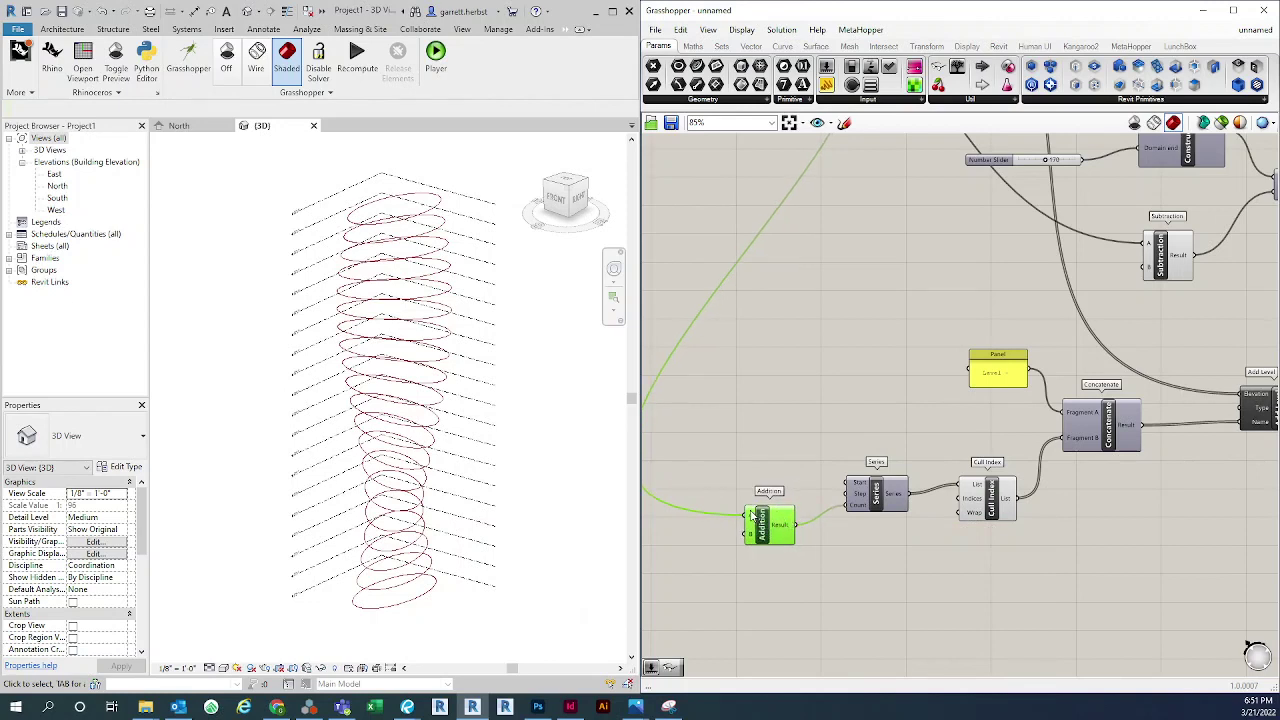
pyautogui.rightClick(849, 508)
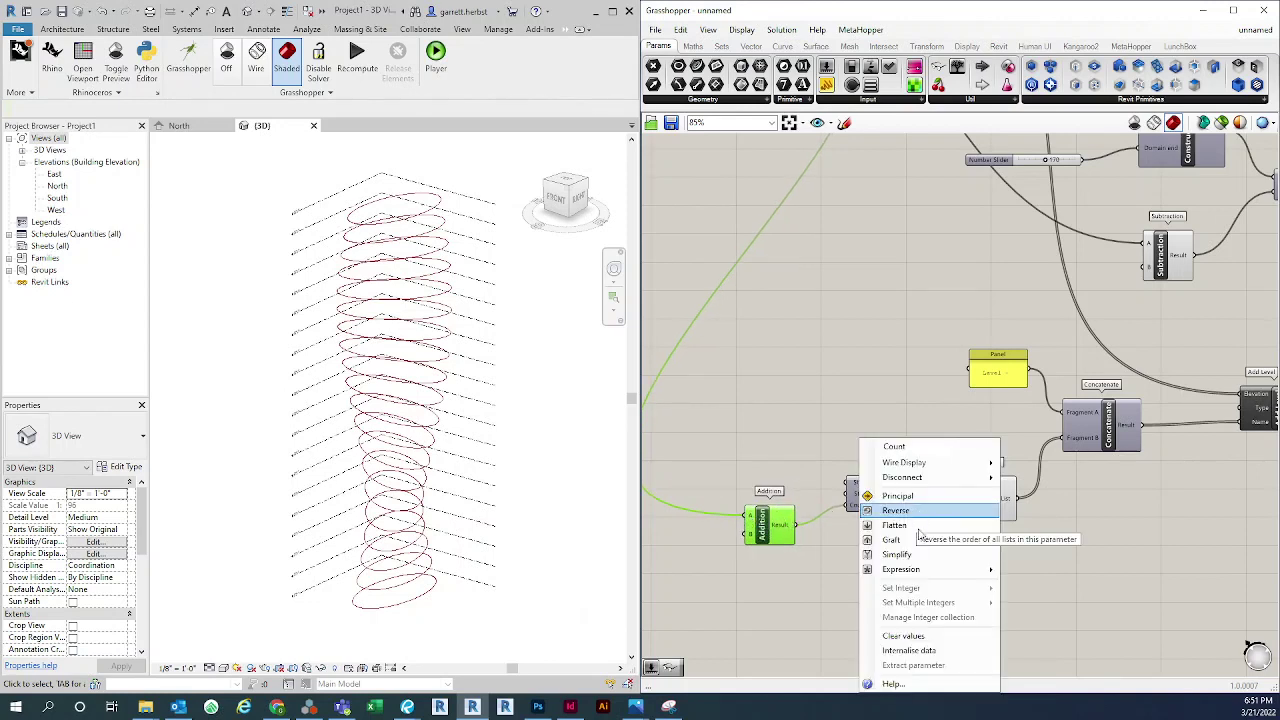
pyautogui.moveTo(920, 477)
pyautogui.click(1050, 479)
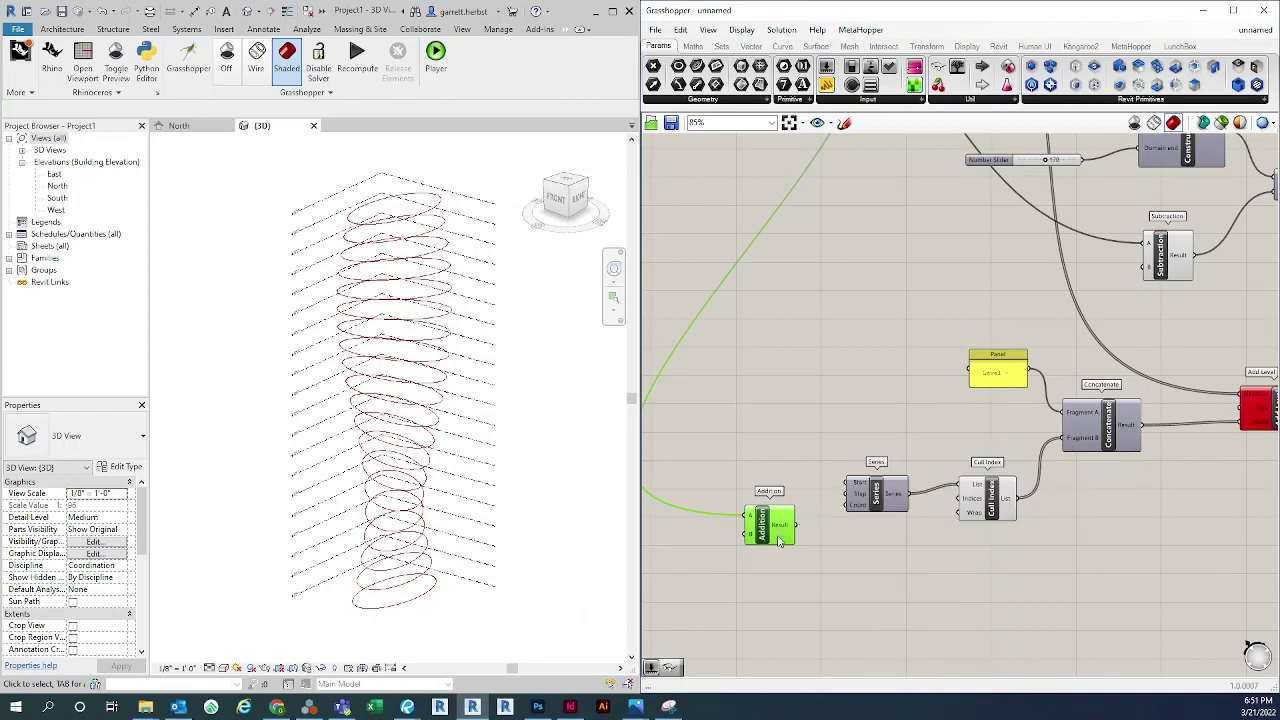
pyautogui.keyDown('ctrl'); pyautogui.keyDown('shift'); pyautogui.moveTo(748, 517); pyautogui.dragTo(735, 572); pyautogui.keyUp('shift'); pyautogui.keyUp('ctrl')
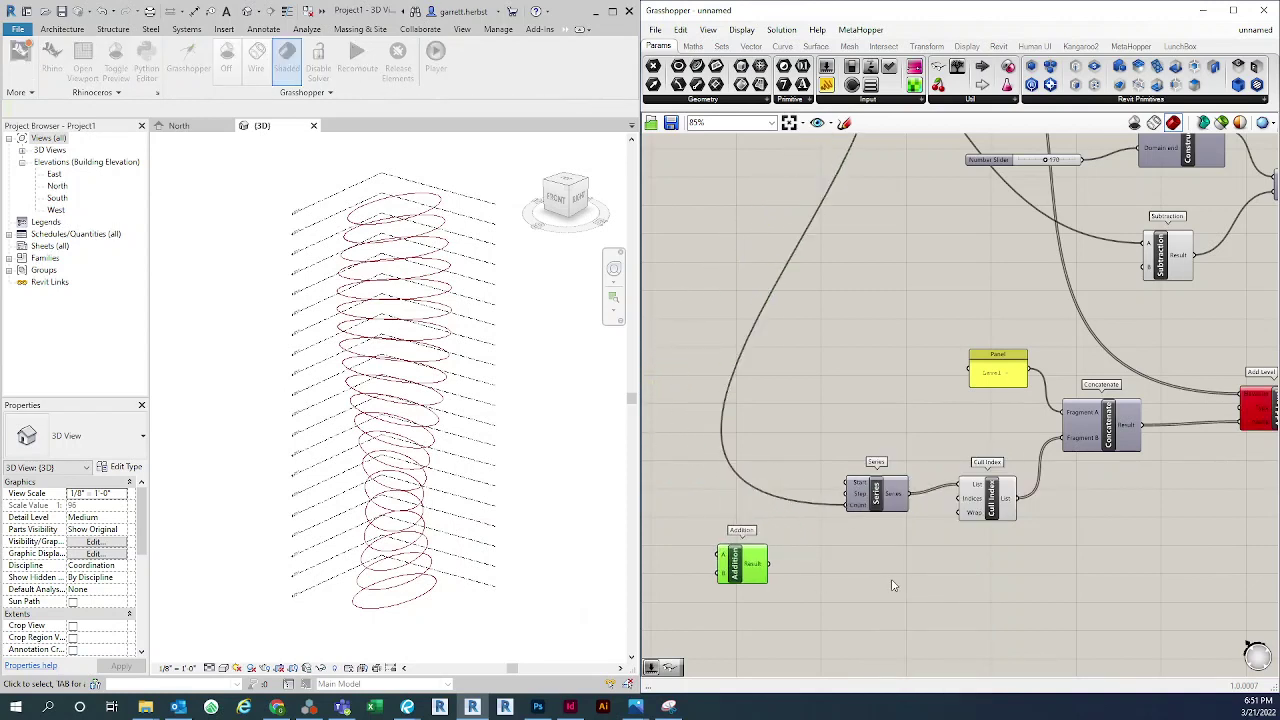
pyautogui.press('Delete')
# Move the Series and Cull Index components further away from the Concatenate component
pyautogui.moveTo(894, 556); pyautogui.dragTo(852, 572, button='right')
pyautogui.moveTo(941, 600); pyautogui.dragTo(800, 477)
pyautogui.moveTo(955, 522); pyautogui.dragTo(875, 555)
pyautogui.click(909, 528)
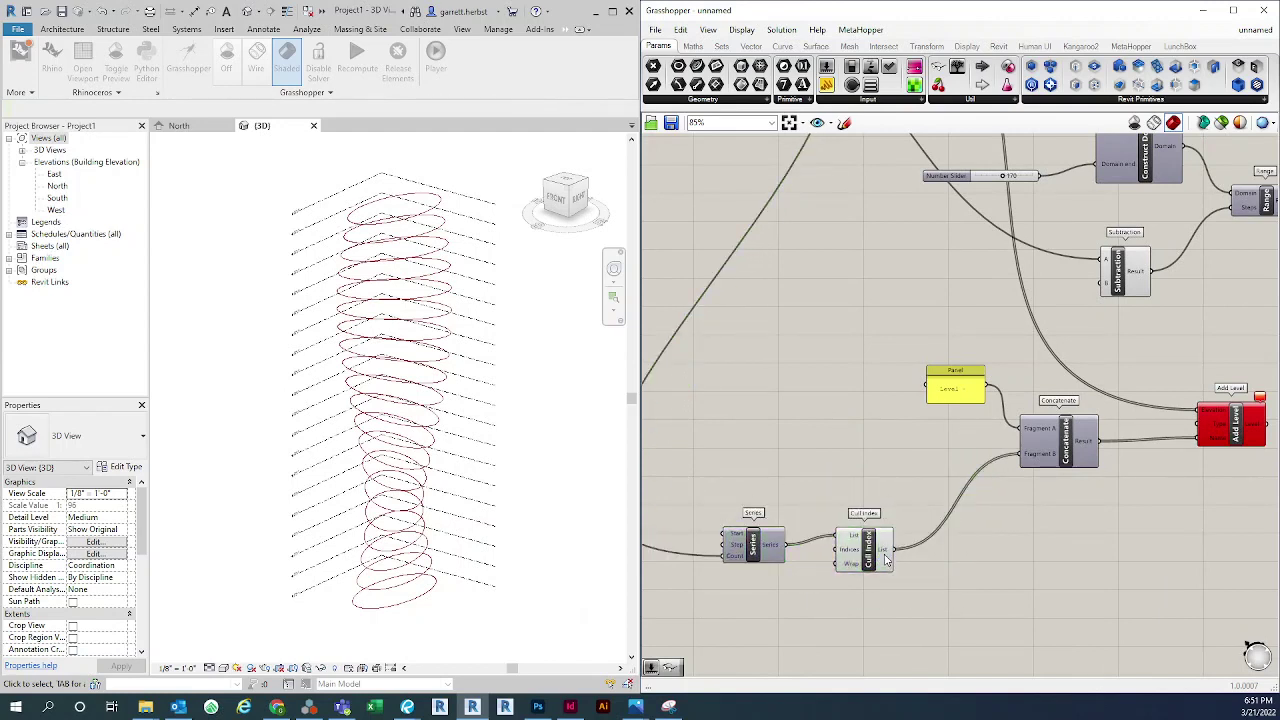
pyautogui.moveTo(885, 557)
pyautogui.moveTo(879, 449); pyautogui.dragTo(878, 471, button='right')
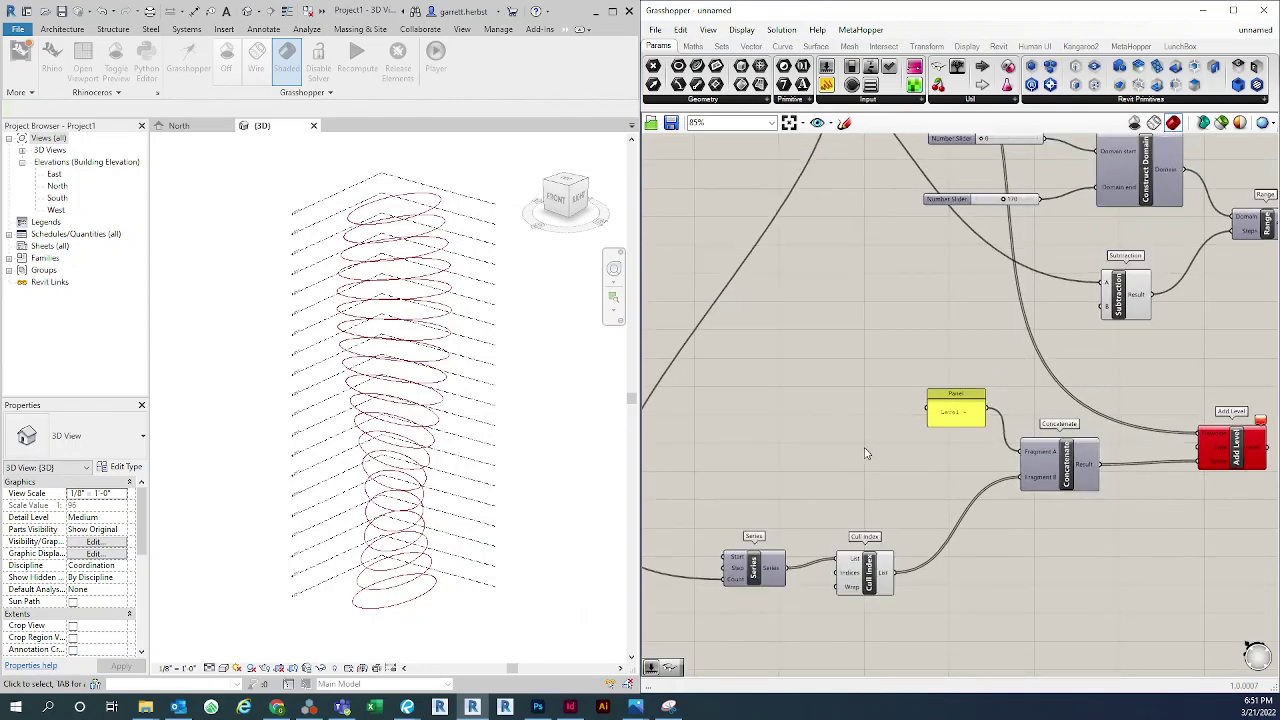
pyautogui.scroll(-4, 876, 451)
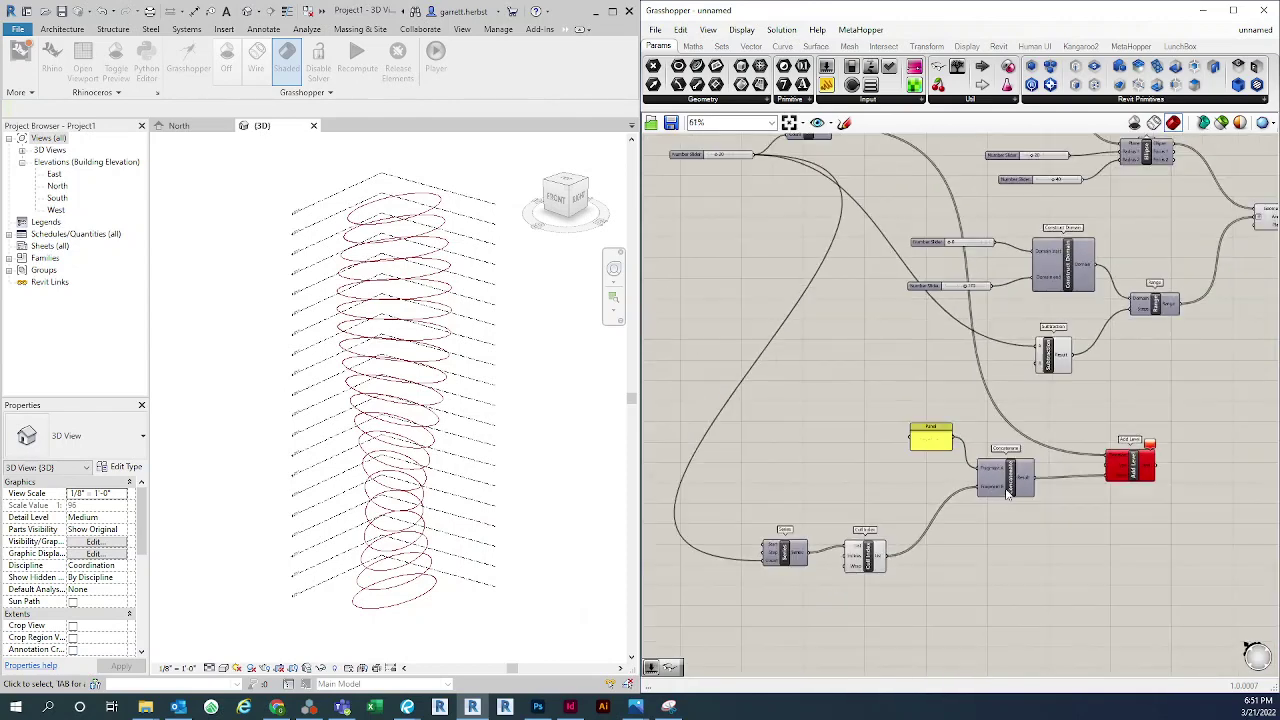
# Move the Concatenate component and its "Level -" text panel down beside Cull Index, with the panel above it
pyautogui.moveTo(1000, 519); pyautogui.dragTo(905, 418)
pyautogui.moveTo(1005, 478); pyautogui.dragTo(960, 536)
pyautogui.scroll(3, 987, 457)
pyautogui.click(941, 429)
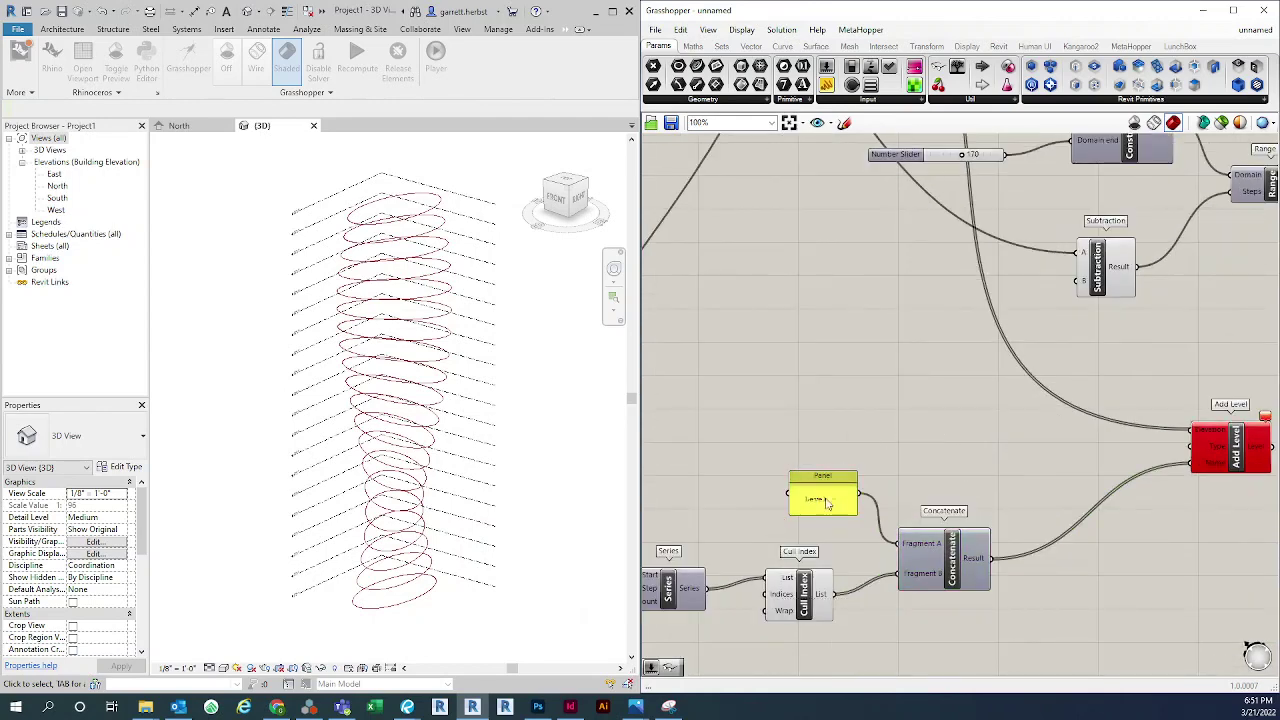
pyautogui.moveTo(826, 503); pyautogui.dragTo(813, 524)
pyautogui.click(876, 397)
# Add a text panel containing "Roof" above the "Level -" panel
pyautogui.doubleClick(866, 419)
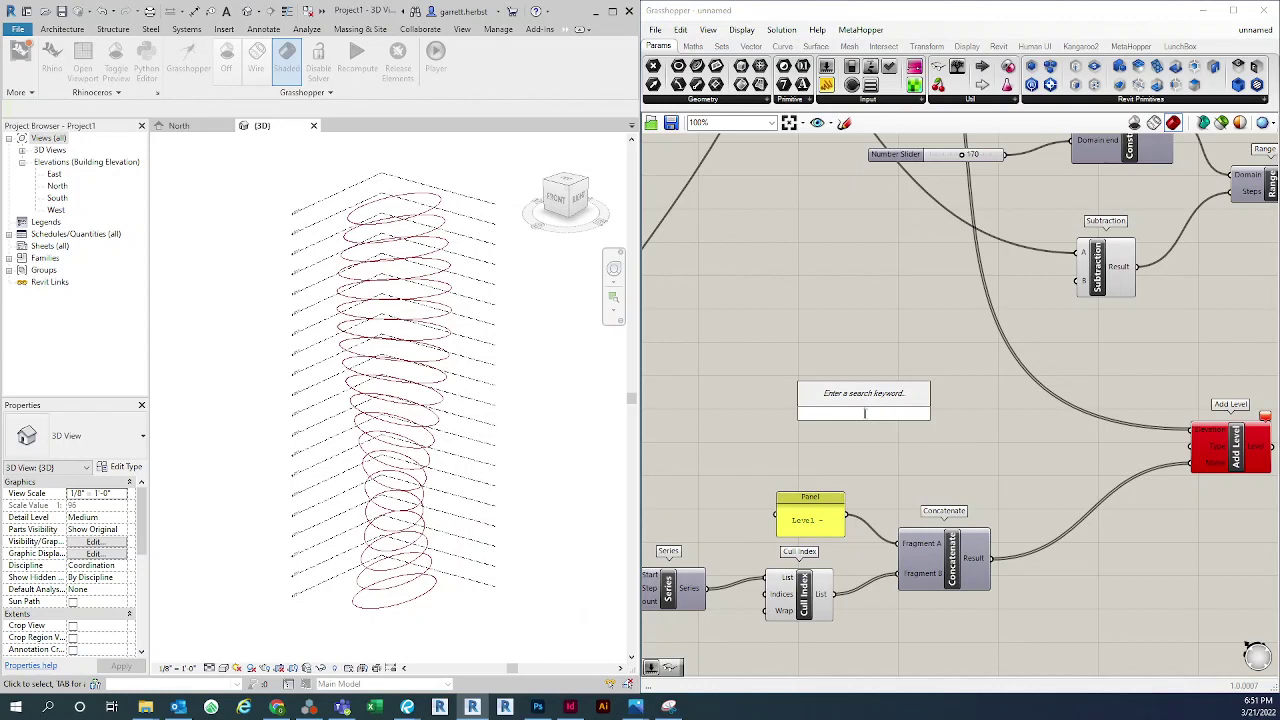
pyautogui.write('//')
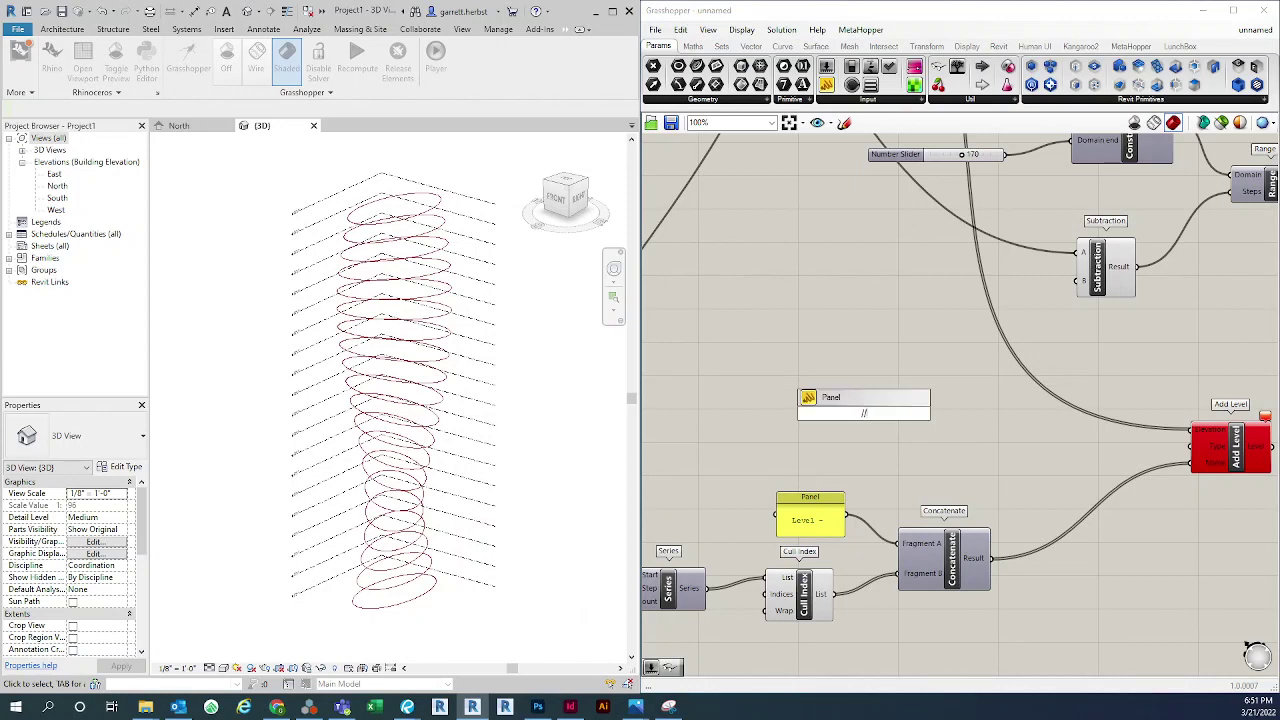
pyautogui.write('Roof')
pyautogui.press('Return')
# Add an Insert Items component between Concatenate and Add Level
pyautogui.scroll(3, 880, 445)
pyautogui.scroll(1, 893, 480)
pyautogui.moveTo(906, 457); pyautogui.dragTo(795, 379, button='right')
pyautogui.scroll(-2, 938, 414)
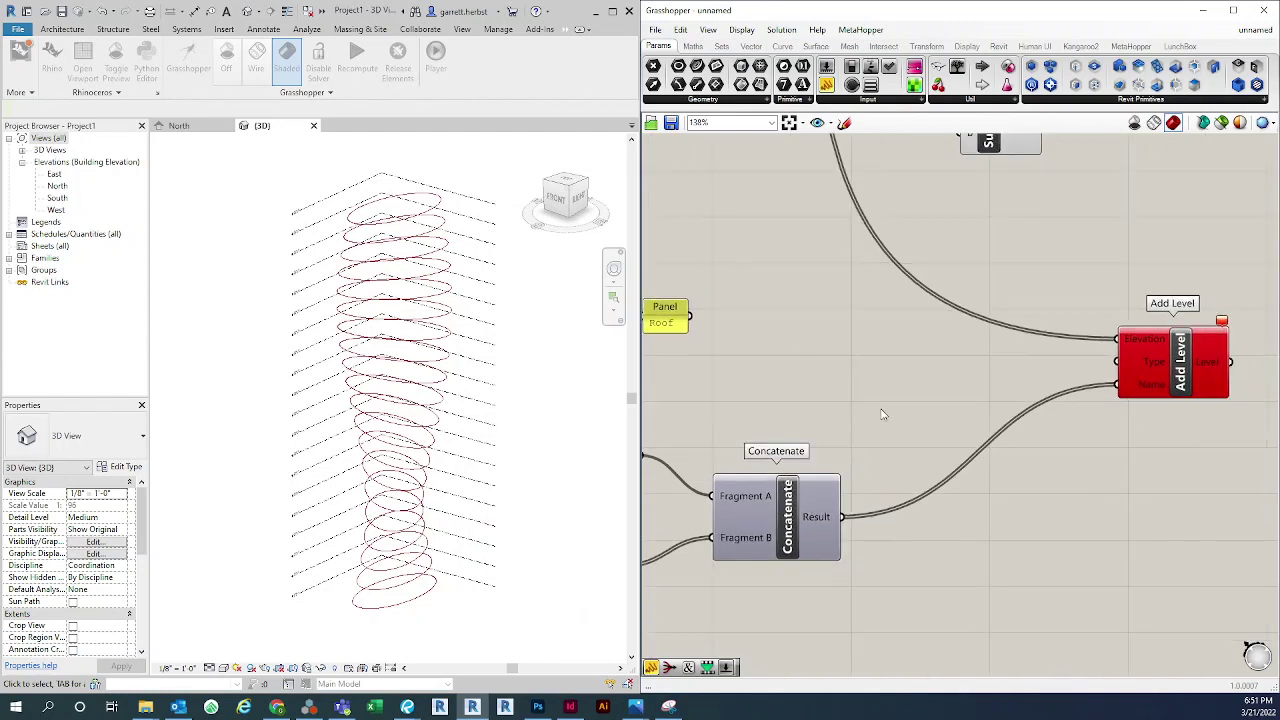
pyautogui.doubleClick(881, 408)
pyautogui.write('insert')
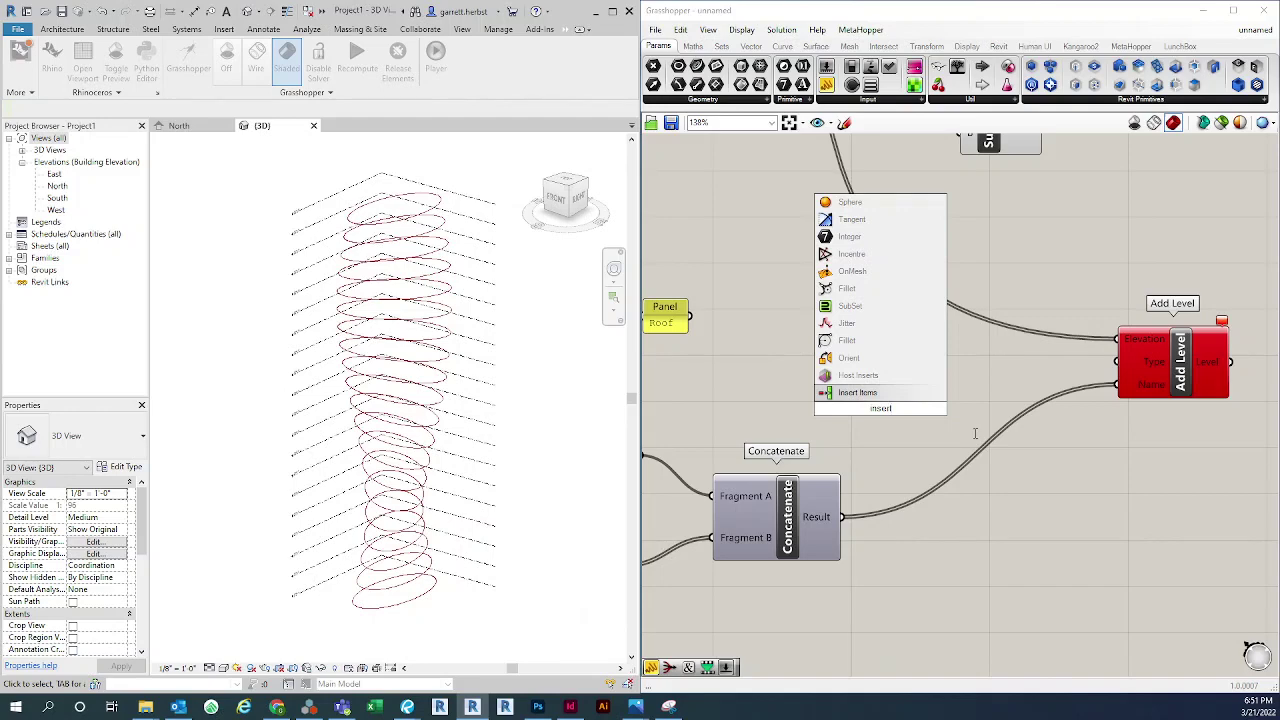
pyautogui.click(881, 392)
pyautogui.moveTo(897, 393); pyautogui.dragTo(940, 370)
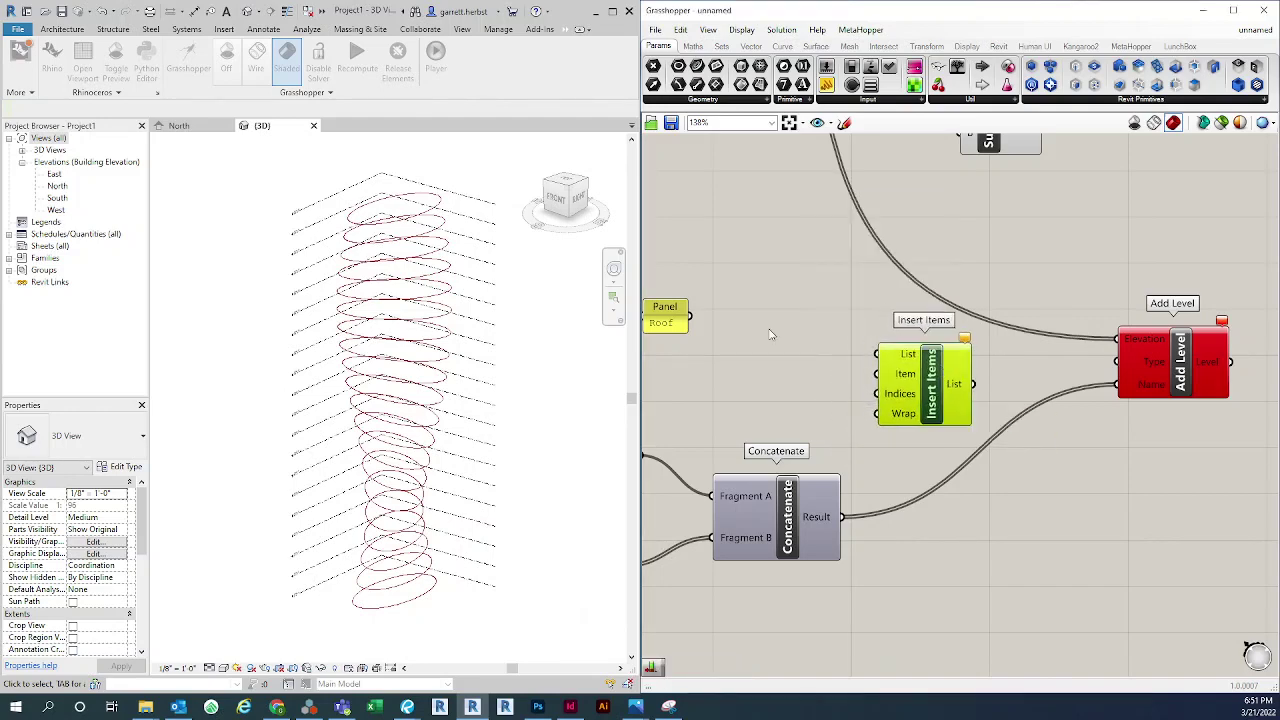
# Wire the Concatenate result to Insert Items' List input and the "Roof" panel to its Item input, moving the panel closer
pyautogui.moveTo(768, 354); pyautogui.dragTo(938, 342, button='right')
pyautogui.moveTo(1002, 517); pyautogui.dragTo(937, 517, button='right')
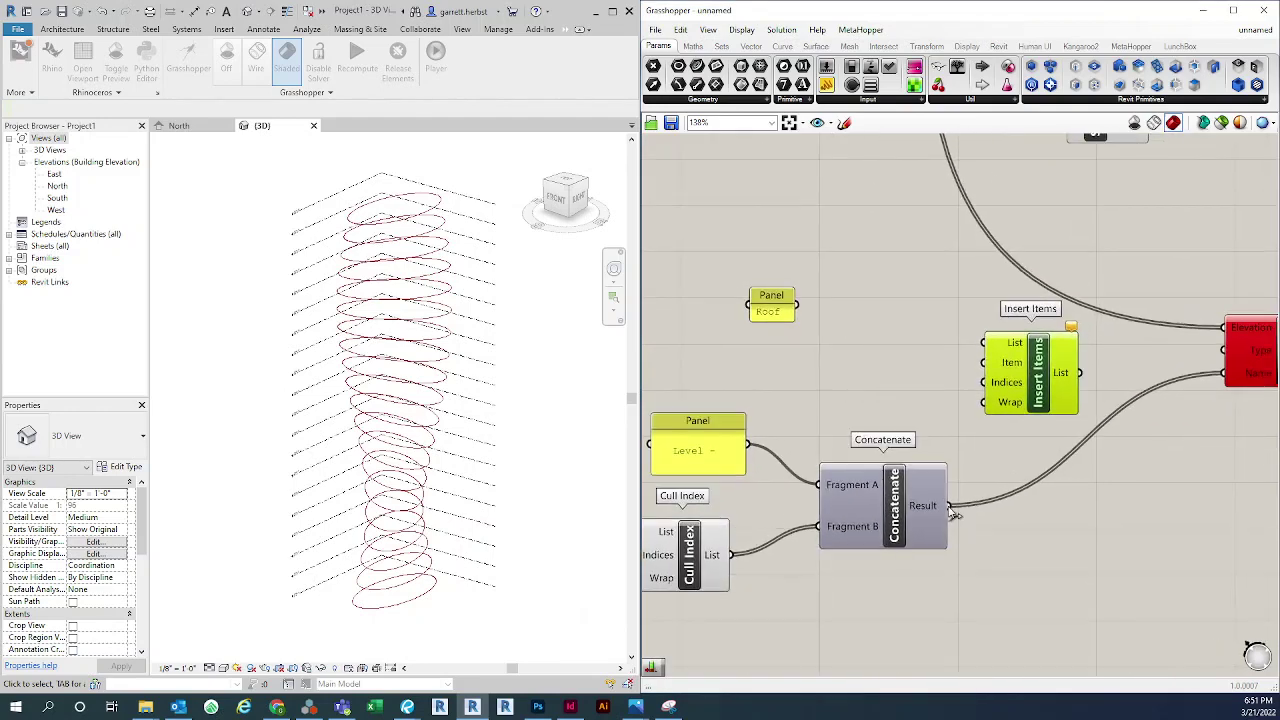
pyautogui.moveTo(948, 505); pyautogui.dragTo(984, 343)
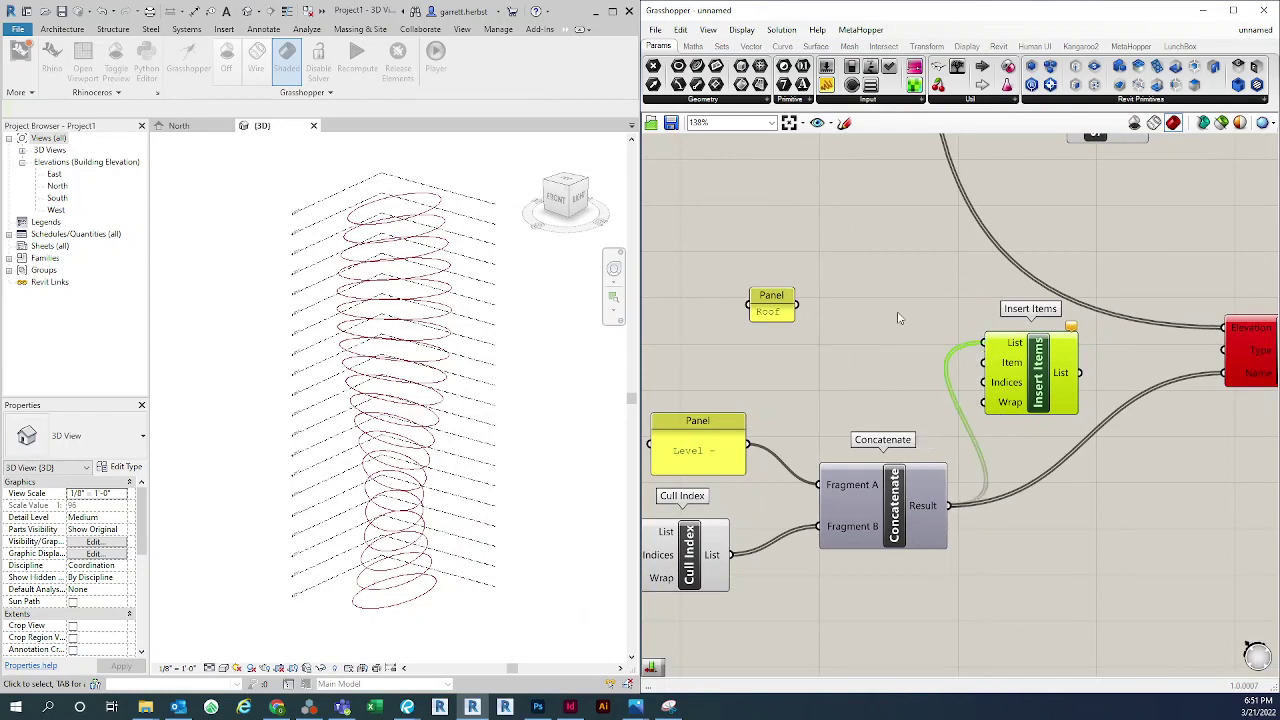
pyautogui.moveTo(797, 304); pyautogui.dragTo(984, 362)
pyautogui.moveTo(770, 318); pyautogui.dragTo(837, 344)
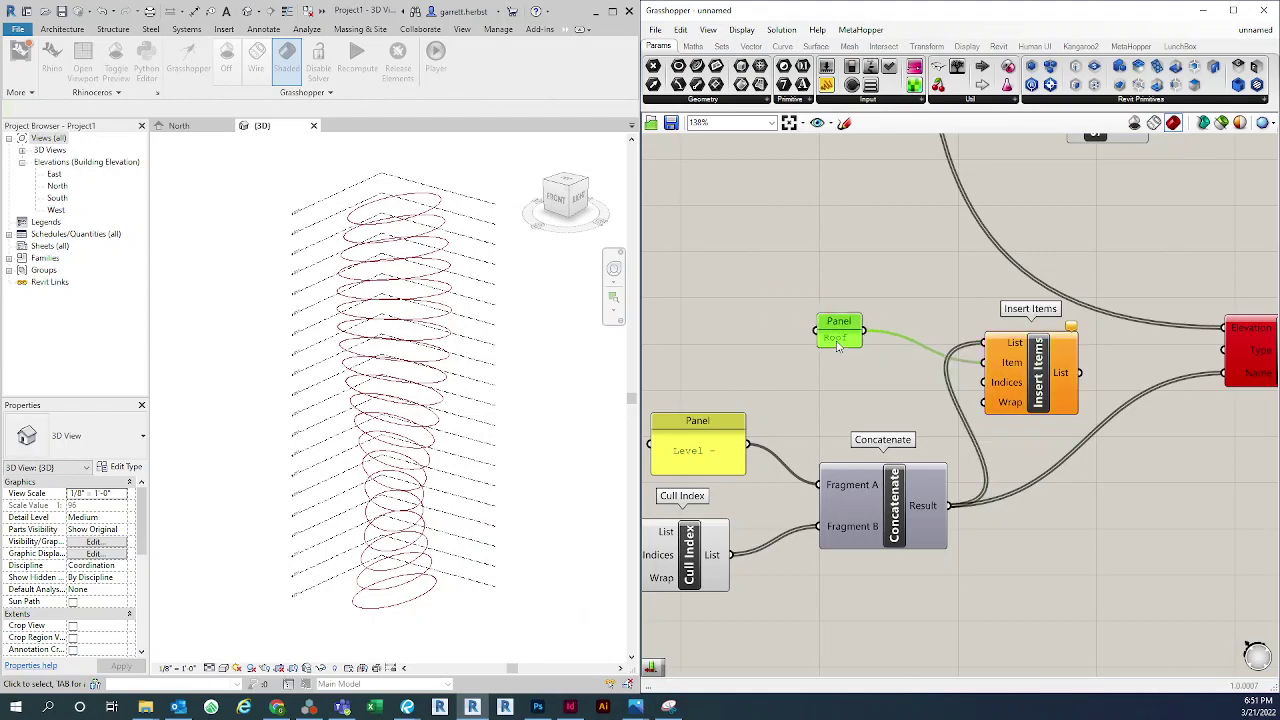
pyautogui.moveTo(1084, 485); pyautogui.dragTo(1054, 337, button='right')
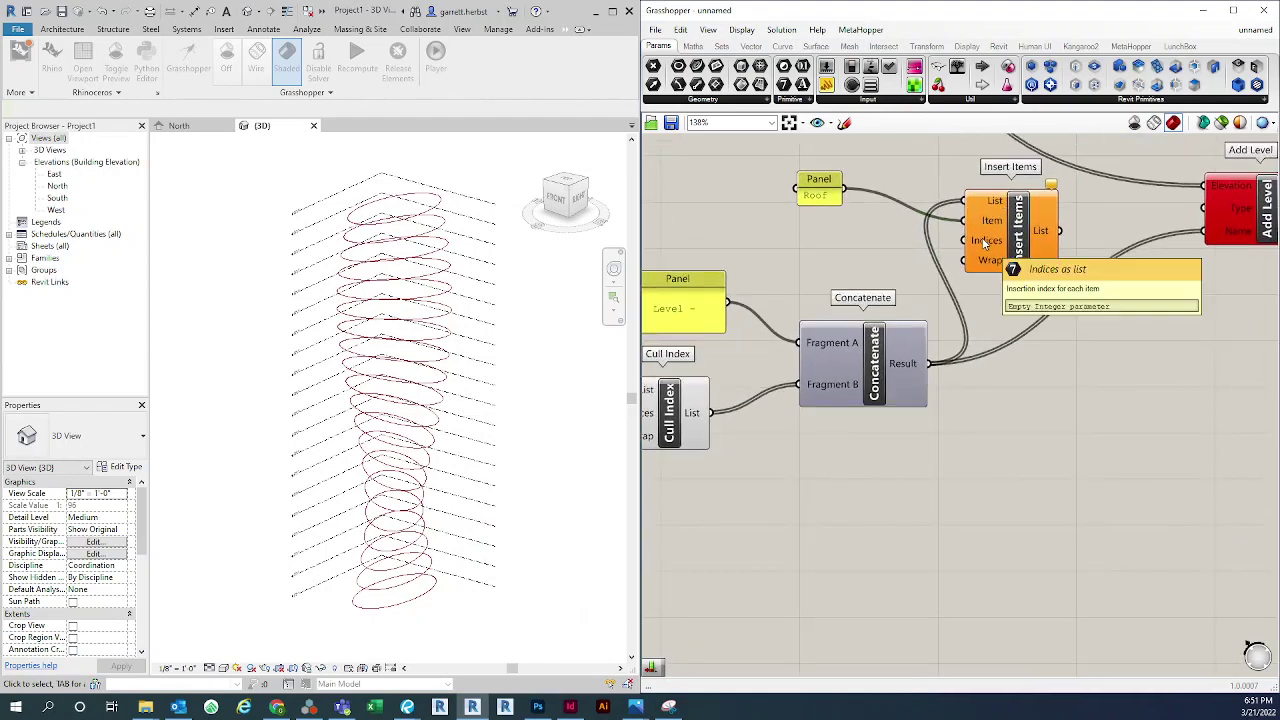
pyautogui.moveTo(996, 236); pyautogui.dragTo(1010, 236)
pyautogui.moveTo(833, 190); pyautogui.dragTo(878, 208)
# Add a List Length component below Insert Items and wire the Concatenate result into its List input
pyautogui.moveTo(960, 470); pyautogui.dragTo(987, 433, button='right')
pyautogui.scroll(-1, 987, 436)
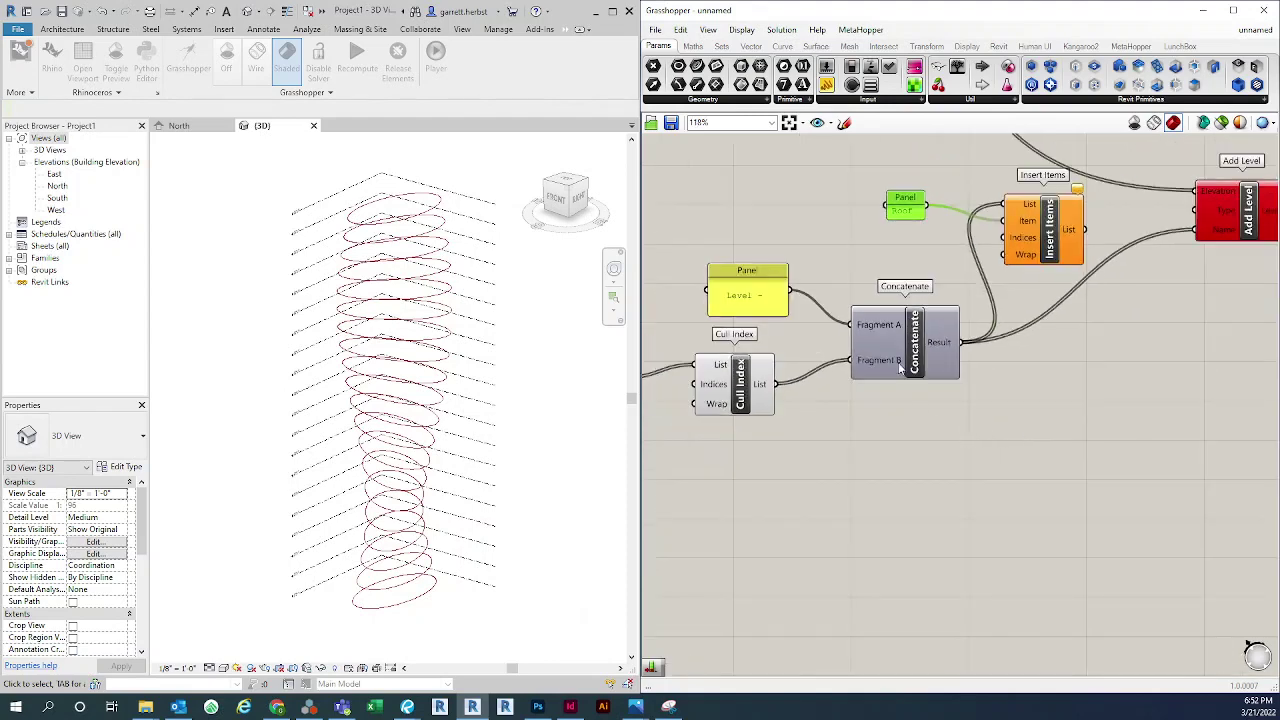
pyautogui.click(870, 340)
pyautogui.moveTo(953, 215); pyautogui.dragTo(918, 260, button='right')
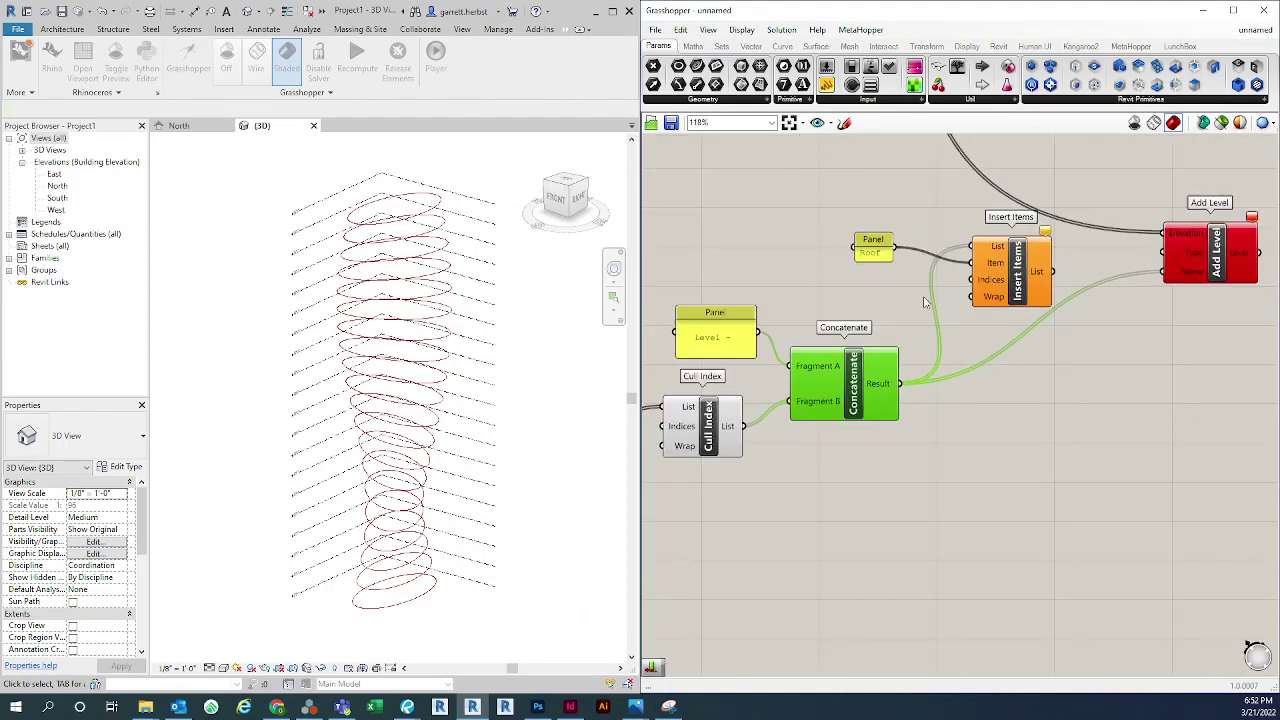
pyautogui.moveTo(899, 510); pyautogui.dragTo(862, 496, button='right')
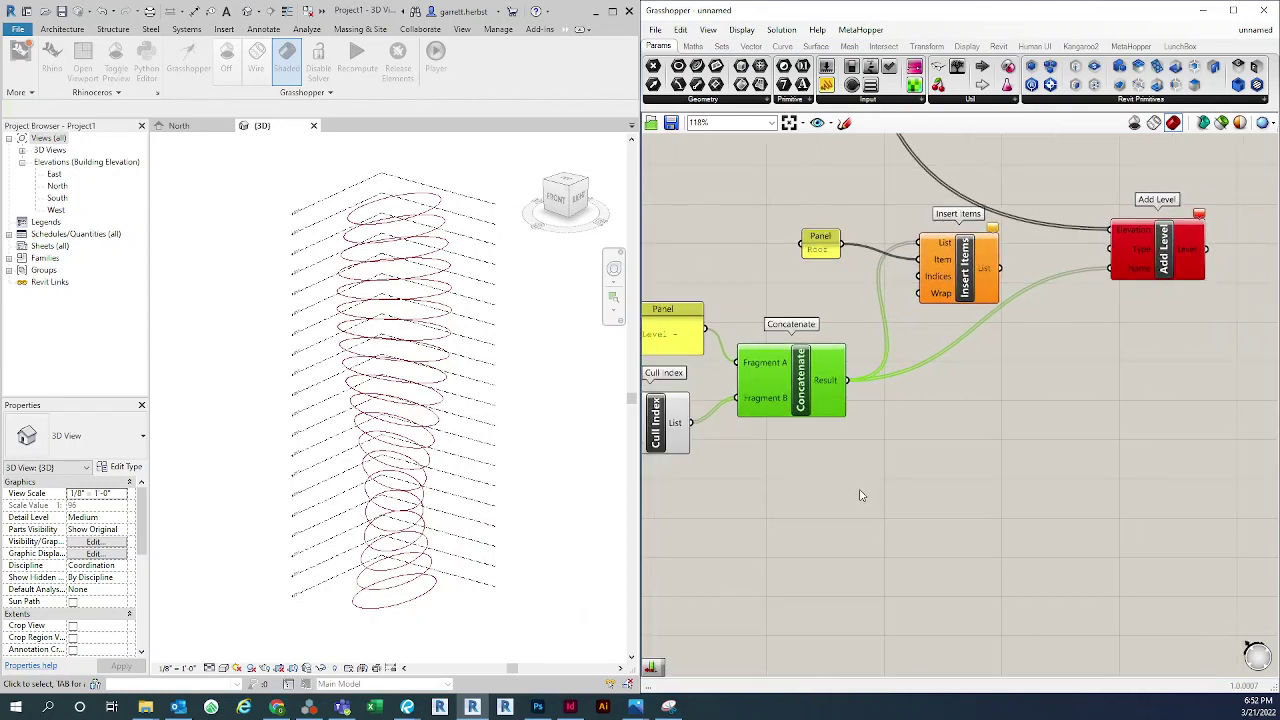
pyautogui.doubleClick(853, 509)
pyautogui.write('list')
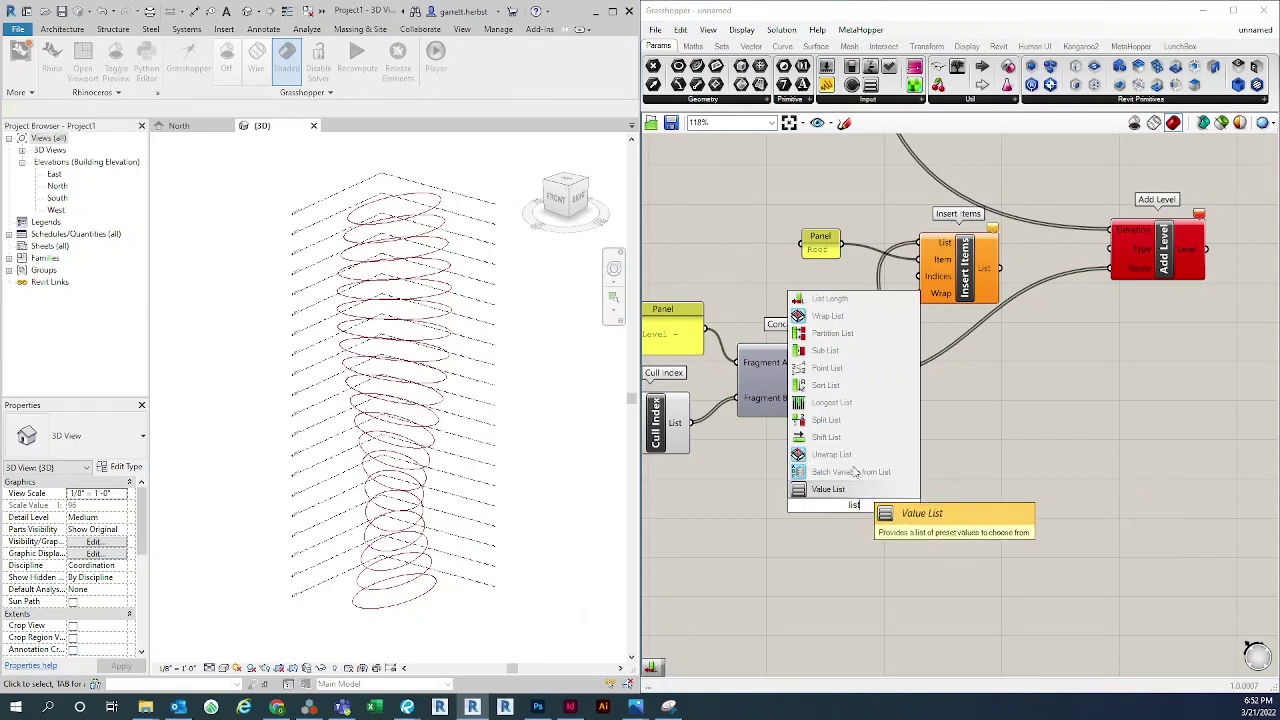
pyautogui.write(' le')
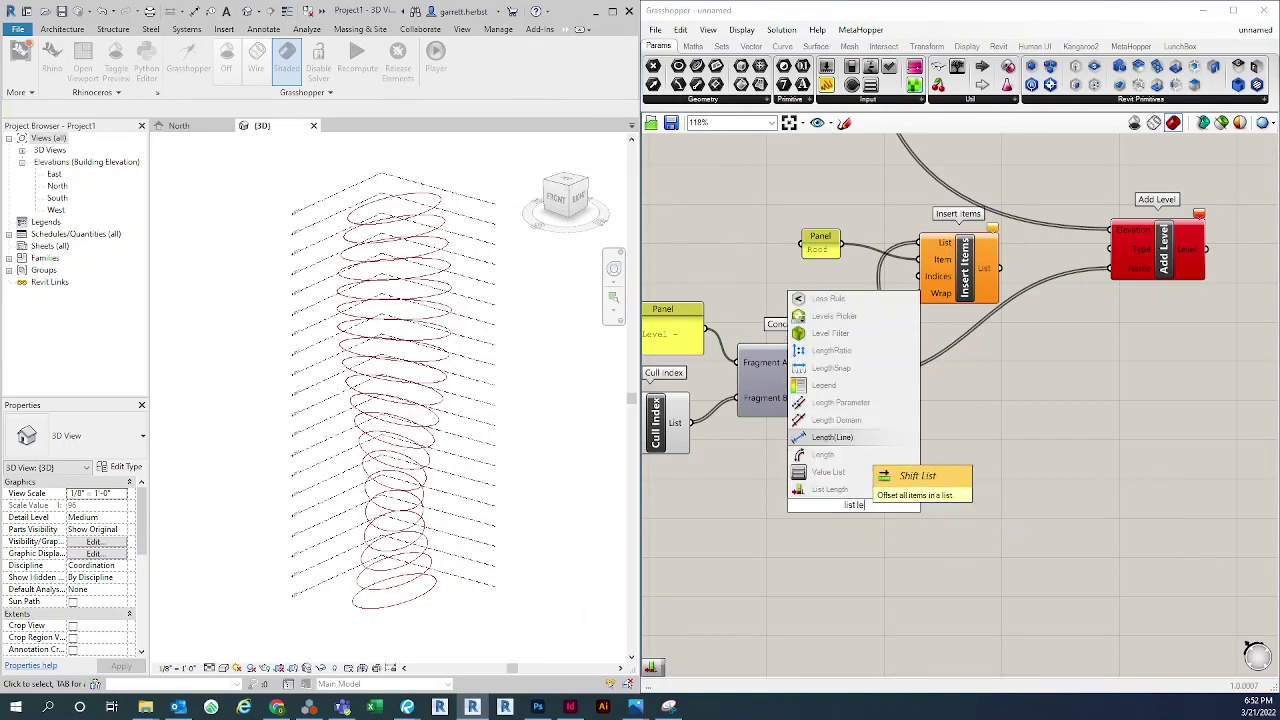
pyautogui.click(851, 493)
pyautogui.moveTo(851, 493); pyautogui.dragTo(933, 468)
pyautogui.moveTo(848, 381); pyautogui.dragTo(895, 478)
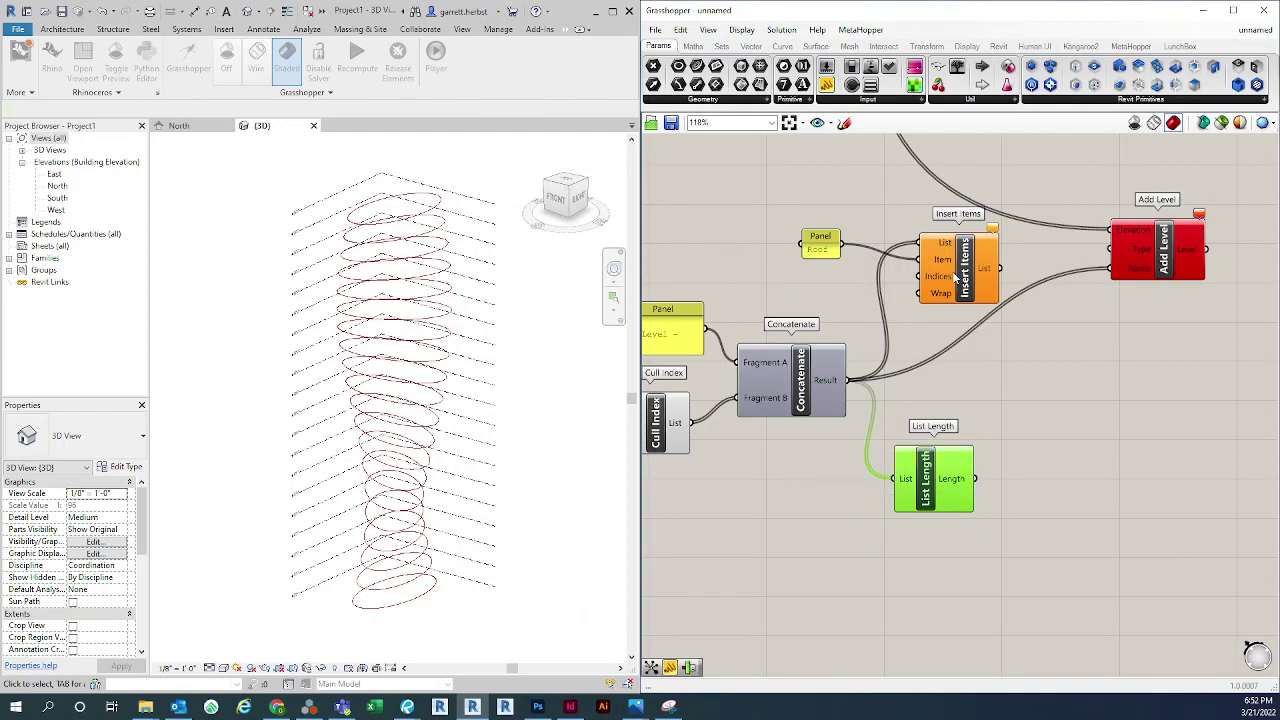
# Rearrange Insert Items, Add Level and the "Roof" panel, and wire List Length's output to Insert Items' Indices input
pyautogui.moveTo(956, 279); pyautogui.dragTo(1032, 365)
pyautogui.moveTo(1166, 246); pyautogui.dragTo(1200, 256)
pyautogui.moveTo(1091, 401); pyautogui.dragTo(1010, 417, button='right')
pyautogui.moveTo(957, 391); pyautogui.dragTo(965, 399)
pyautogui.moveTo(739, 258); pyautogui.dragTo(800, 308)
pyautogui.moveTo(896, 496); pyautogui.dragTo(922, 389)
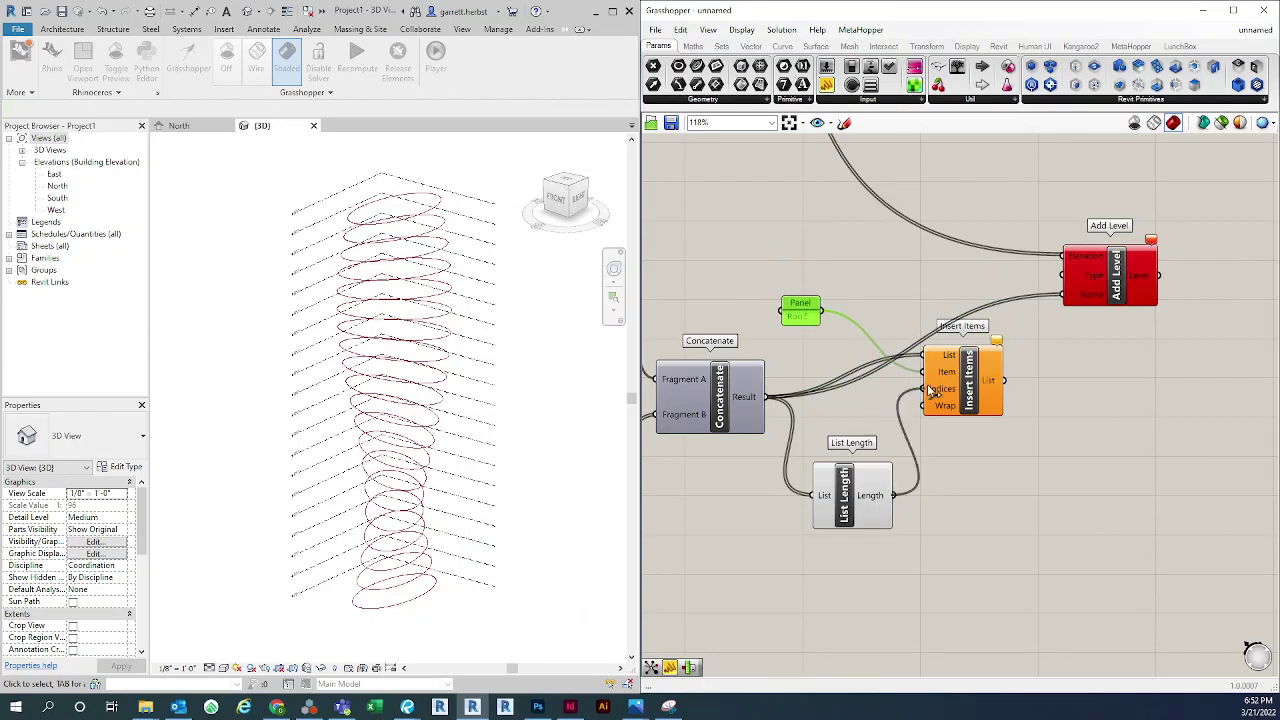
# Add a text panel wired to the Insert Items list output and enlarge it to show more of the level names
pyautogui.moveTo(1000, 393); pyautogui.dragTo(953, 403, button='right')
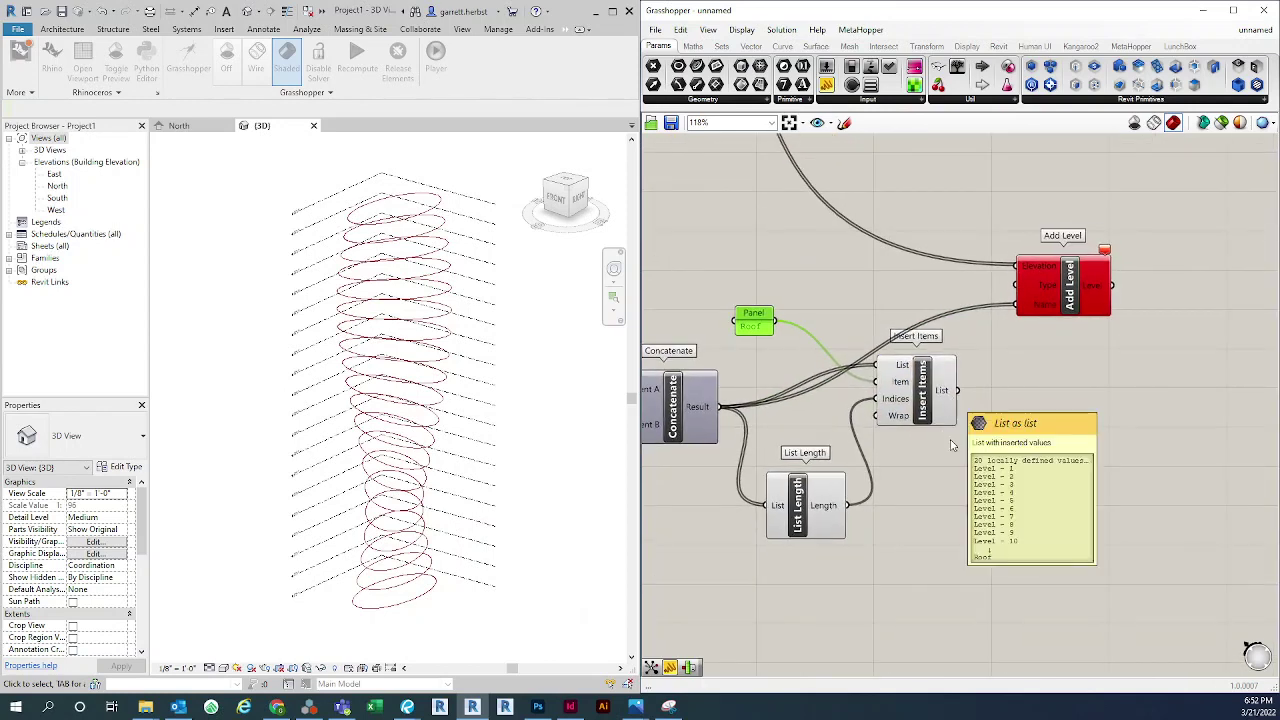
pyautogui.click(951, 569)
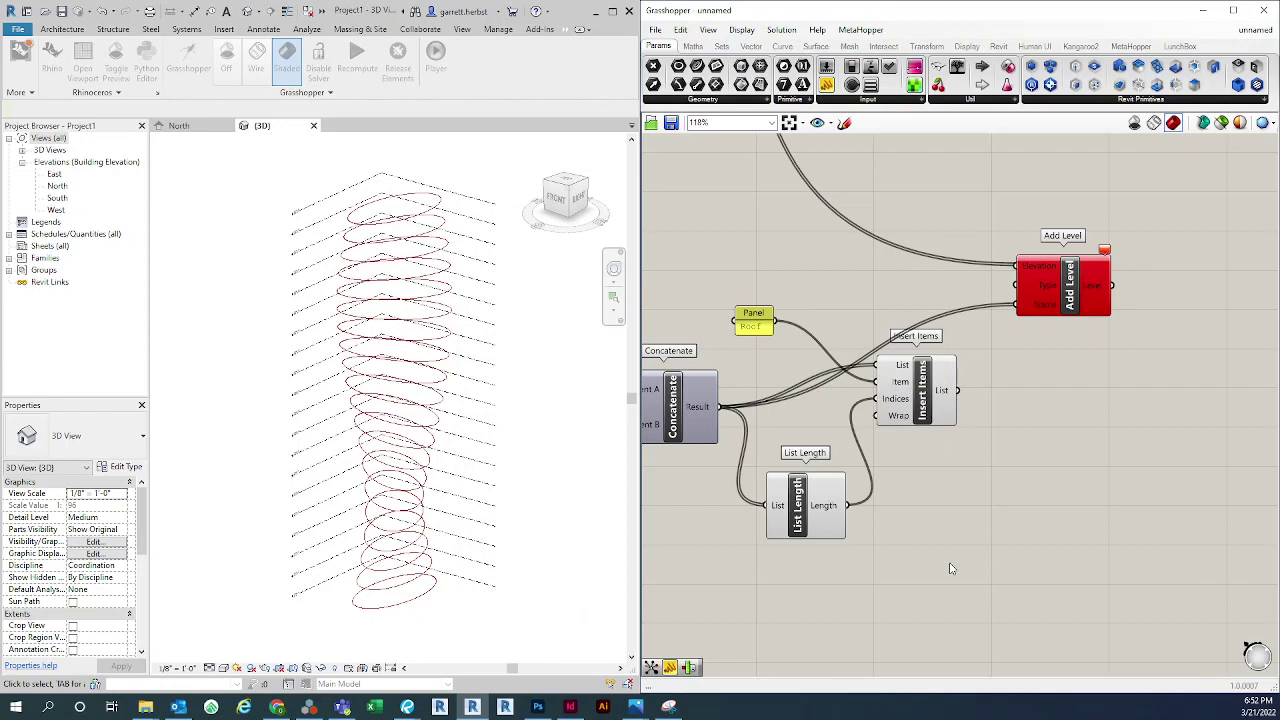
pyautogui.write('p')
pyautogui.doubleClick(1050, 521)
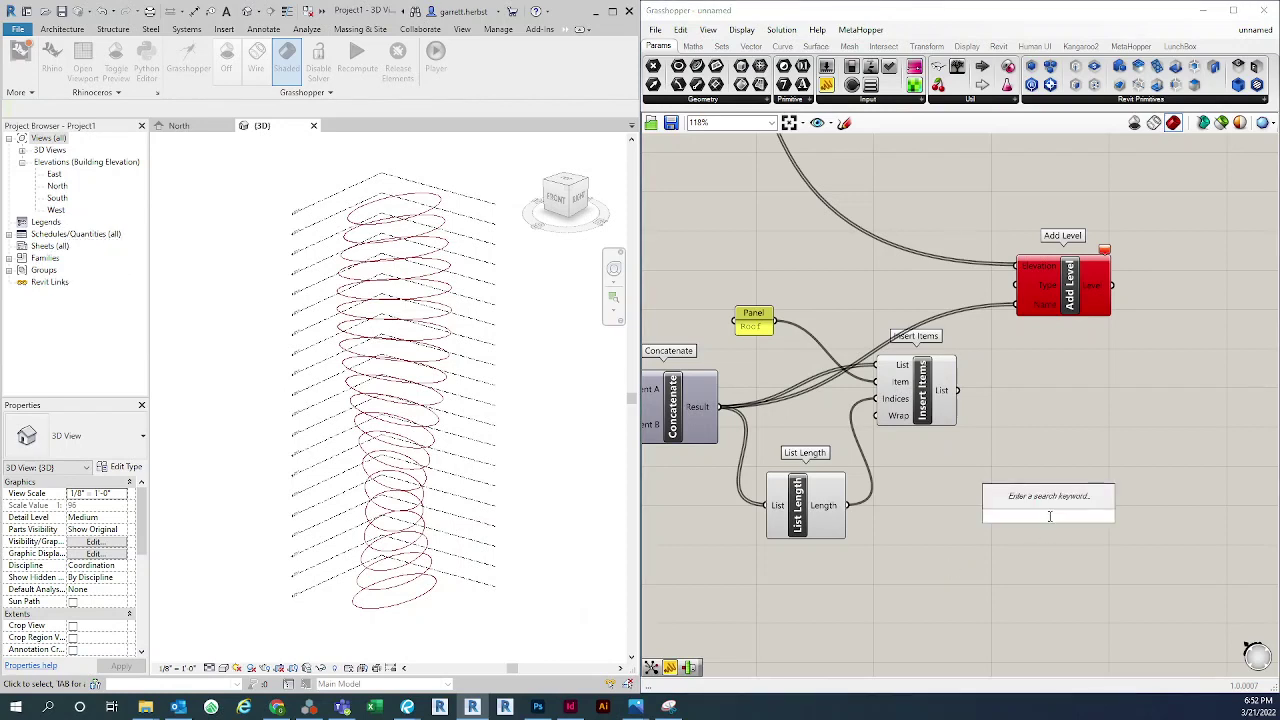
pyautogui.write('panel')
pyautogui.press('Return')
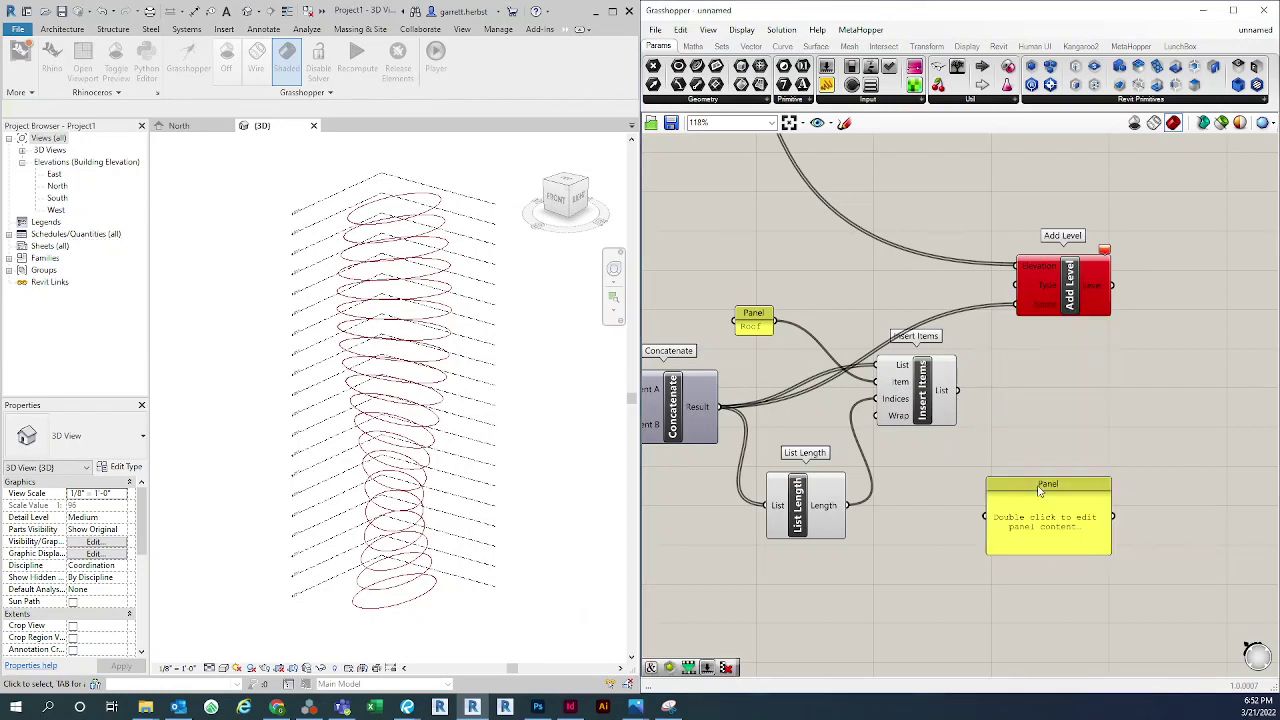
pyautogui.moveTo(958, 390); pyautogui.dragTo(988, 515)
pyautogui.moveTo(1038, 449); pyautogui.dragTo(1055, 405, button='right')
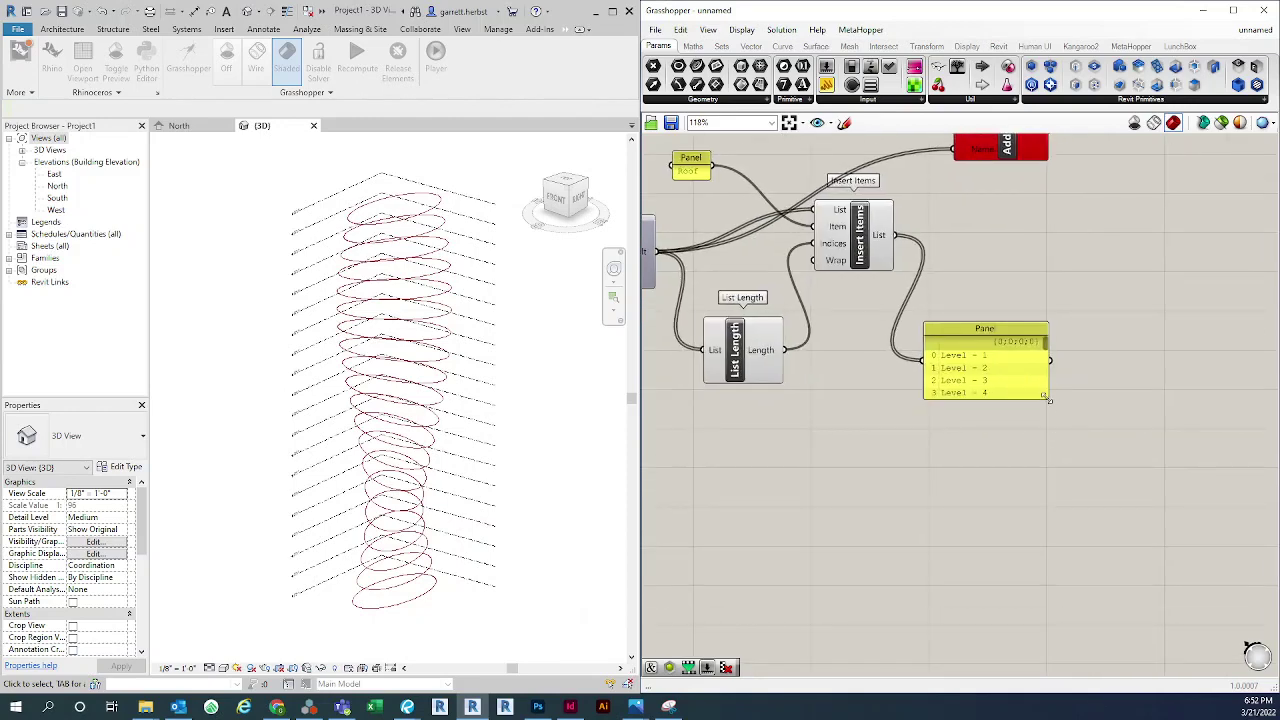
pyautogui.moveTo(1045, 397); pyautogui.dragTo(1164, 536)
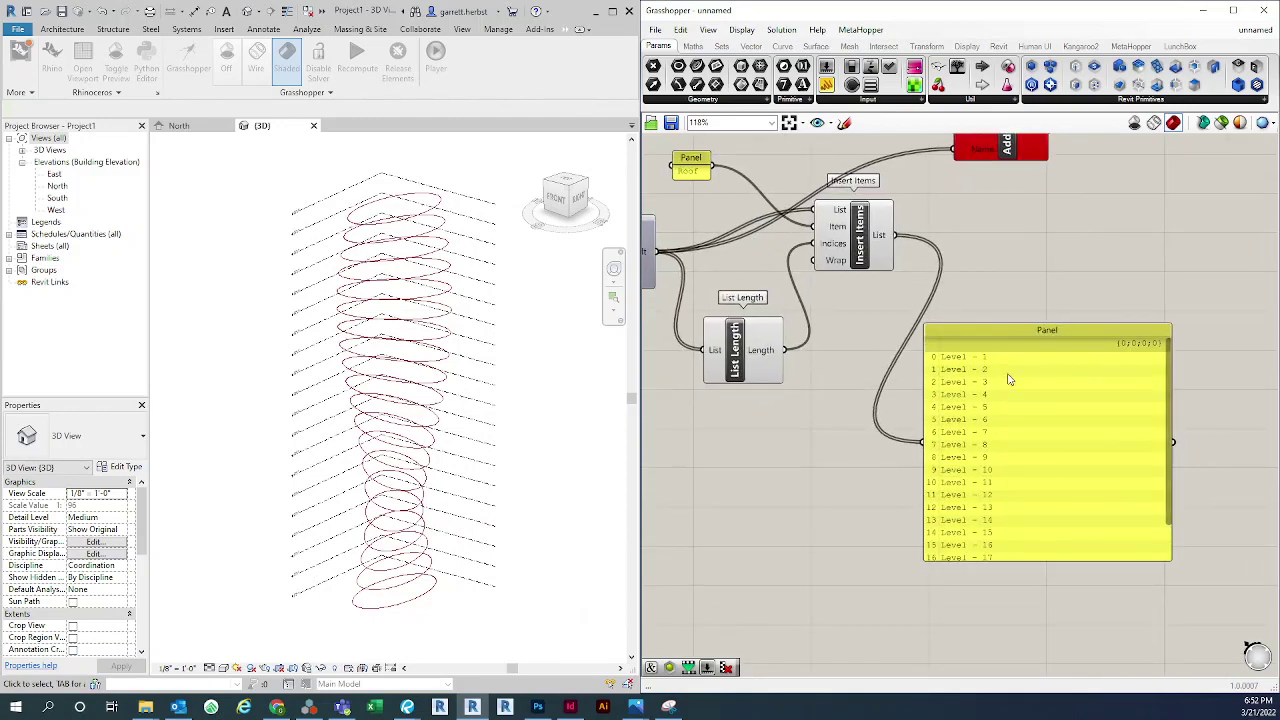
# Check the end of the list in the panel and wire the Insert Items list output to Add Level's Name input
pyautogui.scroll(-3, 1005, 375)
pyautogui.scroll(4, 1075, 460)
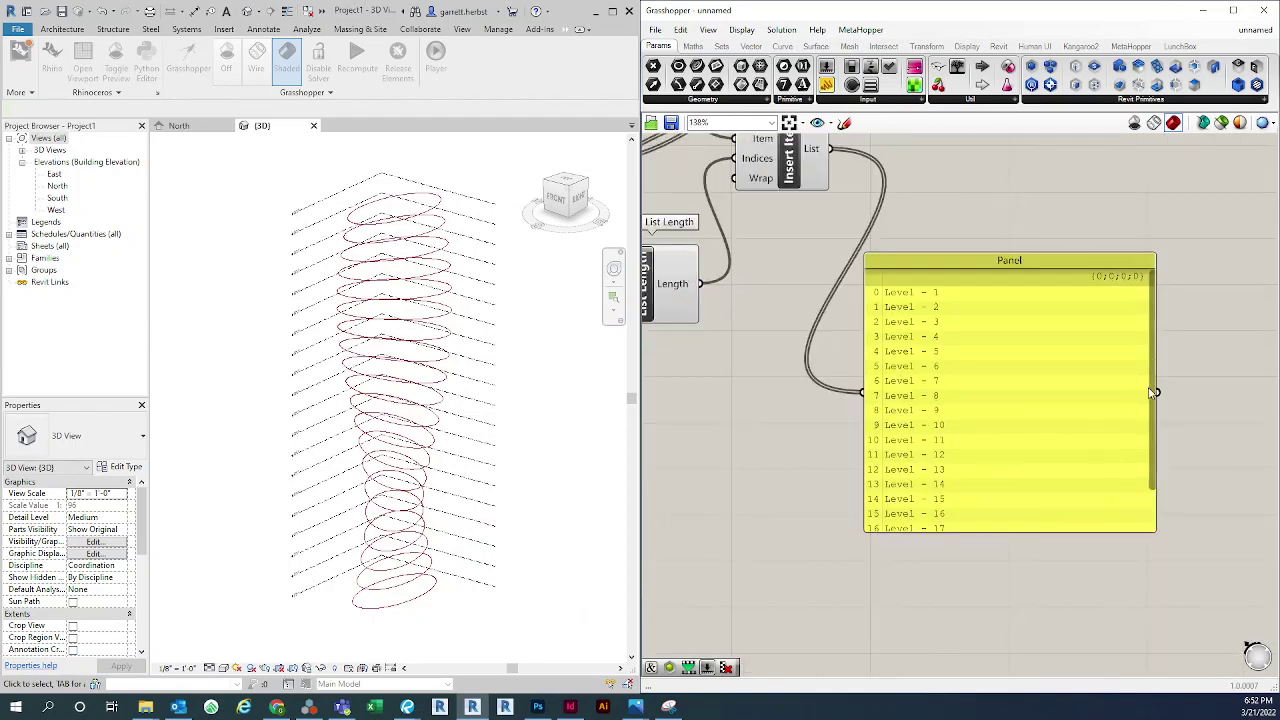
pyautogui.scroll(-2, 1150, 395)
pyautogui.moveTo(780, 442); pyautogui.dragTo(894, 567, button='right')
pyautogui.scroll(-2, 892, 560)
pyautogui.moveTo(927, 349); pyautogui.dragTo(1035, 262)
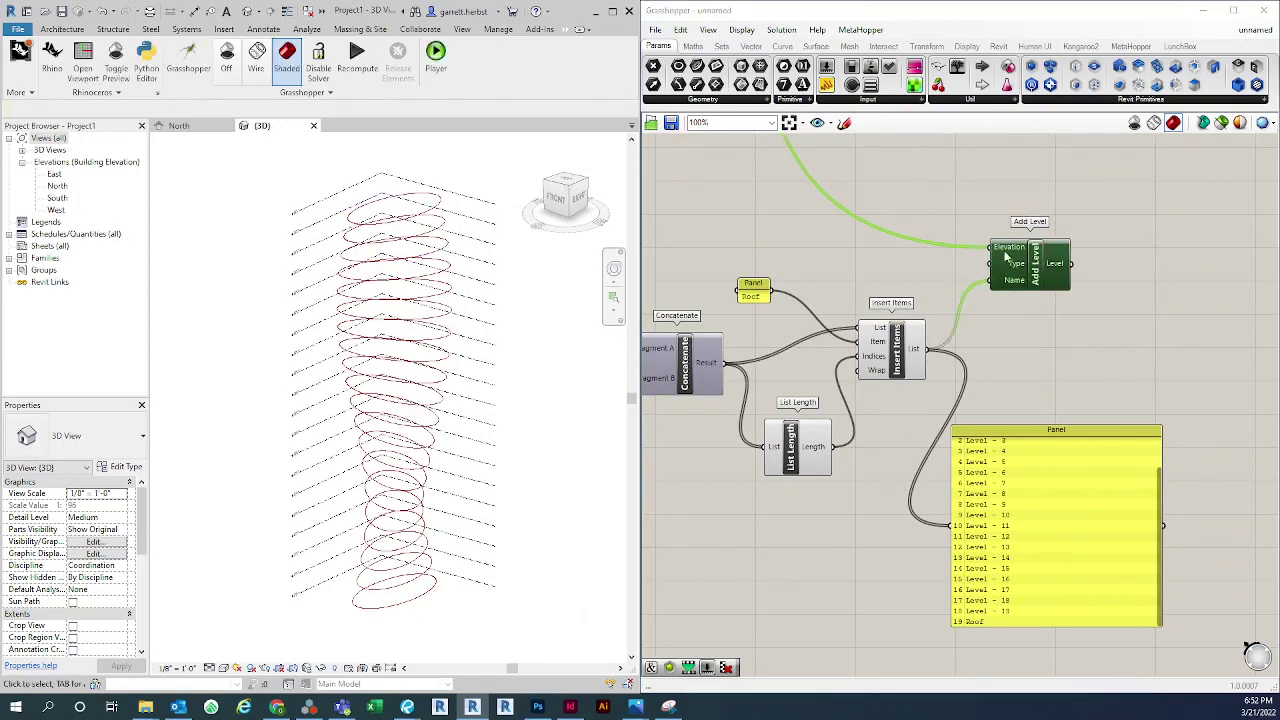
# Set the number slider that drives the Series Count input to 42
pyautogui.scroll(8, 284, 215)
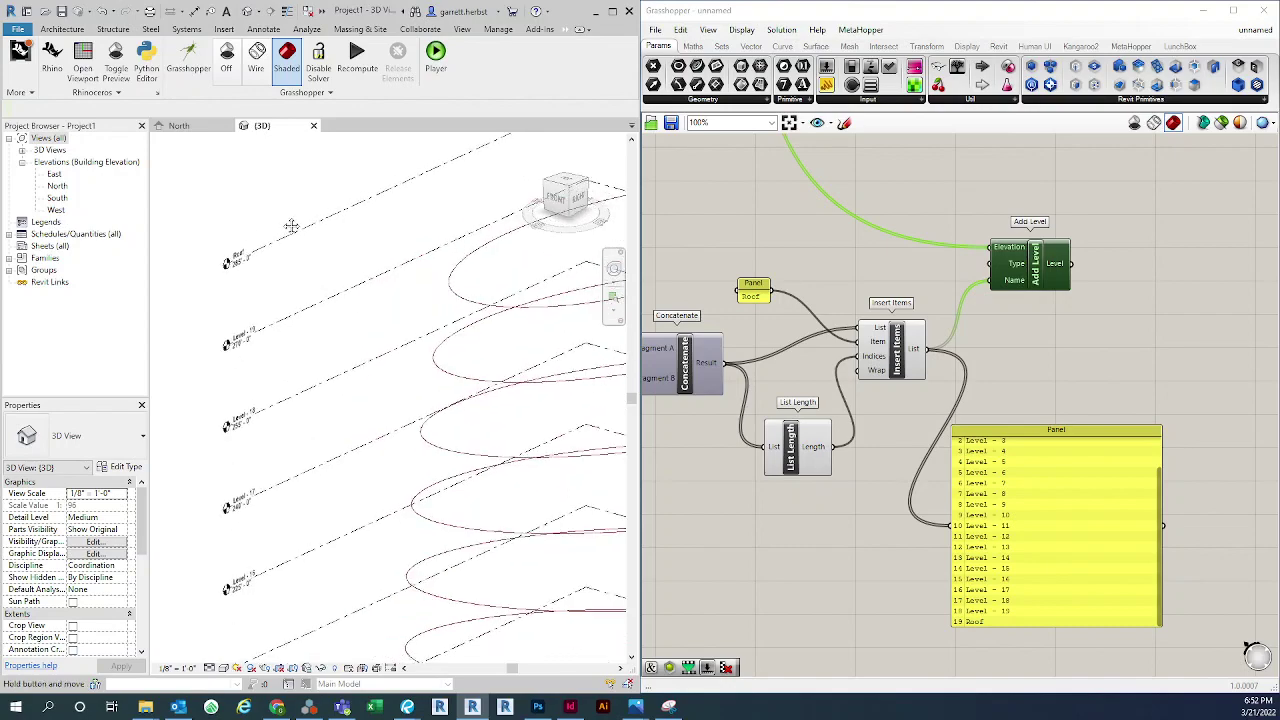
pyautogui.keyDown('shift'); pyautogui.moveTo(338, 231); pyautogui.dragTo(367, 571, button='middle'); pyautogui.keyUp('shift')
pyautogui.keyDown('shift'); pyautogui.moveTo(348, 449); pyautogui.dragTo(328, 557, button='middle'); pyautogui.keyUp('shift')
pyautogui.scroll(-2, 316, 554)
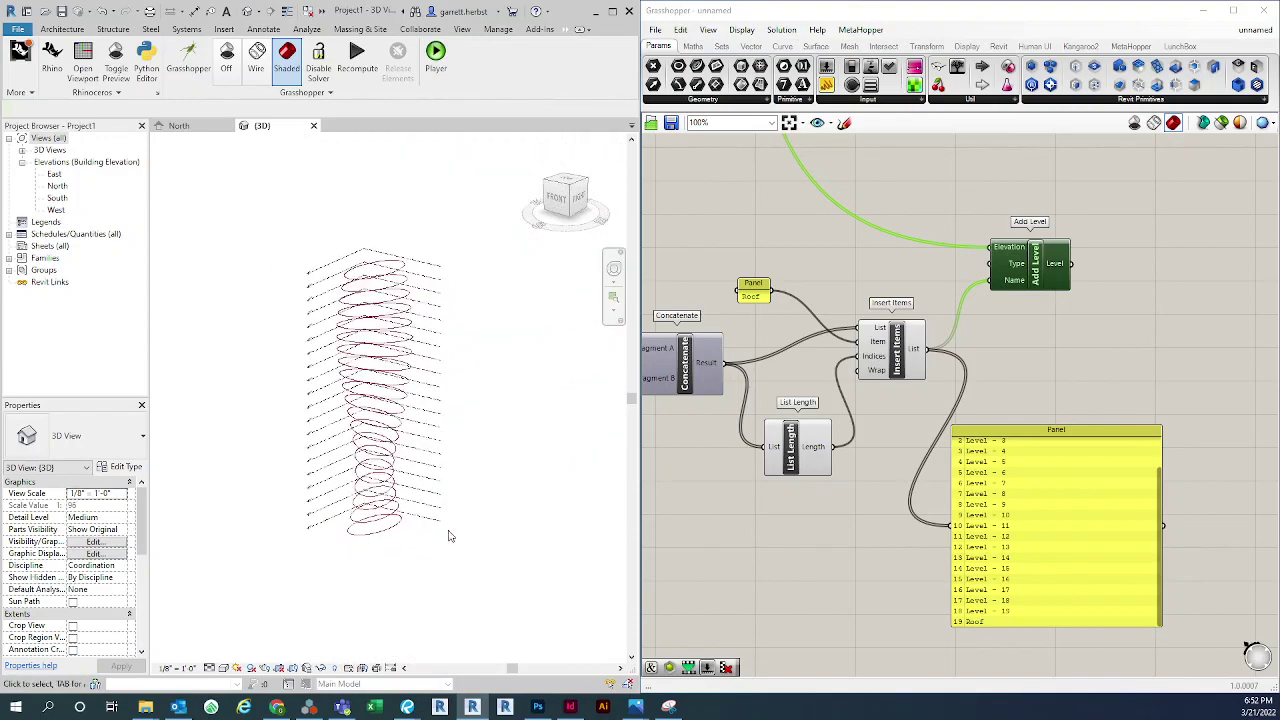
pyautogui.click(863, 590)
pyautogui.scroll(-5, 872, 562)
pyautogui.moveTo(835, 562); pyautogui.dragTo(1027, 578, button='right')
pyautogui.scroll(10, 880, 420)
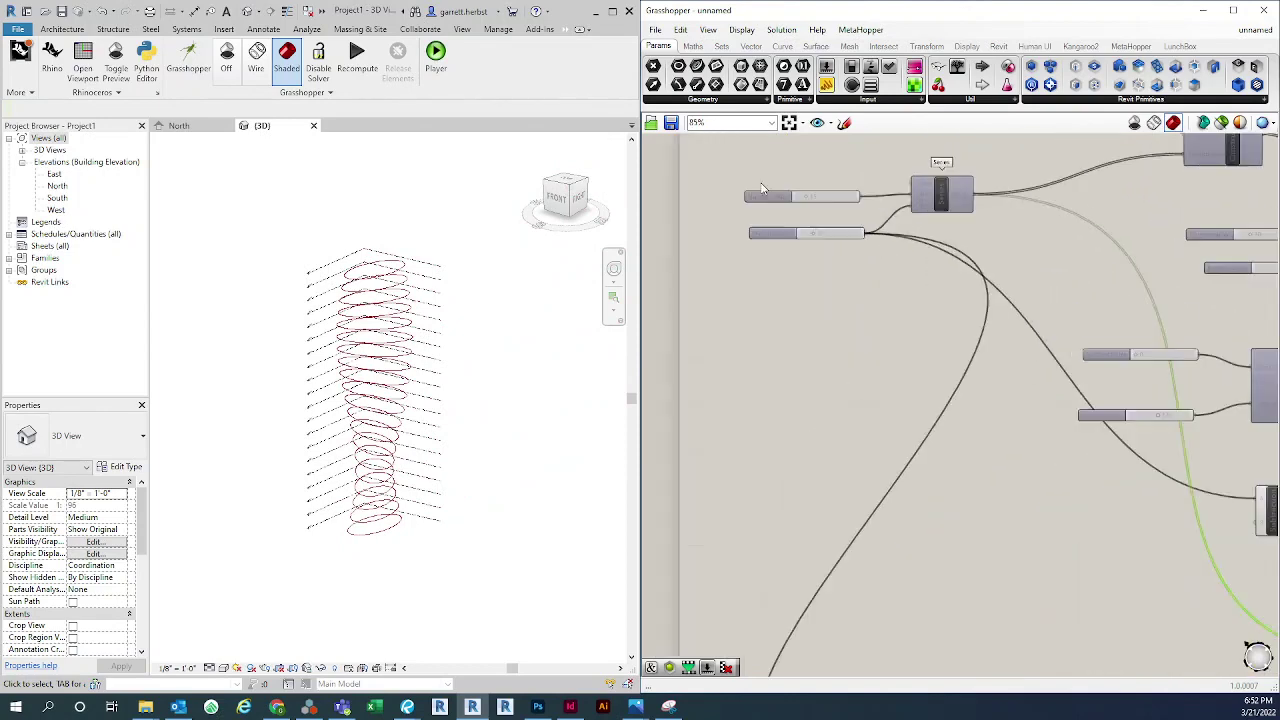
pyautogui.moveTo(867, 484); pyautogui.dragTo(907, 485)
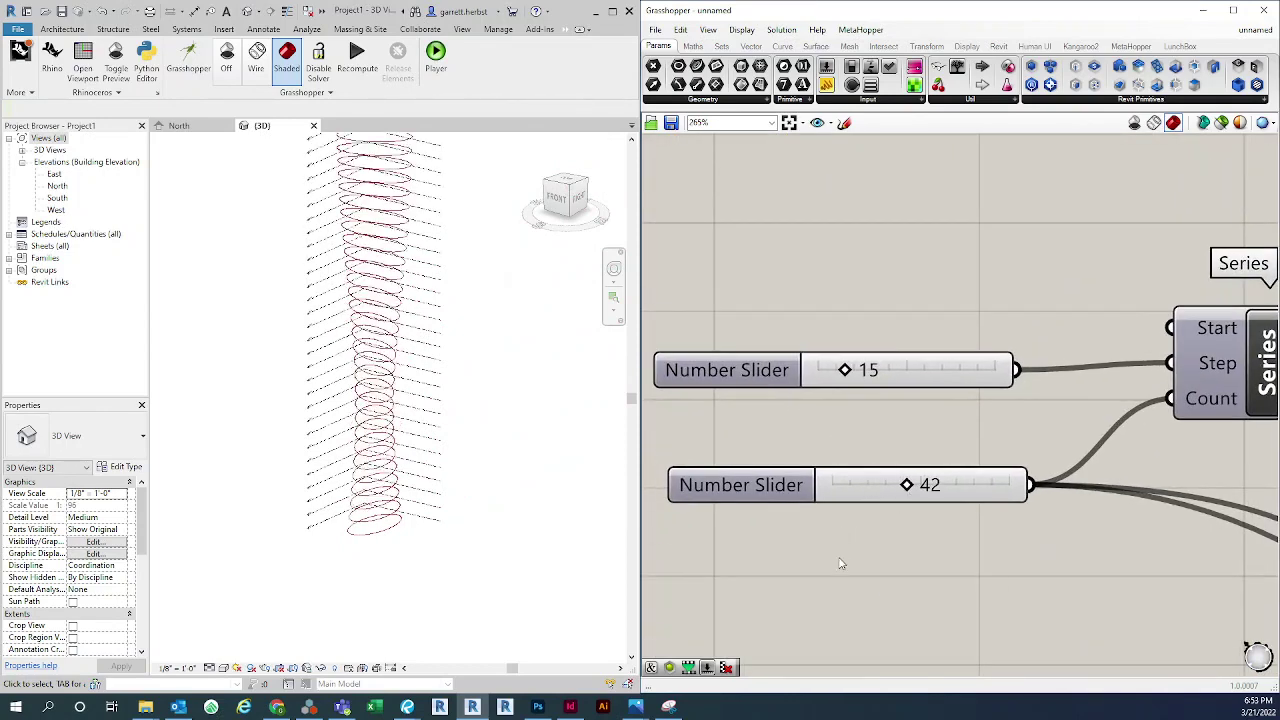
# Inspect the top level names in the Revit 3D view, and set the Series Count slider to 20
pyautogui.click(445, 610)
pyautogui.scroll(-2, 443, 609)
pyautogui.scroll(4, 395, 270)
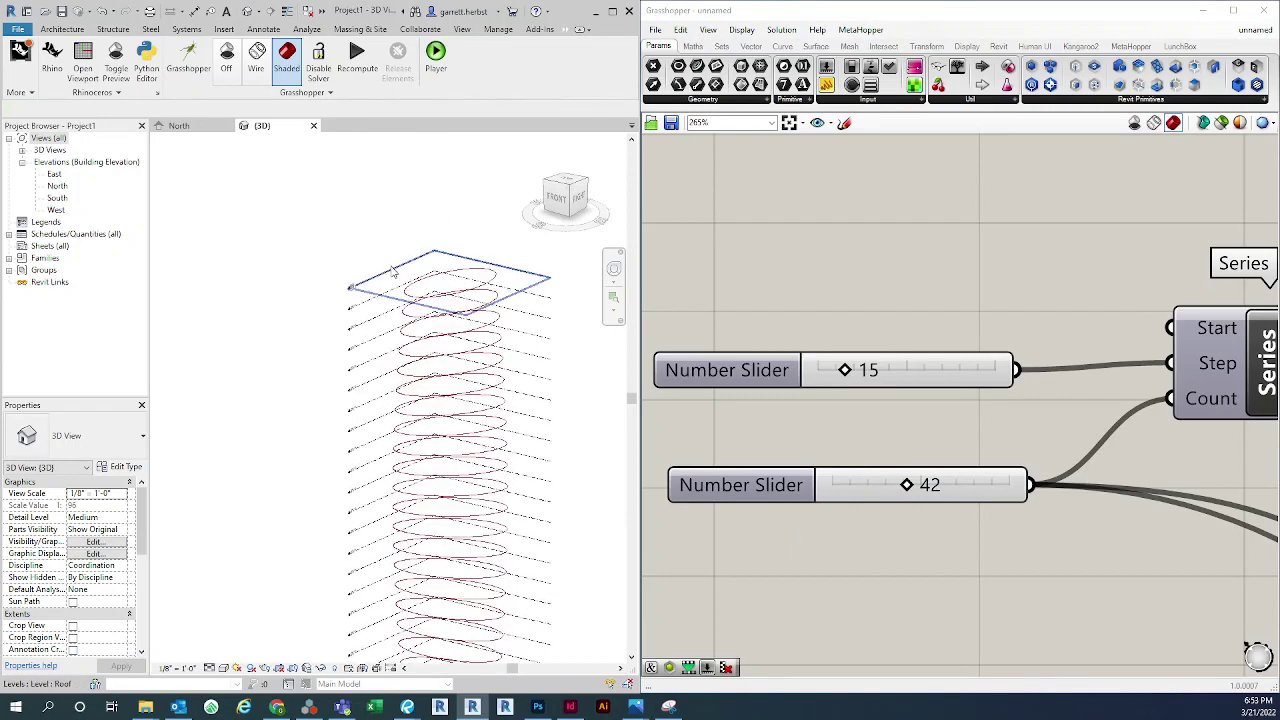
pyautogui.scroll(6, 329, 451)
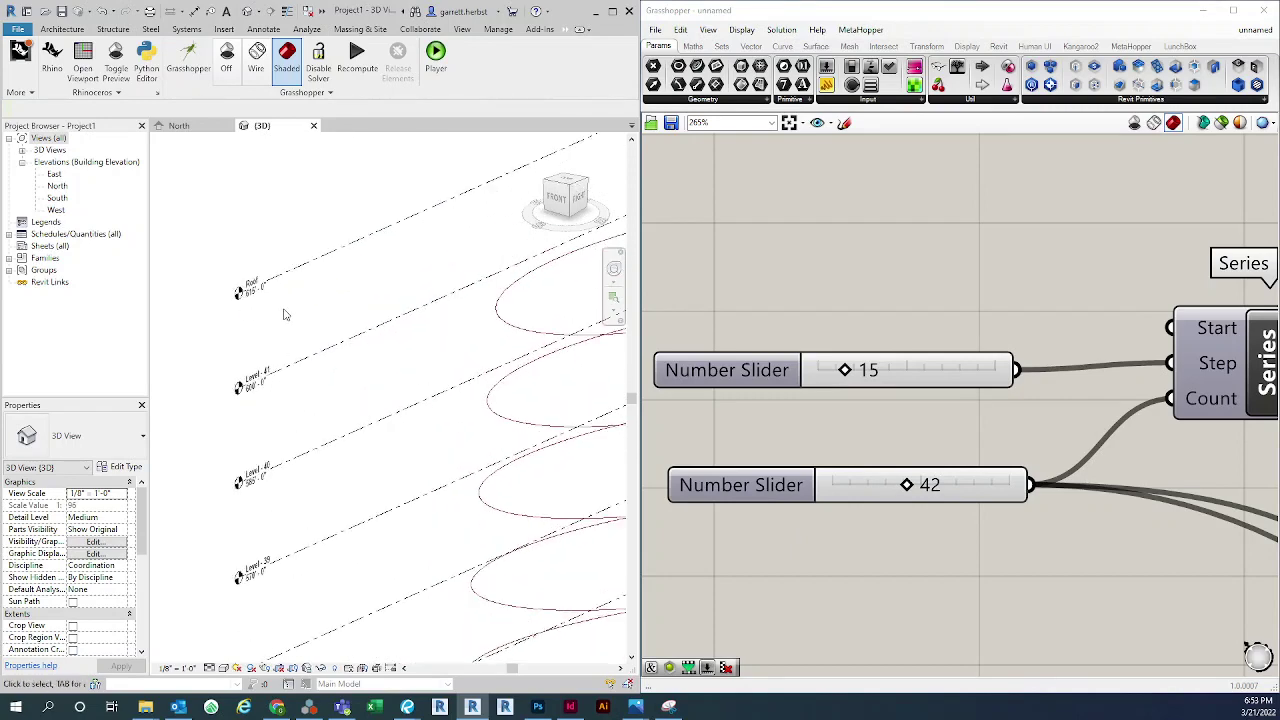
pyautogui.scroll(-6, 282, 295)
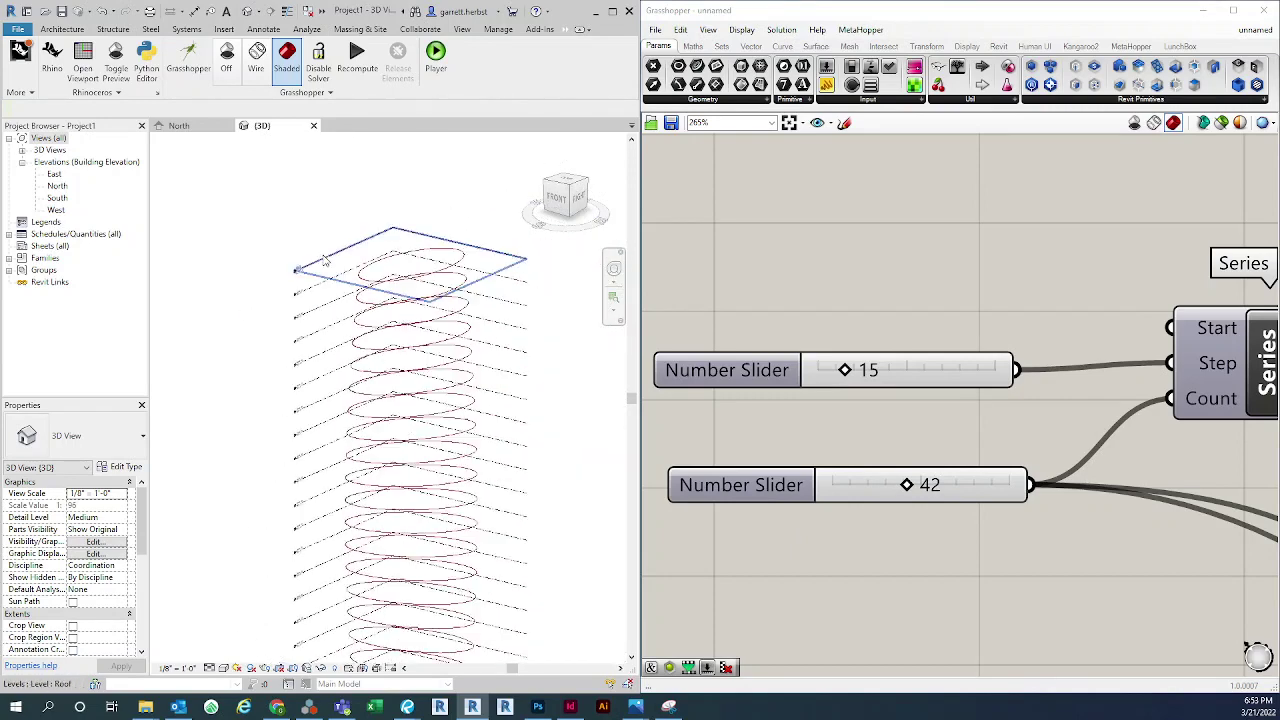
pyautogui.click(903, 486)
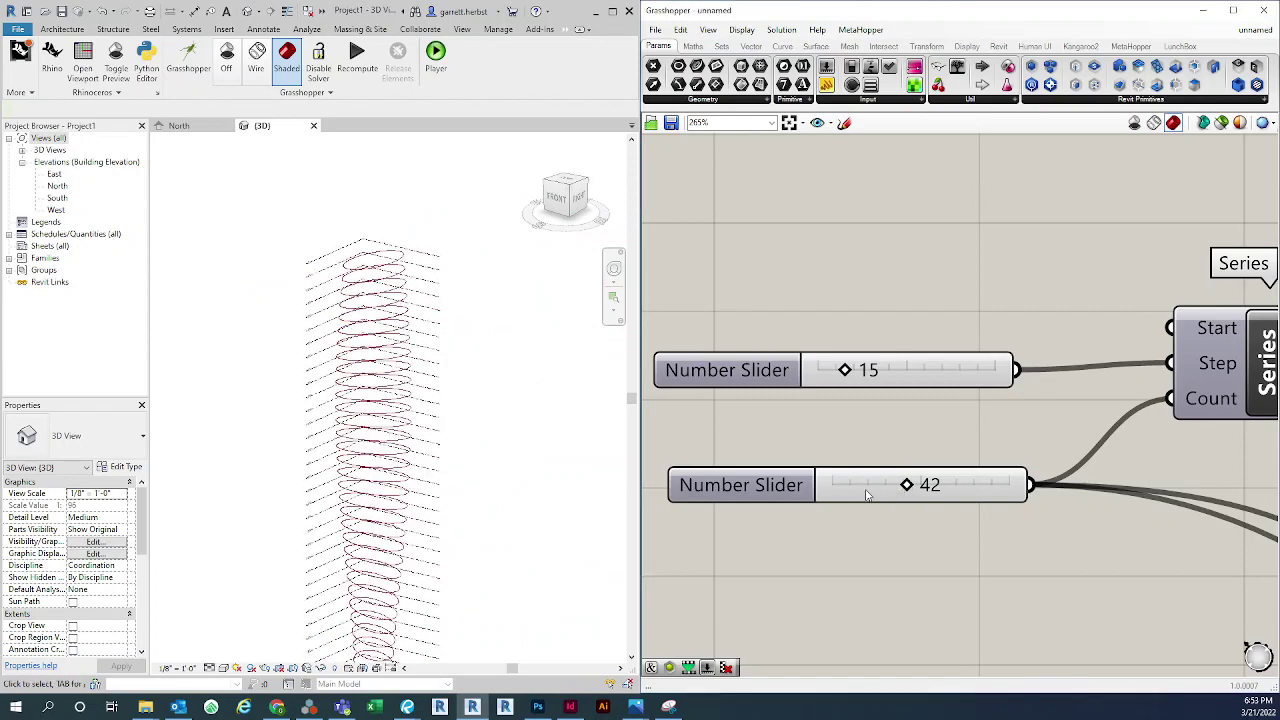
pyautogui.moveTo(903, 486); pyautogui.dragTo(872, 545)
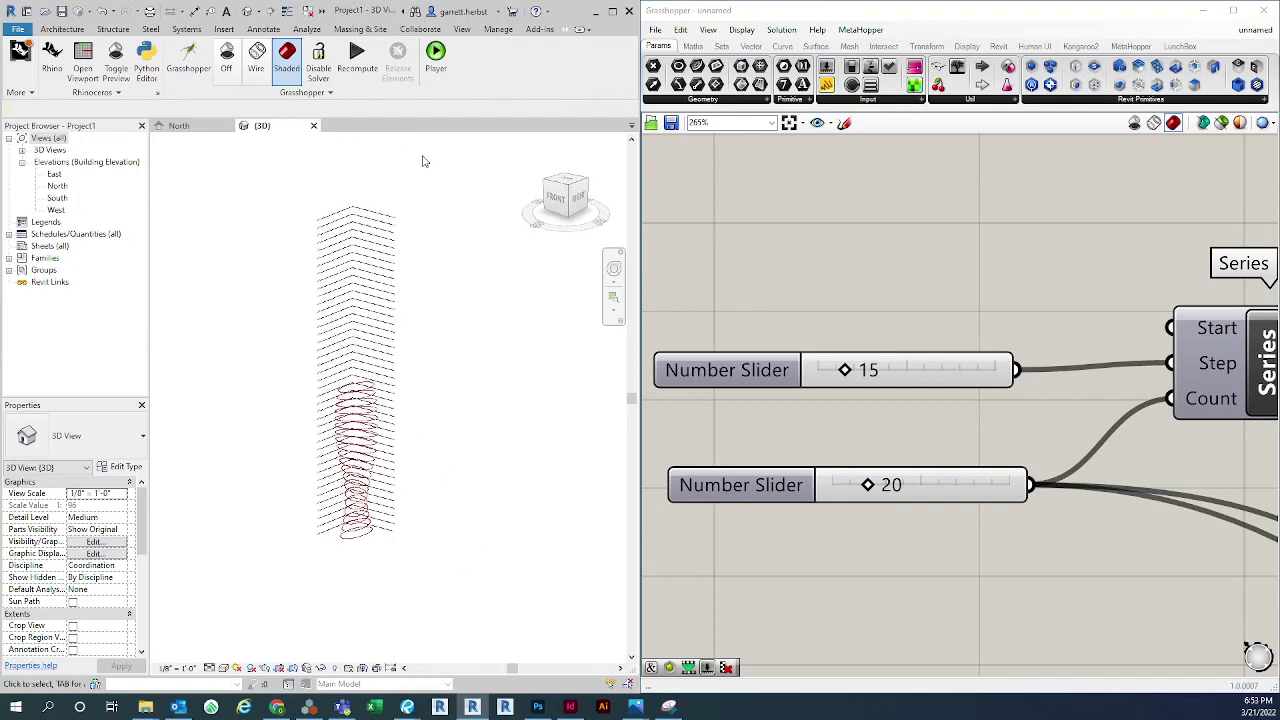
# Delete all levels in the Revit 3D view and recompute the Grasshopper solution
pyautogui.moveTo(422, 154); pyautogui.dragTo(385, 545)
pyautogui.press('Delete')
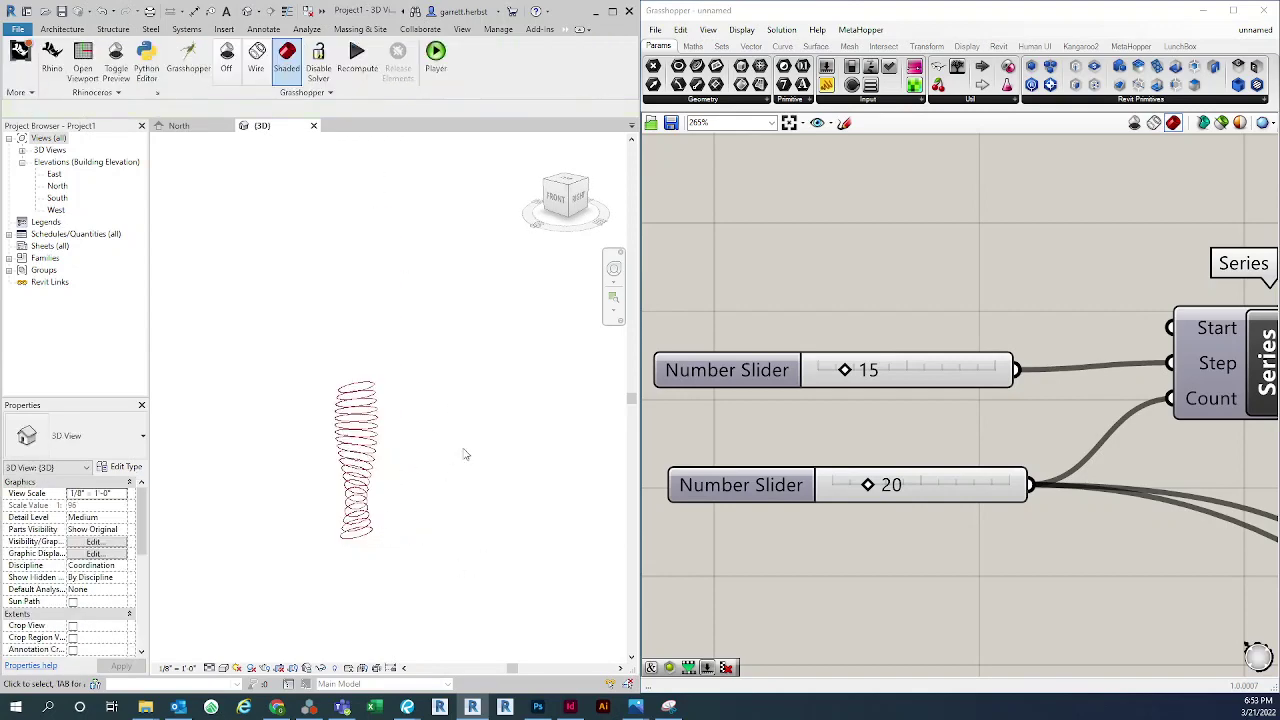
pyautogui.click(781, 29)
pyautogui.click(853, 313)
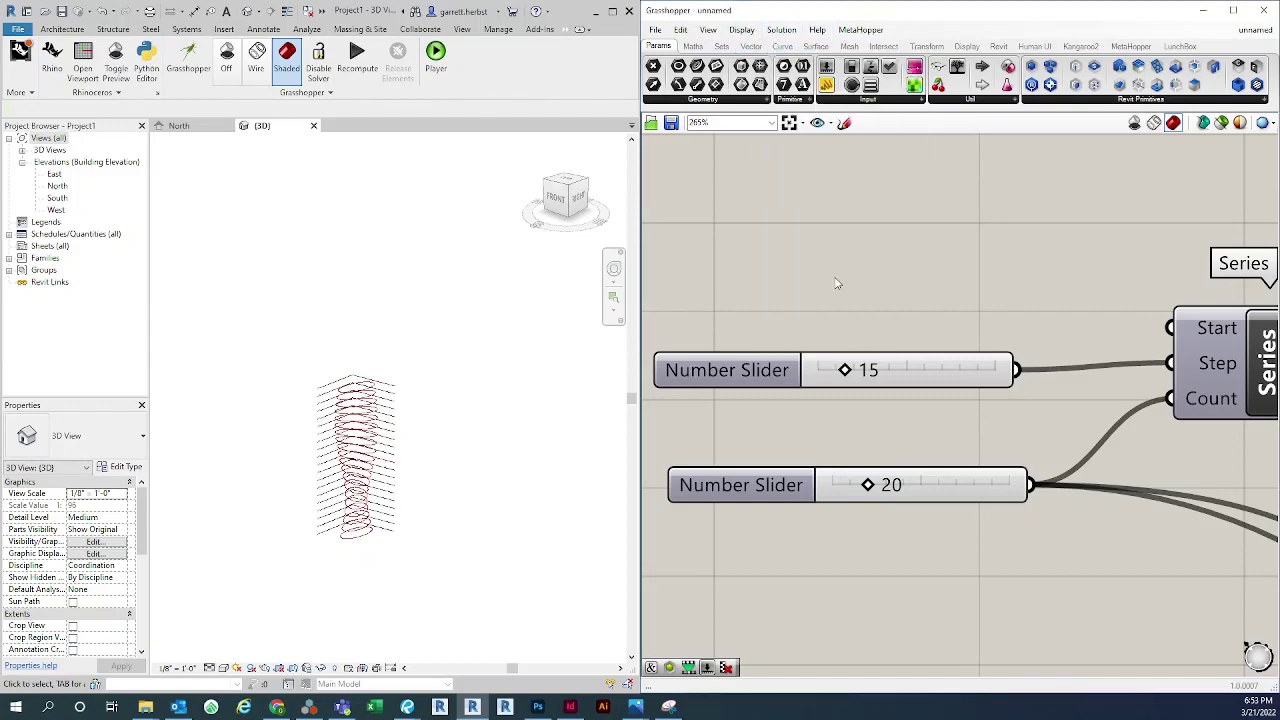
# Examine the regenerated level names in the Revit 3D view, from the roof down to the tower's base
pyautogui.scroll(6, 295, 325)
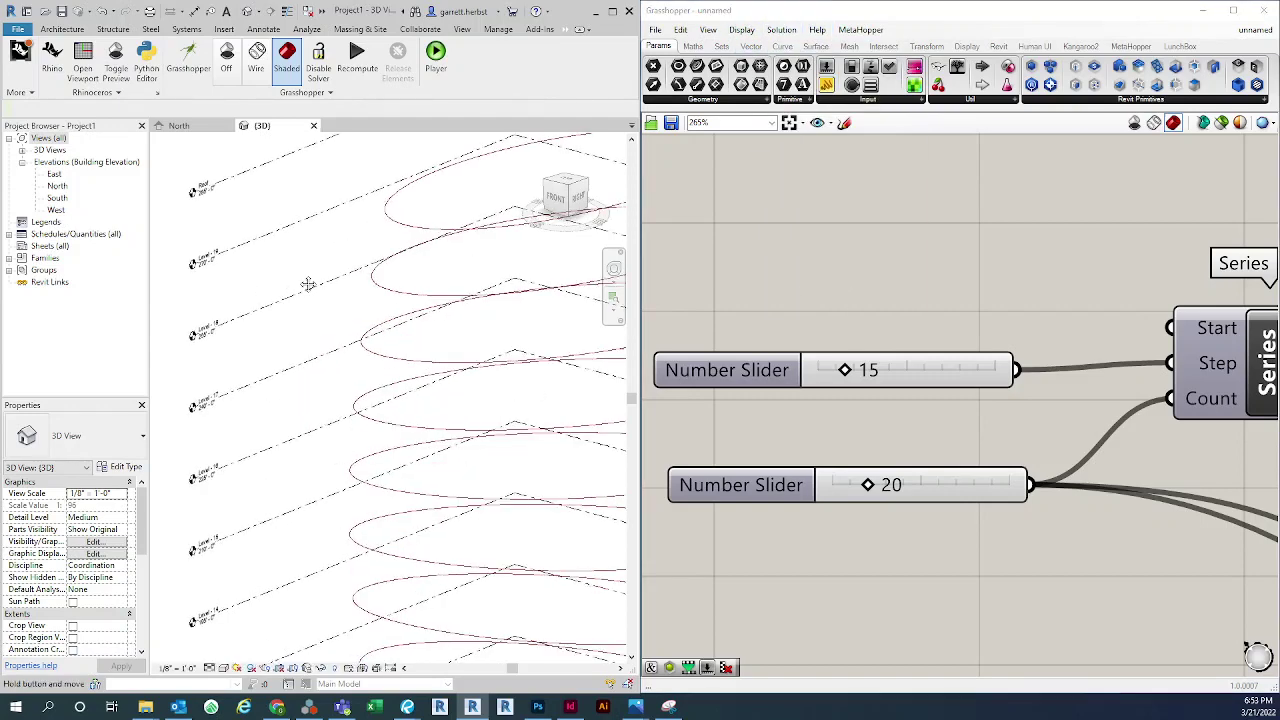
pyautogui.scroll(-4, 323, 188)
pyautogui.moveTo(361, 497); pyautogui.dragTo(354, 252, button='middle')
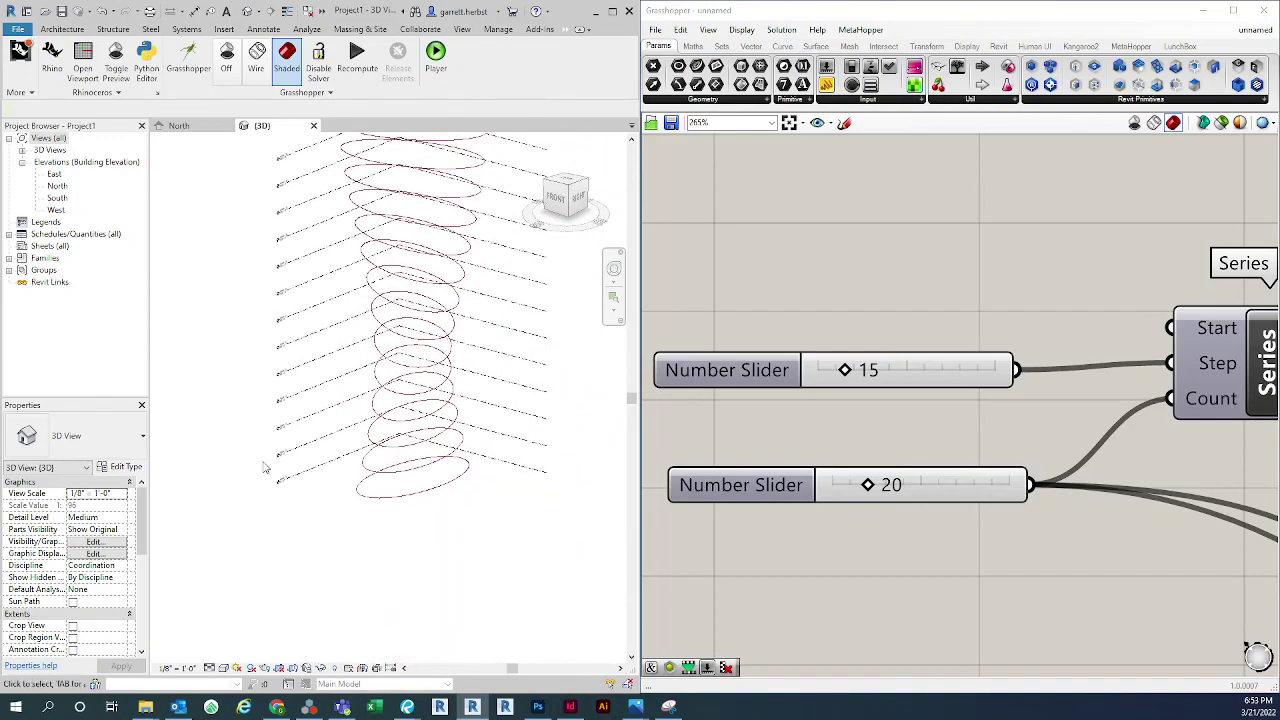
pyautogui.scroll(4, 265, 465)
pyautogui.scroll(-8, 291, 523)
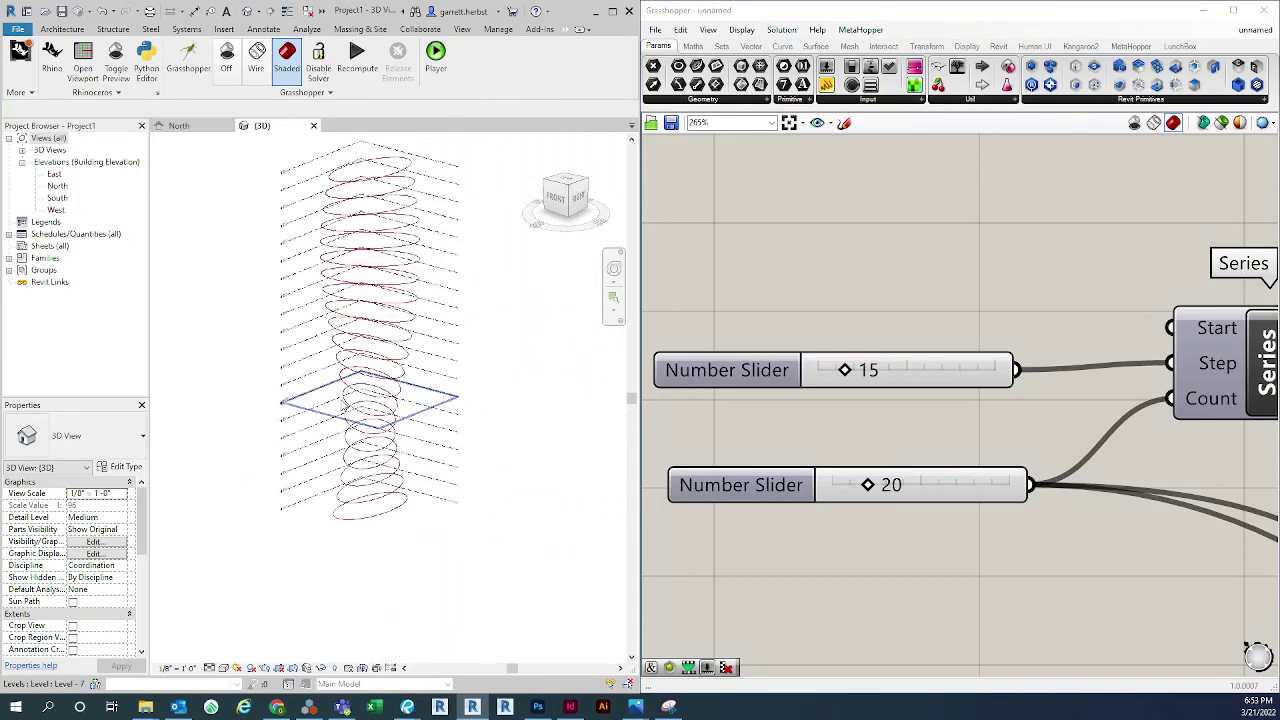
pyautogui.moveTo(514, 447); pyautogui.dragTo(516, 415, button='middle')
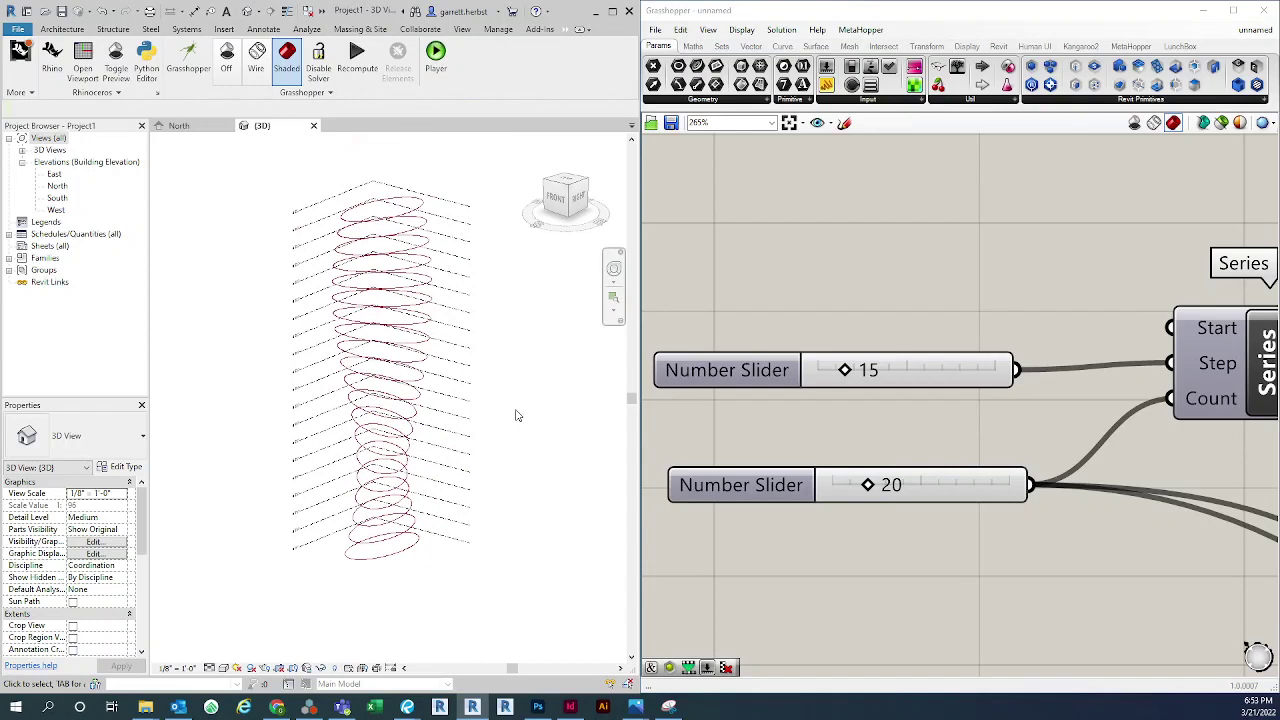
pyautogui.keyDown('shift'); pyautogui.moveTo(537, 466); pyautogui.dragTo(814, 437, button='middle'); pyautogui.keyUp('shift')
# Add an Add Floor component beside the Rotate component in the Grasshopper definition
pyautogui.scroll(-3, 870, 287)
pyautogui.rightClick(845, 283)
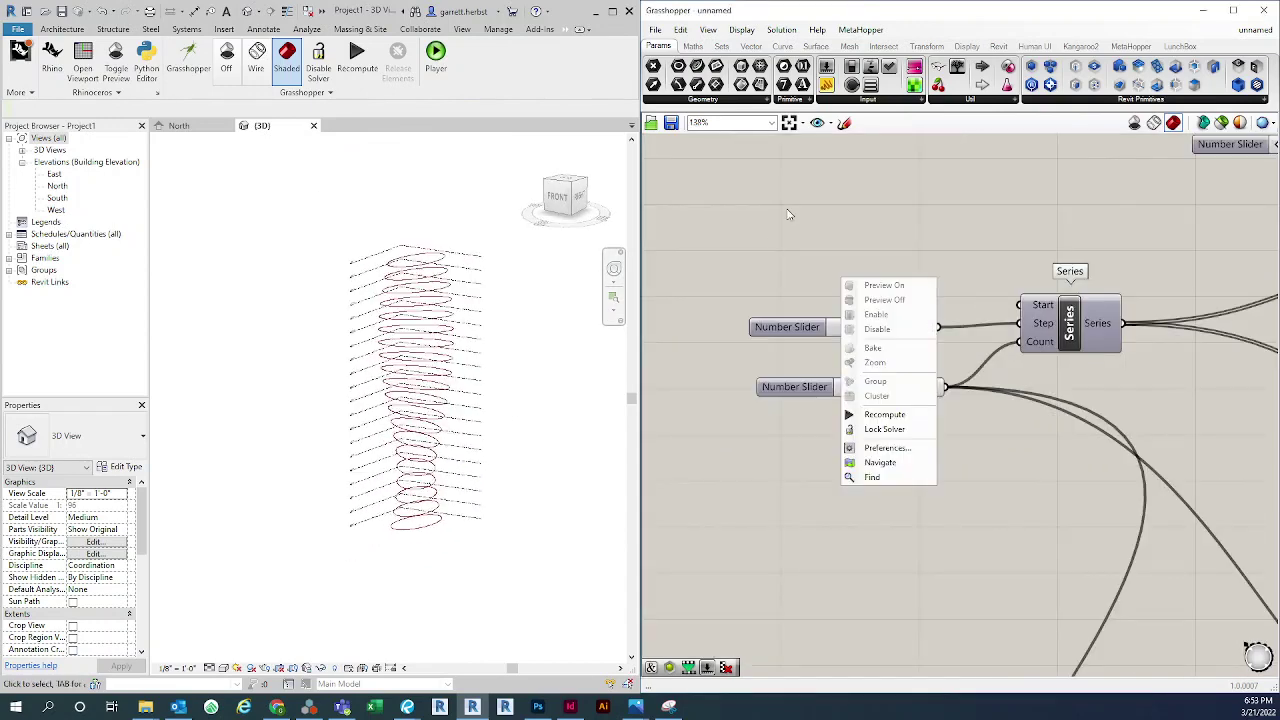
pyautogui.scroll(-6, 820, 412)
pyautogui.scroll(3, 1149, 537)
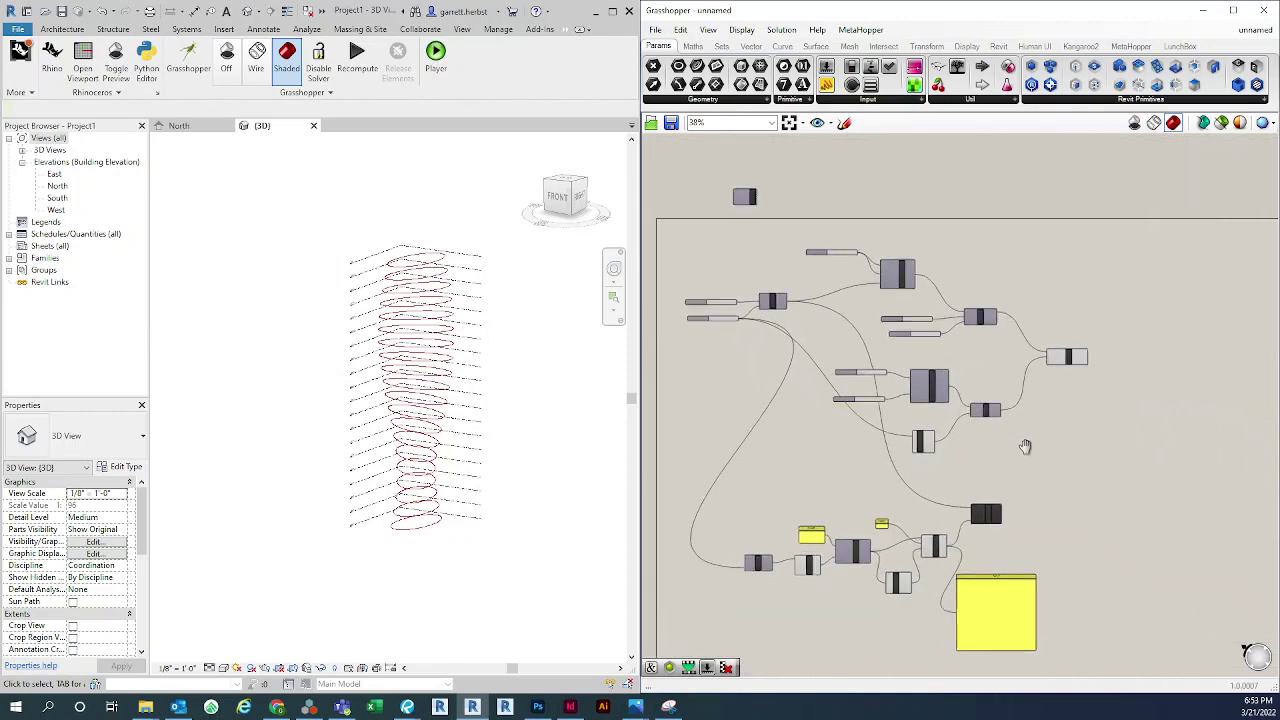
pyautogui.scroll(2, 975, 377)
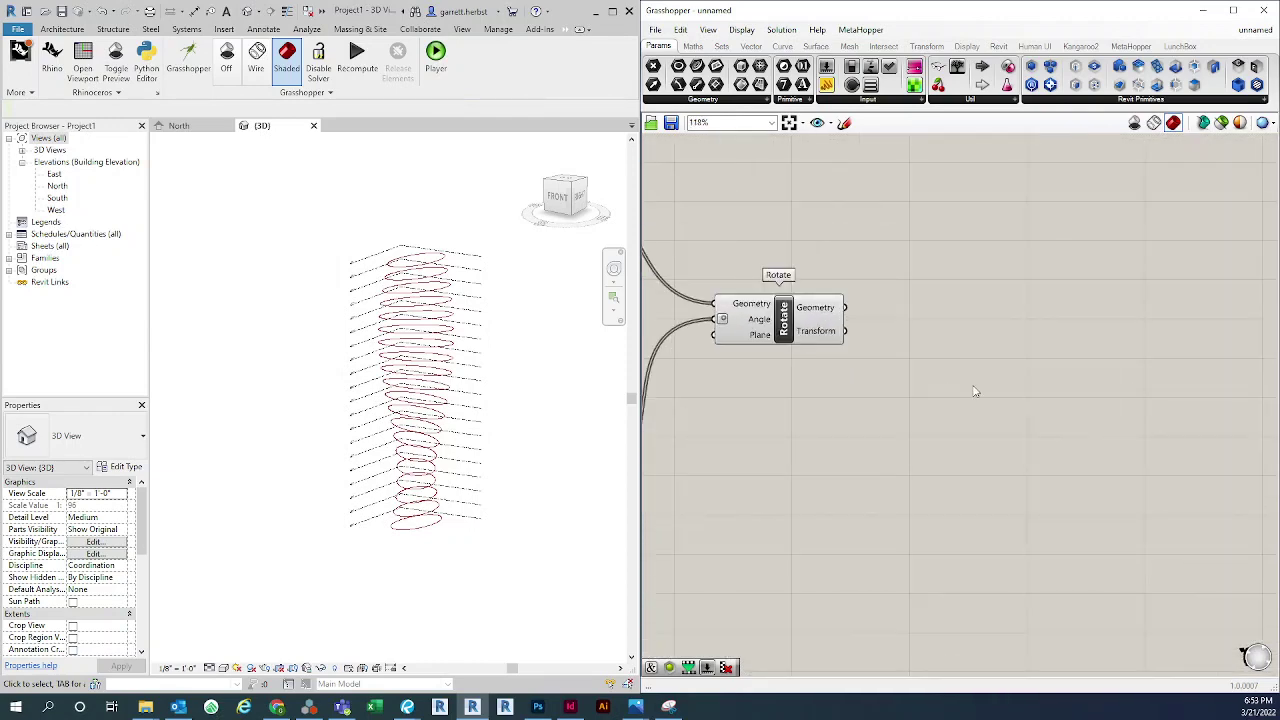
pyautogui.doubleClick(974, 384)
pyautogui.write('floor')
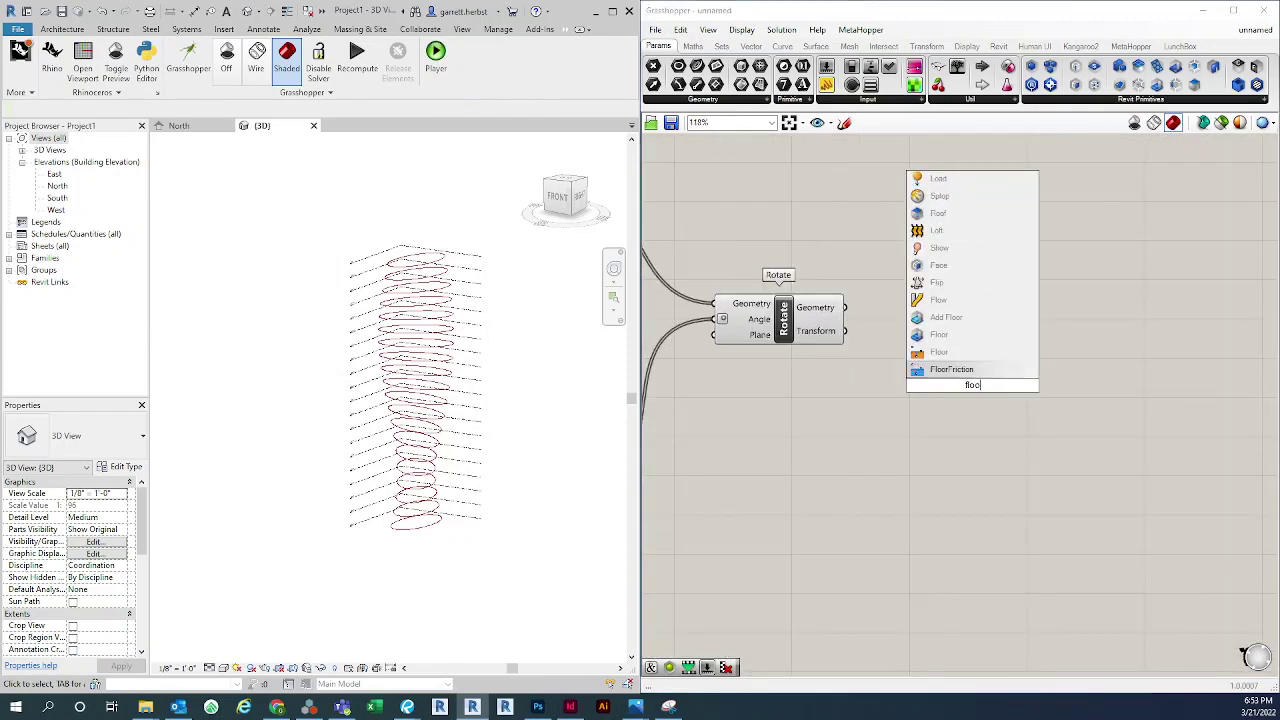
pyautogui.click(946, 317)
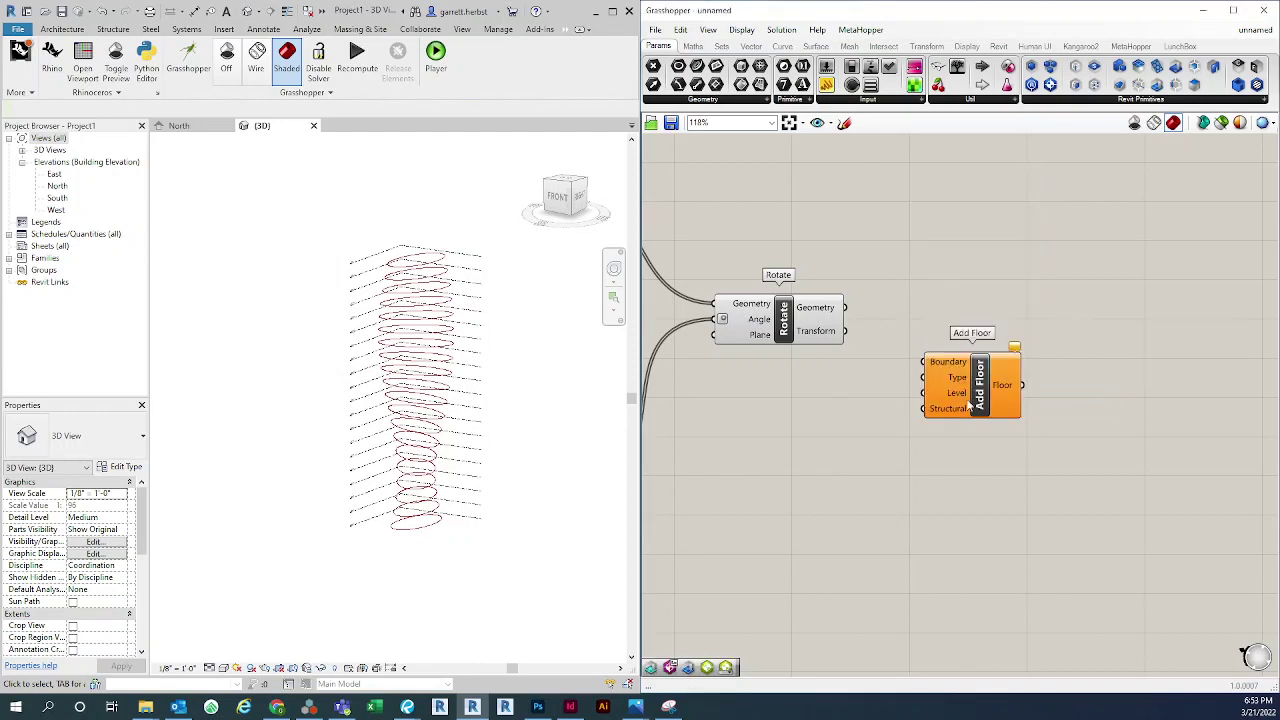
# Connect the Rotate component's Geometry output to the Boundary input of Add Floor
pyautogui.moveTo(988, 393); pyautogui.dragTo(974, 397)
pyautogui.click(890, 295)
pyautogui.moveTo(890, 295); pyautogui.dragTo(927, 296, button='right')
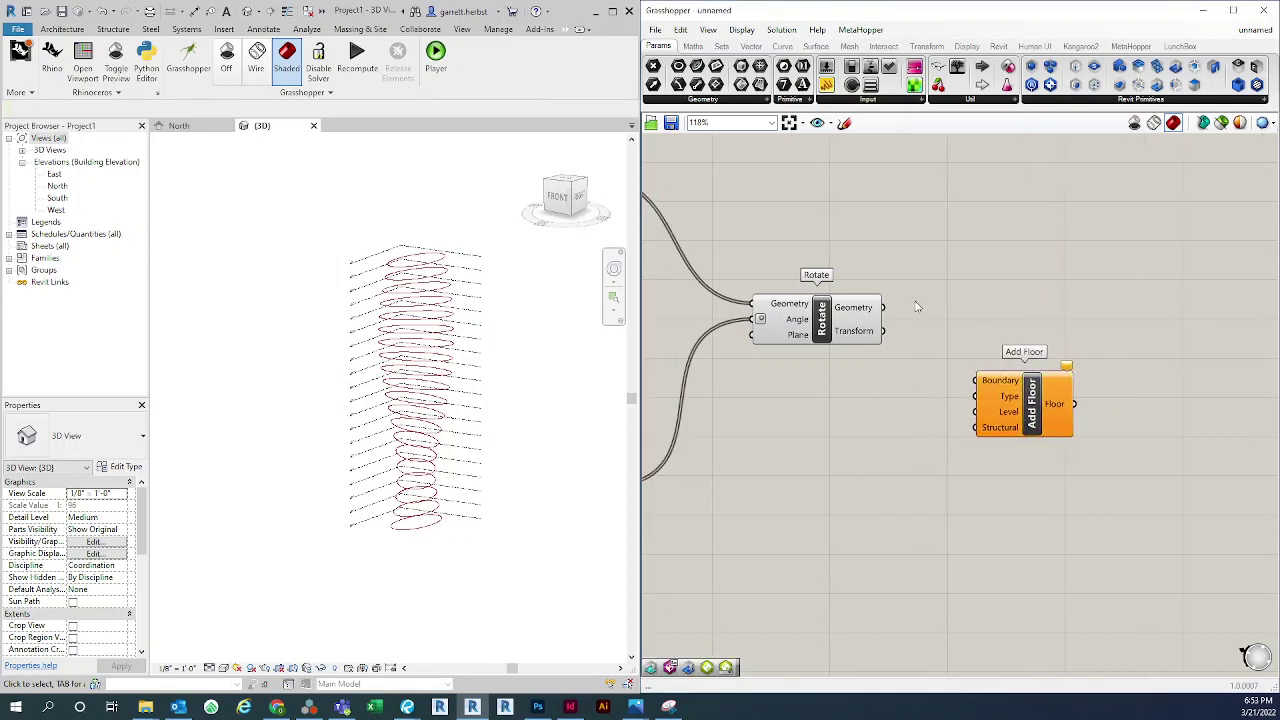
pyautogui.moveTo(881, 309); pyautogui.dragTo(975, 380)
pyautogui.moveTo(1041, 414); pyautogui.dragTo(1021, 389)
pyautogui.click(1066, 394)
pyautogui.scroll(3, 1037, 484)
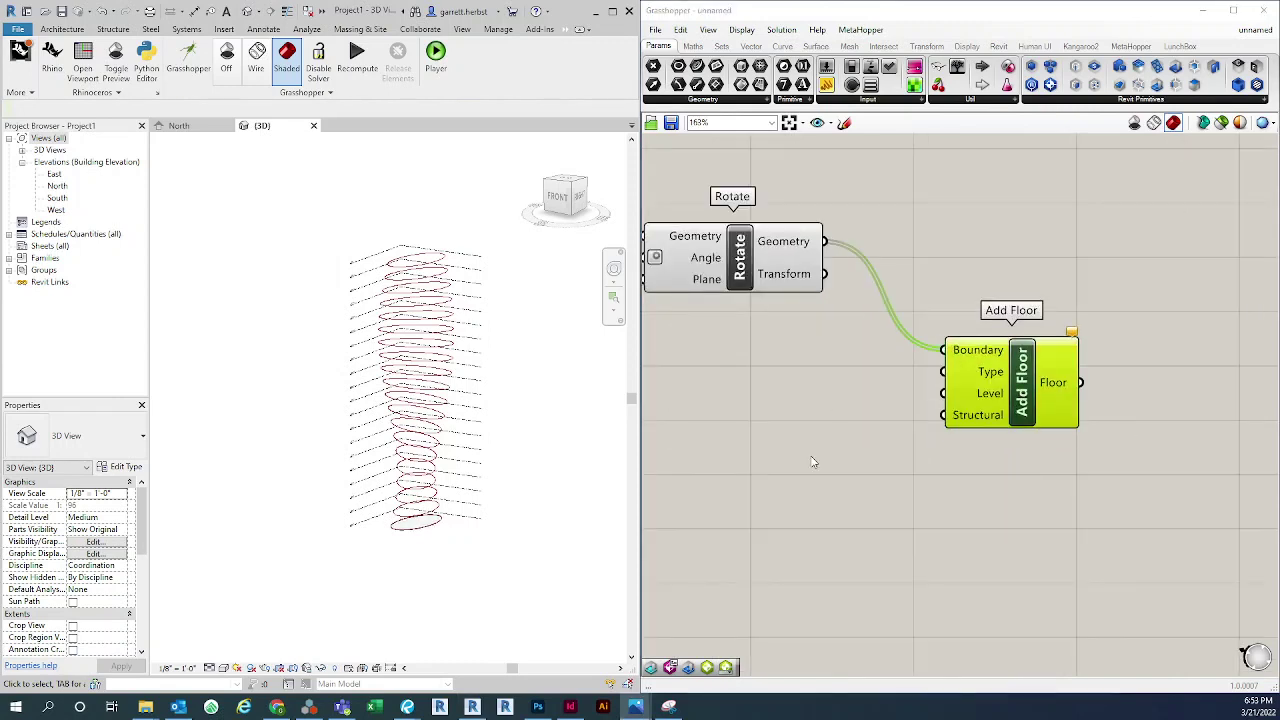
# Check the warning on the Add Floor component and graft its Boundary input
pyautogui.click(957, 221)
pyautogui.moveTo(975, 213); pyautogui.dragTo(957, 243, button='right')
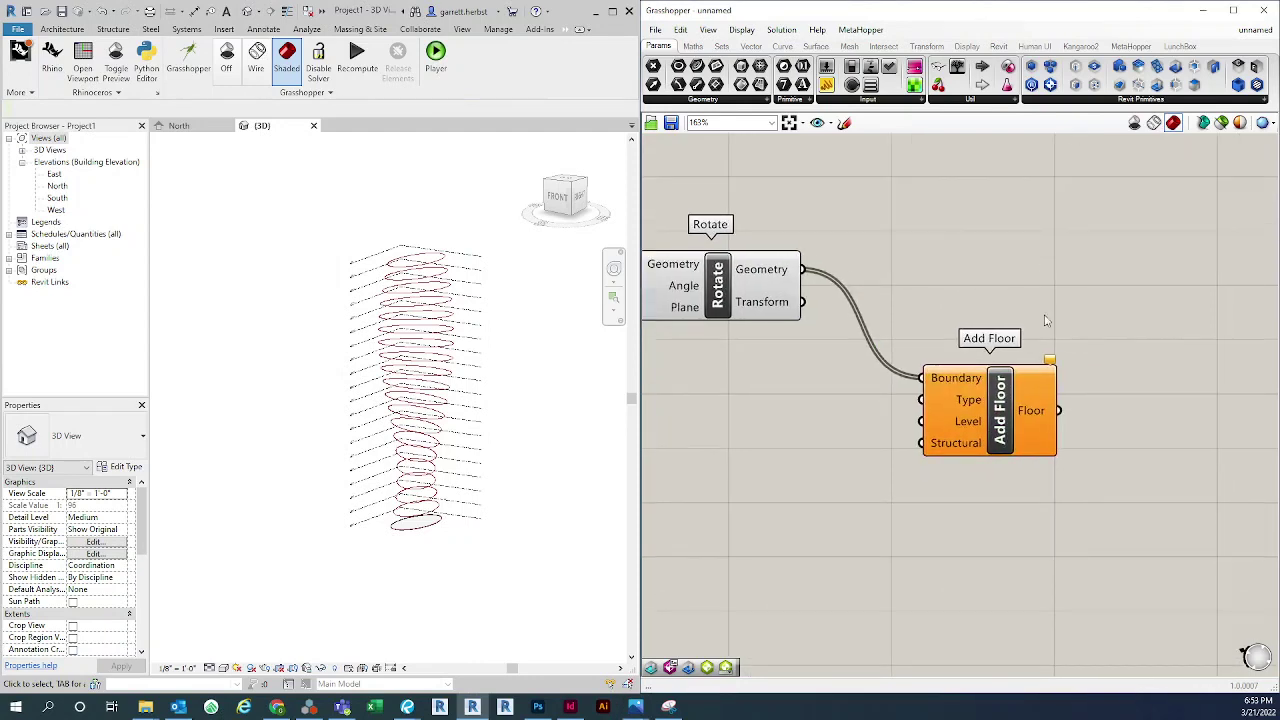
pyautogui.scroll(3, 1058, 386)
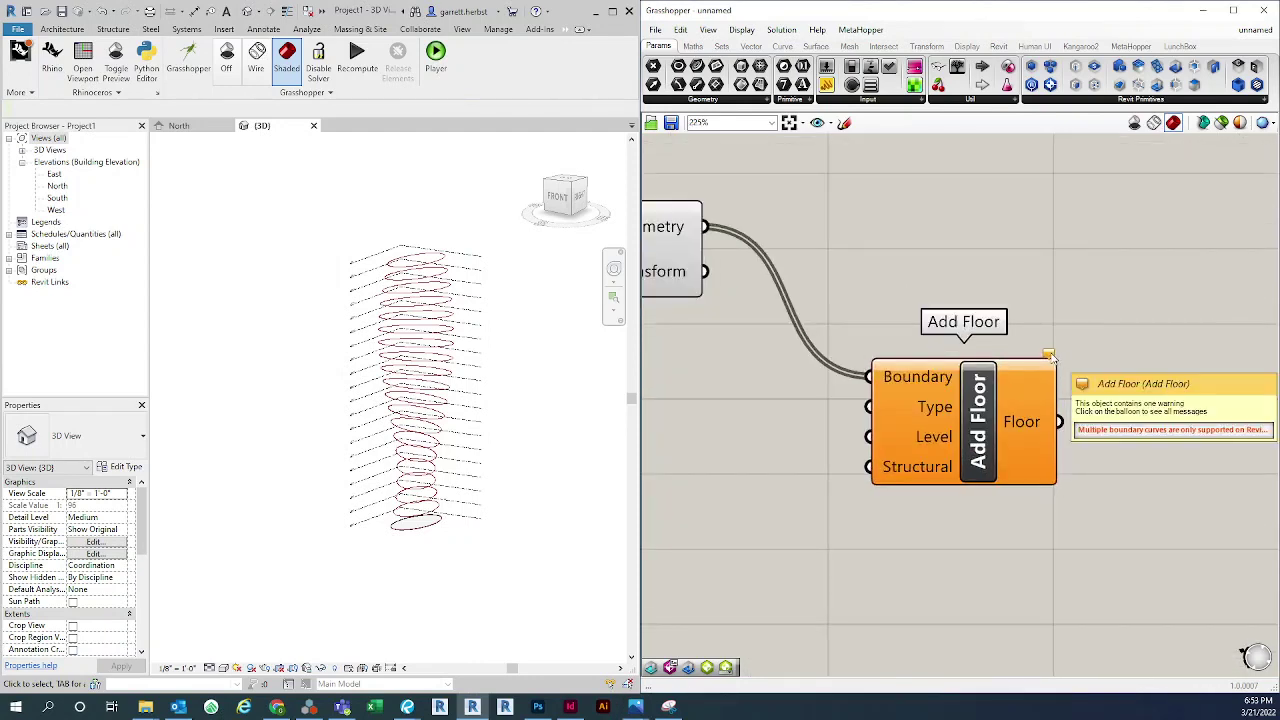
pyautogui.click(1048, 355)
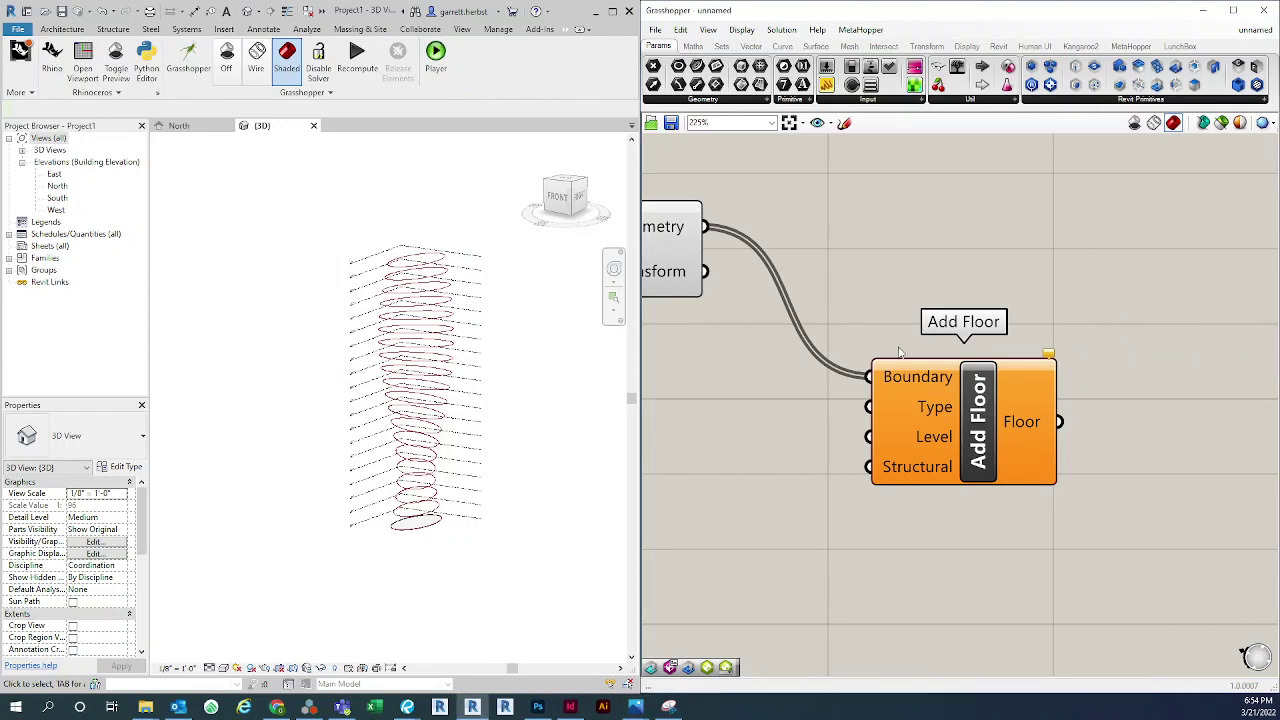
pyautogui.rightClick(915, 382)
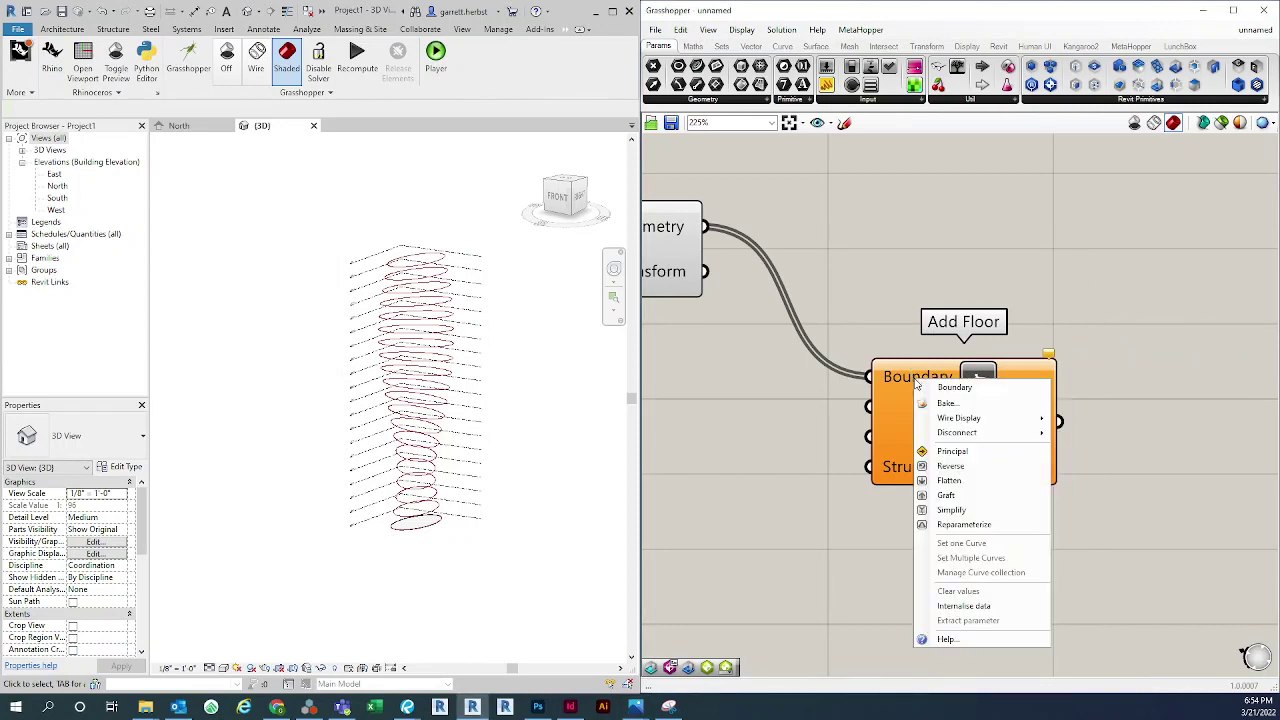
pyautogui.click(958, 497)
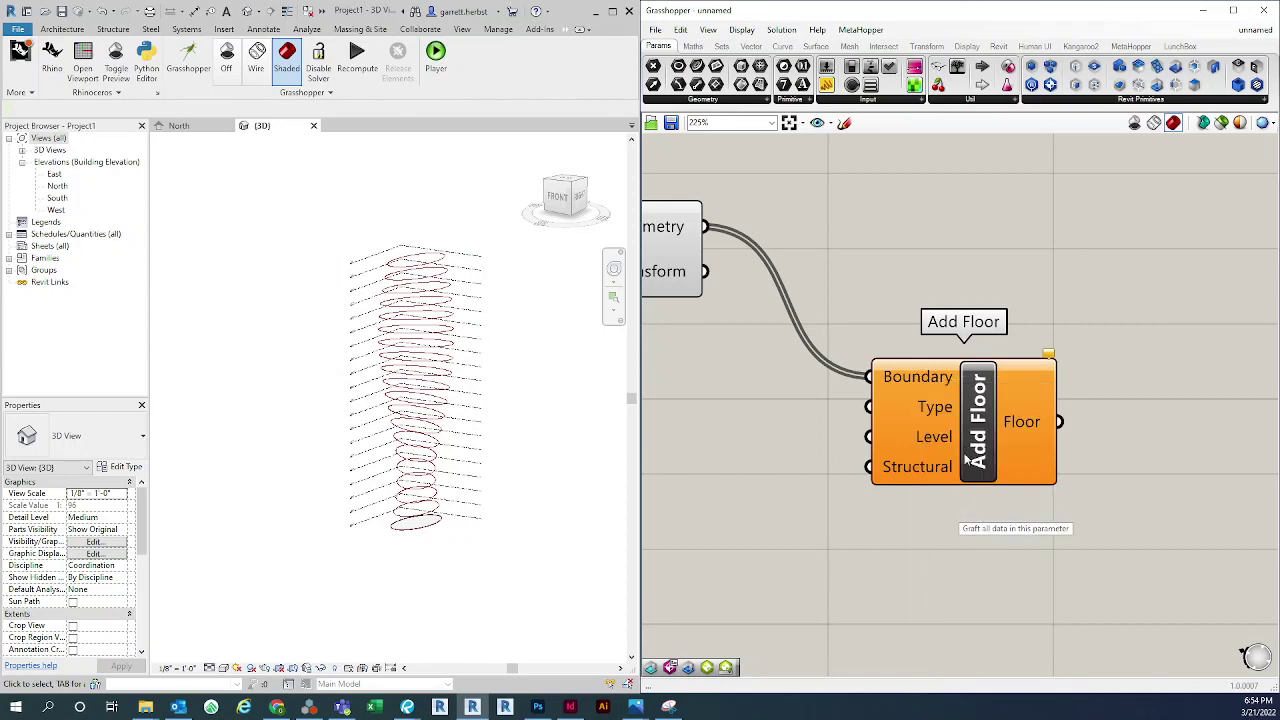
pyautogui.moveTo(978, 430); pyautogui.dragTo(980, 423)
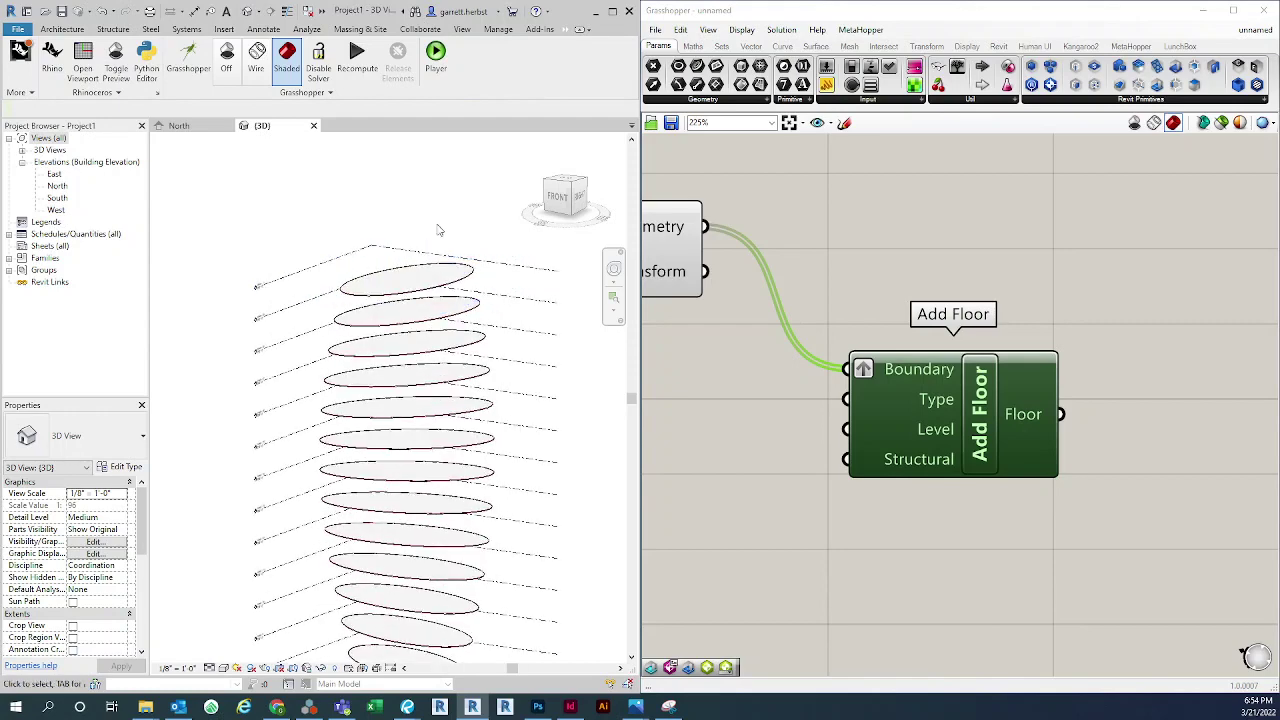
# Inspect the floors along the whole tower in the Revit 3D view, and nudge the Add Floor component beside Rotate
pyautogui.scroll(-1, 434, 240)
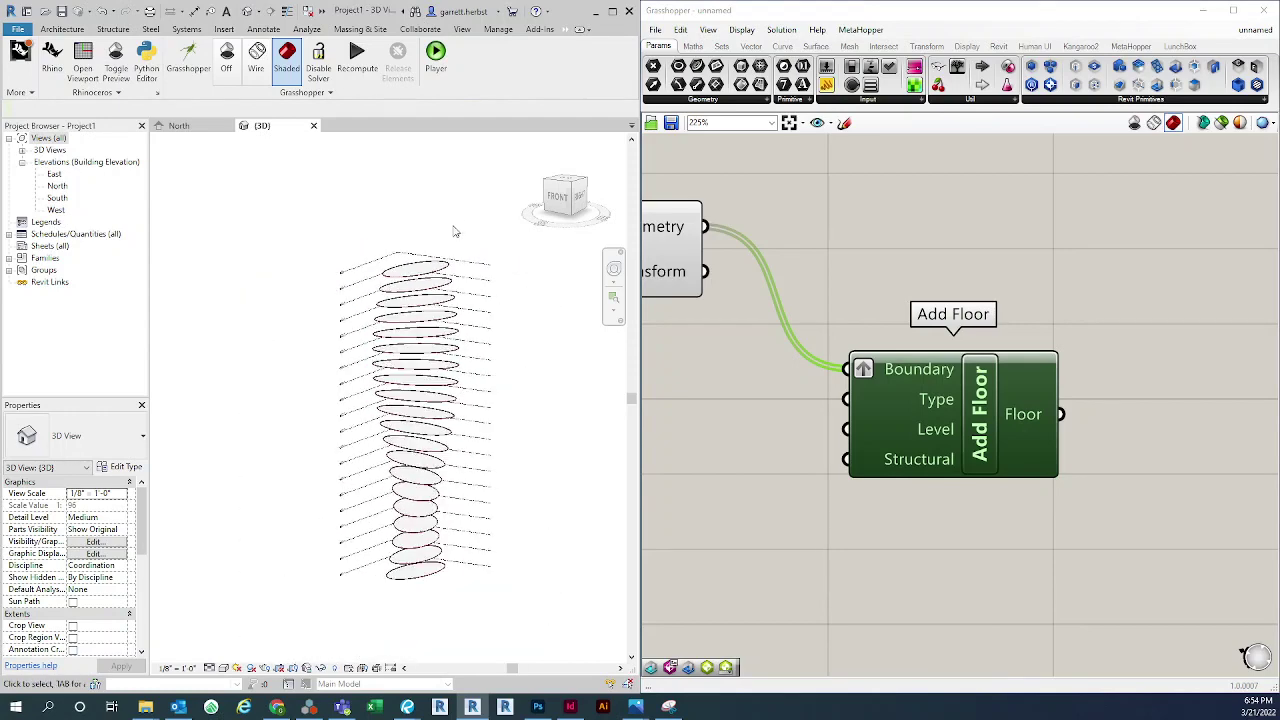
pyautogui.keyDown('shift'); pyautogui.moveTo(455, 231); pyautogui.dragTo(523, 409, button='middle'); pyautogui.keyUp('shift')
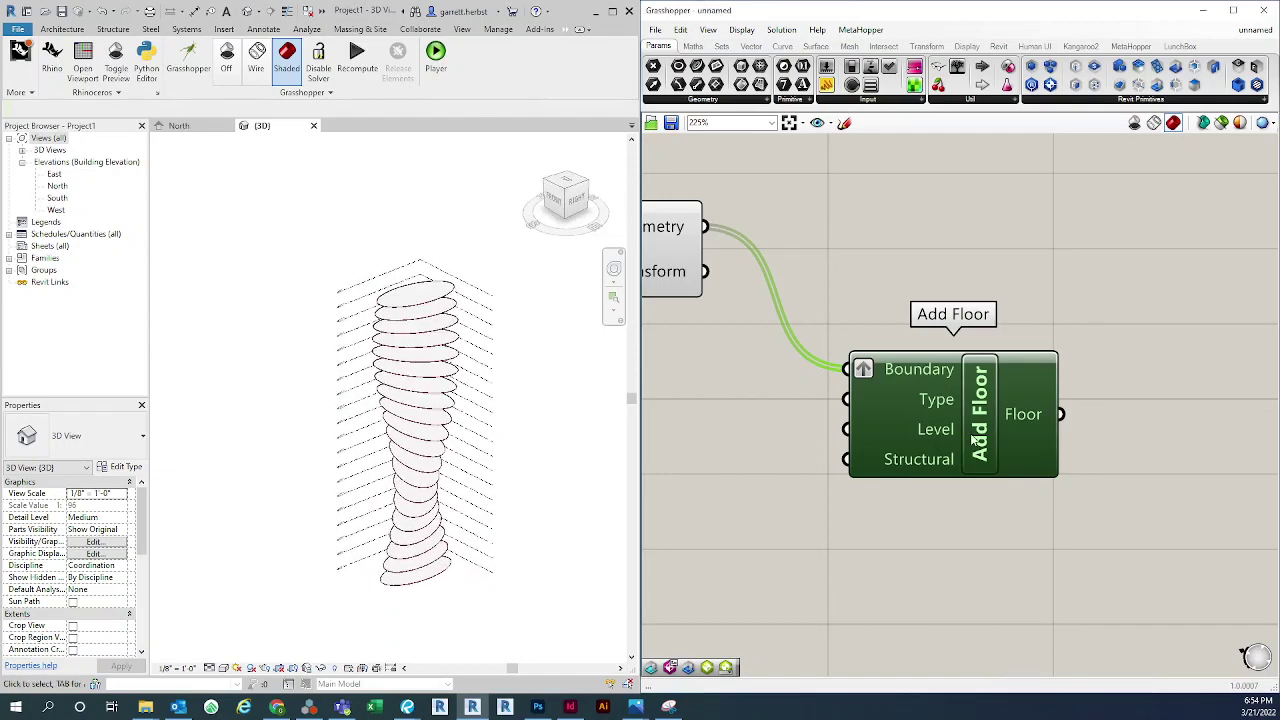
pyautogui.scroll(-5, 975, 440)
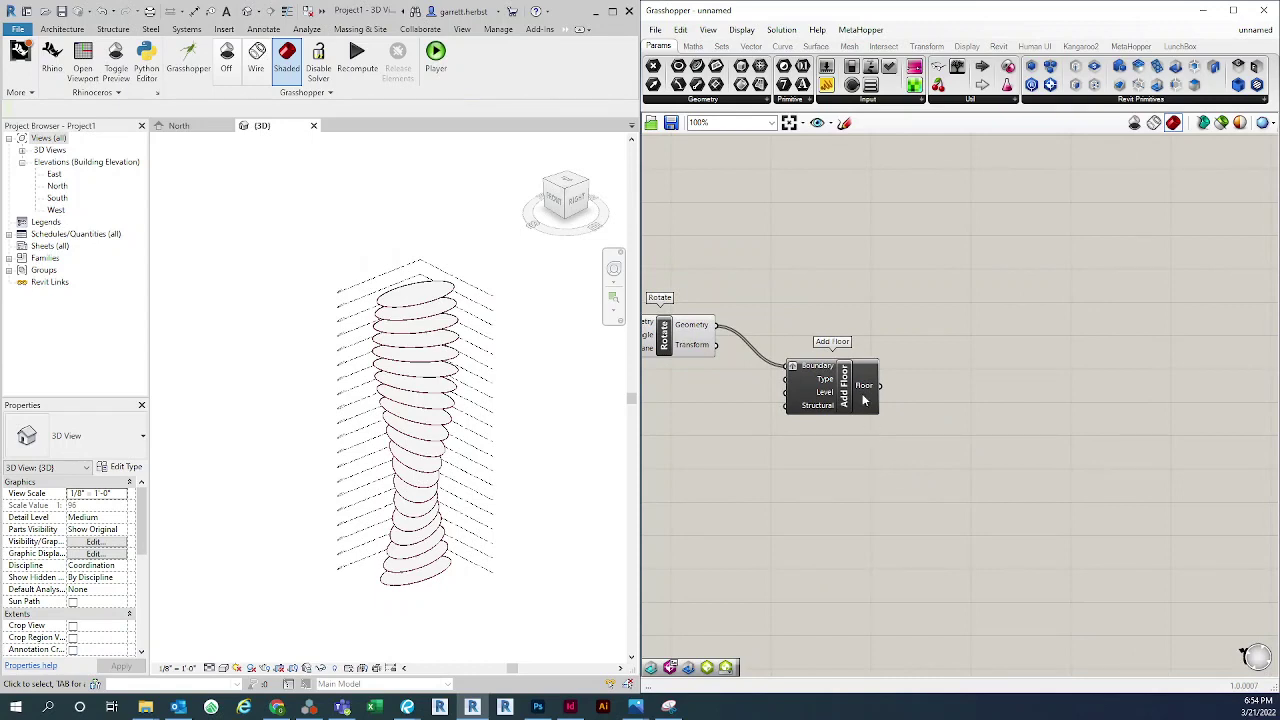
pyautogui.moveTo(850, 381); pyautogui.dragTo(855, 401)
pyautogui.click(847, 463)
pyautogui.moveTo(835, 490); pyautogui.dragTo(869, 480, button='right')
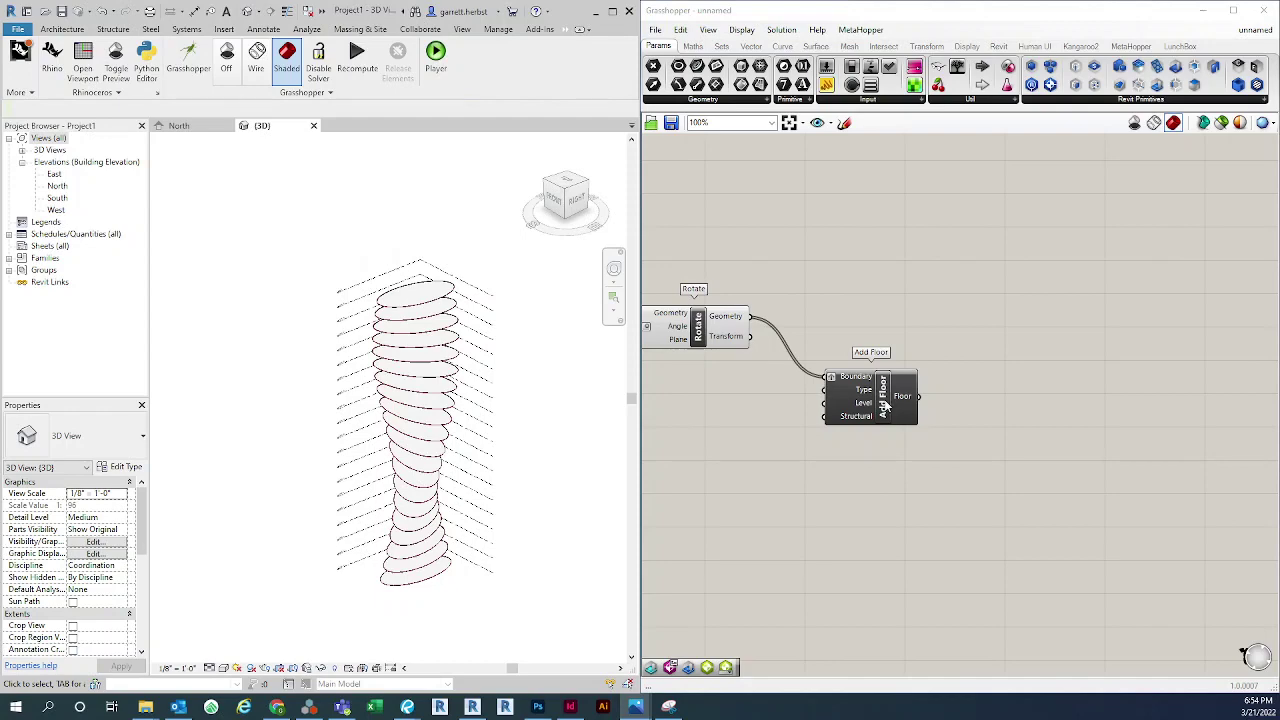
pyautogui.click(889, 430)
# Examine the Level property of individual floor slabs in the upper half of the tower in Revit
pyautogui.scroll(3, 395, 340)
pyautogui.click(455, 255)
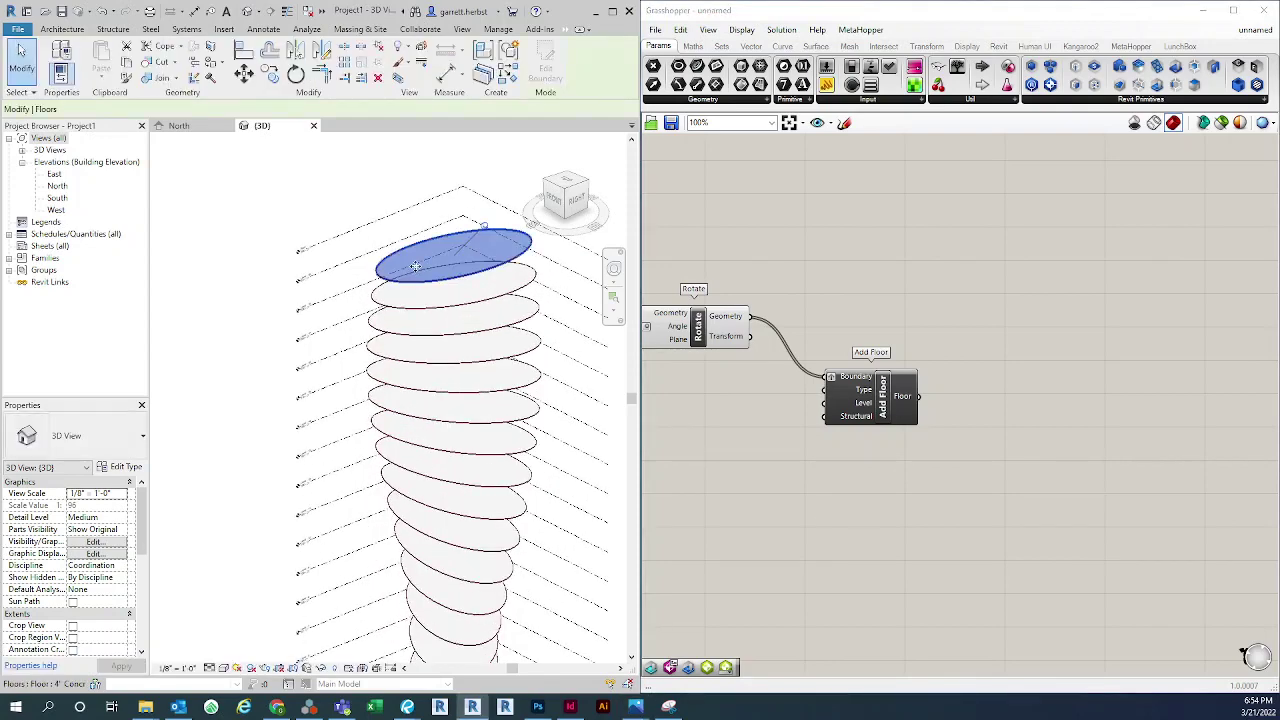
pyautogui.click(420, 318)
pyautogui.moveTo(886, 451); pyautogui.dragTo(980, 428, button='right')
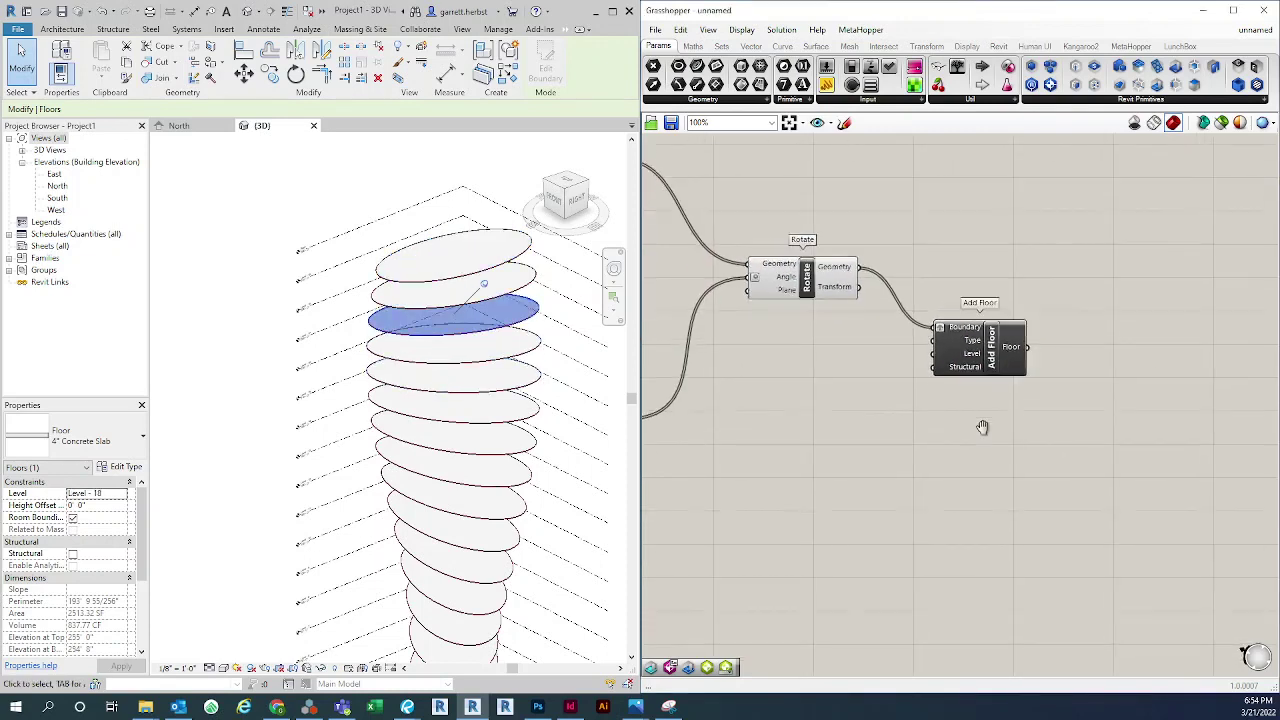
pyautogui.scroll(-2, 1040, 240)
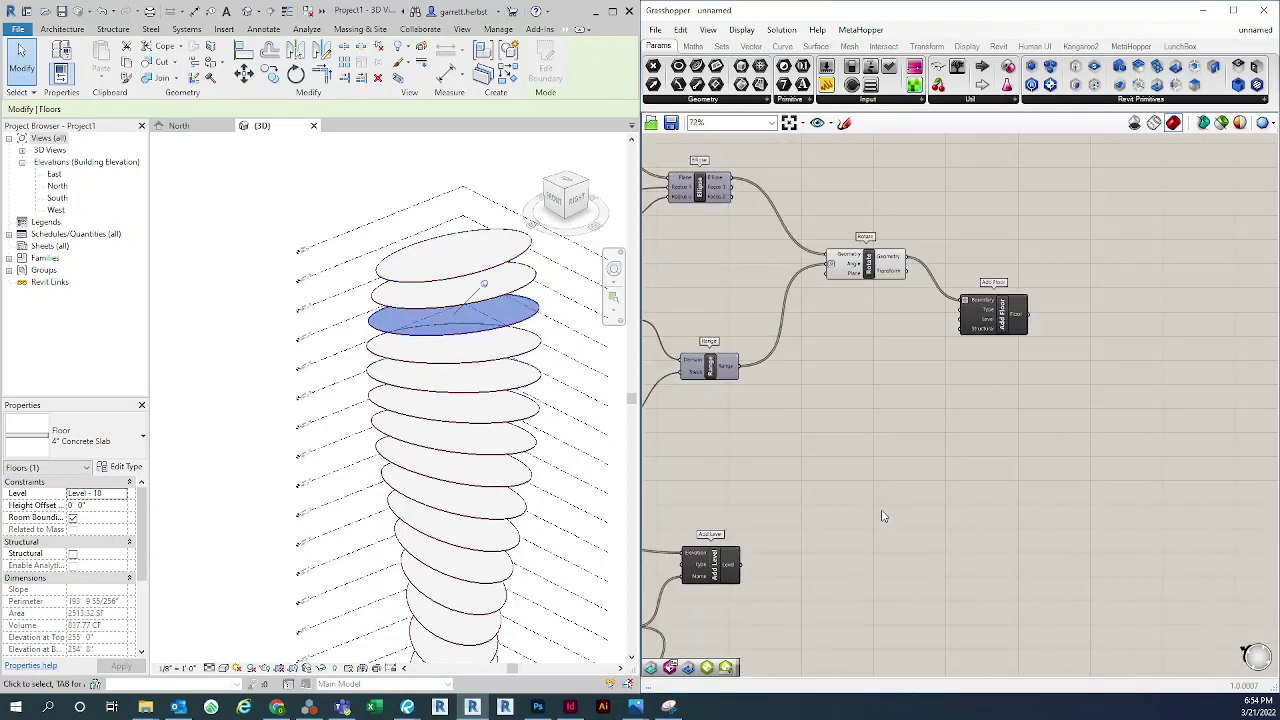
pyautogui.click(1008, 334)
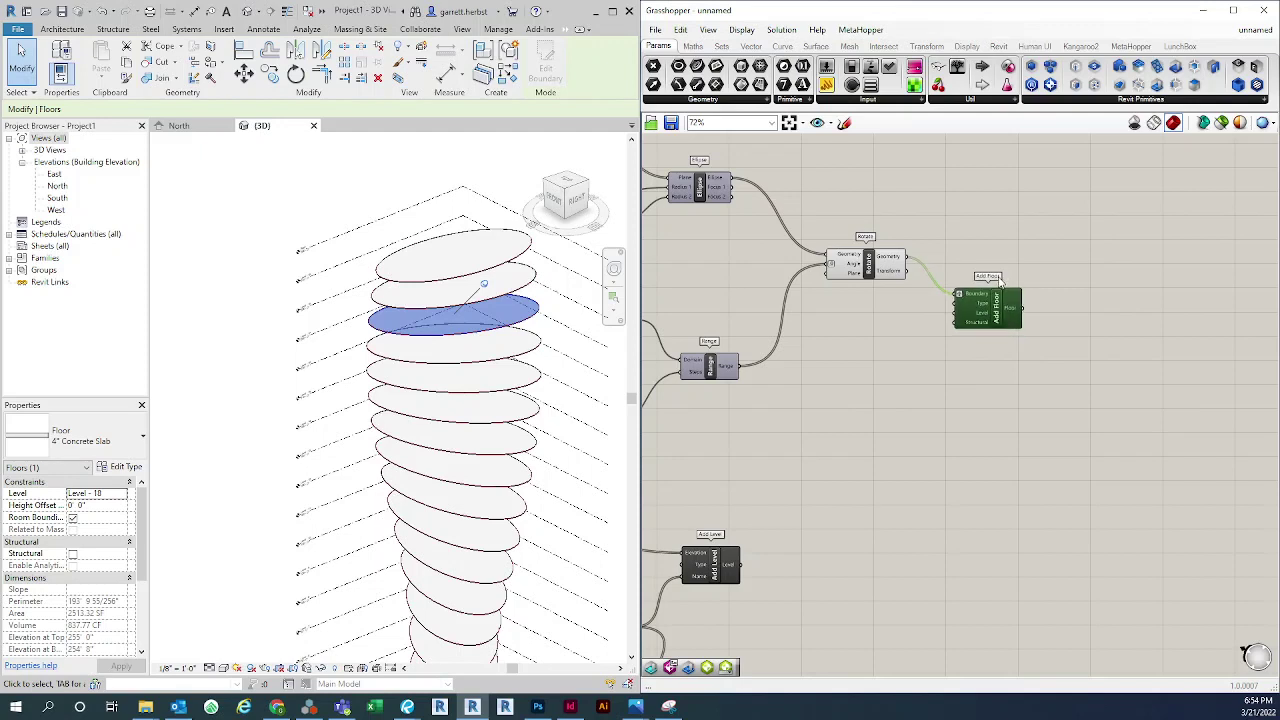
pyautogui.scroll(2, 1000, 320)
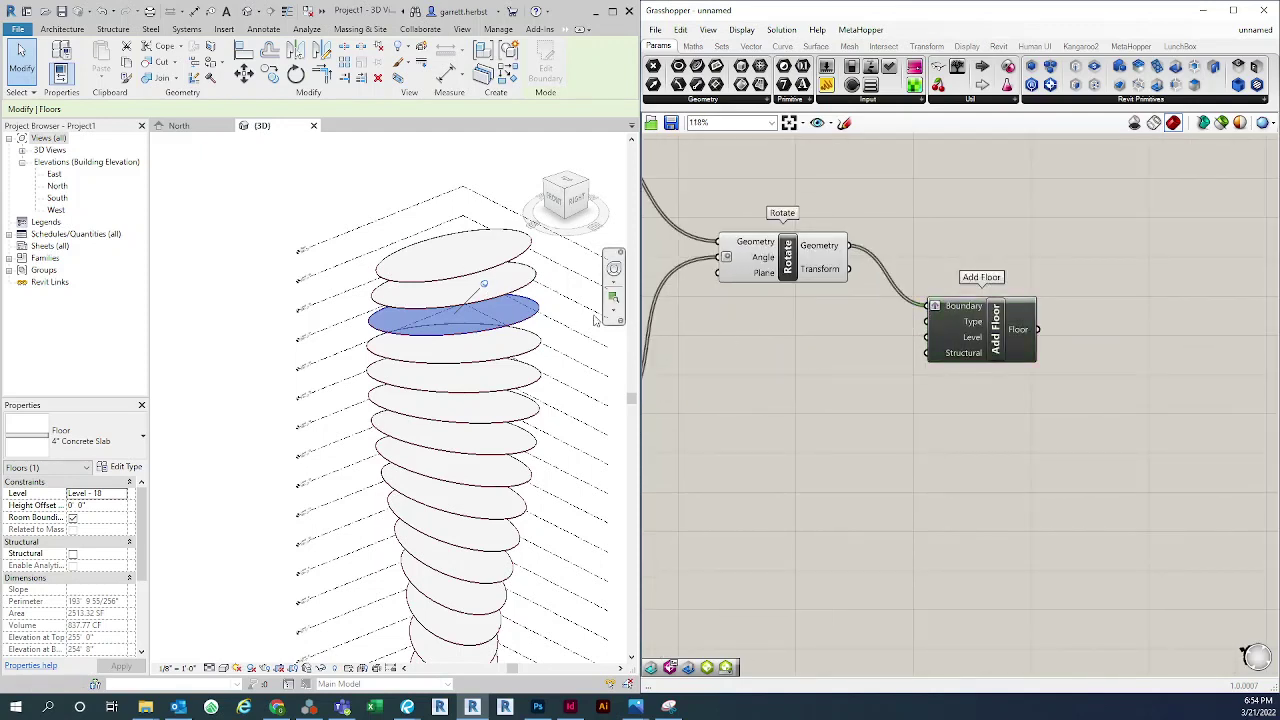
pyautogui.click(432, 266)
pyautogui.click(453, 378)
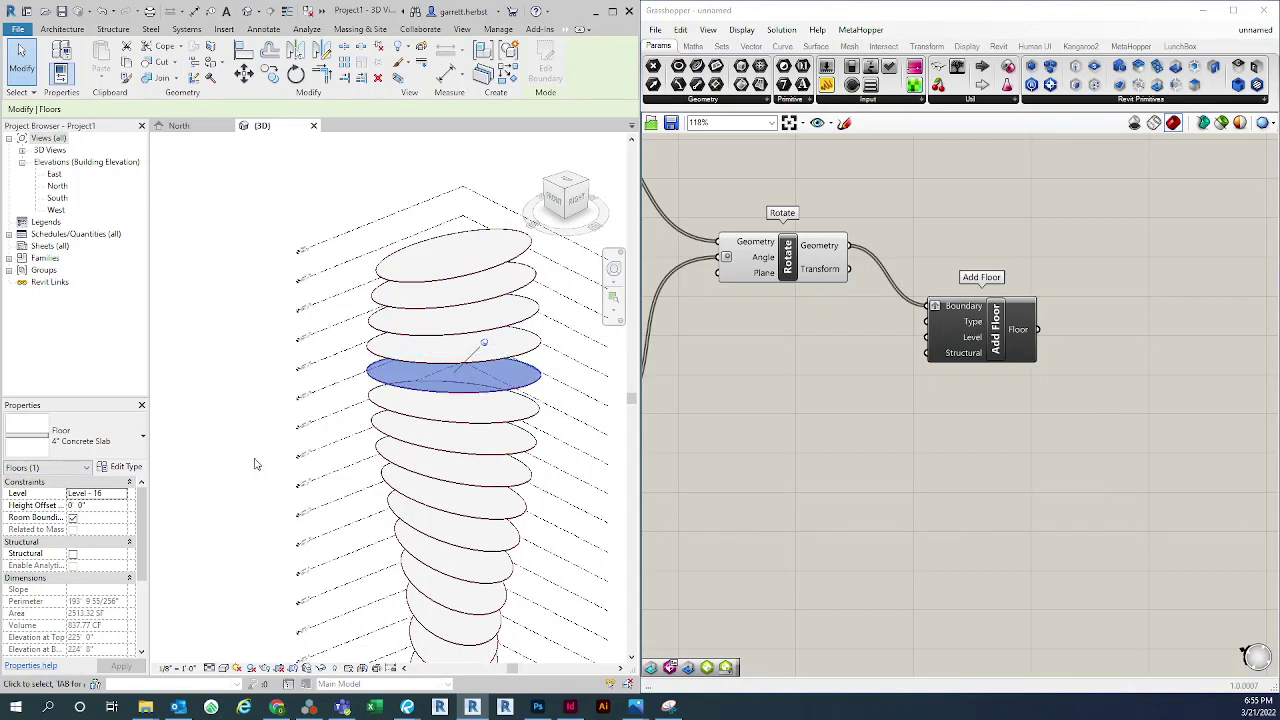
pyautogui.click(425, 420)
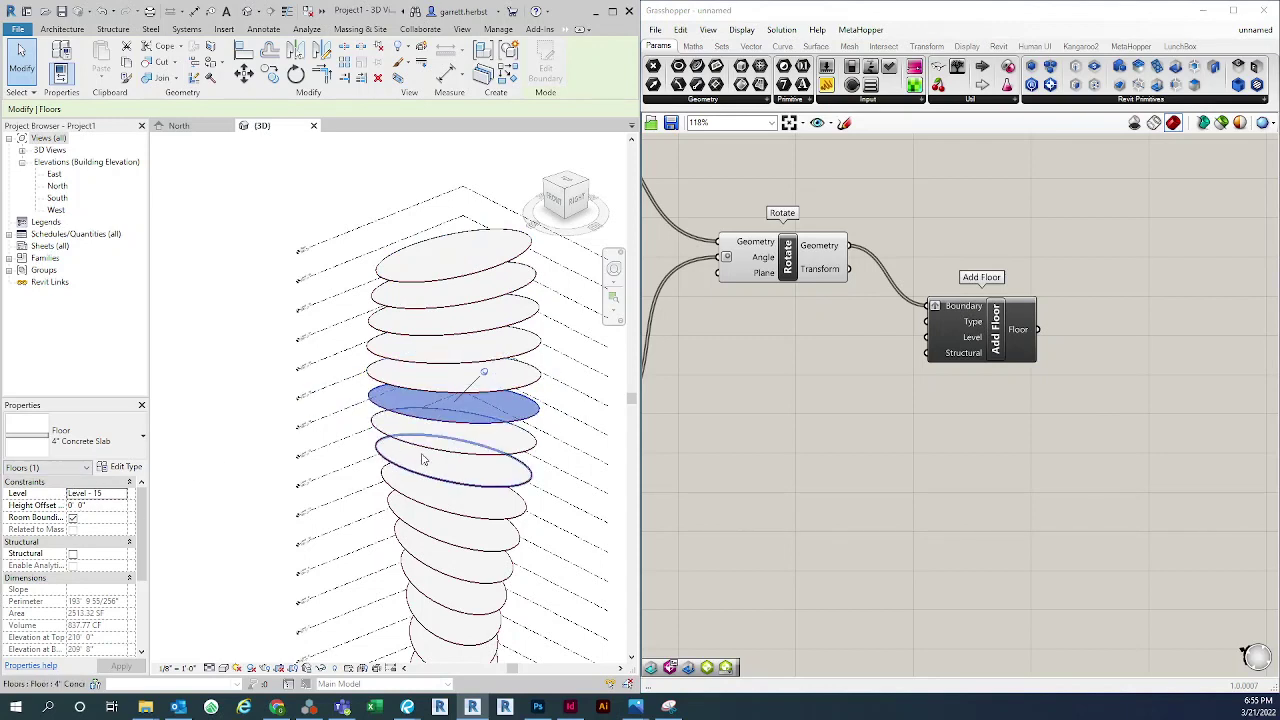
pyautogui.click(422, 459)
pyautogui.click(418, 441)
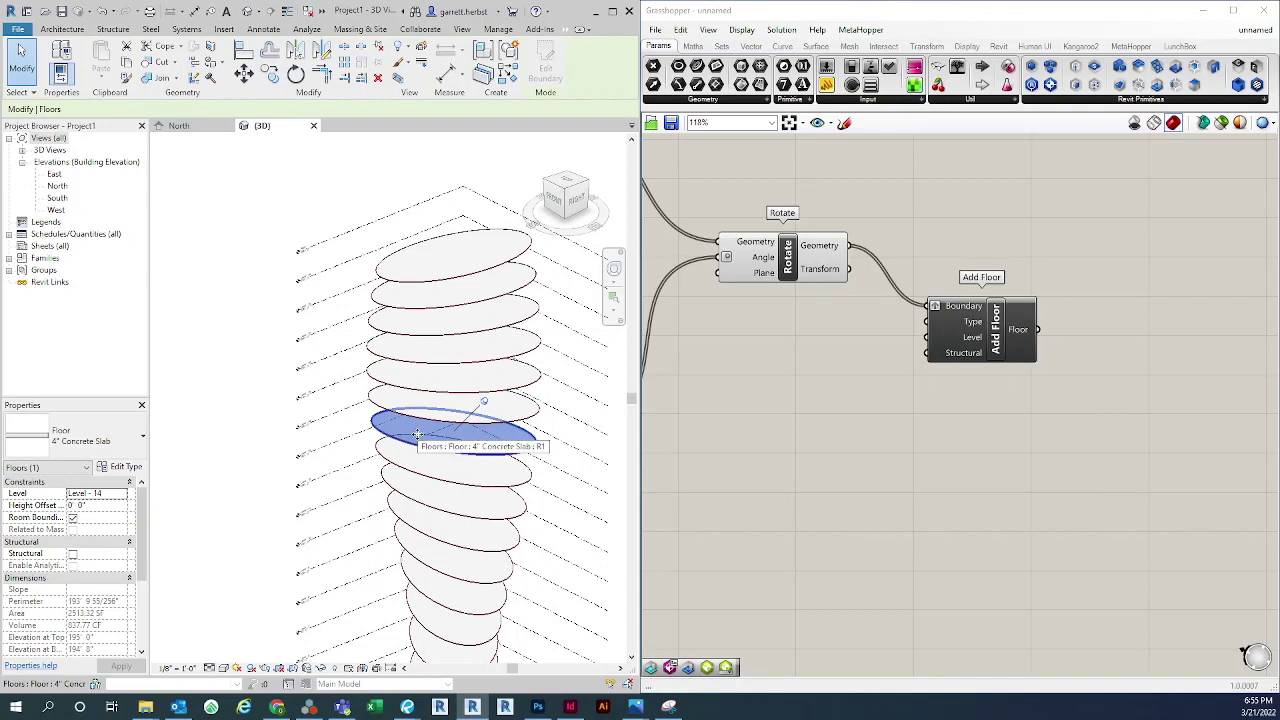
pyautogui.click(412, 490)
pyautogui.scroll(-3, 427, 449)
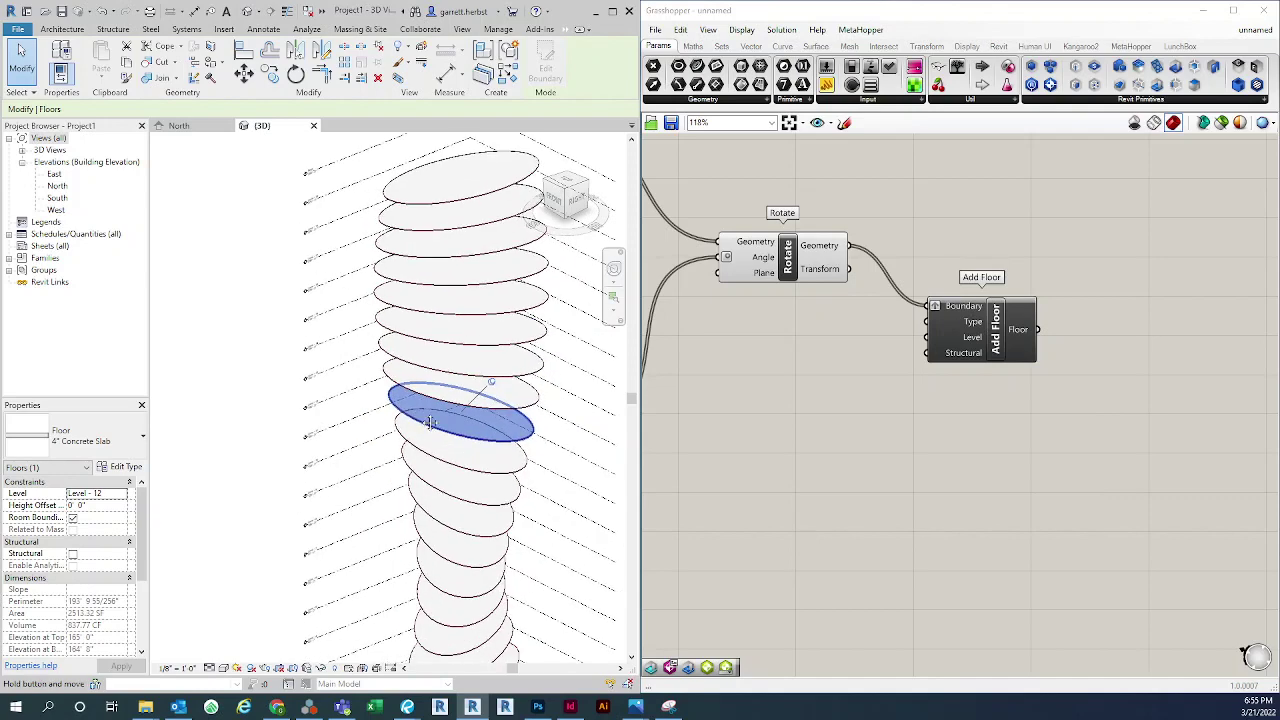
# Check the assigned levels of the middle floors and the topmost slab from different angles in the Revit 3D view
pyautogui.keyDown('shift'); pyautogui.moveTo(487, 494); pyautogui.dragTo(440, 420, button='middle'); pyautogui.keyUp('shift')
pyautogui.click(432, 396)
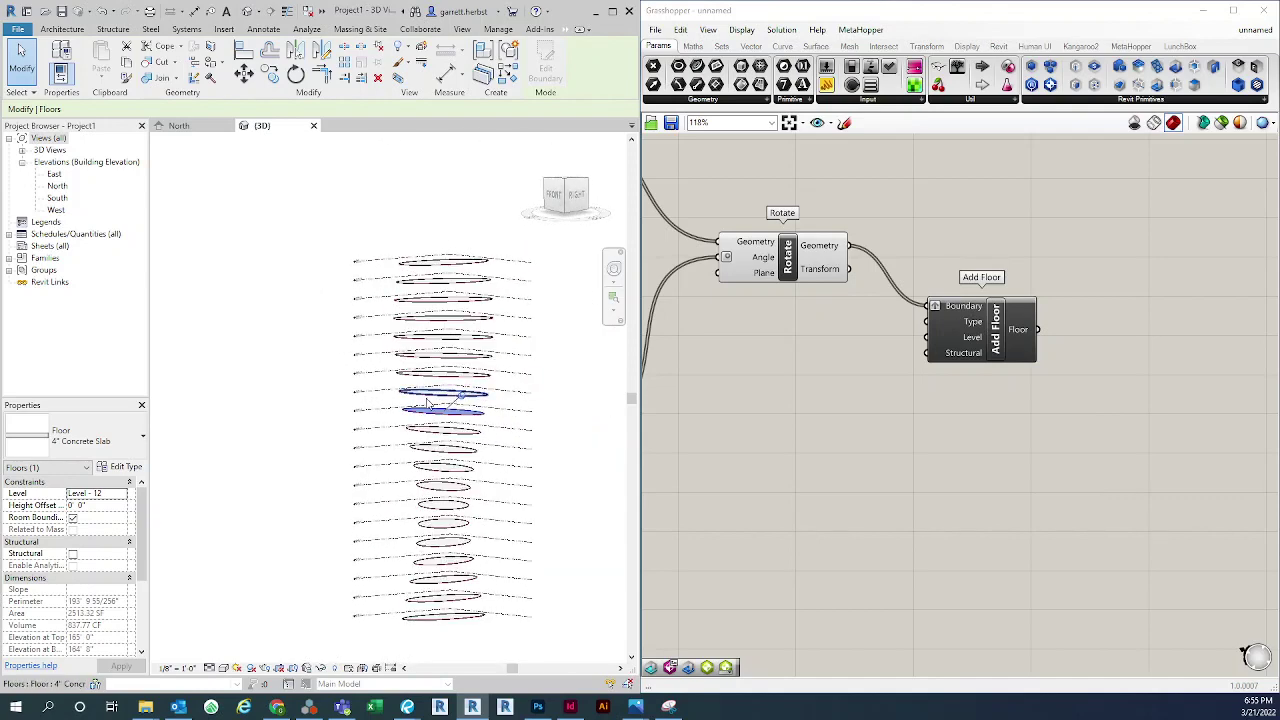
pyautogui.click(426, 377)
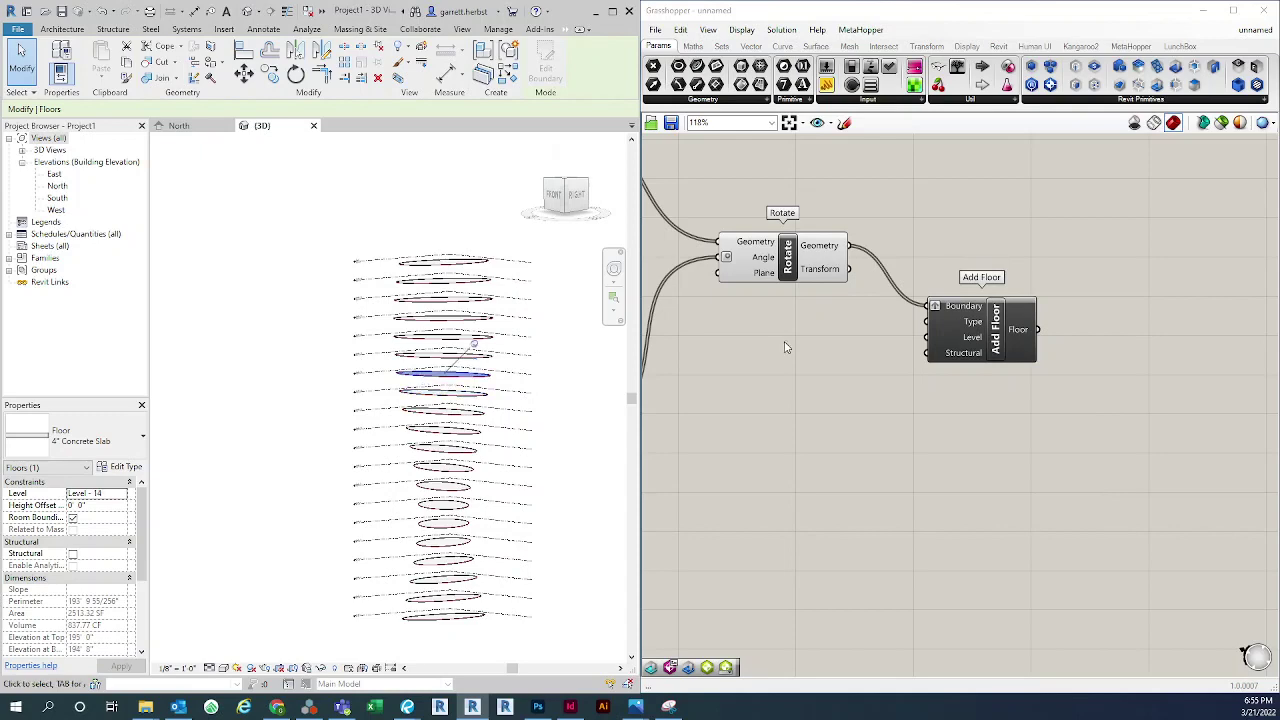
pyautogui.click(431, 360)
pyautogui.keyDown('shift'); pyautogui.moveTo(431, 360); pyautogui.dragTo(455, 547, button='middle'); pyautogui.keyUp('shift')
pyautogui.click(452, 555)
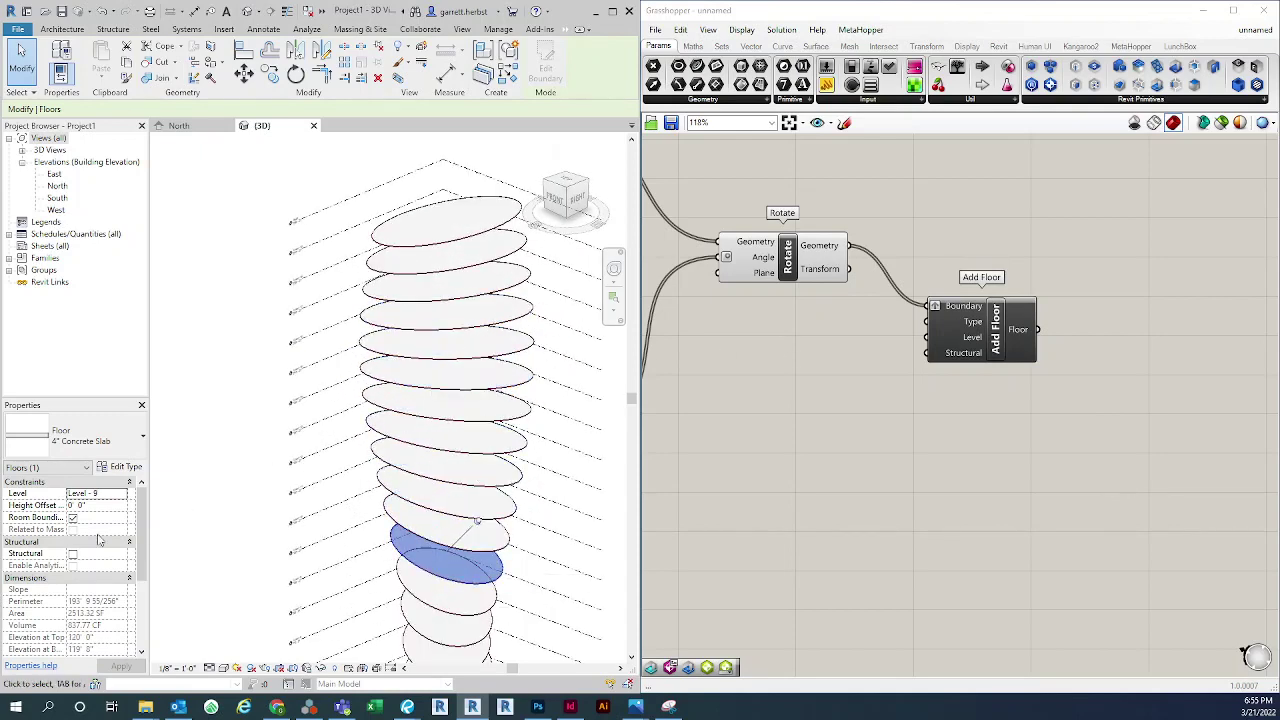
pyautogui.scroll(-3, 508, 437)
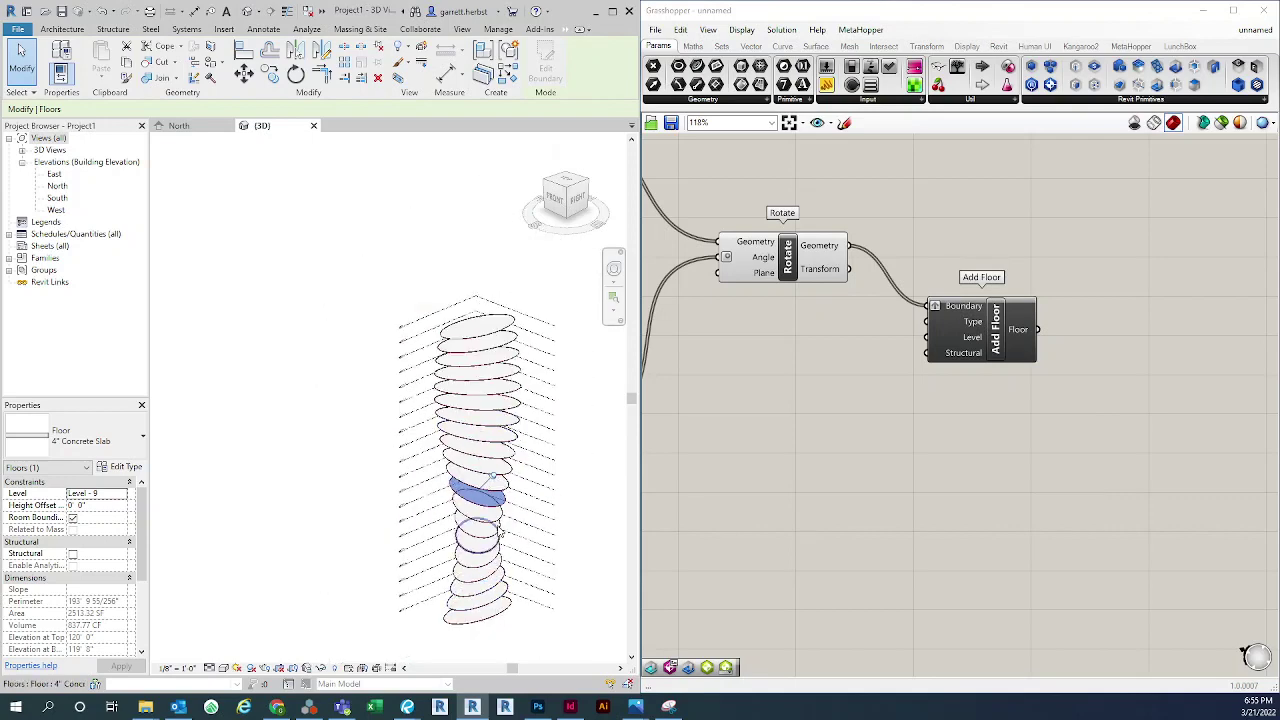
pyautogui.click(477, 322)
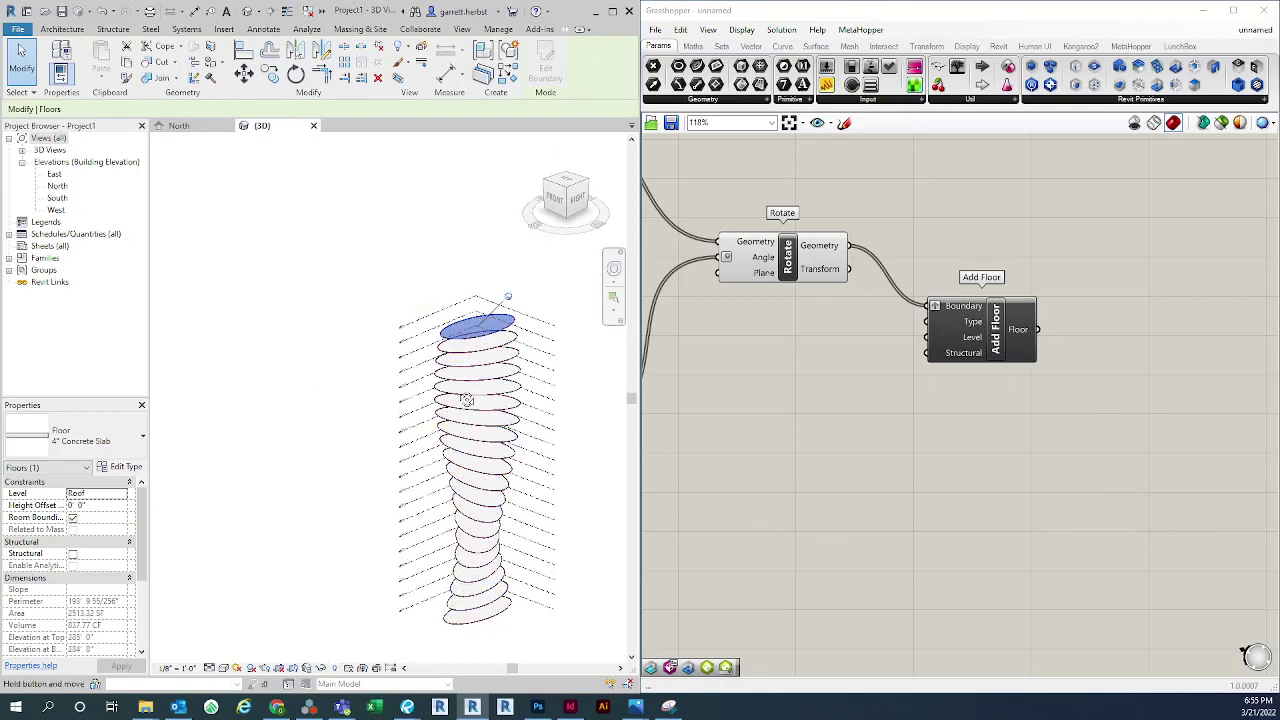
pyautogui.keyDown('shift'); pyautogui.moveTo(477, 322); pyautogui.dragTo(482, 486, button='middle'); pyautogui.keyUp('shift')
pyautogui.moveTo(605, 470); pyautogui.dragTo(557, 440, button='middle')
pyautogui.click(566, 438)
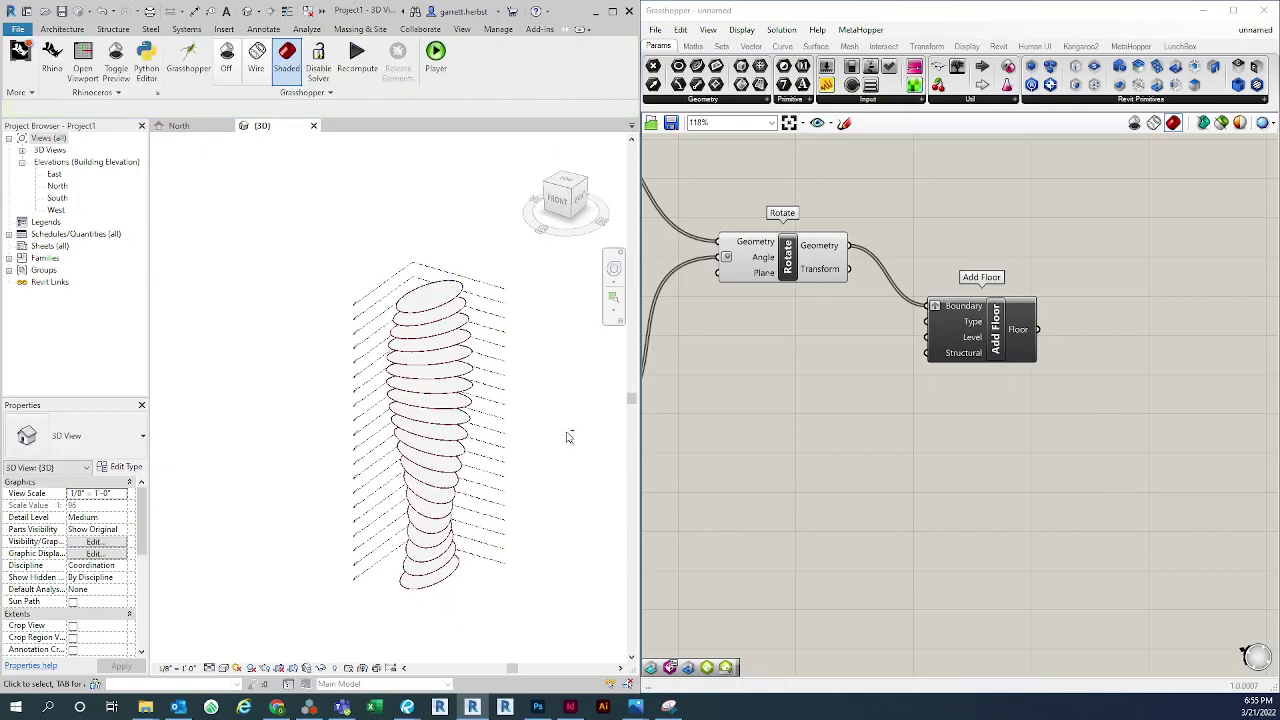
pyautogui.scroll(-4, 846, 476)
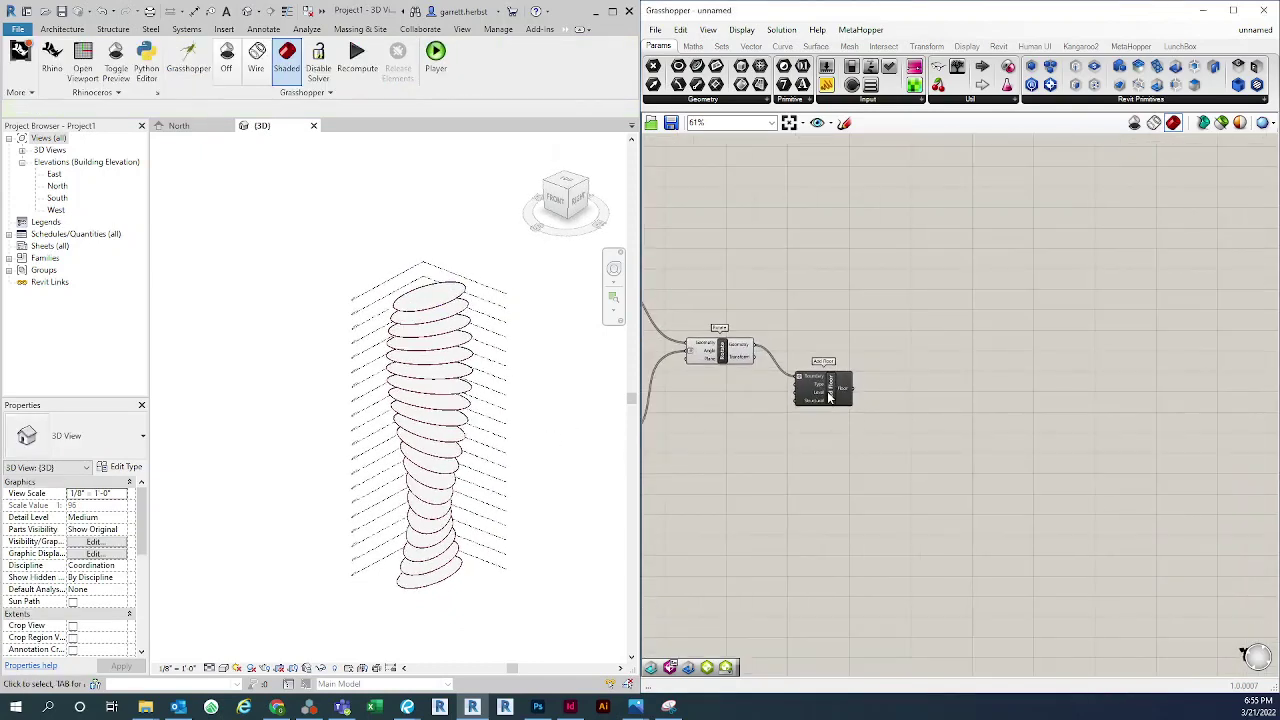
pyautogui.scroll(4, 829, 397)
pyautogui.moveTo(843, 388); pyautogui.dragTo(851, 415)
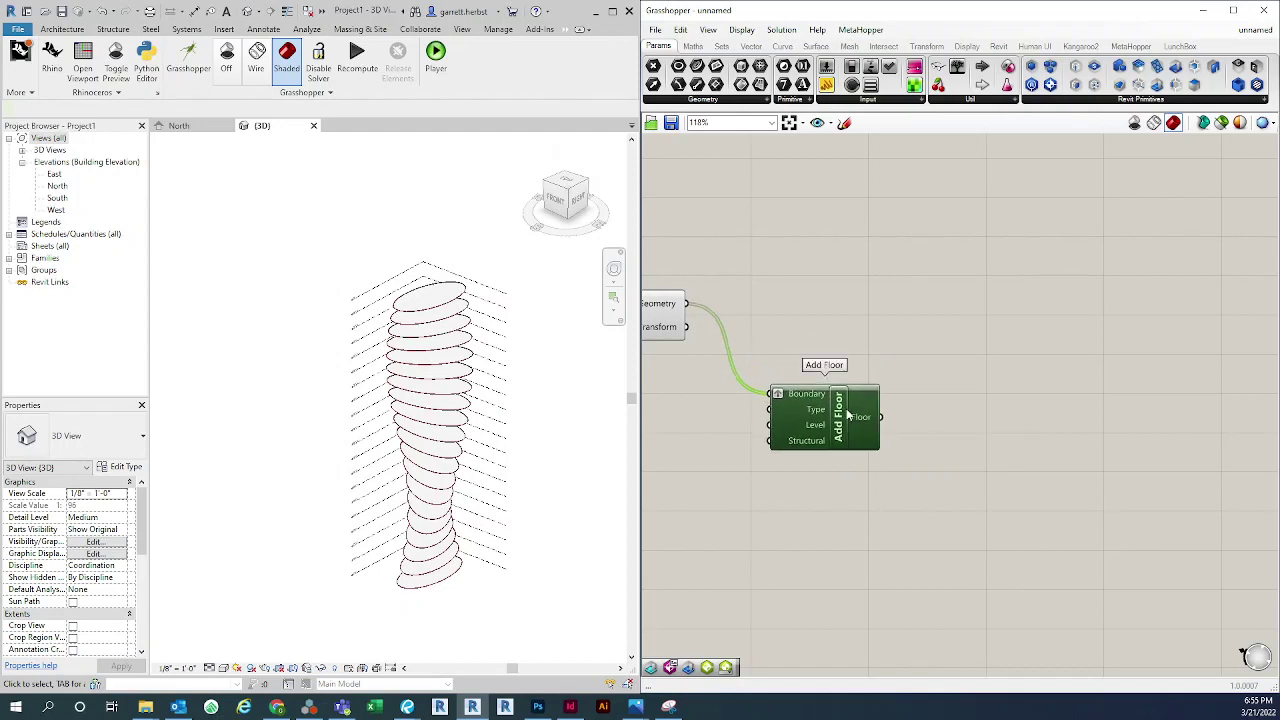
pyautogui.click(862, 356)
pyautogui.scroll(-2, 880, 353)
pyautogui.moveTo(998, 327); pyautogui.dragTo(896, 393, button='right')
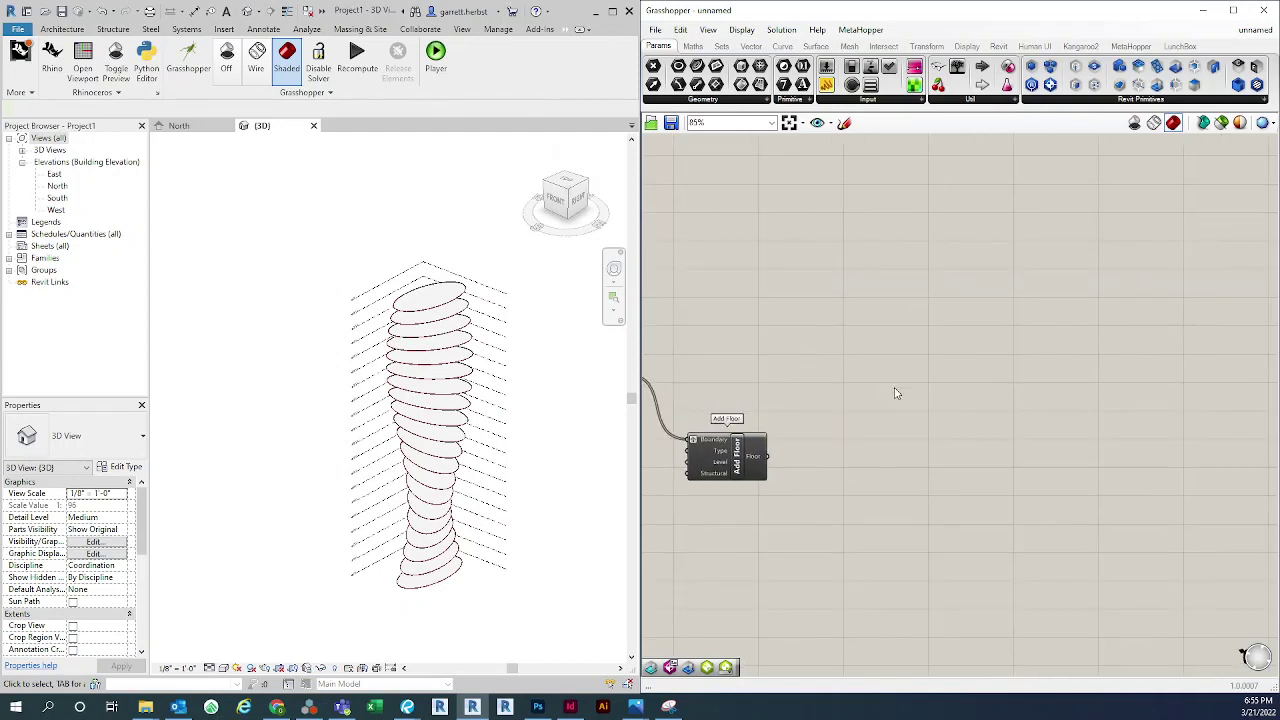
pyautogui.click(723, 480)
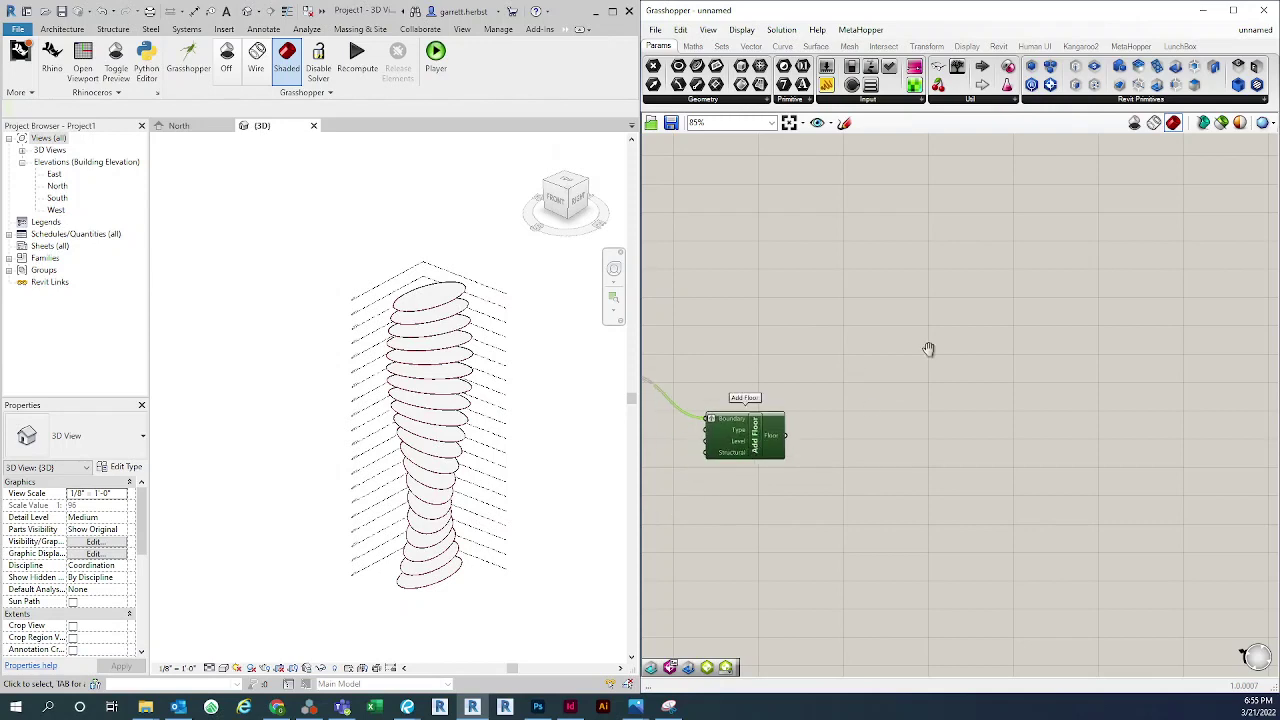
pyautogui.moveTo(775, 371); pyautogui.dragTo(1012, 352, button='right')
pyautogui.rightClick(1012, 352)
pyautogui.click(1018, 280)
pyautogui.scroll(-2, 943, 400)
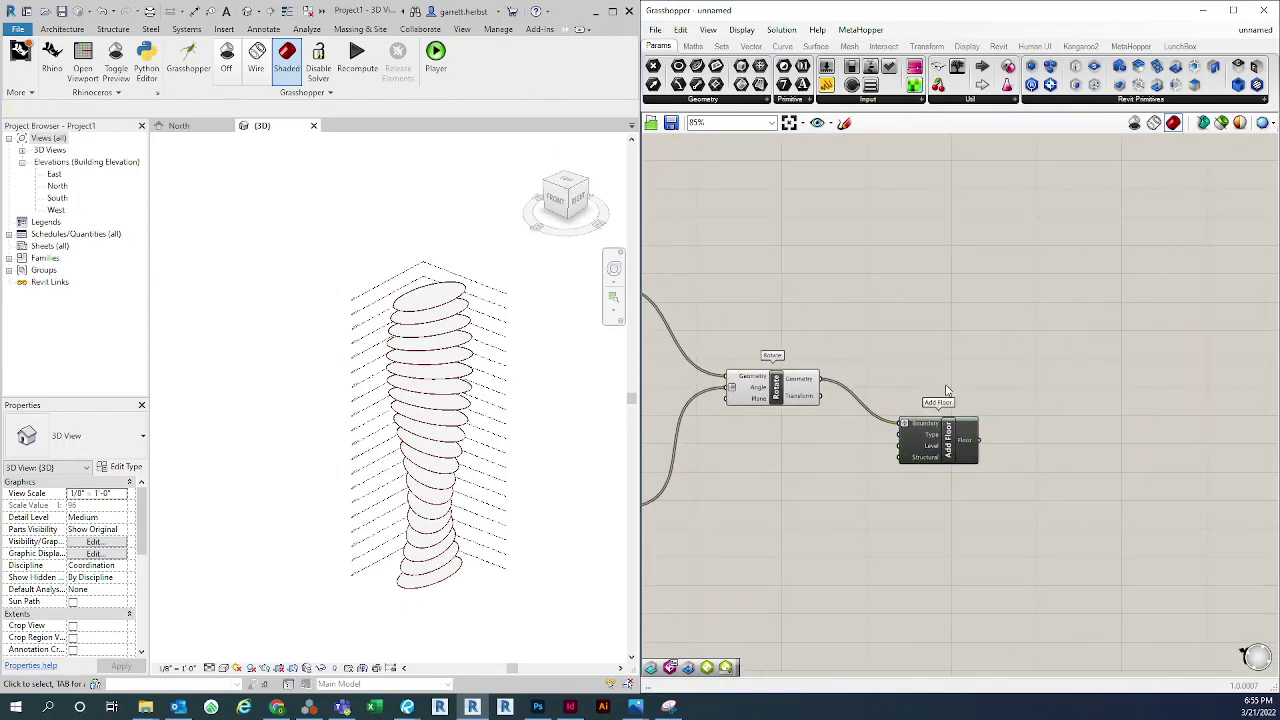
pyautogui.moveTo(826, 444); pyautogui.dragTo(810, 449)
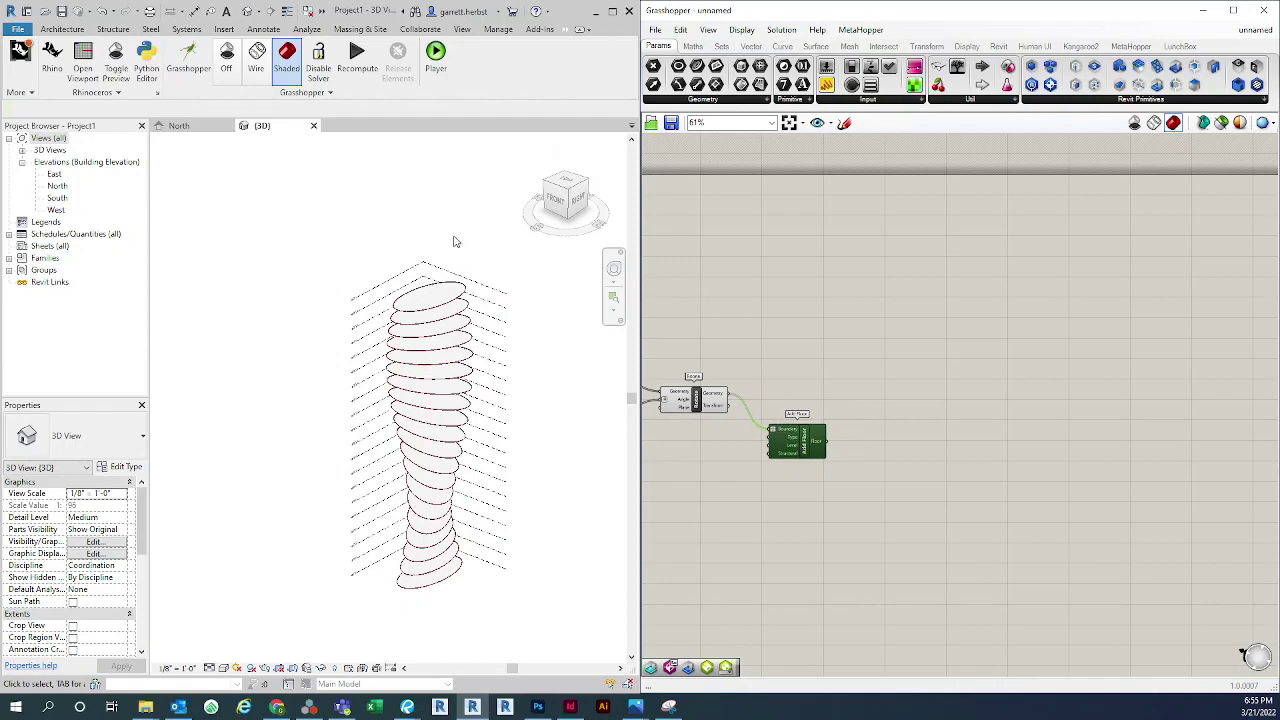
pyautogui.keyDown('shift'); pyautogui.moveTo(469, 549); pyautogui.dragTo(466, 537, button='middle'); pyautogui.keyUp('shift')
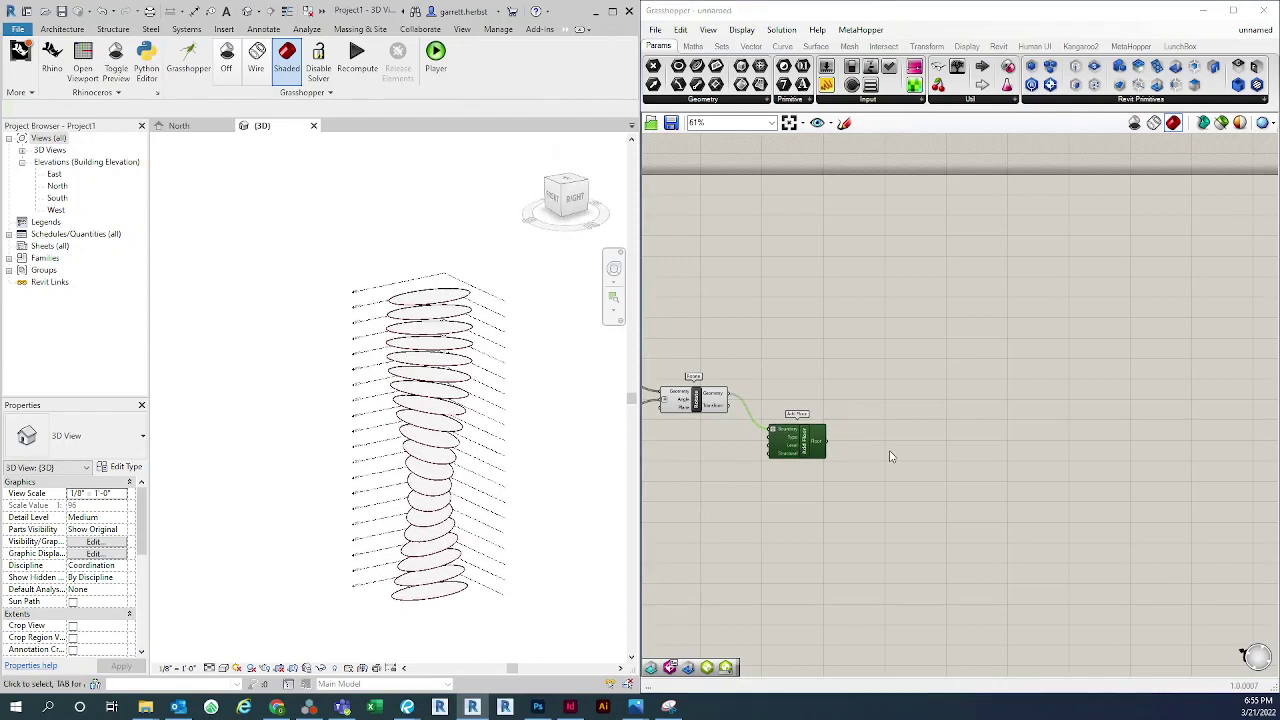
pyautogui.moveTo(894, 440); pyautogui.dragTo(858, 436, button='right')
pyautogui.moveTo(783, 389); pyautogui.dragTo(821, 385, button='right')
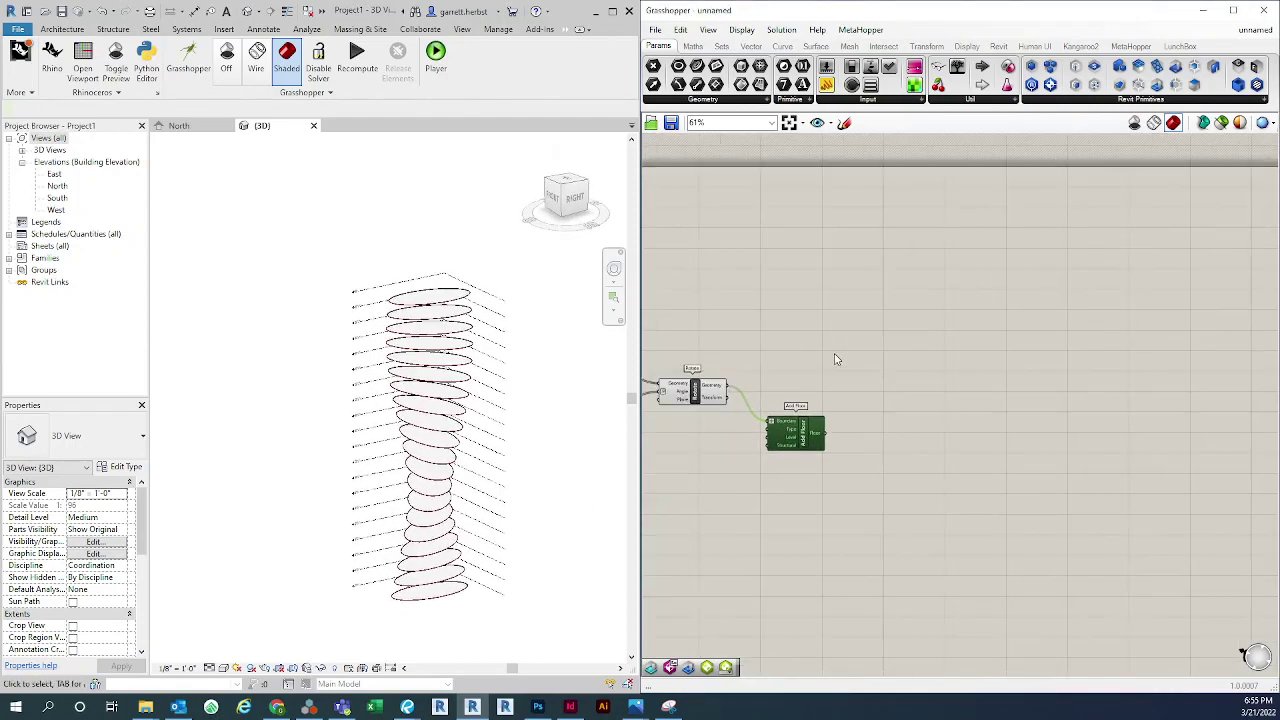
# Add a Loft component to the empty canvas beyond the Add Floor component
pyautogui.moveTo(912, 389); pyautogui.dragTo(929, 414, button='right')
pyautogui.moveTo(1012, 363); pyautogui.dragTo(950, 382, button='right')
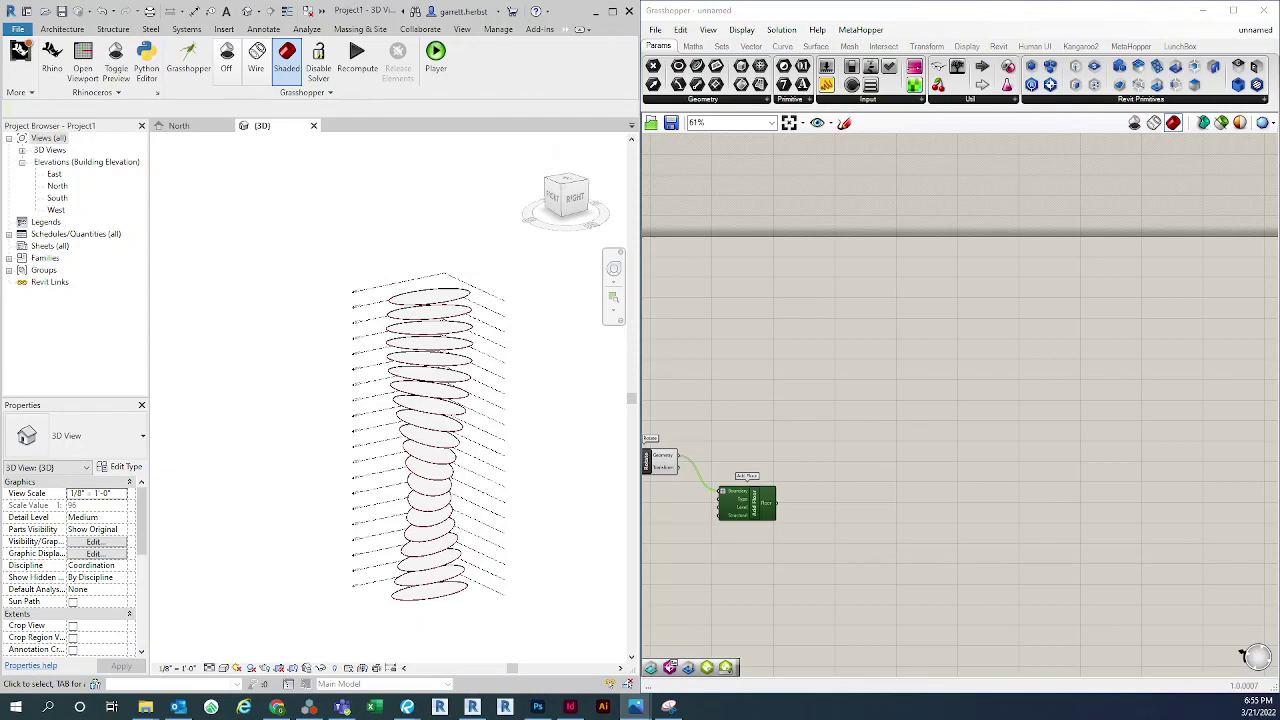
pyautogui.rightClick(922, 467)
pyautogui.click(900, 441)
pyautogui.scroll(1, 886, 461)
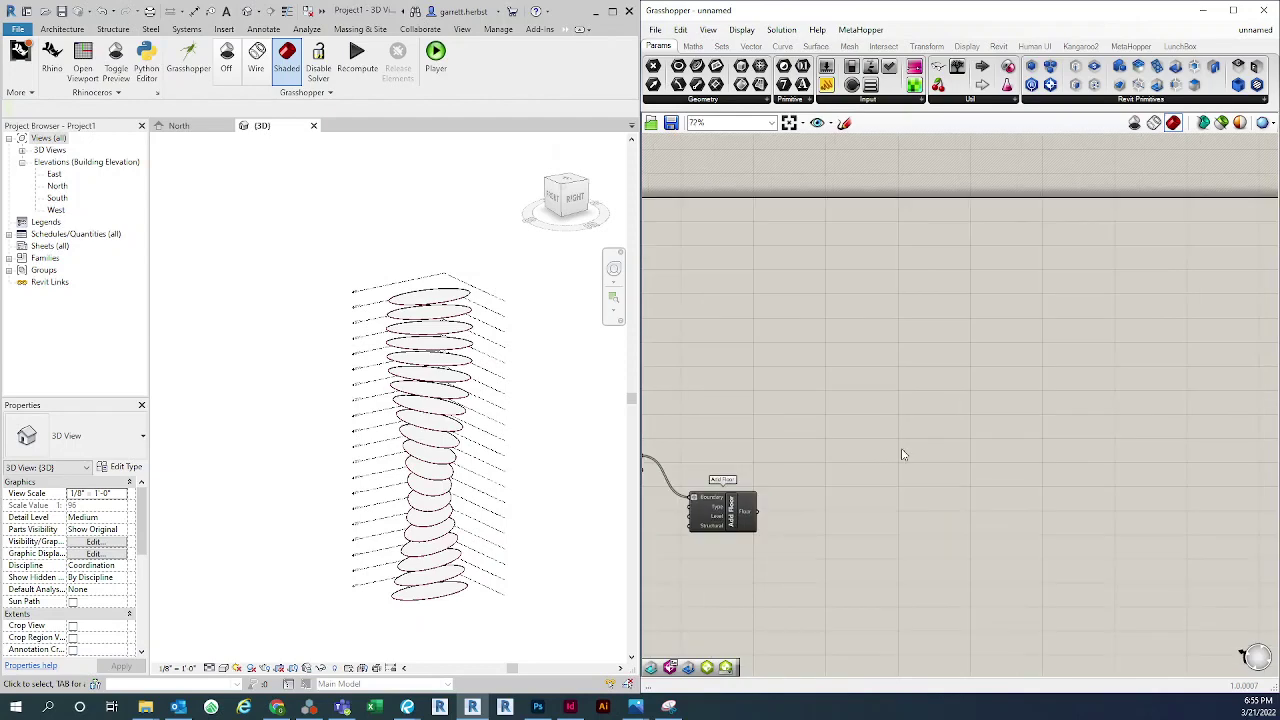
pyautogui.doubleClick(902, 449)
pyautogui.write('loft')
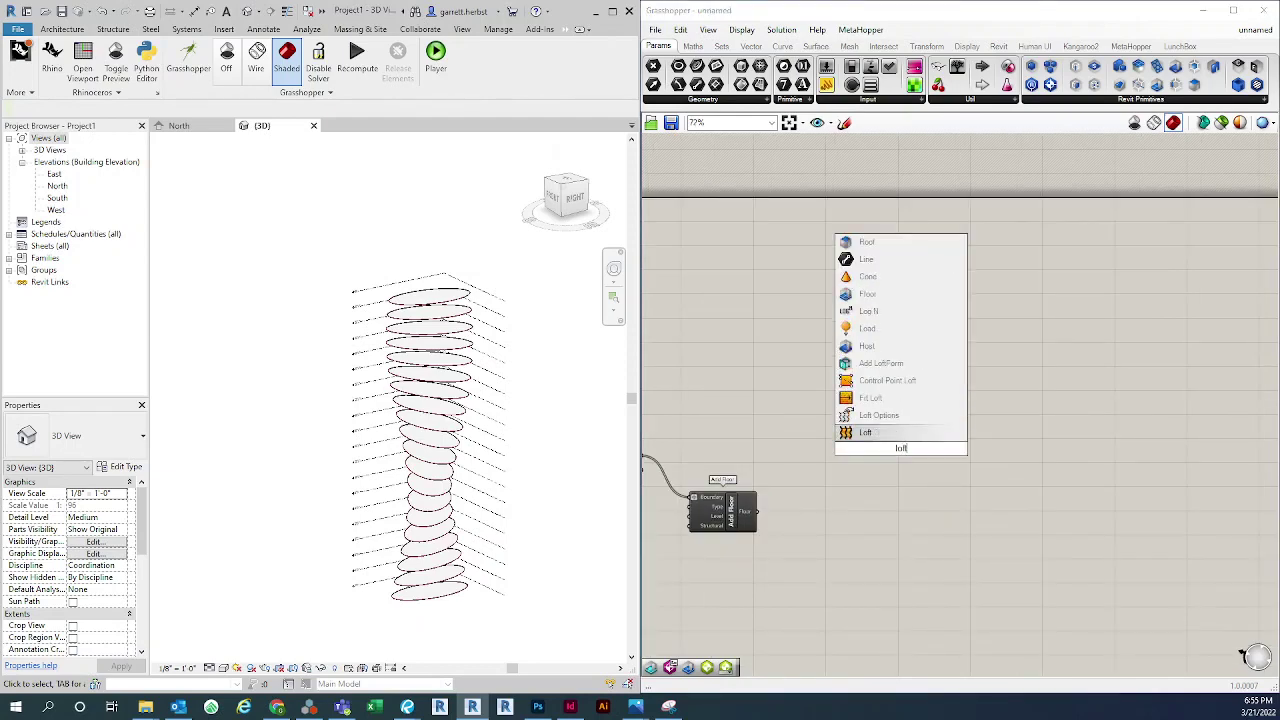
pyautogui.click(889, 436)
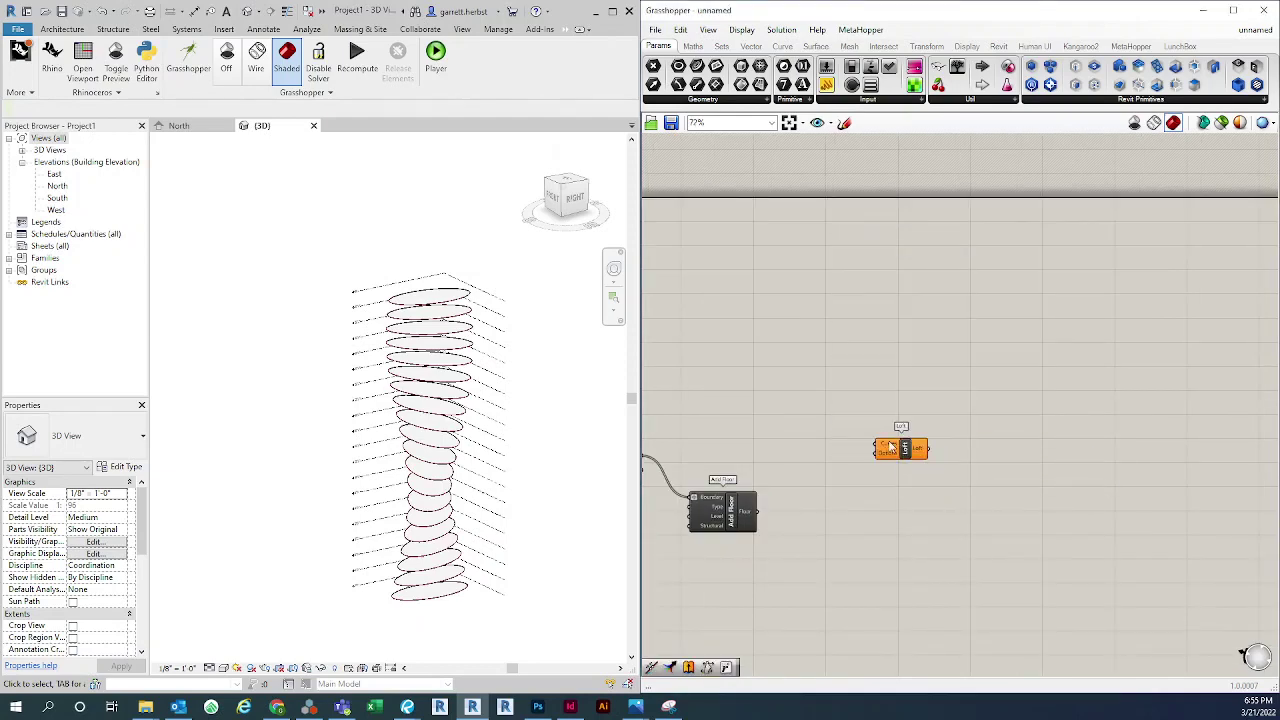
pyautogui.moveTo(903, 450); pyautogui.dragTo(906, 446)
# Connect the Geometry output of Rotate to the Curves input of Loft
pyautogui.moveTo(966, 497); pyautogui.dragTo(1047, 498, button='right')
pyautogui.scroll(1, 777, 441)
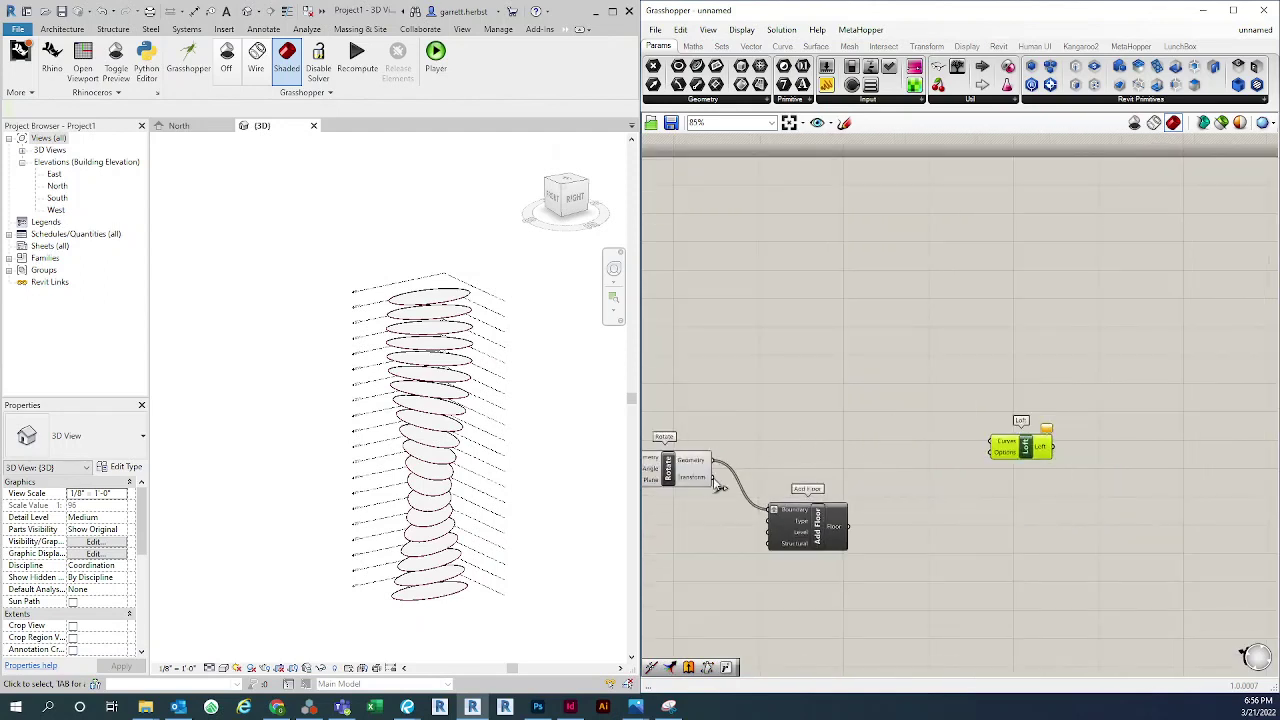
pyautogui.moveTo(718, 470); pyautogui.dragTo(1007, 429)
pyautogui.click(1006, 508)
pyautogui.moveTo(1006, 508); pyautogui.dragTo(991, 477, button='right')
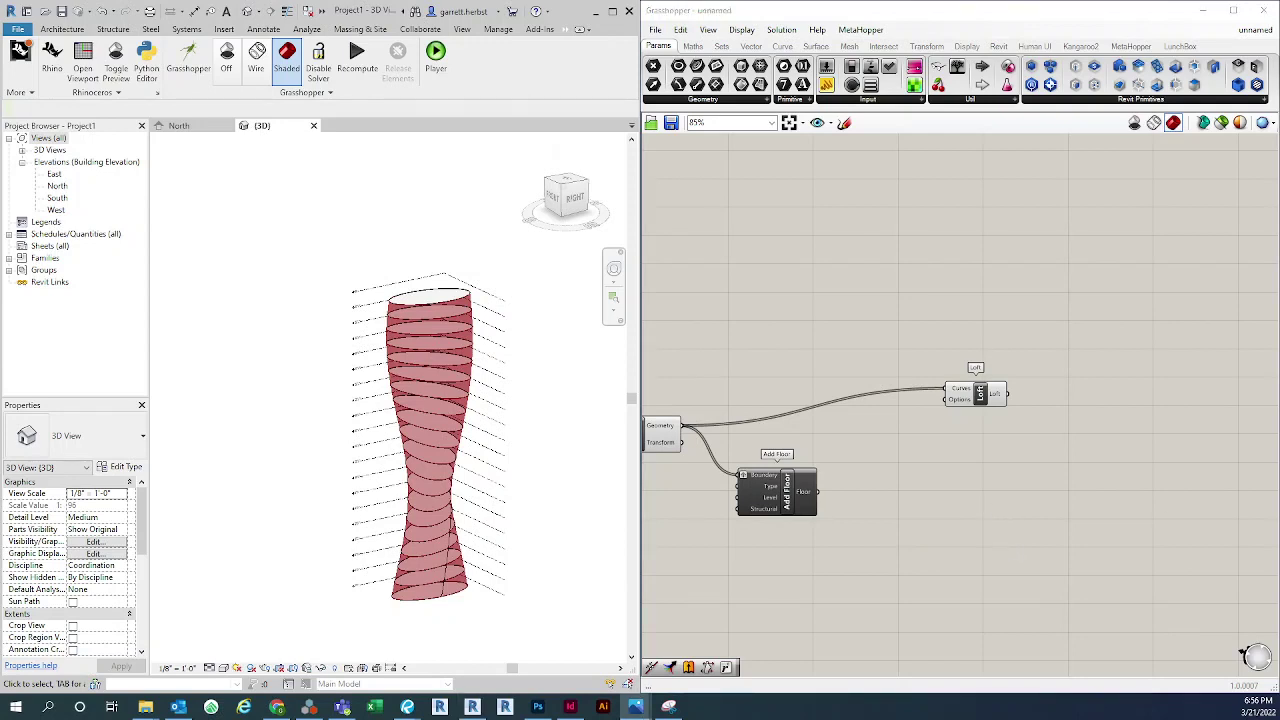
# Adjust the Loft component's placement on the canvas and check the lofted tower surface from another angle in the Revit 3D view
pyautogui.moveTo(1015, 524); pyautogui.dragTo(892, 465, button='right')
pyautogui.moveTo(863, 338); pyautogui.dragTo(834, 330)
pyautogui.click(834, 415)
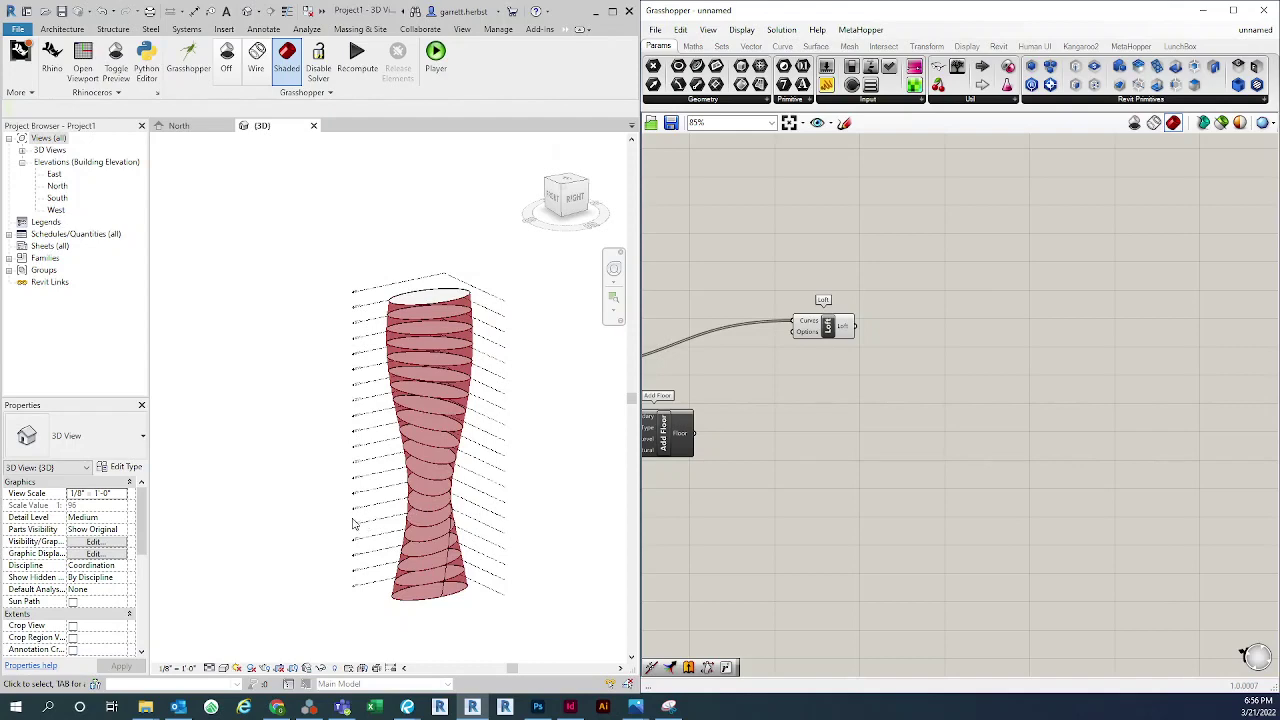
pyautogui.keyDown('shift'); pyautogui.moveTo(352, 522); pyautogui.dragTo(320, 510, button='middle'); pyautogui.keyUp('shift')
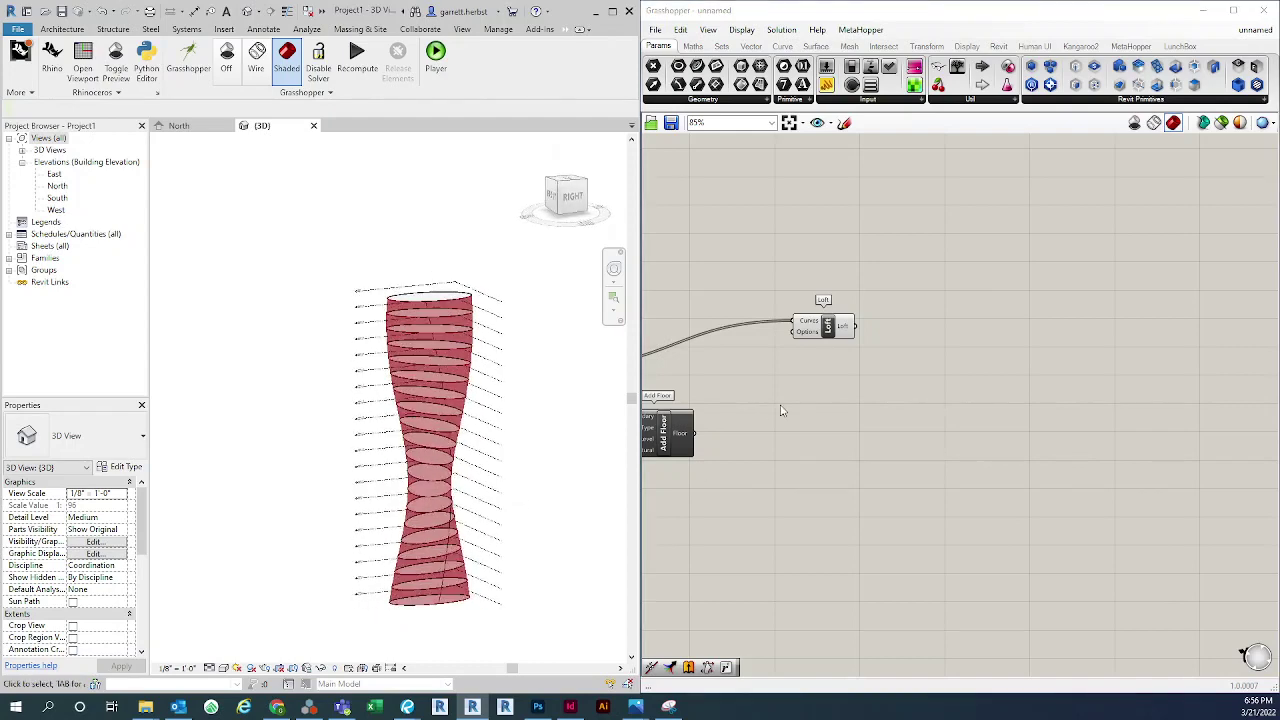
pyautogui.click(818, 337)
pyautogui.moveTo(815, 341); pyautogui.dragTo(806, 357)
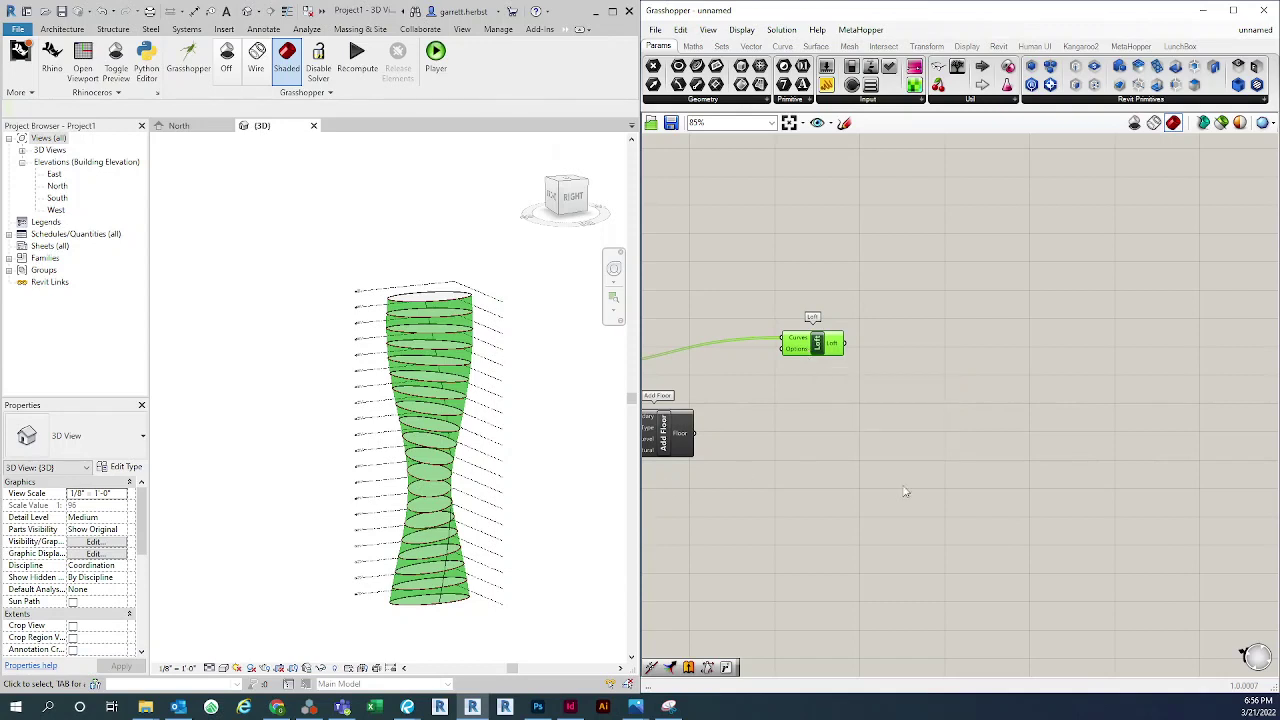
pyautogui.hotkey('alt', 'Tab')
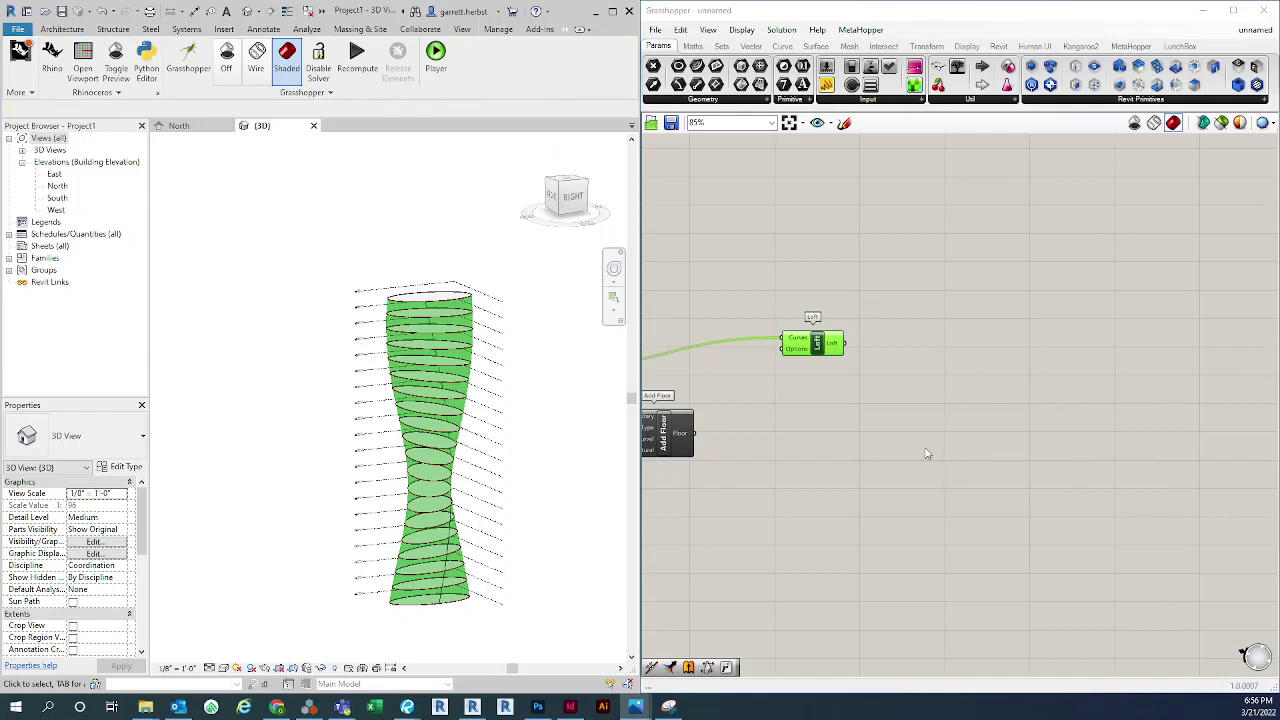
# Add a Divide Domain² component to the canvas beyond Loft
pyautogui.click(991, 397)
pyautogui.doubleClick(1002, 404)
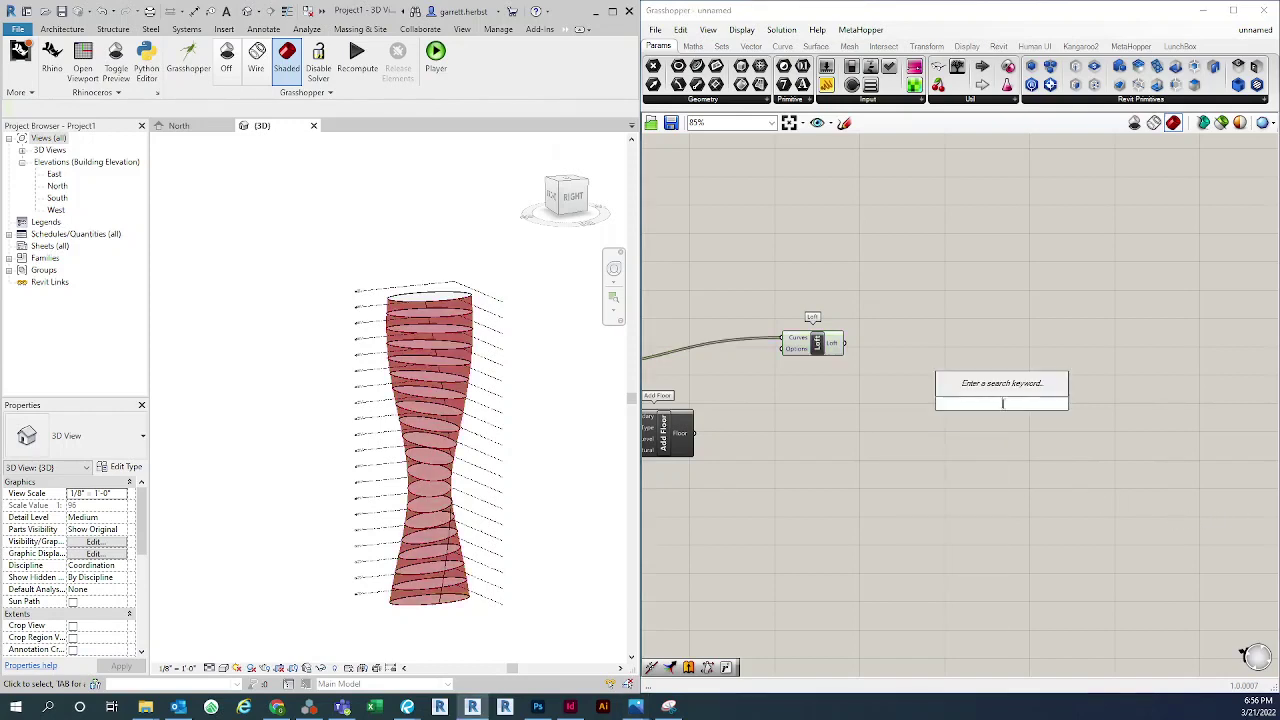
pyautogui.write('divide')
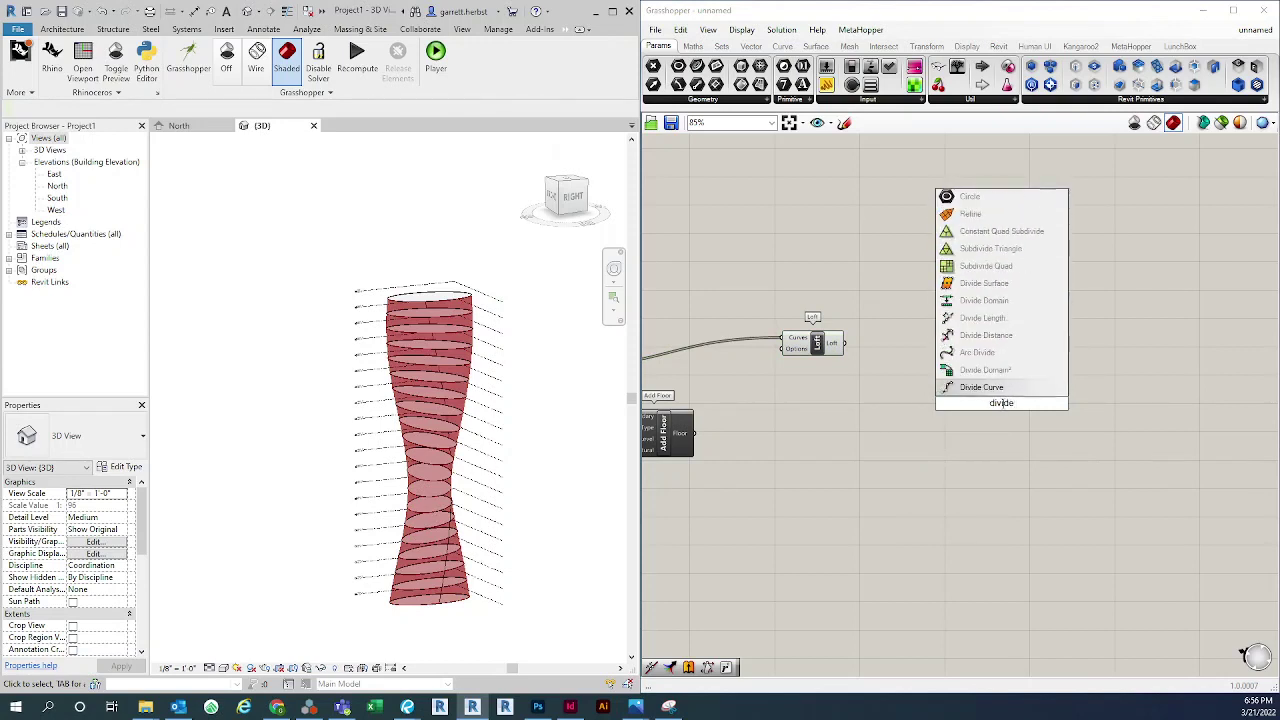
pyautogui.click(1012, 371)
pyautogui.moveTo(1013, 410); pyautogui.dragTo(1065, 412)
pyautogui.scroll(2, 935, 400)
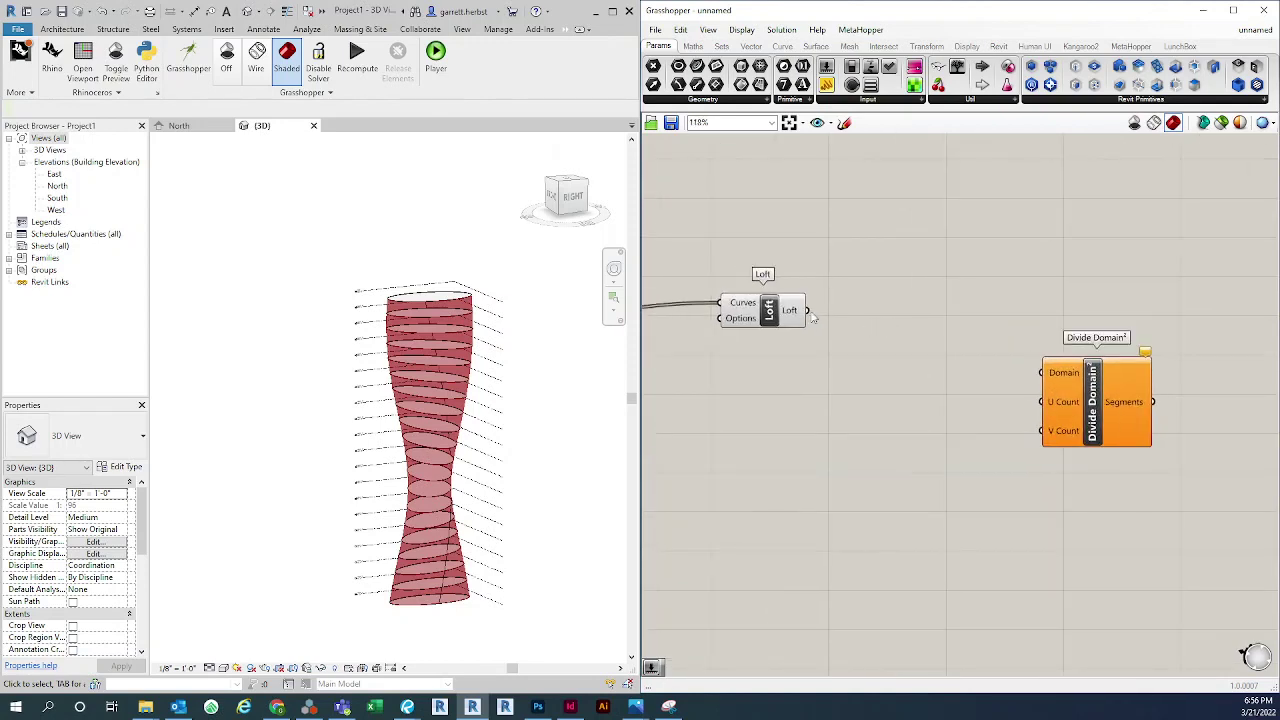
# Connect the Loft output to the Domain input of Divide Domain²
pyautogui.moveTo(817, 318); pyautogui.dragTo(1104, 432)
pyautogui.click(1037, 505)
pyautogui.moveTo(1103, 432); pyautogui.dragTo(1117, 401, button='right')
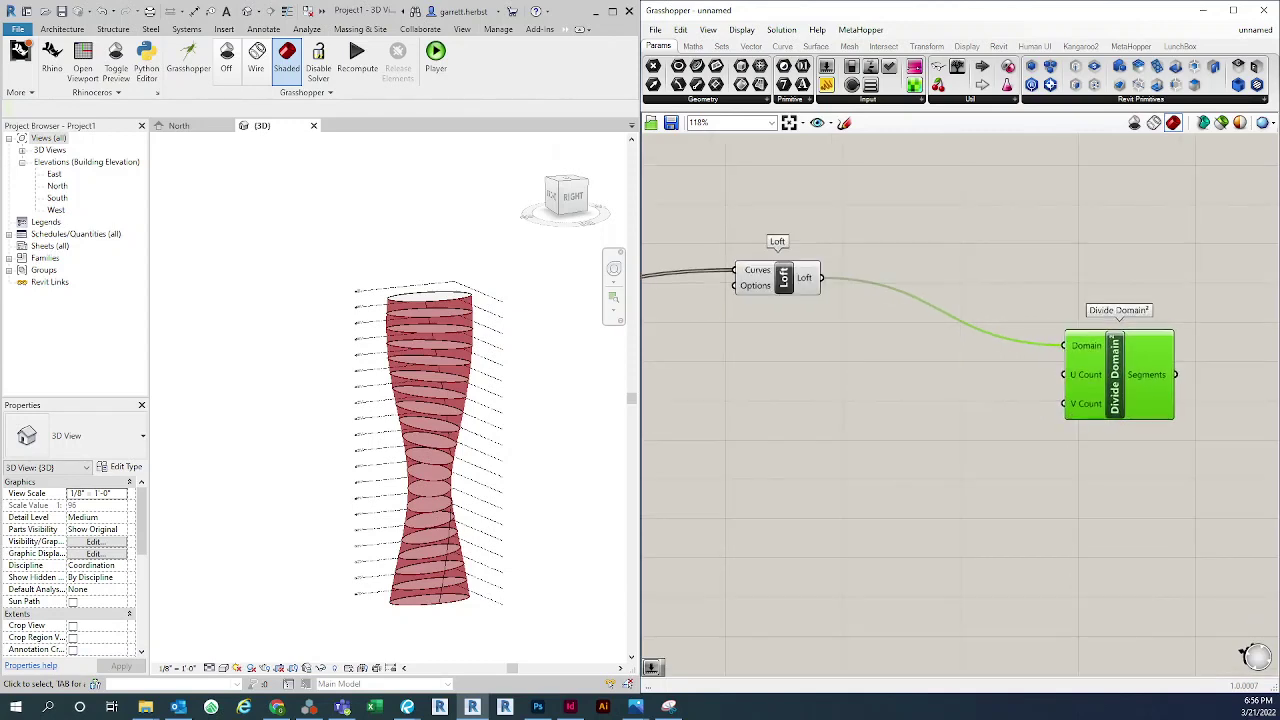
pyautogui.hotkey('alt', 'Tab')
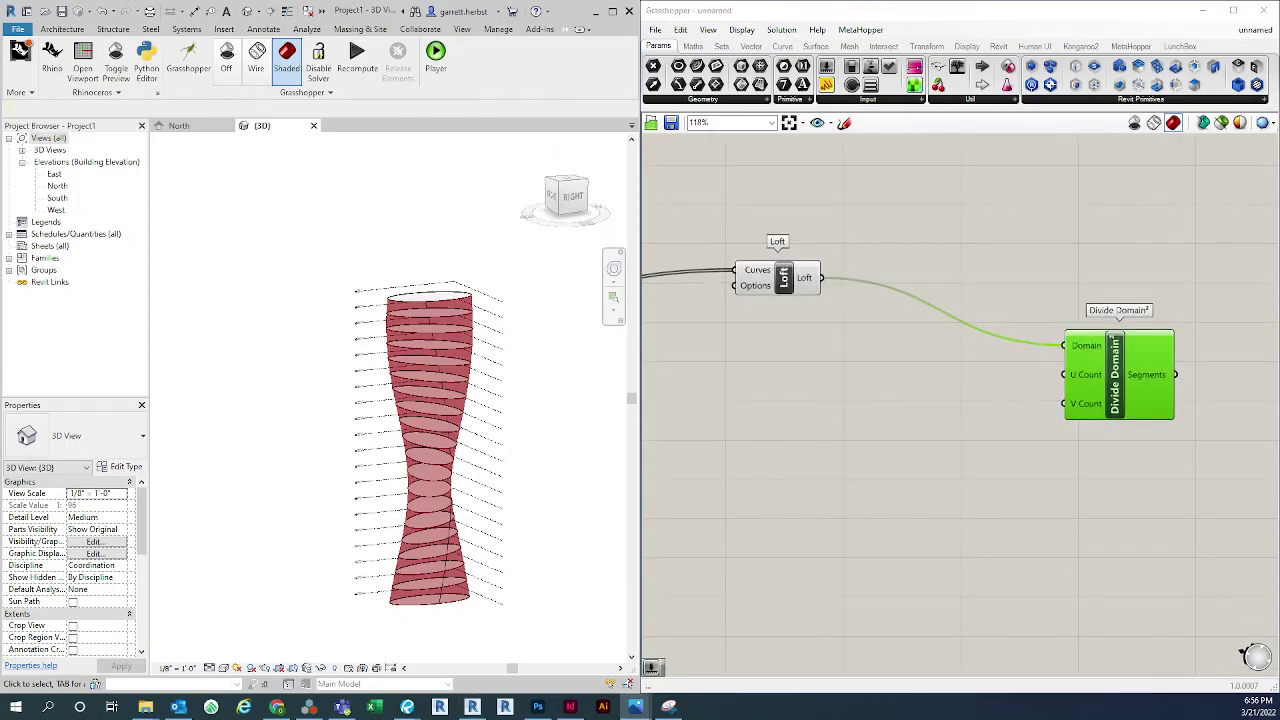
pyautogui.hotkey('alt', 'Tab')
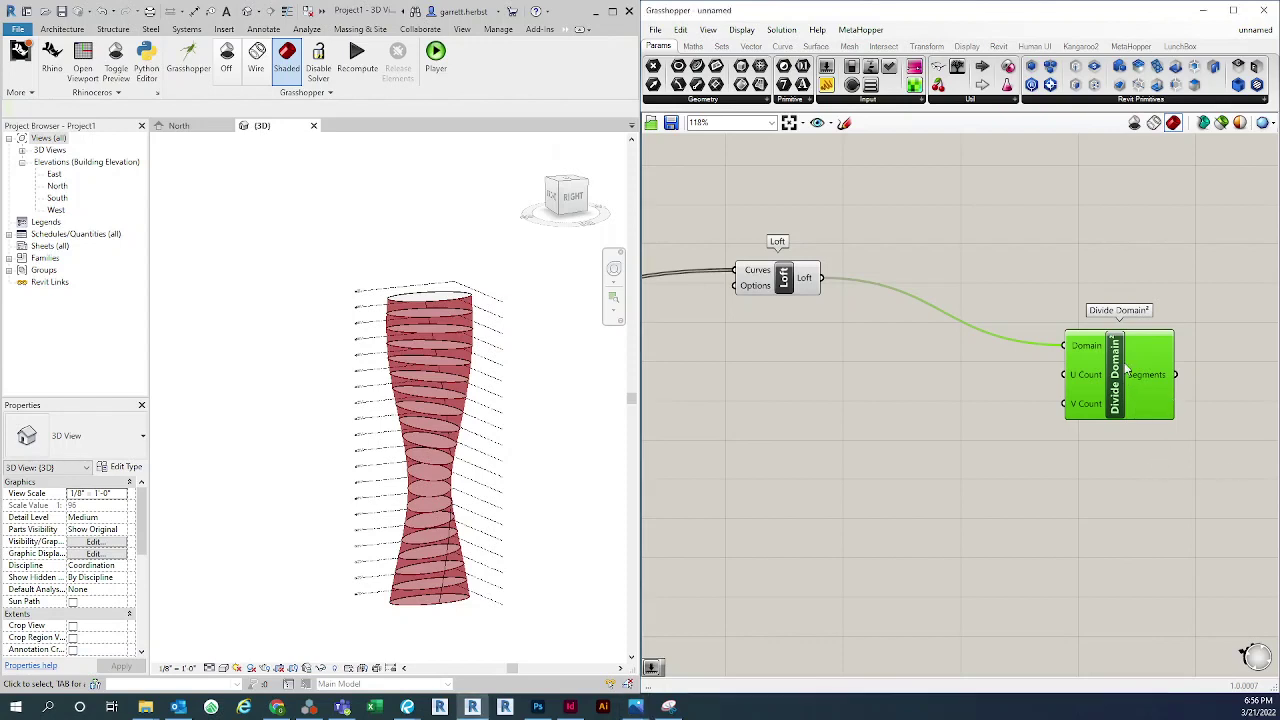
# Add a number slider with the value 10 near the count inputs of Divide Domain² and nudge both components into place
pyautogui.click(1058, 462)
pyautogui.moveTo(1004, 473); pyautogui.dragTo(990, 425, button='right')
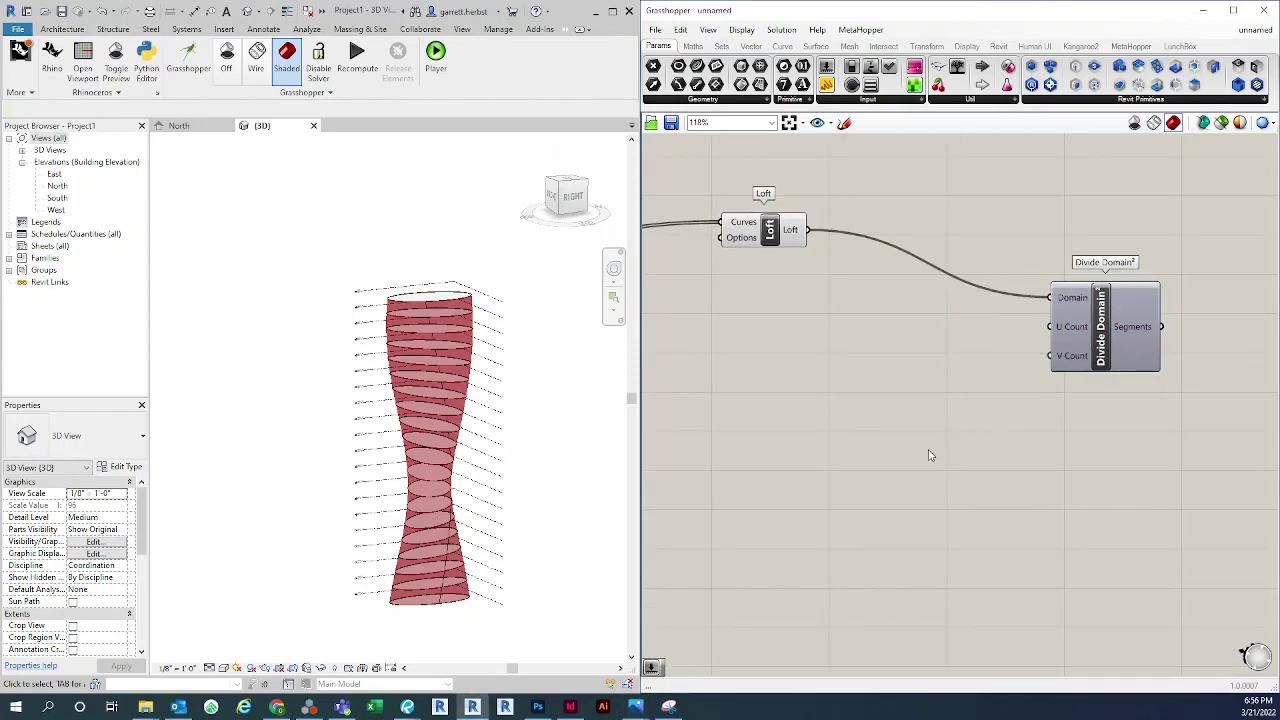
pyautogui.doubleClick(926, 410)
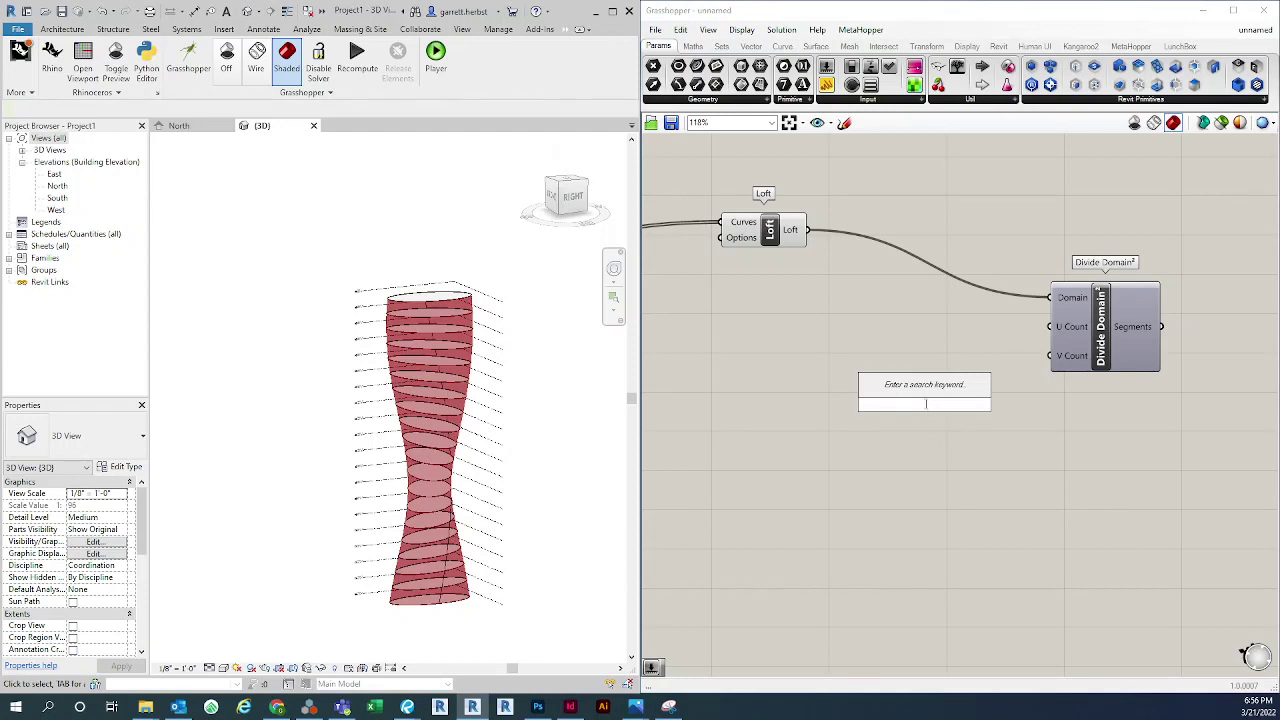
pyautogui.write('number slider')
pyautogui.press('Return')
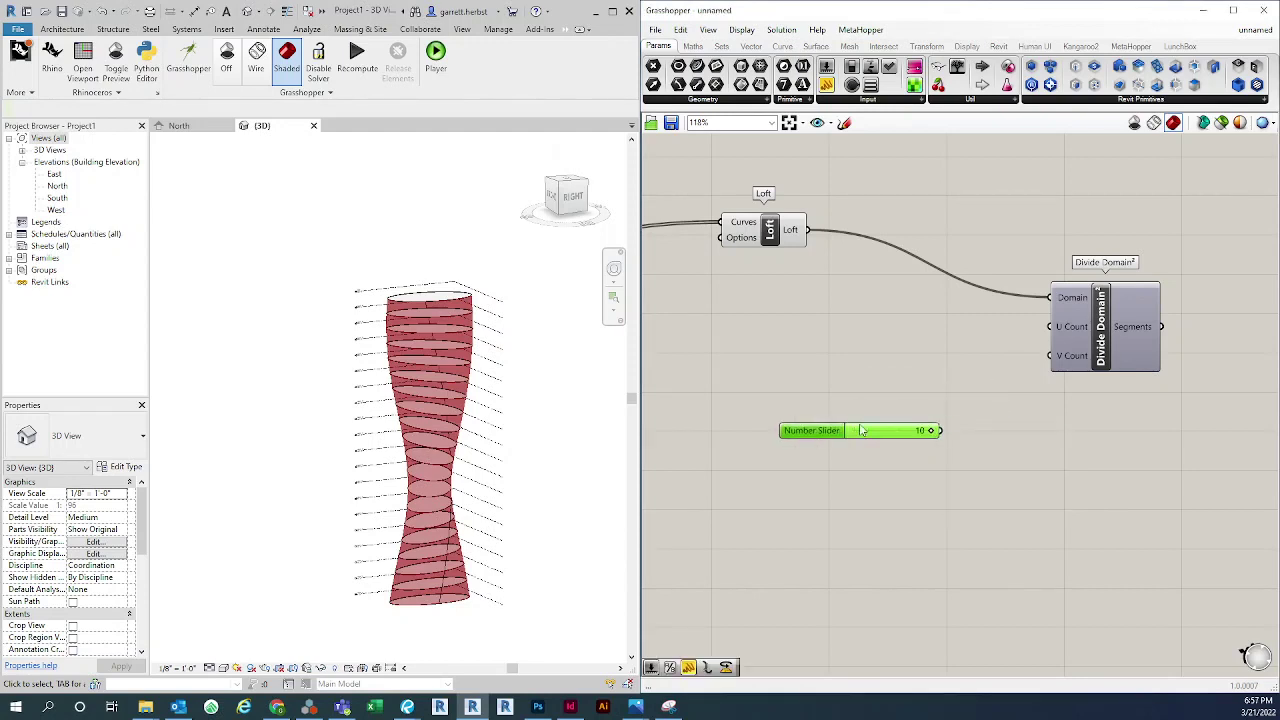
pyautogui.moveTo(862, 430); pyautogui.dragTo(925, 417)
pyautogui.moveTo(1005, 455); pyautogui.dragTo(979, 463, button='right')
pyautogui.moveTo(1080, 351); pyautogui.dragTo(1105, 348)
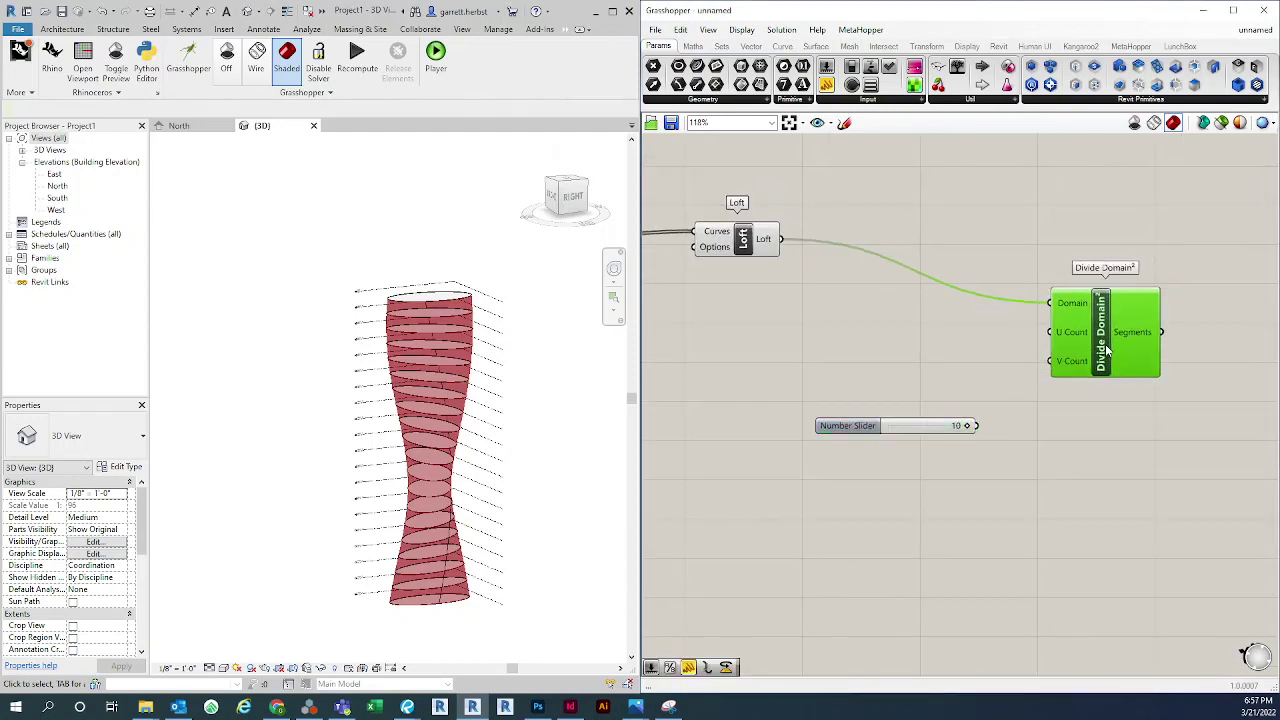
pyautogui.click(1080, 457)
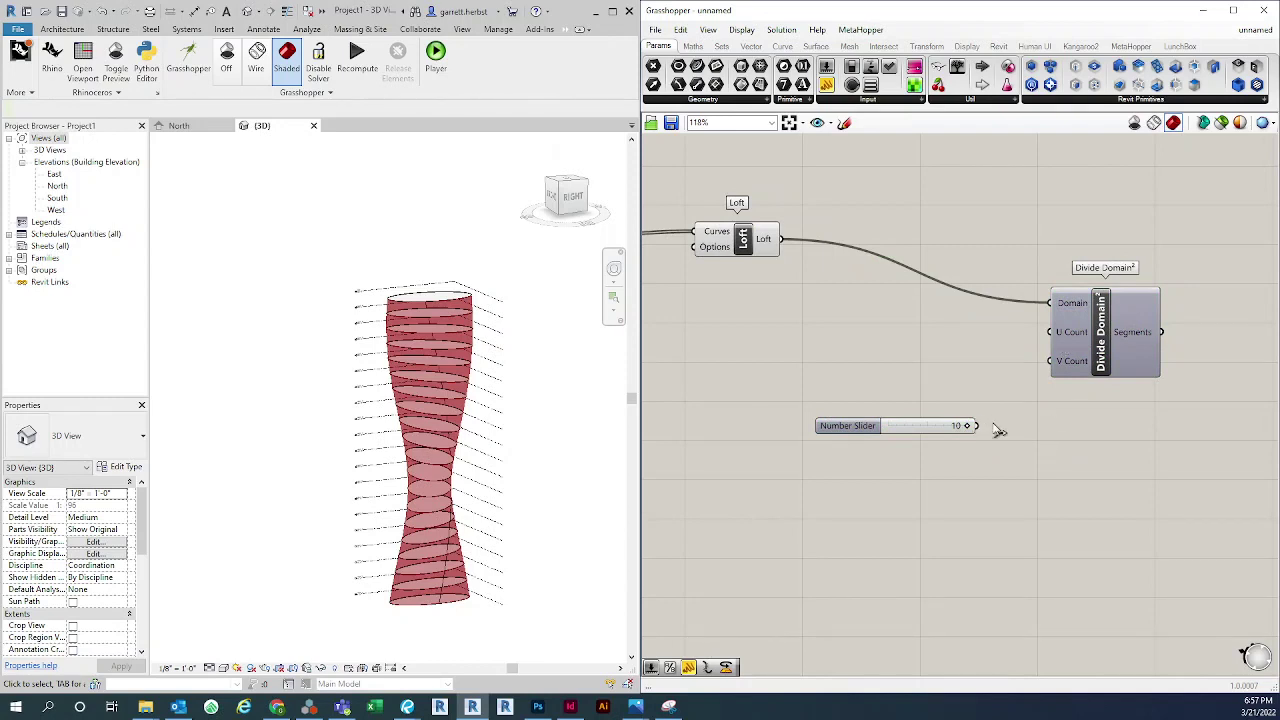
# Connect the new number slider to the V Count input of Divide Domain² and move the slider closer to it
pyautogui.moveTo(967, 454); pyautogui.dragTo(907, 437, button='right')
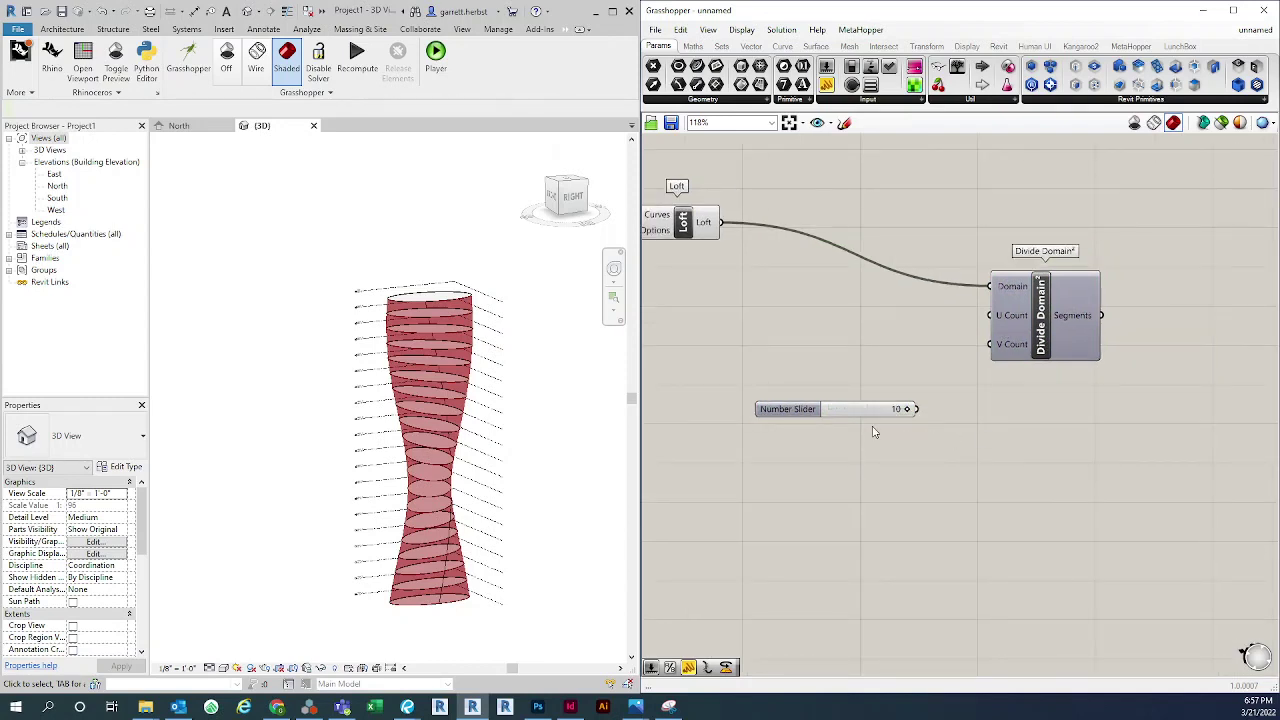
pyautogui.moveTo(916, 409); pyautogui.dragTo(991, 344)
pyautogui.moveTo(856, 404); pyautogui.dragTo(879, 394)
pyautogui.click(866, 460)
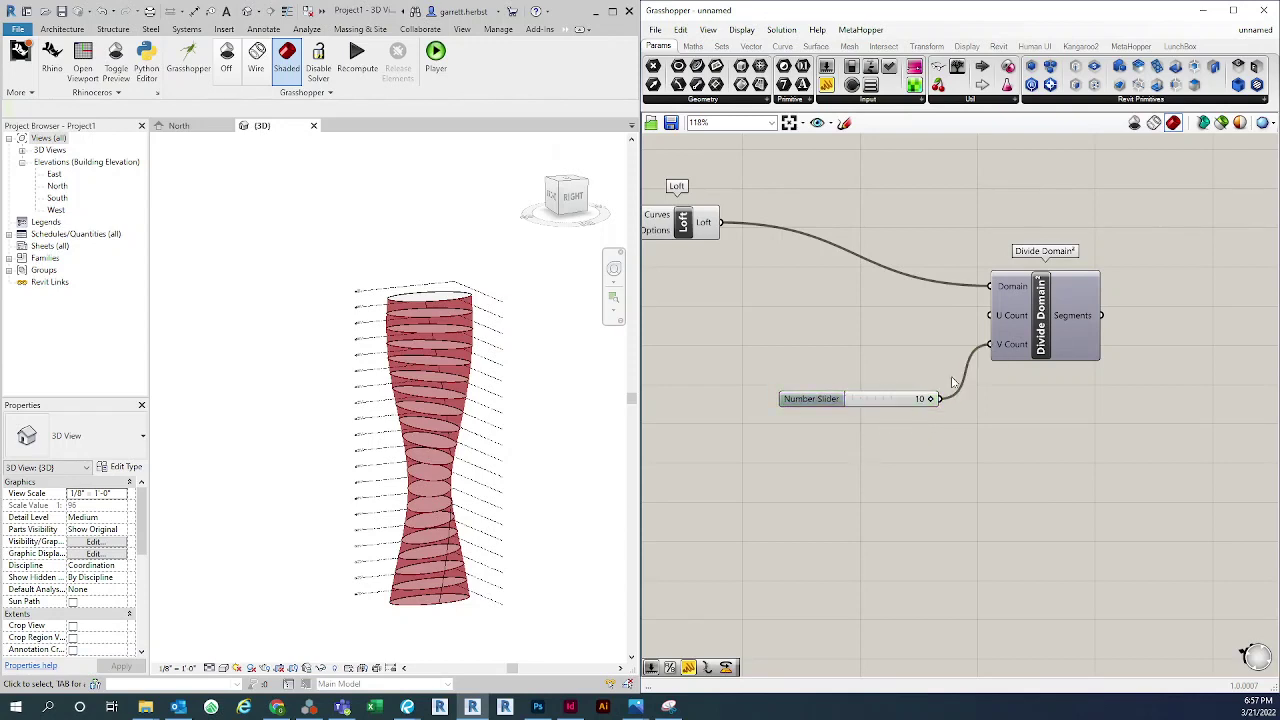
# Wire the U Count input of Divide Domain² to an existing output from the earlier part of the definition
pyautogui.scroll(-2, 1020, 357)
pyautogui.scroll(2, 1020, 357)
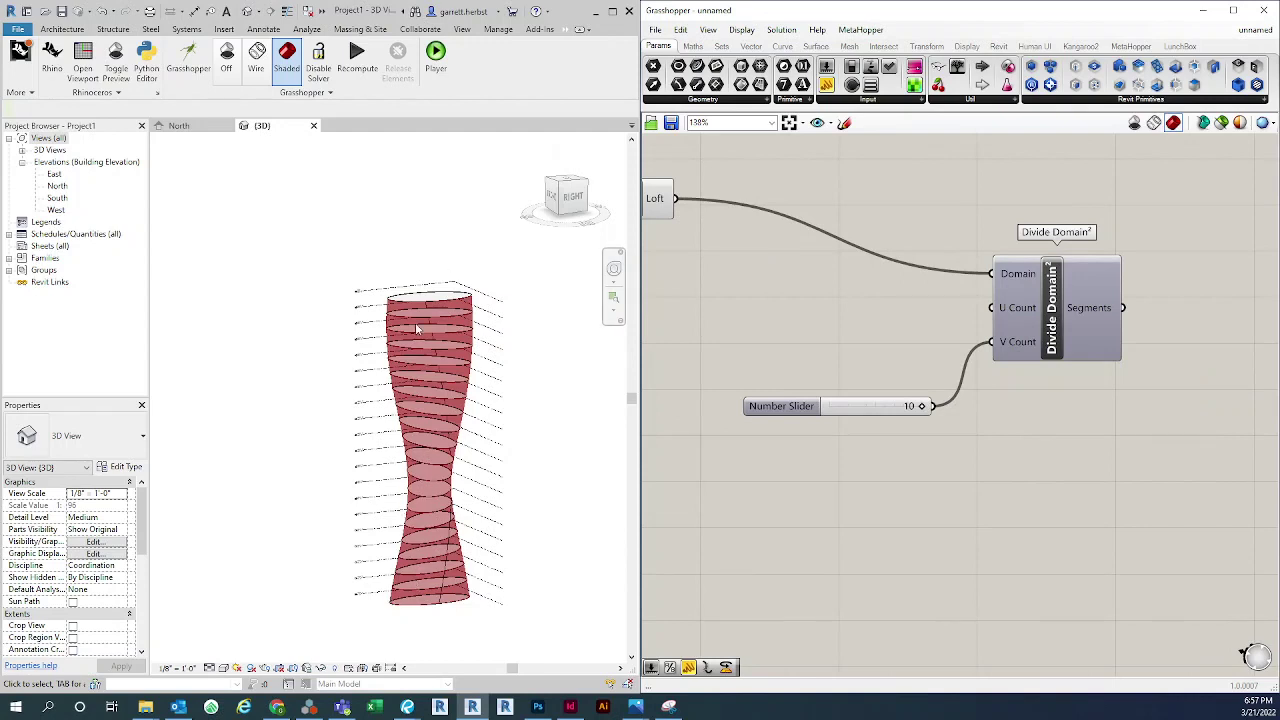
pyautogui.moveTo(936, 473); pyautogui.dragTo(1006, 449, button='right')
pyautogui.scroll(-1, 1088, 313)
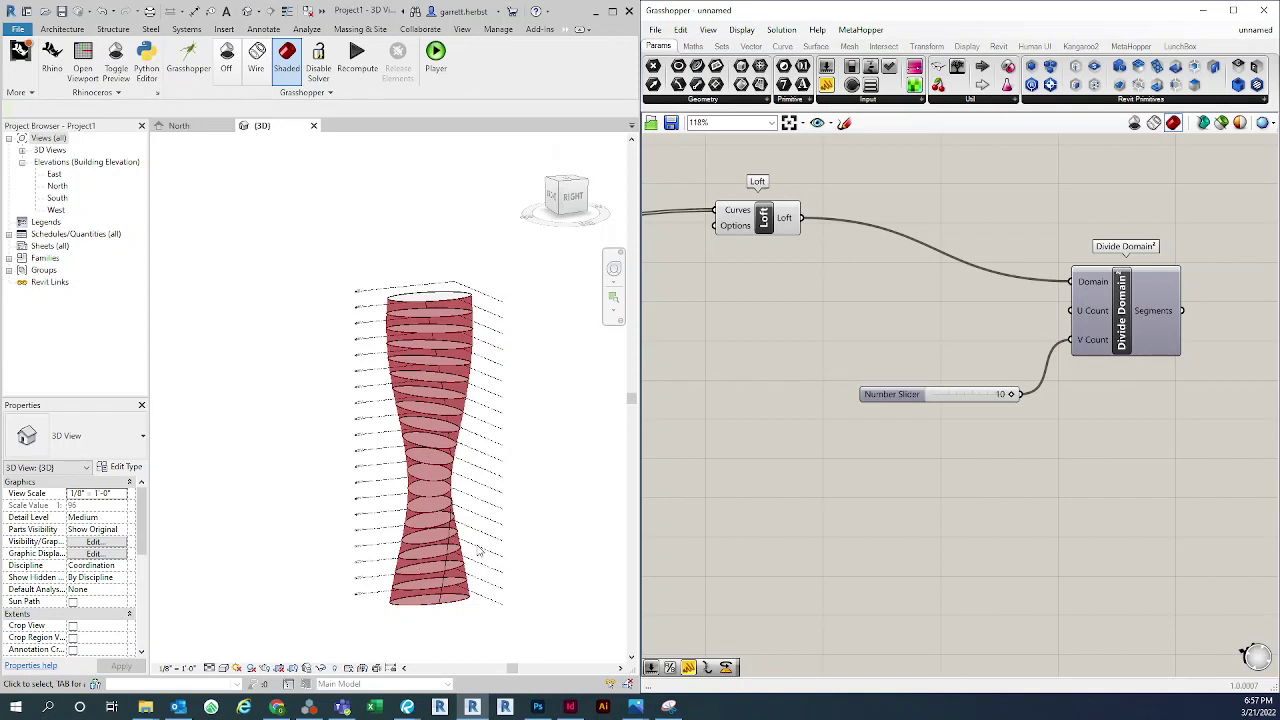
pyautogui.moveTo(1013, 514); pyautogui.dragTo(1063, 500, button='right')
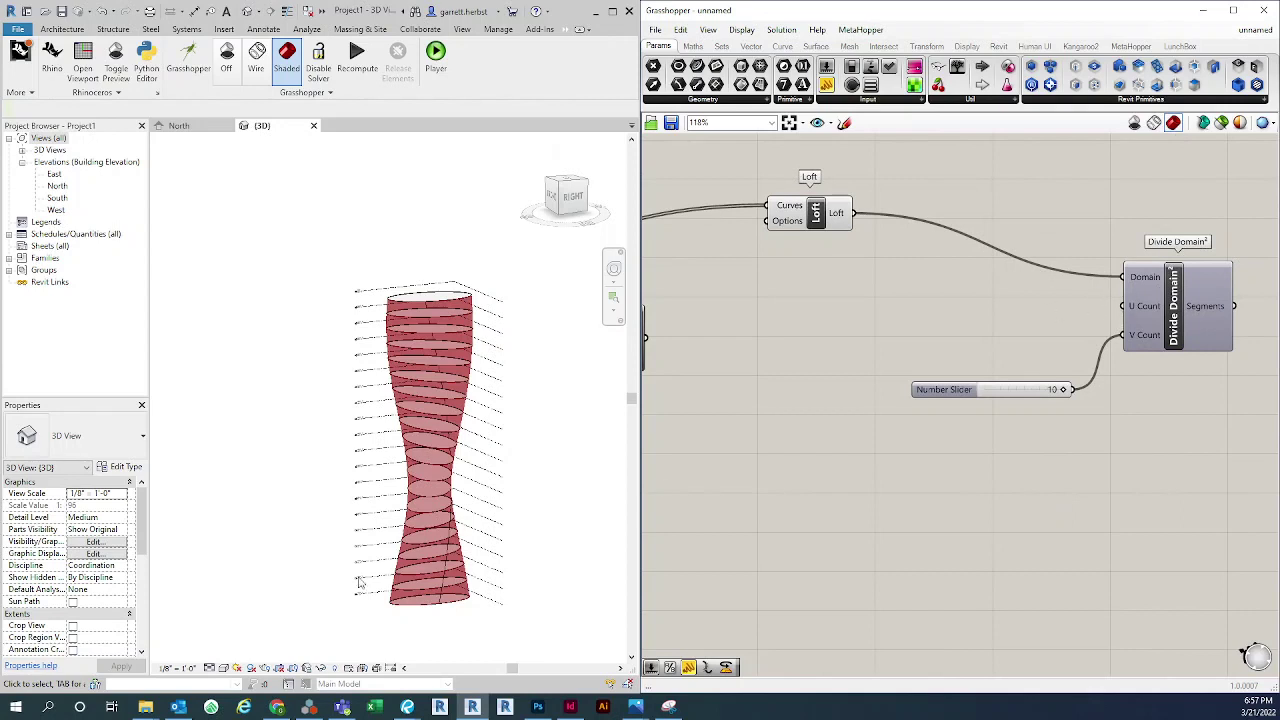
pyautogui.moveTo(886, 520); pyautogui.dragTo(949, 423, button='right')
pyautogui.scroll(-2, 950, 425)
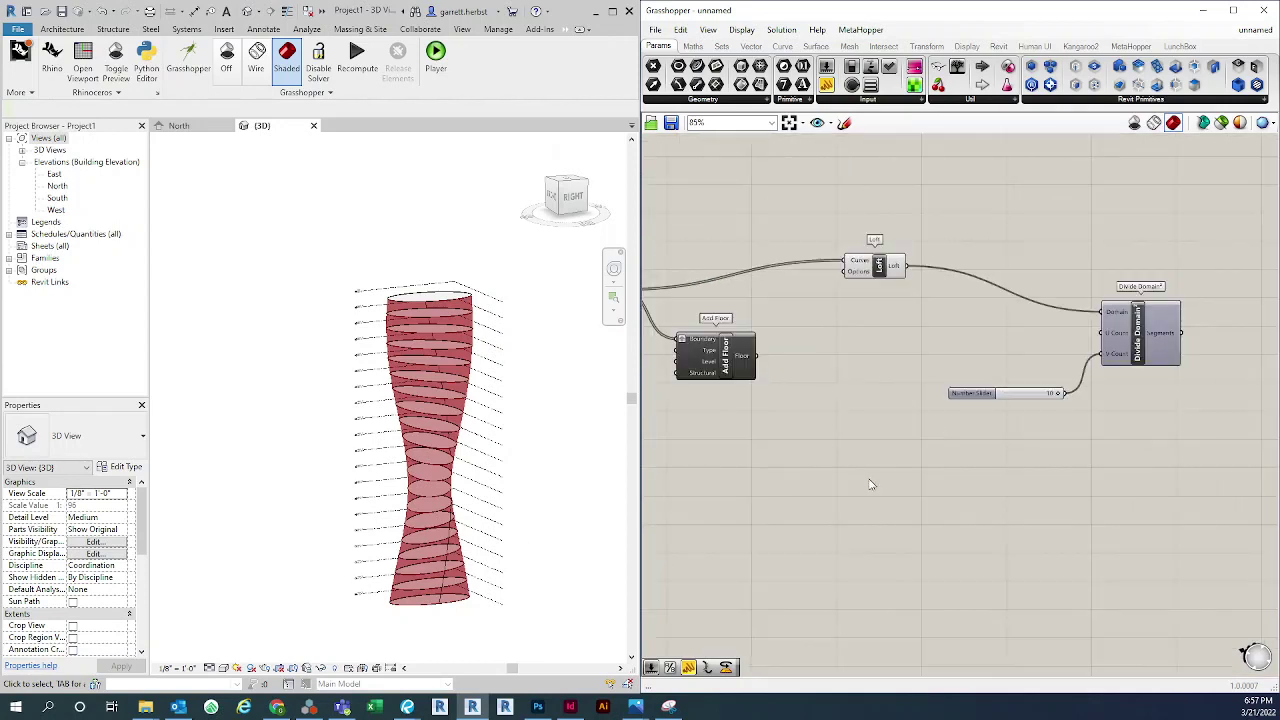
pyautogui.moveTo(870, 484); pyautogui.dragTo(921, 486, button='right')
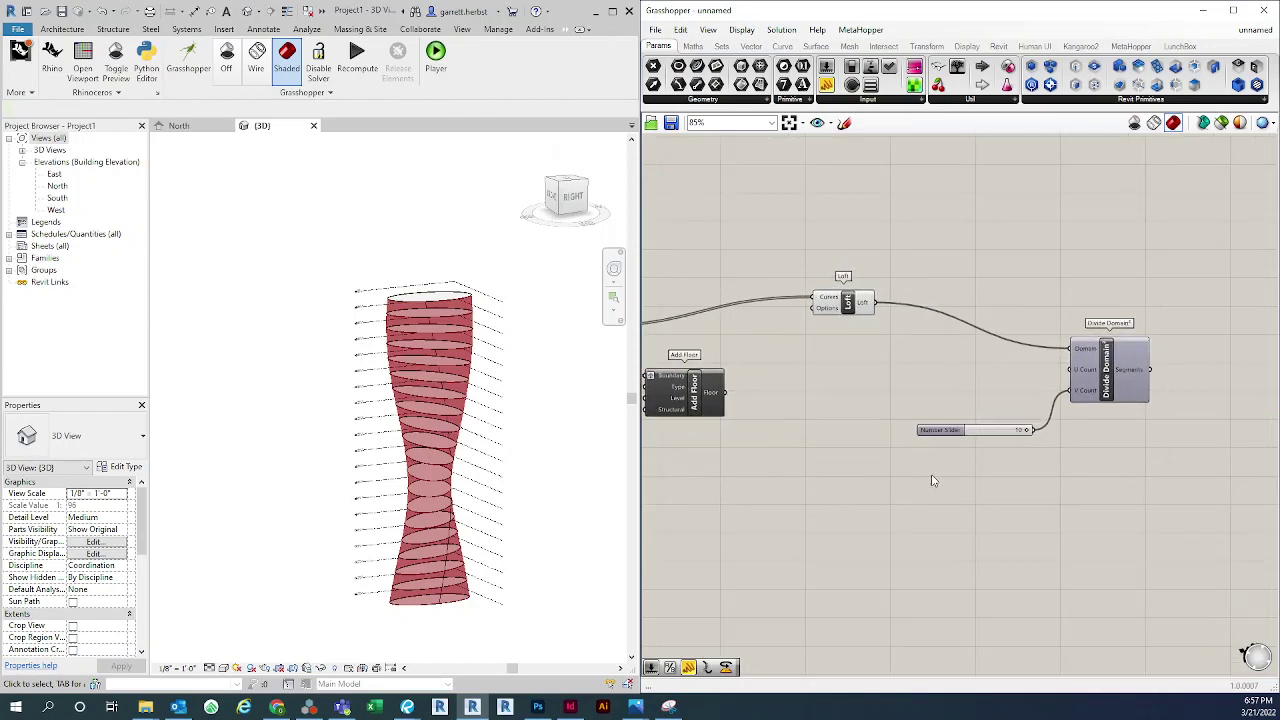
pyautogui.scroll(-5, 925, 470)
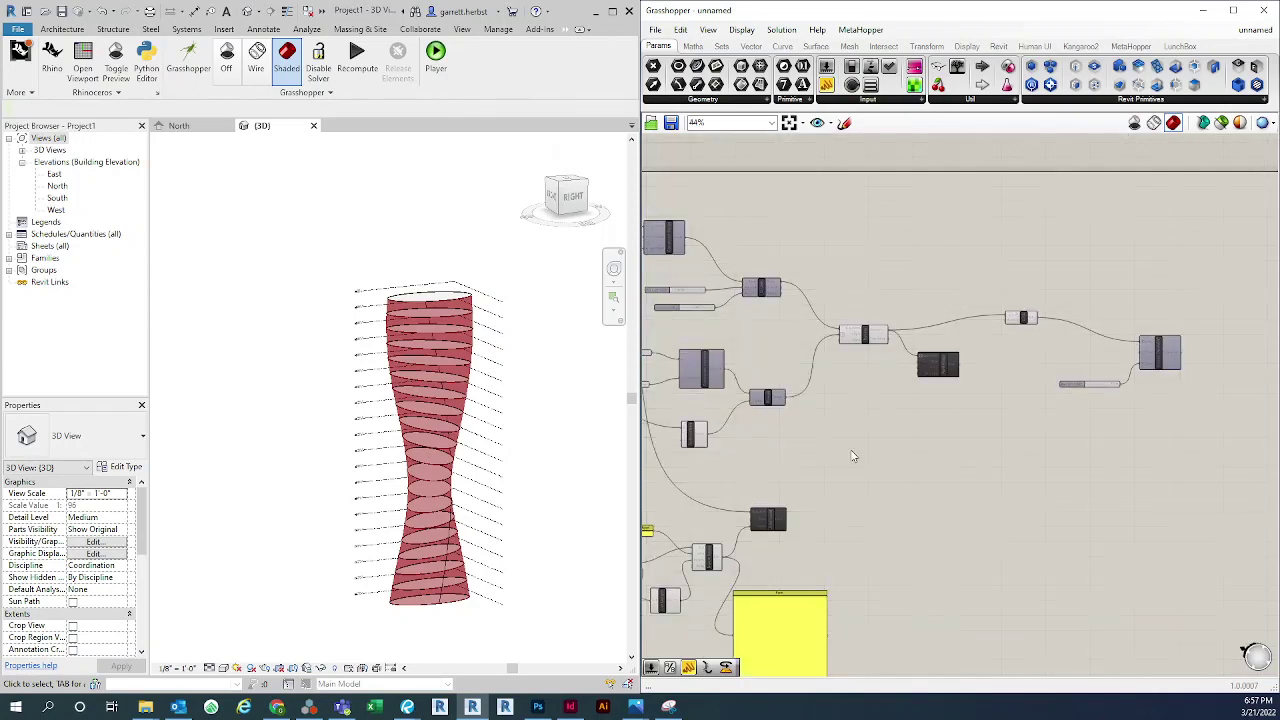
pyautogui.moveTo(851, 451)
pyautogui.mouseDown(button='right')
pyautogui.moveTo(916, 428)
pyautogui.moveTo(852, 430)
pyautogui.mouseUp(button='right')
pyautogui.scroll(6, 916, 428)
pyautogui.moveTo(828, 364); pyautogui.dragTo(1095, 364)
pyautogui.scroll(-6, 808, 400)
pyautogui.scroll(5, 1100, 480)
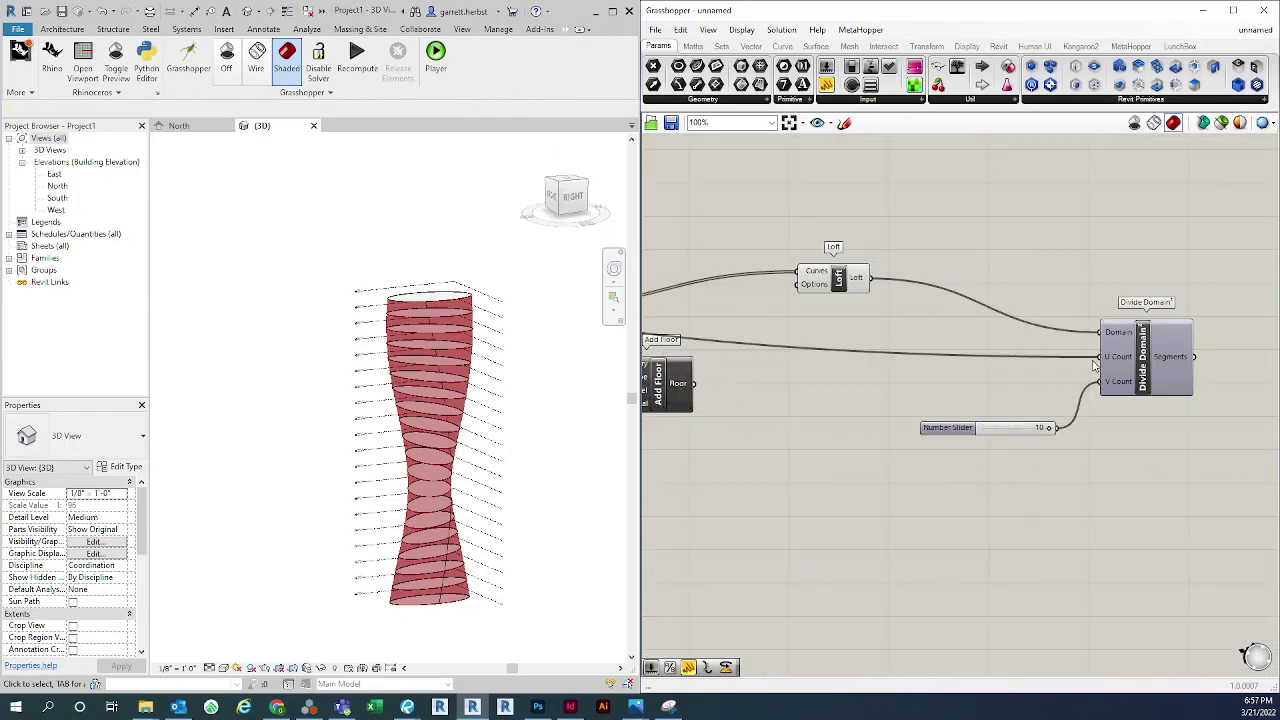
# Examine the lofted facade surface along the floor edges of the tower in the Revit 3D view
pyautogui.scroll(3, 961, 384)
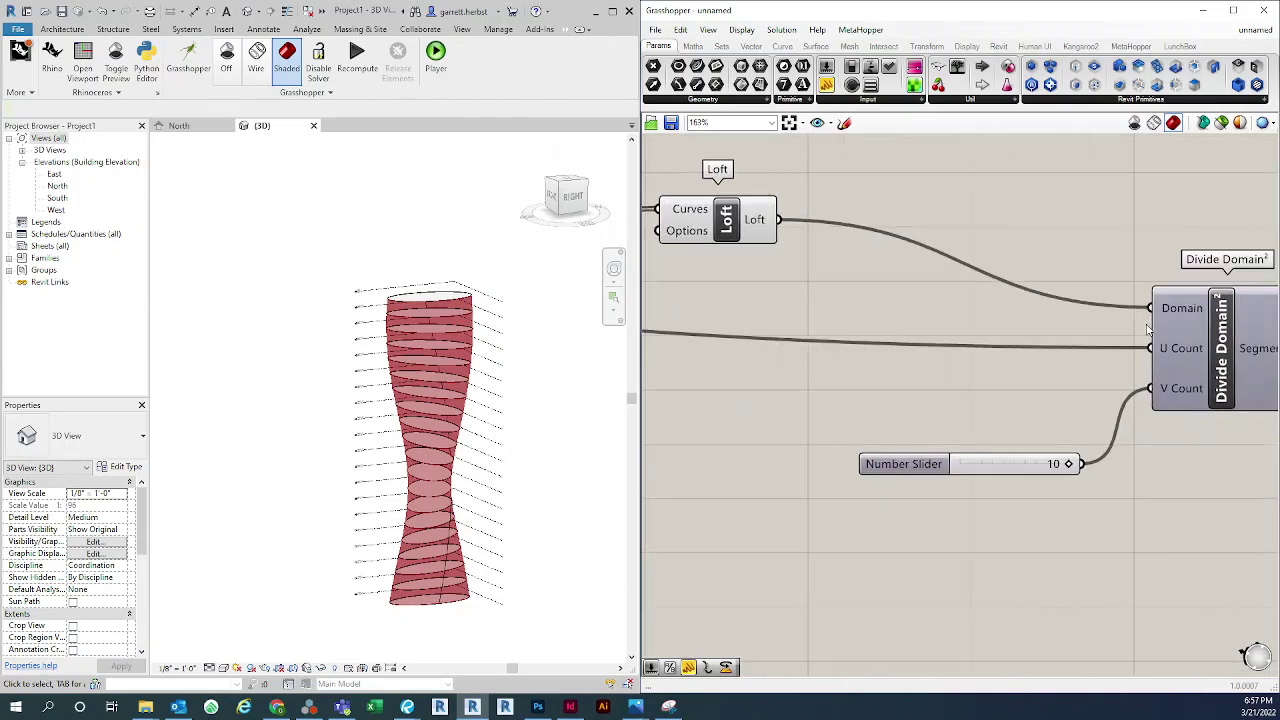
pyautogui.scroll(8, 395, 305)
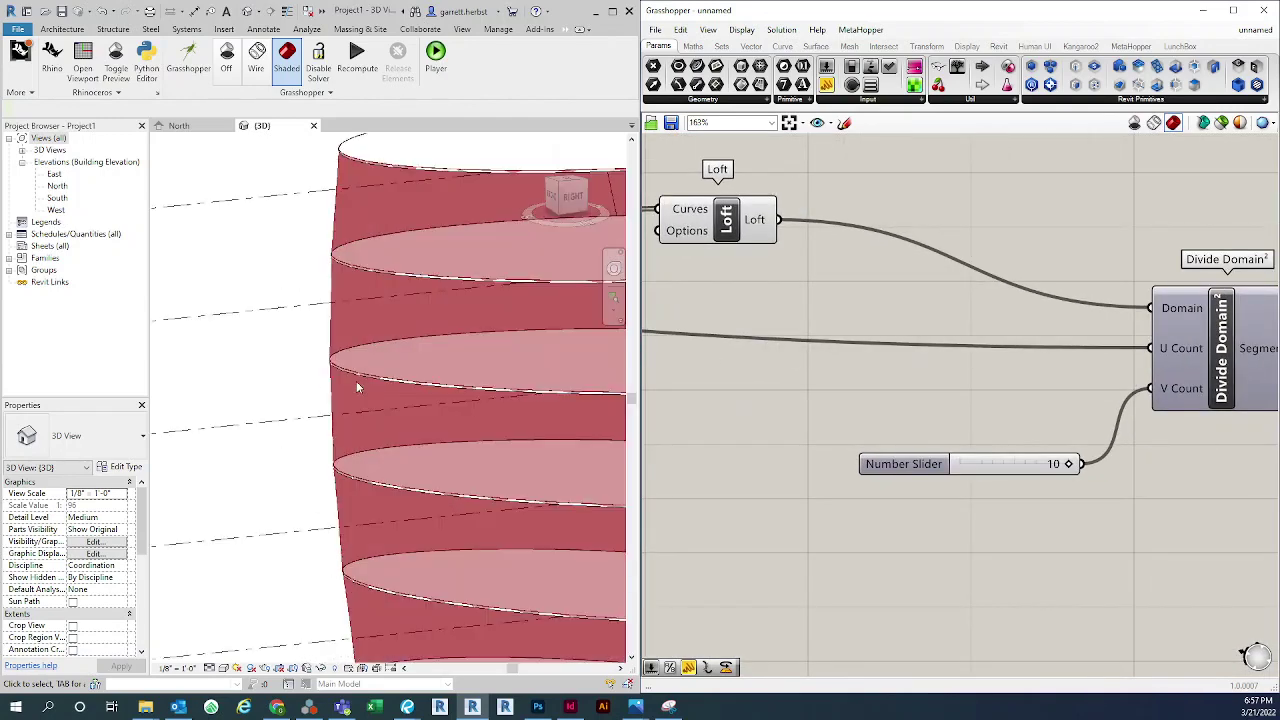
pyautogui.scroll(-4, 306, 500)
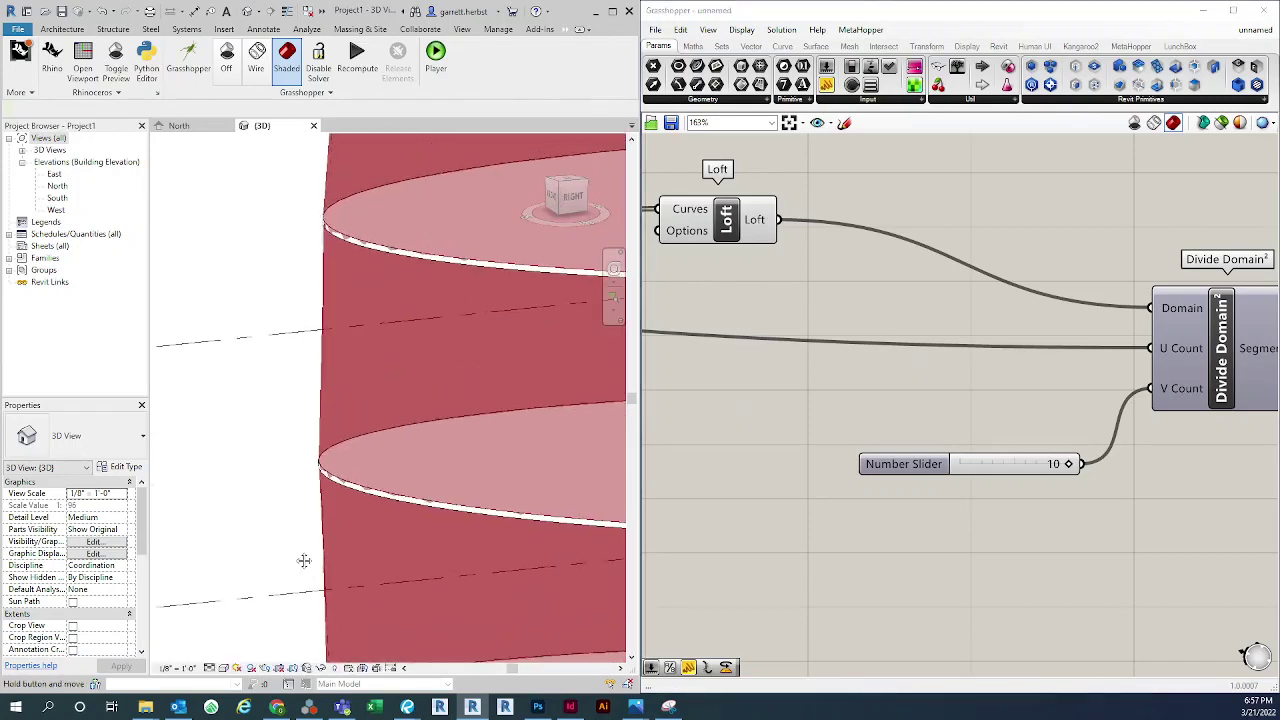
pyautogui.scroll(-5, 307, 490)
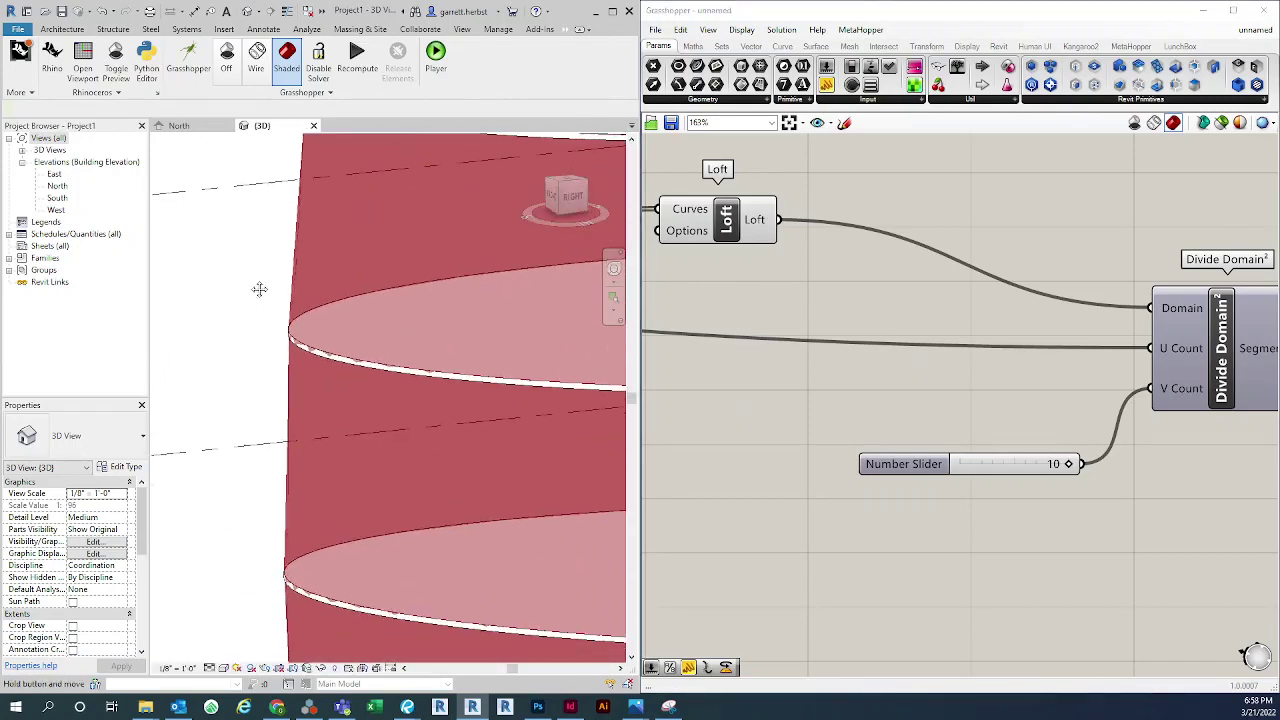
pyautogui.keyDown('shift'); pyautogui.moveTo(315, 424); pyautogui.dragTo(323, 548, button='middle'); pyautogui.keyUp('shift')
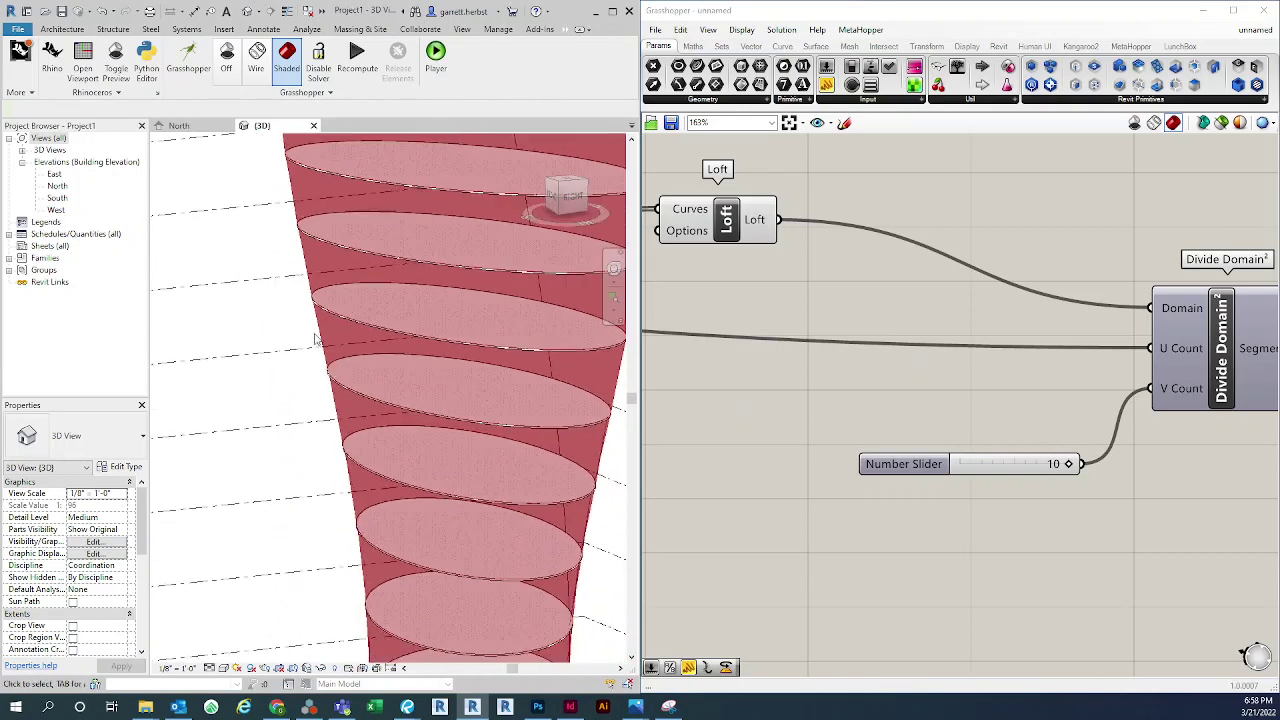
# Examine the full tower in the Revit 3D view and look over the Grasshopper definition from the upstream components to Divide Domain²
pyautogui.scroll(3, 324, 551)
pyautogui.scroll(-3, 323, 551)
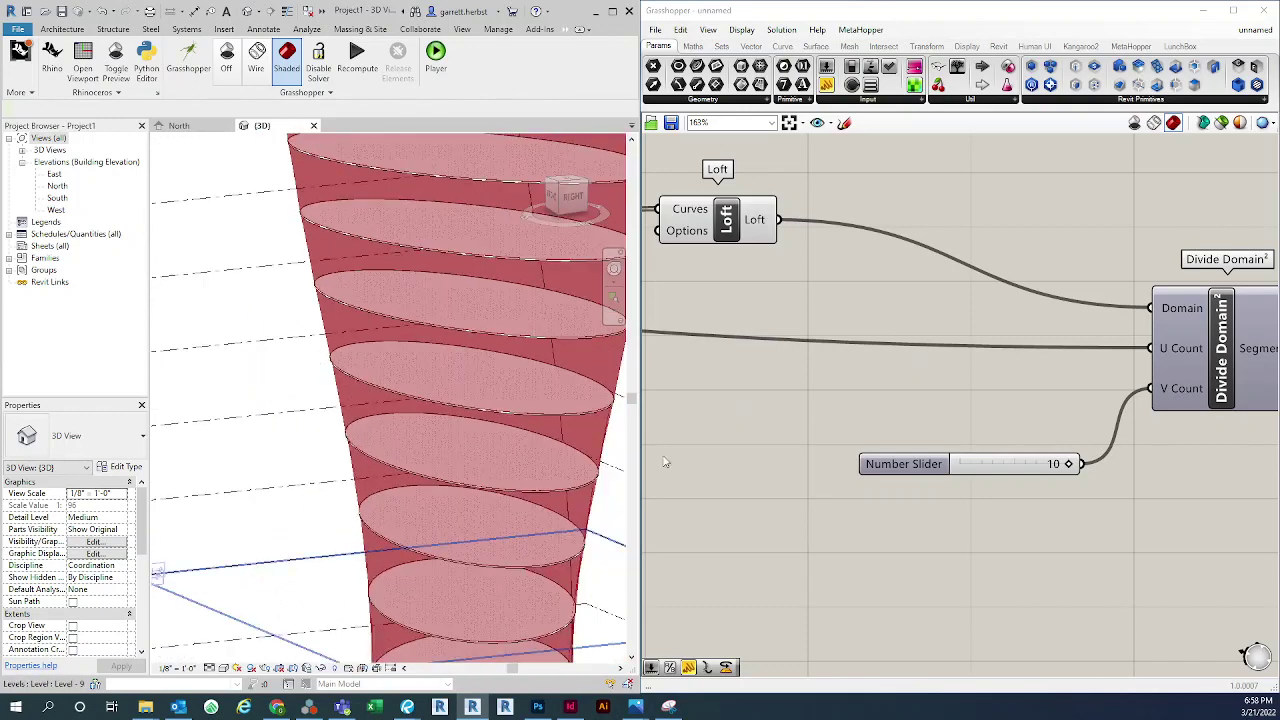
pyautogui.scroll(-5, 250, 448)
pyautogui.moveTo(243, 432); pyautogui.dragTo(293, 432, button='middle')
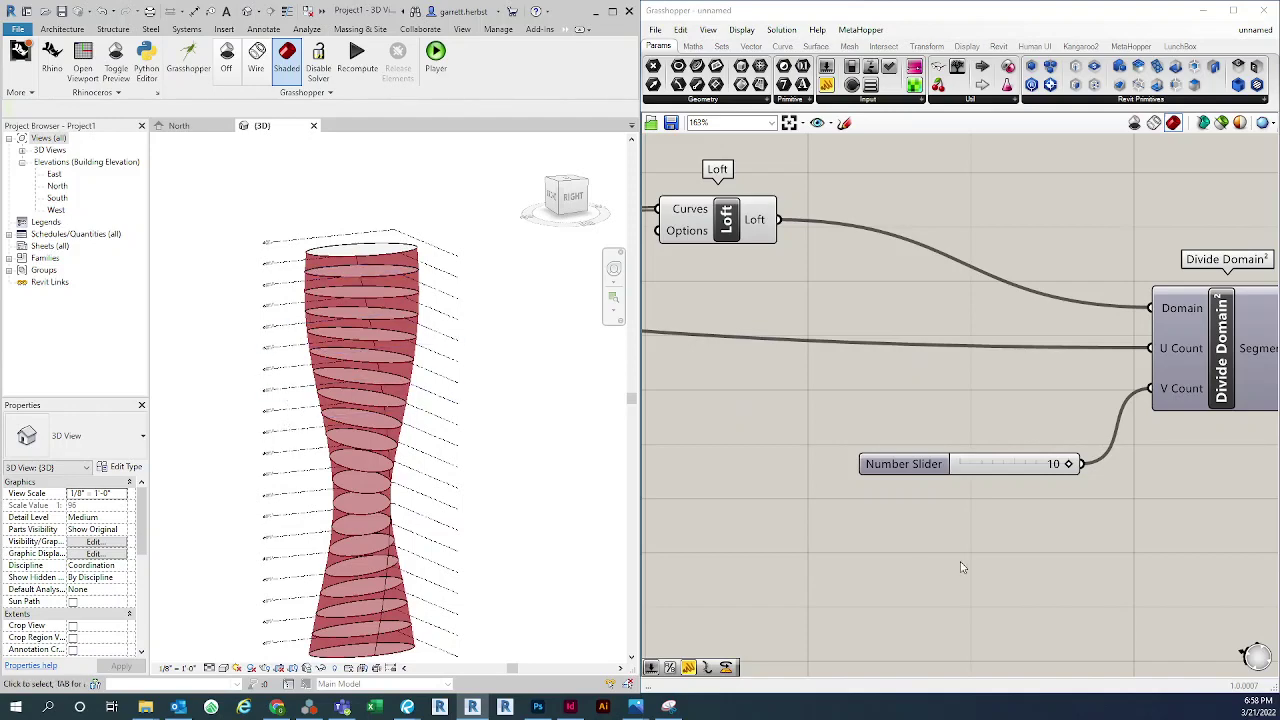
pyautogui.middleClick(1077, 529)
pyautogui.click(1041, 531)
pyautogui.click(921, 561)
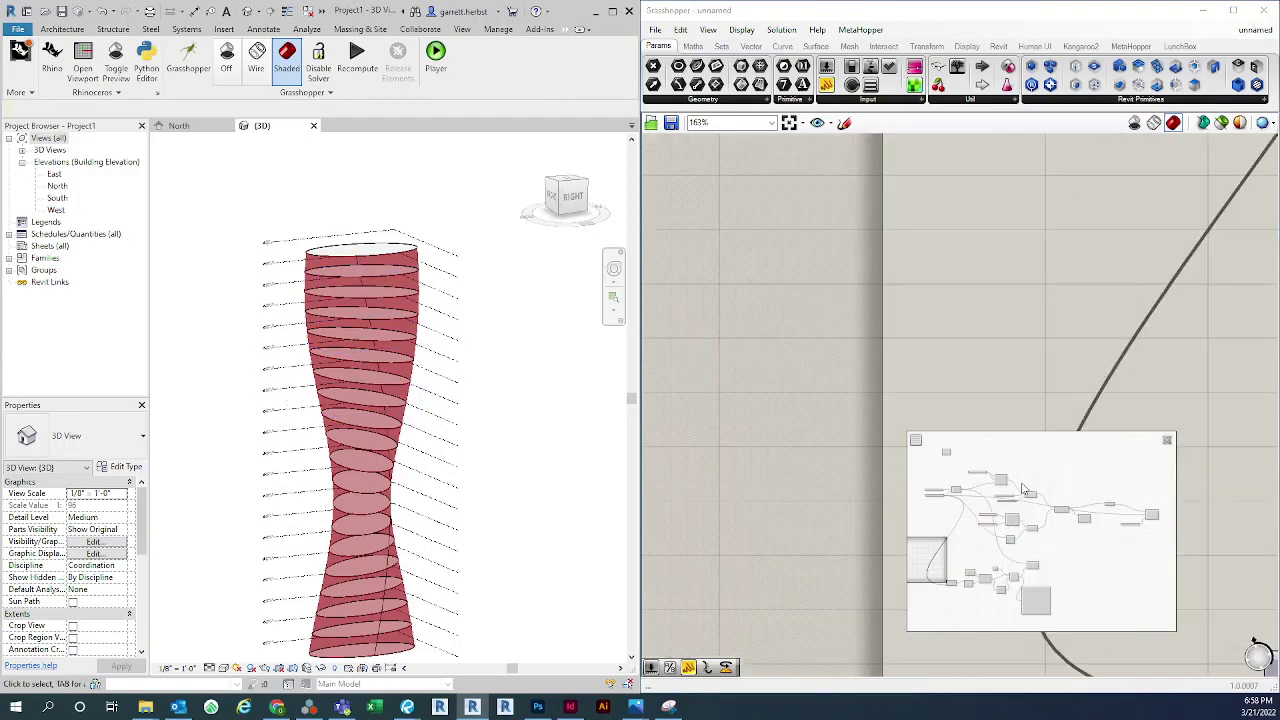
pyautogui.click(1167, 442)
pyautogui.scroll(-5, 830, 475)
pyautogui.scroll(3, 1042, 410)
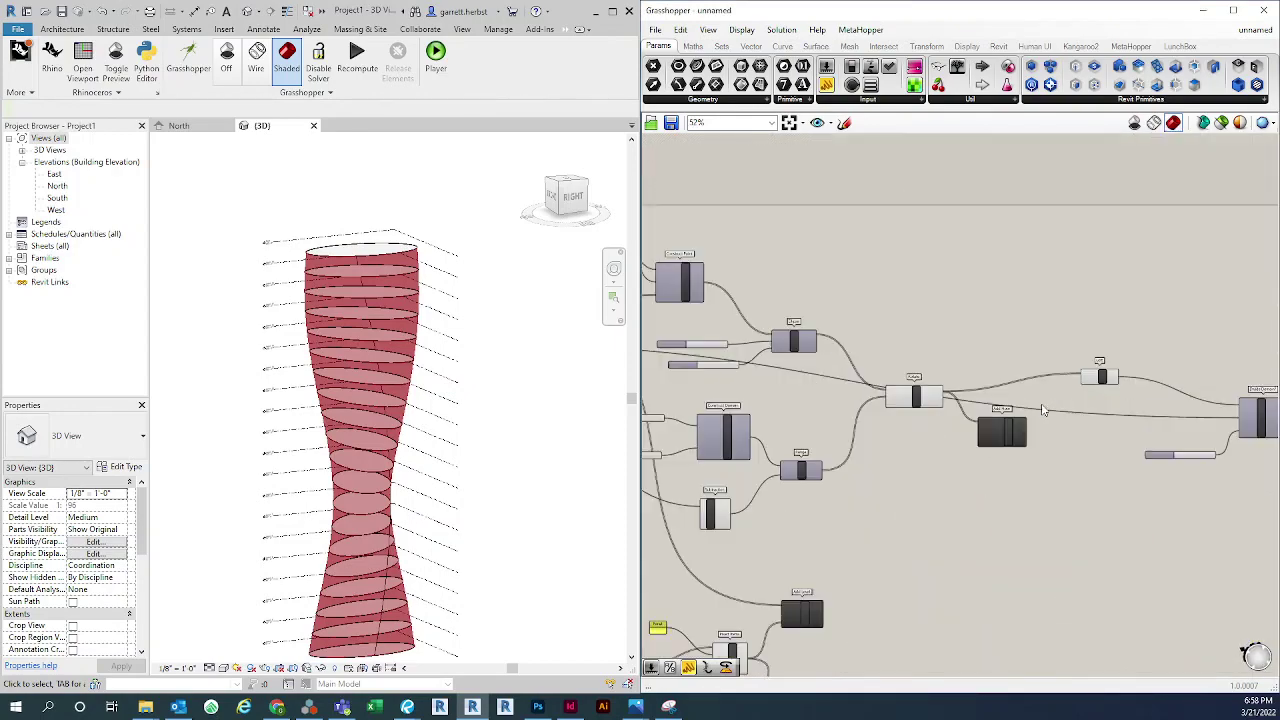
pyautogui.scroll(4, 1042, 410)
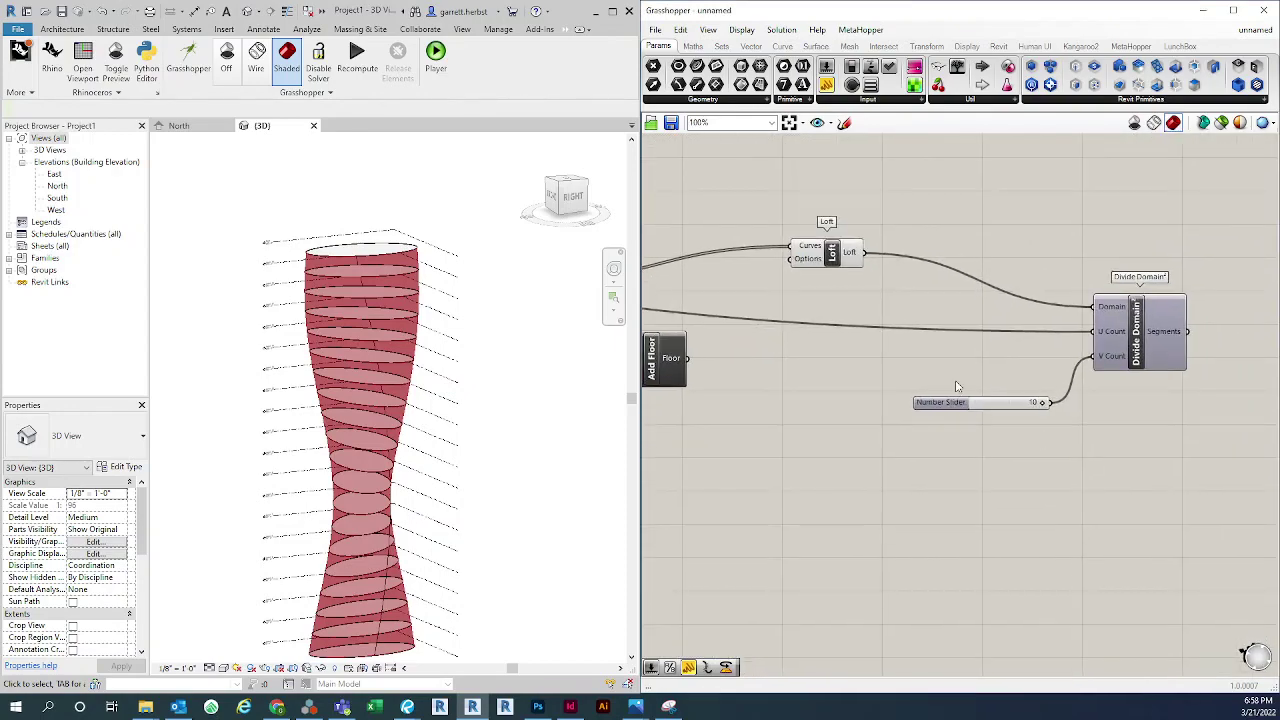
# Rearrange Divide Domain² and its V Count number slider, placing the slider farther left and the component nearer to Loft
pyautogui.moveTo(1112, 342)
pyautogui.moveTo(1110, 334); pyautogui.dragTo(1092, 337)
pyautogui.moveTo(1015, 405); pyautogui.dragTo(904, 403)
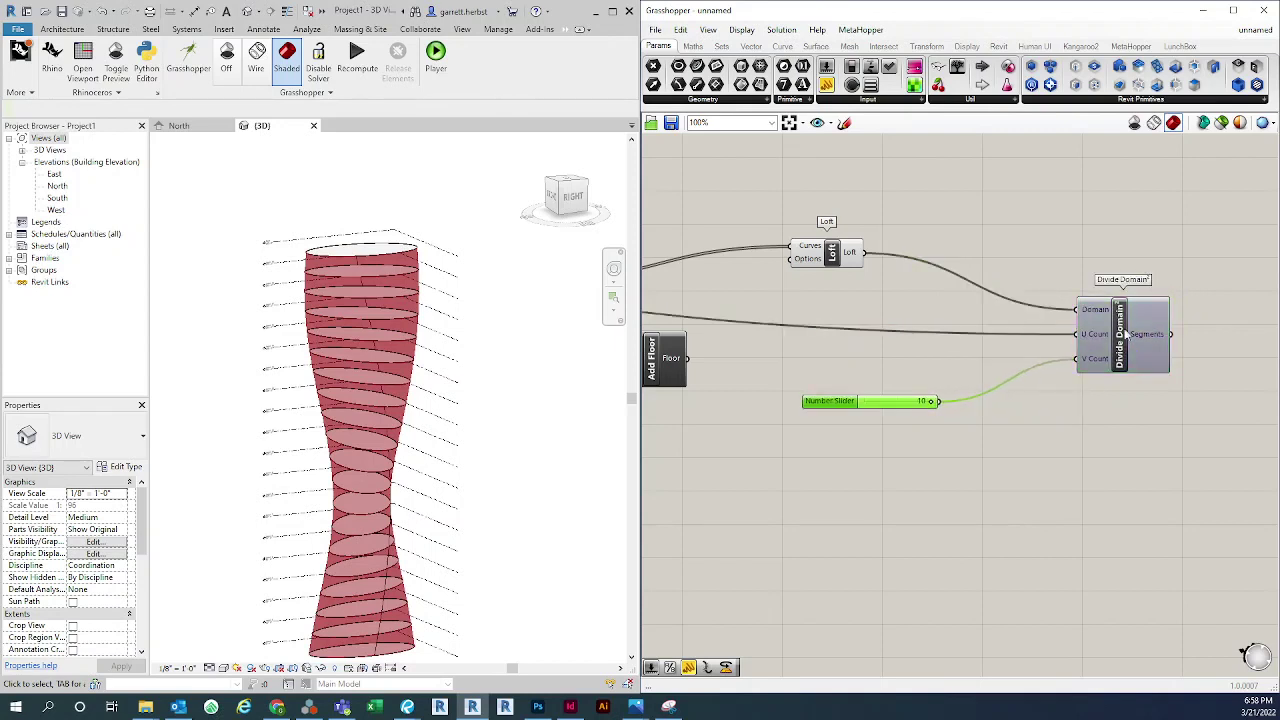
pyautogui.moveTo(1128, 335); pyautogui.dragTo(1074, 355)
pyautogui.moveTo(1118, 438); pyautogui.dragTo(1038, 457, button='right')
pyautogui.moveTo(1105, 354); pyautogui.dragTo(1047, 412, button='right')
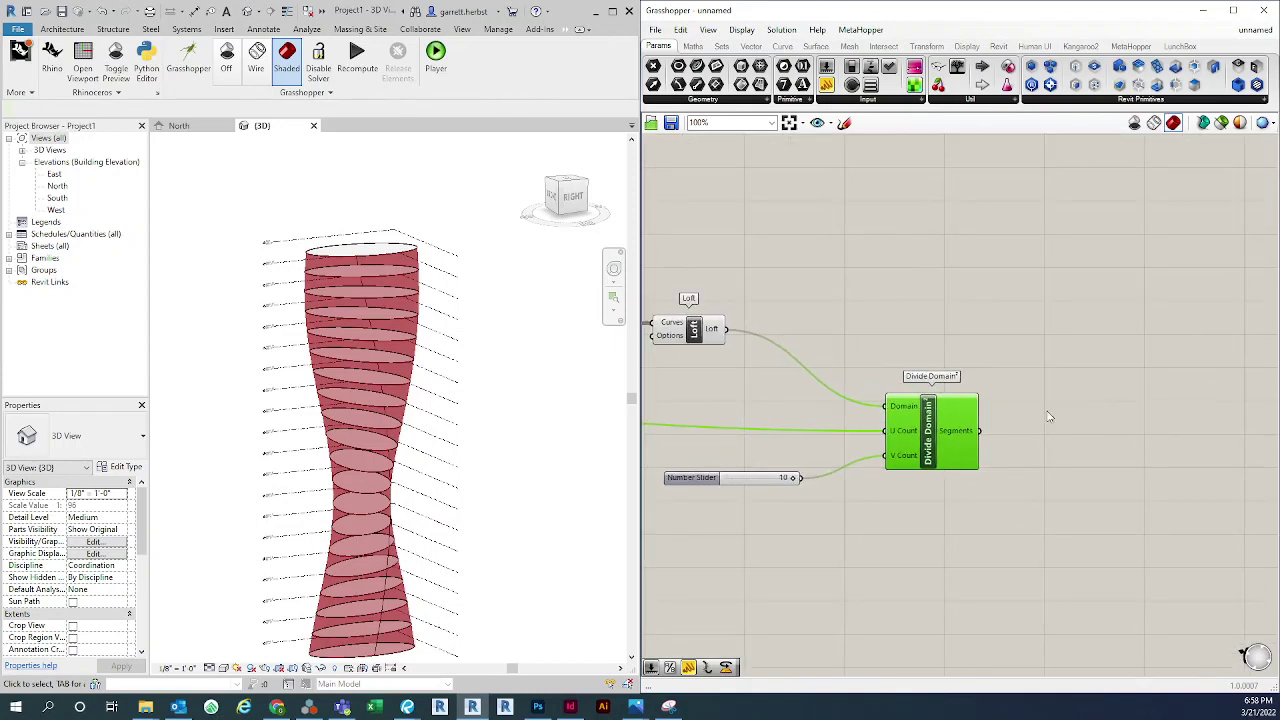
pyautogui.moveTo(942, 438); pyautogui.dragTo(936, 414)
# Turn off the preview of the Loft component so its facade surface is hidden in the 3D view
pyautogui.scroll(1, 470, 450)
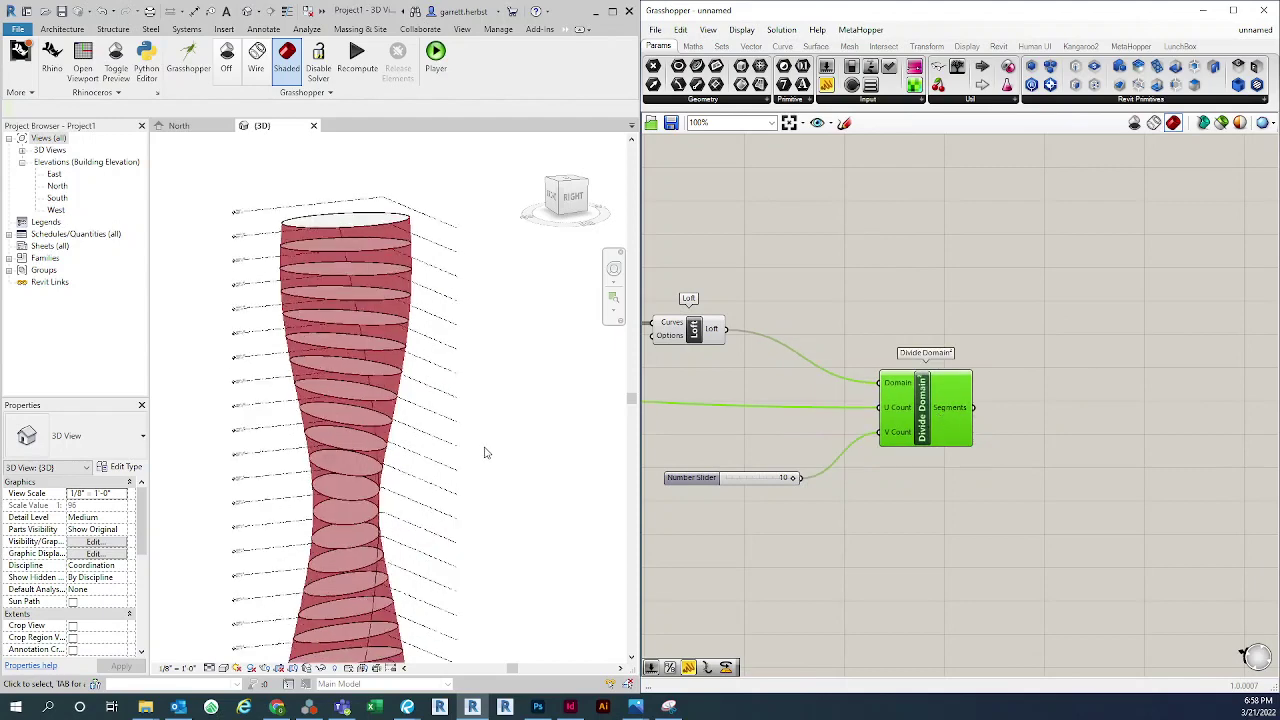
pyautogui.moveTo(507, 421)
pyautogui.keyDown('shift'); pyautogui.mouseDown(button='middle')
pyautogui.moveTo(469, 406)
pyautogui.moveTo(494, 414)
pyautogui.mouseUp(button='middle'); pyautogui.keyUp('shift')
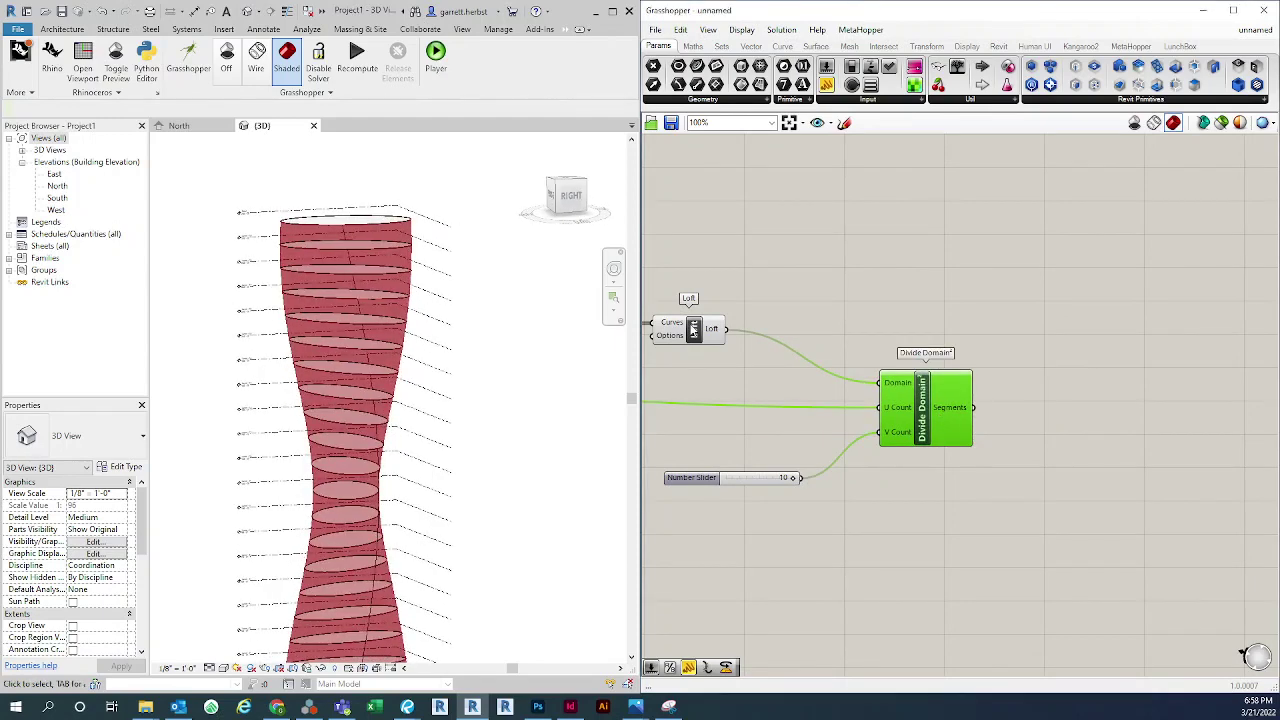
pyautogui.rightClick(691, 325)
pyautogui.click(728, 348)
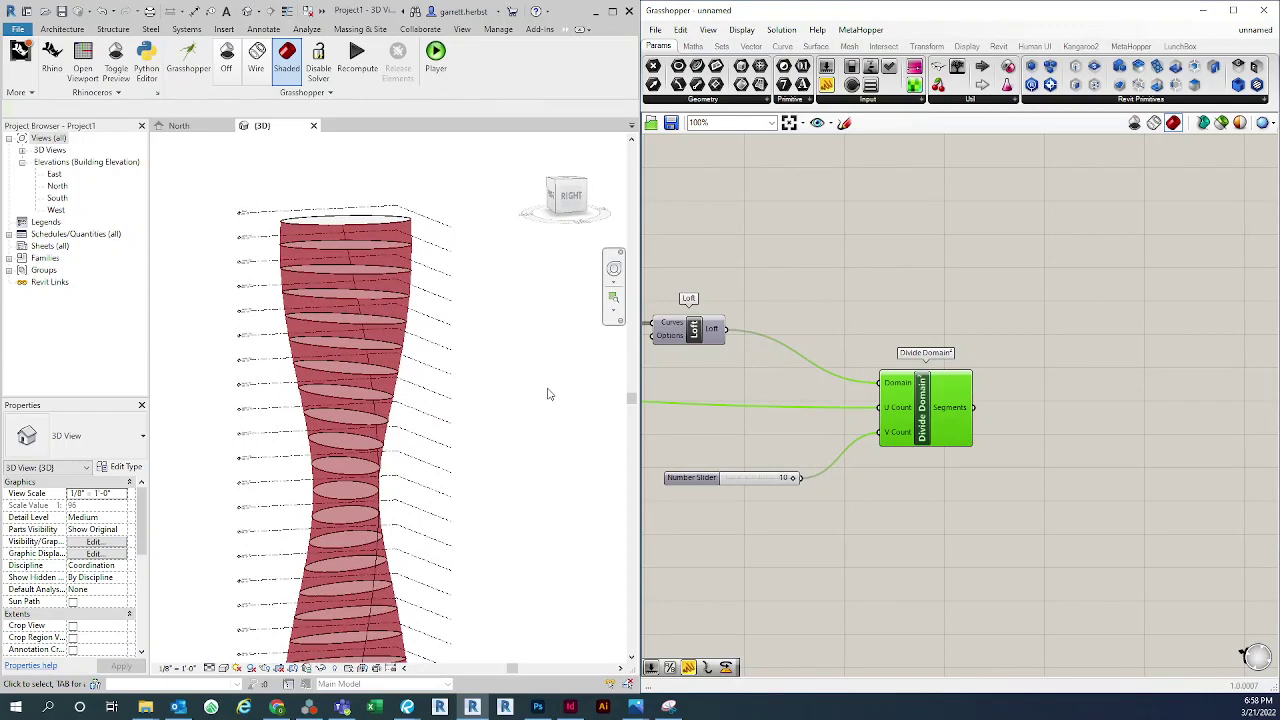
pyautogui.scroll(-1, 437, 258)
pyautogui.scroll(-4, 888, 270)
pyautogui.moveTo(800, 273); pyautogui.dragTo(906, 279, button='right')
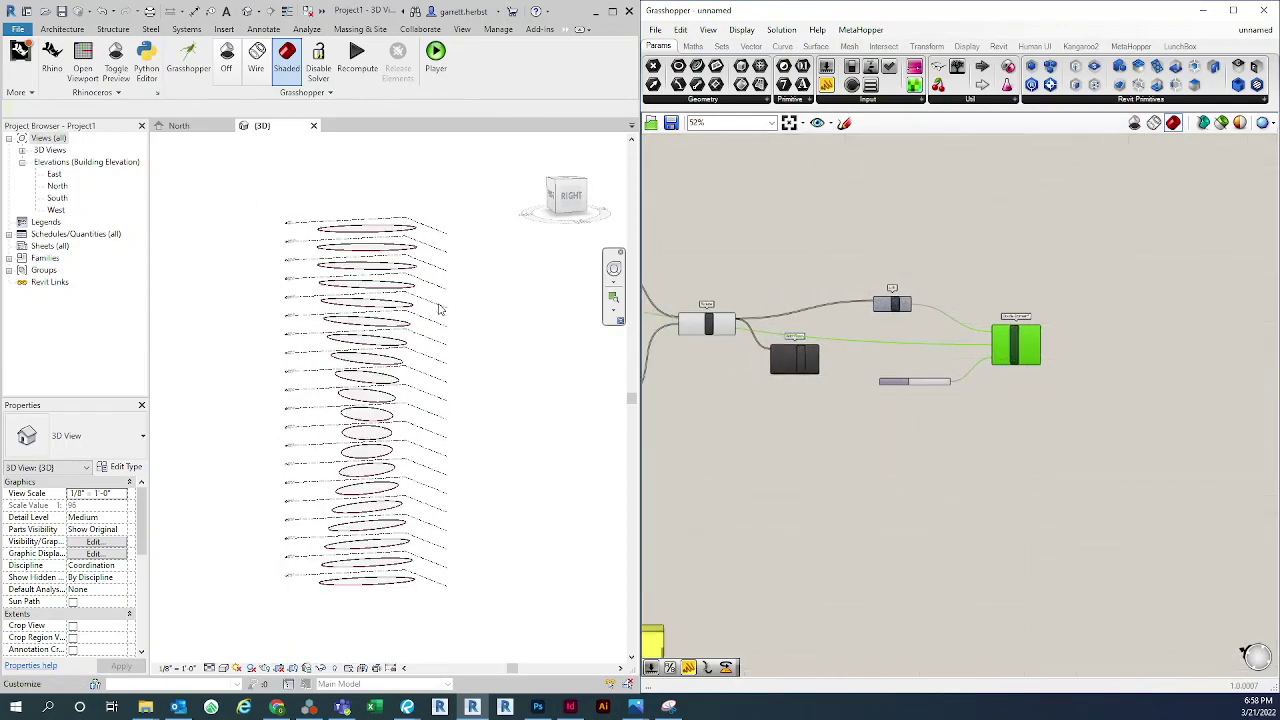
pyautogui.scroll(4, 904, 355)
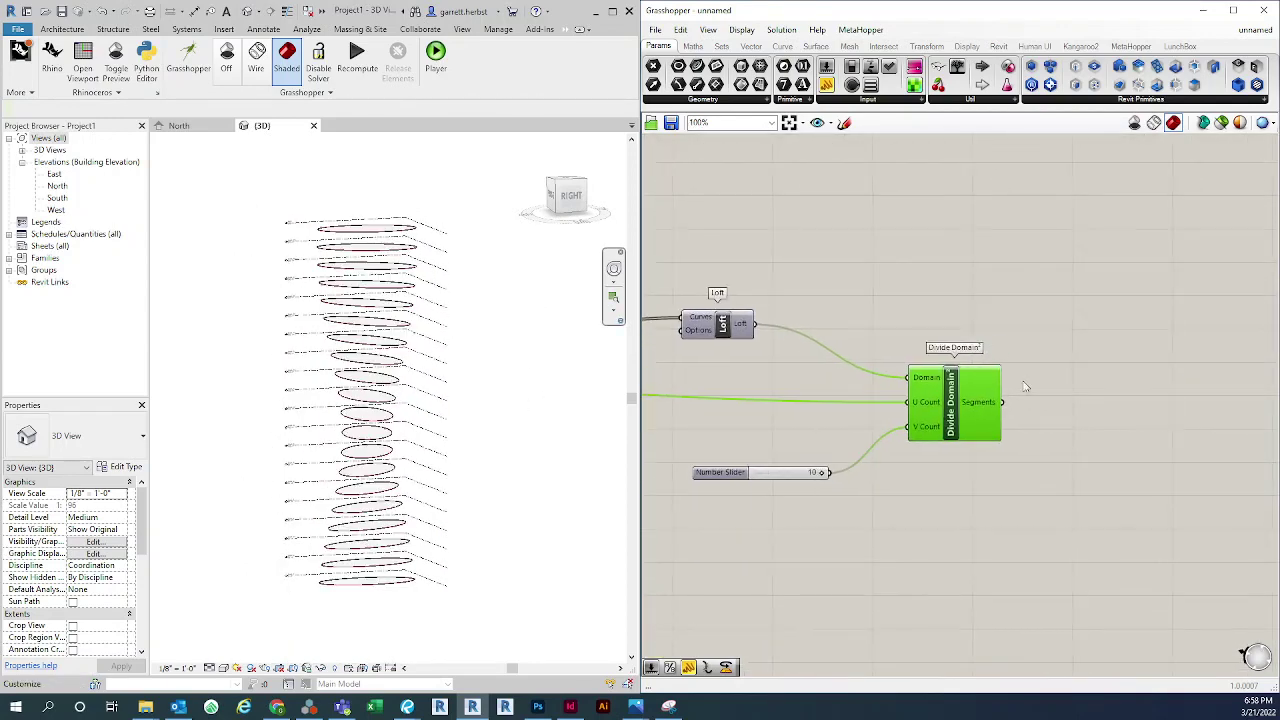
# Add an Isotrim component to the right of Divide Domain²
pyautogui.moveTo(961, 353); pyautogui.dragTo(884, 387, button='right')
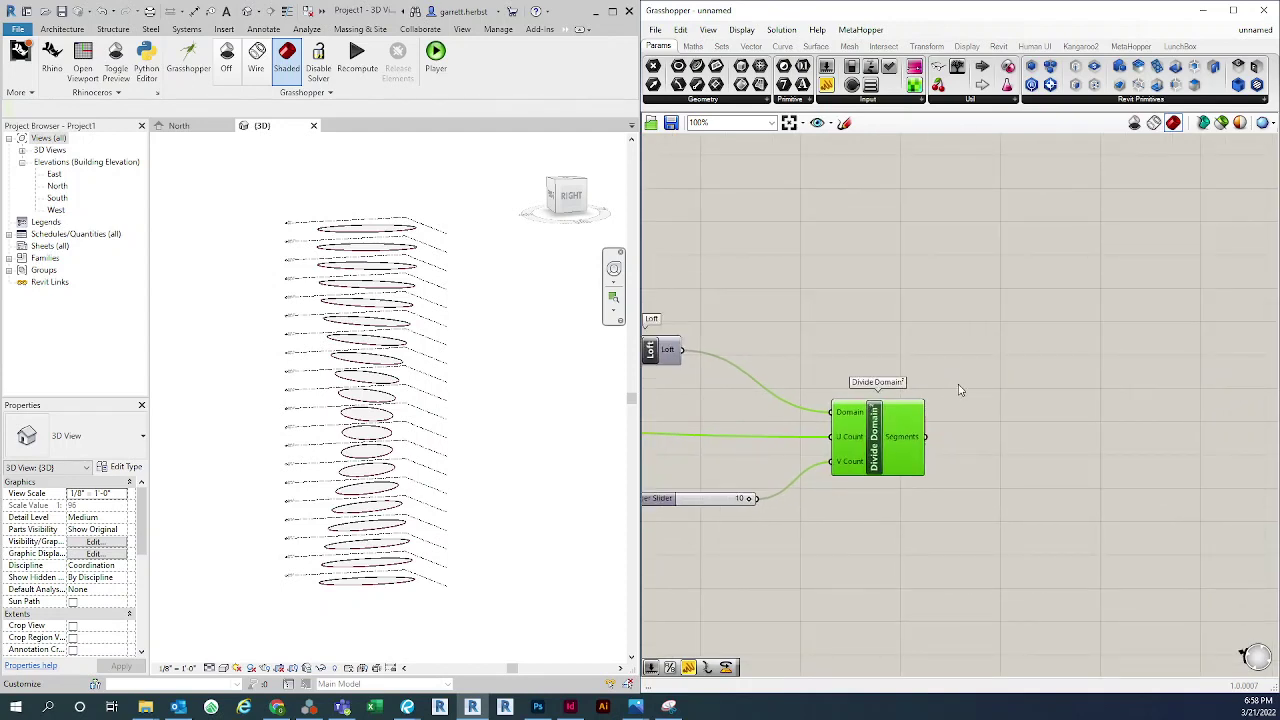
pyautogui.doubleClick(991, 380)
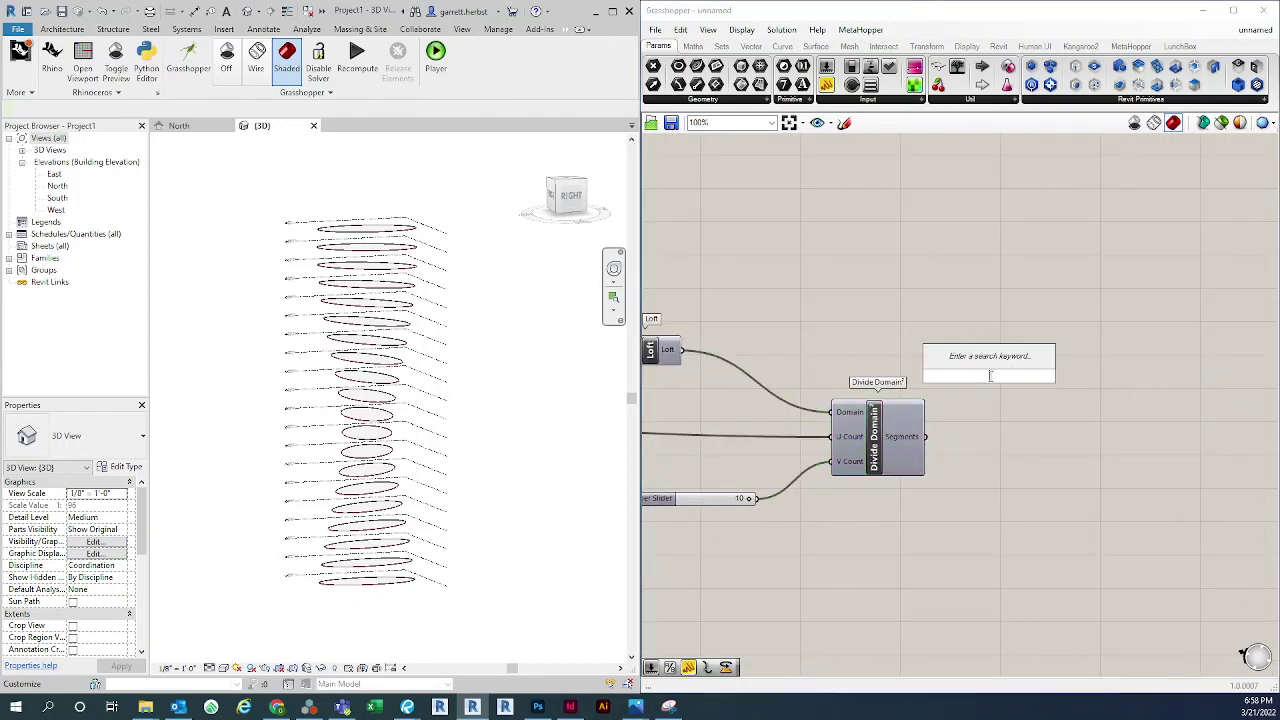
pyautogui.write('isotr')
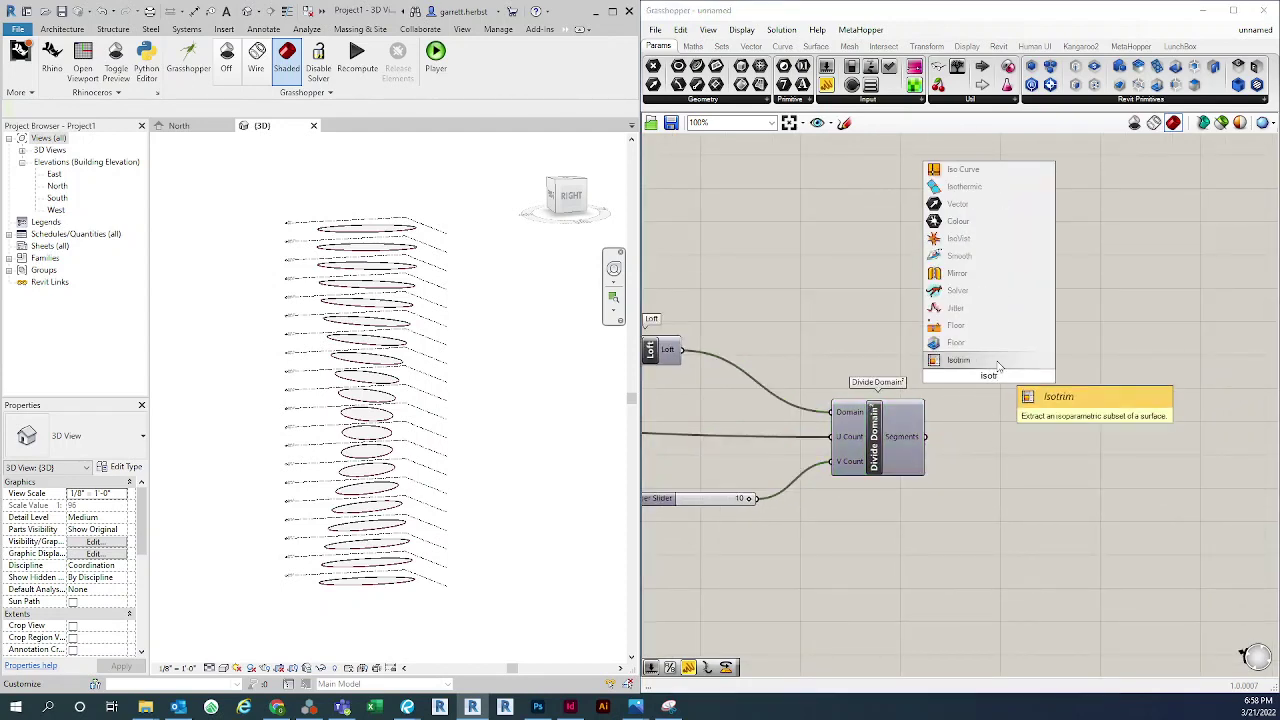
pyautogui.press('Return')
pyautogui.moveTo(1025, 376); pyautogui.dragTo(1065, 376)
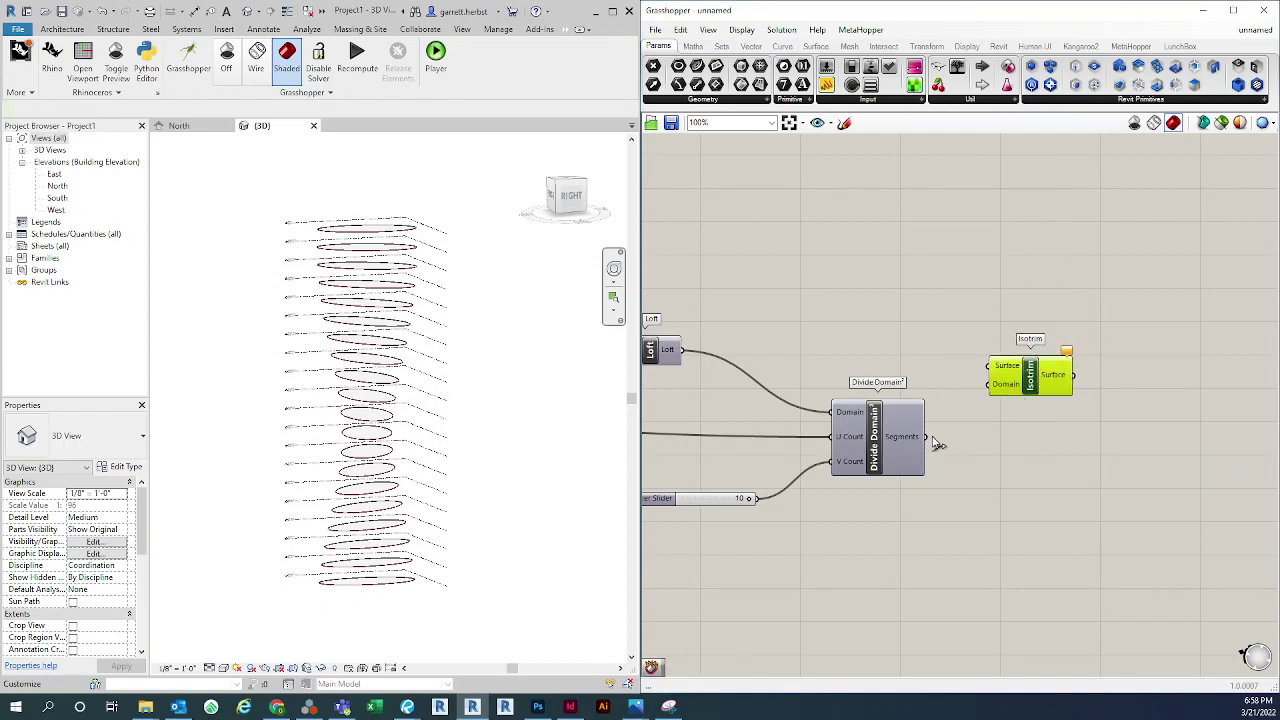
# Wire the Segments output to Isotrim's Domain input and the Loft output to its Surface input, and reposition Isotrim slightly
pyautogui.moveTo(925, 436); pyautogui.dragTo(987, 385)
pyautogui.moveTo(809, 341); pyautogui.dragTo(851, 341, button='right')
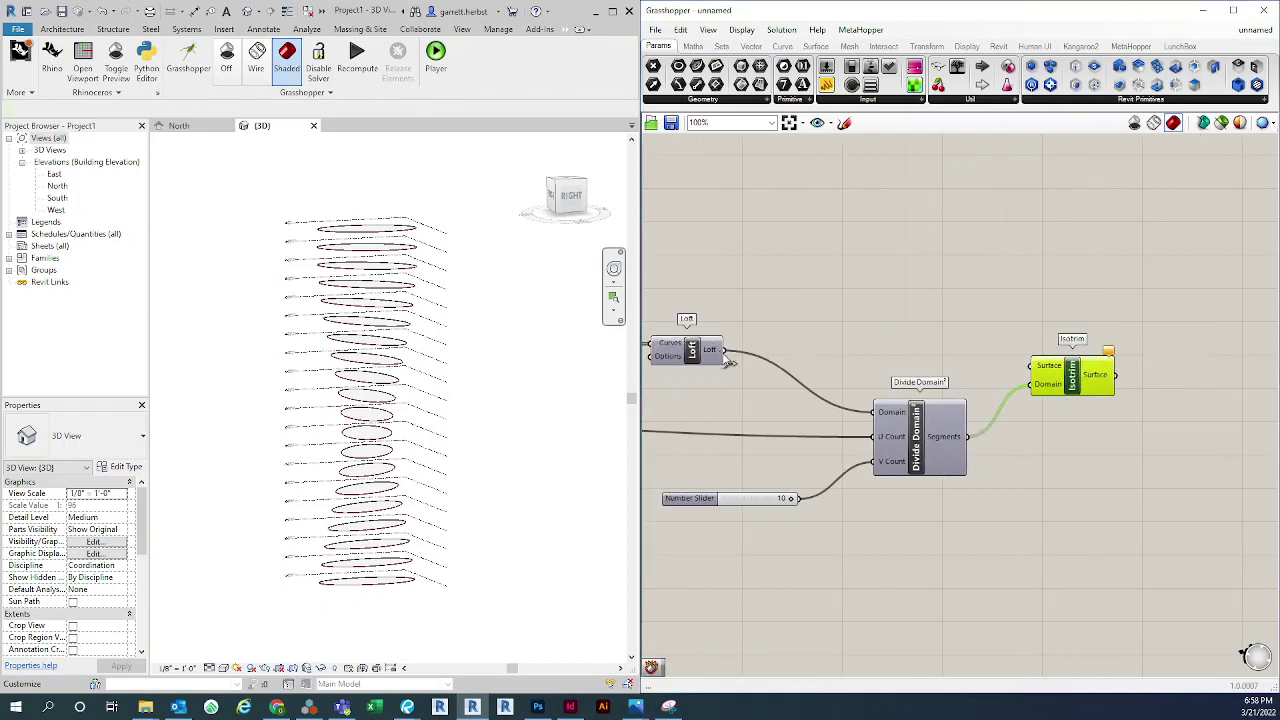
pyautogui.moveTo(723, 350); pyautogui.dragTo(1030, 366)
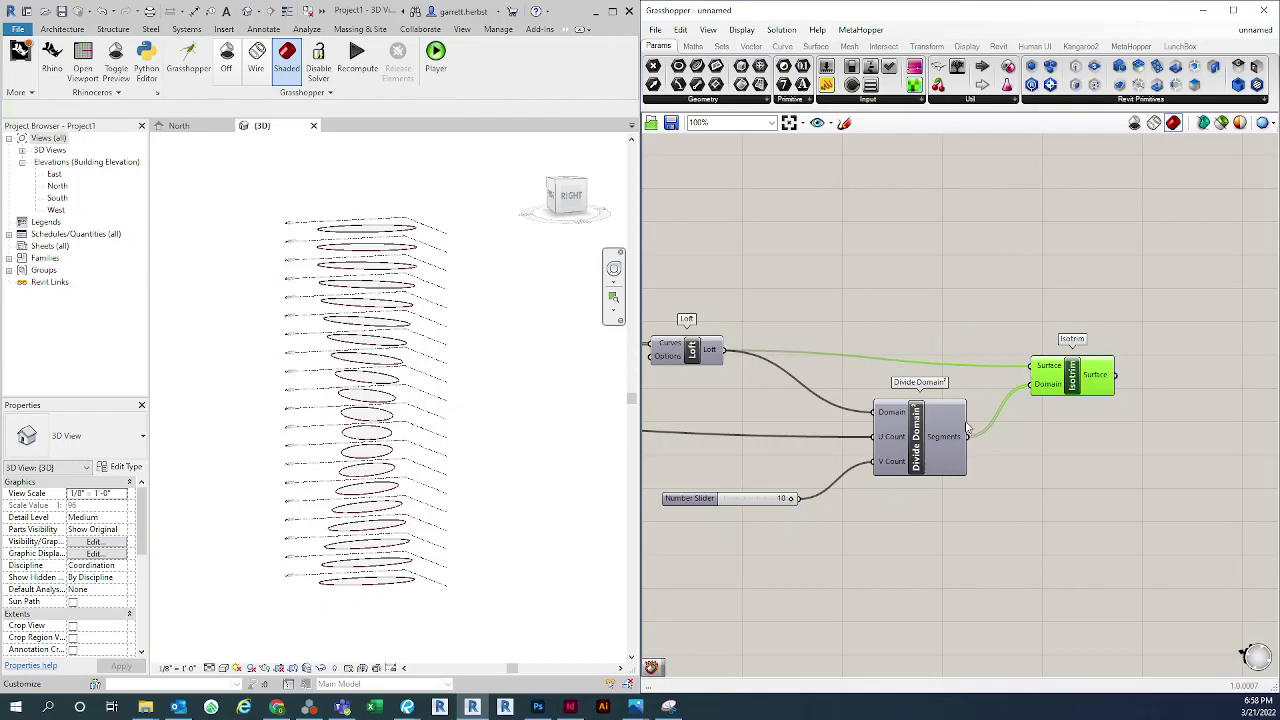
pyautogui.click(918, 448)
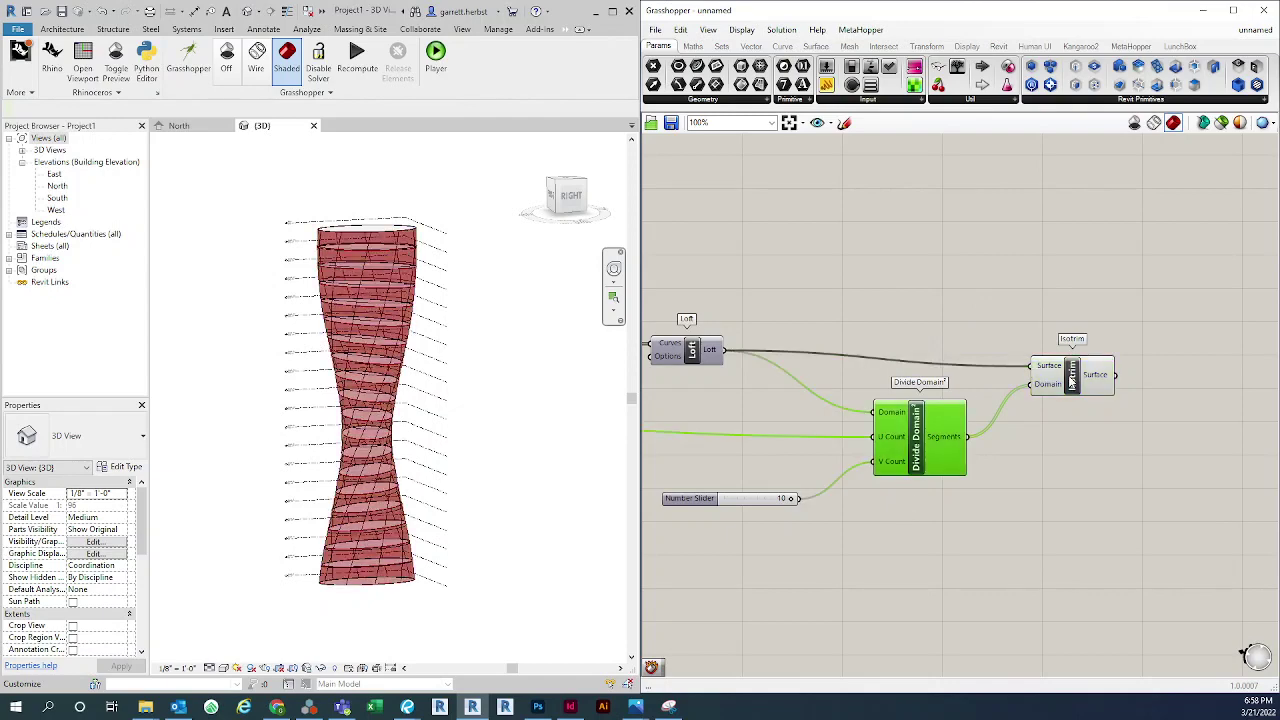
pyautogui.moveTo(1070, 378); pyautogui.dragTo(1090, 395)
pyautogui.click(1051, 509)
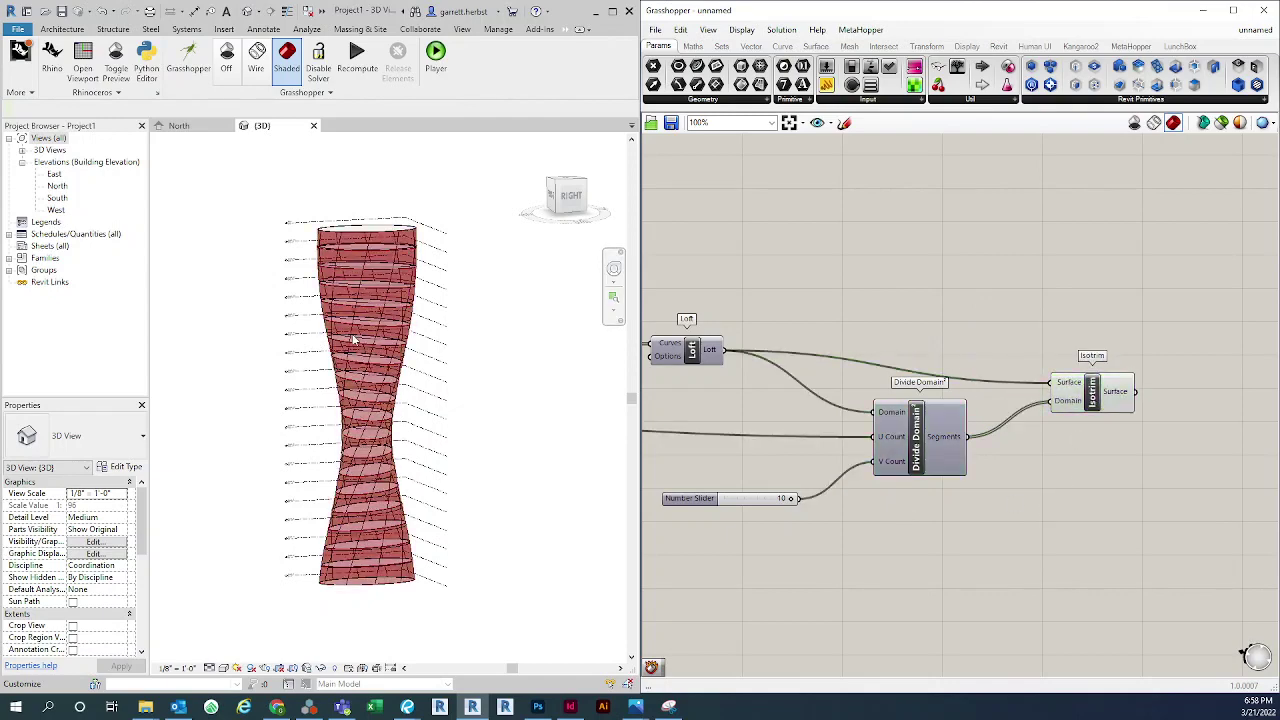
# Check the facade segments against the floors and move the V Count number slider down to clear space below the U Count wire
pyautogui.scroll(5, 352, 340)
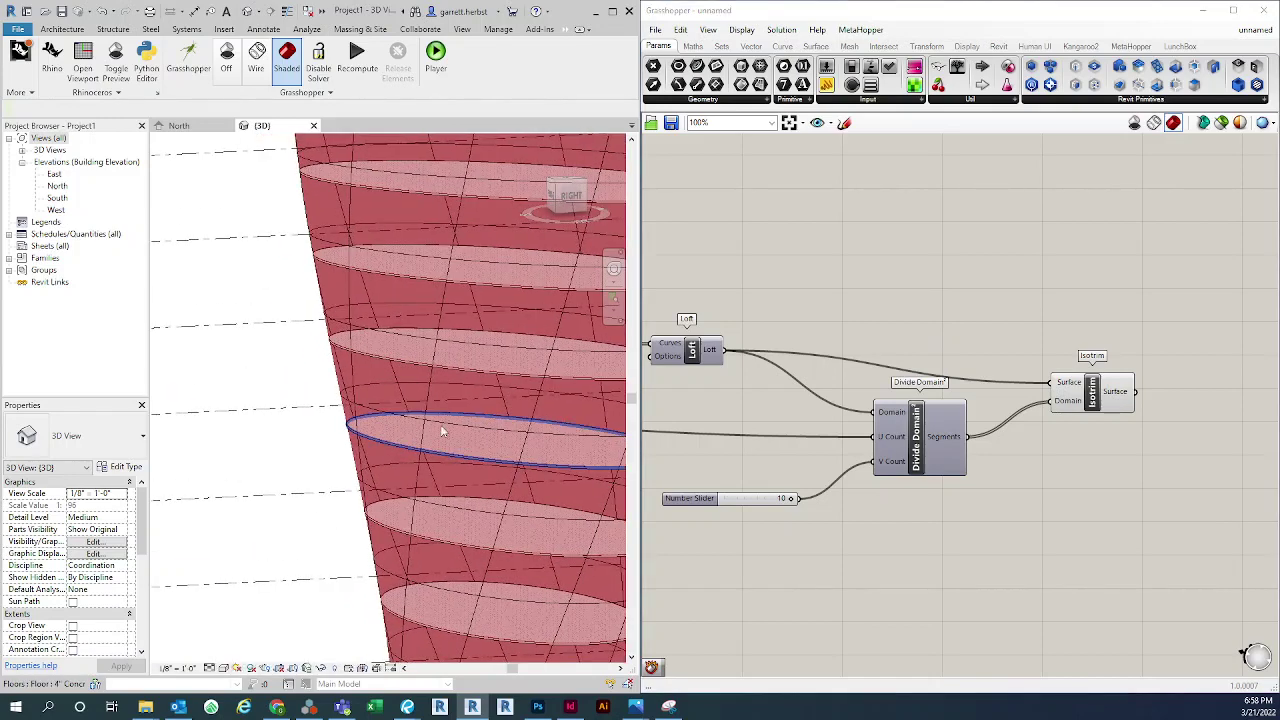
pyautogui.rightClick(1062, 588)
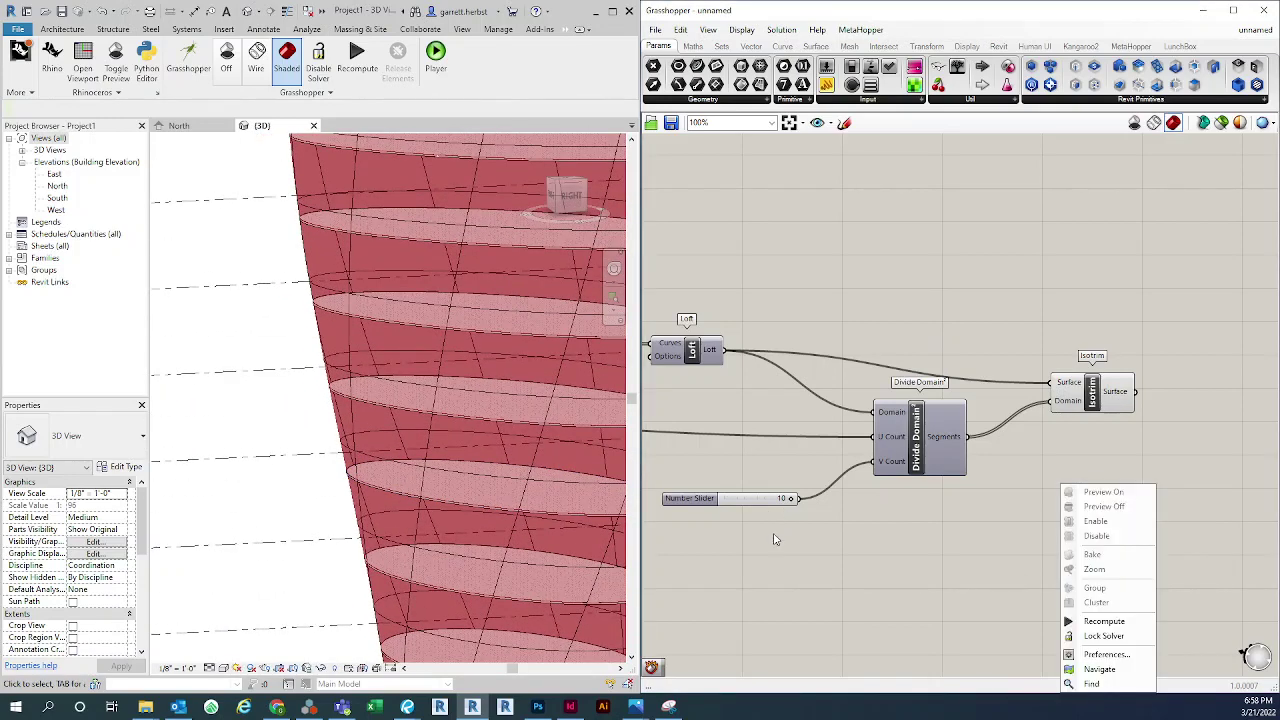
pyautogui.moveTo(774, 535); pyautogui.dragTo(882, 524, button='right')
pyautogui.scroll(-3, 882, 524)
pyautogui.scroll(2, 850, 516)
pyautogui.moveTo(846, 489); pyautogui.dragTo(845, 531)
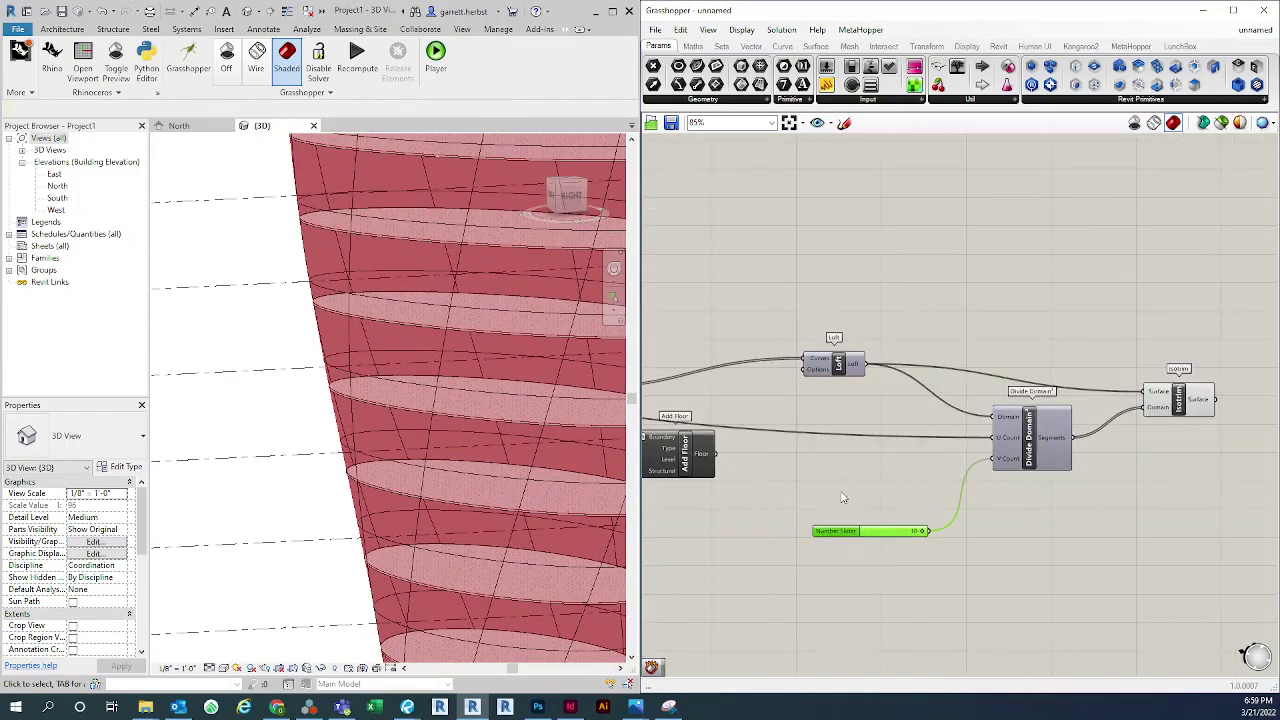
# Add a Subtraction component and route the U Count connection through its A input and Result output
pyautogui.doubleClick(841, 474)
pyautogui.write('subtraction')
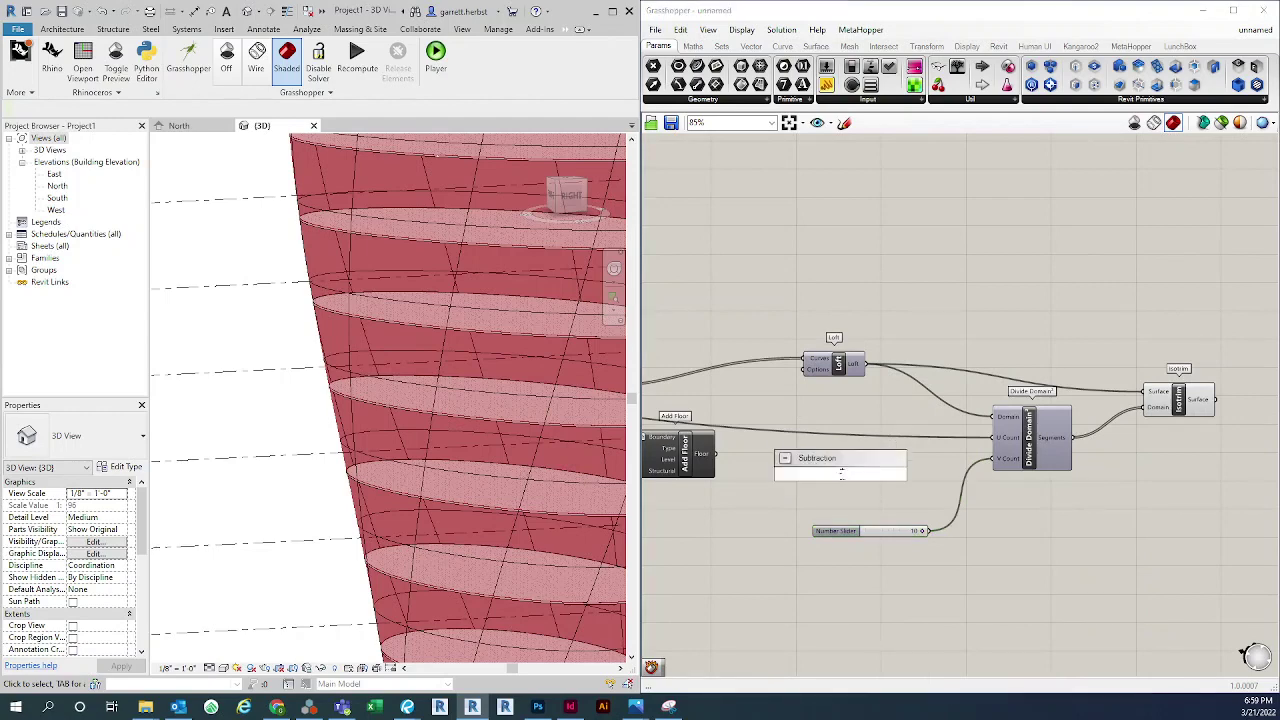
pyautogui.press('Return')
pyautogui.moveTo(866, 483); pyautogui.dragTo(882, 483)
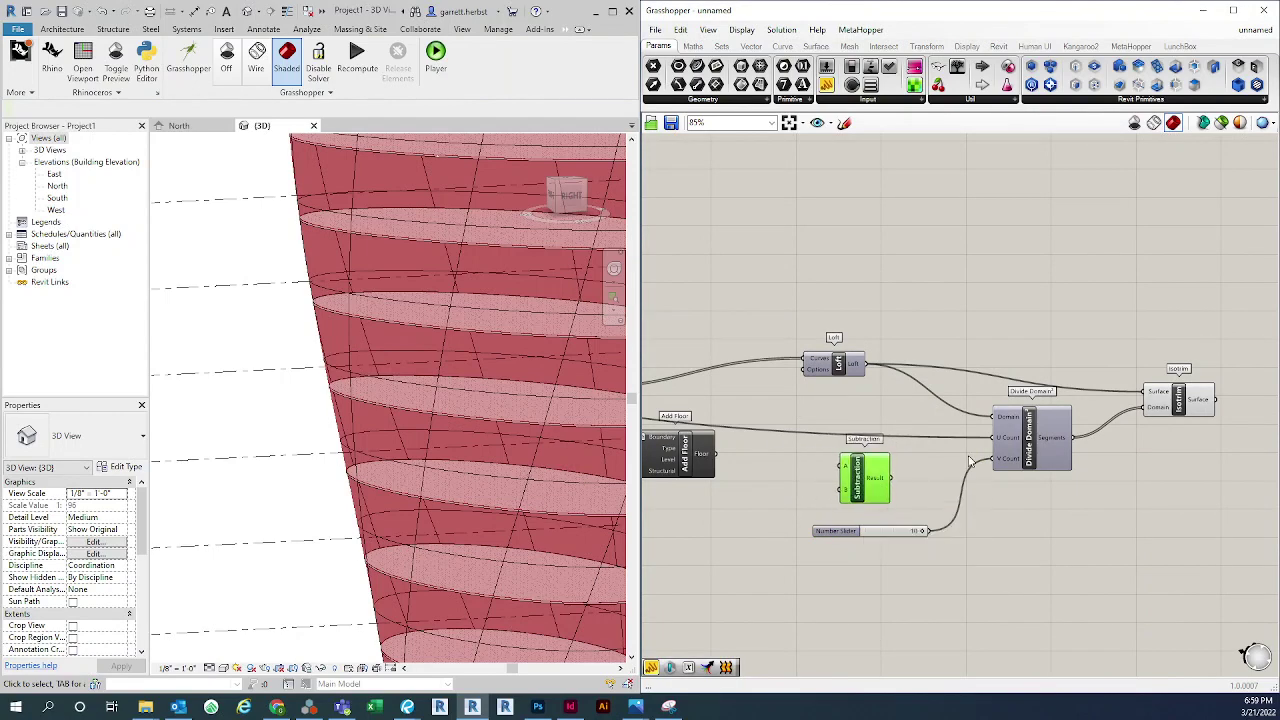
pyautogui.moveTo(993, 438)
pyautogui.keyDown('ctrl'); pyautogui.keyDown('shift'); pyautogui.mouseDown()
pyautogui.moveTo(841, 466)
pyautogui.moveTo(994, 438)
pyautogui.mouseUp(); pyautogui.keyUp('shift'); pyautogui.keyUp('ctrl')
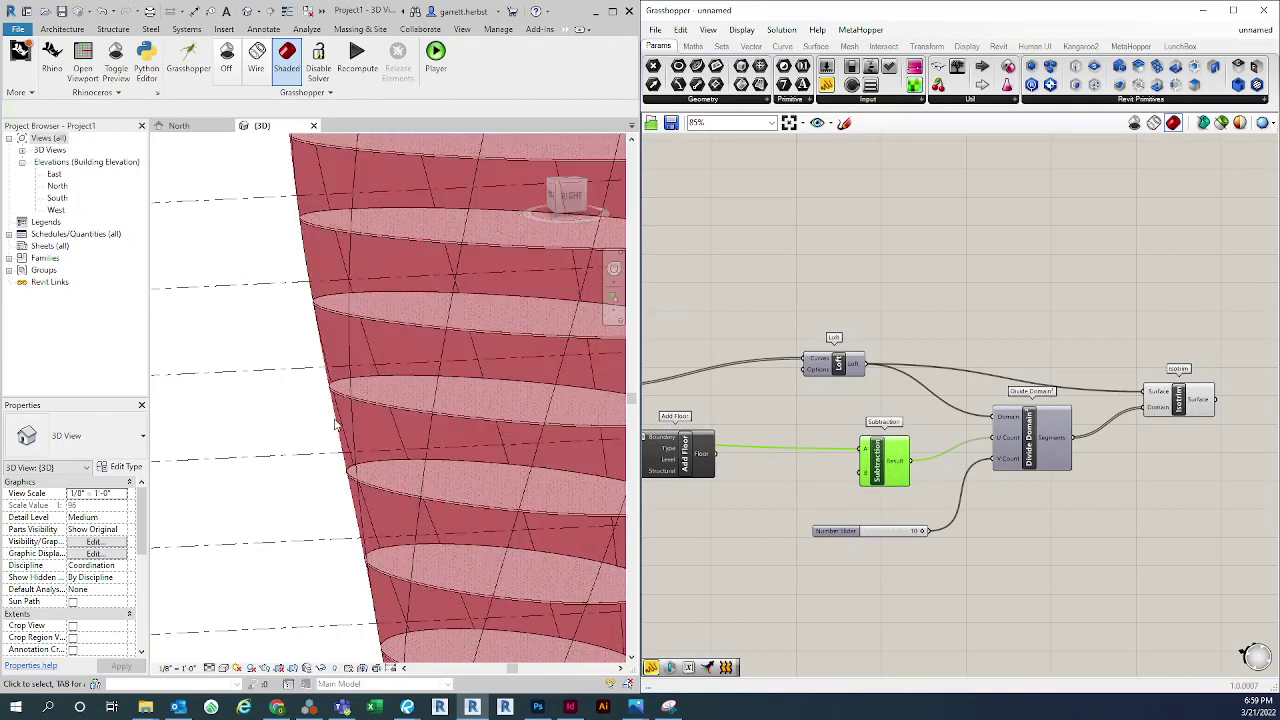
# Temporarily hide the Level - 14 floor slab and examine how the facade segment edges line up with the floors
pyautogui.click(387, 401)
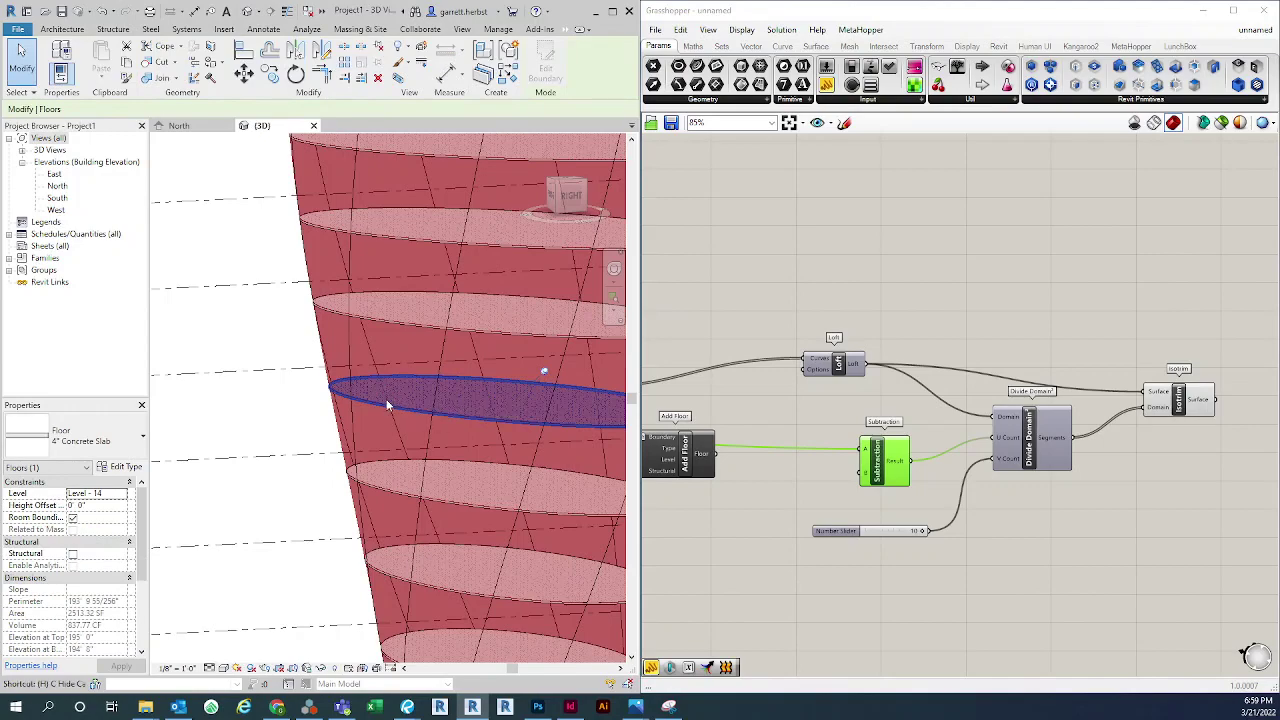
pyautogui.press('v')
pyautogui.press('h')
pyautogui.scroll(3, 334, 391)
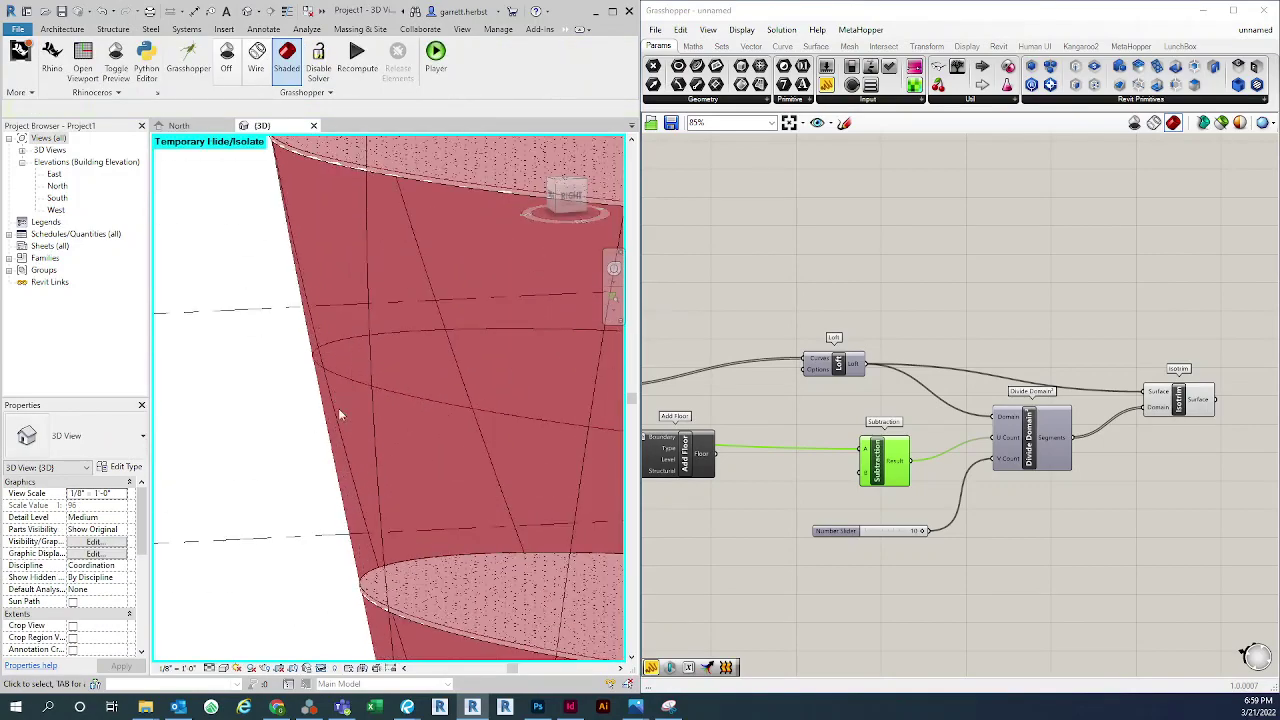
pyautogui.scroll(-5, 253, 371)
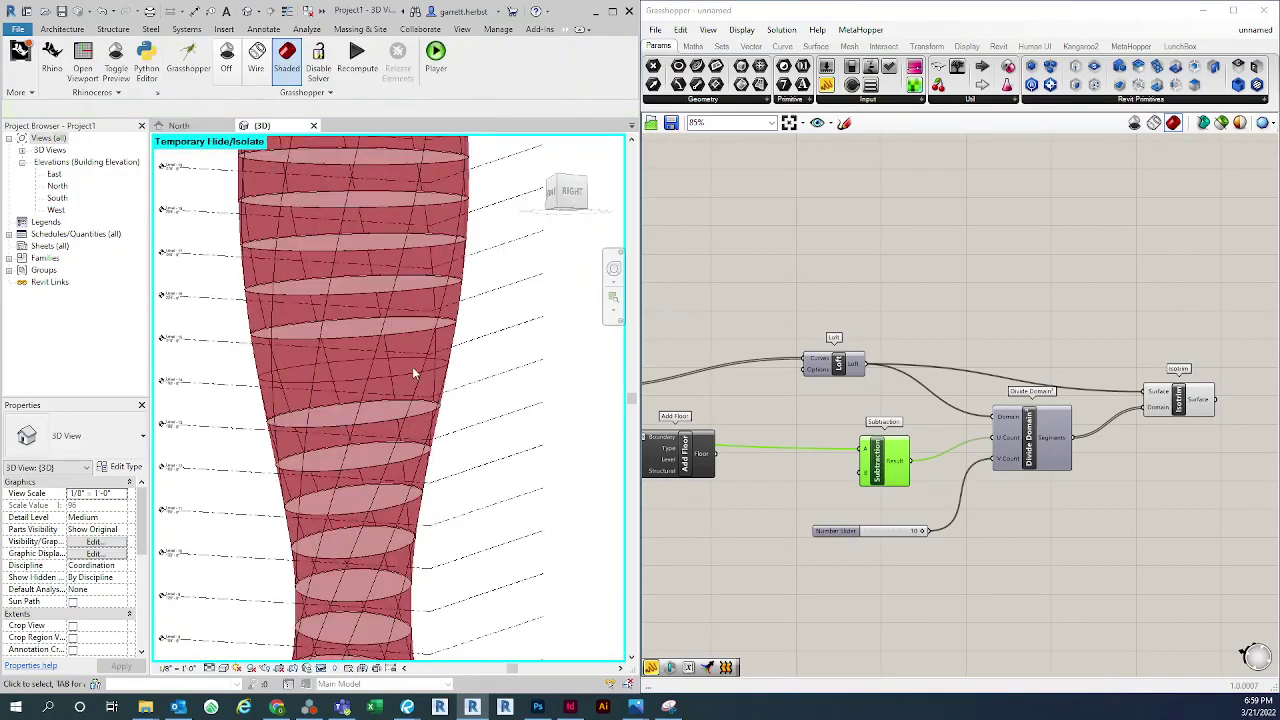
pyautogui.keyDown('shift'); pyautogui.moveTo(412, 366); pyautogui.dragTo(440, 438, button='middle'); pyautogui.keyUp('shift')
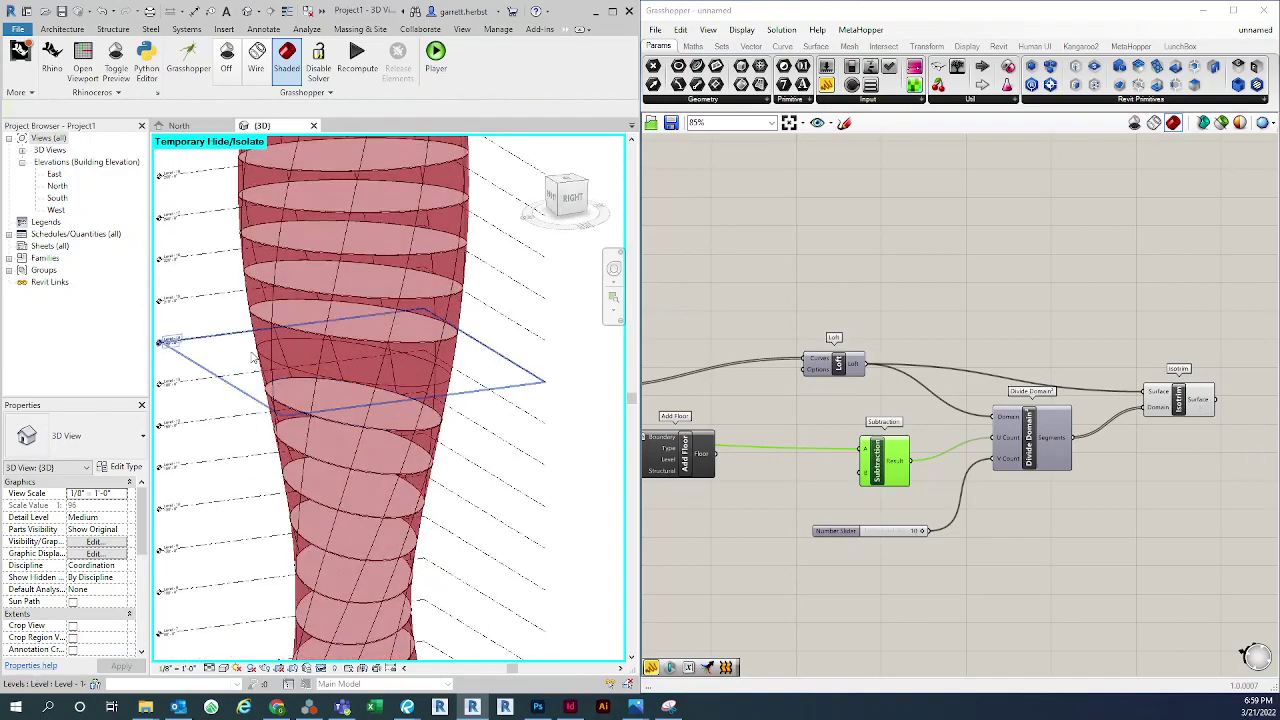
pyautogui.scroll(3, 248, 362)
pyautogui.scroll(-6, 280, 350)
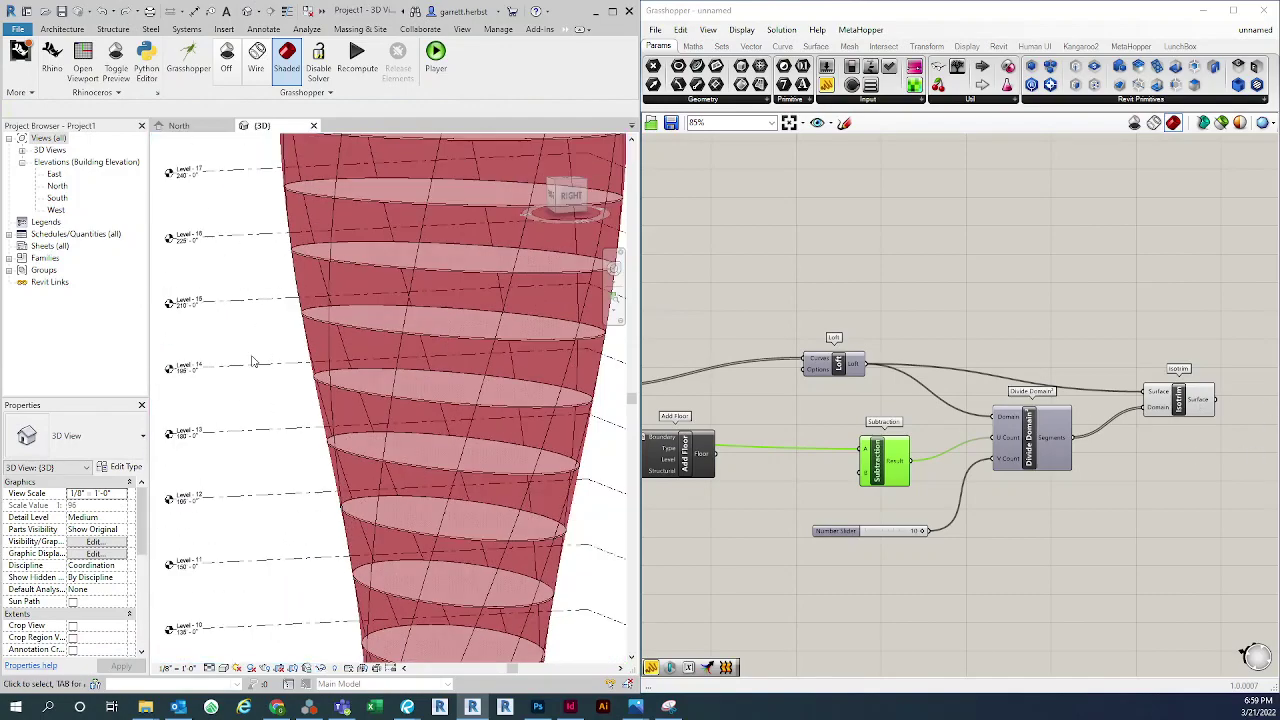
pyautogui.keyDown('shift'); pyautogui.moveTo(303, 366); pyautogui.dragTo(330, 445, button='middle'); pyautogui.keyUp('shift')
# Try to raise the V Count number slider beyond 10 and view the facade segments from the front of the tower
pyautogui.scroll(5, 920, 554)
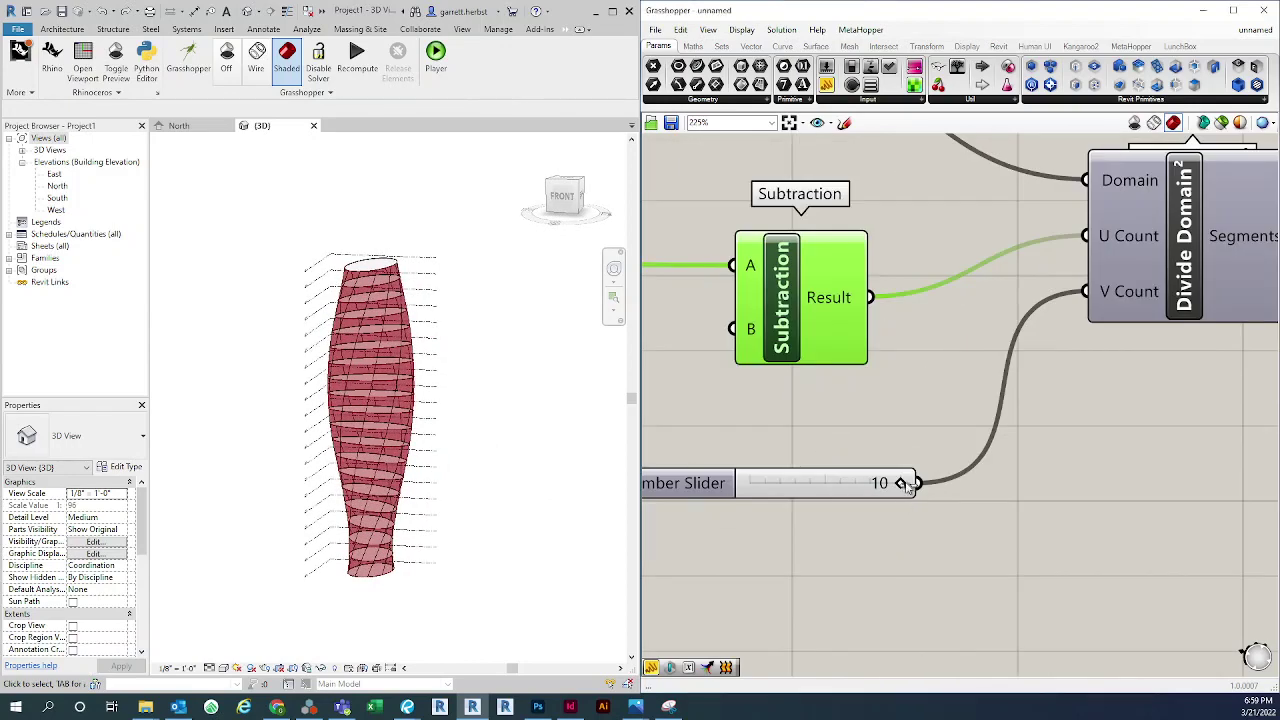
pyautogui.moveTo(902, 482)
pyautogui.mouseDown()
pyautogui.moveTo(857, 483)
pyautogui.moveTo(922, 484)
pyautogui.mouseUp()
pyautogui.click(490, 485)
pyautogui.keyDown('shift'); pyautogui.moveTo(507, 451); pyautogui.dragTo(478, 432, button='middle'); pyautogui.keyUp('shift')
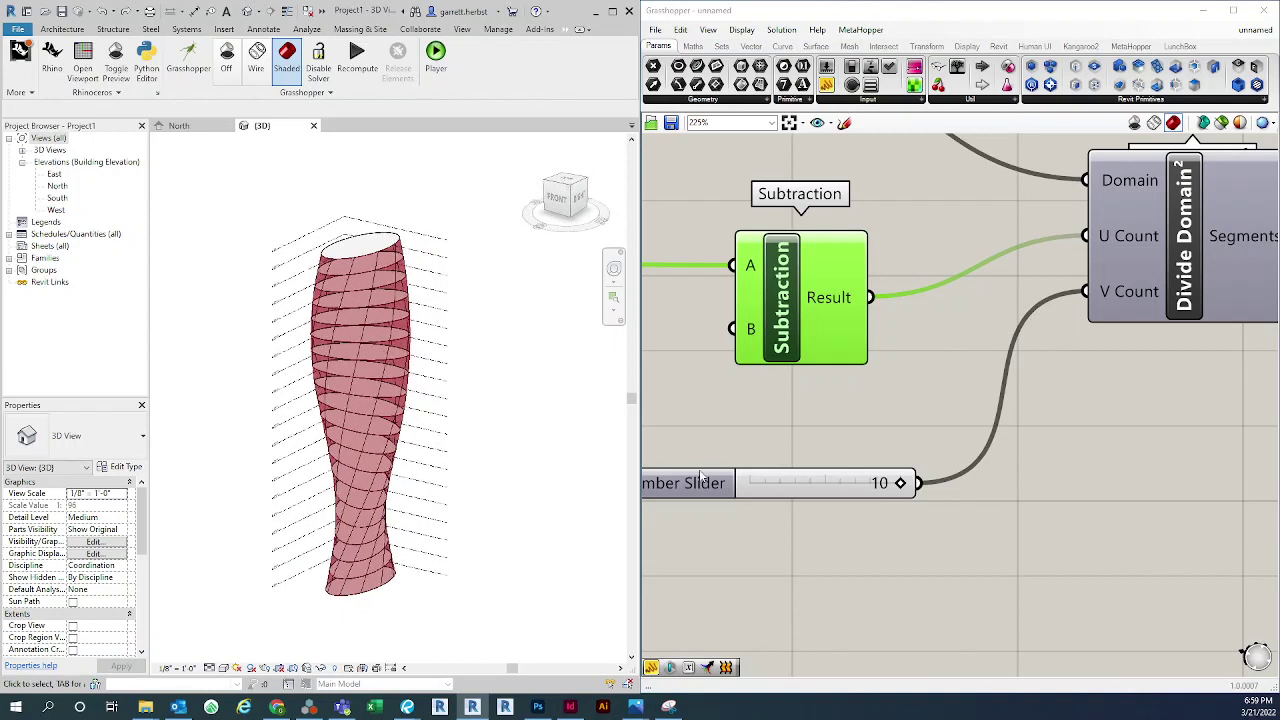
# Move the V Count number slider closer to Divide Domain², just below the Subtraction component
pyautogui.rightClick(902, 482)
pyautogui.click(910, 435)
pyautogui.scroll(-3, 910, 435)
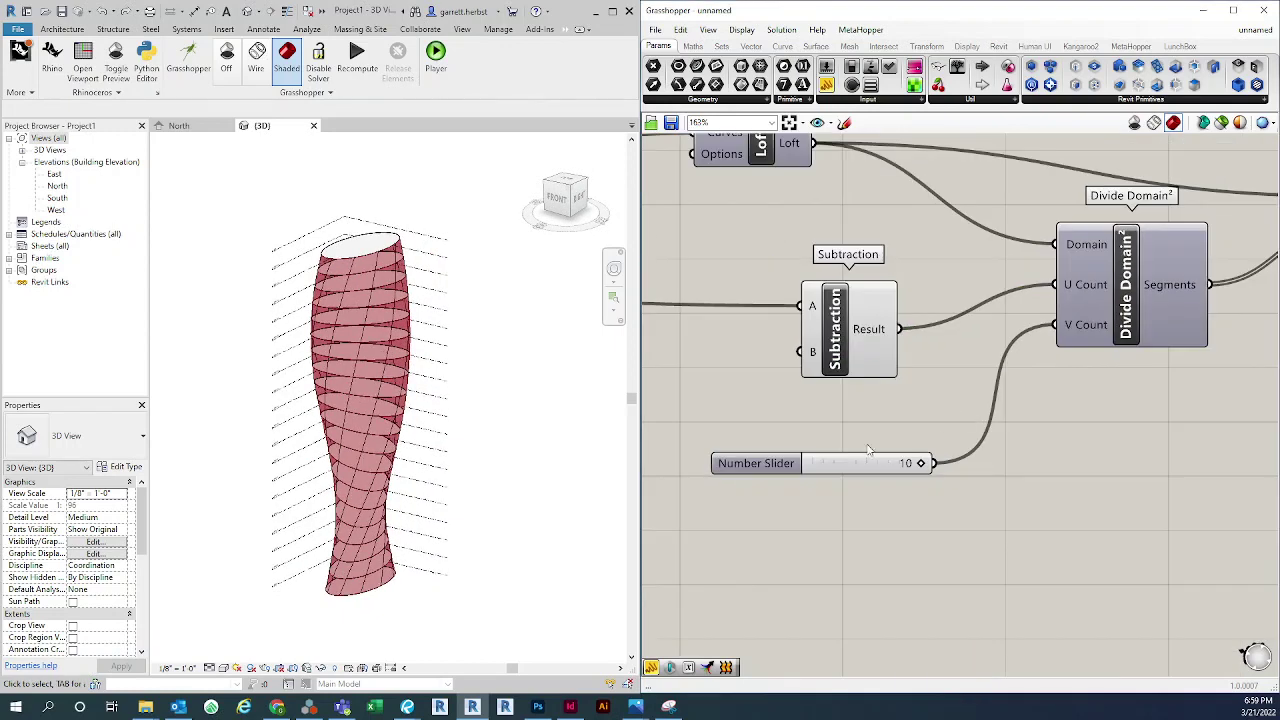
pyautogui.moveTo(855, 448); pyautogui.dragTo(903, 428)
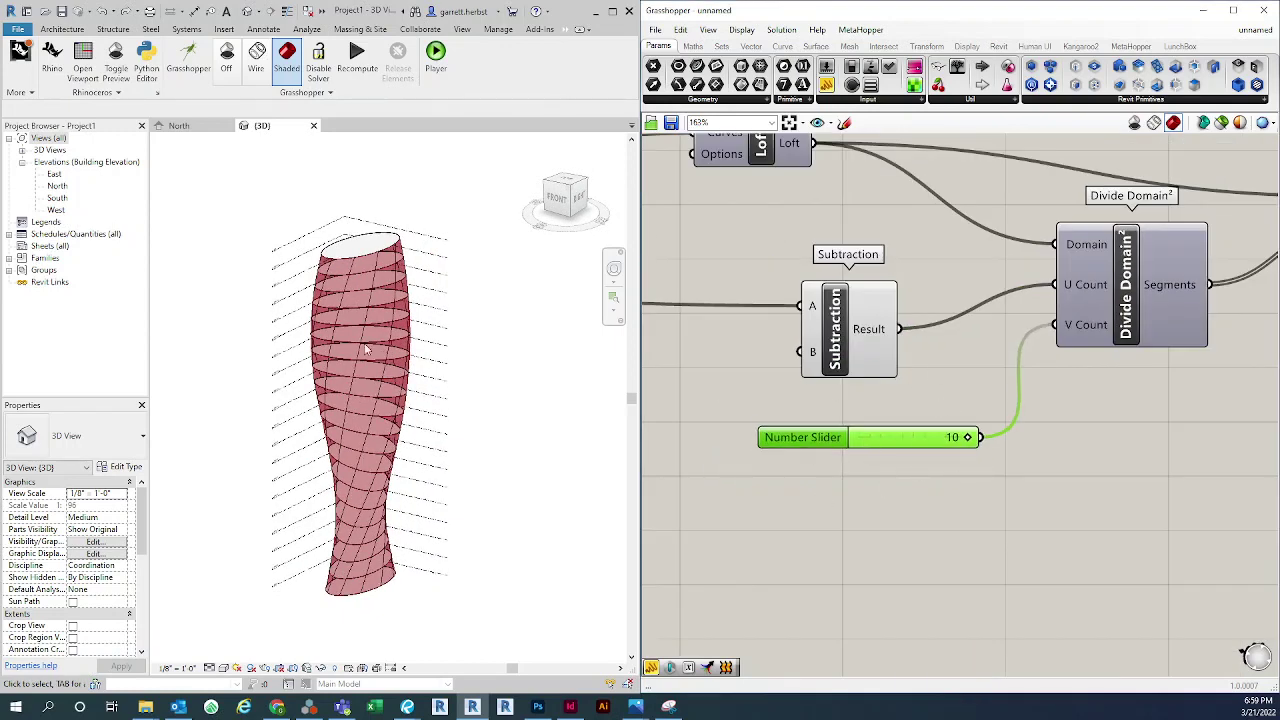
# Nudge the Subtraction component and the V Count number slider to tidy their placement beside Divide Domain²
pyautogui.moveTo(822, 505); pyautogui.dragTo(772, 502, button='right')
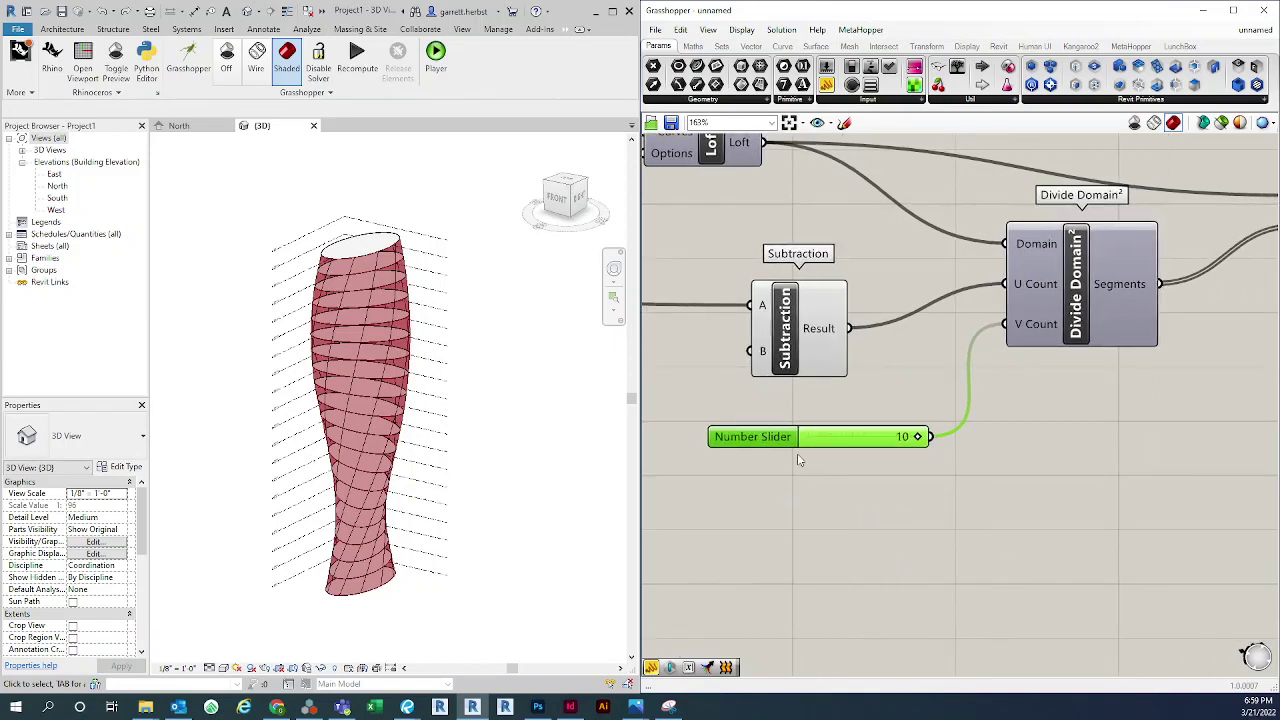
pyautogui.click(799, 494)
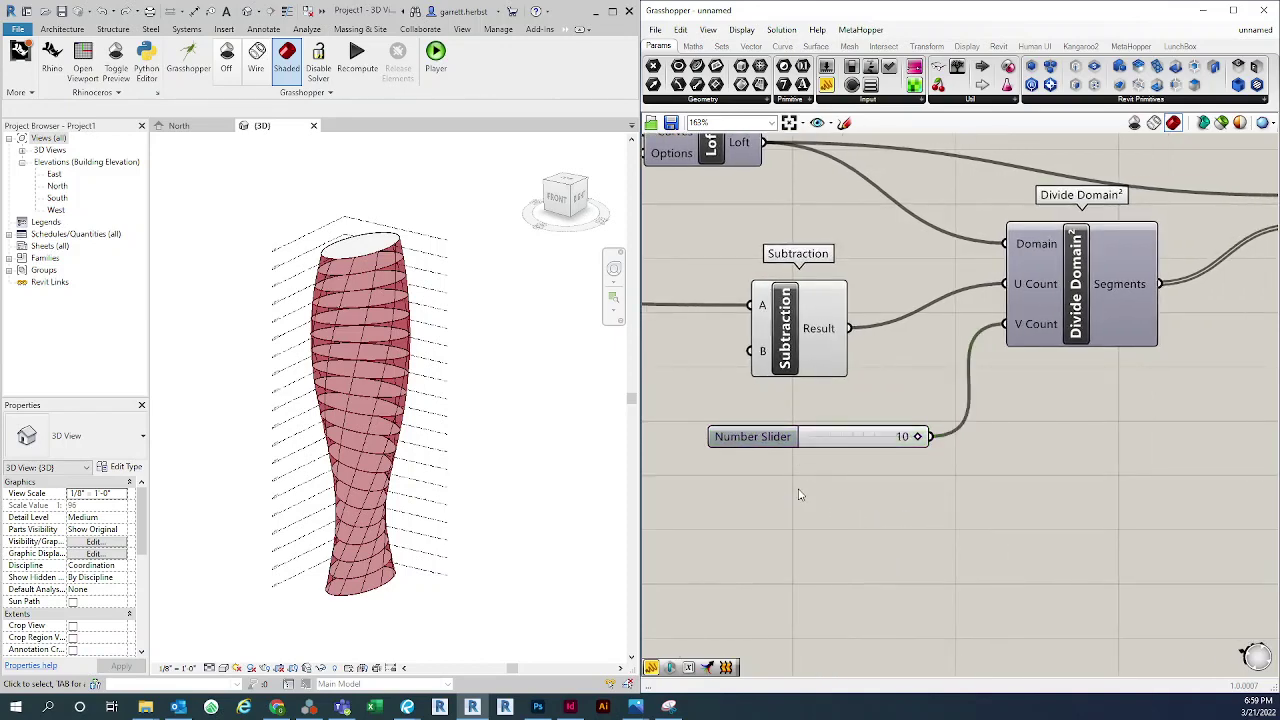
pyautogui.scroll(-2, 799, 494)
pyautogui.scroll(-1, 820, 515)
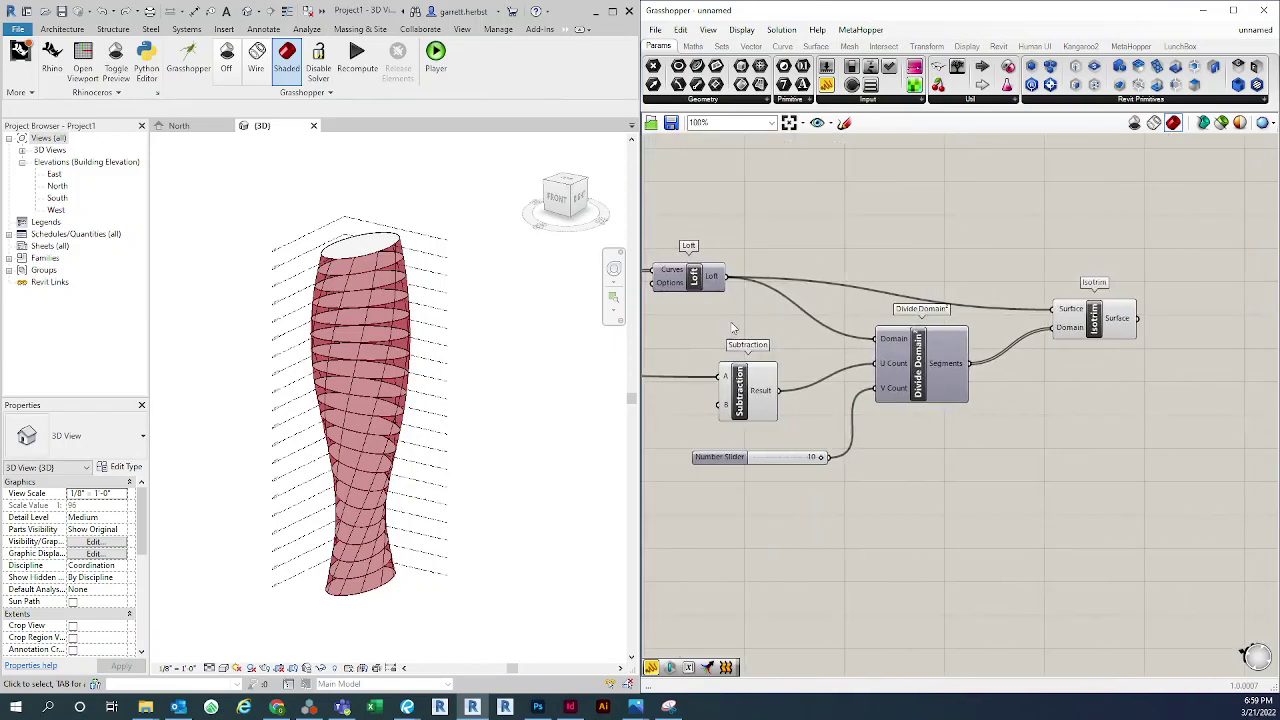
pyautogui.moveTo(742, 388); pyautogui.dragTo(737, 371)
pyautogui.moveTo(782, 465)
pyautogui.mouseDown()
pyautogui.moveTo(744, 455)
pyautogui.moveTo(762, 462)
pyautogui.mouseUp()
pyautogui.scroll(-1, 765, 498)
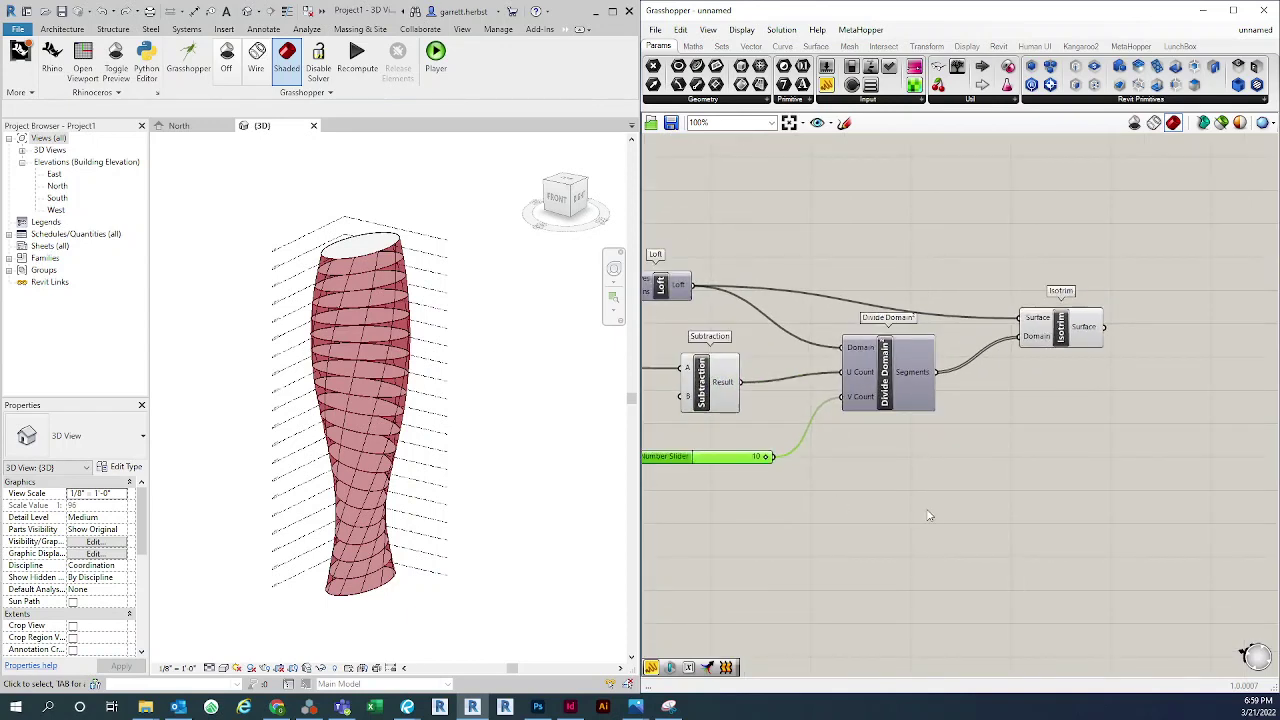
# Move the Isotrim component slightly up and closer to Divide Domain²
pyautogui.scroll(-1, 928, 516)
pyautogui.moveTo(955, 466); pyautogui.dragTo(940, 479, button='right')
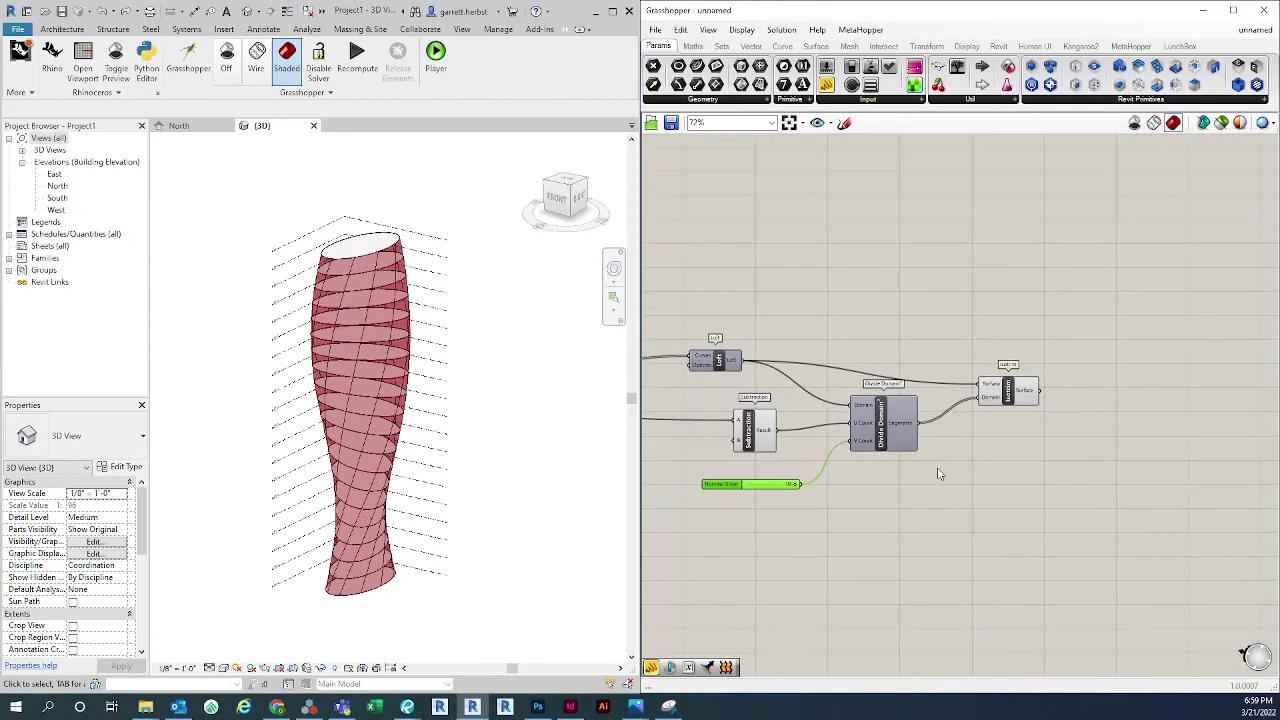
pyautogui.moveTo(1008, 401); pyautogui.dragTo(996, 388)
pyautogui.click(1010, 444)
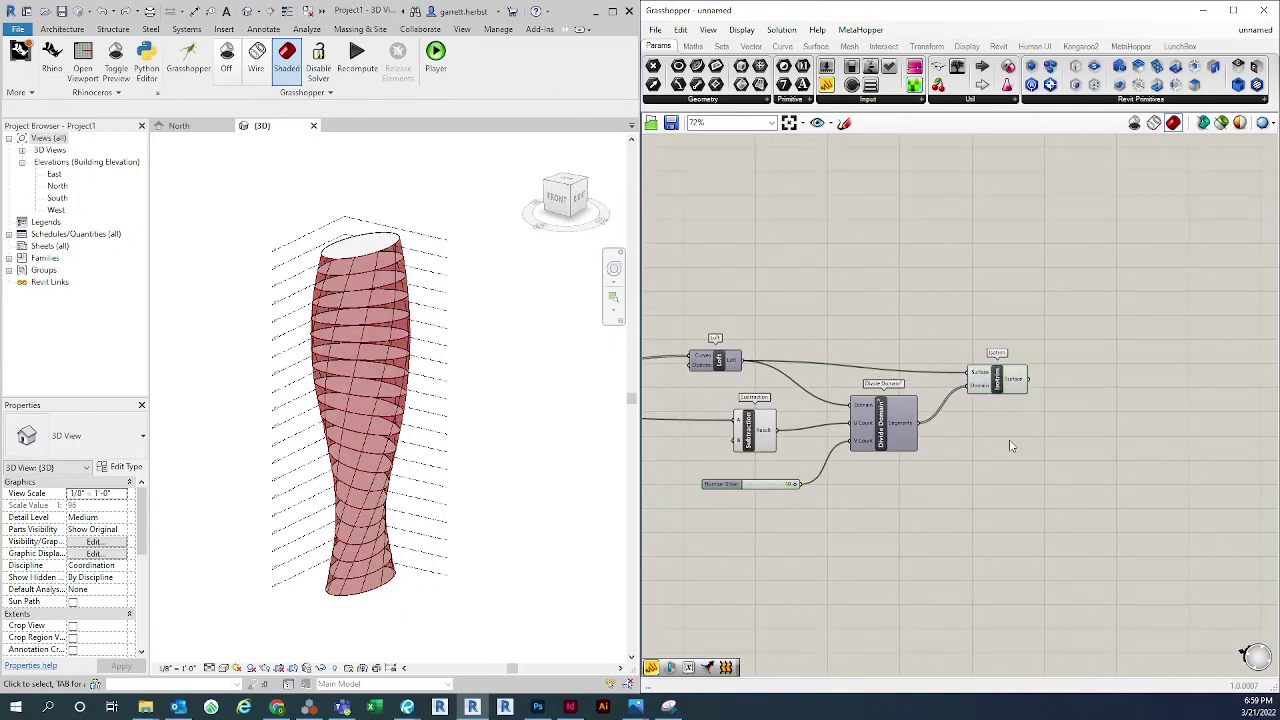
pyautogui.scroll(2, 985, 455)
pyautogui.moveTo(989, 387); pyautogui.dragTo(944, 400, button='right')
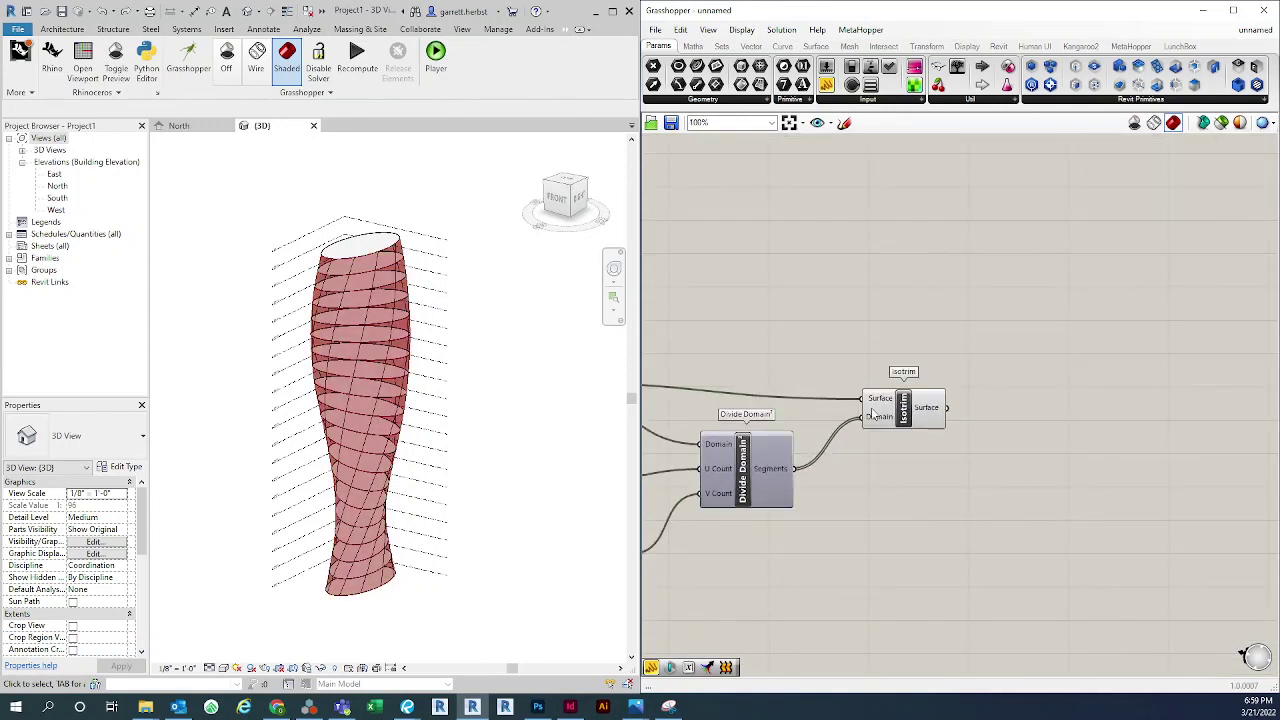
pyautogui.click(906, 404)
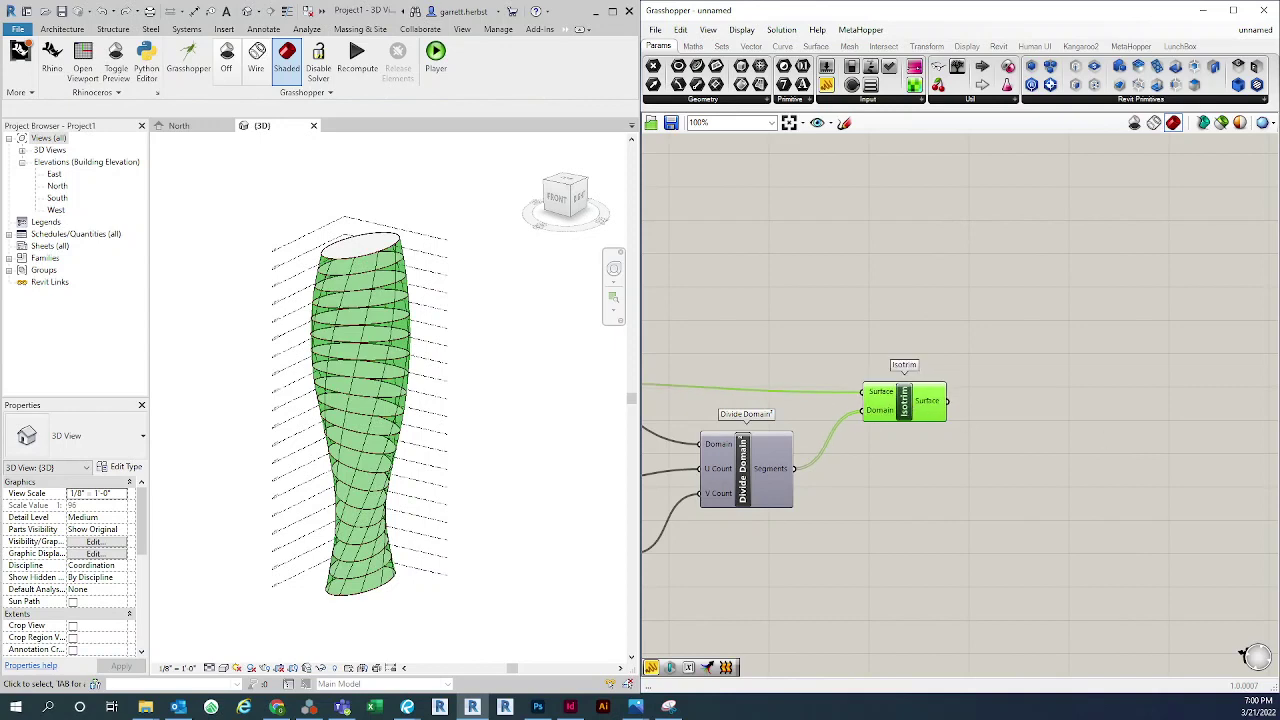
# Add a Deconstruct Brep component after Isotrim and feed the Isotrim Surface output into its Brep input
pyautogui.click(636, 706)
pyautogui.moveTo(1050, 363); pyautogui.dragTo(909, 409, button='right')
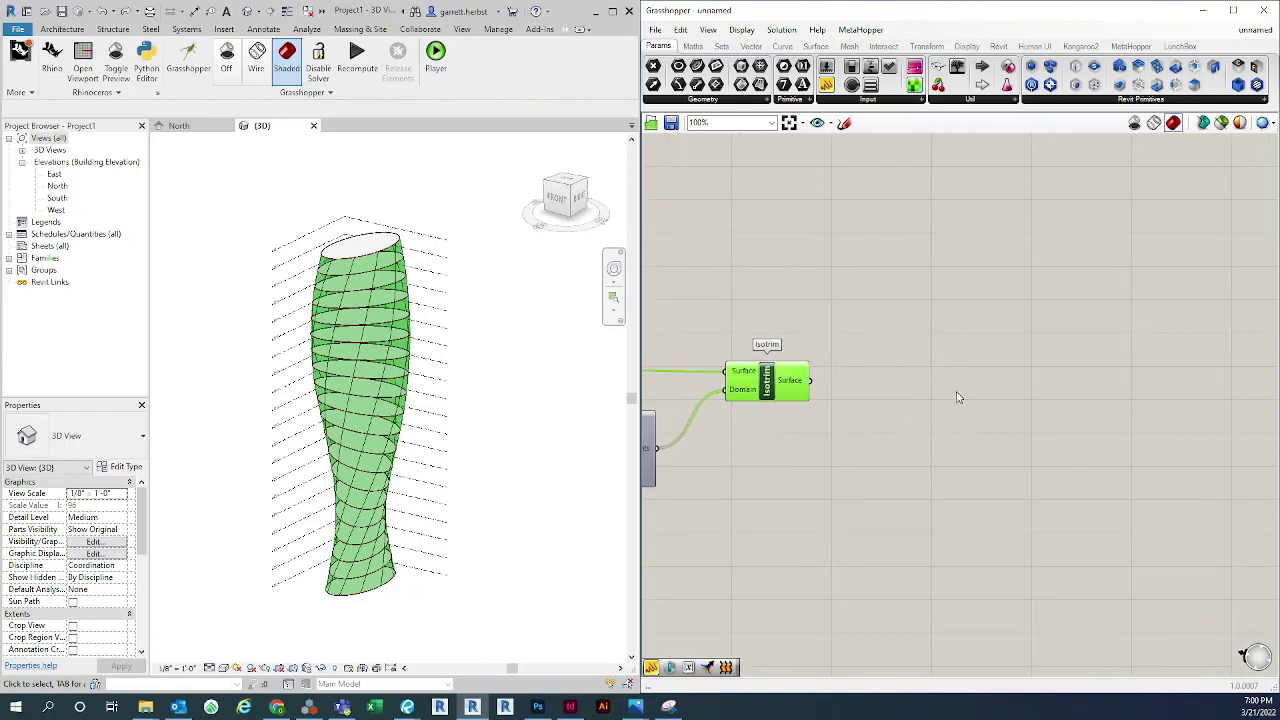
pyautogui.doubleClick(948, 410)
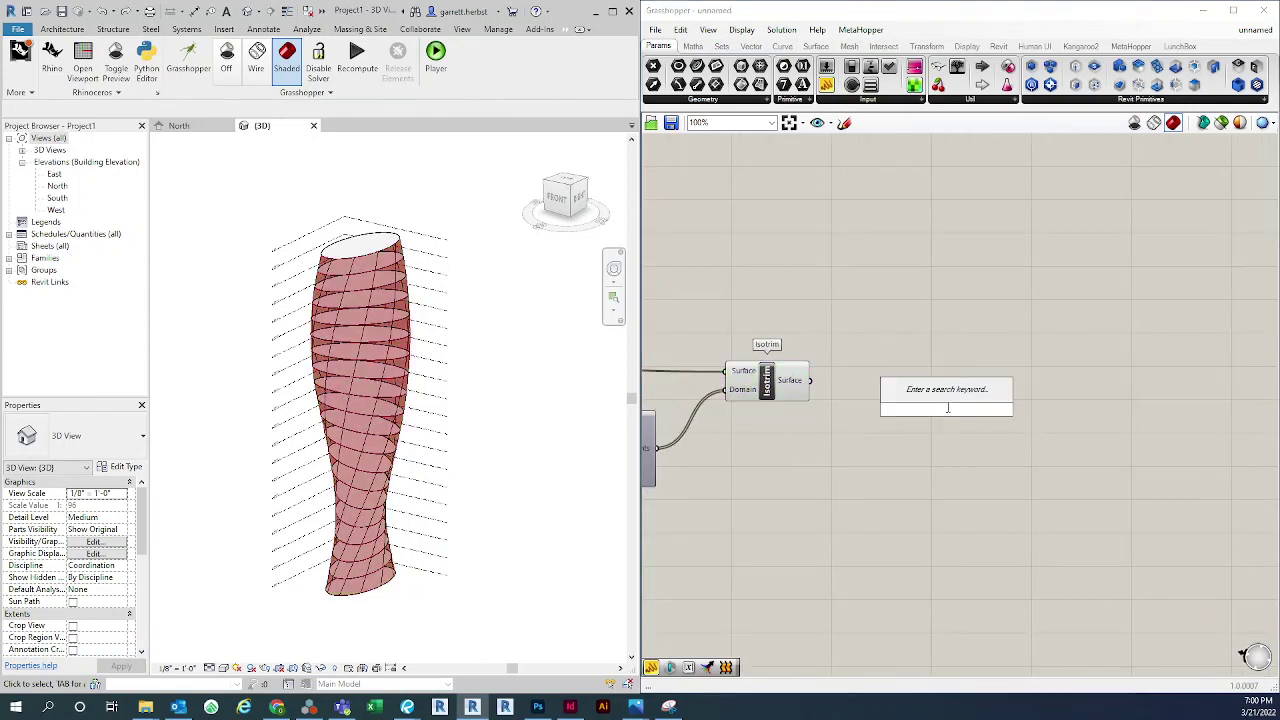
pyautogui.write('decon')
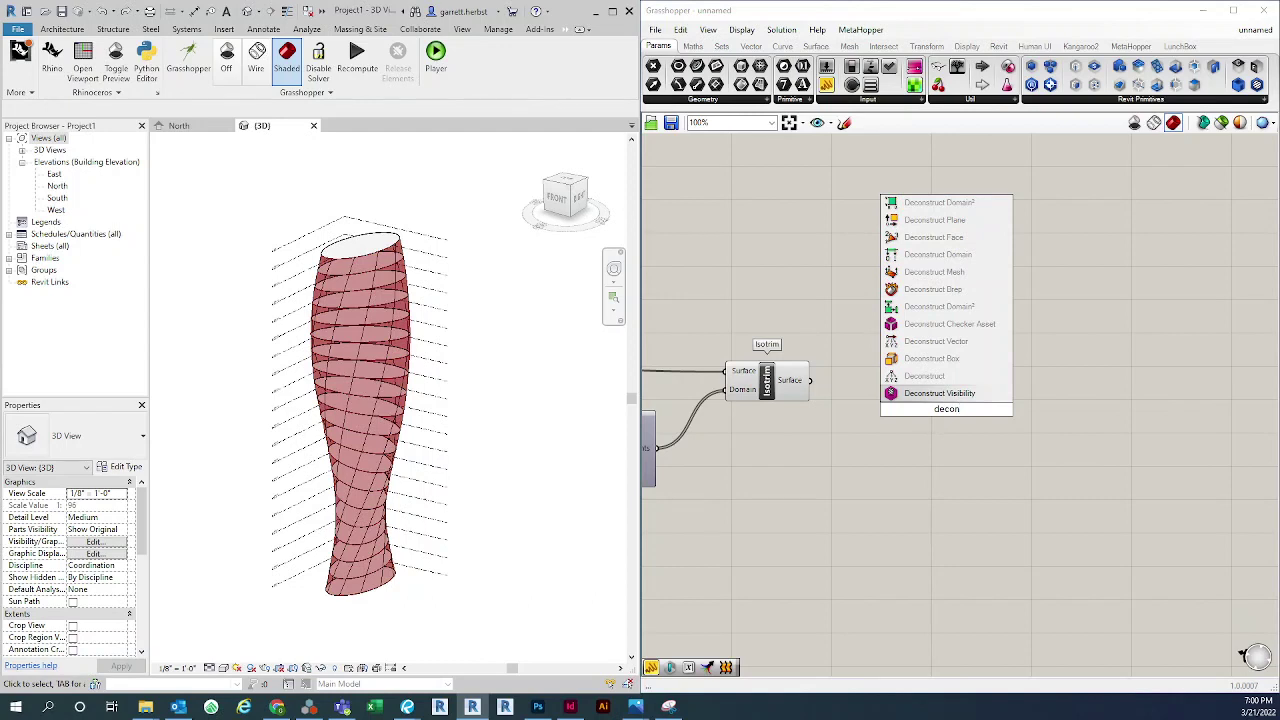
pyautogui.write('str')
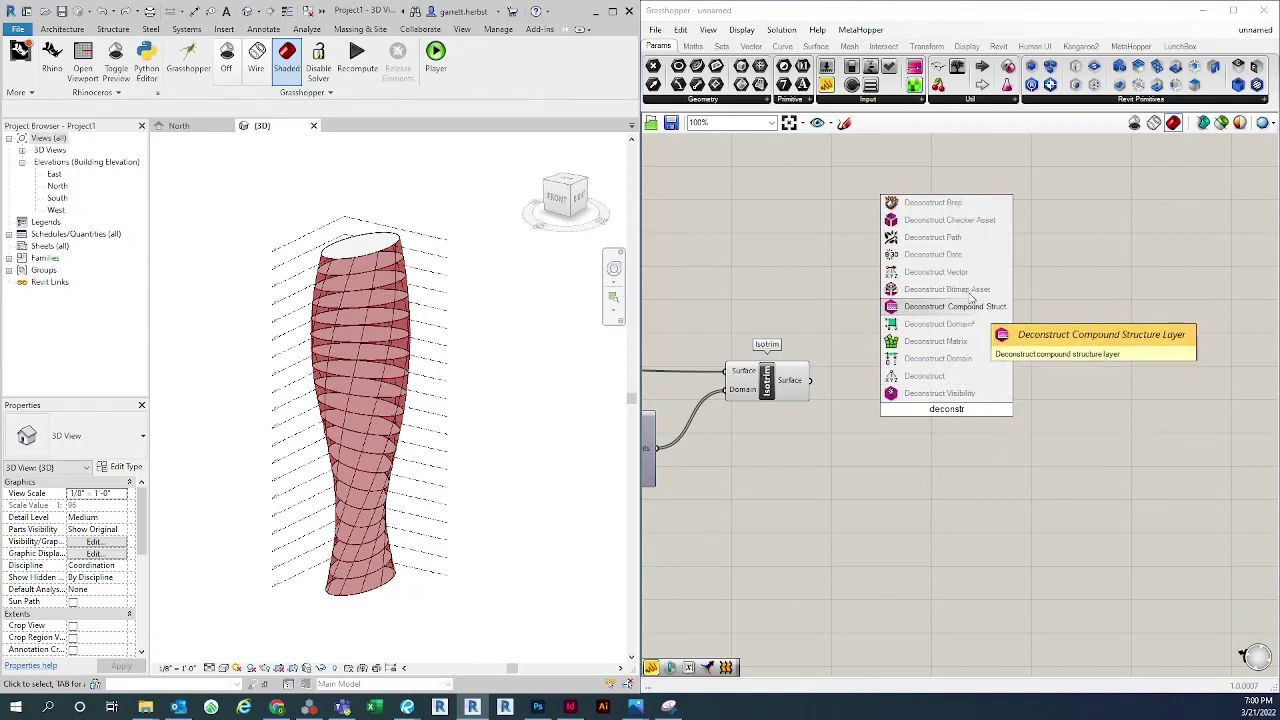
pyautogui.click(955, 204)
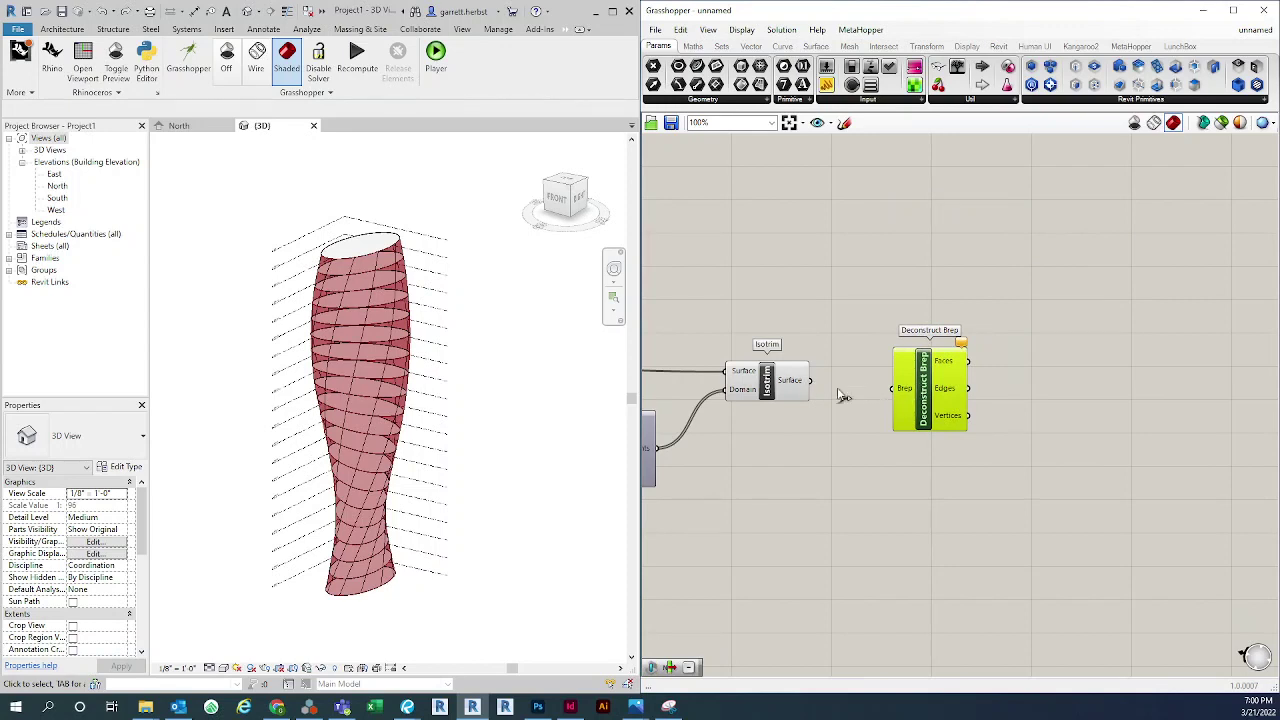
pyautogui.moveTo(812, 381); pyautogui.dragTo(880, 384)
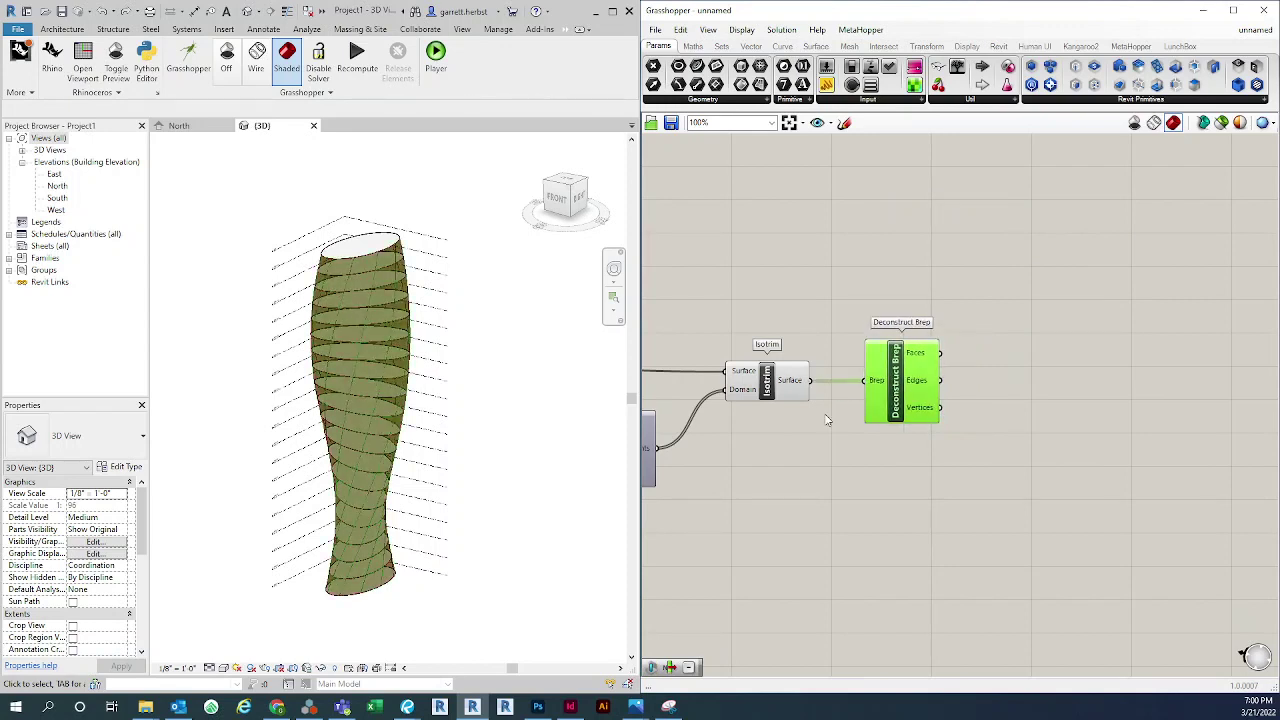
pyautogui.click(828, 415)
# Turn off the preview of the Isotrim component
pyautogui.click(782, 387)
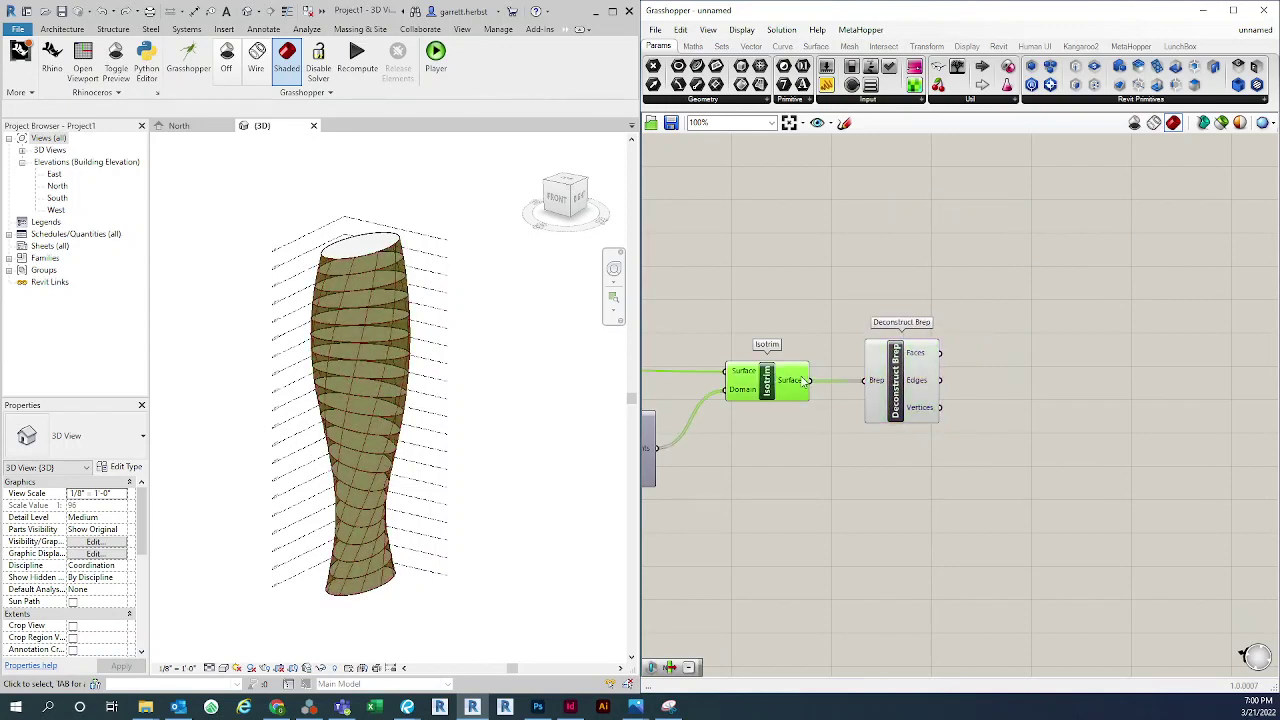
pyautogui.moveTo(805, 381)
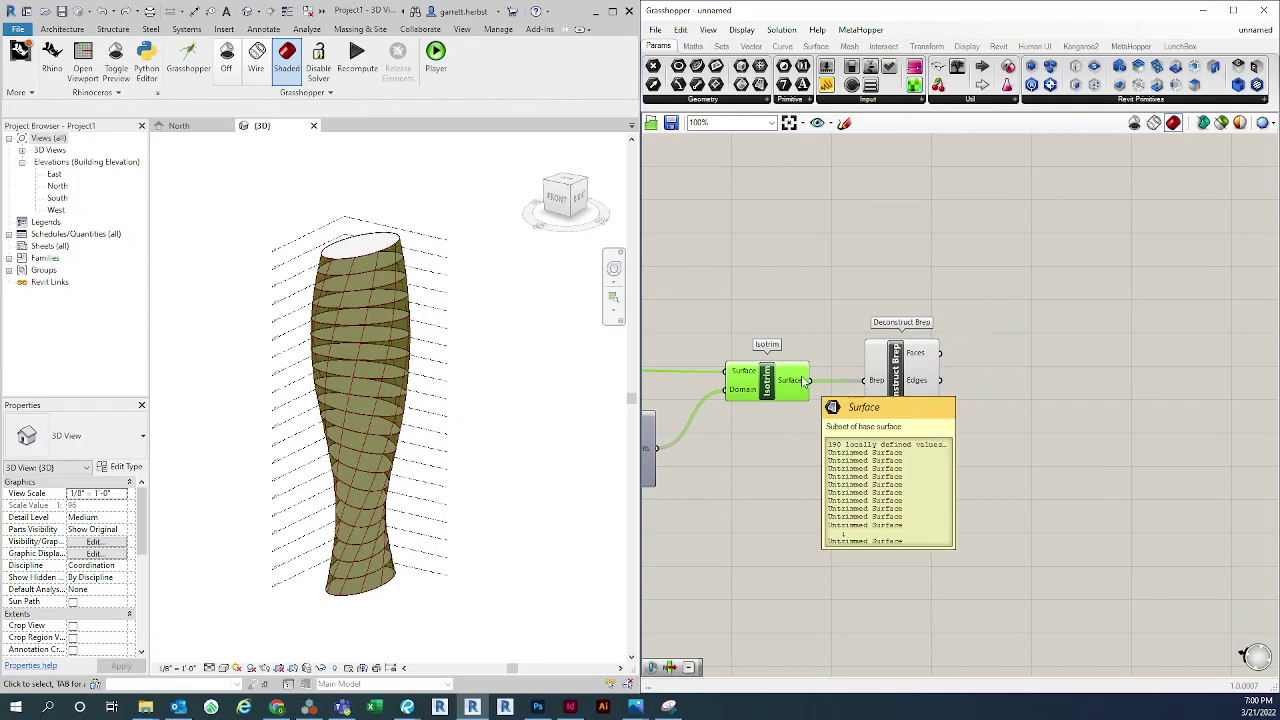
pyautogui.rightClick(767, 378)
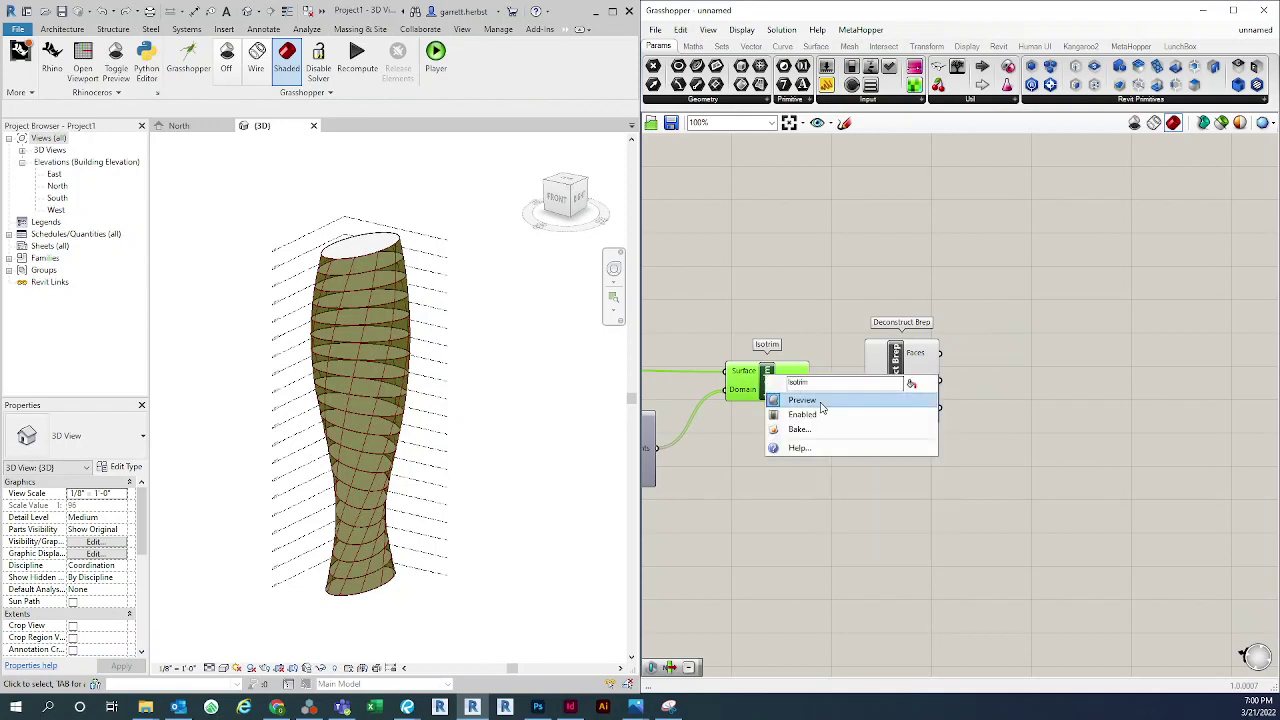
pyautogui.click(822, 401)
pyautogui.click(908, 400)
pyautogui.click(880, 449)
pyautogui.moveTo(906, 443); pyautogui.dragTo(894, 419, button='right')
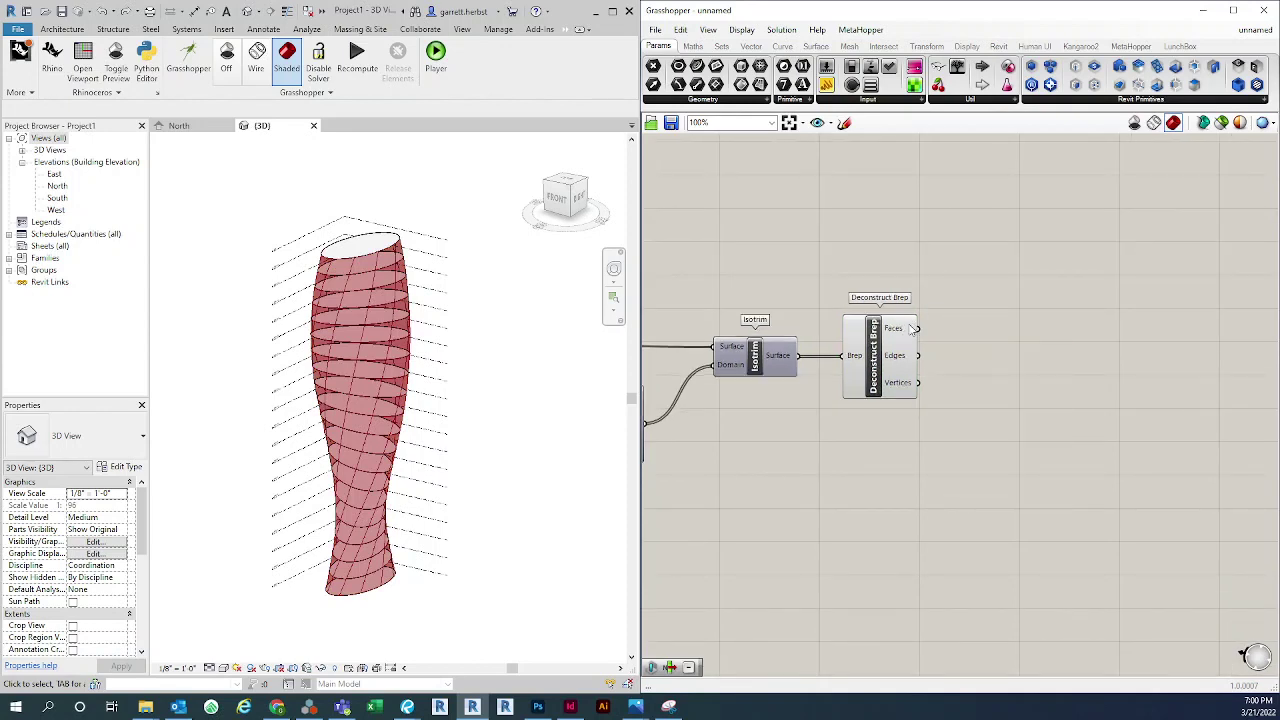
# Inspect the data held by the Faces, Edges and Vertices outputs of Deconstruct Brep
pyautogui.moveTo(913, 328)
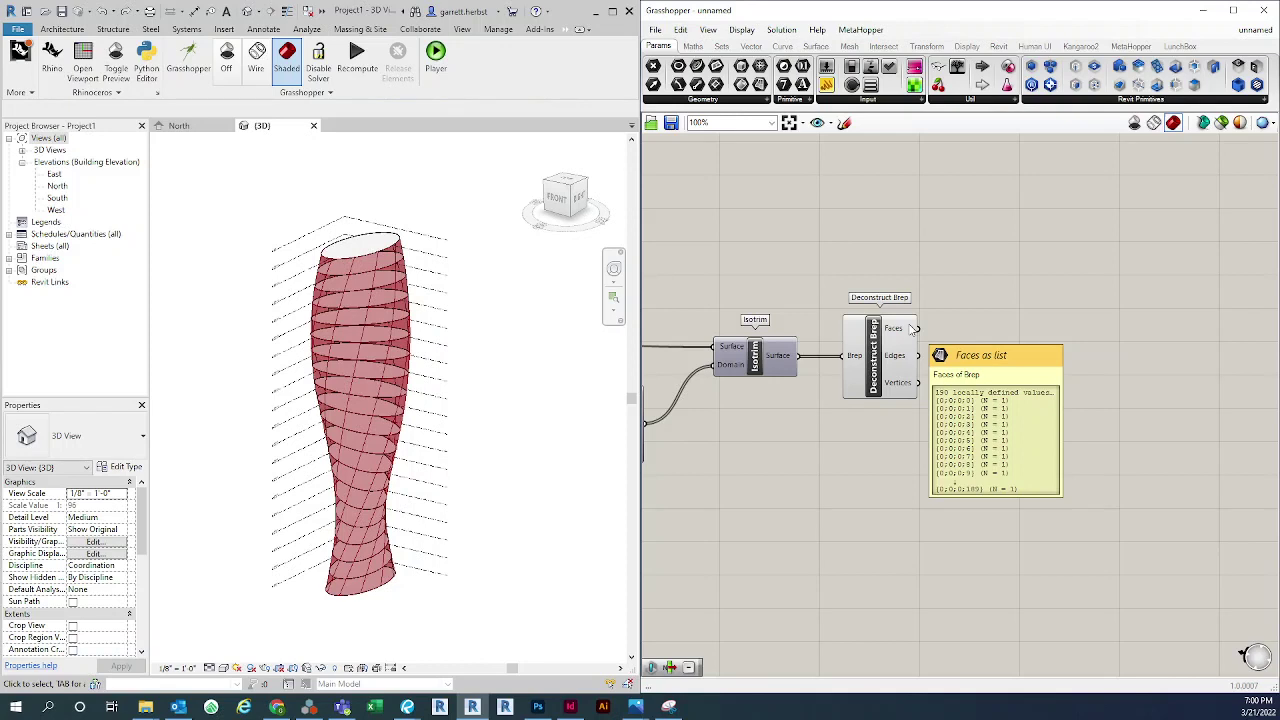
pyautogui.moveTo(893, 360)
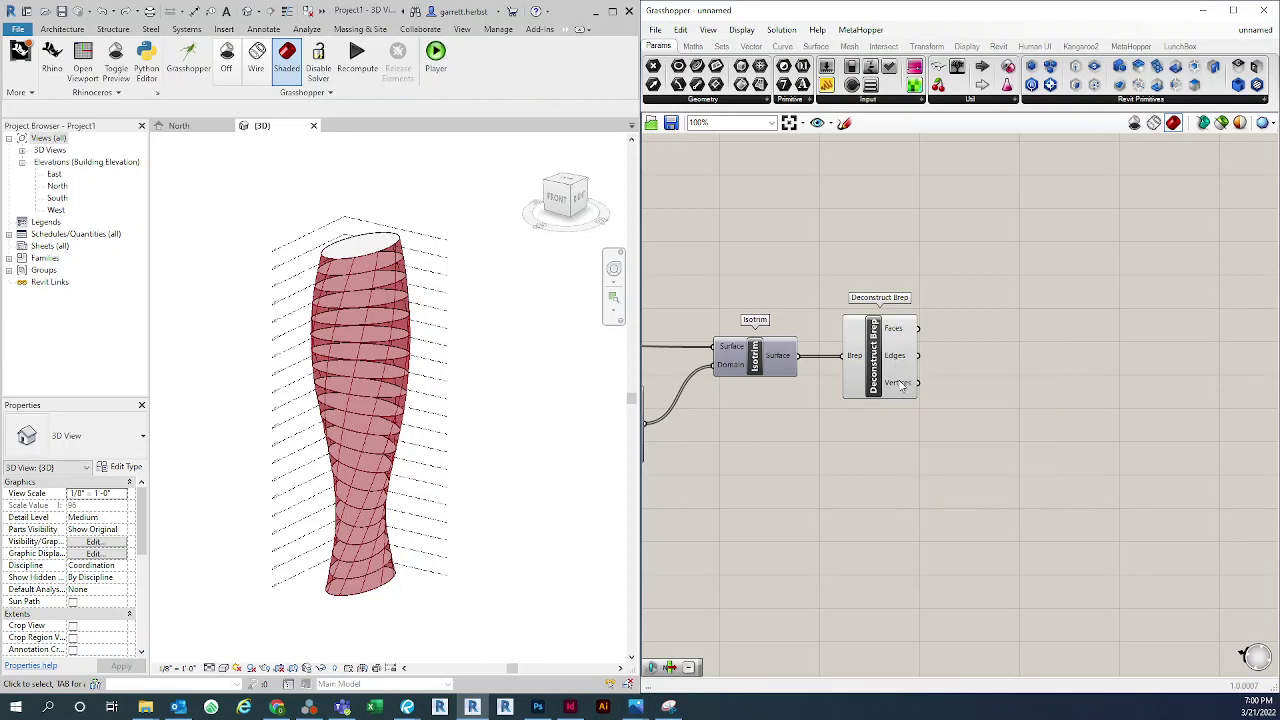
pyautogui.moveTo(899, 393)
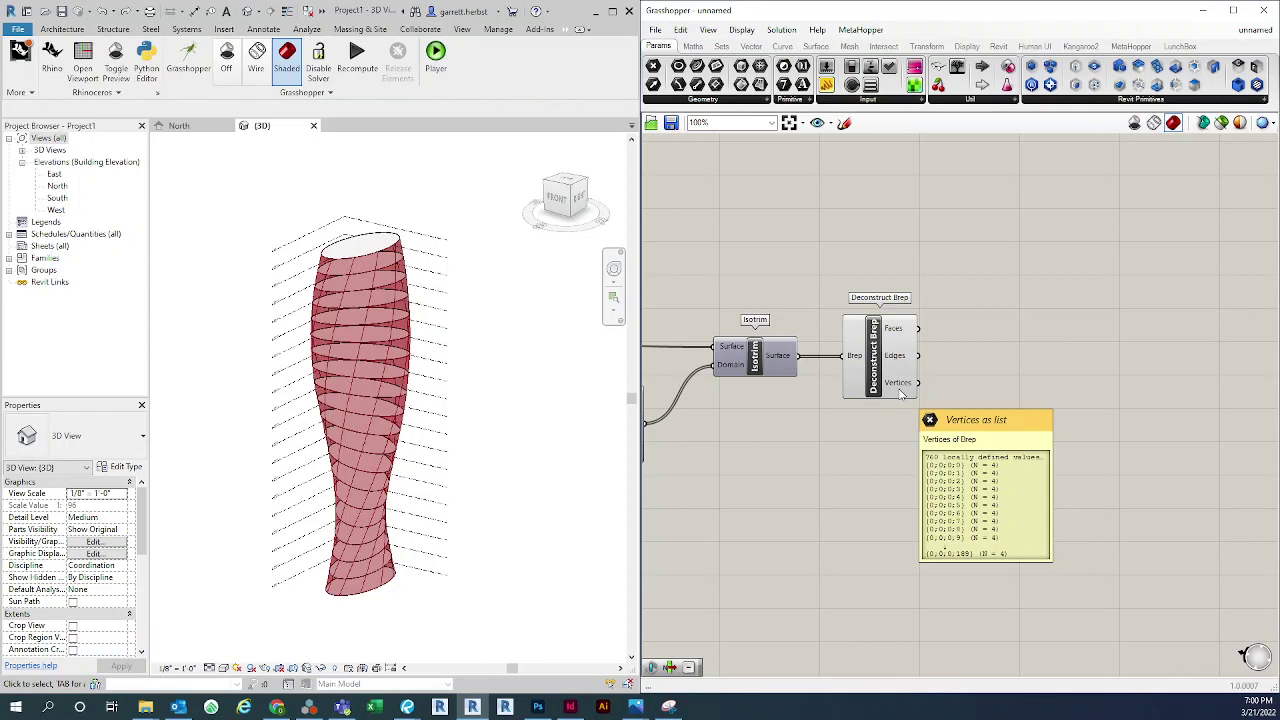
pyautogui.scroll(2, 1020, 460)
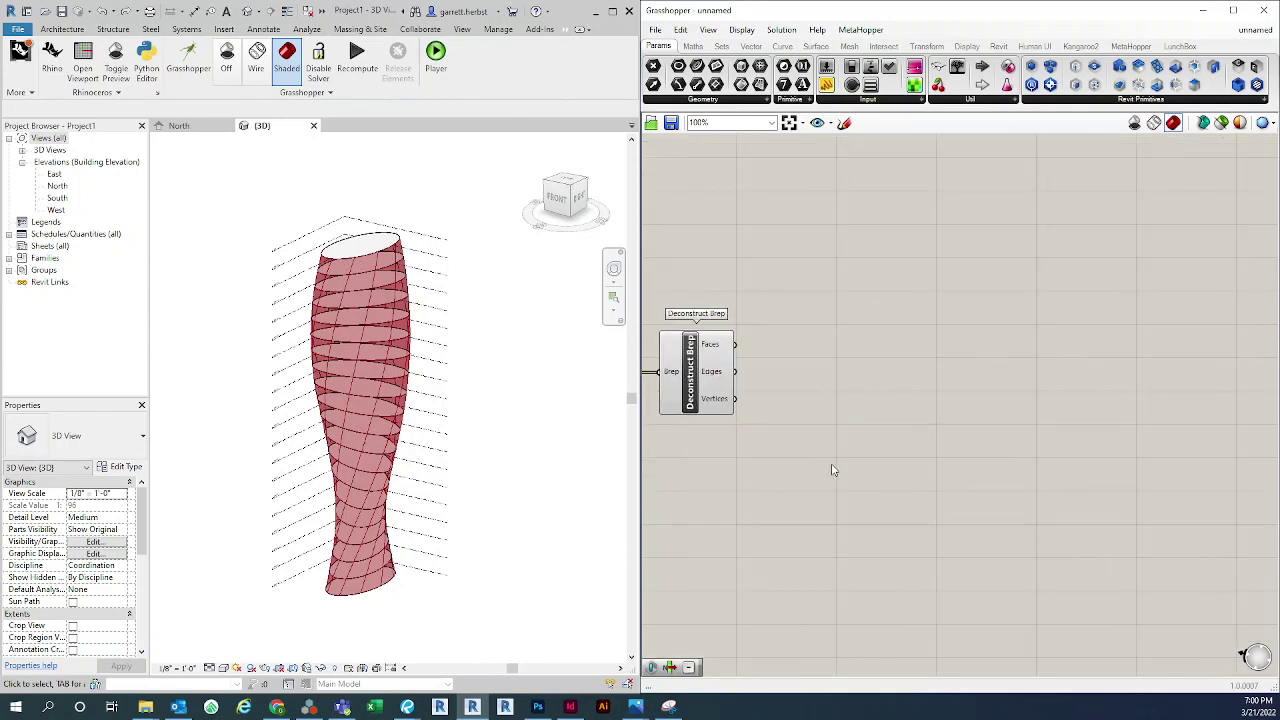
pyautogui.scroll(-4, 831, 471)
pyautogui.scroll(2, 871, 449)
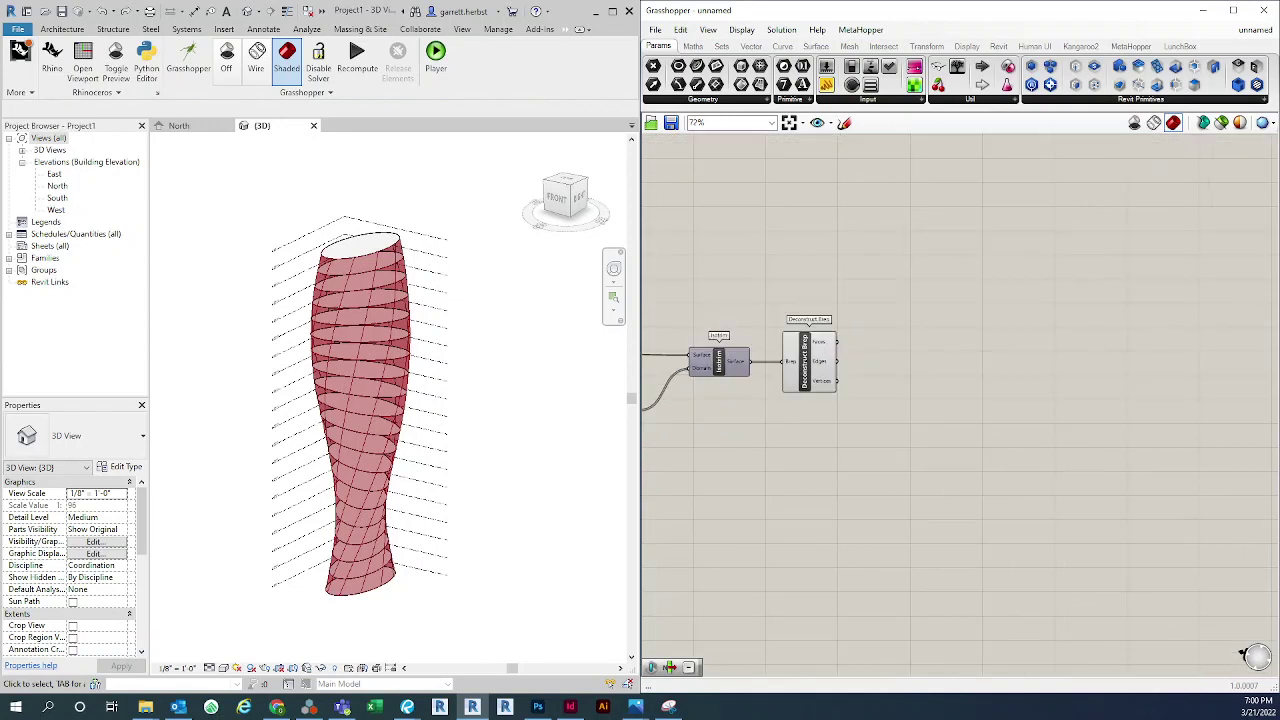
# Examine the deconstructed facade panels and floor edges on the upper part of the tower in the 3D view
pyautogui.click(635, 707)
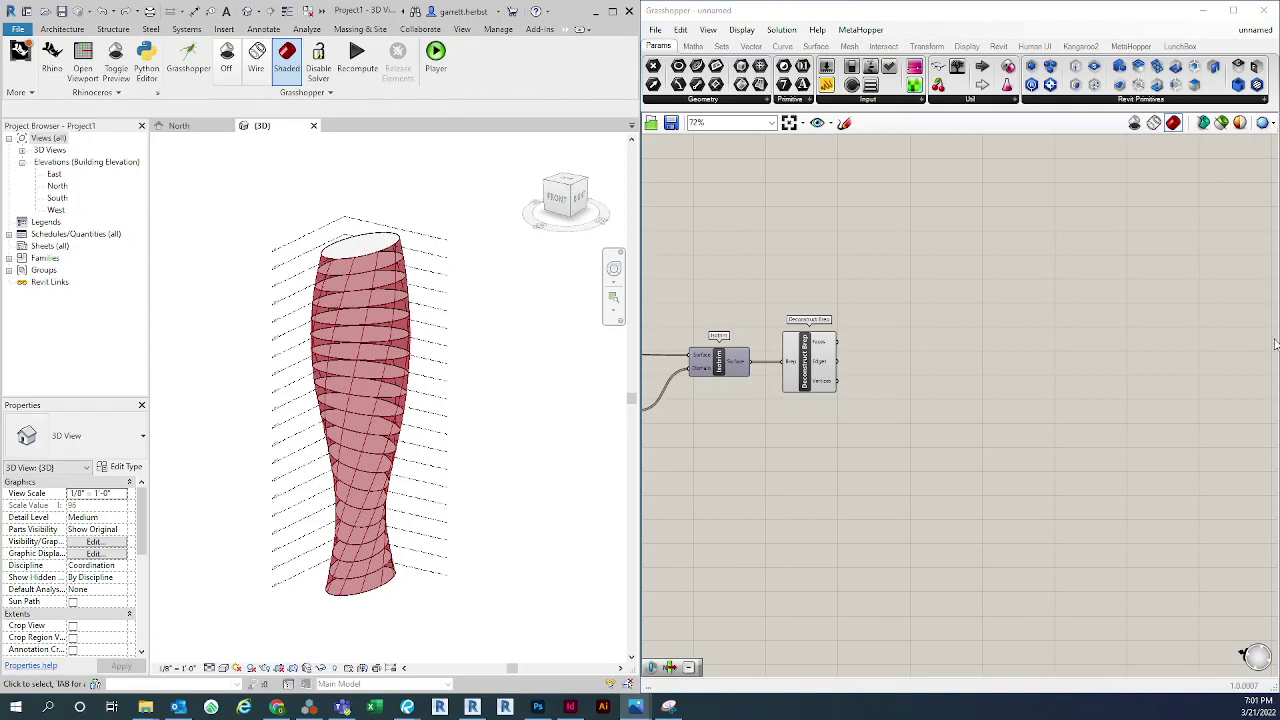
pyautogui.scroll(1, 930, 366)
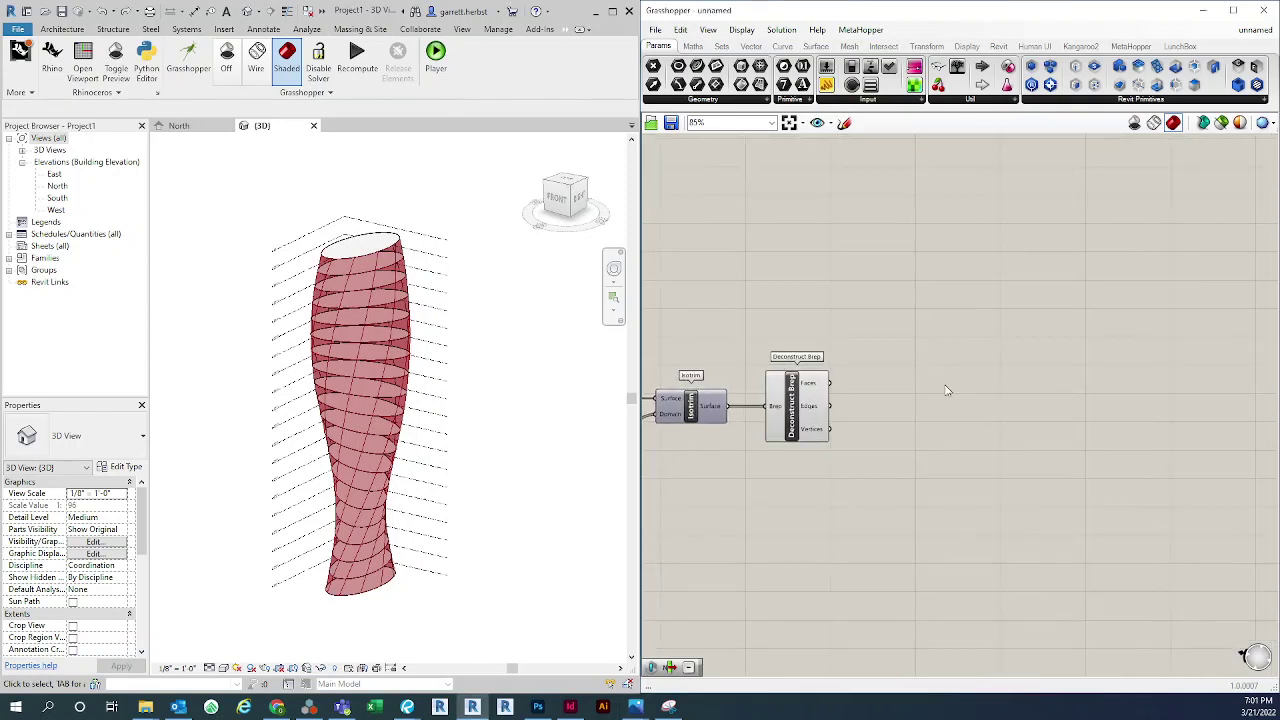
pyautogui.moveTo(845, 457); pyautogui.dragTo(917, 423, button='right')
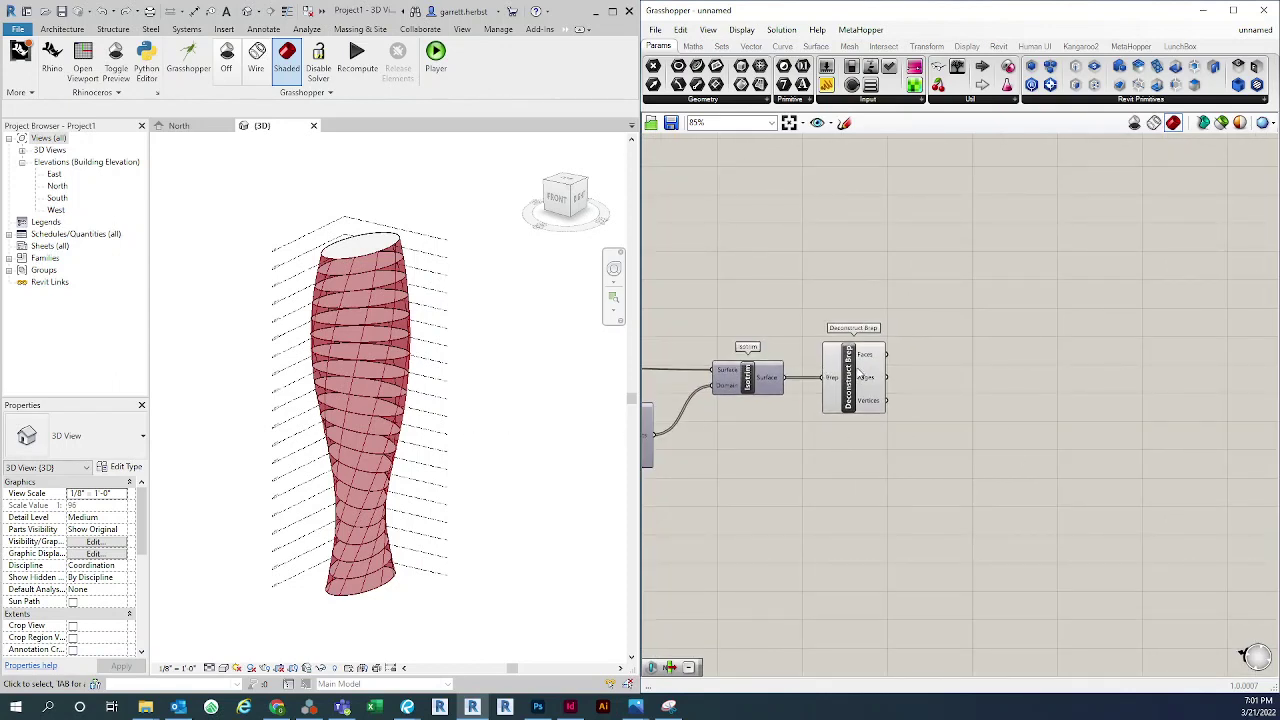
pyautogui.moveTo(951, 368); pyautogui.dragTo(914, 376, button='right')
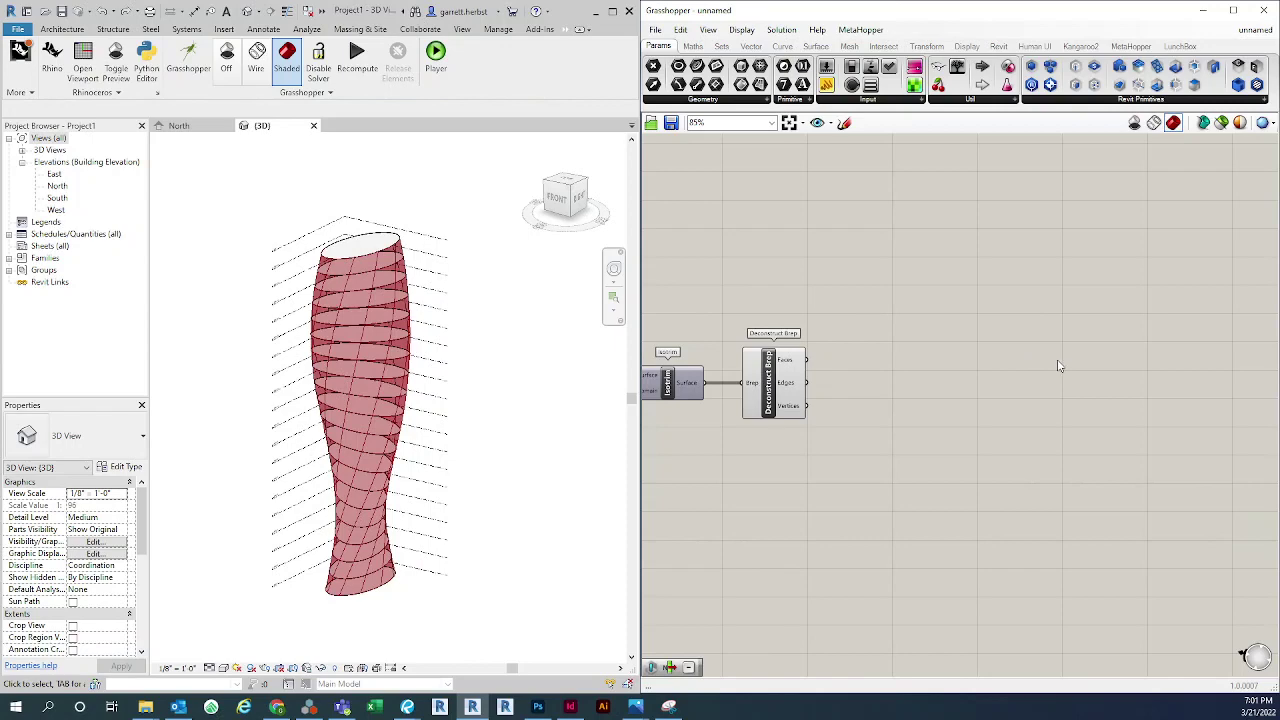
pyautogui.click(383, 590)
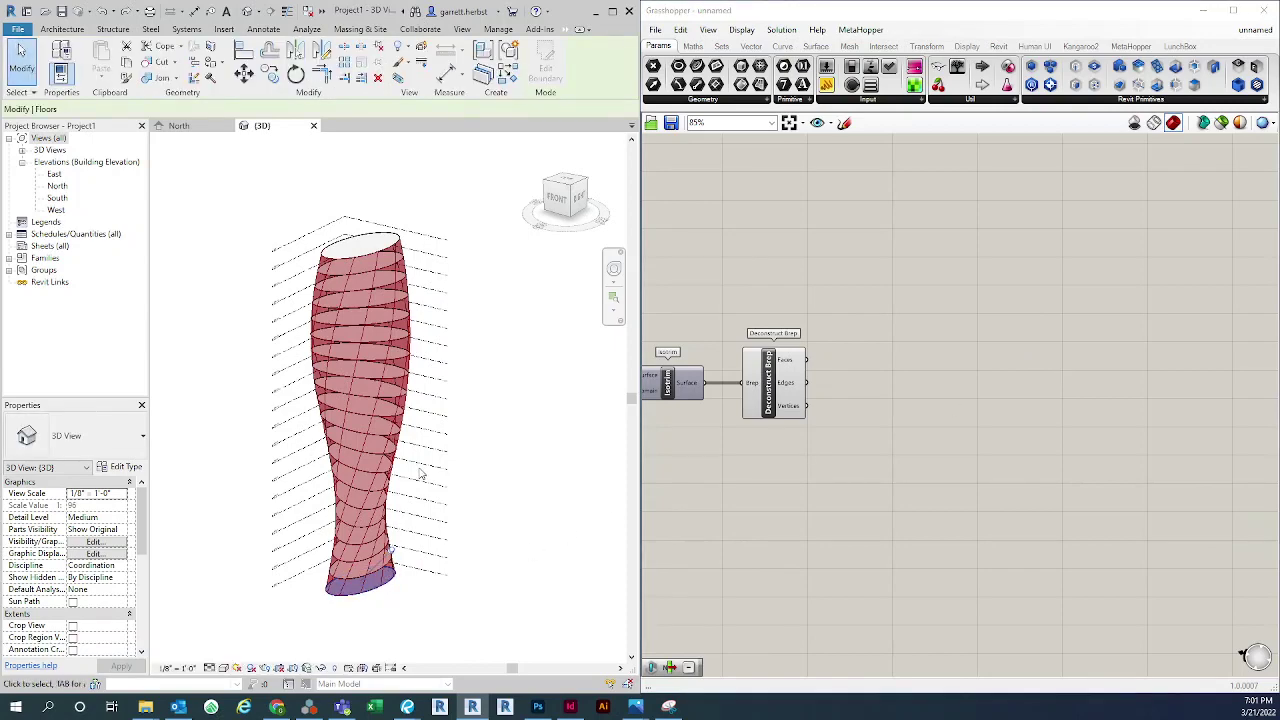
pyautogui.click(506, 390)
pyautogui.keyDown('shift'); pyautogui.moveTo(408, 251); pyautogui.dragTo(371, 274, button='middle'); pyautogui.keyUp('shift')
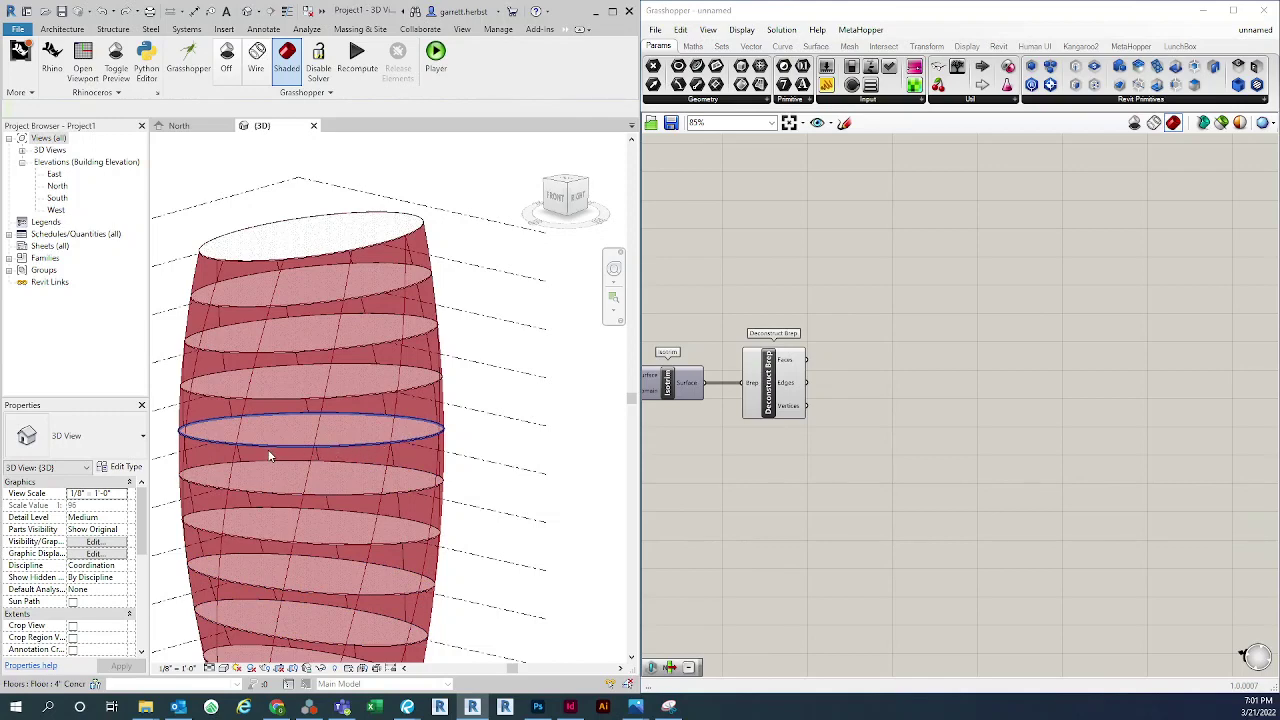
pyautogui.scroll(-3, 406, 389)
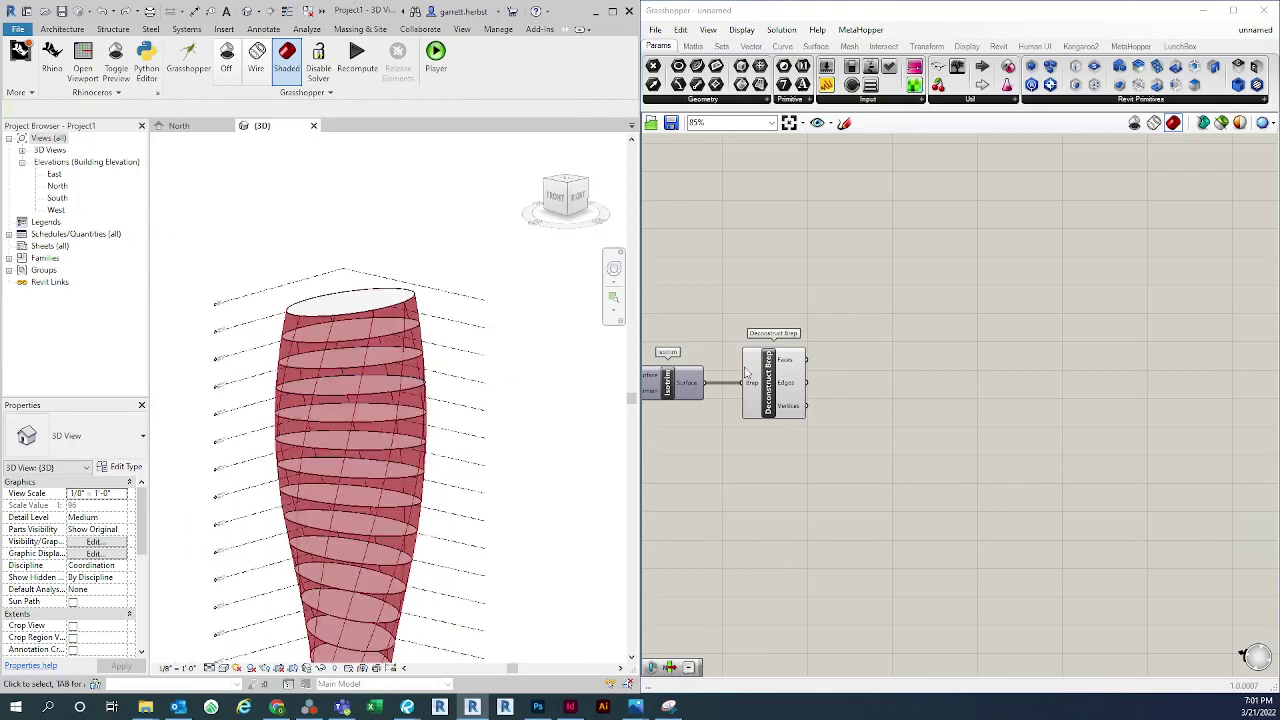
# Add a Cull Pattern component and place it on the free canvas beside Deconstruct Brep
pyautogui.moveTo(883, 509); pyautogui.dragTo(898, 413, button='right')
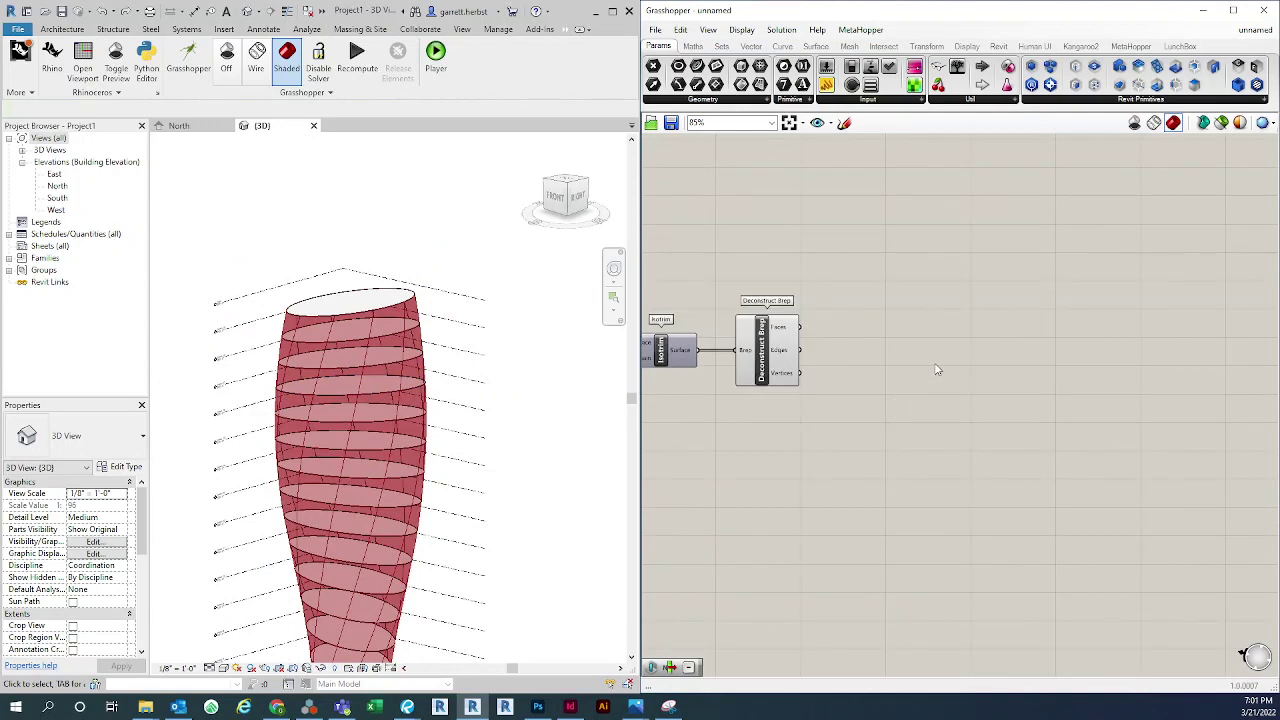
pyautogui.moveTo(937, 360); pyautogui.dragTo(903, 363, button='right')
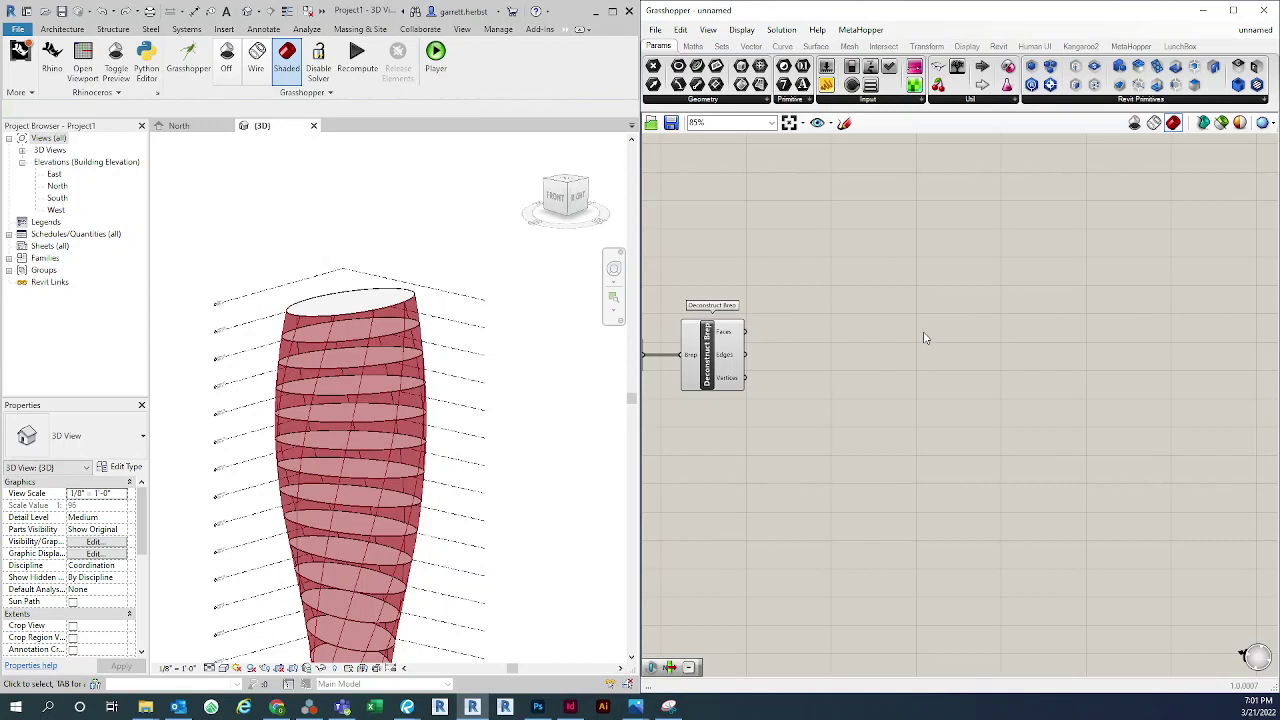
pyautogui.doubleClick(925, 338)
pyautogui.write('cull')
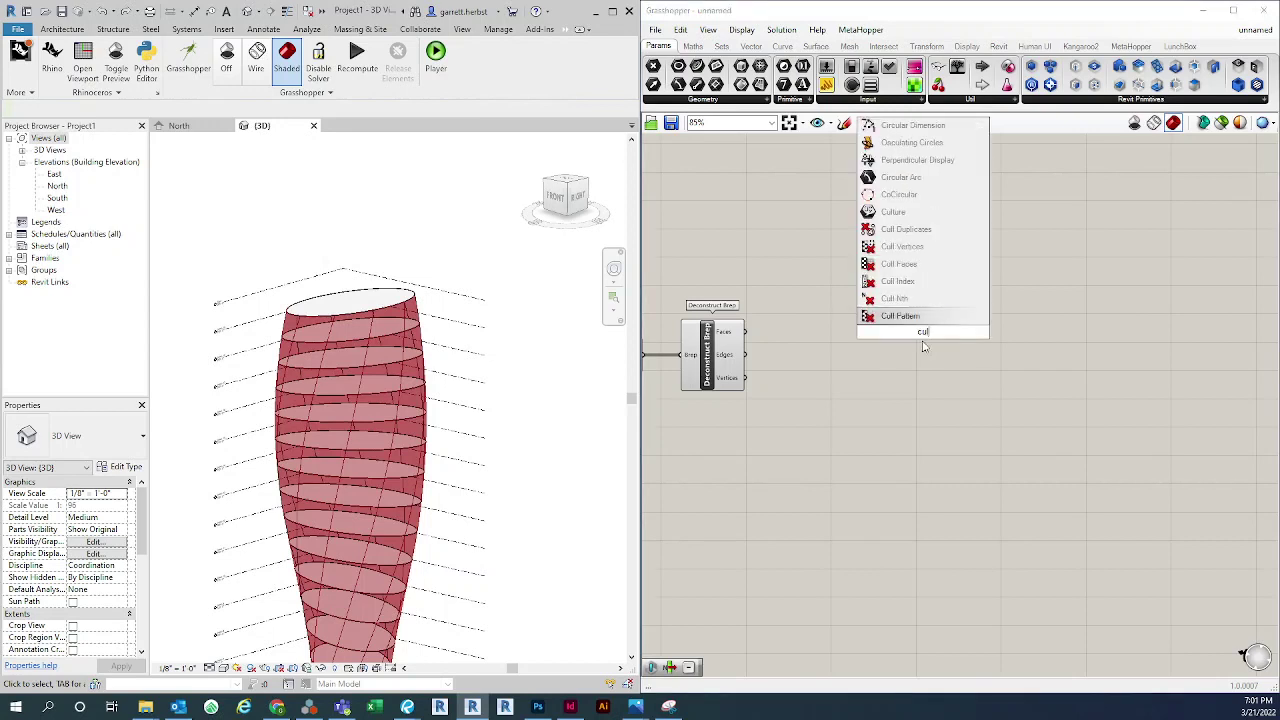
pyautogui.press('Return')
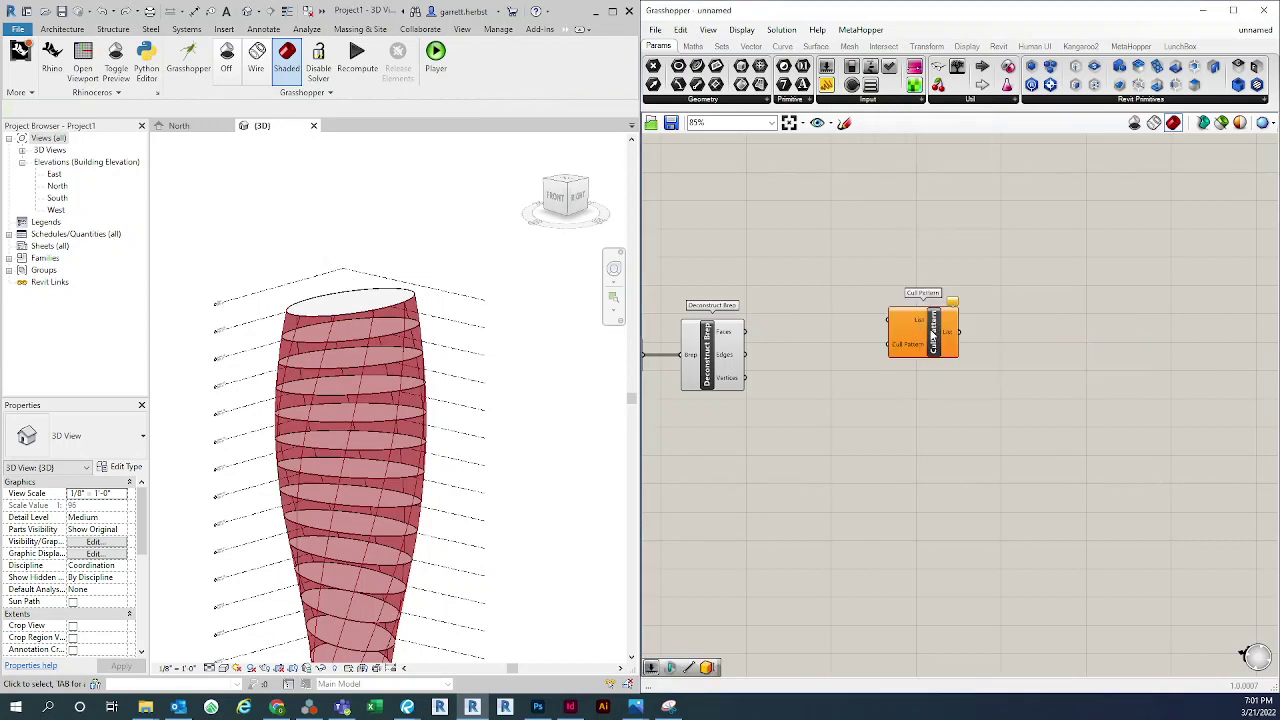
pyautogui.moveTo(916, 335); pyautogui.dragTo(909, 336)
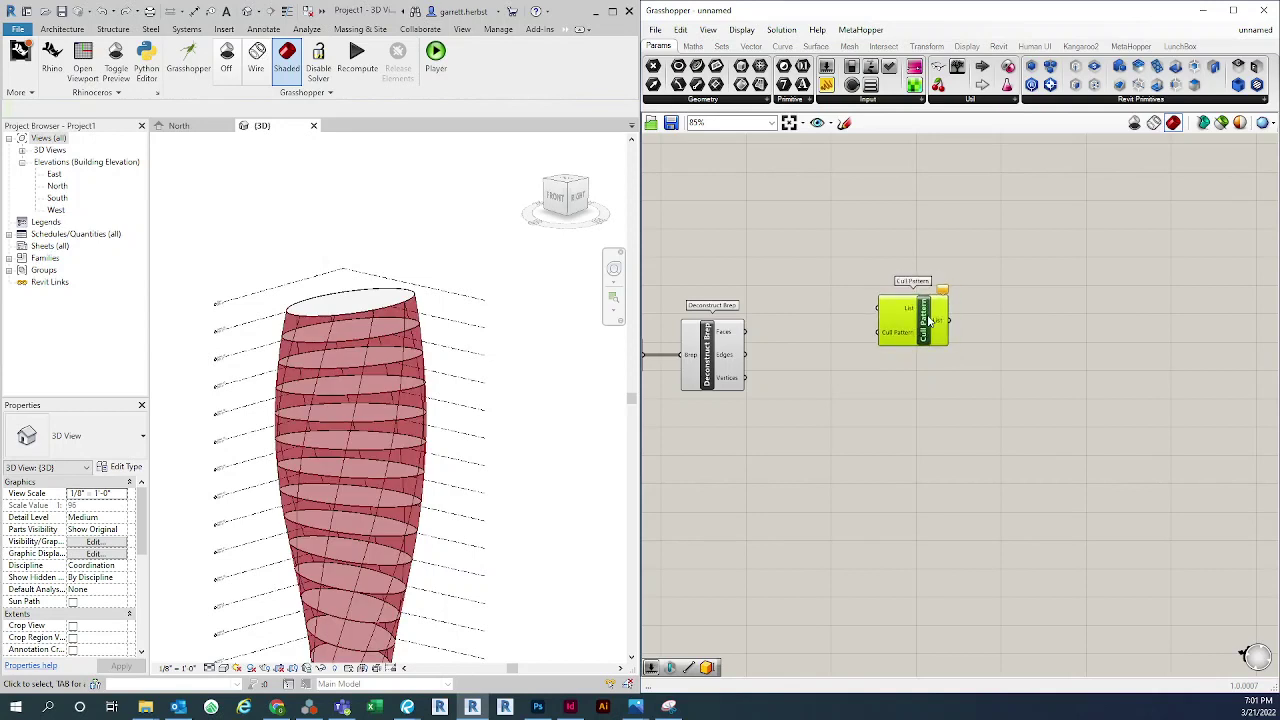
# Turn off the preview of the Deconstruct Brep component
pyautogui.click(713, 356)
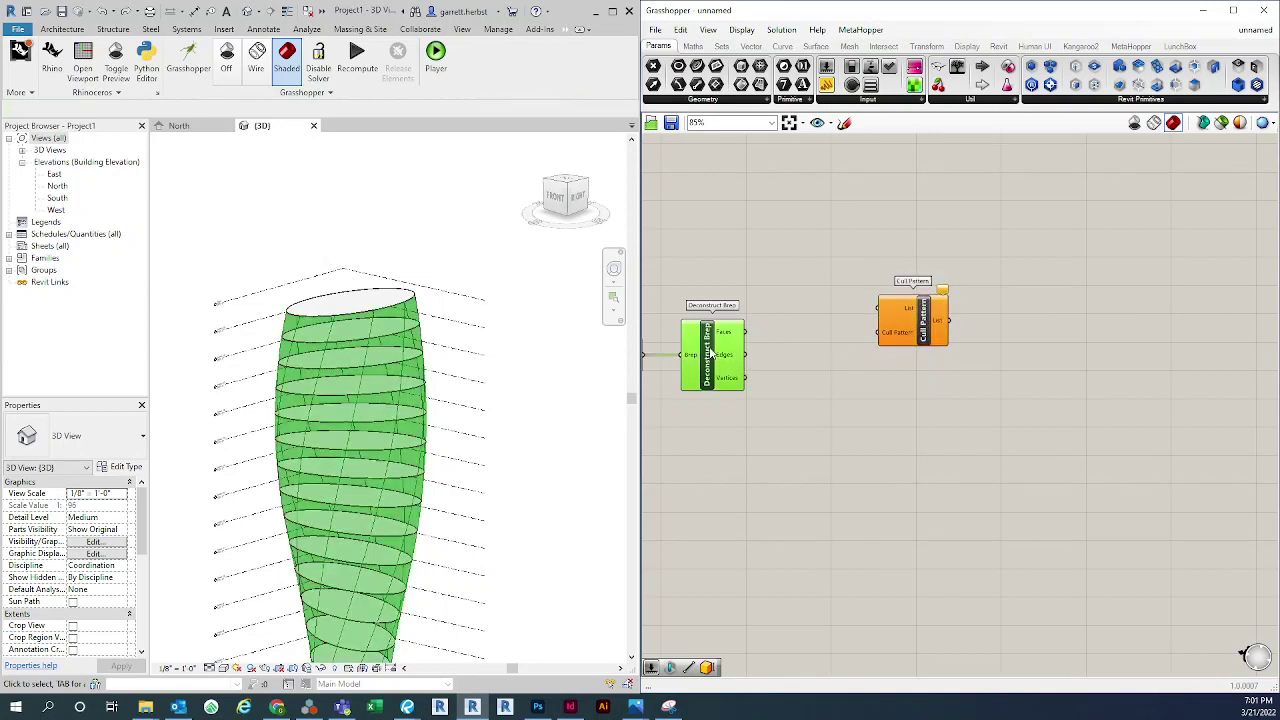
pyautogui.rightClick(712, 354)
pyautogui.click(750, 375)
pyautogui.click(806, 431)
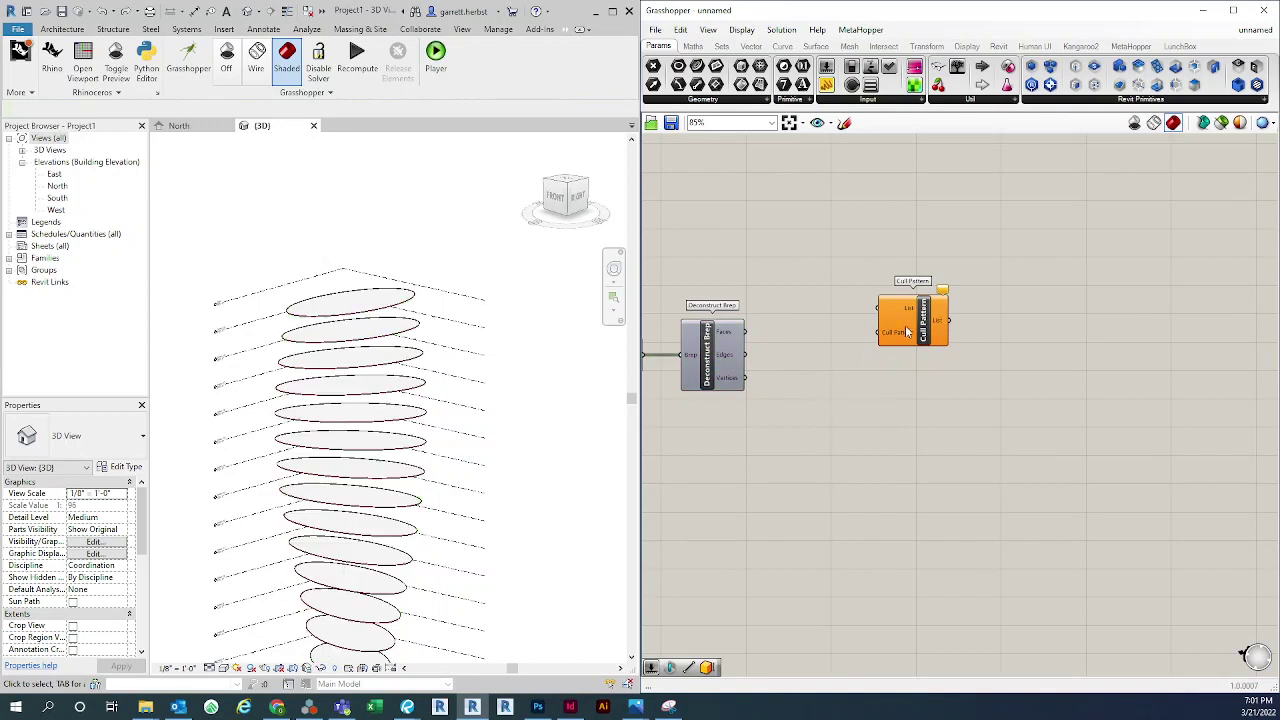
# Connect the Edges output of Deconstruct Brep to the List input of the Cull Pattern component
pyautogui.moveTo(920, 326); pyautogui.dragTo(937, 326)
pyautogui.moveTo(745, 356); pyautogui.dragTo(909, 308)
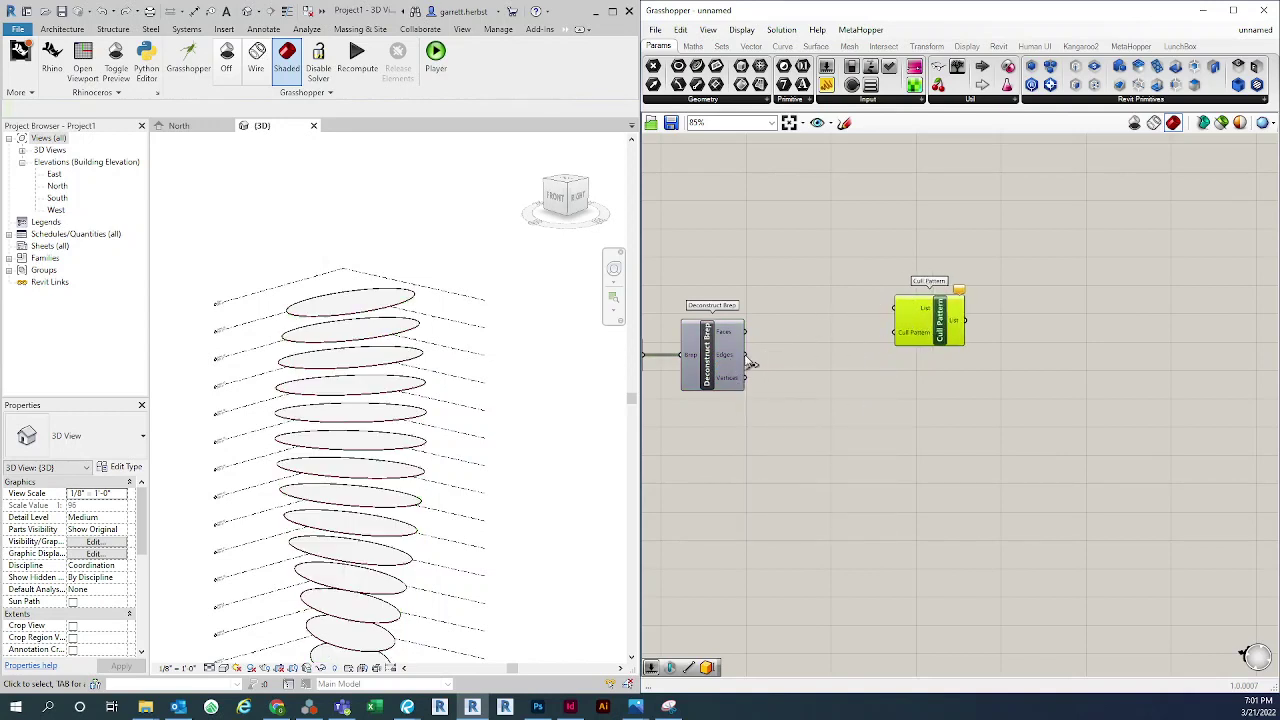
pyautogui.moveTo(746, 355); pyautogui.dragTo(895, 308)
# Set the Cull Pattern input's multiple booleans to True, False, replacing the default pattern
pyautogui.rightClick(908, 333)
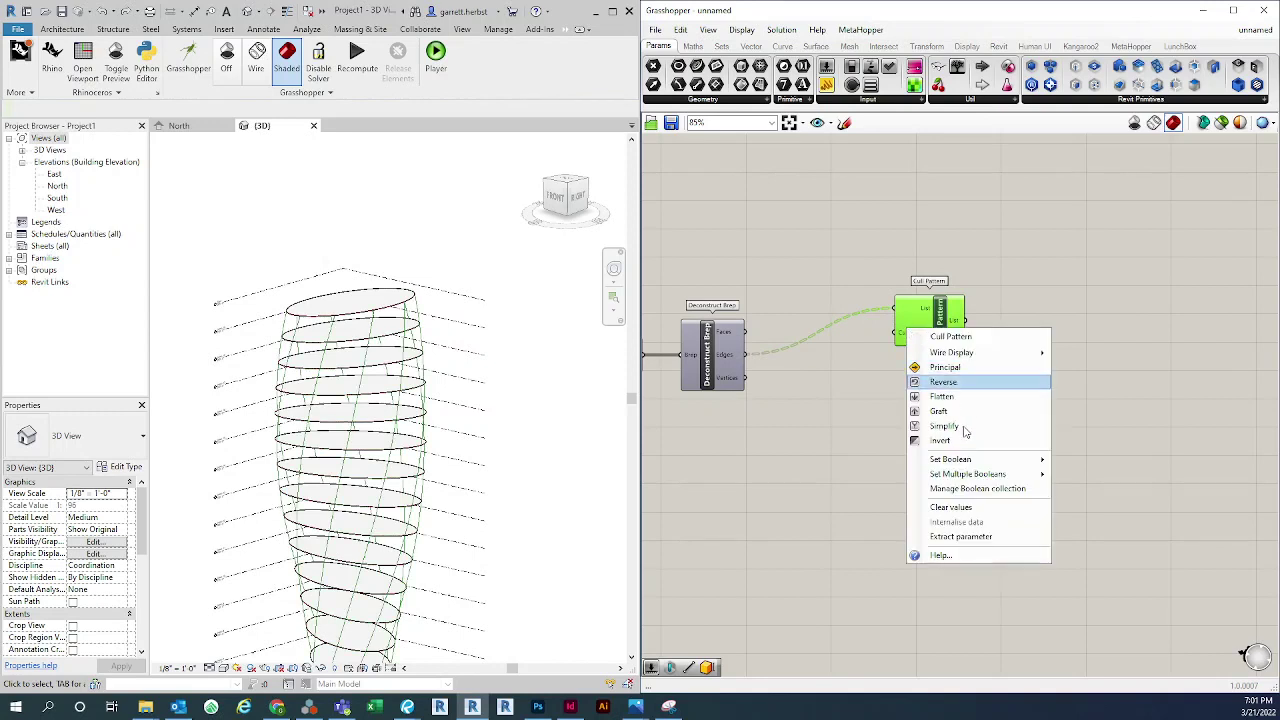
pyautogui.moveTo(983, 475)
pyautogui.hotkey('ctrl', 'a')
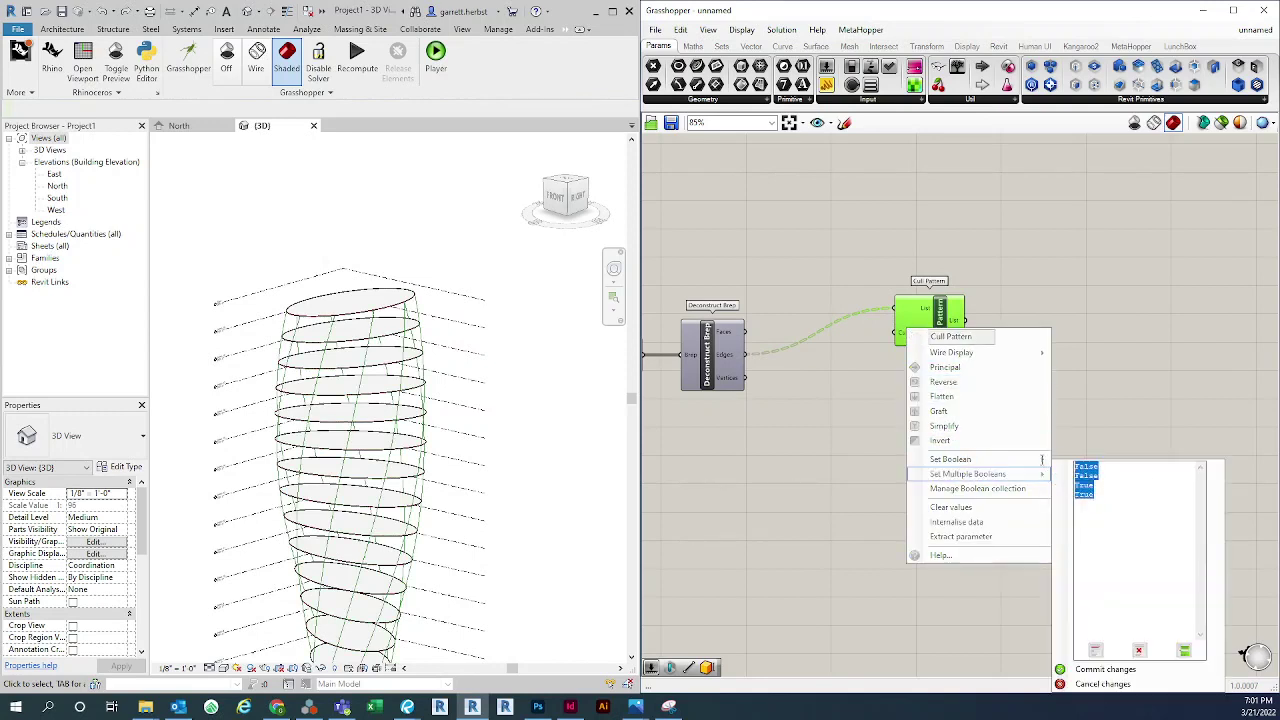
pyautogui.write('F')
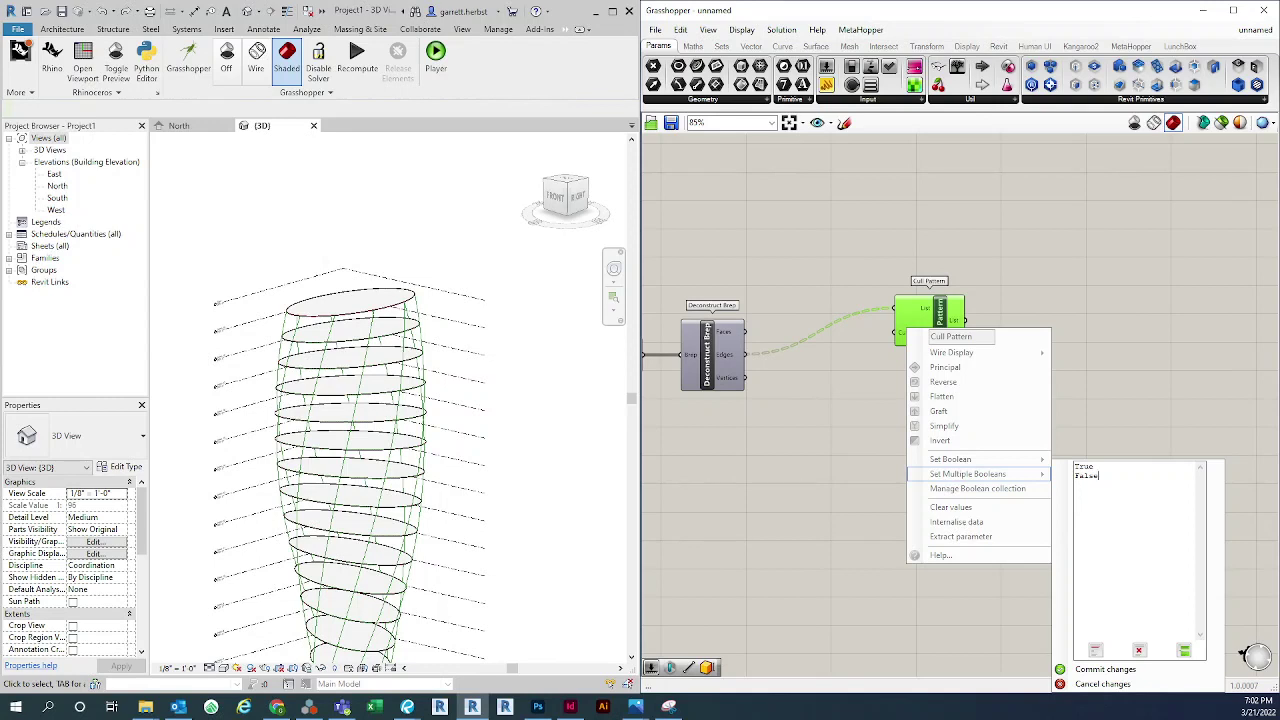
pyautogui.click(1100, 669)
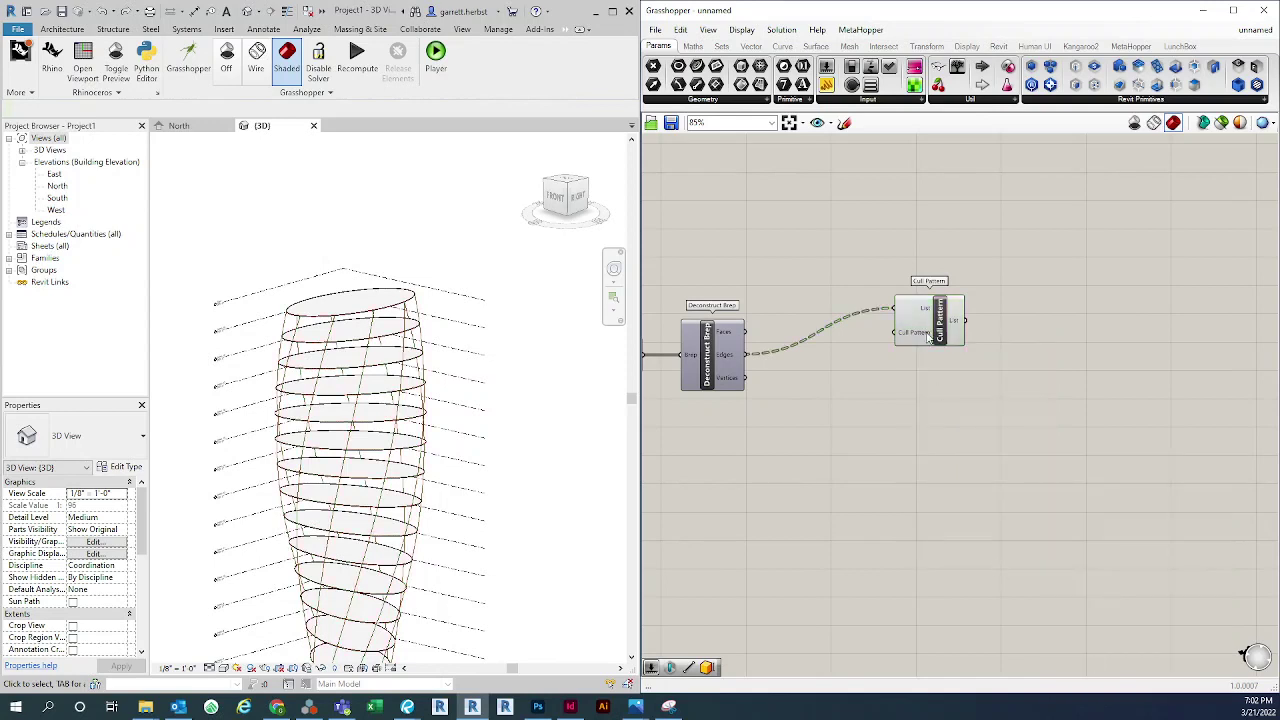
# Examine the edges kept by the Cull Pattern component on the tower in the 3D view
pyautogui.scroll(2, 928, 336)
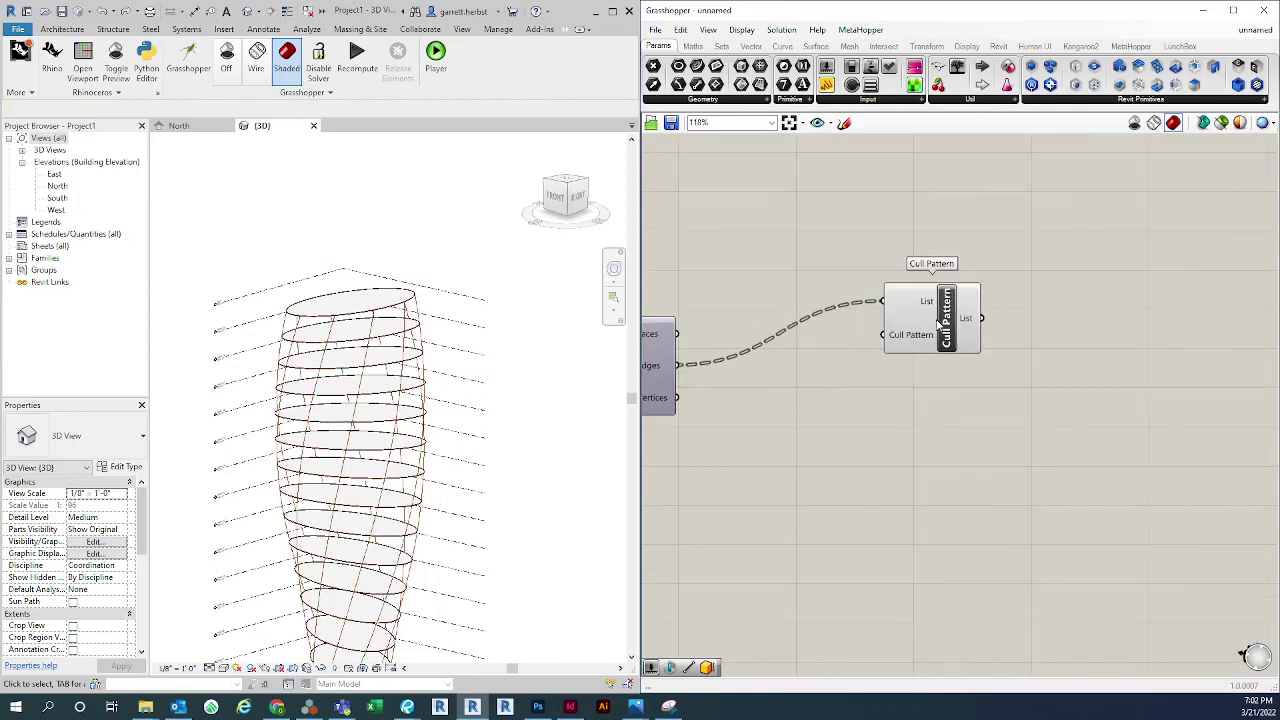
pyautogui.click(876, 420)
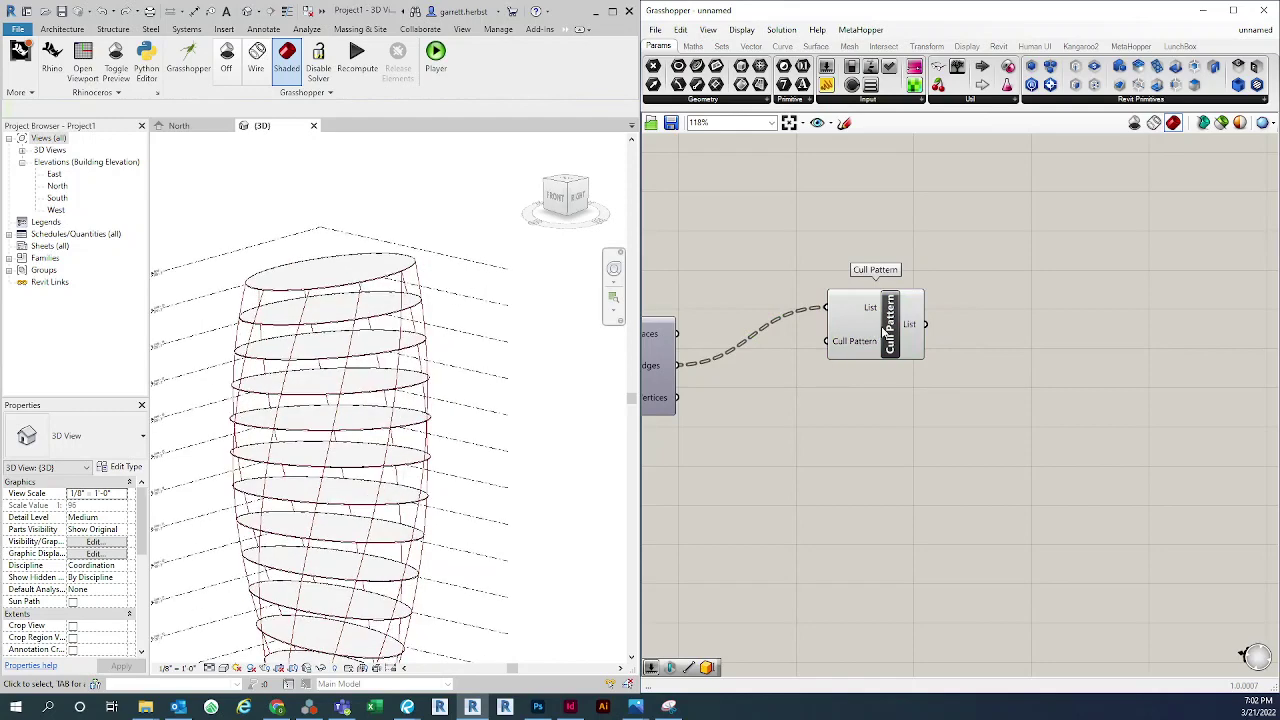
pyautogui.moveTo(884, 333); pyautogui.dragTo(902, 330)
pyautogui.scroll(3, 334, 520)
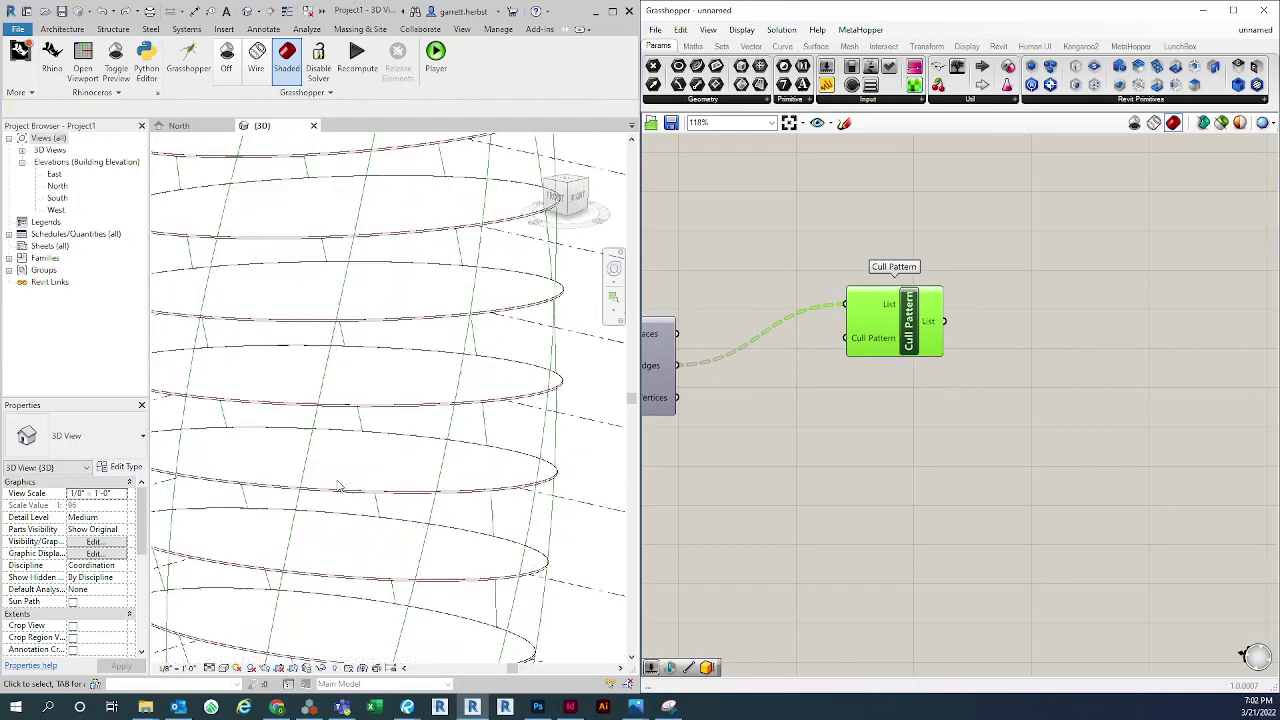
pyautogui.scroll(-3, 470, 480)
pyautogui.scroll(-2, 400, 220)
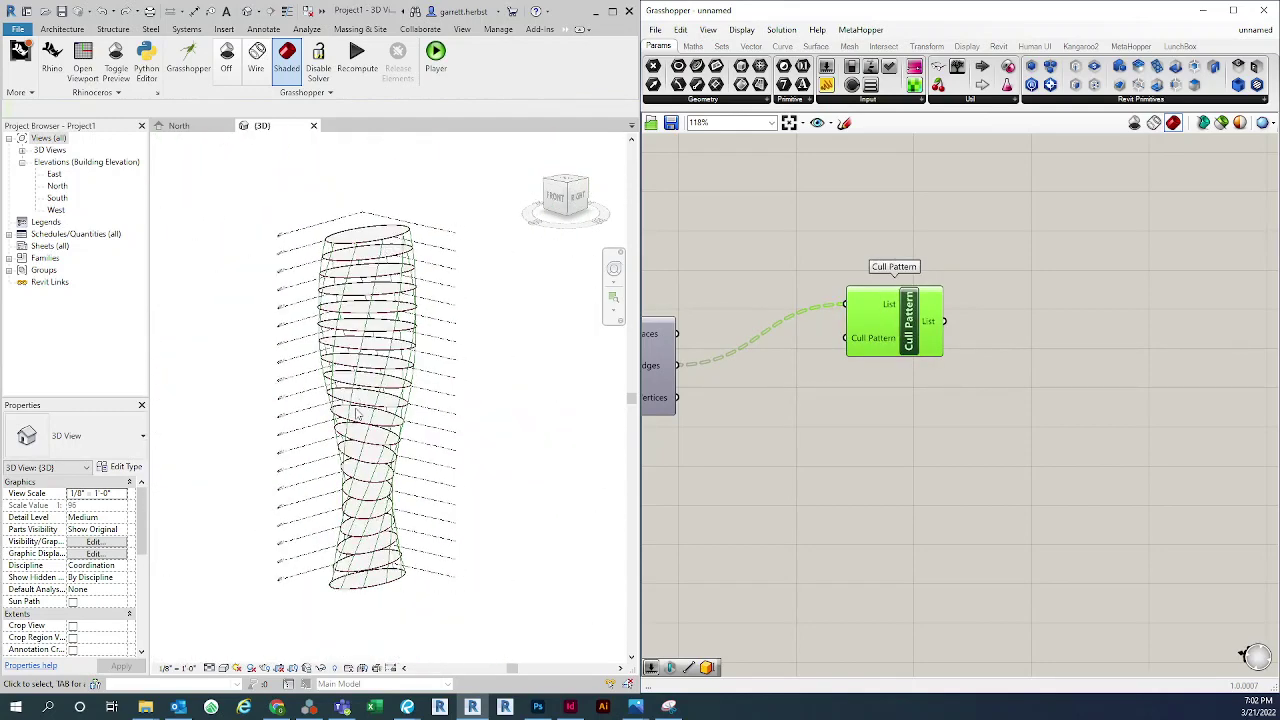
pyautogui.rightClick(872, 350)
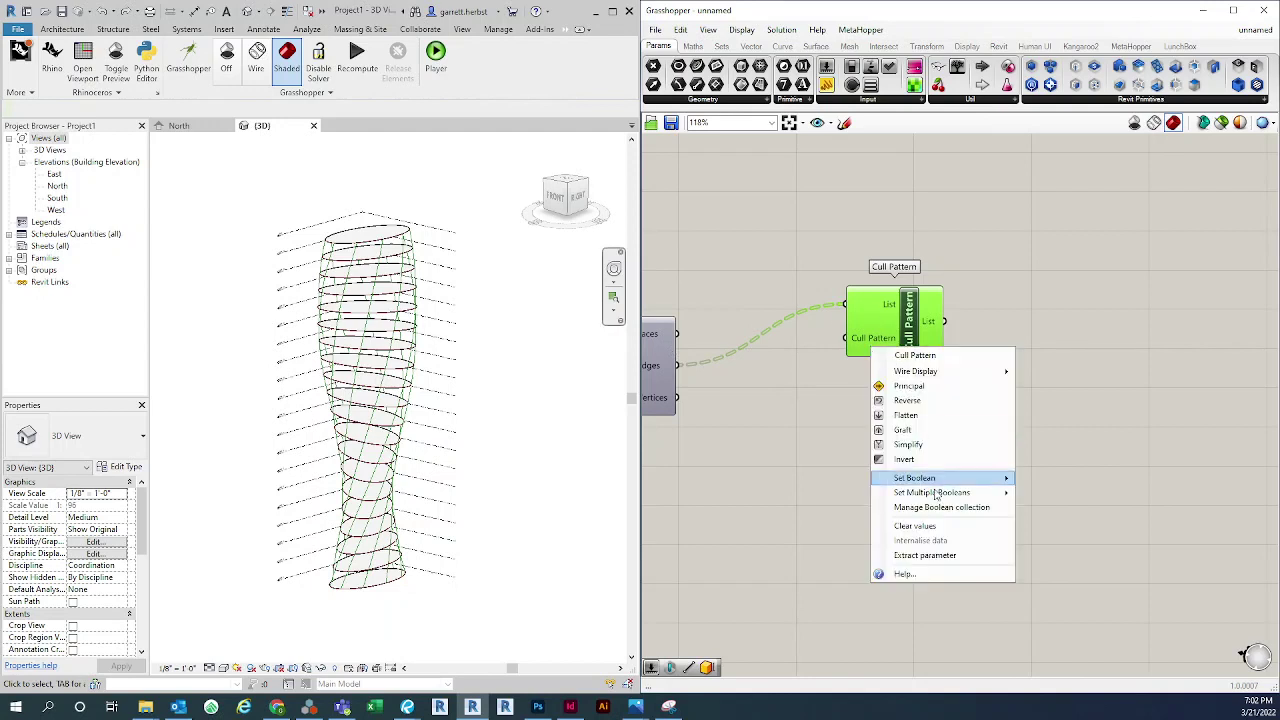
pyautogui.moveTo(936, 504)
pyautogui.click(866, 471)
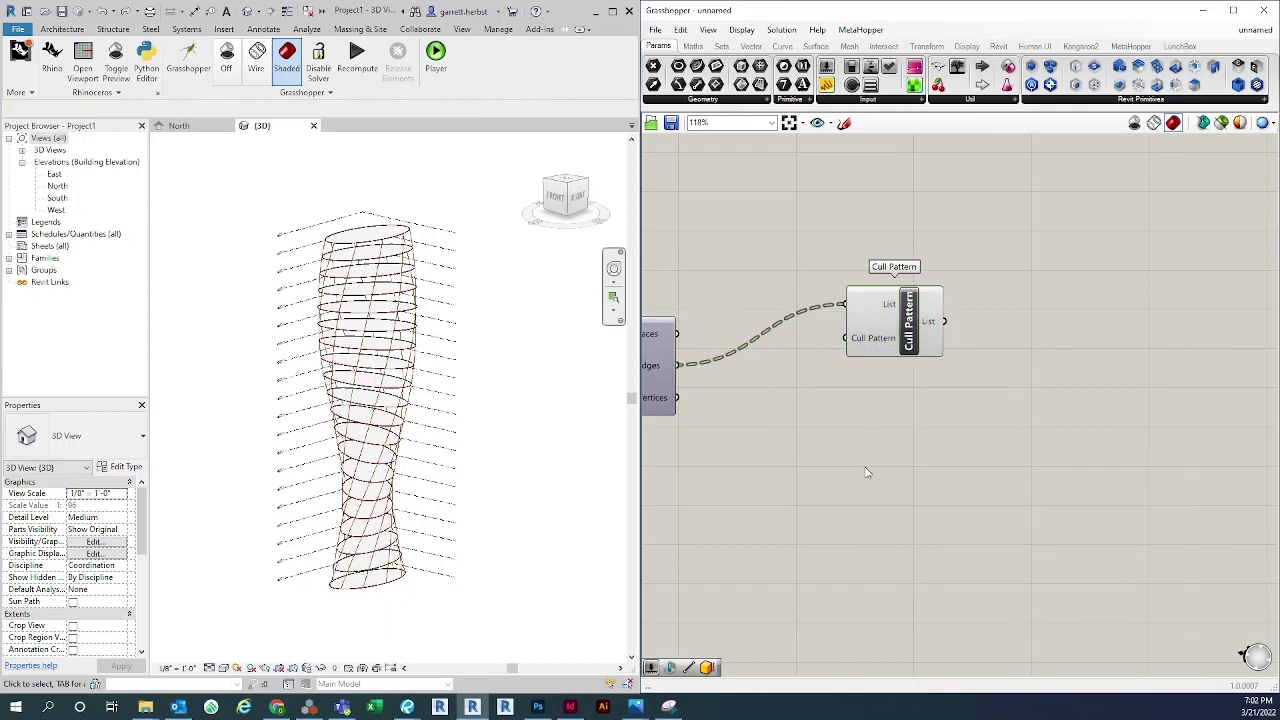
# Duplicate the Cull Pattern component with its Edges connection and place the copy below the original
pyautogui.moveTo(913, 294); pyautogui.dragTo(908, 280)
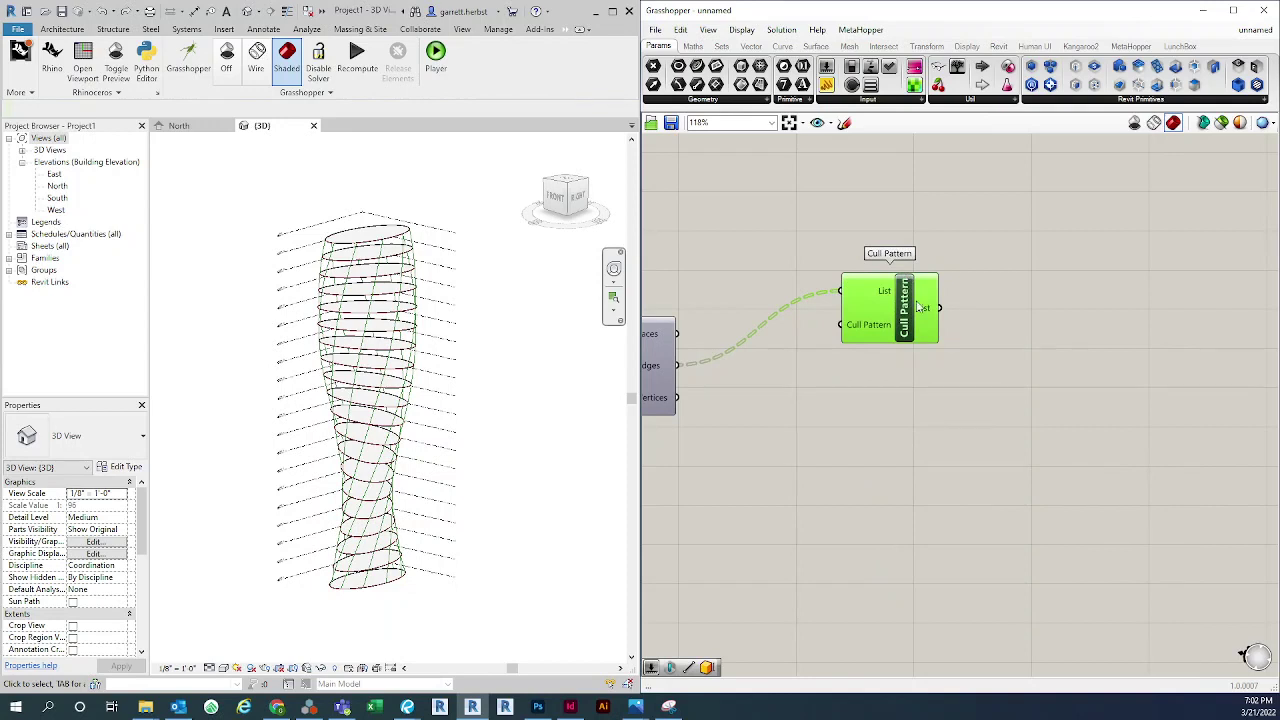
pyautogui.hotkey('ctrl', 'c')
pyautogui.hotkey('ctrl', 'v')
pyautogui.moveTo(892, 342); pyautogui.dragTo(876, 474)
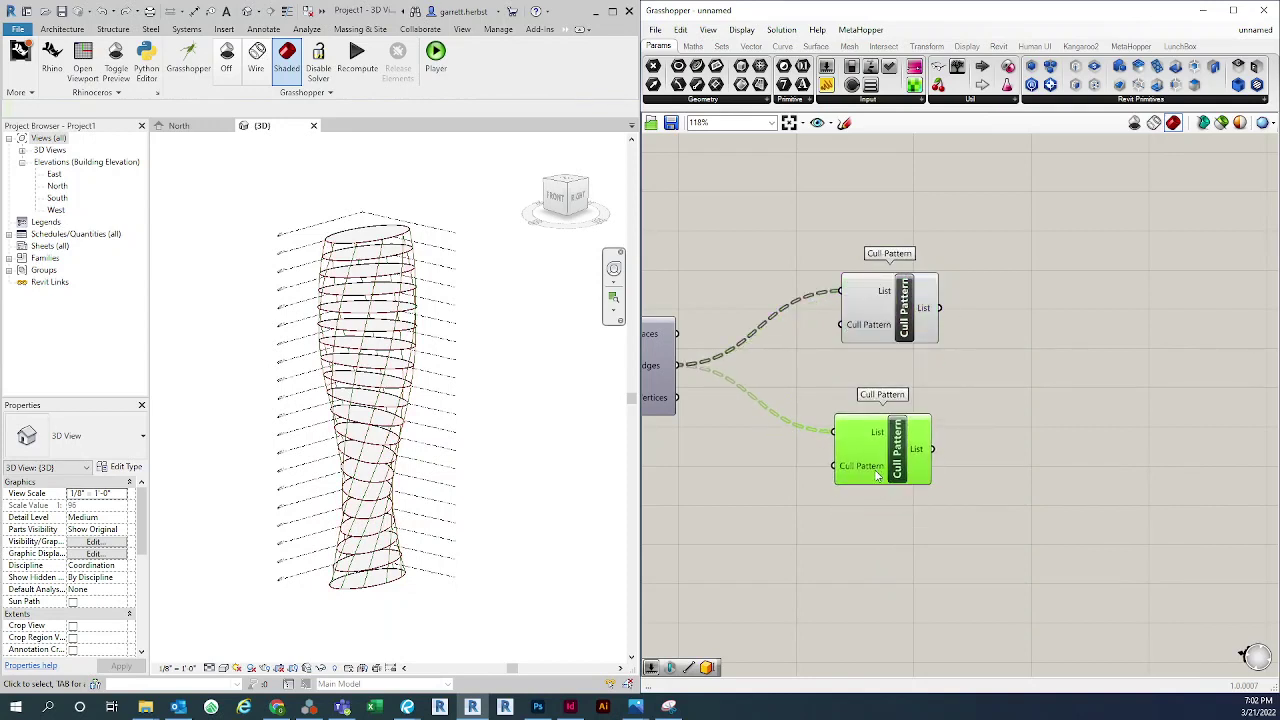
# Set the multiple booleans of the copied component's Cull Pattern input to False, True
pyautogui.rightClick(876, 477)
pyautogui.moveTo(942, 604)
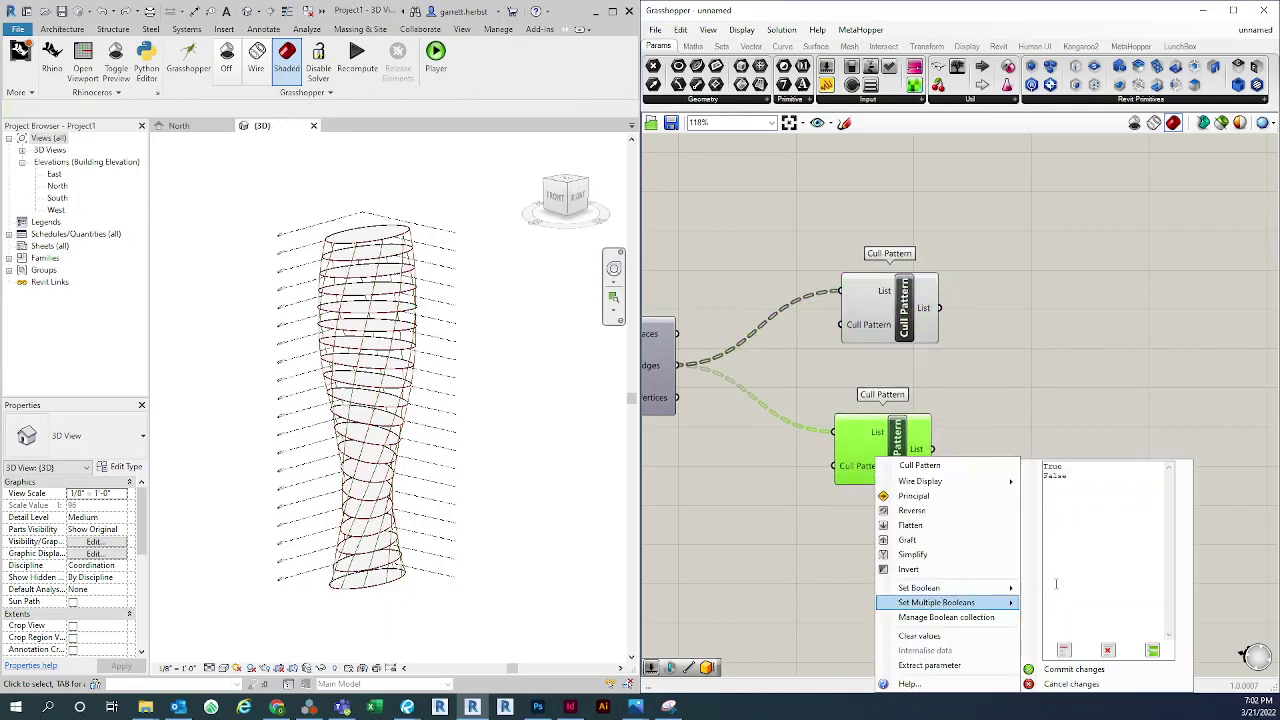
pyautogui.moveTo(1055, 584); pyautogui.dragTo(1022, 450)
pyautogui.write('False')
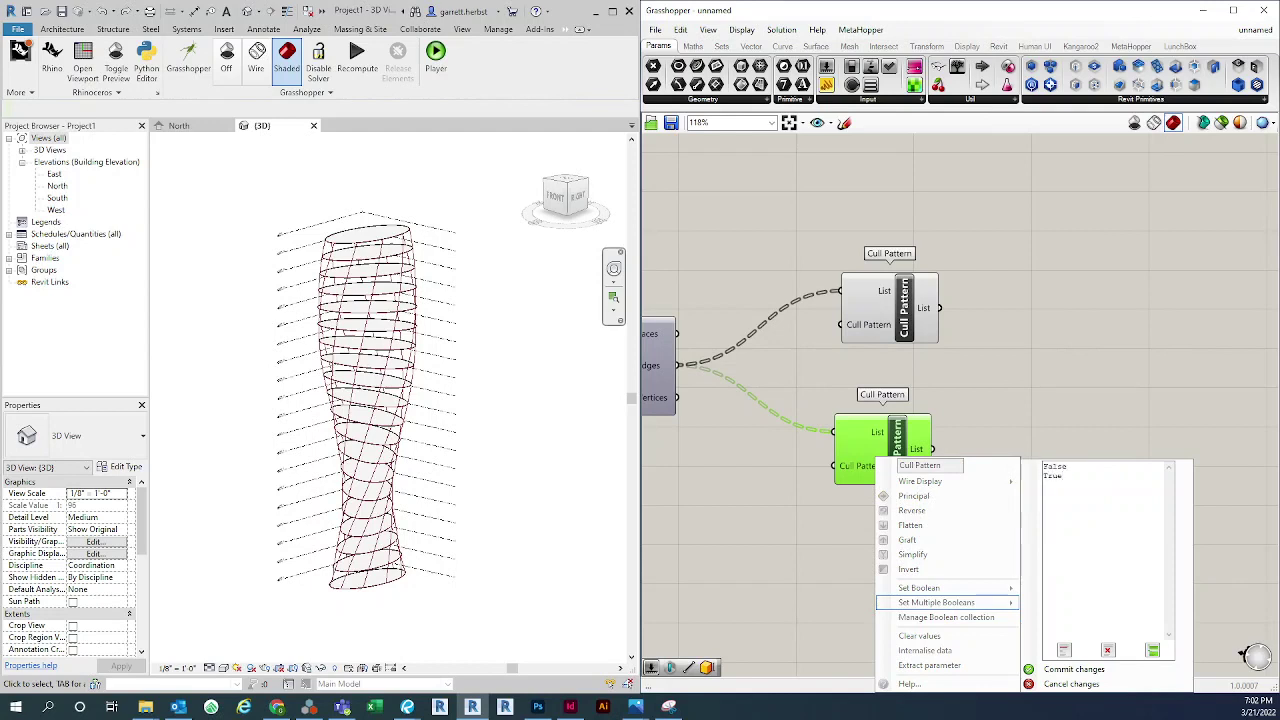
pyautogui.click(1074, 669)
# Compare the tower edges kept by each of the two Cull Pattern components in the 3D view
pyautogui.scroll(2, 925, 460)
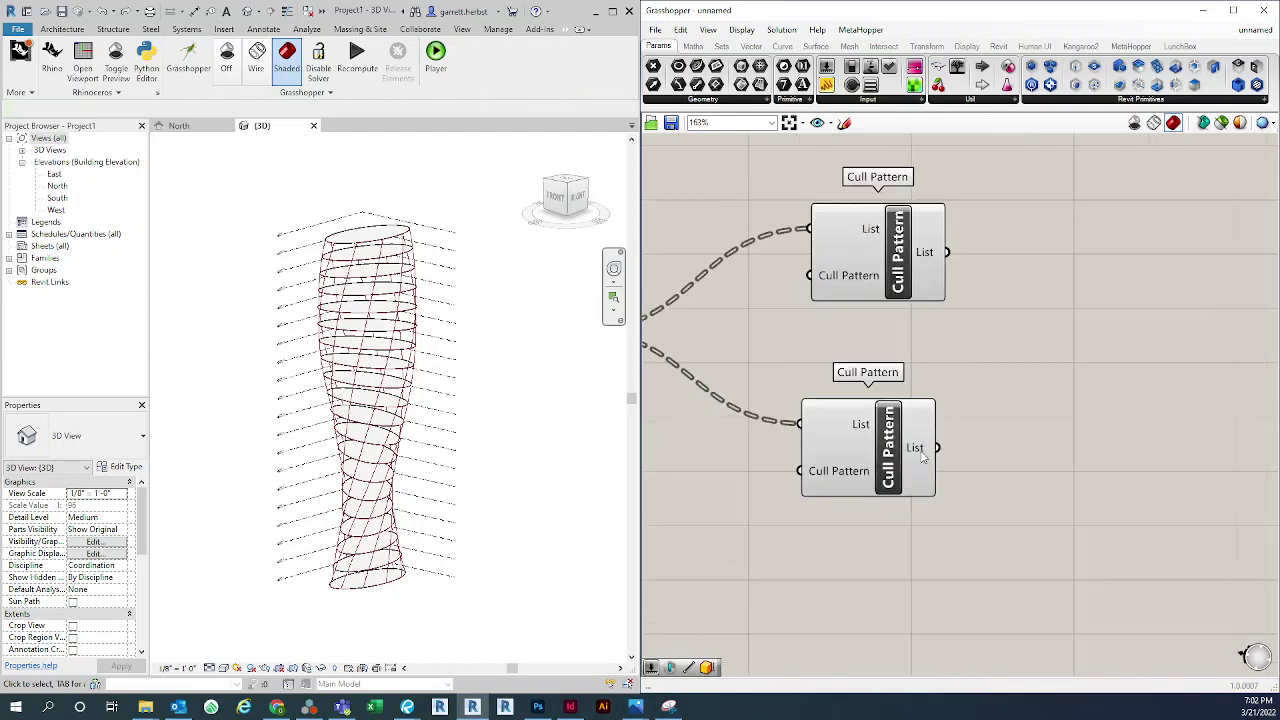
pyautogui.scroll(4, 370, 375)
pyautogui.scroll(1, 378, 380)
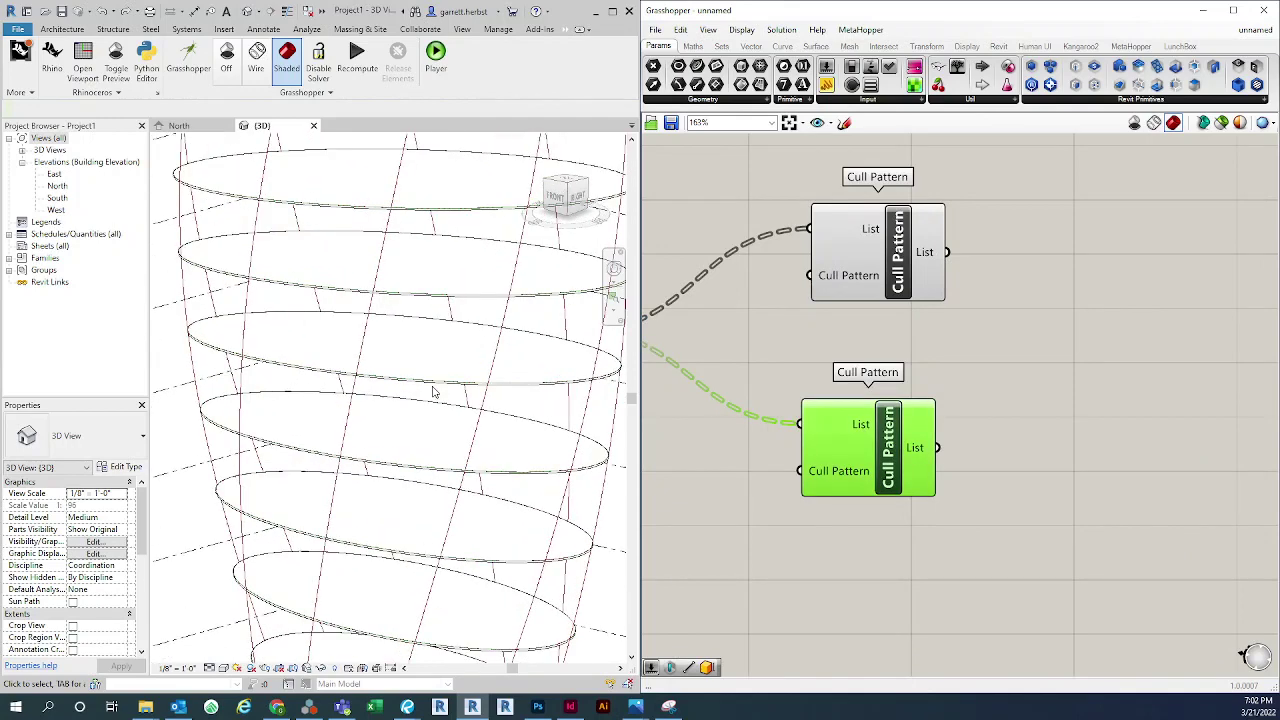
pyautogui.click(840, 352)
pyautogui.click(852, 434)
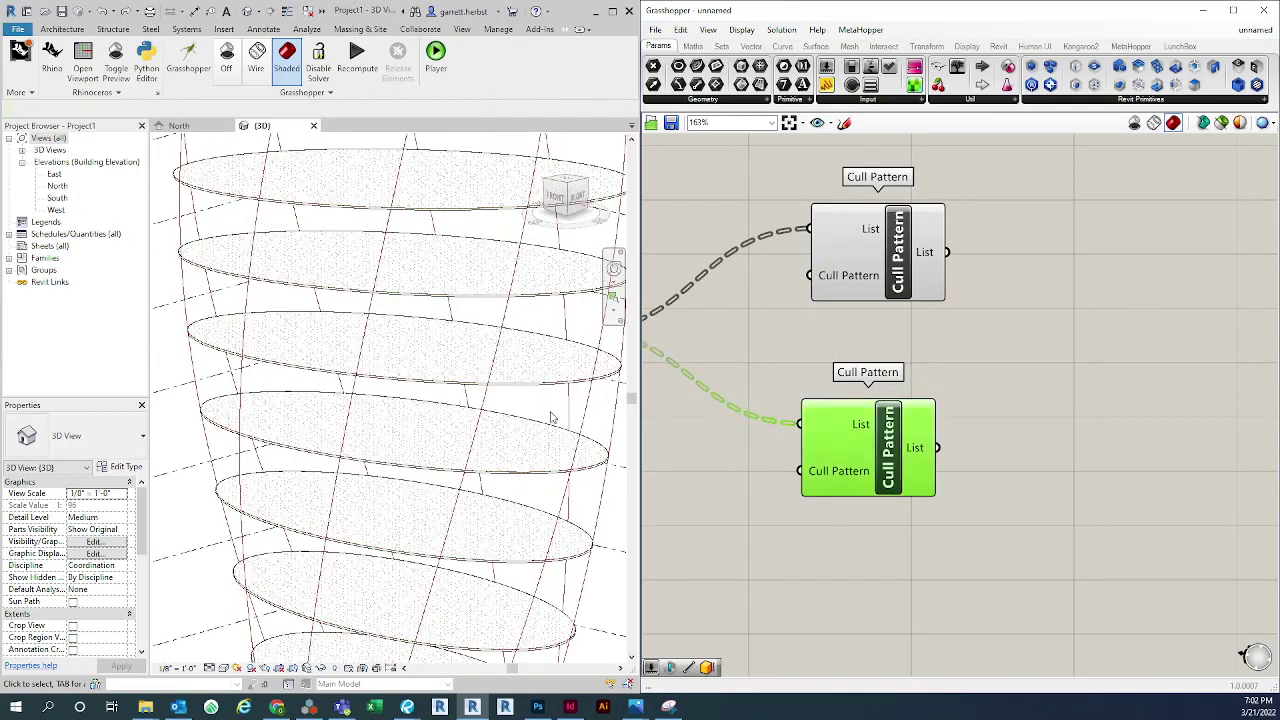
pyautogui.click(1058, 467)
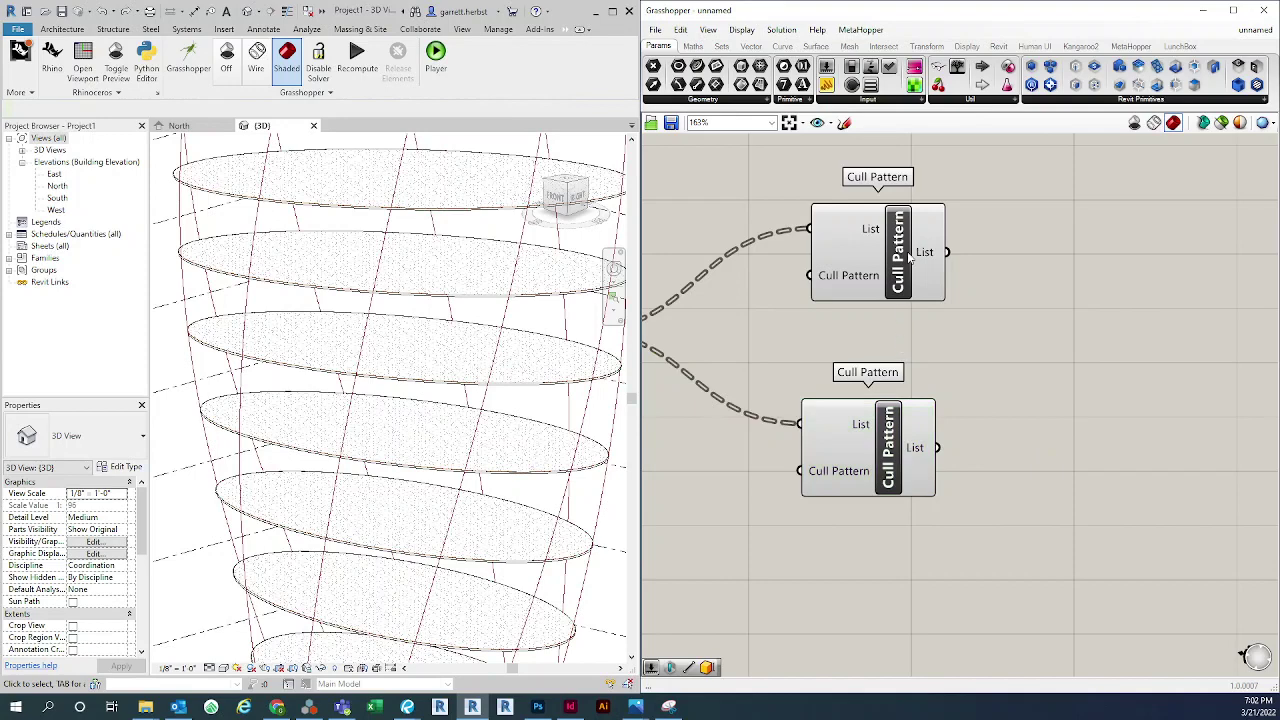
pyautogui.click(905, 252)
pyautogui.click(890, 445)
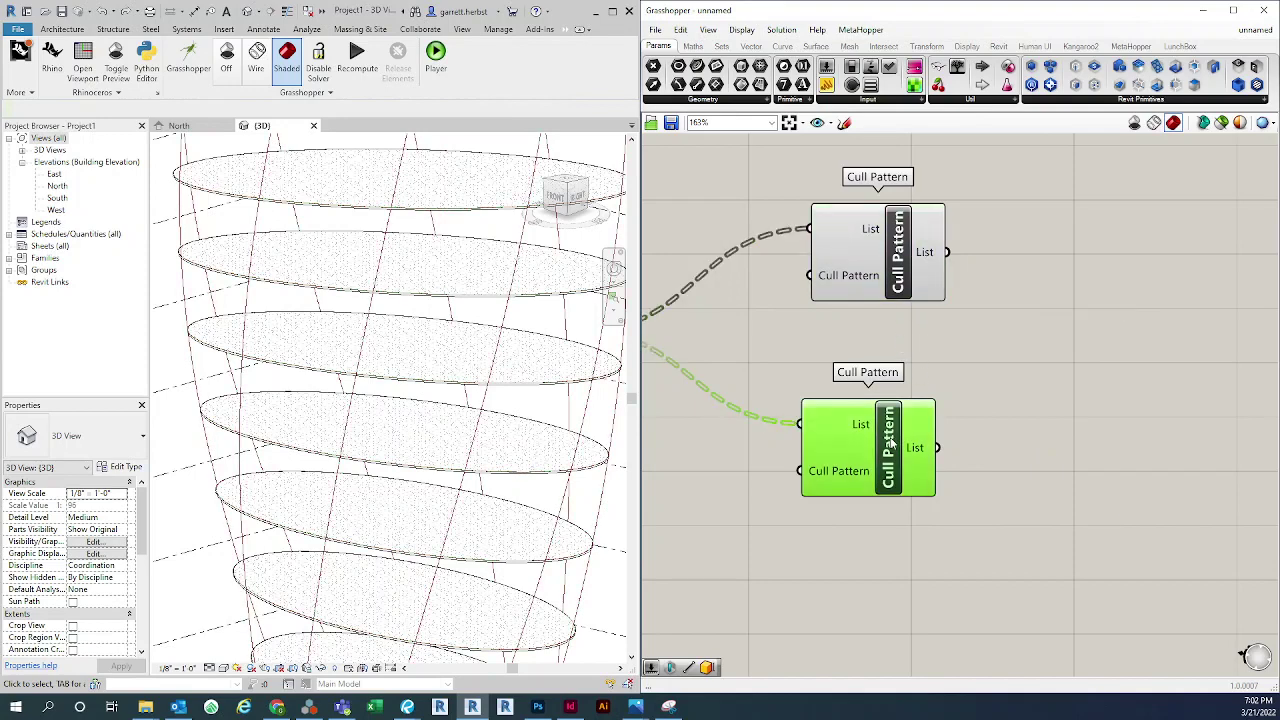
pyautogui.scroll(-4, 483, 428)
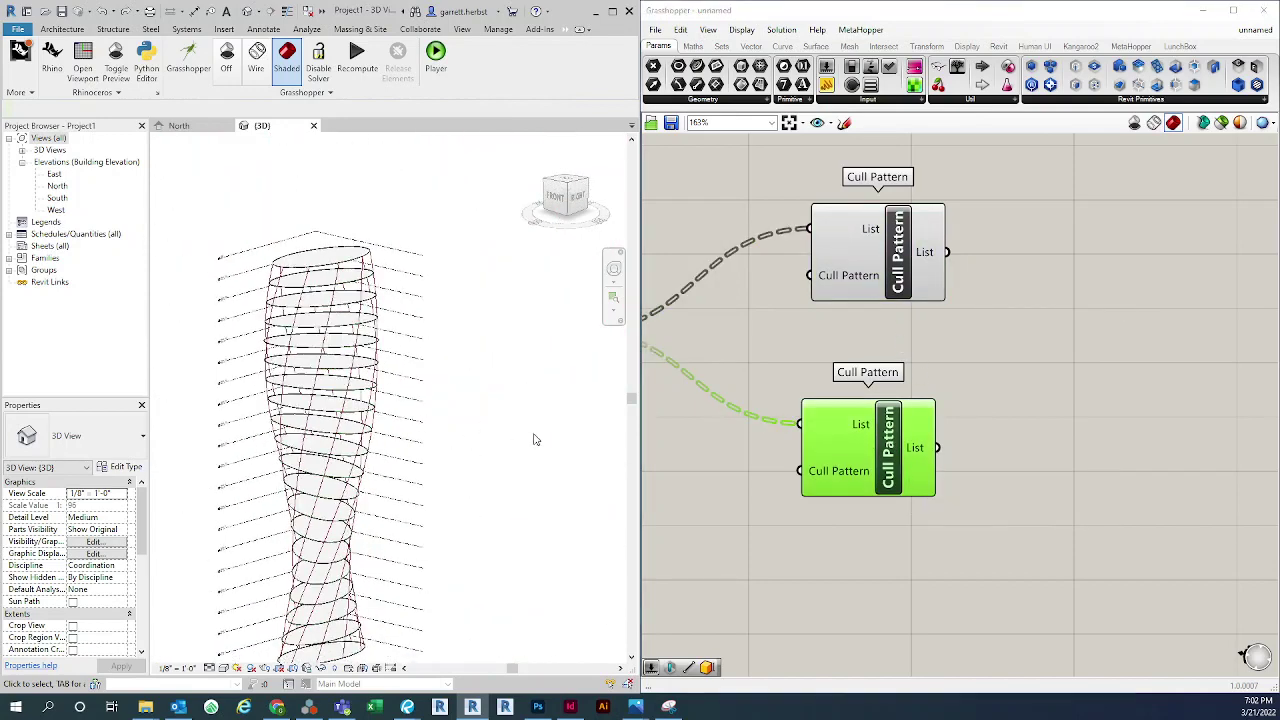
# Space the two Cull Pattern components apart vertically, one above and one below Deconstruct Brep
pyautogui.moveTo(900, 462); pyautogui.dragTo(913, 522)
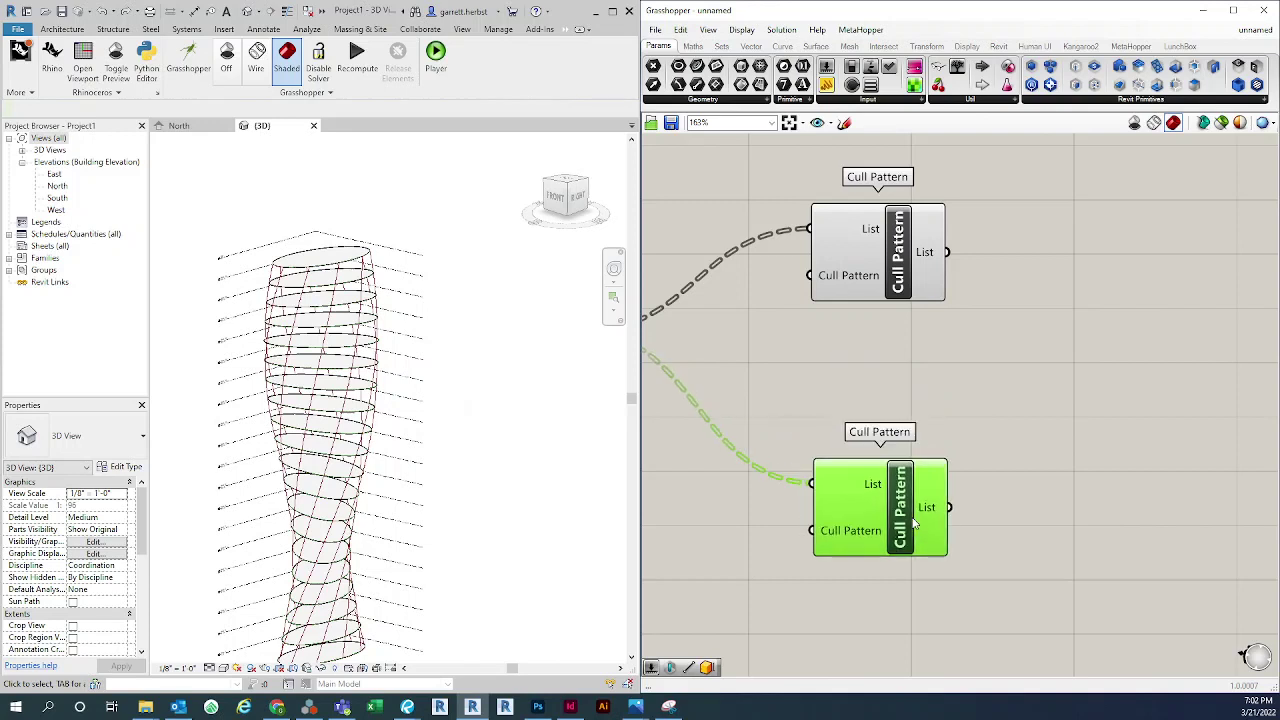
pyautogui.moveTo(889, 256); pyautogui.dragTo(886, 238)
pyautogui.click(907, 341)
pyautogui.scroll(-5, 907, 341)
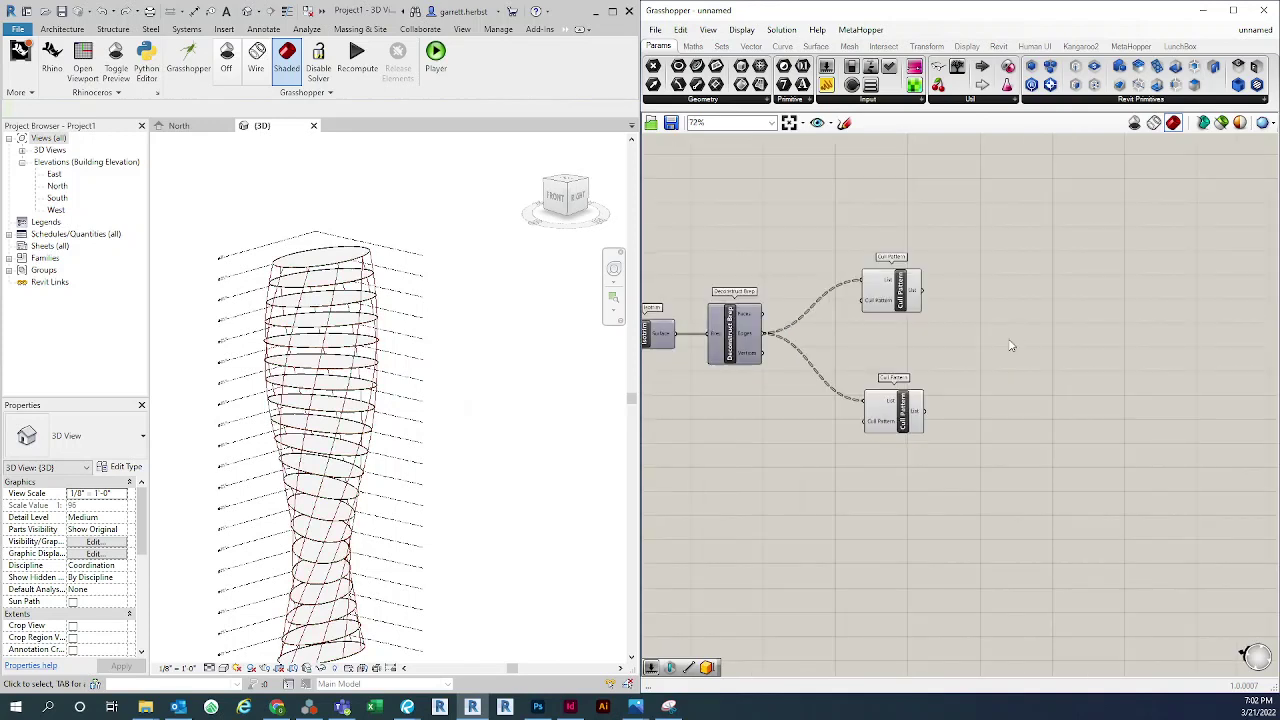
pyautogui.moveTo(1009, 346); pyautogui.dragTo(985, 347, button='right')
pyautogui.moveTo(874, 297); pyautogui.dragTo(884, 266)
pyautogui.moveTo(858, 402); pyautogui.dragTo(869, 381)
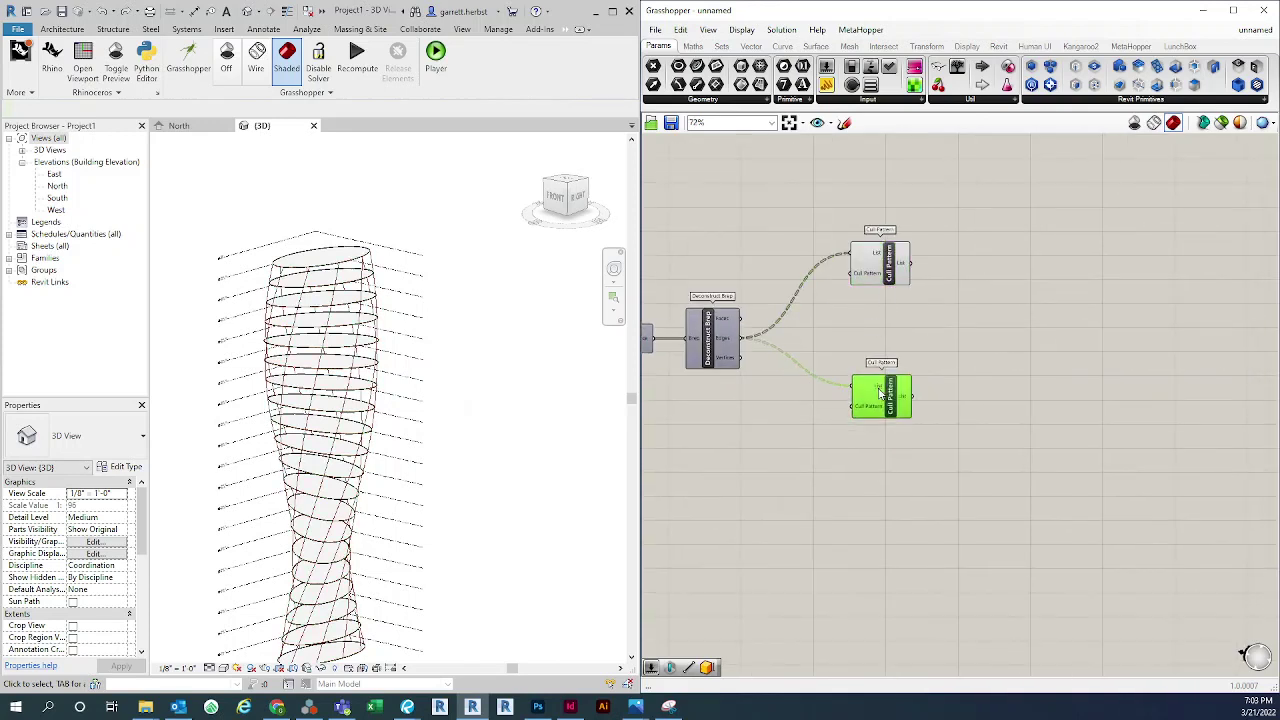
# Inspect the tower's edges in the 3D view and the data held by the Edges output of Deconstruct Brep
pyautogui.click(967, 355)
pyautogui.moveTo(994, 331); pyautogui.dragTo(972, 365, button='right')
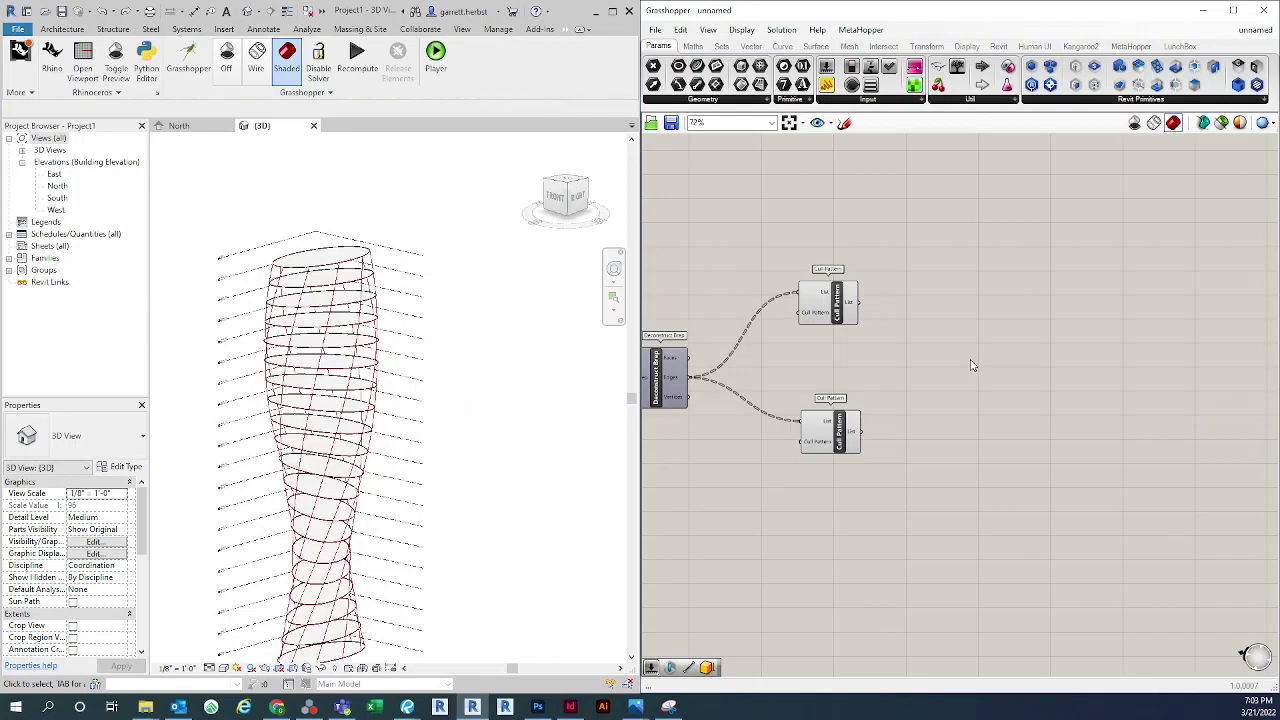
pyautogui.scroll(3, 357, 318)
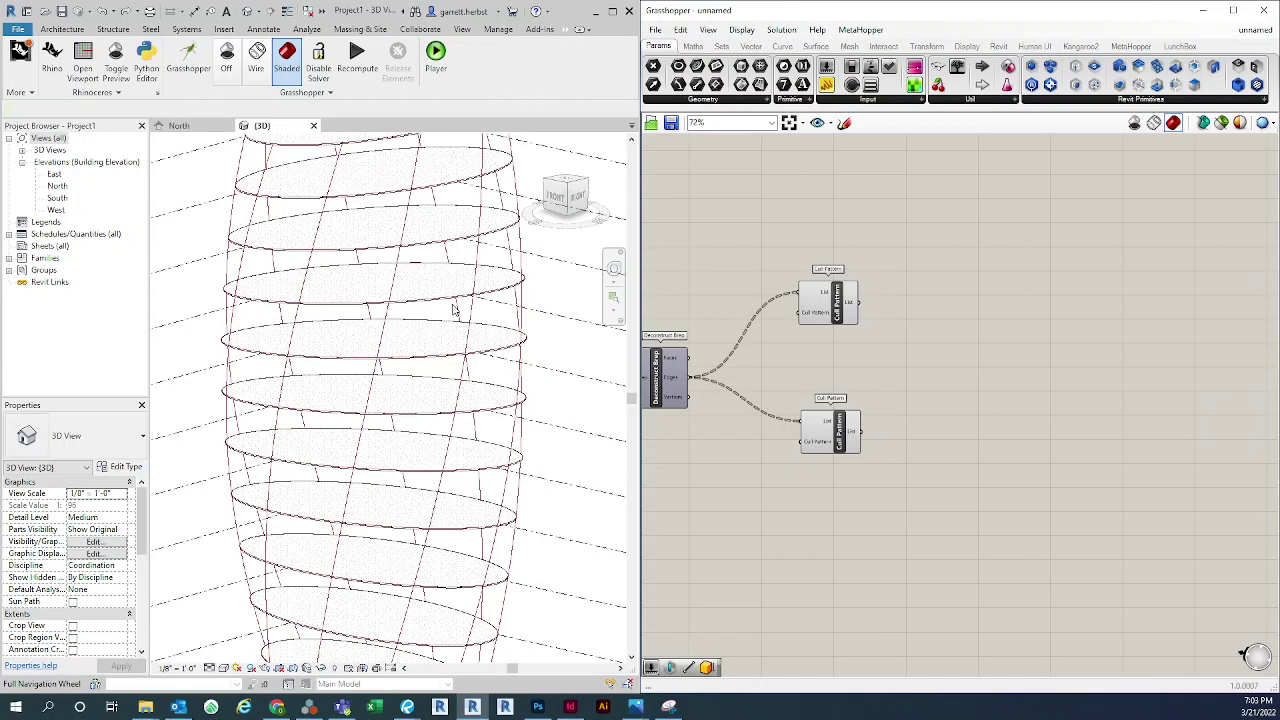
pyautogui.moveTo(851, 311)
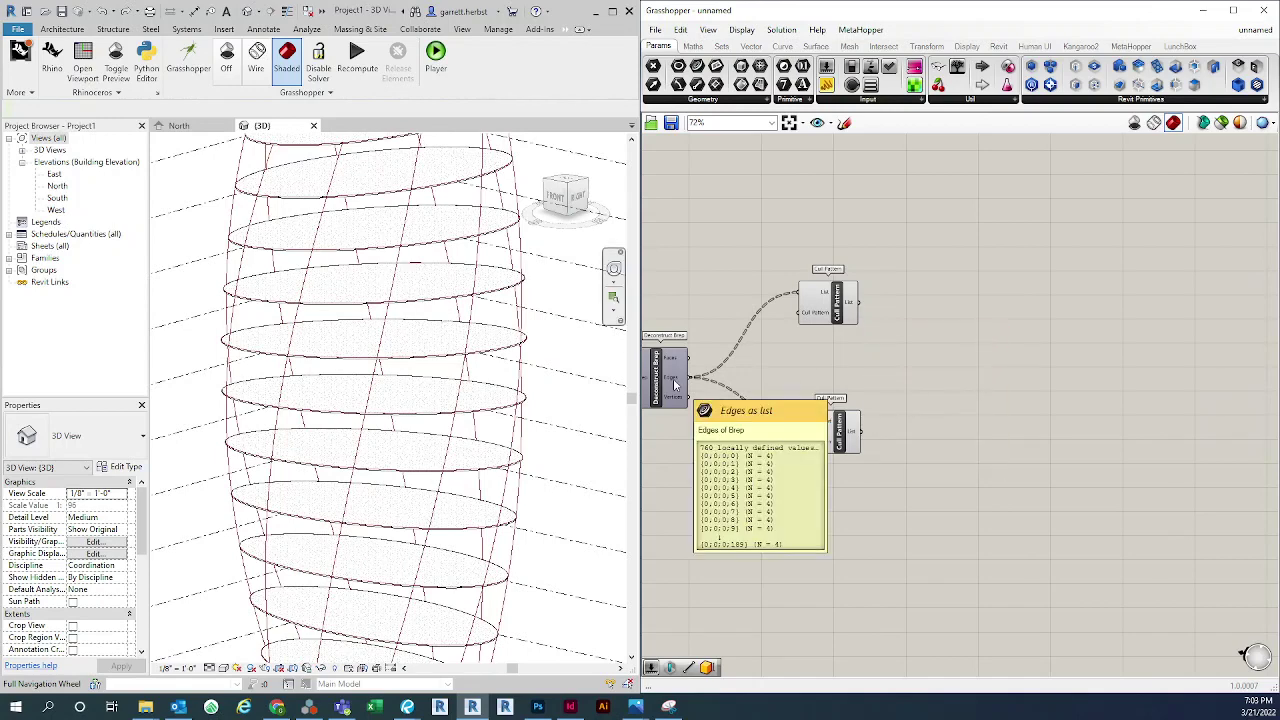
pyautogui.moveTo(931, 376); pyautogui.dragTo(846, 354, button='right')
pyautogui.click(758, 315)
pyautogui.click(851, 366)
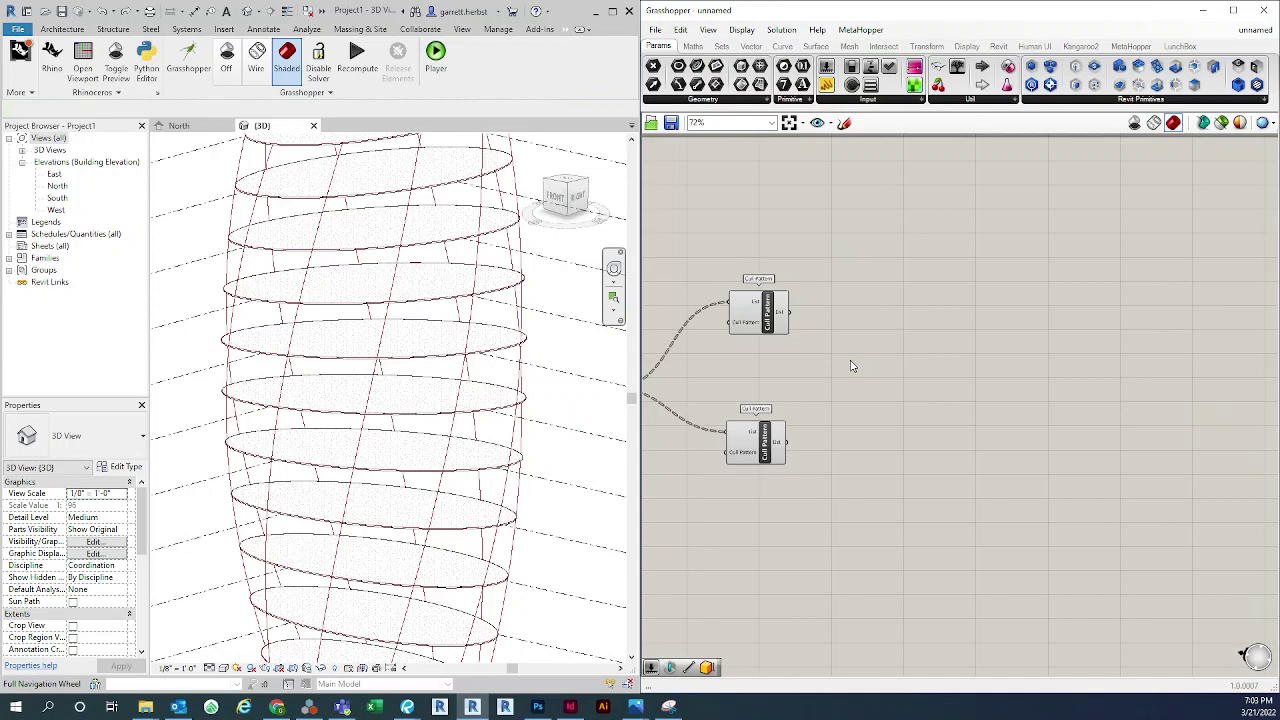
# Add an Add Beam component and place it on the free canvas beside the lower Cull Pattern component
pyautogui.doubleClick(1099, 343)
pyautogui.write('add')
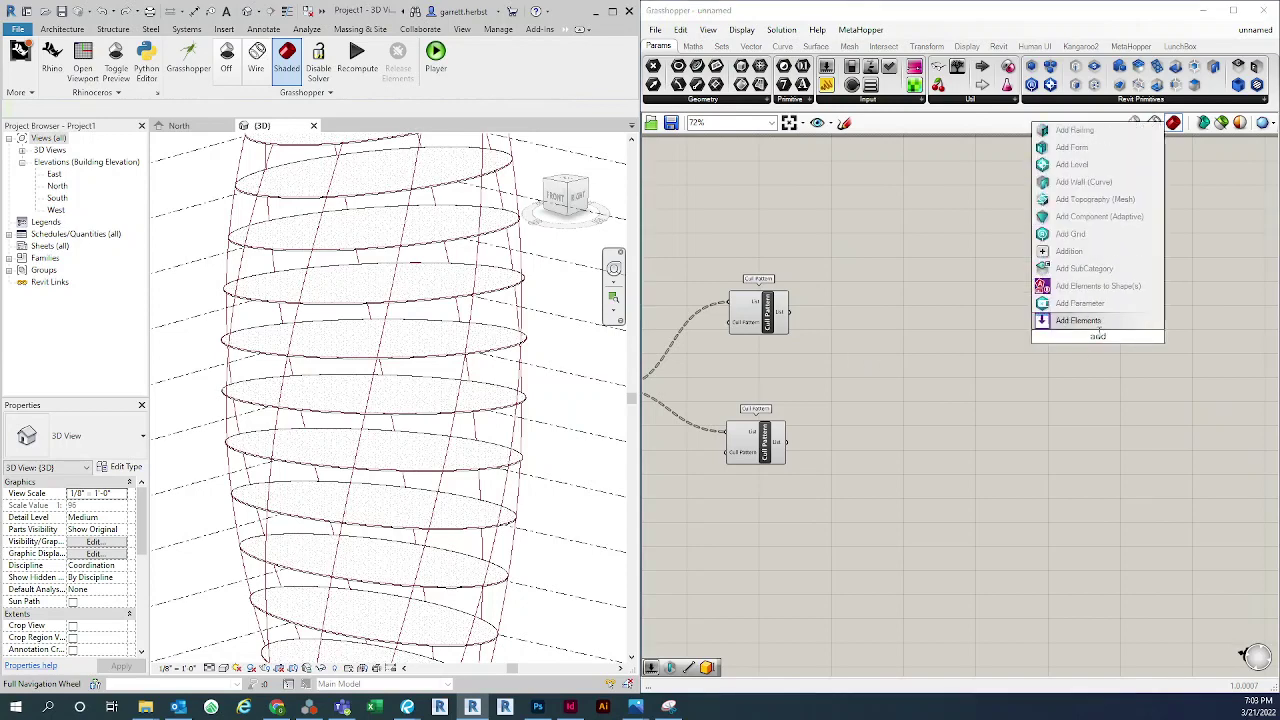
pyautogui.write(' b')
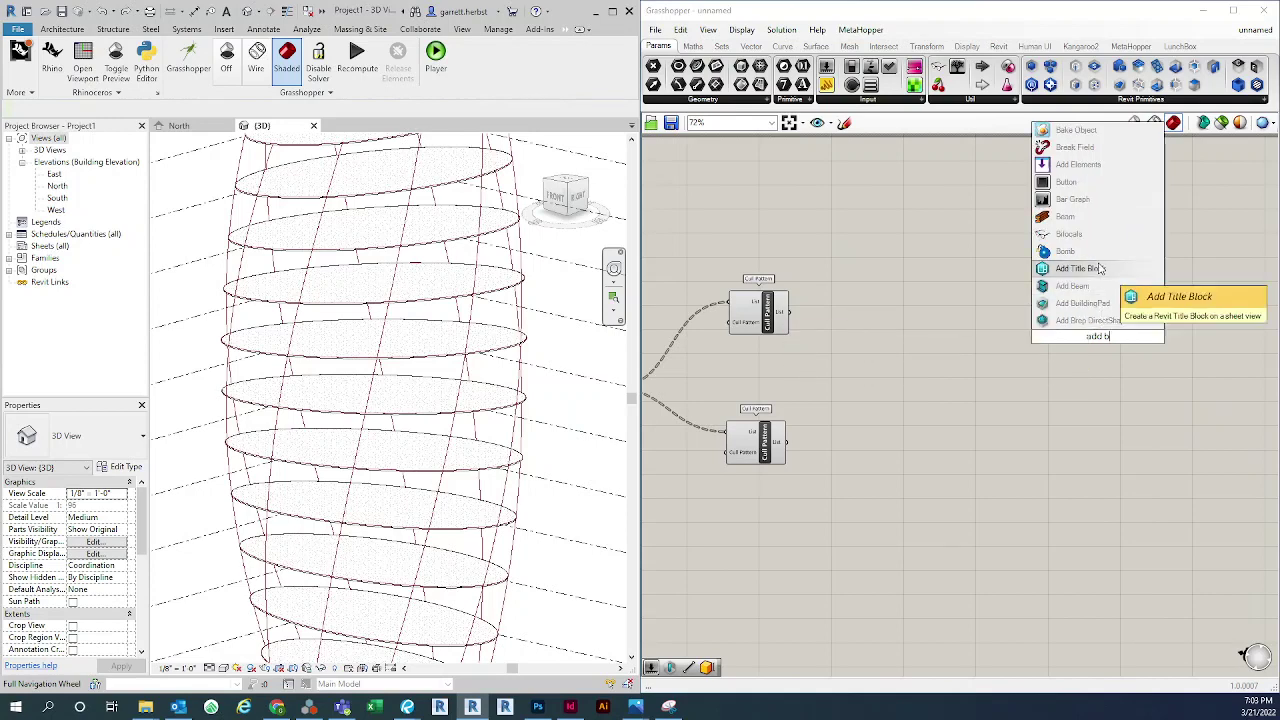
pyautogui.click(1072, 286)
pyautogui.moveTo(1128, 352); pyautogui.dragTo(1042, 300, button='right')
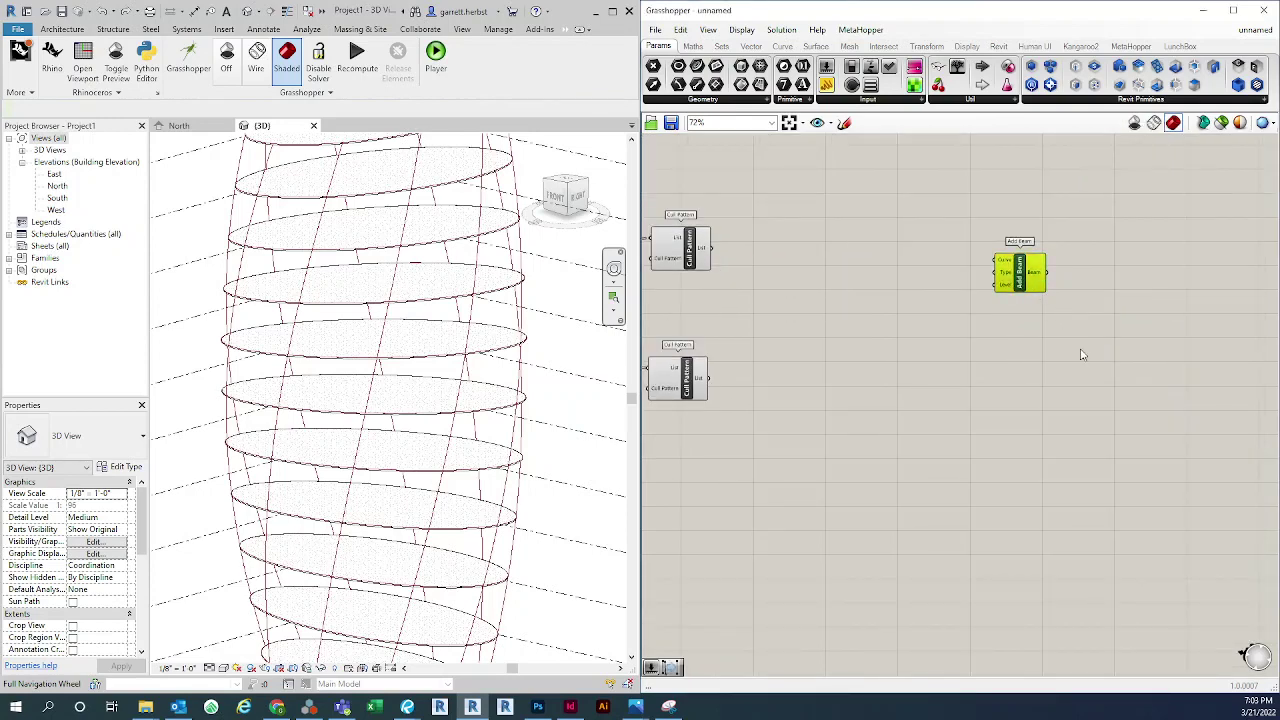
pyautogui.moveTo(1020, 275); pyautogui.dragTo(1091, 426)
# Add an Add Column component and place it on the canvas above the Add Beam component
pyautogui.doubleClick(1083, 264)
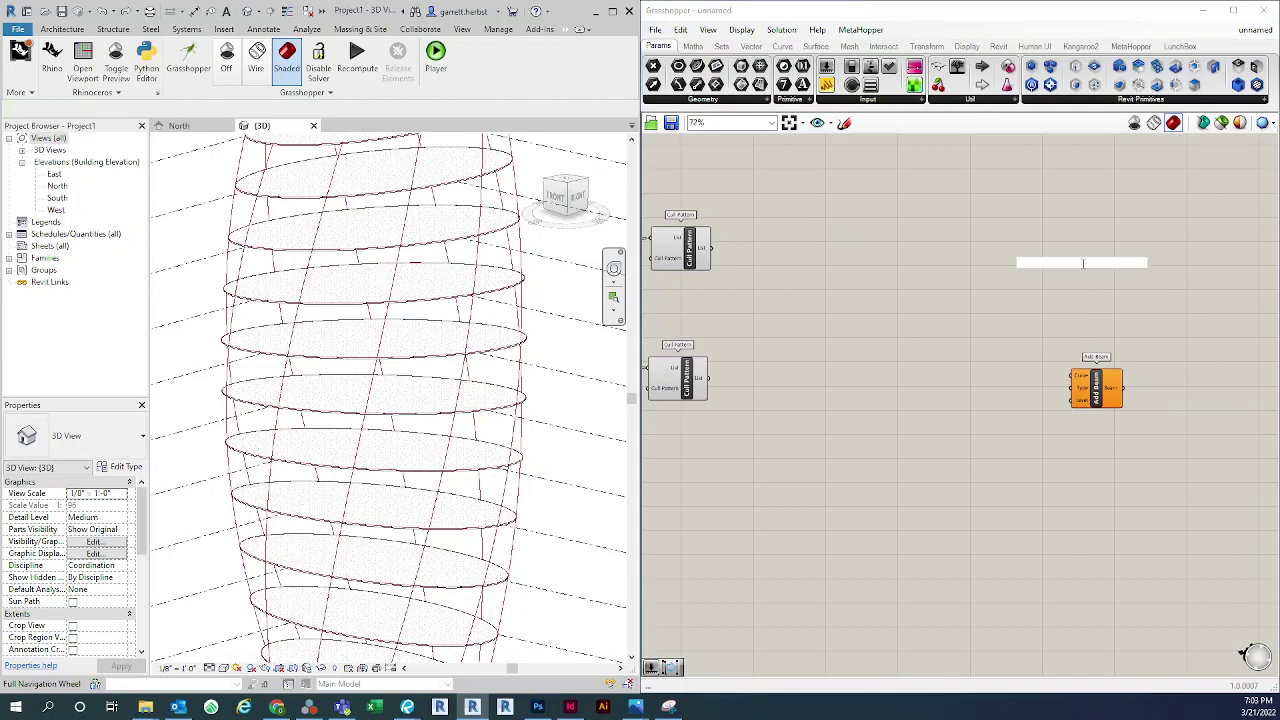
pyautogui.write('add c')
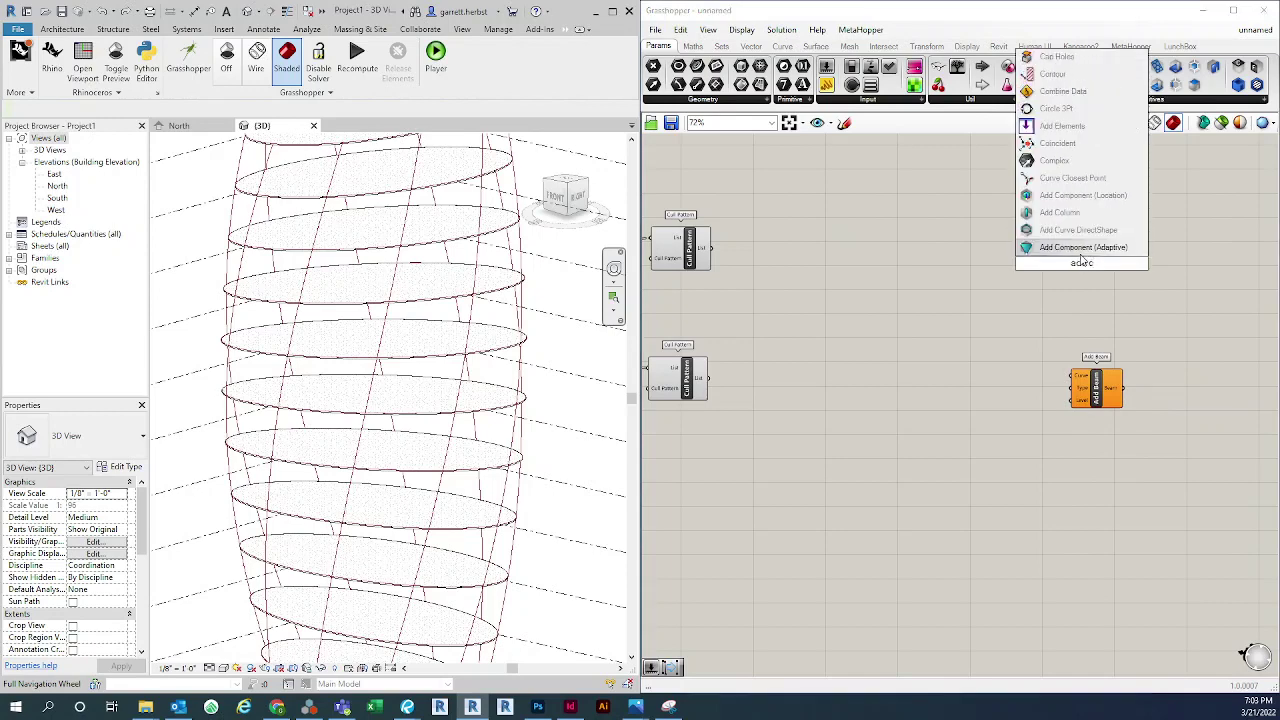
pyautogui.click(1060, 212)
pyautogui.moveTo(1094, 279); pyautogui.dragTo(1107, 265)
pyautogui.click(1096, 178)
# Try feeding the upper Cull Pattern's List output directly into Add Column's Curve input, read the component's error, and undo the connection
pyautogui.scroll(3, 1095, 238)
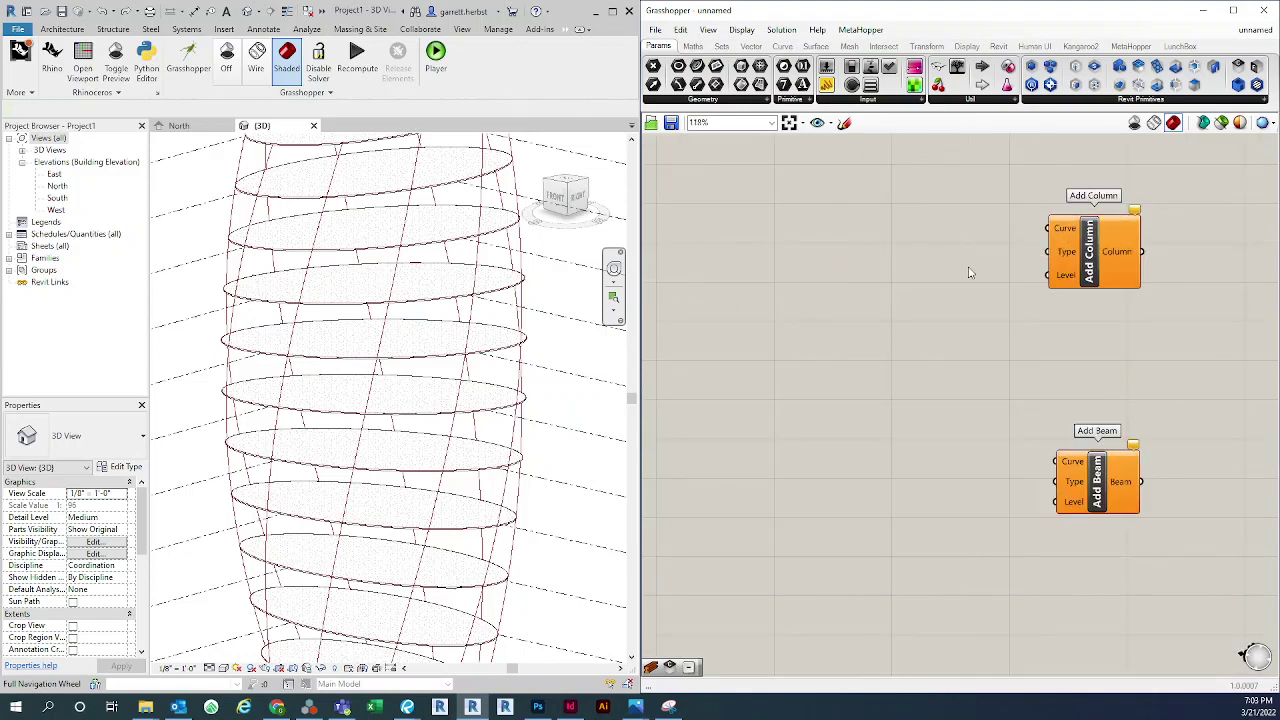
pyautogui.moveTo(1069, 232)
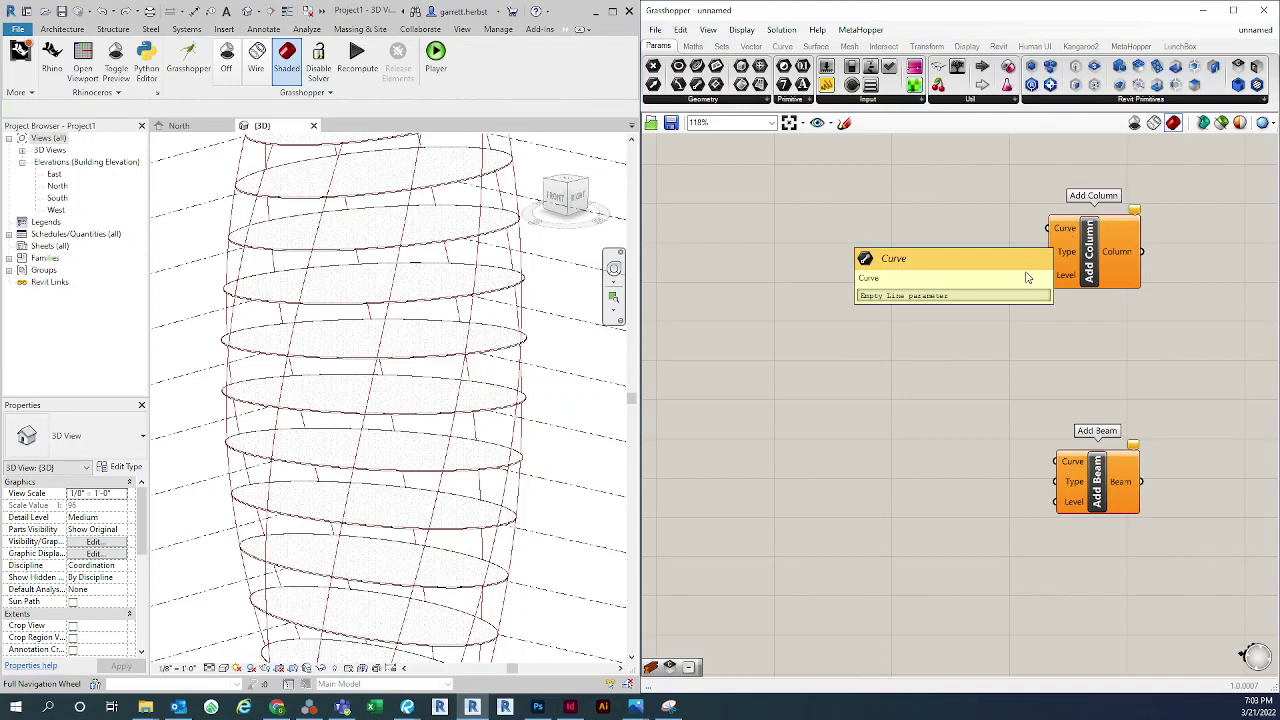
pyautogui.scroll(-3, 974, 314)
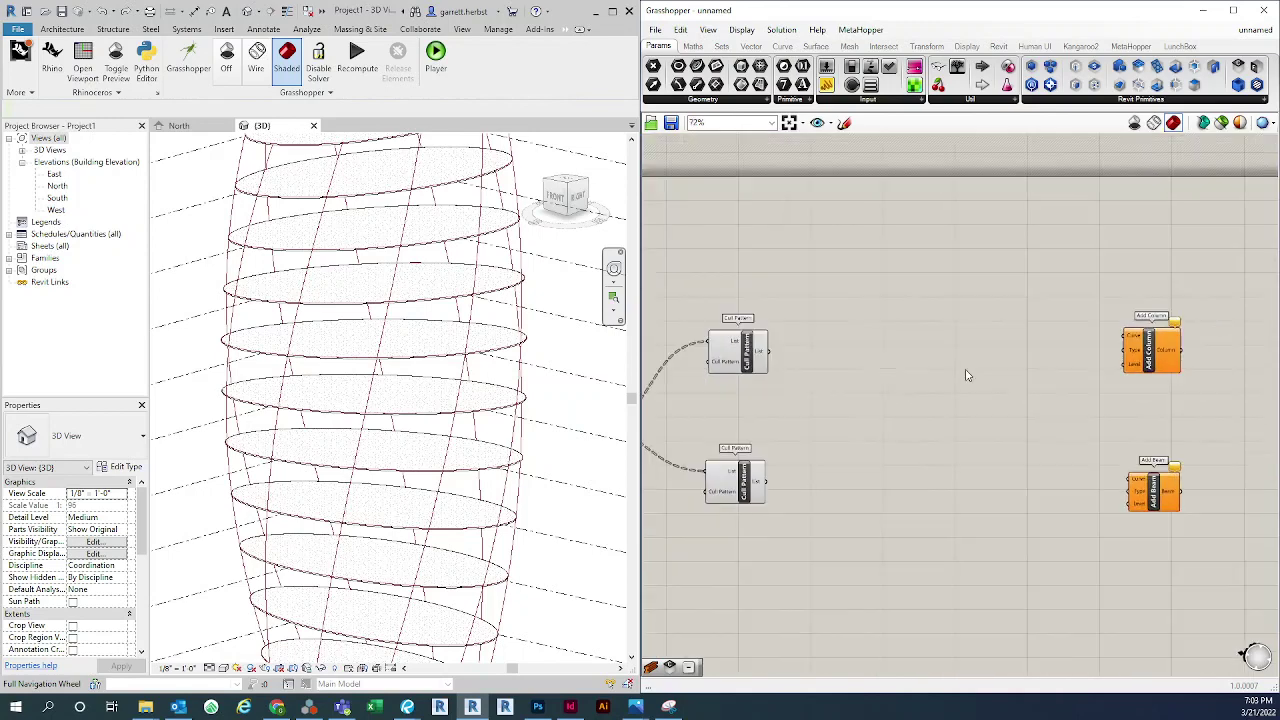
pyautogui.moveTo(860, 348); pyautogui.dragTo(818, 341, button='right')
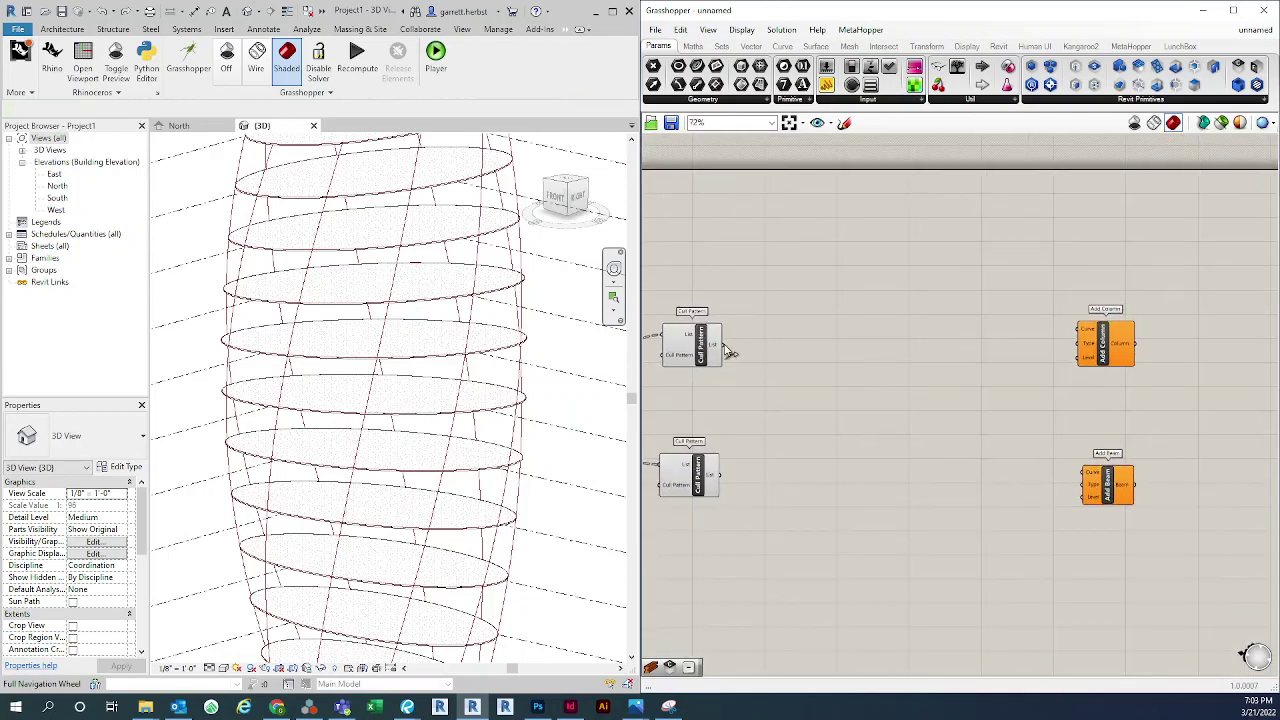
pyautogui.moveTo(722, 344); pyautogui.dragTo(1073, 333)
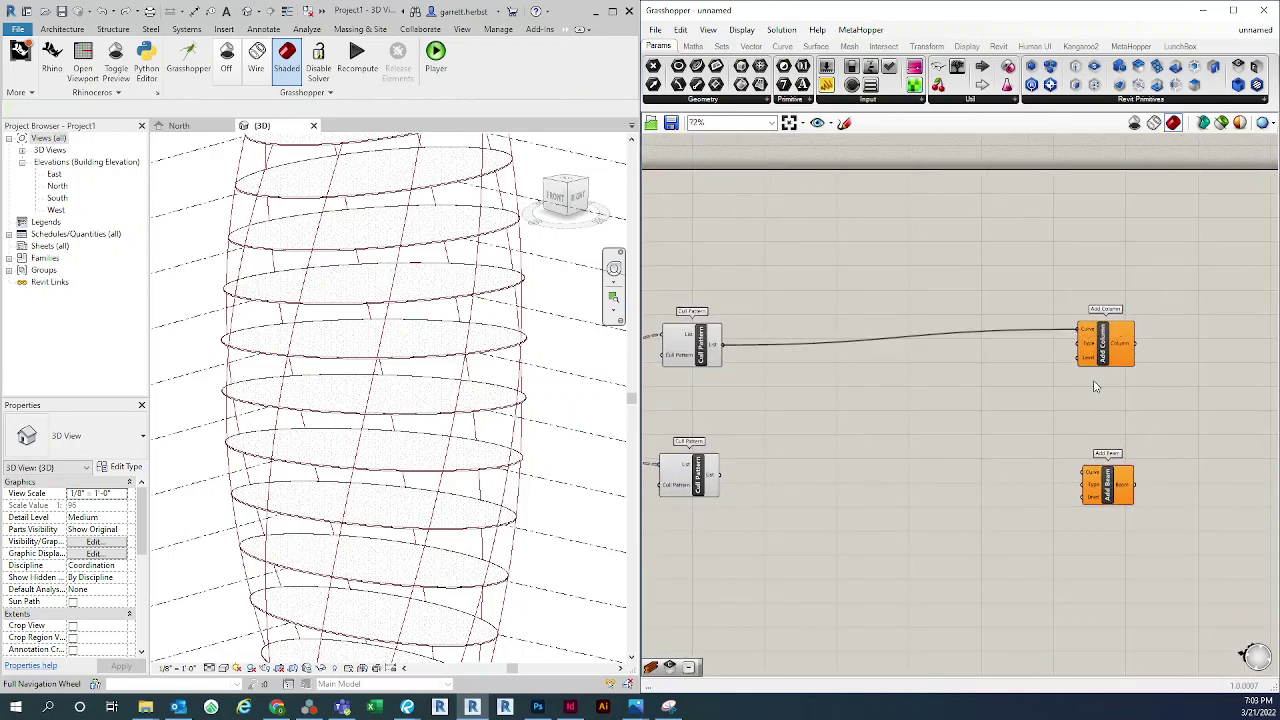
pyautogui.scroll(5, 1138, 339)
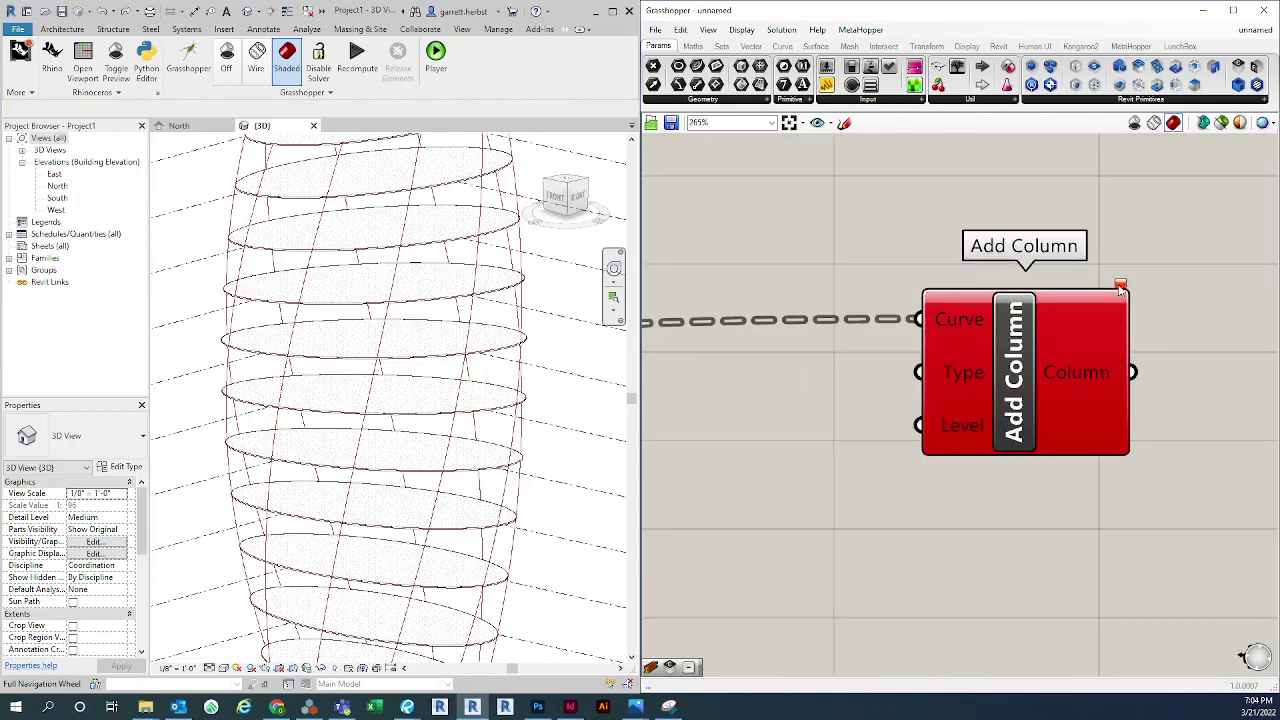
pyautogui.moveTo(1121, 290)
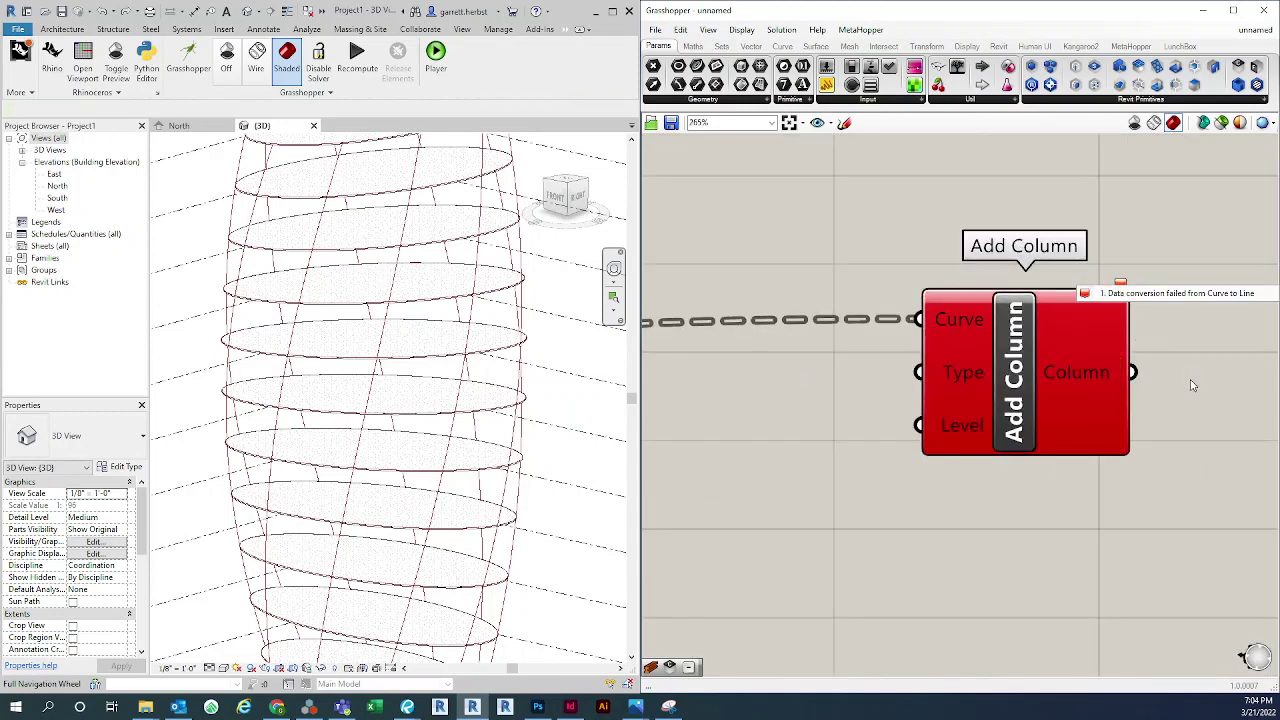
pyautogui.scroll(-5, 1192, 386)
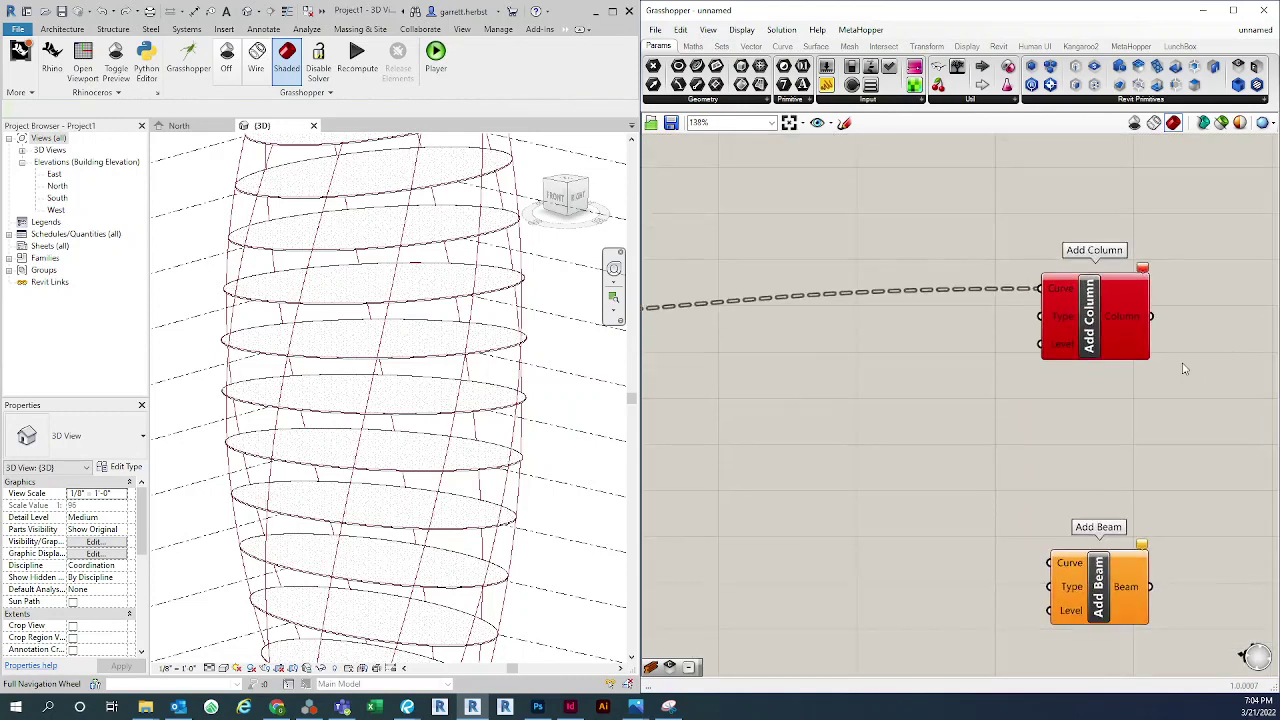
pyautogui.hotkey('ctrl', 'z')
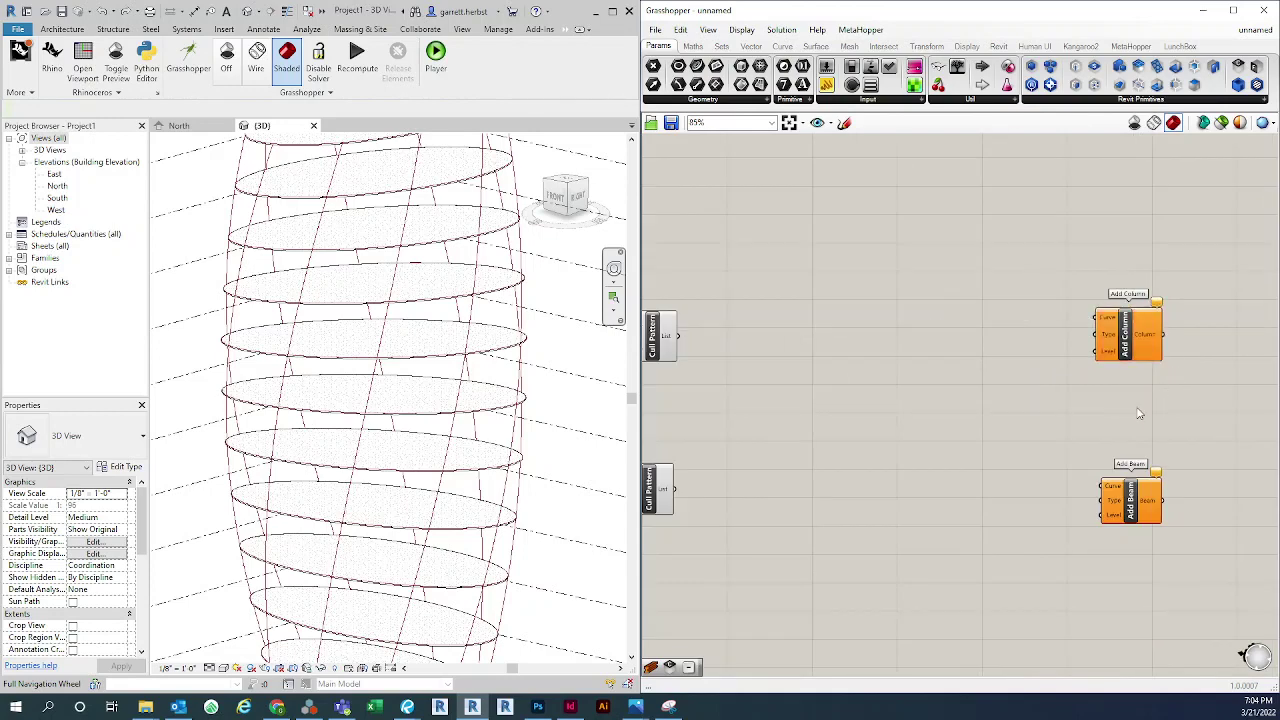
# Add a Rebuild Curve component and place it between the upper Cull Pattern and Add Column
pyautogui.moveTo(1141, 413); pyautogui.dragTo(1111, 402, button='right')
pyautogui.scroll(-2, 1110, 402)
pyautogui.moveTo(997, 437); pyautogui.dragTo(998, 418, button='right')
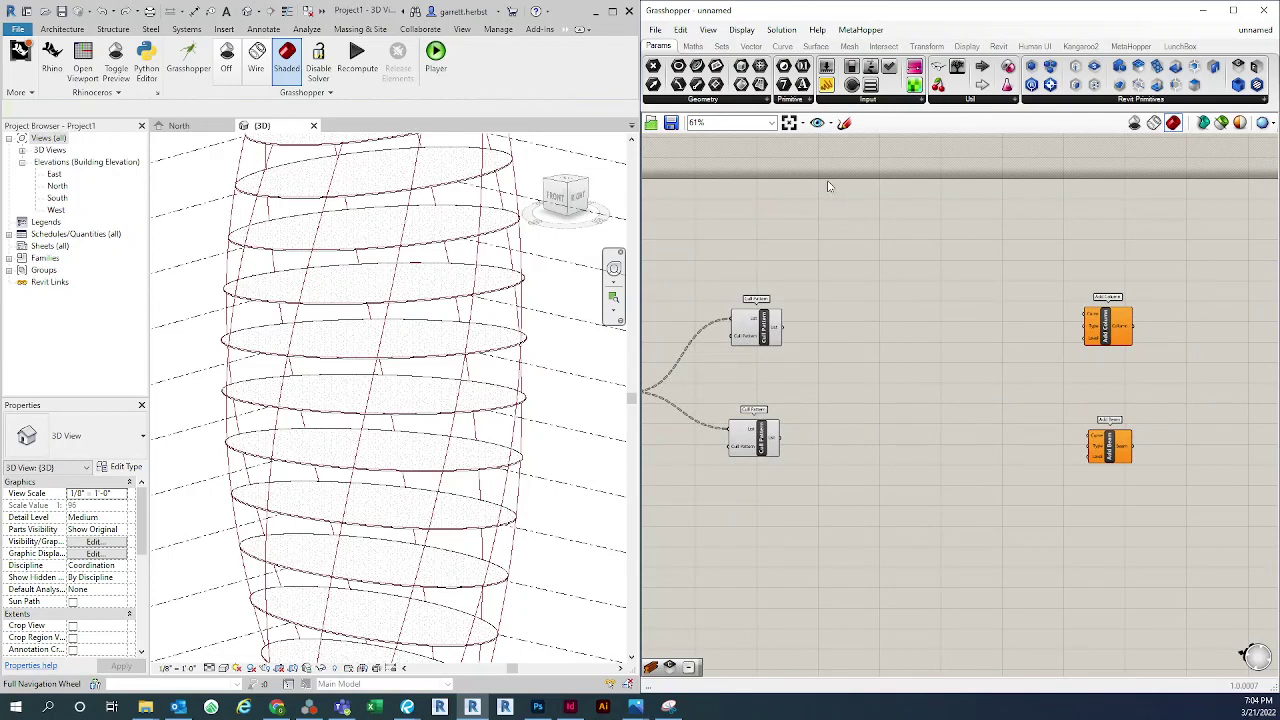
pyautogui.doubleClick(852, 304)
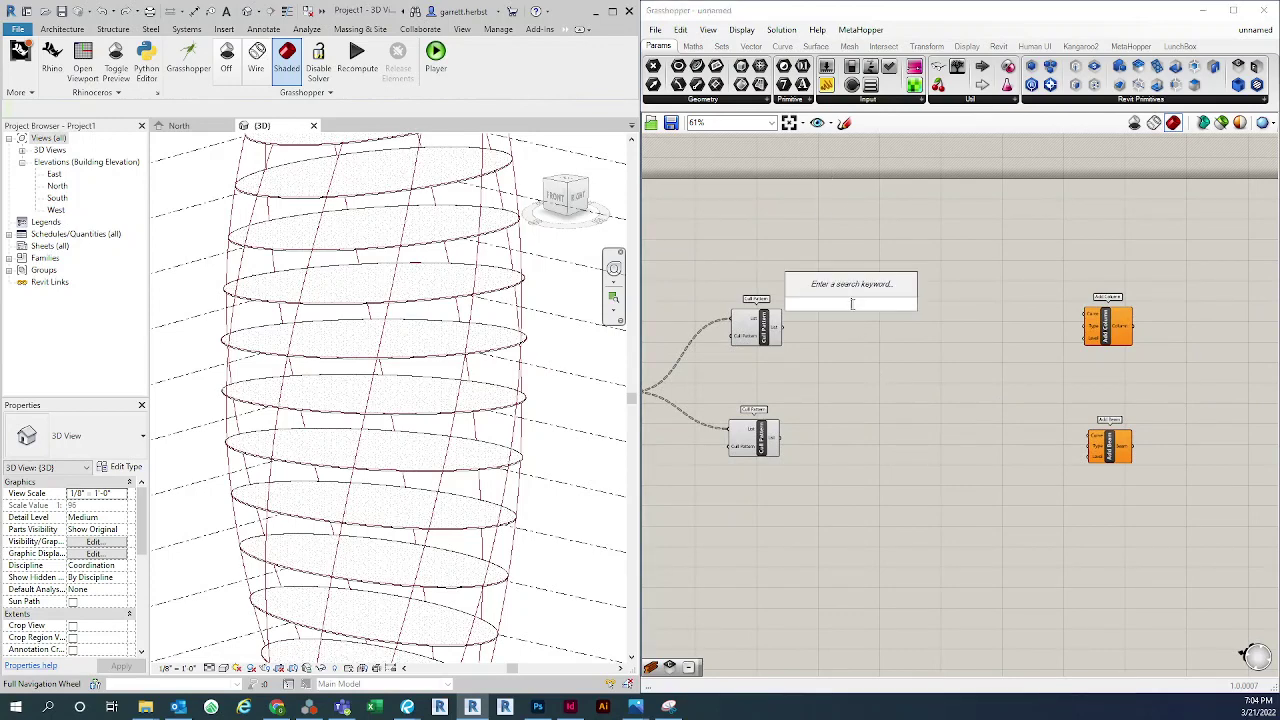
pyautogui.write('rebuild')
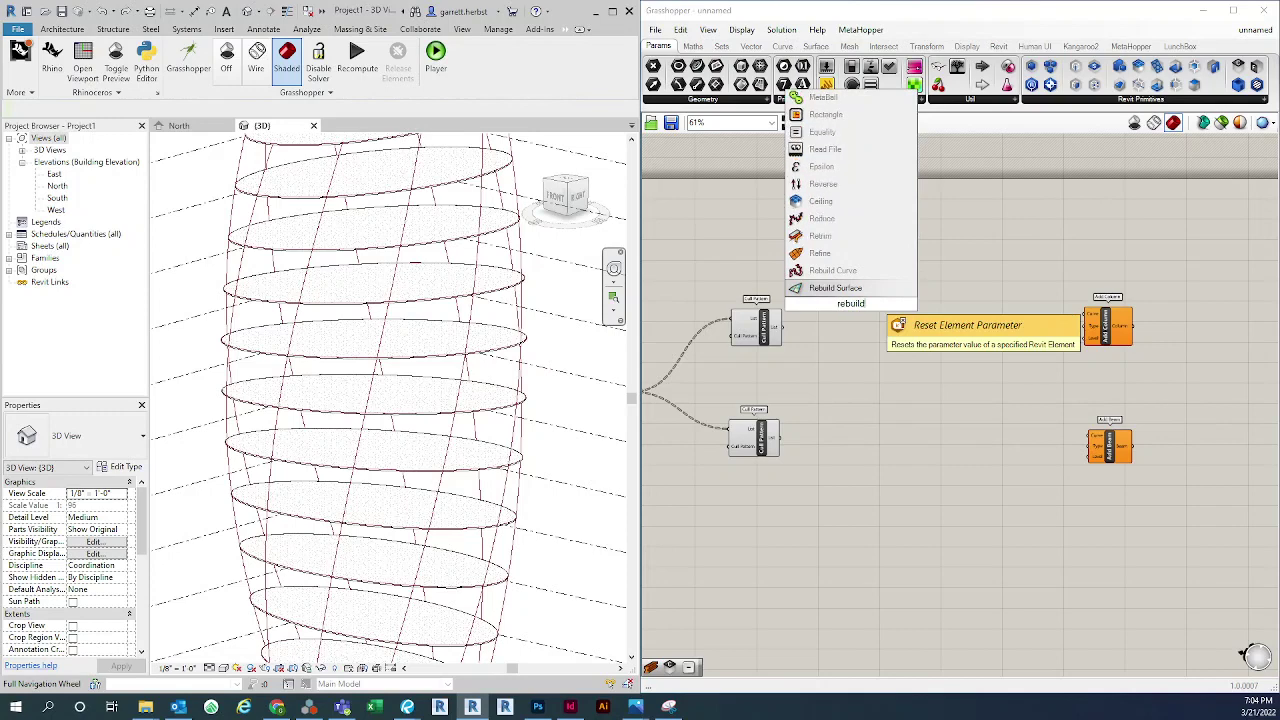
pyautogui.press('Up')
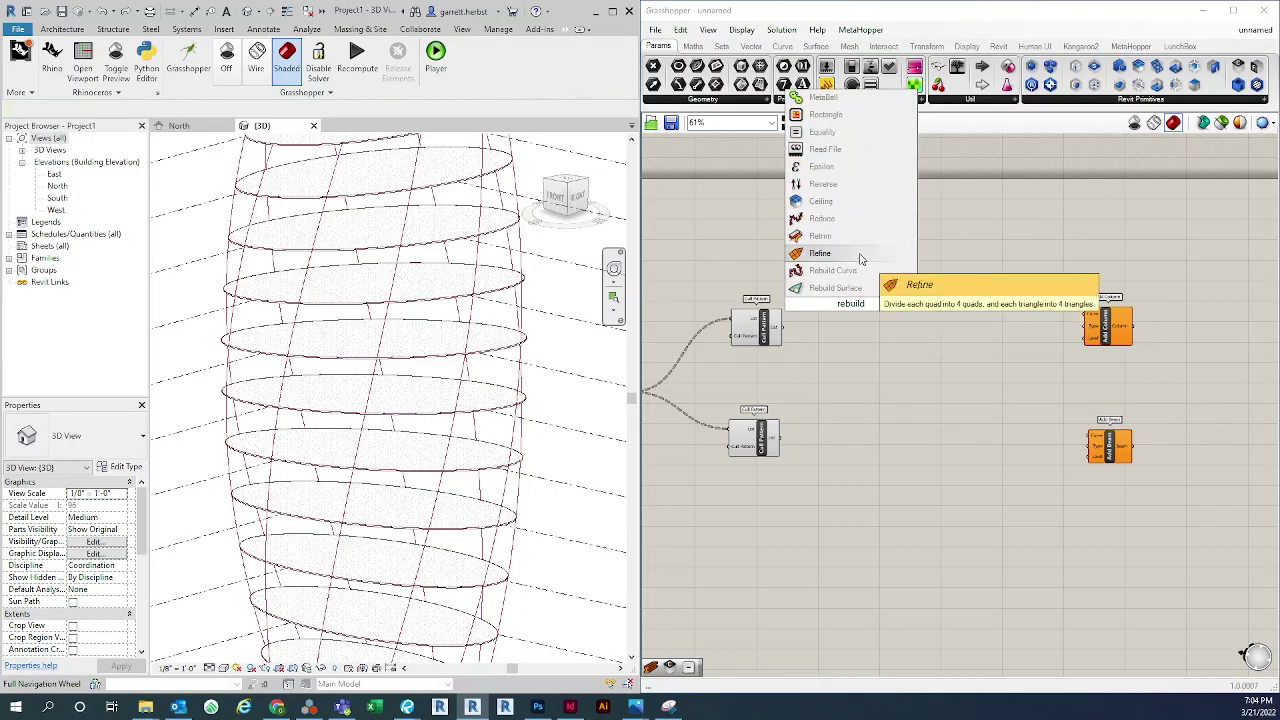
pyautogui.press('Return')
pyautogui.moveTo(885, 315); pyautogui.dragTo(924, 348)
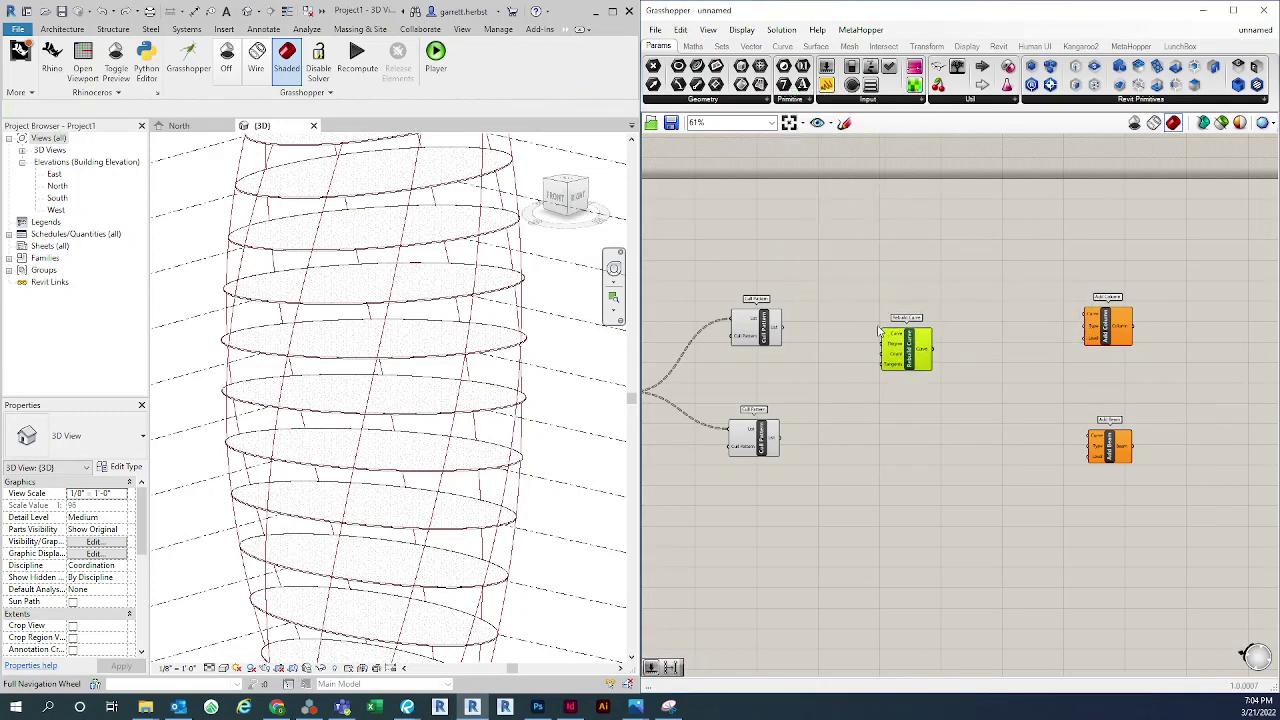
# Connect the upper Cull Pattern's List output to Rebuild Curve's Curve input and flatten that output
pyautogui.scroll(3, 835, 300)
pyautogui.moveTo(722, 346); pyautogui.dragTo(929, 320)
pyautogui.click(884, 392)
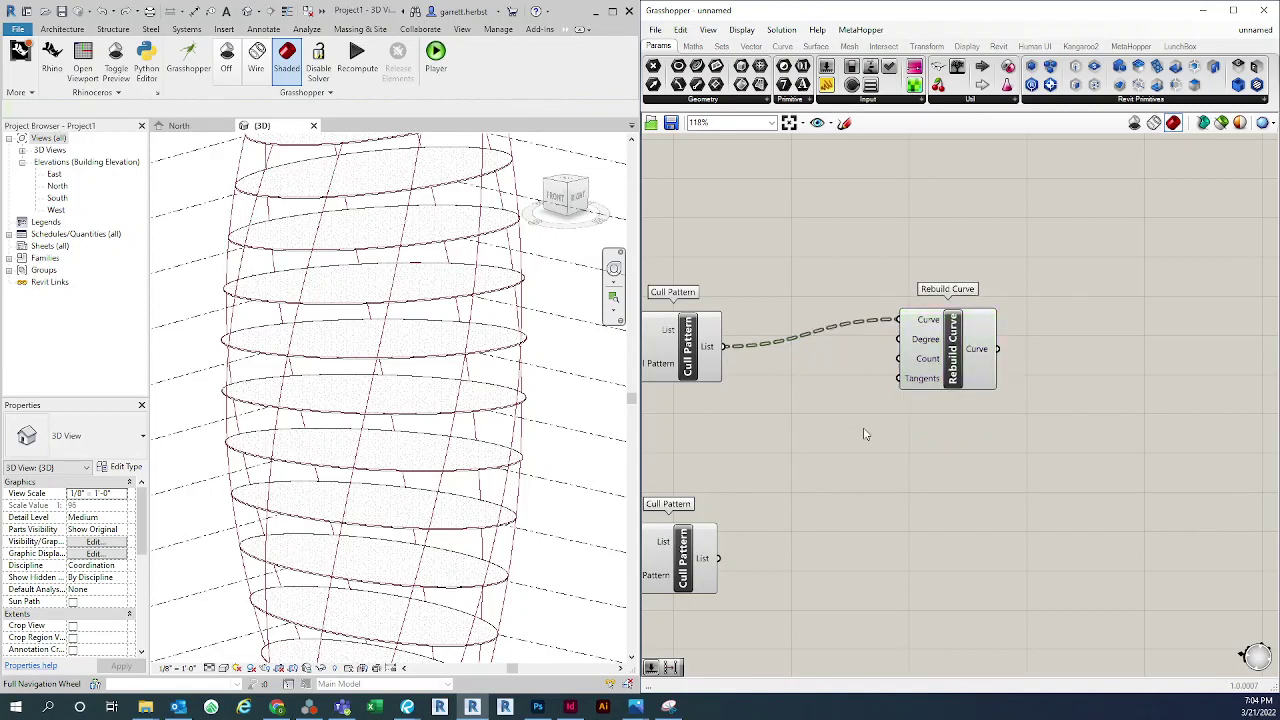
pyautogui.moveTo(866, 434); pyautogui.dragTo(1000, 340, button='right')
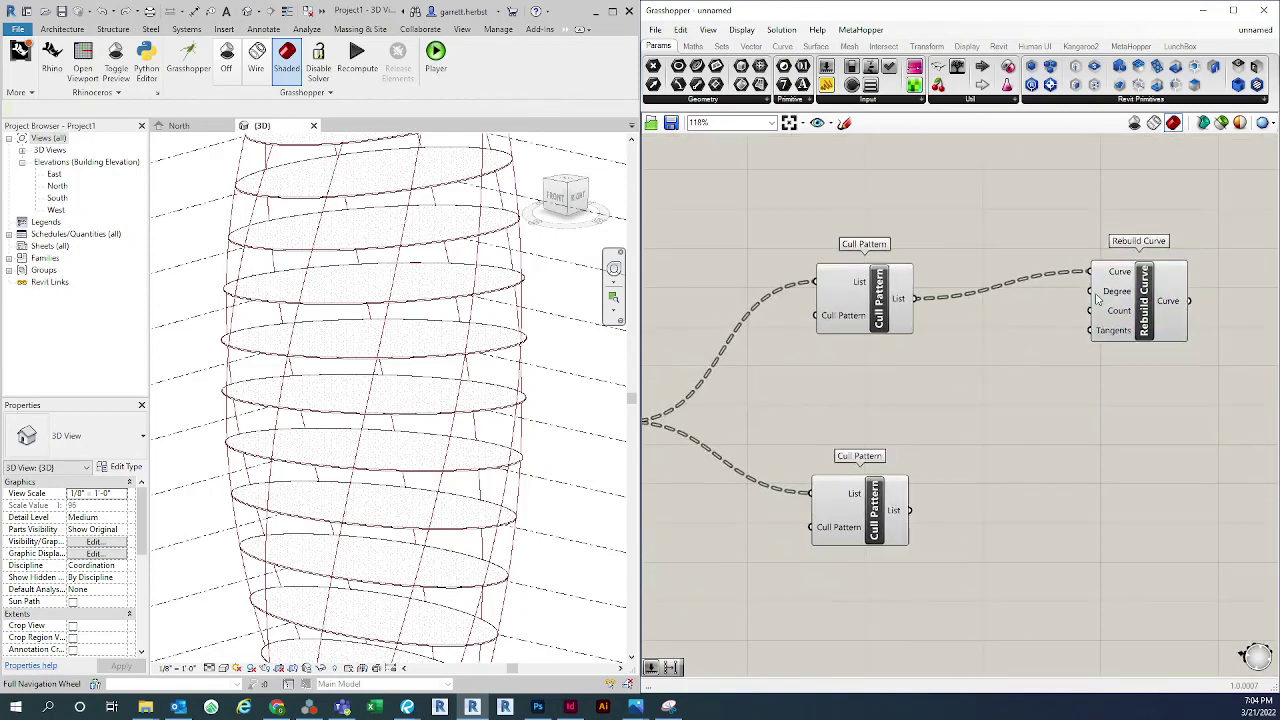
pyautogui.rightClick(906, 297)
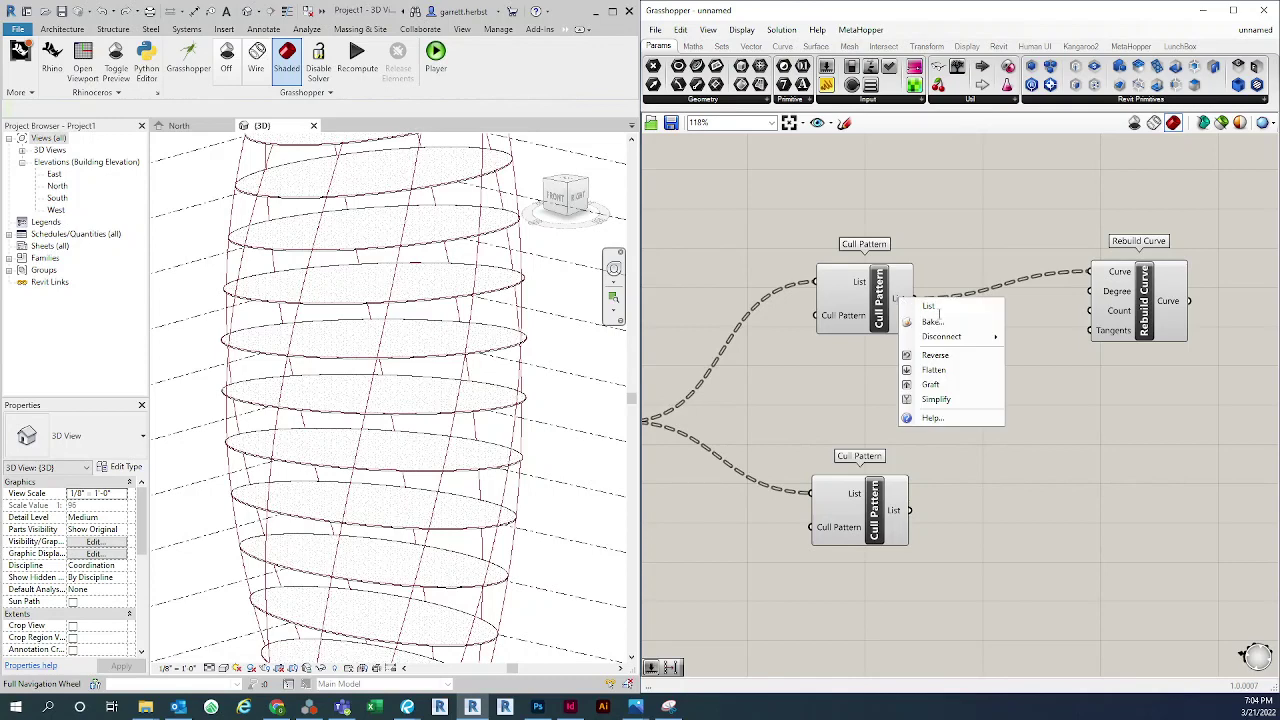
pyautogui.click(950, 376)
pyautogui.moveTo(1018, 378); pyautogui.dragTo(931, 371, button='right')
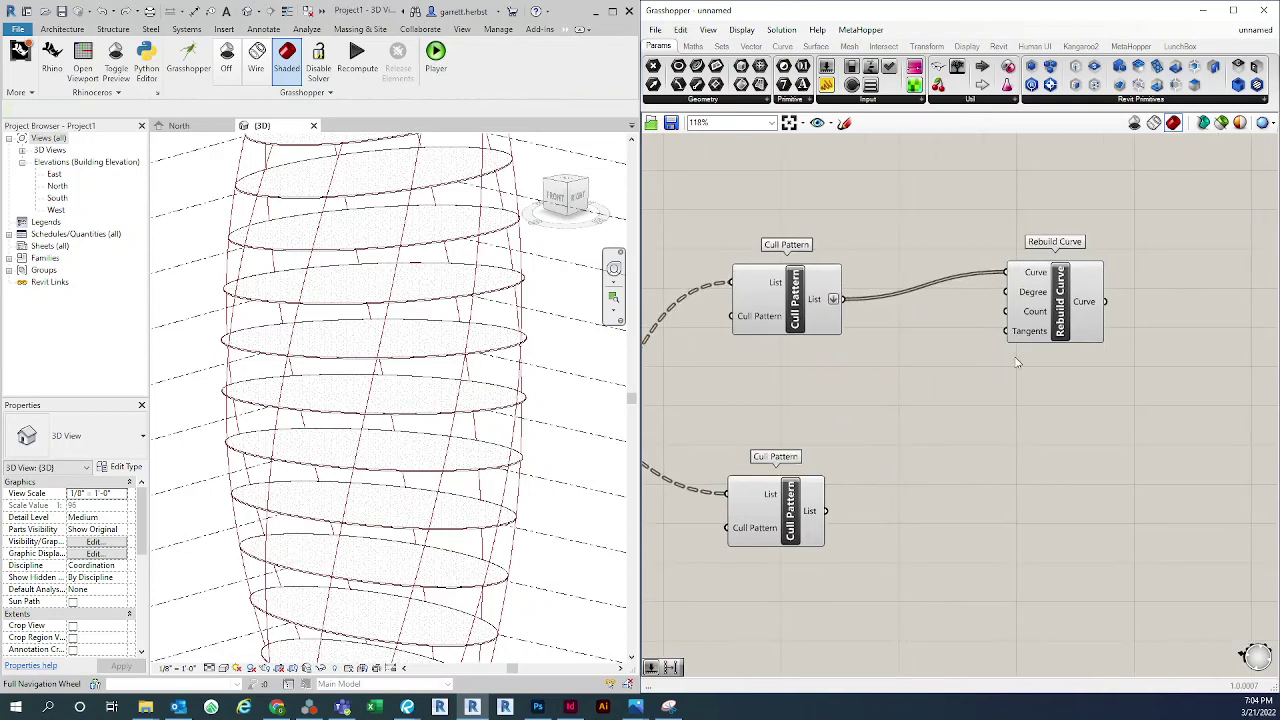
# Add a number slider set to 1 and connect it to both the Degree and Count inputs of Rebuild Curve
pyautogui.moveTo(1076, 309); pyautogui.dragTo(1115, 236)
pyautogui.click(951, 360)
pyautogui.doubleClick(990, 338)
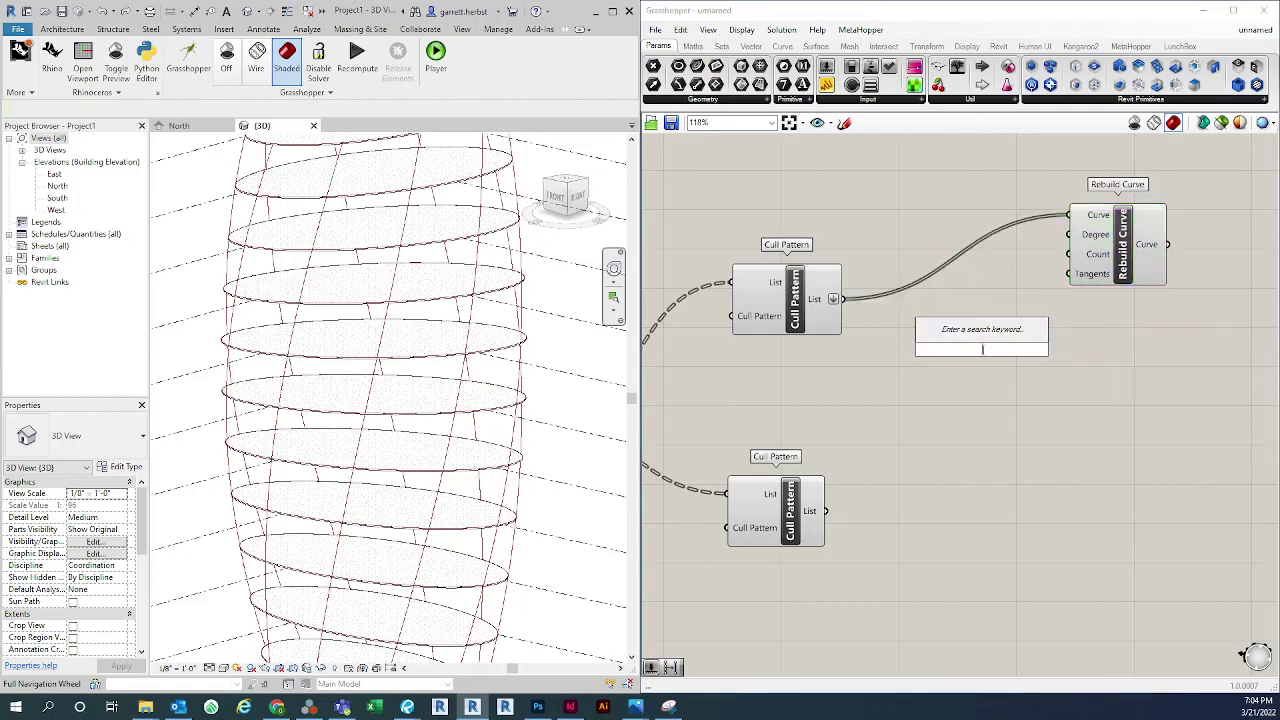
pyautogui.write('number slider')
pyautogui.press('Return')
pyautogui.moveTo(983, 353); pyautogui.dragTo(928, 365)
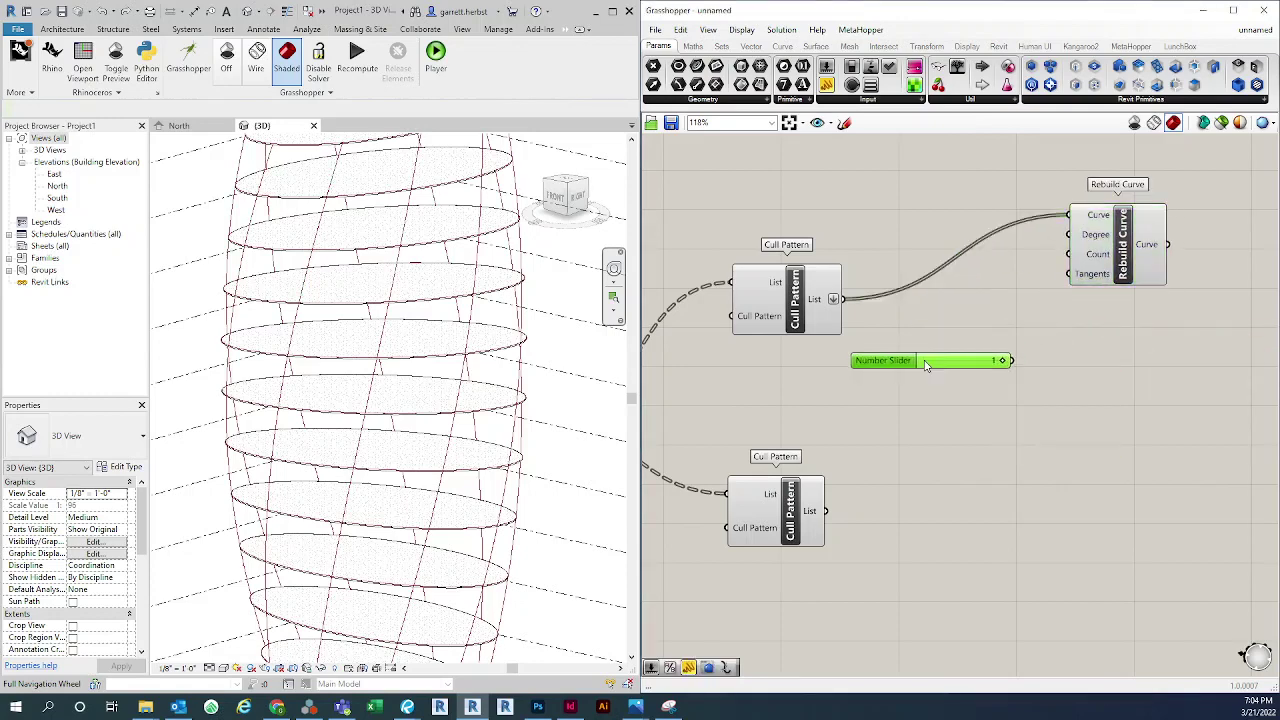
pyautogui.moveTo(1014, 351); pyautogui.dragTo(1062, 238)
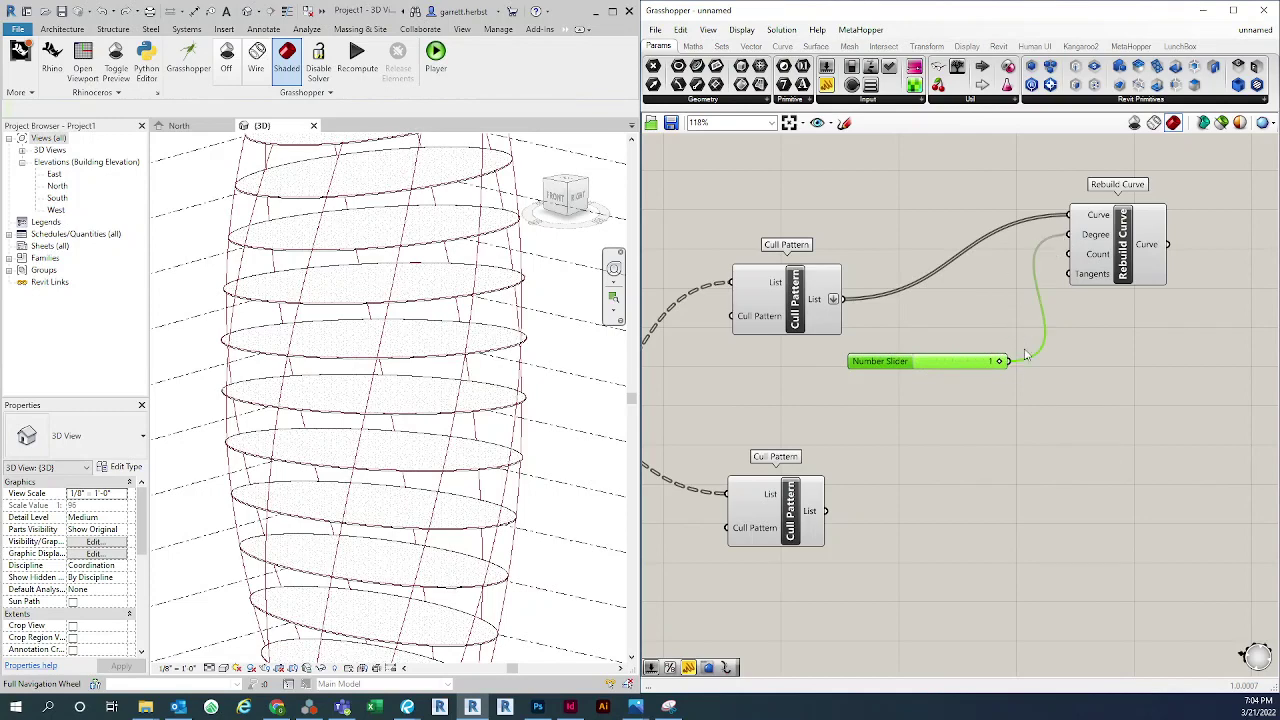
pyautogui.moveTo(1013, 362); pyautogui.dragTo(1063, 247)
pyautogui.moveTo(1068, 345); pyautogui.dragTo(954, 395, button='right')
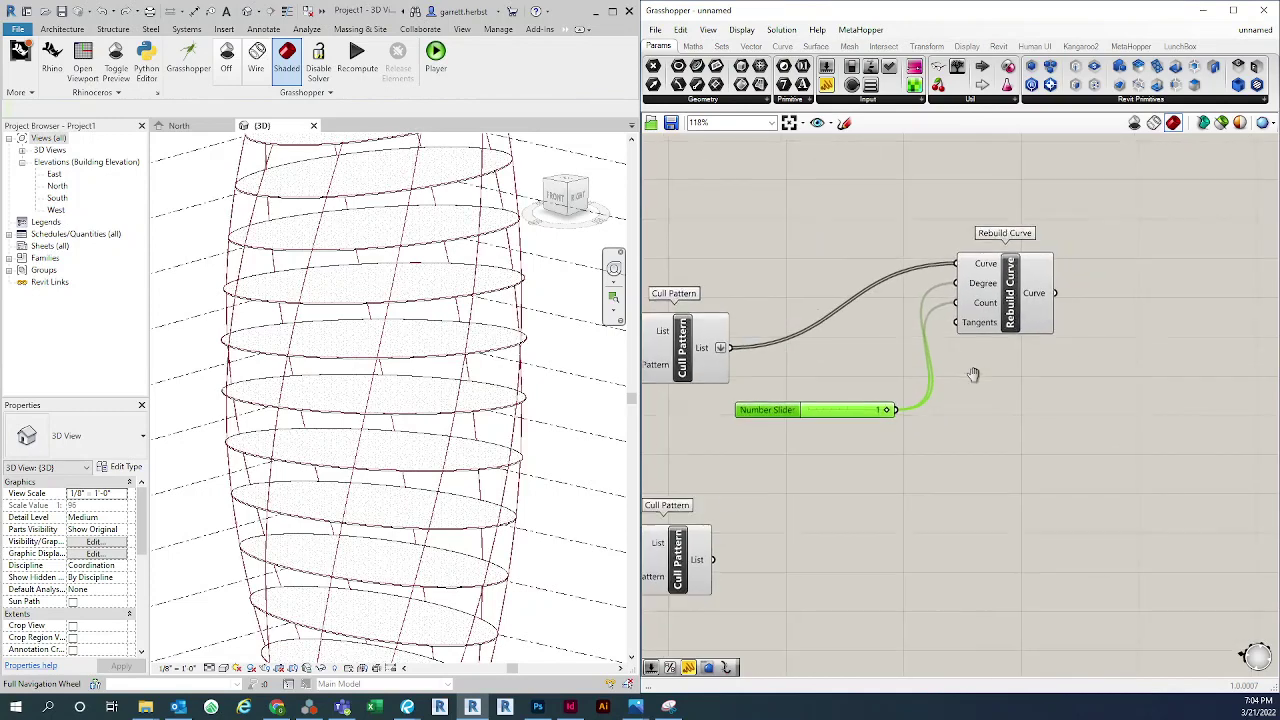
# Highlight the Rebuild Curve output and temporarily hide the Level - 14 floor in the 3D view to expose the tower edges
pyautogui.moveTo(1017, 310); pyautogui.dragTo(1033, 340)
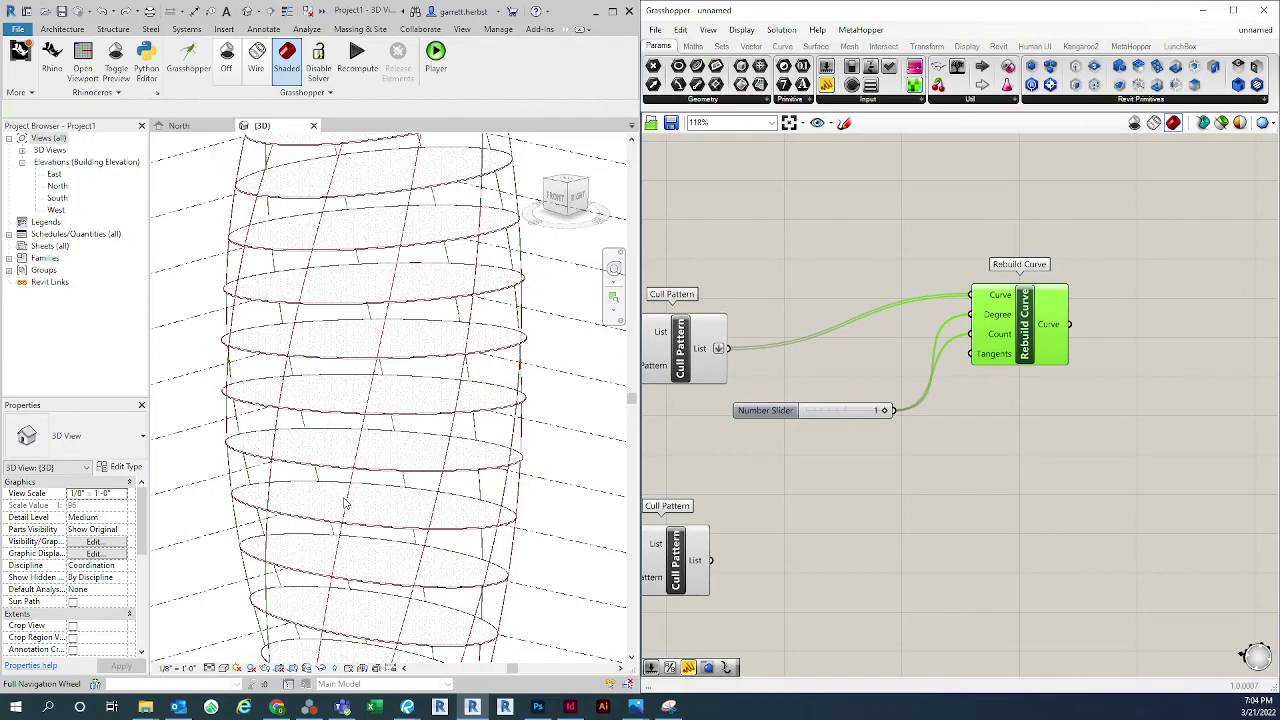
pyautogui.scroll(3, 345, 504)
pyautogui.click(353, 440)
pyautogui.click(353, 440)
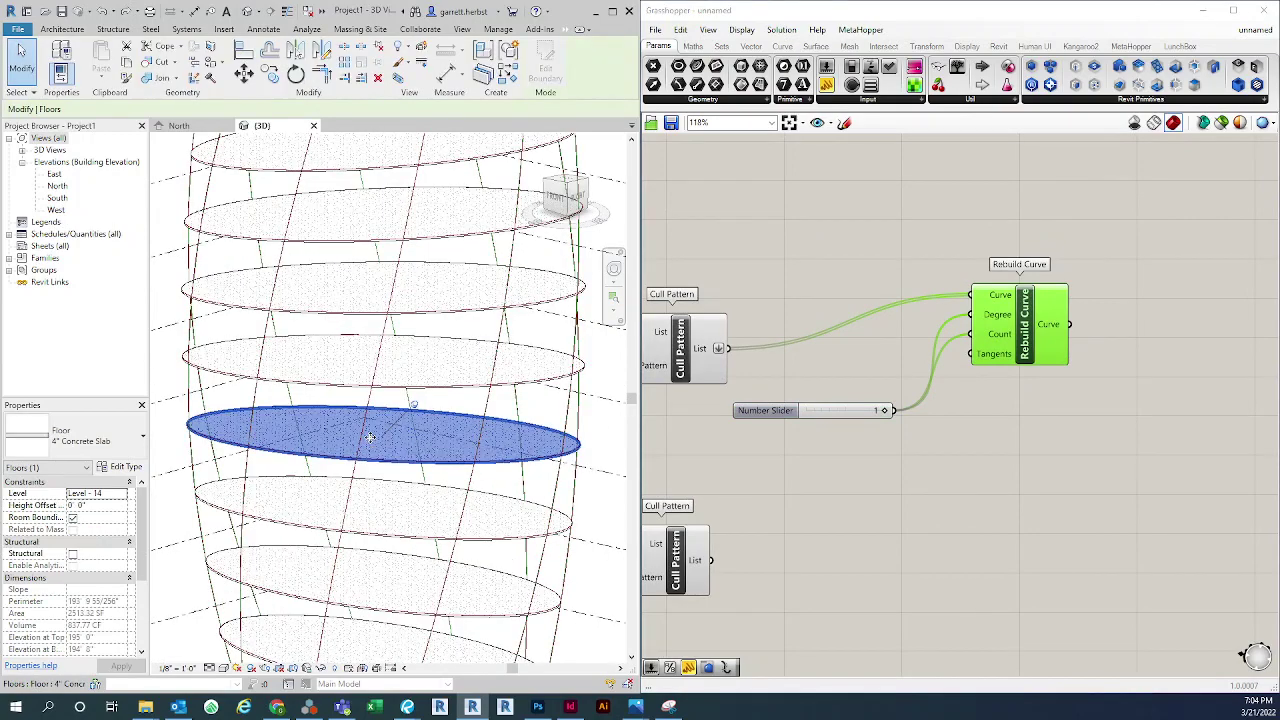
pyautogui.press('h')
pyautogui.press('i')
pyautogui.scroll(5, 405, 460)
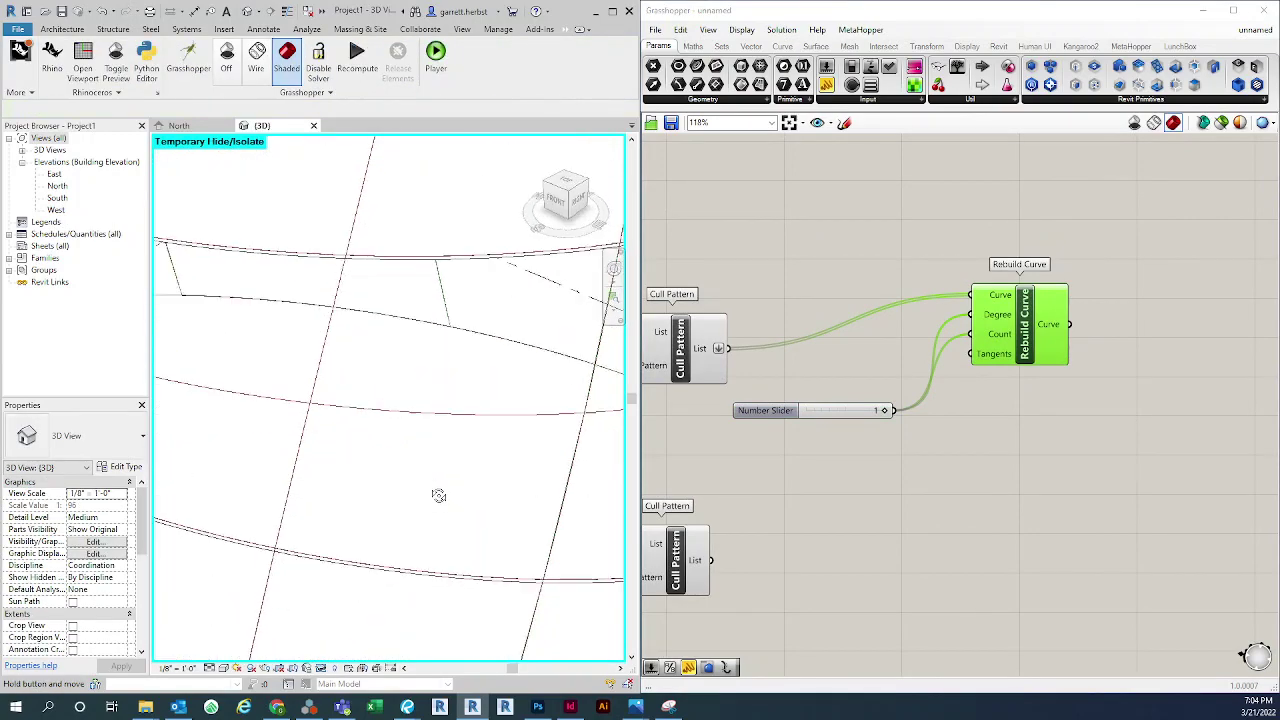
# Rearrange Rebuild Curve and its number slider compactly beside the upper Cull Pattern, leaving free canvas before Add Column
pyautogui.moveTo(1030, 330); pyautogui.dragTo(1057, 367)
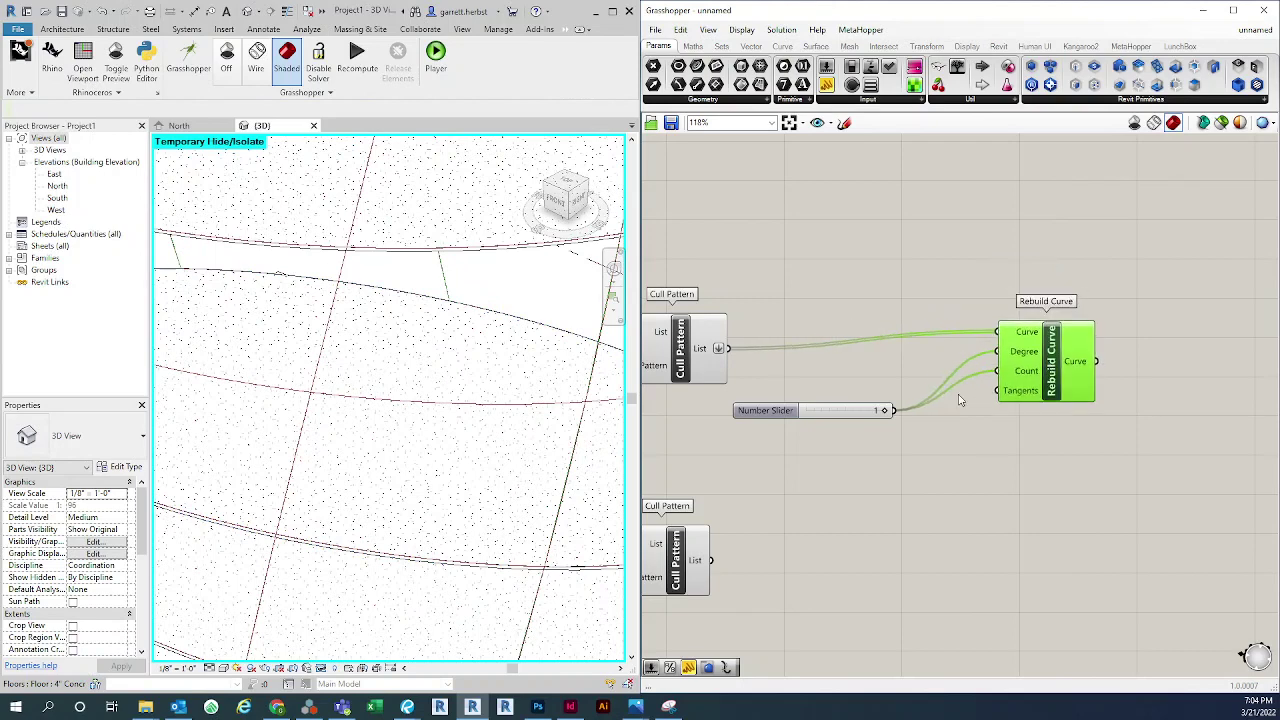
pyautogui.moveTo(849, 413); pyautogui.dragTo(880, 382)
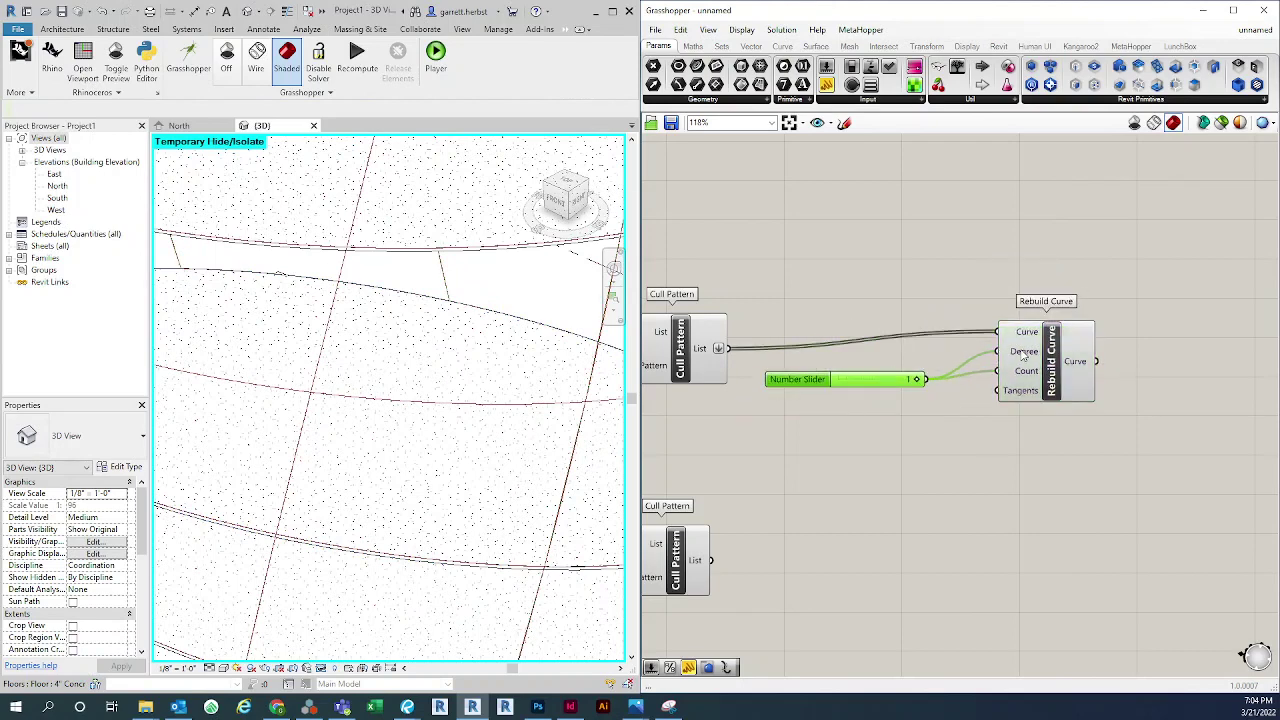
pyautogui.moveTo(1023, 354); pyautogui.dragTo(992, 345)
pyautogui.click(955, 230)
pyautogui.moveTo(1014, 250); pyautogui.dragTo(856, 293, button='right')
pyautogui.scroll(-3, 866, 316)
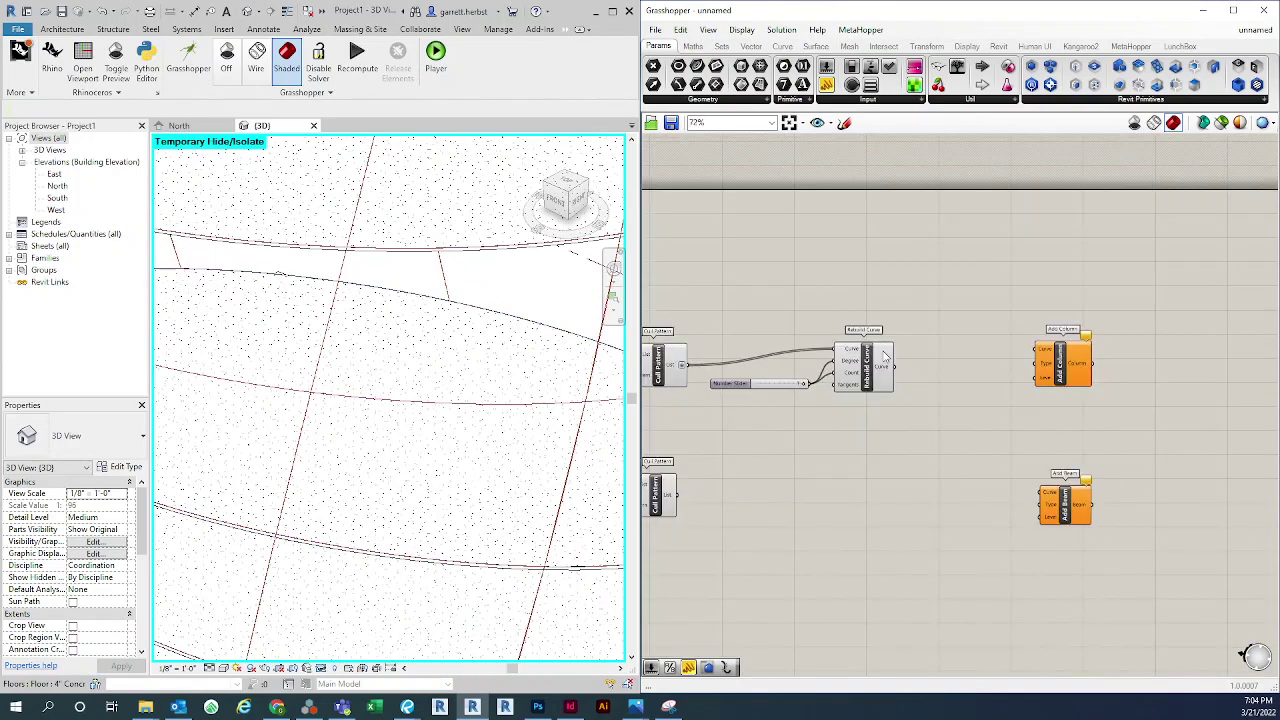
pyautogui.moveTo(884, 455); pyautogui.dragTo(800, 405)
pyautogui.click(783, 305)
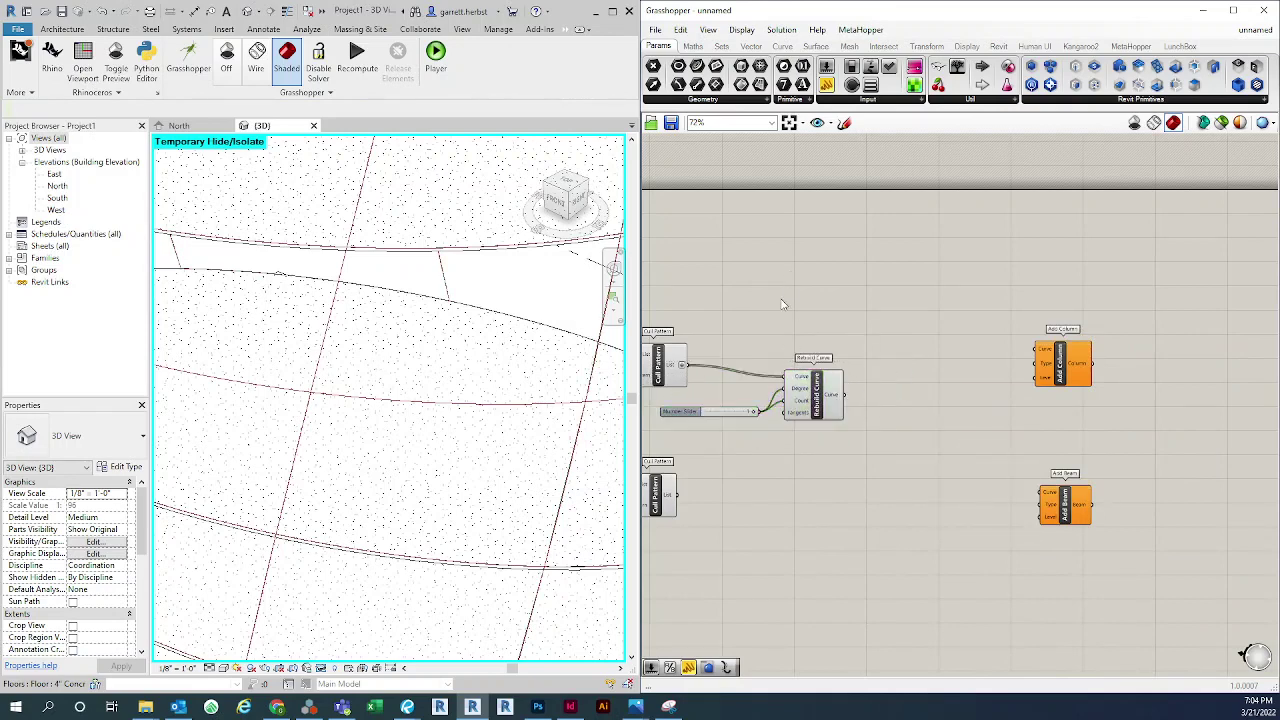
# Select Rebuild Curve to highlight its rebuilt edges and examine them around the hidden floor in the 3D view
pyautogui.moveTo(782, 304); pyautogui.dragTo(816, 300, button='right')
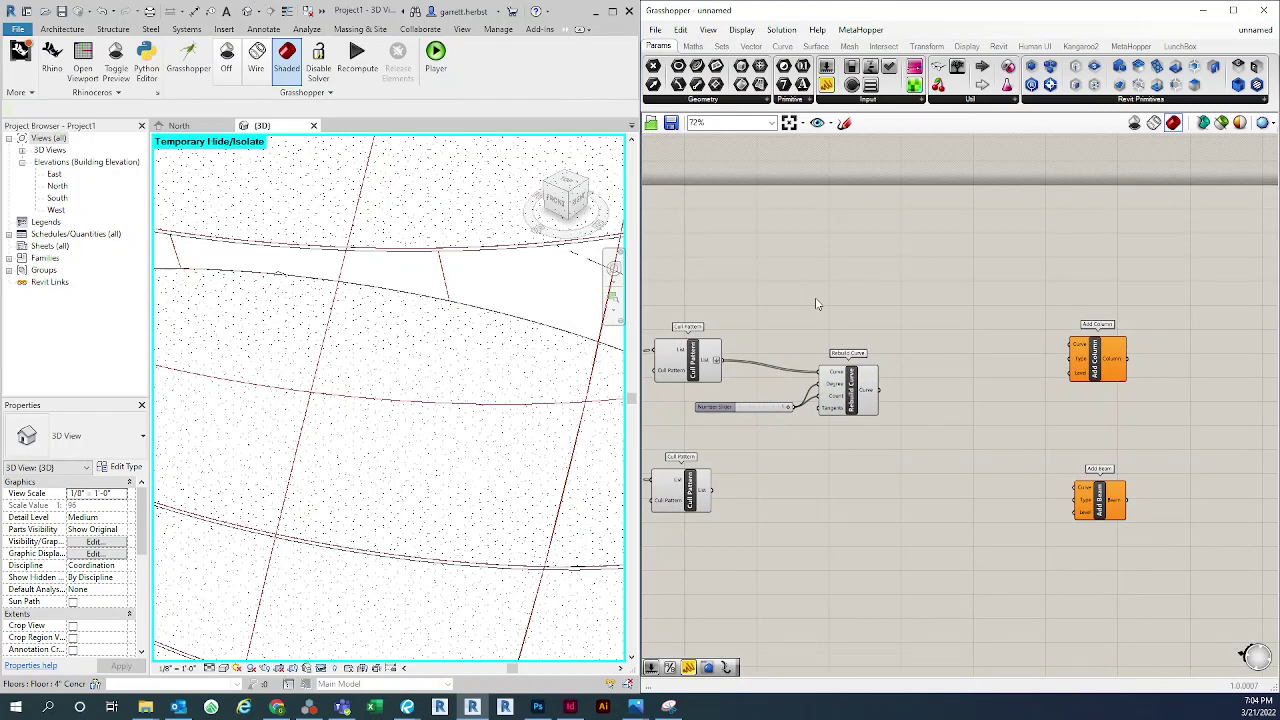
pyautogui.scroll(-2, 840, 325)
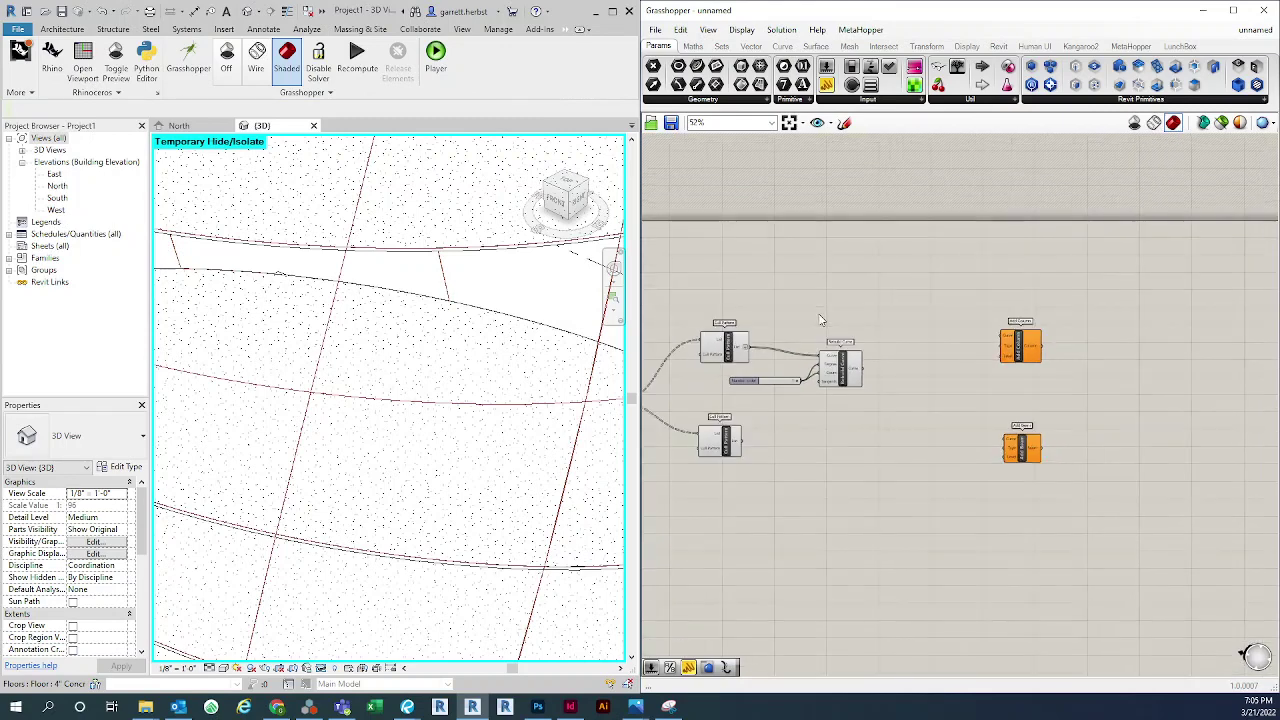
pyautogui.scroll(3, 852, 350)
pyautogui.click(848, 385)
pyautogui.moveTo(848, 385); pyautogui.dragTo(852, 389)
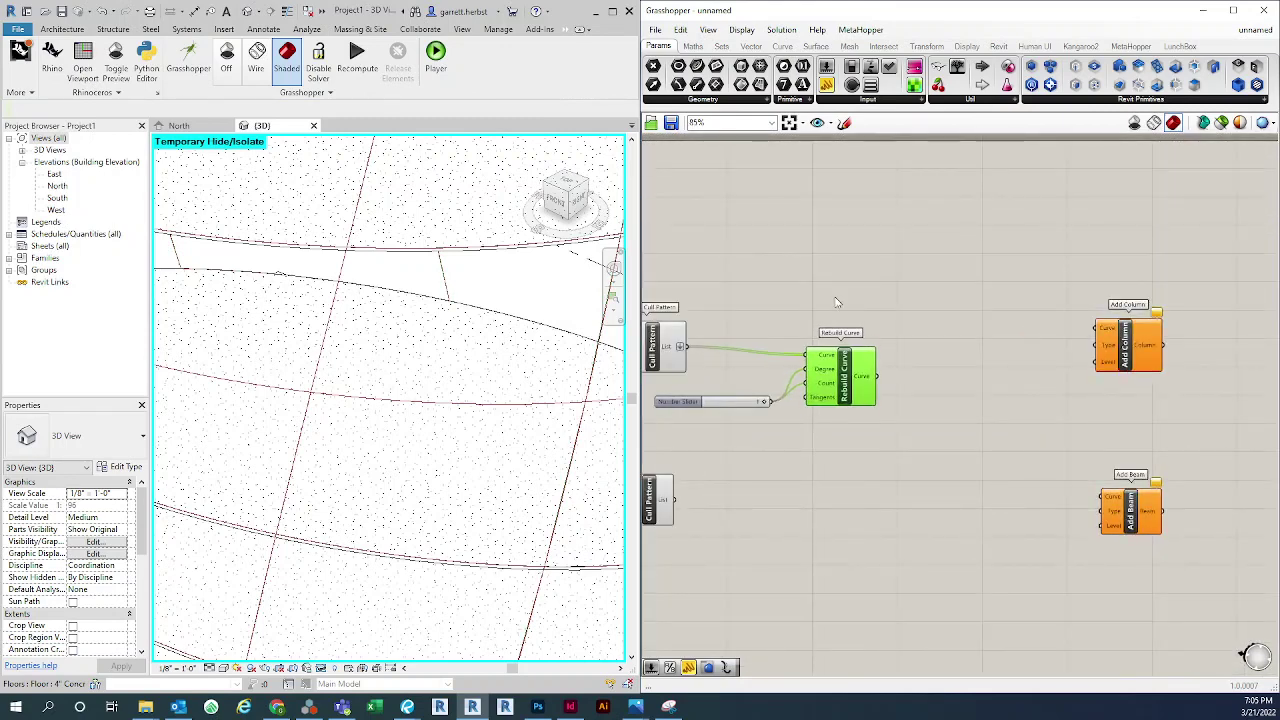
pyautogui.click(783, 287)
pyautogui.scroll(-2, 783, 287)
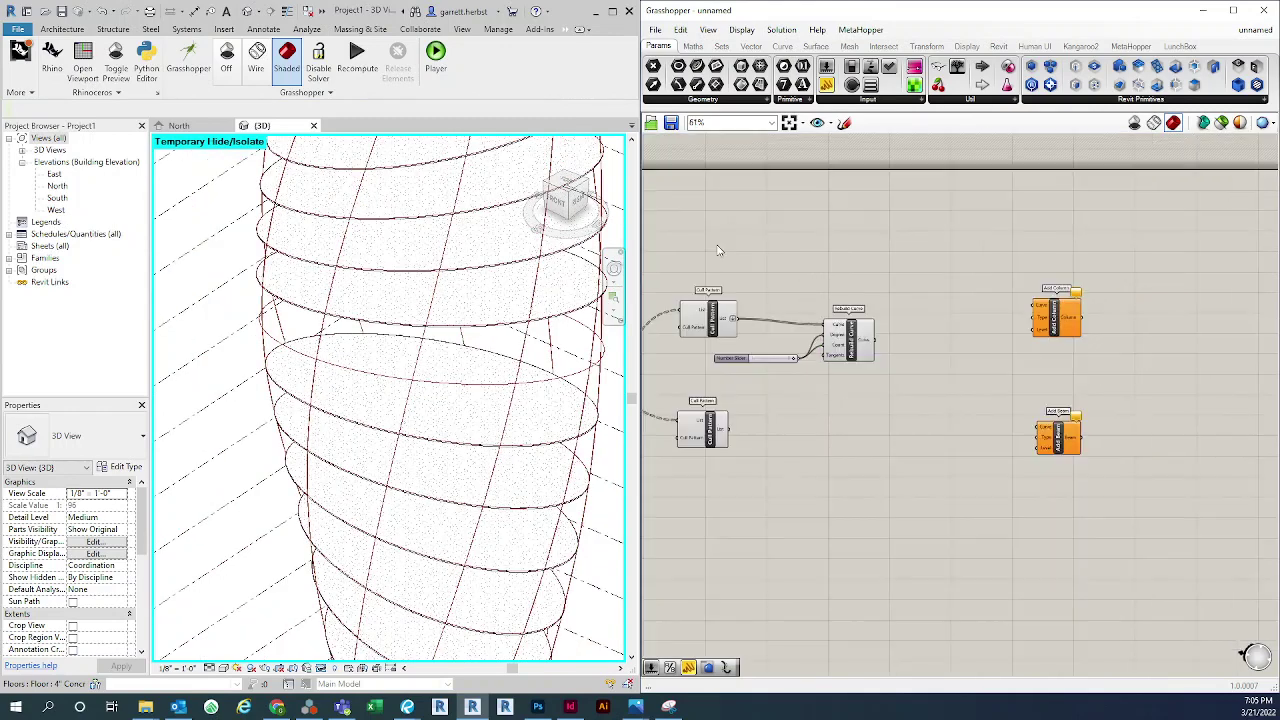
# Inspect the chain from Deconstruct Brep through Cull Pattern to Rebuild Curve, and highlight its rebuilt edges in the 3D view
pyautogui.moveTo(750, 245); pyautogui.dragTo(1003, 234, button='right')
pyautogui.scroll(2, 822, 394)
pyautogui.moveTo(771, 336); pyautogui.dragTo(849, 399, button='right')
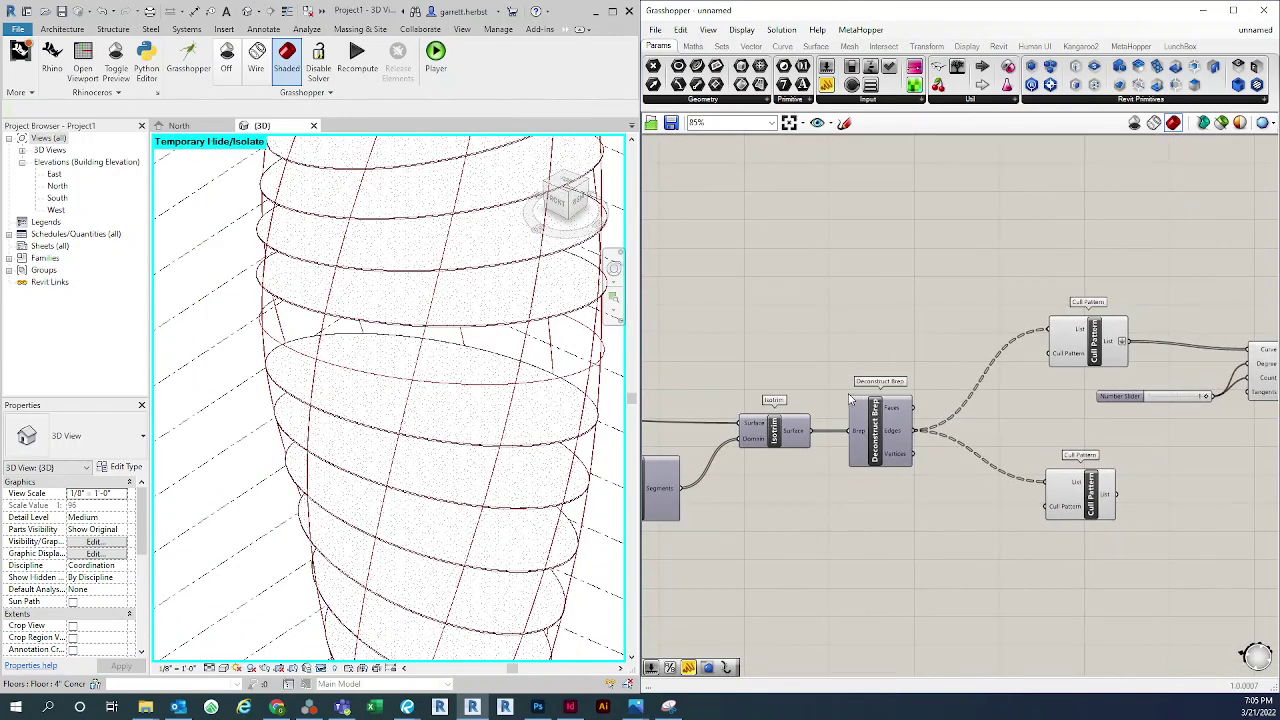
pyautogui.moveTo(908, 497); pyautogui.dragTo(893, 402, button='right')
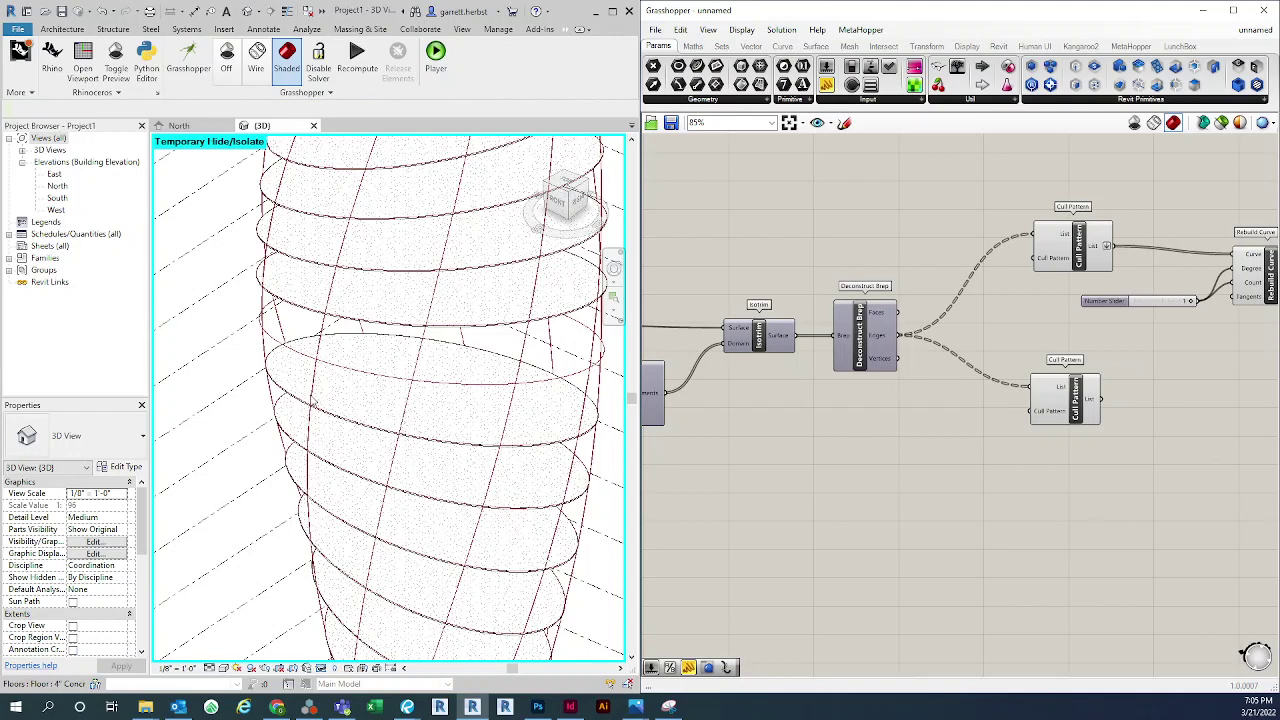
pyautogui.scroll(5, 837, 449)
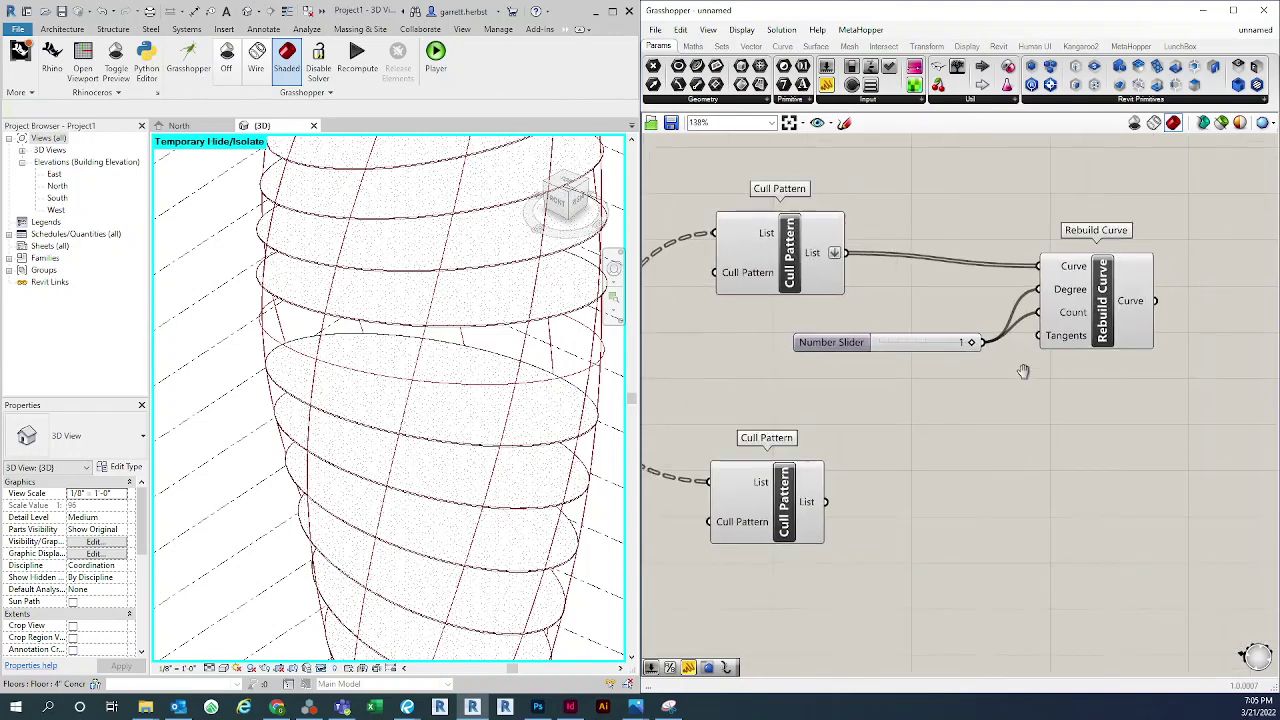
pyautogui.moveTo(1023, 371); pyautogui.dragTo(954, 371, button='right')
pyautogui.scroll(2, 1126, 267)
pyautogui.moveTo(1126, 270); pyautogui.dragTo(980, 326, button='right')
pyautogui.moveTo(845, 347); pyautogui.dragTo(915, 357)
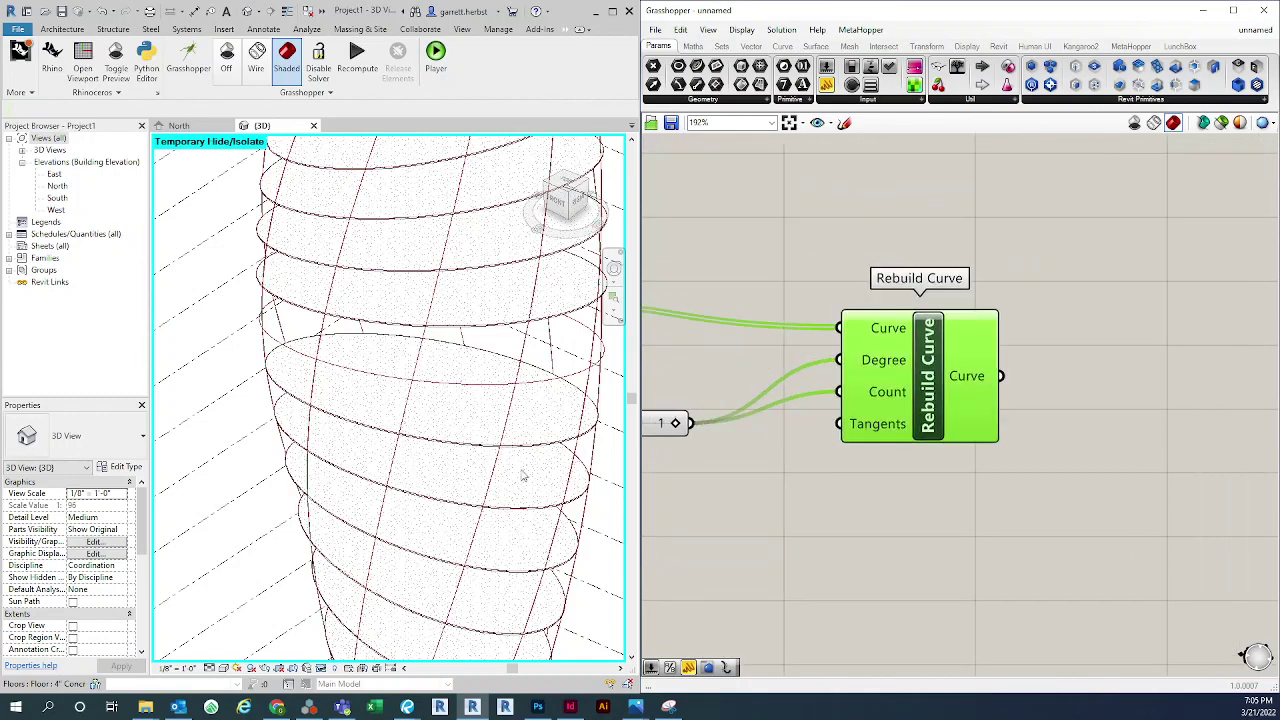
pyautogui.scroll(5, 304, 432)
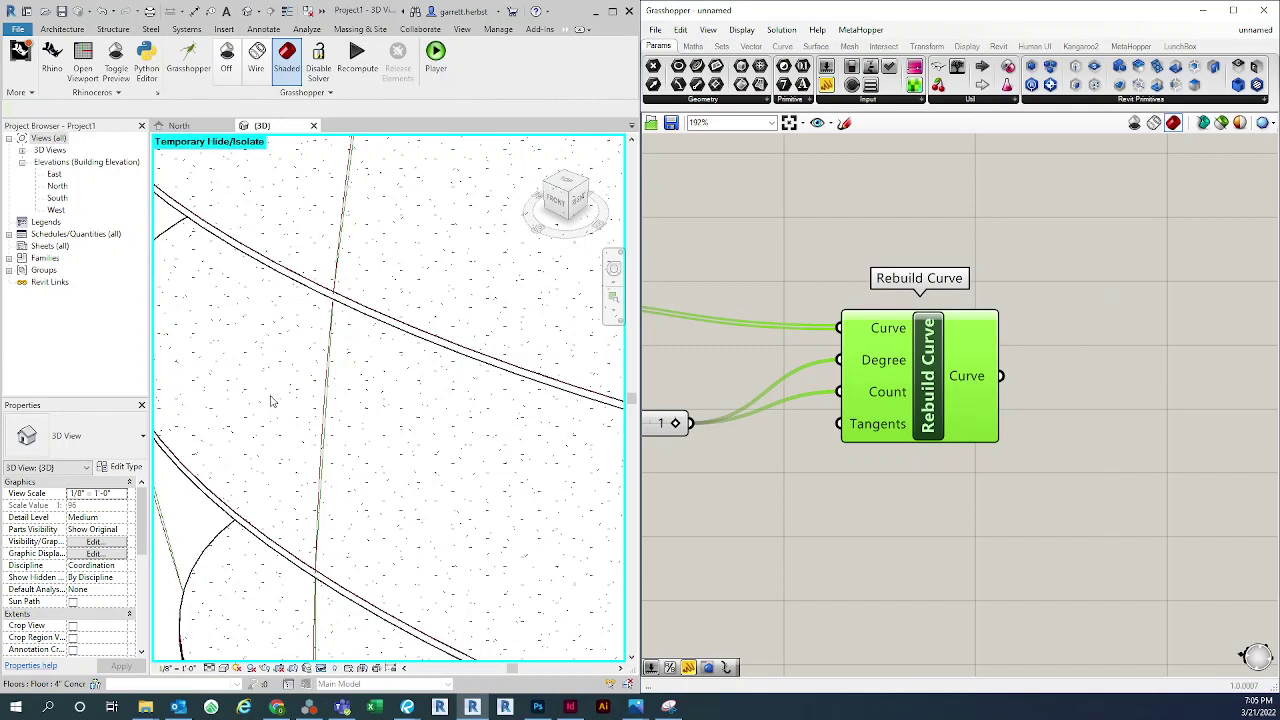
pyautogui.scroll(-3, 303, 491)
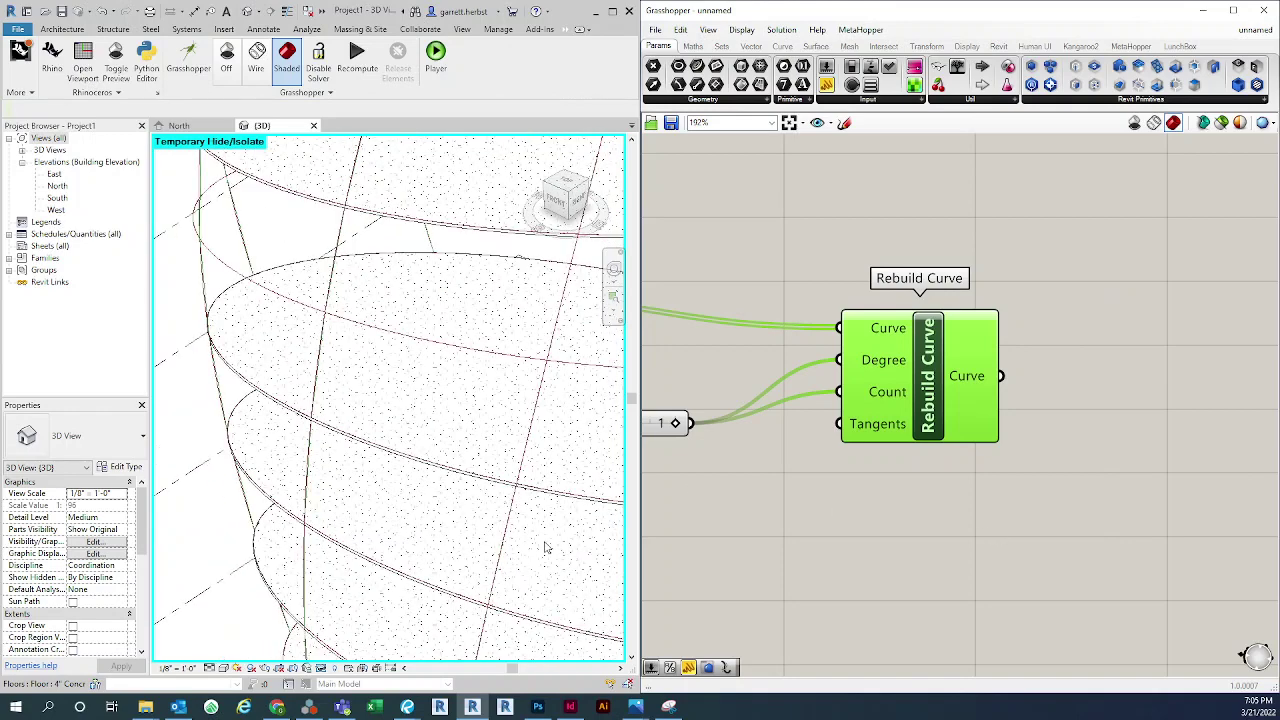
pyautogui.scroll(-2, 955, 535)
pyautogui.moveTo(966, 432); pyautogui.dragTo(977, 507, button='right')
pyautogui.scroll(-1, 974, 461)
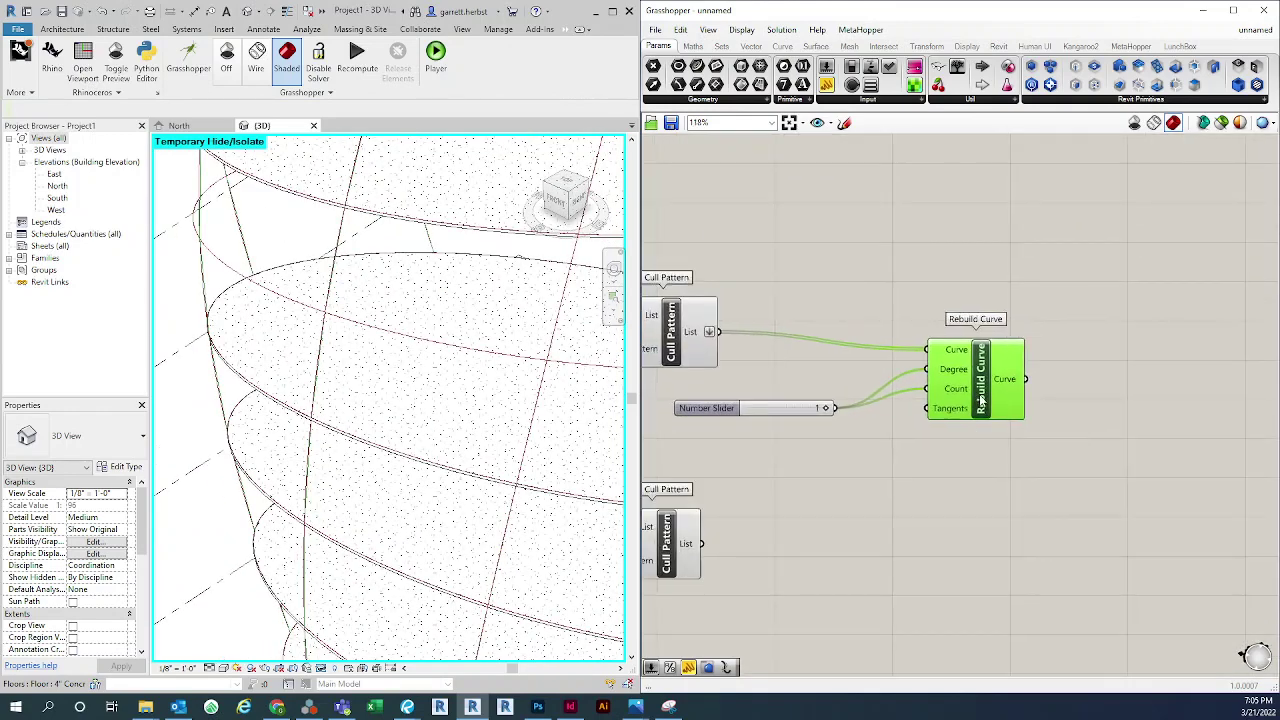
pyautogui.moveTo(976, 394); pyautogui.dragTo(983, 401)
# Move Add Column and Add Beam together farther away from Rebuild Curve to free canvas space between them
pyautogui.moveTo(1060, 336); pyautogui.dragTo(1001, 348, button='right')
pyautogui.moveTo(1118, 390); pyautogui.dragTo(1027, 387, button='right')
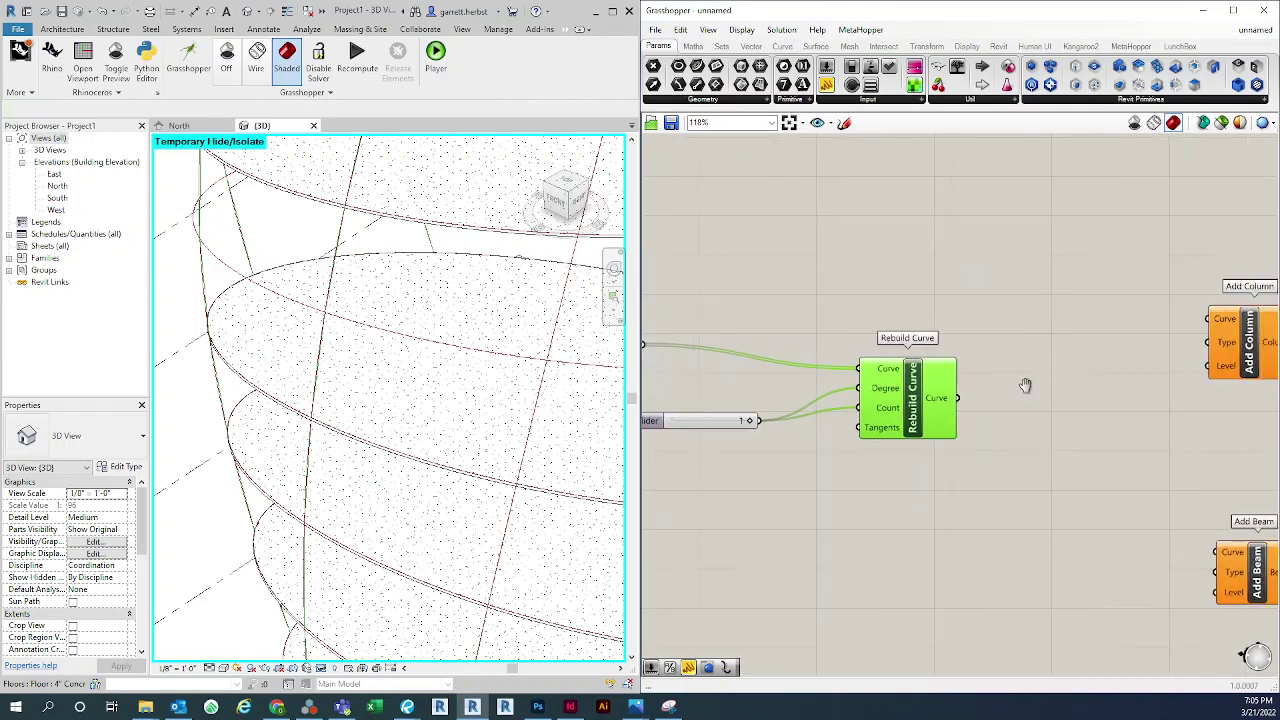
pyautogui.scroll(-2, 931, 245)
pyautogui.scroll(-1, 931, 245)
pyautogui.moveTo(1004, 202); pyautogui.dragTo(1126, 482)
pyautogui.moveTo(1051, 295); pyautogui.dragTo(1143, 336)
pyautogui.click(970, 358)
# Add a removeDuplicateLines component between Rebuild Curve and Add Column
pyautogui.scroll(2, 977, 335)
pyautogui.doubleClick(935, 352)
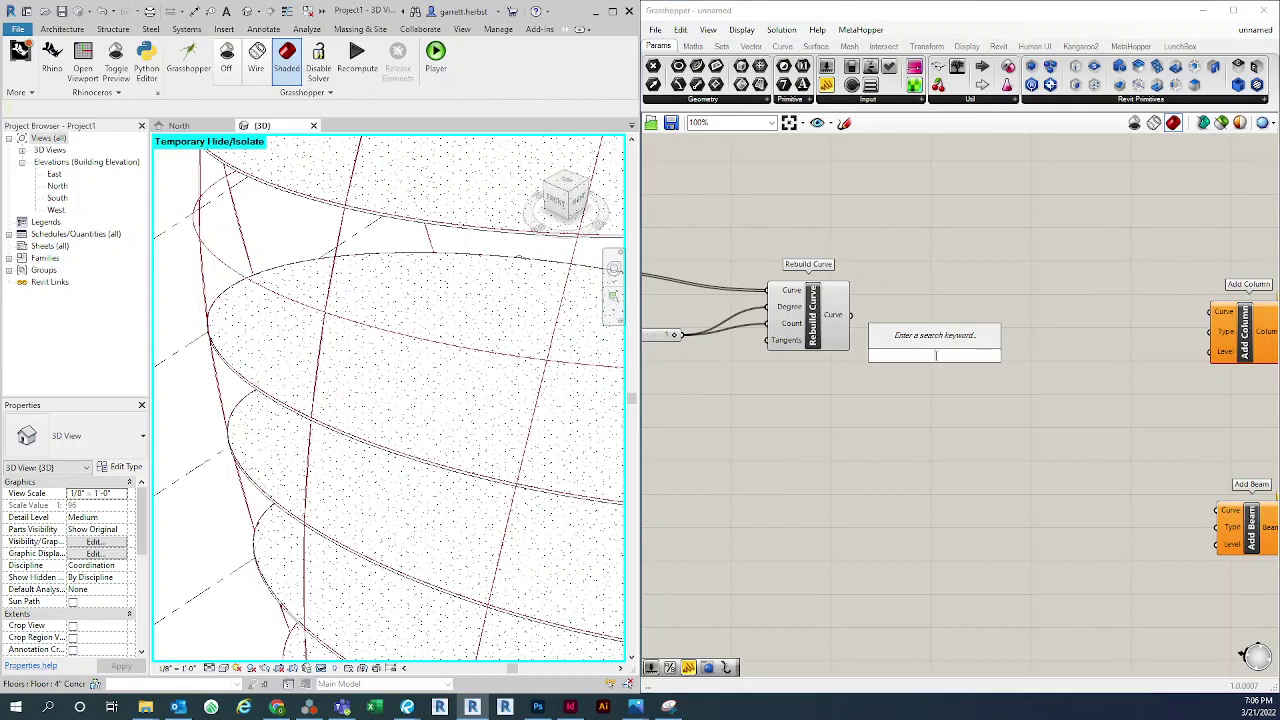
pyautogui.write('remove')
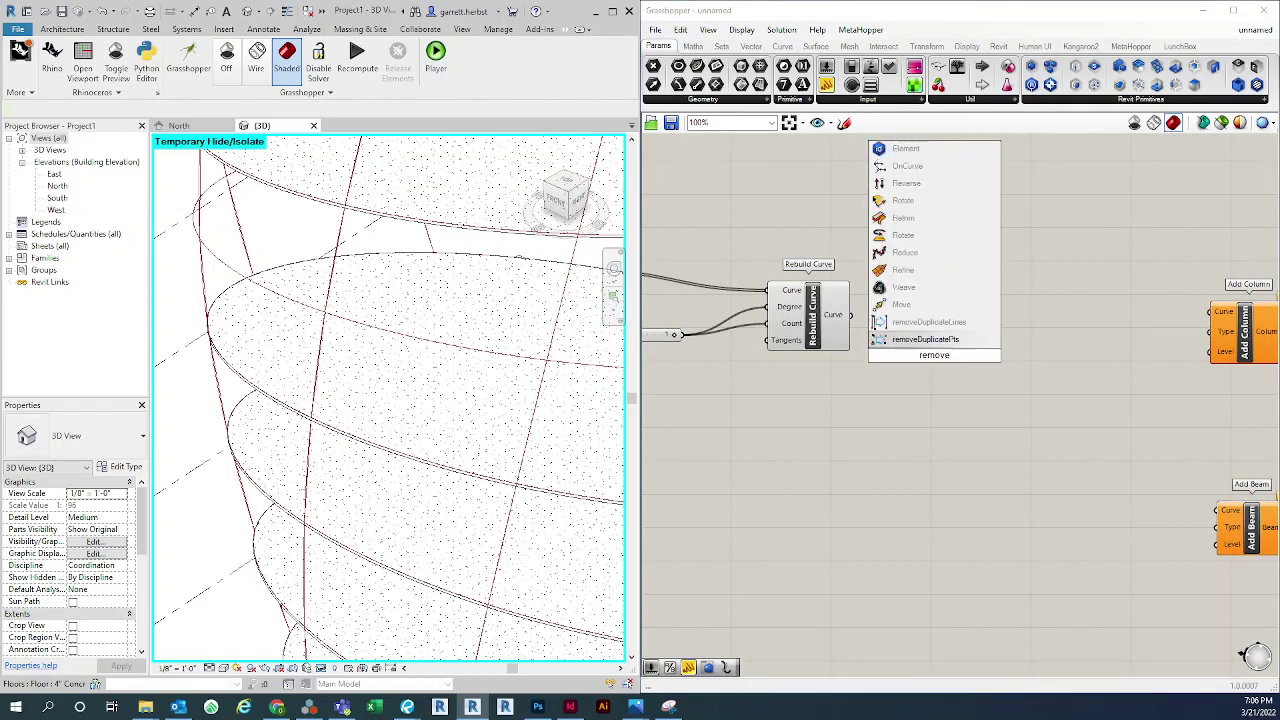
pyautogui.click(929, 322)
pyautogui.click(982, 322)
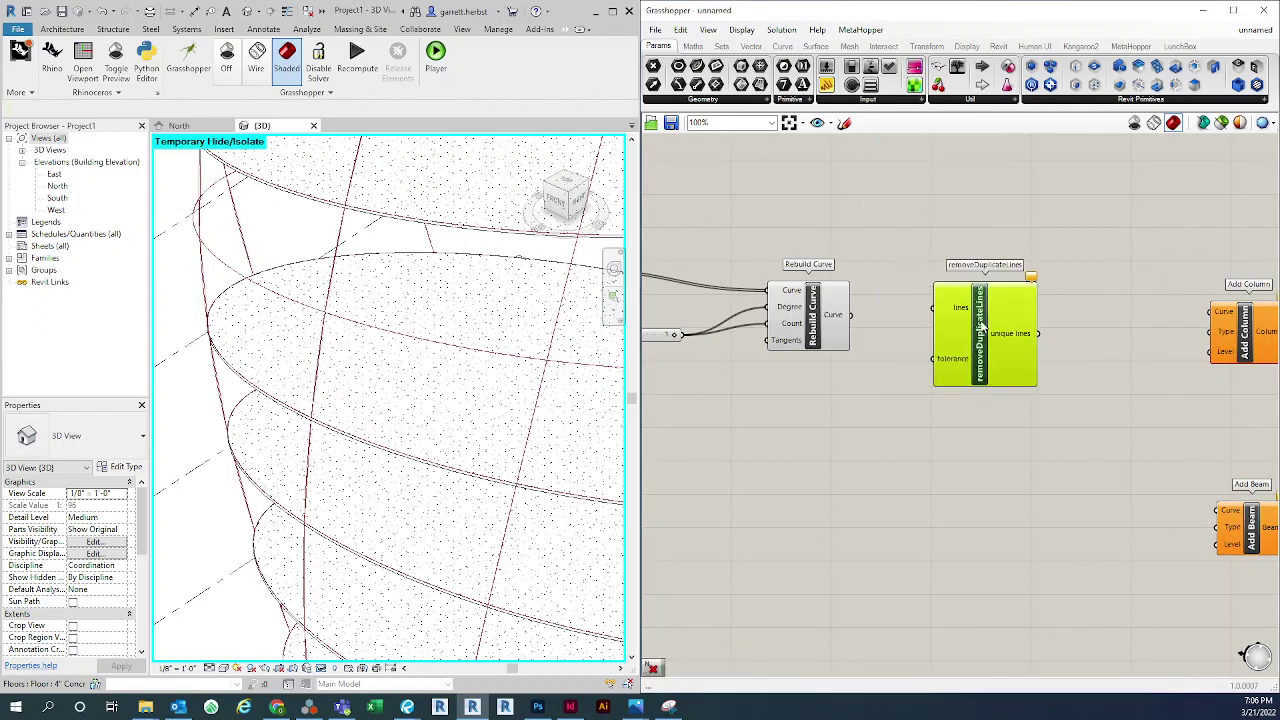
pyautogui.rightClick(982, 322)
pyautogui.click(979, 242)
pyautogui.moveTo(991, 338); pyautogui.dragTo(991, 351)
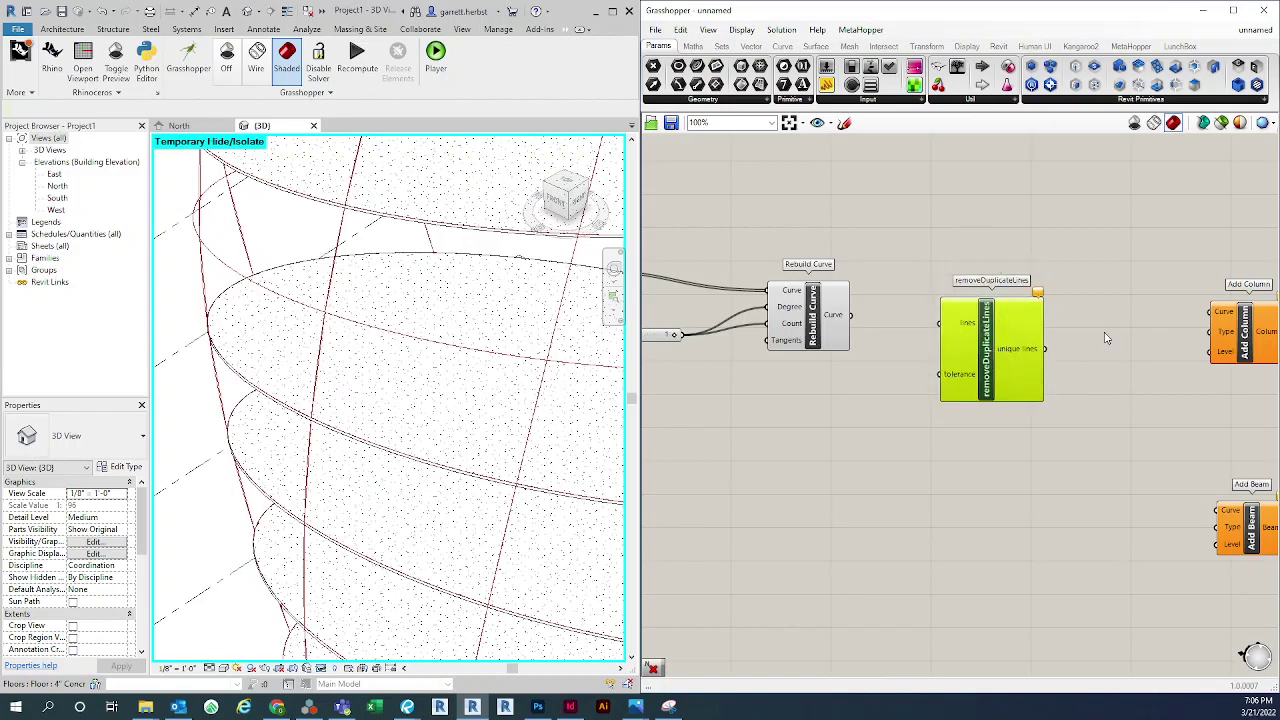
# Trace the Concatenate and removeDuplicateLines components on the canvas back to their places in the component library
pyautogui.scroll(-5, 1109, 336)
pyautogui.moveTo(963, 452); pyautogui.dragTo(1106, 411, button='right')
pyautogui.scroll(5, 739, 426)
pyautogui.moveTo(739, 426); pyautogui.dragTo(1044, 451, button='right')
pyautogui.scroll(-6, 1000, 441)
pyautogui.scroll(8, 746, 560)
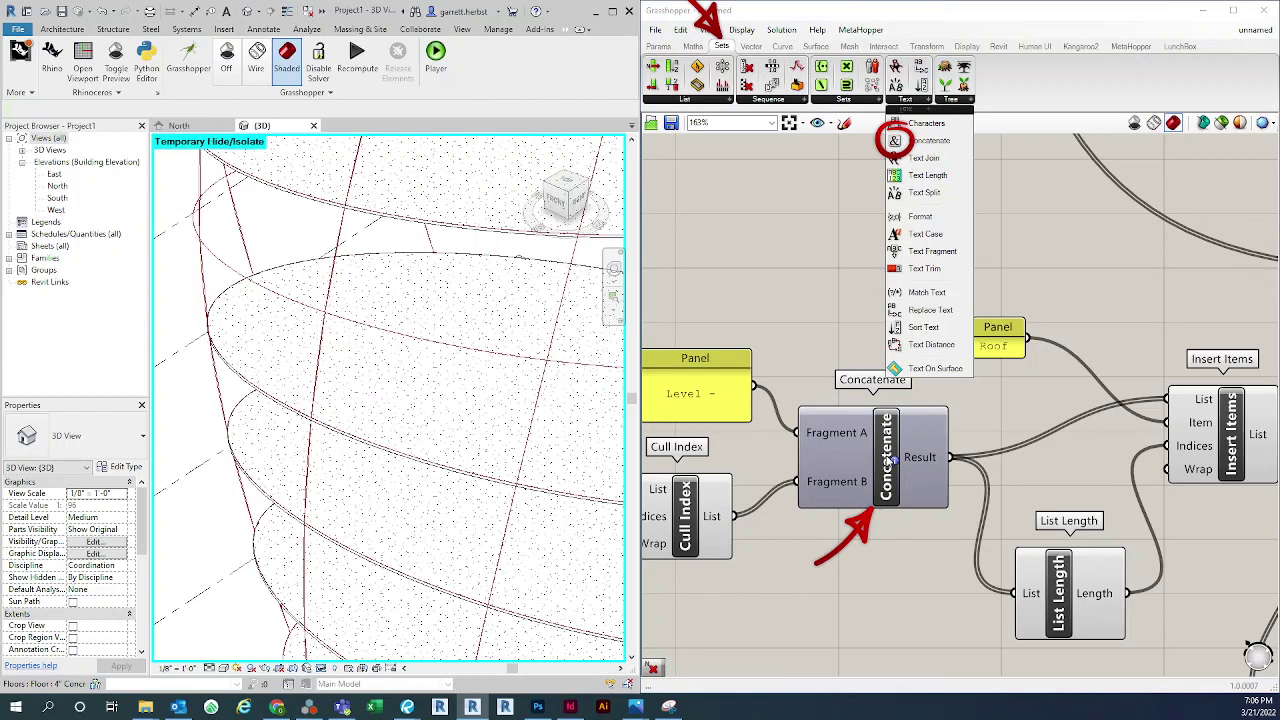
pyautogui.scroll(-10, 892, 460)
pyautogui.moveTo(1252, 452); pyautogui.dragTo(1003, 498, button='right')
pyautogui.scroll(10, 1100, 420)
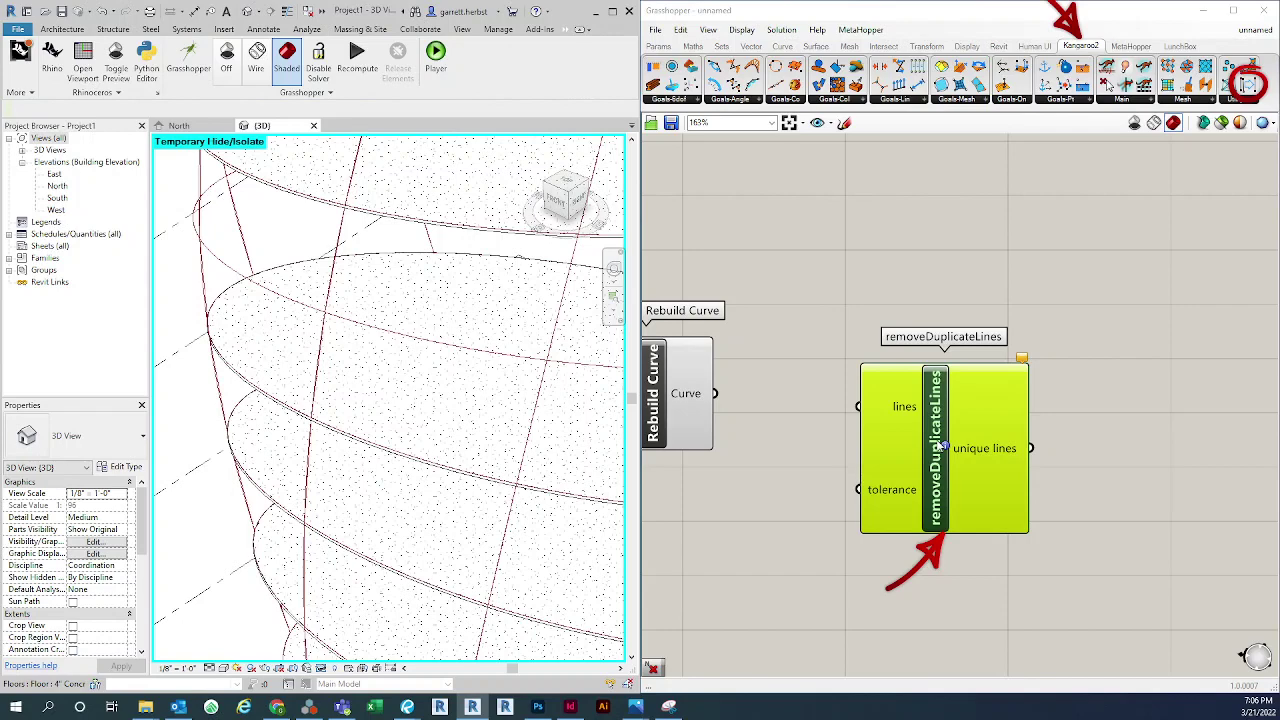
pyautogui.scroll(-3, 1005, 300)
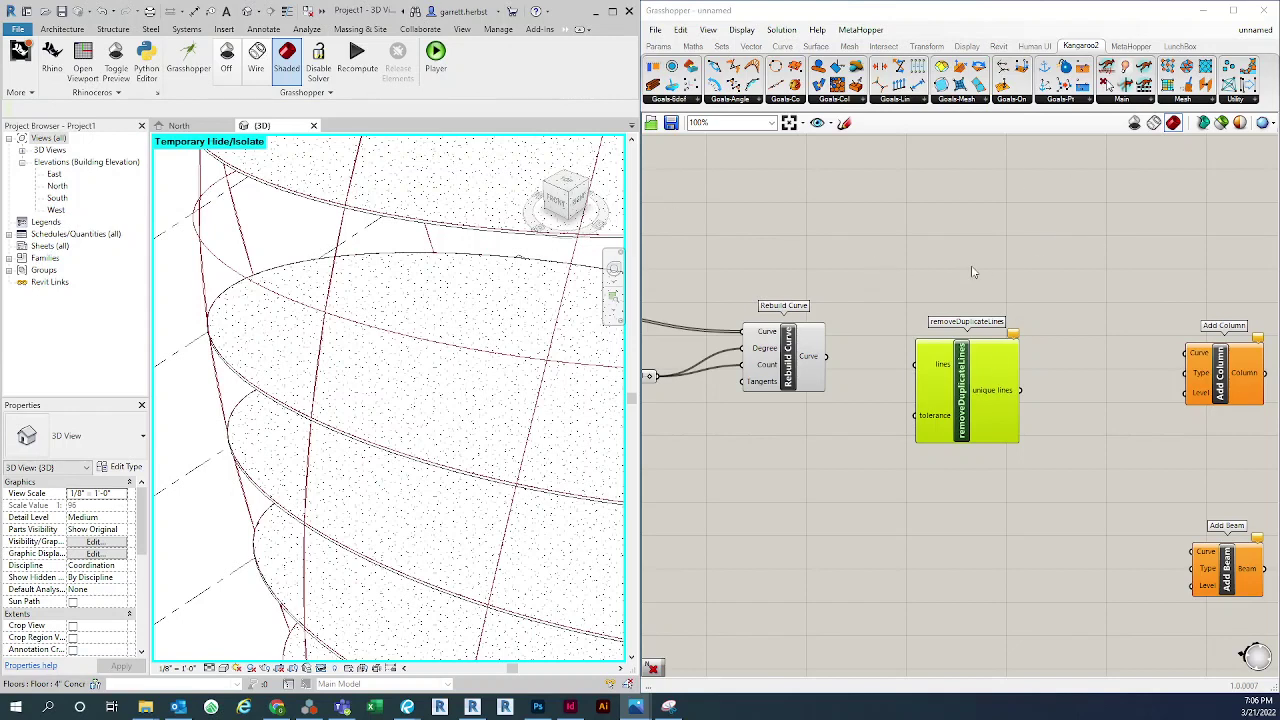
# Connect the Rebuild Curve output to the lines input of removeDuplicateLines and check its unique lines output
pyautogui.moveTo(975, 388); pyautogui.dragTo(942, 352)
pyautogui.click(886, 222)
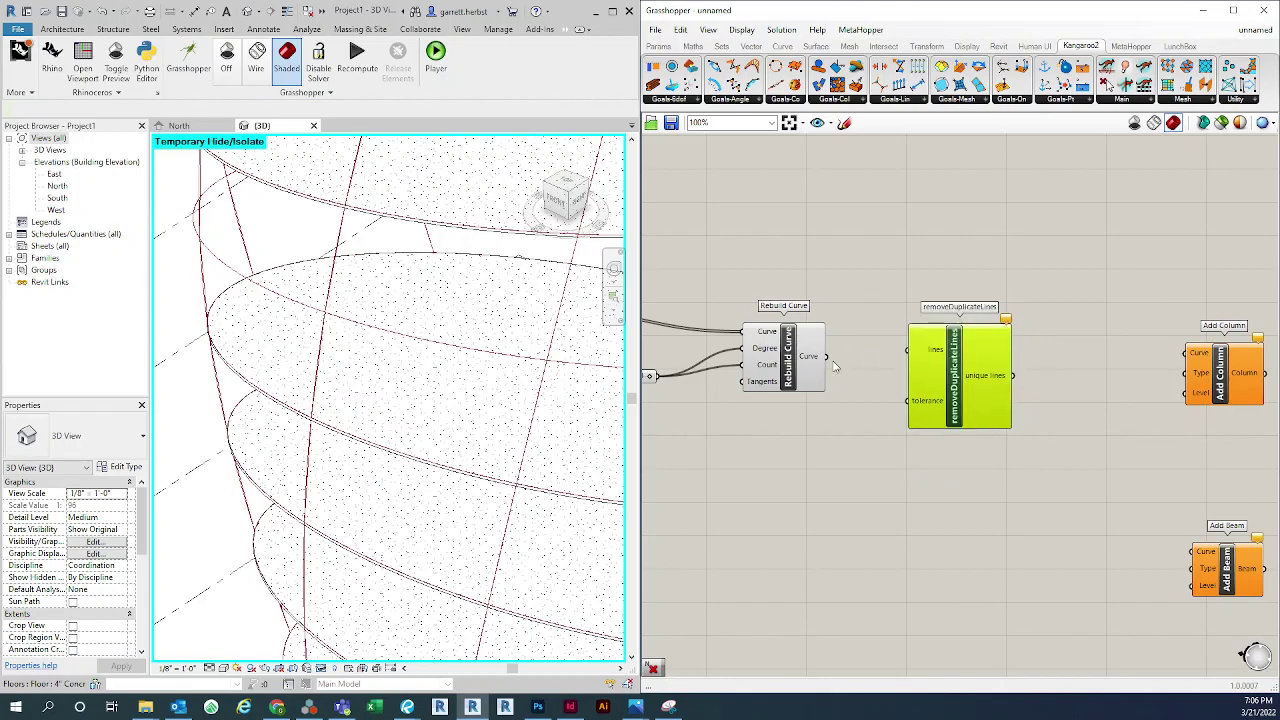
pyautogui.moveTo(827, 357); pyautogui.dragTo(955, 386)
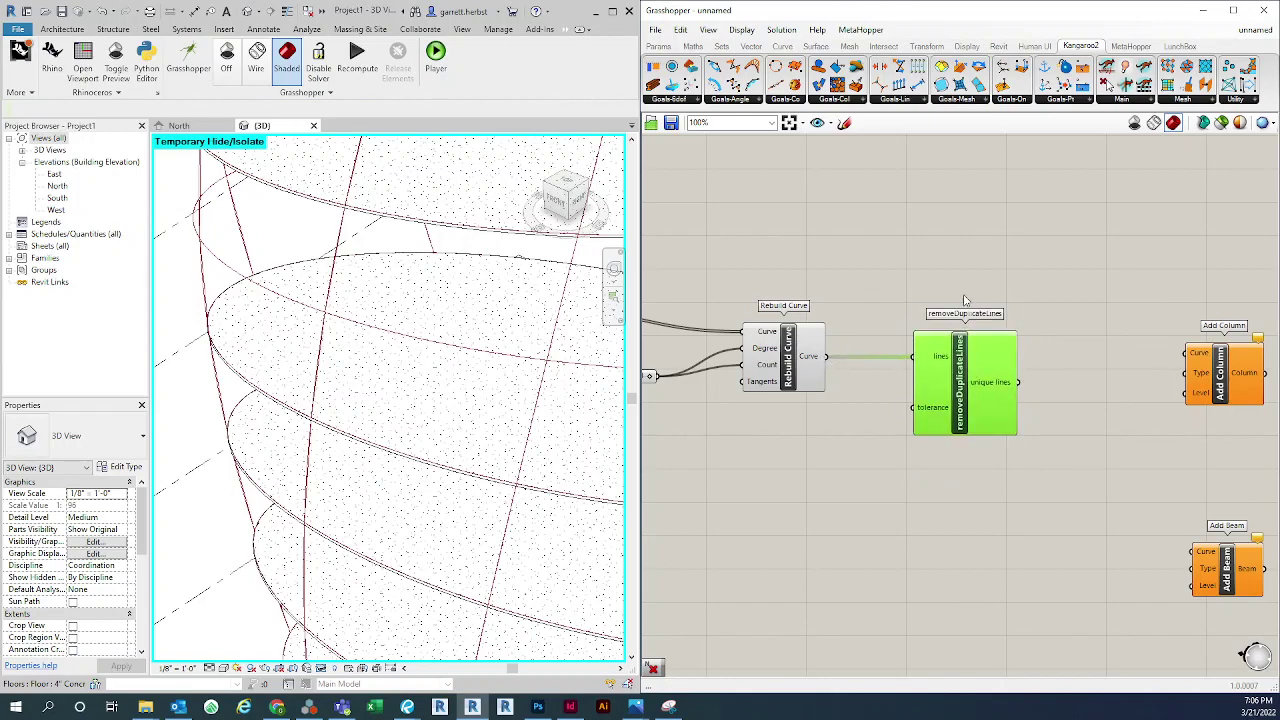
pyautogui.click(983, 465)
pyautogui.scroll(2, 983, 470)
pyautogui.moveTo(1008, 360)
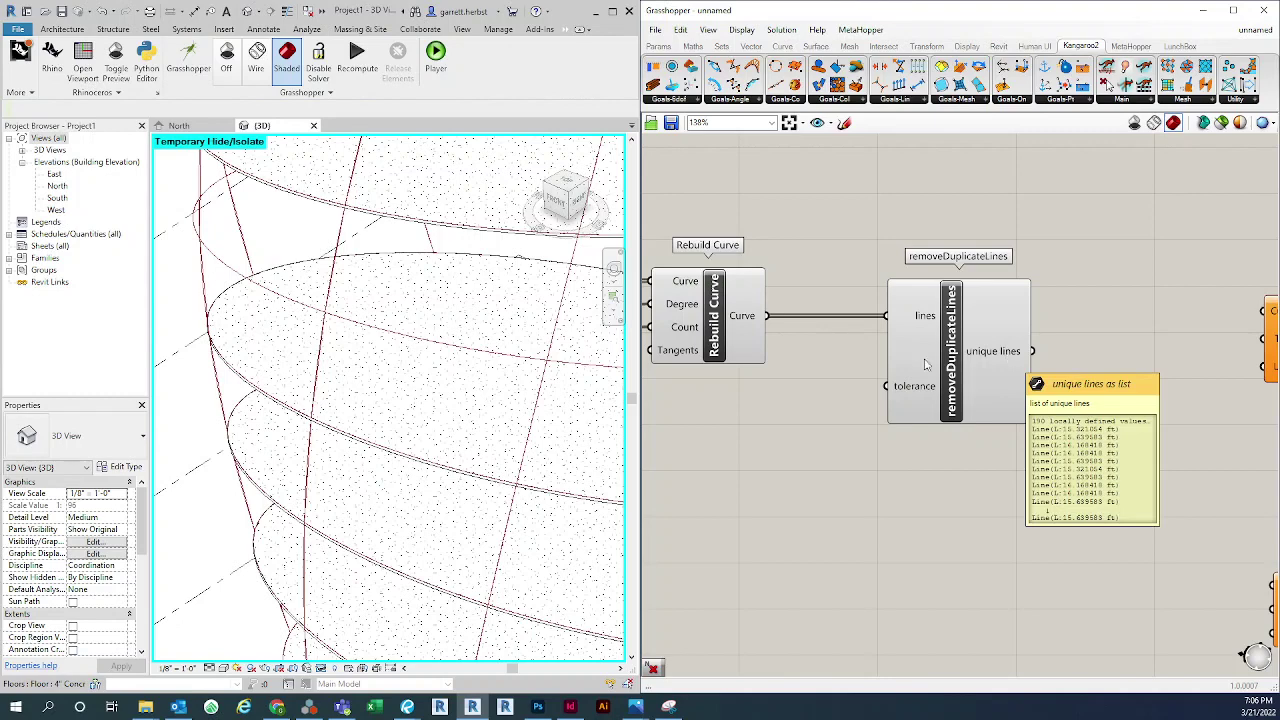
pyautogui.moveTo(744, 325)
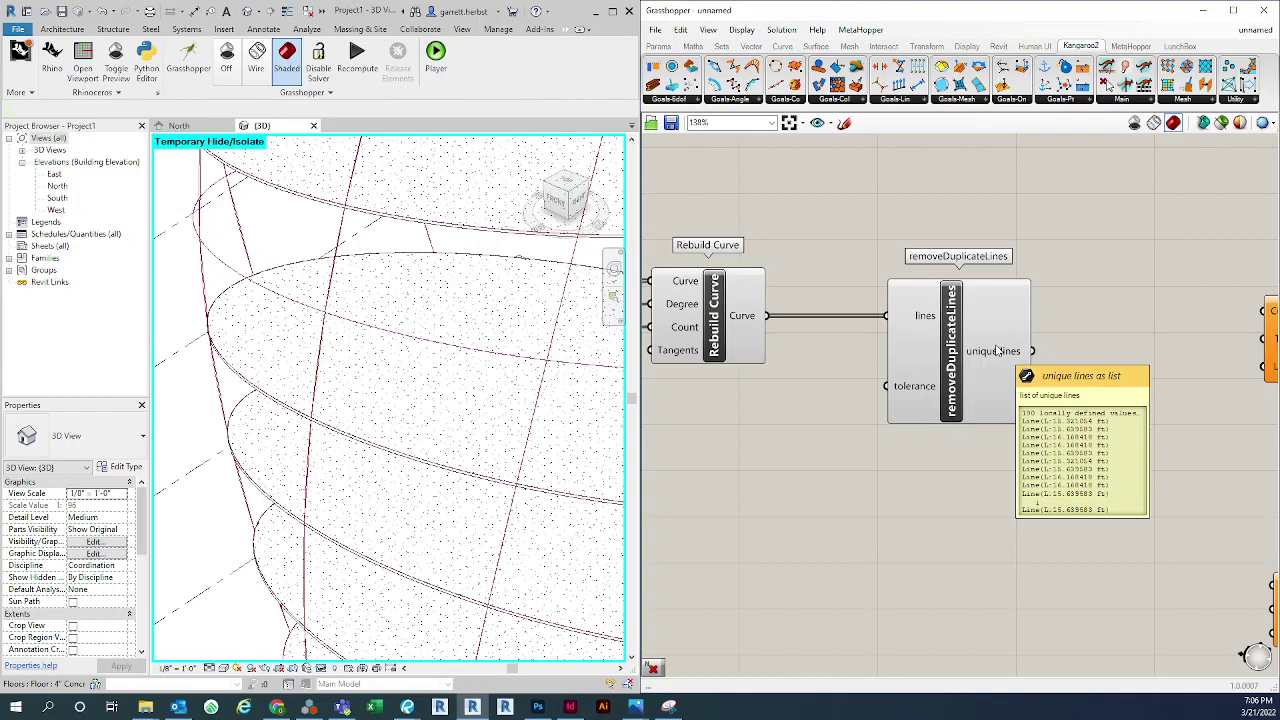
# Space out removeDuplicateLines, Add Column and Add Beam, leaving free canvas before and between the two Revit components
pyautogui.scroll(-3, 889, 266)
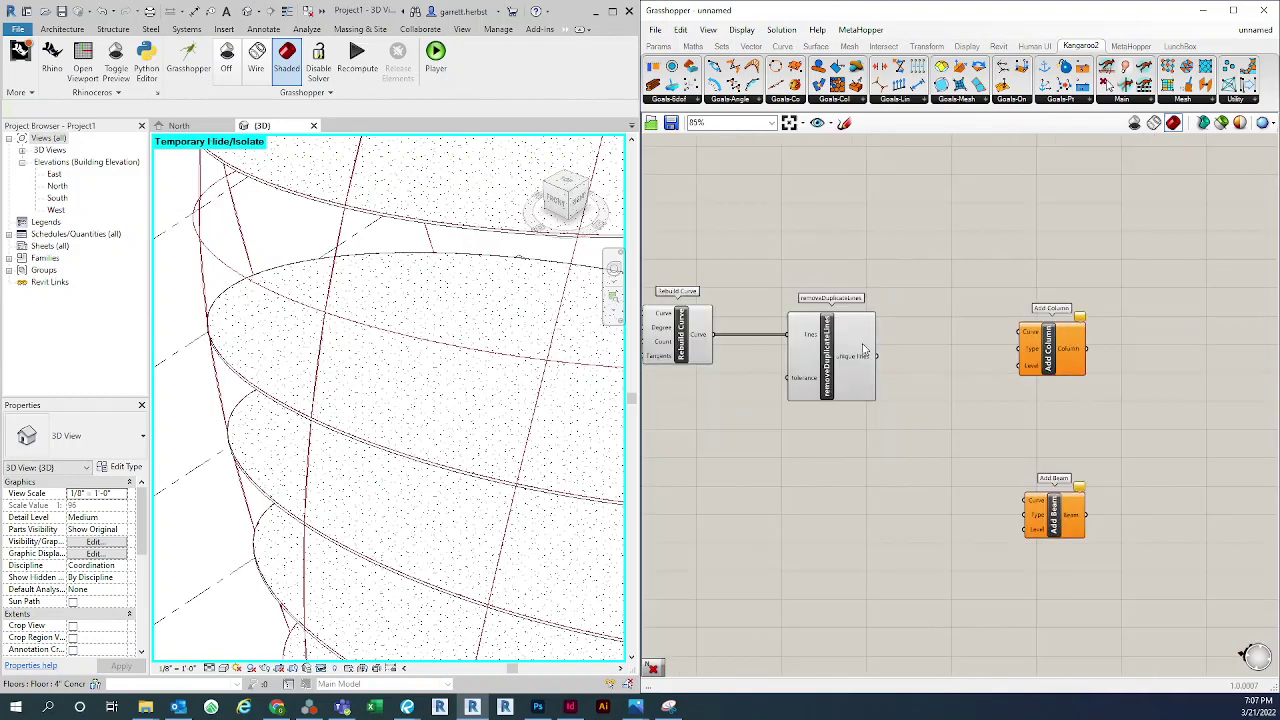
pyautogui.click(828, 350)
pyautogui.moveTo(827, 348); pyautogui.dragTo(821, 338)
pyautogui.moveTo(1055, 349); pyautogui.dragTo(1050, 375)
pyautogui.click(1068, 291)
pyautogui.moveTo(1083, 370); pyautogui.dragTo(1106, 329, button='right')
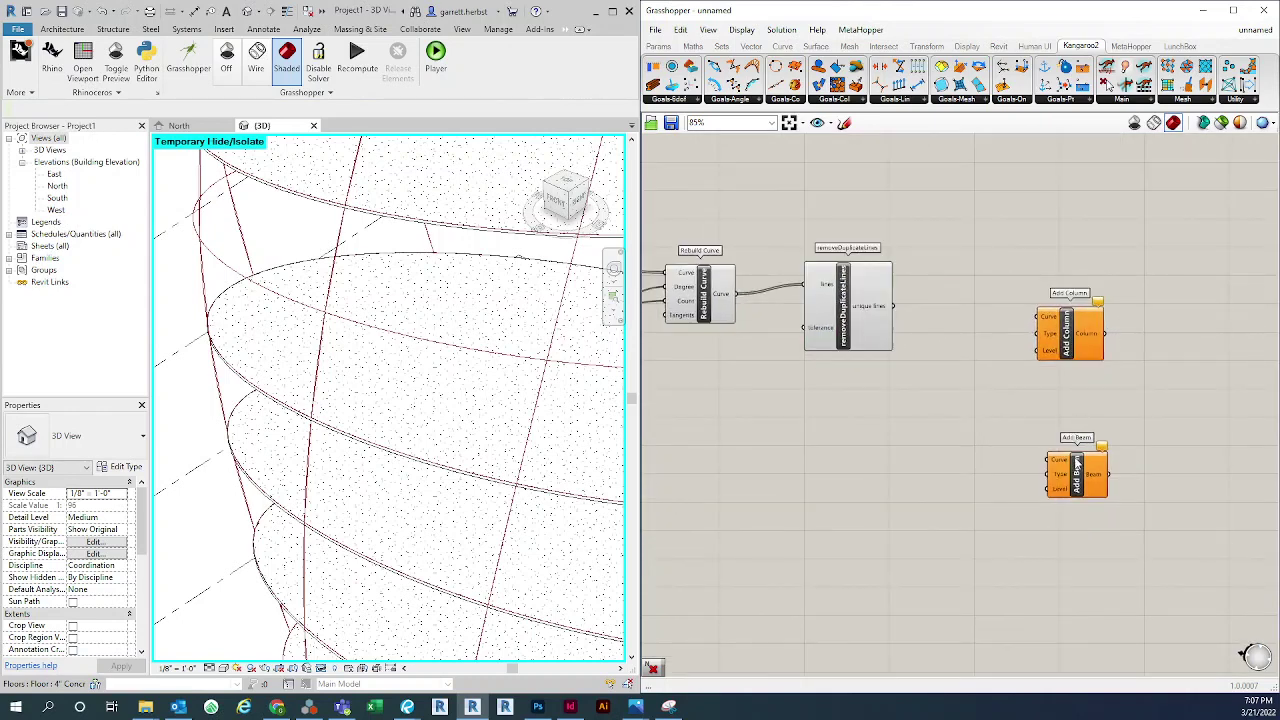
pyautogui.moveTo(1080, 478); pyautogui.dragTo(1076, 531)
pyautogui.click(1086, 415)
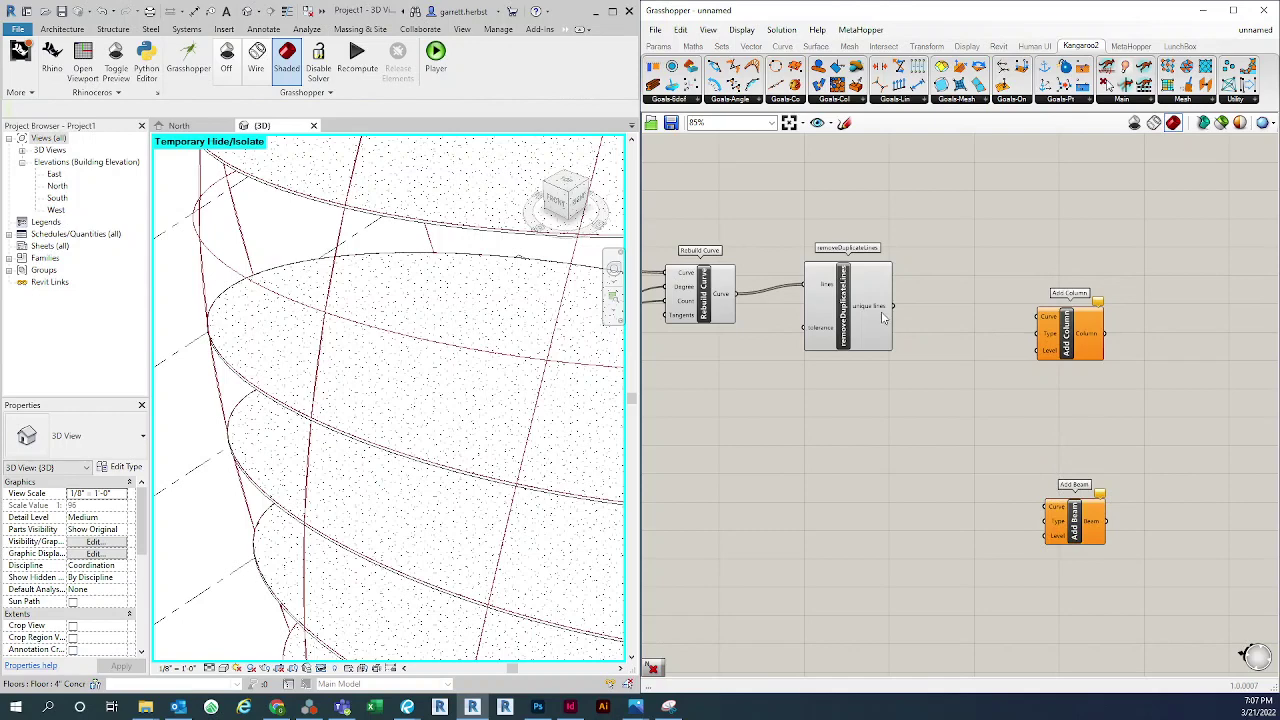
pyautogui.moveTo(879, 313)
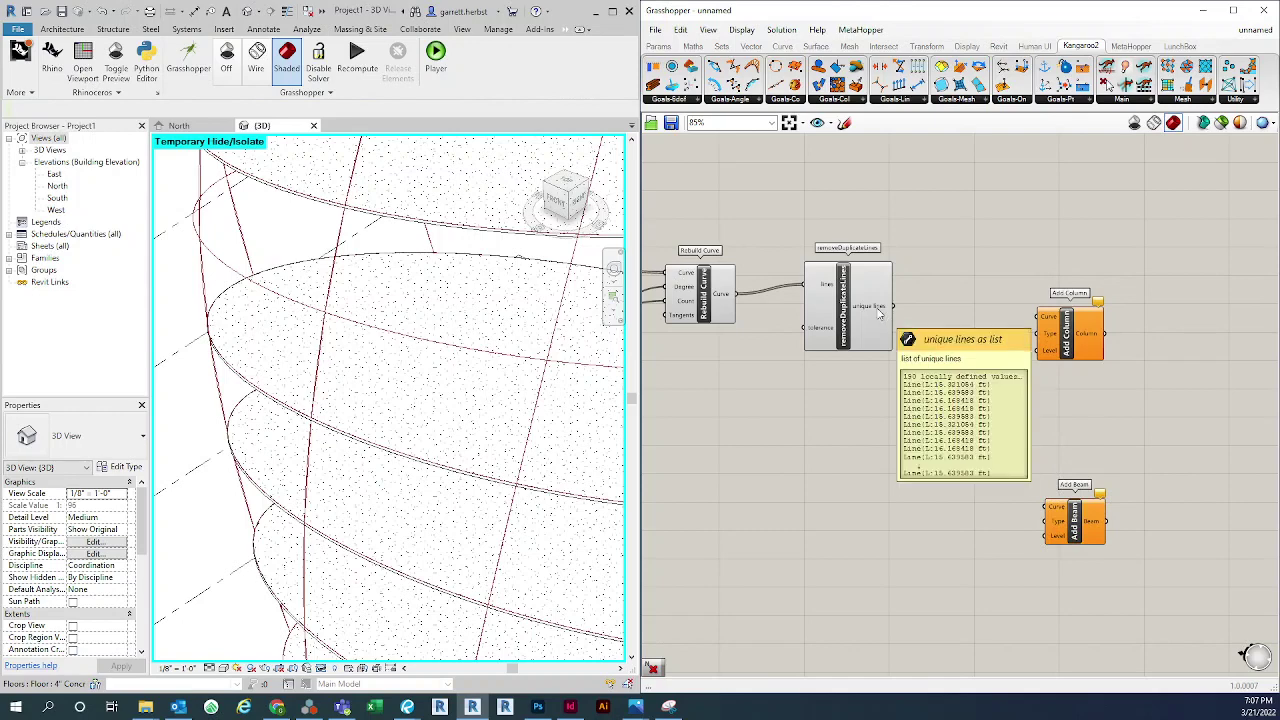
pyautogui.moveTo(1089, 346); pyautogui.dragTo(1101, 324, button='right')
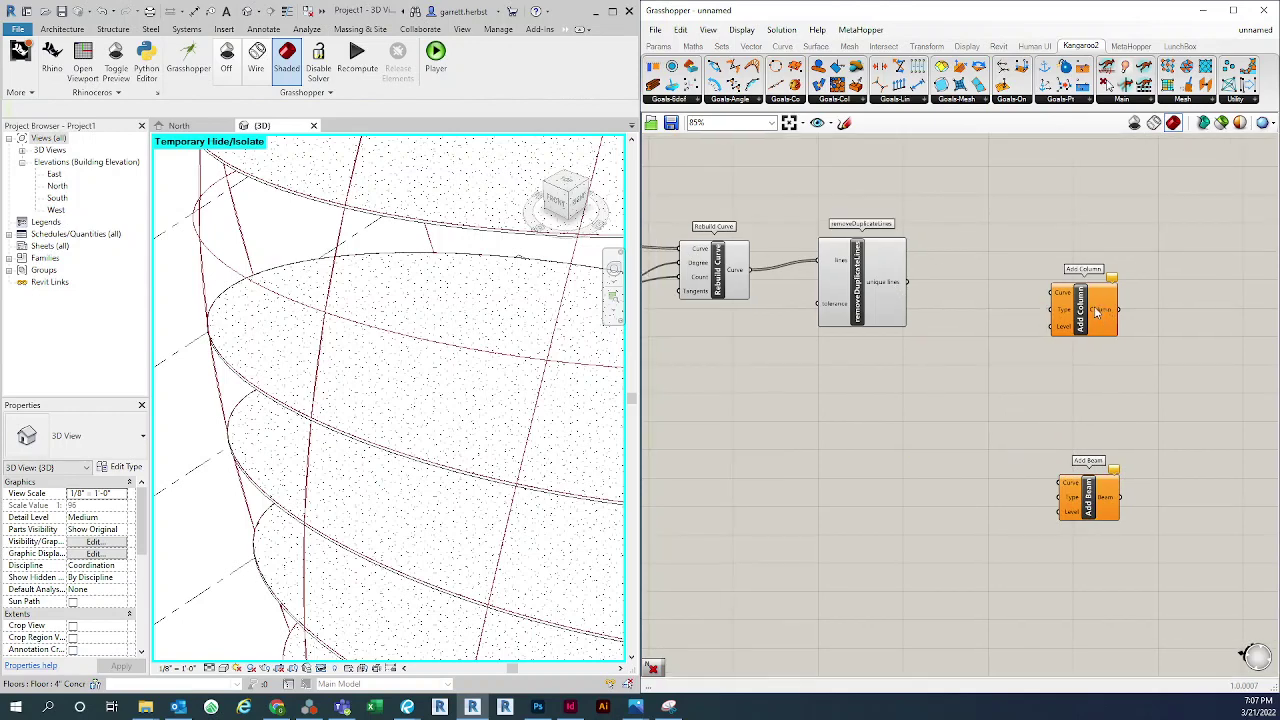
pyautogui.moveTo(1112, 312); pyautogui.dragTo(1160, 310)
pyautogui.moveTo(1115, 250); pyautogui.dragTo(1045, 247, button='right')
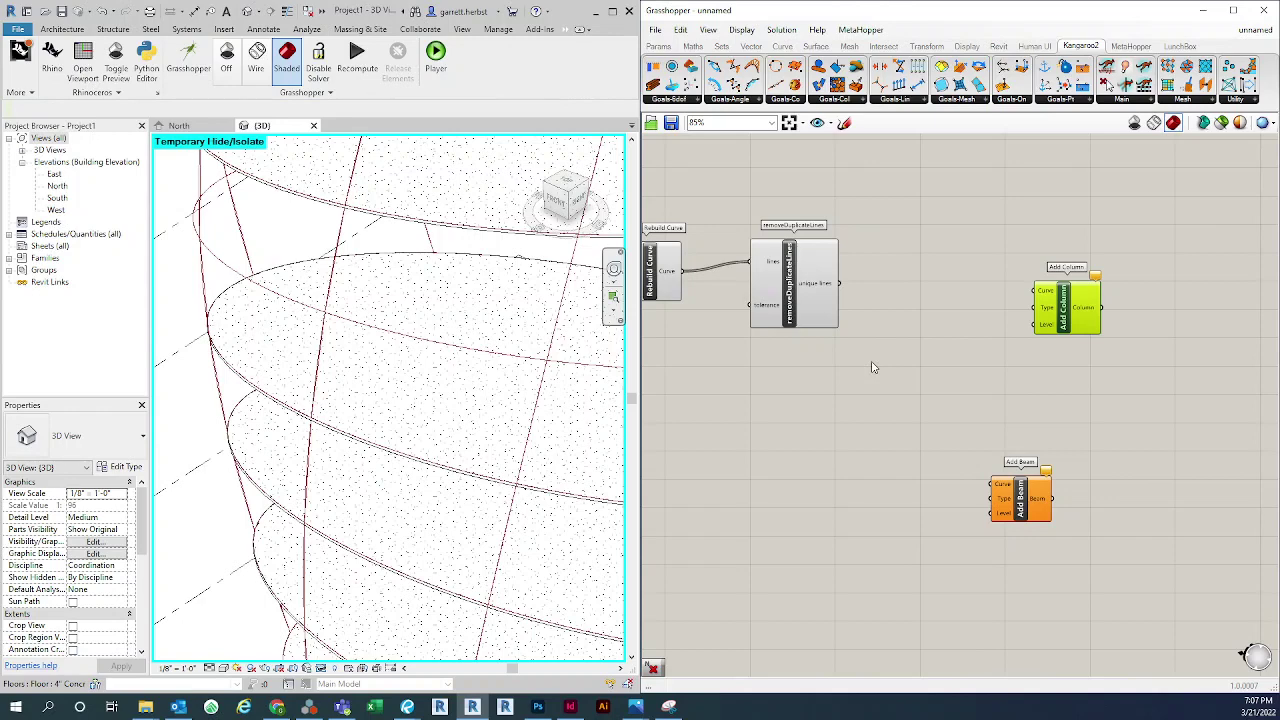
# Reset the temporary hide/isolate in the 3D view to restore the hidden tower floor
pyautogui.scroll(-6, 327, 360)
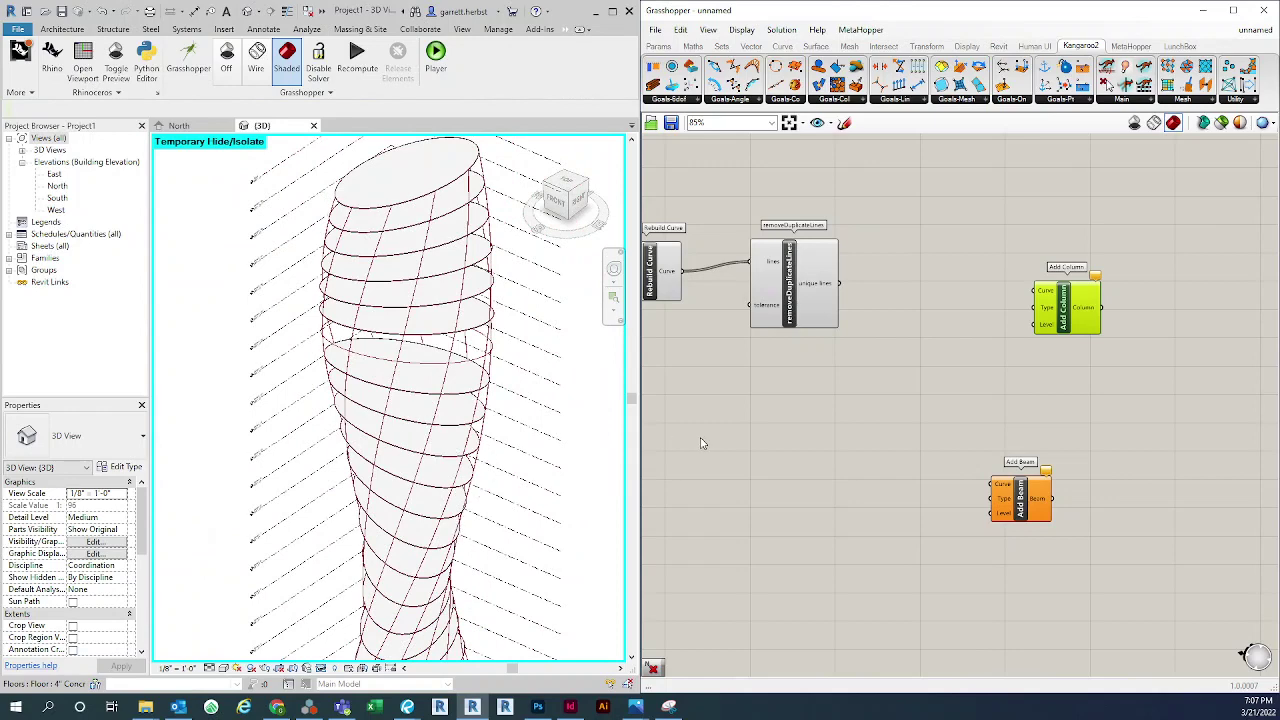
pyautogui.scroll(-5, 885, 420)
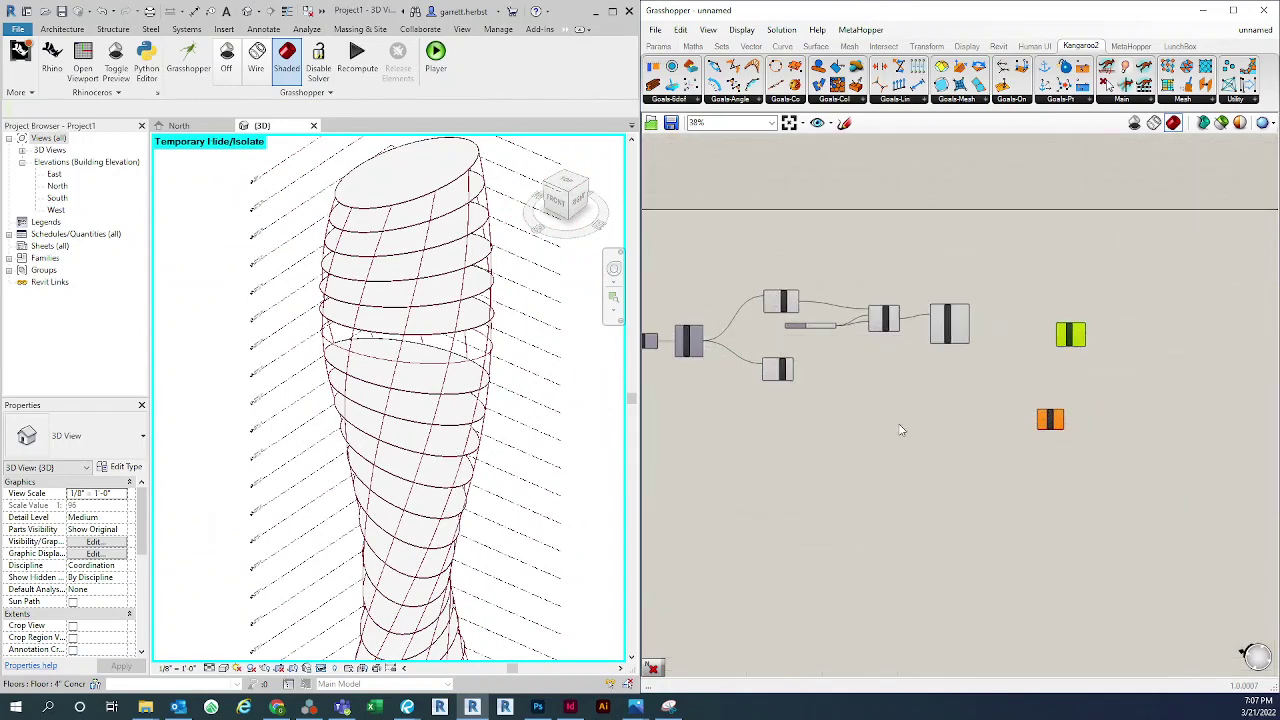
pyautogui.scroll(2, 915, 424)
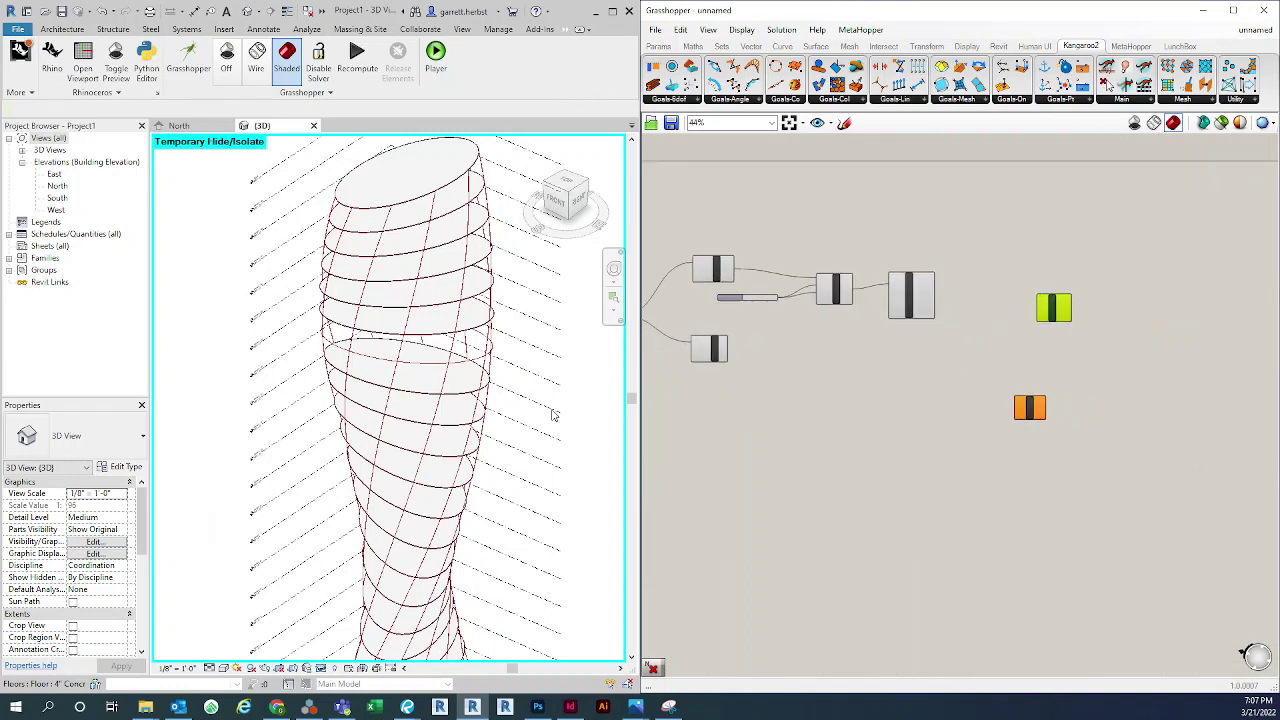
pyautogui.click(322, 668)
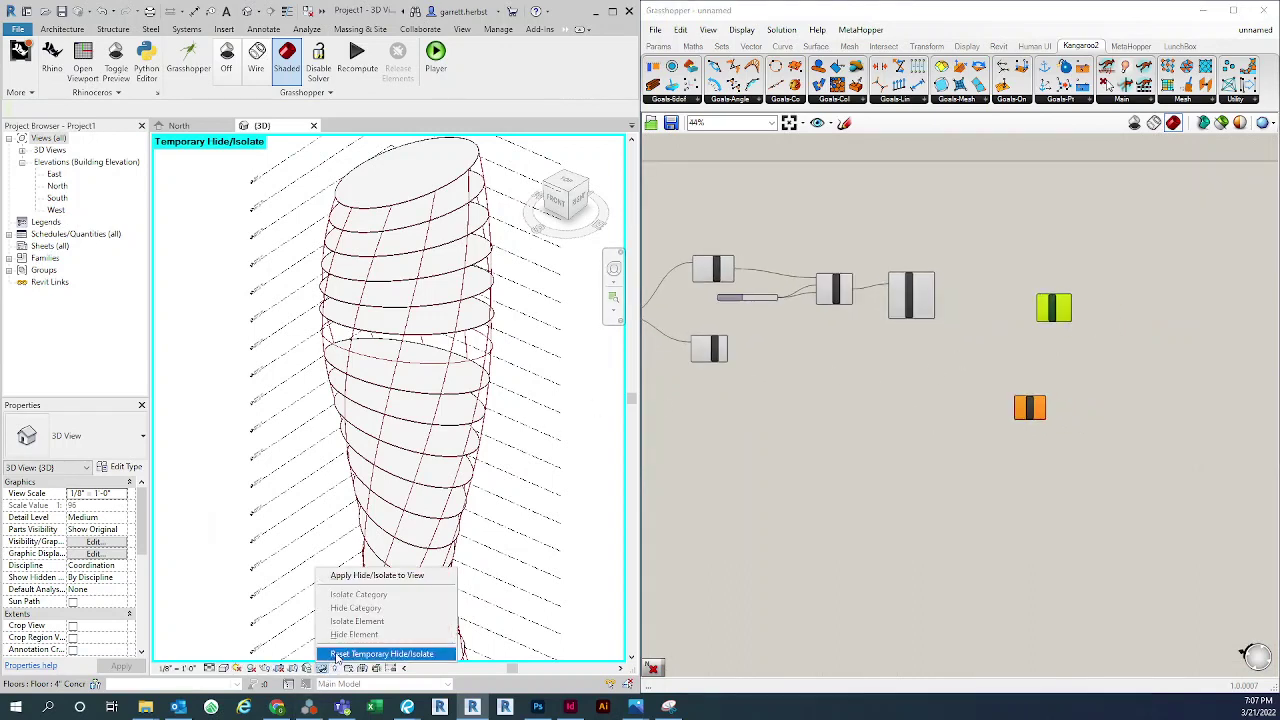
pyautogui.click(380, 654)
# Disable the Grasshopper solver before wiring the column and beam components
pyautogui.scroll(4, 1000, 330)
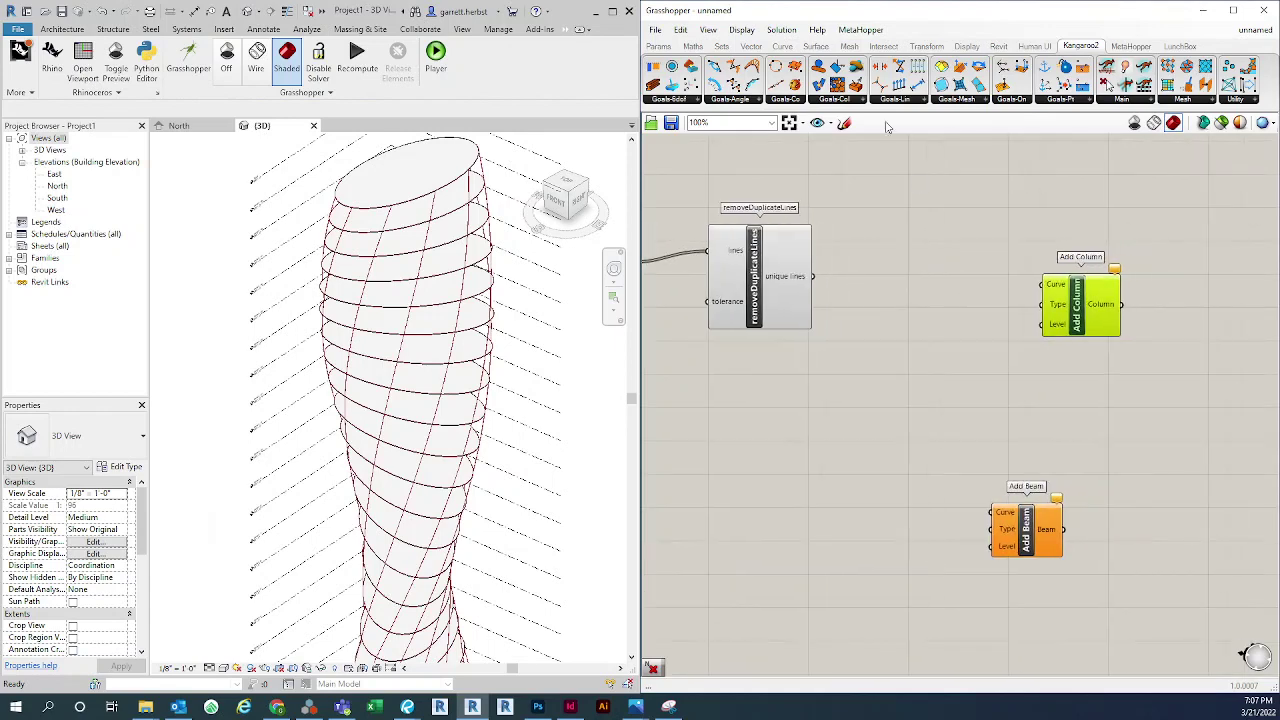
pyautogui.click(781, 29)
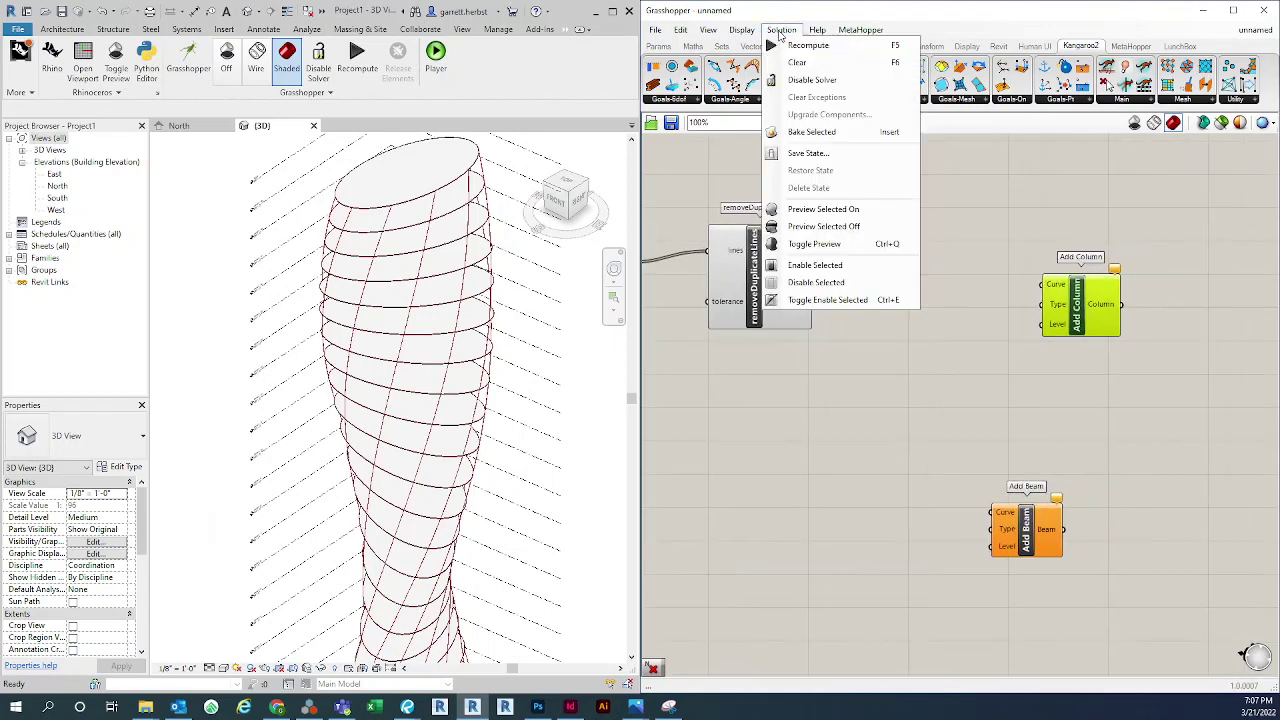
pyautogui.click(817, 80)
pyautogui.moveTo(910, 400); pyautogui.dragTo(913, 347, button='right')
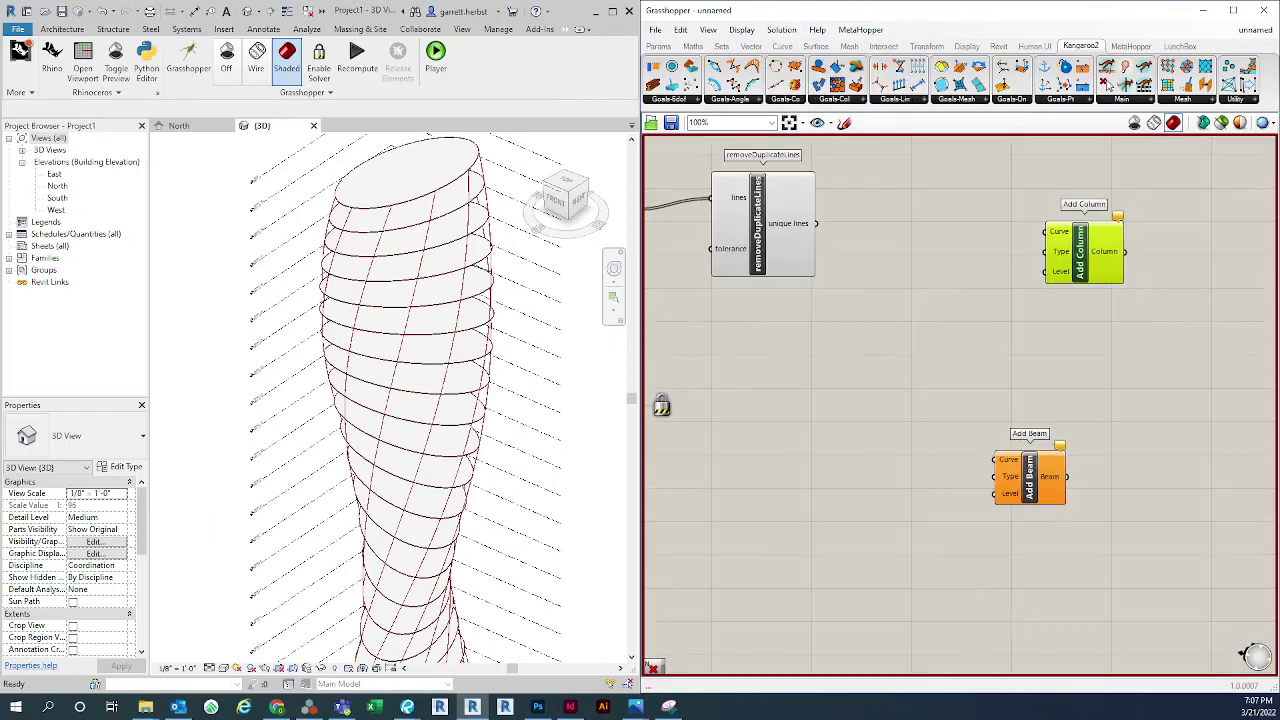
# Move Add Beam well below Add Column and shift Add Column farther from removeDuplicateLines to free canvas between them
pyautogui.moveTo(1007, 493); pyautogui.dragTo(1065, 550)
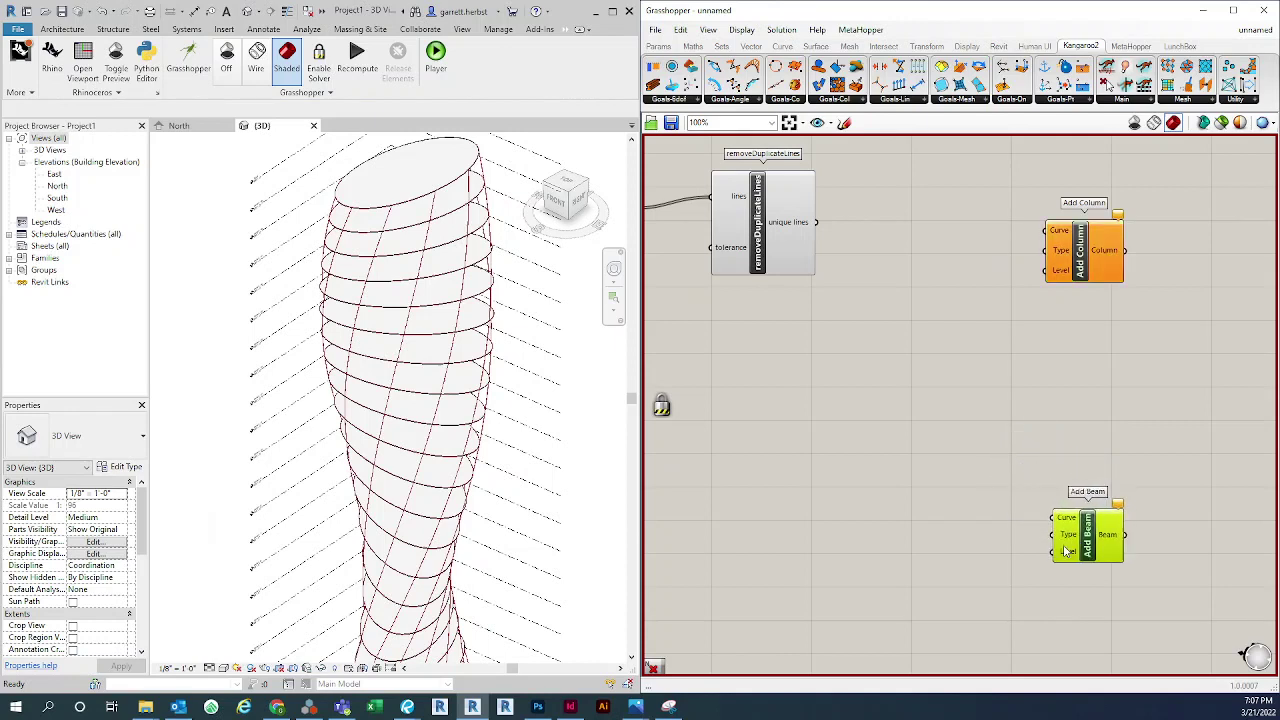
pyautogui.click(1086, 420)
pyautogui.scroll(-2, 1086, 420)
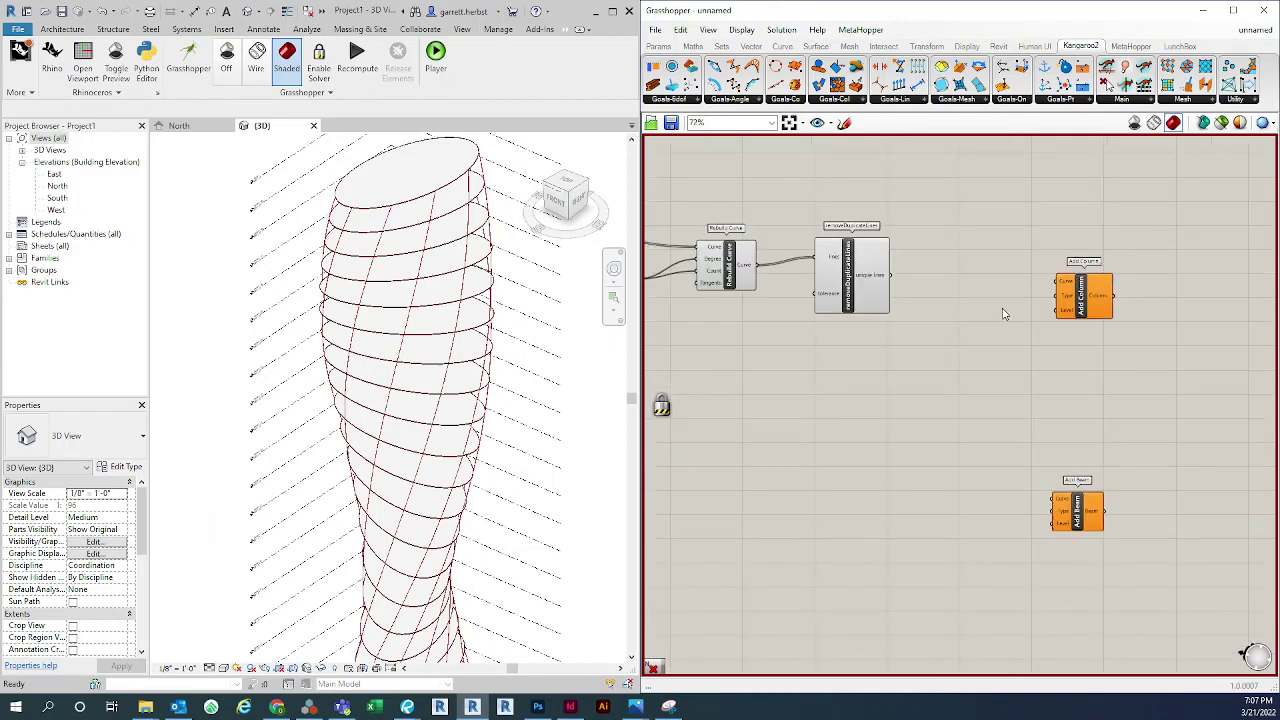
pyautogui.click(750, 30)
pyautogui.moveTo(782, 30)
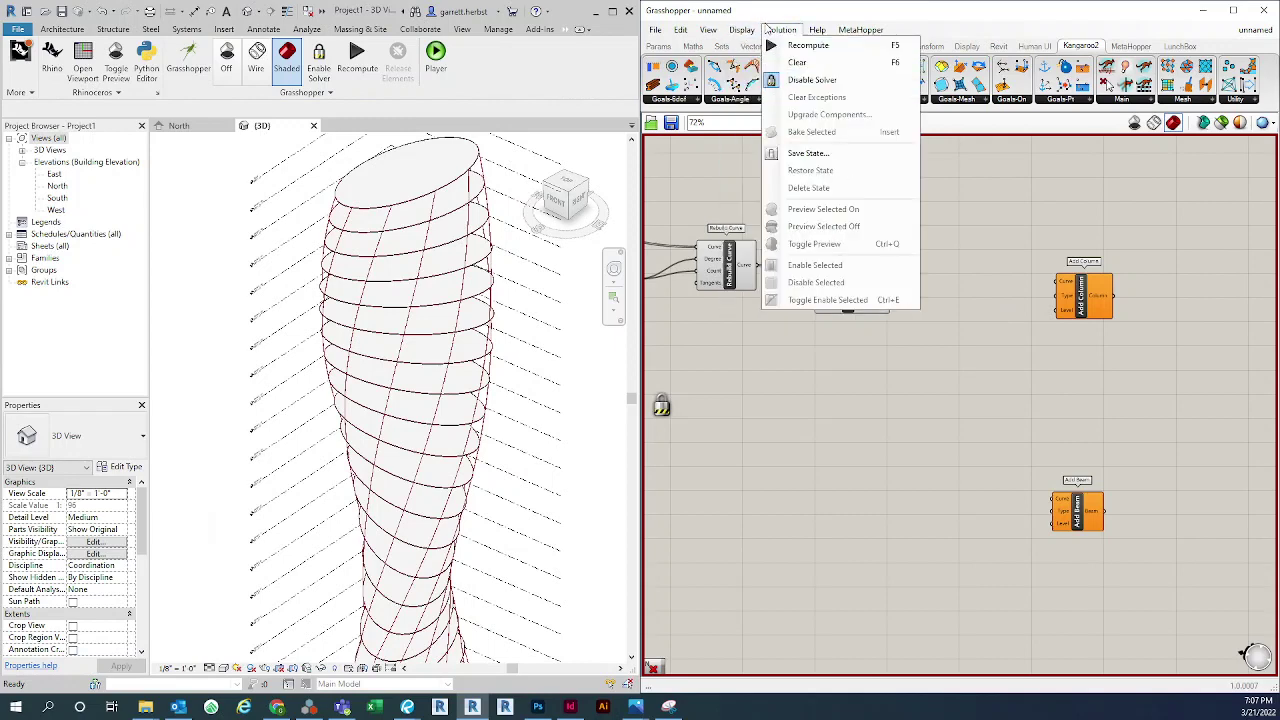
pyautogui.click(980, 440)
pyautogui.moveTo(1017, 402); pyautogui.dragTo(1003, 429, button='right')
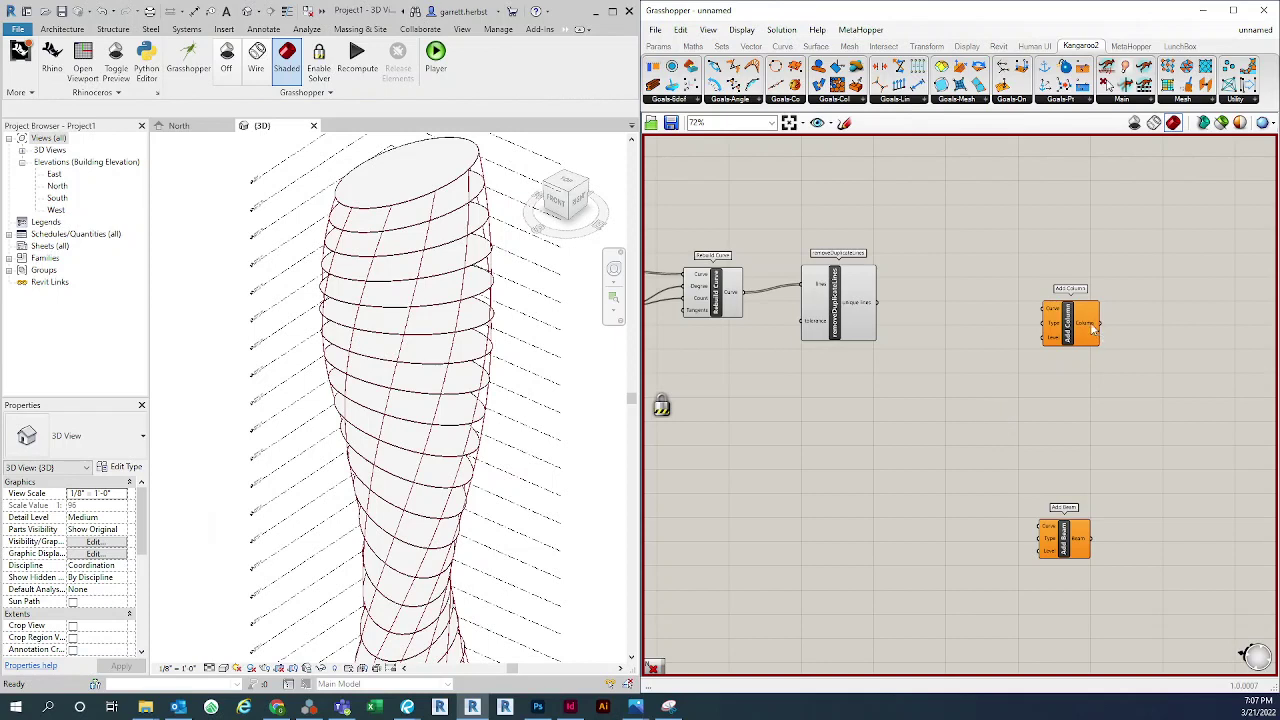
pyautogui.moveTo(1088, 330); pyautogui.dragTo(1142, 343)
pyautogui.scroll(1, 1080, 390)
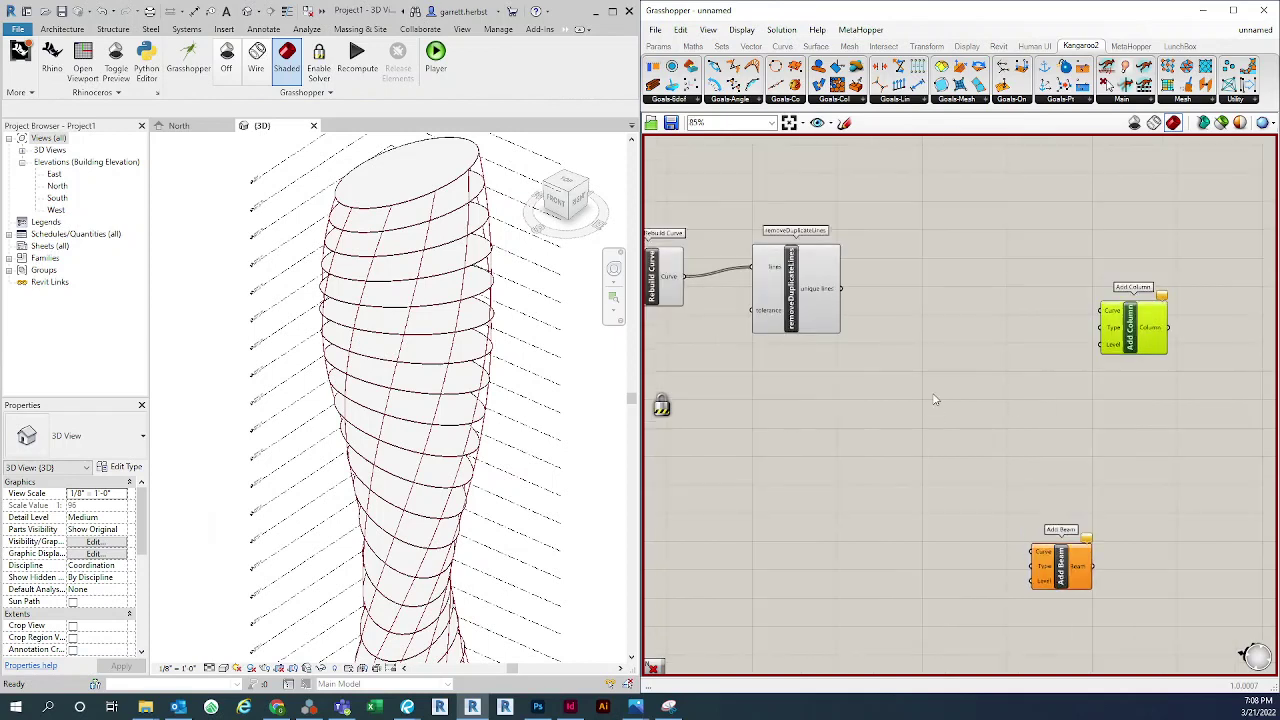
# Add a Revit Category parameter on the free canvas below removeDuplicateLines
pyautogui.click(843, 420)
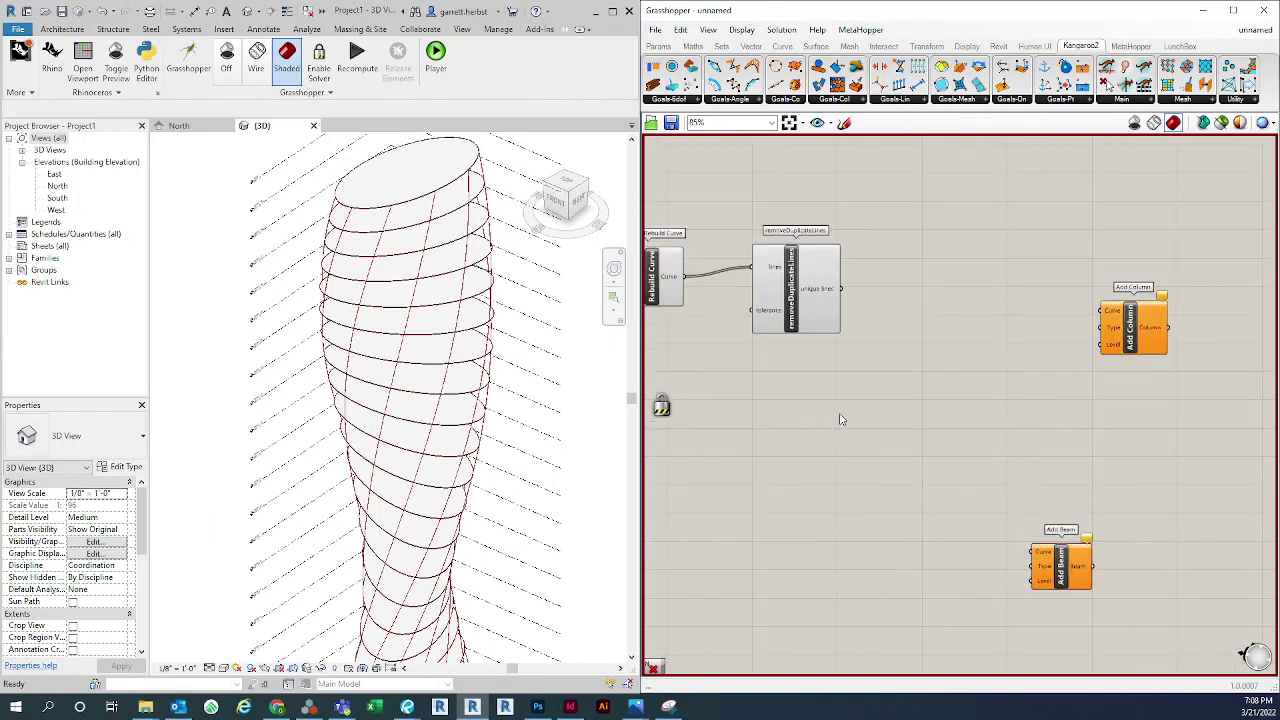
pyautogui.doubleClick(840, 420)
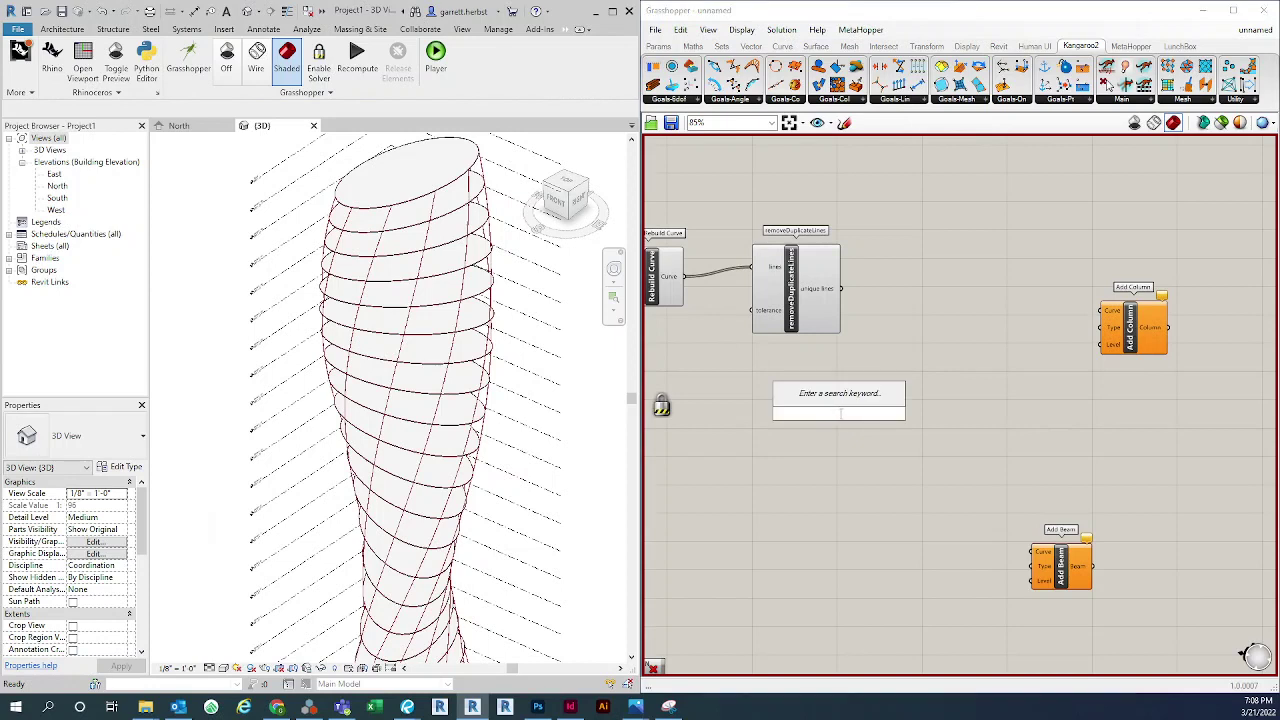
pyautogui.write('cate')
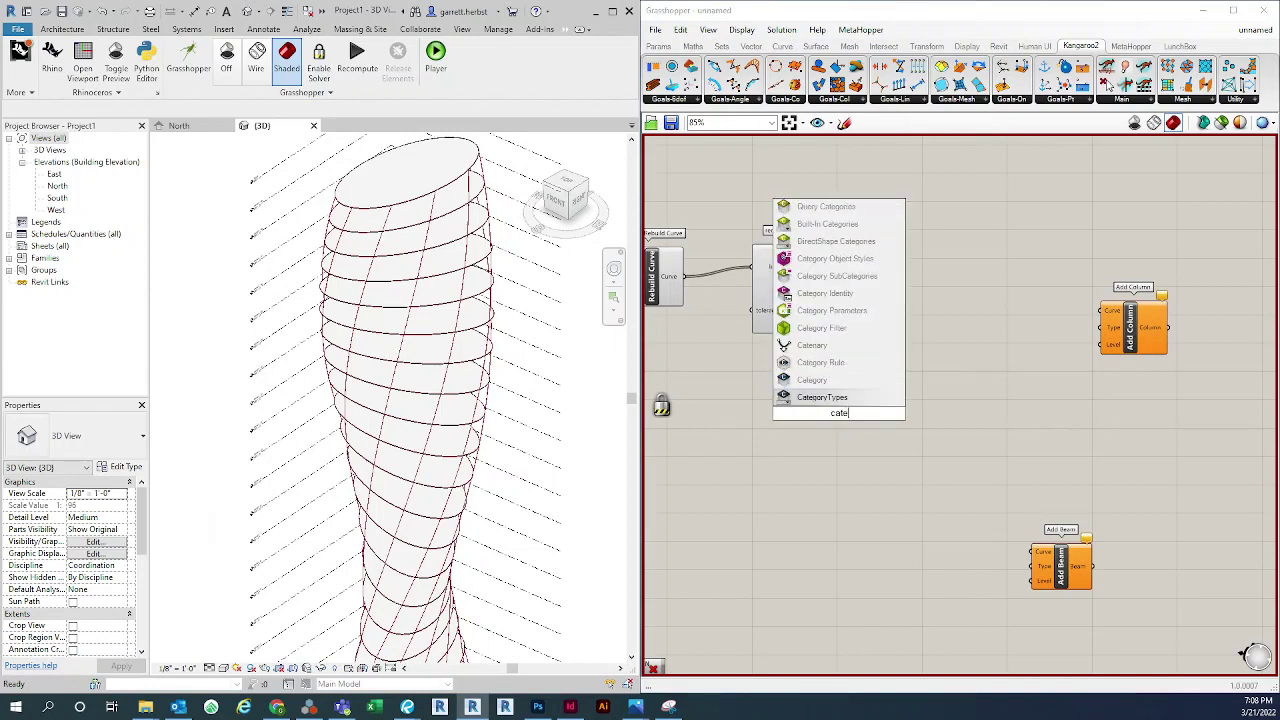
pyautogui.click(836, 384)
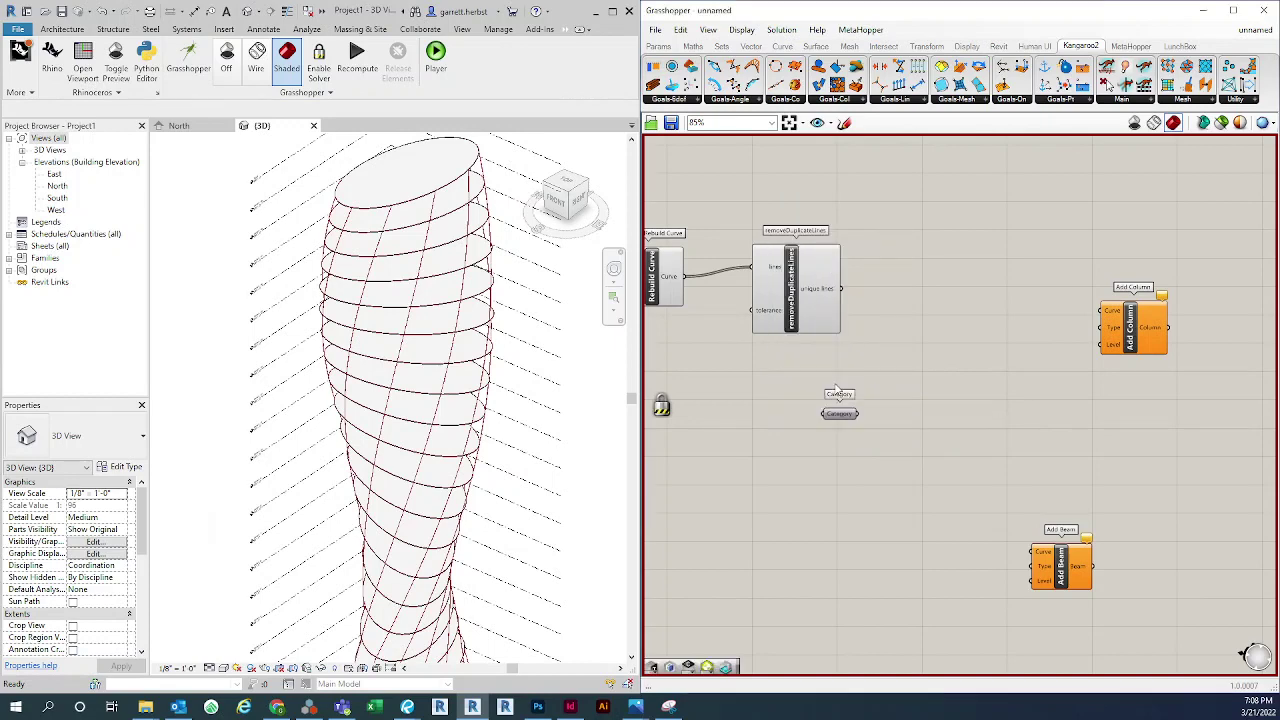
pyautogui.scroll(3, 852, 425)
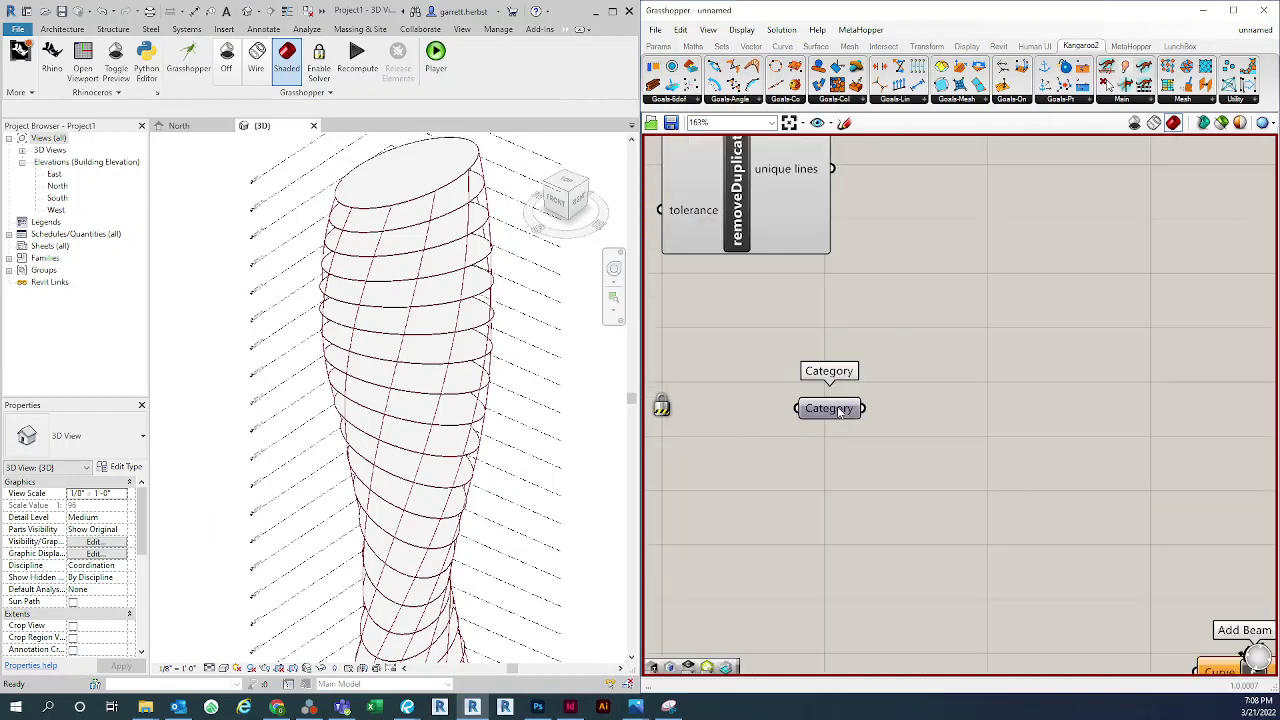
# Set the Category parameter to the Structural Columns model category
pyautogui.rightClick(840, 412)
pyautogui.scroll(-3, 950, 545)
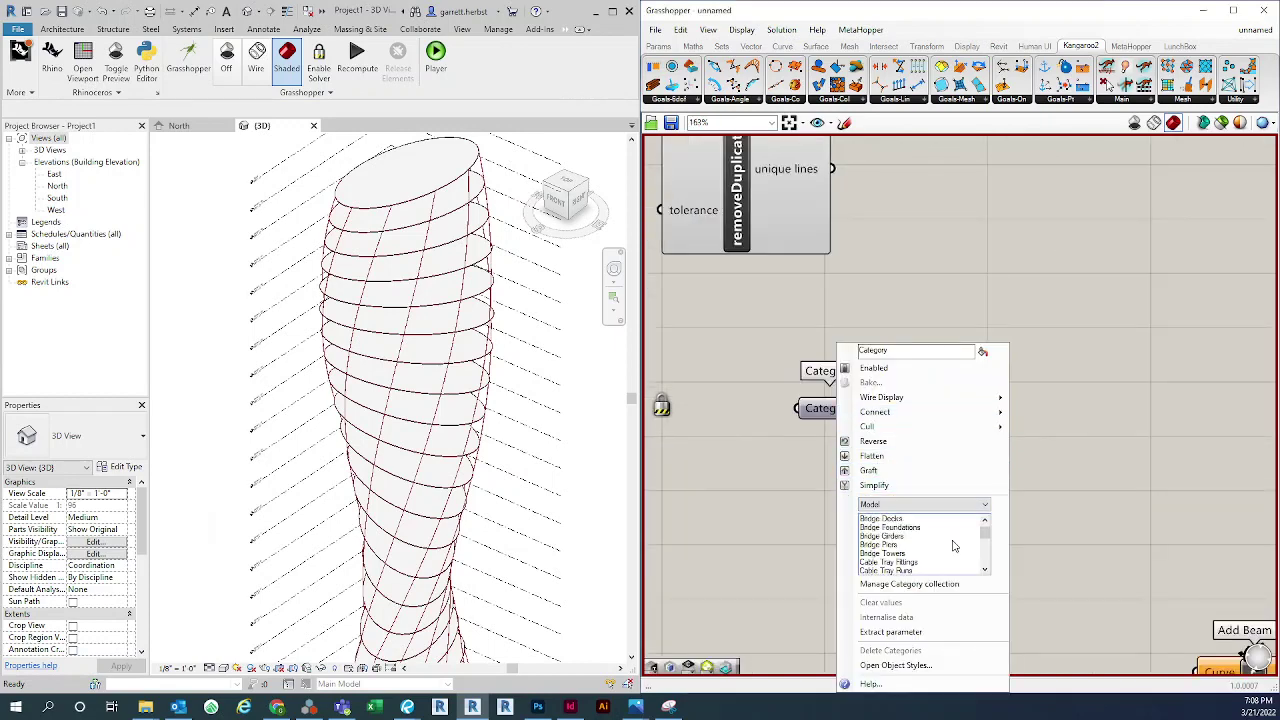
pyautogui.scroll(-3, 953, 546)
pyautogui.scroll(1, 920, 544)
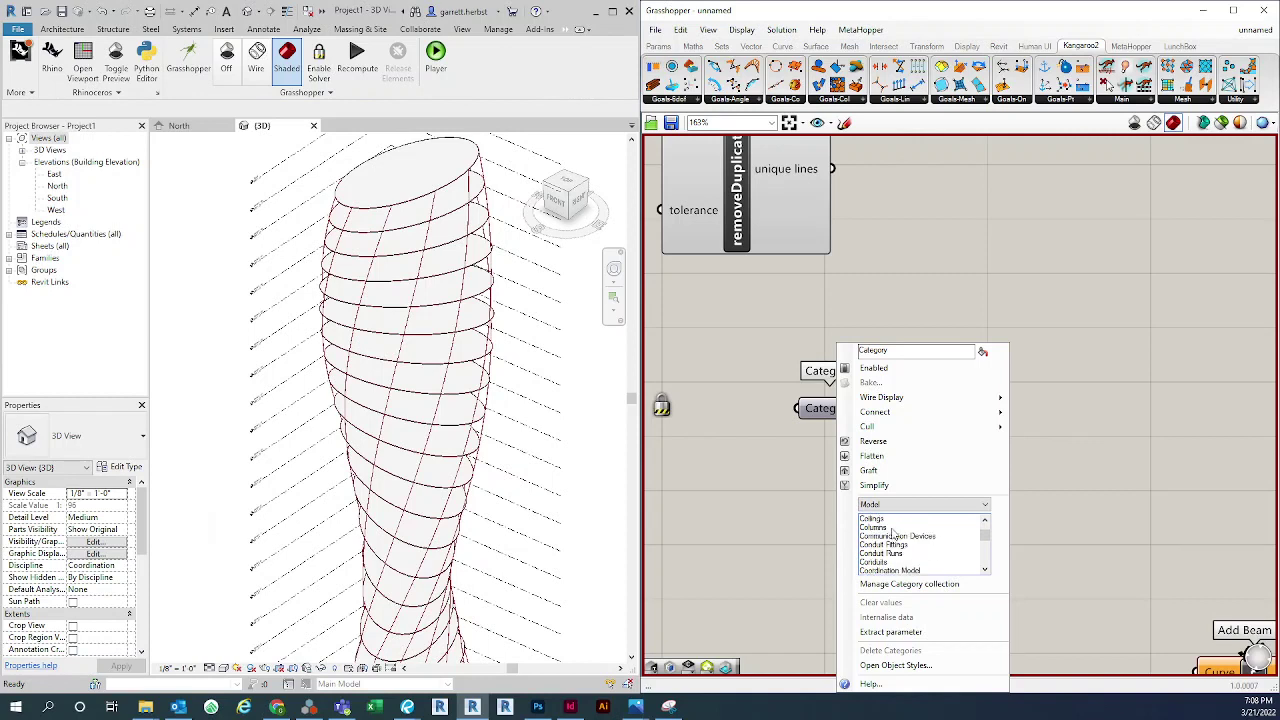
pyautogui.scroll(-12, 892, 533)
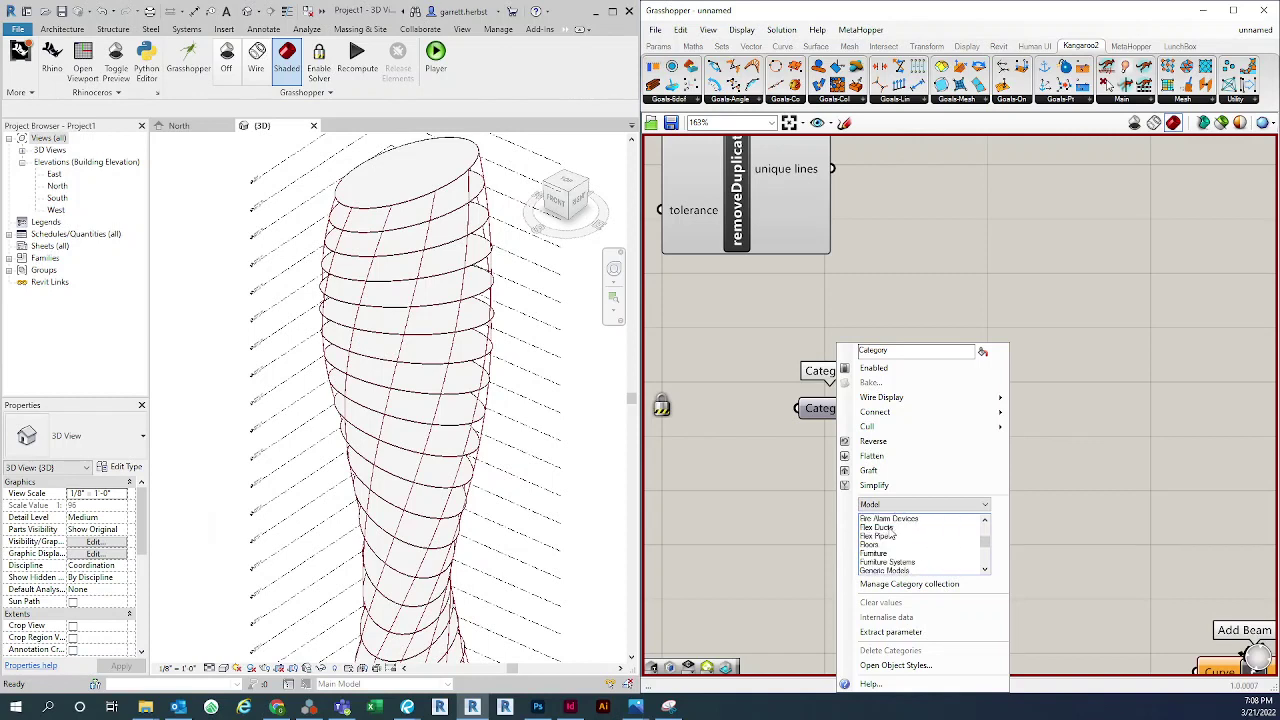
pyautogui.scroll(-6, 895, 545)
pyautogui.scroll(-5, 899, 555)
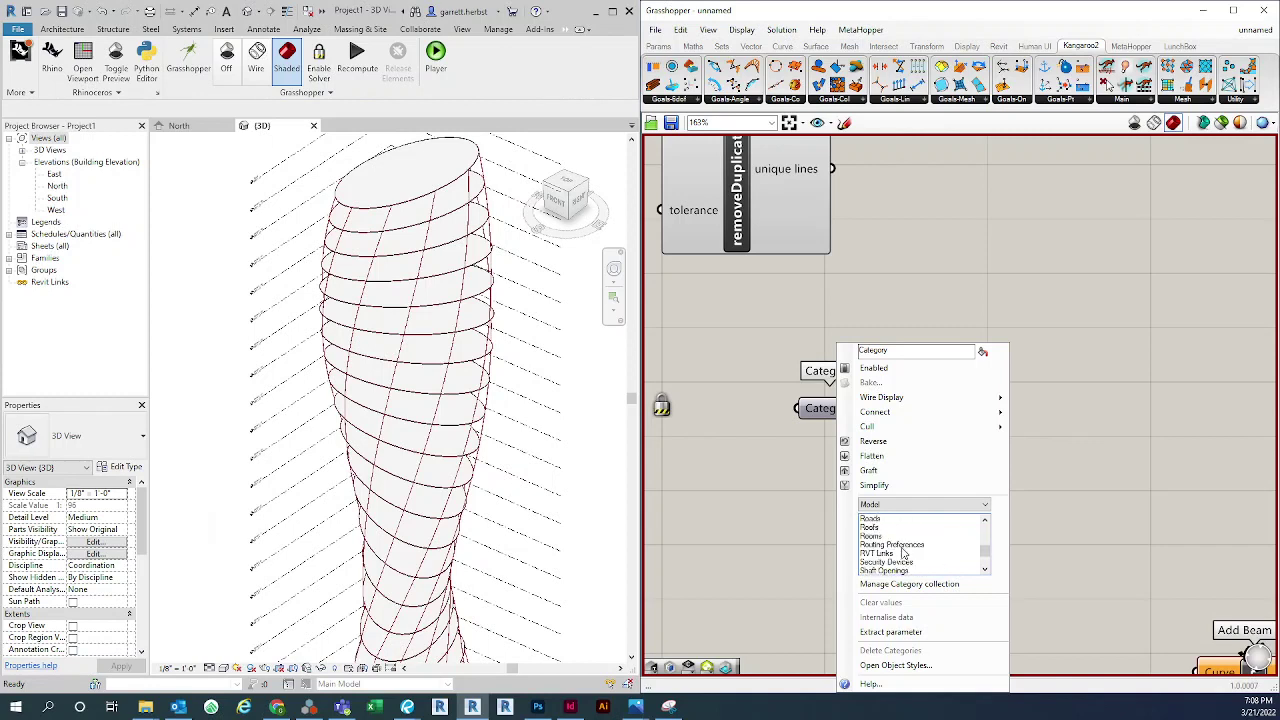
pyautogui.scroll(-4, 903, 545)
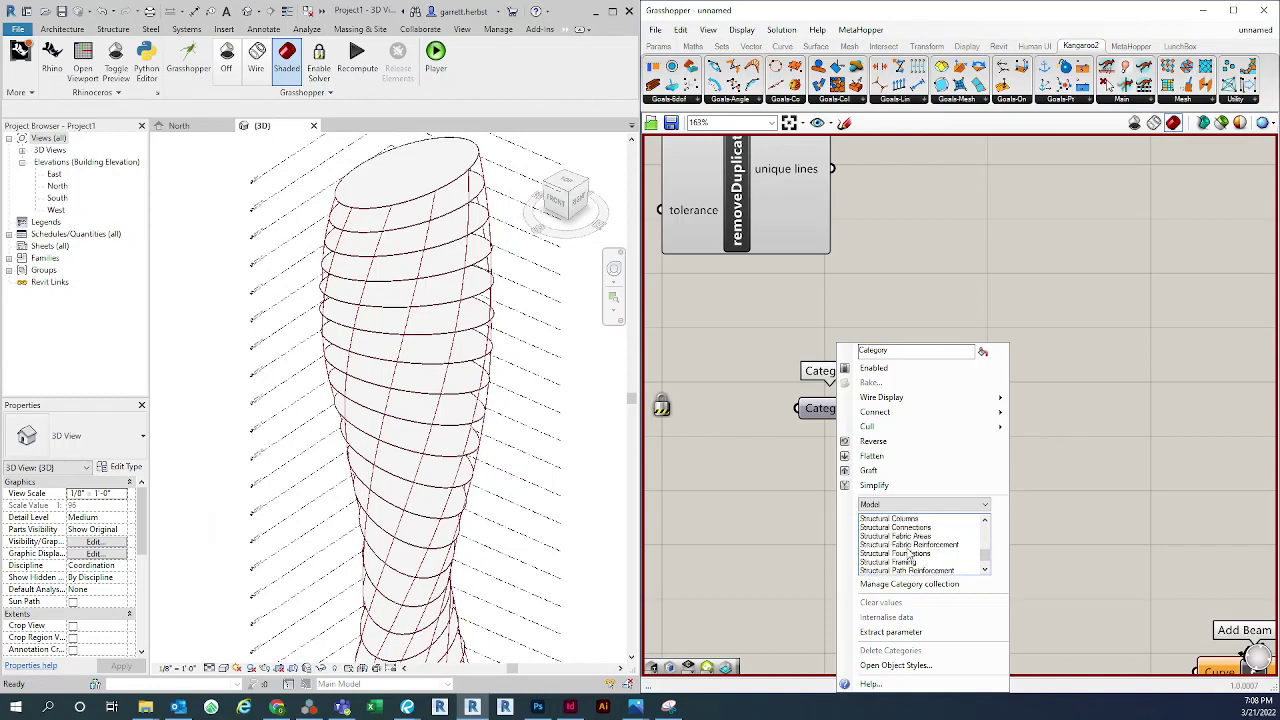
pyautogui.scroll(1, 910, 550)
pyautogui.click(912, 546)
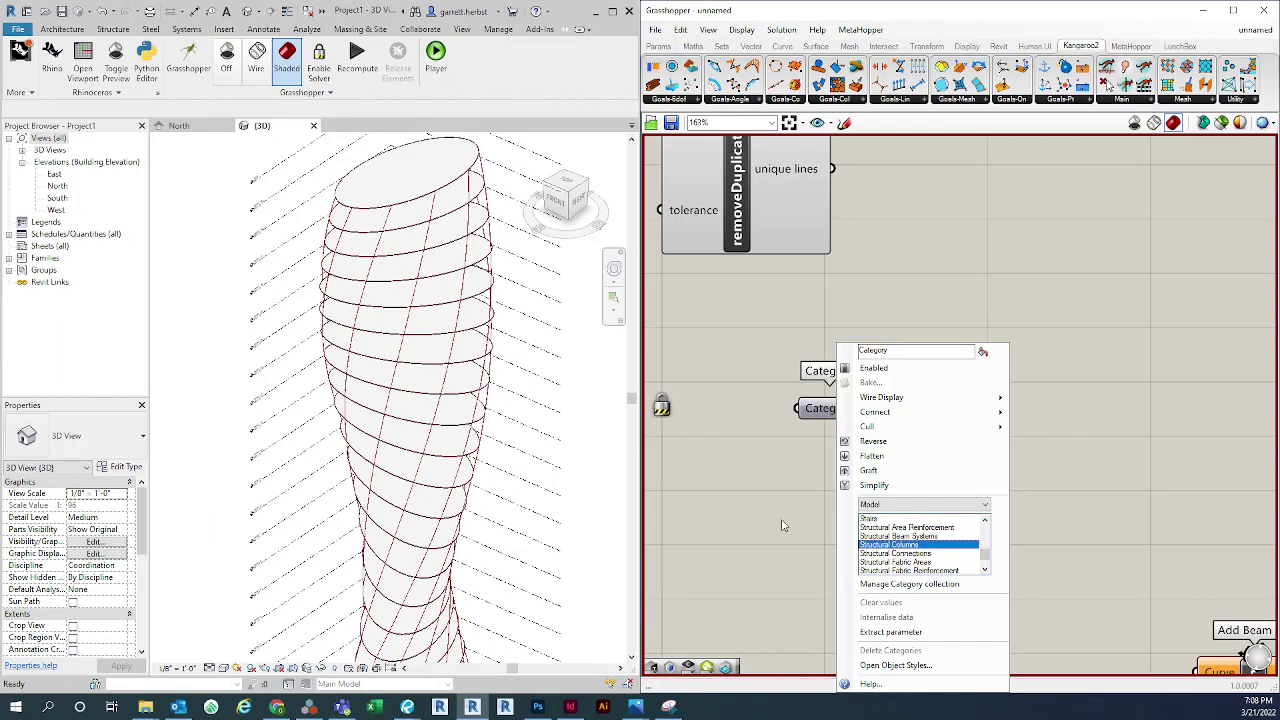
pyautogui.moveTo(872, 452); pyautogui.dragTo(814, 460, button='right')
# Add an Element Type Picker beside the Category parameter and feed it the Category output
pyautogui.scroll(-3, 814, 460)
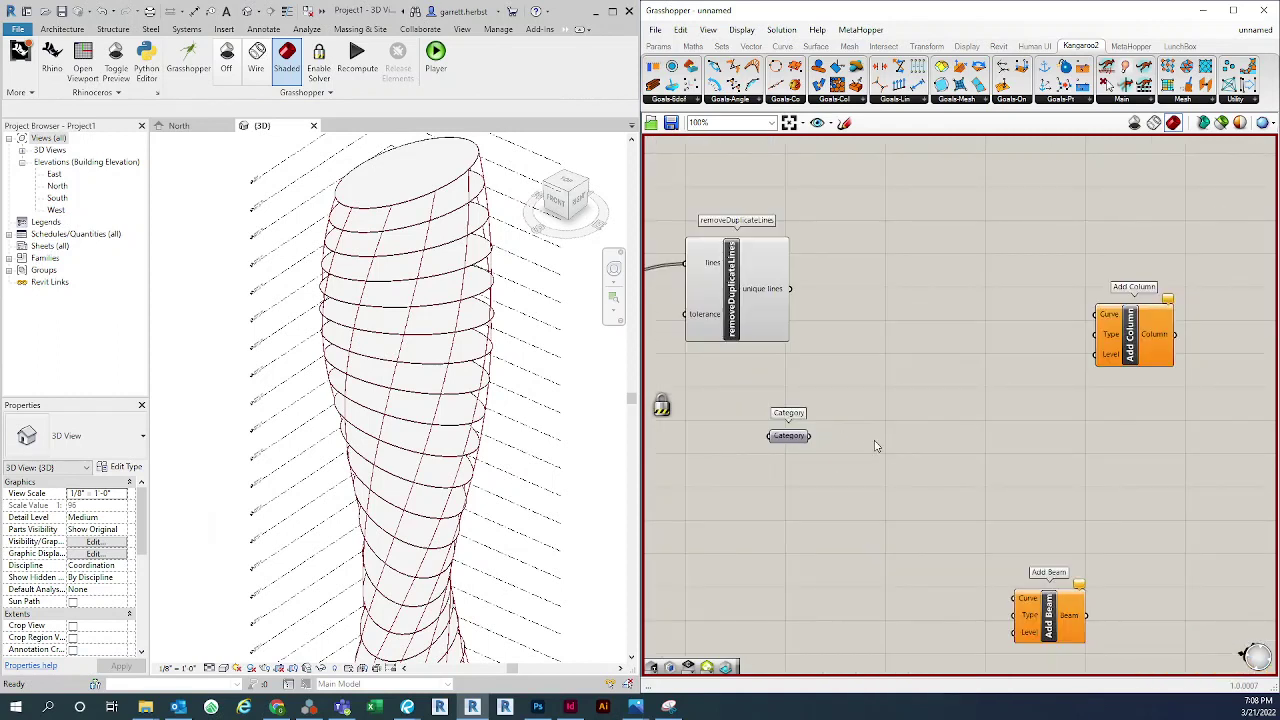
pyautogui.doubleClick(878, 447)
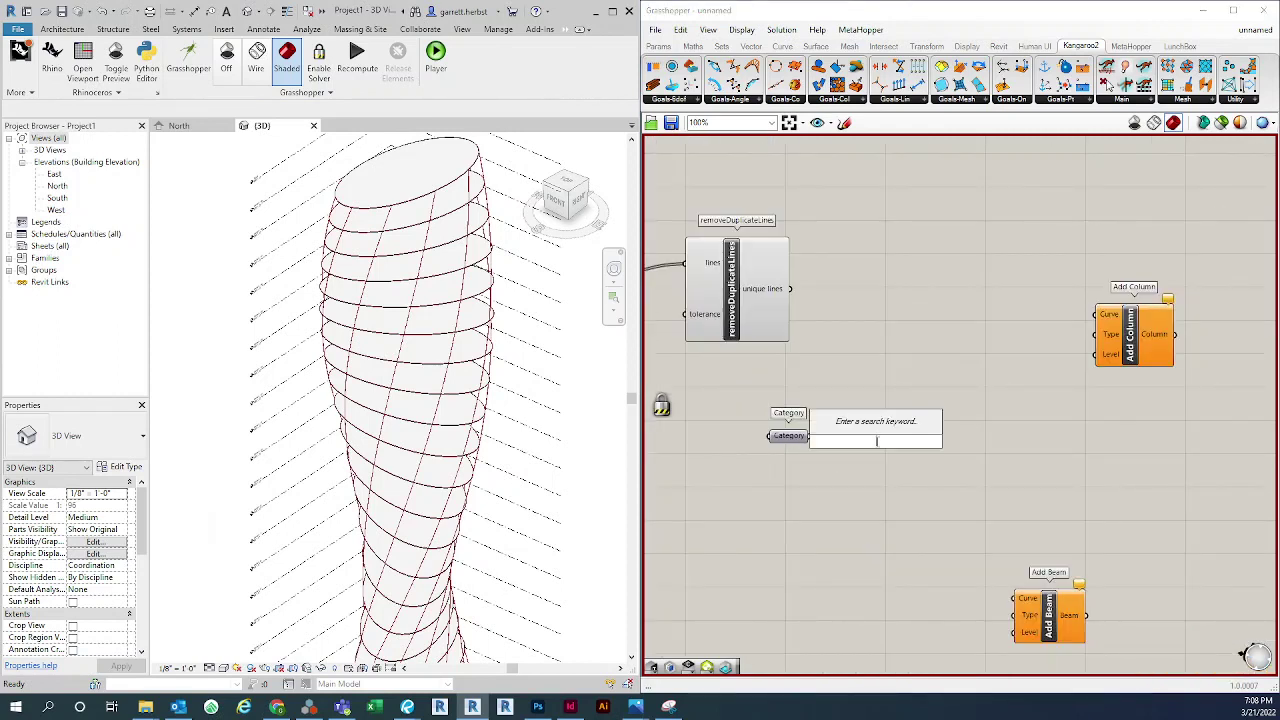
pyautogui.write('element')
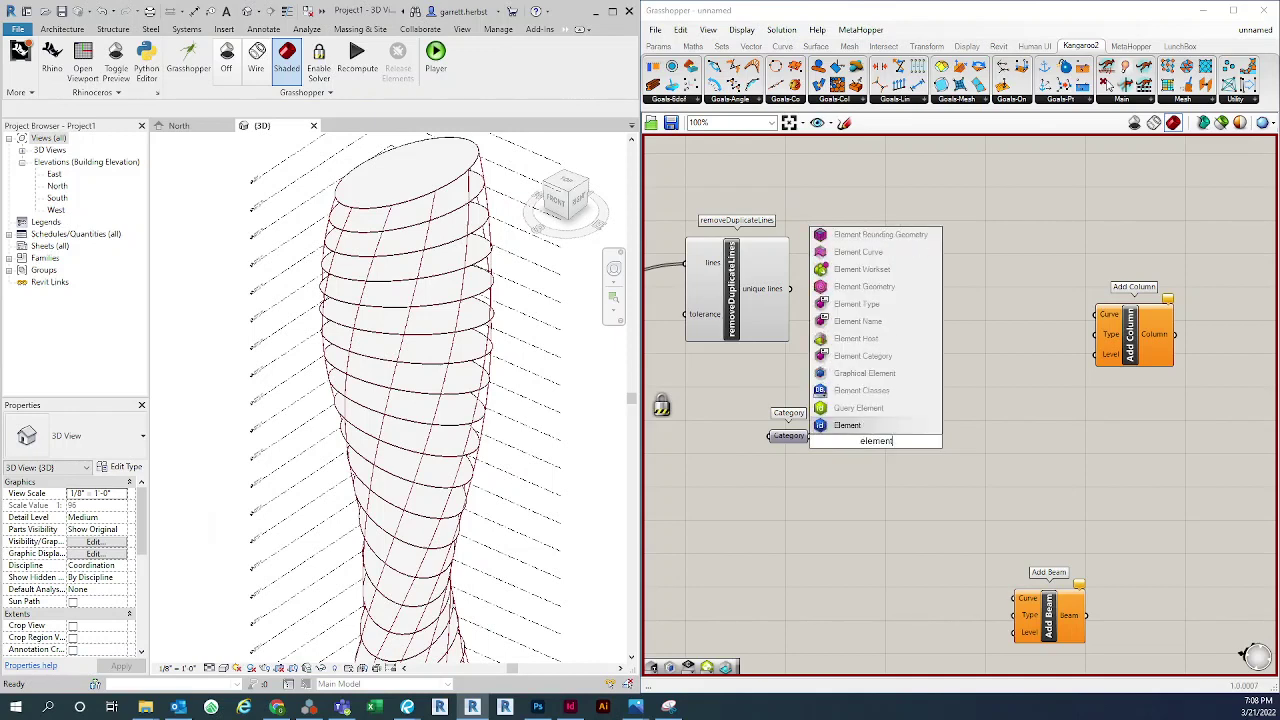
pyautogui.press('Up')
pyautogui.press('Up')
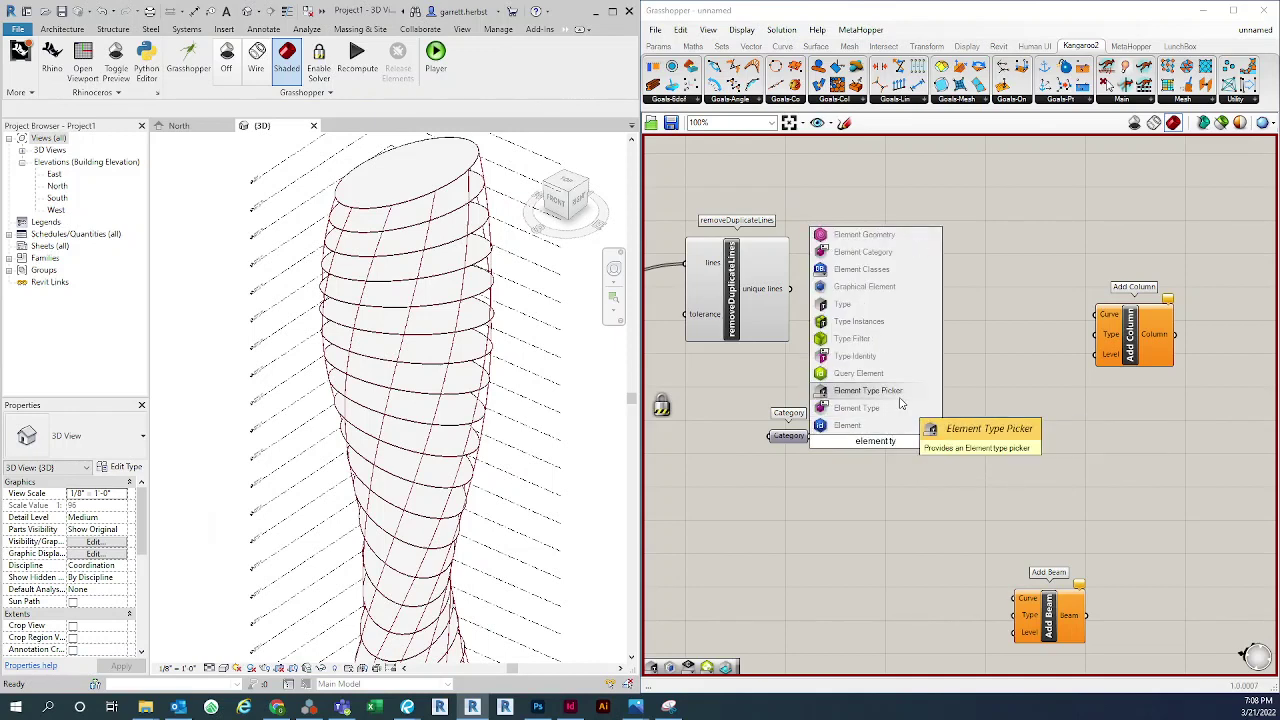
pyautogui.press('Return')
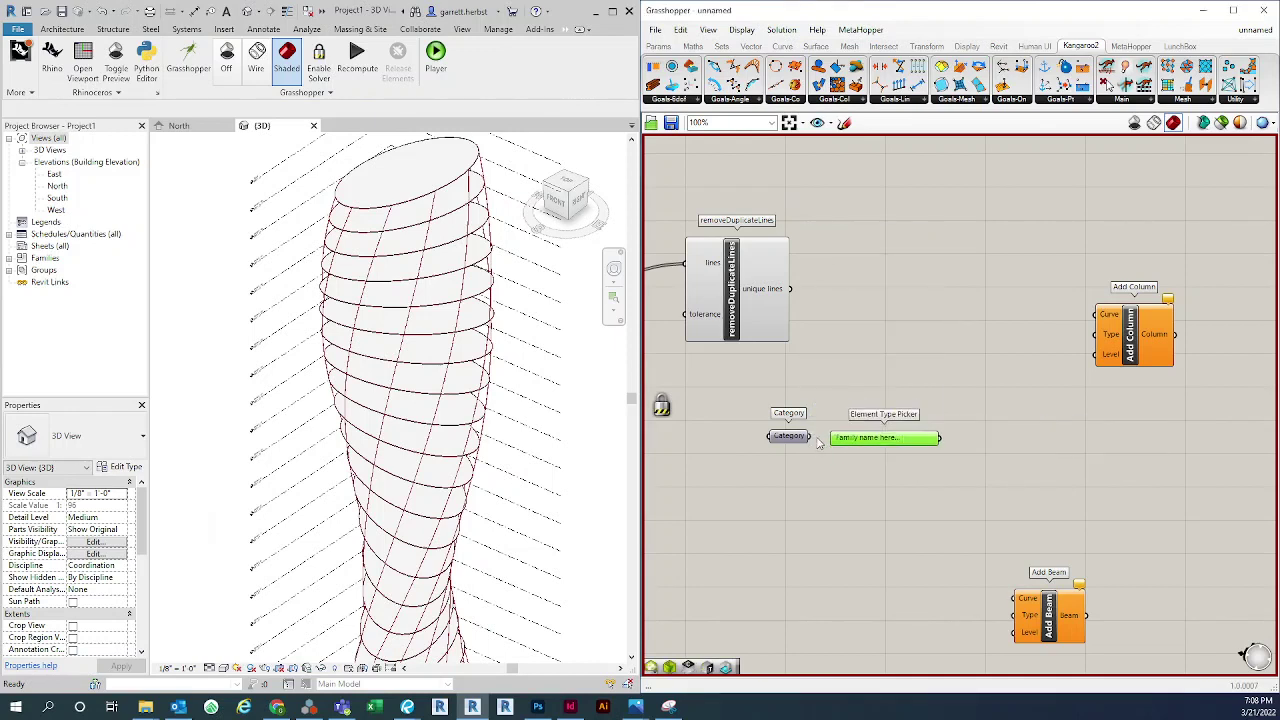
pyautogui.moveTo(828, 440); pyautogui.dragTo(811, 436)
pyautogui.scroll(3, 909, 442)
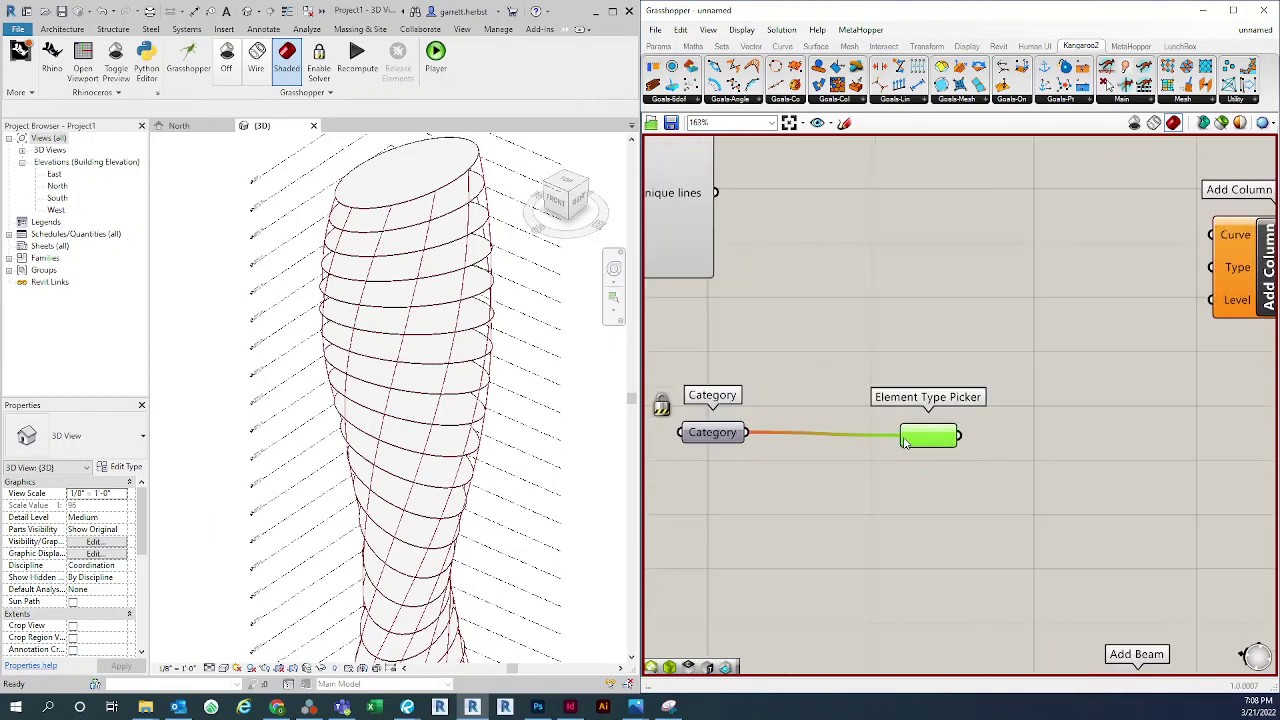
# Re-enable the Grasshopper solver to populate the Element Type Picker, and move the picker closer to the Category parameter
pyautogui.click(782, 30)
pyautogui.click(811, 79)
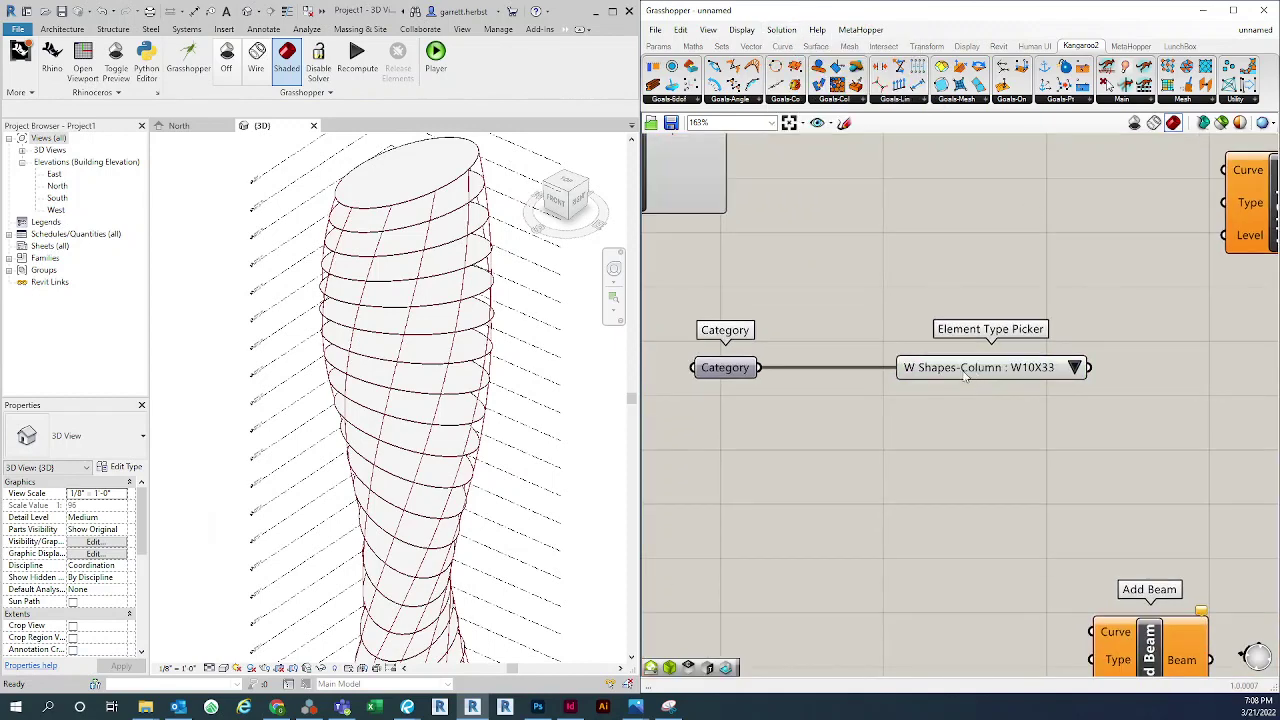
pyautogui.moveTo(976, 371); pyautogui.dragTo(936, 373)
pyautogui.scroll(-3, 935, 385)
pyautogui.scroll(3, 930, 420)
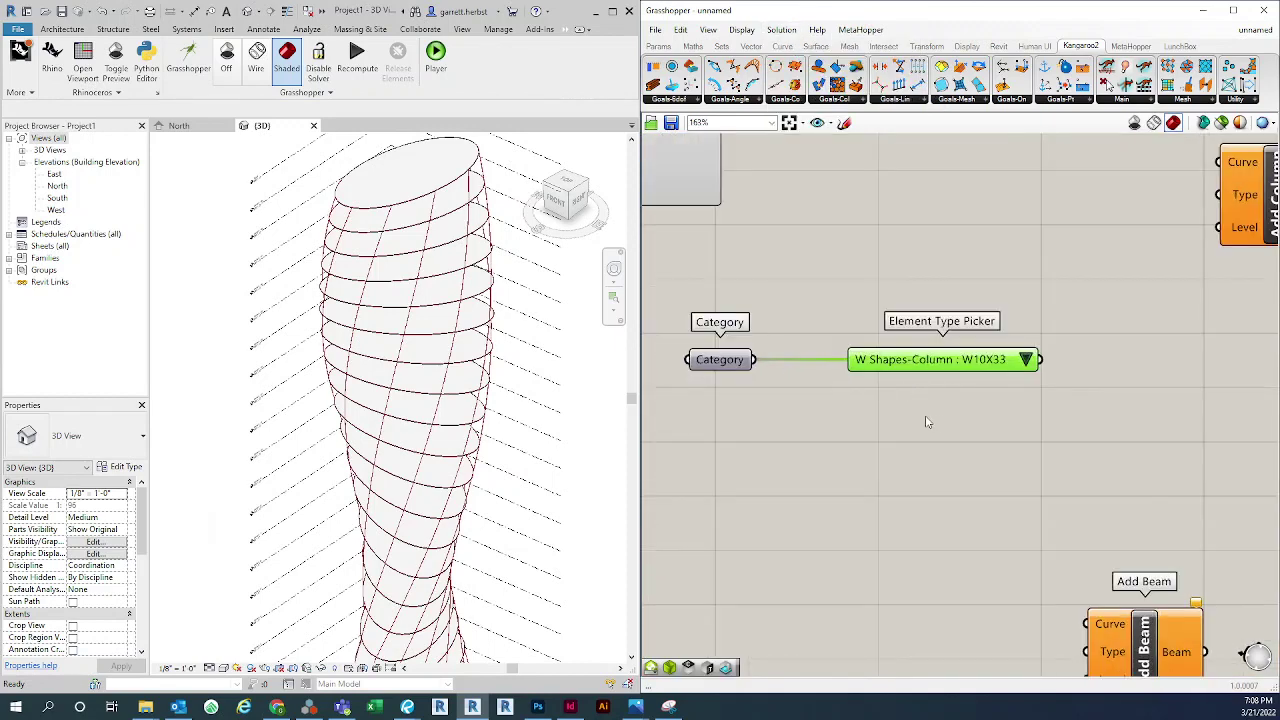
pyautogui.moveTo(929, 423); pyautogui.dragTo(935, 359, button='right')
pyautogui.moveTo(954, 315); pyautogui.dragTo(937, 302)
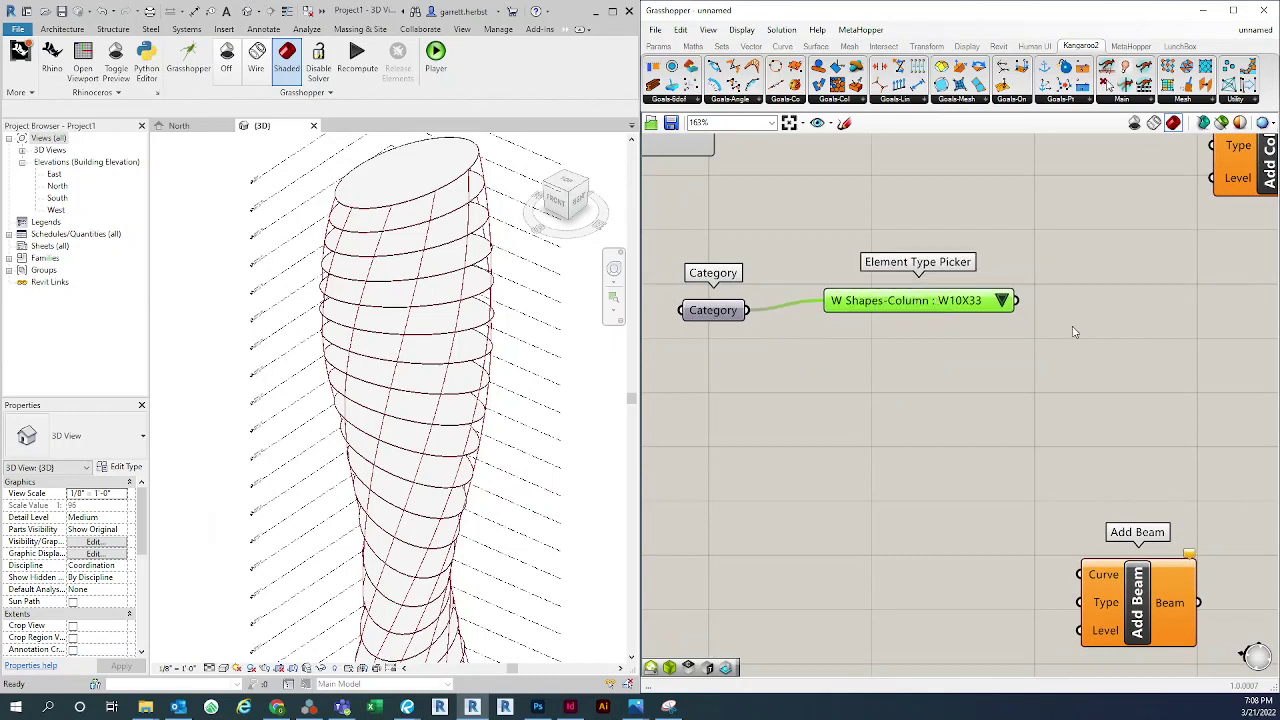
# Review the column types available in the Element Type Picker, keeping W Shapes-Column : W10X33
pyautogui.click(1004, 302)
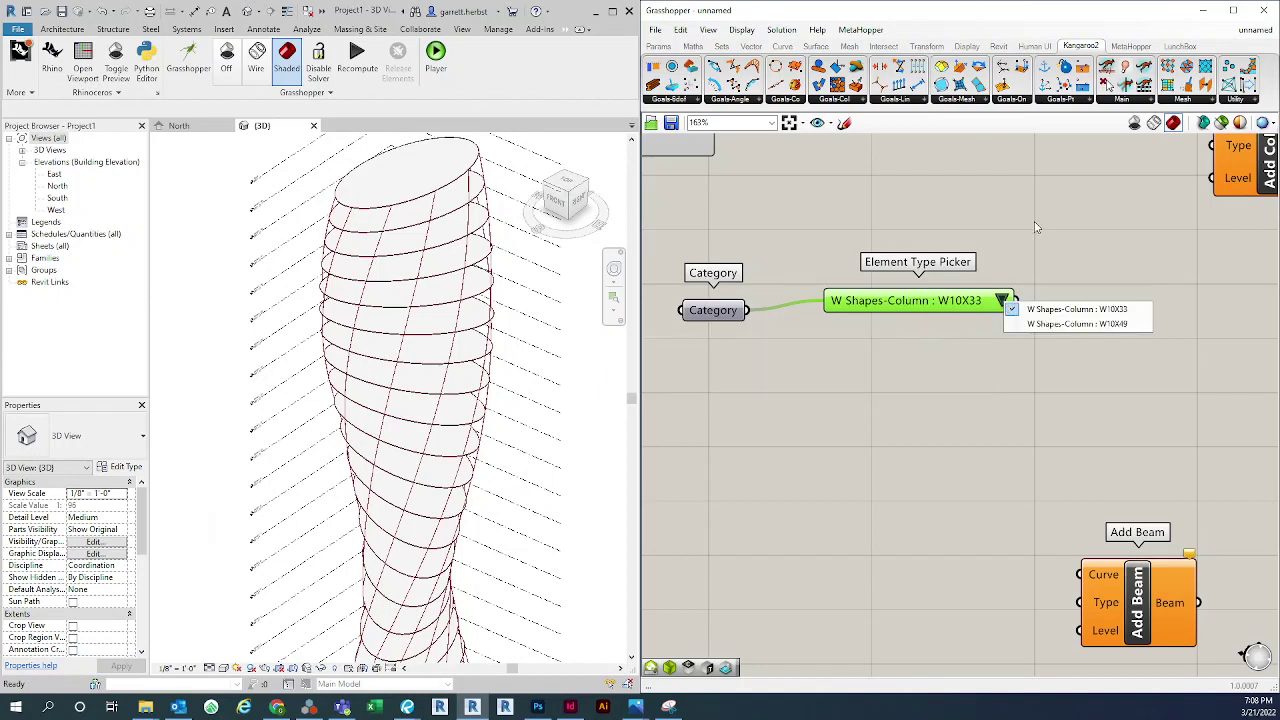
pyautogui.click(1092, 309)
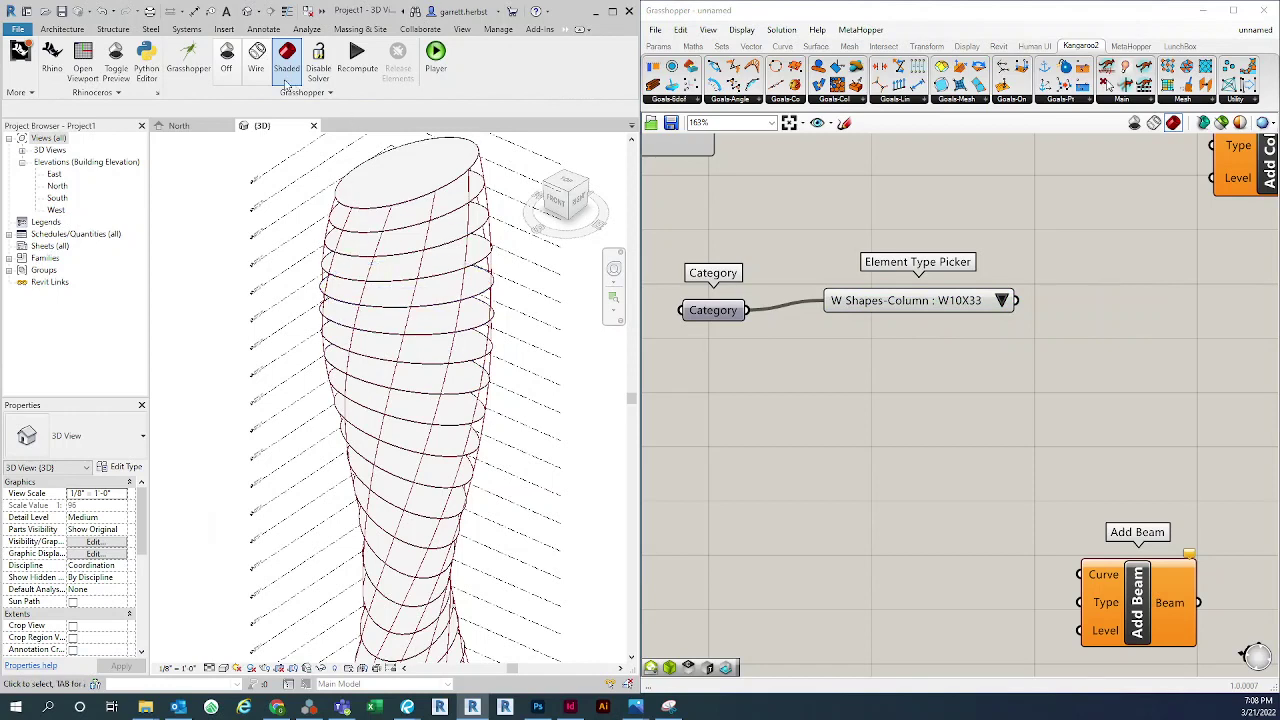
# Load the Steel-HSS Round Hollow Structural Section Column family into Revit from the Steel folder of the structural columns model families
pyautogui.click(224, 28)
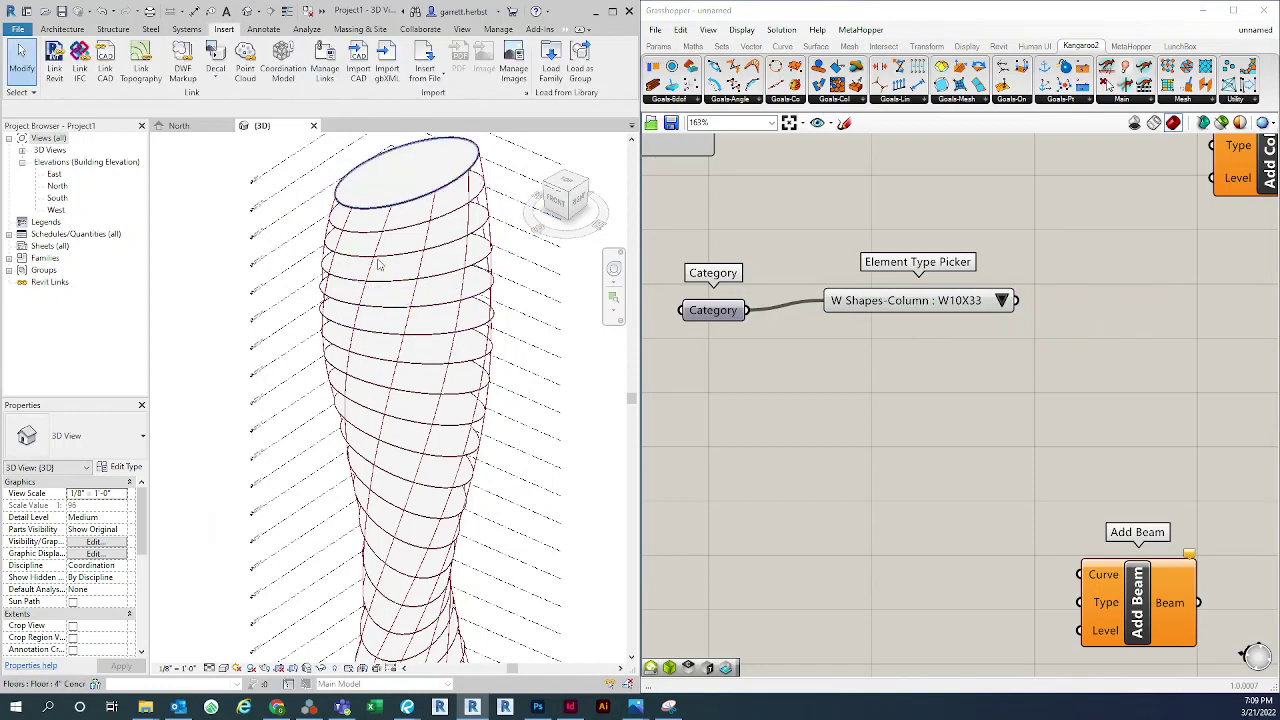
pyautogui.click(551, 66)
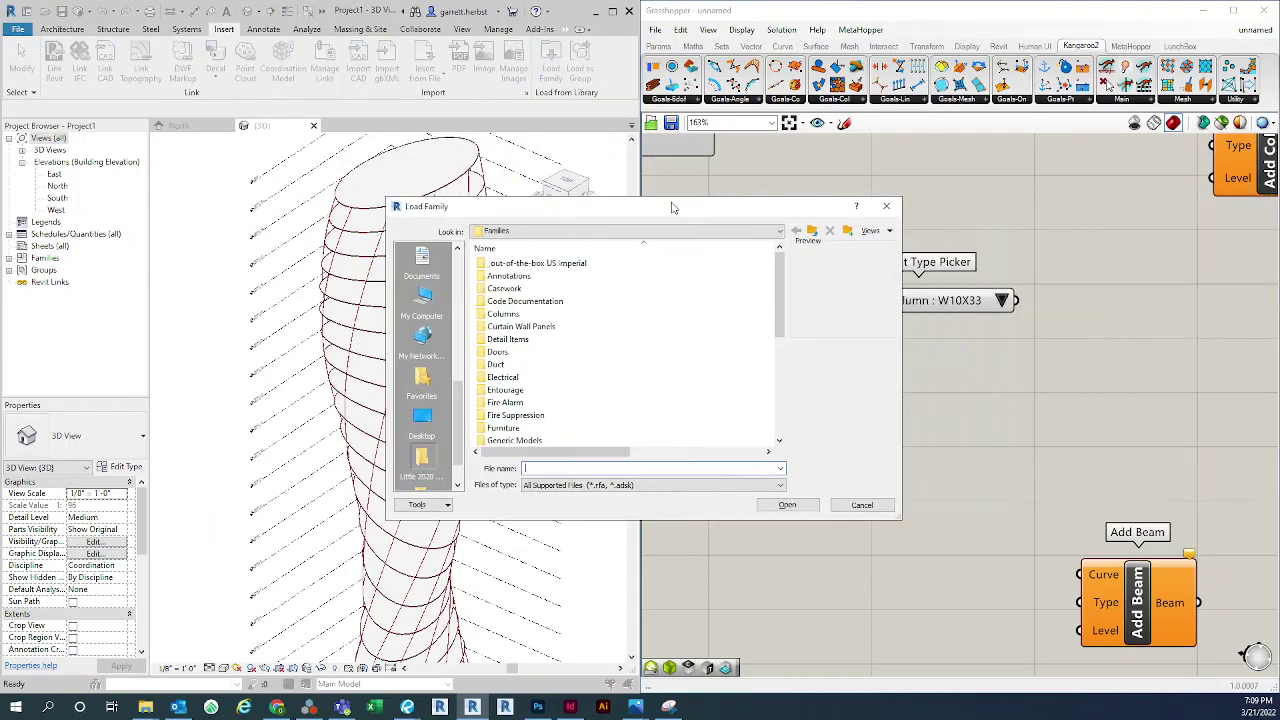
pyautogui.doubleClick(503, 315)
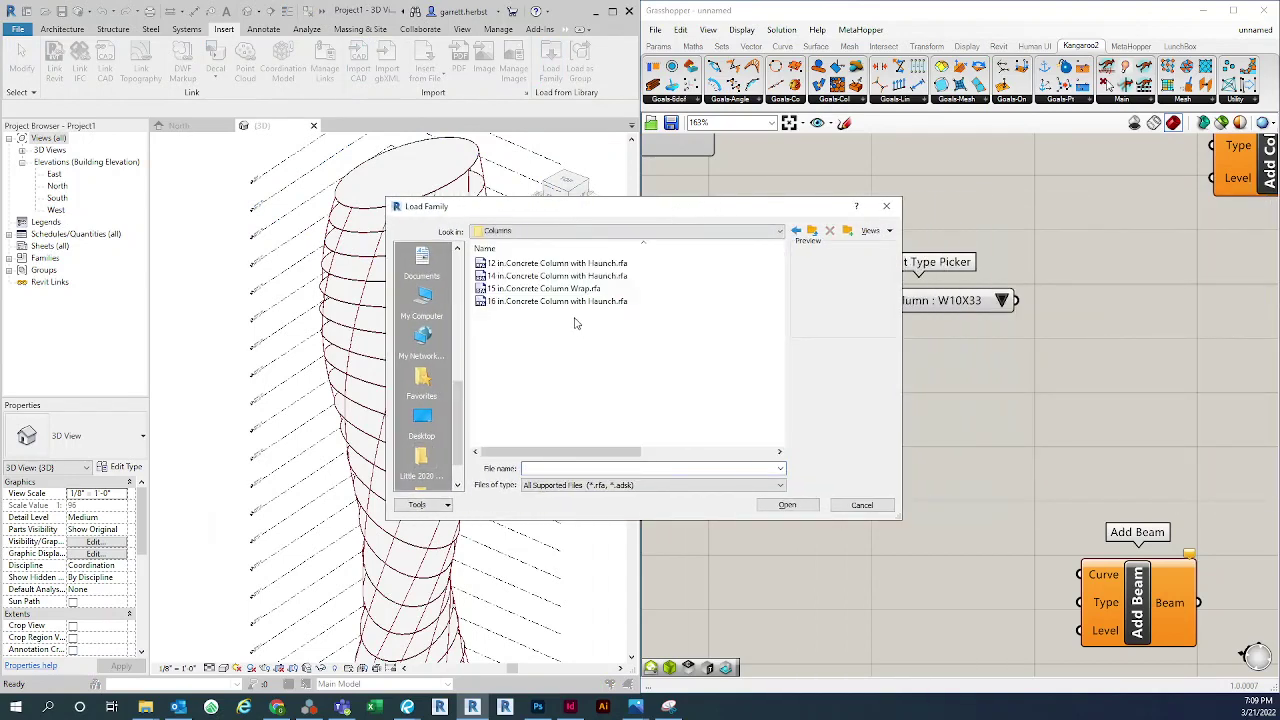
pyautogui.click(812, 228)
pyautogui.scroll(-4, 569, 309)
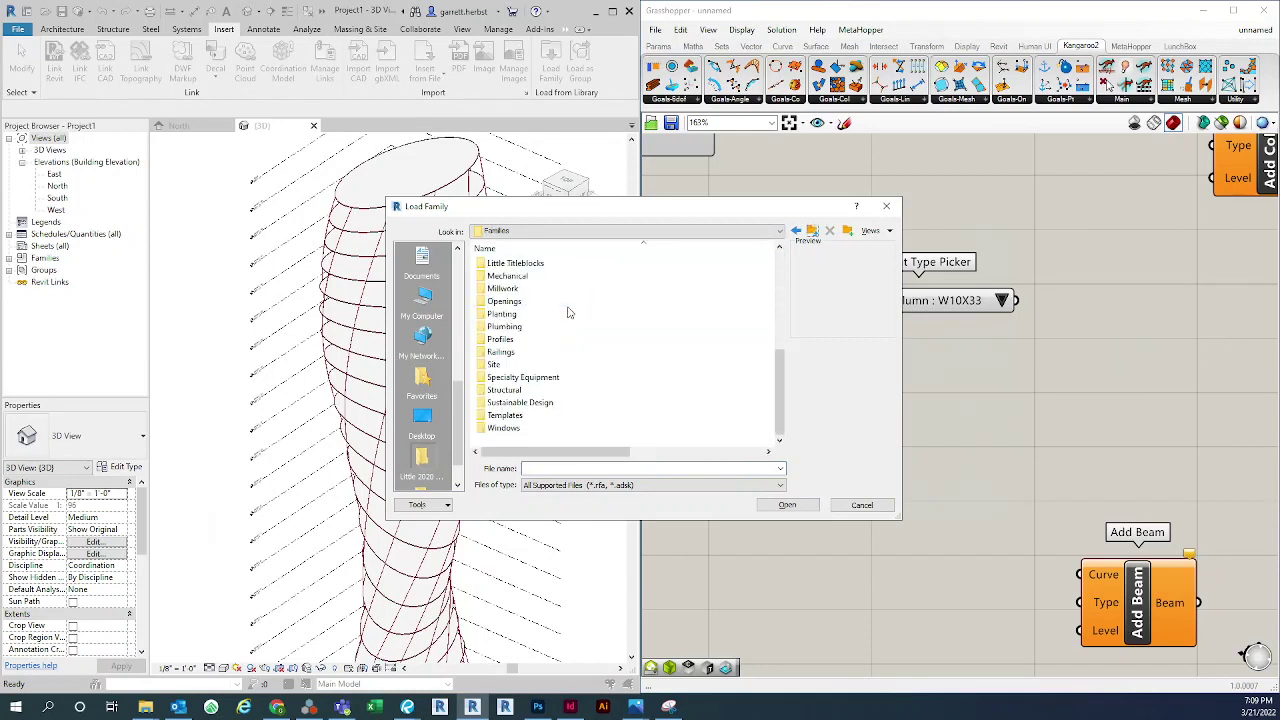
pyautogui.doubleClick(535, 390)
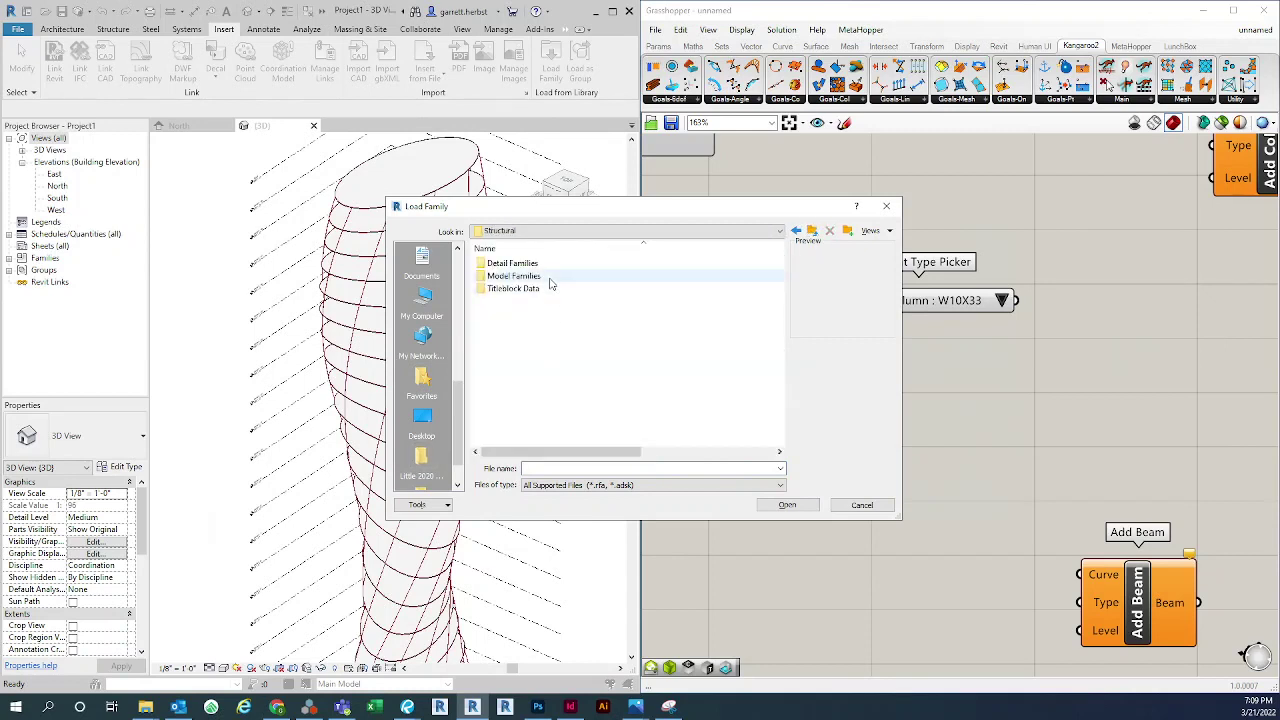
pyautogui.doubleClick(549, 276)
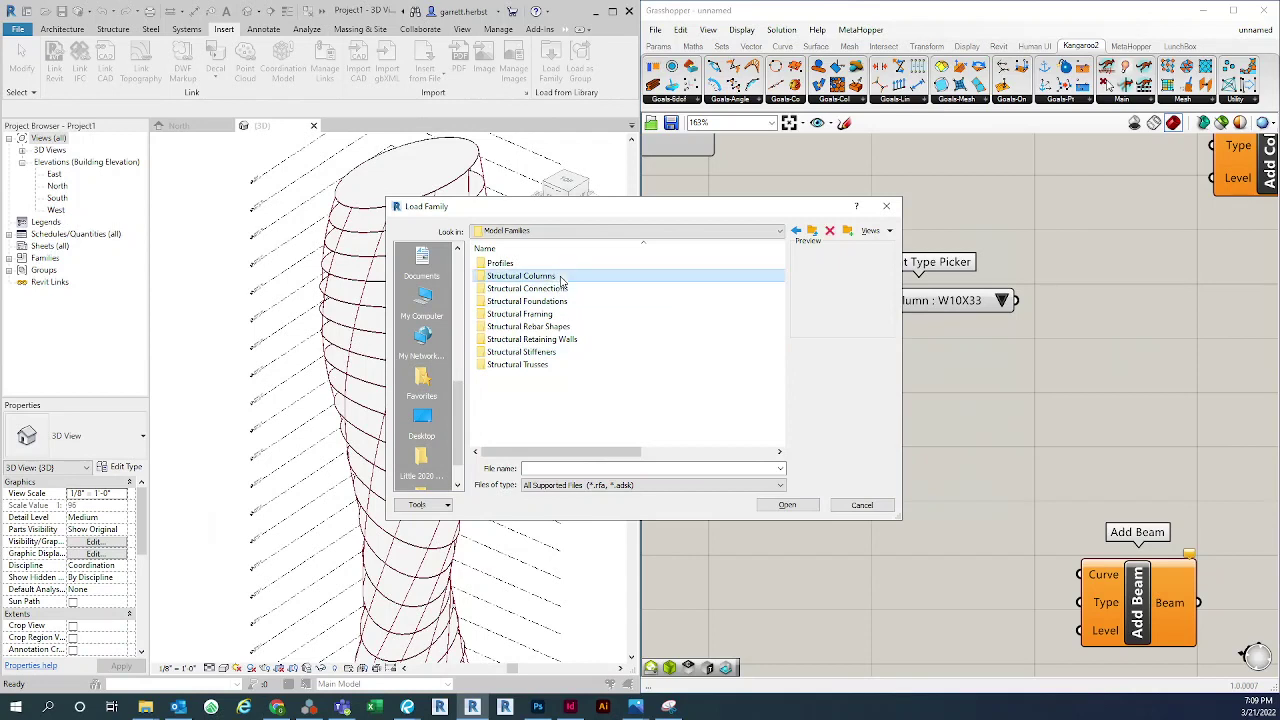
pyautogui.doubleClick(562, 280)
pyautogui.doubleClick(567, 302)
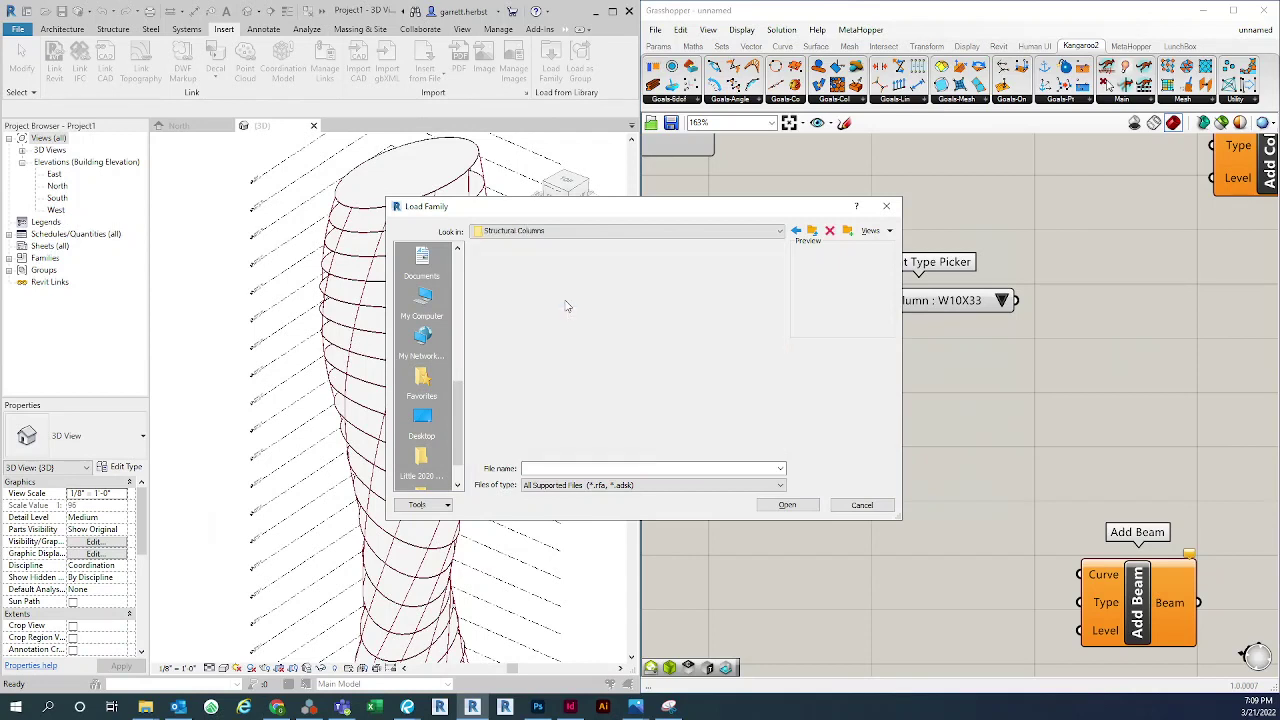
pyautogui.click(690, 302)
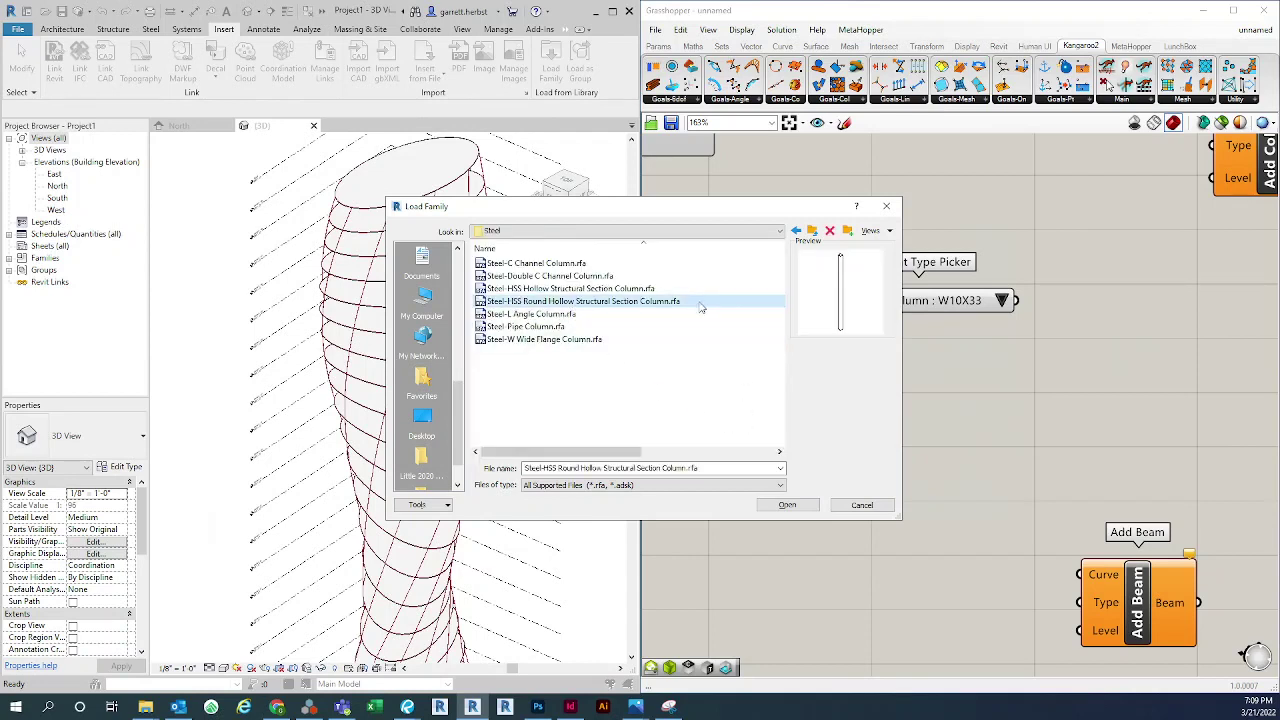
pyautogui.click(806, 508)
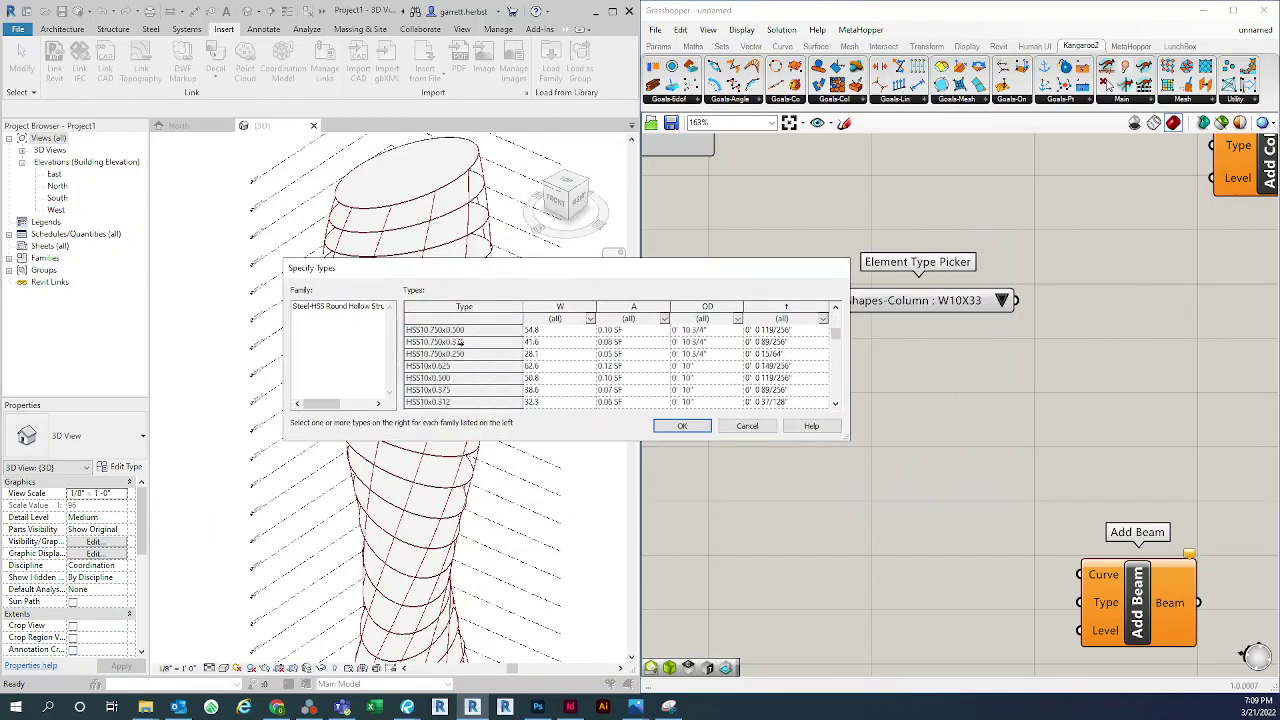
# Choose the HSS12.750x0.250 and HSS8.625x0.250 types of the round hollow column family and load them into the project
pyautogui.scroll(2, 461, 392)
pyautogui.scroll(-2, 461, 391)
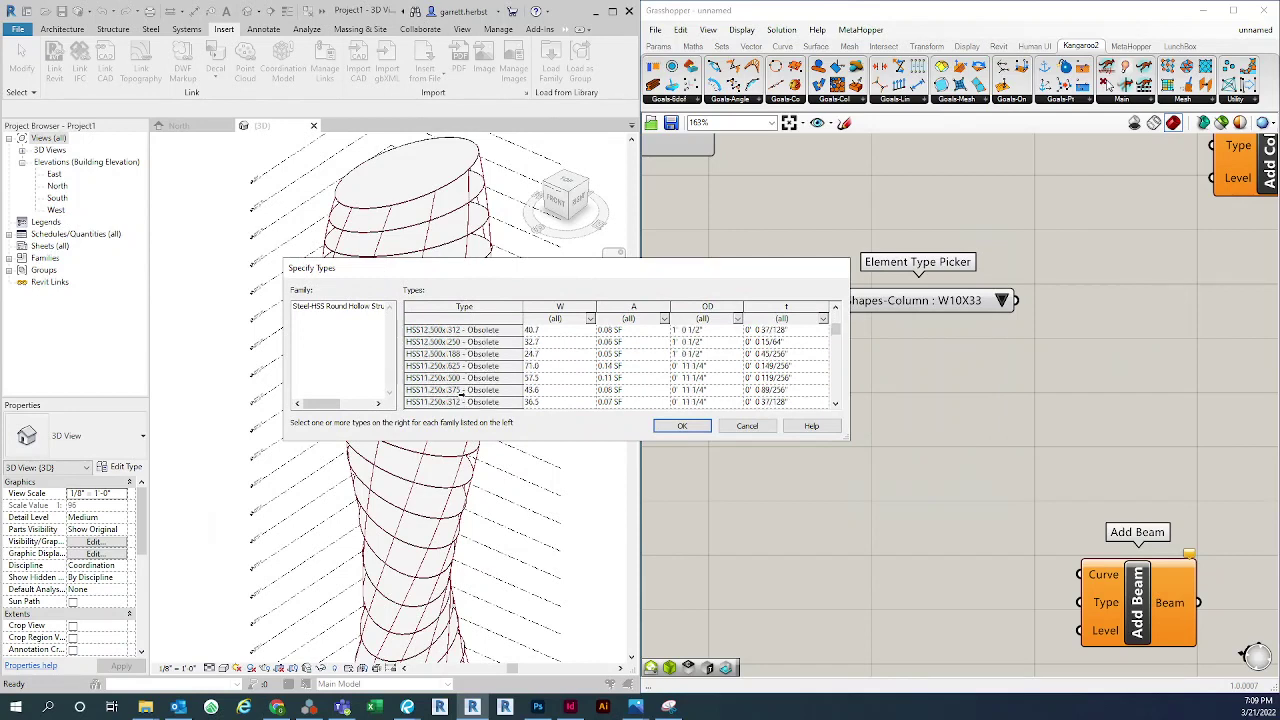
pyautogui.scroll(3, 461, 393)
pyautogui.scroll(-1, 468, 376)
pyautogui.scroll(3, 455, 366)
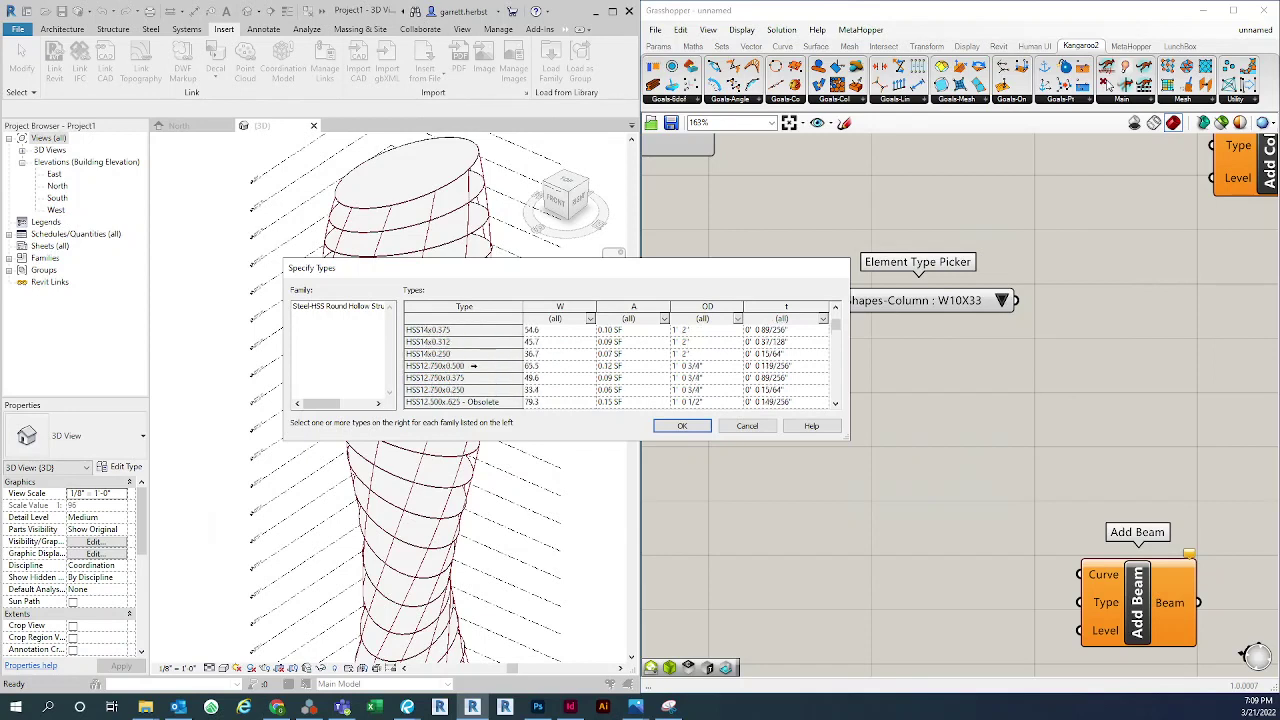
pyautogui.click(476, 390)
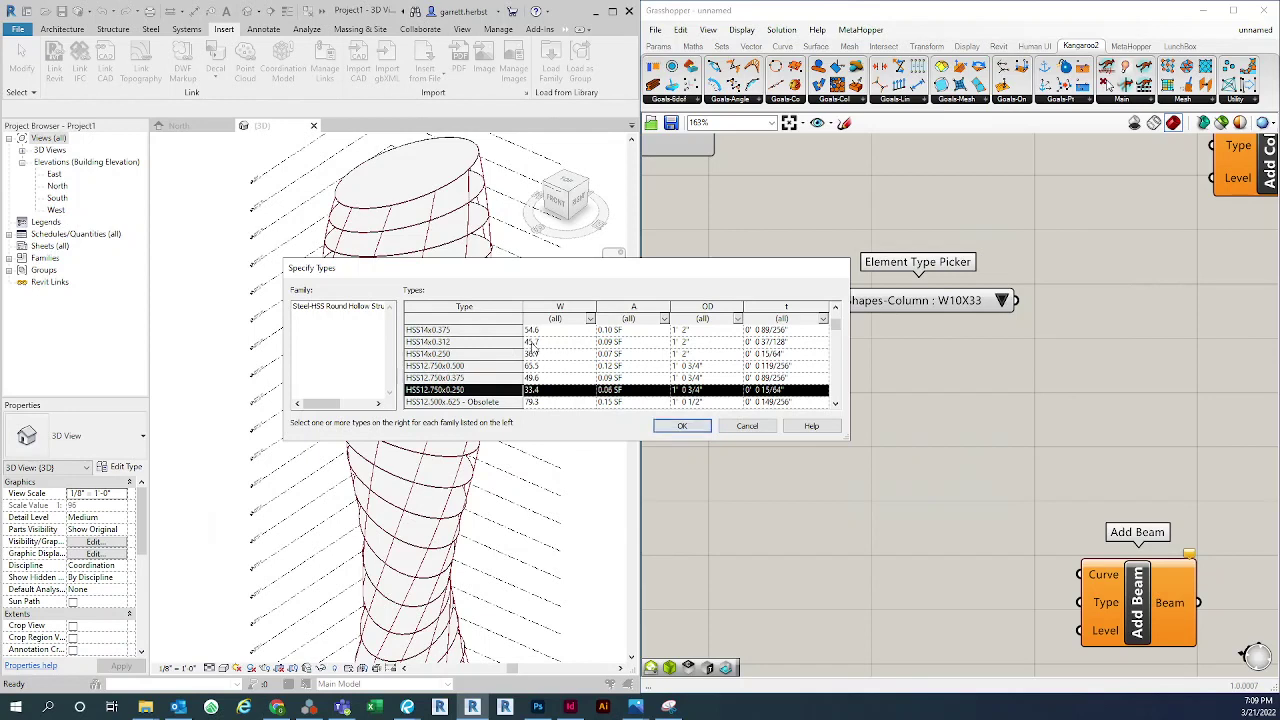
pyautogui.scroll(-8, 532, 350)
pyautogui.scroll(-4, 530, 352)
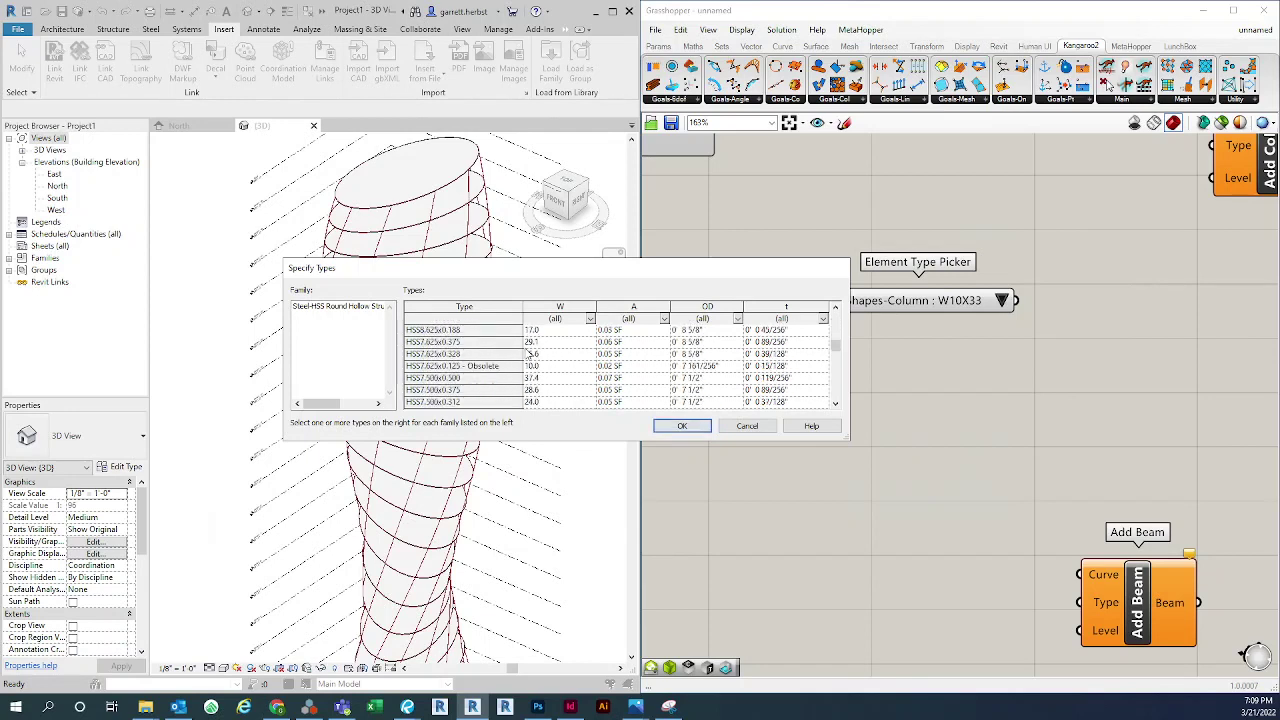
pyautogui.click(450, 364)
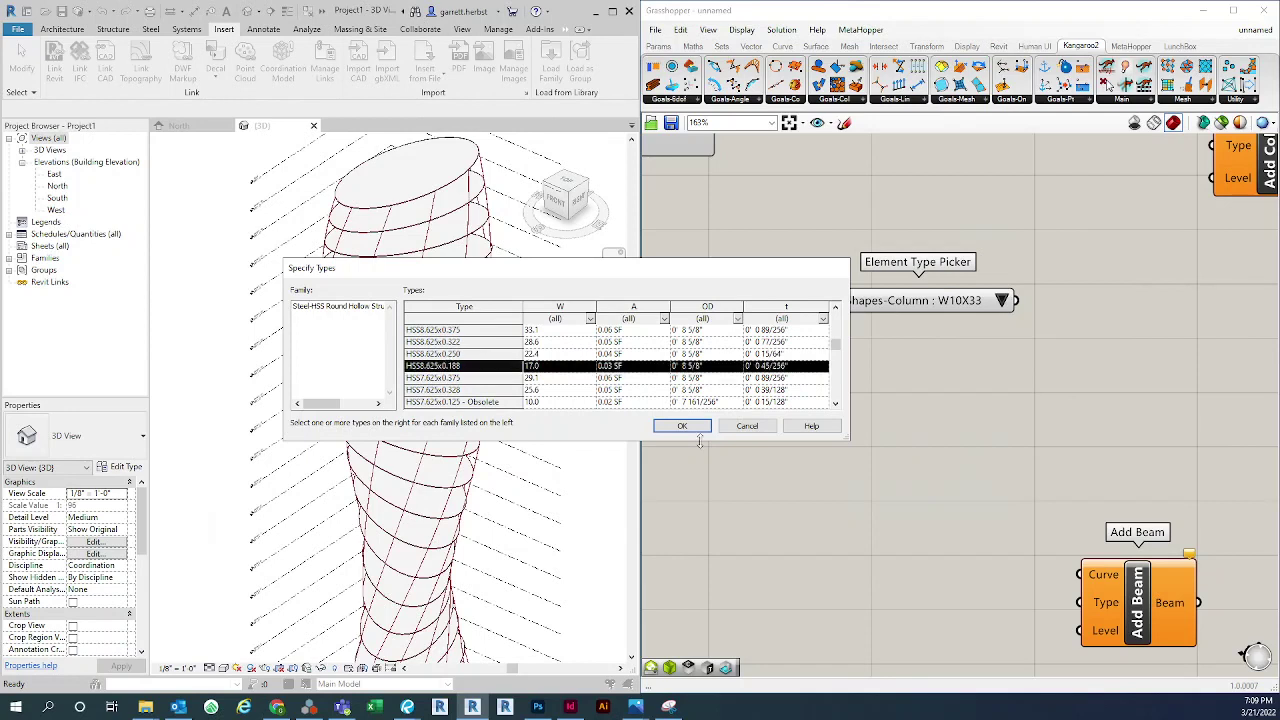
pyautogui.keyDown('ctrl'); pyautogui.click(437, 366); pyautogui.keyUp('ctrl')
pyautogui.click(445, 354)
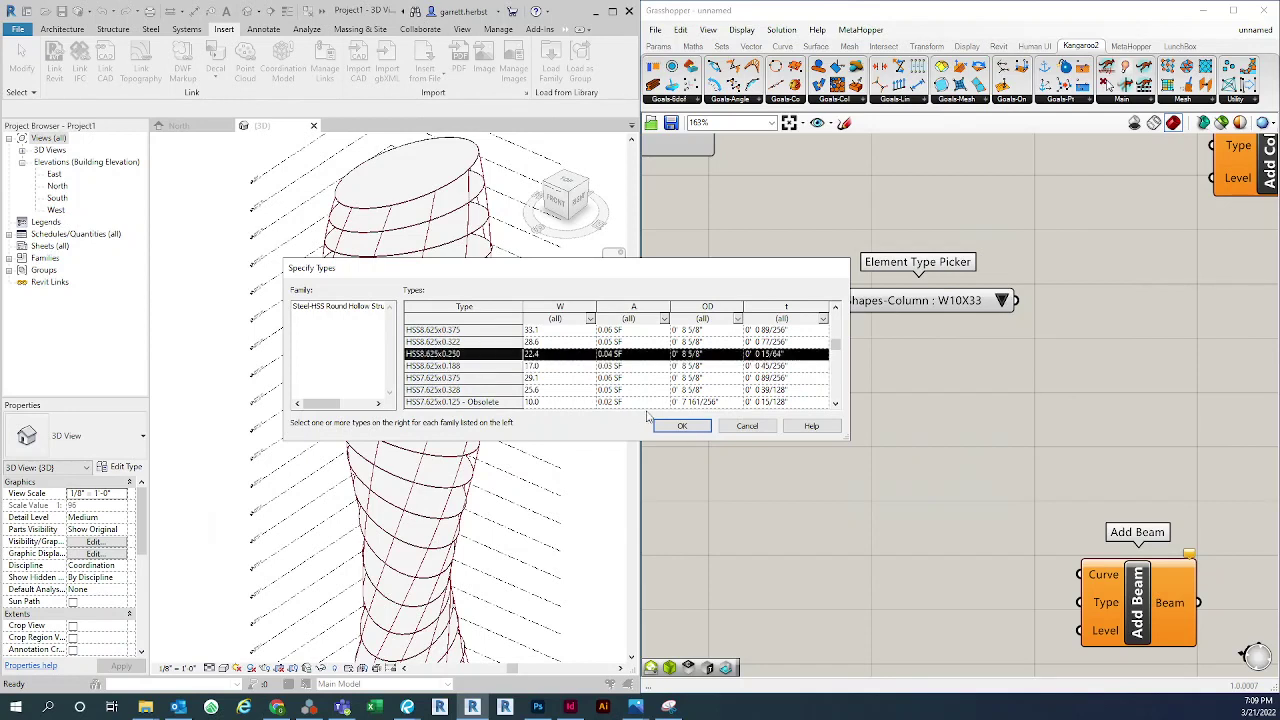
pyautogui.click(682, 426)
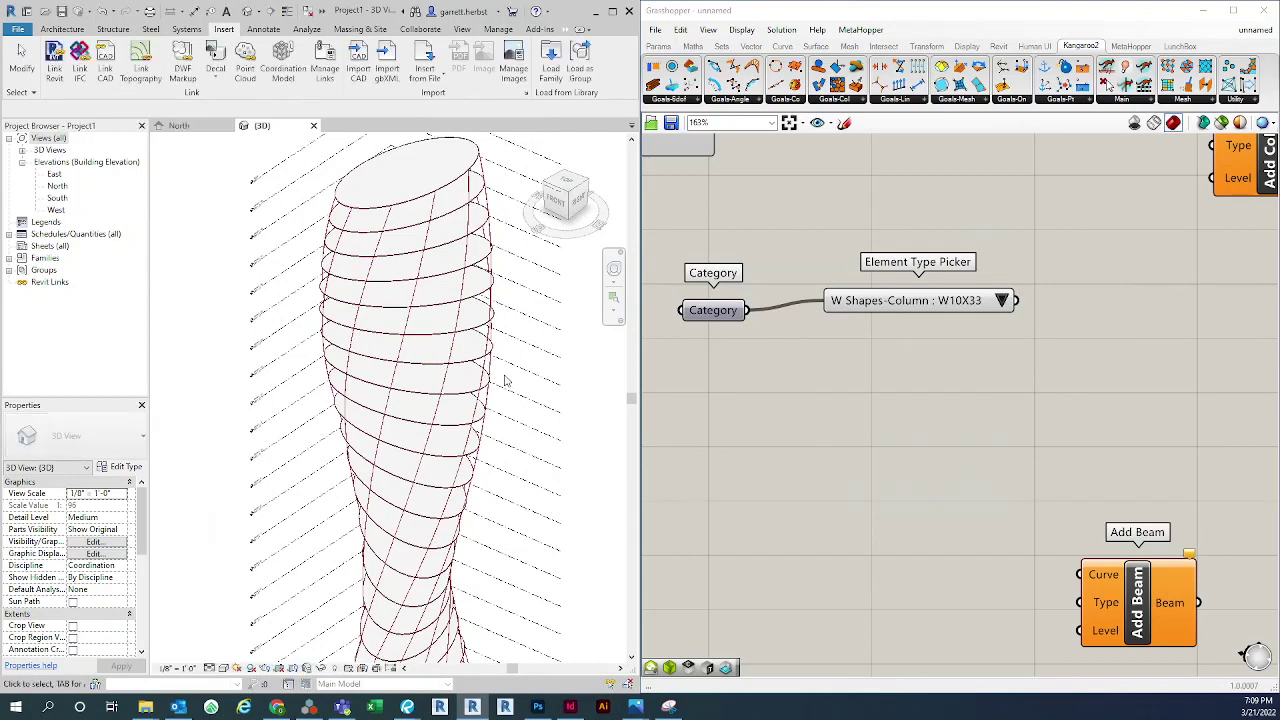
# Recompute the Grasshopper solution to refresh the types offered by the Element Type Picker
pyautogui.moveTo(578, 381); pyautogui.dragTo(561, 383, button='middle')
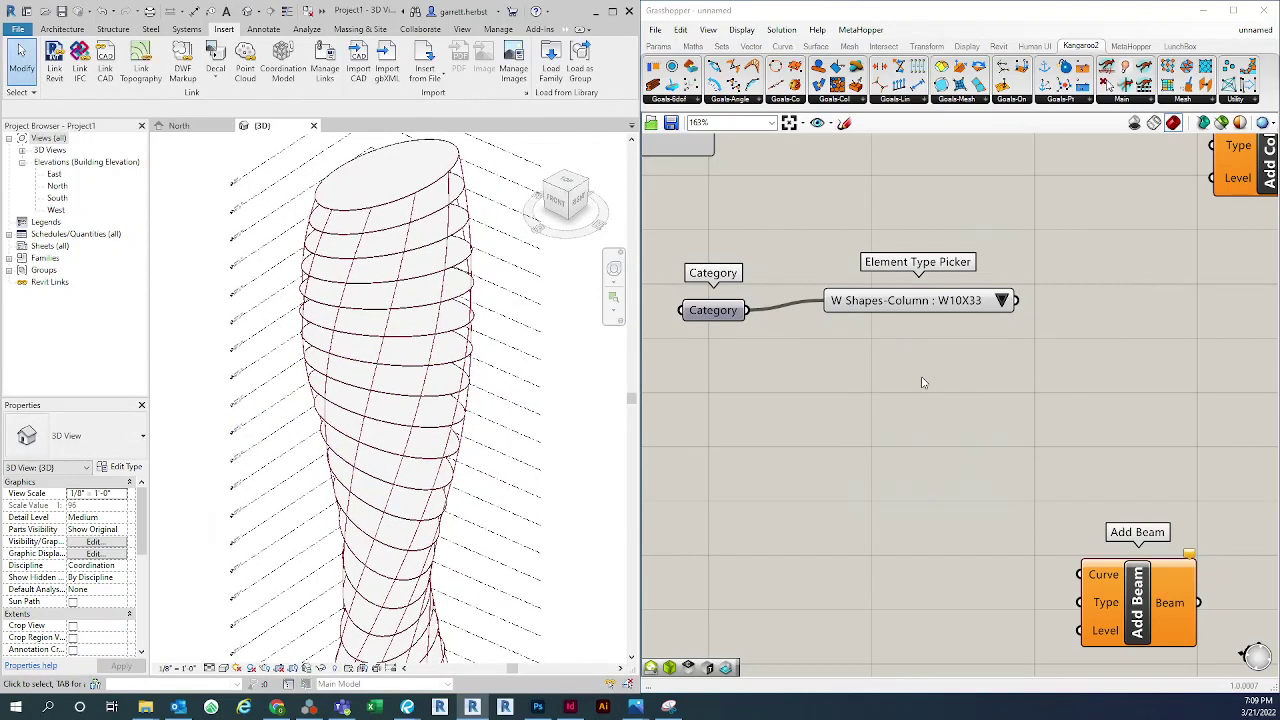
pyautogui.moveTo(981, 364); pyautogui.dragTo(921, 375, button='right')
pyautogui.click(942, 311)
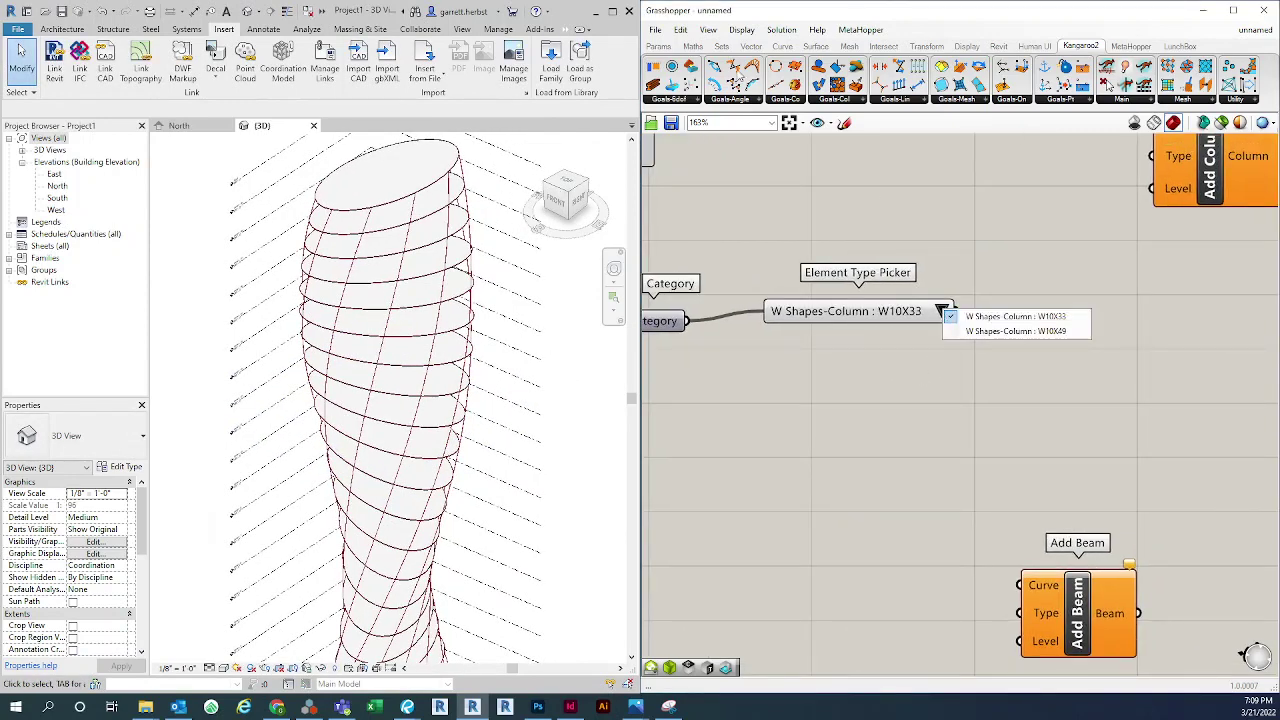
pyautogui.click(782, 30)
pyautogui.click(806, 52)
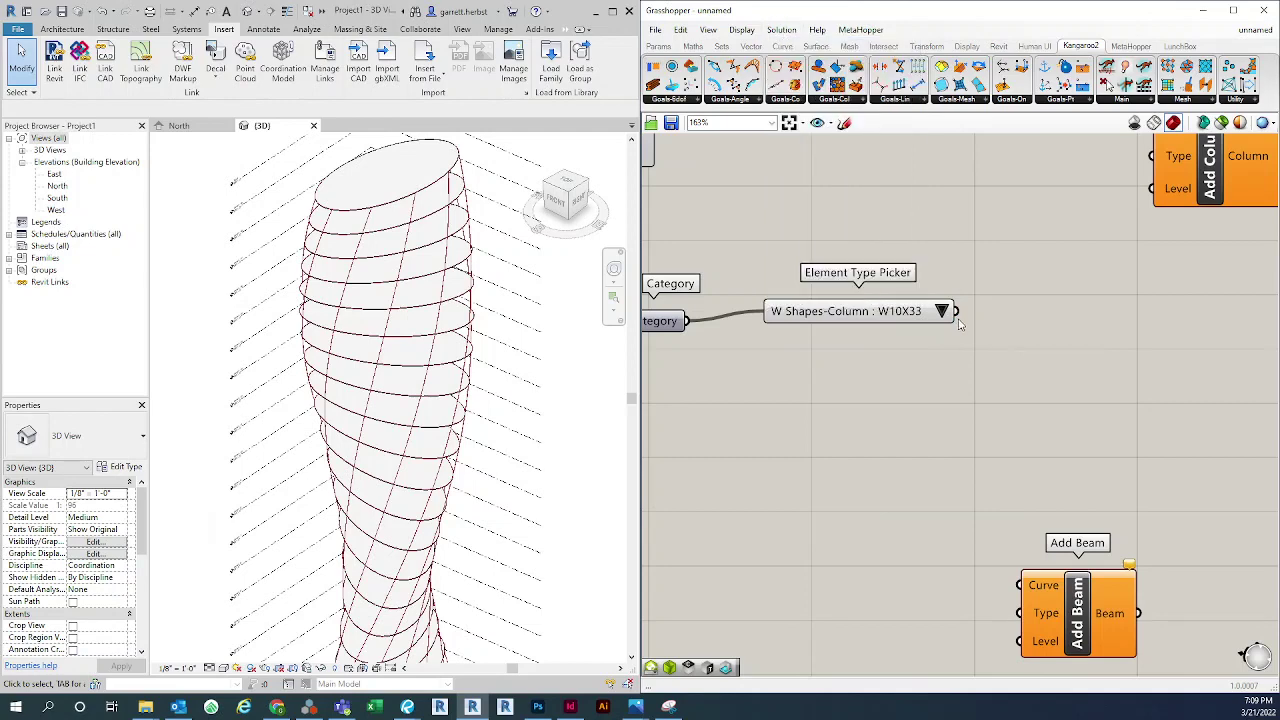
# Set the Element Type Picker to Steel-HSS Round Hollow Structural Section Column : HSS12.750x0.250 and wire it into the Type input of Add Column
pyautogui.scroll(-5, 906, 400)
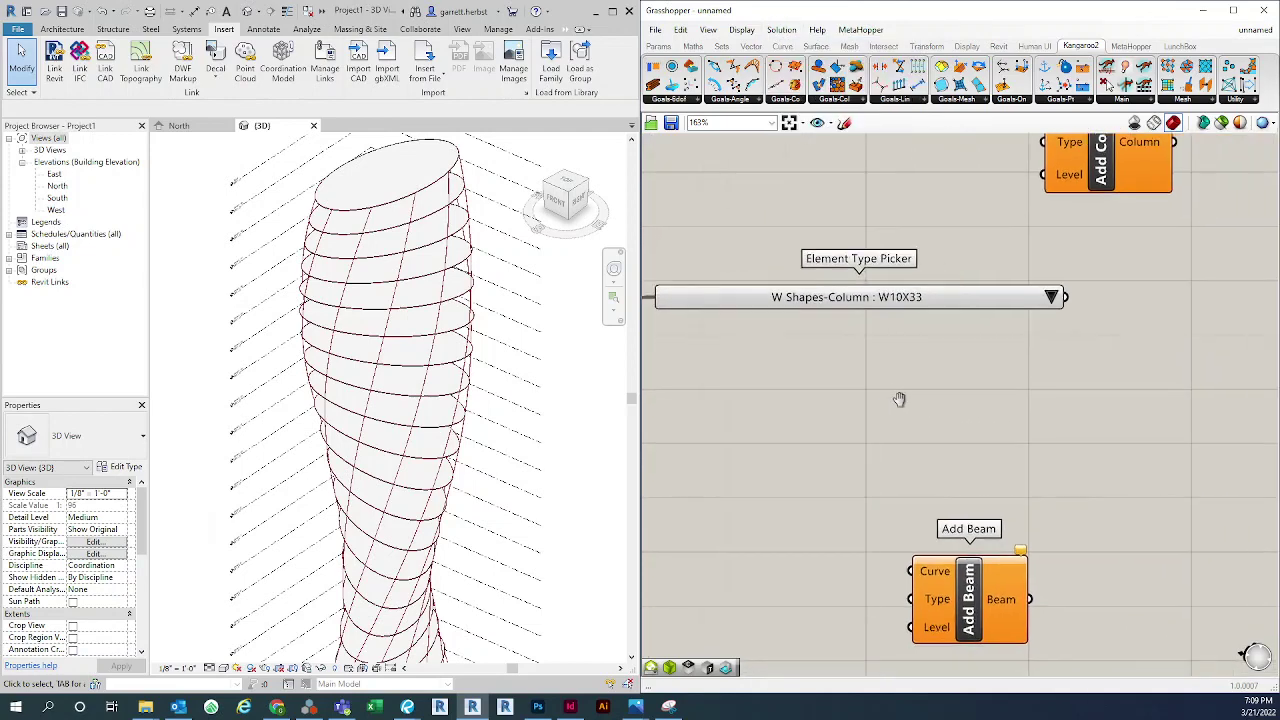
pyautogui.click(912, 303)
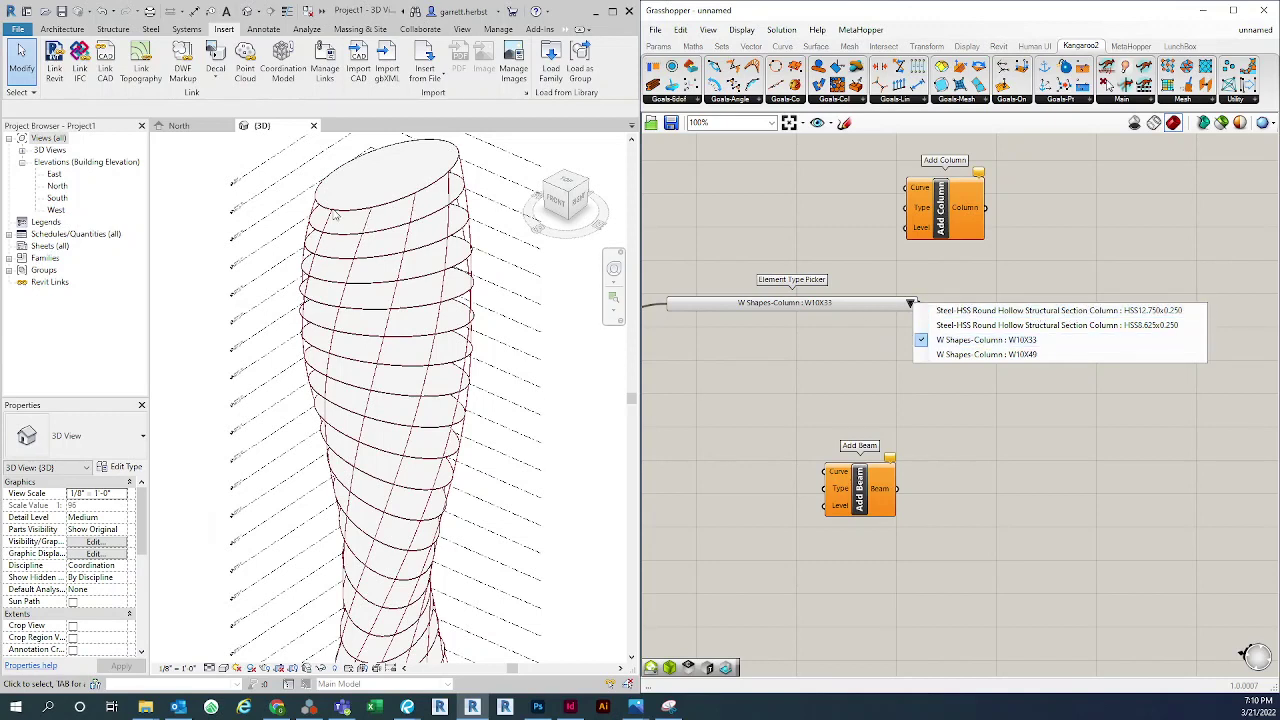
pyautogui.click(1108, 313)
pyautogui.moveTo(960, 220); pyautogui.dragTo(1086, 268)
pyautogui.click(984, 331)
pyautogui.moveTo(919, 306); pyautogui.dragTo(1033, 255)
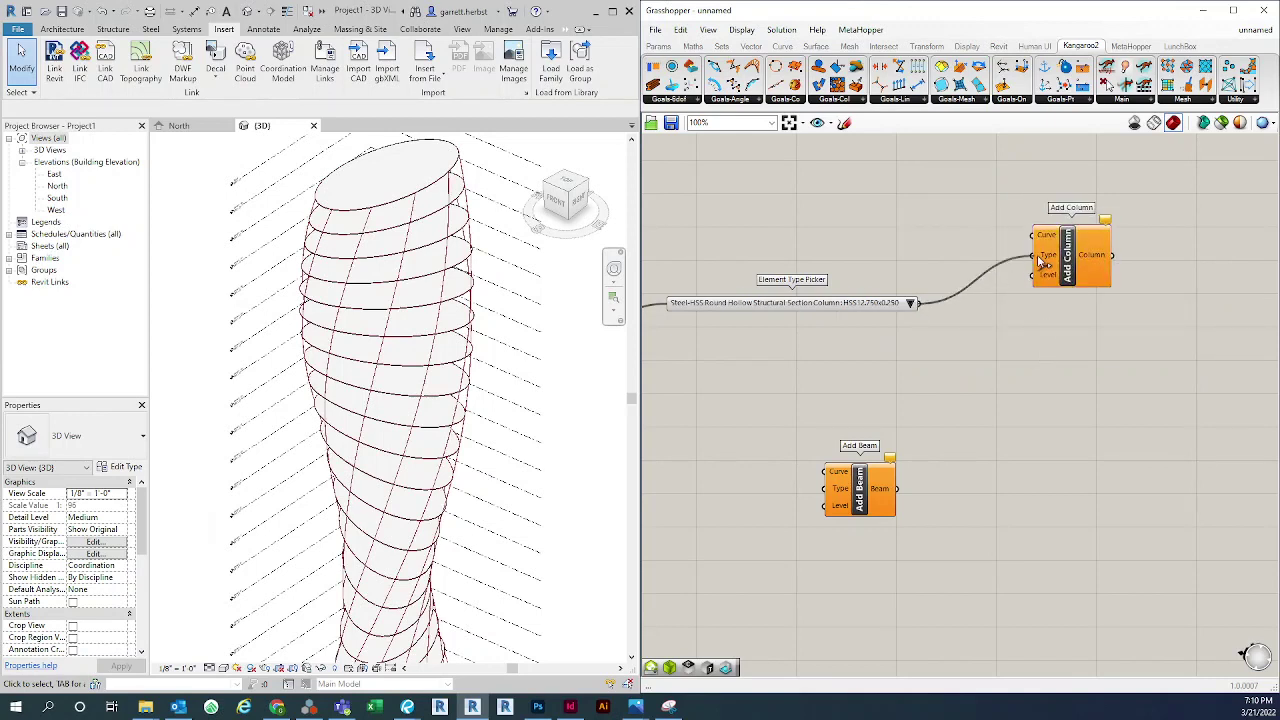
# Connect the unique lines output of removeDuplicateLines to the Curve input of Add Column
pyautogui.scroll(-3, 1025, 320)
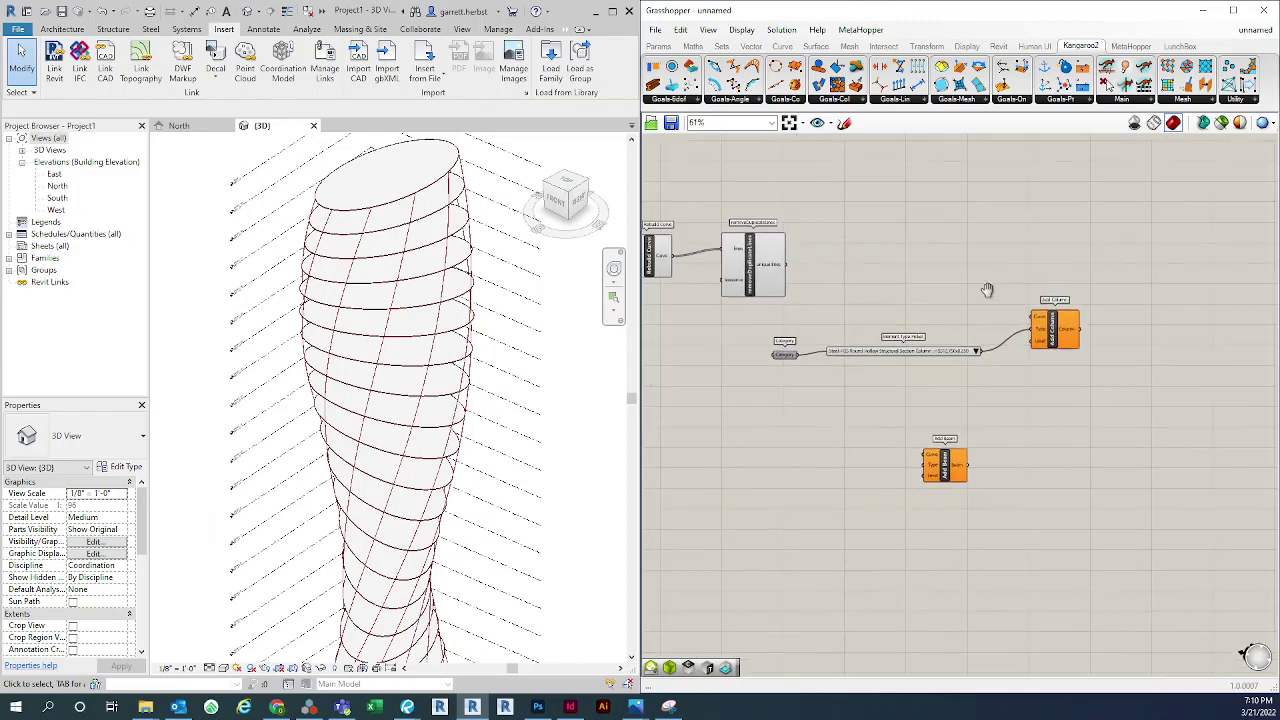
pyautogui.scroll(2, 986, 289)
pyautogui.moveTo(787, 300); pyautogui.dragTo(1131, 374)
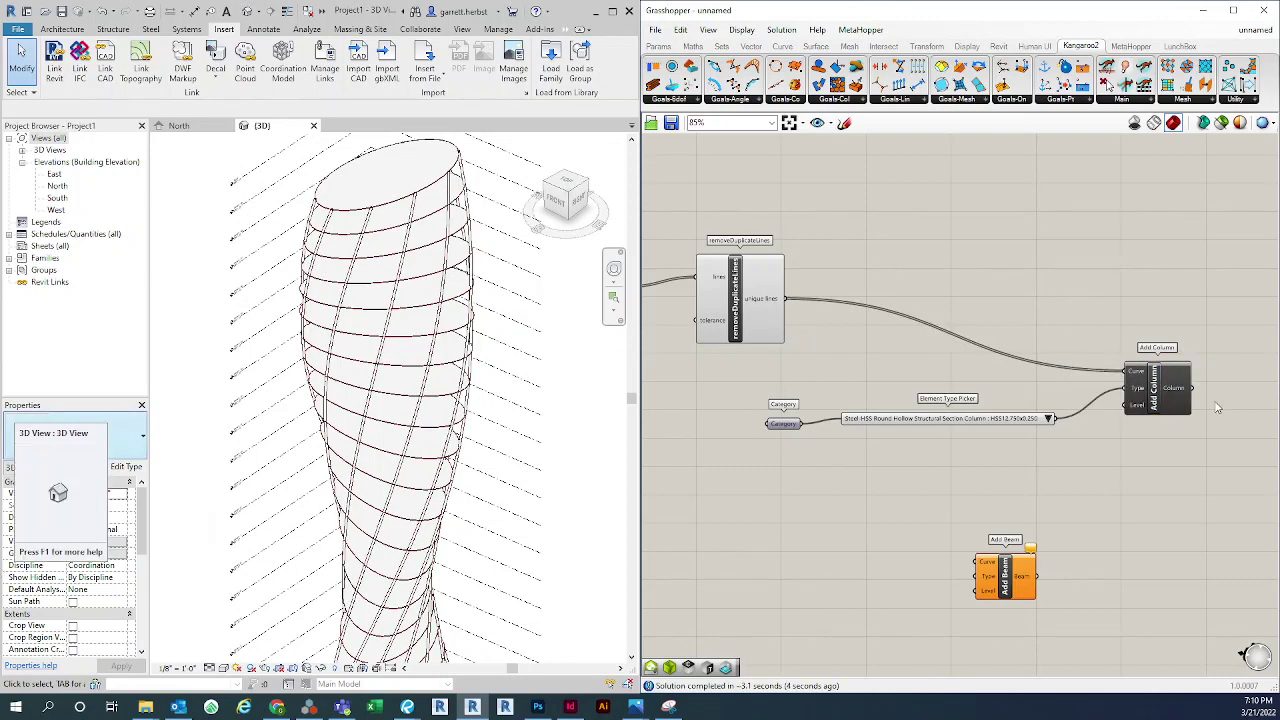
# Examine the generated slanted columns on the Revit tower and the properties of one column near mid-height
pyautogui.moveTo(1012, 281); pyautogui.dragTo(1009, 228, button='right')
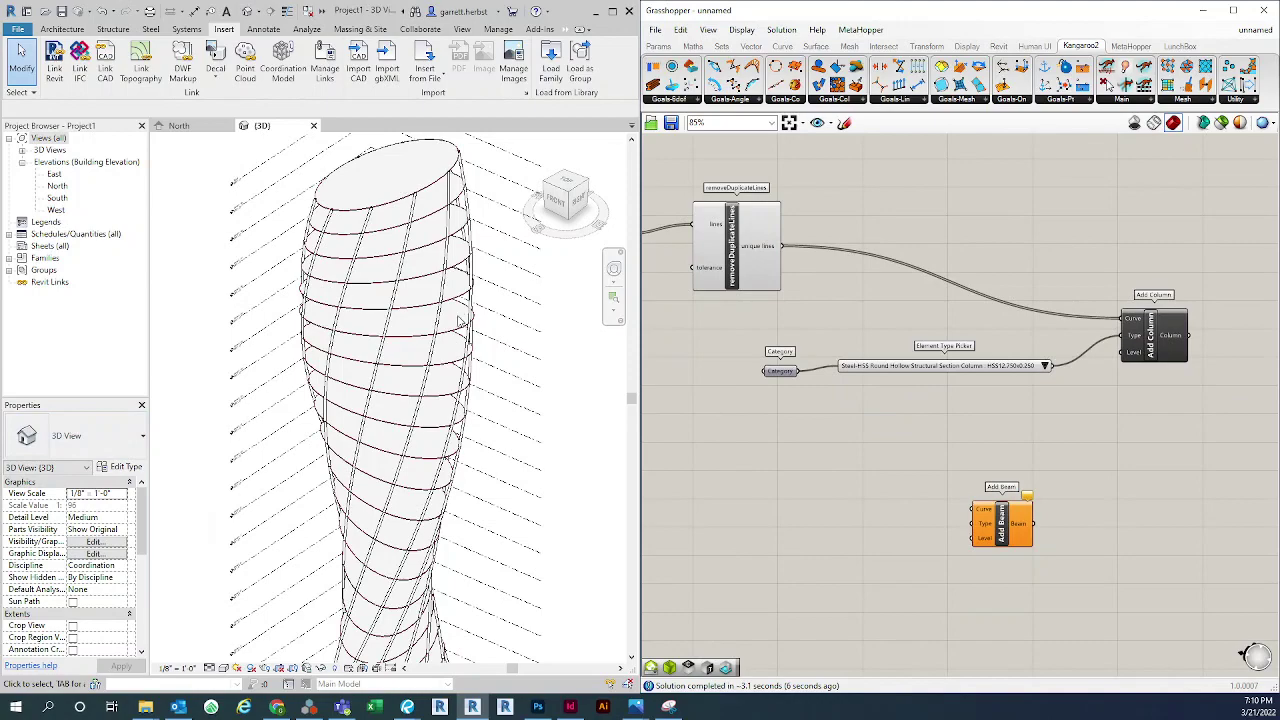
pyautogui.scroll(-2, 459, 320)
pyautogui.scroll(5, 459, 340)
pyautogui.click(418, 376)
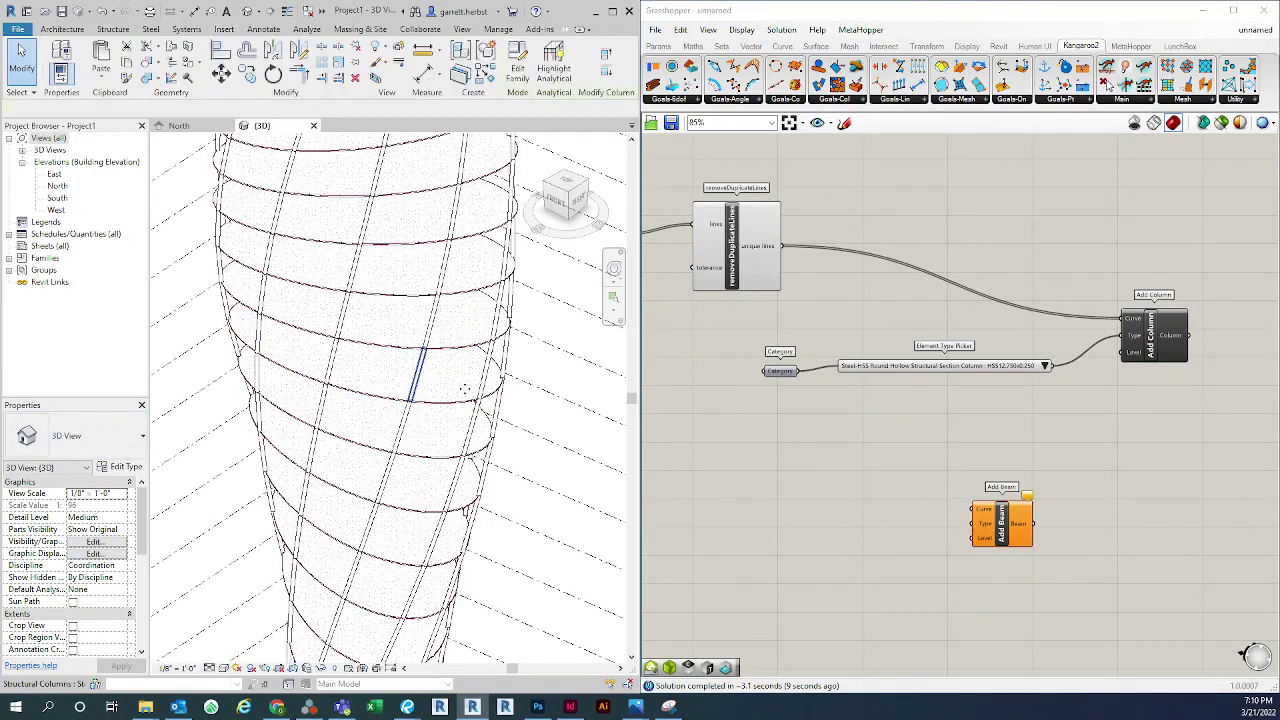
pyautogui.keyDown('shift'); pyautogui.moveTo(465, 394); pyautogui.dragTo(318, 368, button='middle'); pyautogui.keyUp('shift')
pyautogui.scroll(-3, 318, 390)
pyautogui.keyDown('shift'); pyautogui.moveTo(323, 416); pyautogui.dragTo(228, 427, button='middle'); pyautogui.keyUp('shift')
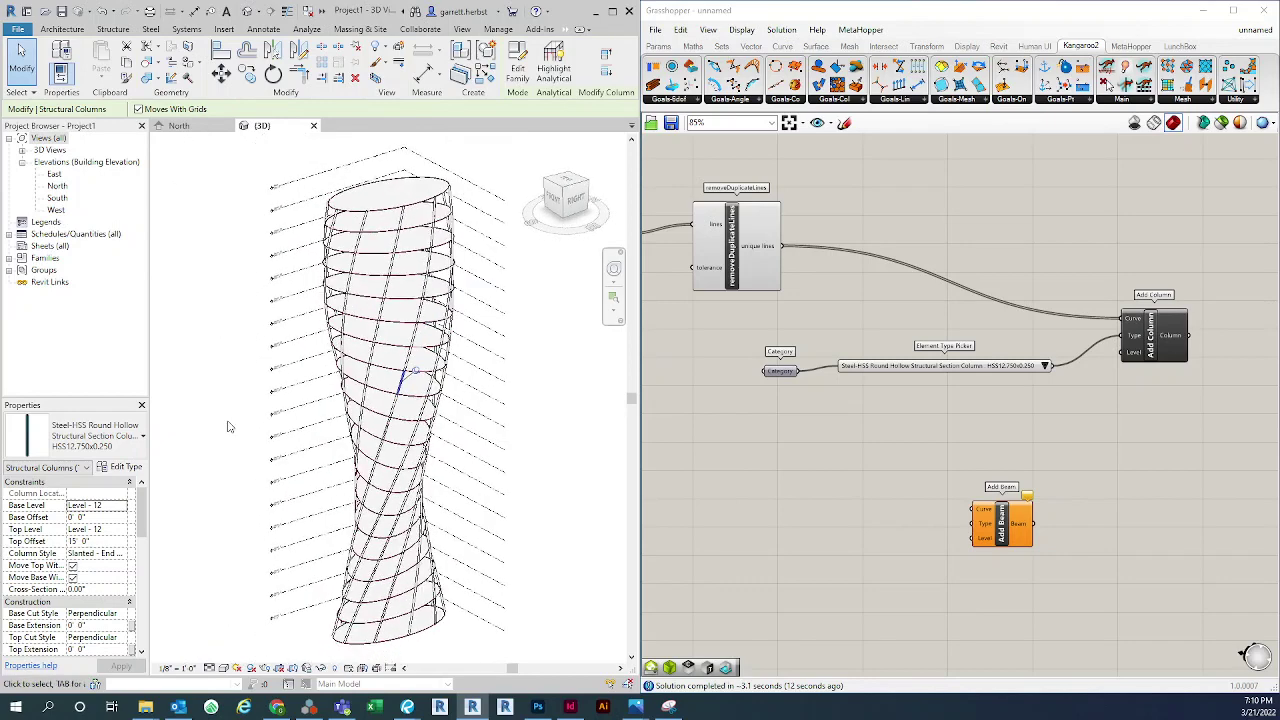
# Inspect the level assignments of successive columns along one diagonal of the tower, and view the whole structure
pyautogui.scroll(3, 425, 387)
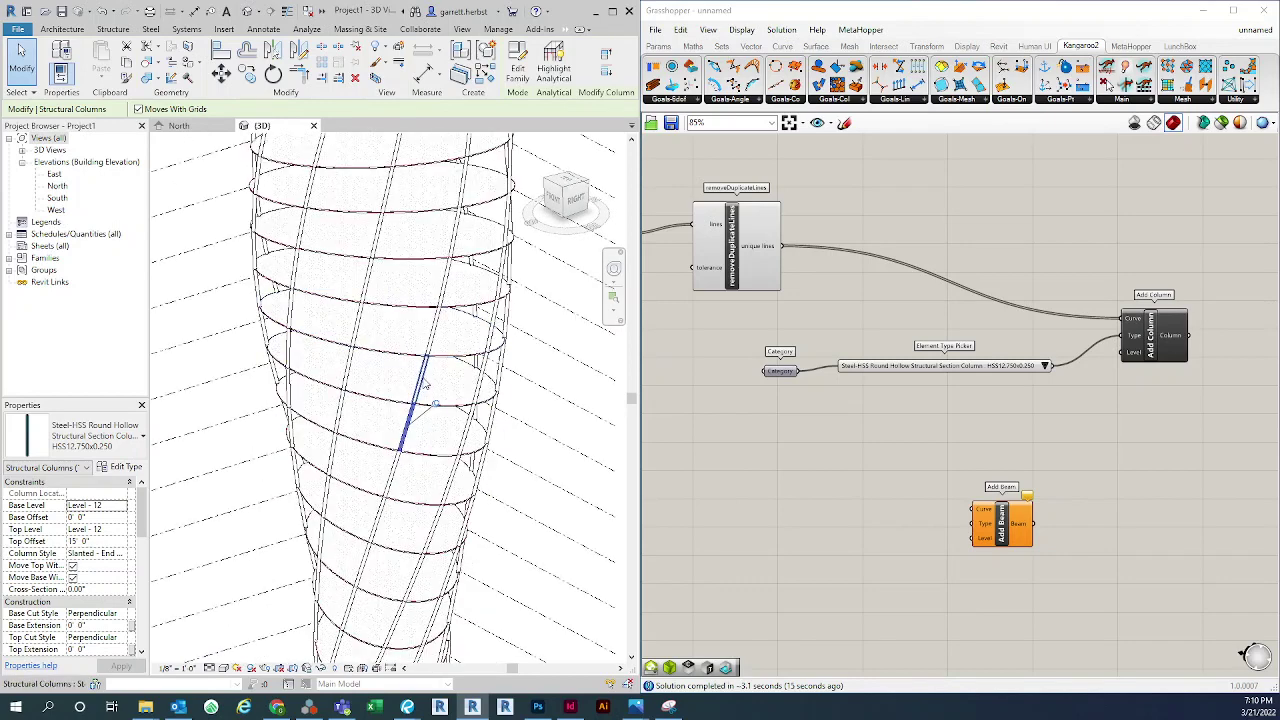
pyautogui.click(425, 385)
pyautogui.click(419, 388)
pyautogui.click(435, 336)
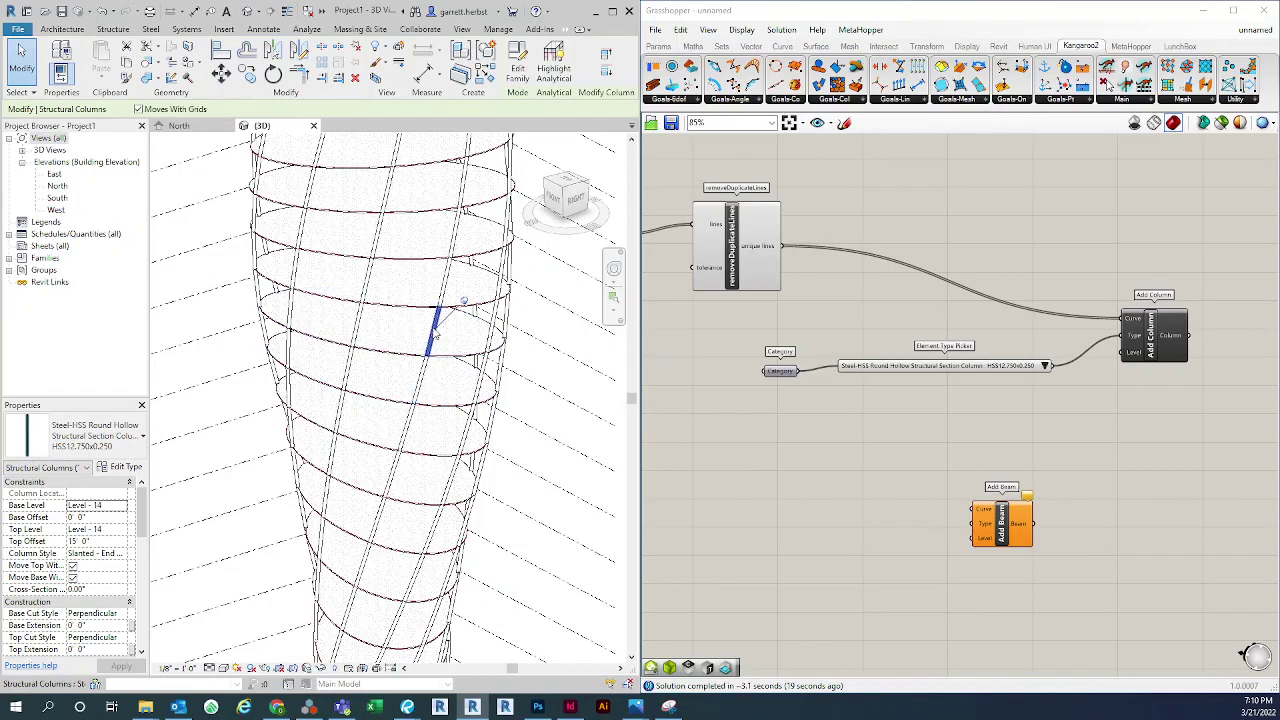
pyautogui.click(445, 287)
pyautogui.scroll(-3, 410, 355)
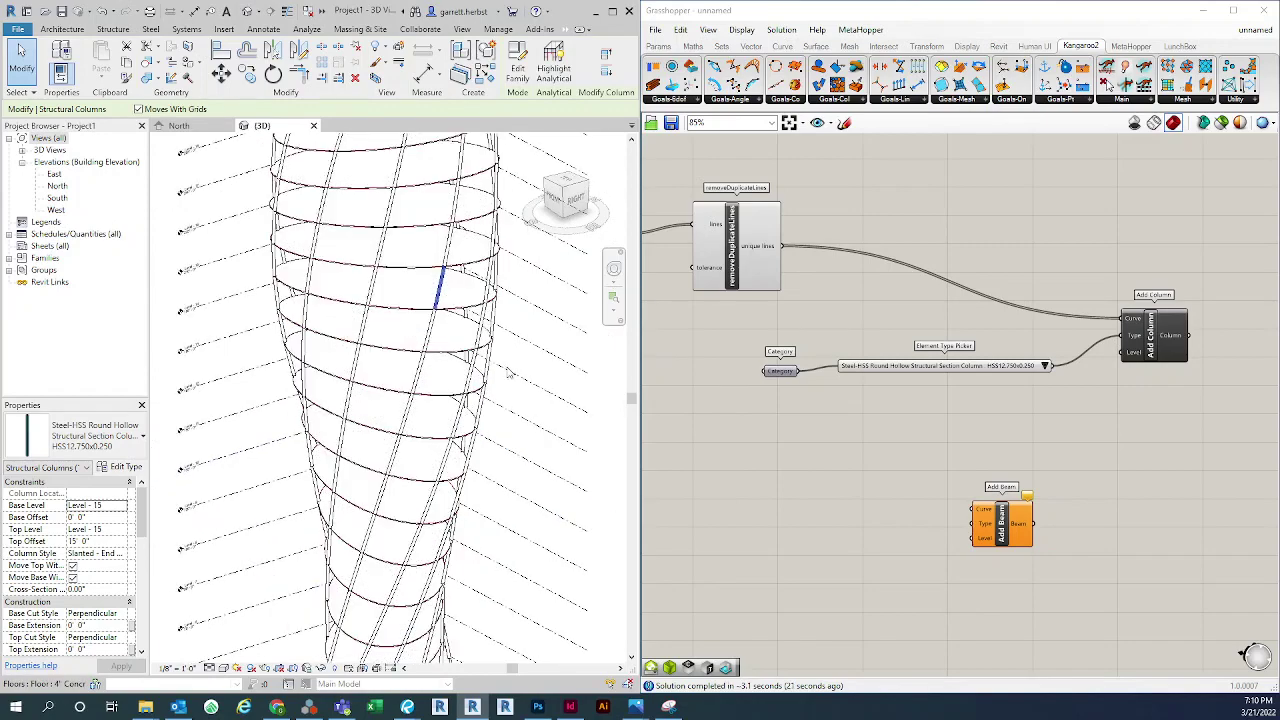
pyautogui.keyDown('shift'); pyautogui.moveTo(558, 344); pyautogui.dragTo(549, 337, button='middle'); pyautogui.keyUp('shift')
pyautogui.scroll(-3, 549, 337)
pyautogui.keyDown('shift'); pyautogui.moveTo(343, 330); pyautogui.dragTo(539, 380, button='middle'); pyautogui.keyUp('shift')
pyautogui.click(539, 380)
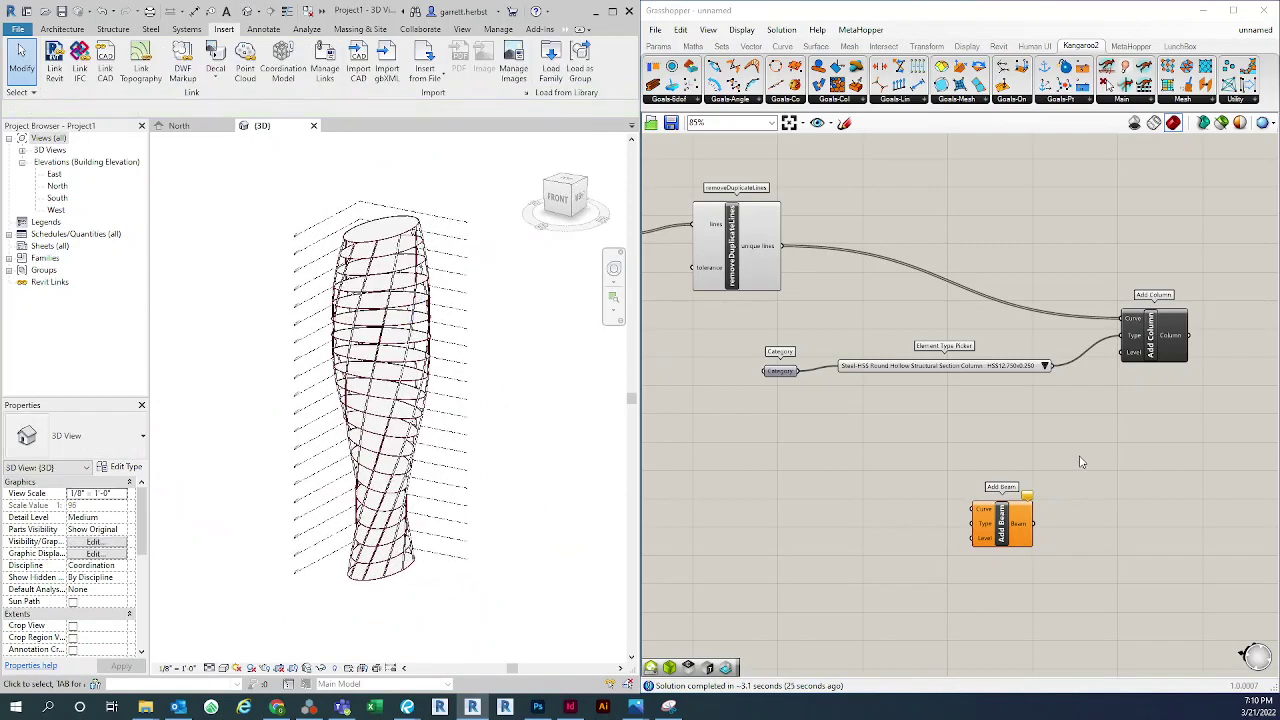
# Move the Add Beam component so that it sits below Add Column on the Grasshopper canvas
pyautogui.scroll(-4, 1080, 430)
pyautogui.moveTo(1022, 488); pyautogui.dragTo(1094, 481)
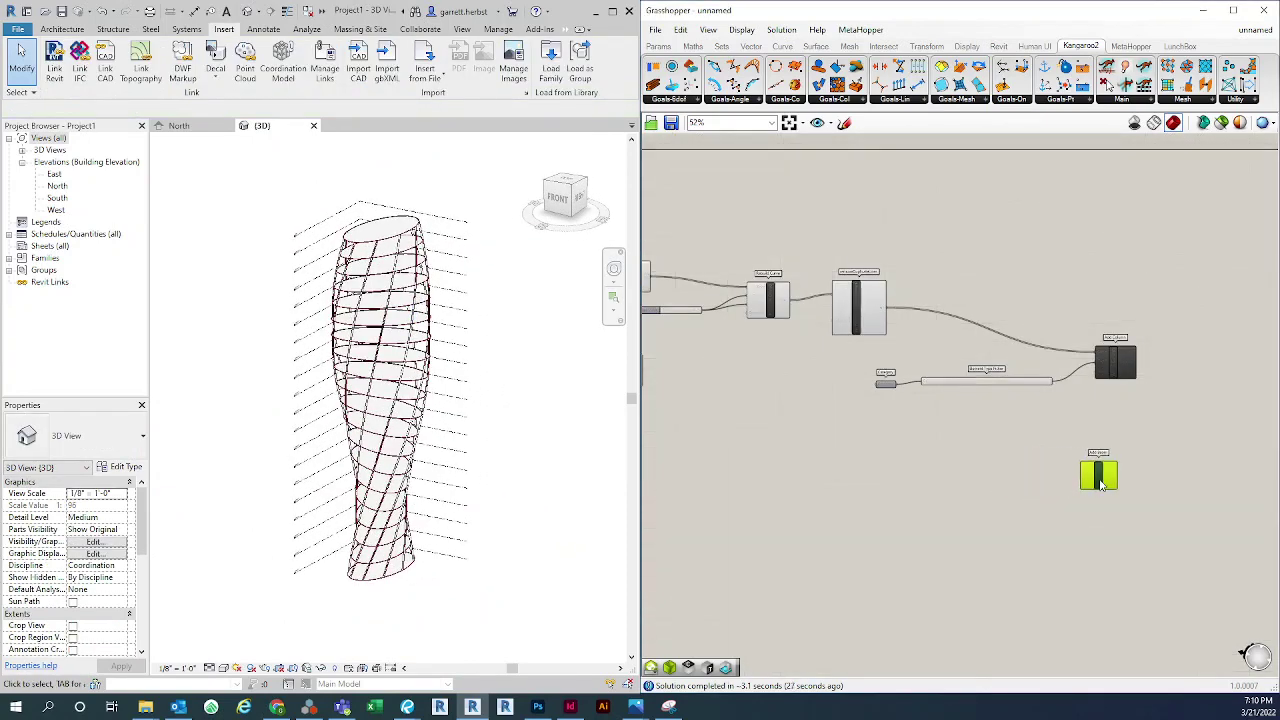
pyautogui.click(931, 486)
pyautogui.scroll(5, 1068, 353)
pyautogui.scroll(-2, 1068, 353)
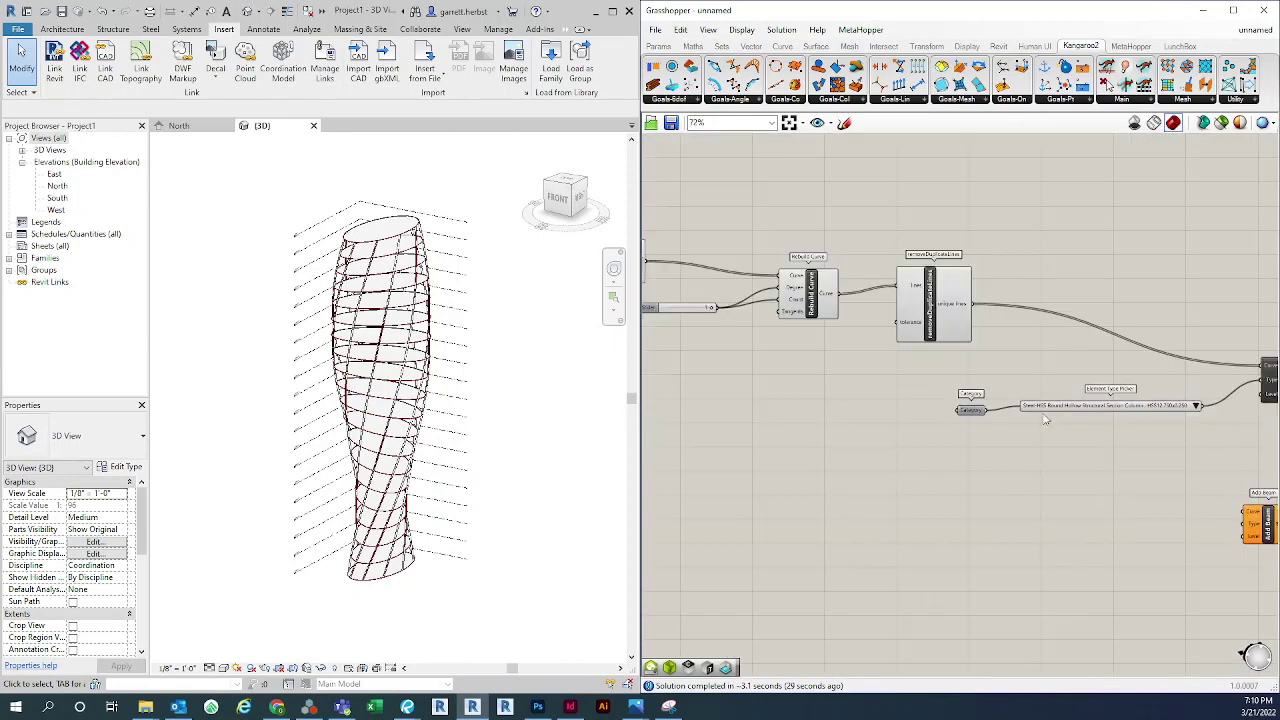
# Duplicate the Number Slider, Rebuild Curve, removeDuplicateLines, Category and Element Type Picker components, placing the copies below the originals
pyautogui.scroll(-1, 1105, 453)
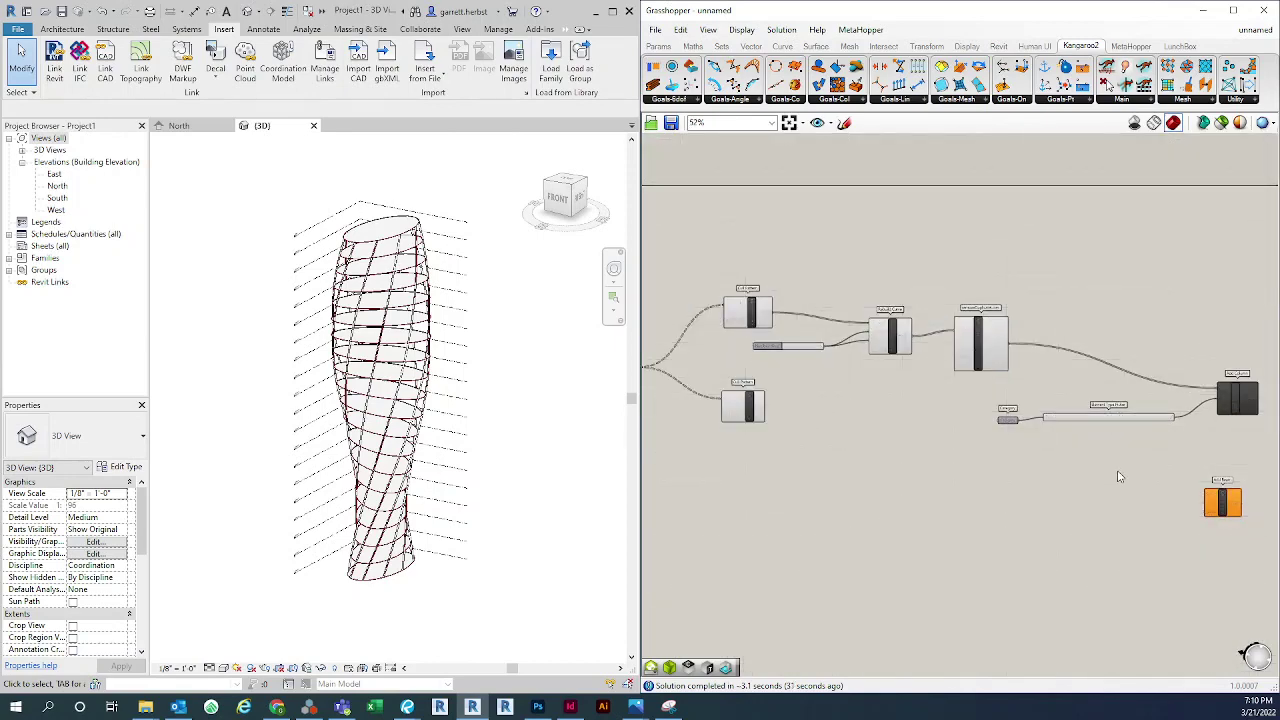
pyautogui.moveTo(1120, 477); pyautogui.dragTo(779, 250)
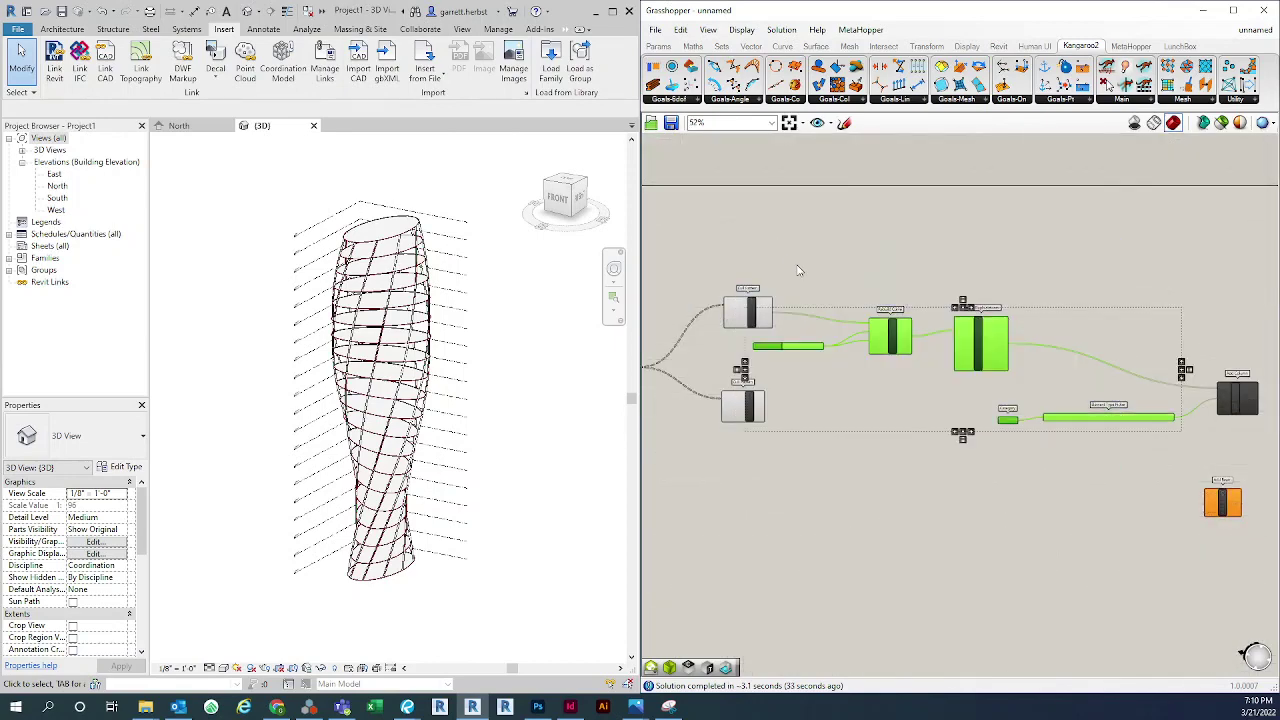
pyautogui.moveTo(895, 338); pyautogui.dragTo(898, 341)
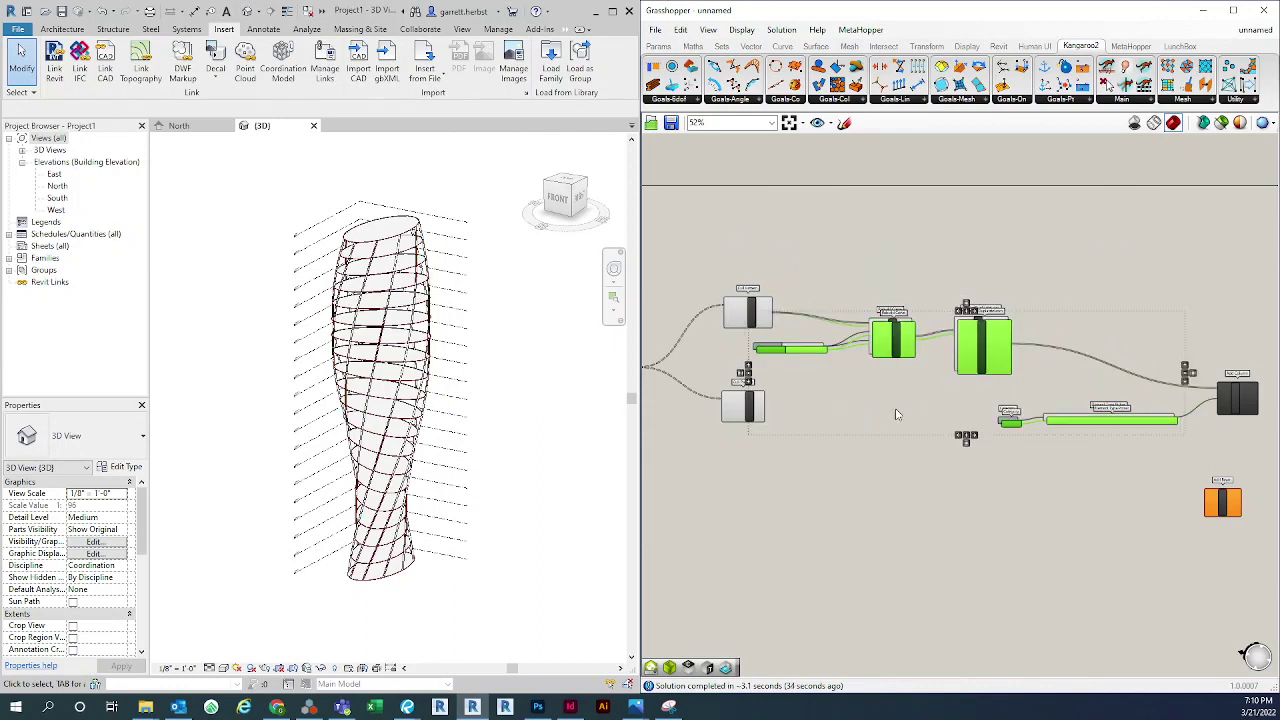
pyautogui.moveTo(897, 415); pyautogui.dragTo(887, 470)
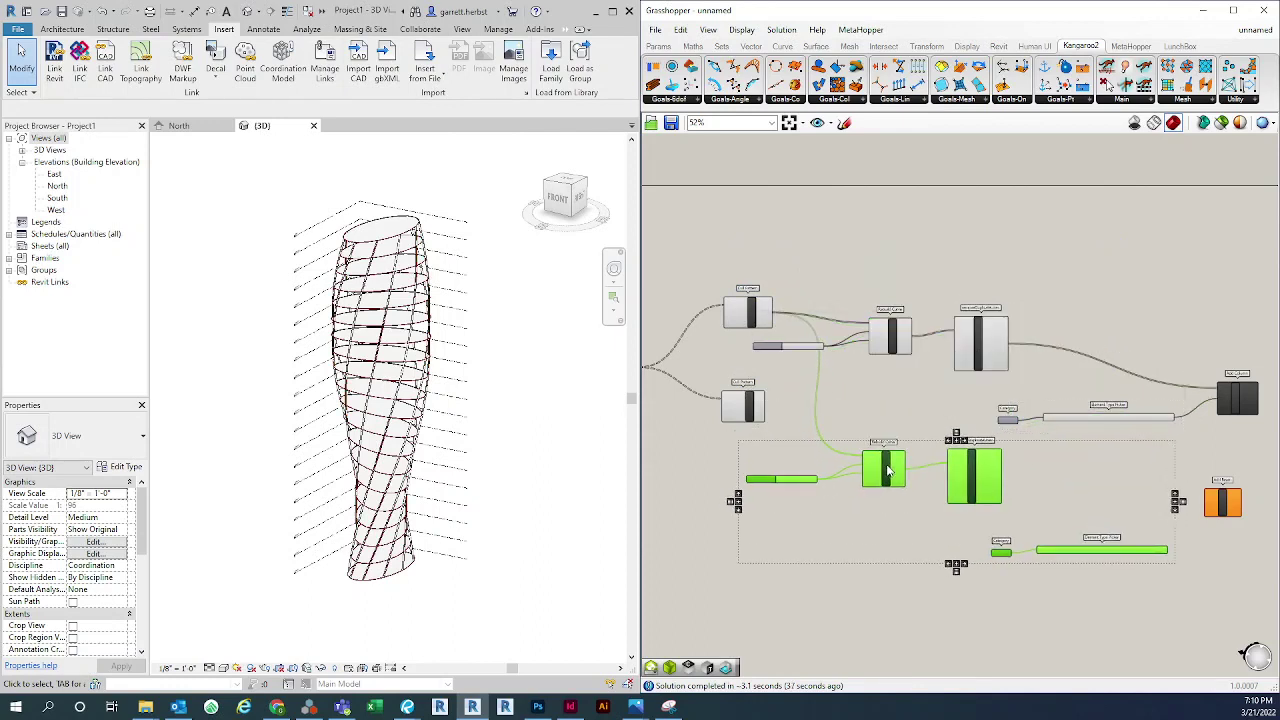
# Connect the lower Cull Pattern's List output to the copied Rebuild Curve's Curve input, and move Cull Pattern down beside the copied components
pyautogui.moveTo(748, 408); pyautogui.dragTo(968, 468)
pyautogui.scroll(3, 766, 437)
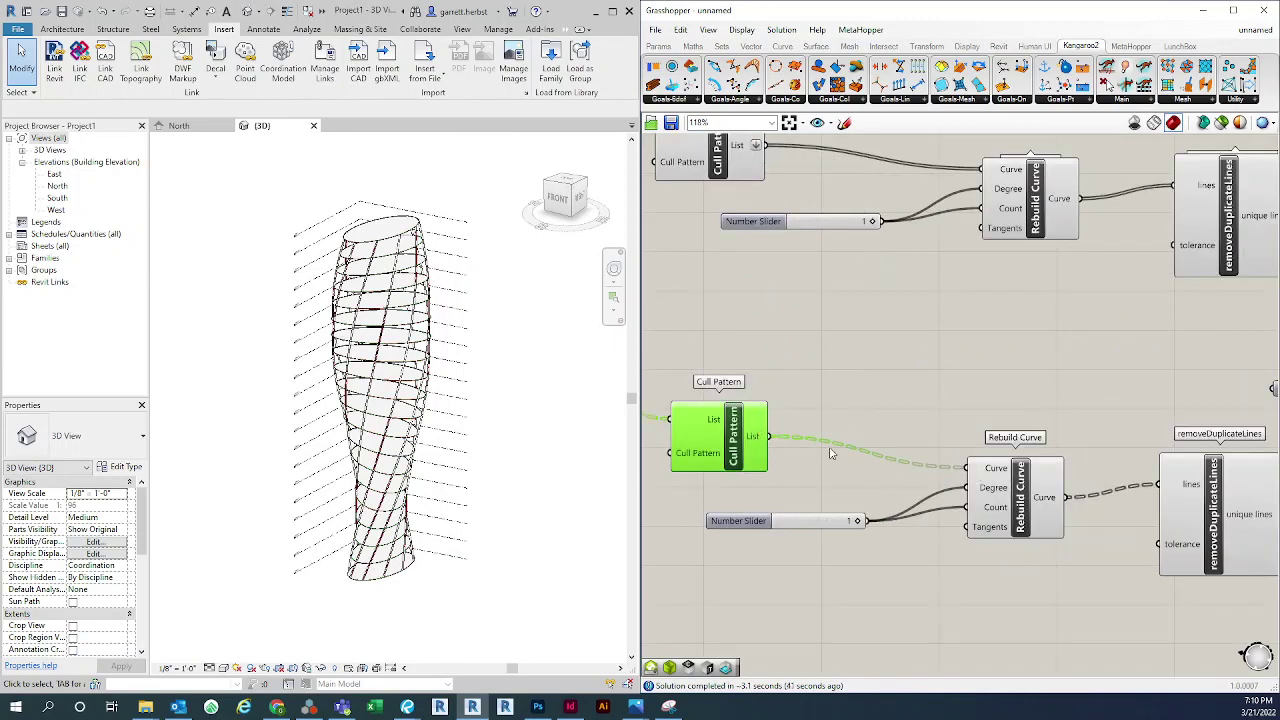
pyautogui.moveTo(840, 401); pyautogui.dragTo(812, 341)
pyautogui.moveTo(835, 348); pyautogui.dragTo(987, 298, button='right')
pyautogui.click(870, 390)
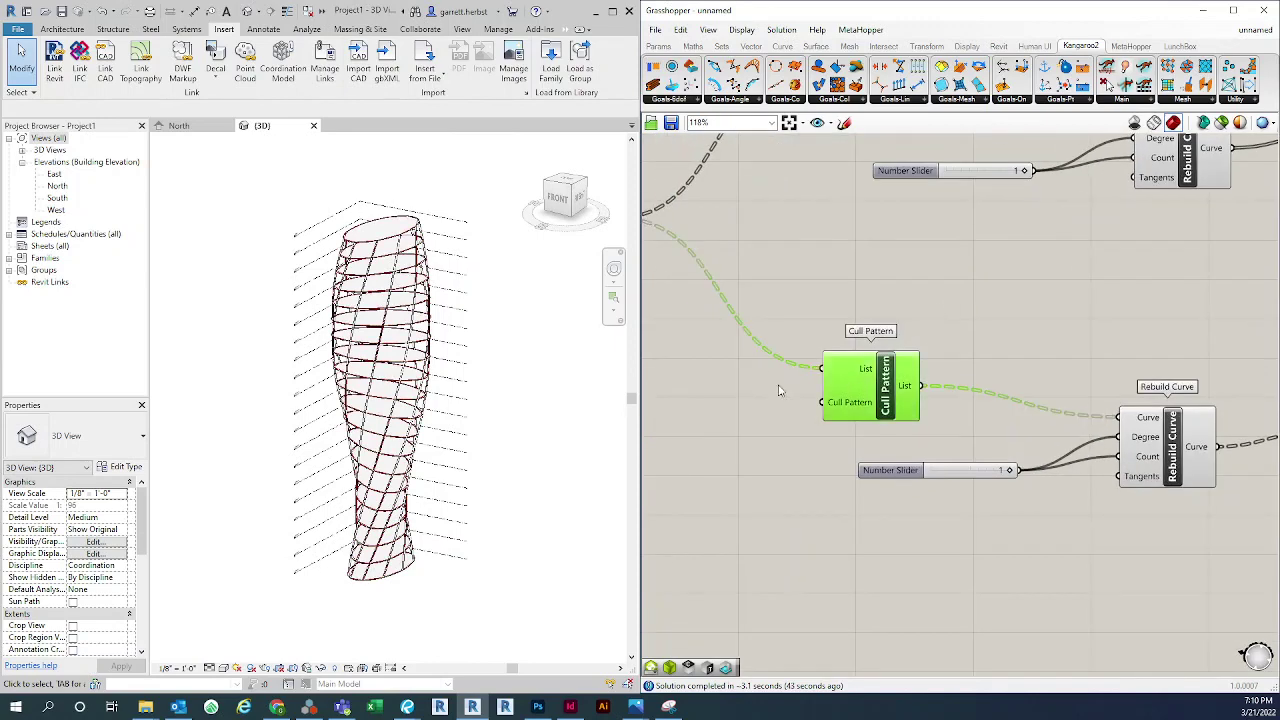
# Try flattening the lower Cull Pattern's List output, and remove the flattening again
pyautogui.scroll(5, 399, 453)
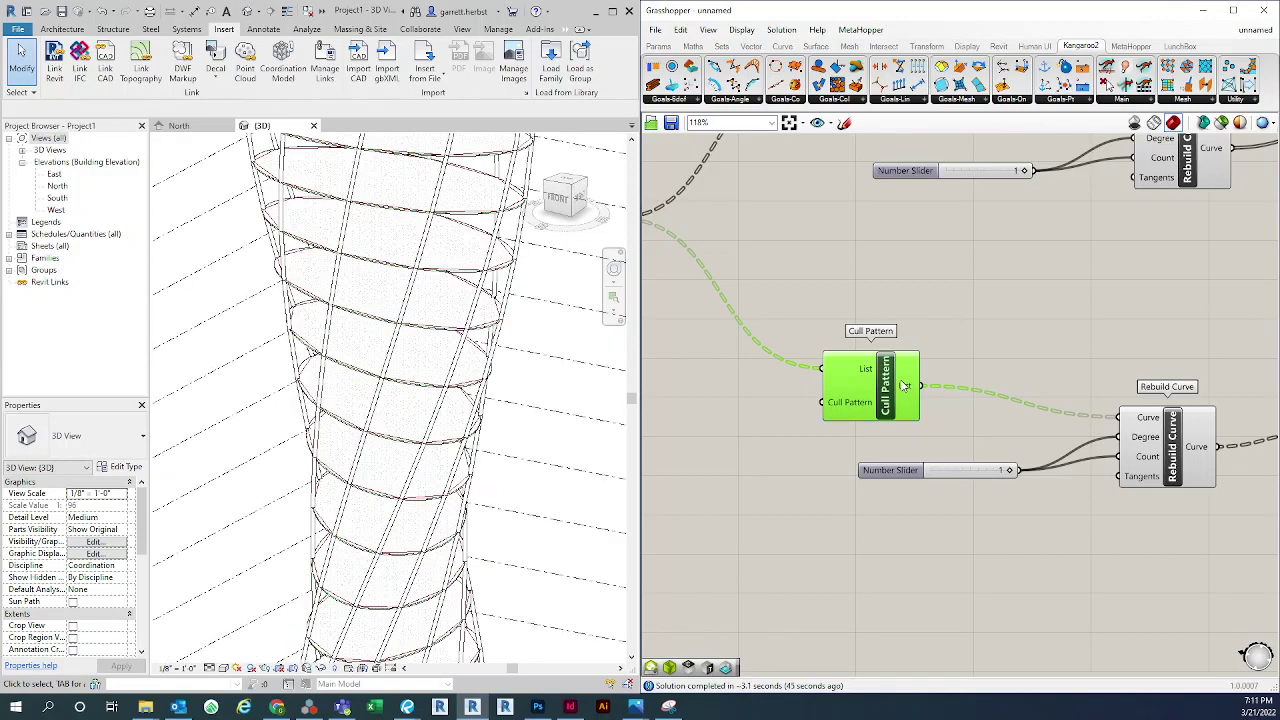
pyautogui.rightClick(903, 386)
pyautogui.click(960, 459)
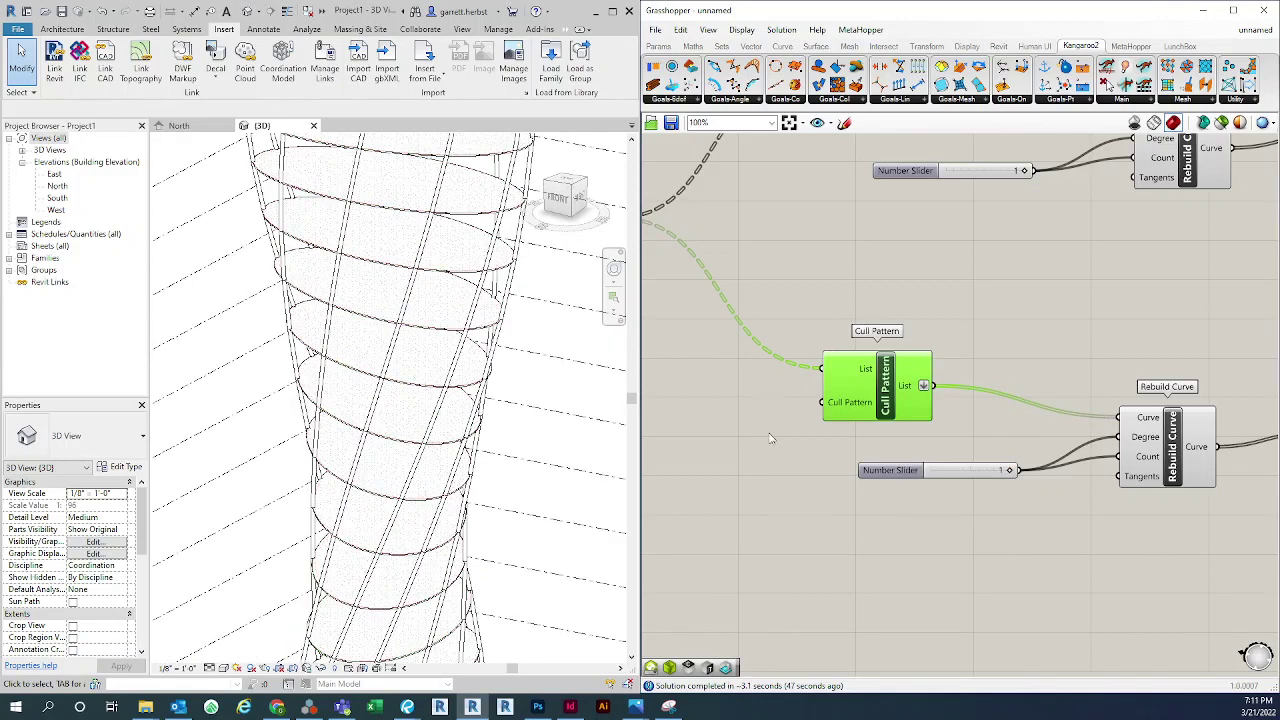
pyautogui.scroll(3, 770, 438)
pyautogui.rightClick(795, 312)
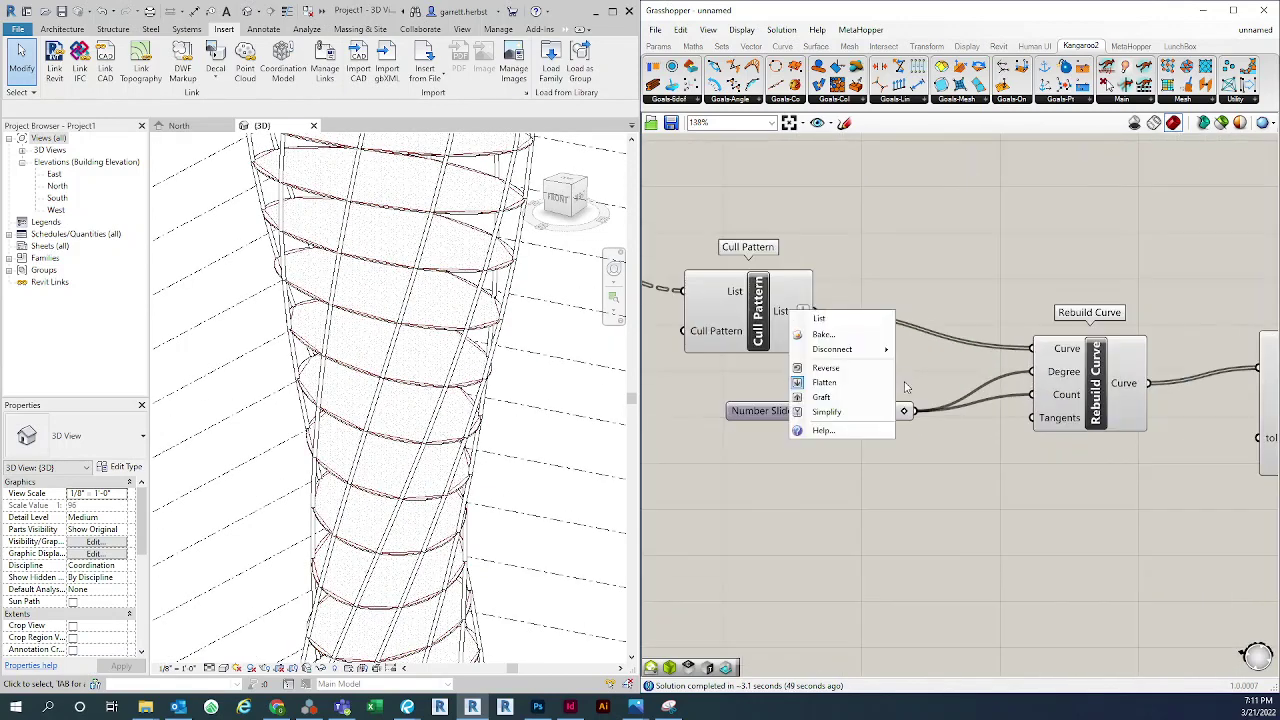
pyautogui.click(822, 397)
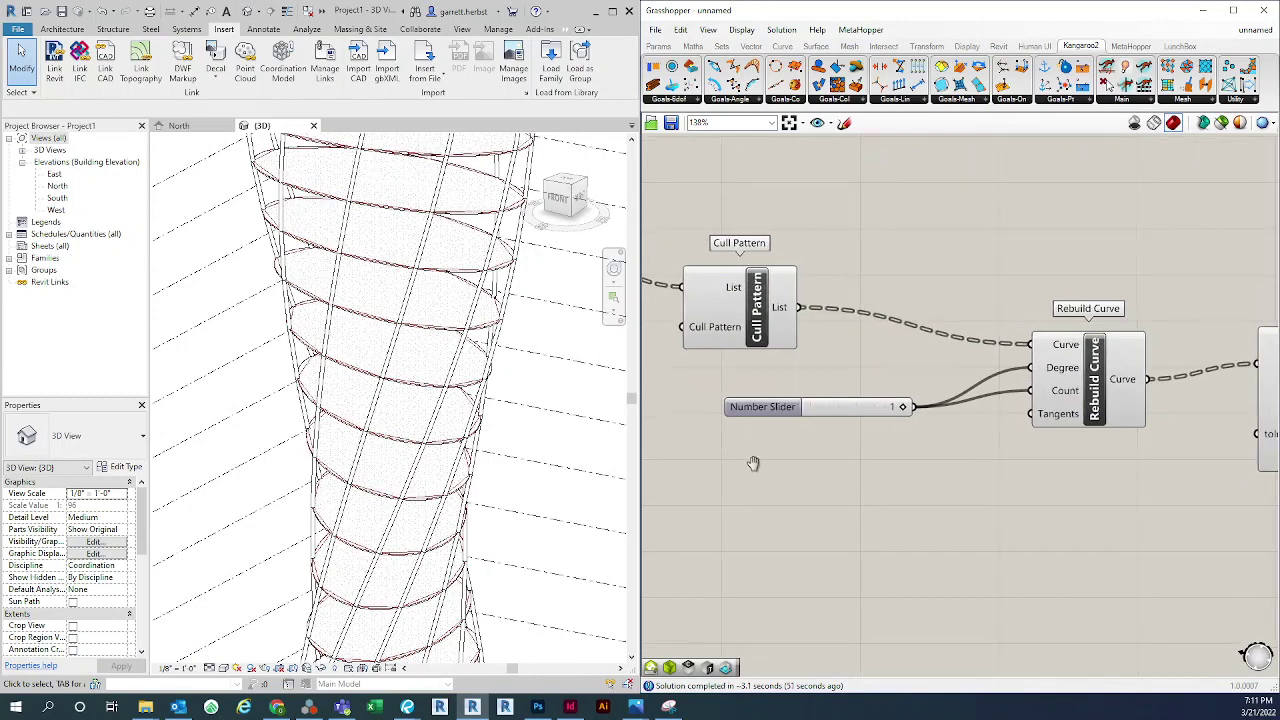
# Set the copied Category parameter to the Structural Framing model category
pyautogui.scroll(-5, 753, 463)
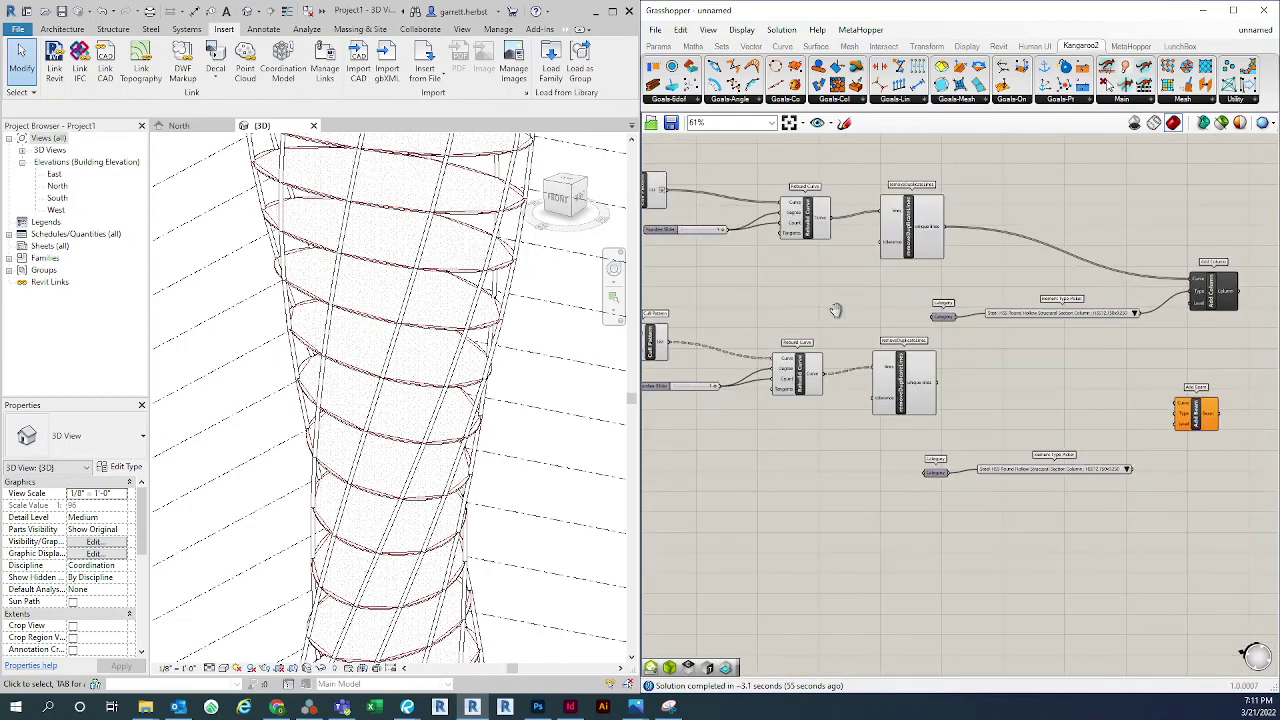
pyautogui.scroll(3, 850, 500)
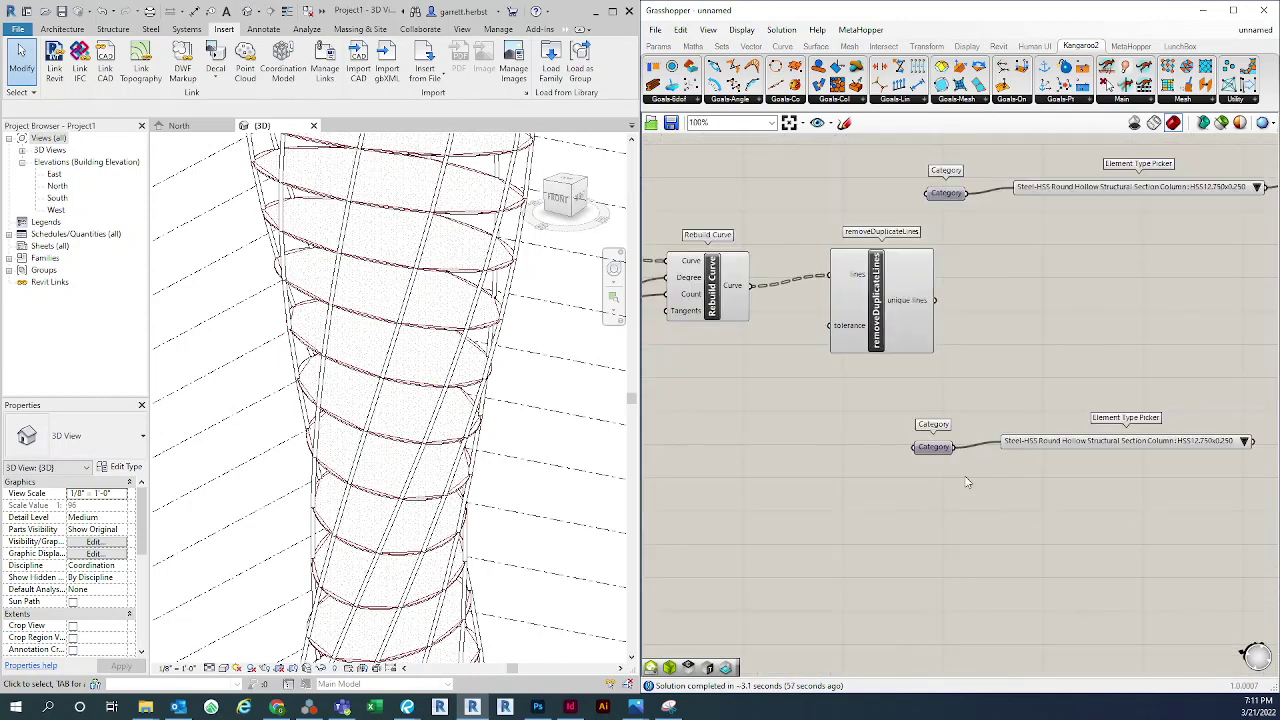
pyautogui.scroll(-3, 880, 488)
pyautogui.scroll(4, 829, 487)
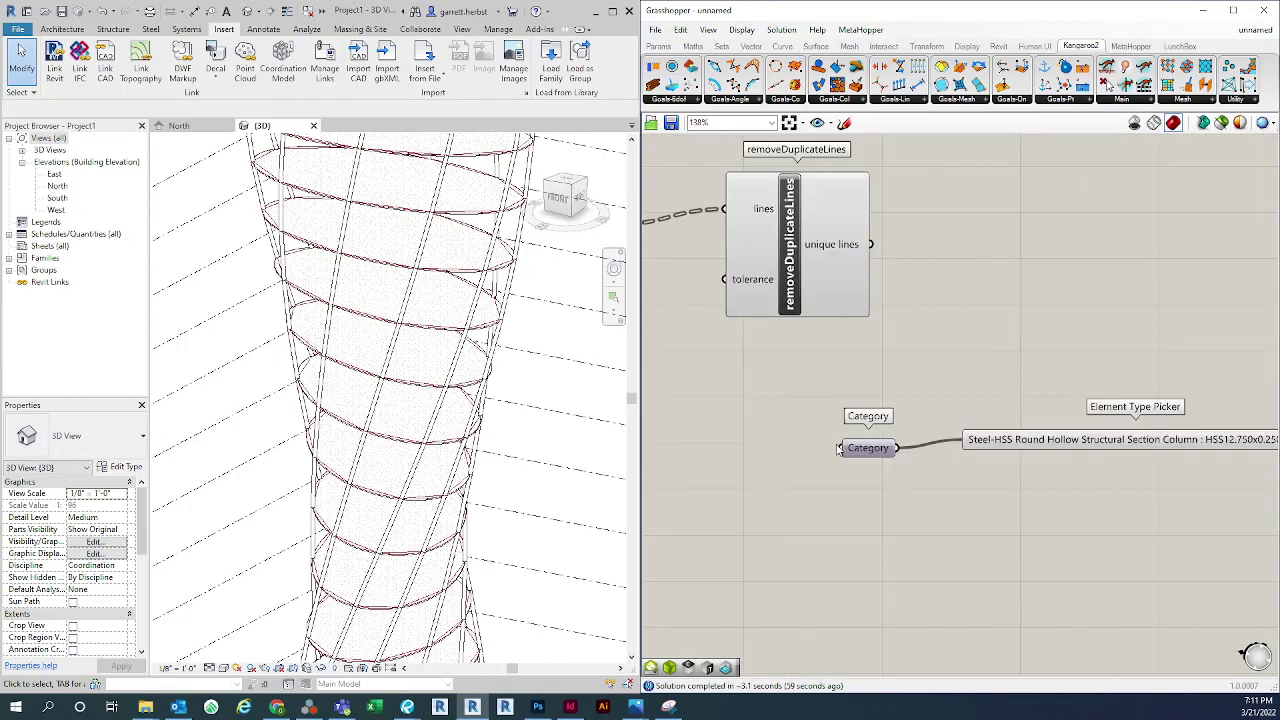
pyautogui.rightClick(870, 450)
pyautogui.click(857, 468)
pyautogui.scroll(-1, 872, 452)
pyautogui.rightClick(885, 455)
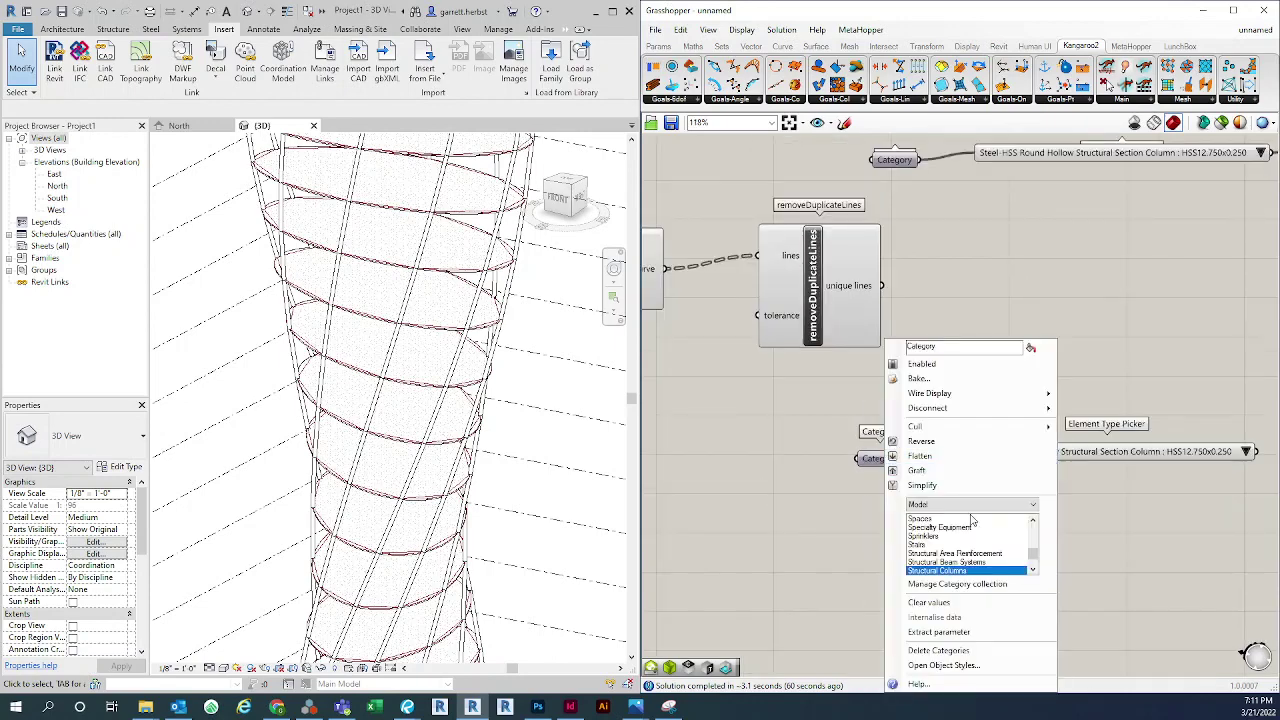
pyautogui.scroll(-2, 1034, 560)
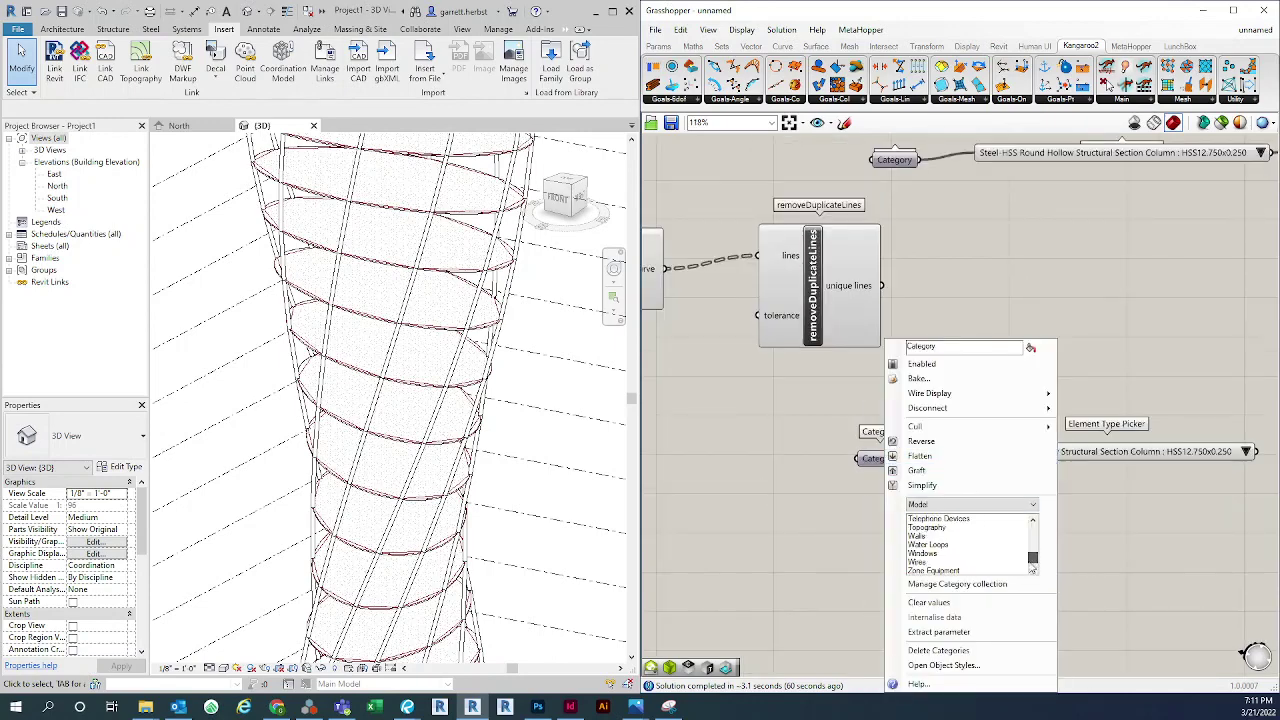
pyautogui.scroll(-2, 952, 546)
pyautogui.scroll(2, 977, 546)
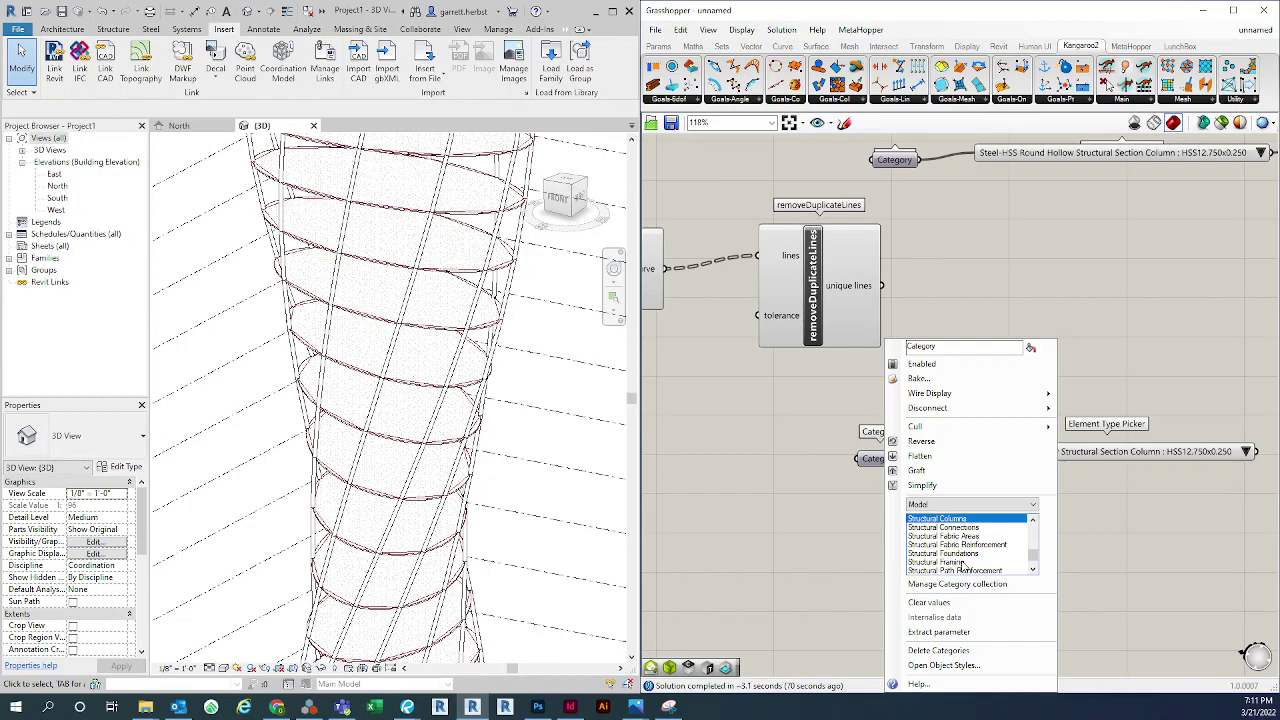
pyautogui.click(962, 563)
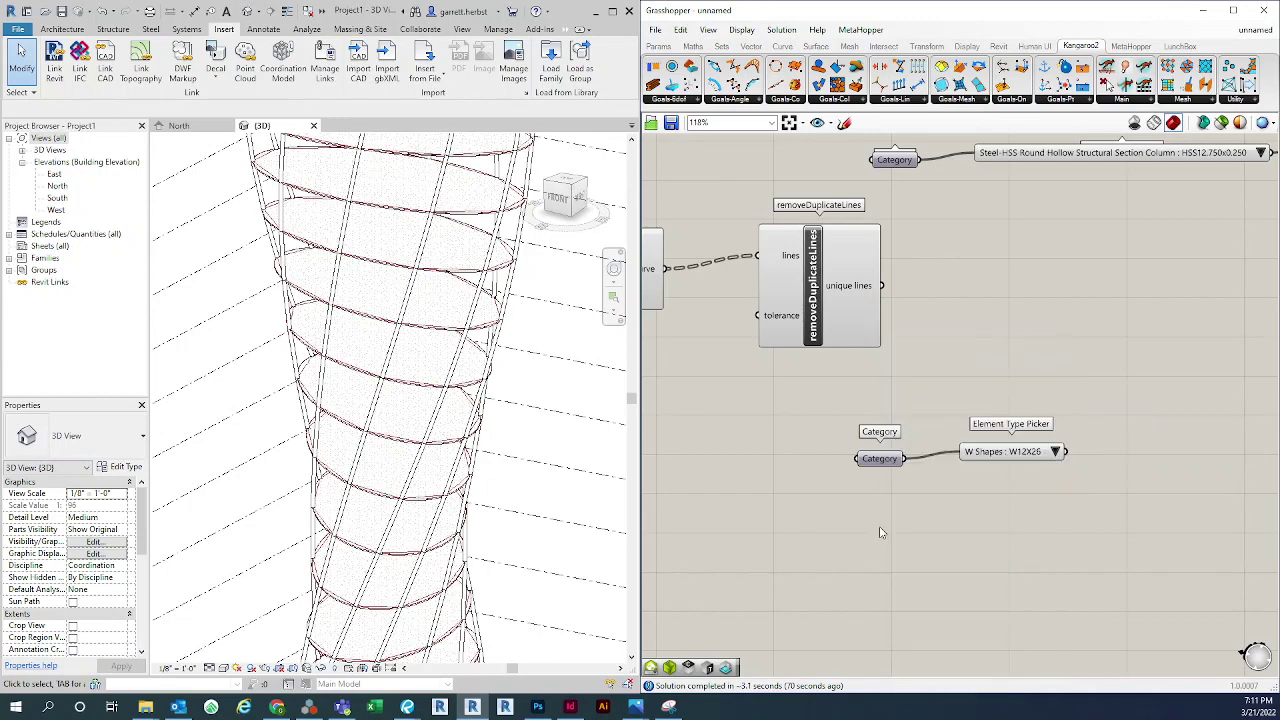
# In Revit, open the family Steel-HSS Hollow Structural Section.rfa from the Steel folder of Structural Framing for loading
pyautogui.moveTo(881, 526); pyautogui.dragTo(803, 520, button='right')
pyautogui.scroll(-3, 910, 515)
pyautogui.scroll(3, 990, 450)
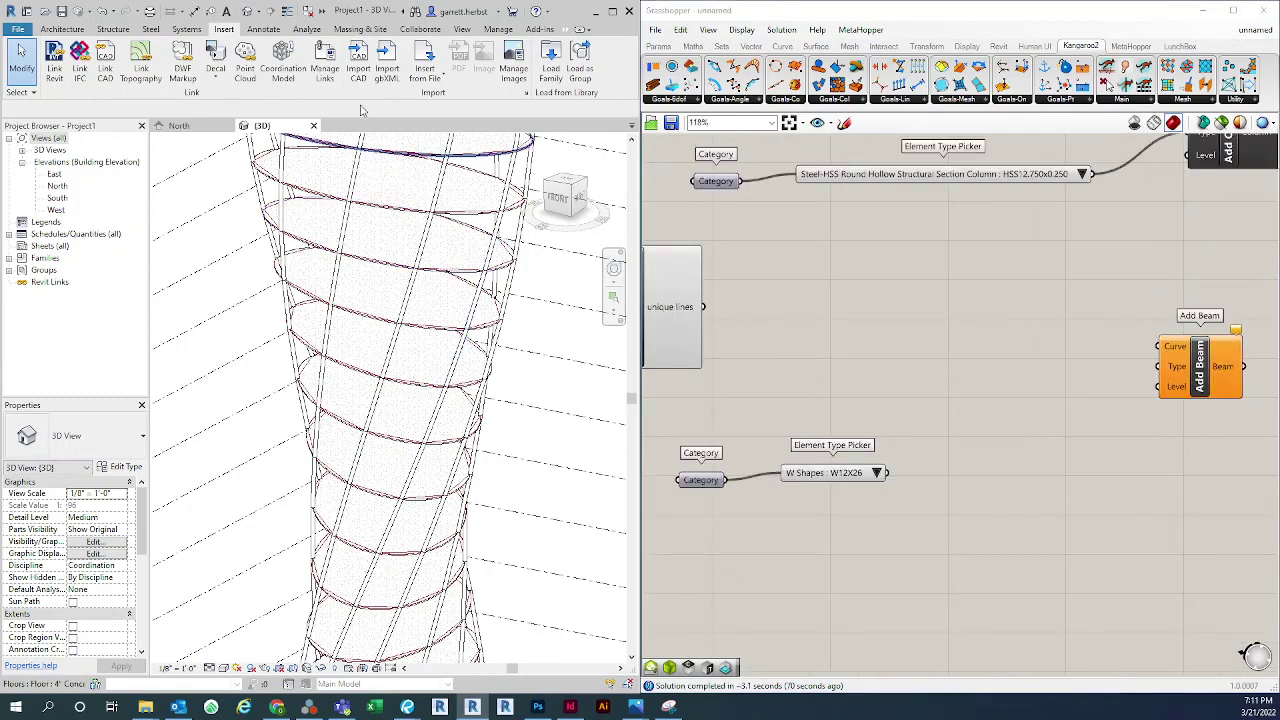
pyautogui.click(550, 68)
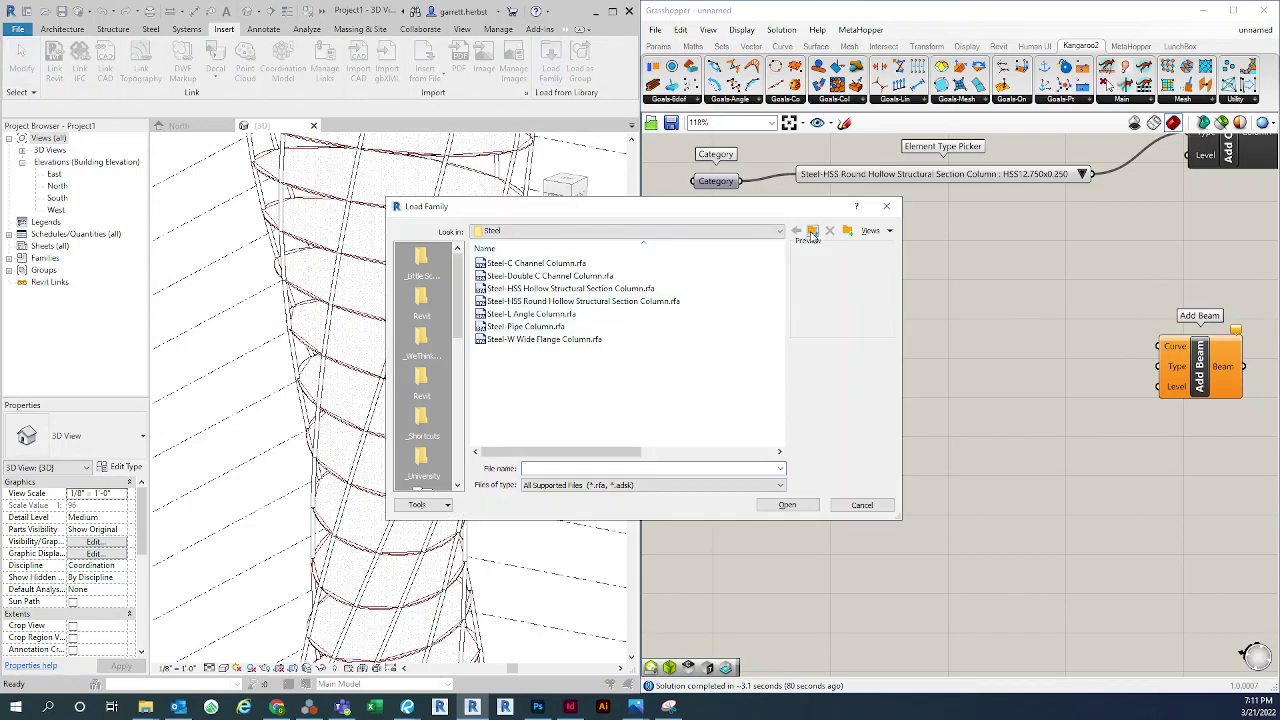
pyautogui.click(812, 231)
pyautogui.click(812, 231)
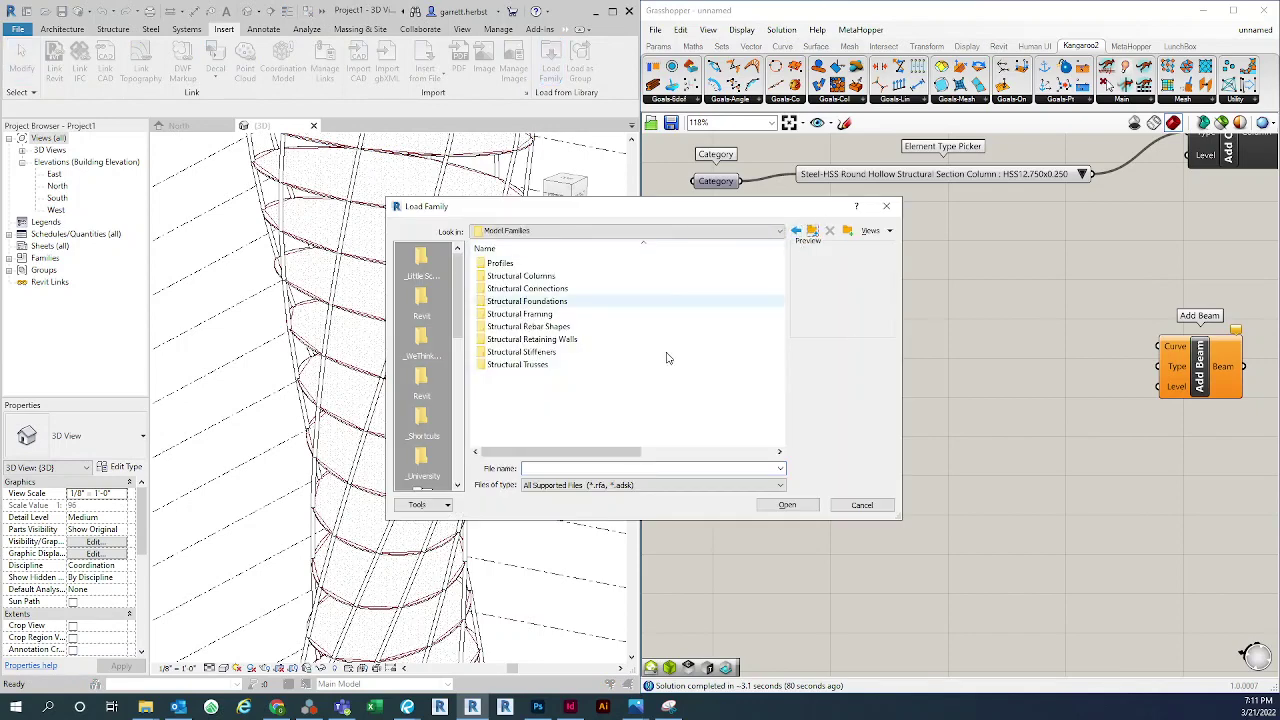
pyautogui.doubleClick(565, 314)
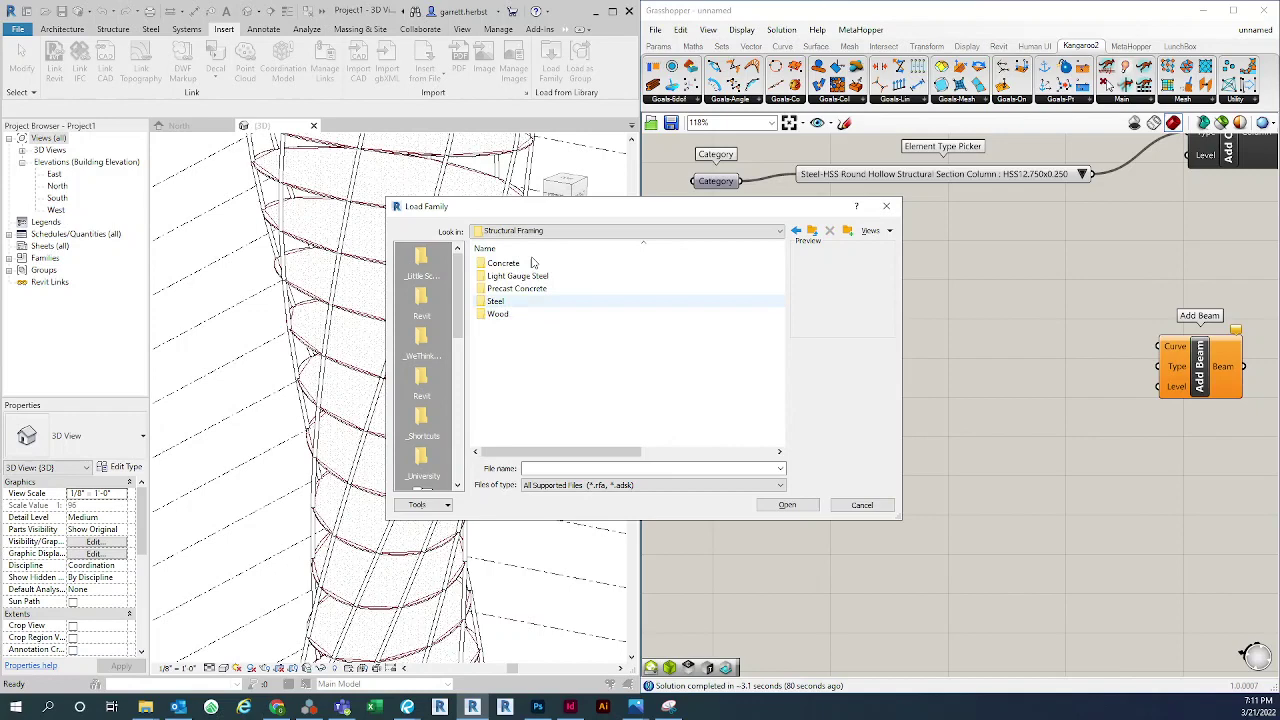
pyautogui.doubleClick(496, 301)
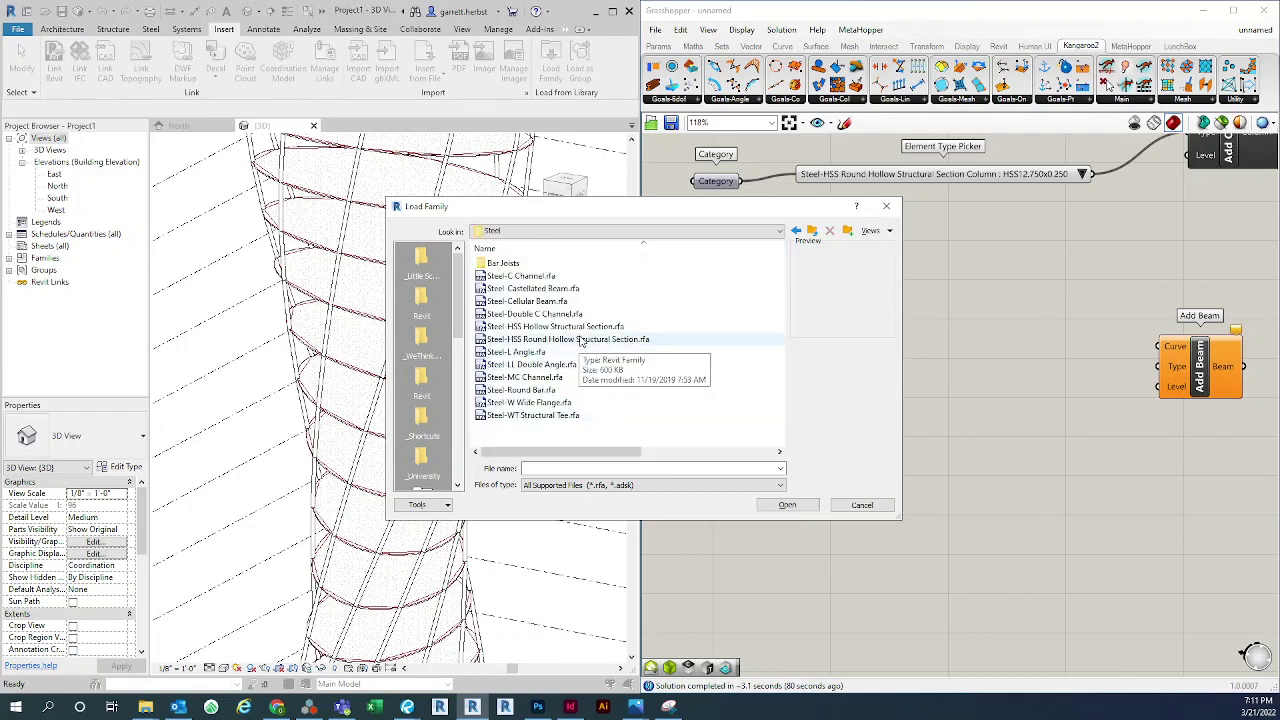
pyautogui.click(540, 326)
pyautogui.click(540, 339)
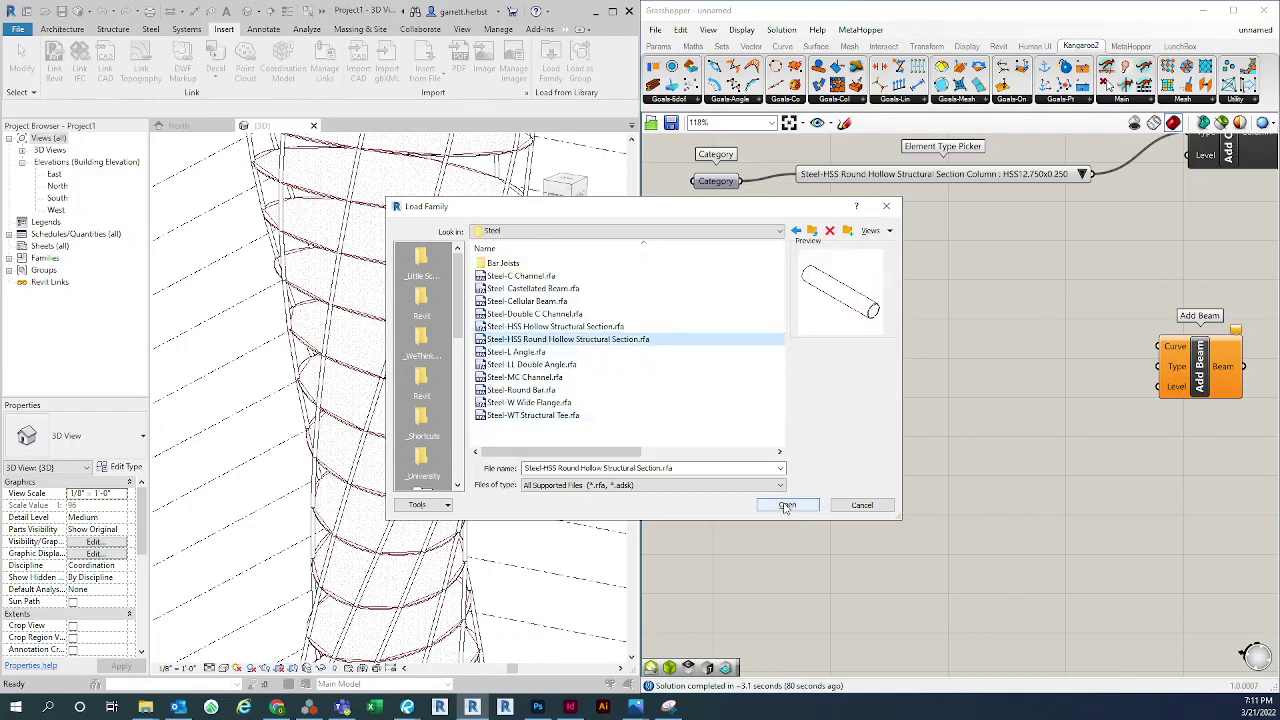
pyautogui.click(555, 326)
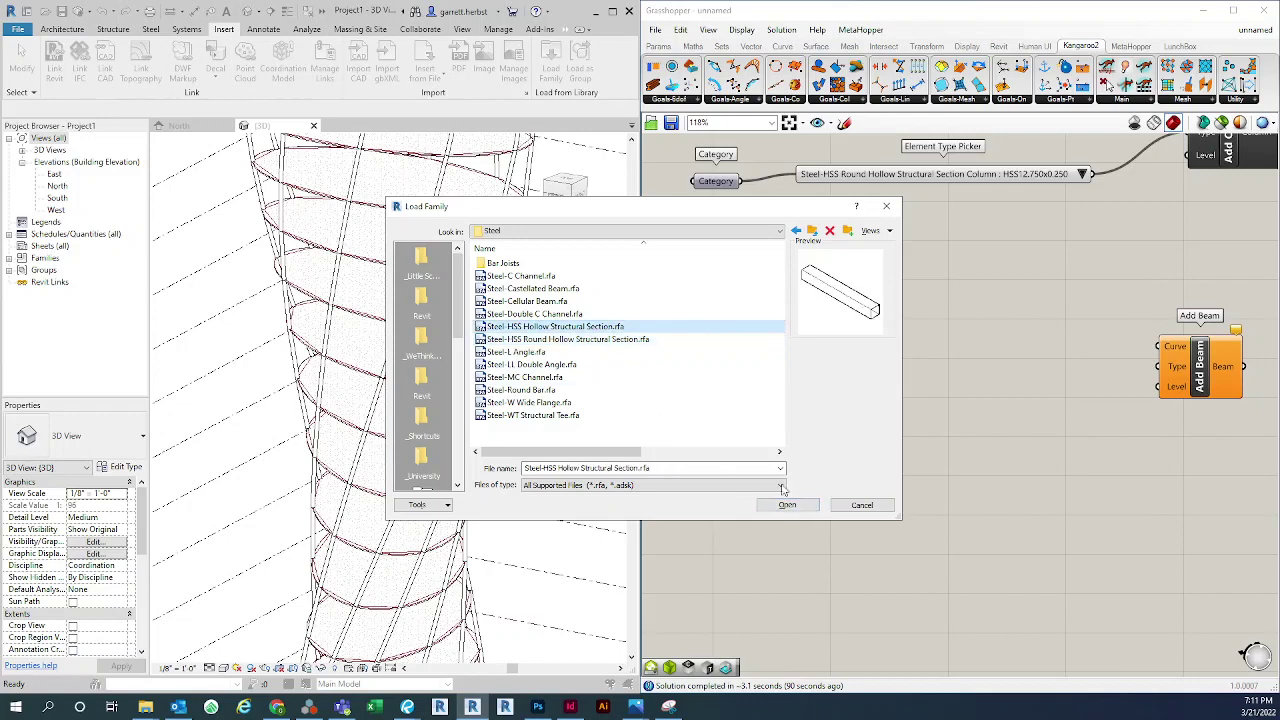
pyautogui.click(787, 505)
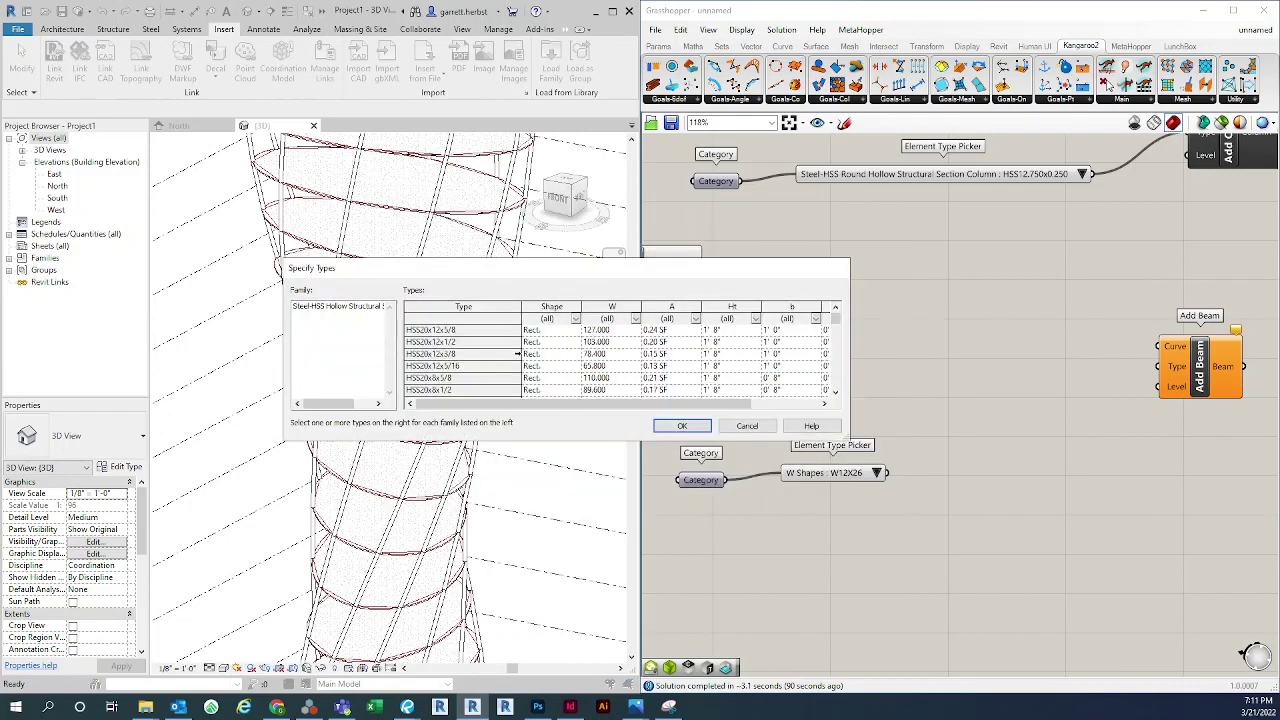
# Choose the rectangular type HSS12x4x1/4 and load it into the project
pyautogui.scroll(-10, 487, 362)
pyautogui.scroll(-6, 484, 354)
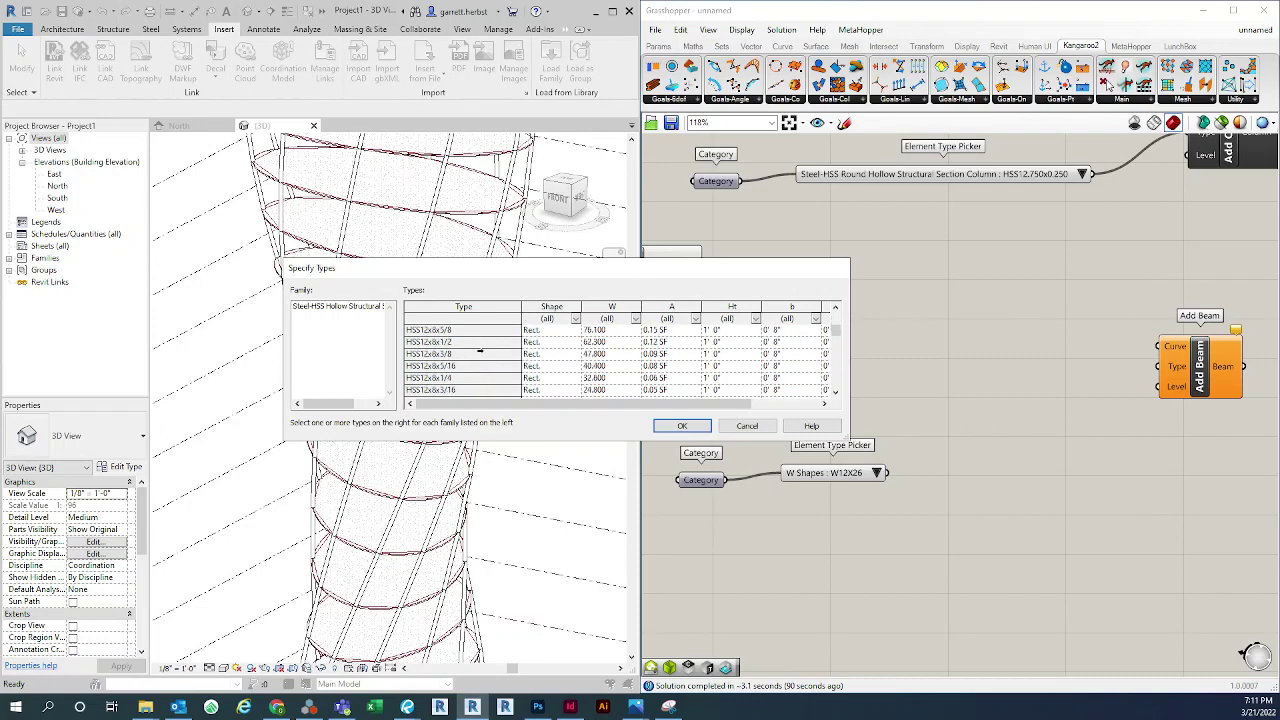
pyautogui.scroll(-1, 480, 350)
pyautogui.scroll(-1, 478, 362)
pyautogui.scroll(-3, 468, 369)
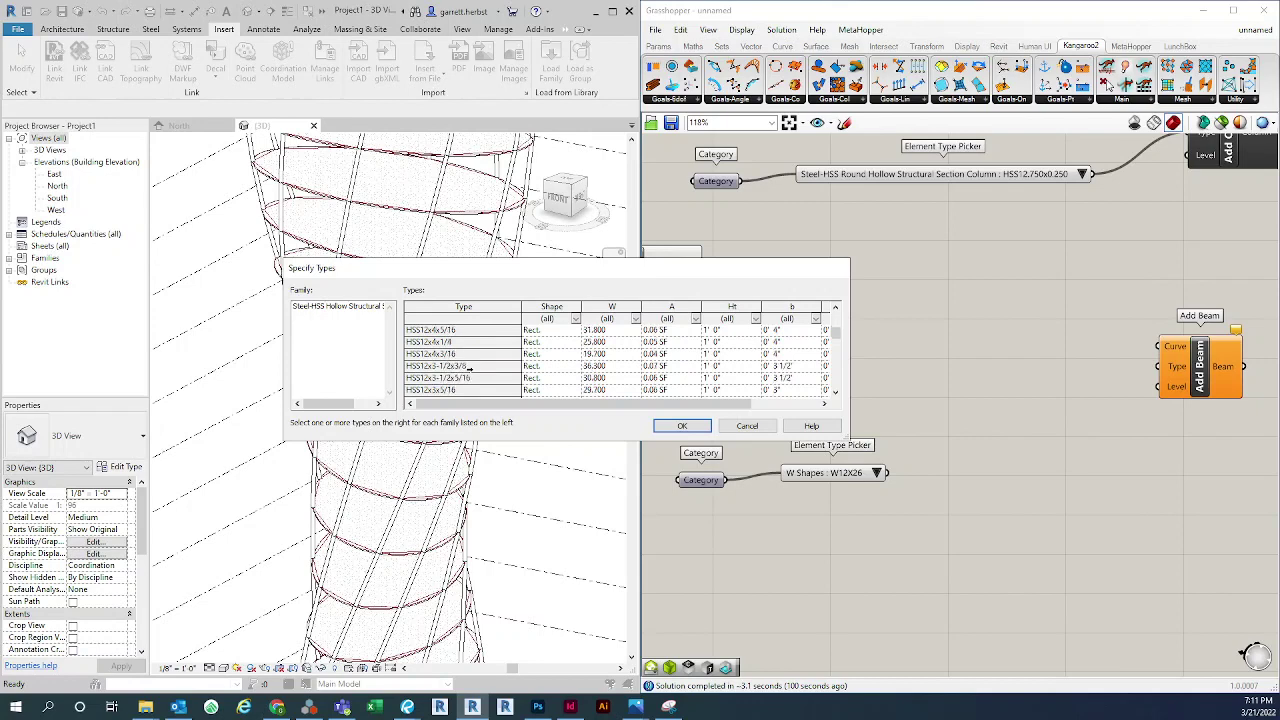
pyautogui.click(470, 342)
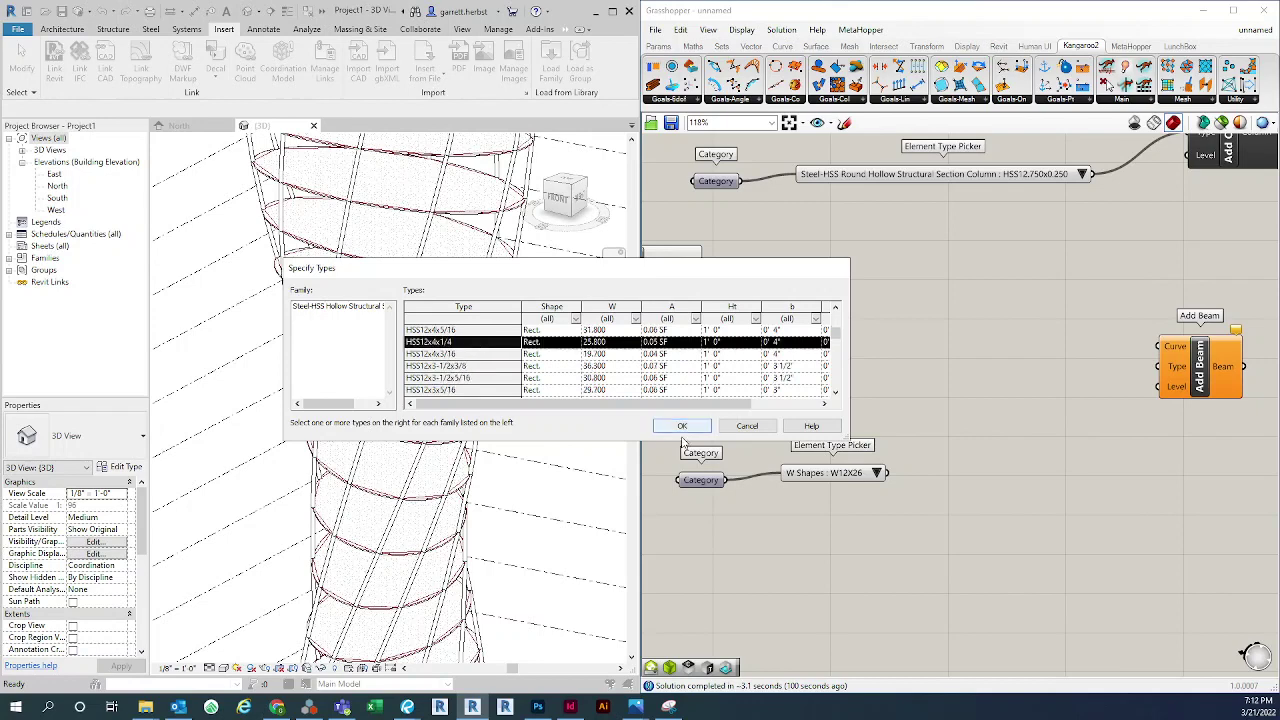
pyautogui.click(683, 428)
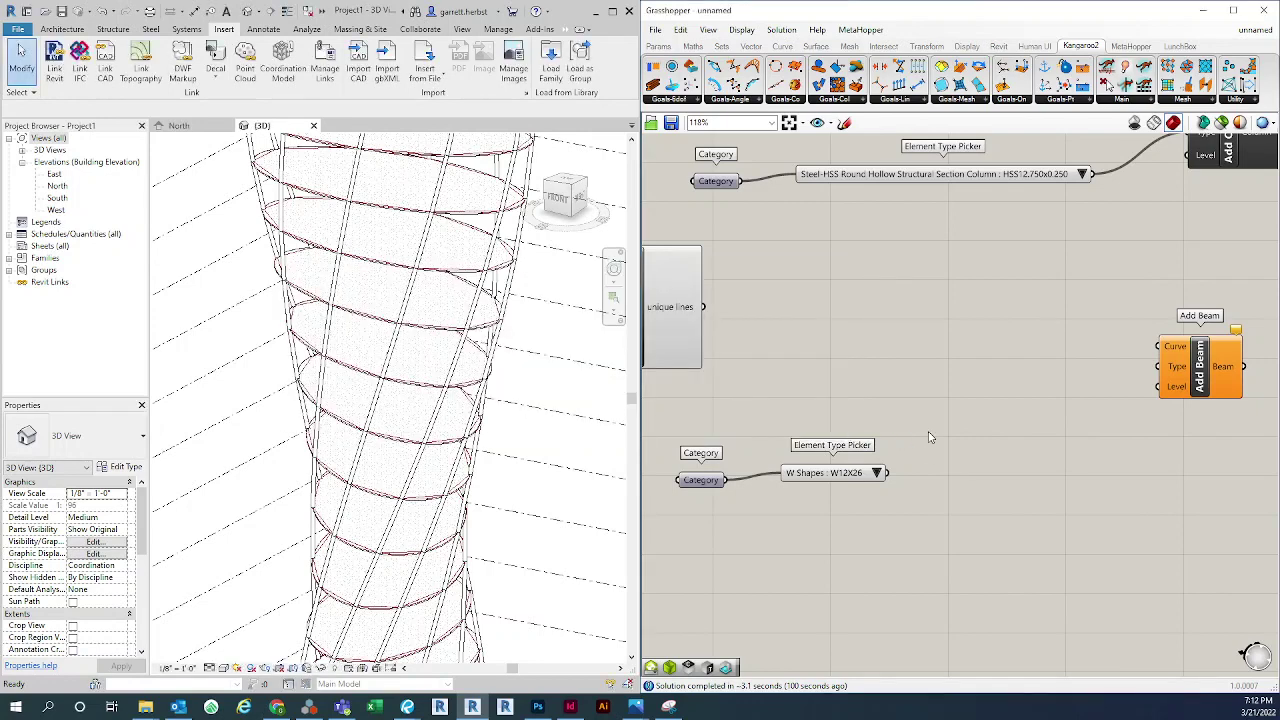
# In Grasshopper, set the lower Element Type Picker to Steel-HSS Hollow Structural Section : HSS12x4x1/4 and shift it toward Add Beam
pyautogui.click(781, 30)
pyautogui.click(806, 45)
pyautogui.moveTo(848, 478); pyautogui.dragTo(1003, 478)
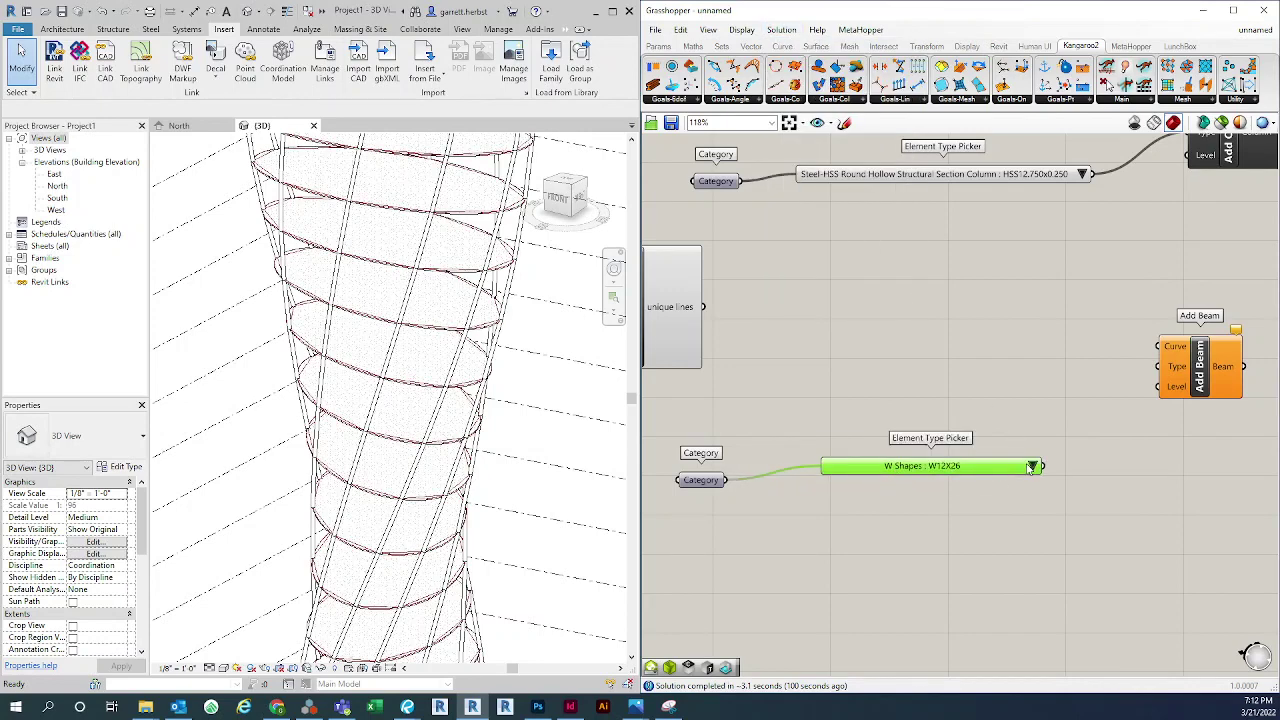
pyautogui.click(1032, 467)
pyautogui.click(1085, 473)
pyautogui.click(997, 397)
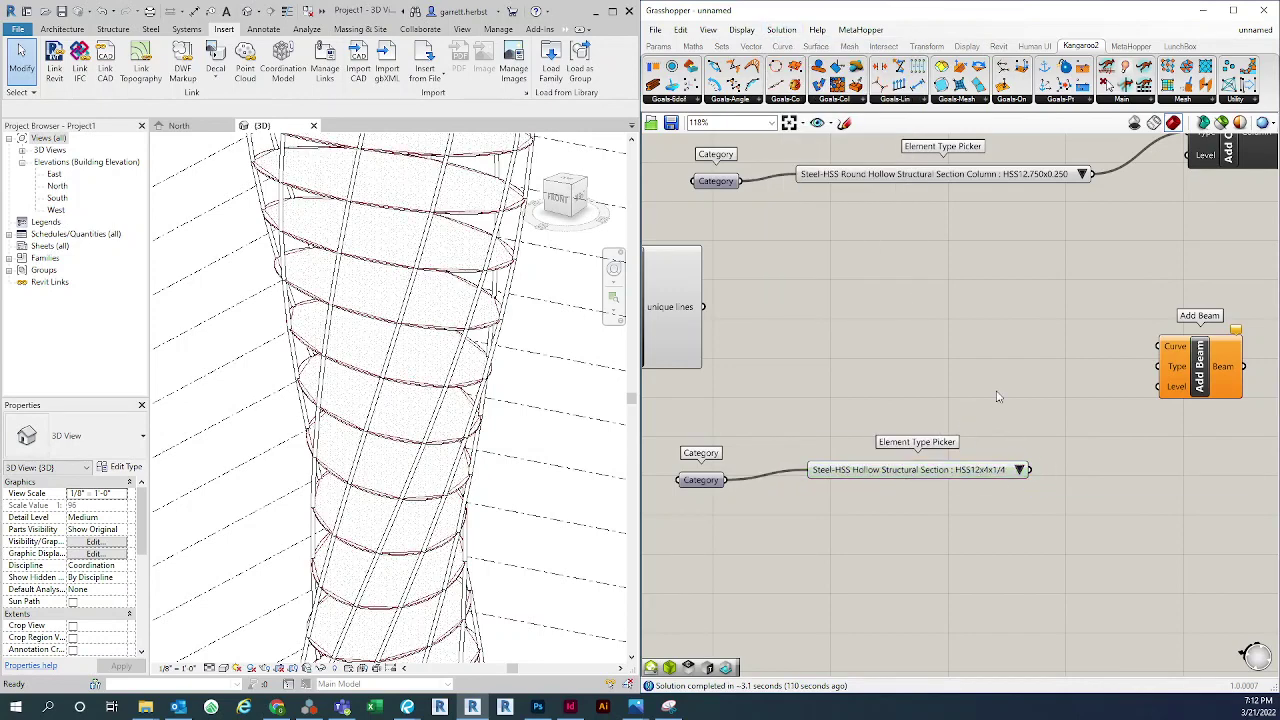
# Connect the lower Element Type Picker to Add Beam's Type input and the copied removeDuplicateLines' unique lines output to its Curve input
pyautogui.moveTo(997, 397); pyautogui.dragTo(1016, 434, button='right')
pyautogui.click(1039, 507)
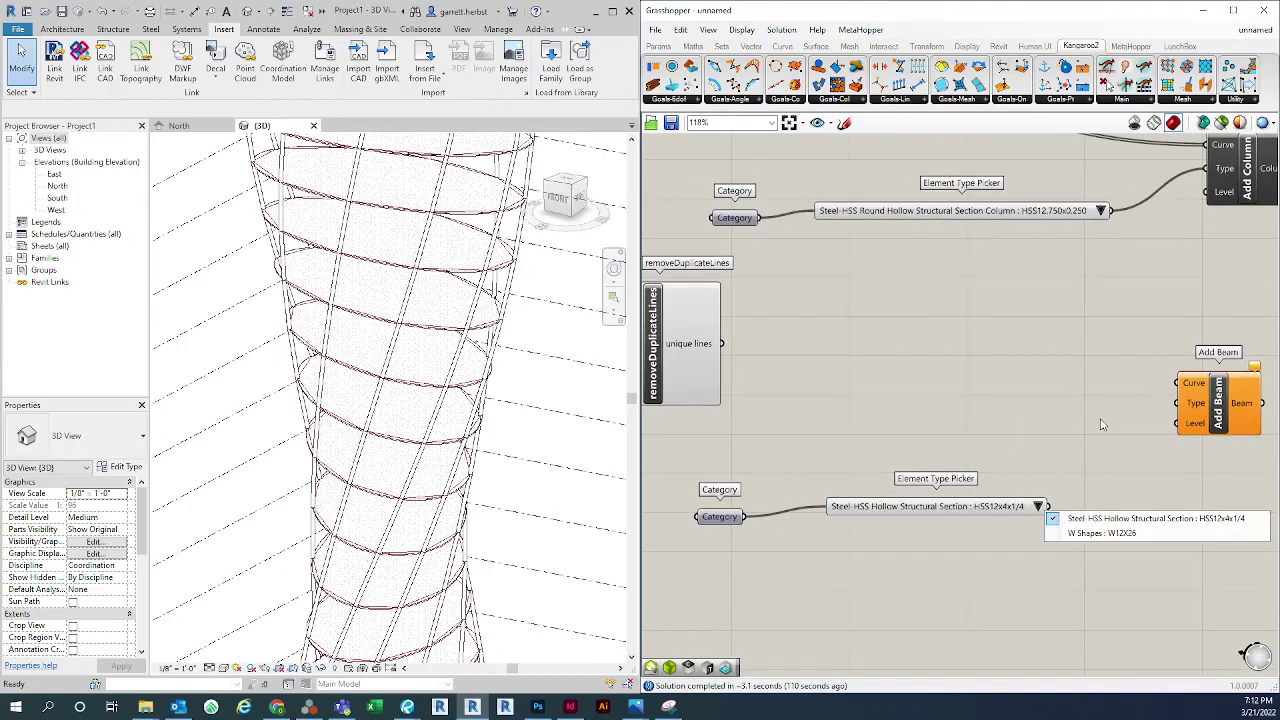
pyautogui.moveTo(1048, 506); pyautogui.dragTo(1177, 403)
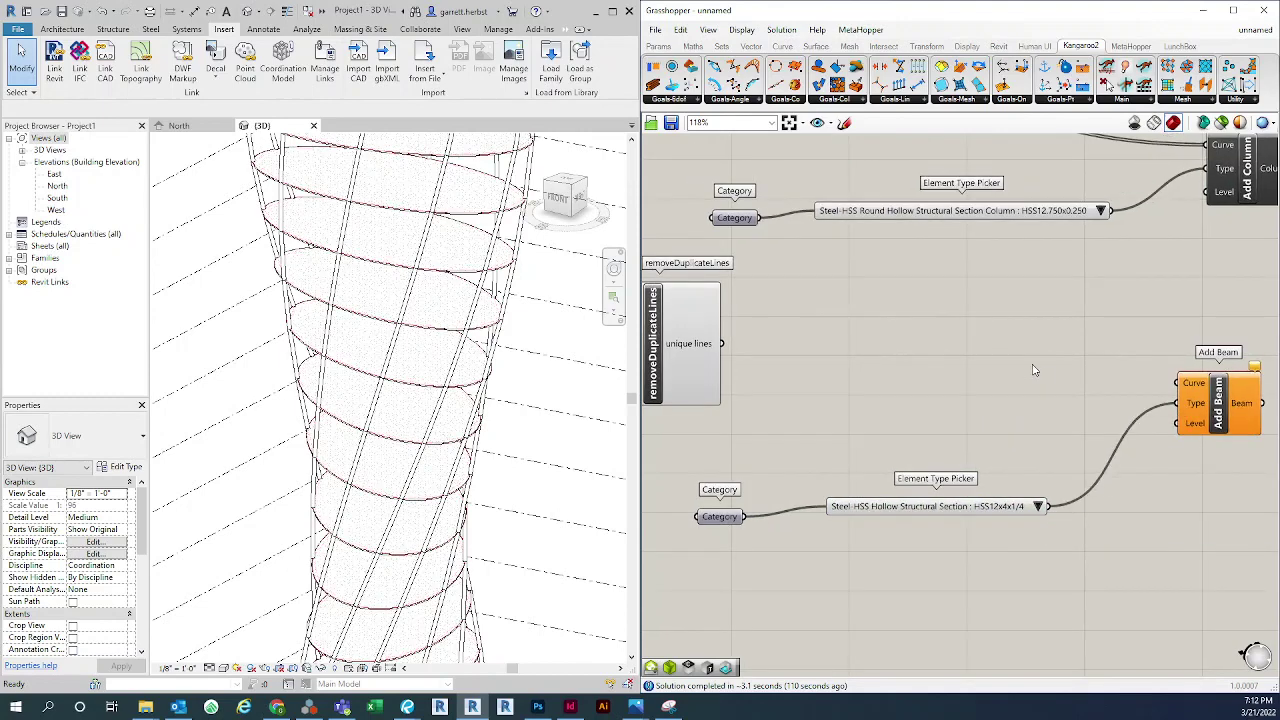
pyautogui.scroll(-2, 1034, 370)
pyautogui.scroll(-1, 795, 350)
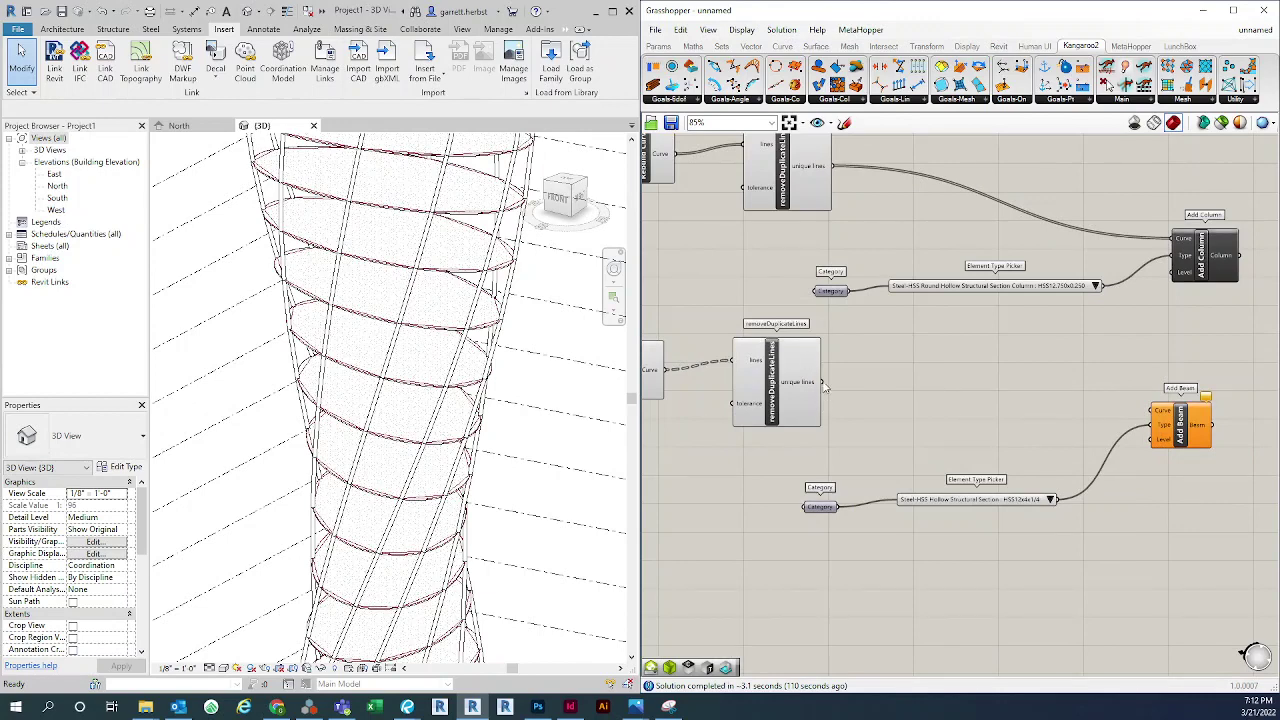
pyautogui.moveTo(822, 383); pyautogui.dragTo(1153, 411)
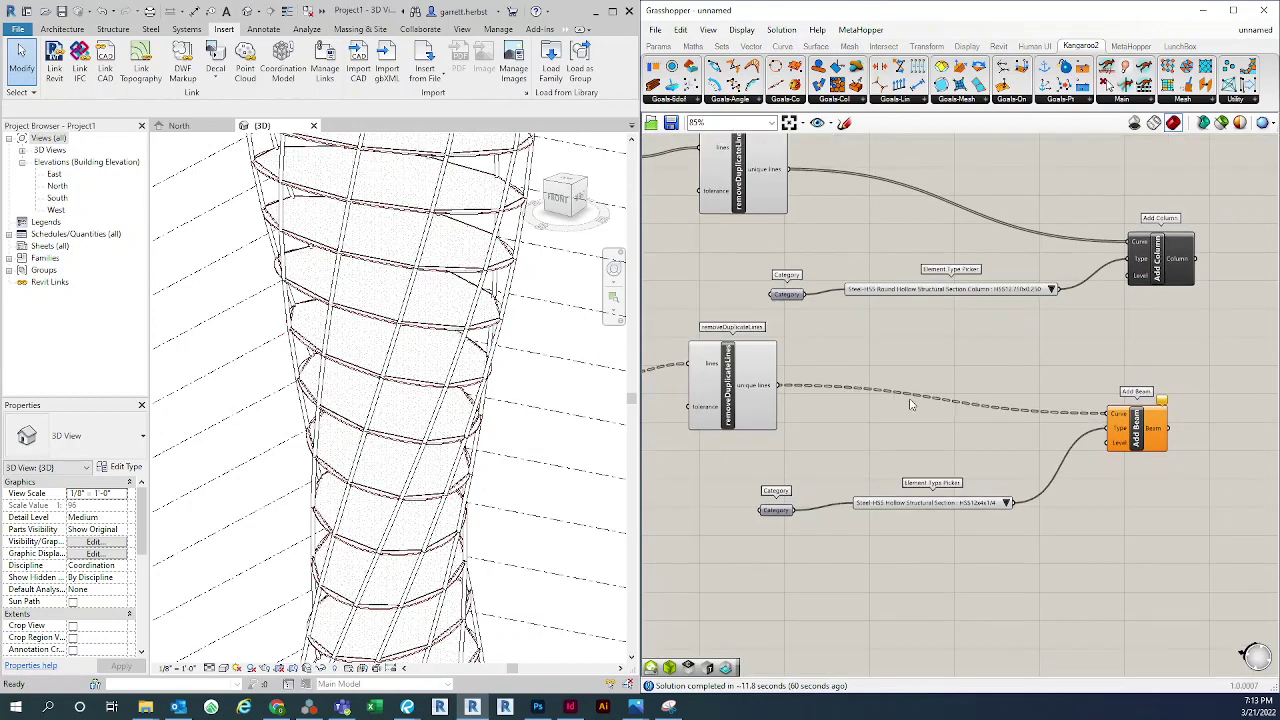
# Flatten the List output of the lower Cull Pattern component that feeds the beam curves
pyautogui.scroll(4, 1086, 369)
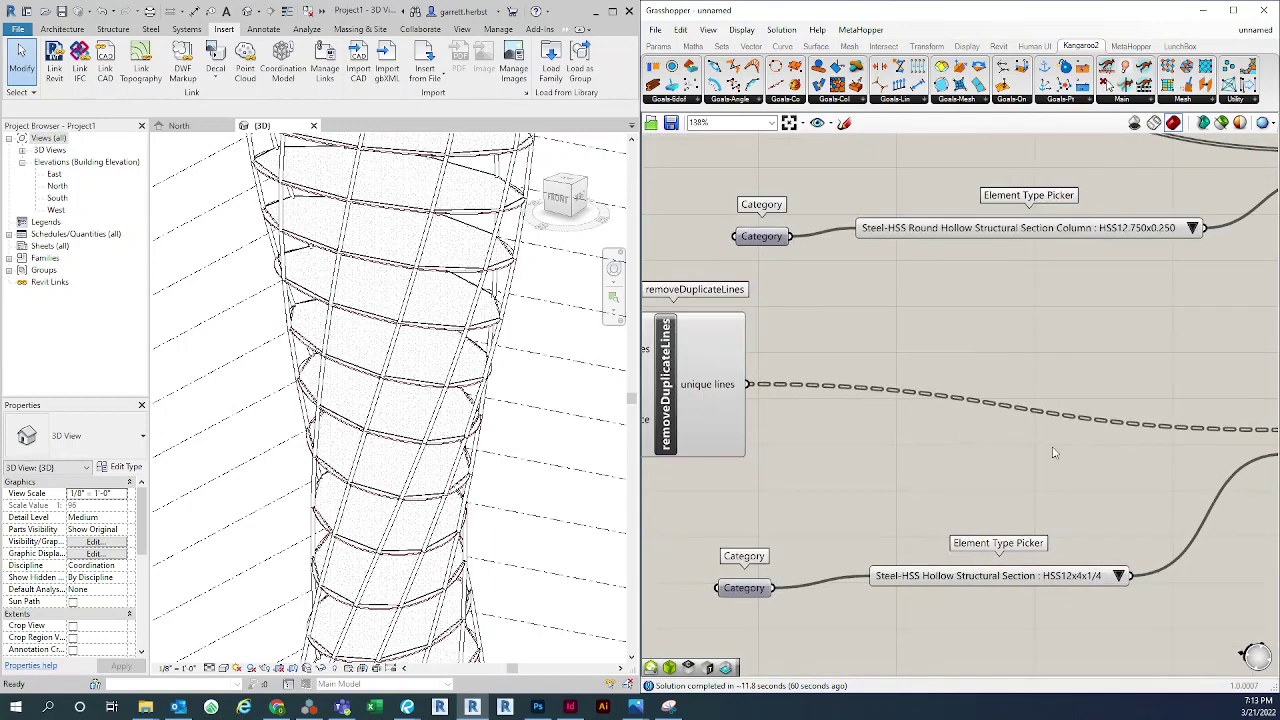
pyautogui.scroll(-3, 1063, 343)
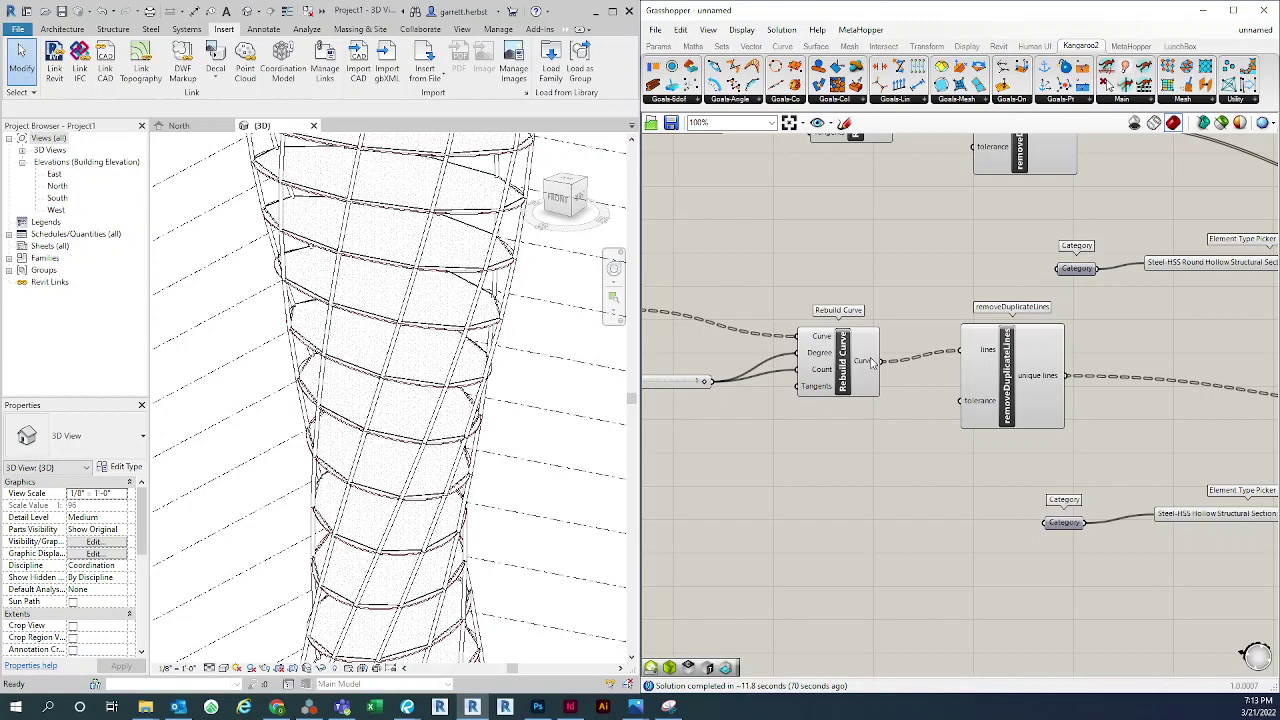
pyautogui.moveTo(975, 397); pyautogui.dragTo(910, 400, button='right')
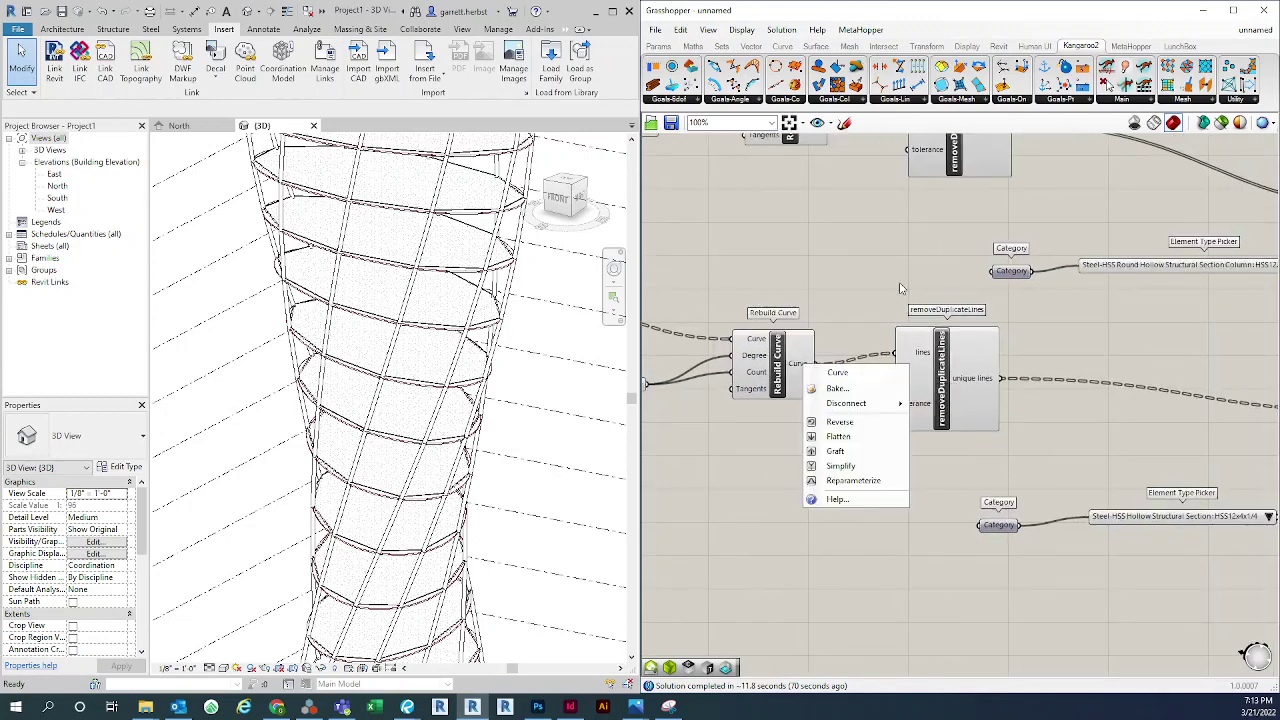
pyautogui.scroll(3, 990, 428)
pyautogui.scroll(-4, 803, 420)
pyautogui.moveTo(788, 286); pyautogui.dragTo(908, 371, button='right')
pyautogui.scroll(2, 831, 399)
pyautogui.scroll(-2, 908, 371)
pyautogui.moveTo(766, 393); pyautogui.dragTo(804, 381, button='right')
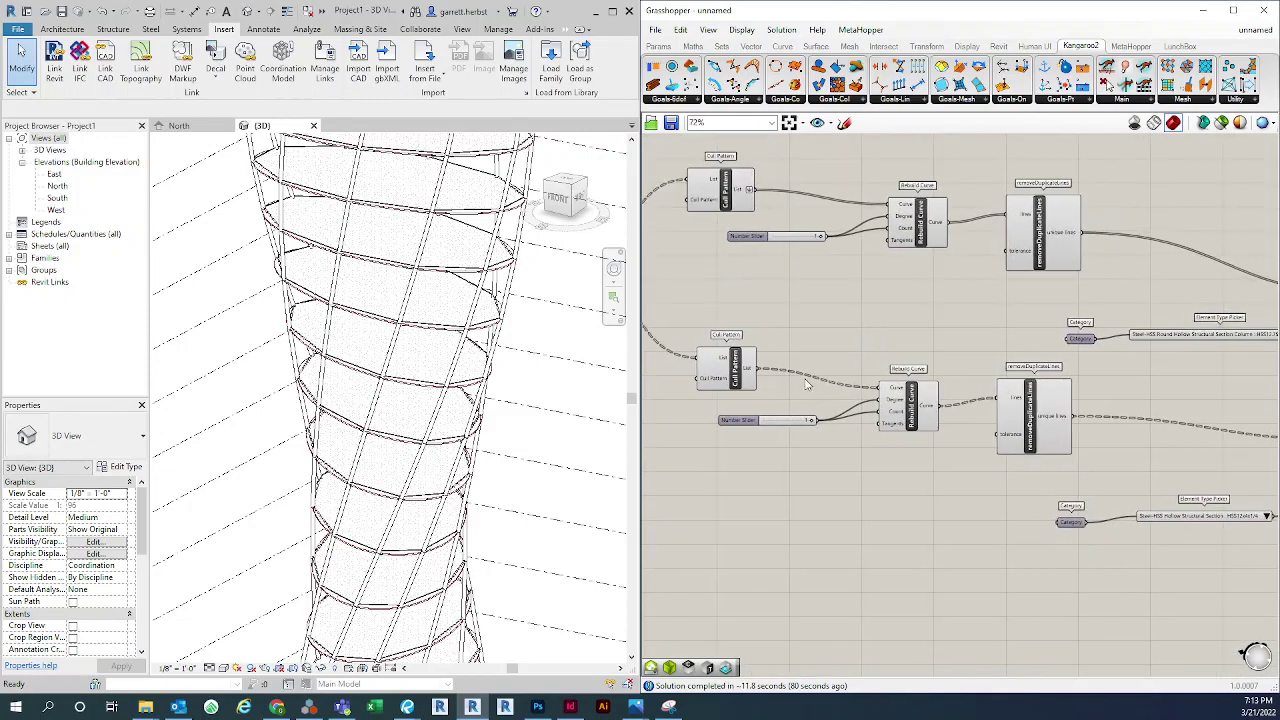
pyautogui.scroll(2, 804, 381)
pyautogui.rightClick(729, 361)
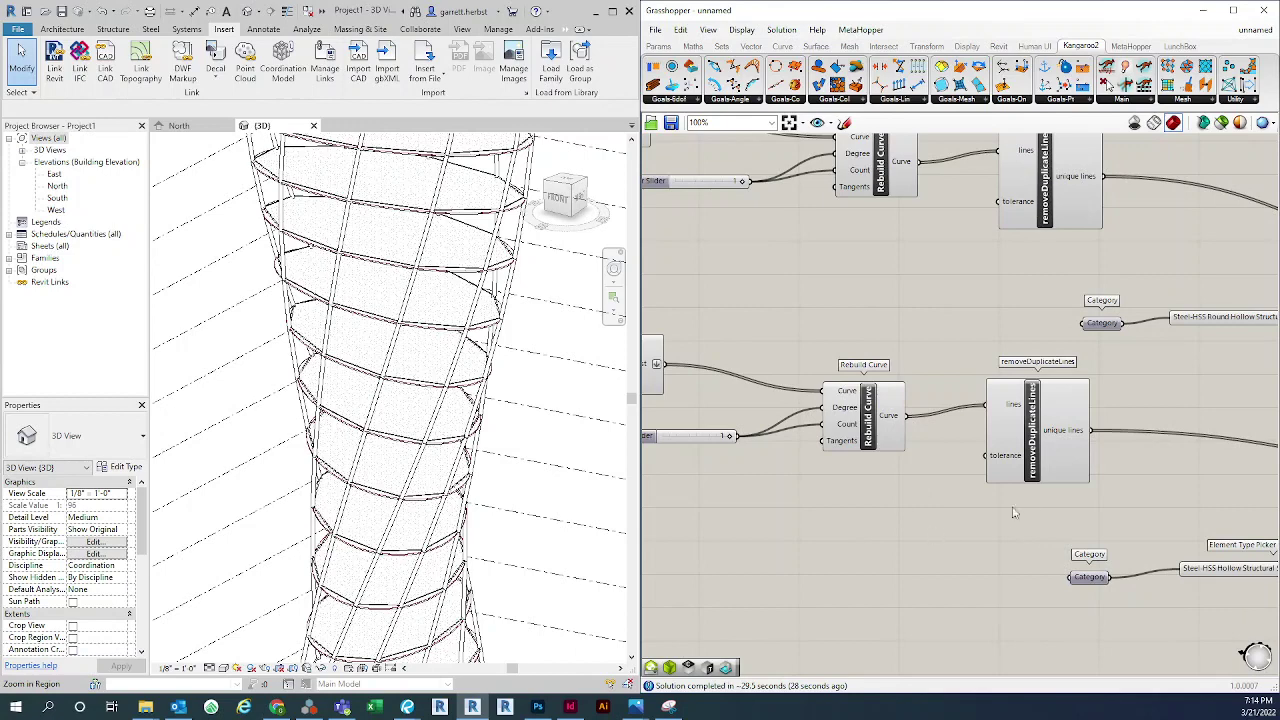
# Nudge the lower removeDuplicateLines component to straighten its wire from Rebuild Curve, and check its unique lines output
pyautogui.scroll(3, 1013, 513)
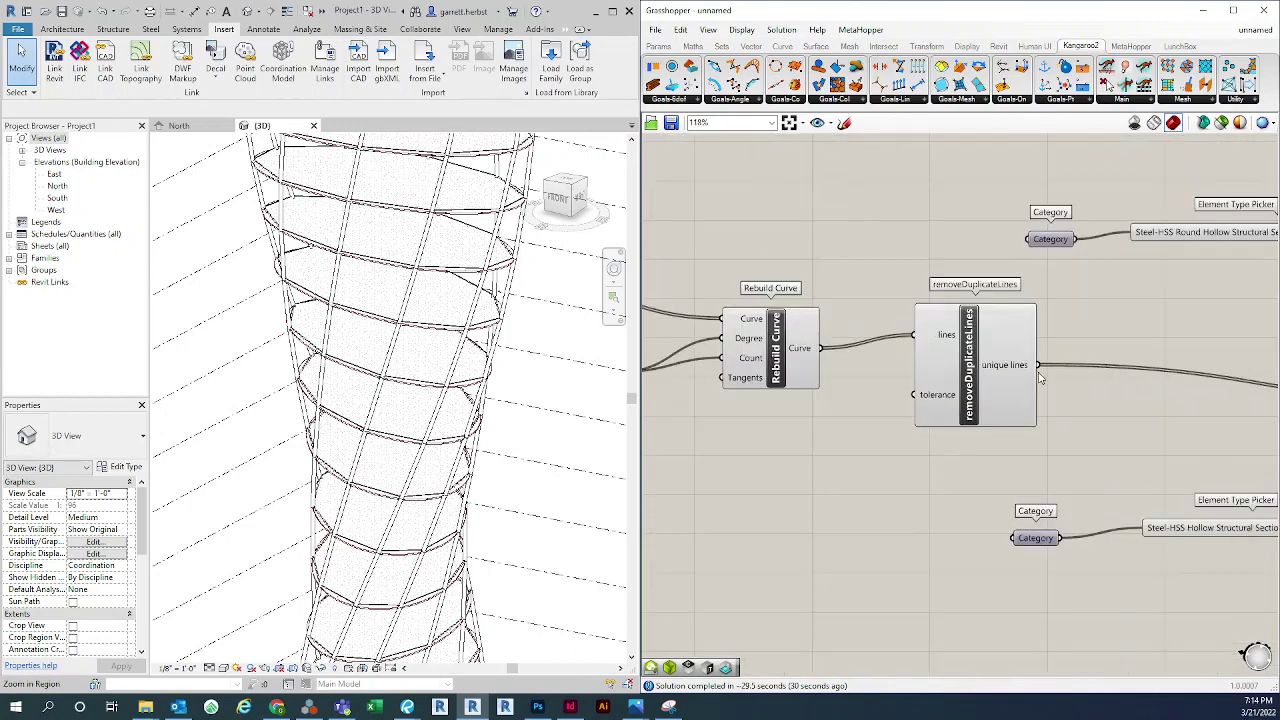
pyautogui.moveTo(951, 388); pyautogui.dragTo(948, 401)
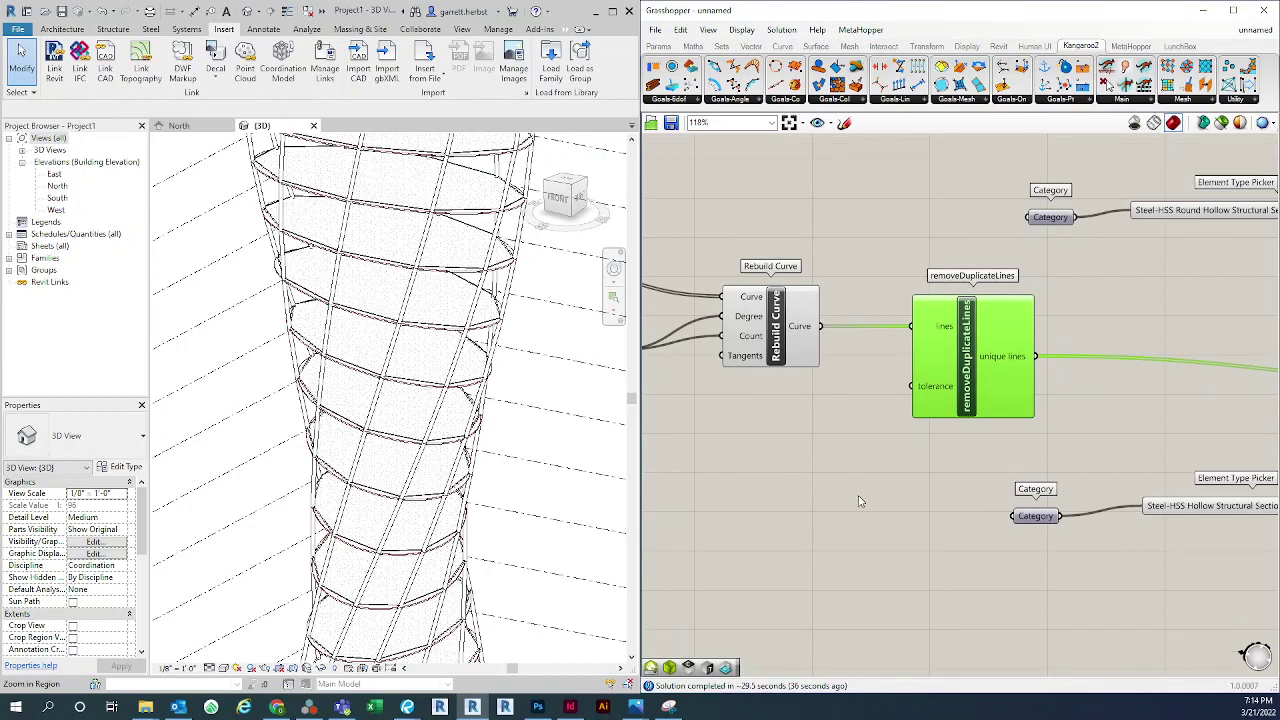
pyautogui.scroll(-2, 858, 501)
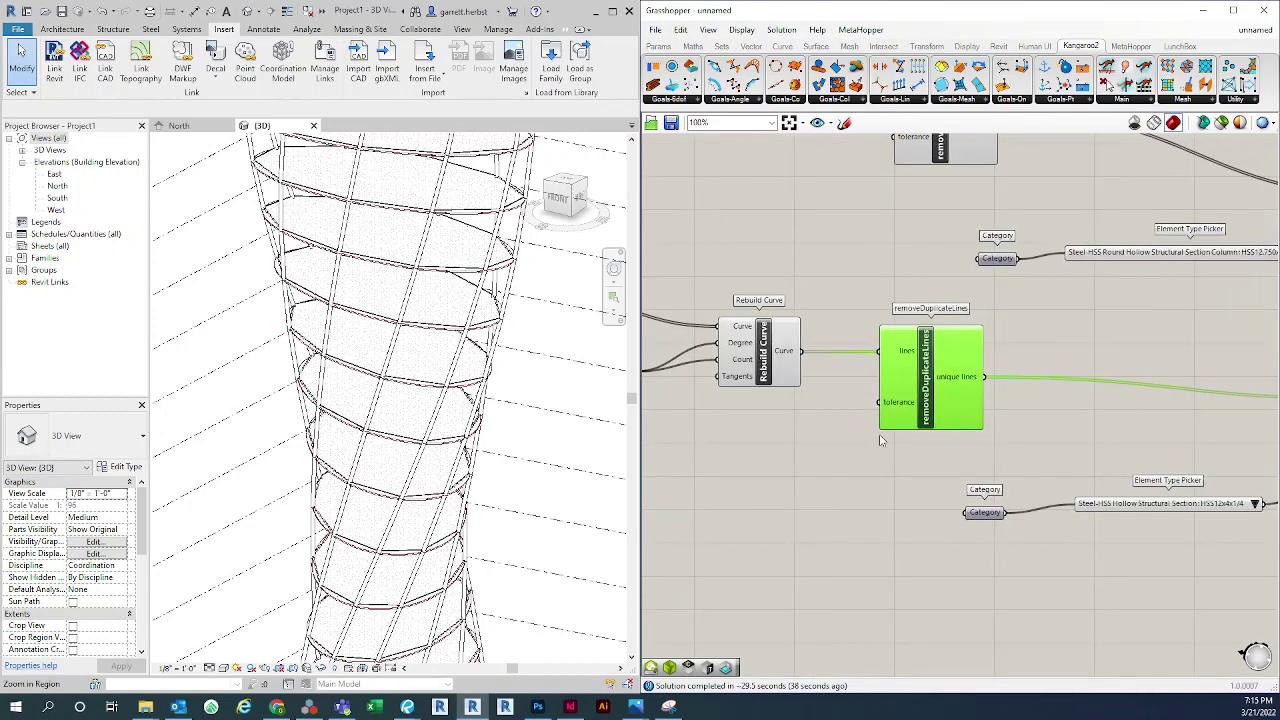
pyautogui.moveTo(846, 447); pyautogui.dragTo(864, 411, button='right')
pyautogui.moveTo(1095, 377); pyautogui.dragTo(1038, 373, button='right')
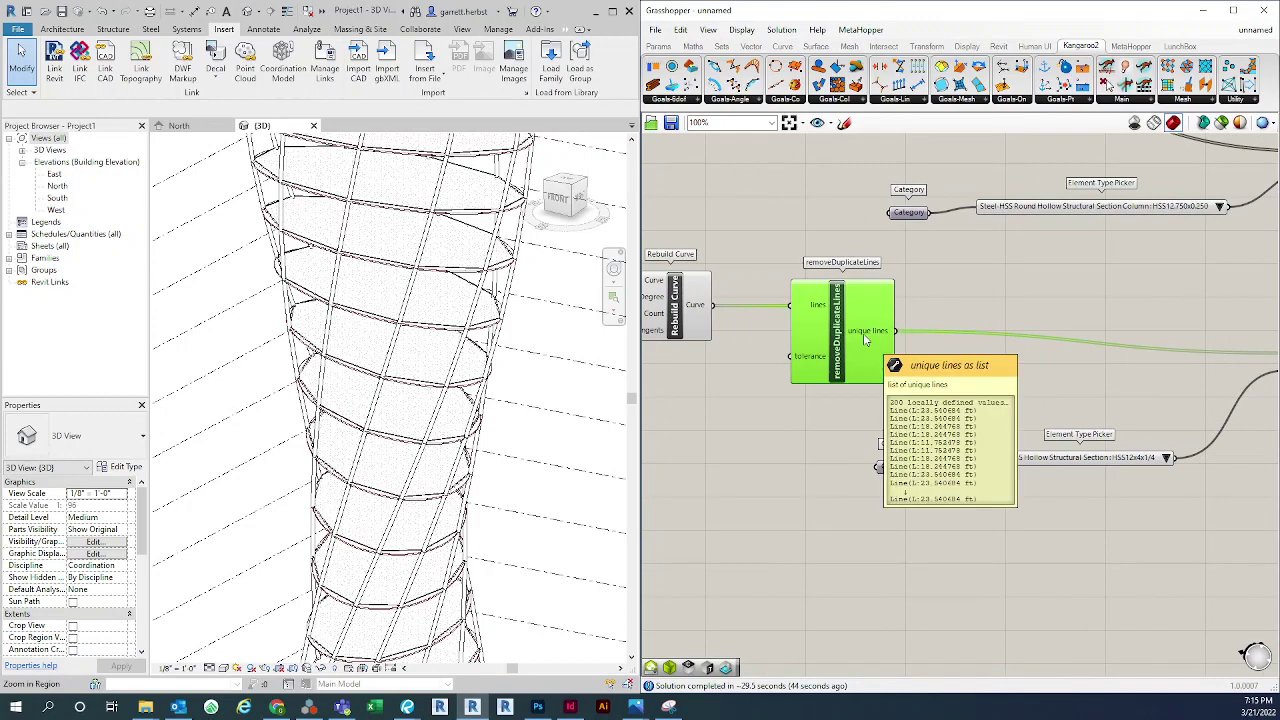
pyautogui.click(753, 349)
pyautogui.moveTo(692, 341); pyautogui.dragTo(766, 366, button='right')
pyautogui.moveTo(757, 330)
pyautogui.moveTo(900, 338)
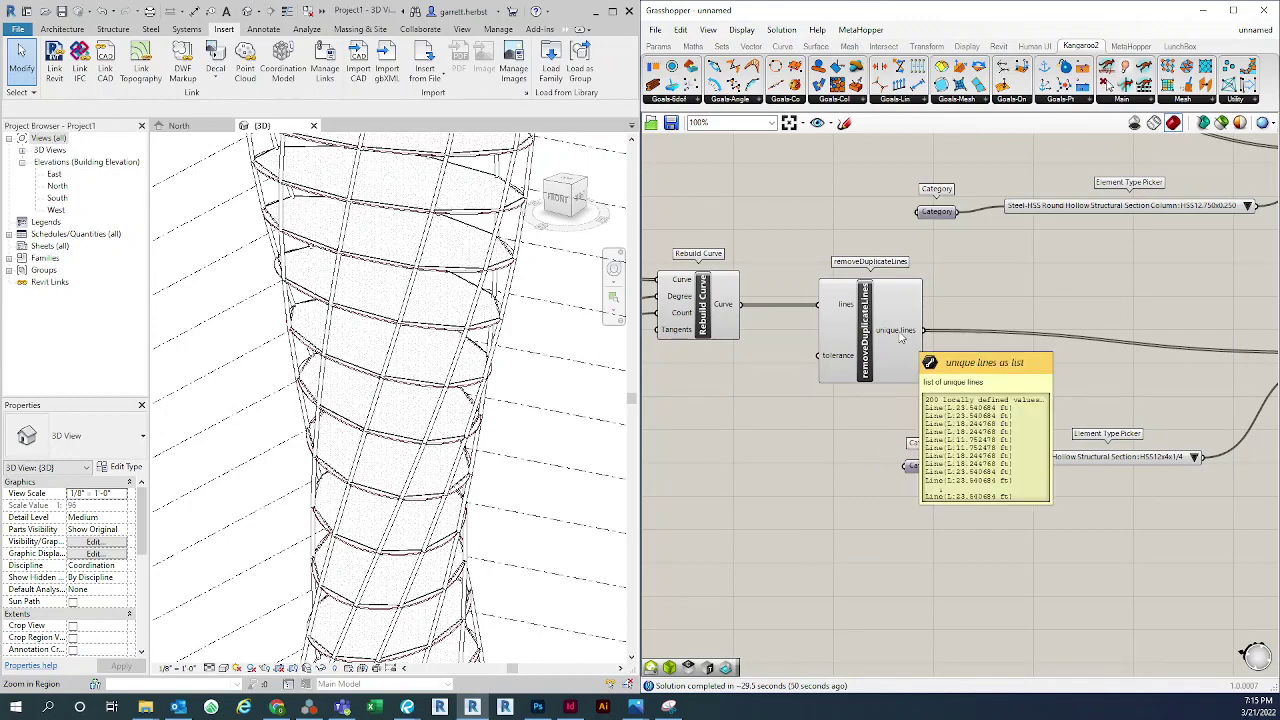
# Insert the Document input parameter above Curve on the Add Beam component
pyautogui.moveTo(991, 429); pyautogui.dragTo(891, 383, button='right')
pyautogui.scroll(-2, 889, 383)
pyautogui.moveTo(892, 433); pyautogui.dragTo(874, 455, button='right')
pyautogui.scroll(1, 1141, 425)
pyautogui.click(1125, 345)
pyautogui.scroll(5, 1150, 358)
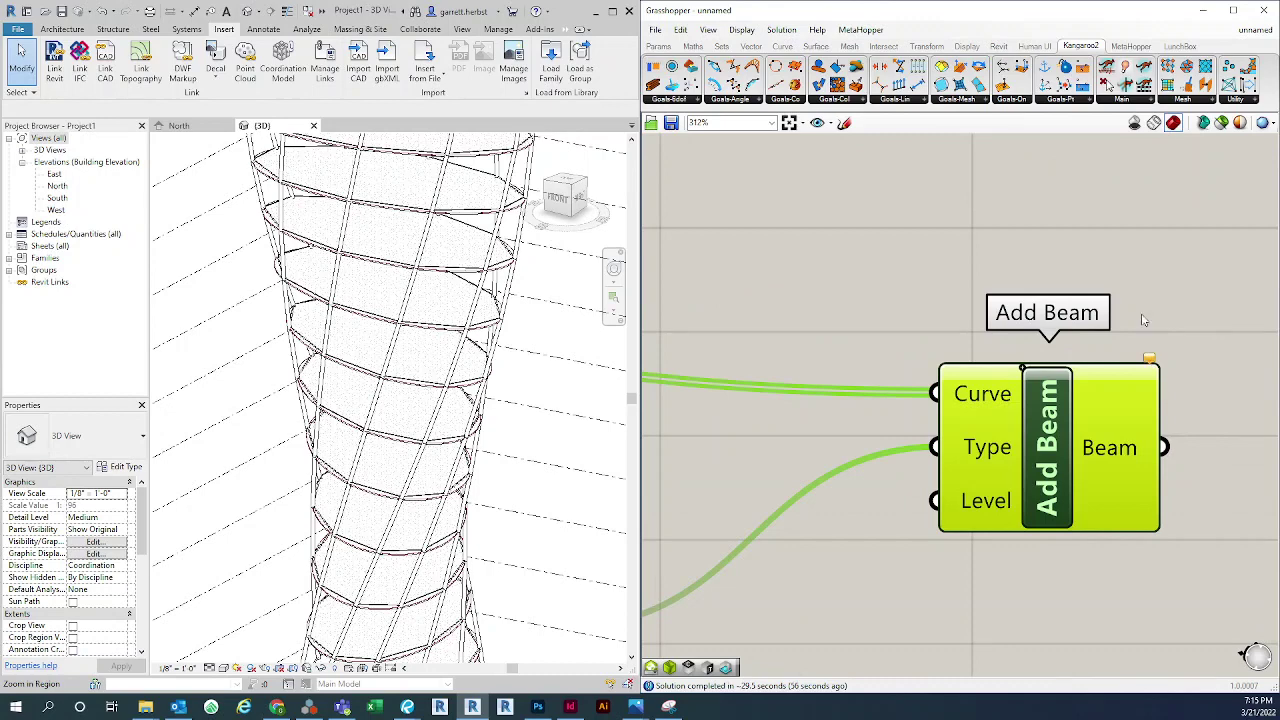
pyautogui.moveTo(1145, 320); pyautogui.dragTo(1094, 306, button='right')
pyautogui.click(1106, 316)
pyautogui.scroll(3, 941, 374)
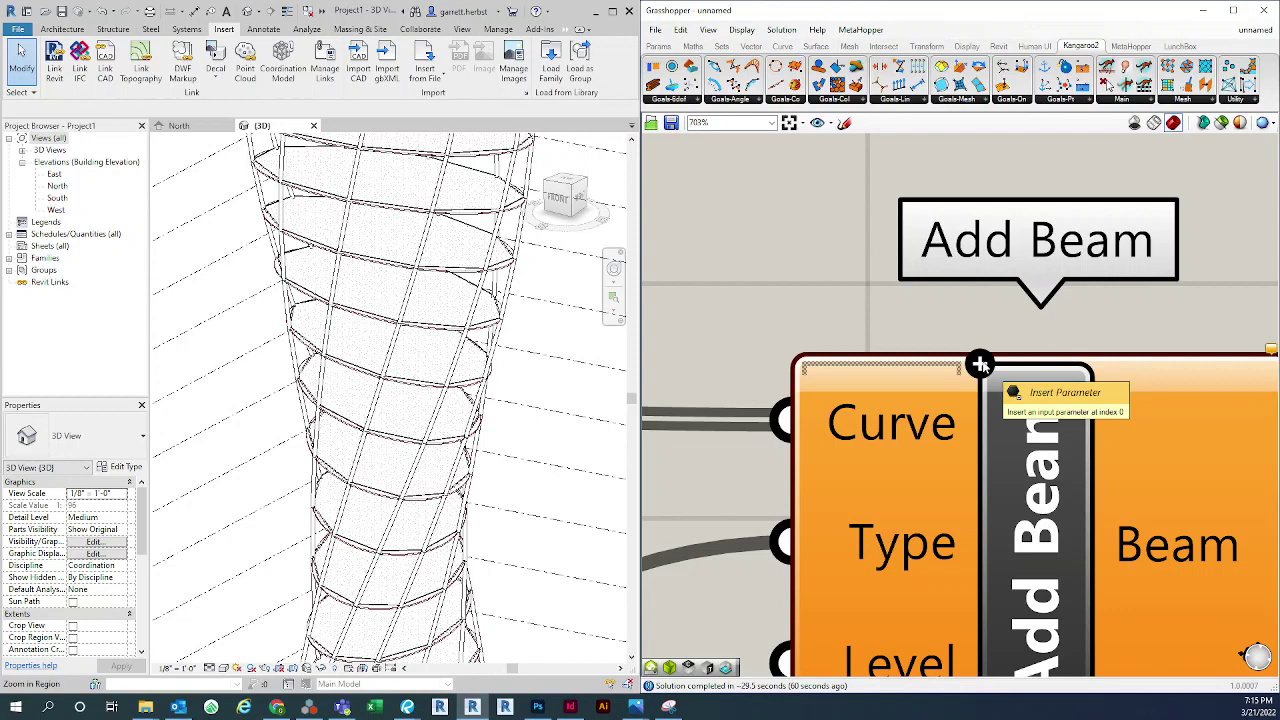
pyautogui.click(980, 363)
pyautogui.scroll(-3, 847, 333)
pyautogui.moveTo(922, 370); pyautogui.dragTo(923, 340)
pyautogui.click(957, 440)
# Shift the Add Beam component slightly so it sits beneath Add Column
pyautogui.scroll(-2, 957, 440)
pyautogui.moveTo(1017, 347); pyautogui.dragTo(1005, 352, button='right')
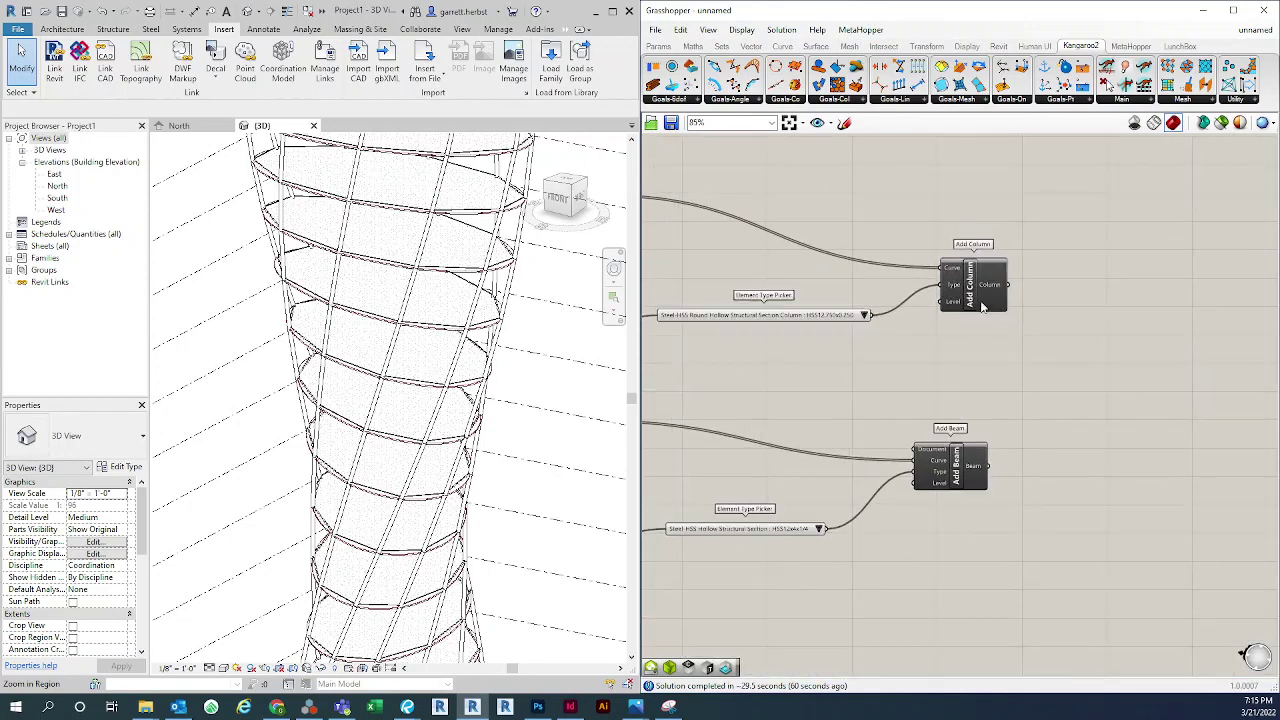
pyautogui.scroll(1, 982, 307)
pyautogui.moveTo(955, 510); pyautogui.dragTo(974, 510)
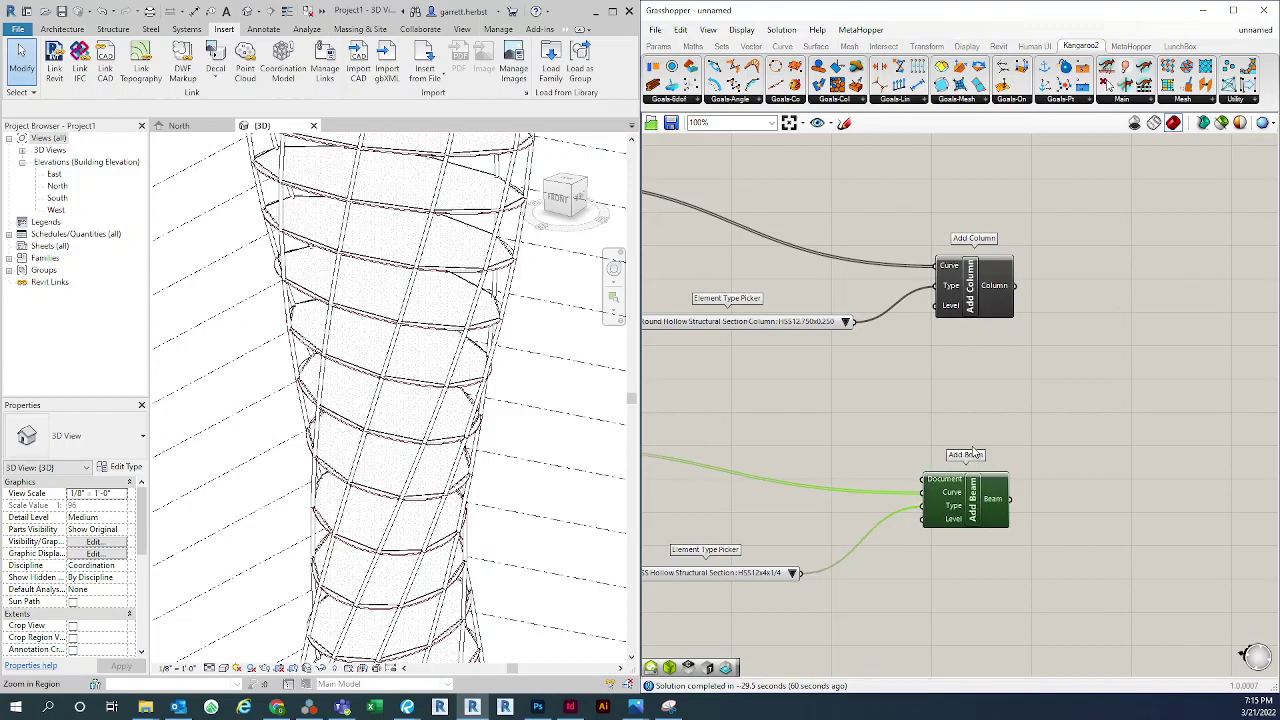
pyautogui.click(1000, 392)
pyautogui.scroll(1, 1000, 398)
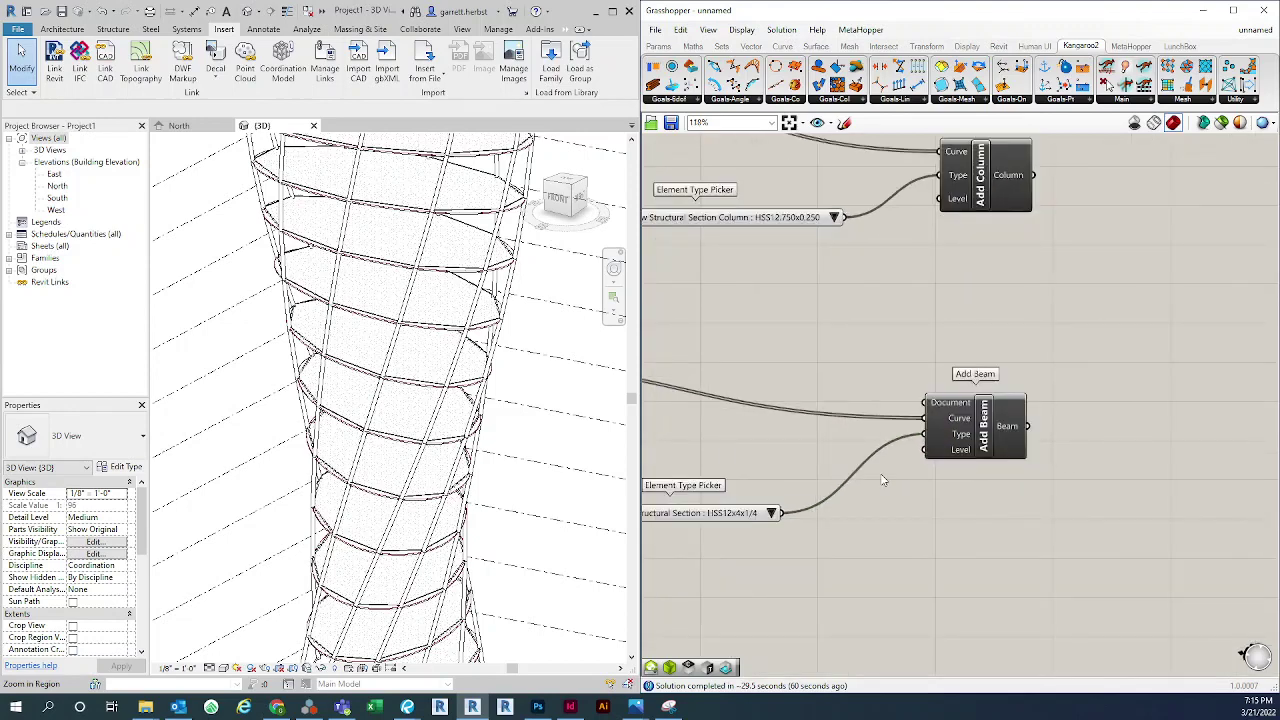
pyautogui.scroll(-7, 1080, 360)
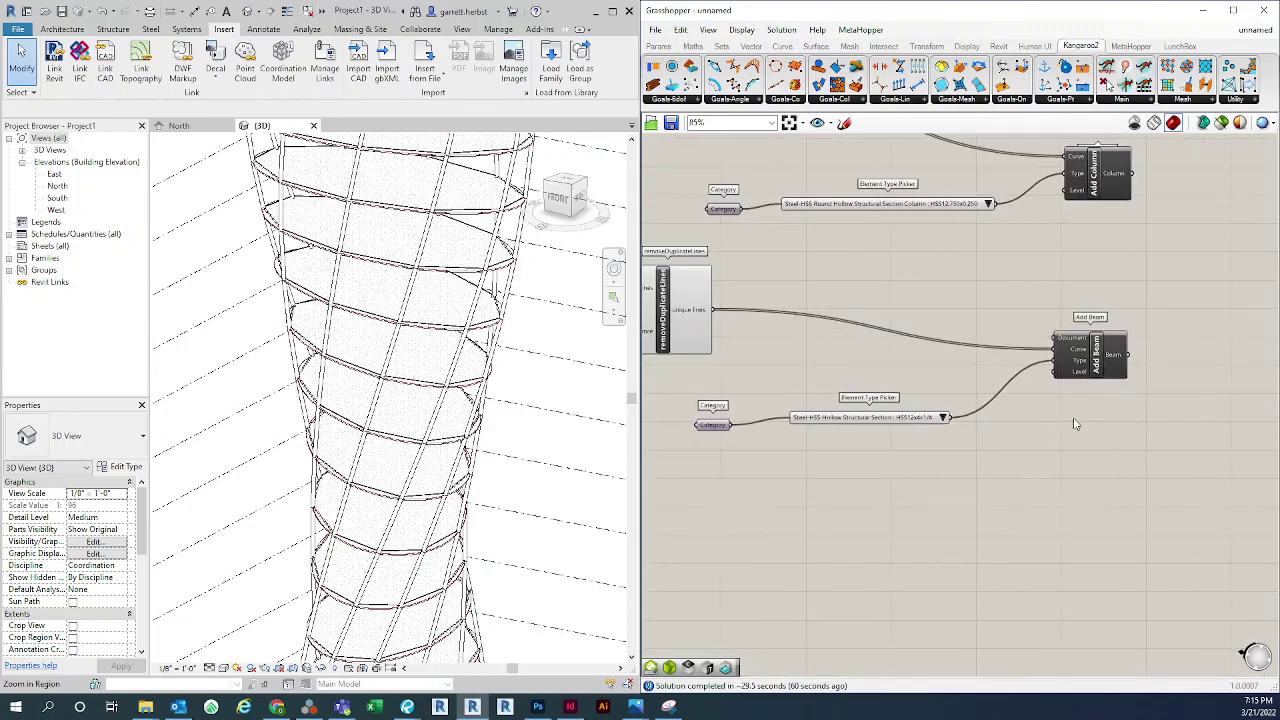
pyautogui.scroll(5, 1090, 380)
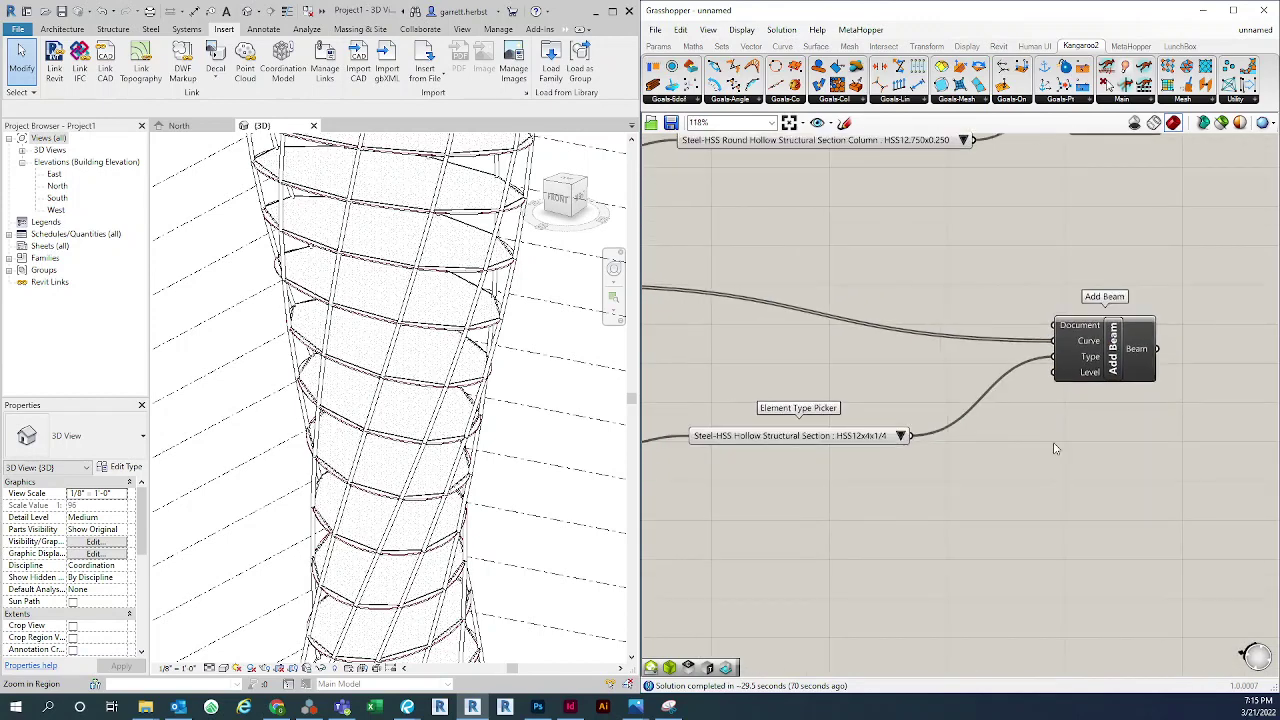
pyautogui.scroll(-1, 1050, 447)
pyautogui.scroll(-2, 1035, 448)
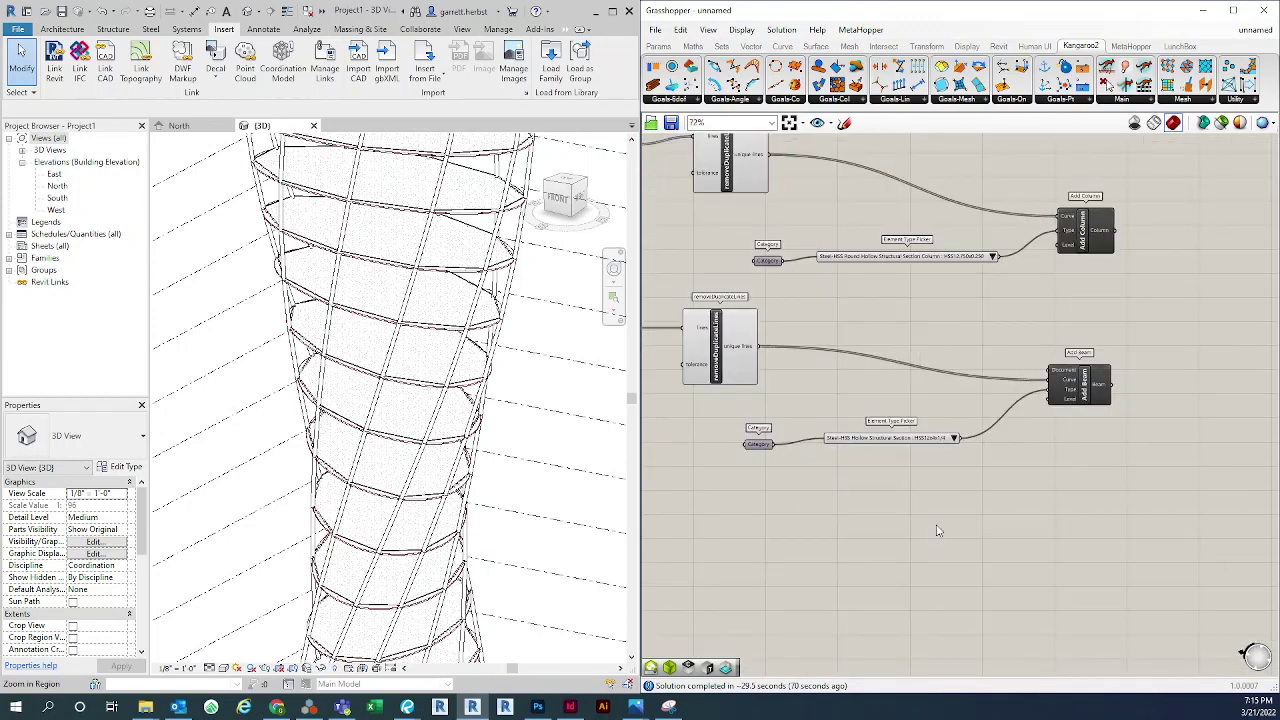
pyautogui.scroll(-4, 1018, 503)
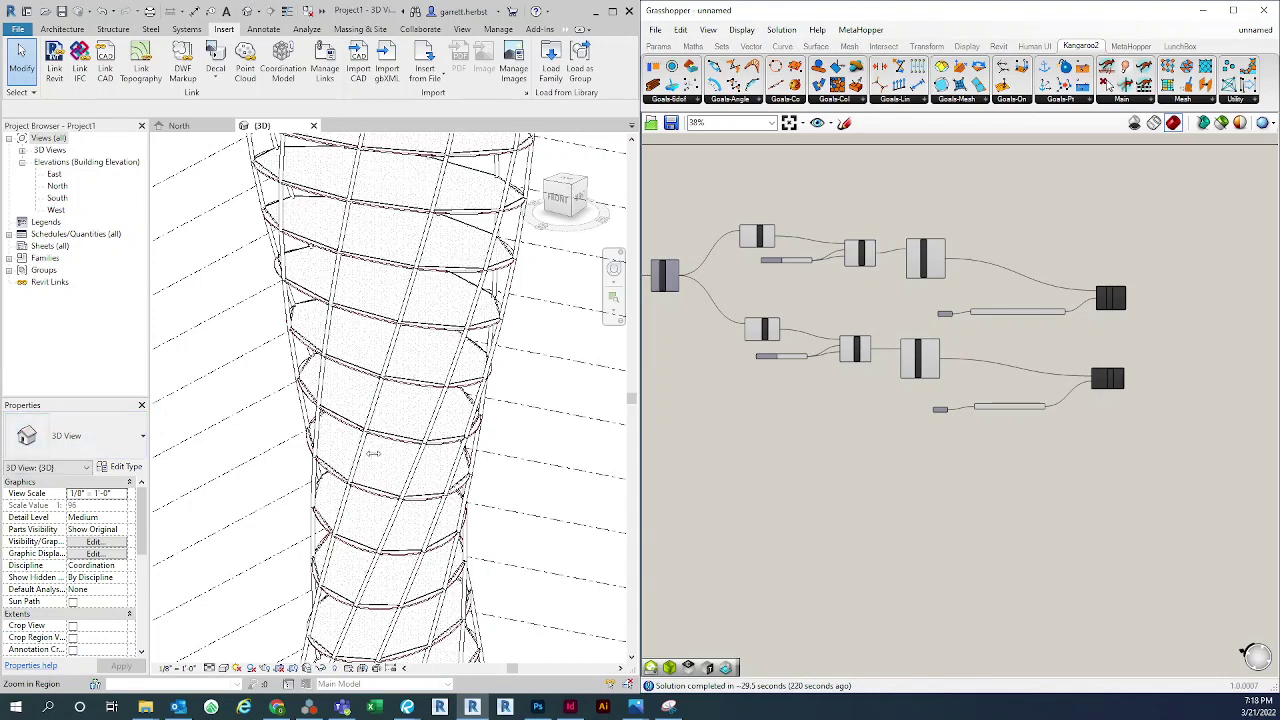
# In Revit, select a slanted column at the tower's edge and an adjoining floor slab to check their properties
pyautogui.click(231, 381)
pyautogui.scroll(8, 344, 333)
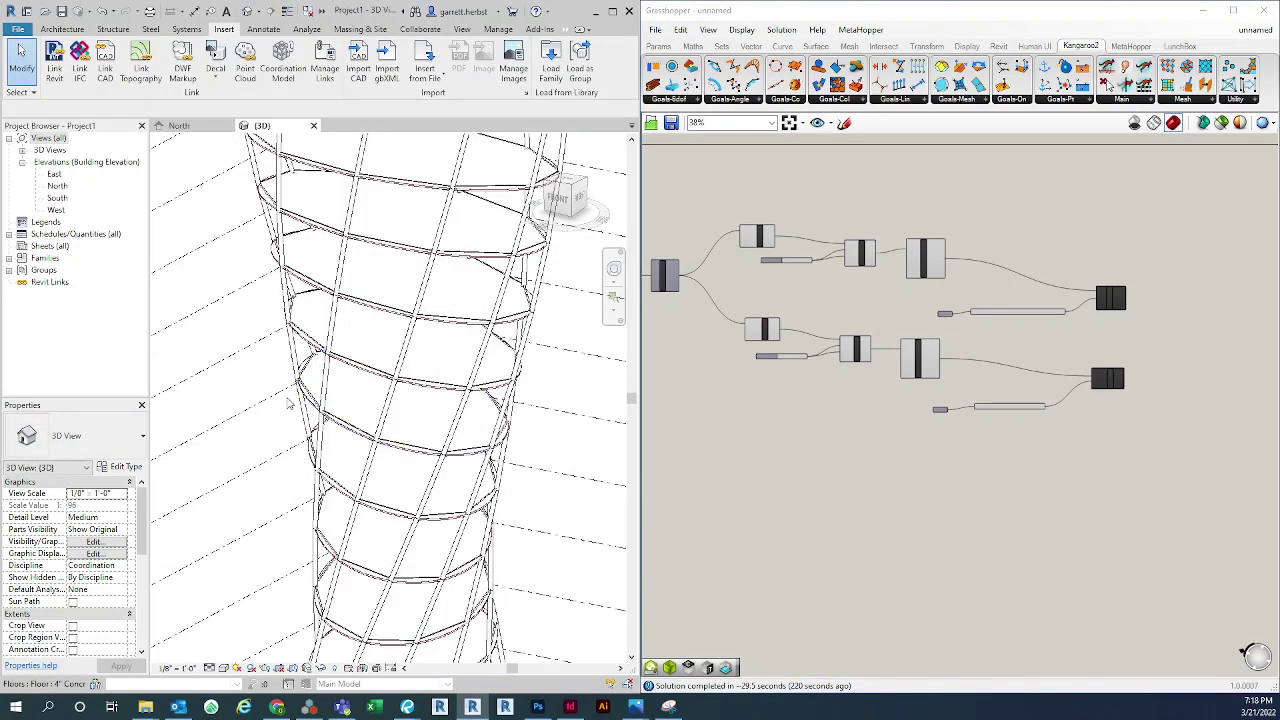
pyautogui.click(344, 333)
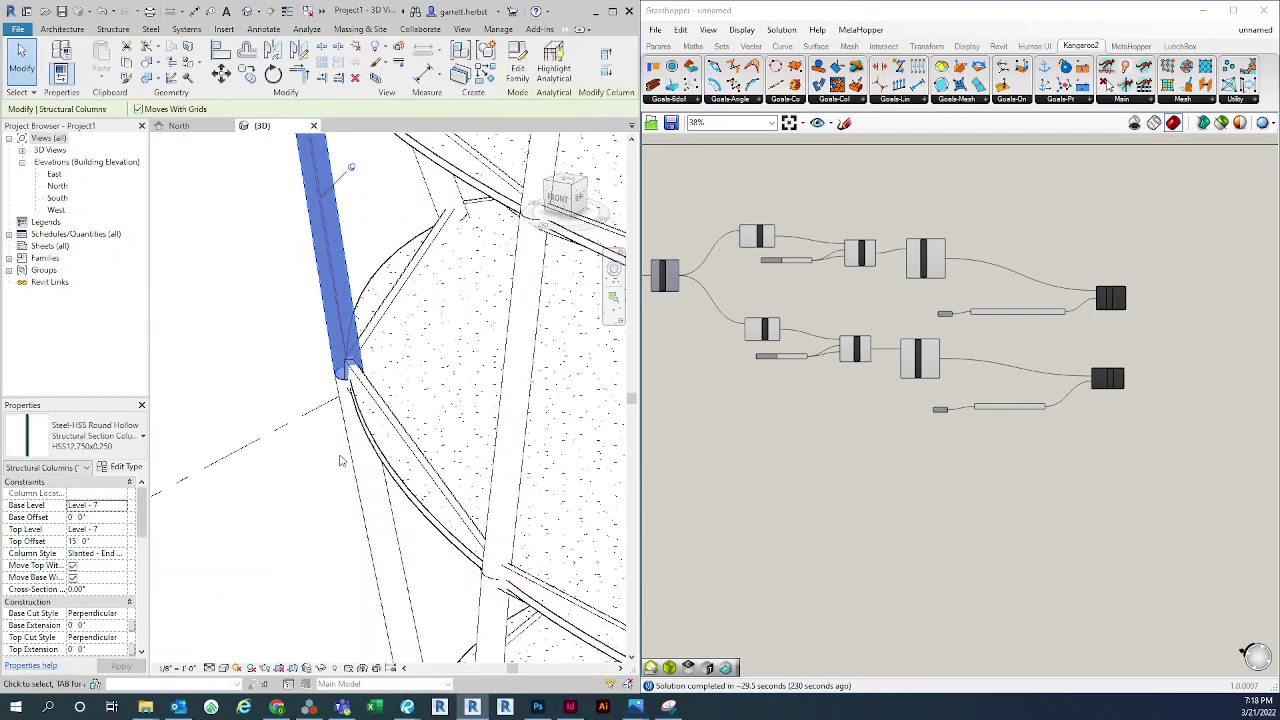
pyautogui.click(462, 405)
pyautogui.keyDown('shift'); pyautogui.moveTo(462, 405); pyautogui.dragTo(392, 432, button='middle'); pyautogui.keyUp('shift')
pyautogui.keyDown('shift'); pyautogui.moveTo(442, 291); pyautogui.dragTo(426, 330, button='middle'); pyautogui.keyUp('shift')
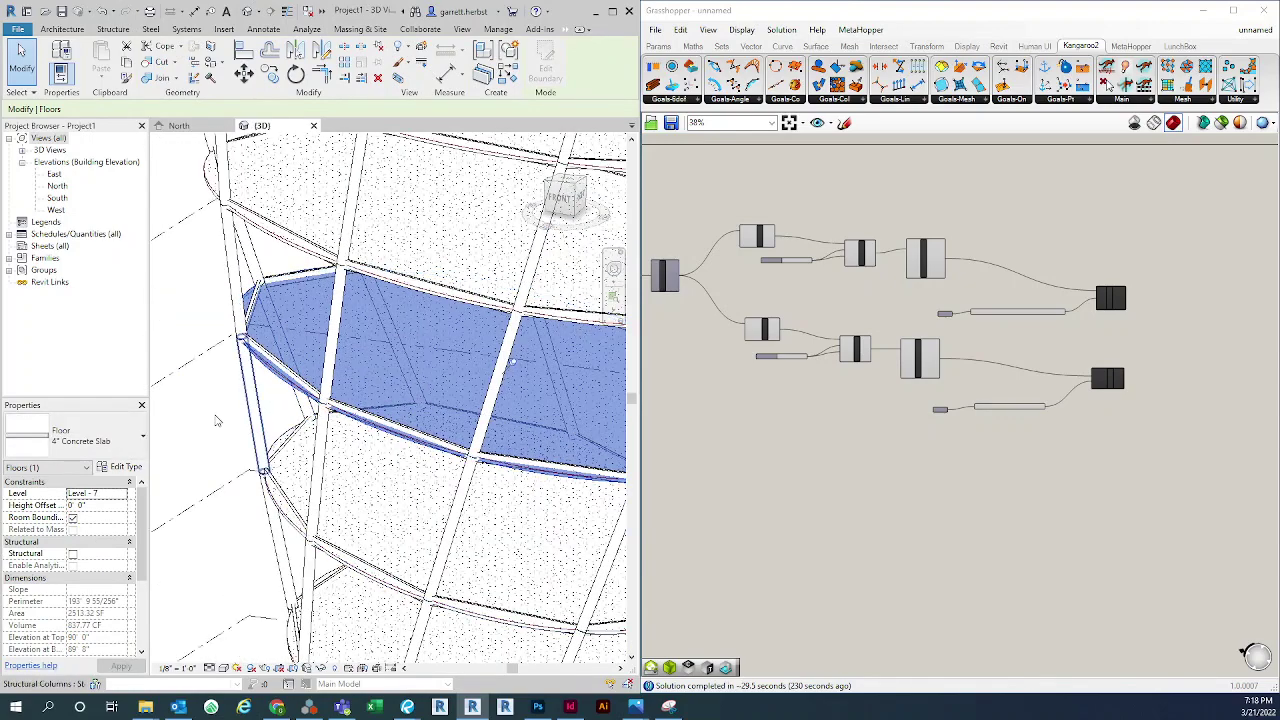
pyautogui.click(217, 416)
# Examine how the generated columns and perimeter beams meet at the slab edges around the tower
pyautogui.scroll(2, 225, 345)
pyautogui.moveTo(230, 396); pyautogui.dragTo(254, 387, button='middle')
pyautogui.scroll(-1, 252, 389)
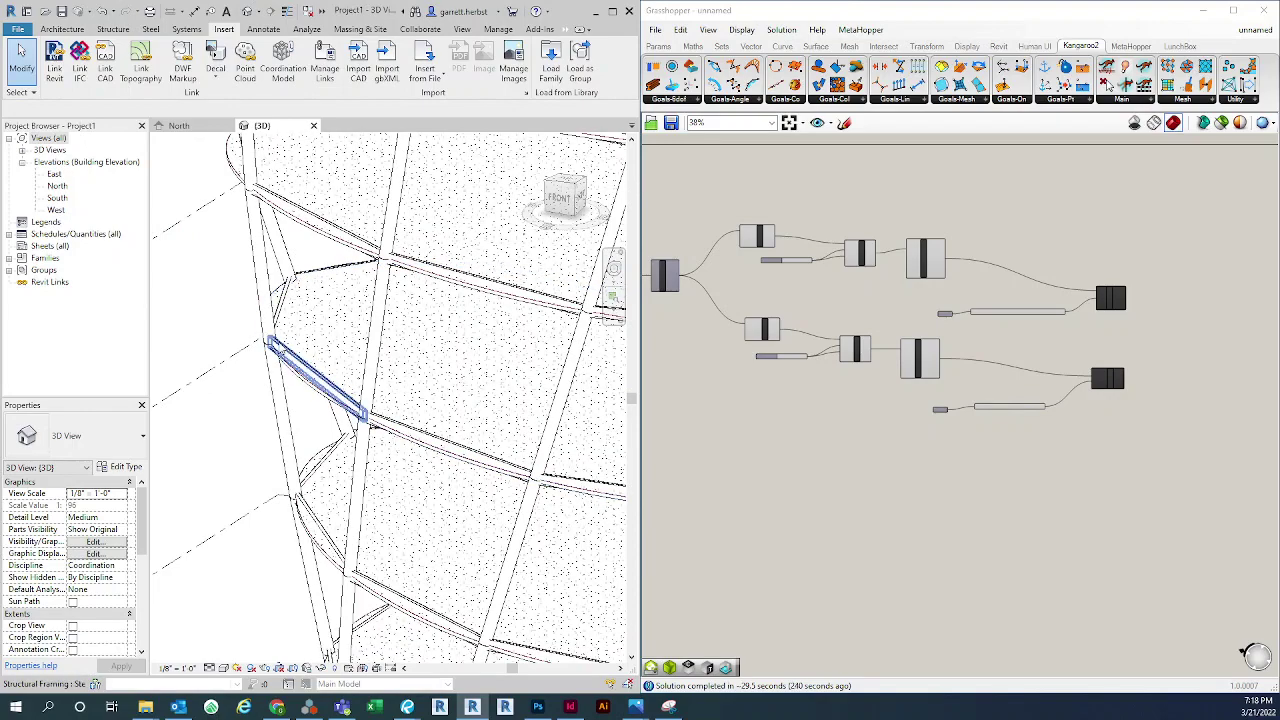
pyautogui.scroll(2, 297, 395)
pyautogui.keyDown('shift'); pyautogui.moveTo(297, 395); pyautogui.dragTo(310, 345, button='middle'); pyautogui.keyUp('shift')
pyautogui.scroll(6, 280, 372)
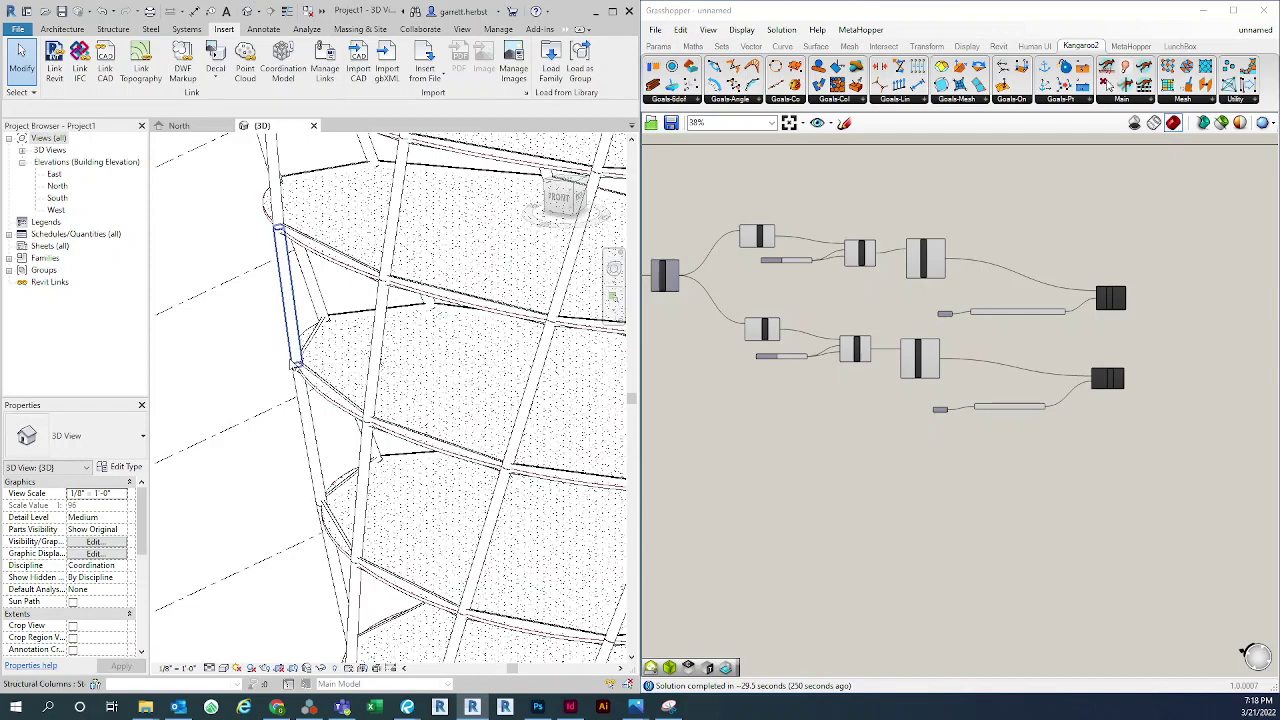
pyautogui.moveTo(280, 371)
pyautogui.keyDown('shift'); pyautogui.mouseDown(button='middle')
pyautogui.moveTo(304, 380)
pyautogui.moveTo(293, 365)
pyautogui.mouseUp(button='middle'); pyautogui.keyUp('shift')
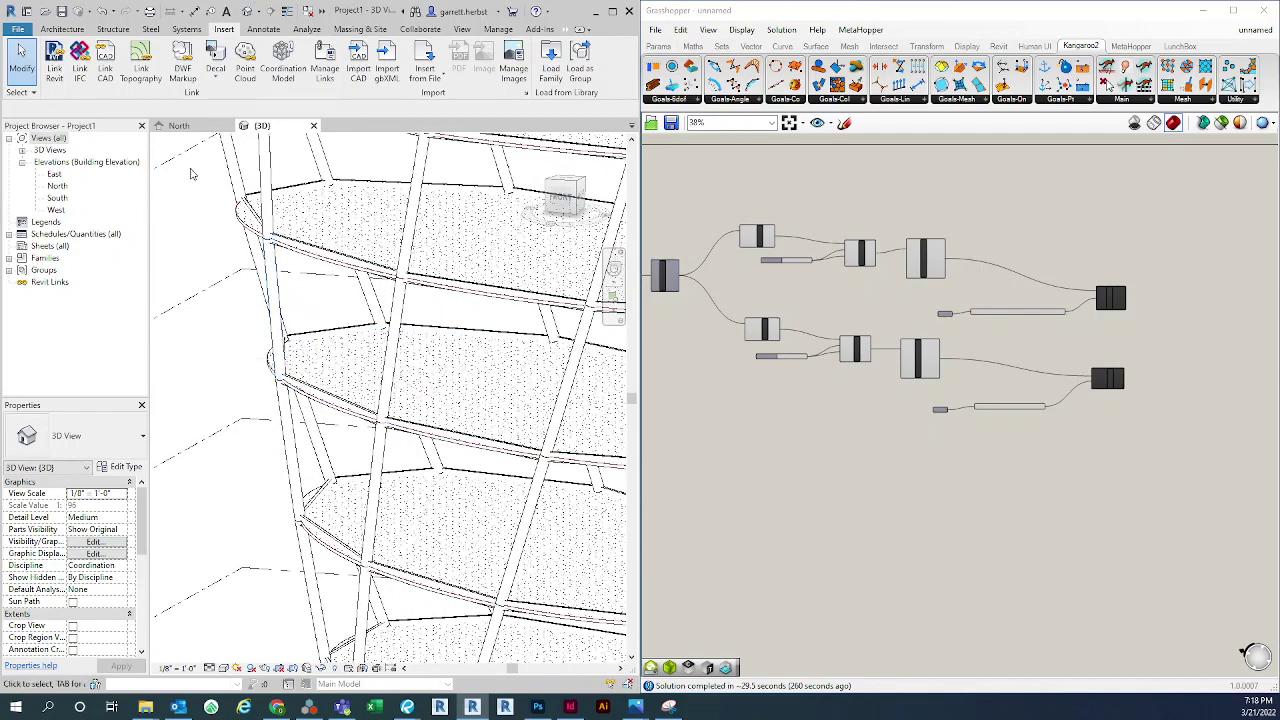
pyautogui.keyDown('shift'); pyautogui.moveTo(362, 417); pyautogui.dragTo(395, 427, button='middle'); pyautogui.keyUp('shift')
pyautogui.scroll(3, 284, 330)
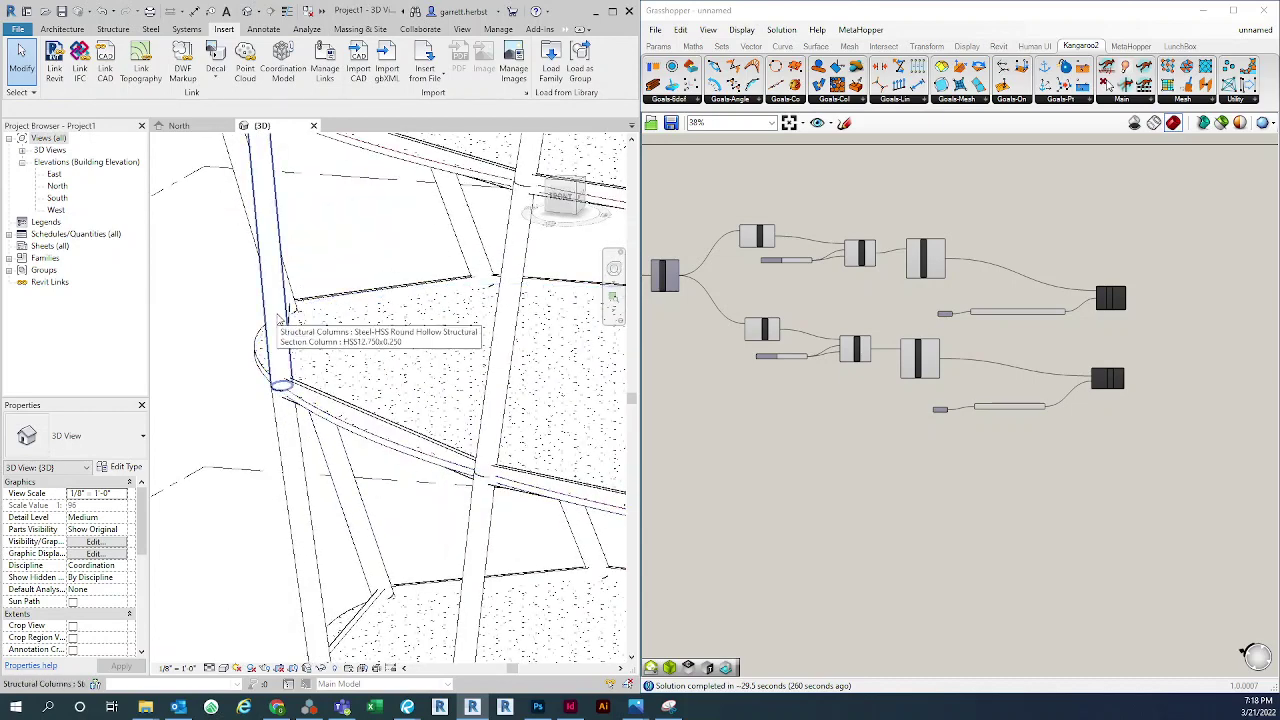
pyautogui.scroll(-5, 283, 330)
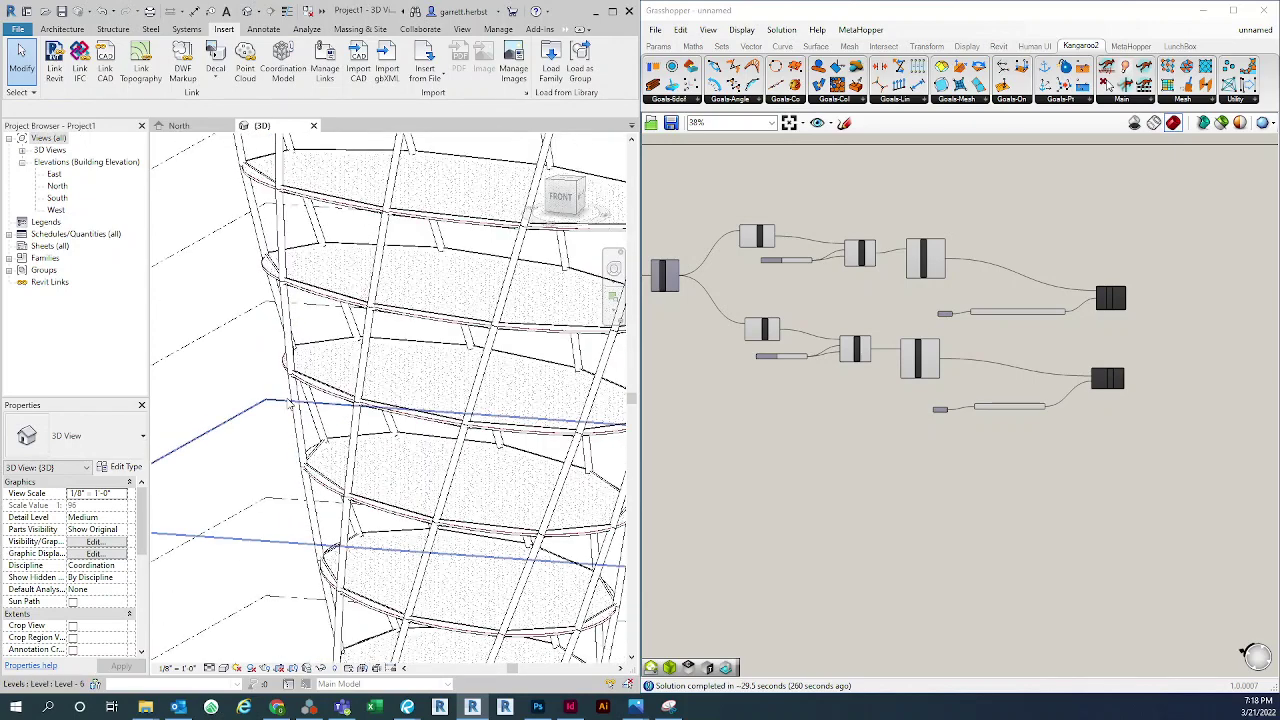
pyautogui.keyDown('shift'); pyautogui.moveTo(288, 403); pyautogui.dragTo(285, 365, button='middle'); pyautogui.keyUp('shift')
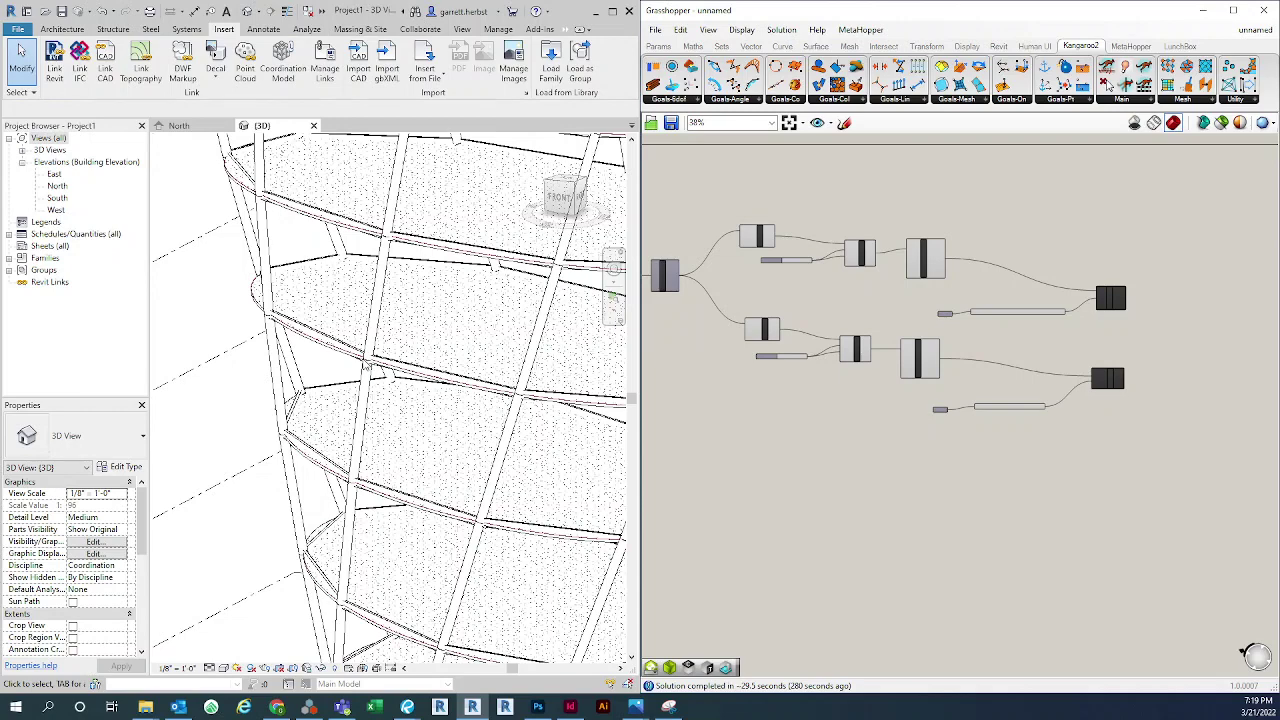
pyautogui.scroll(-3, 313, 390)
pyautogui.keyDown('shift'); pyautogui.moveTo(271, 401); pyautogui.dragTo(279, 401, button='middle'); pyautogui.keyUp('shift')
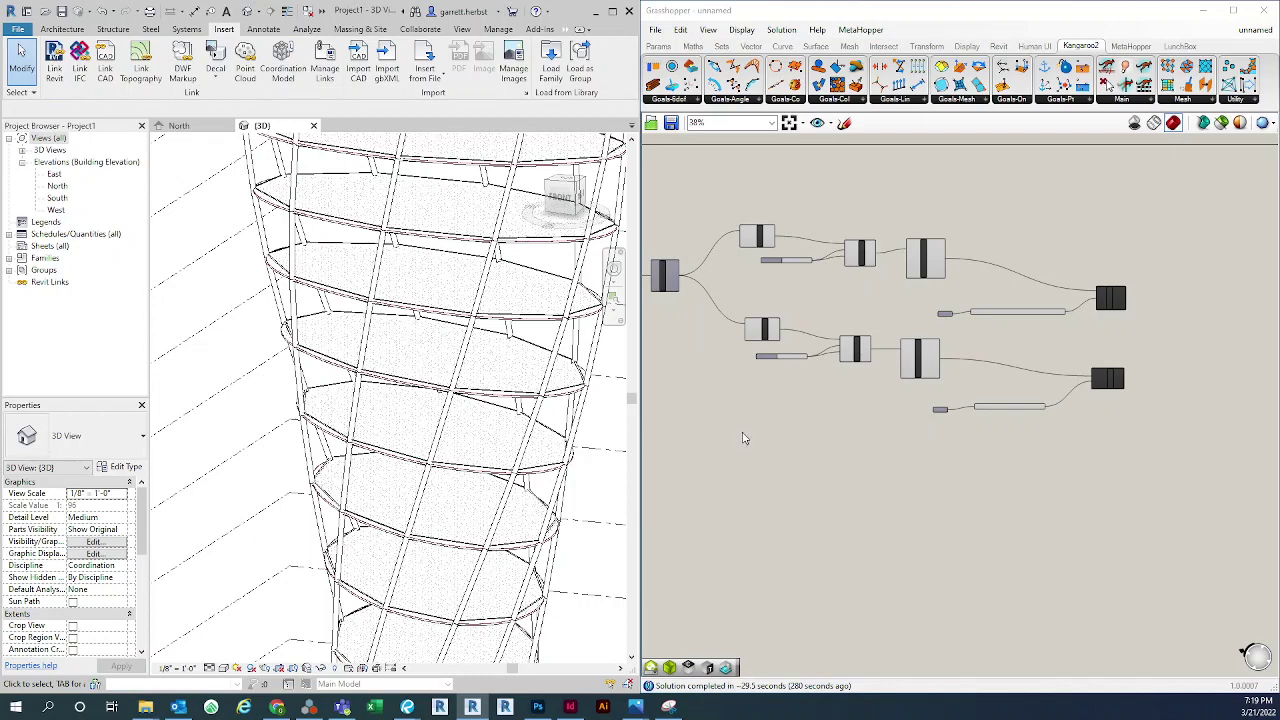
# In Grasshopper, add an Inspect Element component in the empty canvas area below the lower Category and Element Type Picker
pyautogui.moveTo(859, 486); pyautogui.dragTo(883, 457, button='right')
pyautogui.scroll(5, 890, 450)
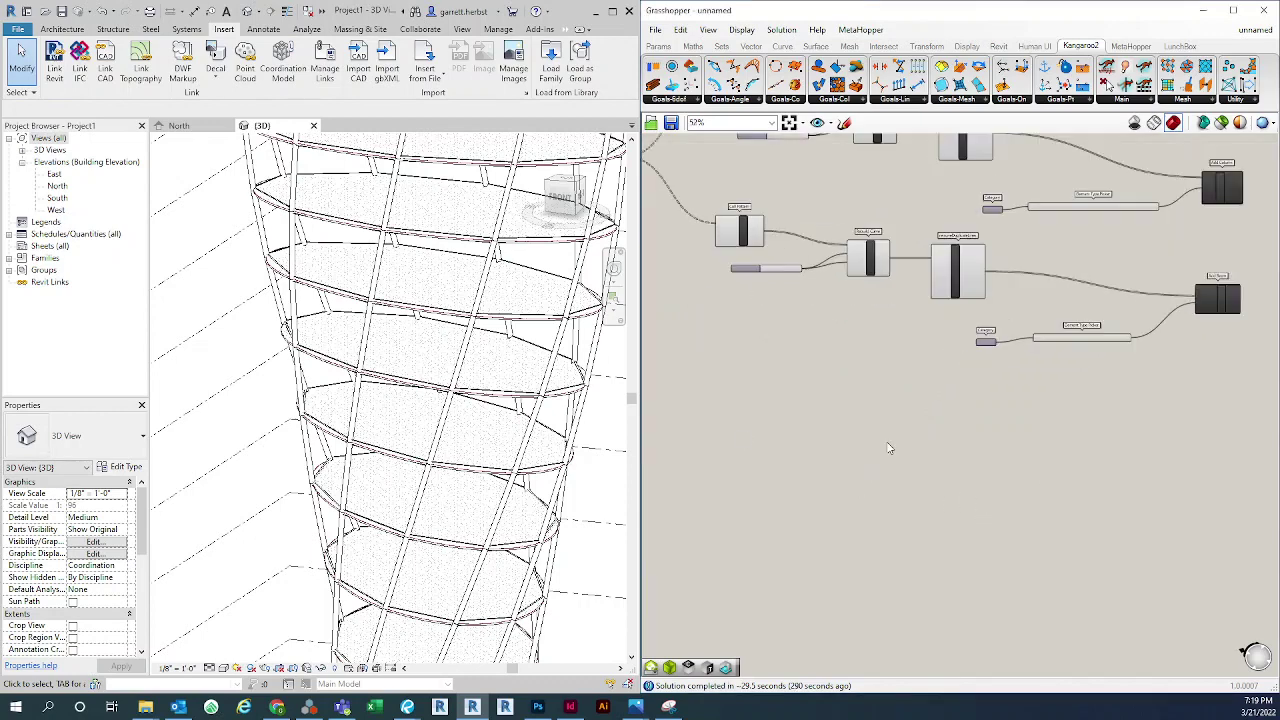
pyautogui.moveTo(949, 422); pyautogui.dragTo(924, 432, button='right')
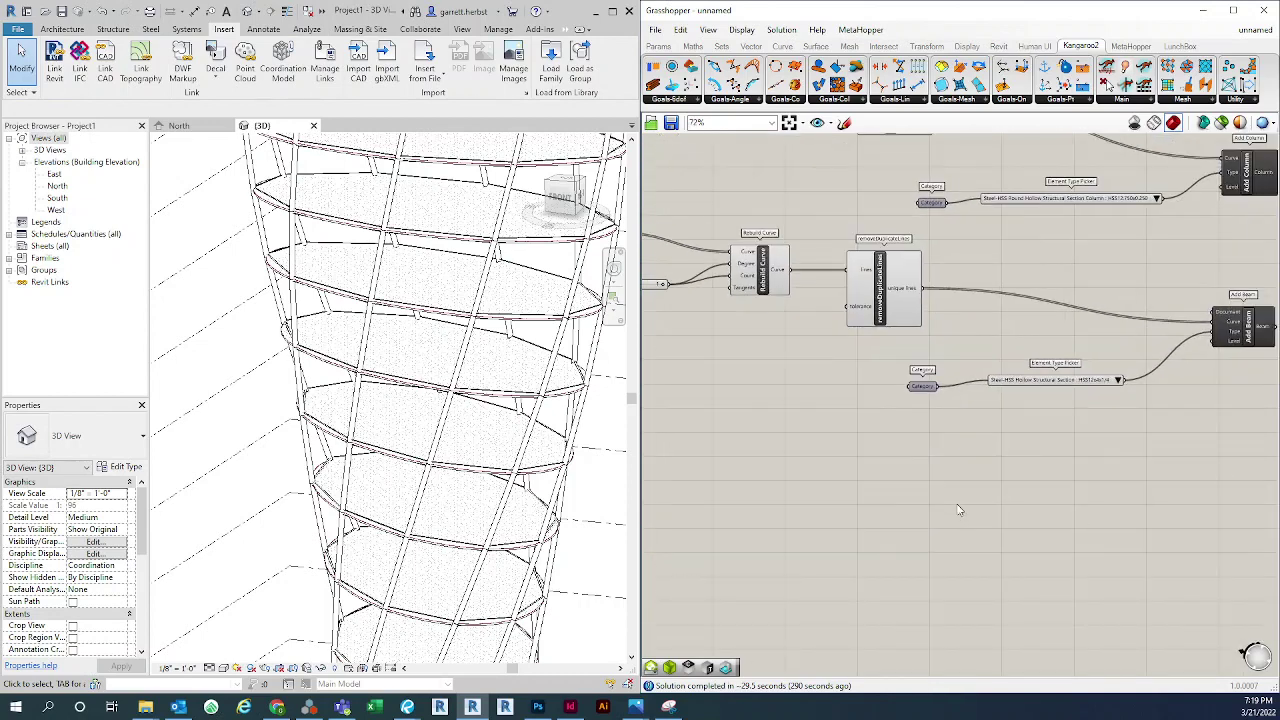
pyautogui.scroll(-3, 903, 446)
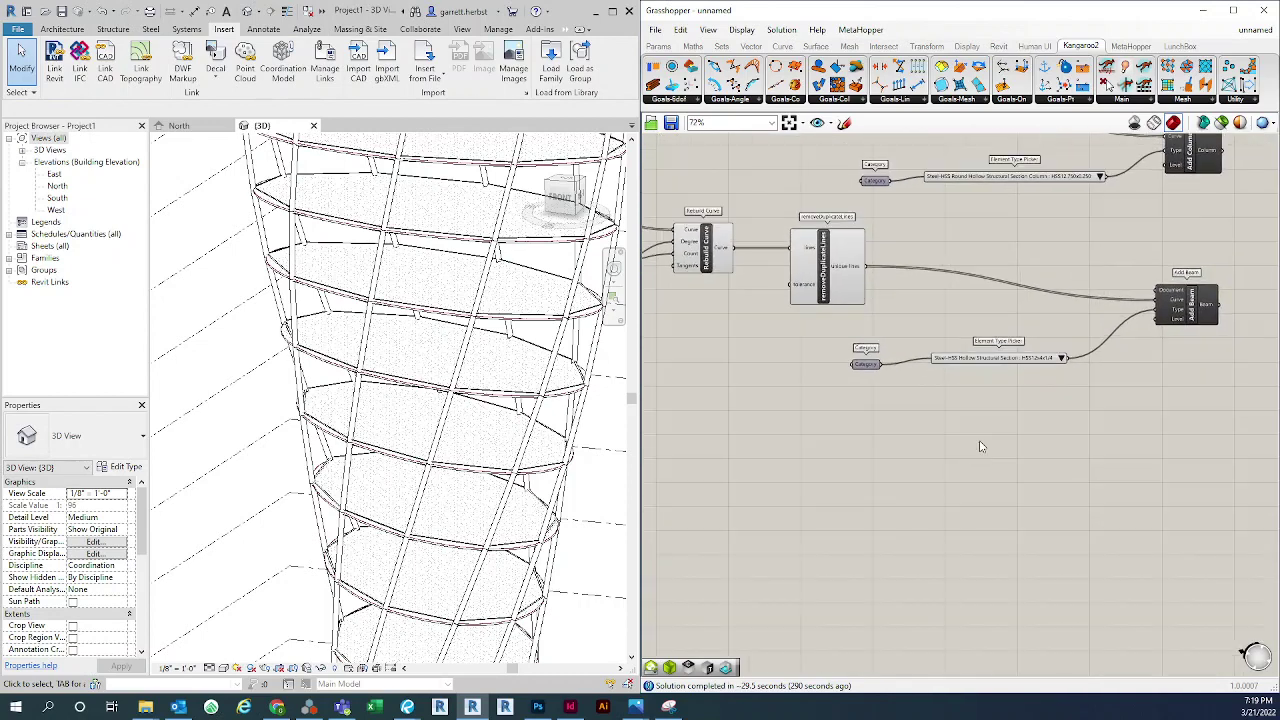
pyautogui.doubleClick(858, 486)
pyautogui.write('inspect')
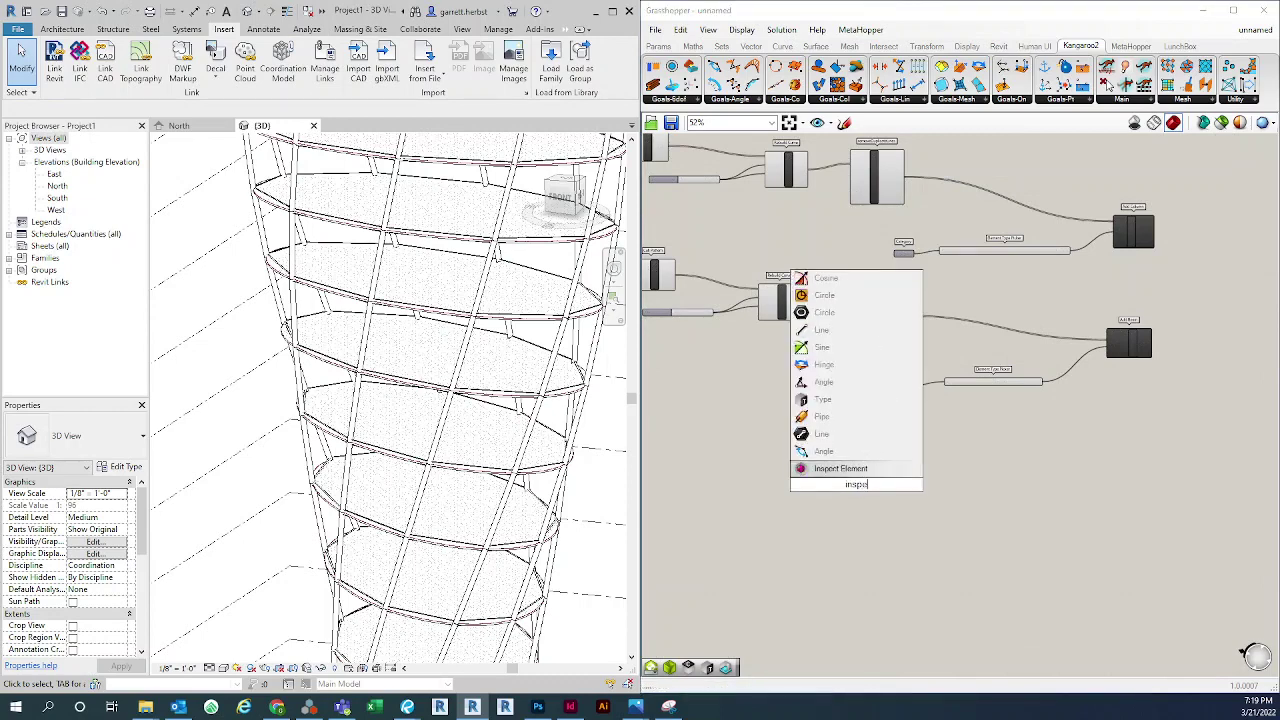
pyautogui.press('Return')
pyautogui.scroll(2, 860, 480)
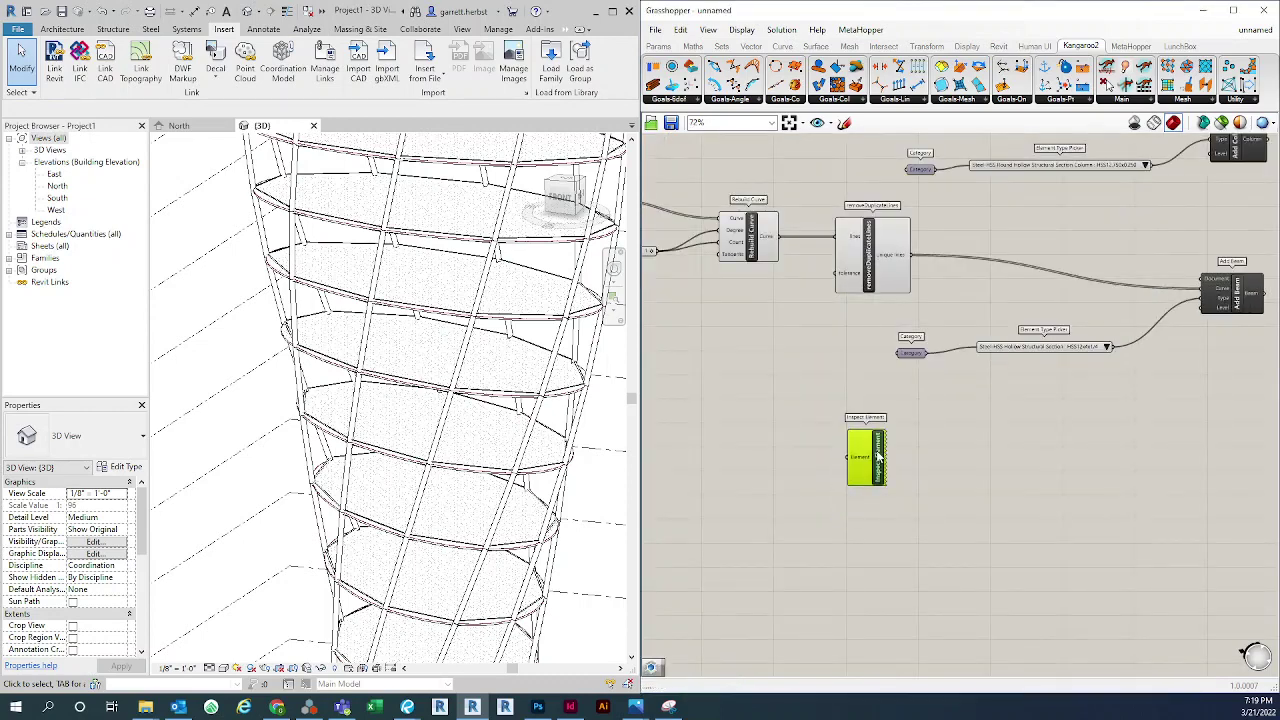
pyautogui.moveTo(1062, 227); pyautogui.dragTo(1024, 261, button='right')
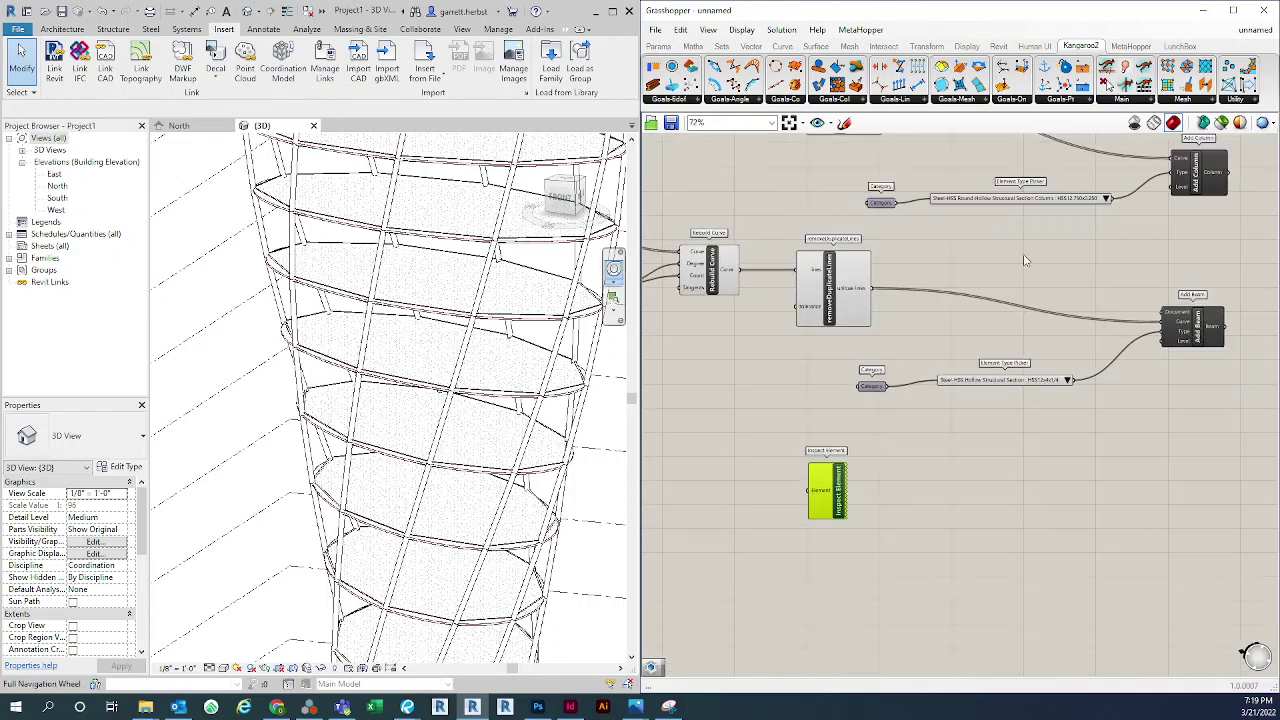
# Connect the round HSS column Element Type Picker to Inspect Element, show all its parameters, and place it clear of the lower Category component
pyautogui.moveTo(1110, 199); pyautogui.dragTo(818, 498)
pyautogui.scroll(5, 832, 489)
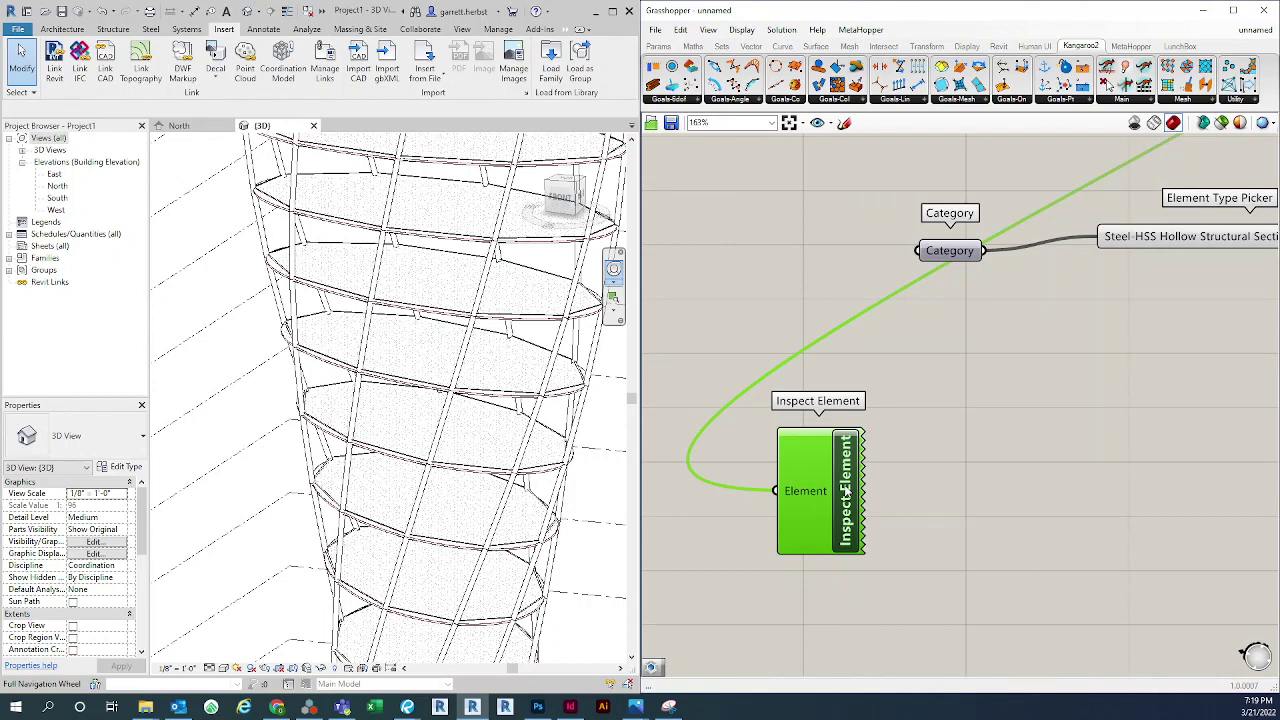
pyautogui.rightClick(845, 492)
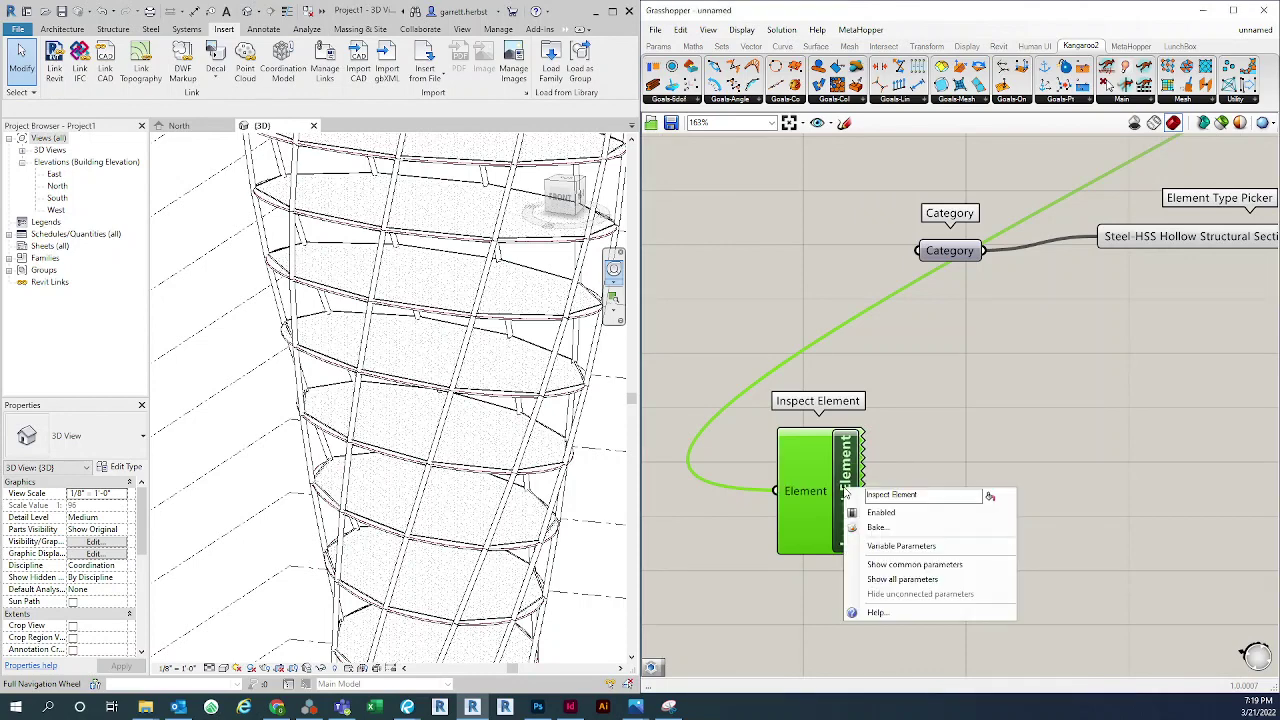
pyautogui.click(897, 580)
pyautogui.scroll(-3, 818, 452)
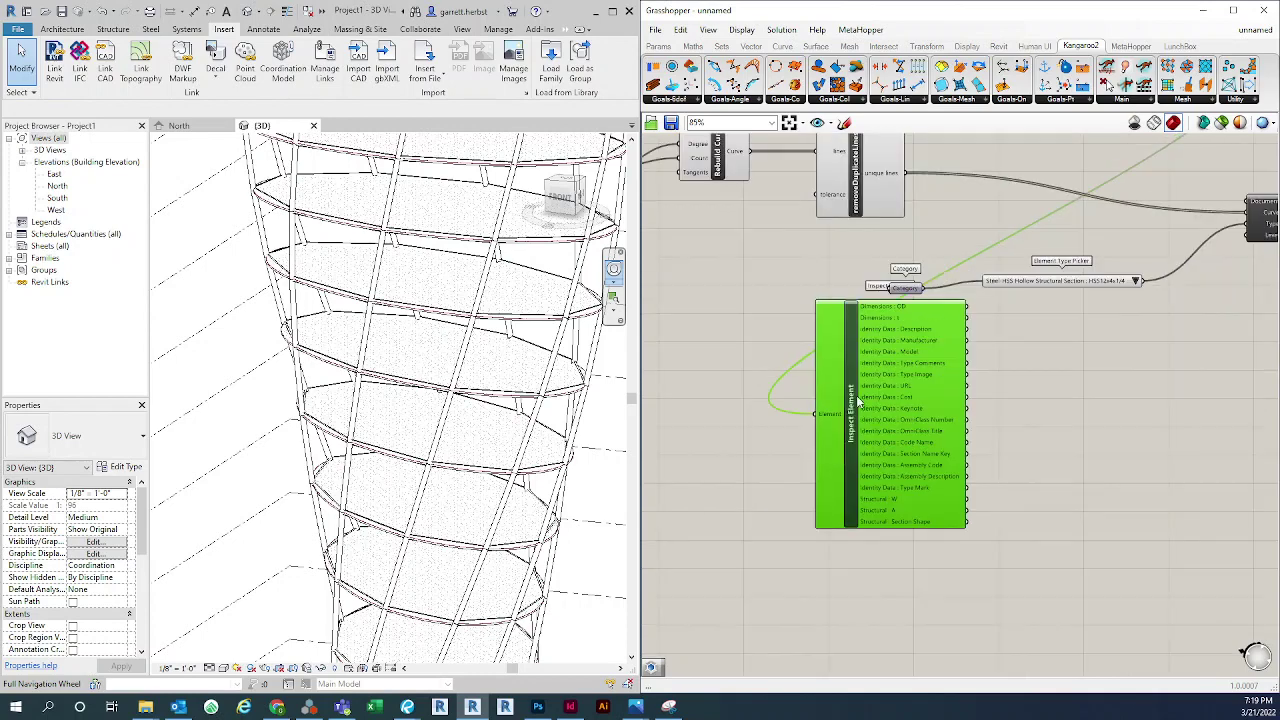
pyautogui.moveTo(818, 452); pyautogui.dragTo(802, 466)
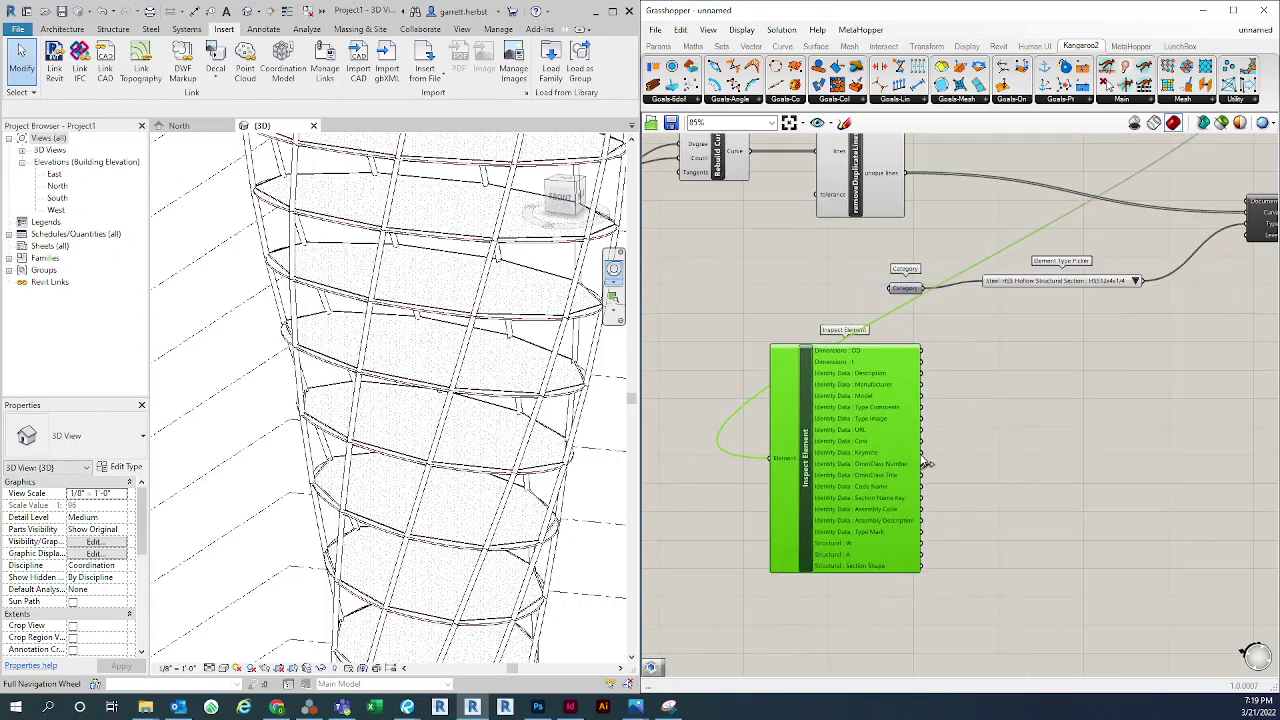
pyautogui.click(1001, 448)
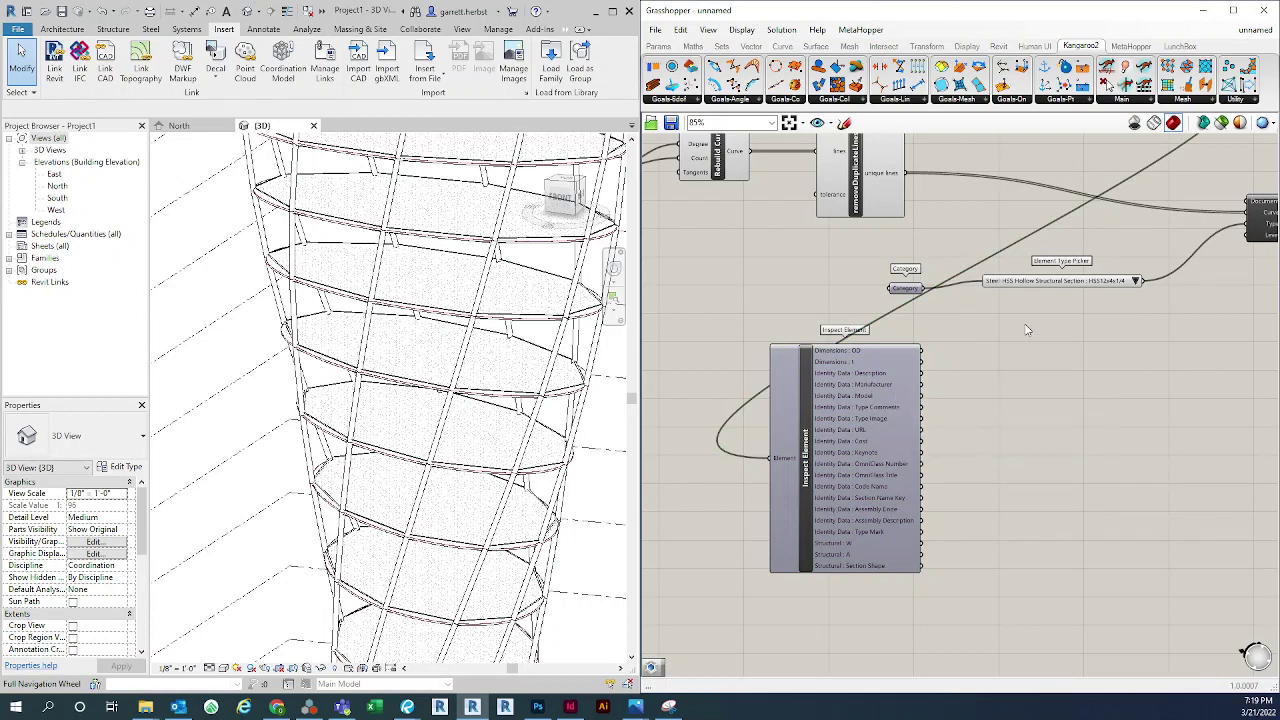
# Check the Dimensions : OD value of the column type on the Inspect Element component
pyautogui.moveTo(963, 479); pyautogui.dragTo(900, 408, button='right')
pyautogui.scroll(5, 785, 285)
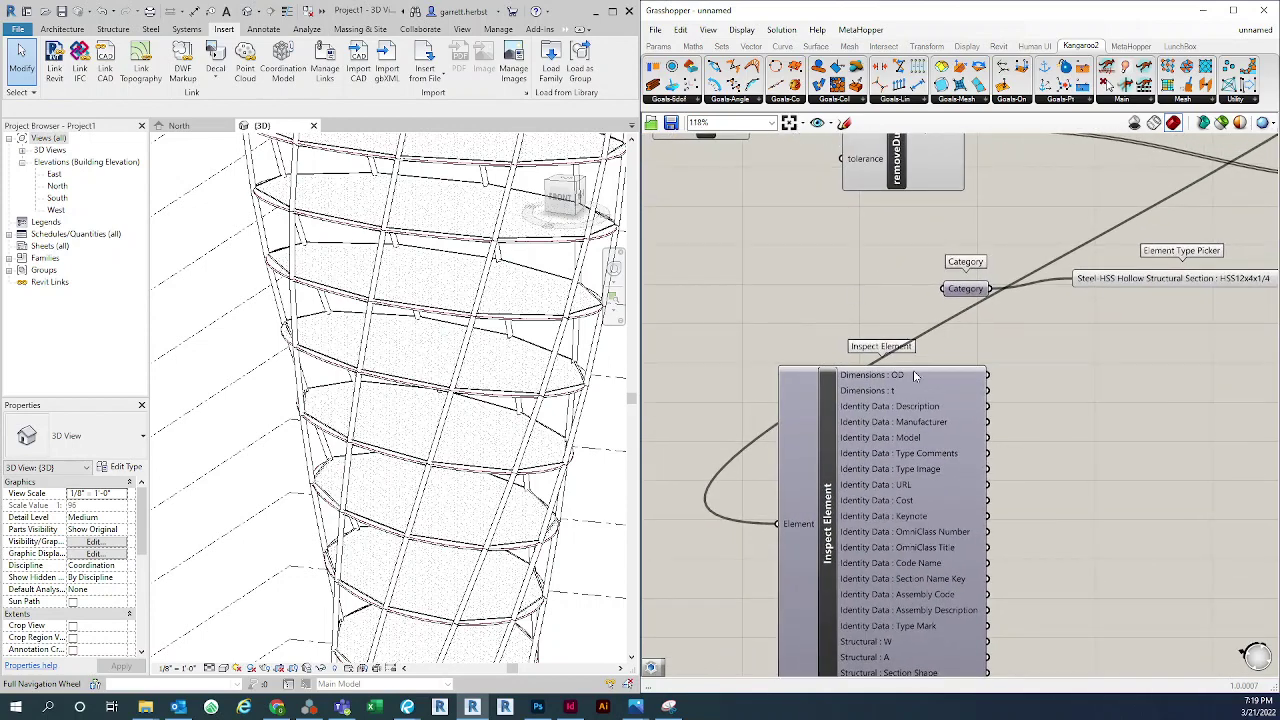
pyautogui.moveTo(886, 376)
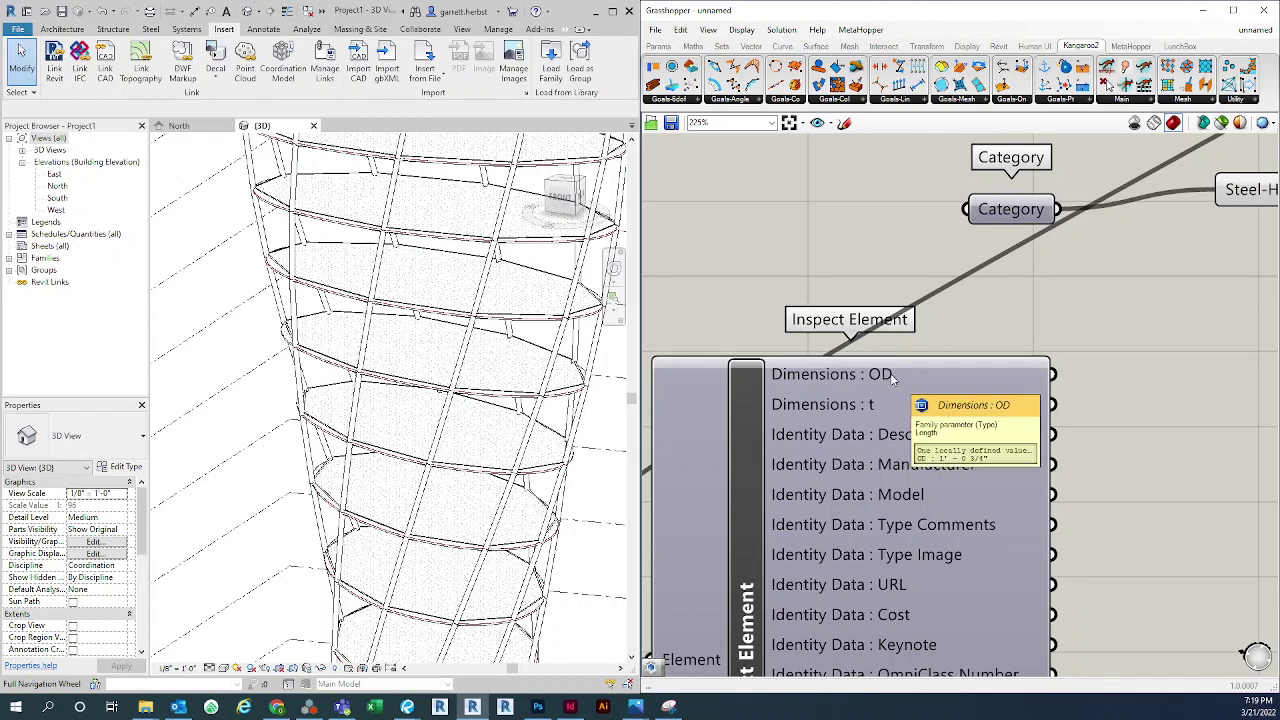
pyautogui.scroll(-5, 892, 383)
pyautogui.scroll(-2, 995, 429)
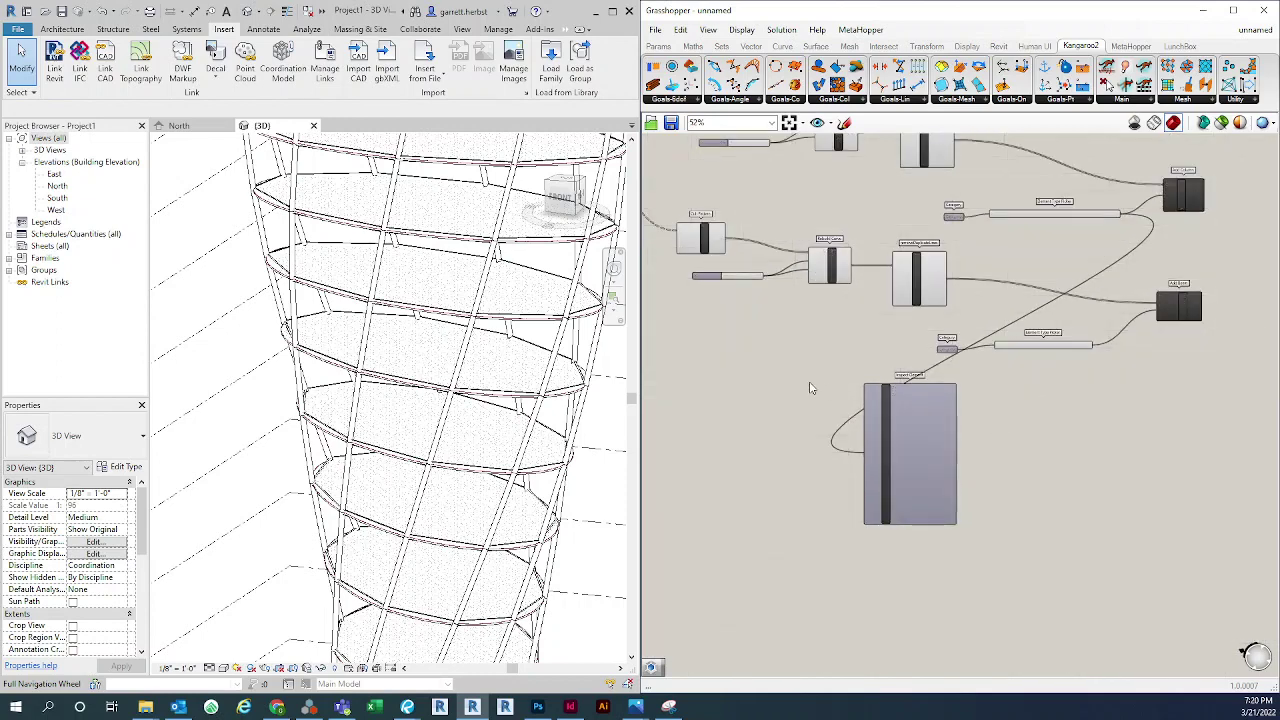
# Add an Offset Curve component above Add Floor and connect Rotate's Geometry output to its Curve input
pyautogui.scroll(2, 811, 388)
pyautogui.scroll(-4, 1025, 460)
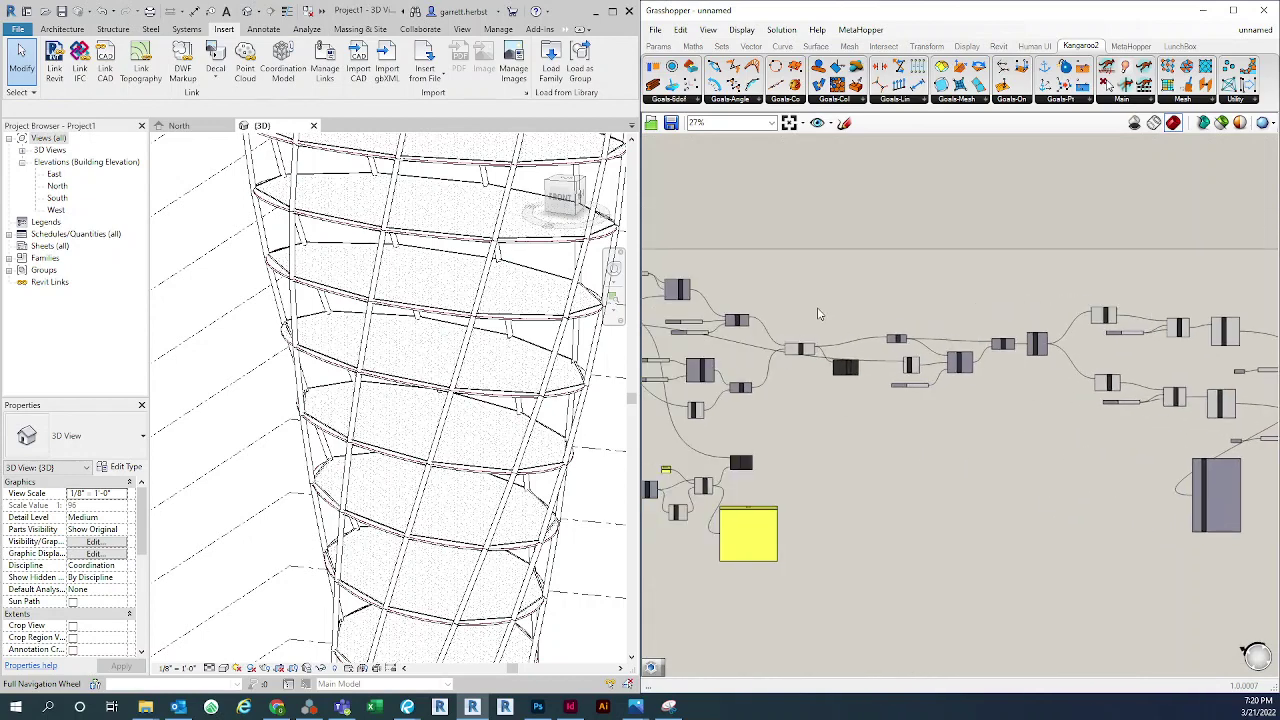
pyautogui.scroll(3, 1047, 317)
pyautogui.scroll(3, 993, 304)
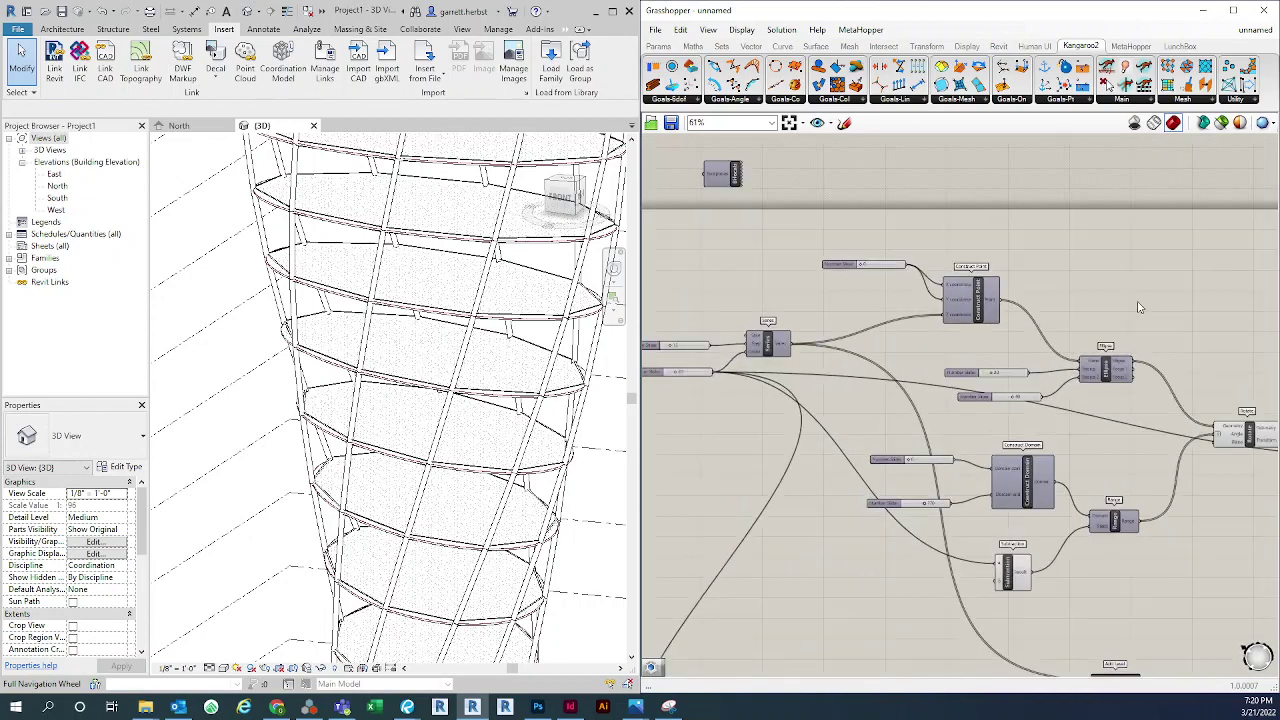
pyautogui.scroll(3, 1007, 397)
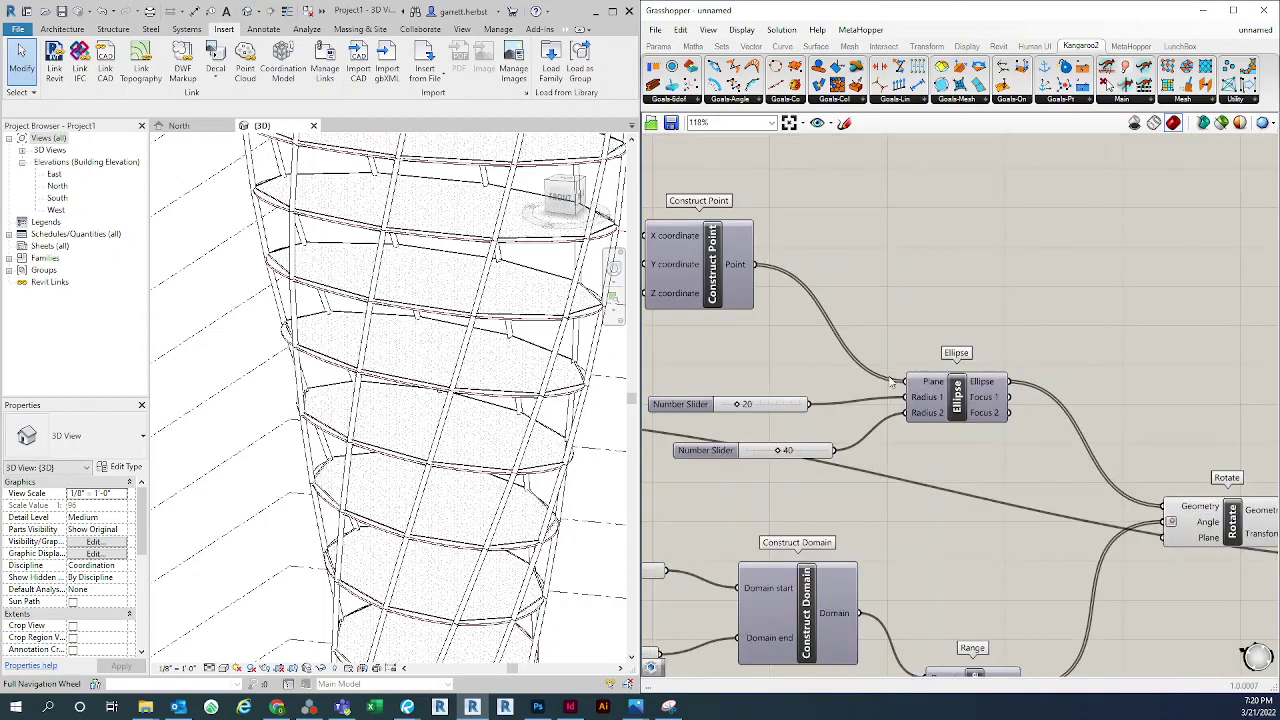
pyautogui.moveTo(1134, 375); pyautogui.dragTo(820, 330, button='right')
pyautogui.scroll(-2, 822, 331)
pyautogui.scroll(2, 914, 436)
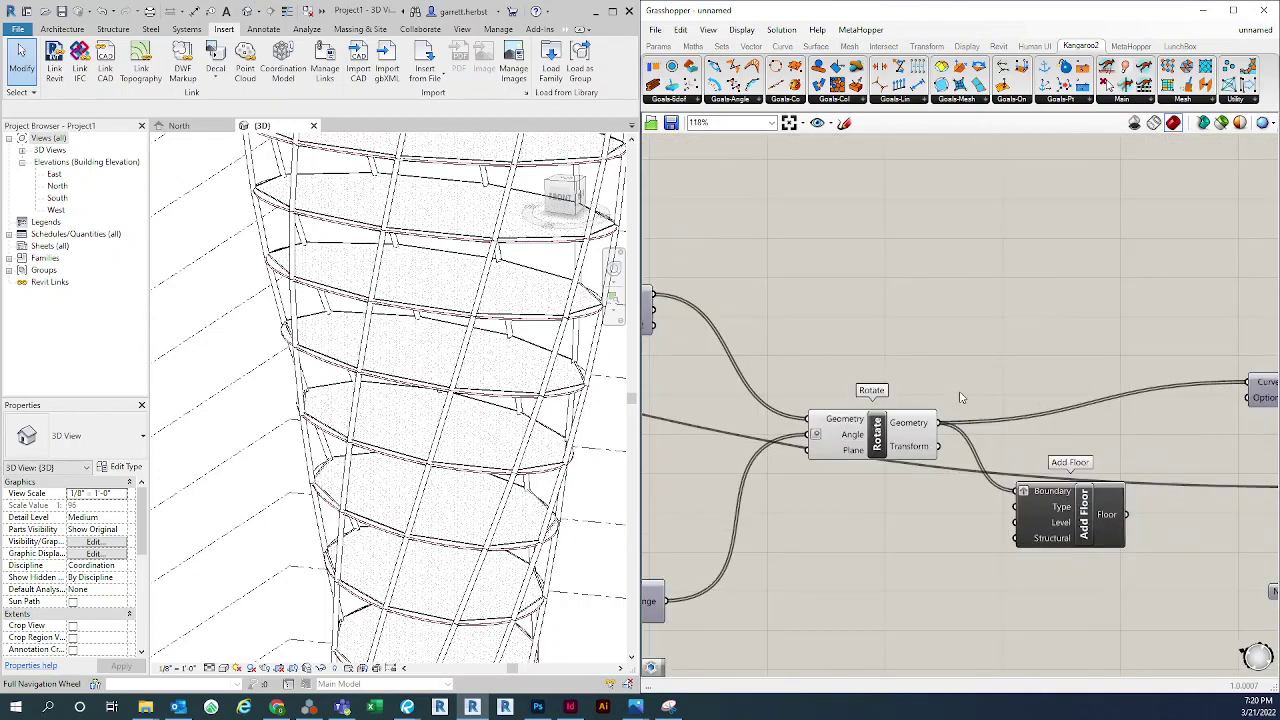
pyautogui.scroll(-1, 963, 375)
pyautogui.doubleClick(998, 299)
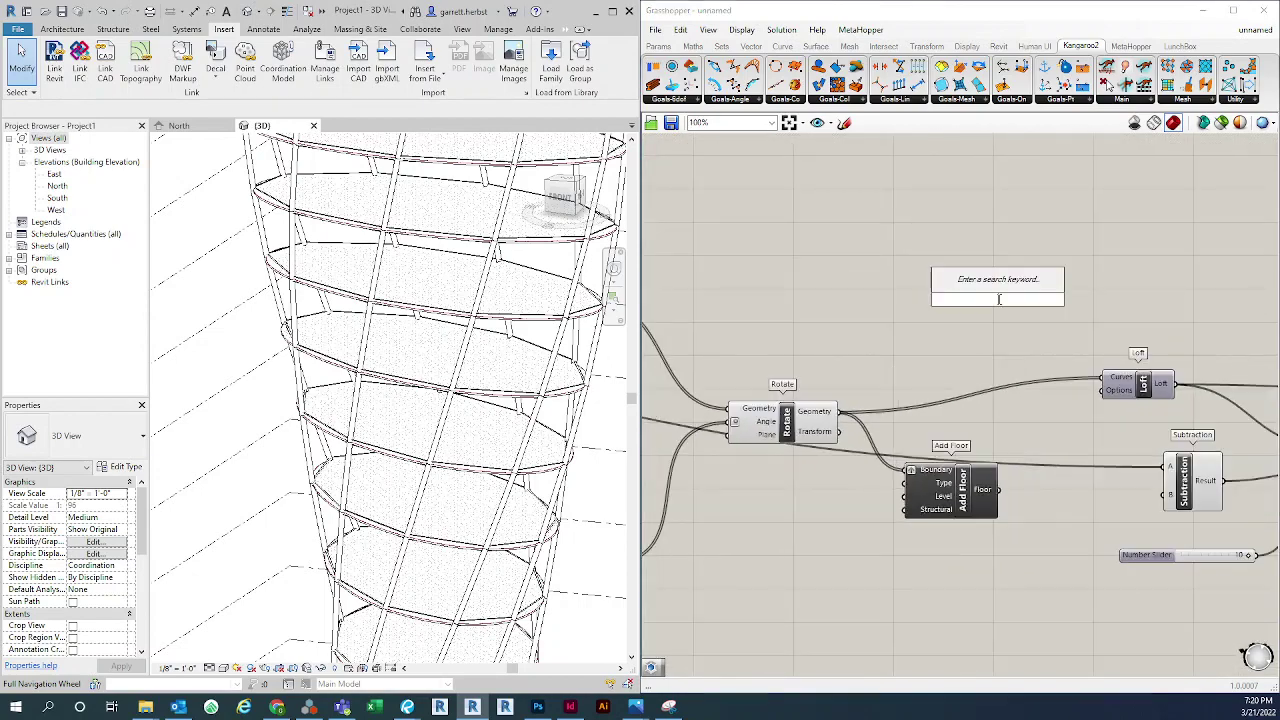
pyautogui.write('off')
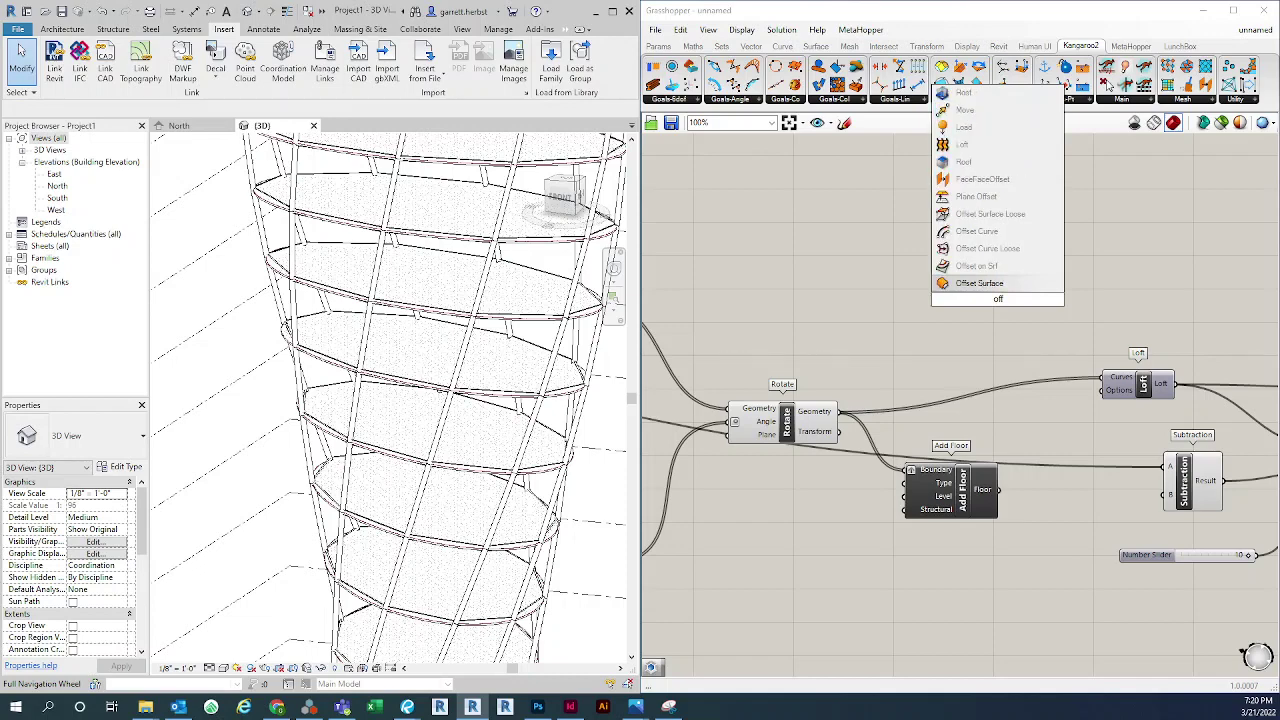
pyautogui.click(976, 231)
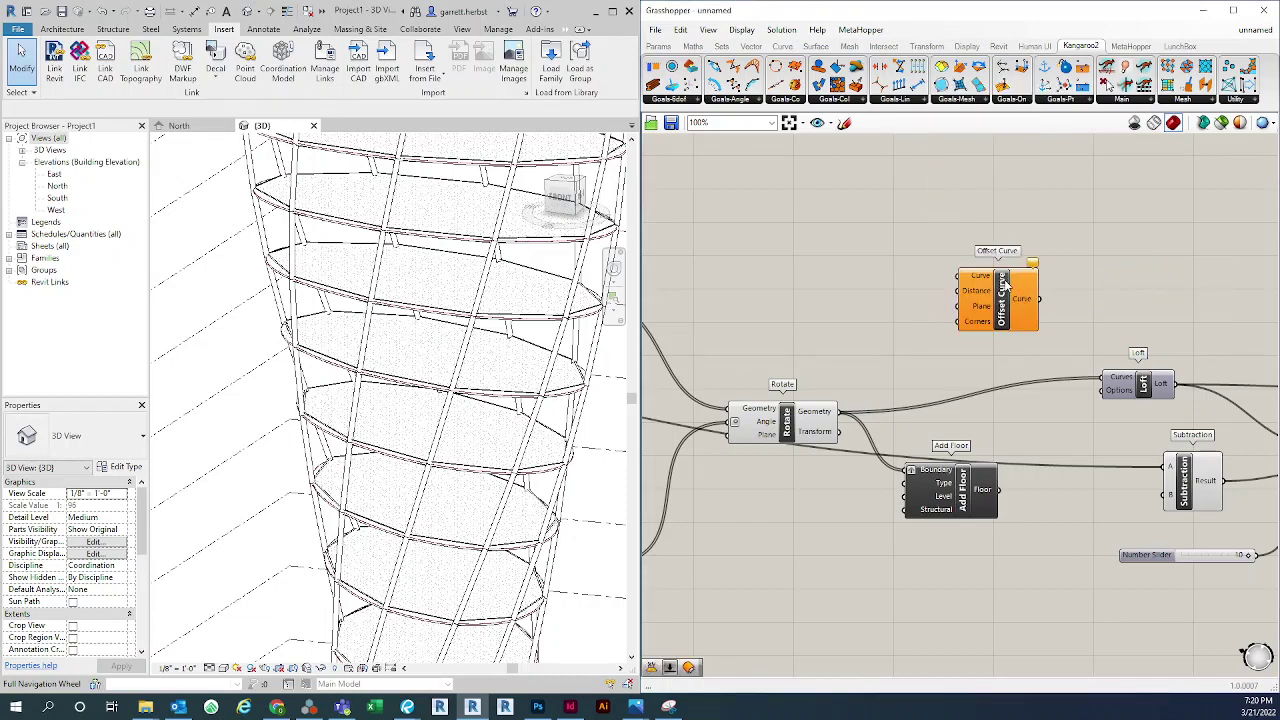
pyautogui.moveTo(838, 411); pyautogui.dragTo(951, 276)
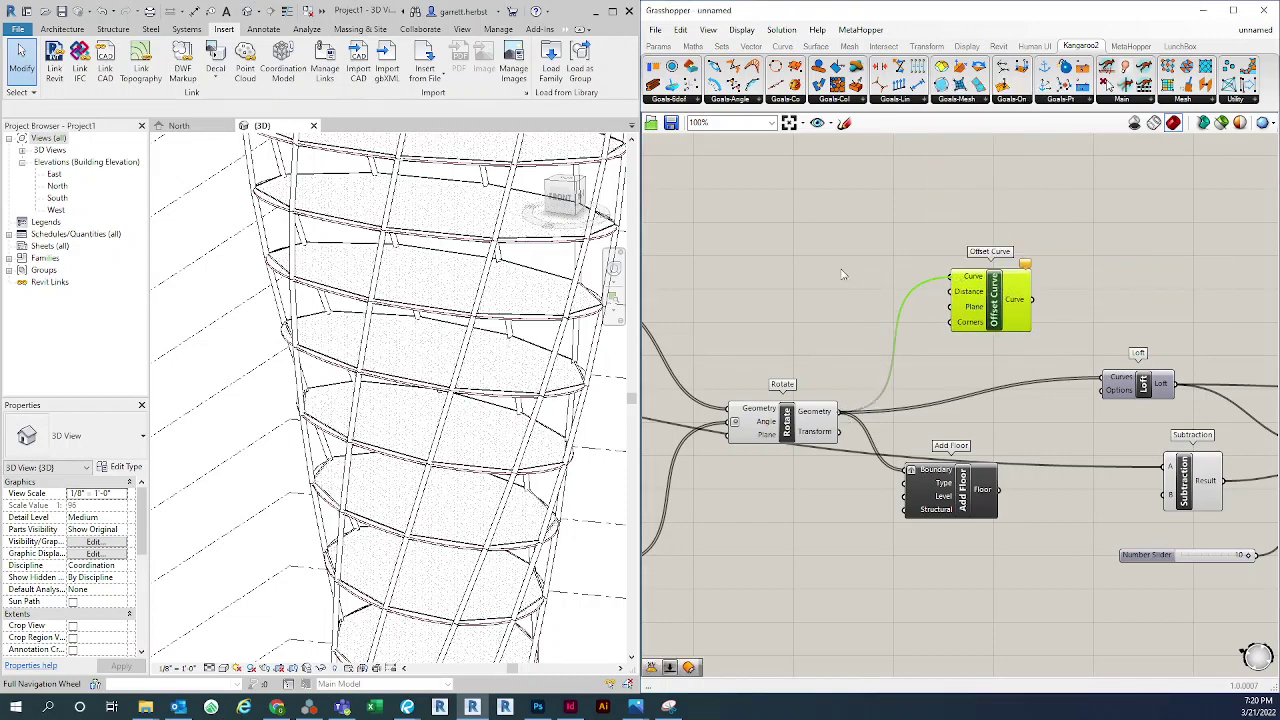
# Connect Inspect Element's Dimensions : OD output to the Distance input of Offset Curve
pyautogui.scroll(-3, 812, 282)
pyautogui.scroll(-1, 898, 285)
pyautogui.moveTo(1042, 294); pyautogui.dragTo(776, 292, button='right')
pyautogui.scroll(-4, 856, 295)
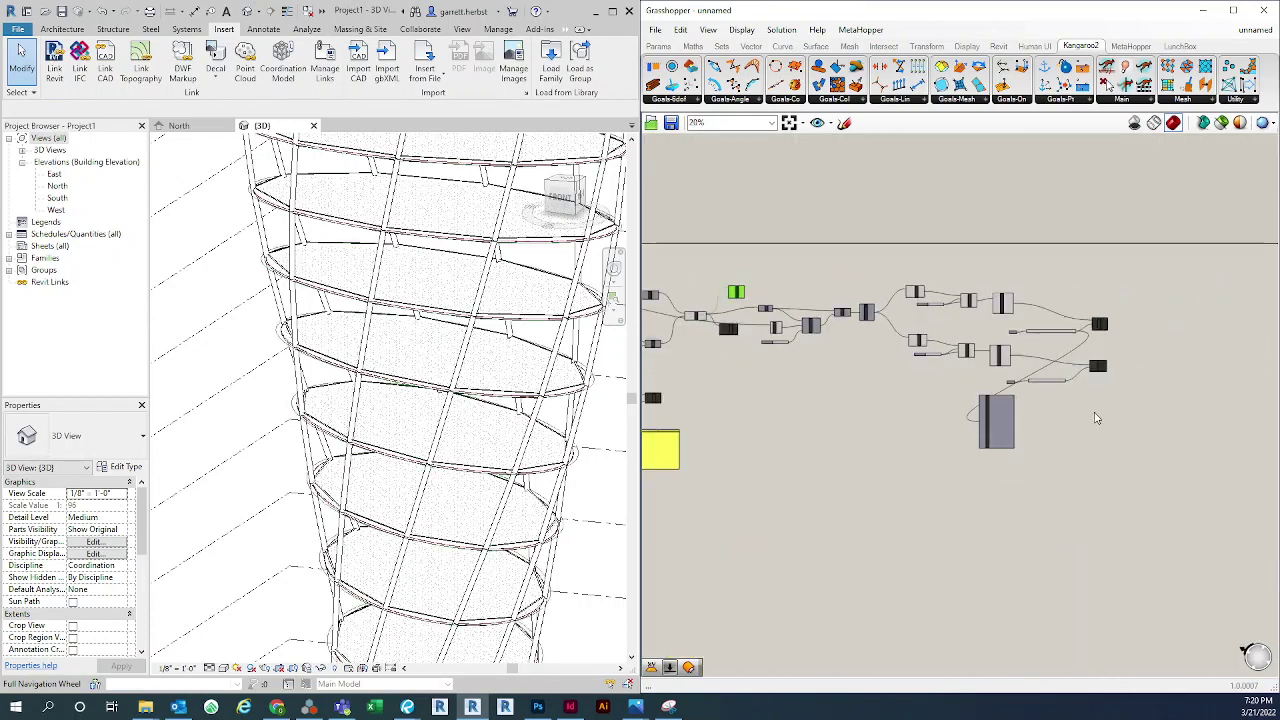
pyautogui.scroll(4, 1079, 400)
pyautogui.scroll(3, 952, 405)
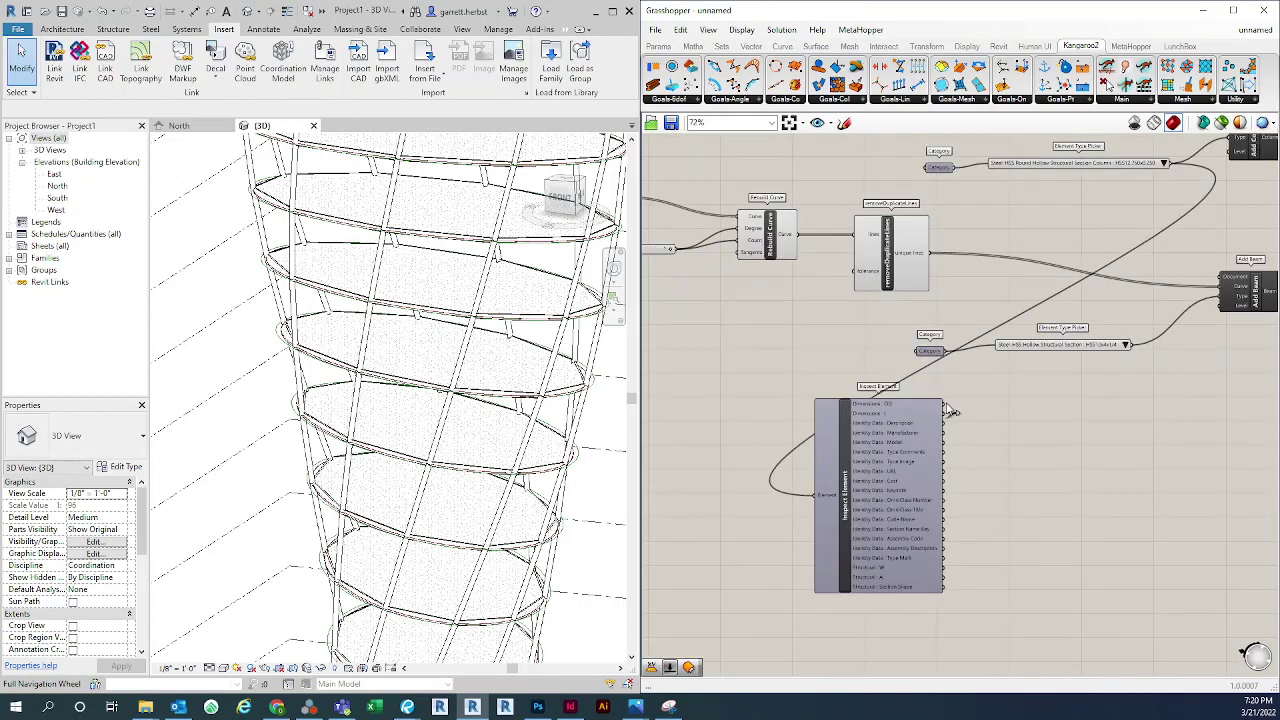
pyautogui.scroll(-5, 1057, 443)
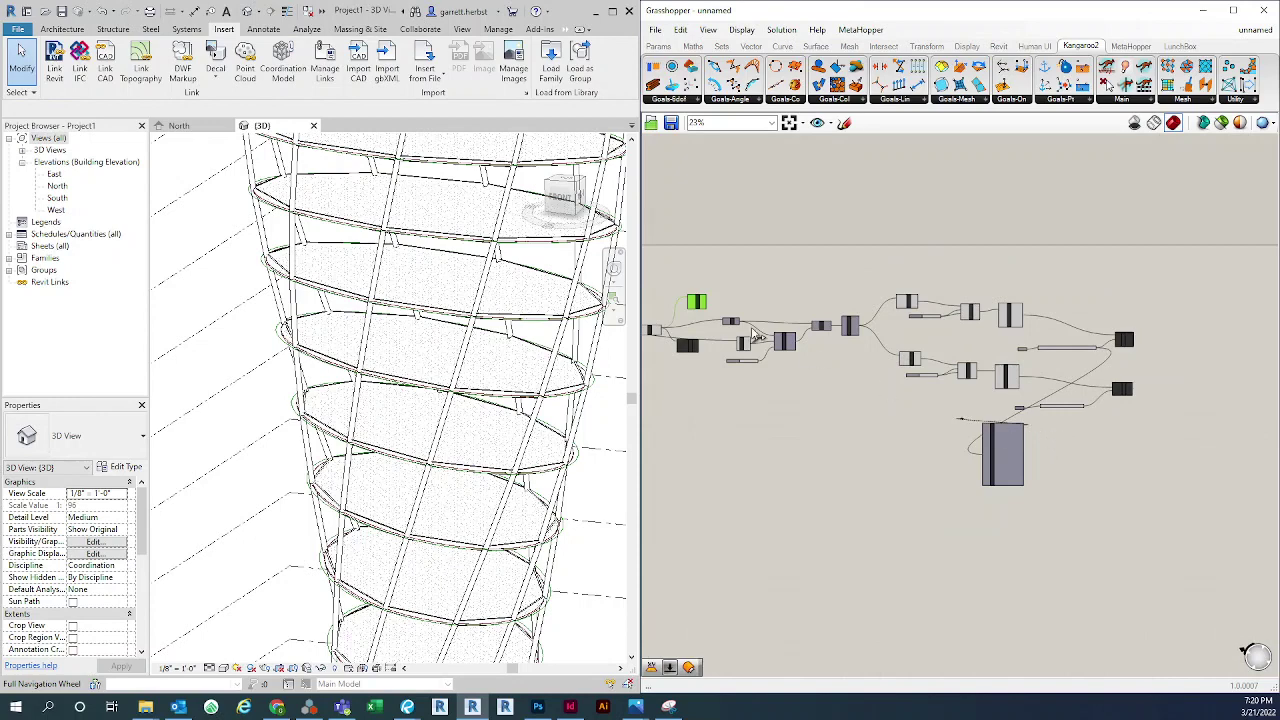
pyautogui.scroll(6, 757, 337)
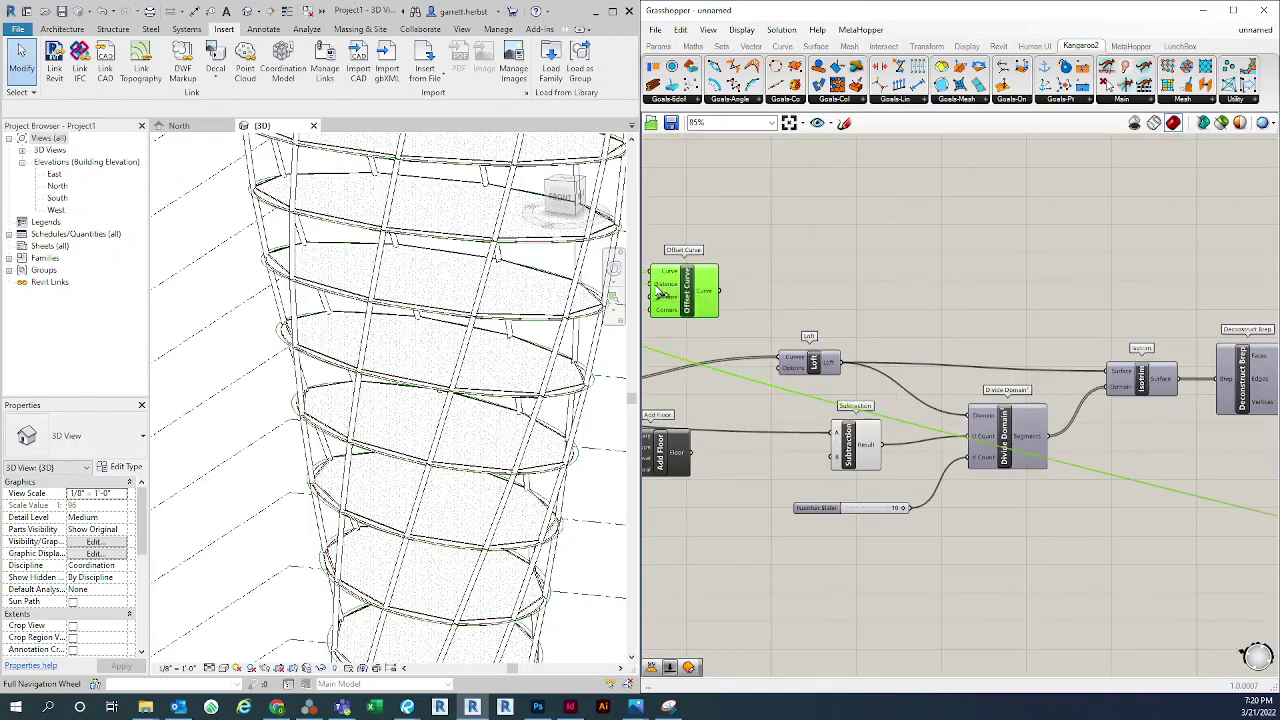
pyautogui.moveTo(691, 292); pyautogui.dragTo(749, 279)
pyautogui.click(762, 217)
pyautogui.moveTo(760, 217); pyautogui.dragTo(1010, 230, button='right')
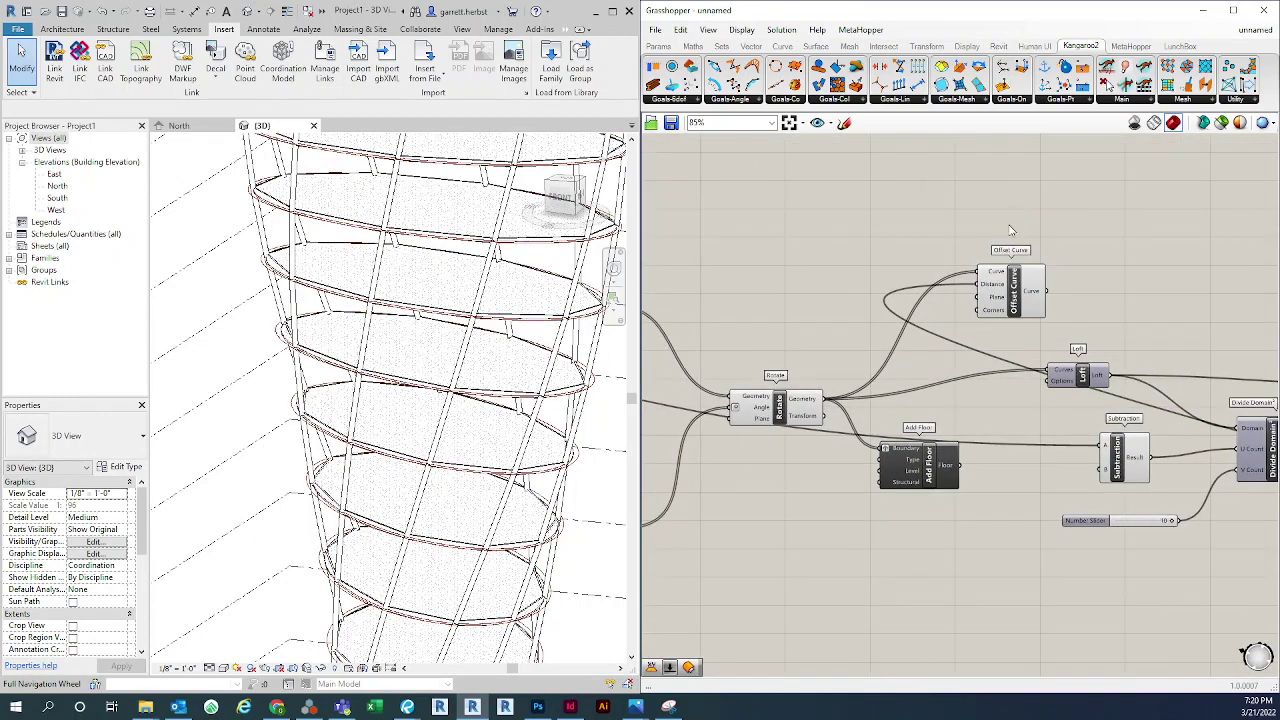
pyautogui.scroll(2, 888, 297)
pyautogui.scroll(3, 595, 393)
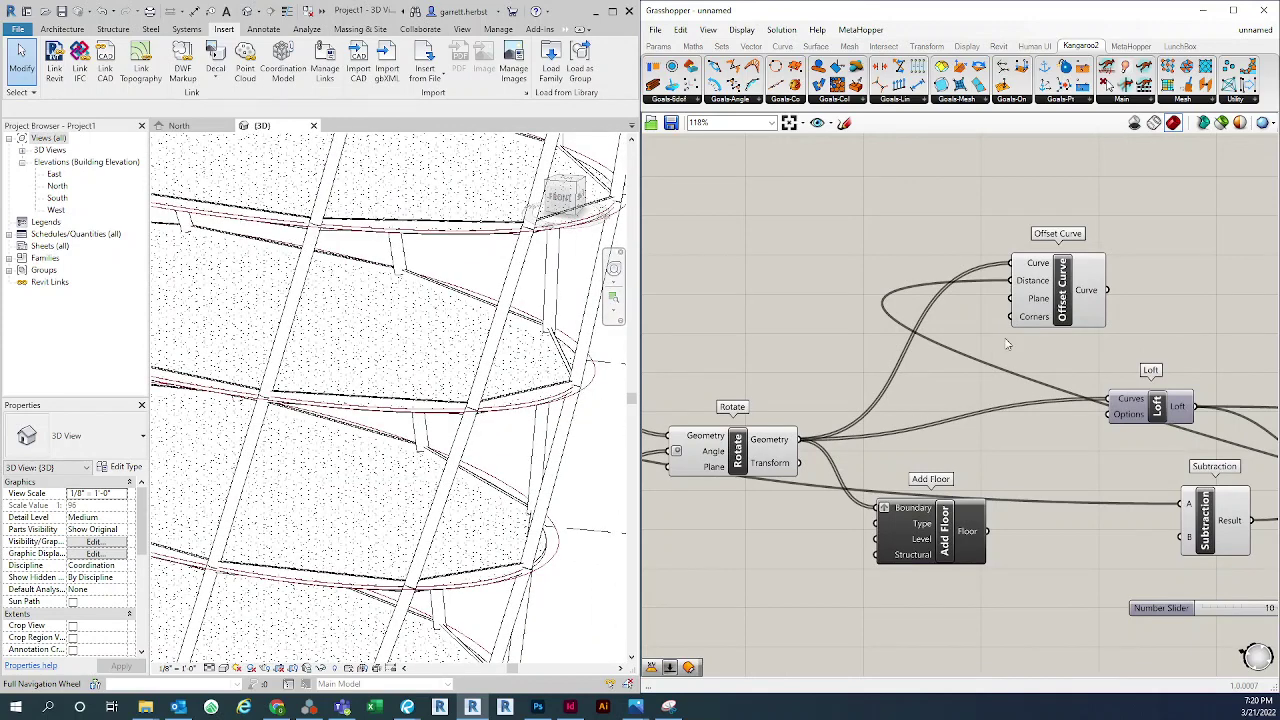
# Add an XY Plane component above Rotate and connect its Plane output to the Plane input of Offset Curve
pyautogui.click(1055, 285)
pyautogui.moveTo(1055, 286); pyautogui.dragTo(1066, 265)
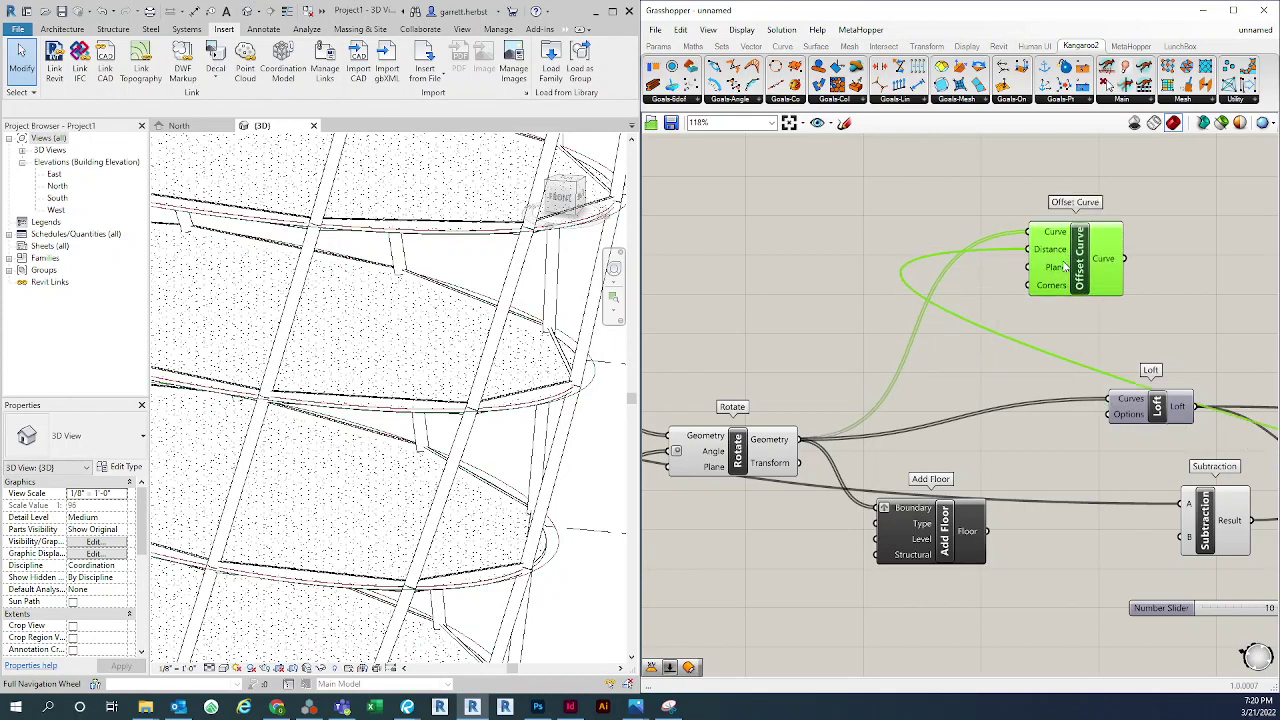
pyautogui.doubleClick(848, 315)
pyautogui.write('xy')
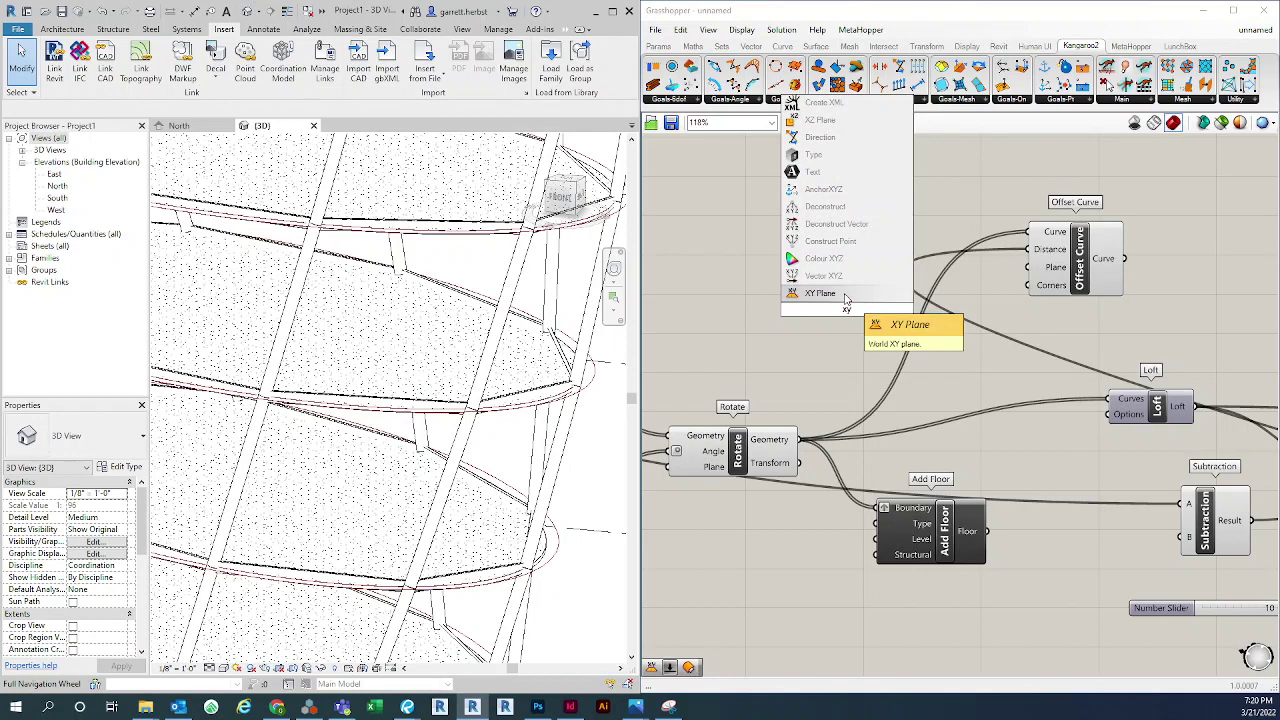
pyautogui.click(820, 293)
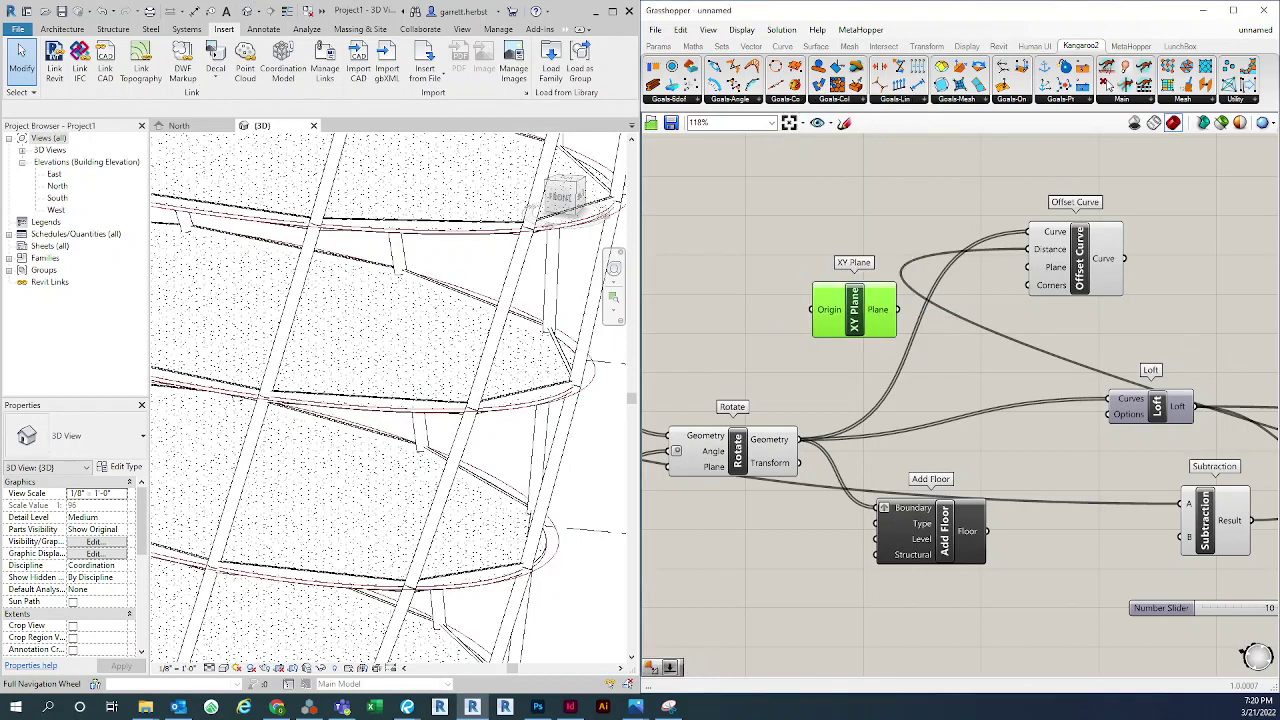
pyautogui.hotkey('alt', 'Tab')
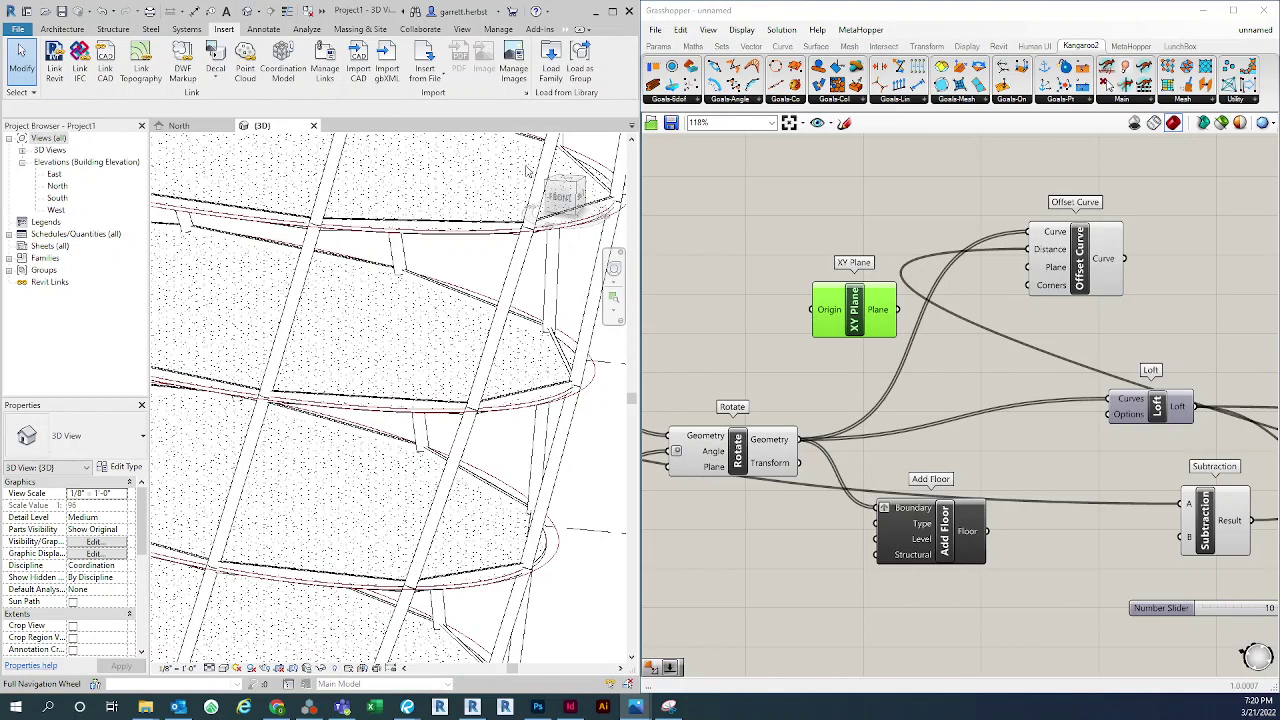
pyautogui.click(1047, 328)
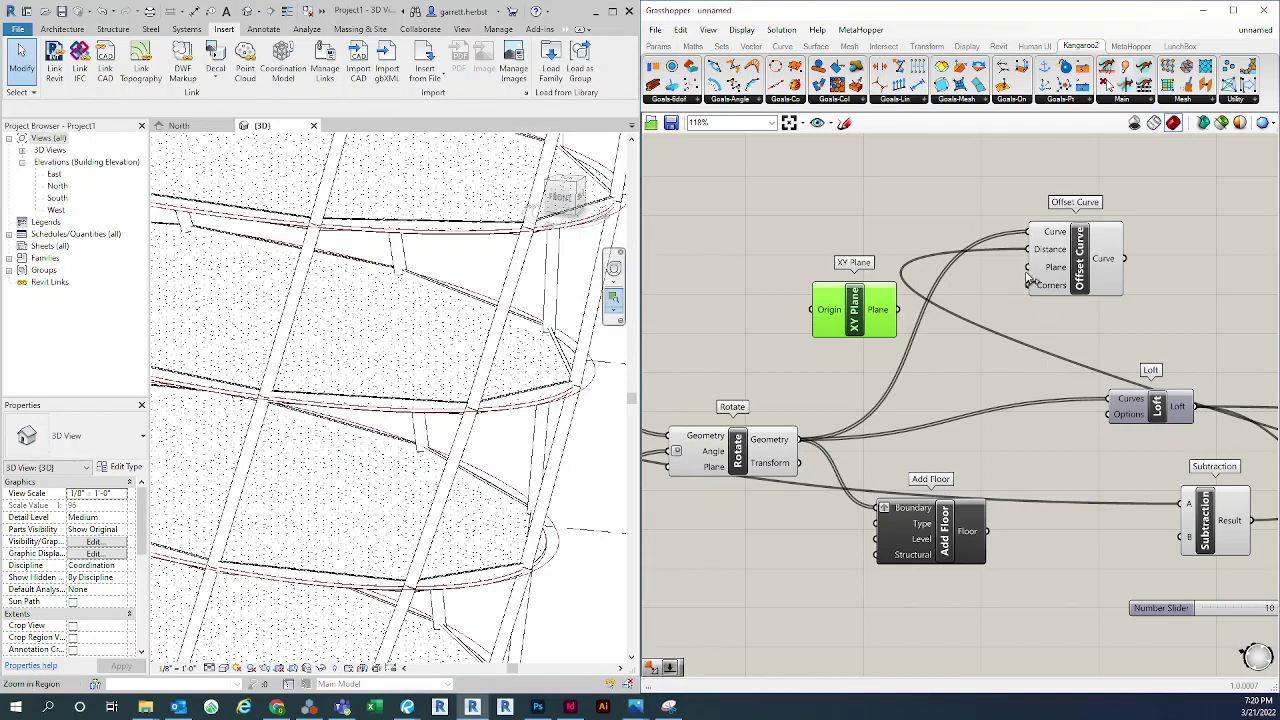
pyautogui.moveTo(898, 310); pyautogui.dragTo(1028, 267)
pyautogui.moveTo(850, 325); pyautogui.dragTo(882, 320)
pyautogui.click(850, 220)
# Connect Construct Point's Point output to the Origin input of XY Plane
pyautogui.scroll(-5, 936, 325)
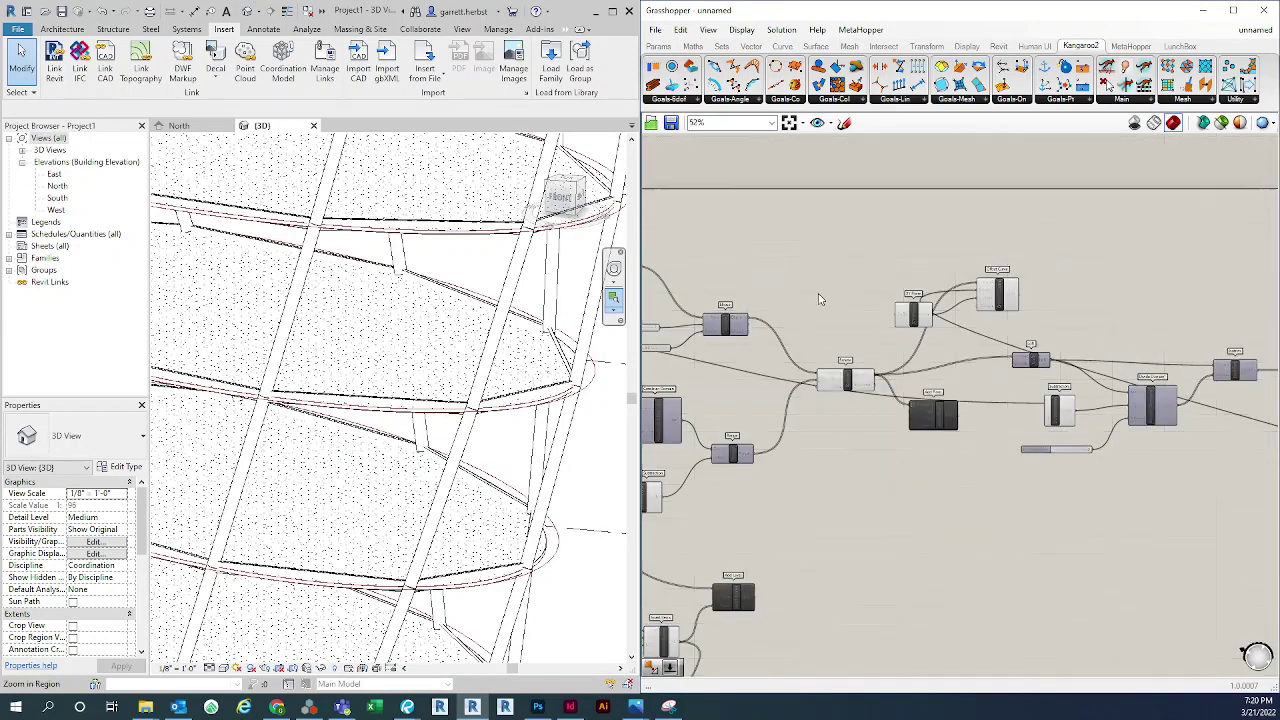
pyautogui.scroll(3, 820, 296)
pyautogui.moveTo(820, 296); pyautogui.dragTo(960, 304, button='right')
pyautogui.scroll(-3, 960, 308)
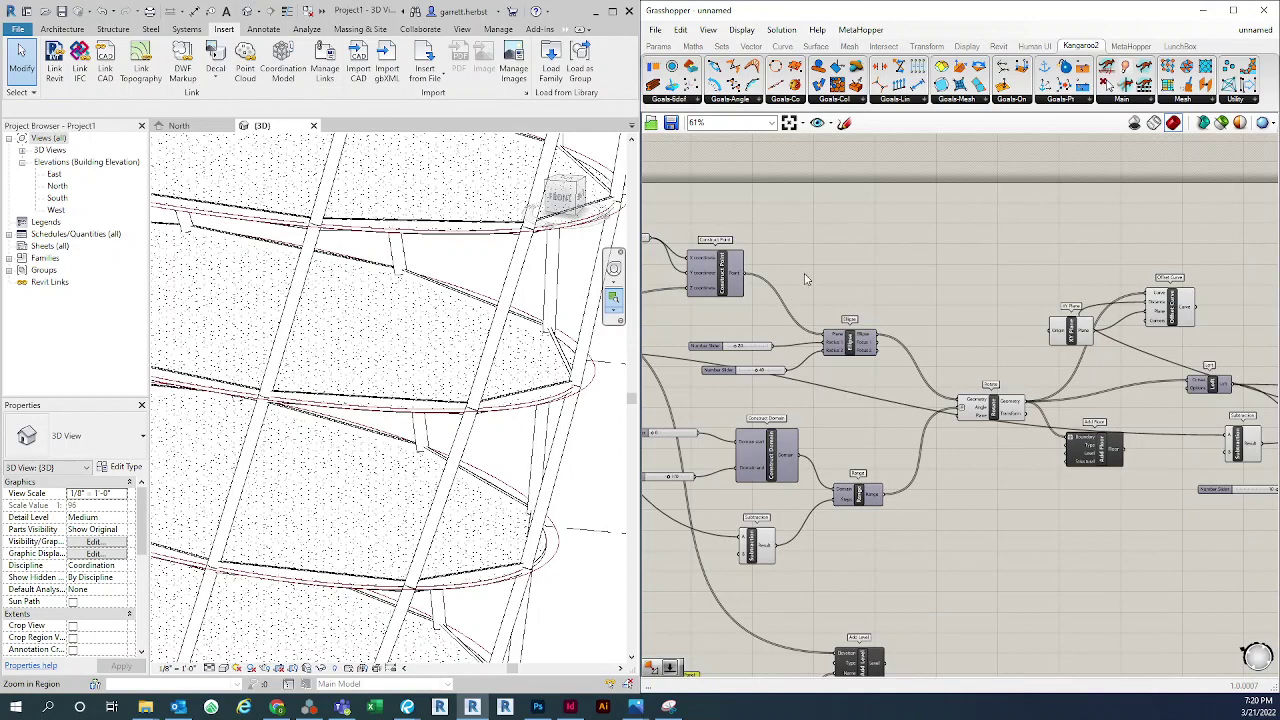
pyautogui.moveTo(882, 273); pyautogui.dragTo(1050, 340)
pyautogui.click(1033, 284)
pyautogui.scroll(4, 988, 276)
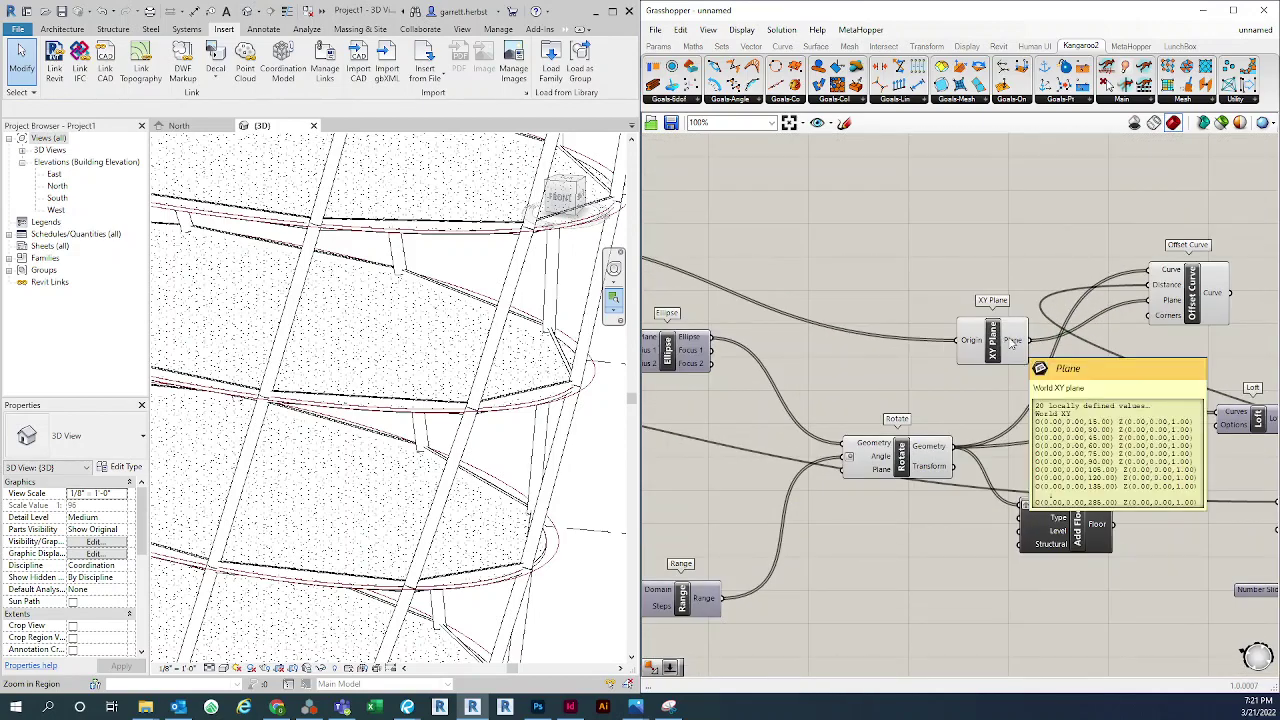
# Select Offset Curve and examine its previewed curves against the slab edges and slanted columns in the Revit 3D view
pyautogui.moveTo(1000, 240); pyautogui.dragTo(879, 234, button='right')
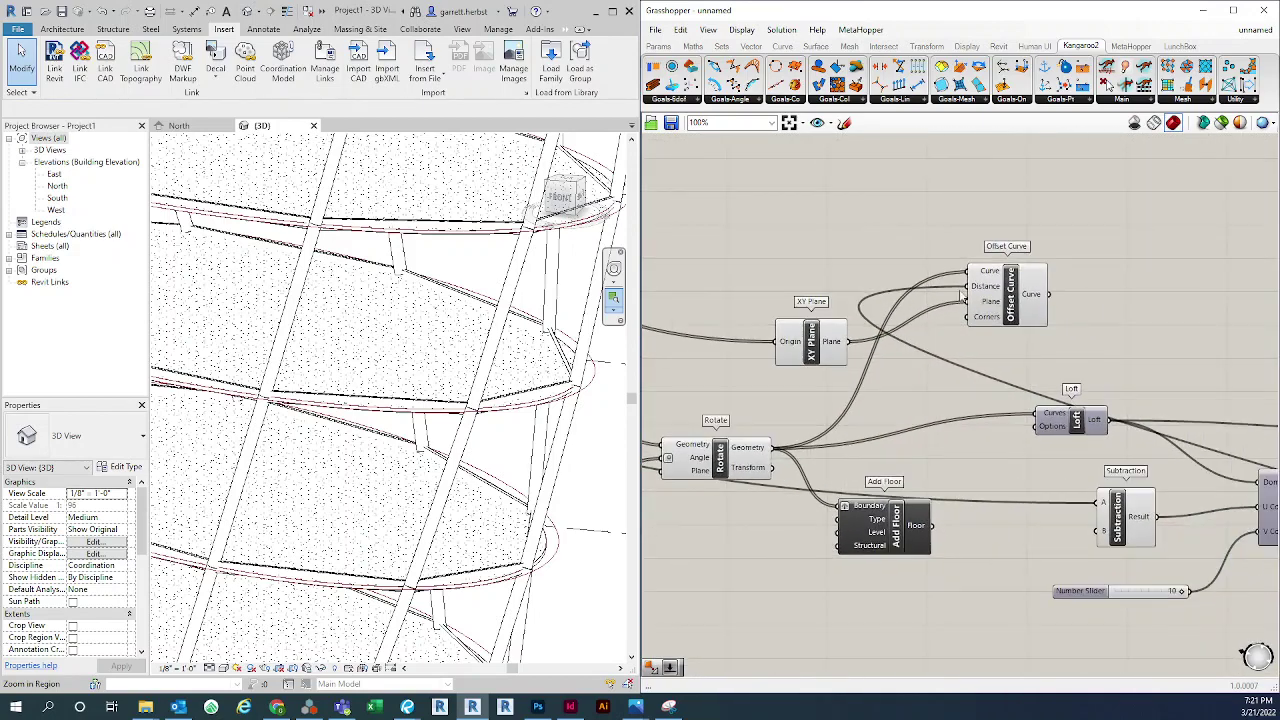
pyautogui.scroll(-2, 981, 349)
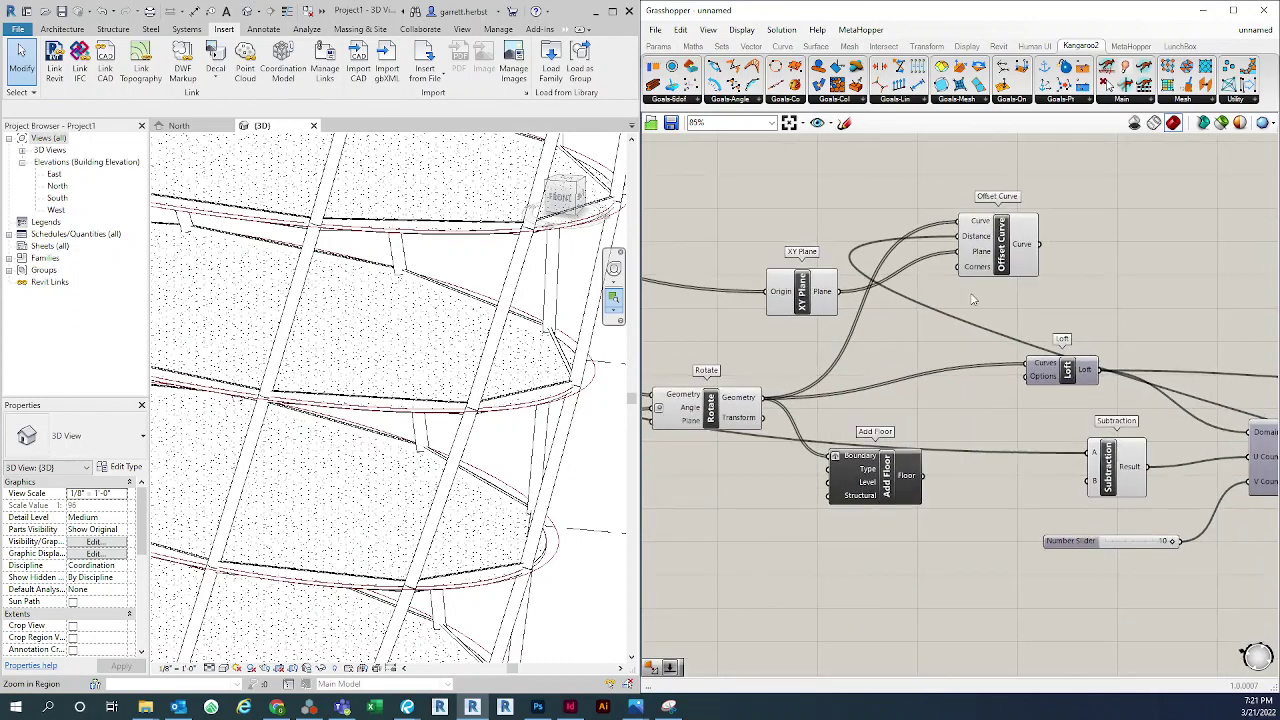
pyautogui.moveTo(985, 265); pyautogui.dragTo(986, 258)
pyautogui.scroll(-2, 522, 362)
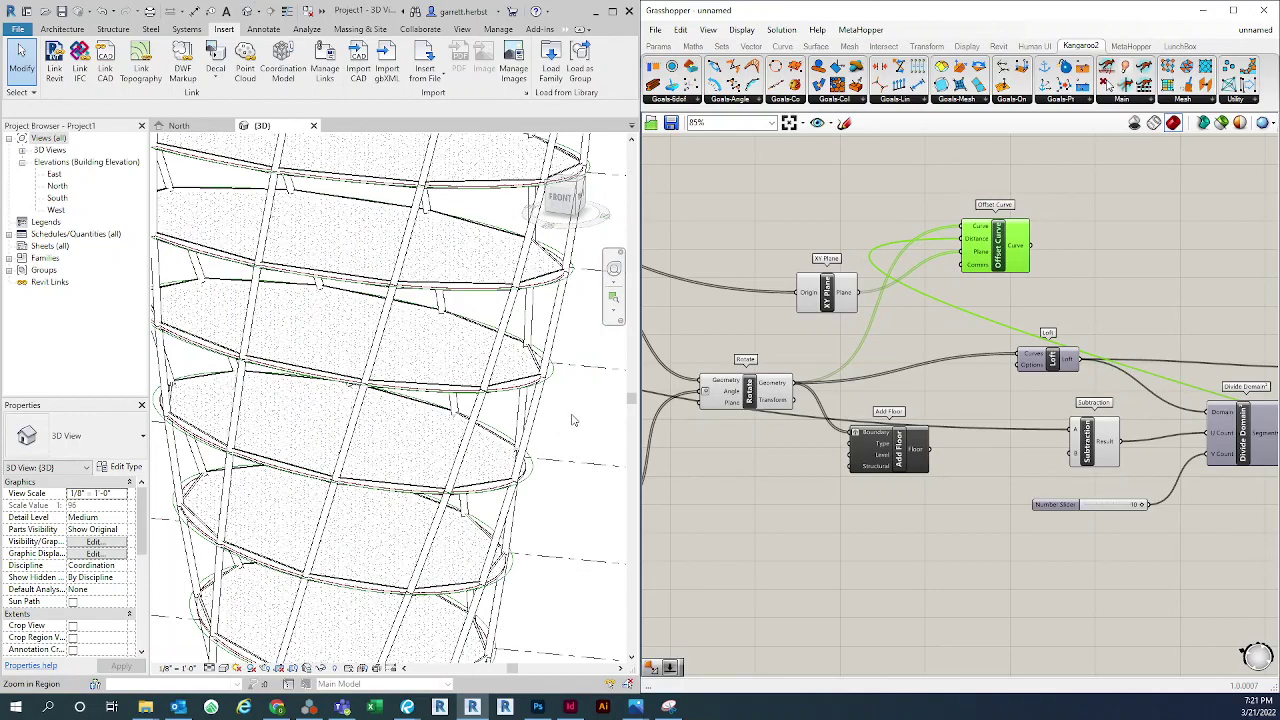
pyautogui.scroll(2, 556, 397)
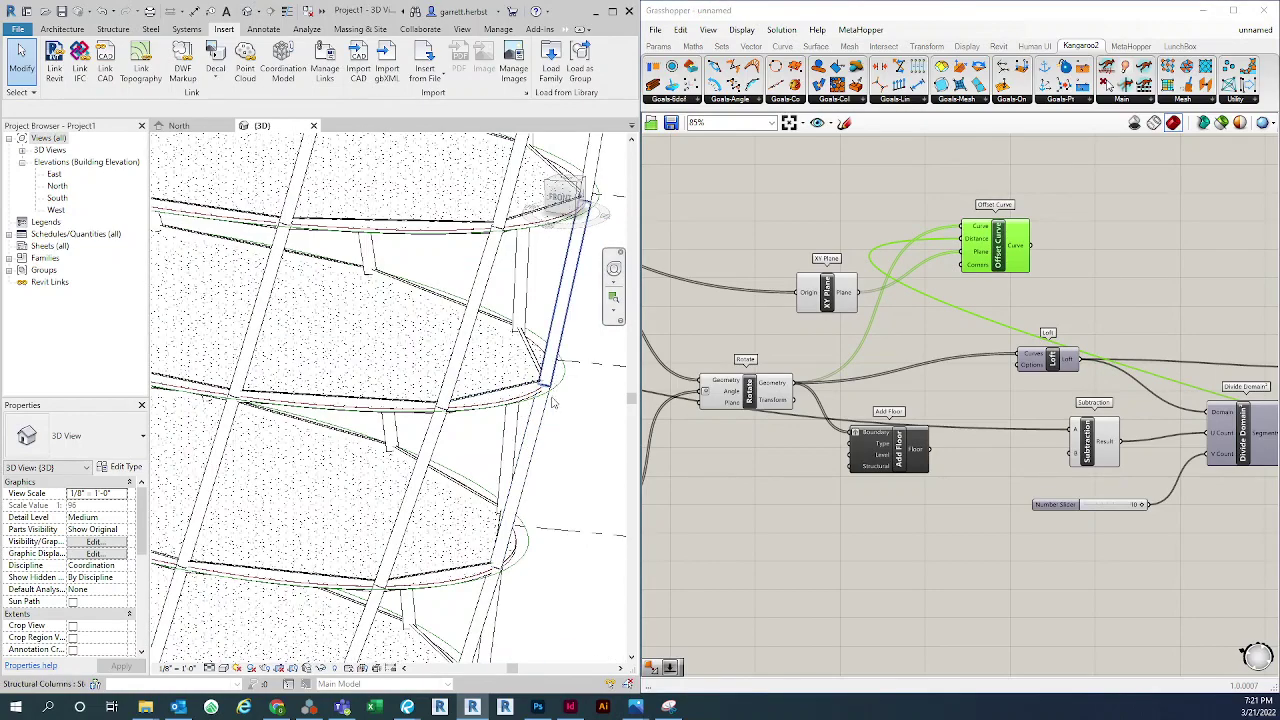
pyautogui.scroll(-2, 553, 381)
pyautogui.moveTo(579, 392); pyautogui.dragTo(580, 392, button='middle')
pyautogui.scroll(2, 575, 388)
pyautogui.scroll(-3, 560, 380)
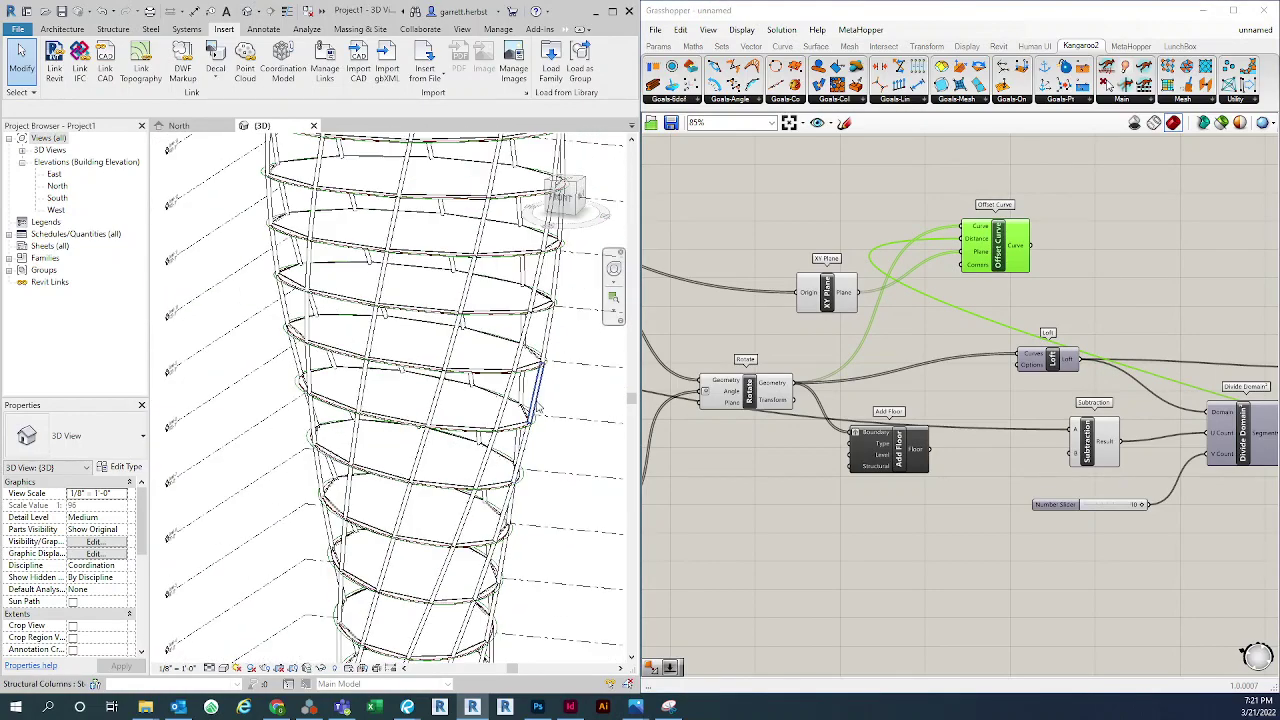
# Examine the previewed offset curves against the slab edge and the slanted column's base in the Revit 3D view
pyautogui.scroll(2, 548, 372)
pyautogui.scroll(2, 550, 375)
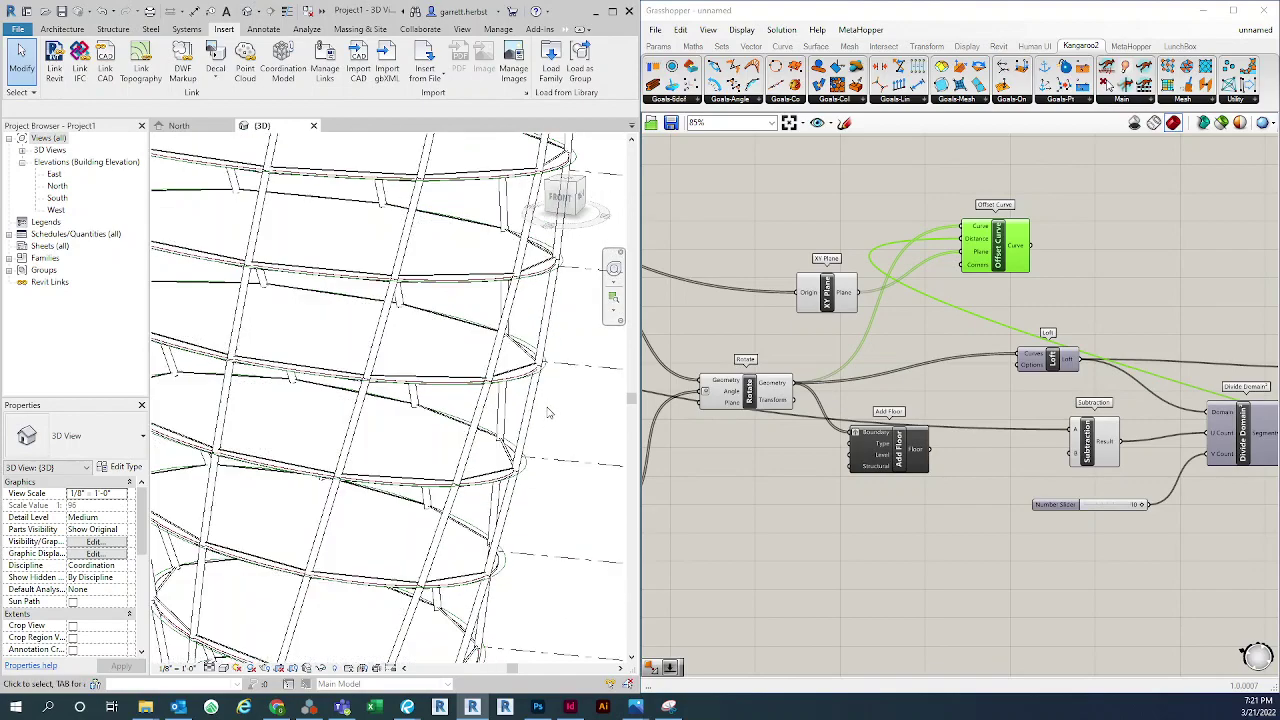
pyautogui.scroll(-2, 570, 388)
pyautogui.scroll(3, 572, 388)
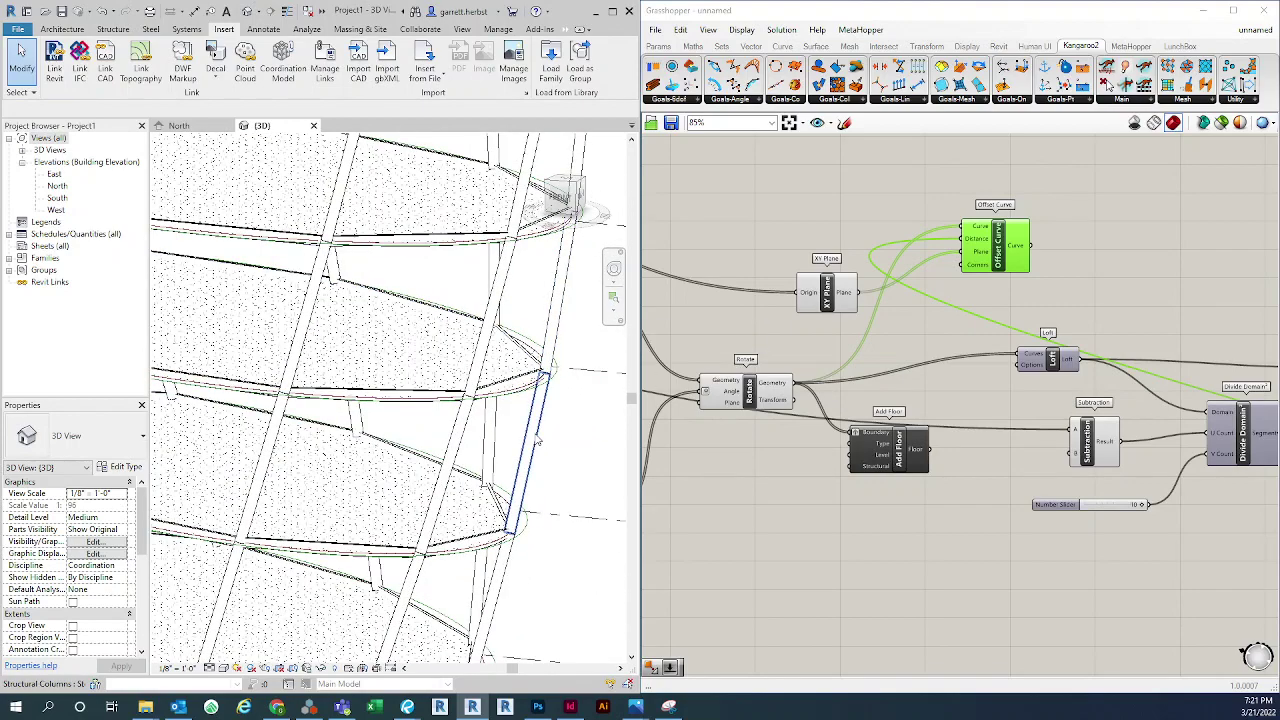
pyautogui.scroll(-1, 539, 440)
pyautogui.moveTo(546, 437); pyautogui.dragTo(495, 459, button='middle')
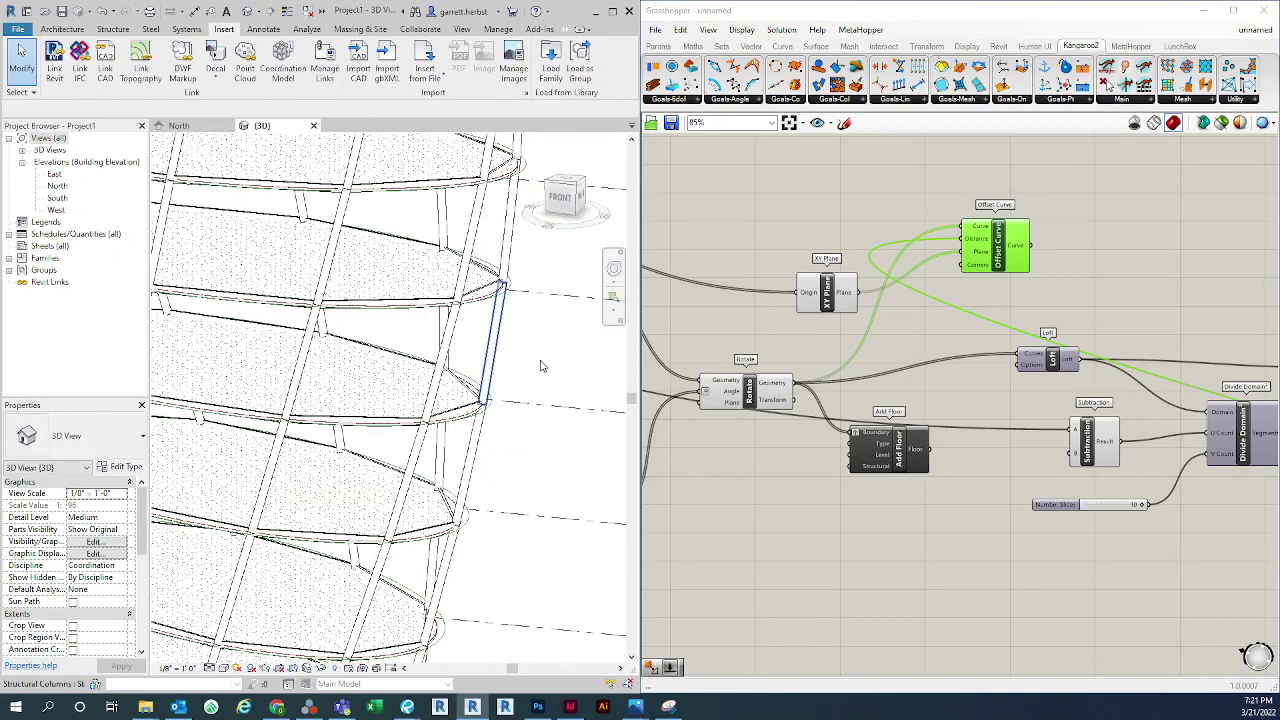
pyautogui.scroll(2, 882, 250)
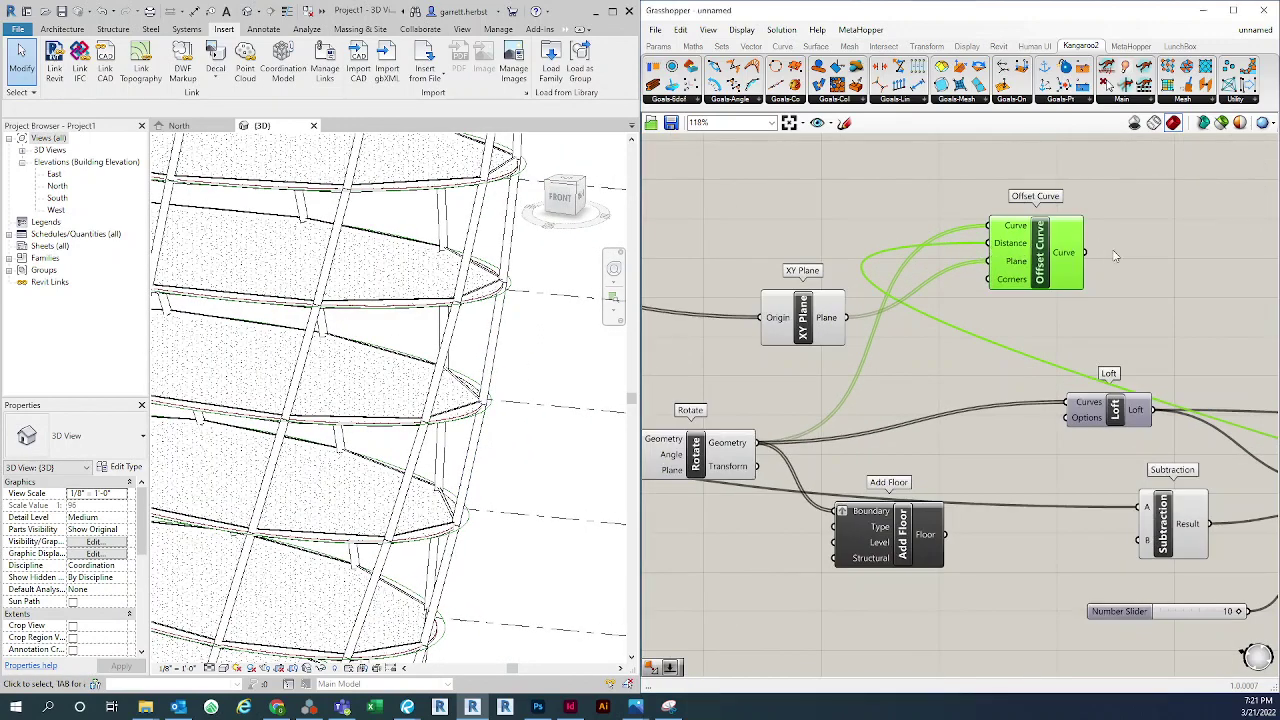
pyautogui.scroll(4, 500, 398)
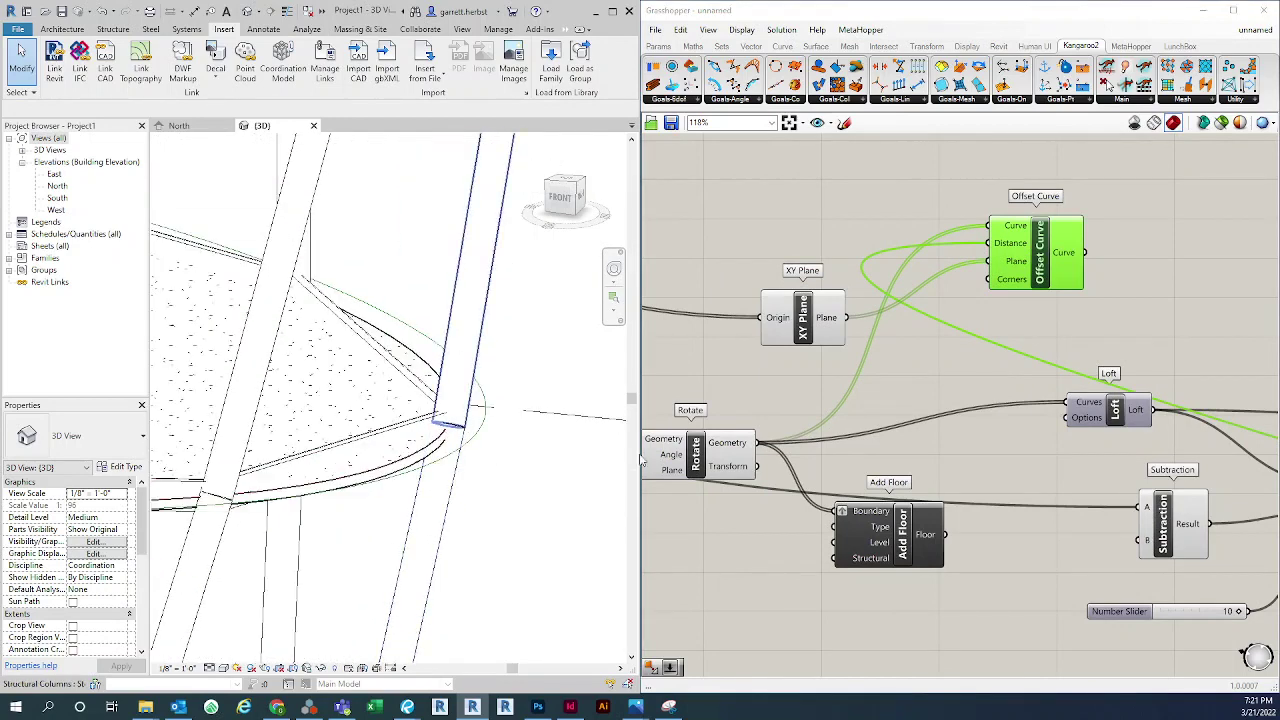
# Move the Offset Curve component farther from XY Plane to leave room before its inputs
pyautogui.moveTo(1032, 262); pyautogui.dragTo(1177, 241)
pyautogui.click(1022, 331)
pyautogui.moveTo(1004, 325); pyautogui.dragTo(808, 382, button='right')
pyautogui.scroll(-1, 807, 382)
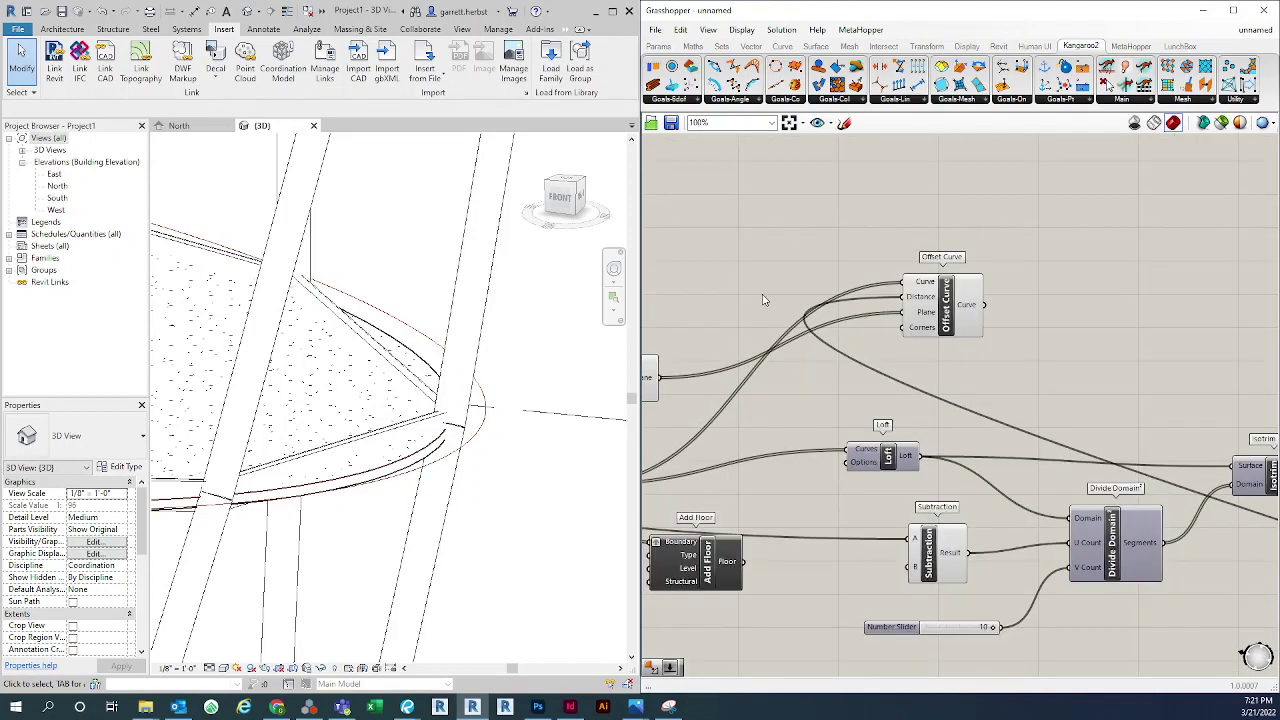
# Add a Division component, connecting the Dimensions : OD output to its A input and its Result to Offset Curve's Distance
pyautogui.doubleClick(762, 290)
pyautogui.write('div')
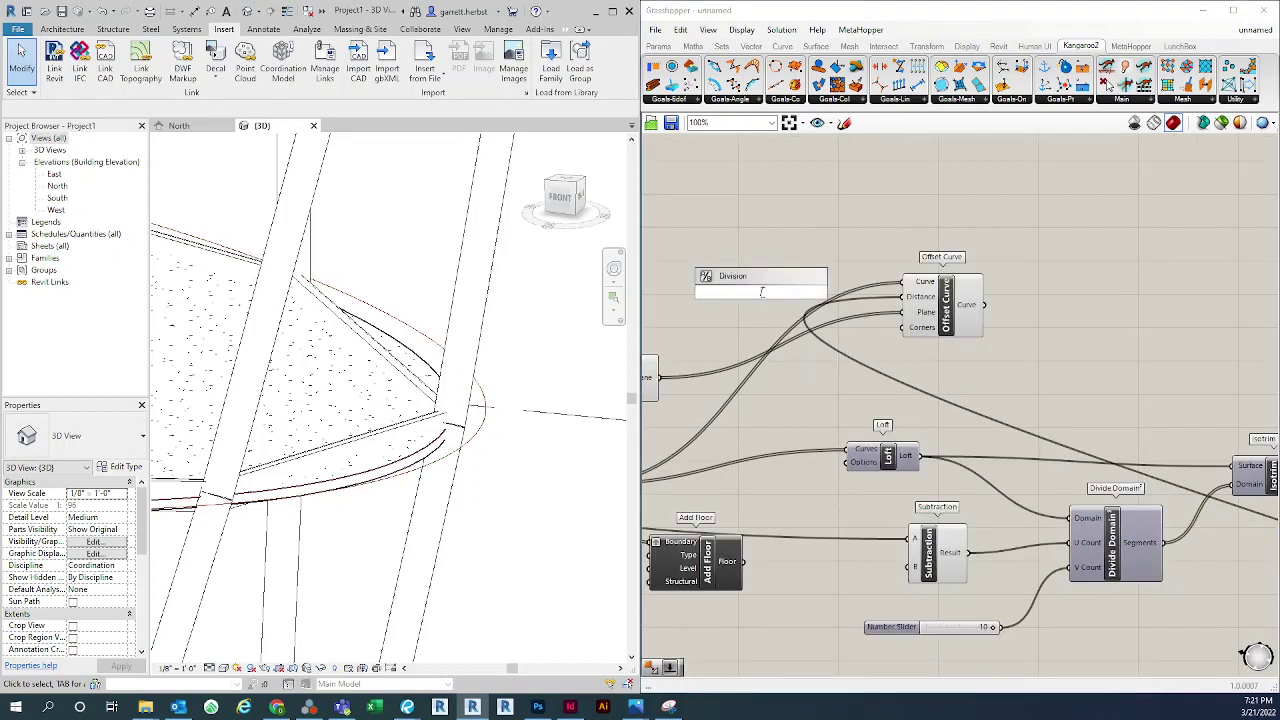
pyautogui.press('Return')
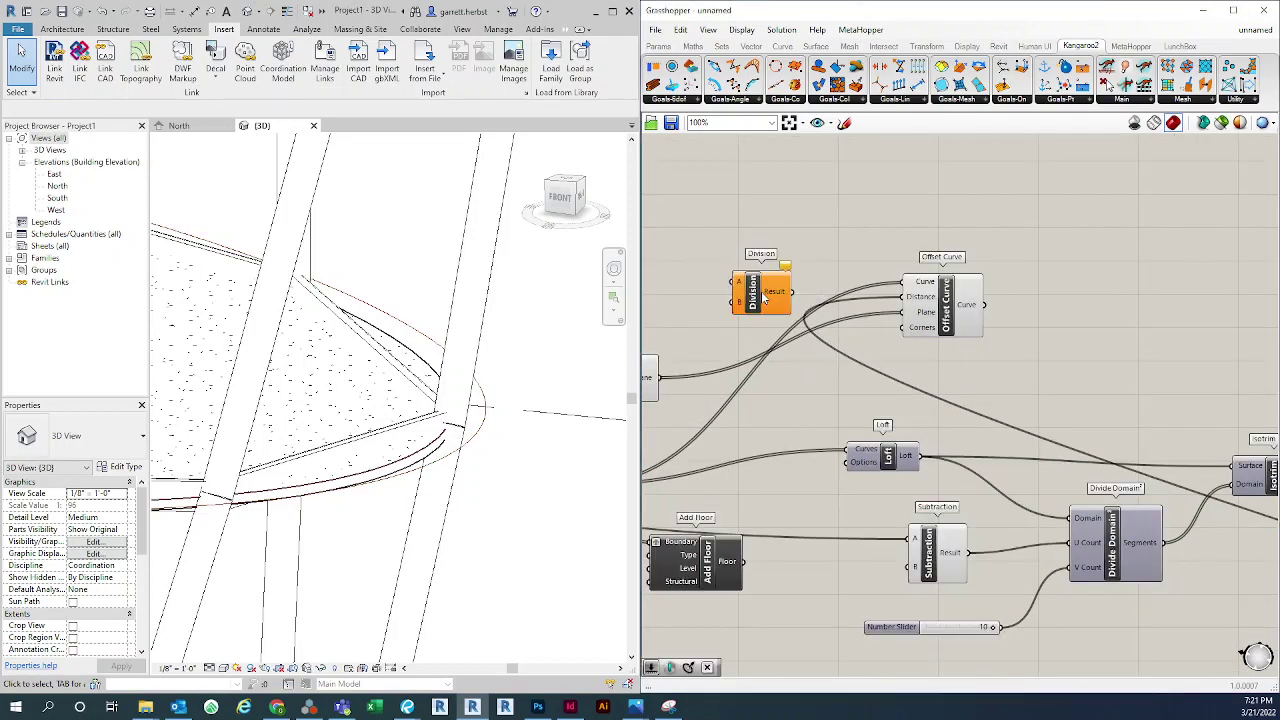
pyautogui.moveTo(781, 292); pyautogui.dragTo(838, 391)
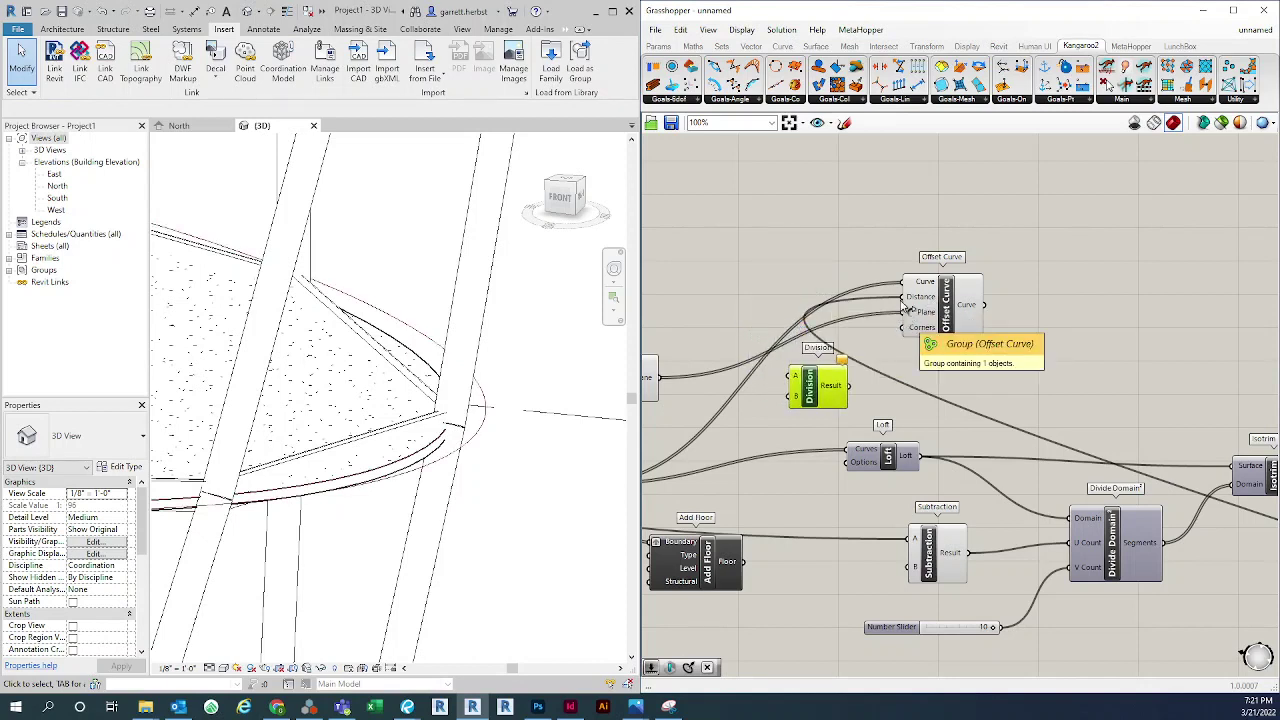
pyautogui.moveTo(838, 316); pyautogui.dragTo(906, 298)
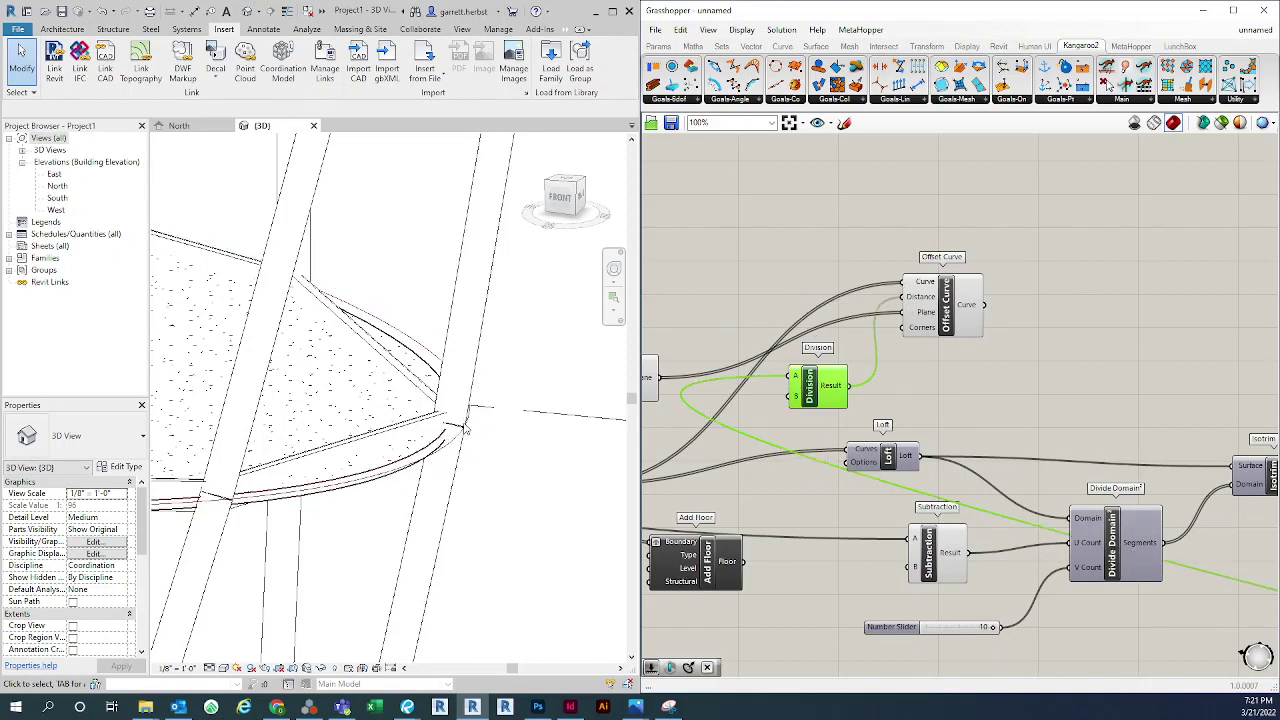
pyautogui.moveTo(815, 395); pyautogui.dragTo(815, 370)
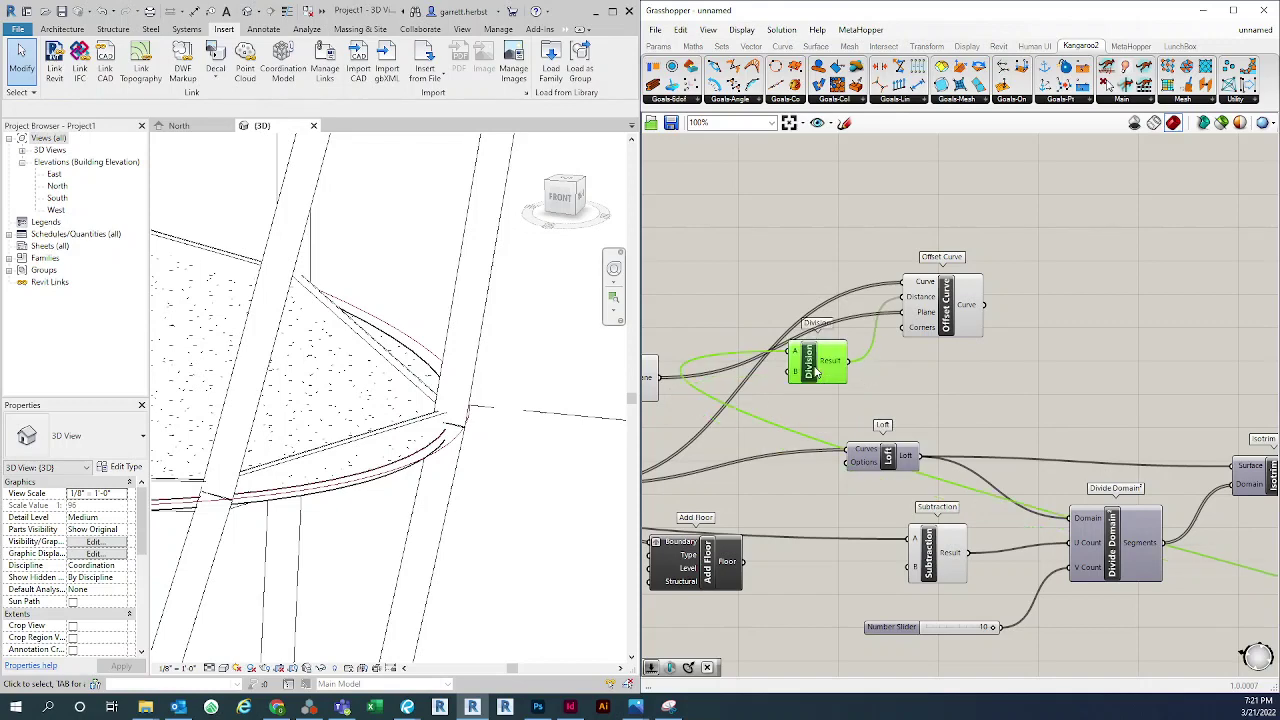
# Move Loft closer to Offset Curve and connect Offset Curve's Curve output to Loft's Curves input
pyautogui.moveTo(995, 337); pyautogui.dragTo(927, 333, button='right')
pyautogui.moveTo(808, 452); pyautogui.dragTo(932, 401)
pyautogui.click(878, 307)
pyautogui.click(971, 263)
pyautogui.moveTo(971, 263); pyautogui.dragTo(916, 266, button='right')
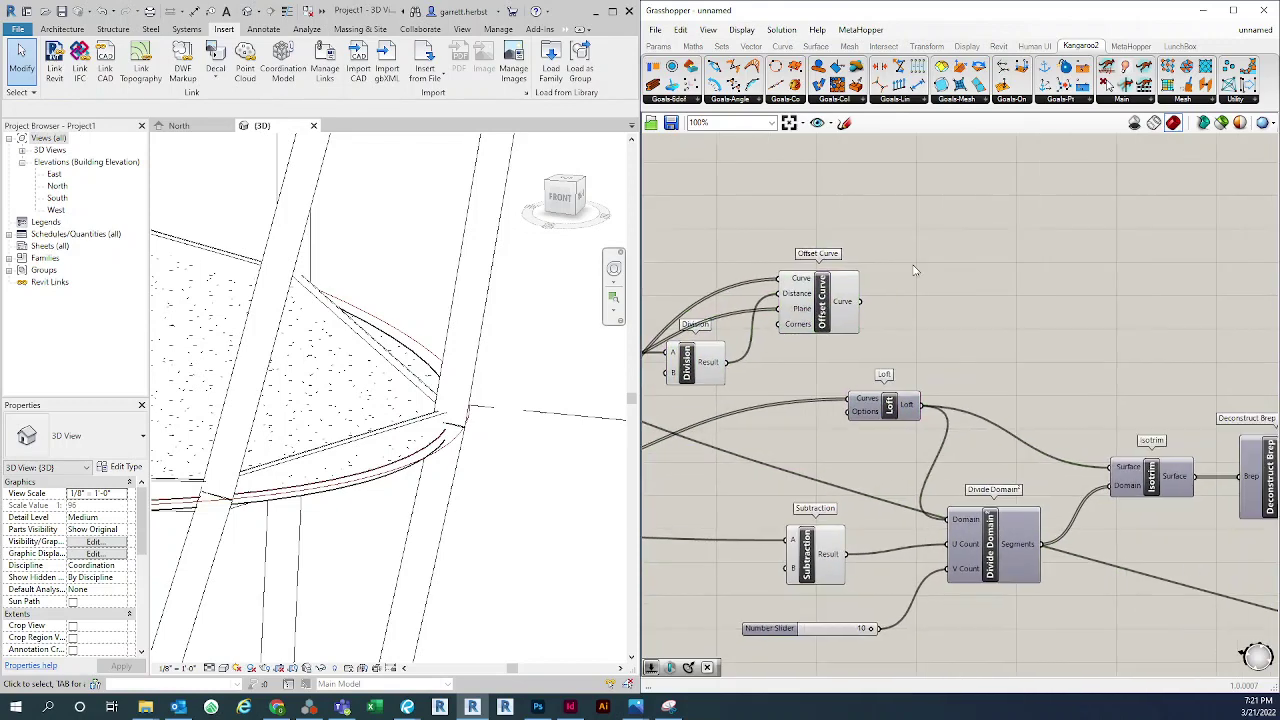
pyautogui.scroll(-1, 855, 300)
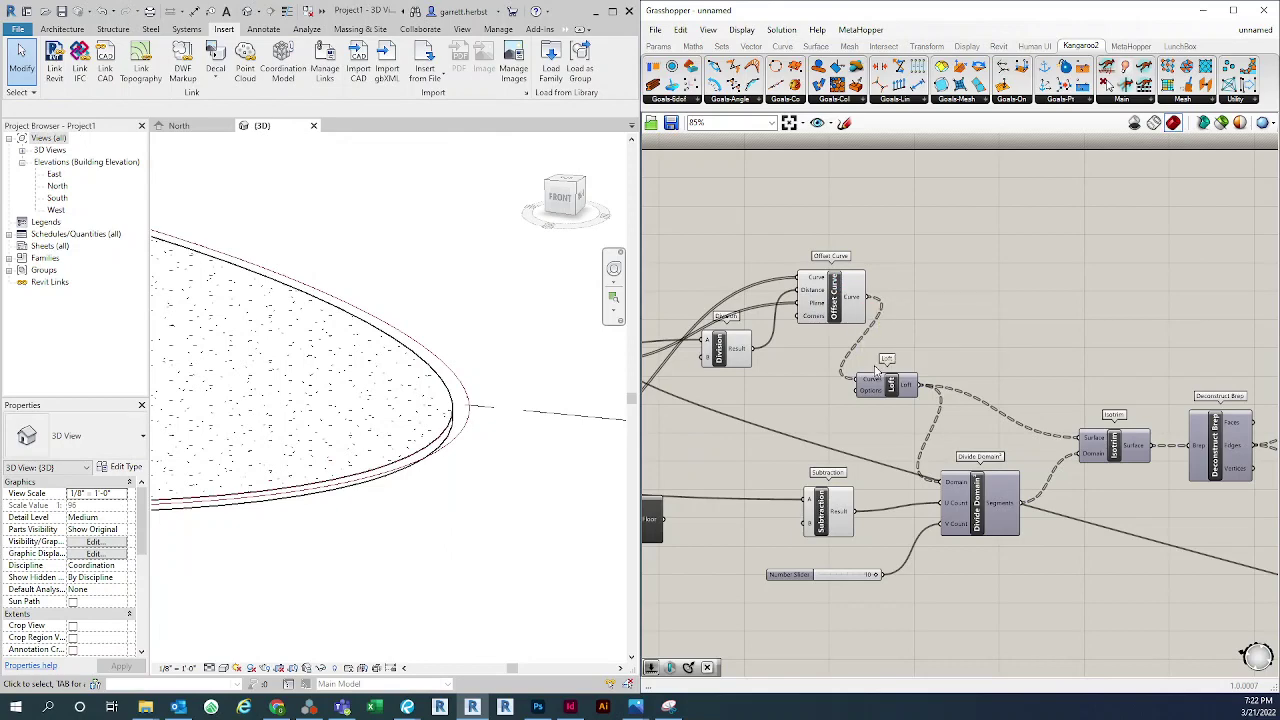
# Flatten the Curve output of Offset Curve
pyautogui.scroll(3, 993, 279)
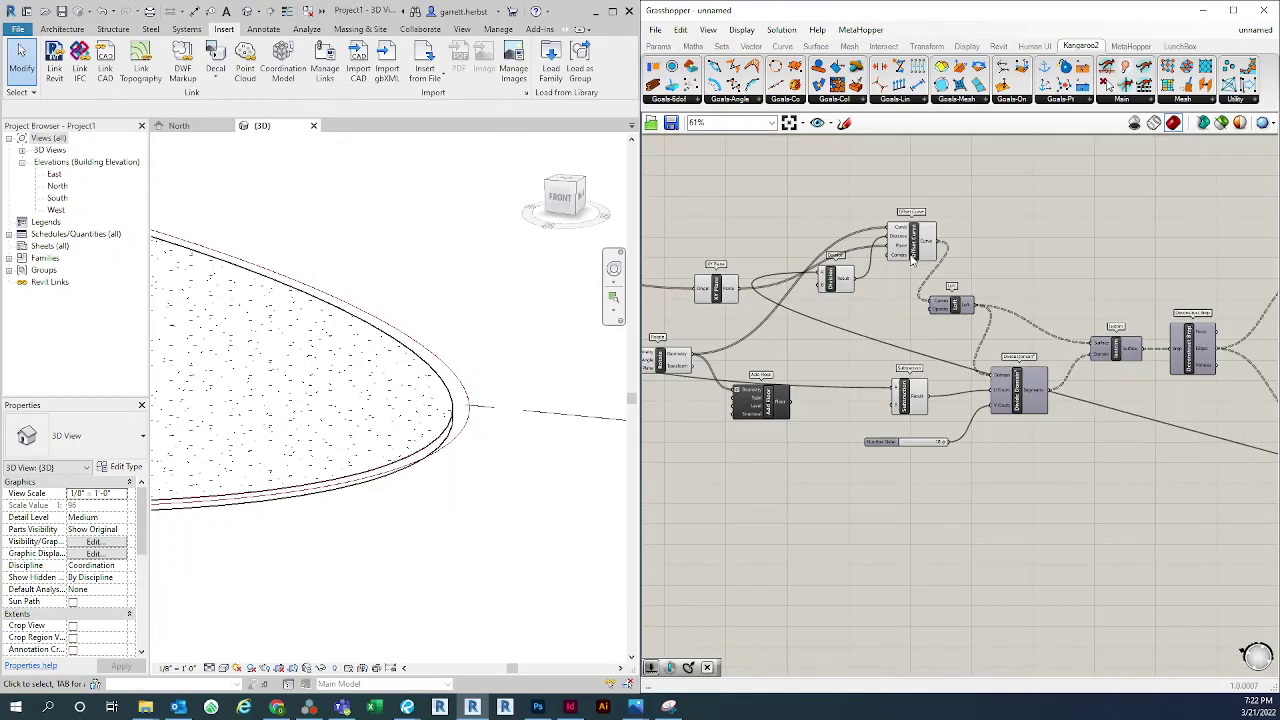
pyautogui.rightClick(943, 236)
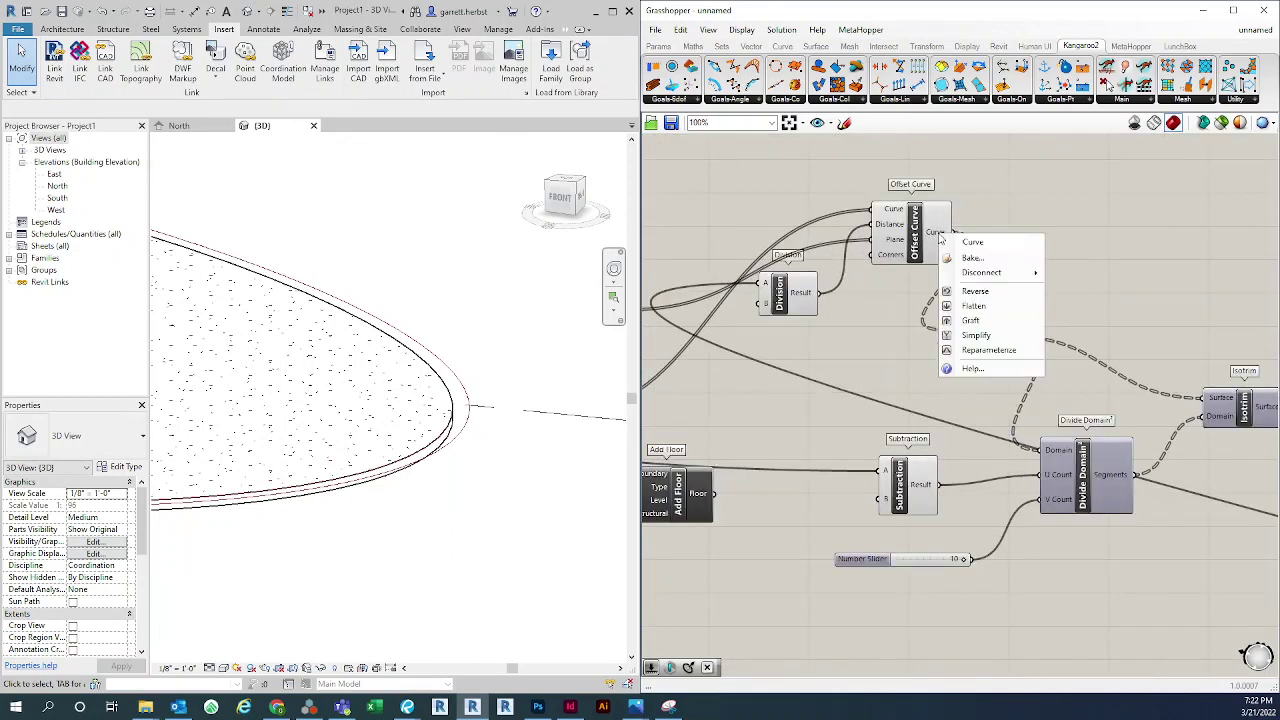
pyautogui.click(973, 306)
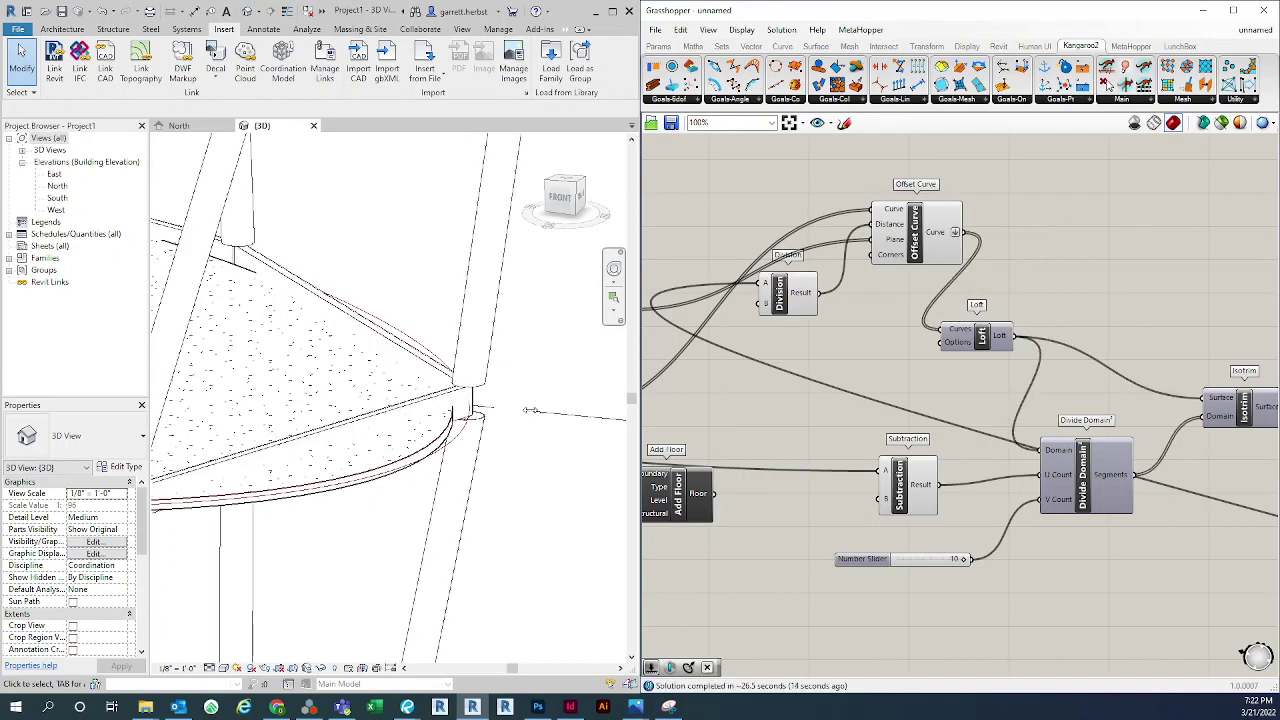
# Examine the regenerated columns and beams against the slab edges, from close up and across the tower
pyautogui.scroll(-8, 491, 405)
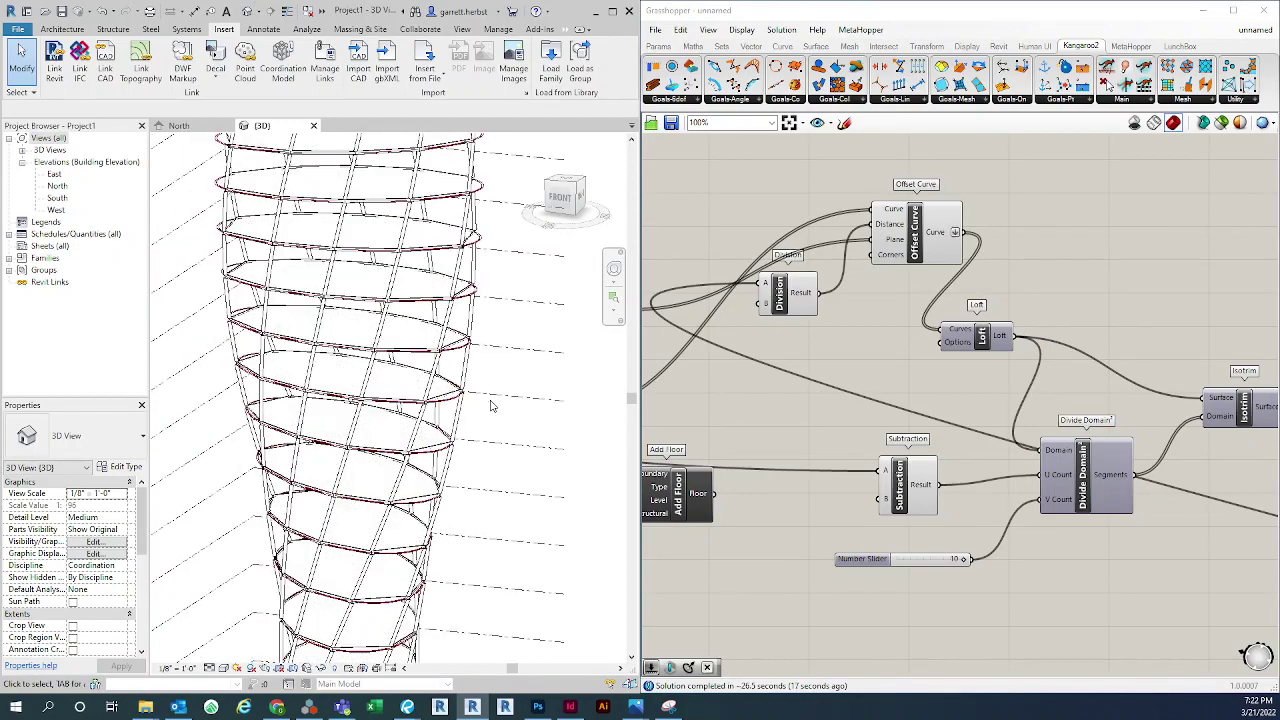
pyautogui.scroll(-3, 491, 405)
pyautogui.keyDown('shift'); pyautogui.moveTo(491, 405); pyautogui.dragTo(515, 430, button='middle'); pyautogui.keyUp('shift')
pyautogui.scroll(10, 470, 391)
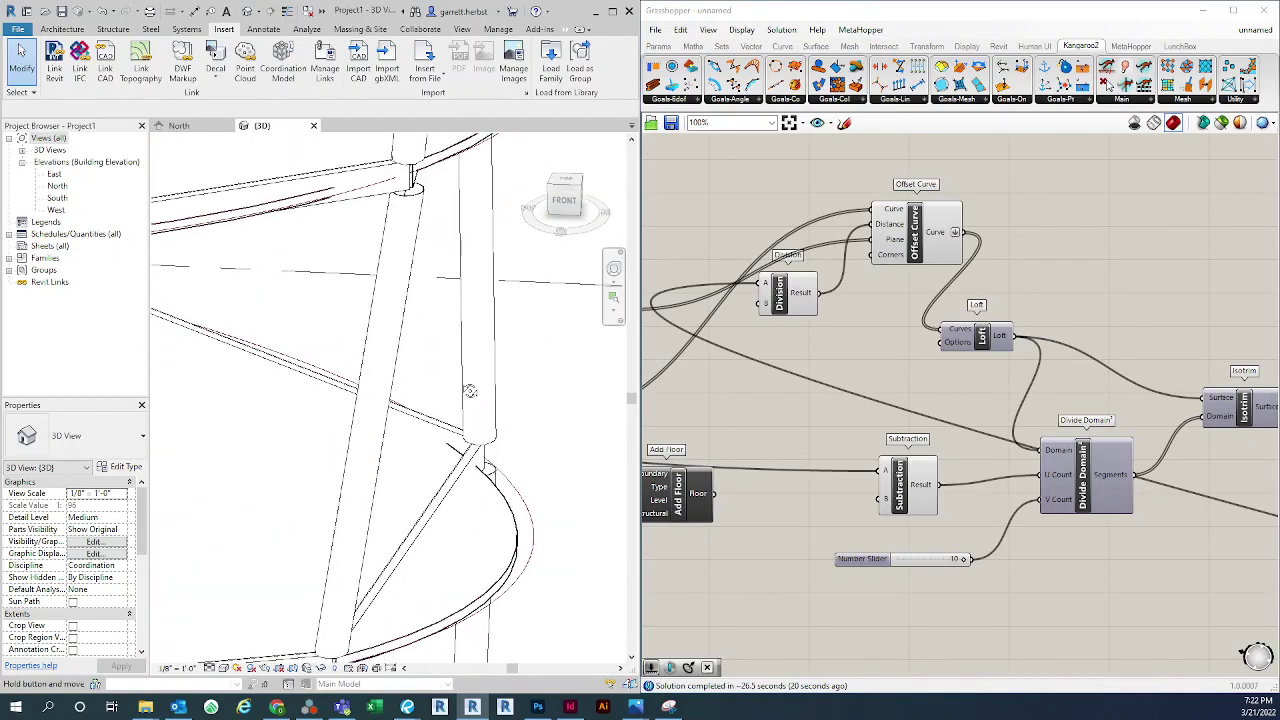
pyautogui.moveTo(470, 391)
pyautogui.keyDown('shift'); pyautogui.mouseDown(button='middle')
pyautogui.moveTo(430, 462)
pyautogui.moveTo(489, 420)
pyautogui.moveTo(534, 475)
pyautogui.moveTo(525, 522)
pyautogui.moveTo(531, 463)
pyautogui.moveTo(470, 447)
pyautogui.mouseUp(button='middle'); pyautogui.keyUp('shift')
pyautogui.scroll(-3, 427, 470)
pyautogui.scroll(-2, 470, 447)
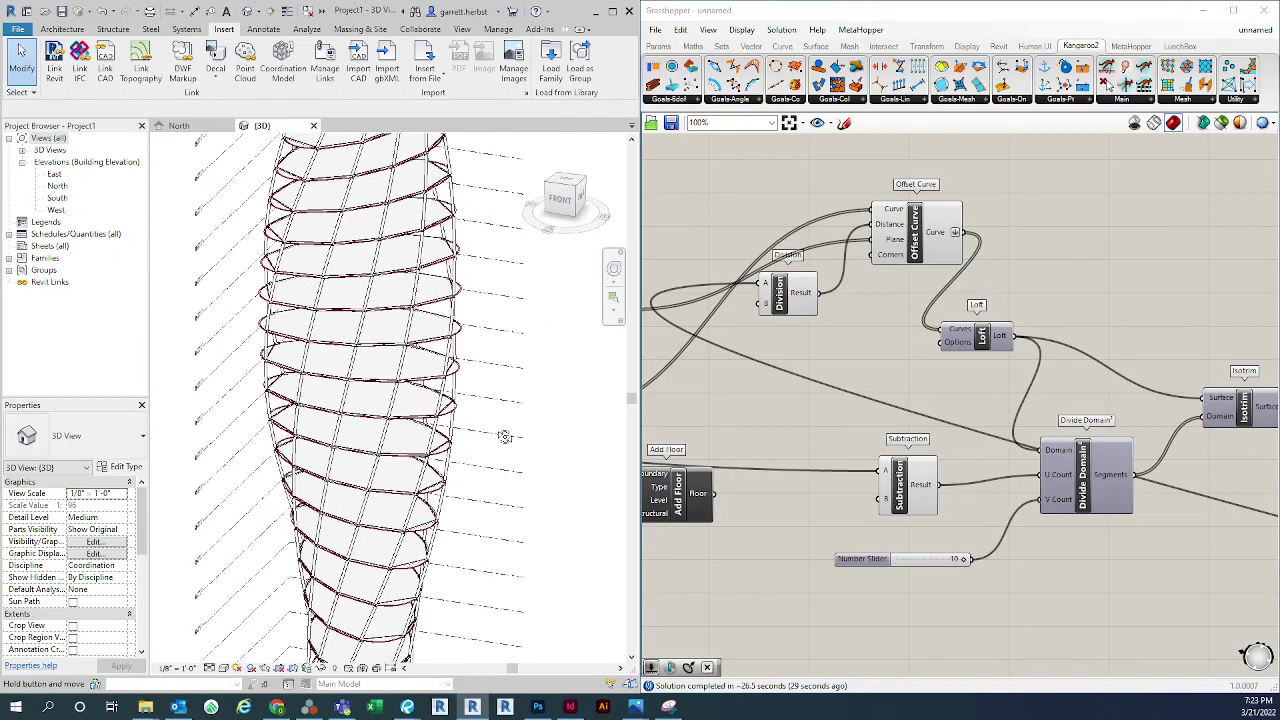
pyautogui.scroll(3, 378, 283)
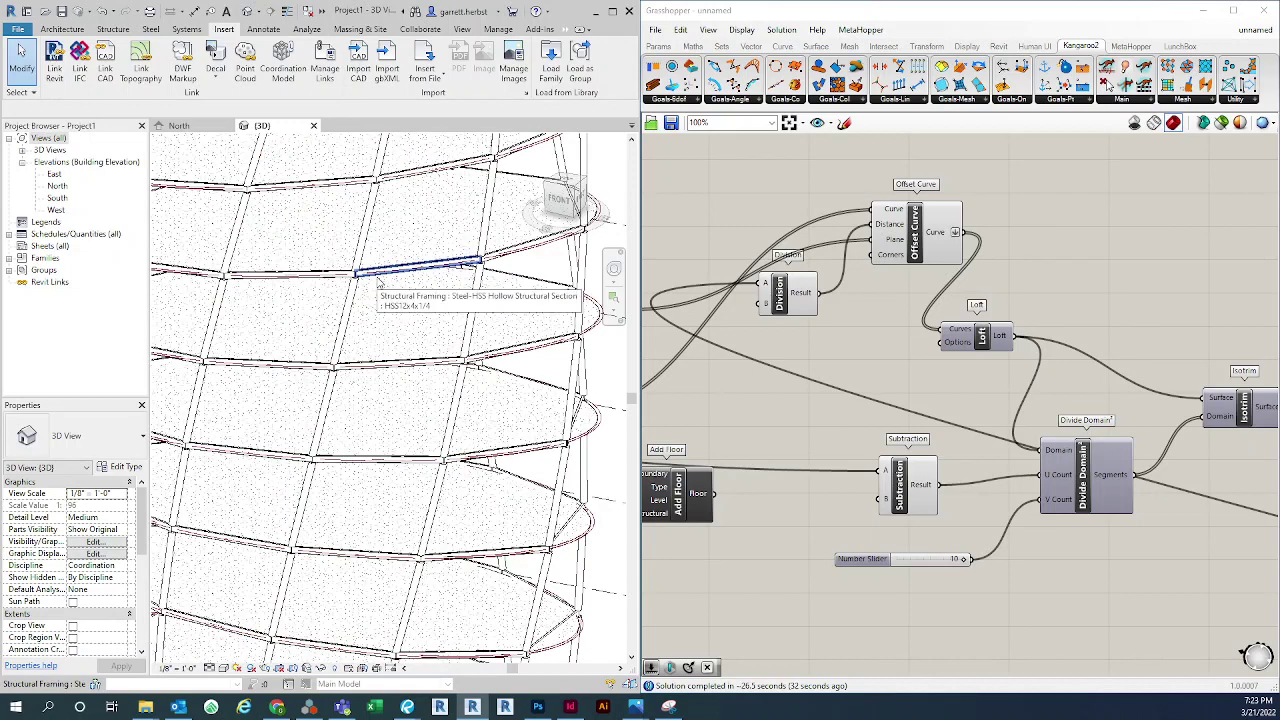
pyautogui.scroll(-4, 897, 310)
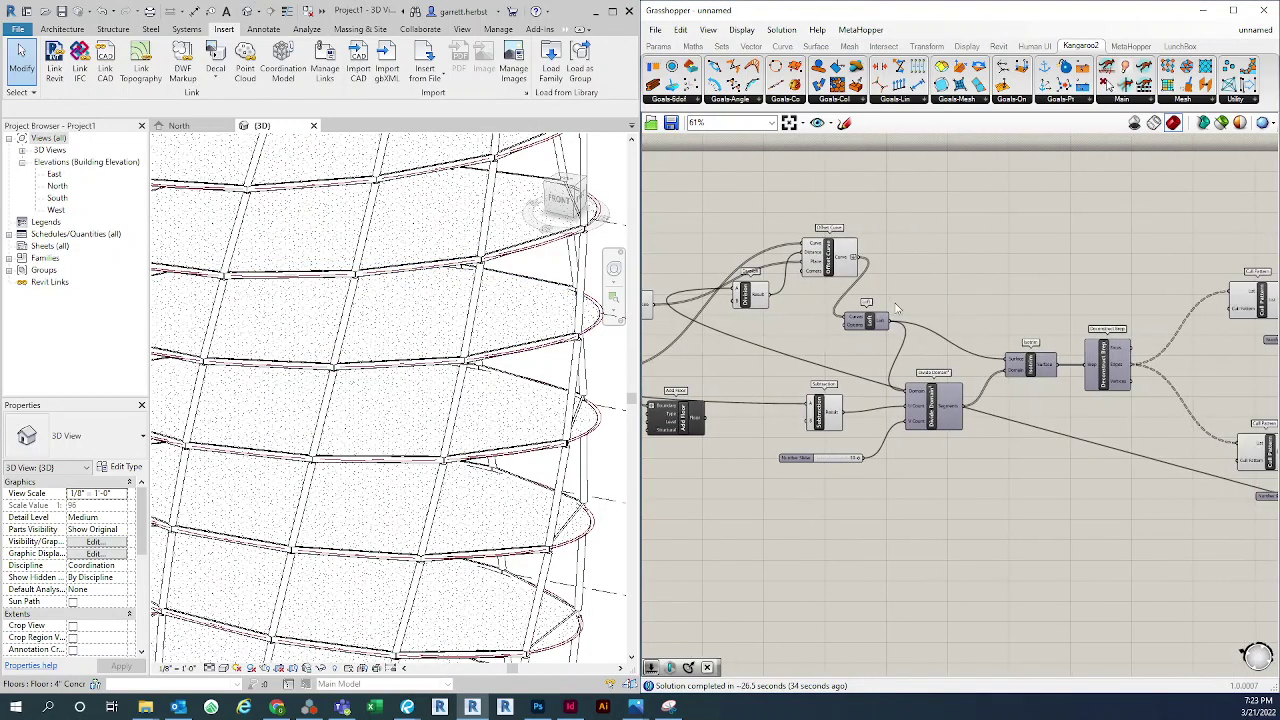
# Inspect the twisting tower's columns, beams and floors from several sides in the Revit 3D view
pyautogui.scroll(-5, 409, 380)
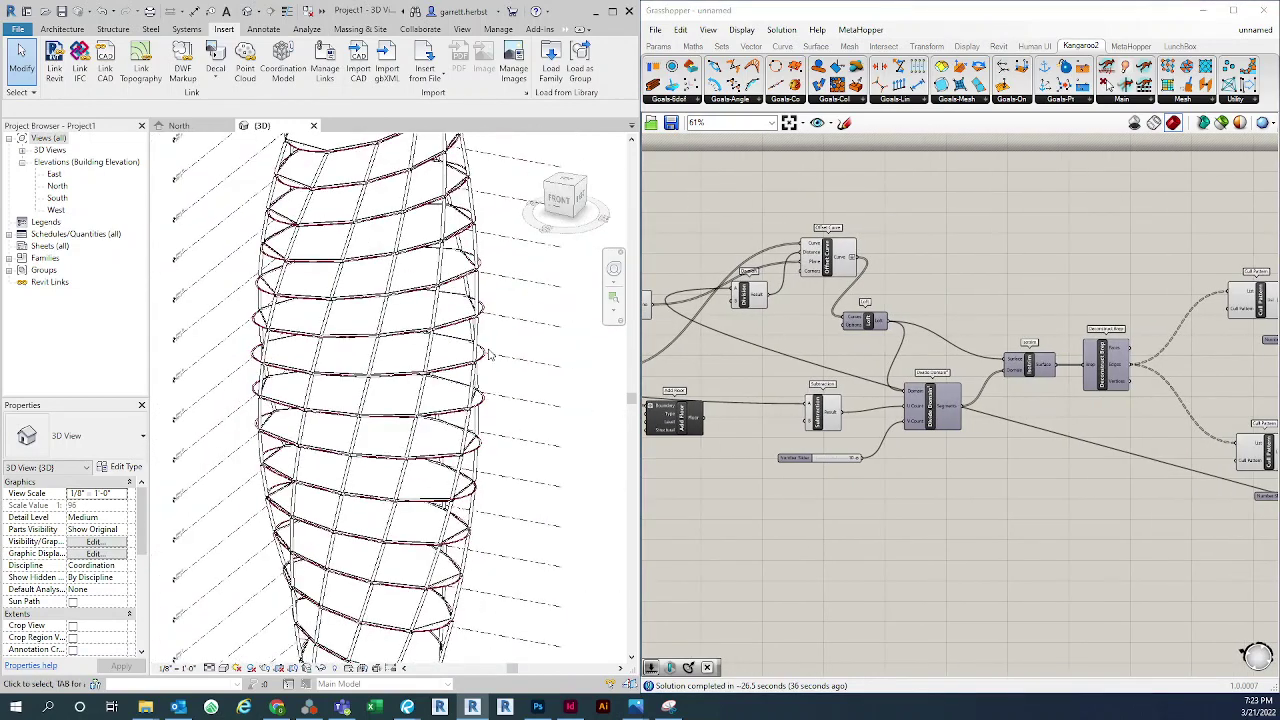
pyautogui.keyDown('shift'); pyautogui.moveTo(468, 390); pyautogui.dragTo(415, 376, button='middle'); pyautogui.keyUp('shift')
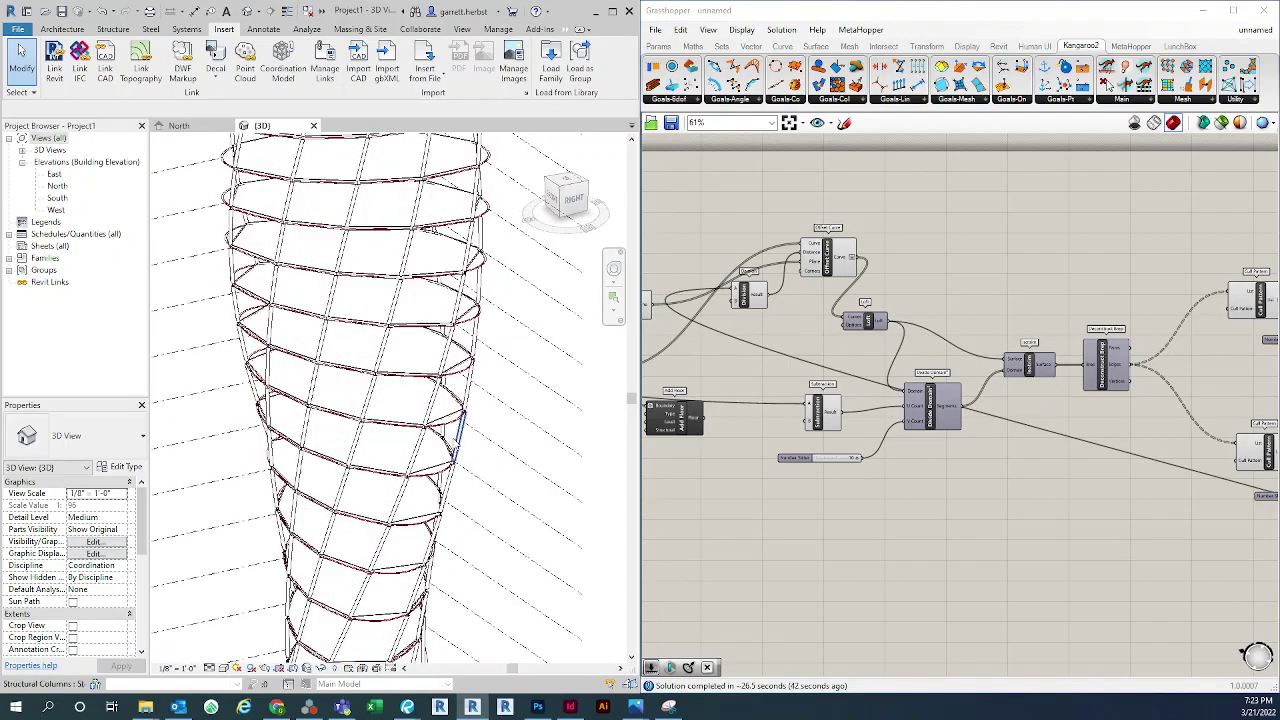
pyautogui.scroll(5, 392, 440)
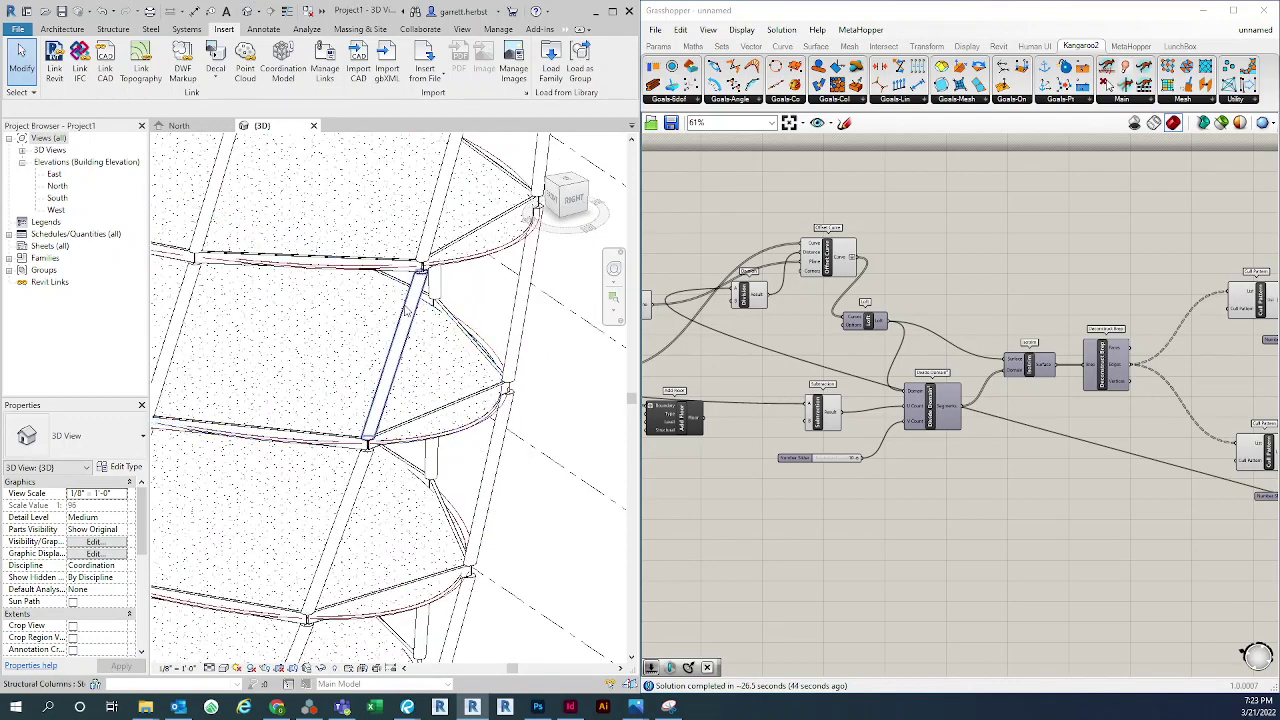
pyautogui.scroll(-4, 505, 340)
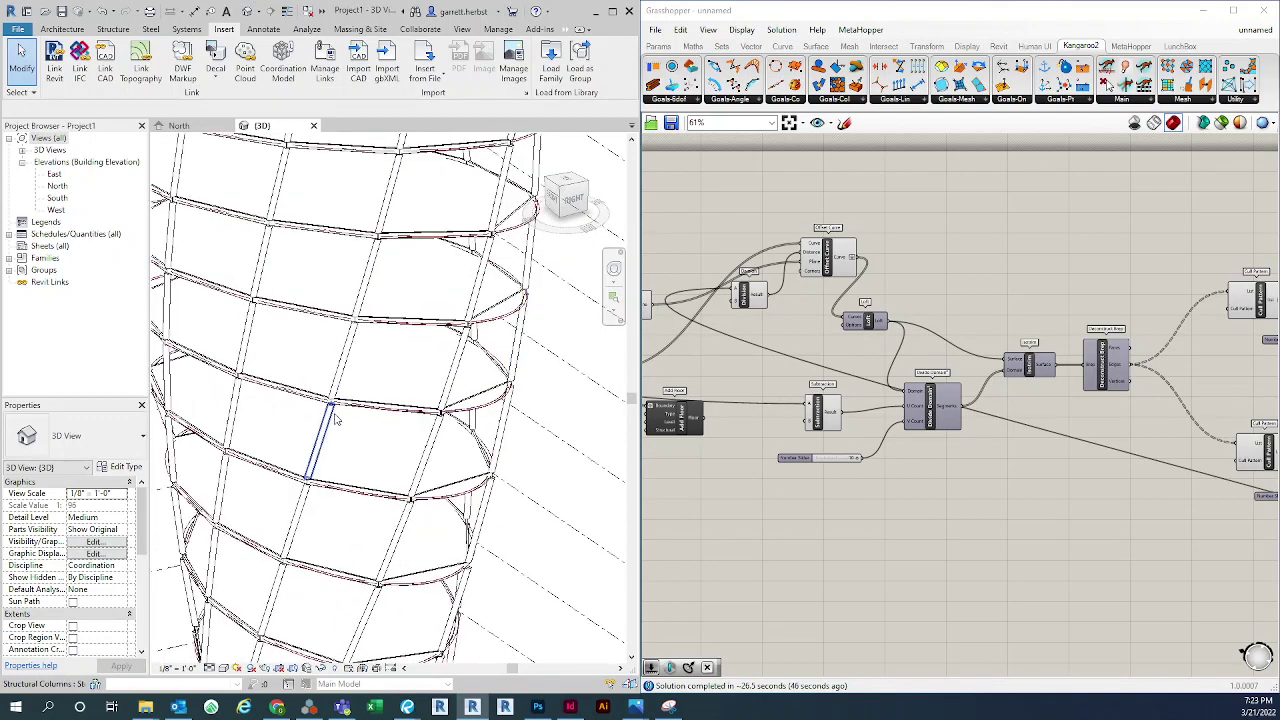
pyautogui.keyDown('shift'); pyautogui.moveTo(198, 364); pyautogui.dragTo(417, 371, button='middle'); pyautogui.keyUp('shift')
pyautogui.scroll(-6, 420, 371)
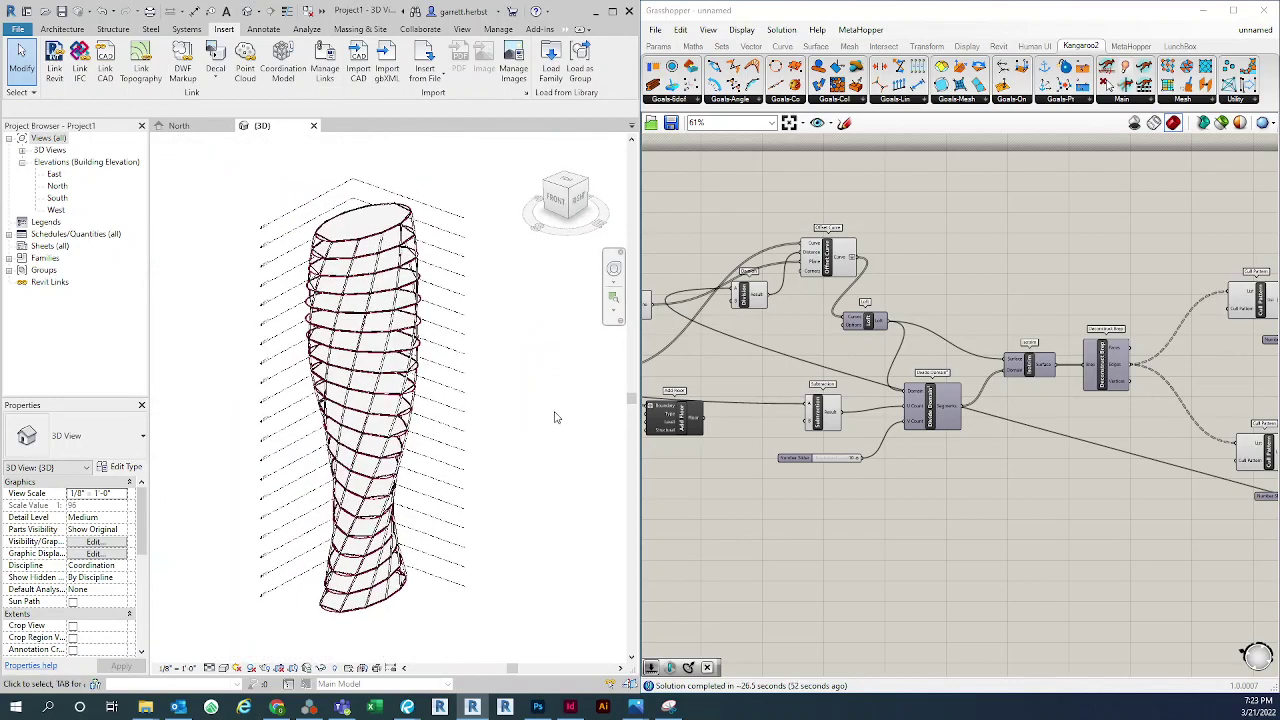
pyautogui.keyDown('shift'); pyautogui.moveTo(496, 401); pyautogui.dragTo(403, 196, button='middle'); pyautogui.keyUp('shift')
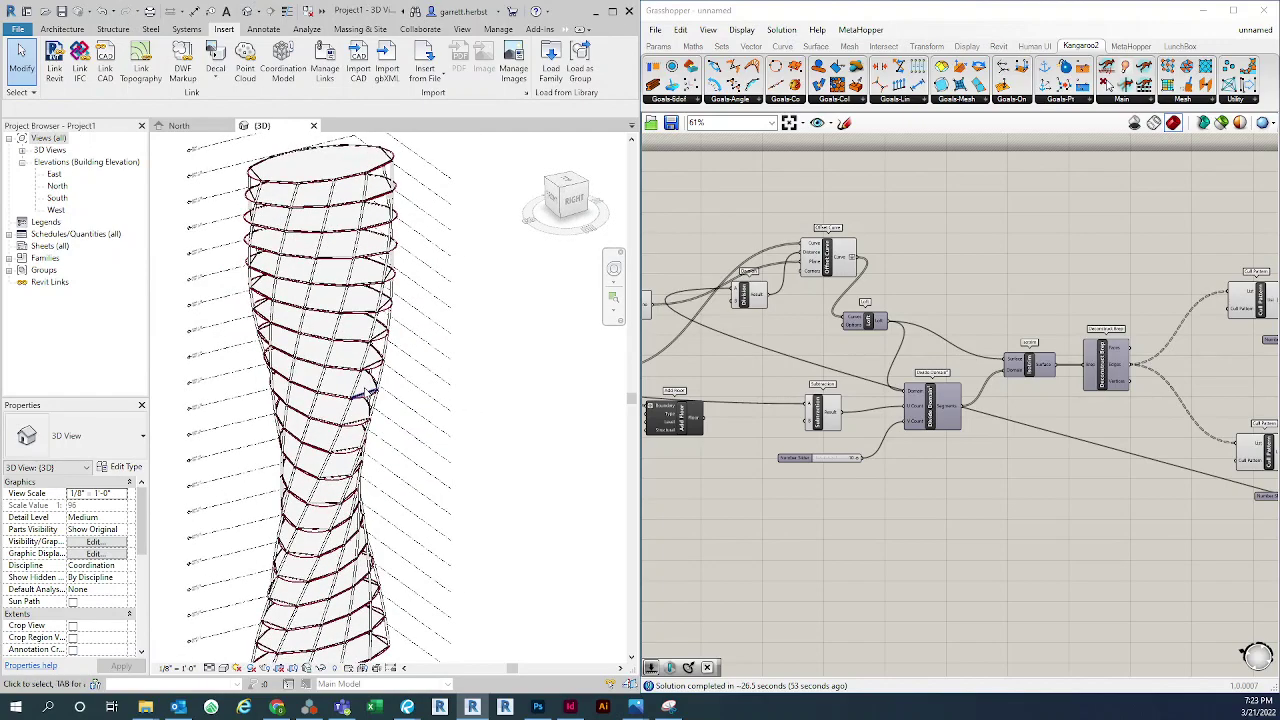
pyautogui.keyDown('shift'); pyautogui.moveTo(387, 368); pyautogui.dragTo(333, 430, button='middle'); pyautogui.keyUp('shift')
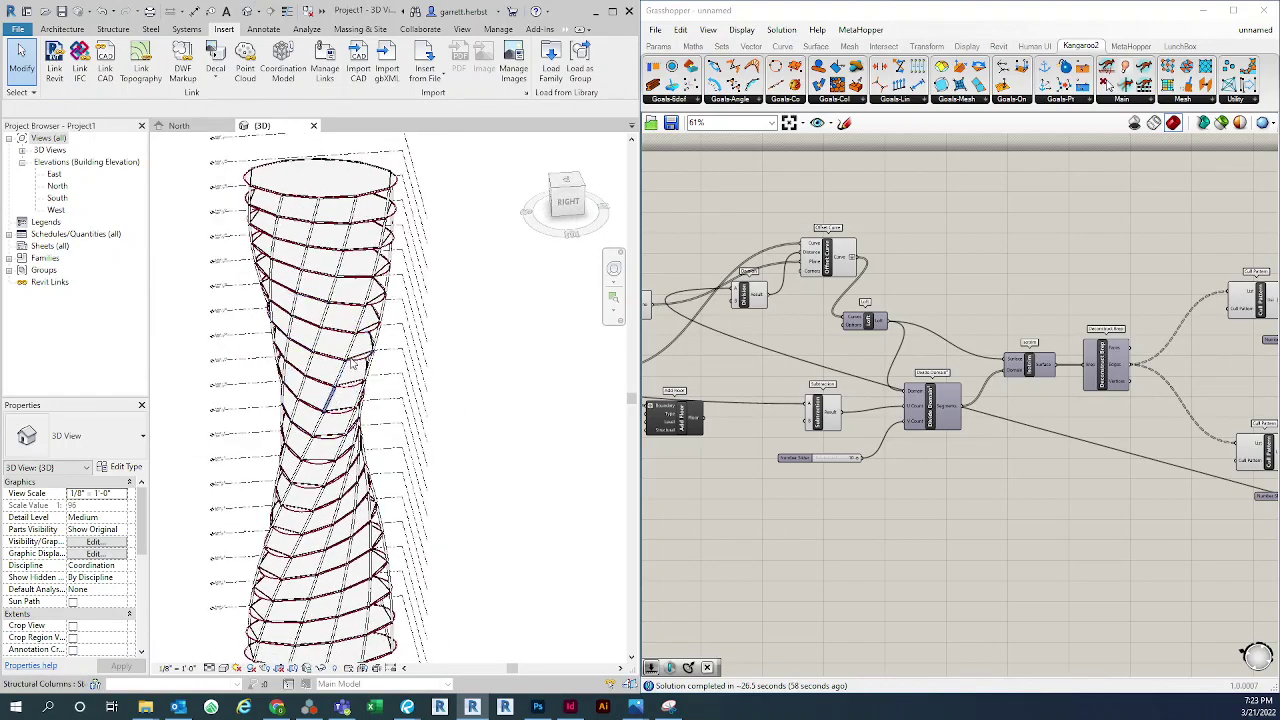
pyautogui.keyDown('shift'); pyautogui.moveTo(436, 355); pyautogui.dragTo(613, 366, button='middle'); pyautogui.keyUp('shift')
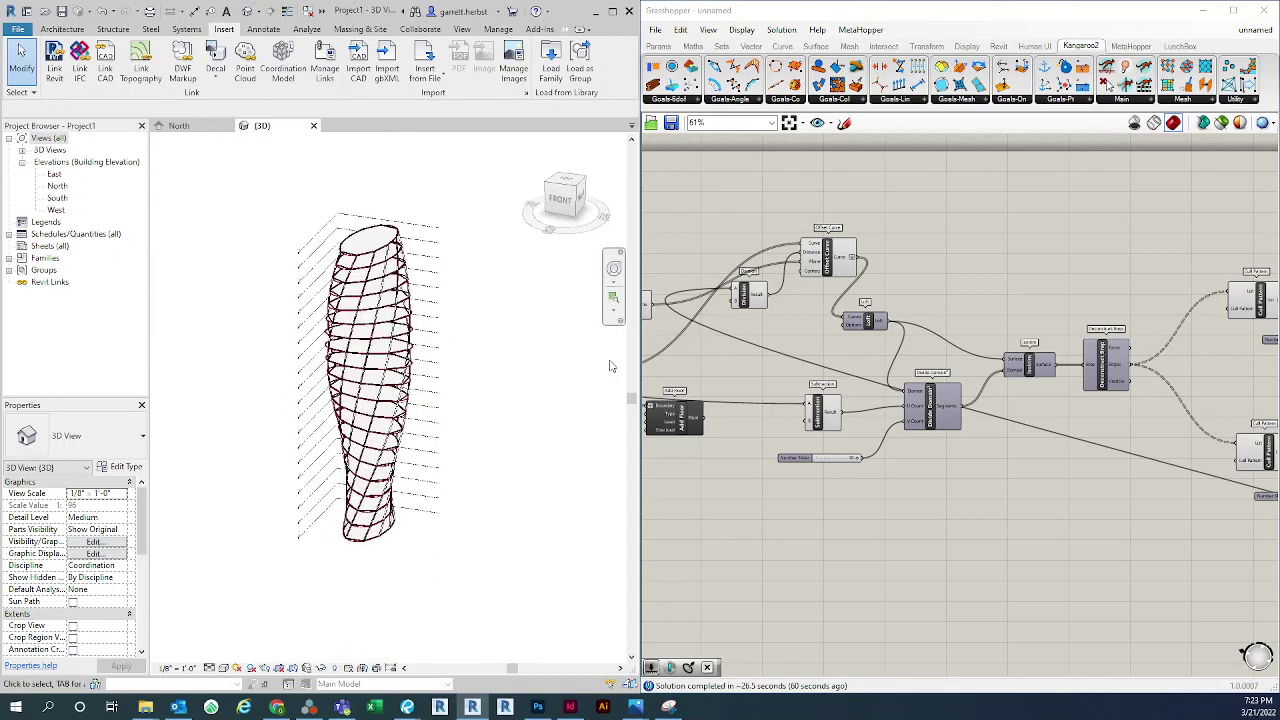
# Review the column and beam branches of the Grasshopper definition and the complete tower in level and raised 3D views
pyautogui.scroll(-3, 860, 455)
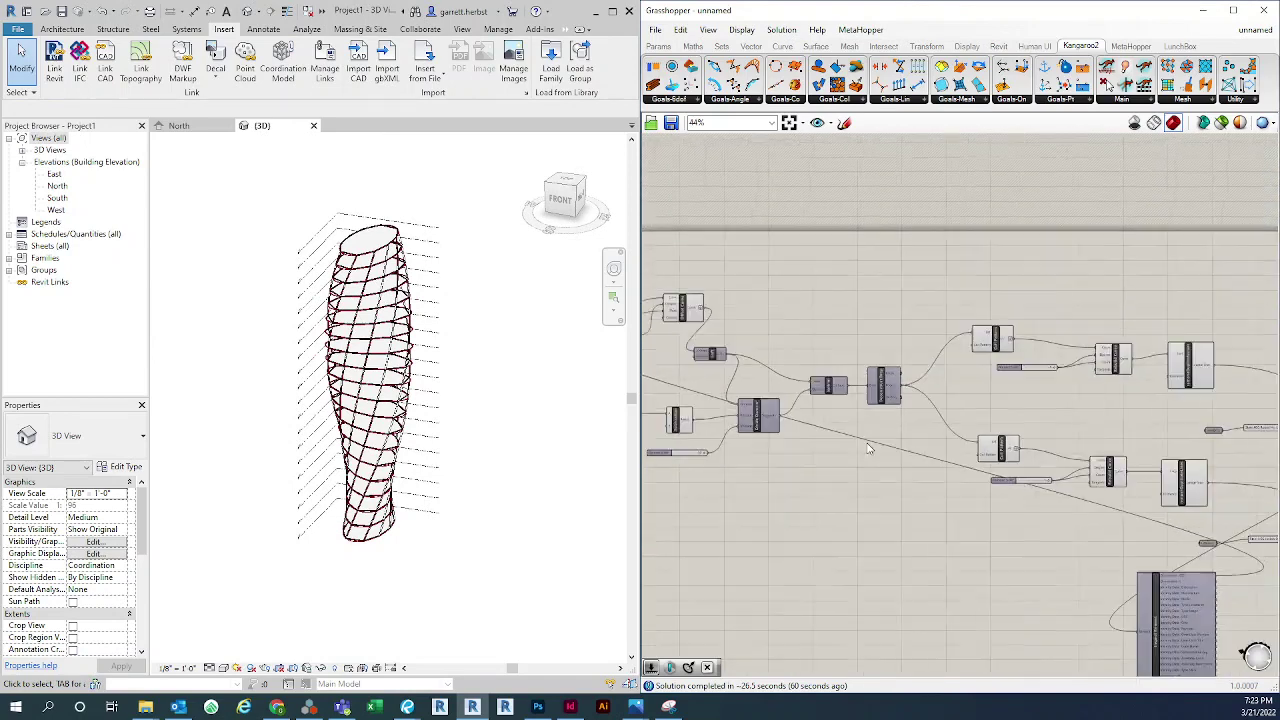
pyautogui.scroll(-3, 868, 448)
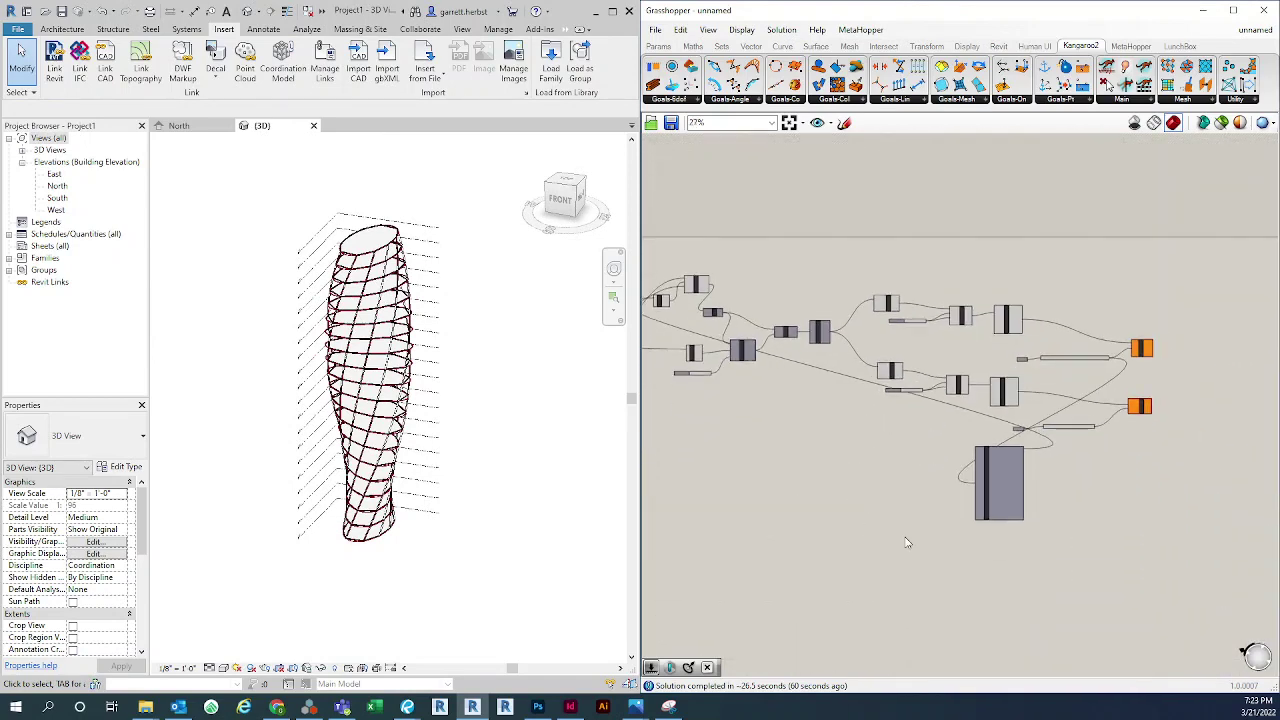
pyautogui.scroll(3, 1086, 406)
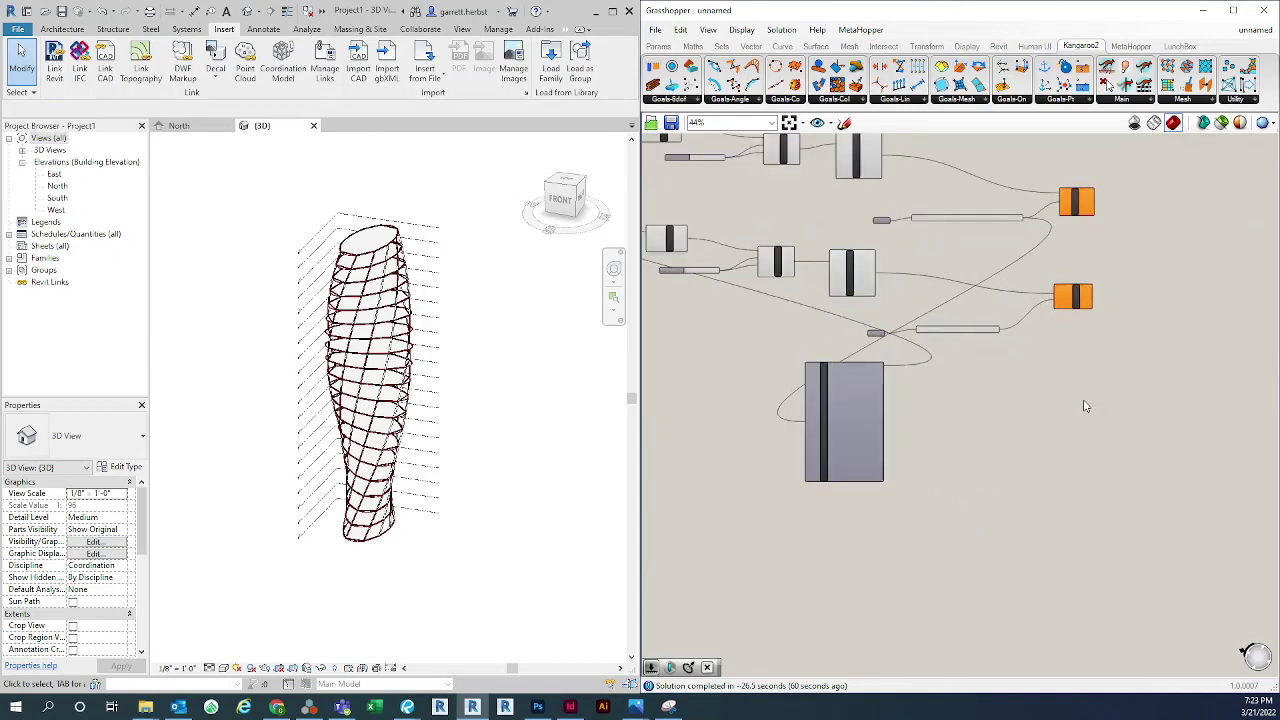
pyautogui.moveTo(736, 472); pyautogui.dragTo(822, 470, button='right')
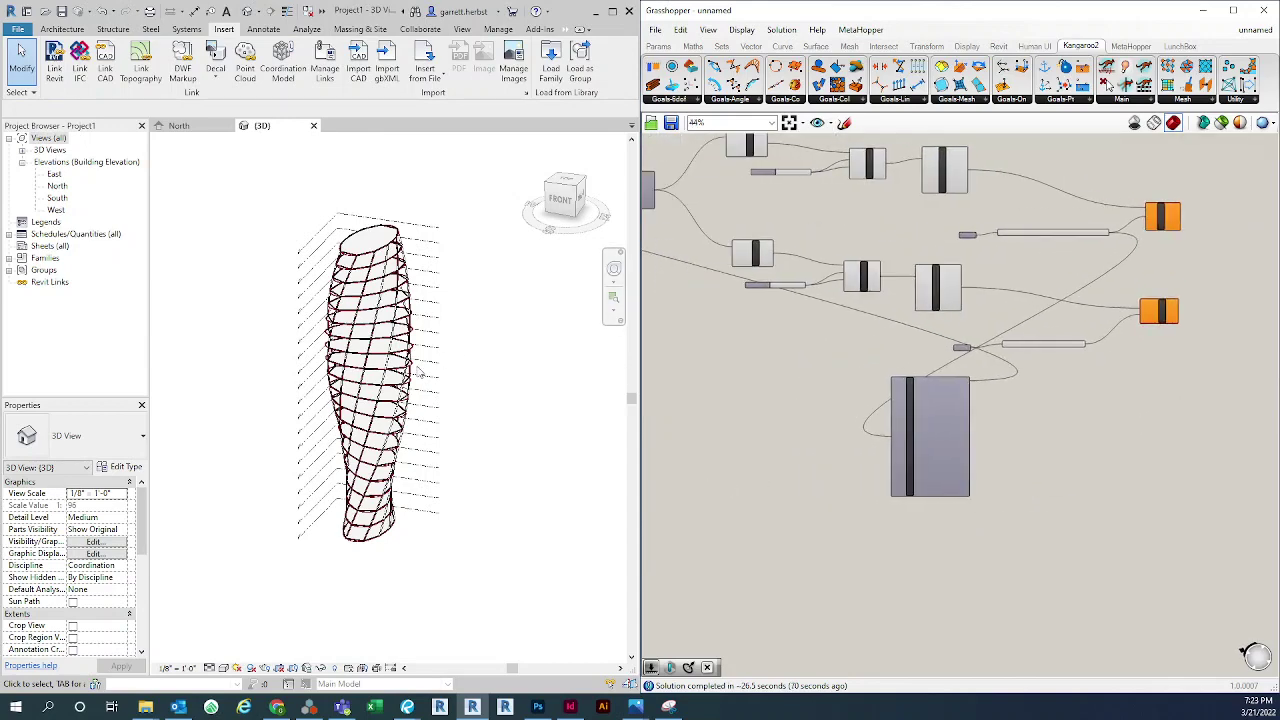
pyautogui.scroll(4, 421, 362)
pyautogui.scroll(-5, 421, 362)
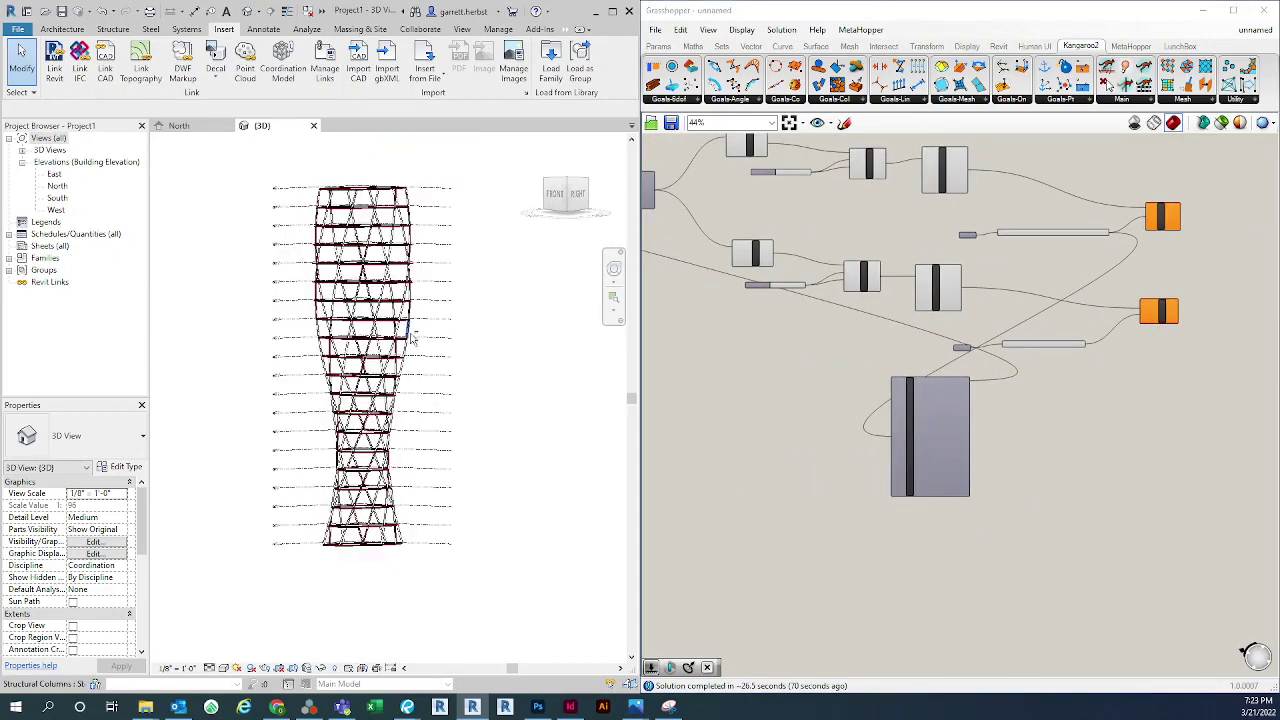
pyautogui.keyDown('shift'); pyautogui.moveTo(428, 380); pyautogui.dragTo(362, 550, button='middle'); pyautogui.keyUp('shift')
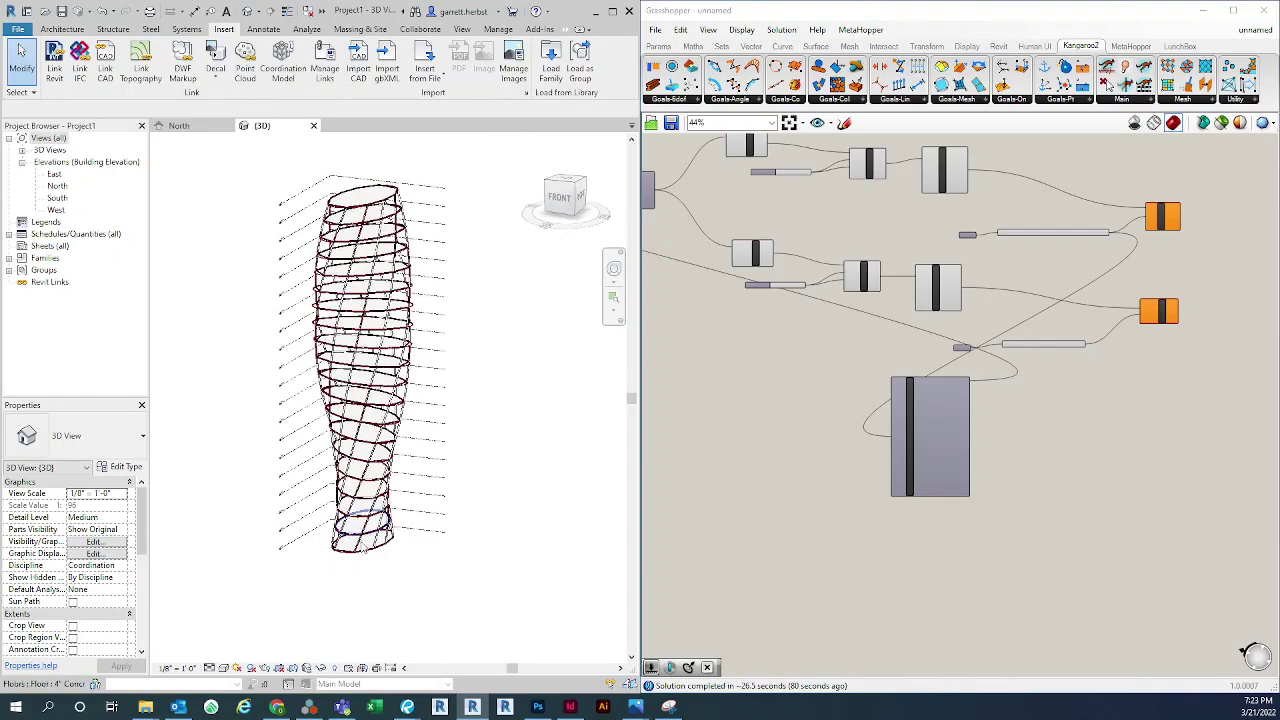
# Inspect the tower's slab edges, beams and columns up close from the front and right sides in the Revit 3D view
pyautogui.keyDown('shift'); pyautogui.moveTo(472, 340); pyautogui.dragTo(390, 340, button='middle'); pyautogui.keyUp('shift')
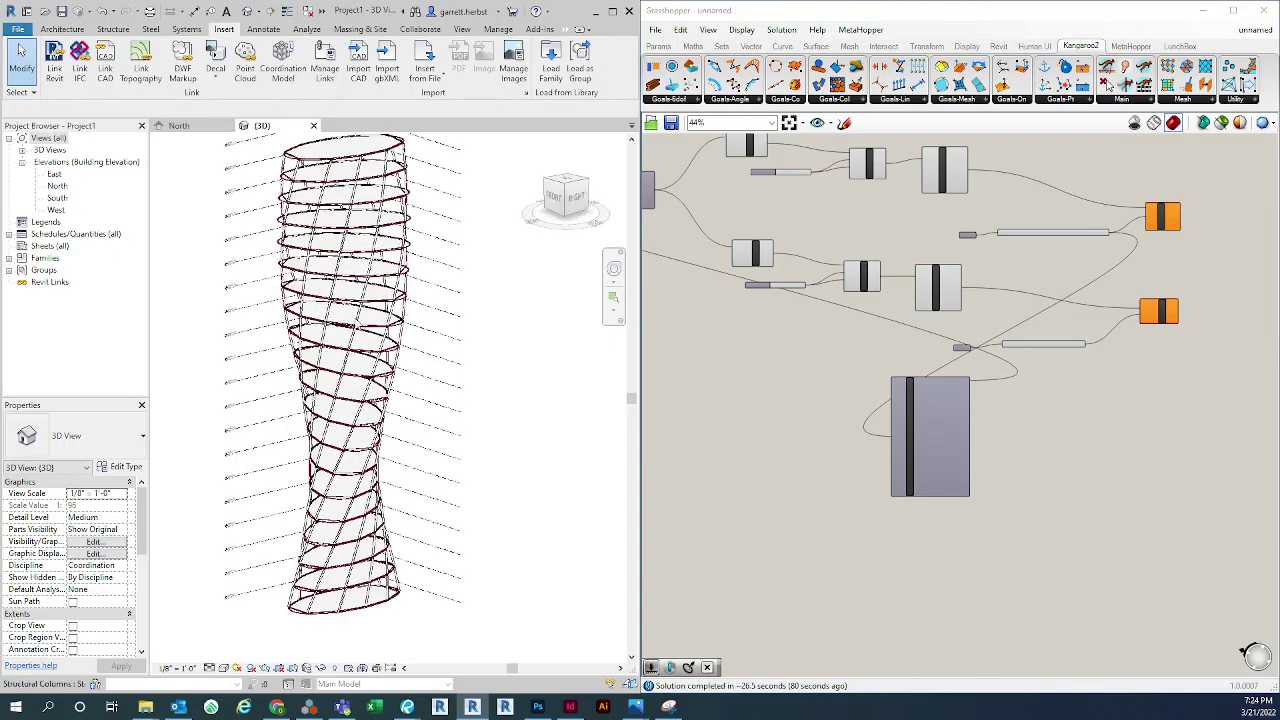
pyautogui.scroll(5, 383, 340)
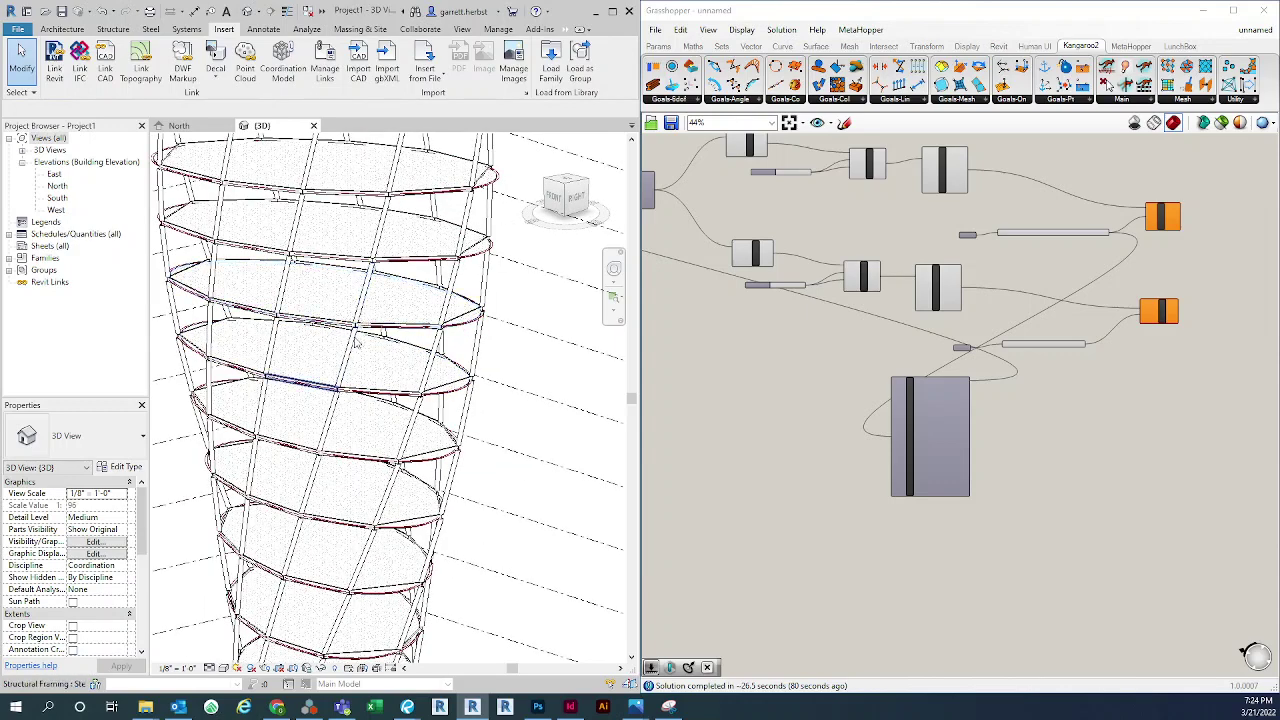
pyautogui.keyDown('shift'); pyautogui.moveTo(350, 362); pyautogui.dragTo(260, 410, button='middle'); pyautogui.keyUp('shift')
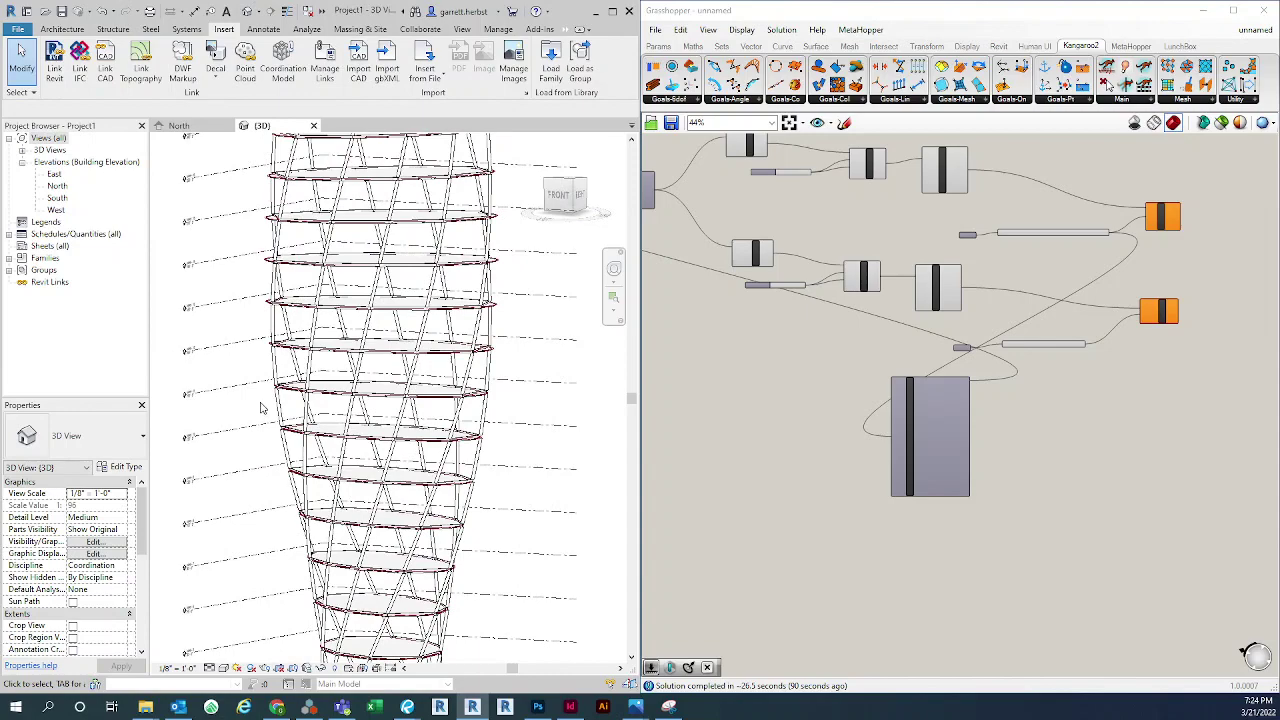
pyautogui.scroll(-2, 262, 408)
pyautogui.keyDown('shift'); pyautogui.moveTo(509, 415); pyautogui.dragTo(411, 392, button='middle'); pyautogui.keyUp('shift')
pyautogui.scroll(5, 341, 338)
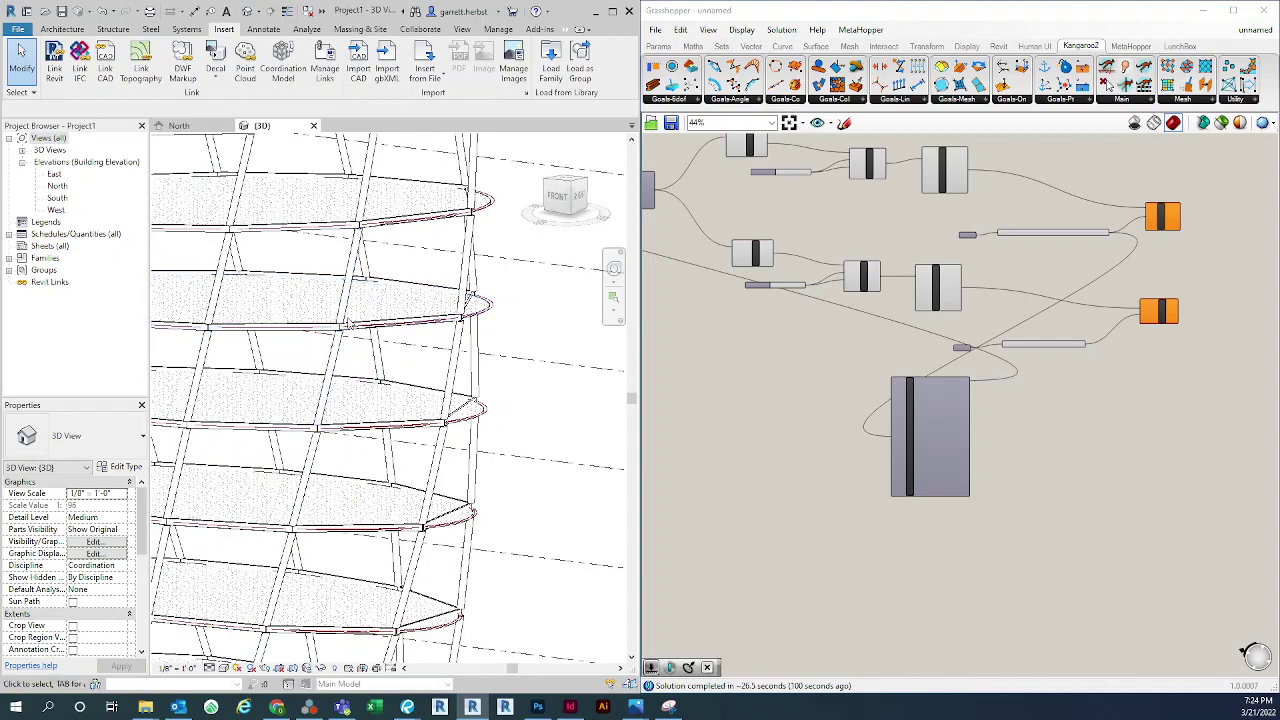
pyautogui.scroll(-2, 353, 345)
pyautogui.scroll(-2, 532, 343)
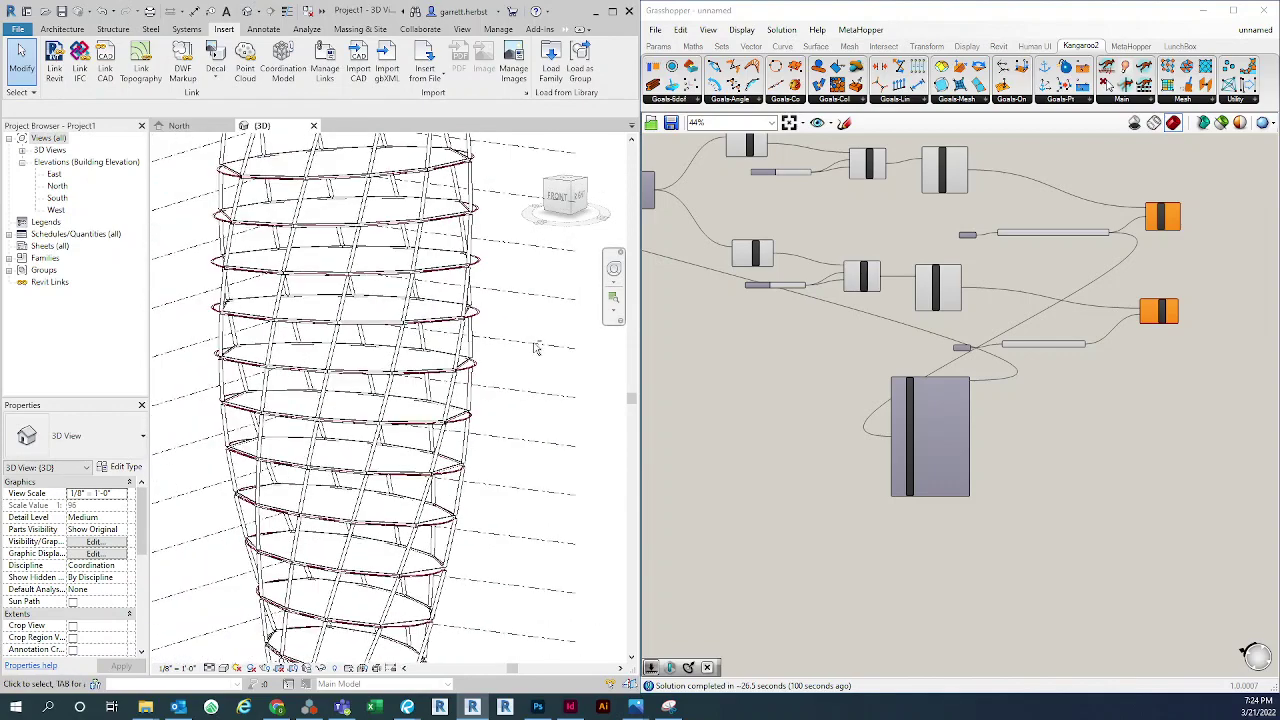
# Examine the mid-height floors and framing from several angles, ending with the whole tower in the 3D view
pyautogui.keyDown('shift'); pyautogui.moveTo(534, 346); pyautogui.dragTo(506, 346, button='middle'); pyautogui.keyUp('shift')
pyautogui.scroll(-1, 537, 397)
pyautogui.scroll(-2, 537, 397)
pyautogui.keyDown('shift'); pyautogui.moveTo(511, 400); pyautogui.dragTo(488, 357, button='middle'); pyautogui.keyUp('shift')
pyautogui.scroll(3, 413, 331)
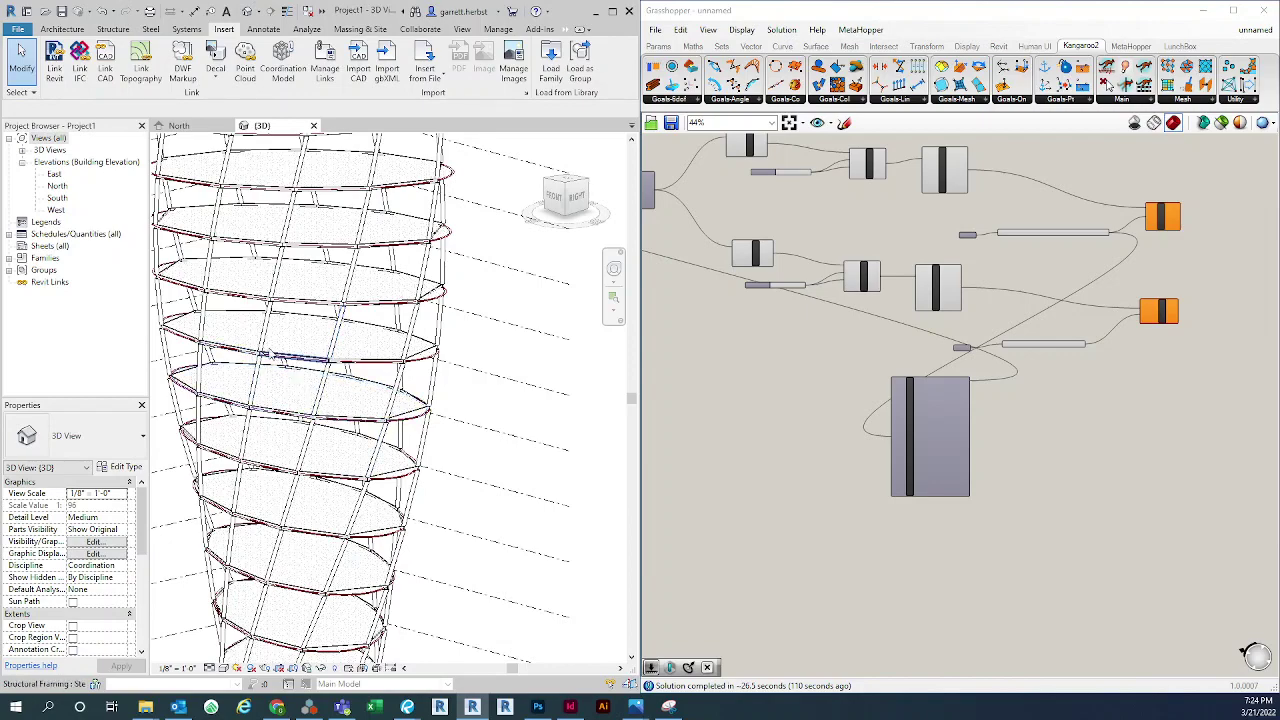
pyautogui.keyDown('shift'); pyautogui.moveTo(293, 375); pyautogui.dragTo(370, 375, button='middle'); pyautogui.keyUp('shift')
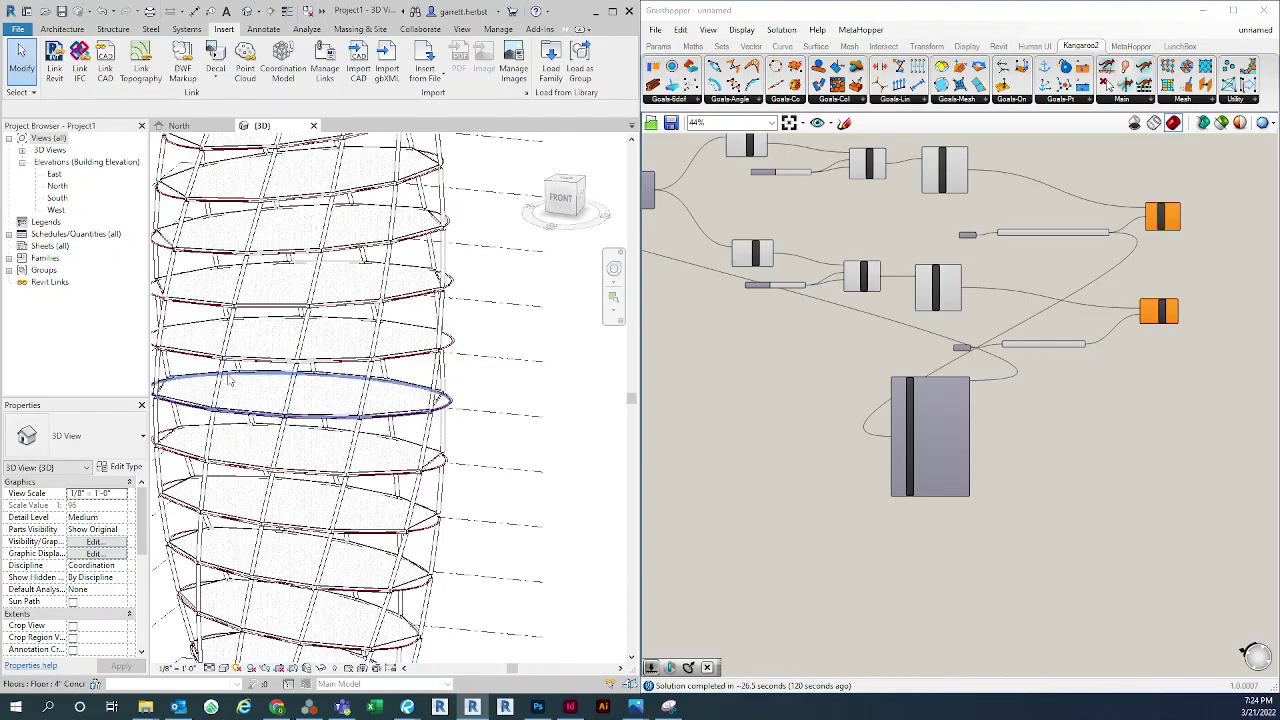
pyautogui.moveTo(284, 376); pyautogui.dragTo(356, 374, button='middle')
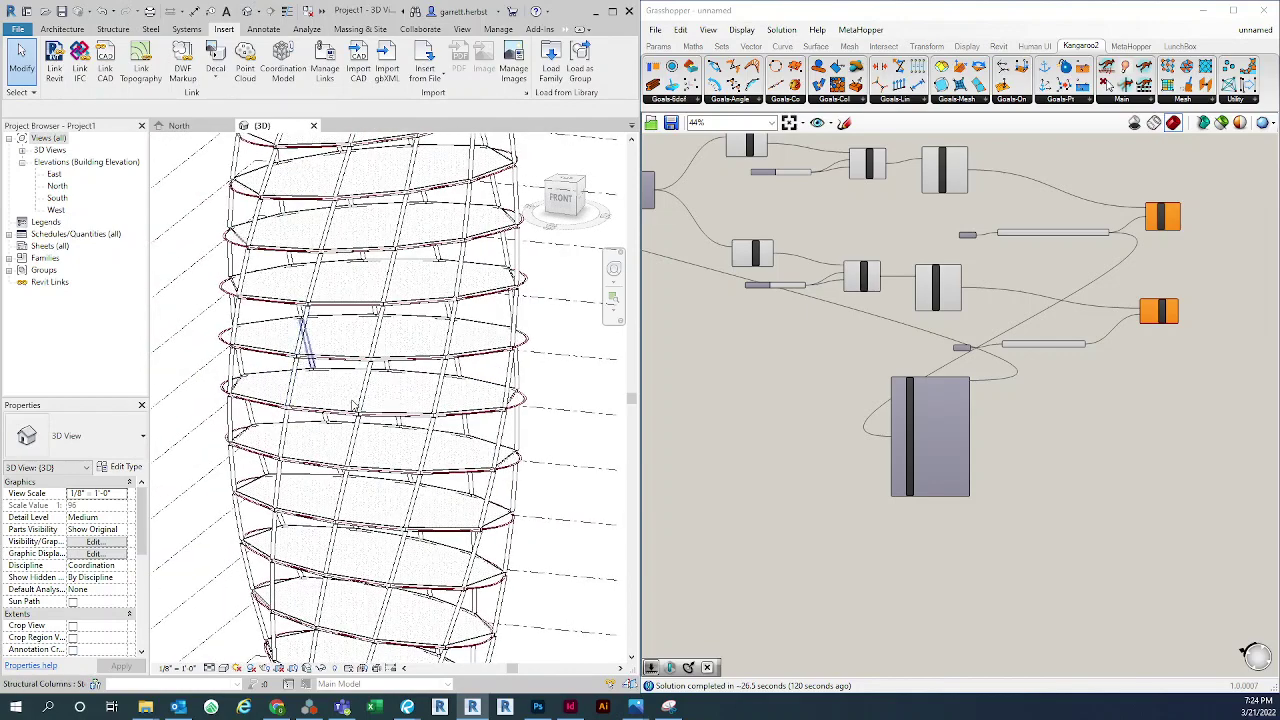
pyautogui.scroll(-3, 559, 414)
pyautogui.keyDown('shift'); pyautogui.moveTo(559, 414); pyautogui.dragTo(430, 448, button='middle'); pyautogui.keyUp('shift')
pyautogui.scroll(-3, 461, 396)
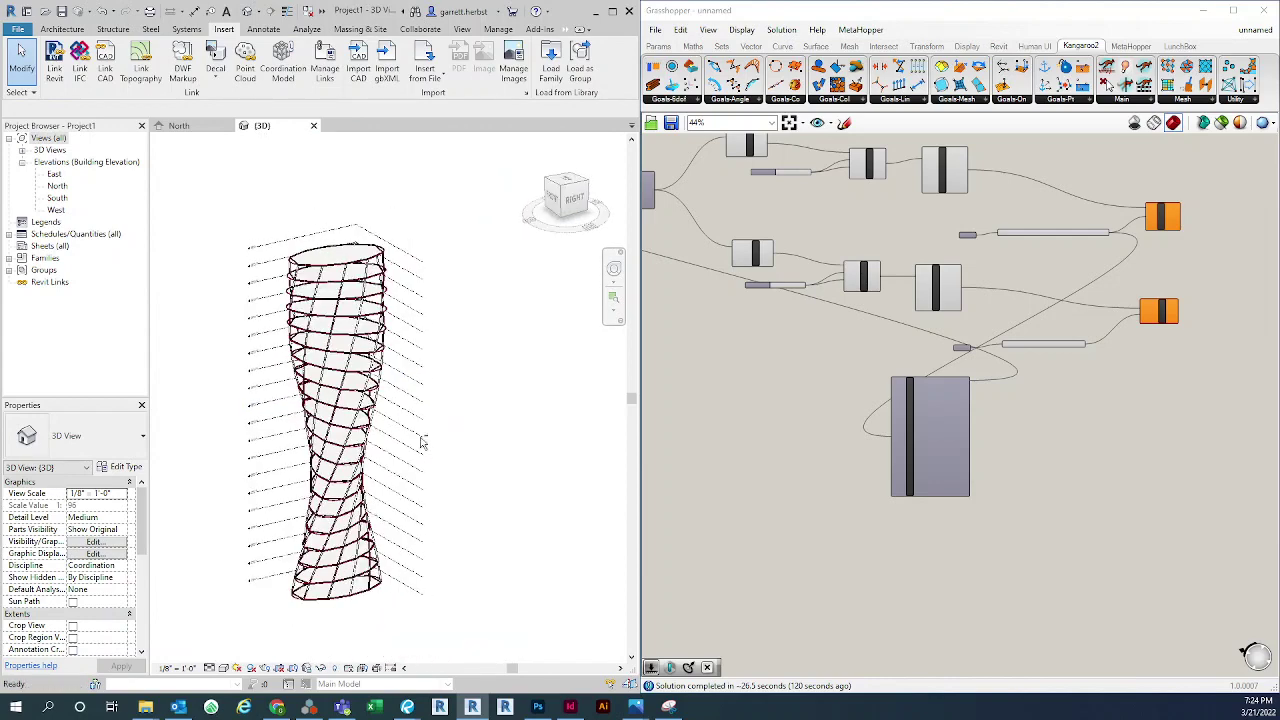
# Review the Grasshopper definition from Offset Curve and Loft through Isotrim and Deconstruct Brep to the column and beam branches
pyautogui.scroll(-3, 751, 400)
pyautogui.moveTo(751, 383); pyautogui.dragTo(1136, 473, button='right')
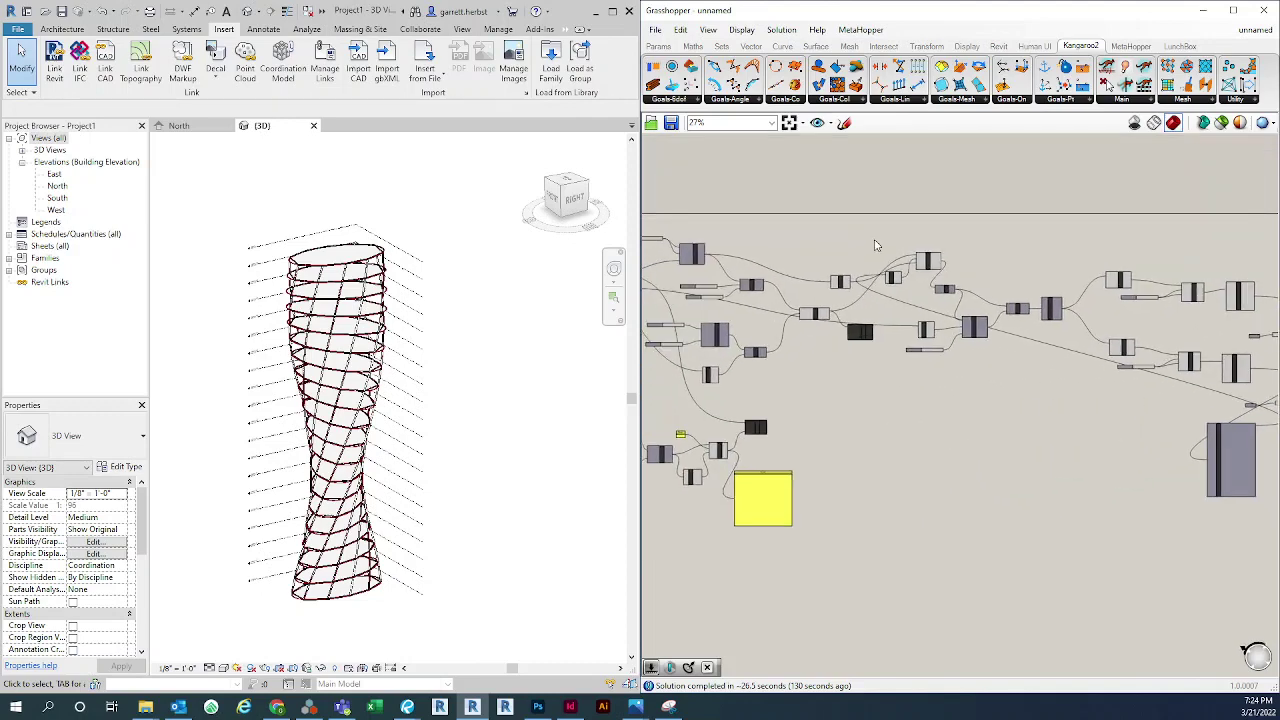
pyautogui.scroll(2, 876, 241)
pyautogui.scroll(3, 1060, 370)
pyautogui.moveTo(1081, 360); pyautogui.dragTo(888, 356, button='right')
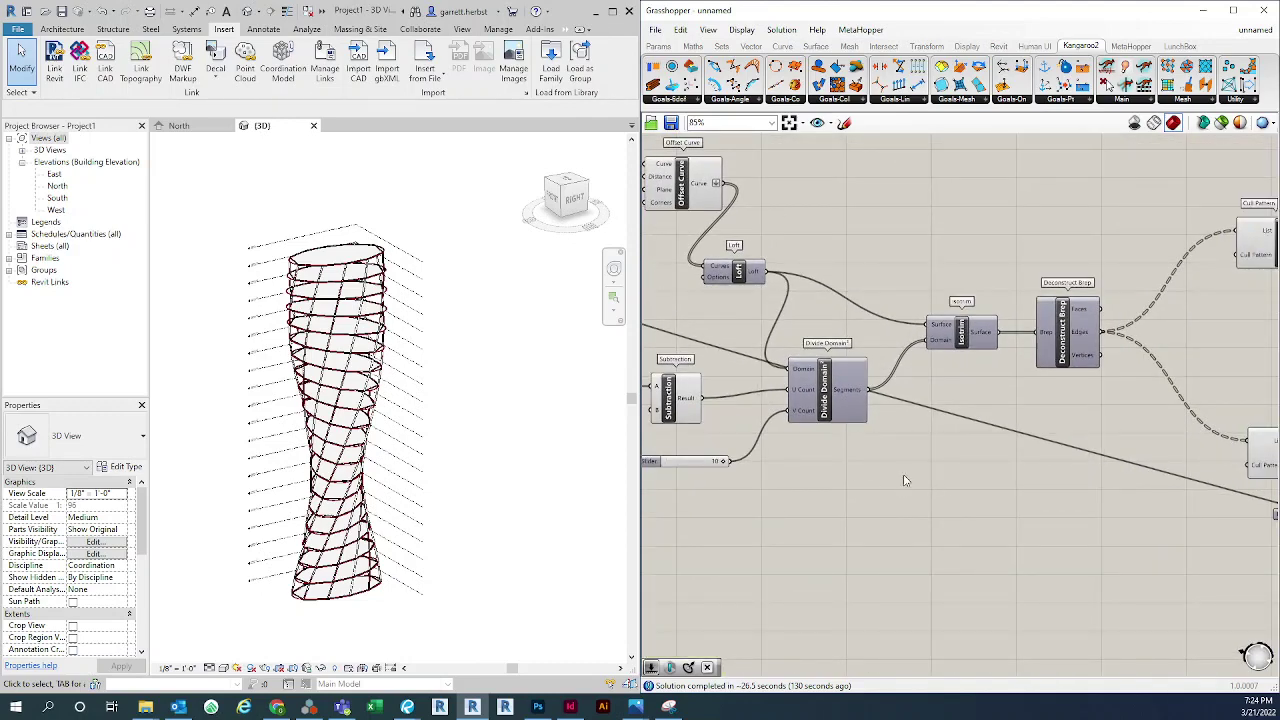
pyautogui.moveTo(918, 470); pyautogui.dragTo(851, 464, button='right')
pyautogui.scroll(-2, 836, 462)
pyautogui.moveTo(978, 416); pyautogui.dragTo(907, 418, button='right')
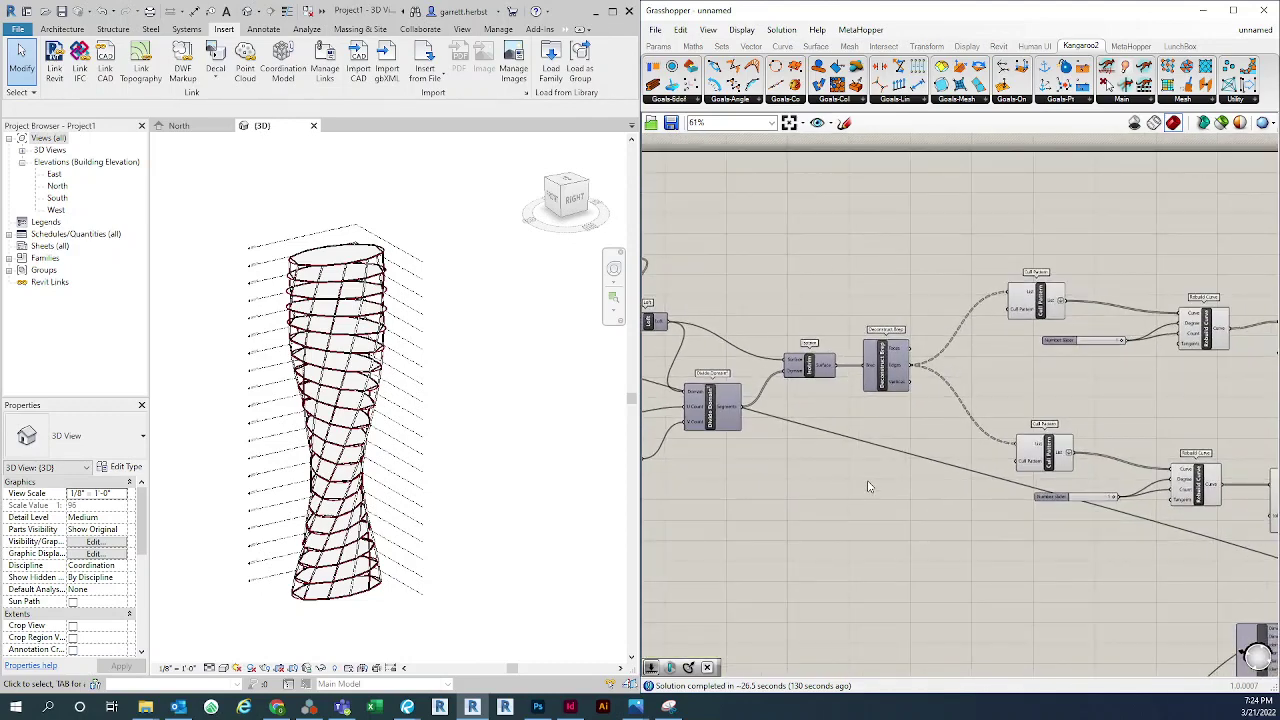
pyautogui.moveTo(867, 484); pyautogui.dragTo(855, 429, button='right')
pyautogui.moveTo(785, 472); pyautogui.dragTo(834, 455, button='right')
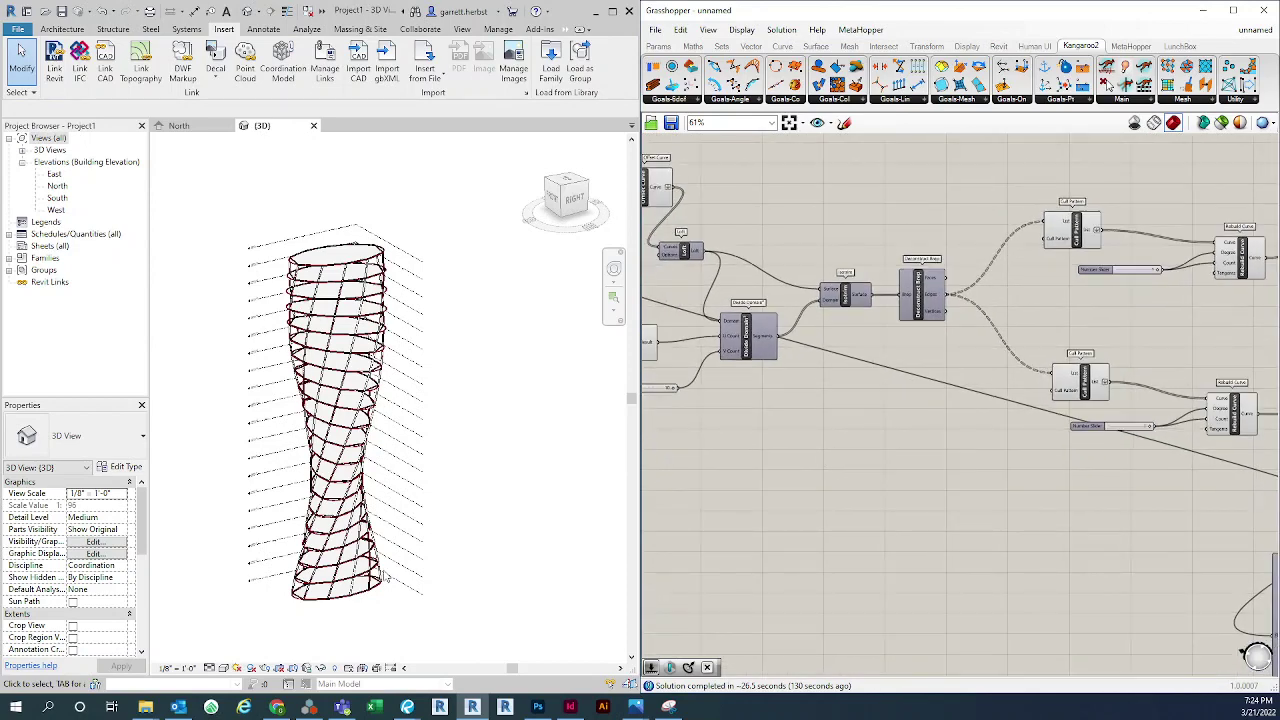
pyautogui.moveTo(1031, 439); pyautogui.dragTo(870, 436, button='right')
pyautogui.scroll(-3, 864, 362)
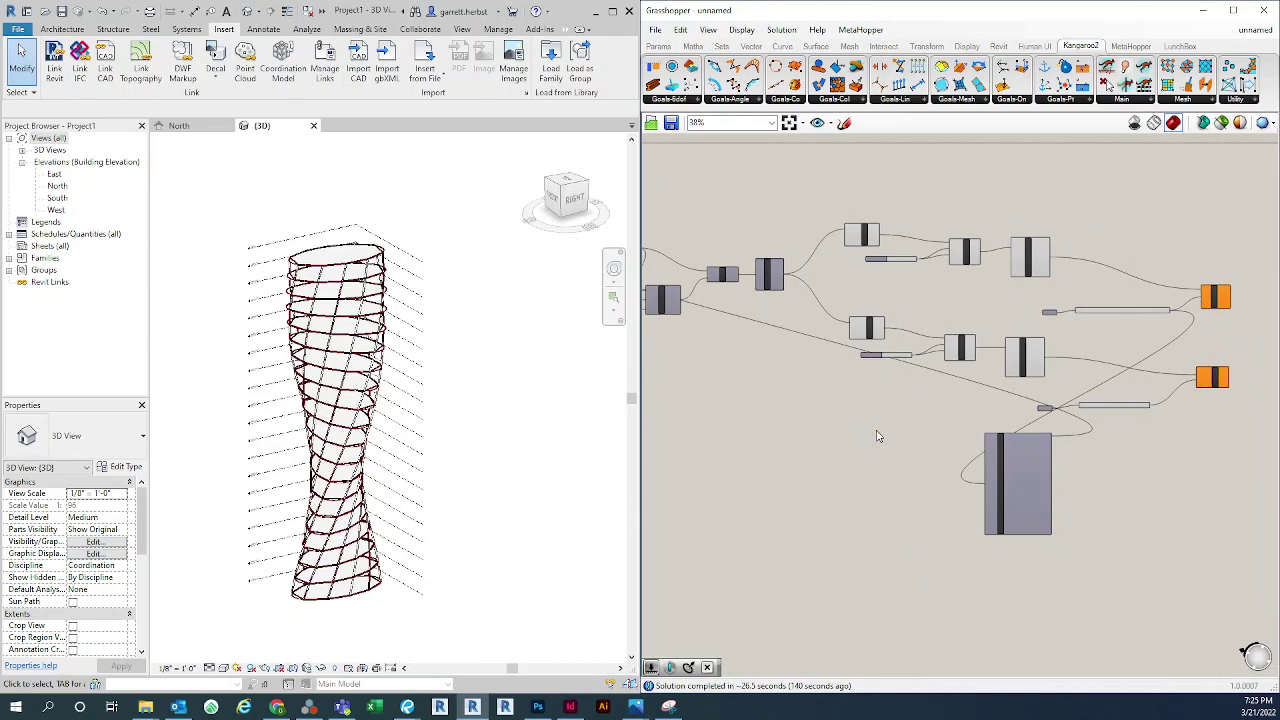
# Study the Deconstruct Brep and Cull Pattern connections in Grasshopper and the panel corners at the tower's base in Revit
pyautogui.click(1042, 510)
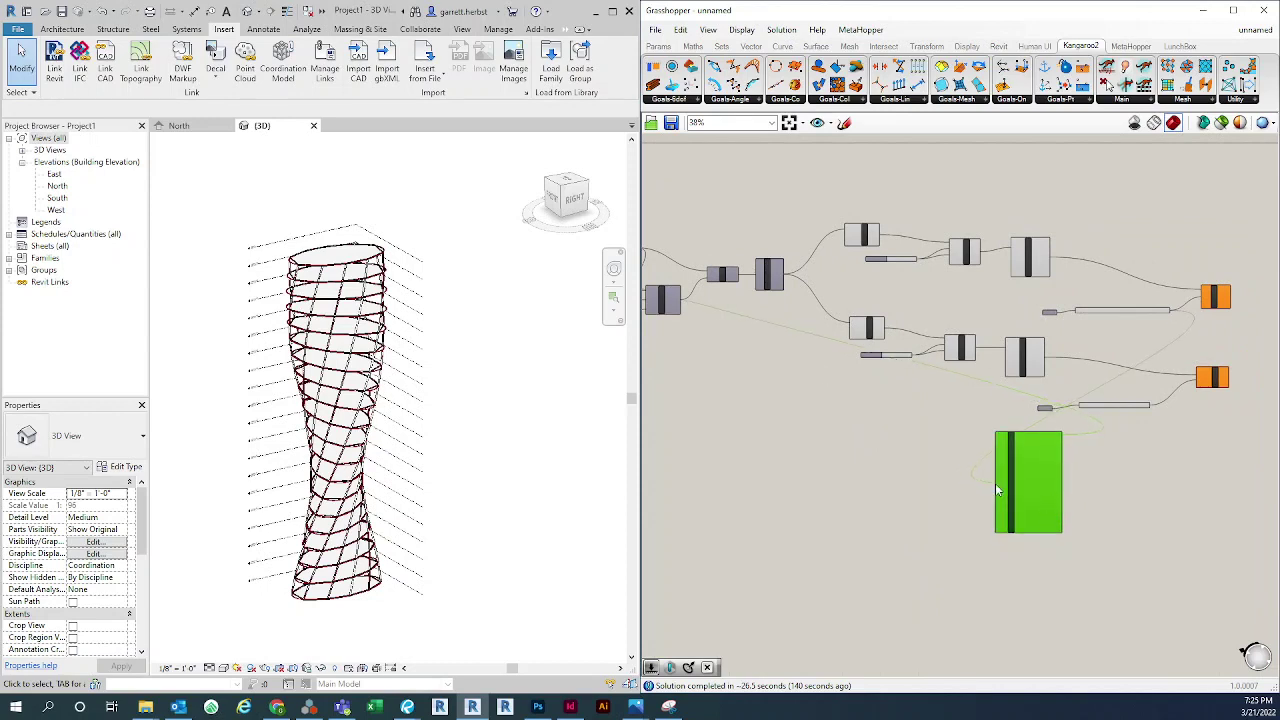
pyautogui.click(829, 414)
pyautogui.scroll(1, 829, 414)
pyautogui.scroll(4, 923, 418)
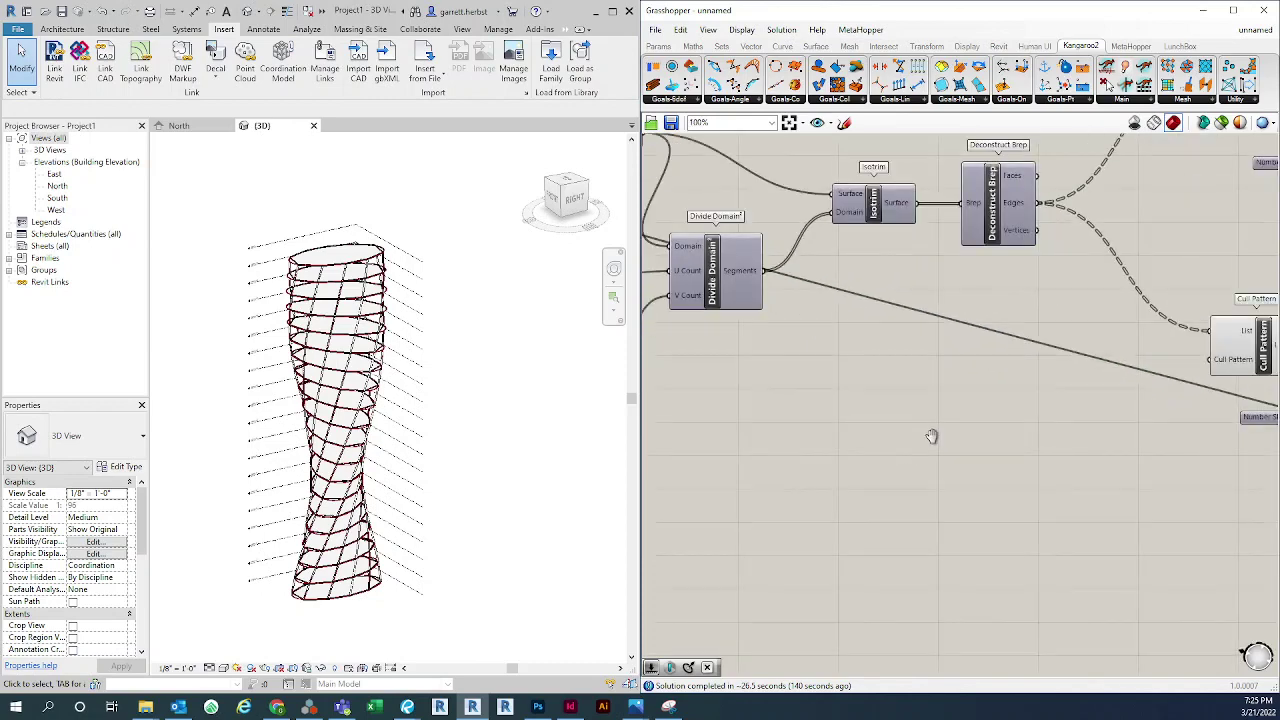
pyautogui.moveTo(953, 437); pyautogui.dragTo(836, 424, button='right')
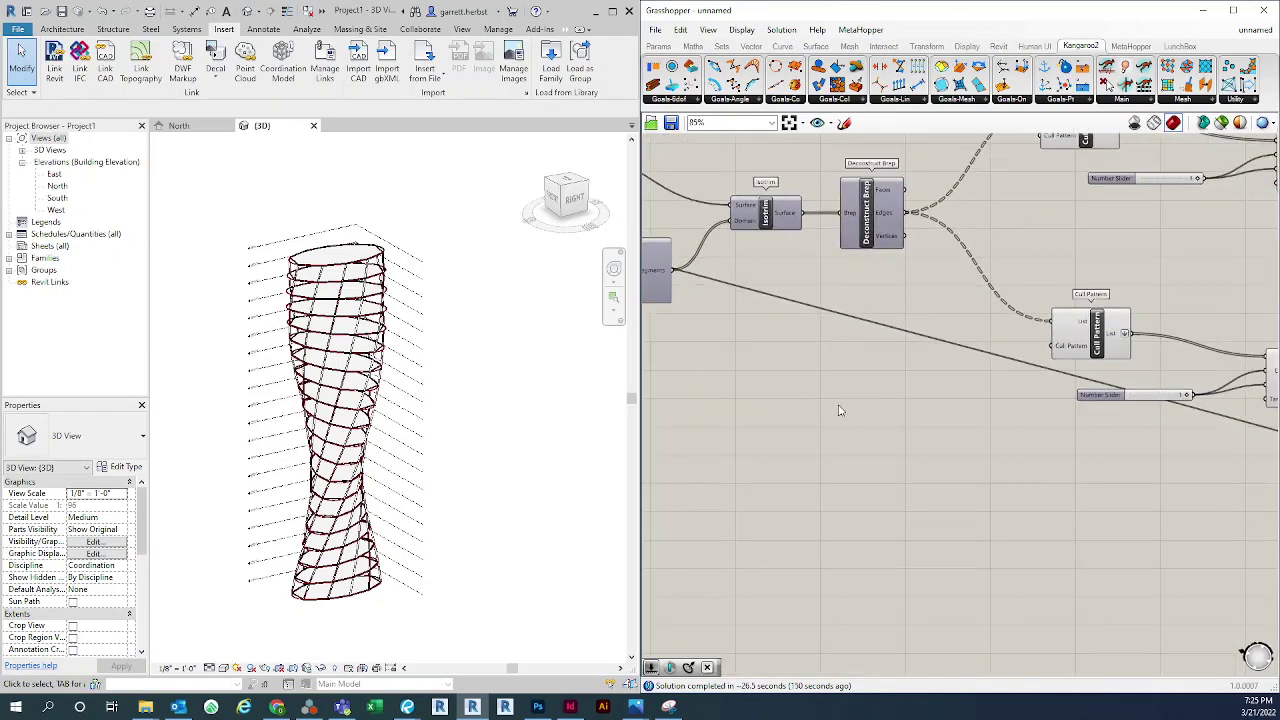
pyautogui.moveTo(830, 423); pyautogui.dragTo(815, 420, button='right')
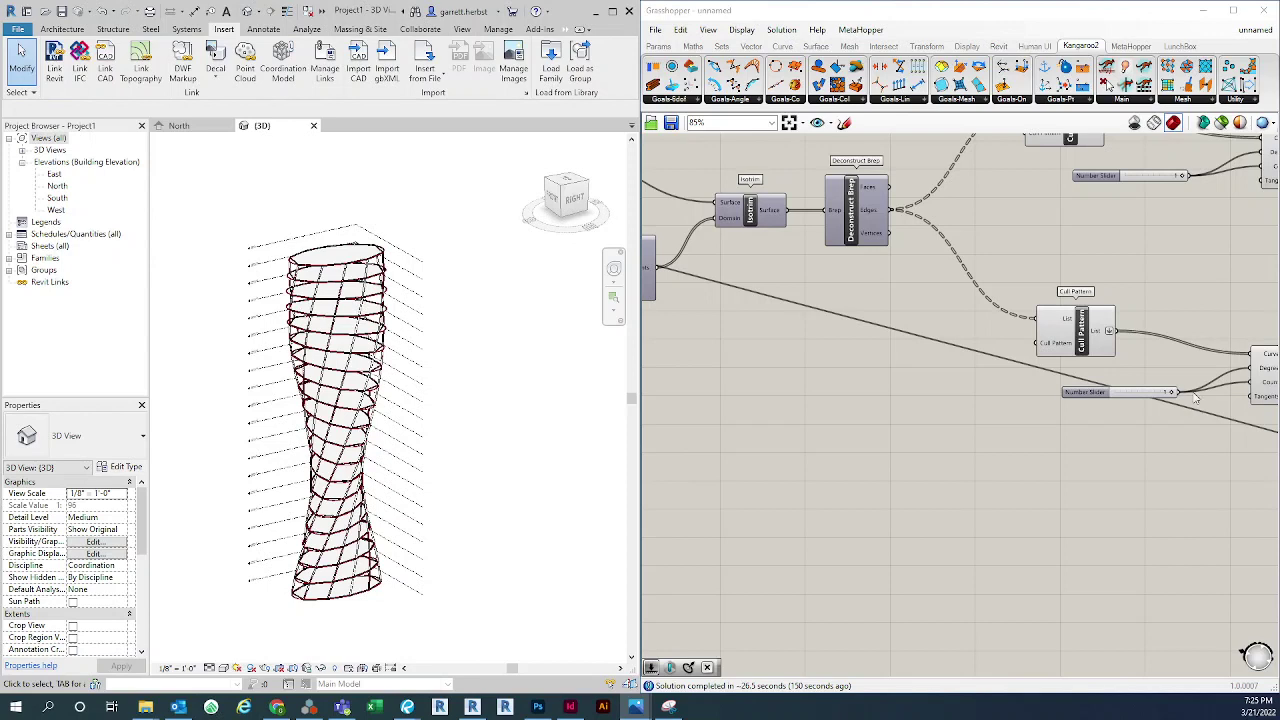
pyautogui.rightClick(906, 474)
pyautogui.click(868, 405)
pyautogui.scroll(-1, 868, 380)
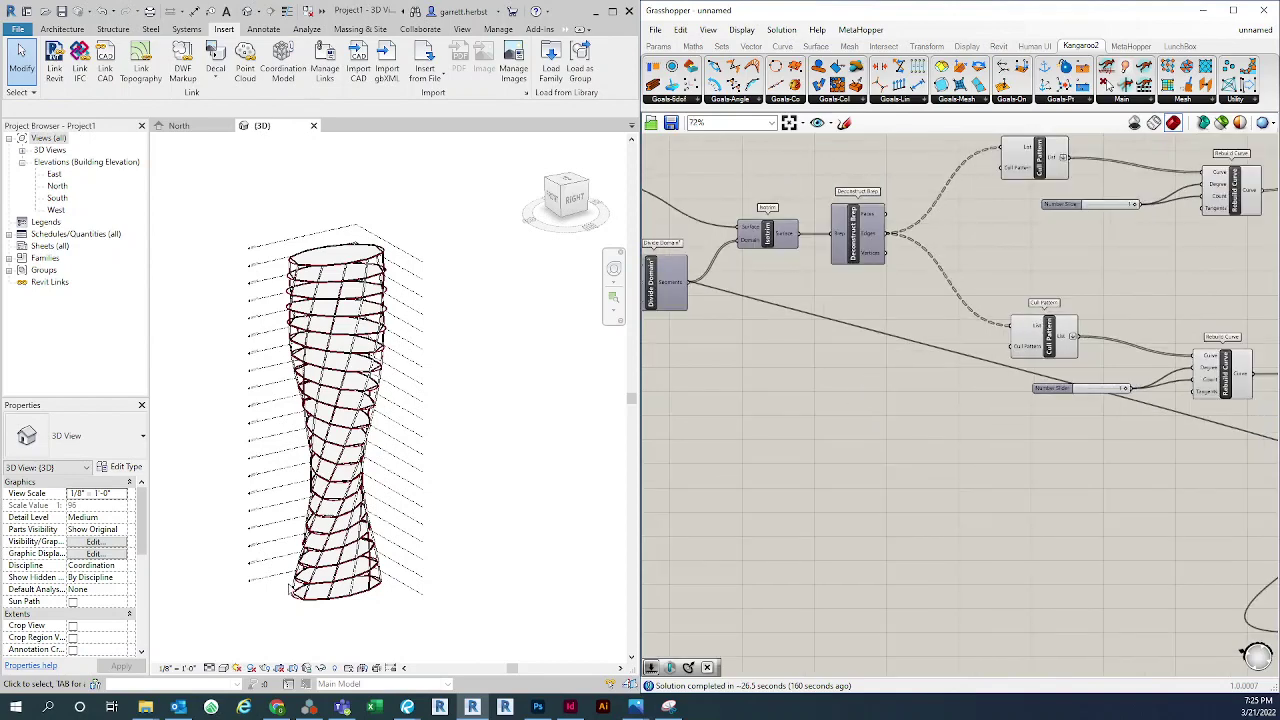
pyautogui.scroll(4, 362, 611)
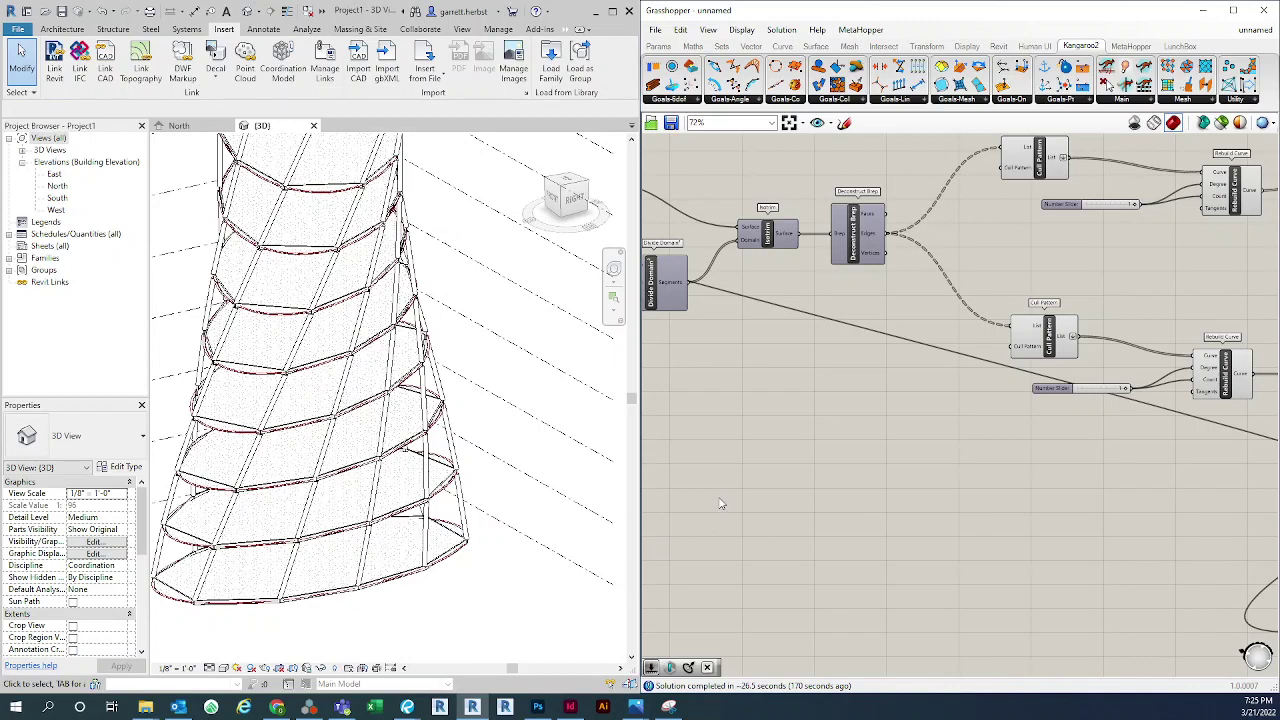
# Add a List Item component below the branches and feed its List input from the Vertices output of Deconstruct Brep
pyautogui.moveTo(929, 530); pyautogui.dragTo(914, 457, button='right')
pyautogui.scroll(-2, 885, 500)
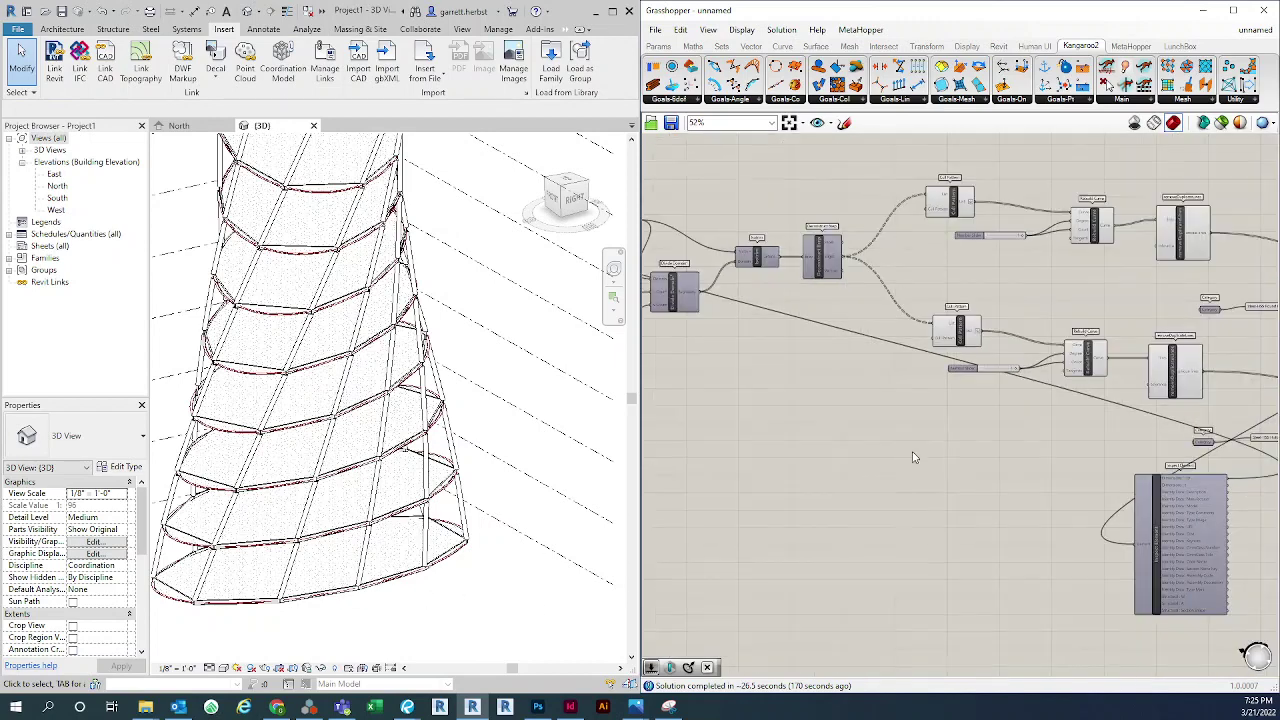
pyautogui.scroll(1, 859, 480)
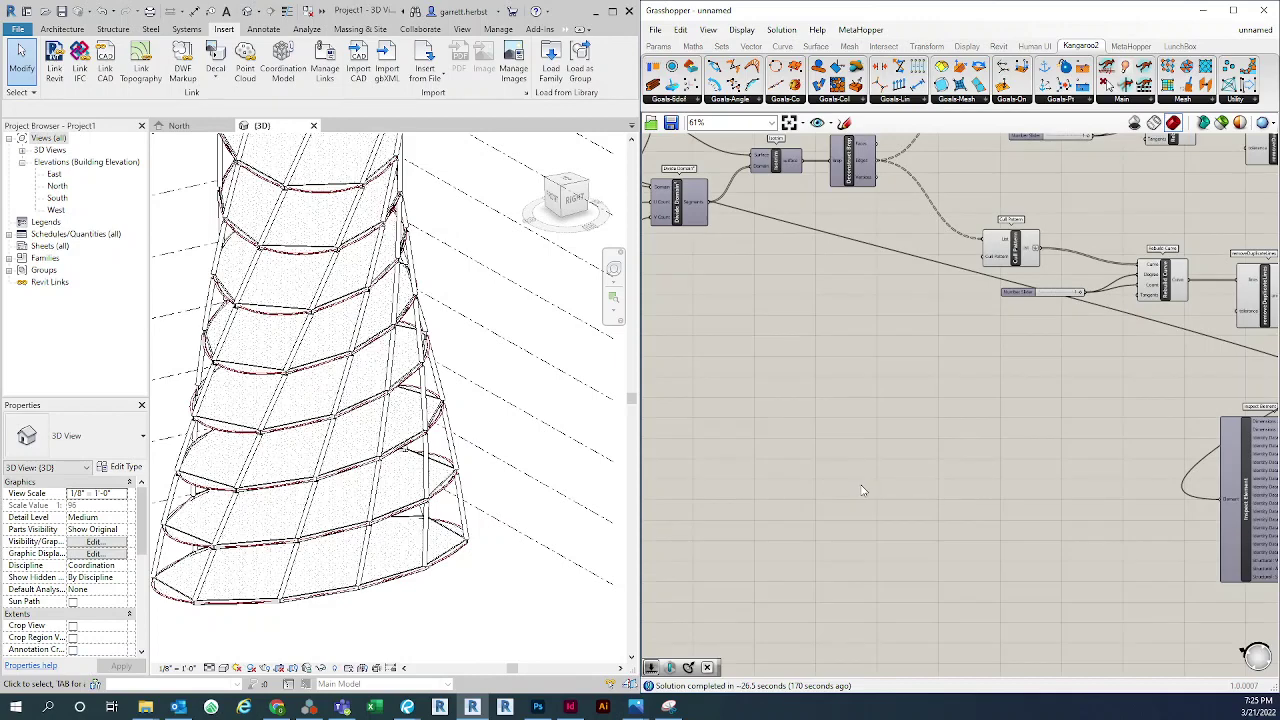
pyautogui.doubleClick(863, 490)
pyautogui.write('list item')
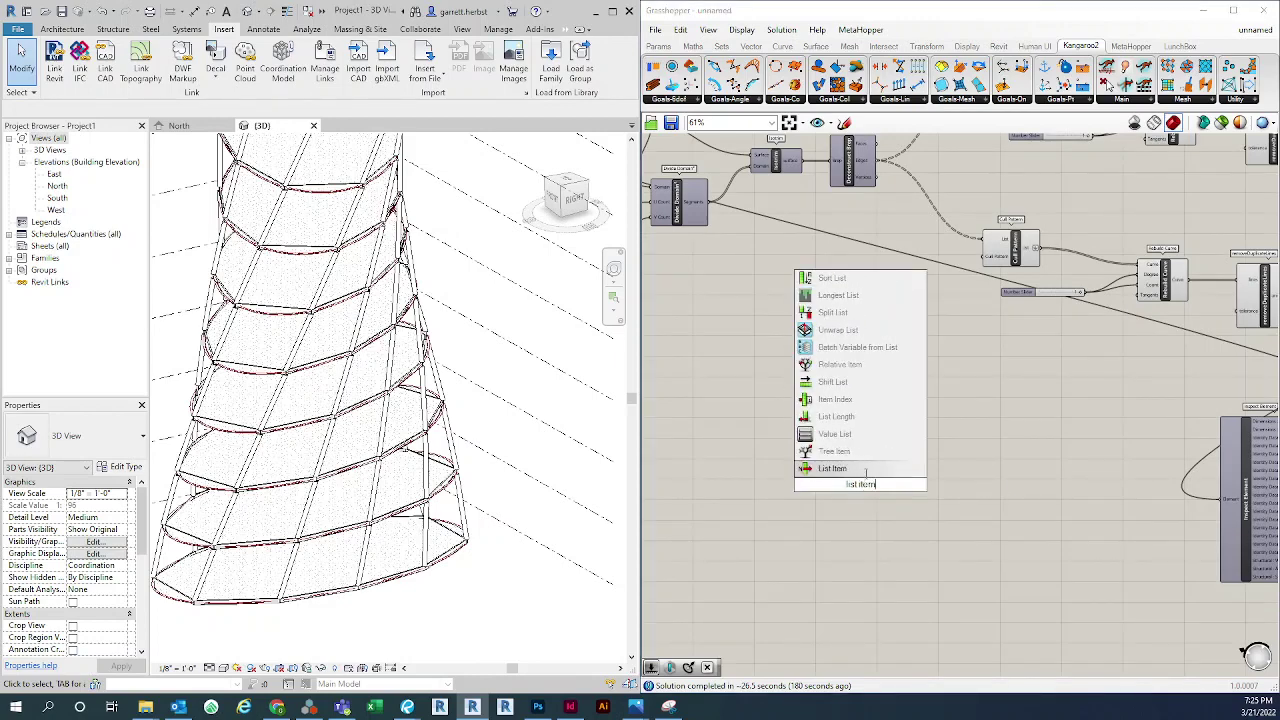
pyautogui.press('Return')
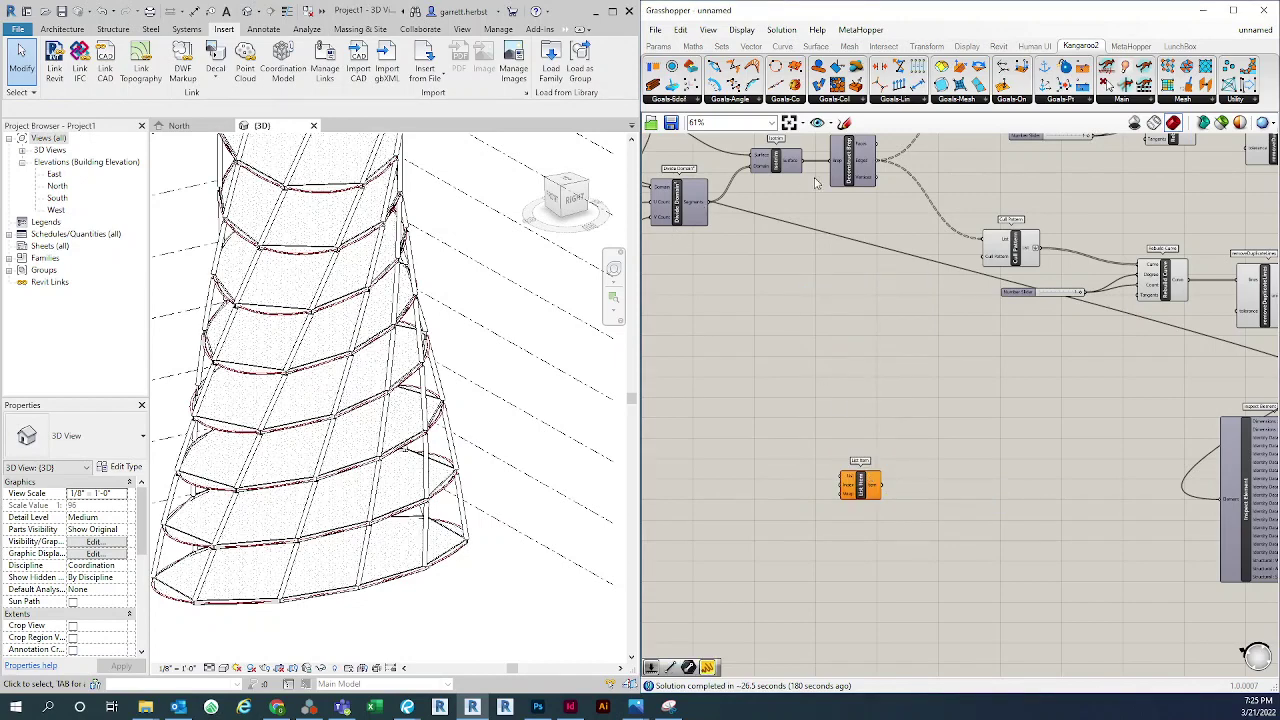
pyautogui.moveTo(878, 178); pyautogui.dragTo(900, 492)
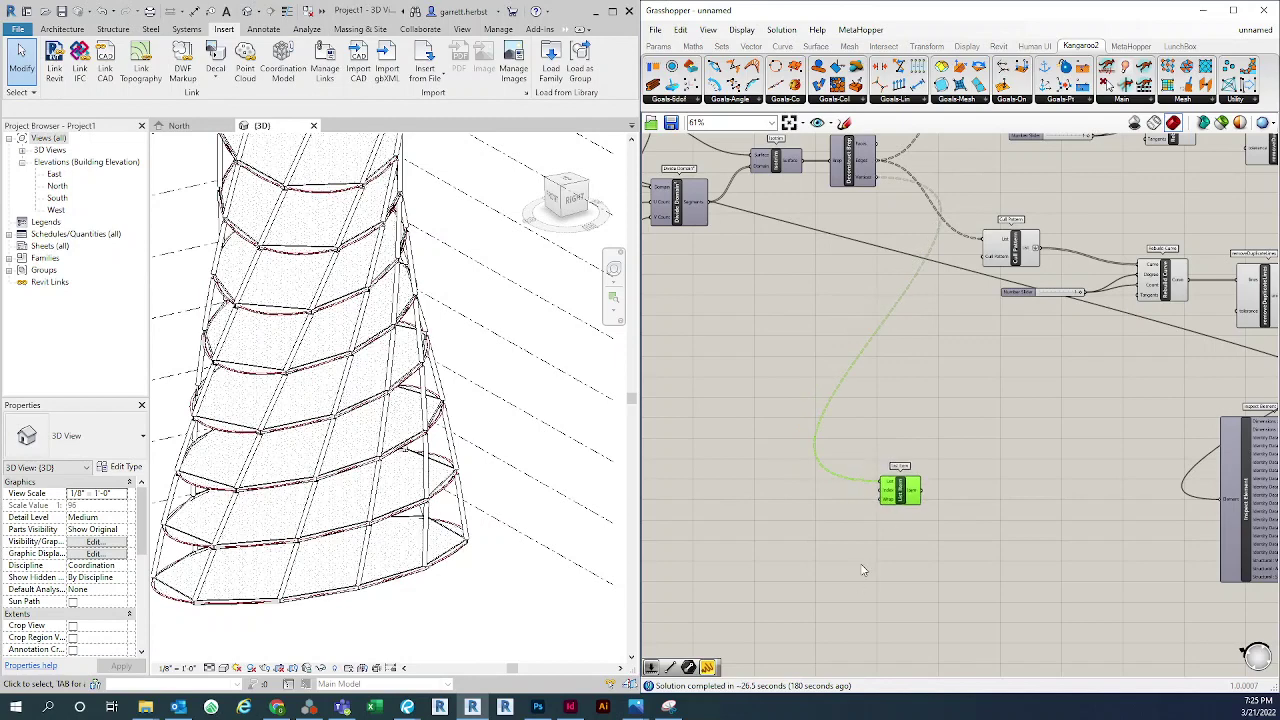
# Add a number slider set to 3 and connect it to the Index input of List Item
pyautogui.click(858, 571)
pyautogui.scroll(1, 852, 568)
pyautogui.doubleClick(831, 532)
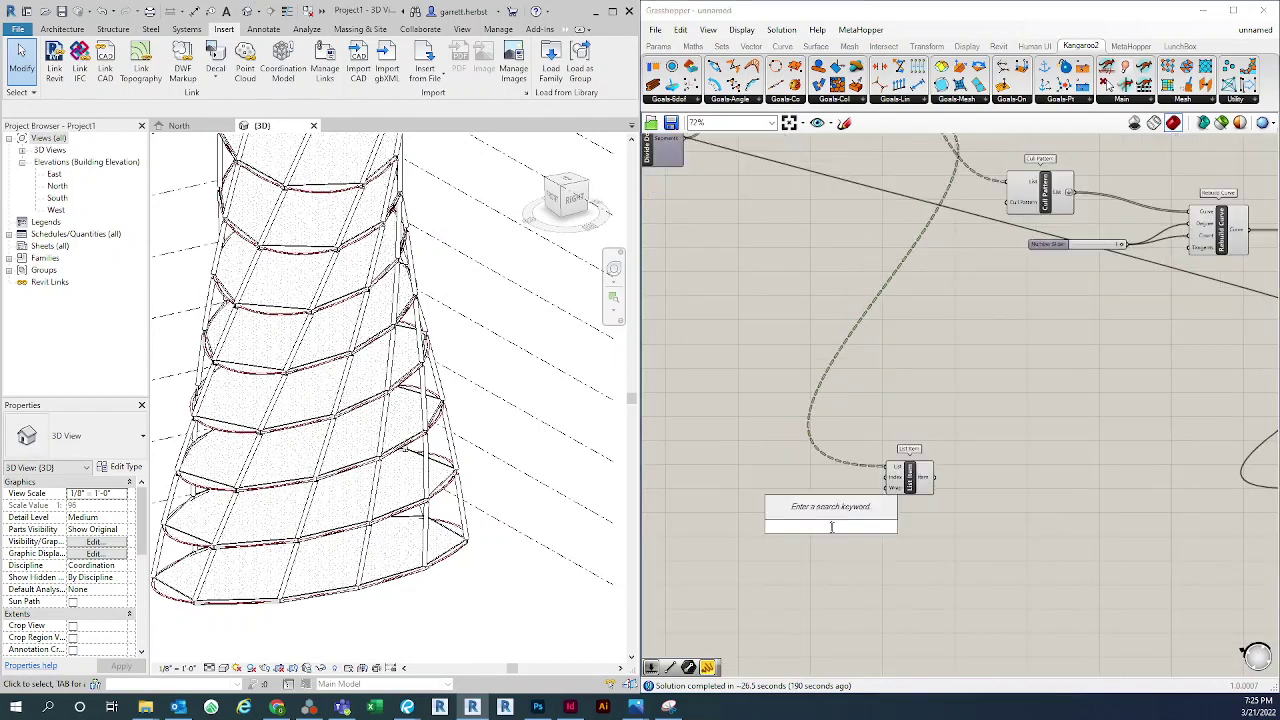
pyautogui.write('3')
pyautogui.press('Return')
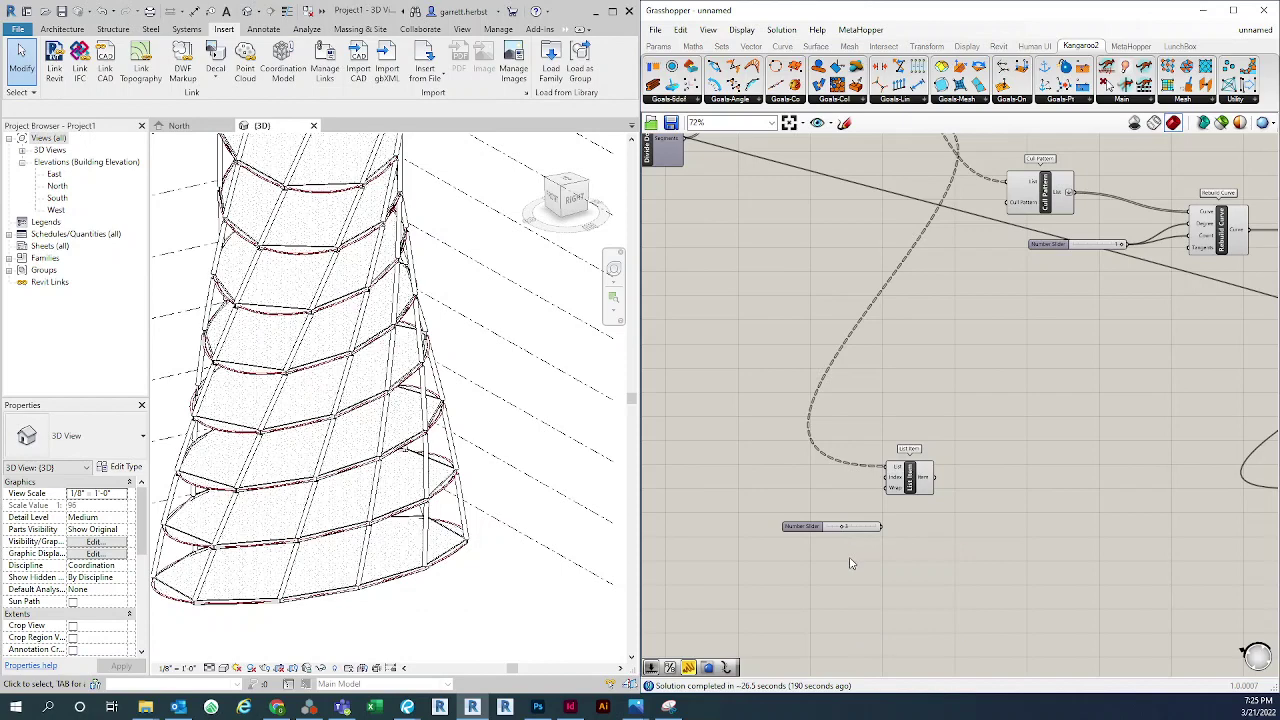
pyautogui.scroll(1, 851, 564)
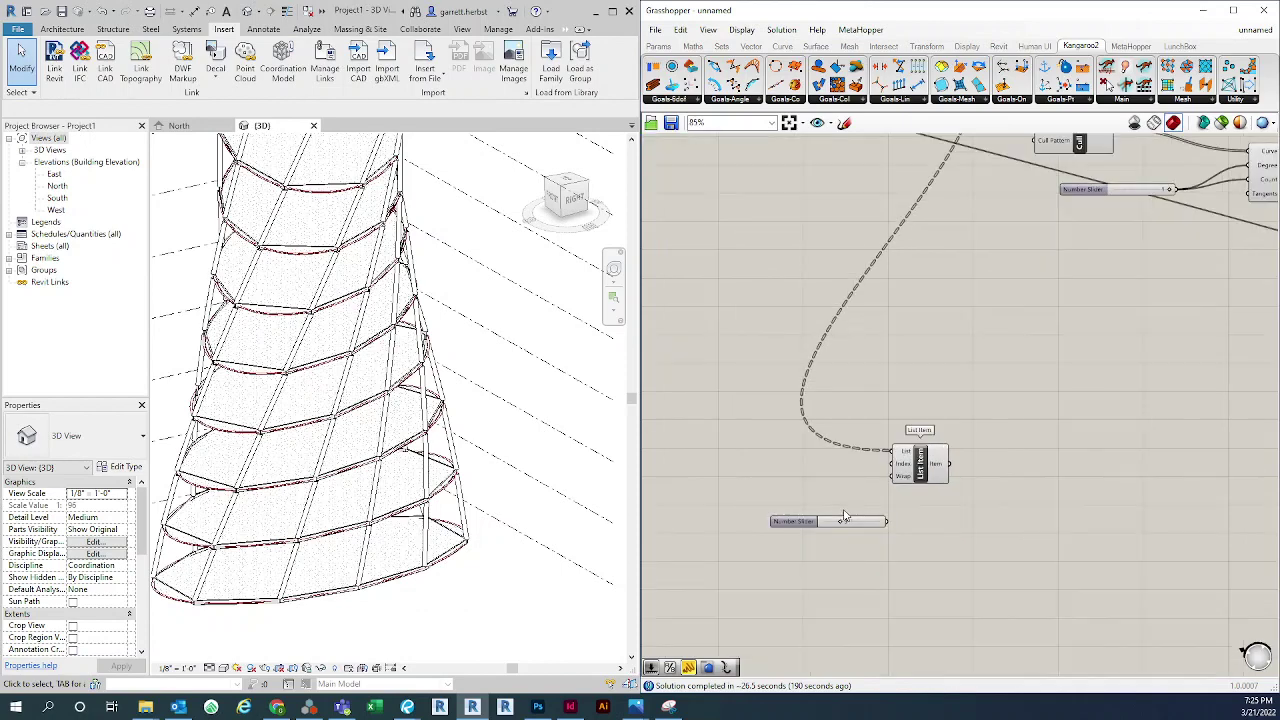
pyautogui.moveTo(800, 525); pyautogui.dragTo(774, 492)
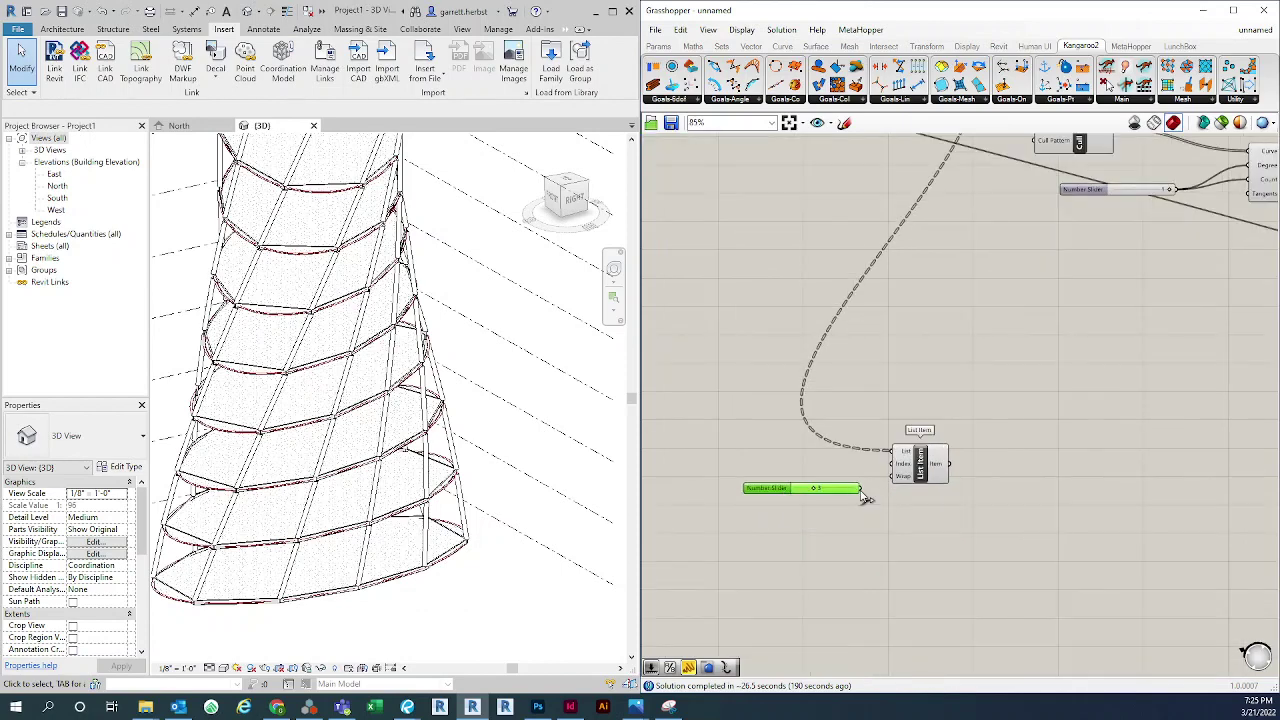
pyautogui.moveTo(860, 488); pyautogui.dragTo(964, 489)
pyautogui.click(1012, 544)
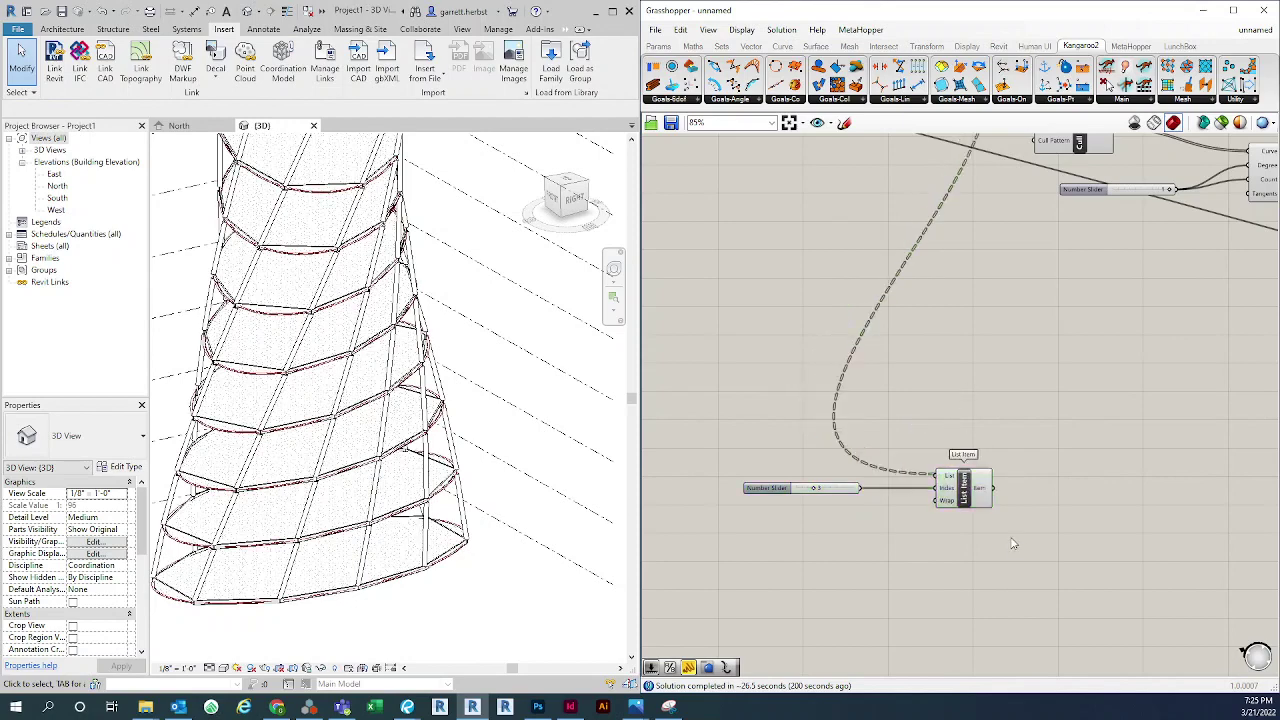
# Duplicate the List Item component with its input connections and place the copy directly below the original
pyautogui.moveTo(1012, 544); pyautogui.dragTo(998, 436, button='right')
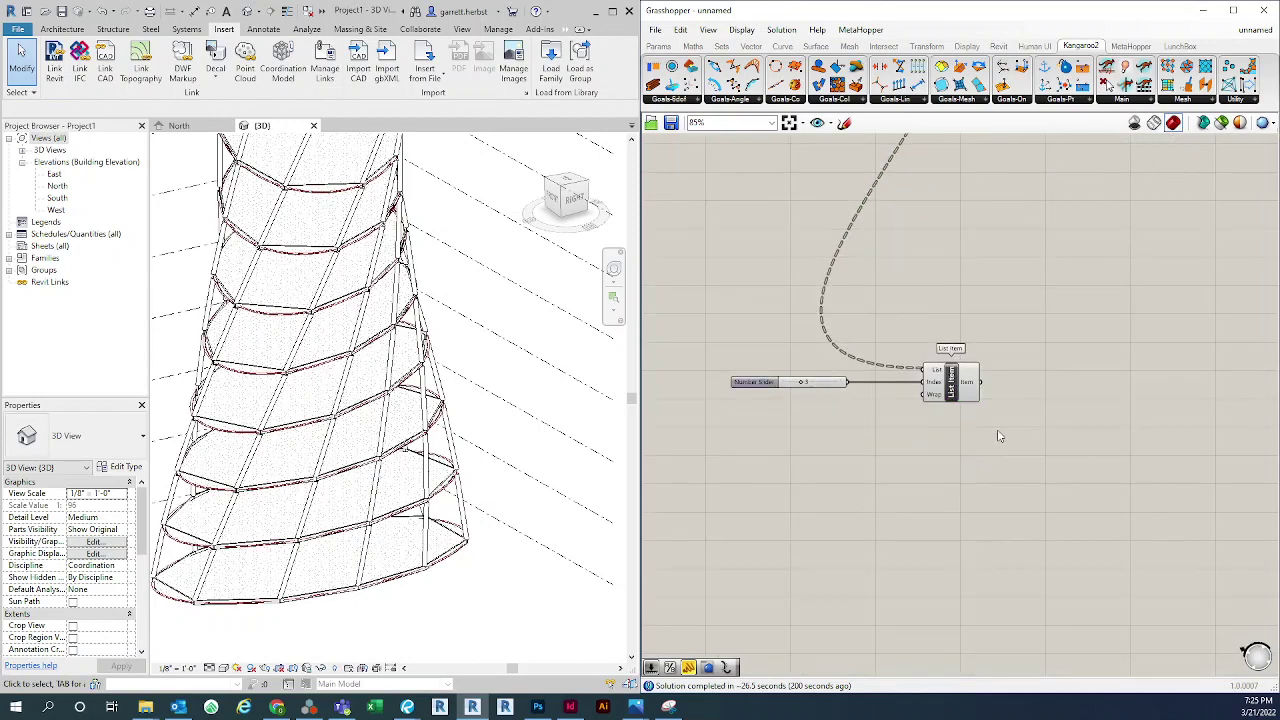
pyautogui.click(952, 383)
pyautogui.click(957, 493)
pyautogui.scroll(-2, 937, 480)
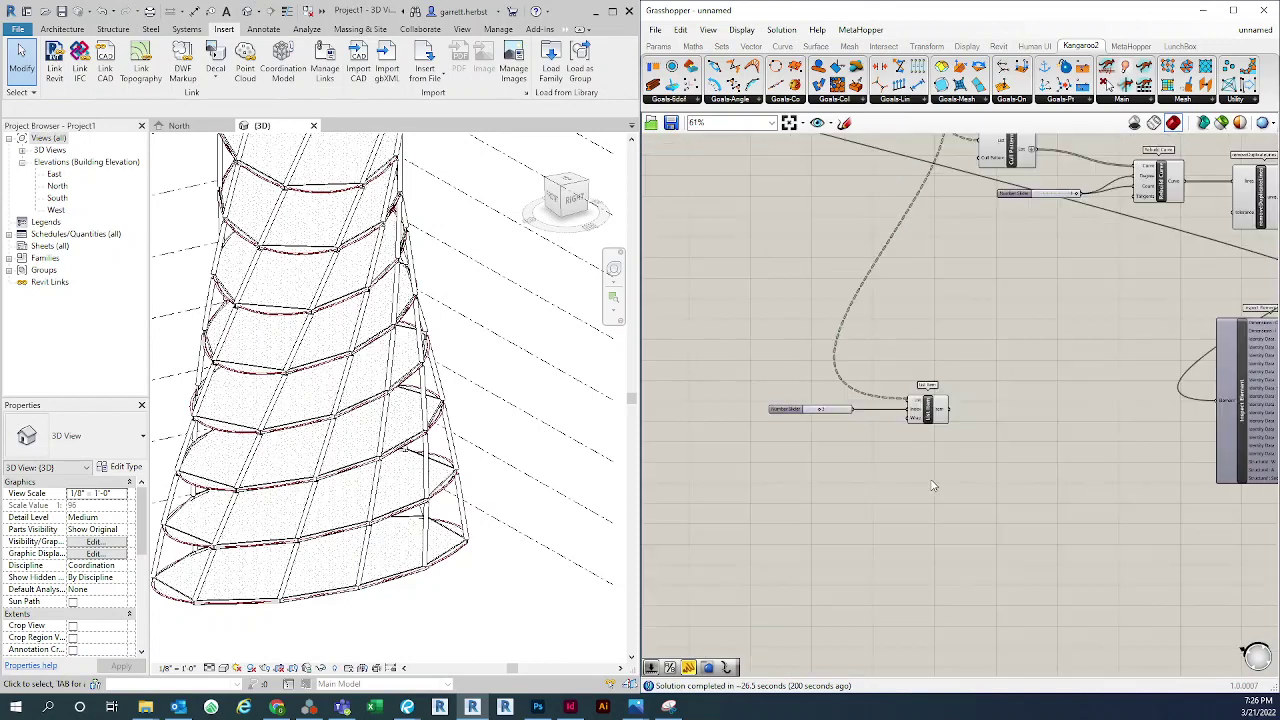
pyautogui.scroll(2, 925, 404)
pyautogui.click(929, 431)
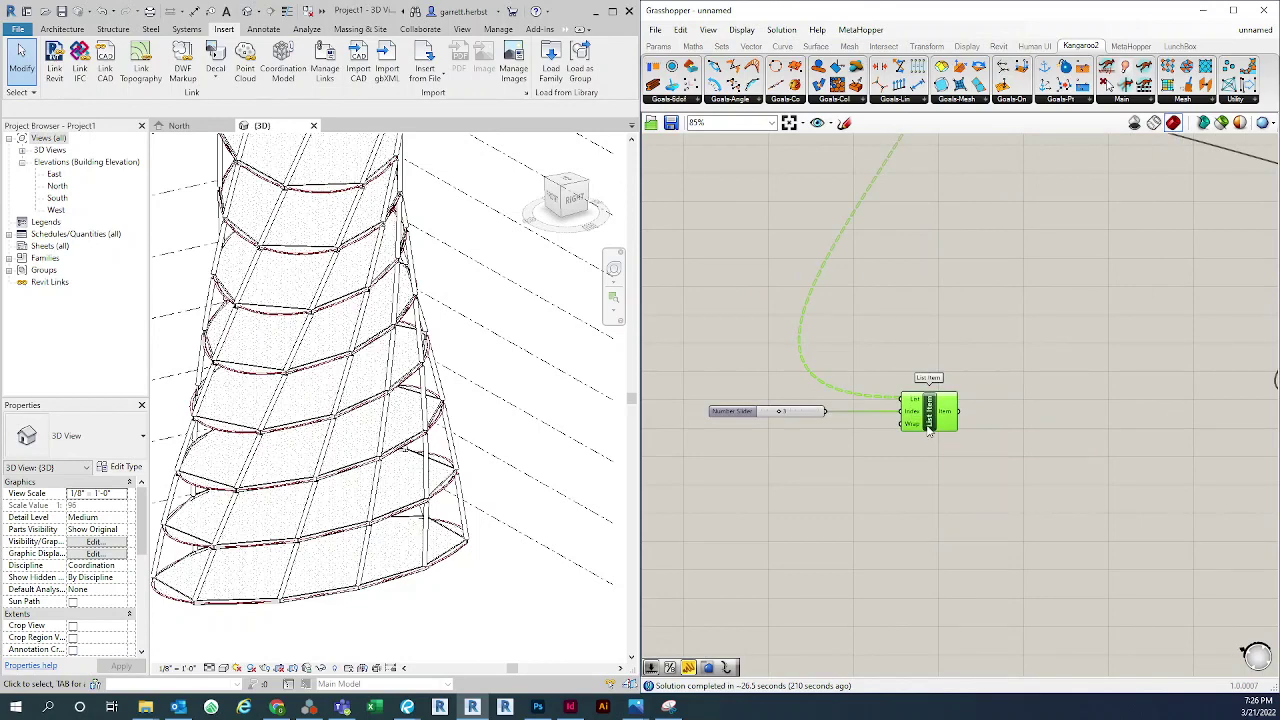
pyautogui.keyDown('alt'); pyautogui.moveTo(927, 416); pyautogui.dragTo(922, 557); pyautogui.keyUp('alt')
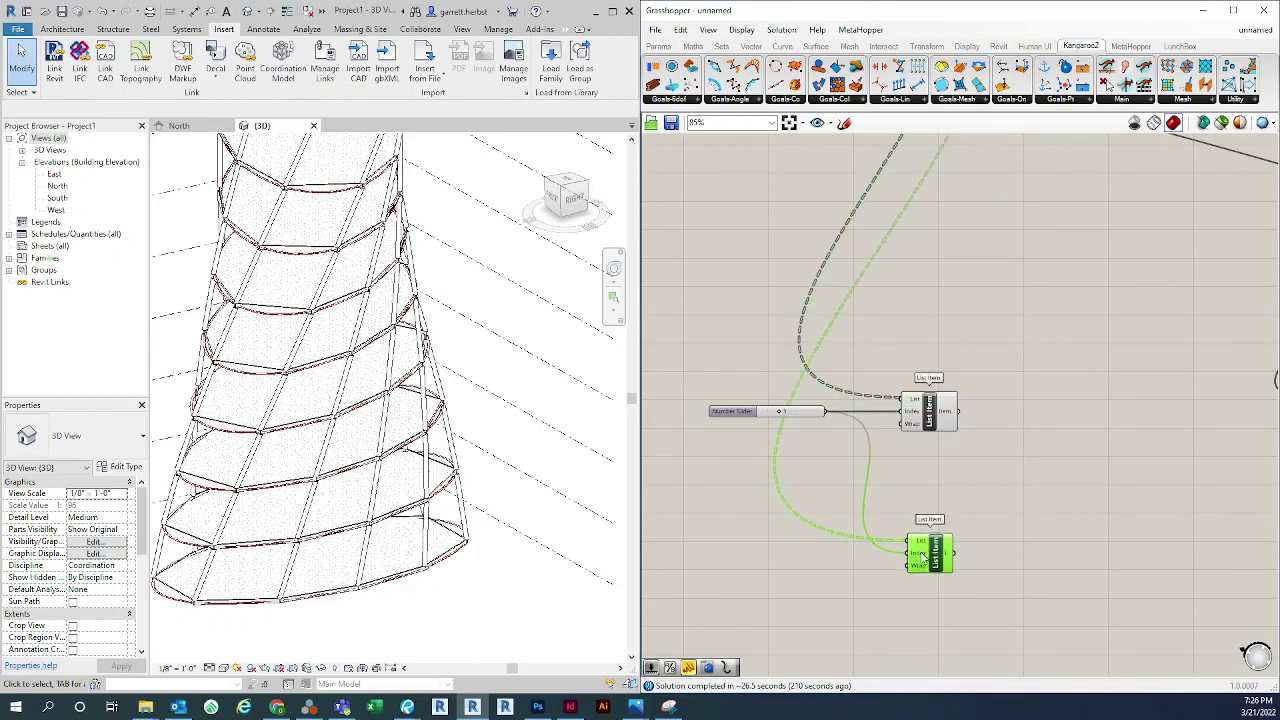
# Add a number slider set to 0 and connect it to the Index input of the lower List Item
pyautogui.doubleClick(794, 561)
pyautogui.write('0')
pyautogui.press('Return')
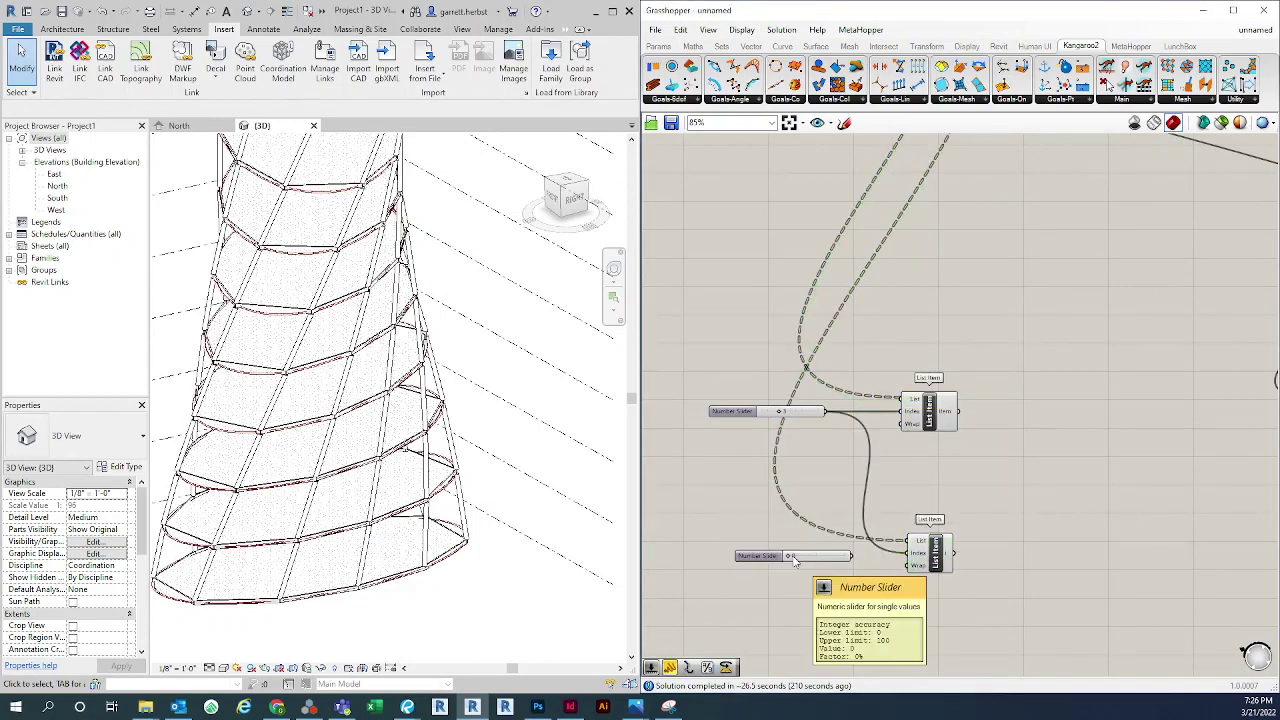
pyautogui.moveTo(853, 555); pyautogui.dragTo(908, 553)
pyautogui.moveTo(963, 487); pyautogui.dragTo(920, 493, button='right')
pyautogui.scroll(-2, 920, 493)
pyautogui.doubleClick(975, 506)
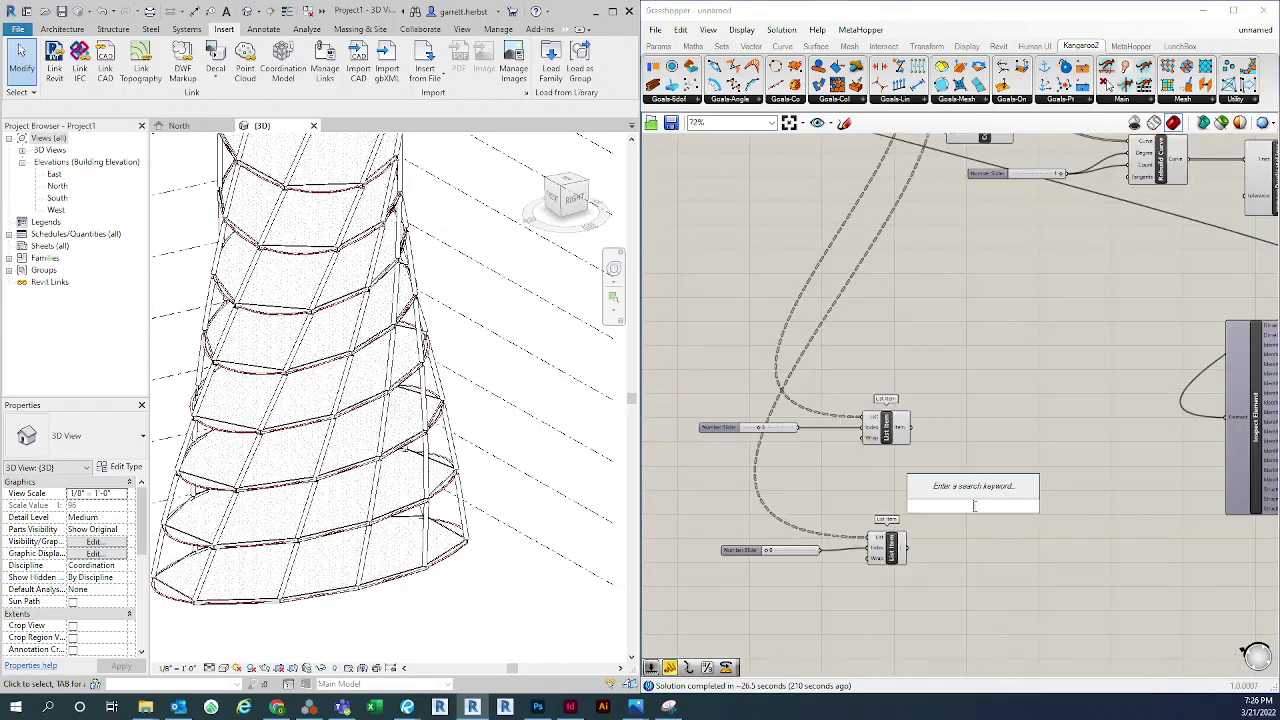
pyautogui.write('line')
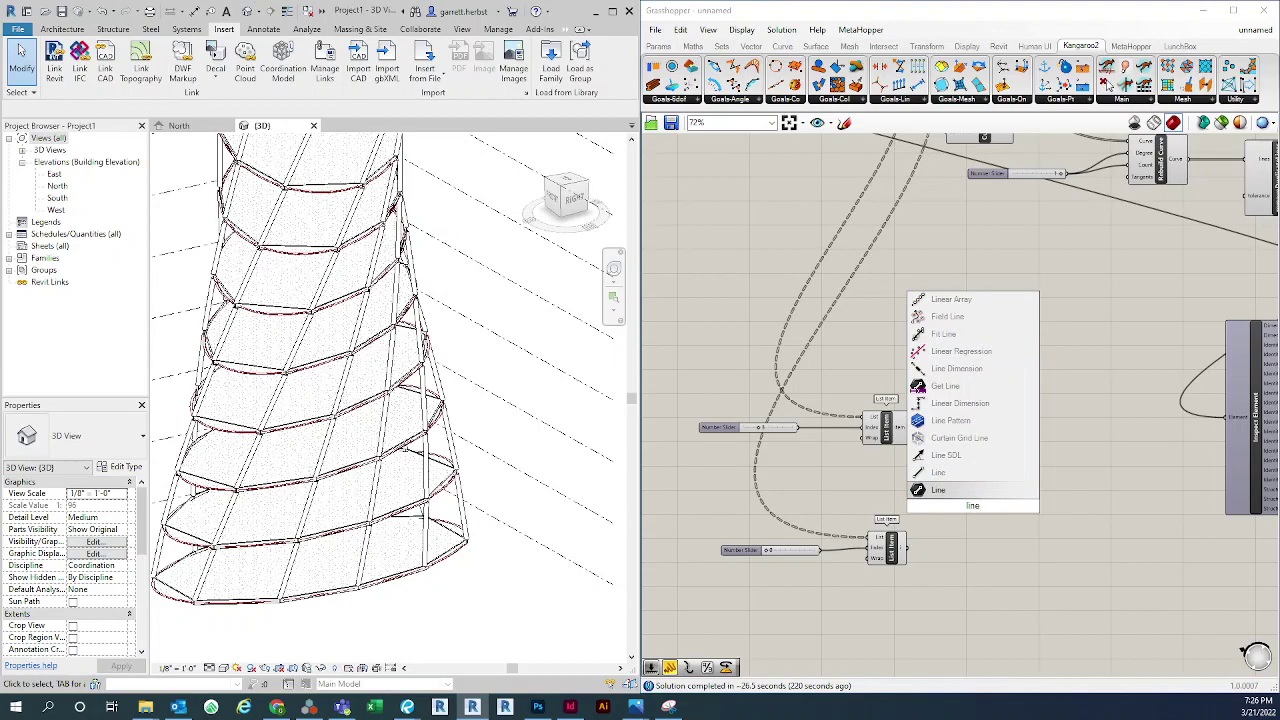
pyautogui.scroll(4, 353, 595)
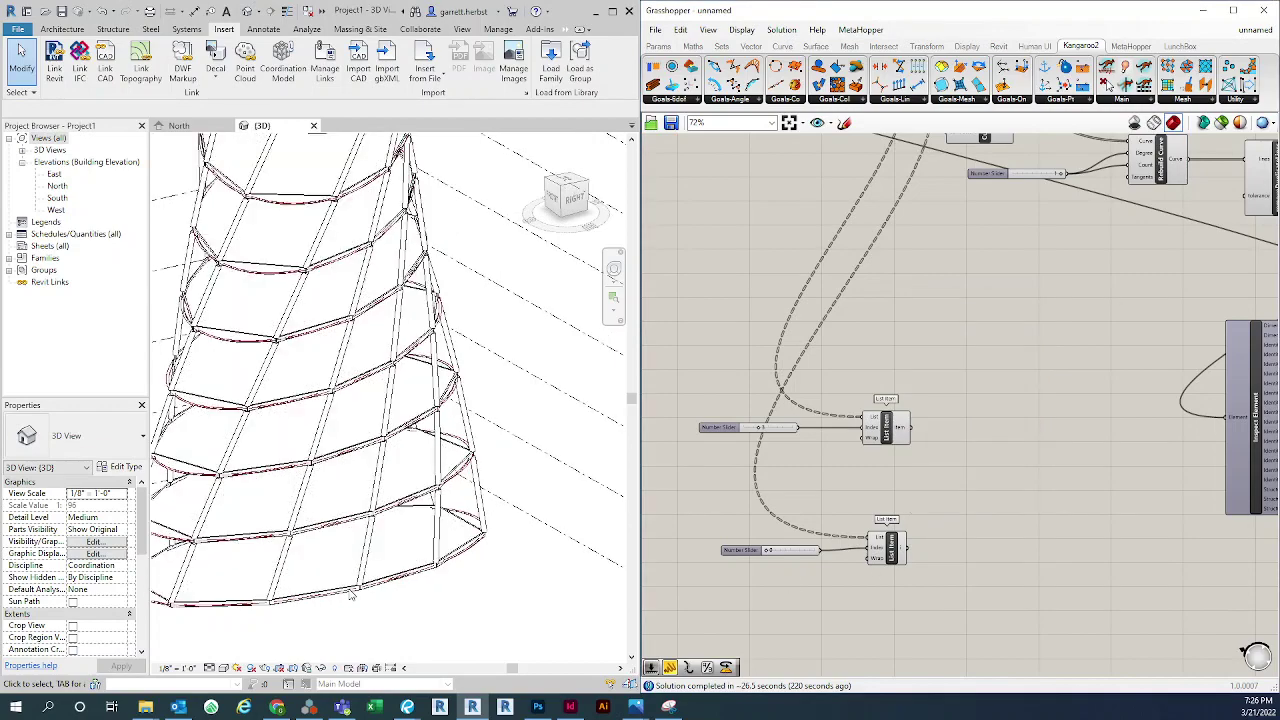
pyautogui.scroll(-6, 415, 573)
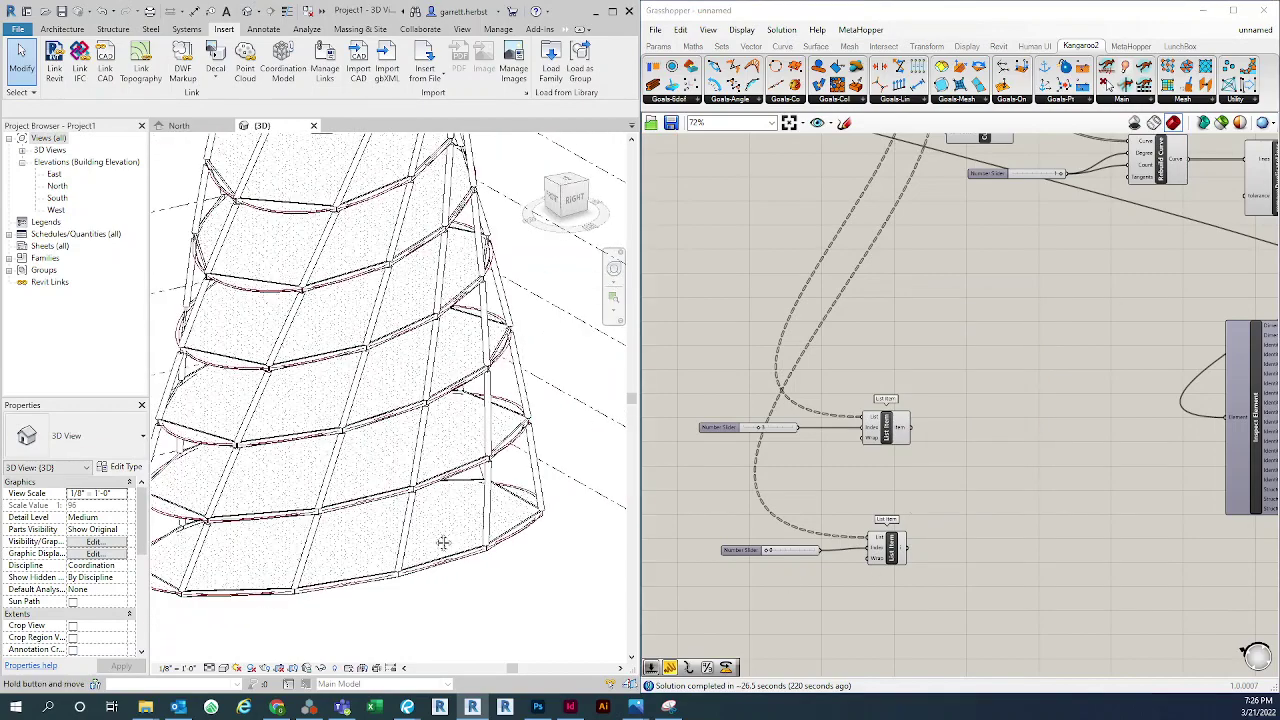
# Add a two-point Line component and connect the upper List Item to its Start Point and the lower one to its End Point
pyautogui.doubleClick(982, 487)
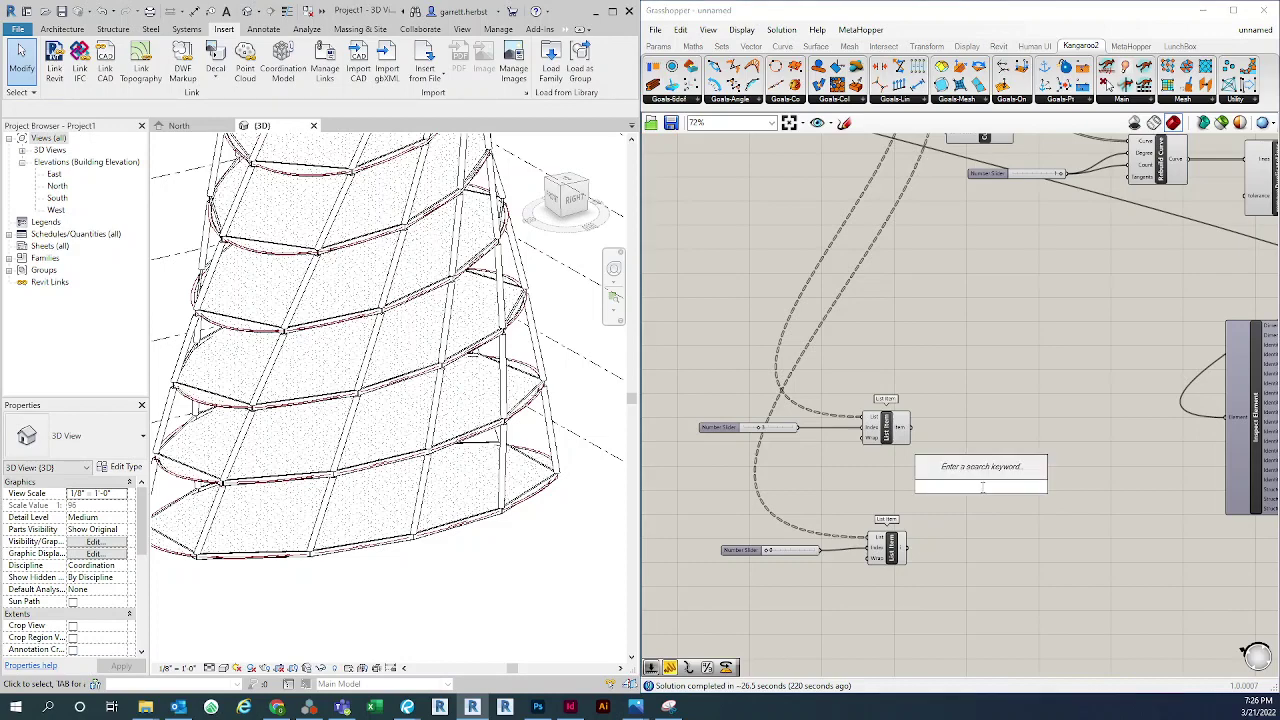
pyautogui.write('line')
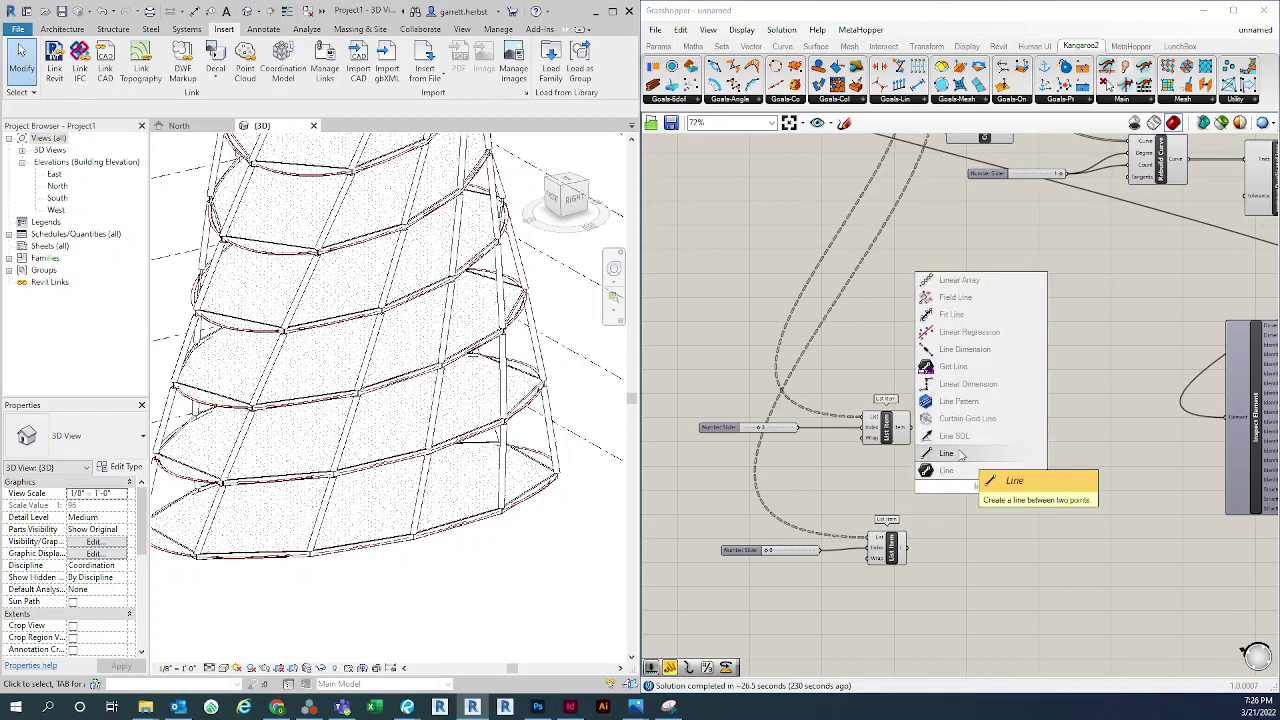
pyautogui.click(960, 455)
pyautogui.moveTo(910, 428); pyautogui.dragTo(906, 547)
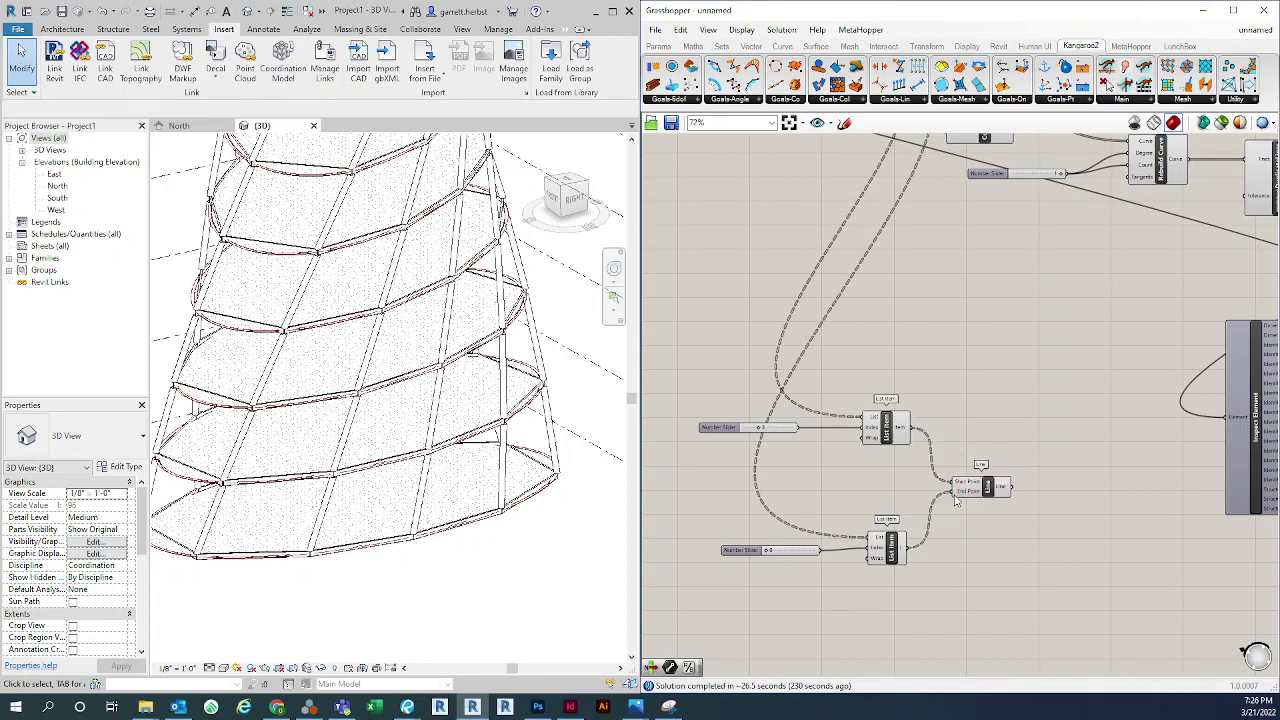
pyautogui.moveTo(980, 487); pyautogui.dragTo(994, 487)
pyautogui.click(967, 556)
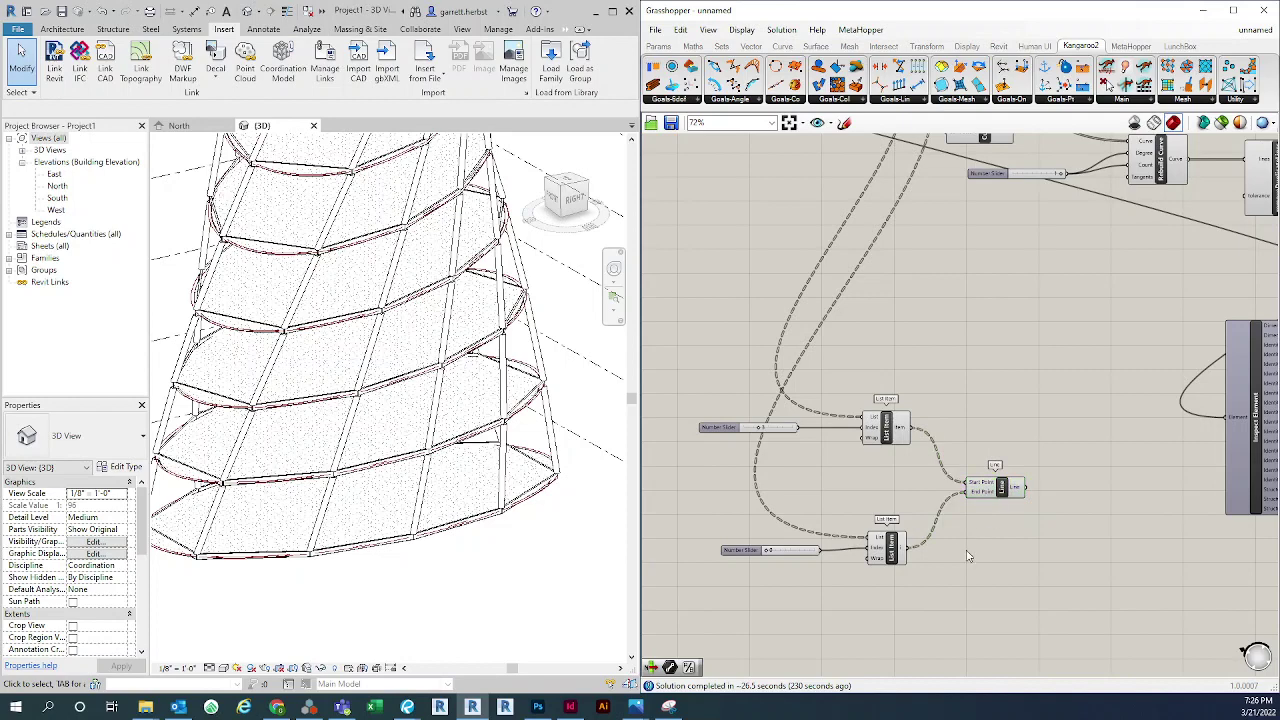
# Try a value of 12 on the lower List Item's index slider and delete that slider
pyautogui.scroll(5, 967, 556)
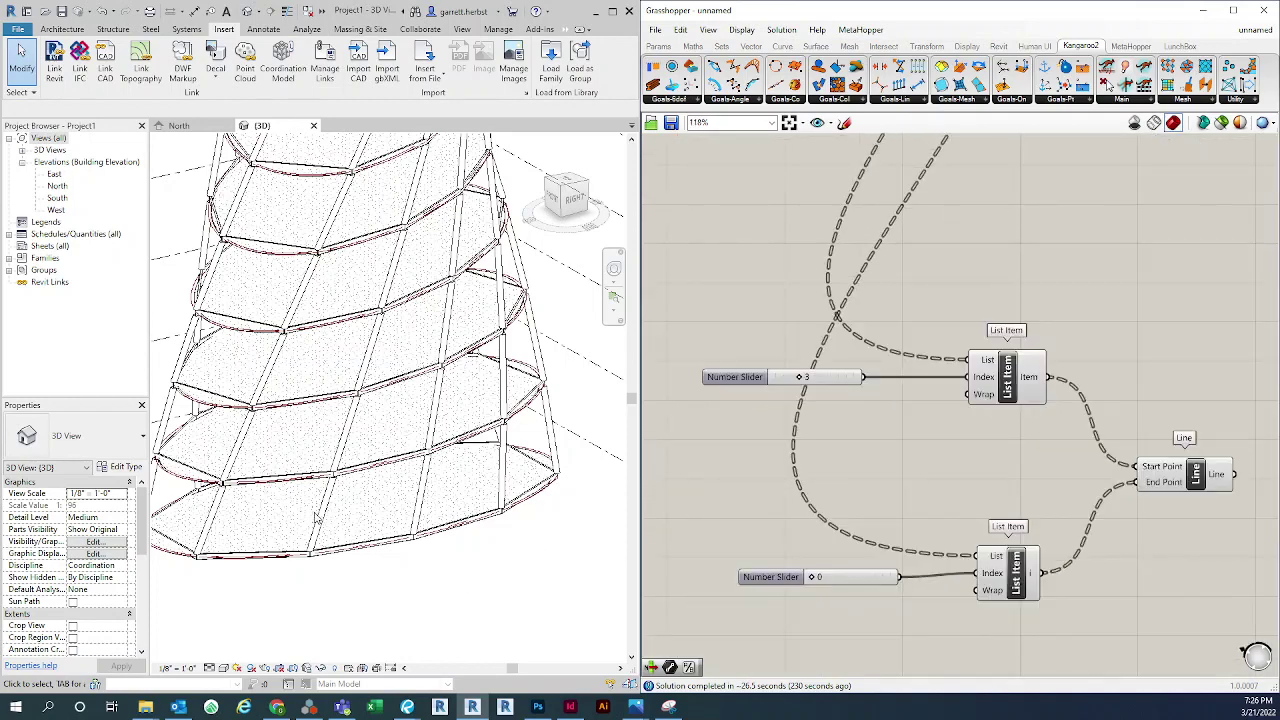
pyautogui.moveTo(814, 577); pyautogui.dragTo(826, 584)
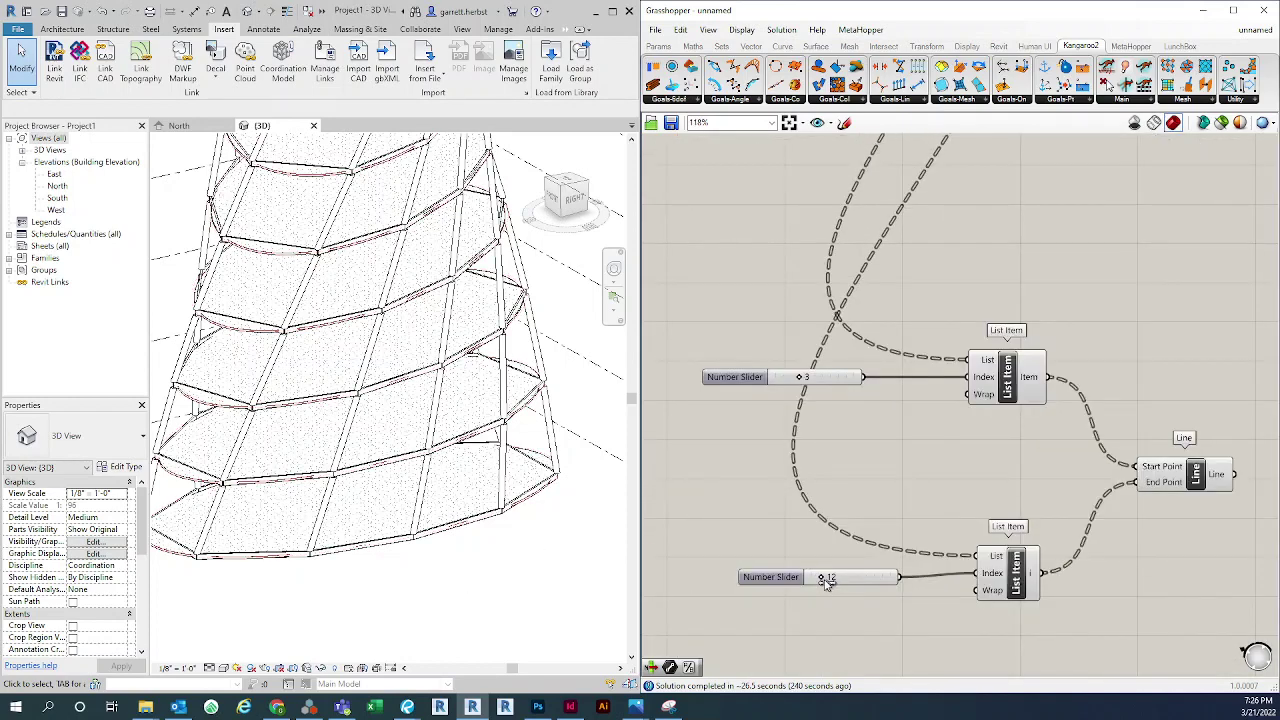
pyautogui.click(810, 578)
pyautogui.press('Delete')
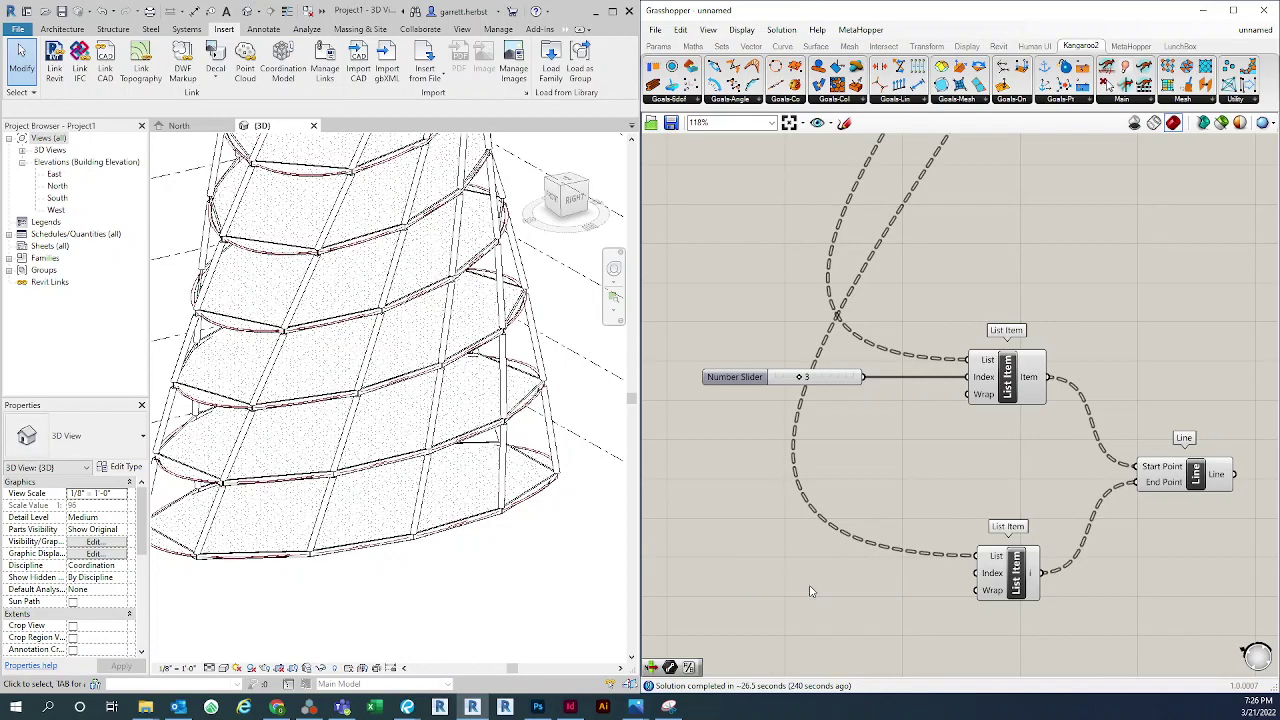
# Add a text Panel component and place it beside the lower List Item
pyautogui.doubleClick(814, 582)
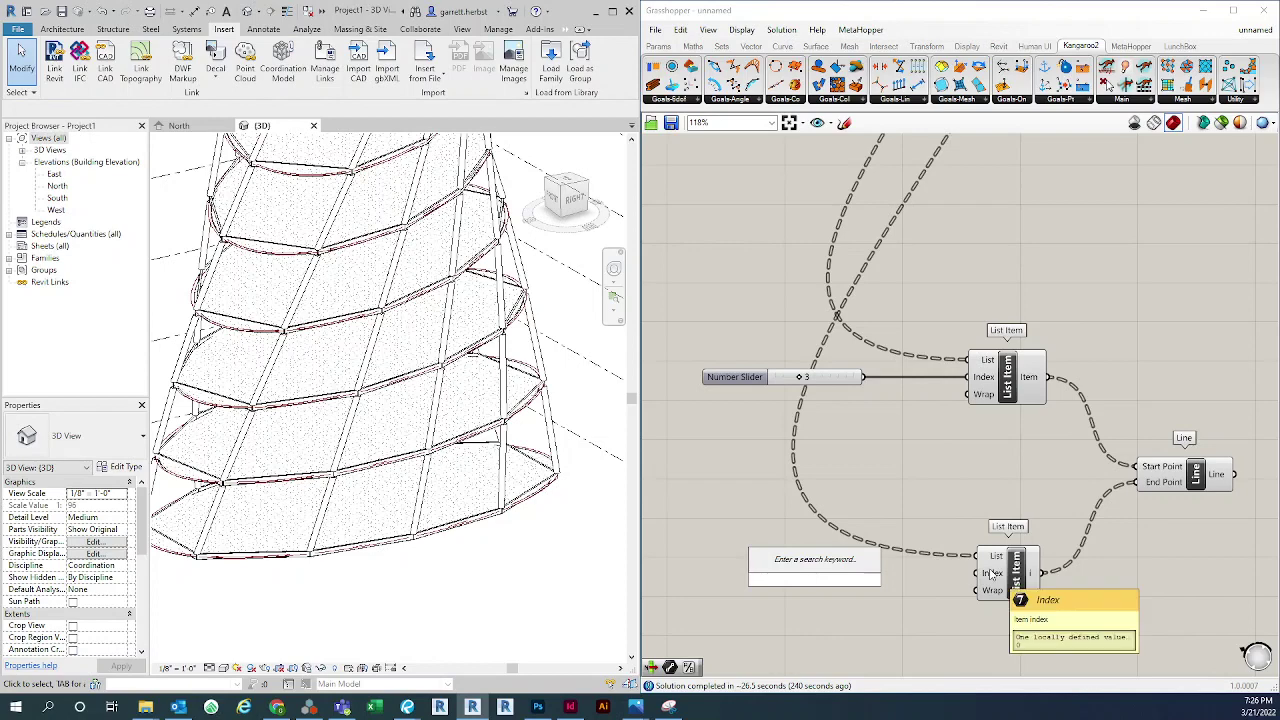
pyautogui.scroll(-3, 900, 570)
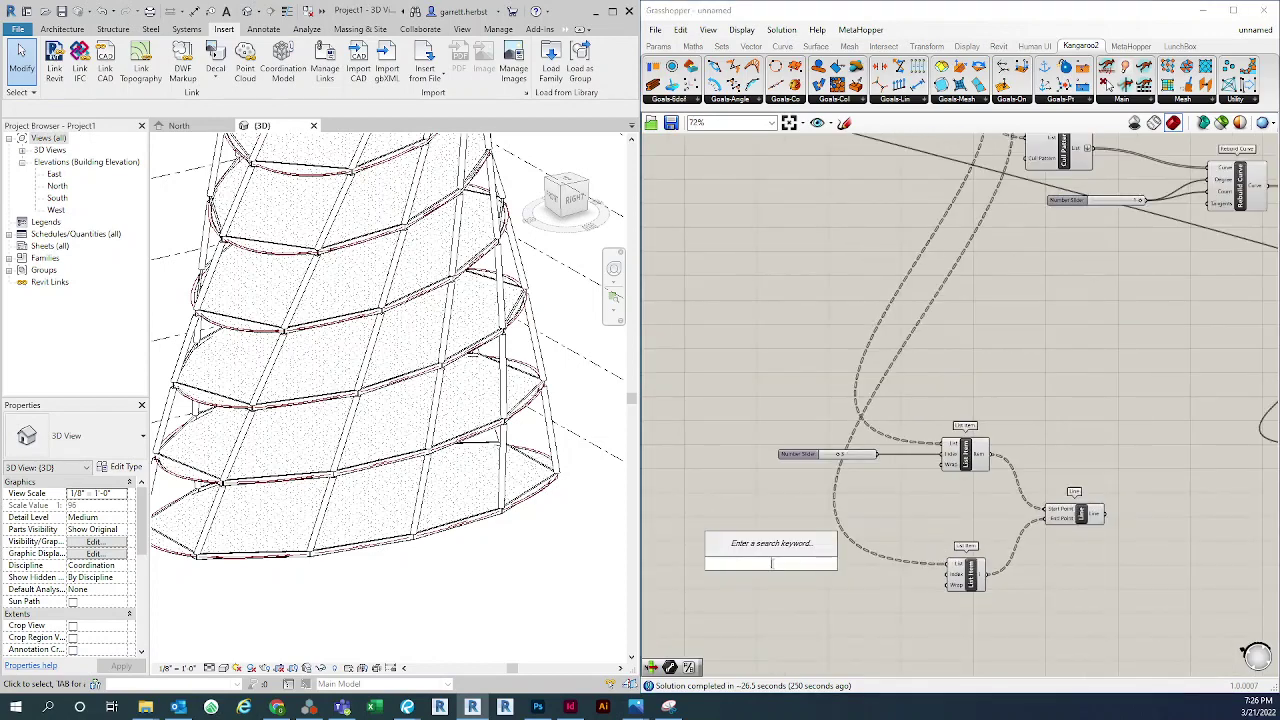
pyautogui.write('pane')
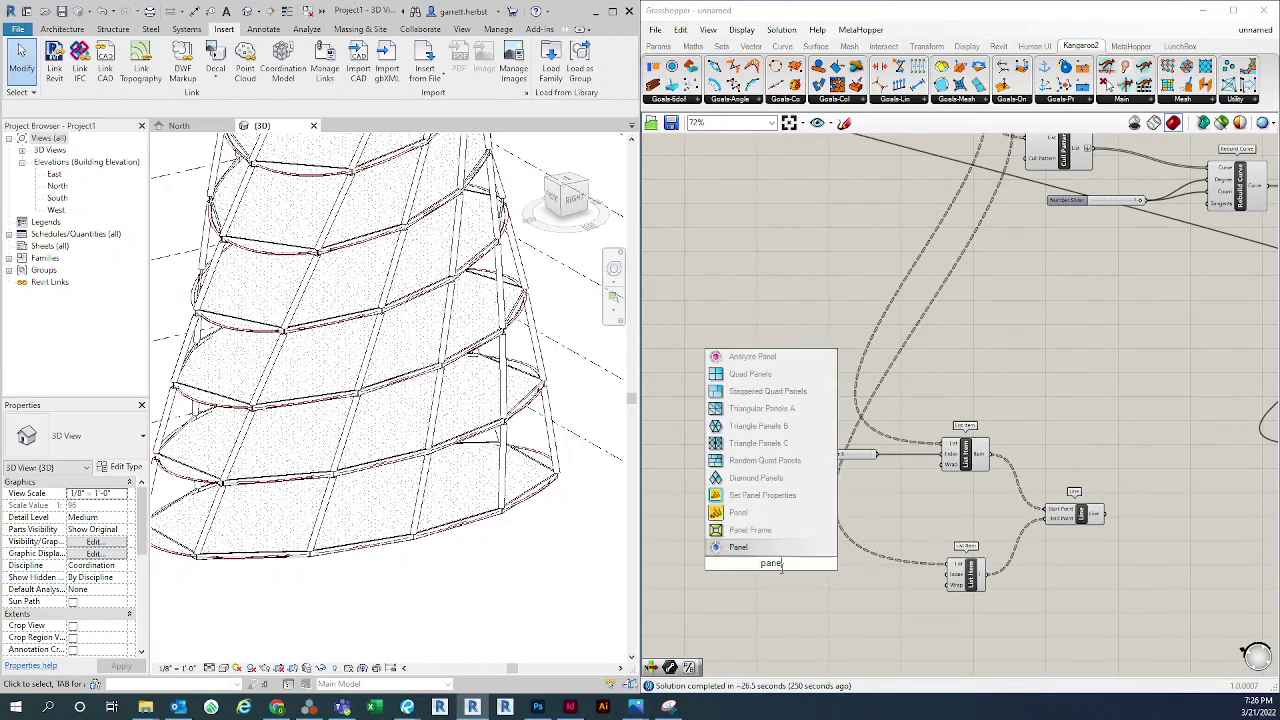
pyautogui.click(768, 513)
pyautogui.moveTo(822, 500); pyautogui.dragTo(823, 381, button='right')
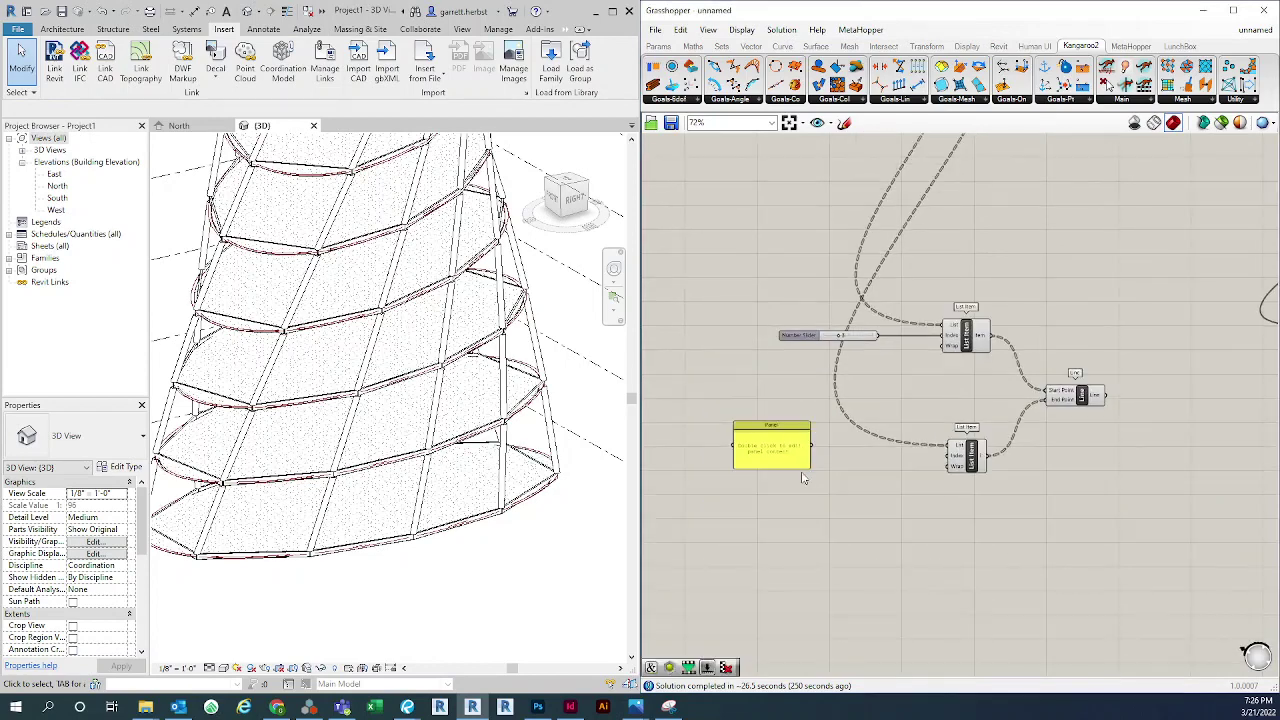
pyautogui.moveTo(786, 466); pyautogui.dragTo(840, 495)
# Connect the Vertices output of Deconstruct Brep to the Panel and enlarge the Panel to show several branches of points
pyautogui.scroll(-3, 961, 407)
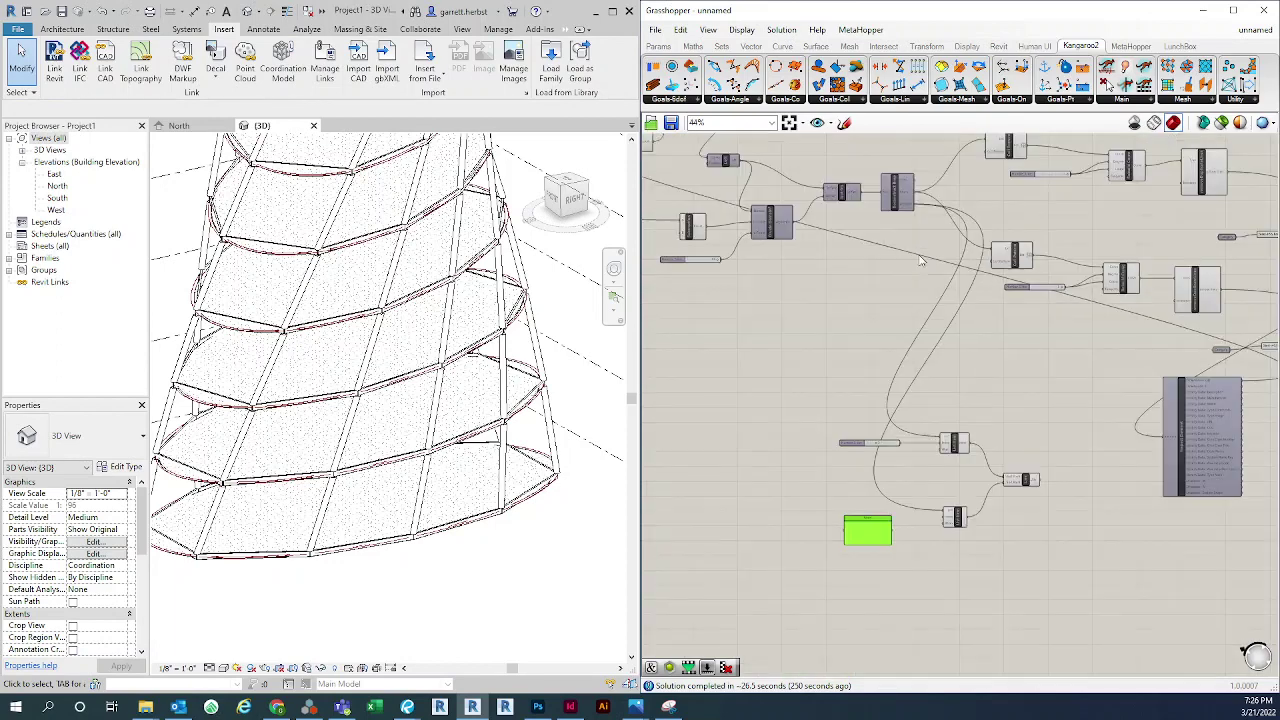
pyautogui.moveTo(917, 206); pyautogui.dragTo(846, 533)
pyautogui.rightClick(868, 585)
pyautogui.scroll(5, 861, 563)
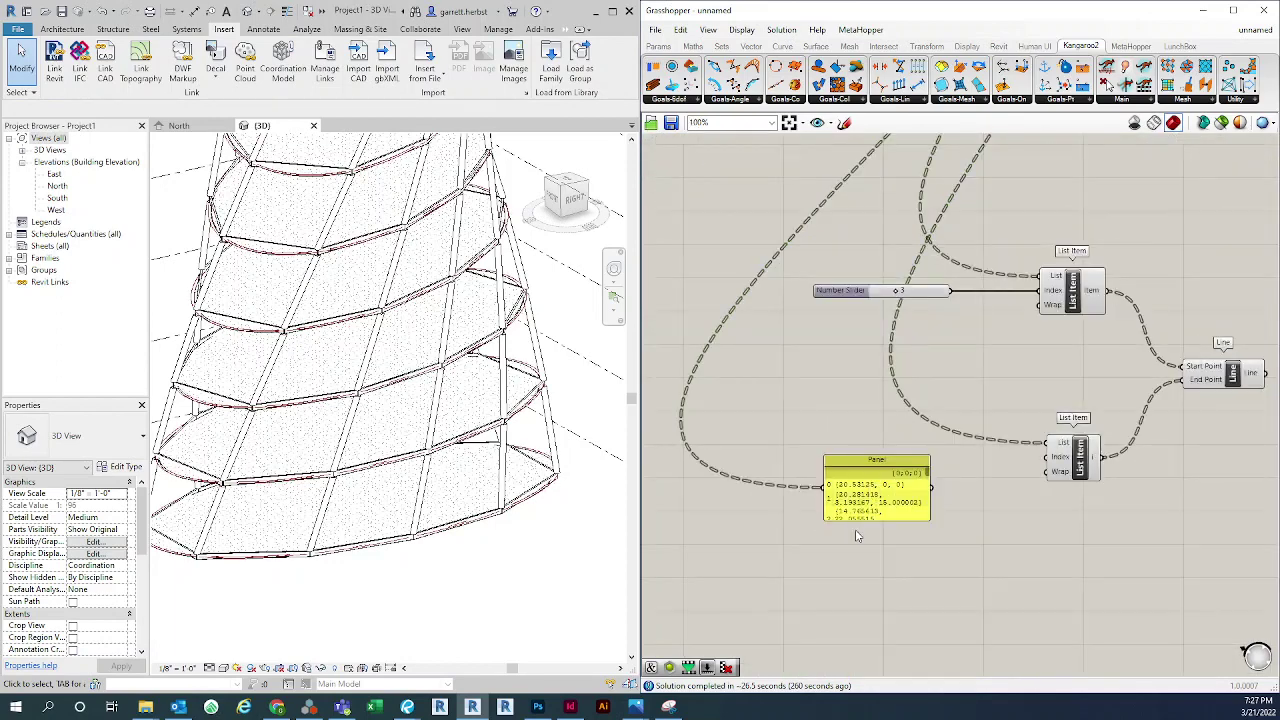
pyautogui.scroll(1, 857, 535)
pyautogui.moveTo(904, 478); pyautogui.dragTo(896, 428, button='right')
pyautogui.scroll(-2, 897, 431)
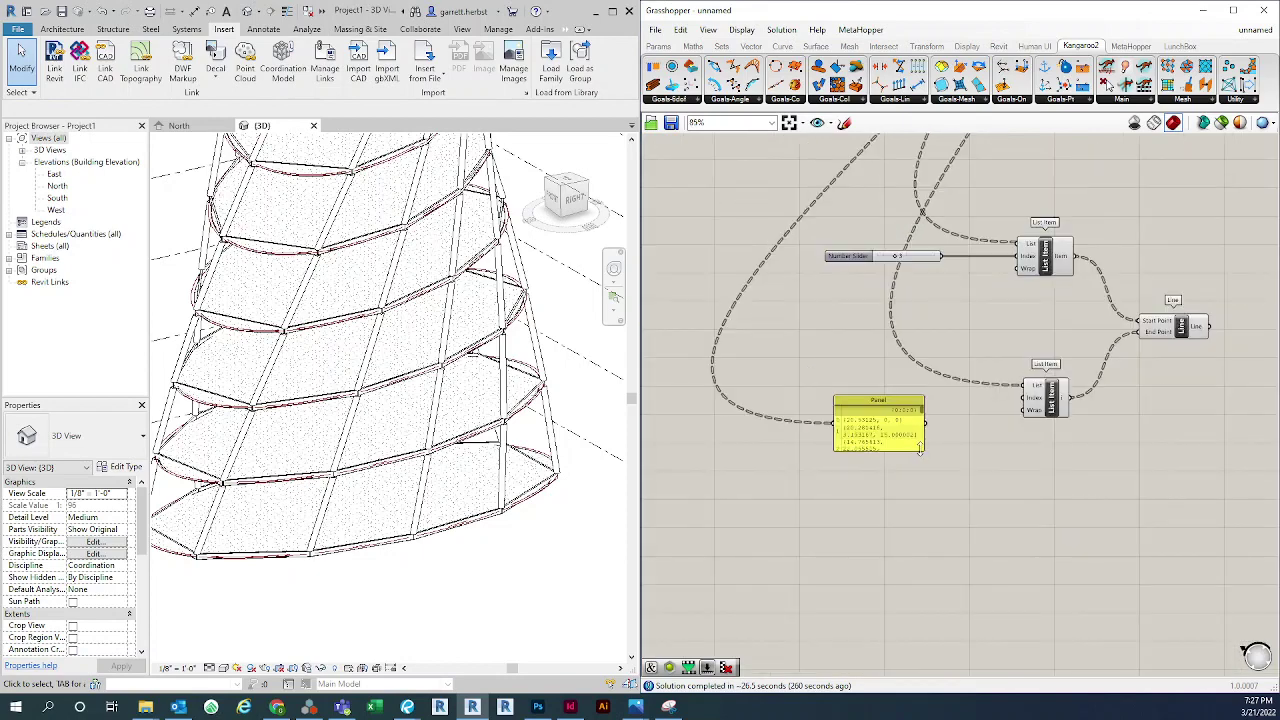
pyautogui.moveTo(919, 446); pyautogui.dragTo(1052, 588)
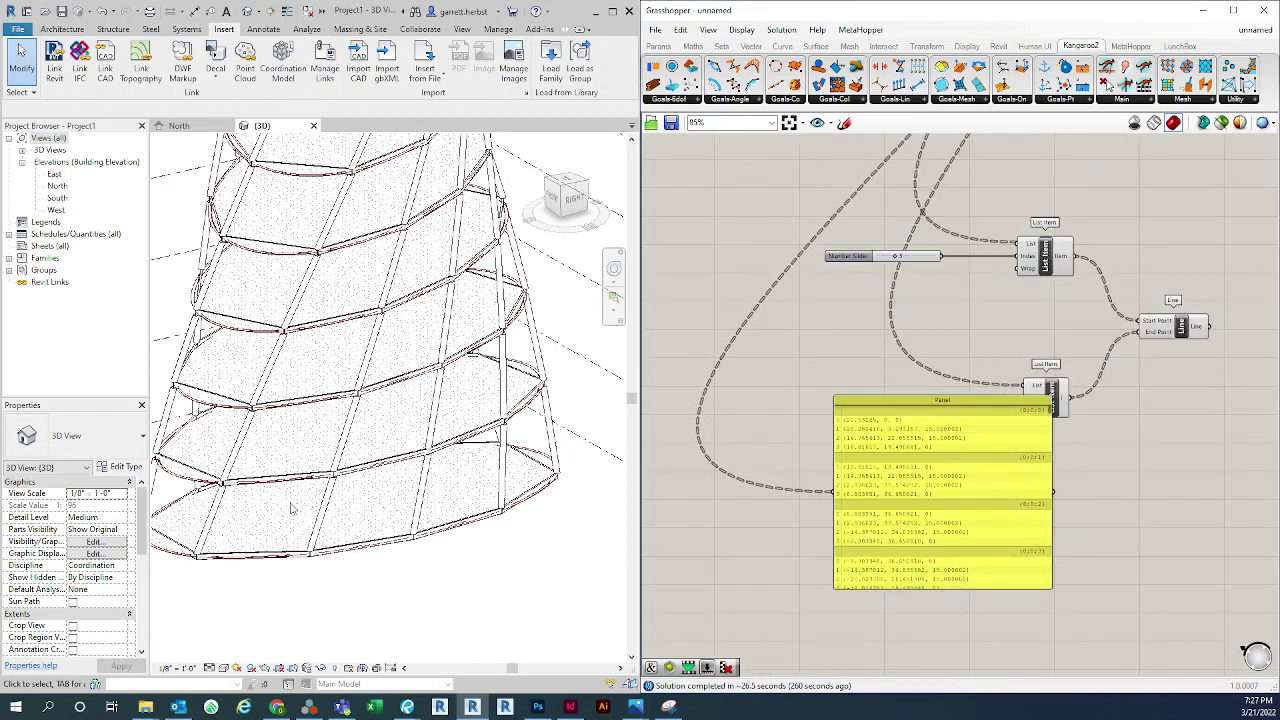
# Examine the indexed vertices in the Panel against the tower's base panels in Revit and move the Panel below the List Items
pyautogui.scroll(3, 857, 435)
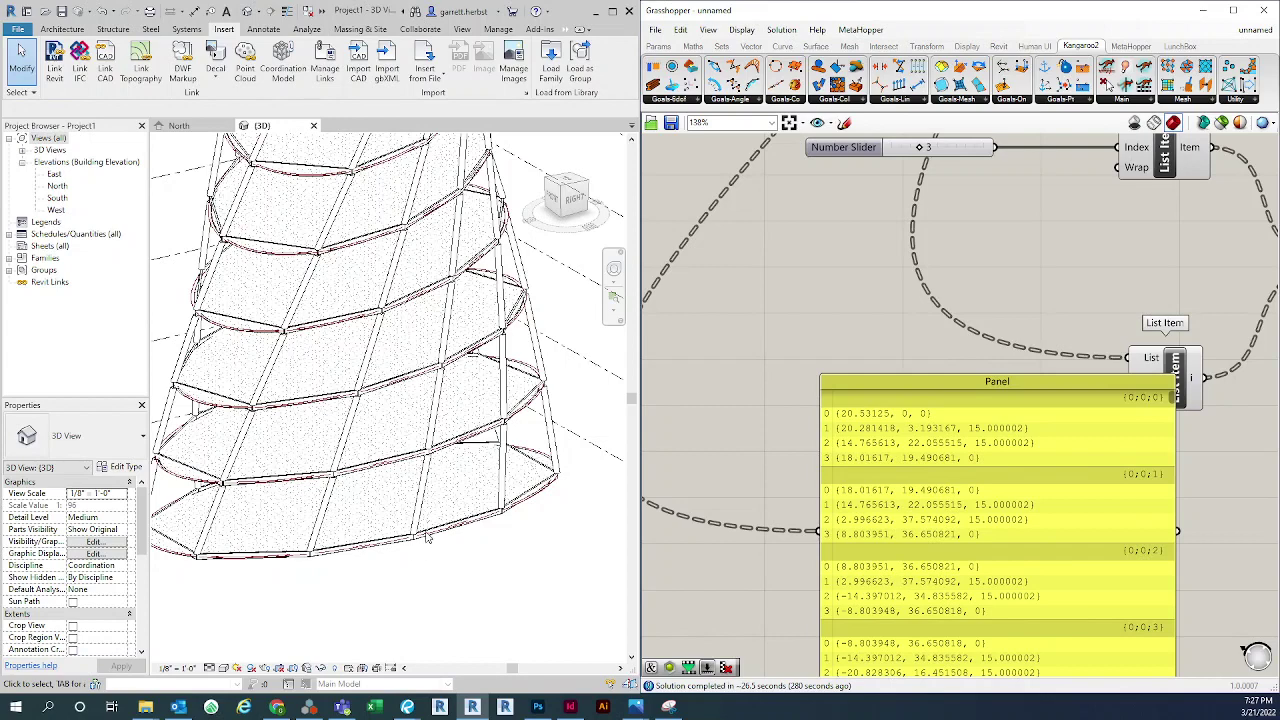
pyautogui.scroll(-3, 757, 457)
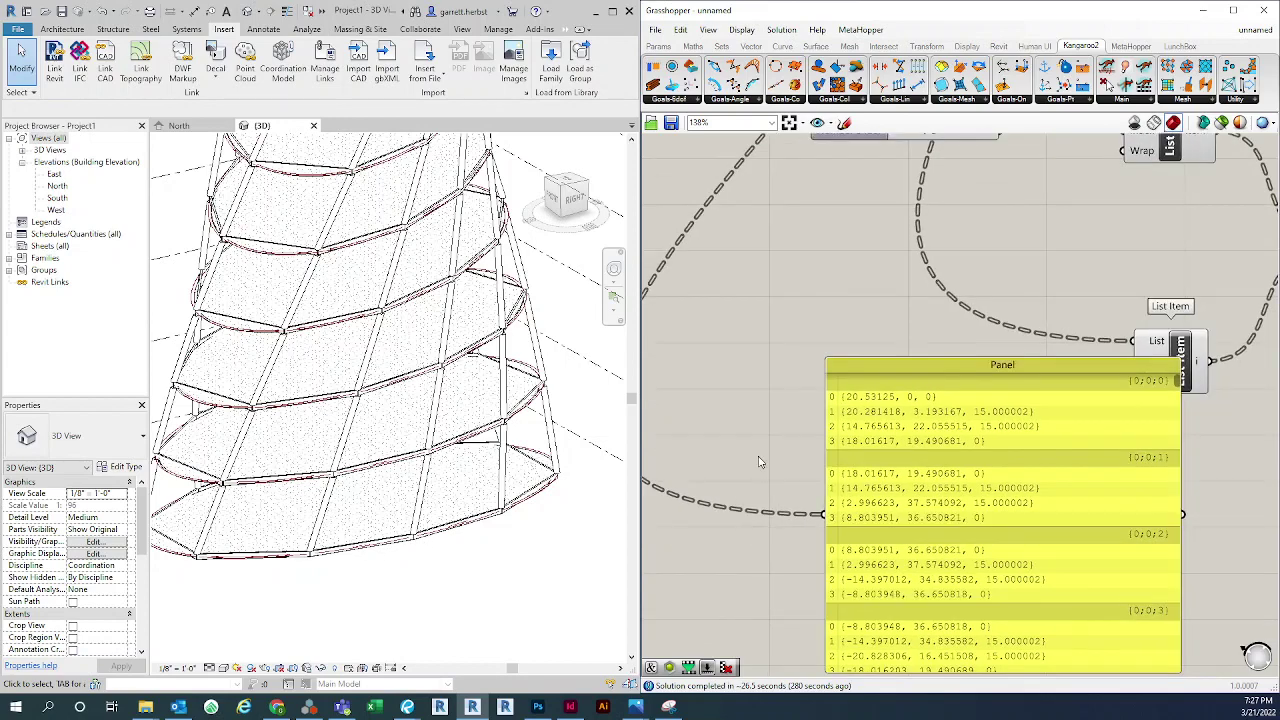
pyautogui.scroll(2, 822, 484)
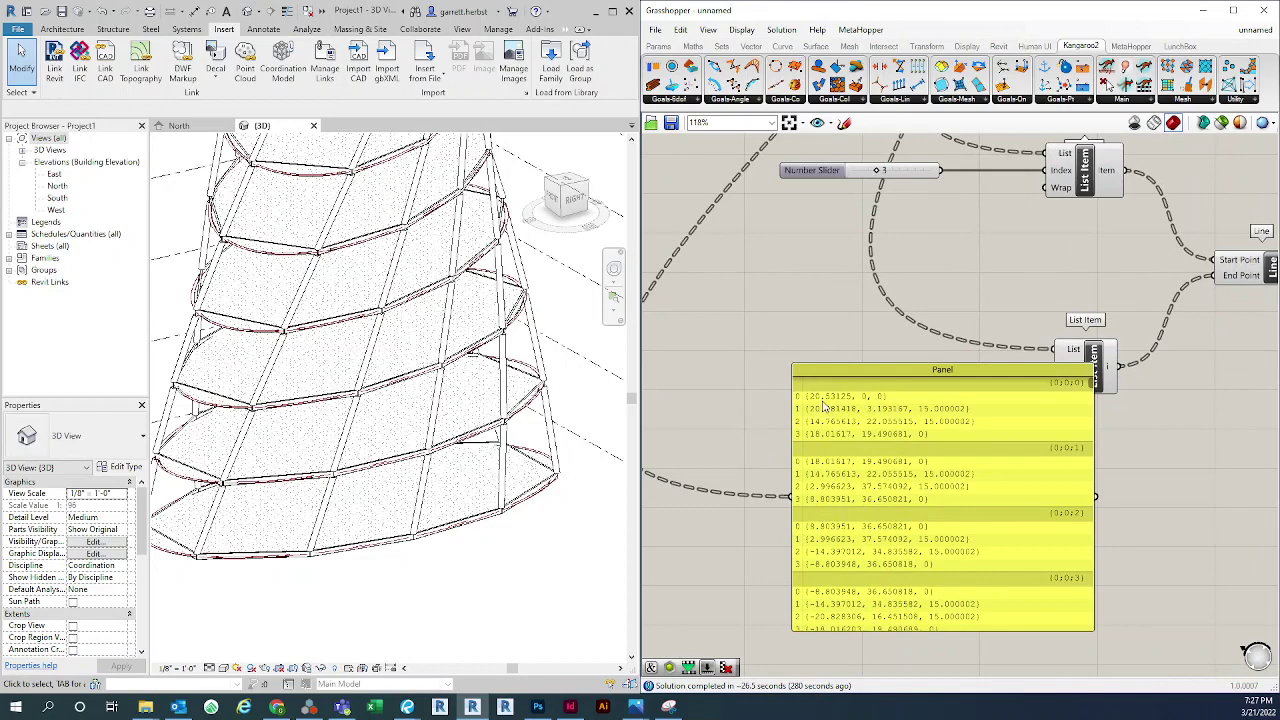
pyautogui.moveTo(862, 440); pyautogui.dragTo(884, 582)
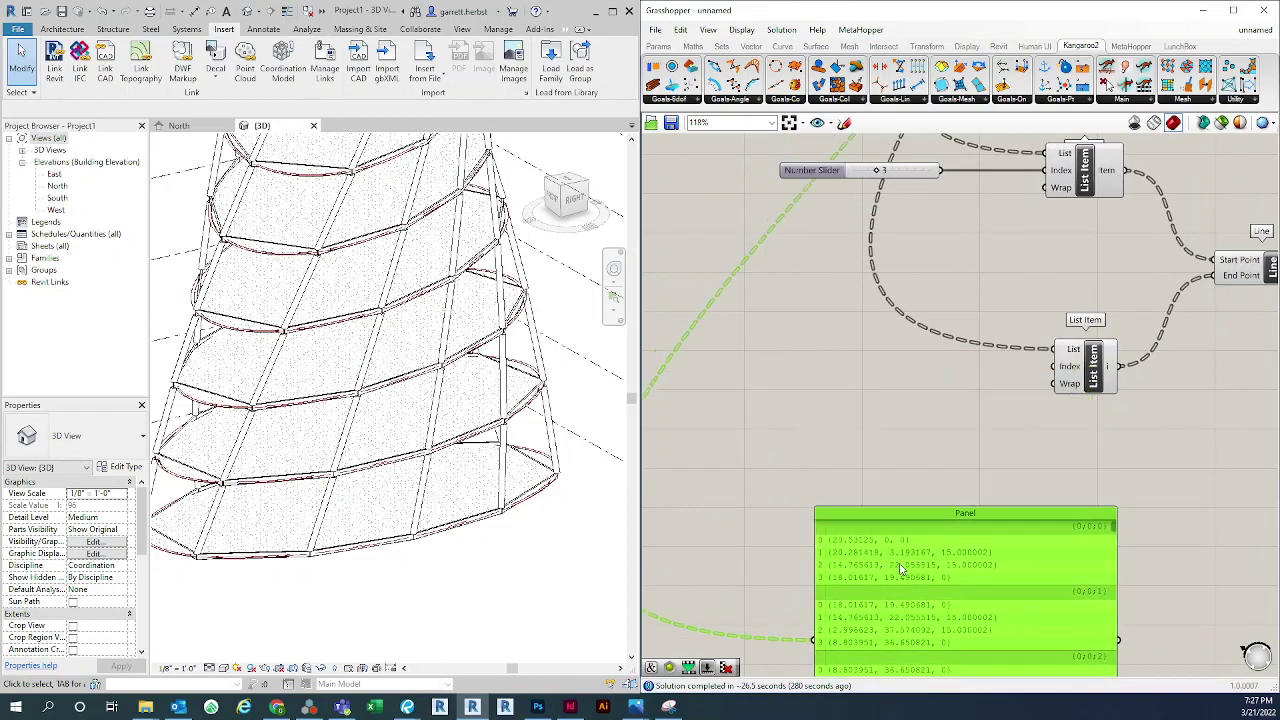
# Delete the number slider that feeds the Index input of the upper List Item
pyautogui.scroll(-1, 898, 452)
pyautogui.scroll(-2, 898, 452)
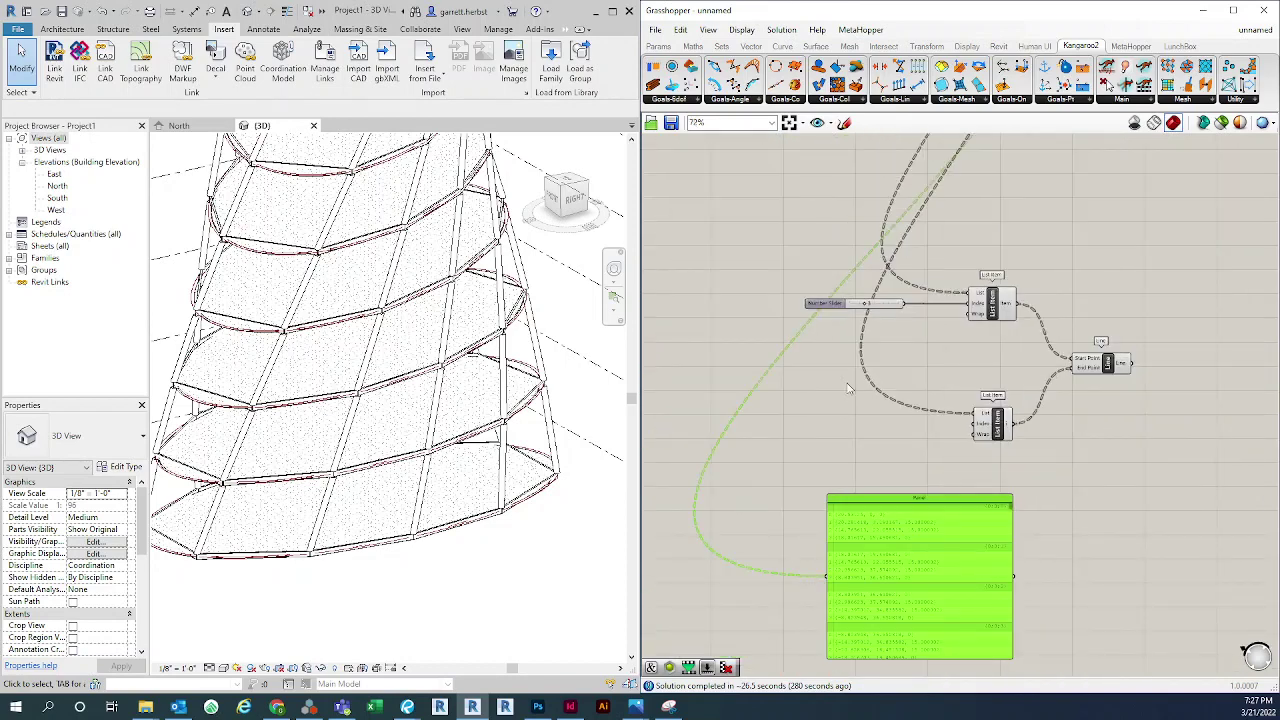
pyautogui.scroll(2, 848, 388)
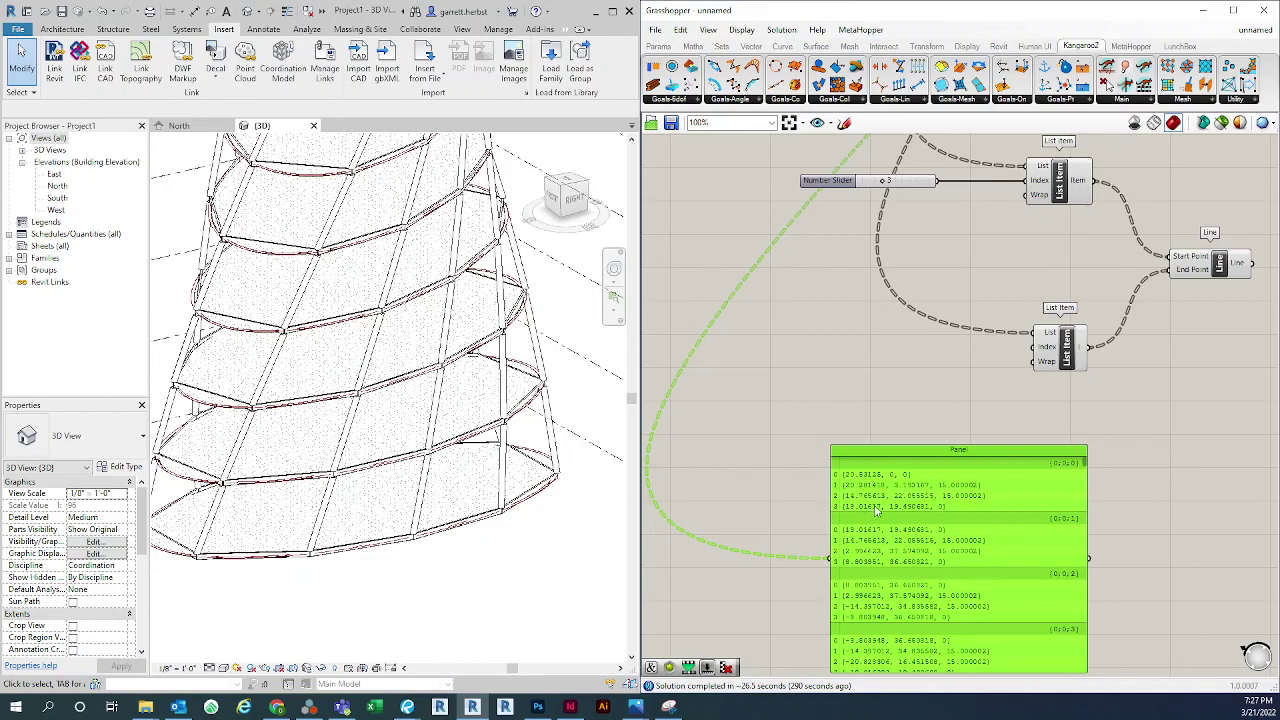
pyautogui.click(903, 182)
pyautogui.press('Delete')
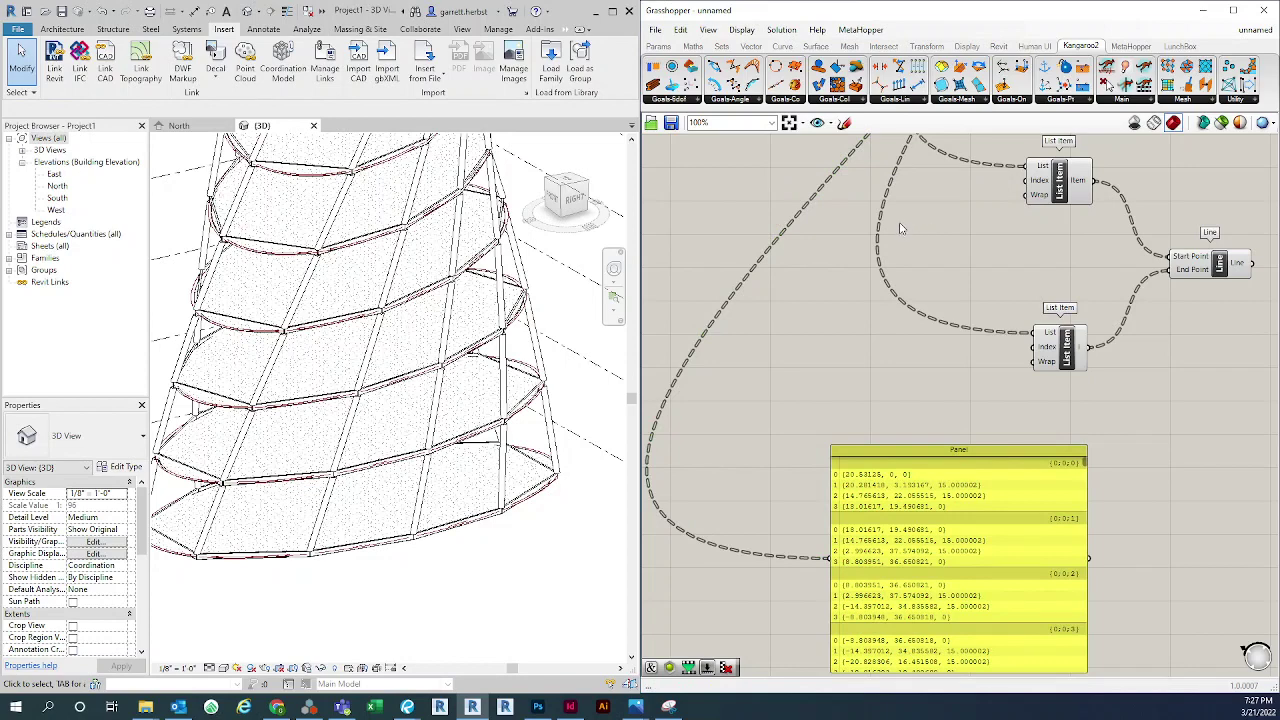
pyautogui.scroll(-2, 920, 231)
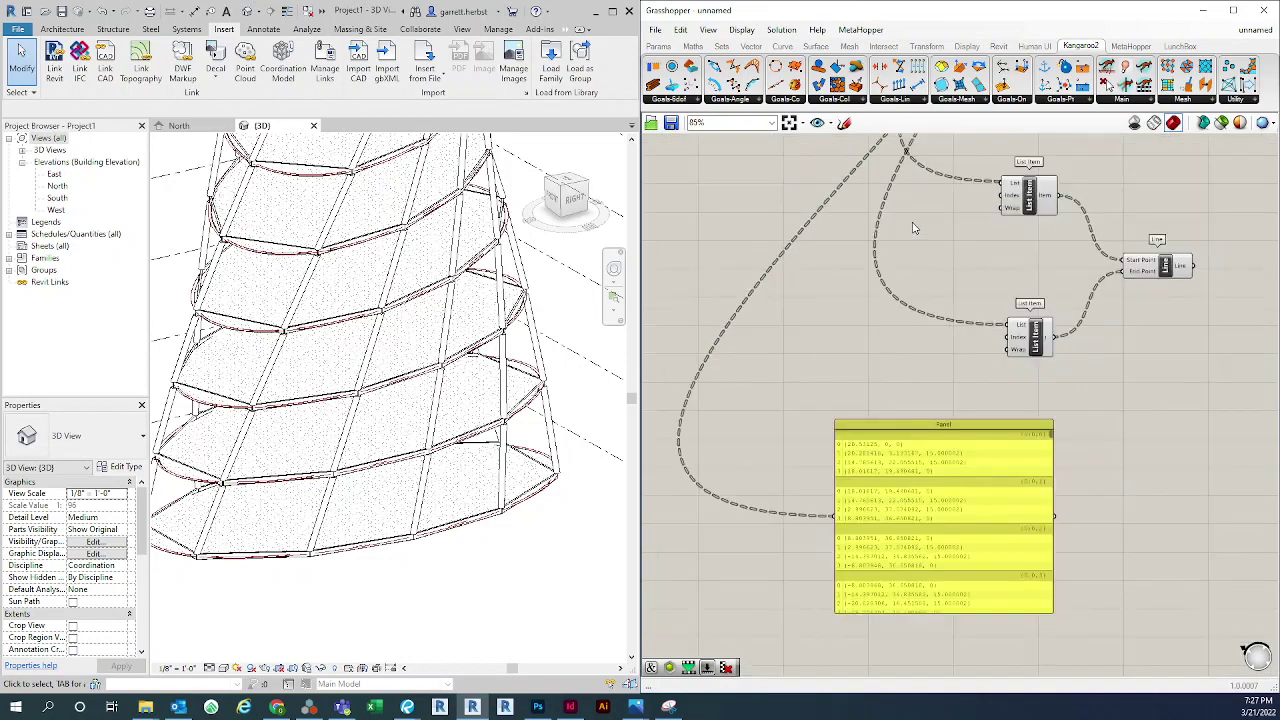
pyautogui.doubleClick(912, 226)
pyautogui.write('0')
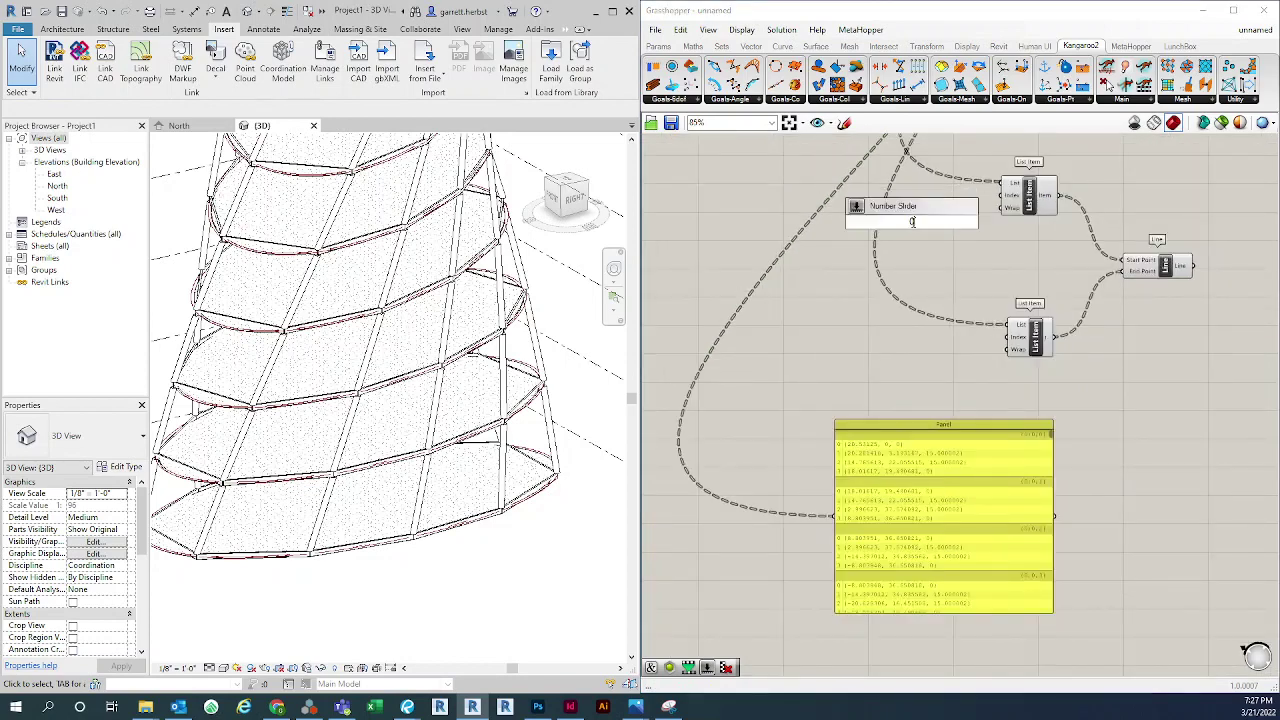
pyautogui.press('Return')
pyautogui.click(920, 222)
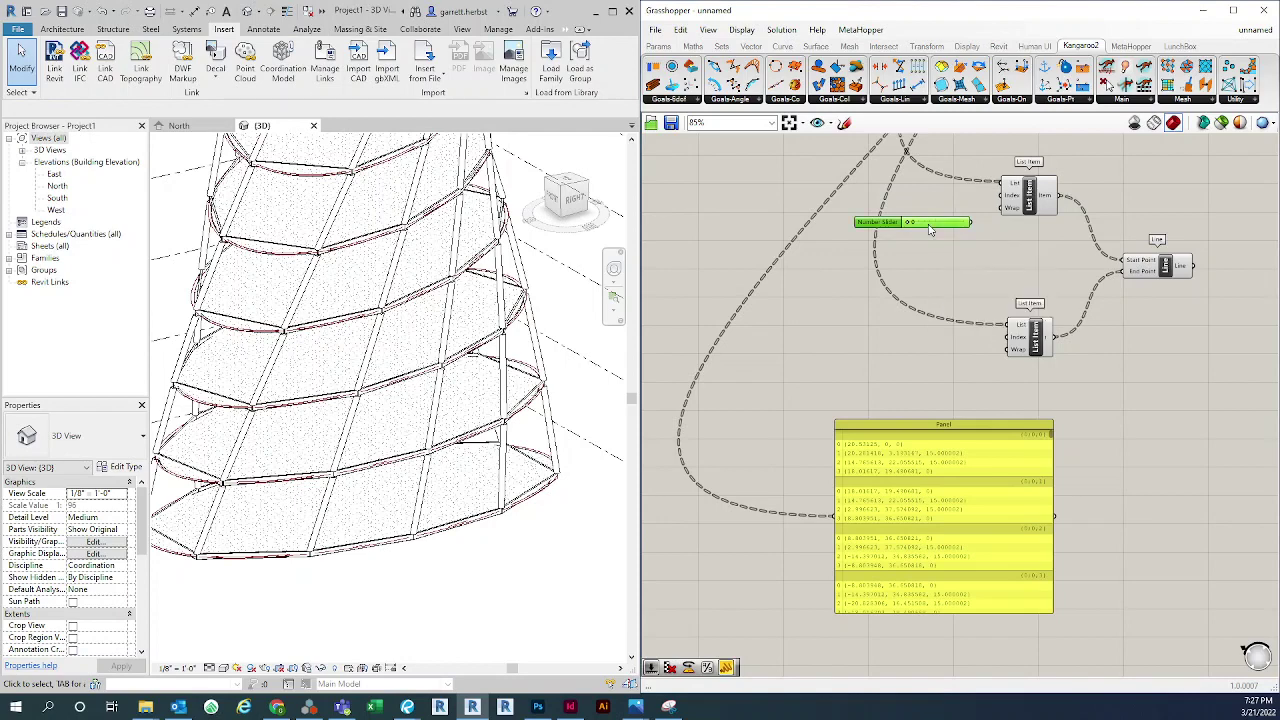
pyautogui.press('Delete')
# Add a number slider ranging from 0 to 3, connect it to the upper List Item's Index input and align it alongside
pyautogui.doubleClick(906, 226)
pyautogui.write('0')
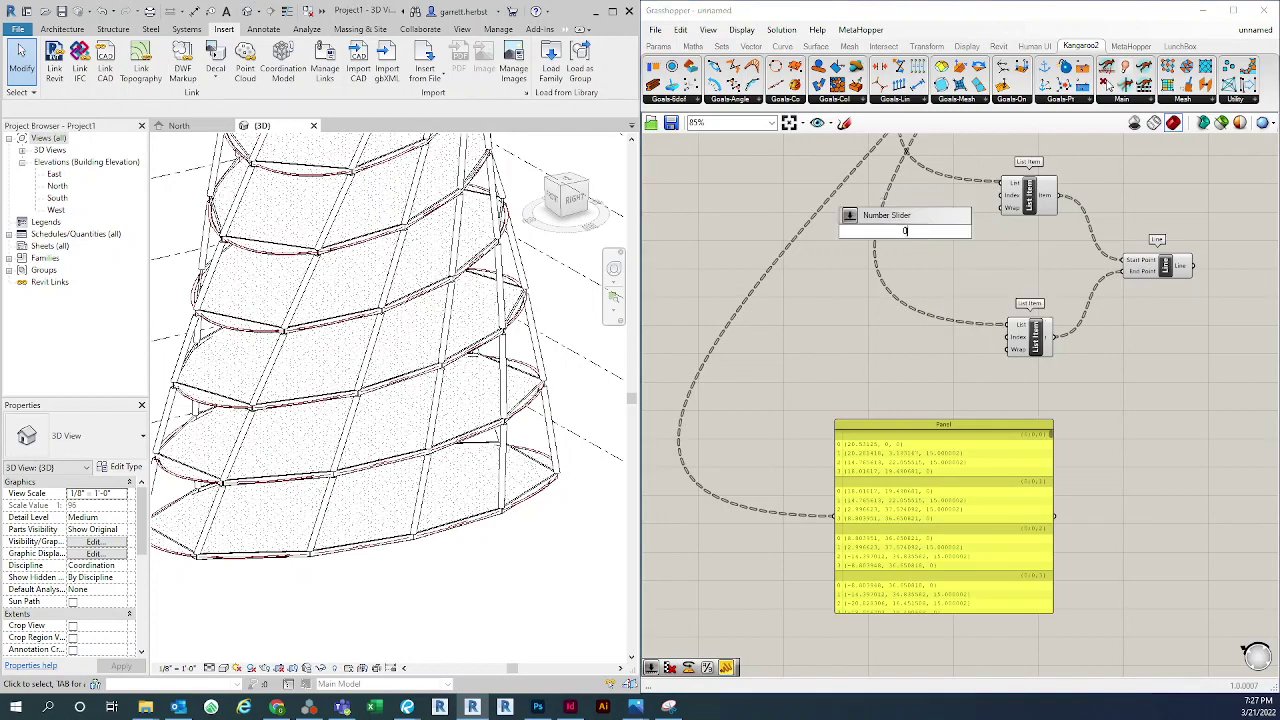
pyautogui.write('.3')
pyautogui.press('Return')
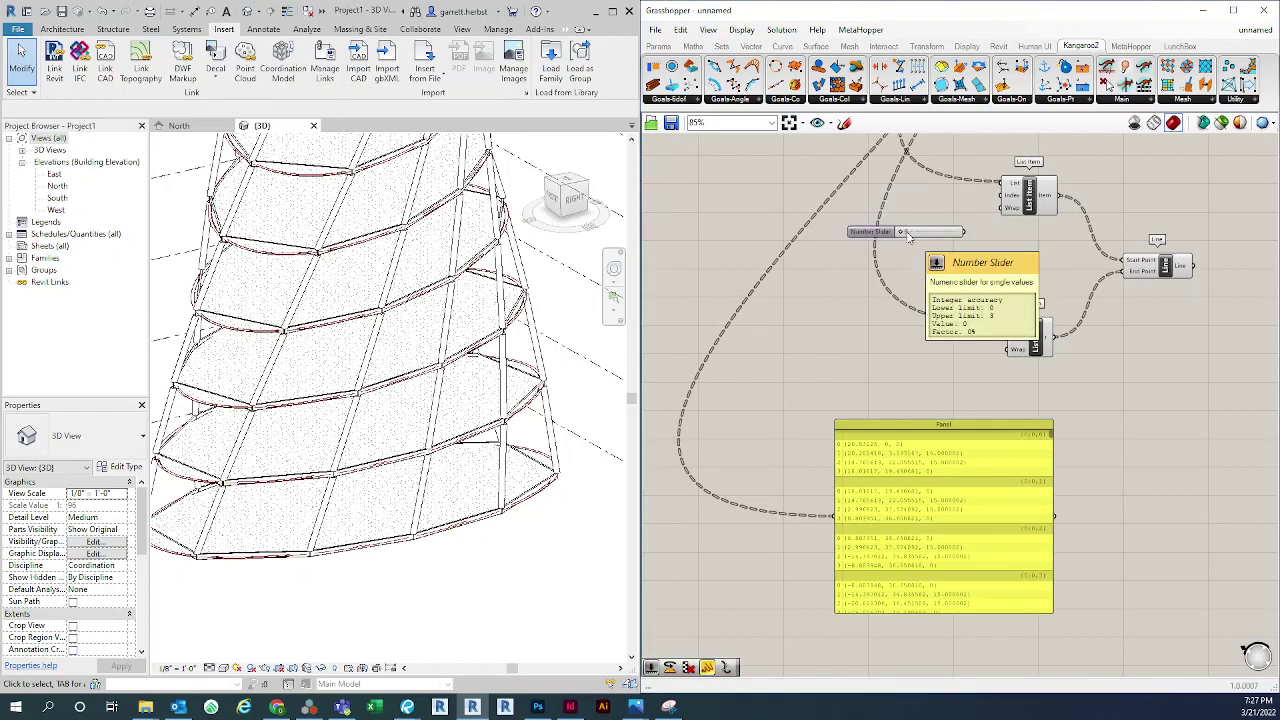
pyautogui.moveTo(966, 232); pyautogui.dragTo(1005, 196)
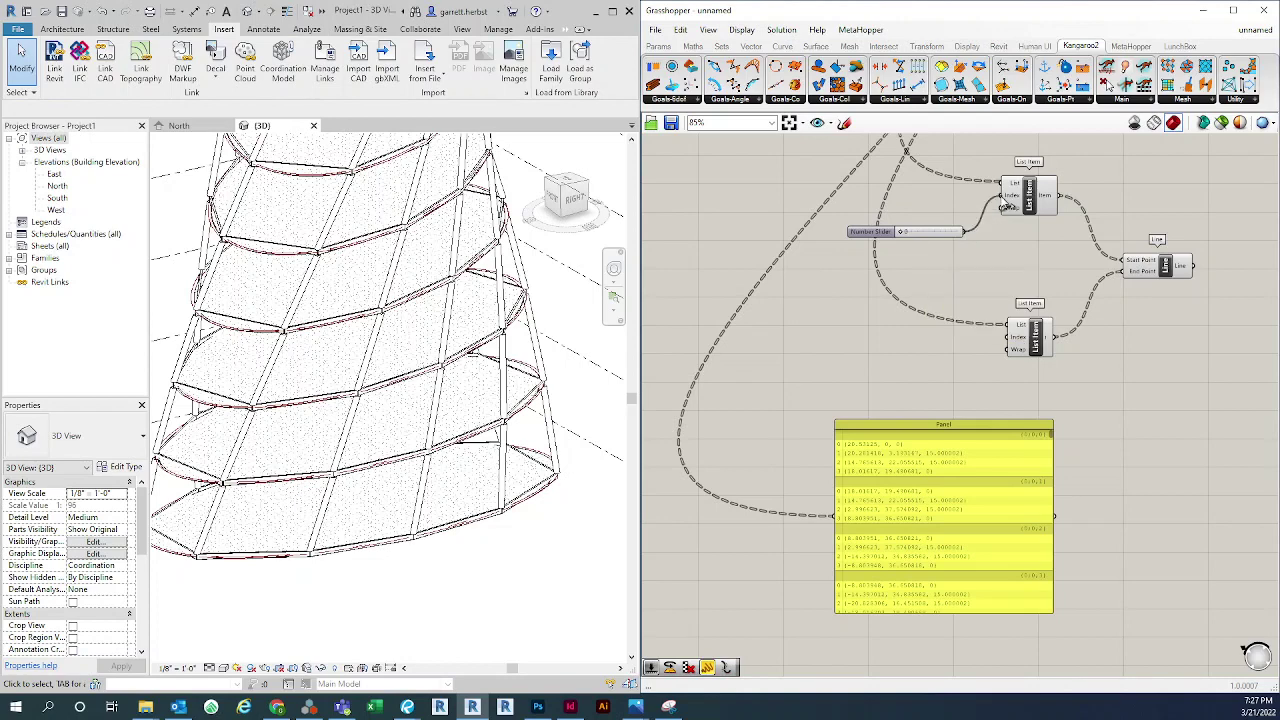
pyautogui.click(933, 229)
pyautogui.moveTo(931, 216); pyautogui.dragTo(931, 212)
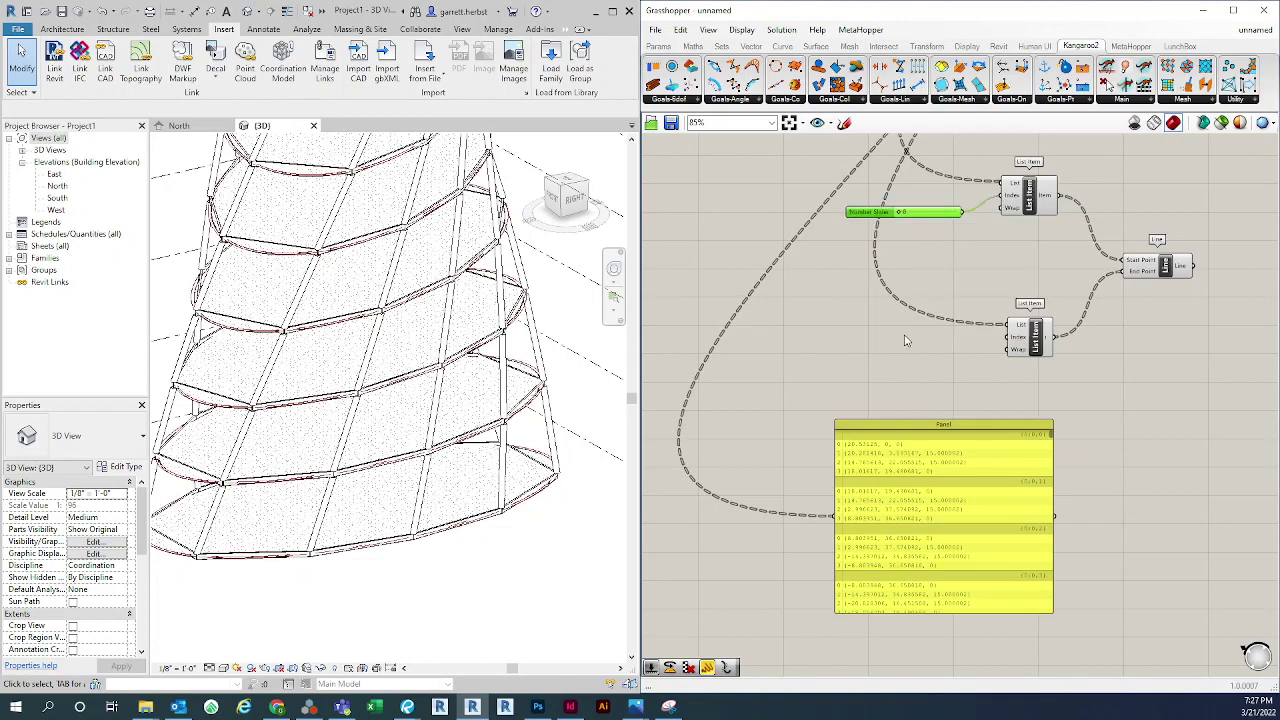
# Add a number slider ranging from 0 to 3, connect it to the lower List Item's Index input and set it to 2
pyautogui.click(905, 343)
pyautogui.doubleClick(904, 350)
pyautogui.write('0.')
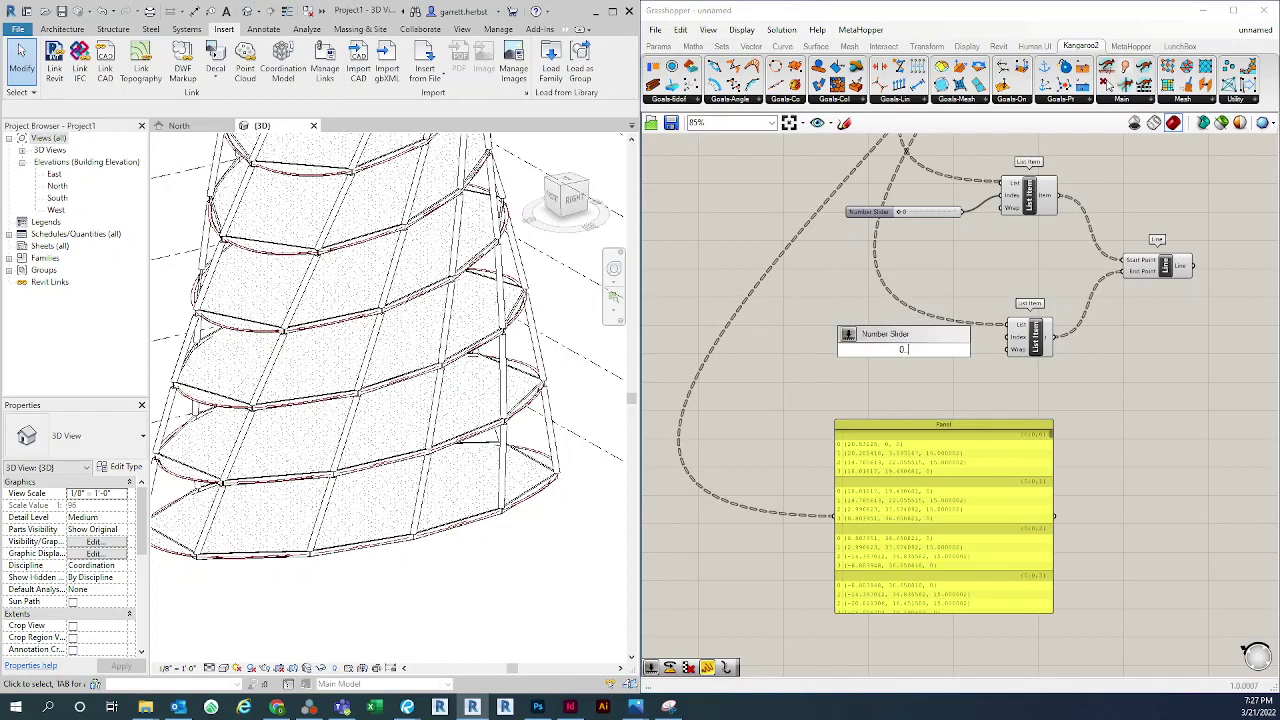
pyautogui.press('Return')
pyautogui.scroll(1, 905, 351)
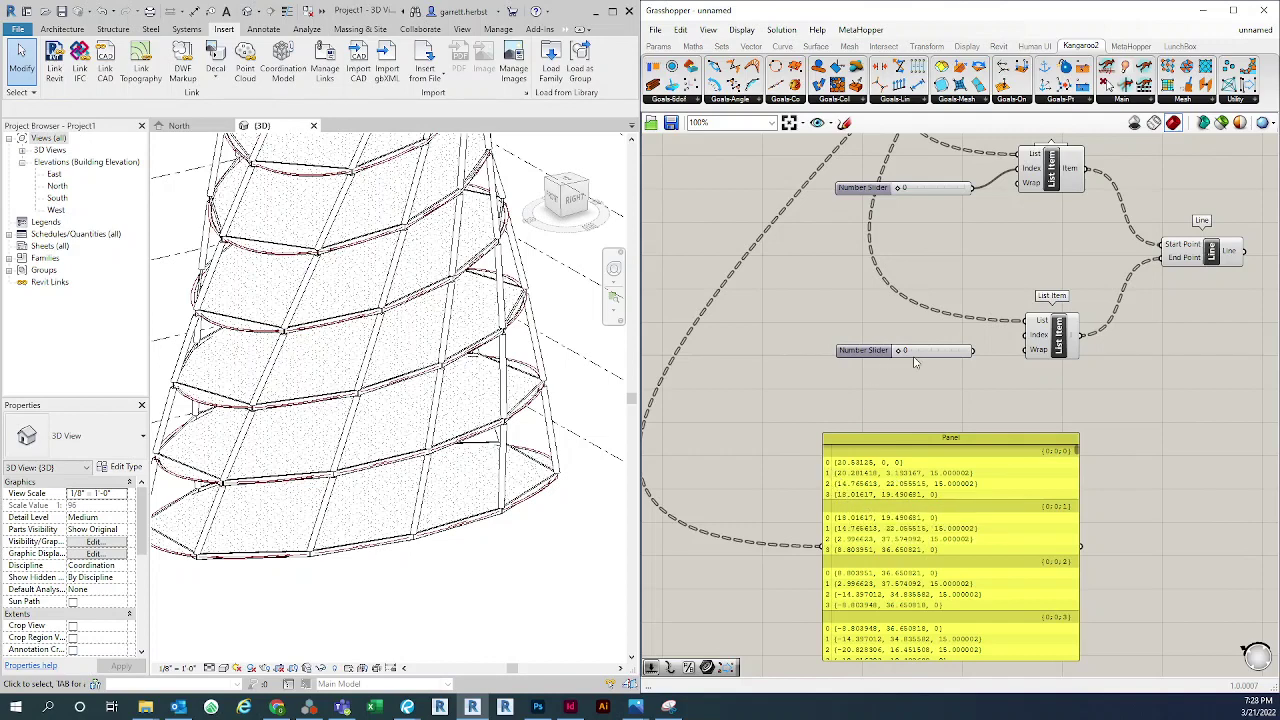
pyautogui.moveTo(898, 351); pyautogui.dragTo(1027, 334)
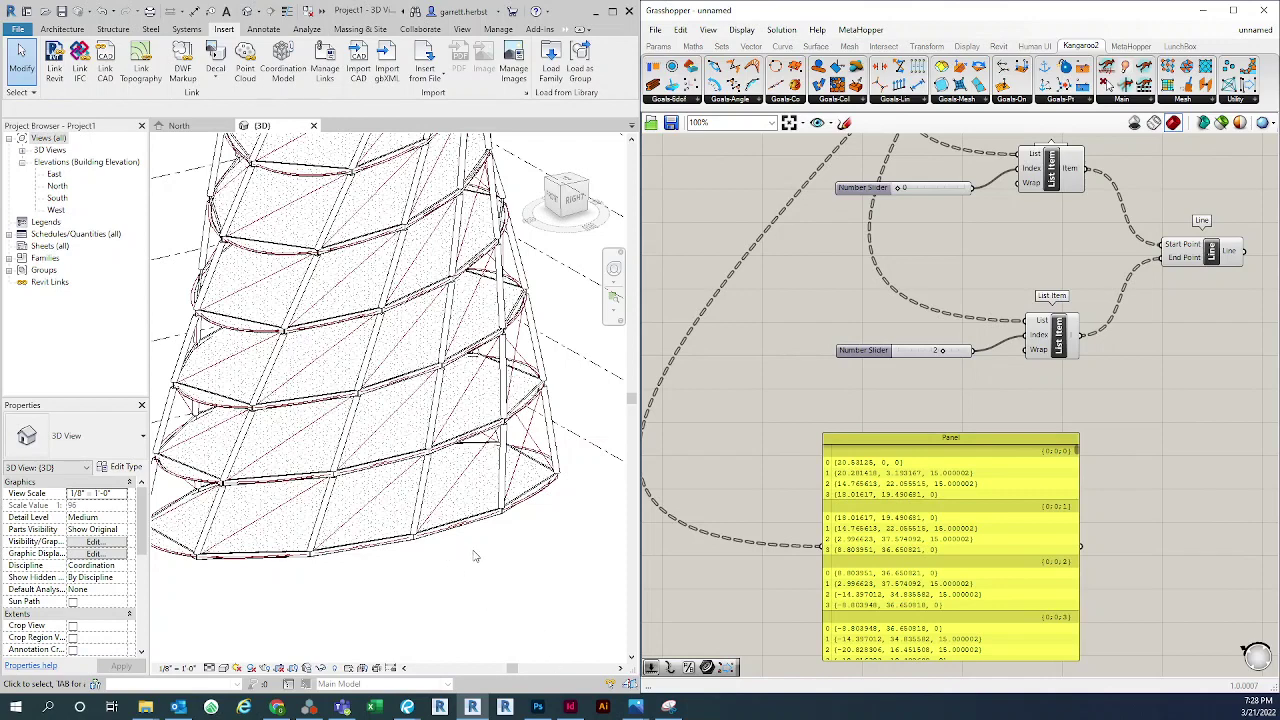
# Set the upper List Item's index slider to 1 and the lower List Item's index slider to 3
pyautogui.scroll(2, 909, 270)
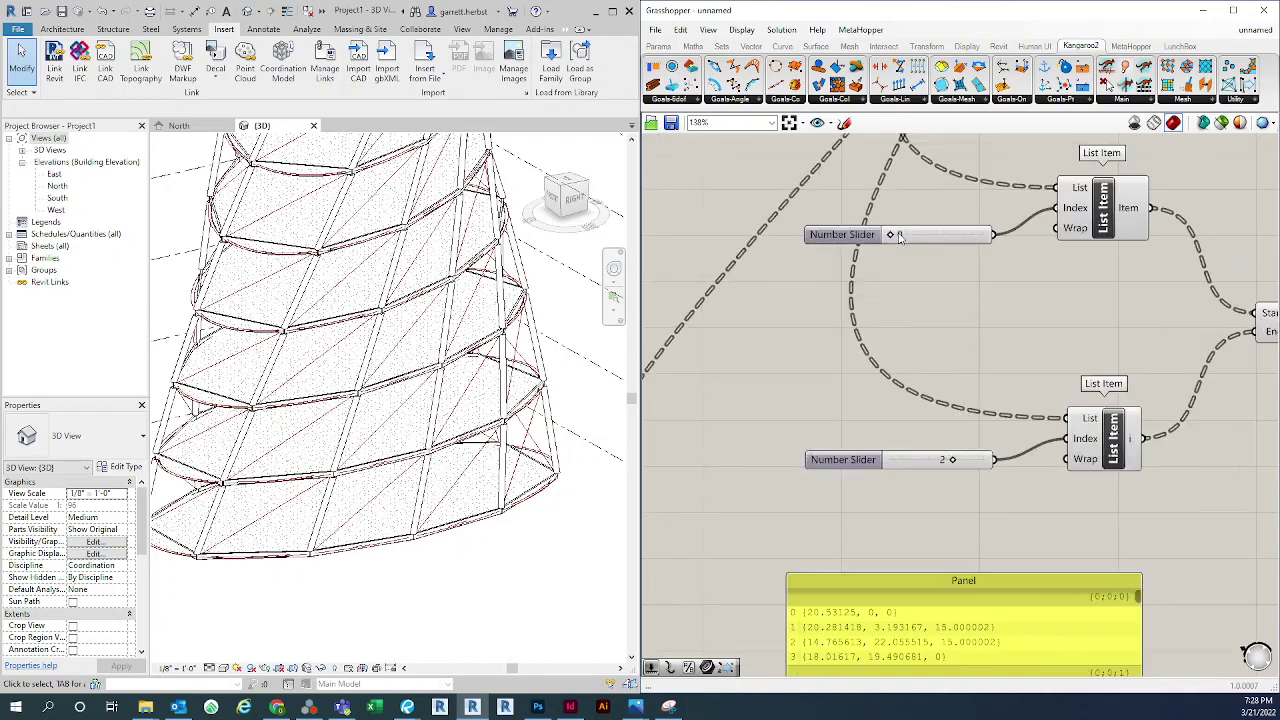
pyautogui.moveTo(903, 243); pyautogui.dragTo(914, 246)
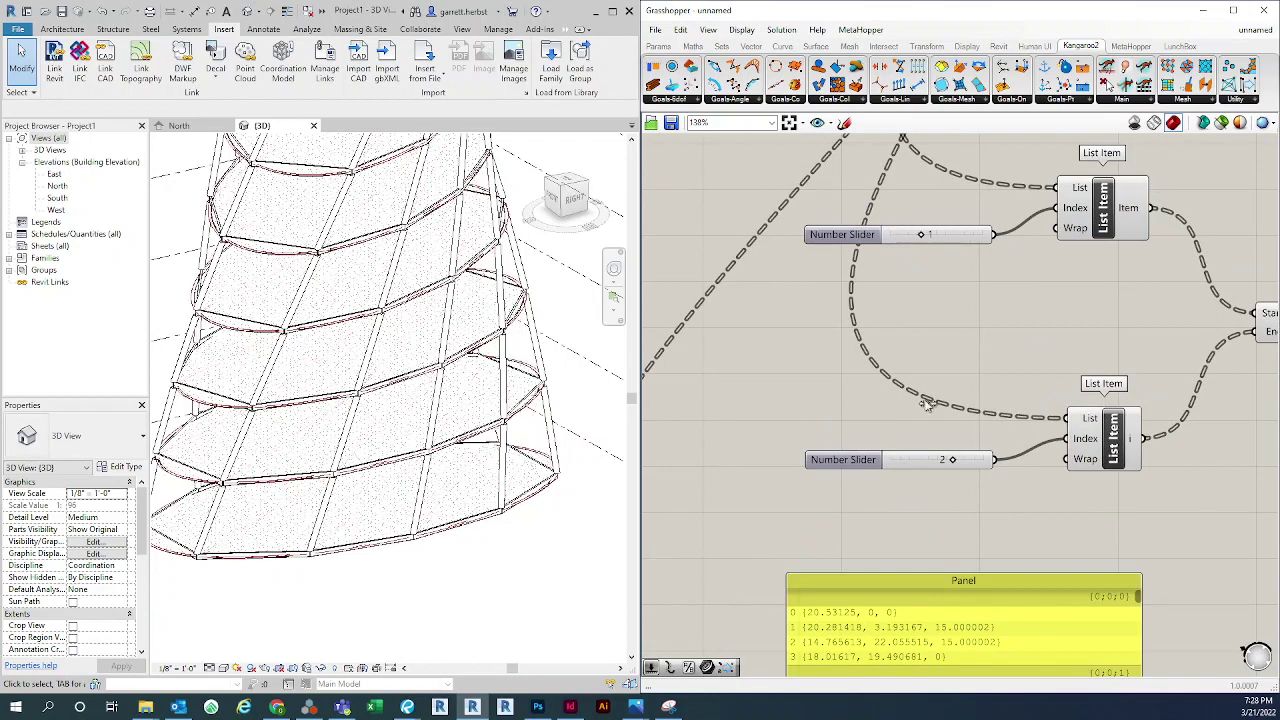
pyautogui.moveTo(951, 459); pyautogui.dragTo(985, 463)
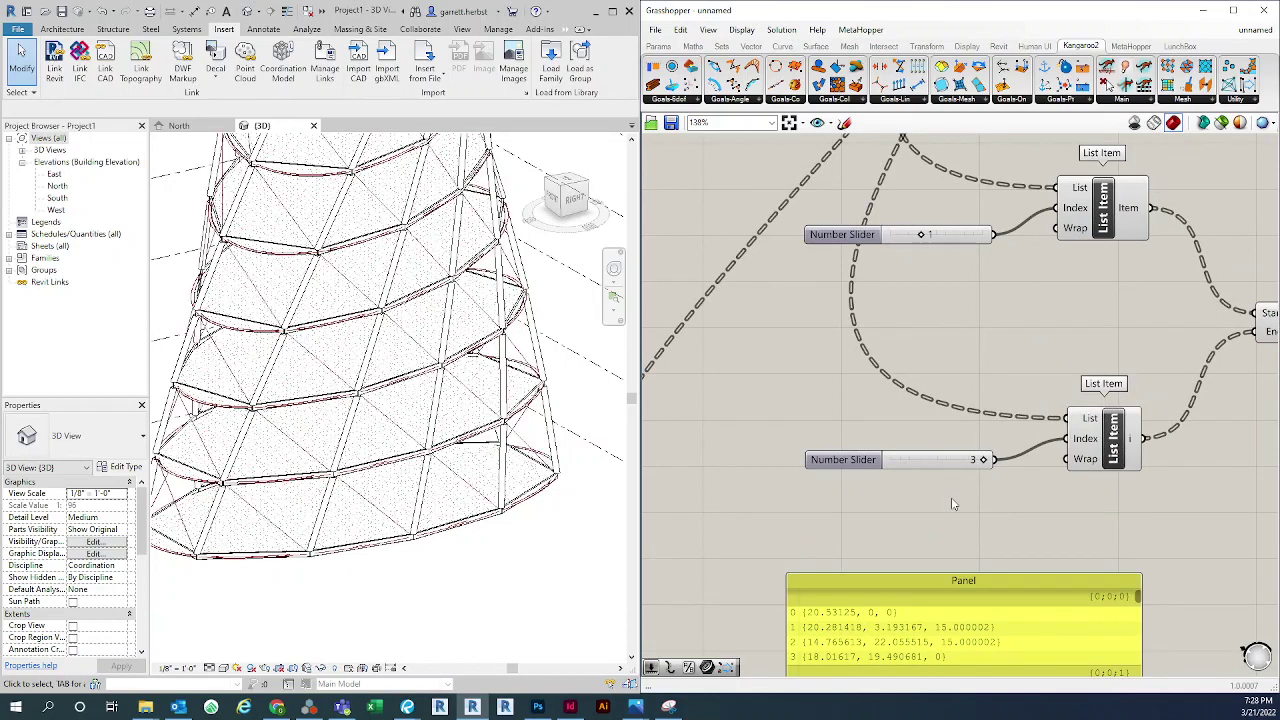
# Delete the Panel that lists the vertex coordinates below the List Items
pyautogui.scroll(-3, 921, 494)
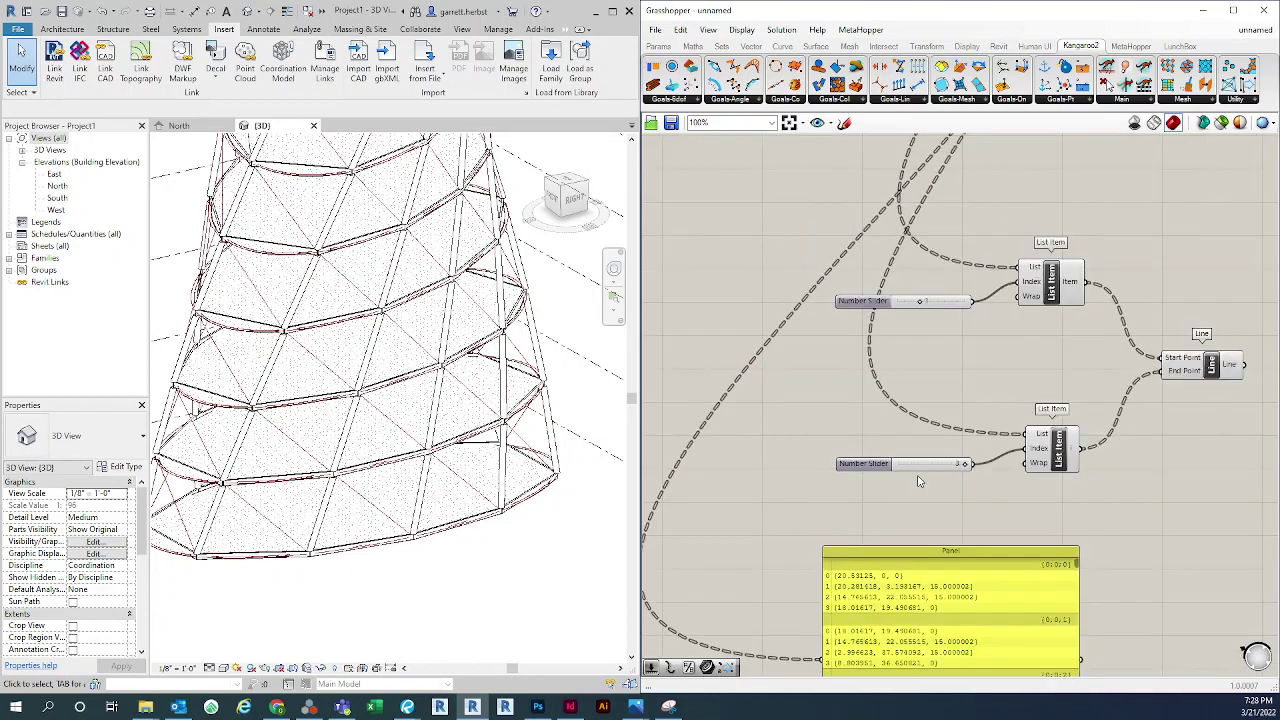
pyautogui.click(890, 550)
pyautogui.press('Delete')
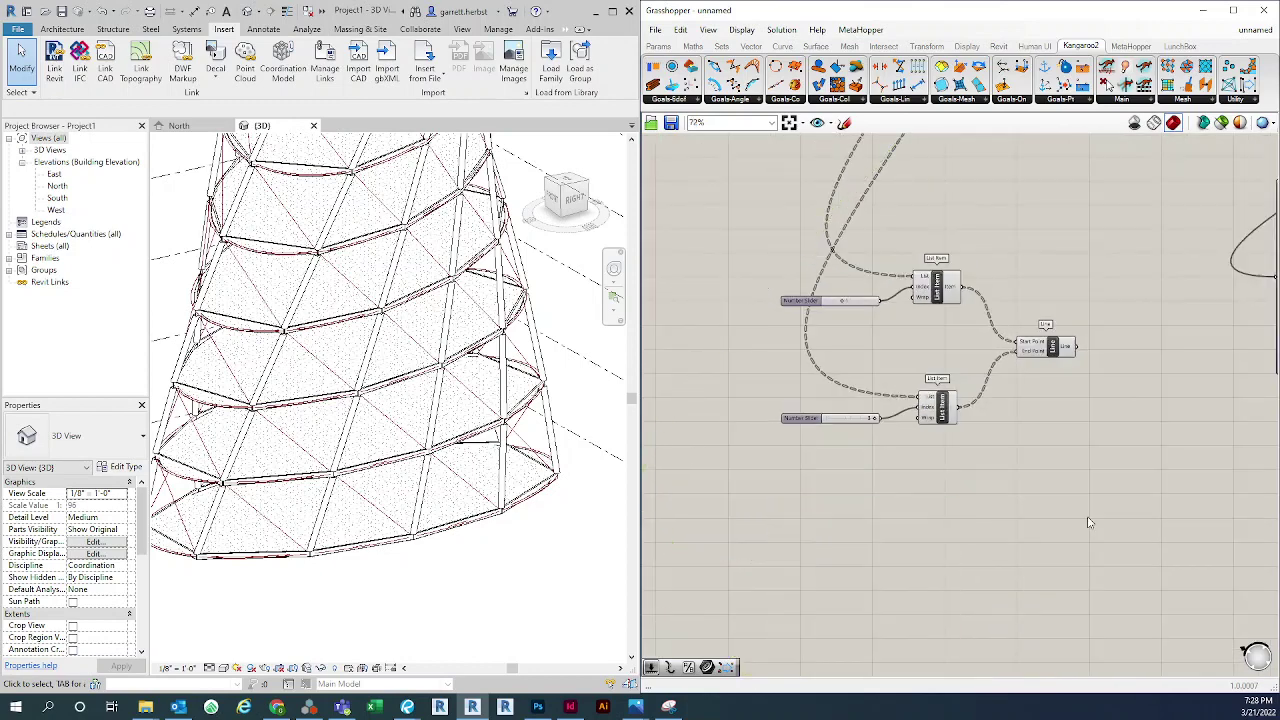
# Move the two List Items, their sliders and the Line component together to the empty canvas area below the Inspect Element component
pyautogui.moveTo(951, 494); pyautogui.dragTo(814, 482, button='right')
pyautogui.click(912, 340)
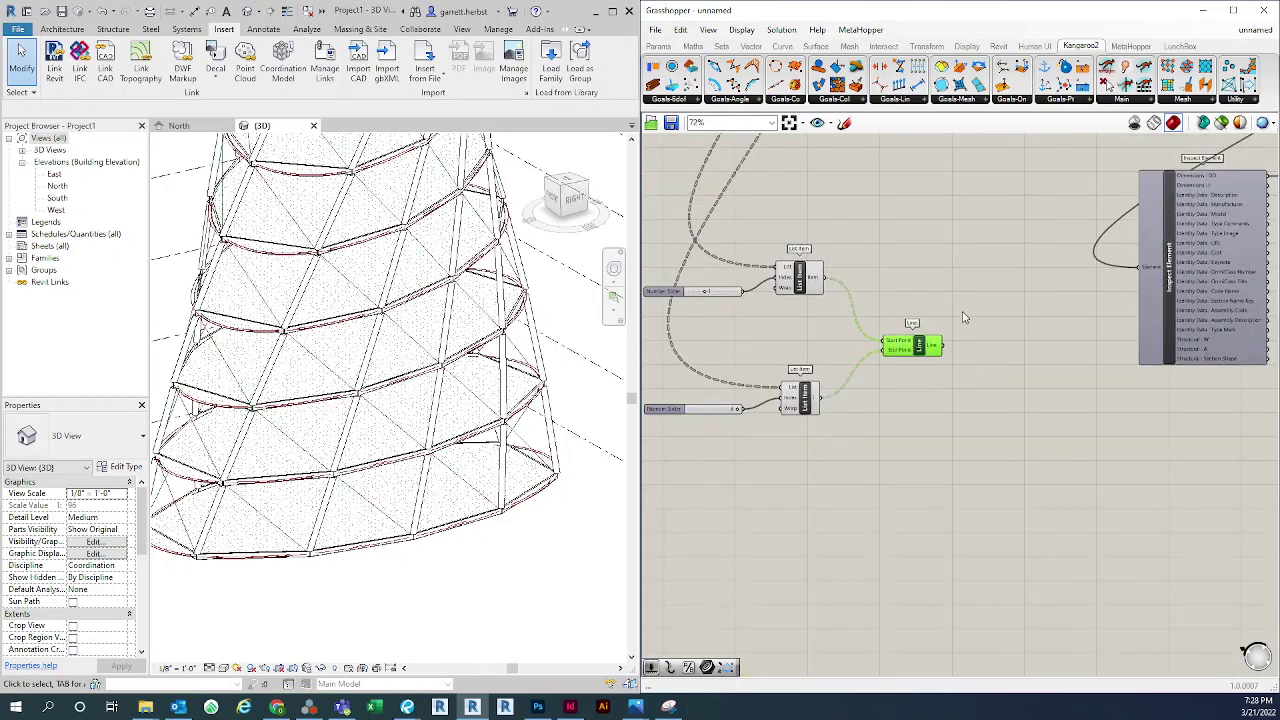
pyautogui.click(925, 316)
pyautogui.moveTo(925, 316); pyautogui.dragTo(883, 349, button='right')
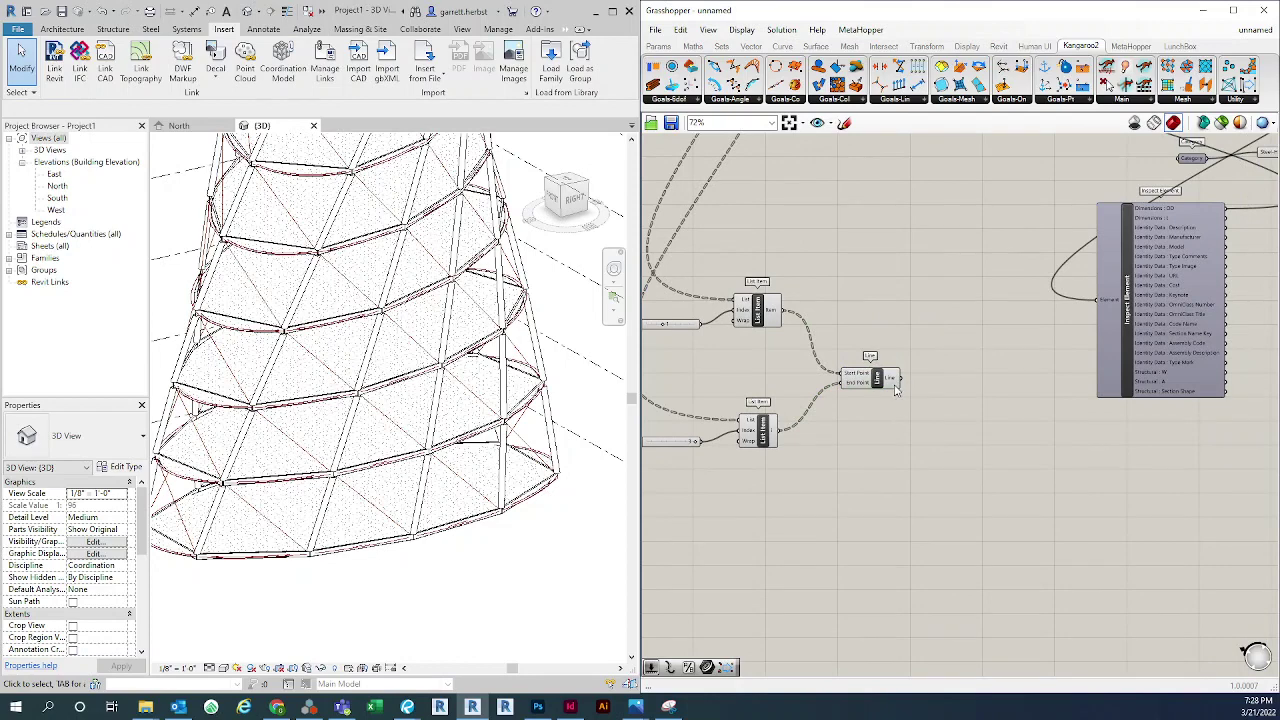
pyautogui.moveTo(903, 411); pyautogui.dragTo(857, 434, button='right')
pyautogui.scroll(-3, 859, 432)
pyautogui.moveTo(926, 462); pyautogui.dragTo(954, 437, button='right')
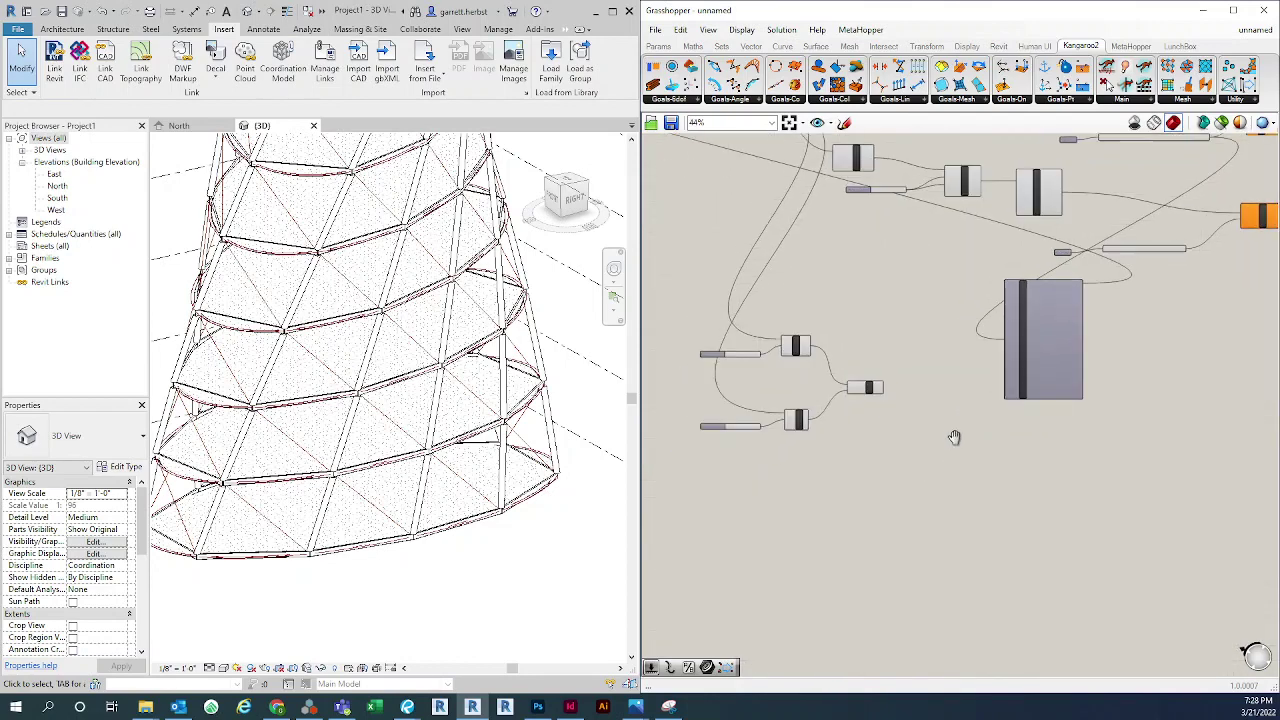
pyautogui.moveTo(908, 532); pyautogui.dragTo(704, 260)
pyautogui.scroll(-2, 828, 372)
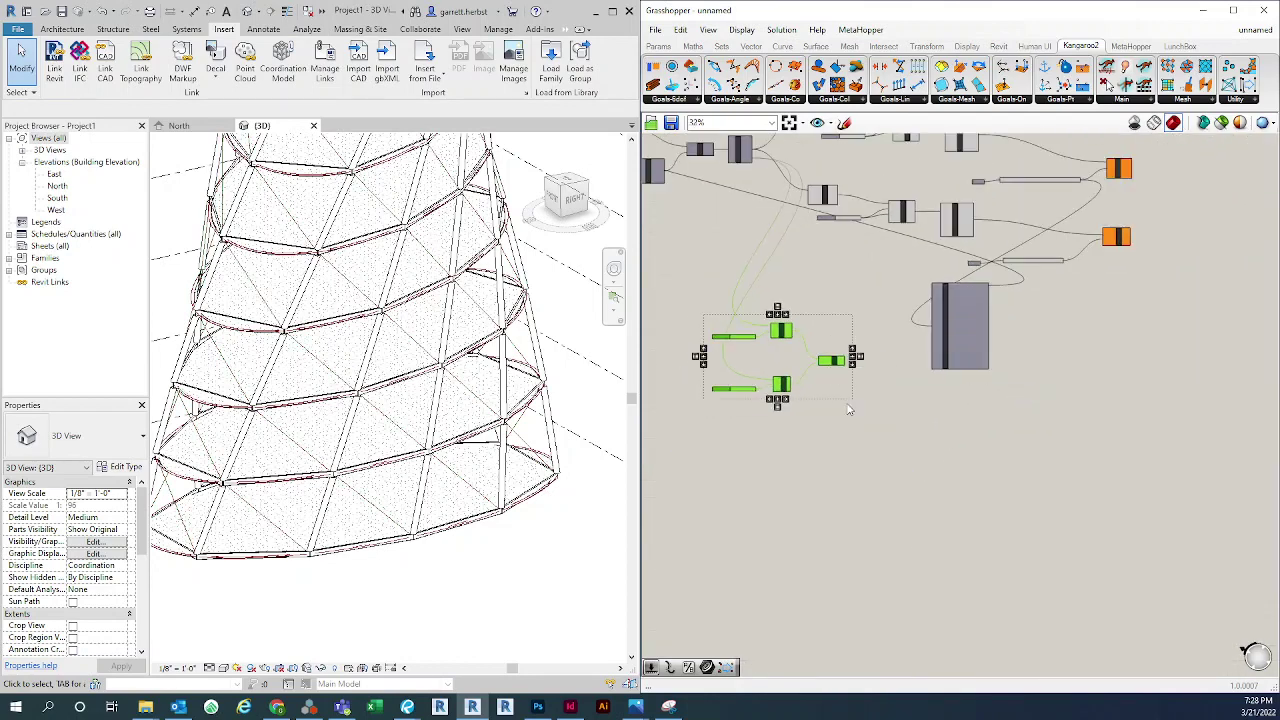
pyautogui.moveTo(832, 361); pyautogui.dragTo(960, 454)
pyautogui.click(1151, 365)
# Duplicate the column Category and its Element Type Picker and place the copy beside the Line component
pyautogui.scroll(3, 1048, 311)
pyautogui.moveTo(1048, 311); pyautogui.dragTo(983, 366, button='right')
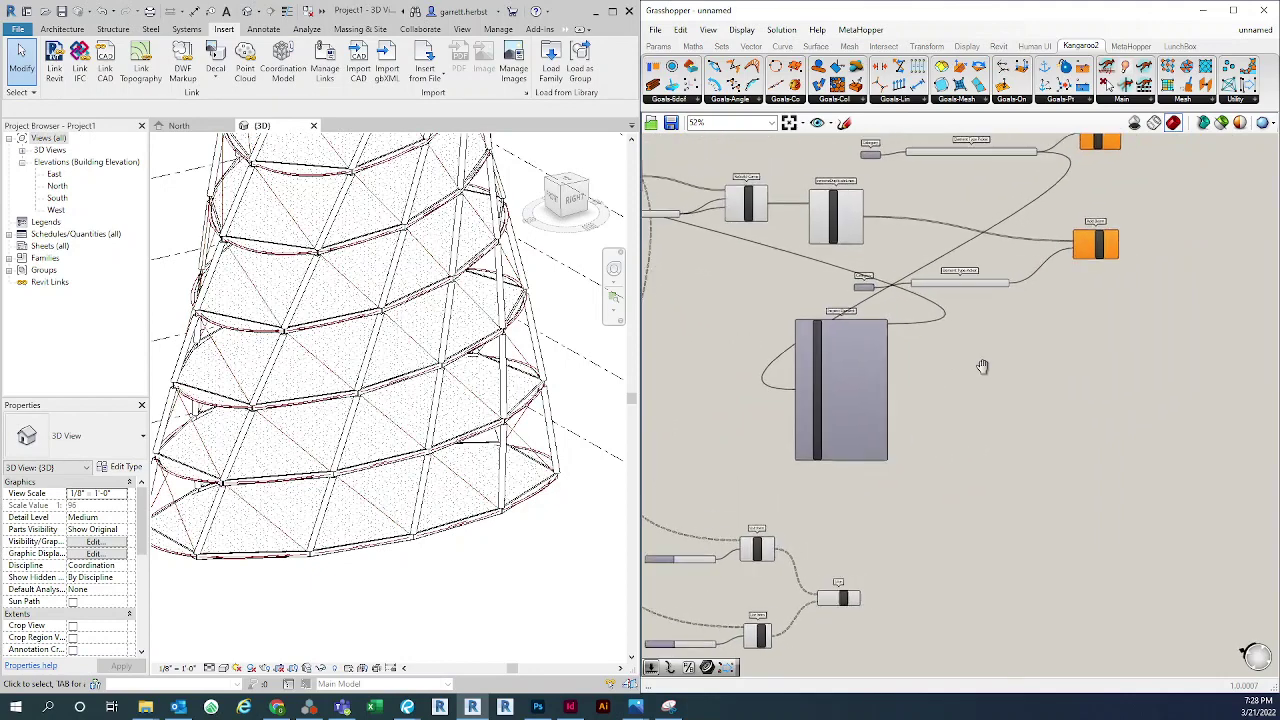
pyautogui.scroll(3, 993, 367)
pyautogui.moveTo(1019, 301); pyautogui.dragTo(995, 472, button='right')
pyautogui.scroll(-6, 995, 472)
pyautogui.scroll(6, 1040, 302)
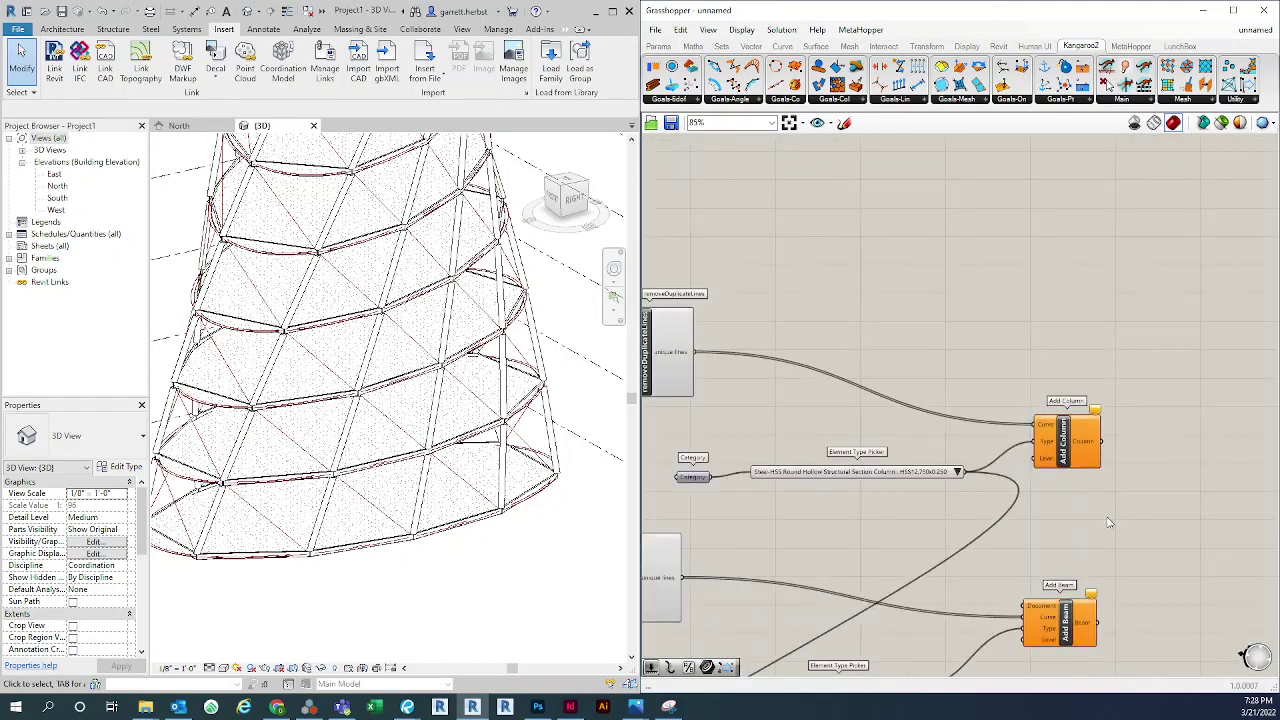
pyautogui.moveTo(1093, 535); pyautogui.dragTo(705, 343)
pyautogui.moveTo(872, 357); pyautogui.dragTo(984, 202, button='right')
pyautogui.scroll(-4, 985, 278)
pyautogui.scroll(1, 984, 202)
pyautogui.click(1038, 478)
pyautogui.scroll(2, 960, 250)
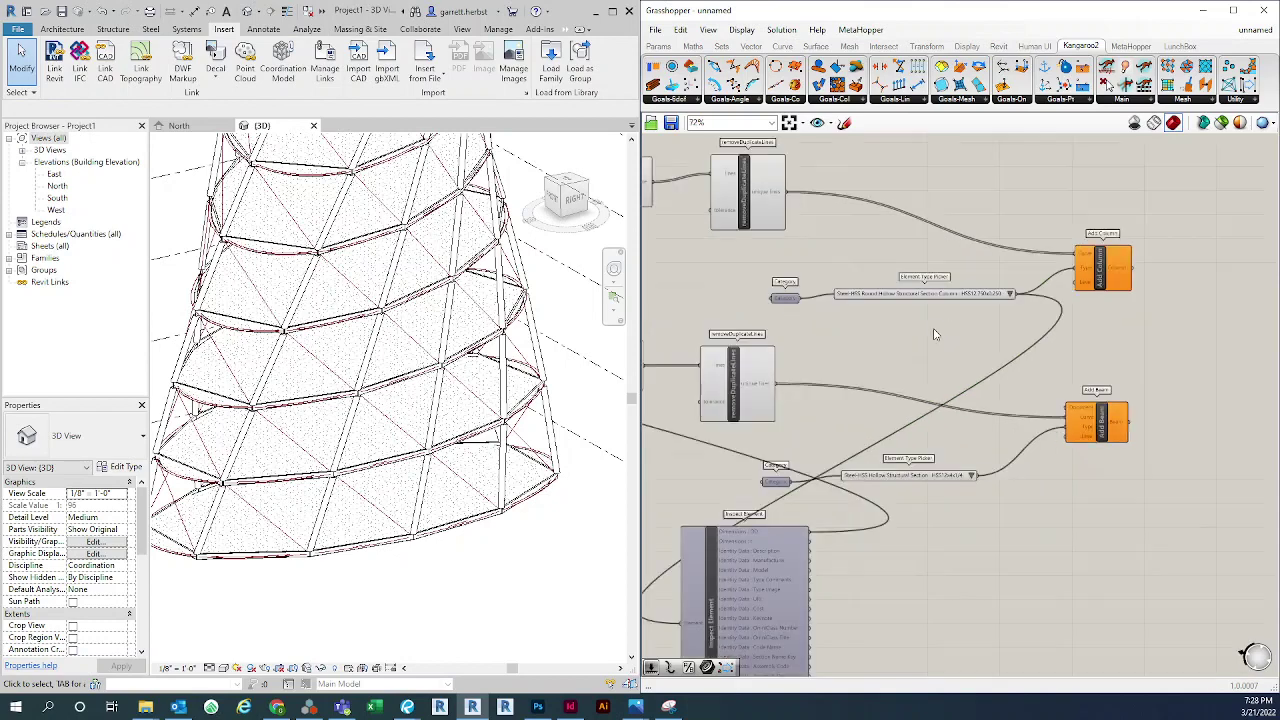
pyautogui.moveTo(931, 334); pyautogui.dragTo(770, 270)
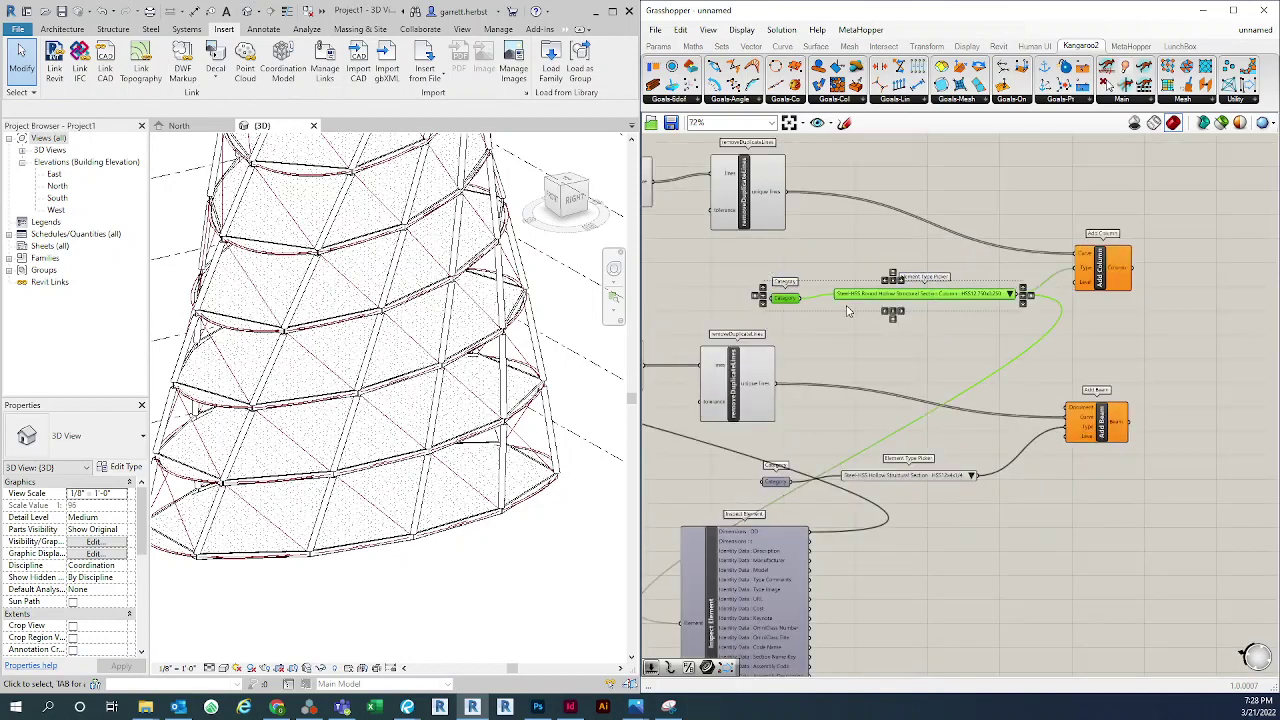
pyautogui.scroll(-6, 922, 478)
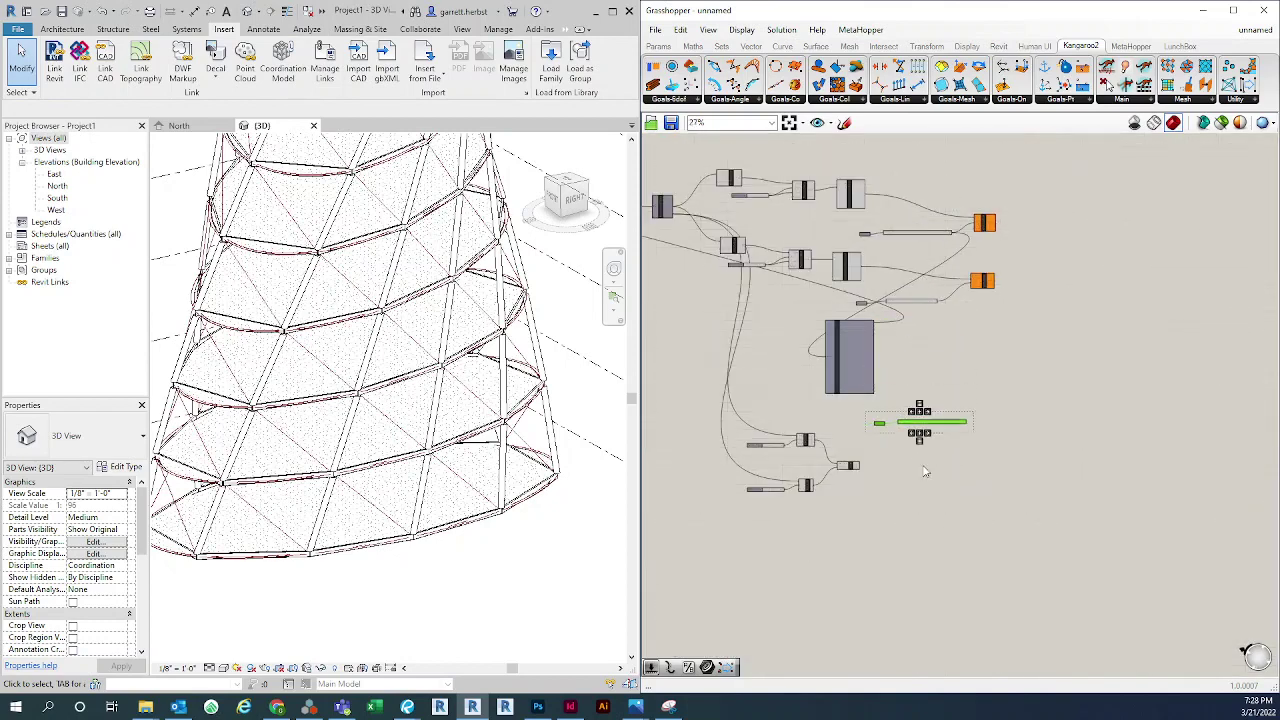
pyautogui.scroll(6, 925, 472)
# Add an Add Column component and place it beside the copied Element Type Picker
pyautogui.click(1026, 428)
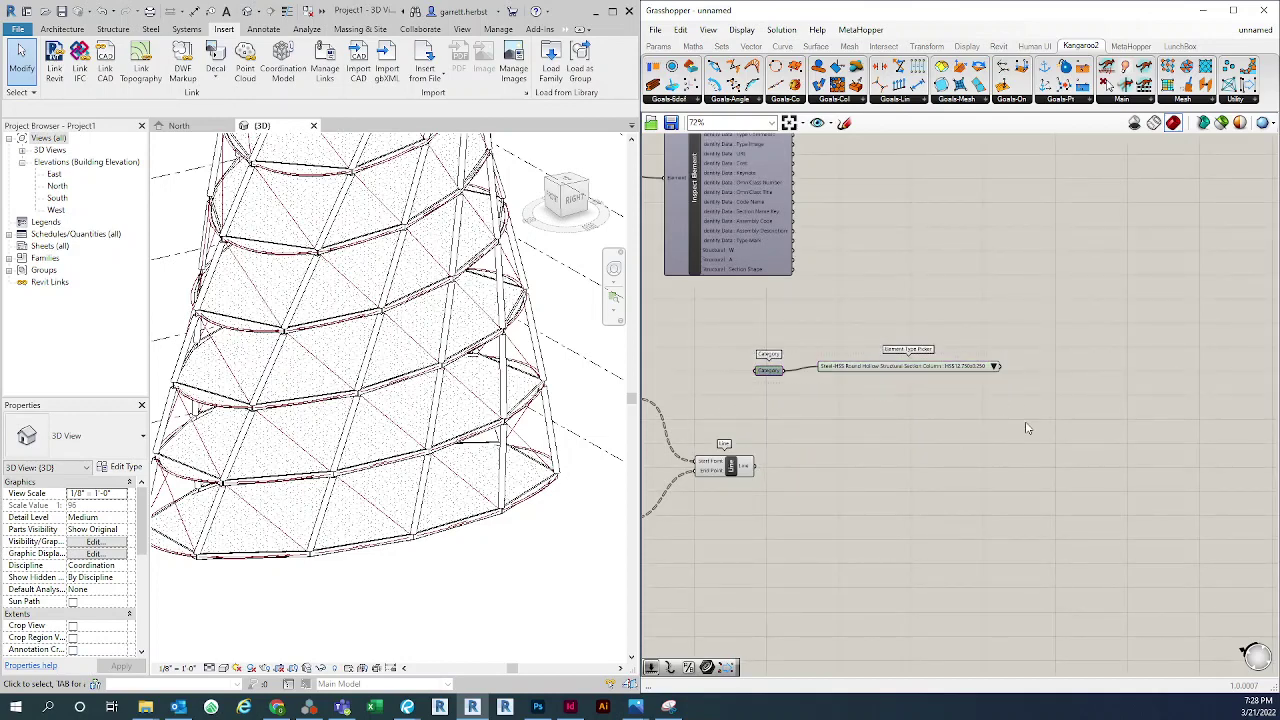
pyautogui.doubleClick(1026, 428)
pyautogui.write('add')
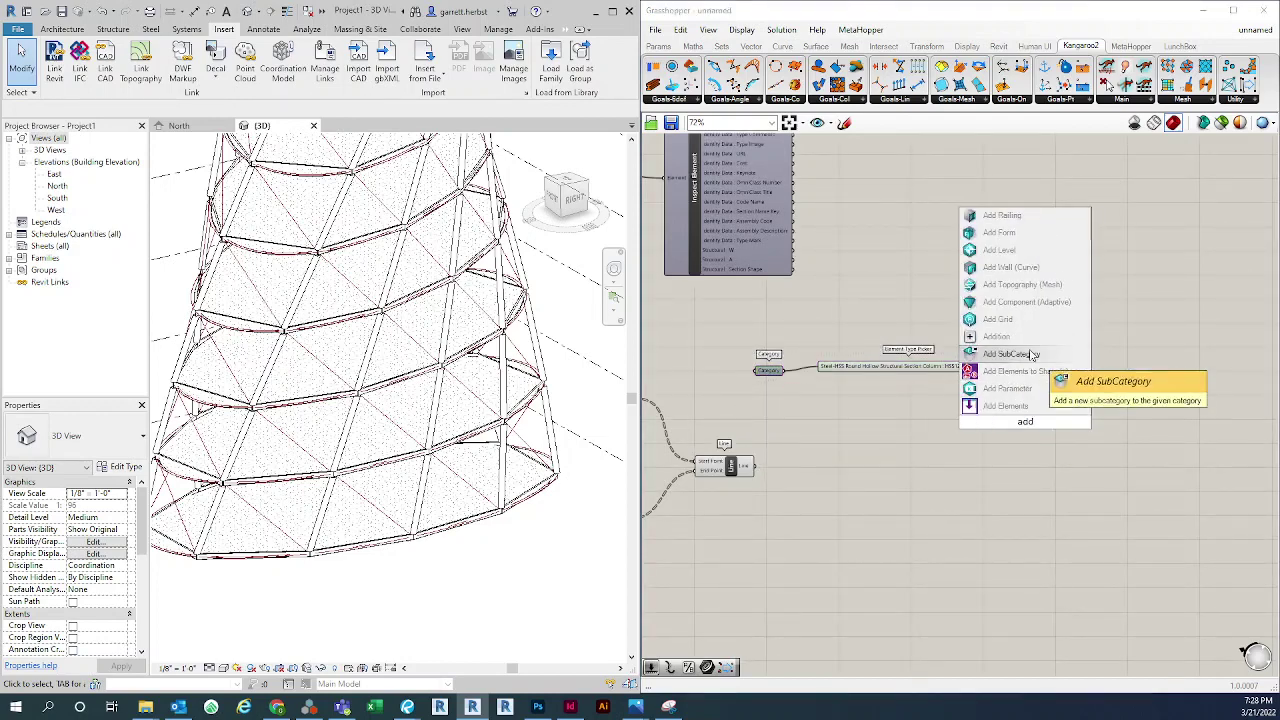
pyautogui.write(' col')
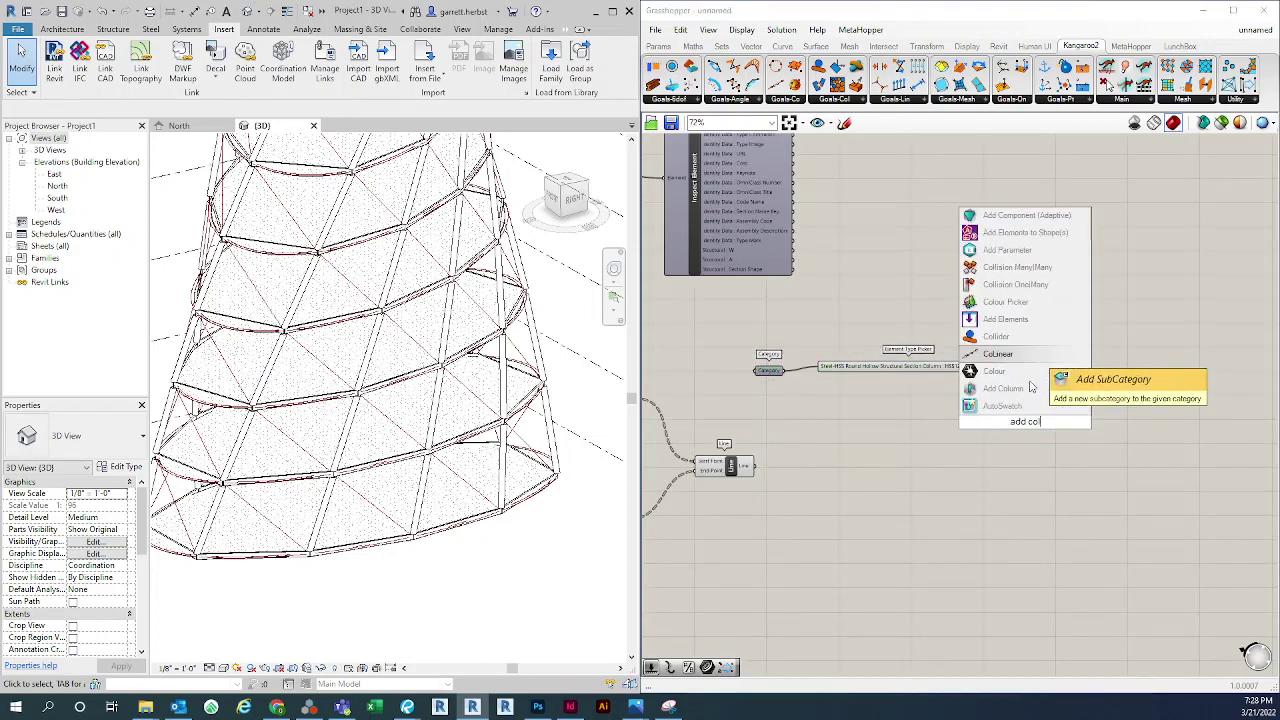
pyautogui.click(1062, 405)
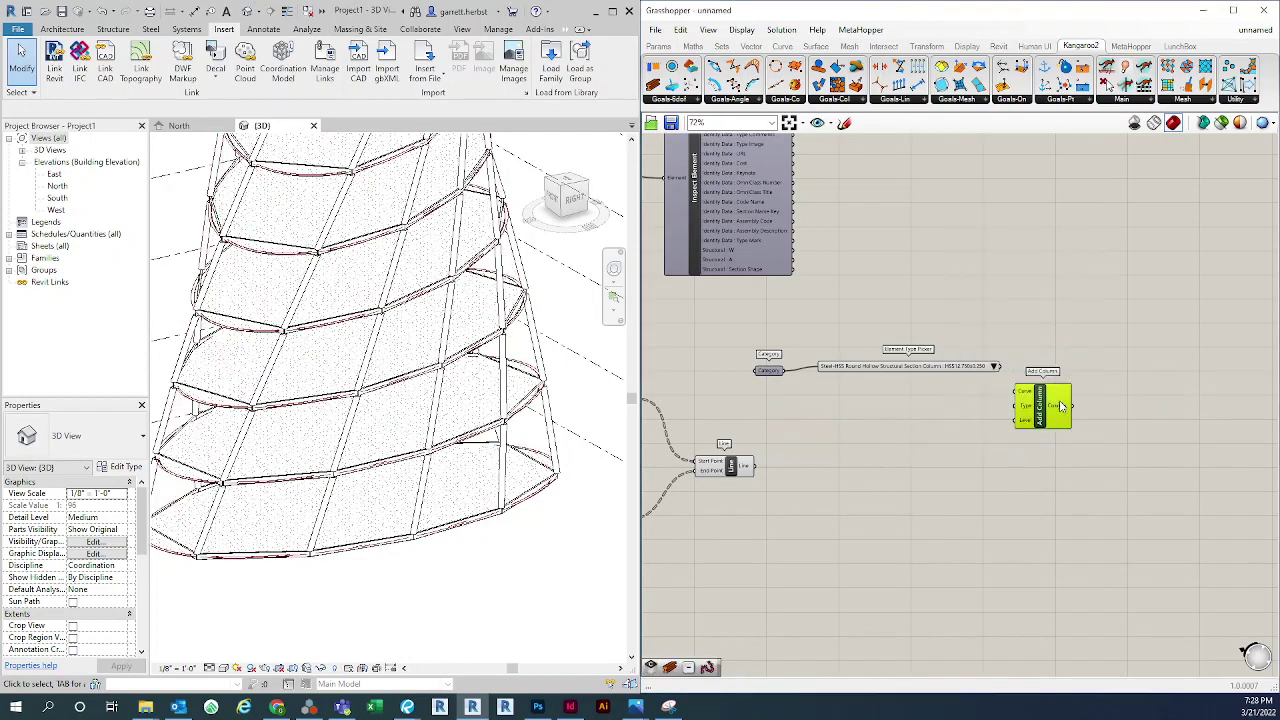
pyautogui.moveTo(1062, 405); pyautogui.dragTo(1085, 396)
pyautogui.click(1032, 347)
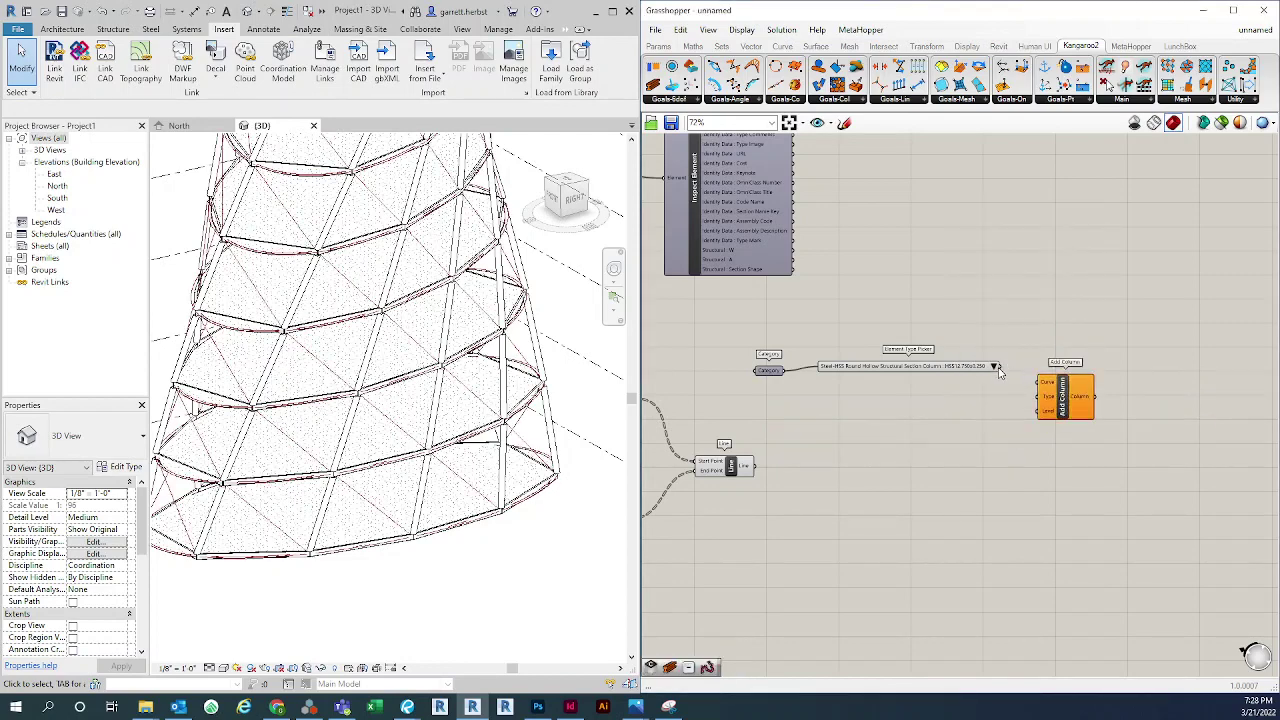
# Connect the copied Element Type Picker to Add Column's Type input and choose Steel-HSS Round Hollow Structural Section Column : HSS8.625x0.250
pyautogui.moveTo(998, 369); pyautogui.dragTo(1038, 397)
pyautogui.scroll(3, 976, 378)
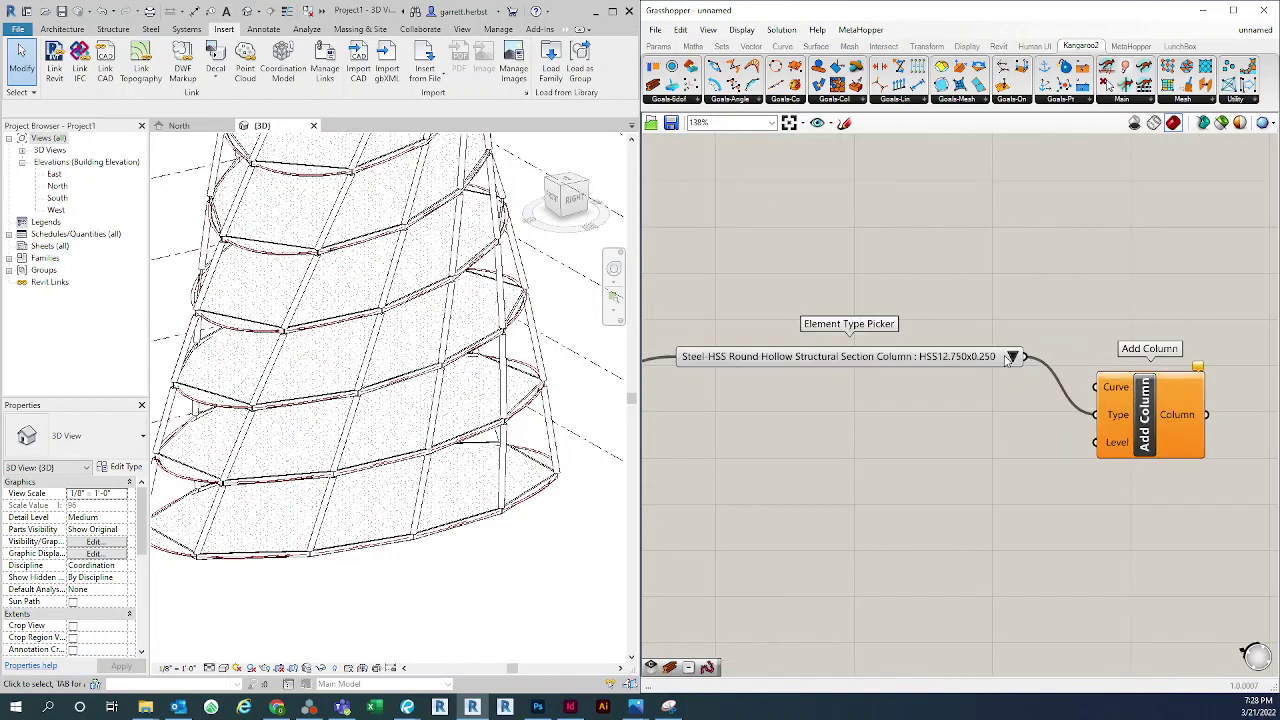
pyautogui.click(1011, 357)
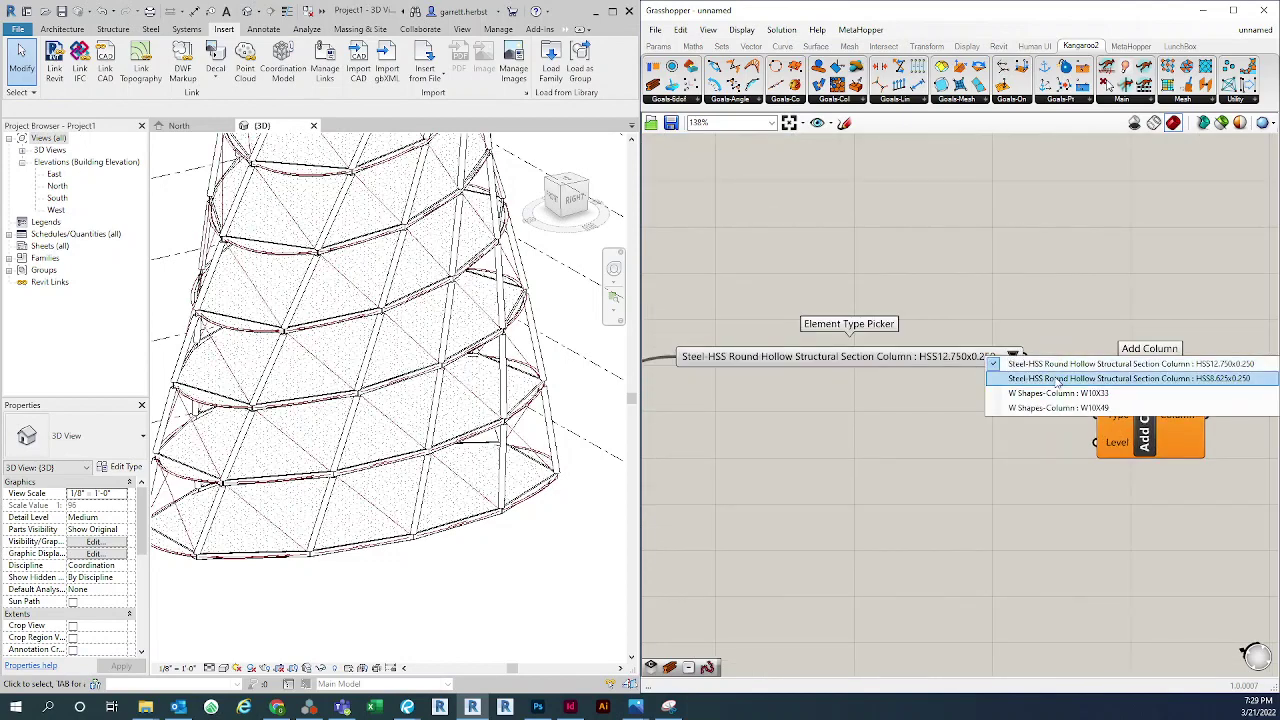
pyautogui.click(1057, 381)
pyautogui.scroll(-2, 960, 290)
pyautogui.click(911, 333)
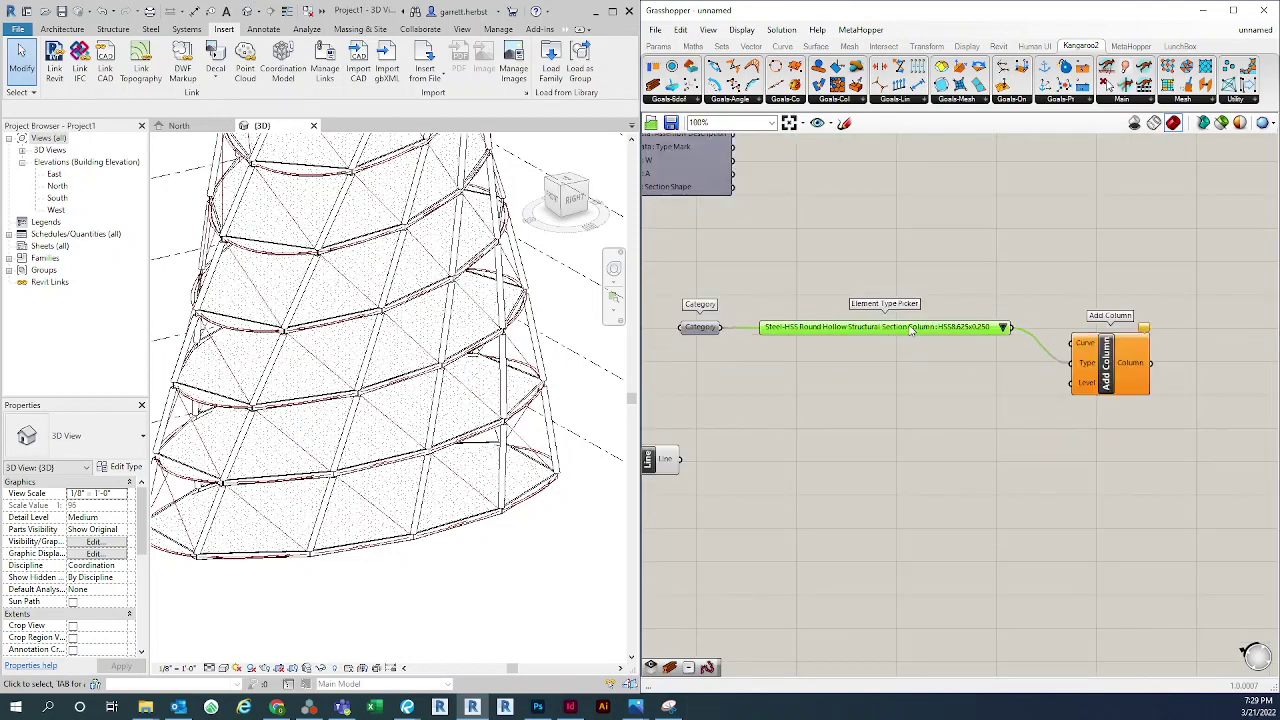
# Connect the Line output to Add Column's Curve input to generate diagonal columns in Revit
pyautogui.click(904, 436)
pyautogui.scroll(-2, 910, 405)
pyautogui.moveTo(741, 442); pyautogui.dragTo(1033, 361)
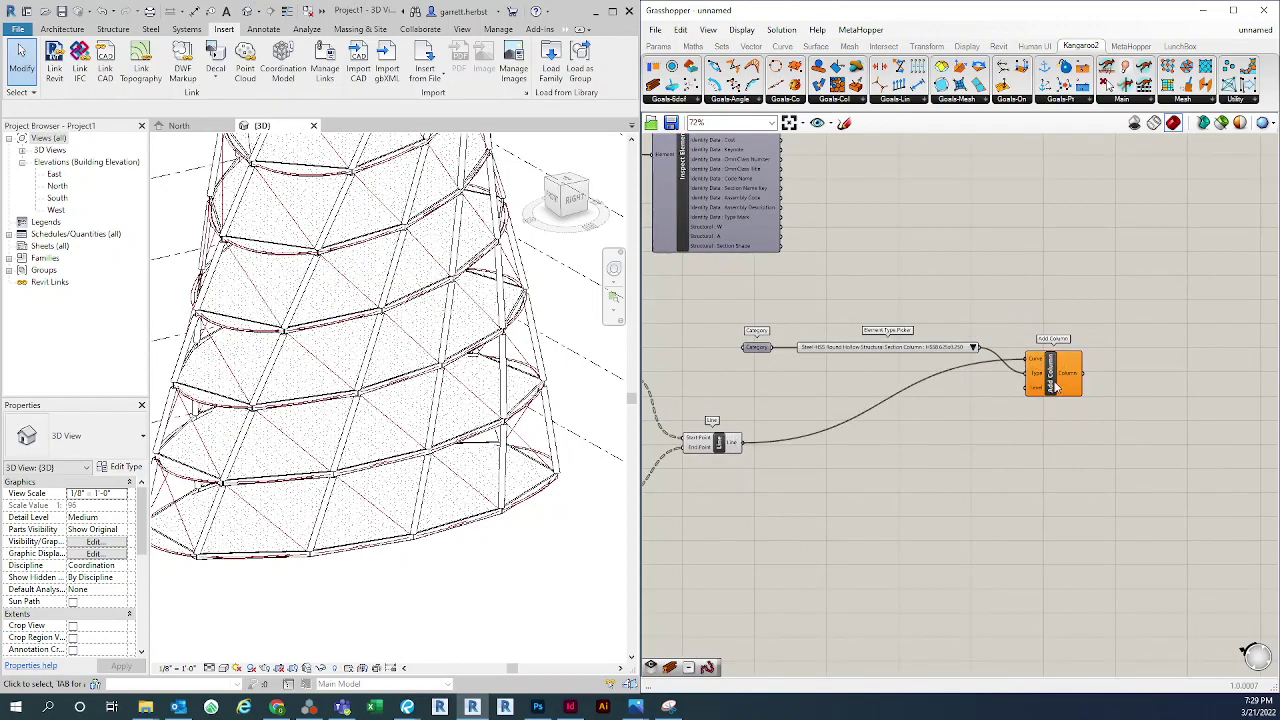
pyautogui.click(1035, 372)
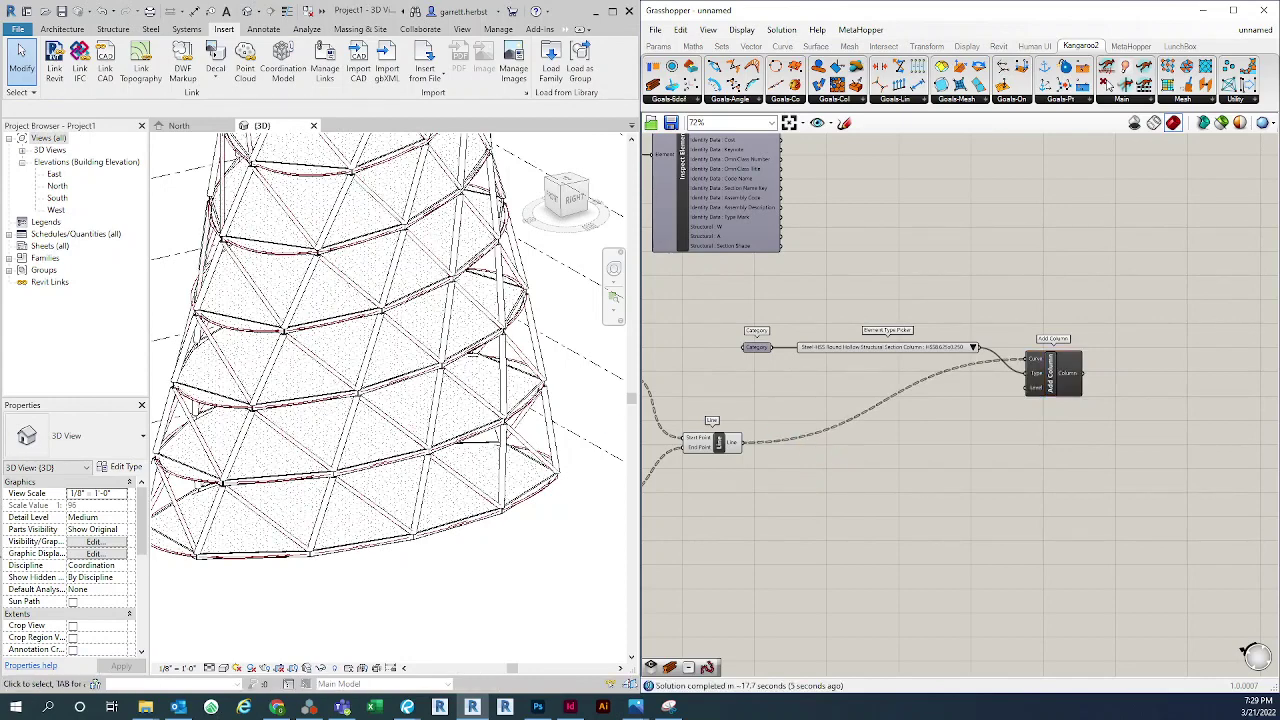
# Delete the new Add Column component together with all the diagonal columns it generated in Revit
pyautogui.click(1058, 376)
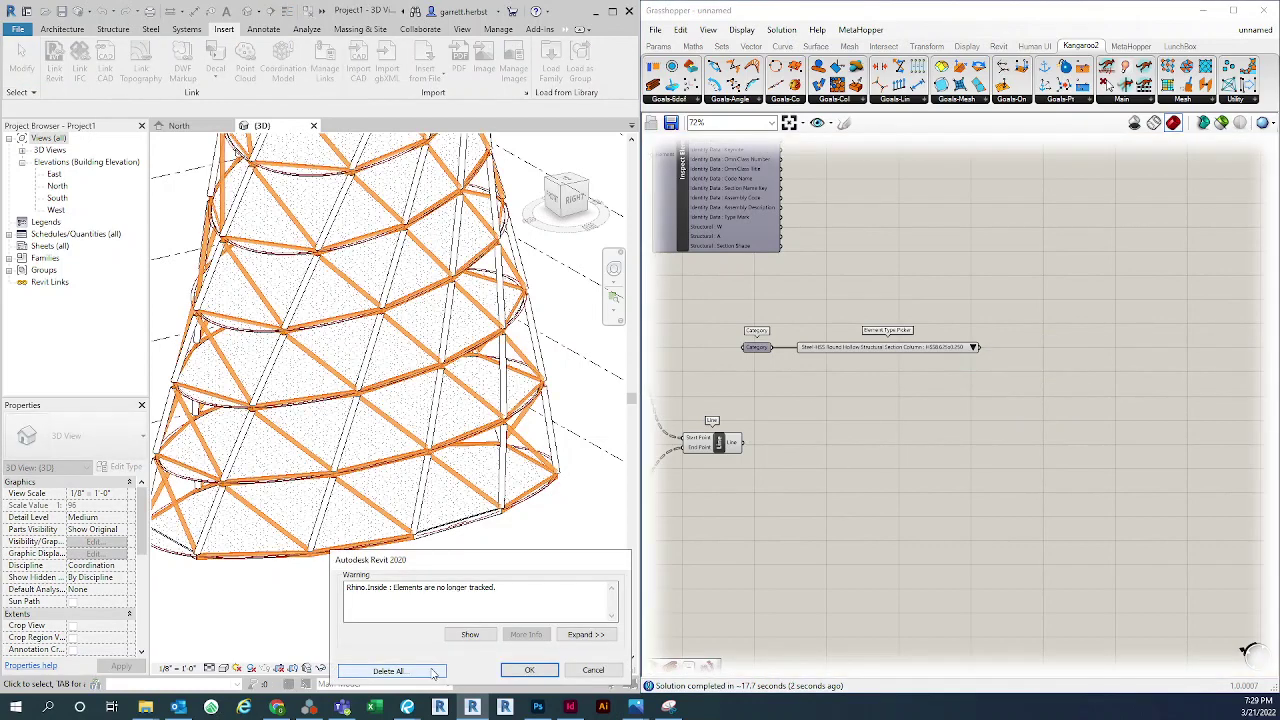
pyautogui.click(433, 674)
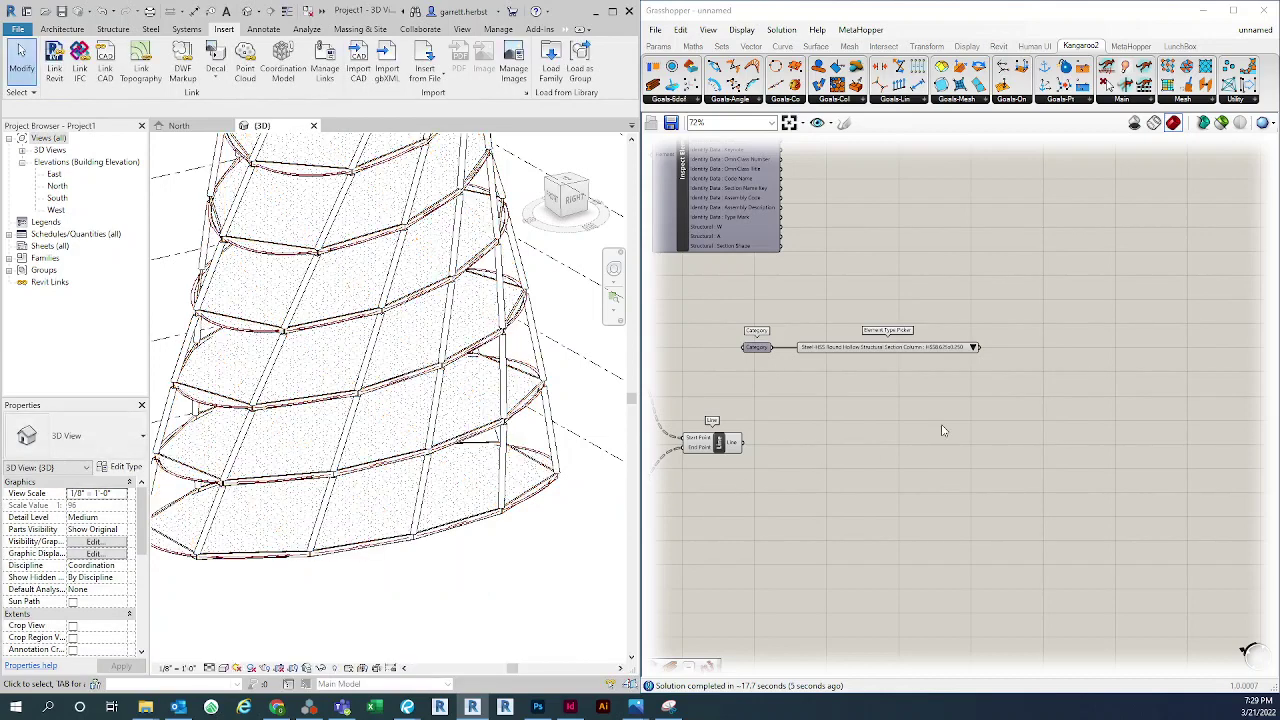
# Add a fresh Add Column component and connect the HSS8.625x0.250 Element Type Picker to its Type input
pyautogui.scroll(2, 975, 422)
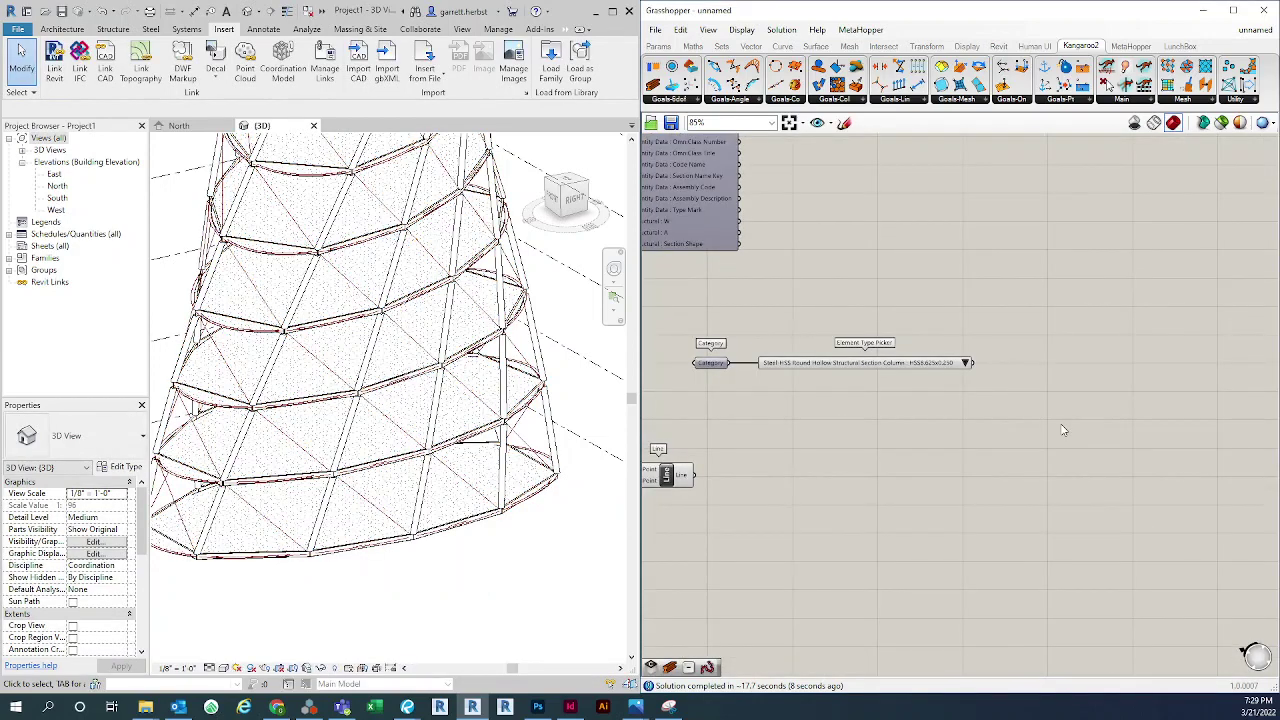
pyautogui.doubleClick(1062, 424)
pyautogui.write('add column')
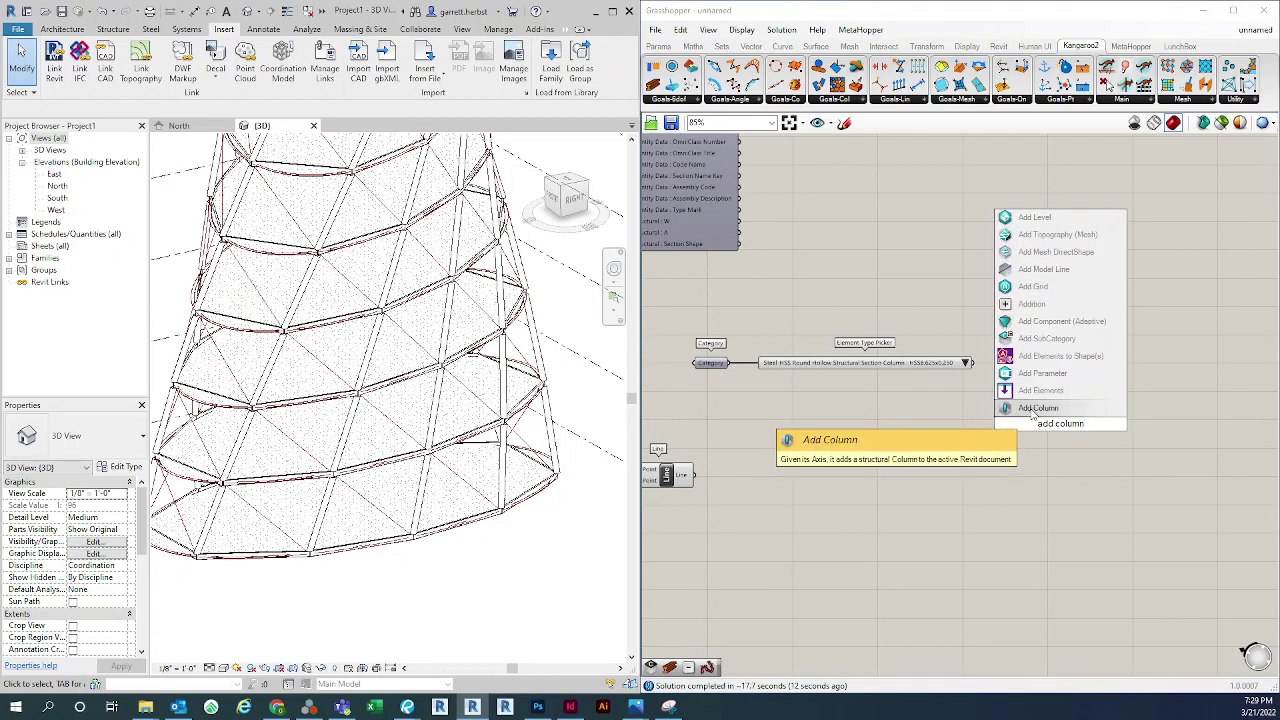
pyautogui.click(1032, 408)
pyautogui.moveTo(966, 362); pyautogui.dragTo(1025, 437)
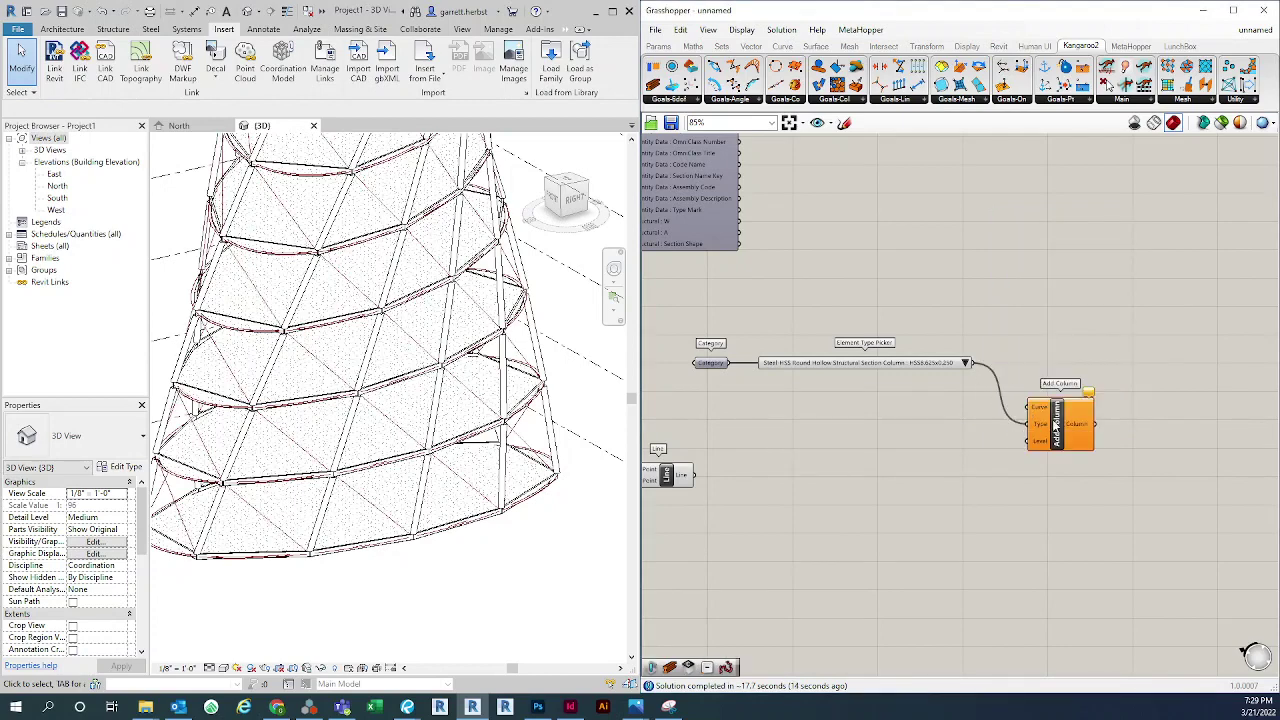
# Flatten the Line component's output
pyautogui.moveTo(903, 514); pyautogui.dragTo(971, 457, button='right')
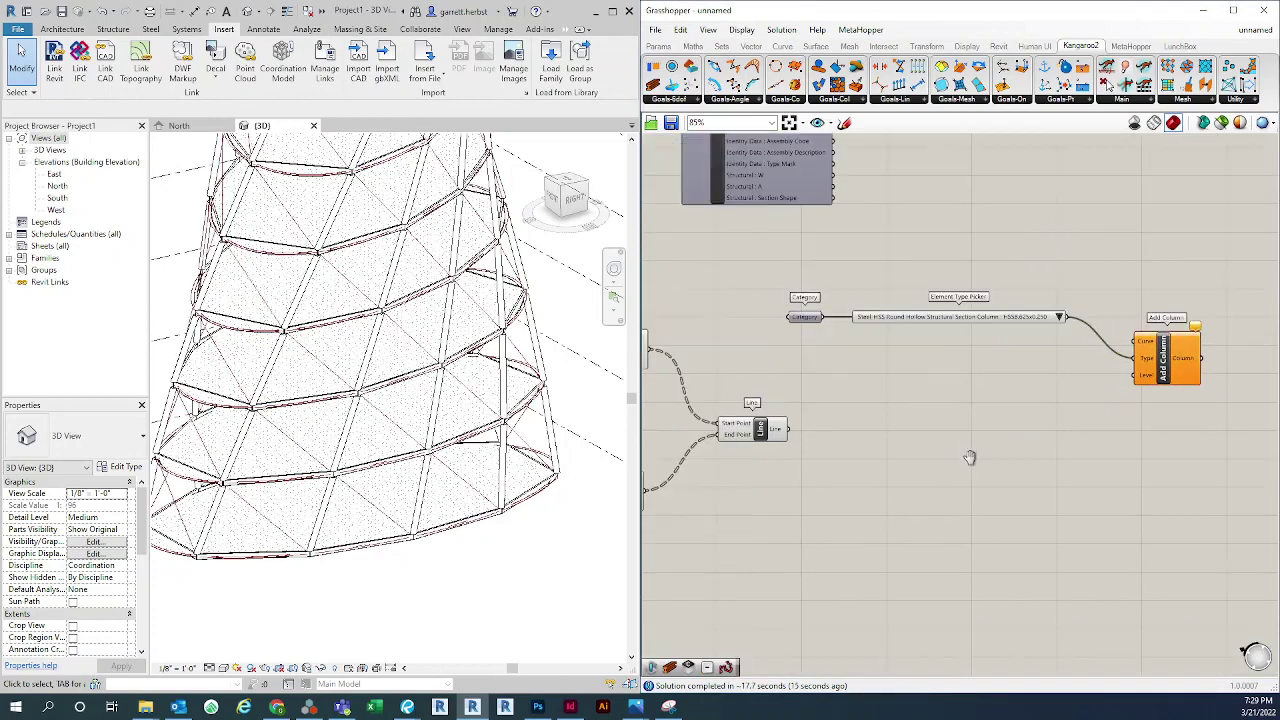
pyautogui.rightClick(773, 437)
pyautogui.click(797, 501)
# Add a removeDuplicateLines component between the Line component and Add Column
pyautogui.doubleClick(945, 480)
pyautogui.write('remove')
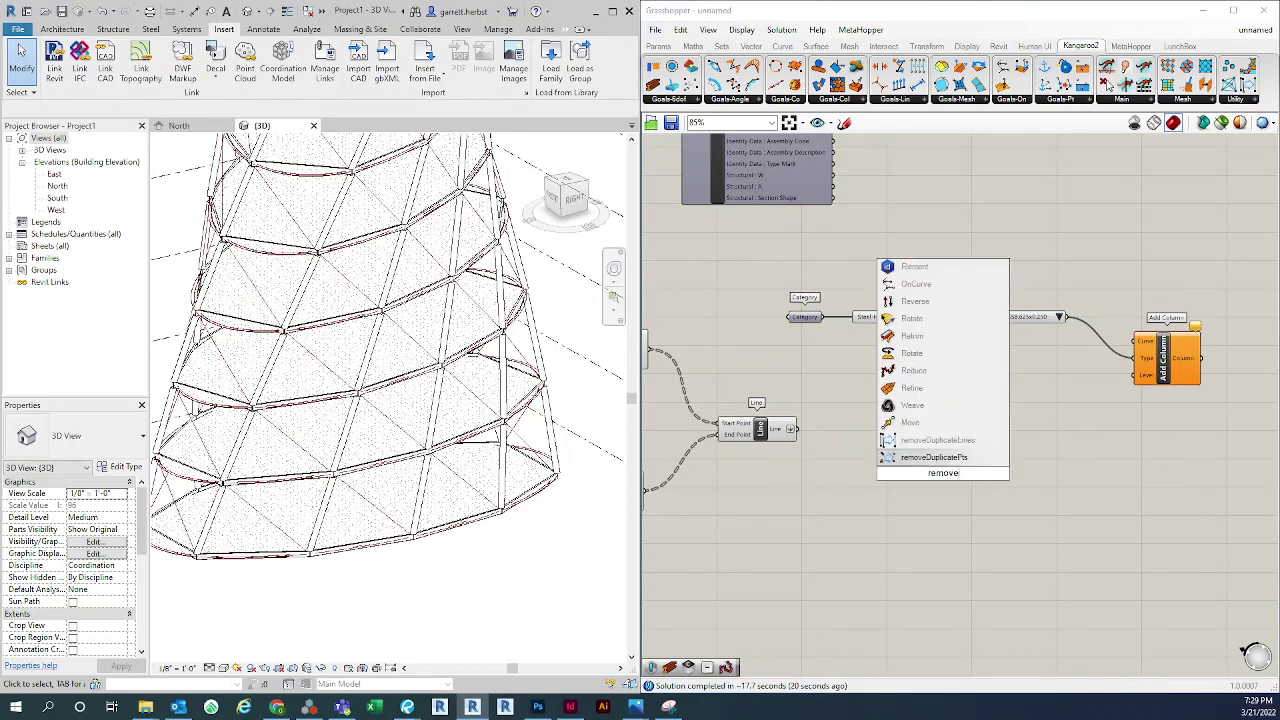
pyautogui.click(935, 440)
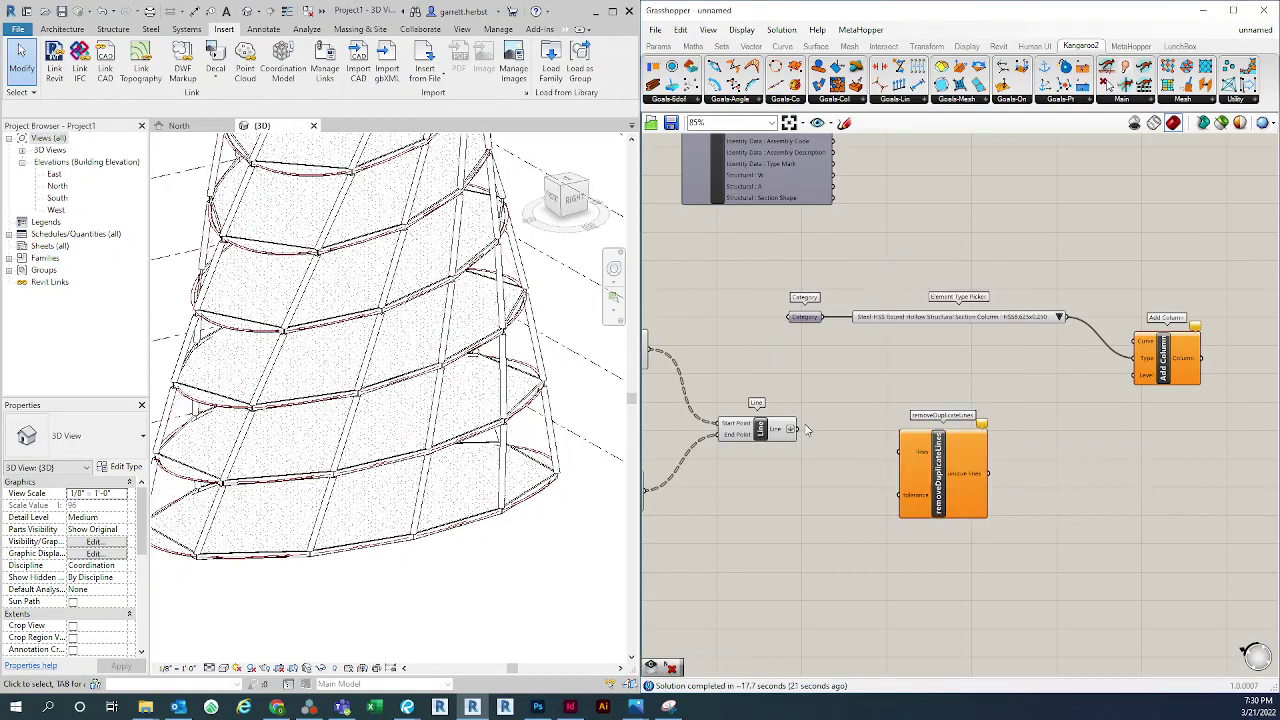
# Connect the Line output to the removeDuplicateLines lines input, and its unique lines output to Add Column's Curve input
pyautogui.moveTo(799, 429); pyautogui.dragTo(896, 452)
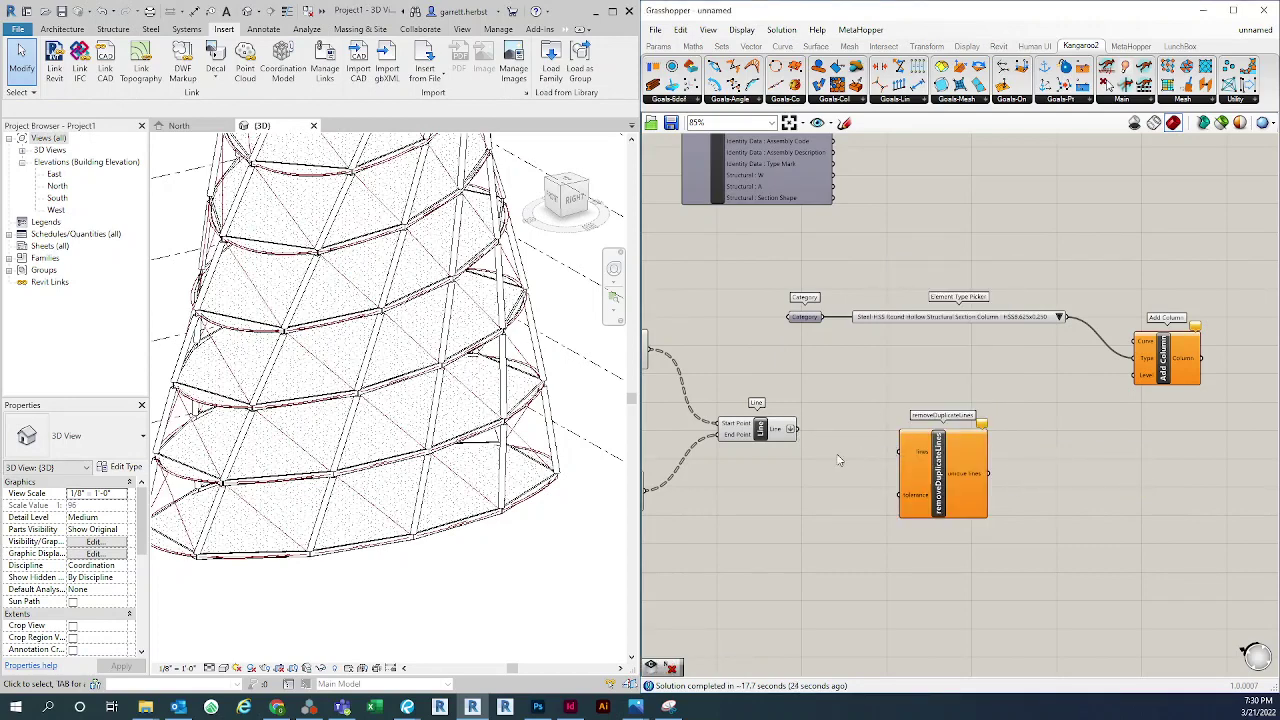
pyautogui.moveTo(793, 430); pyautogui.dragTo(900, 452)
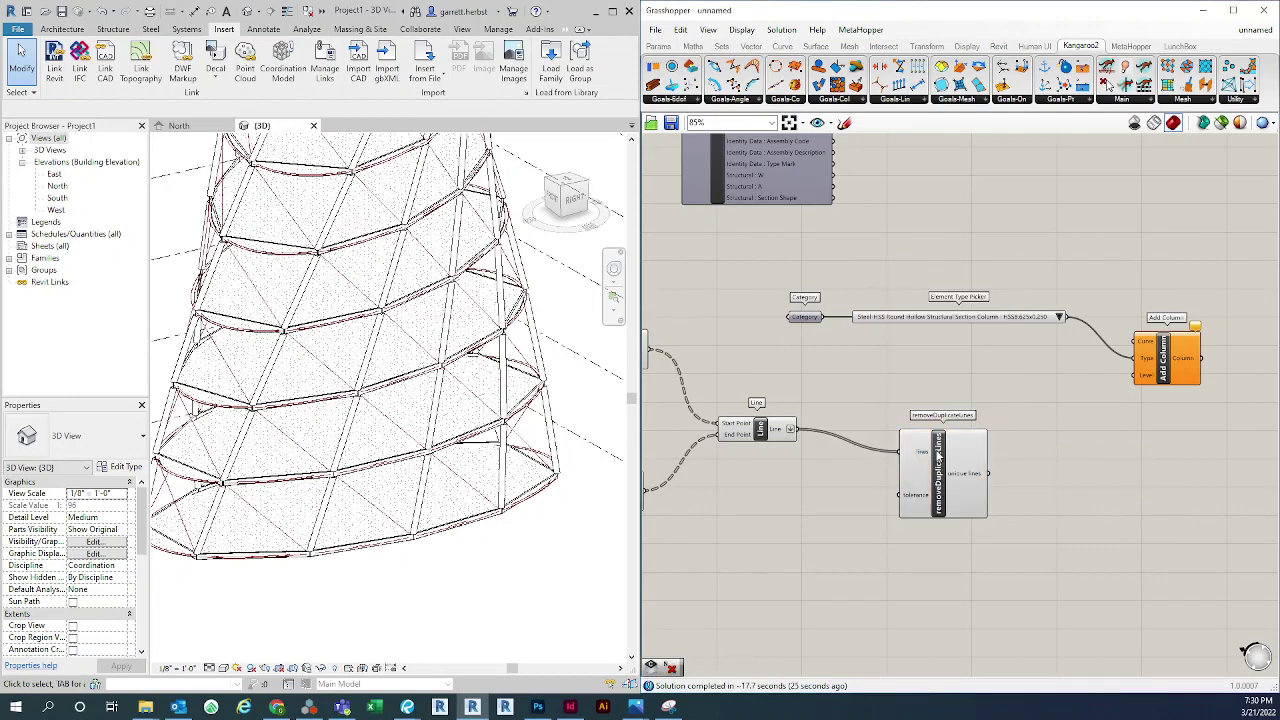
pyautogui.moveTo(987, 459); pyautogui.dragTo(1140, 342)
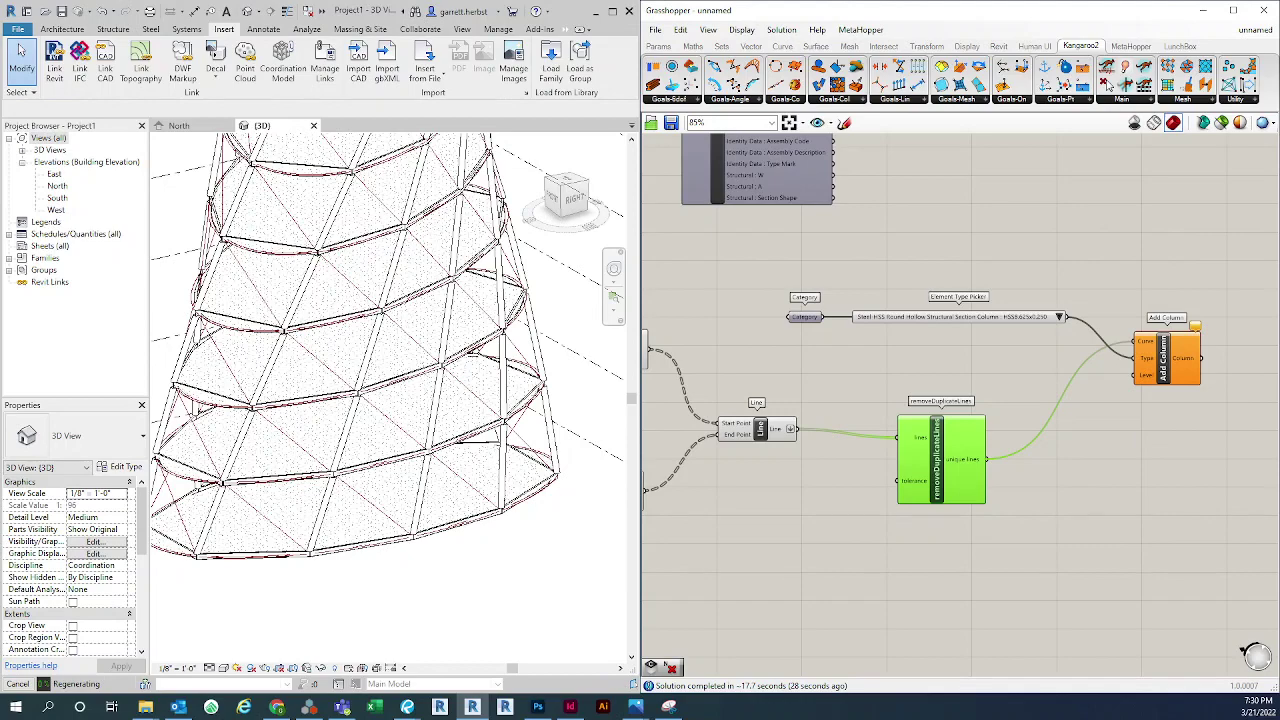
pyautogui.moveTo(1052, 480); pyautogui.dragTo(1014, 471, button='right')
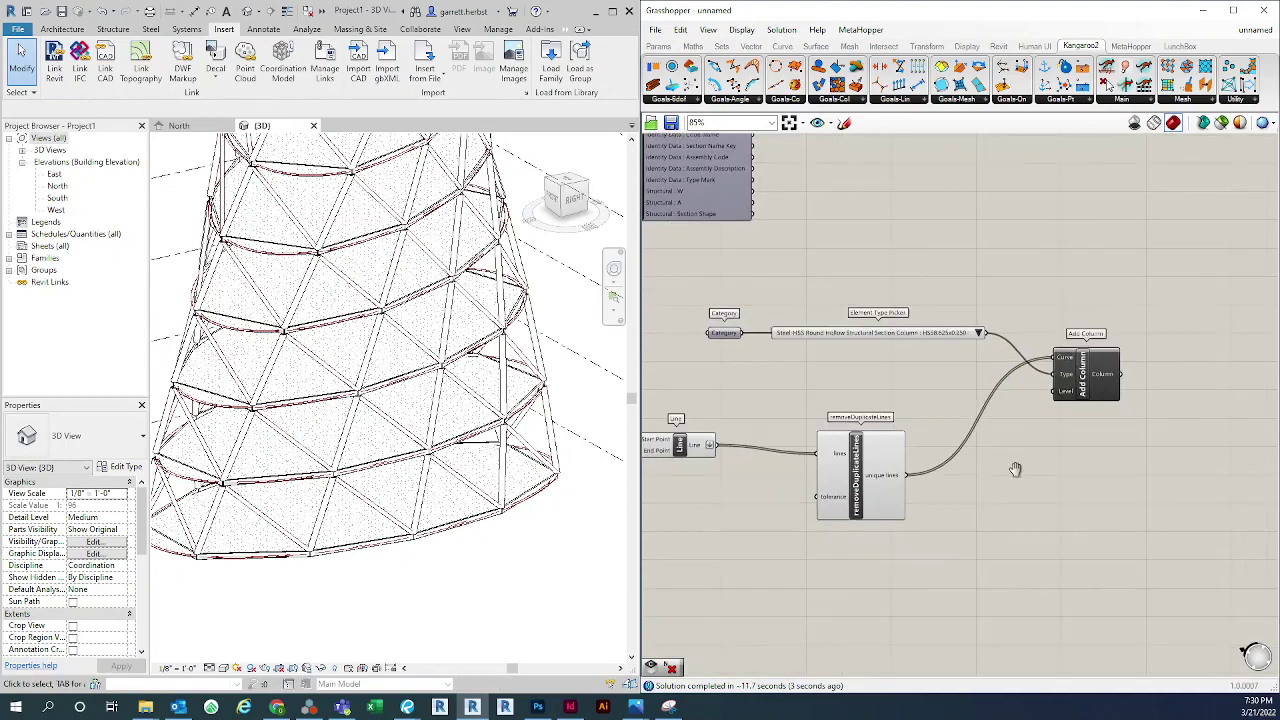
# Examine the generated diagonal columns around the whole tower in the Revit 3D view
pyautogui.scroll(-2, 367, 558)
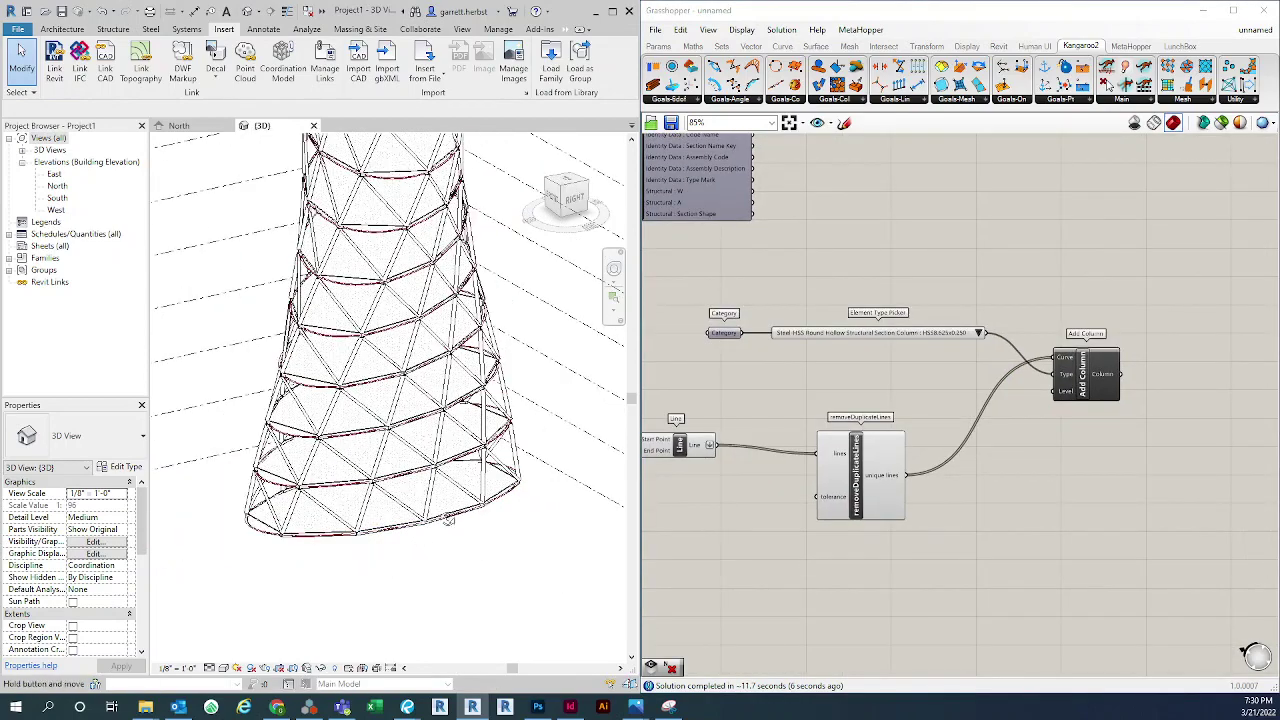
pyautogui.keyDown('shift'); pyautogui.moveTo(367, 558); pyautogui.dragTo(430, 360, button='middle'); pyautogui.keyUp('shift')
pyautogui.scroll(-3, 1060, 480)
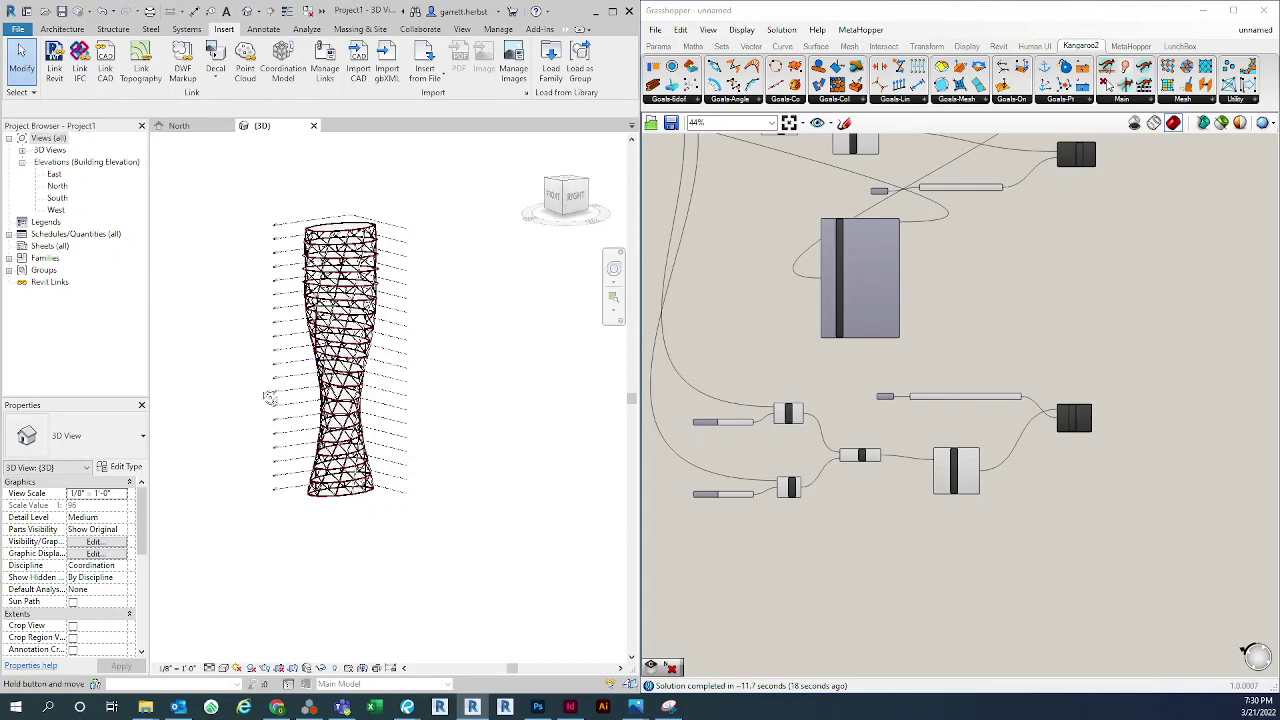
pyautogui.keyDown('shift'); pyautogui.moveTo(268, 396); pyautogui.dragTo(260, 351, button='middle'); pyautogui.keyUp('shift')
pyautogui.scroll(3, 267, 331)
pyautogui.keyDown('shift'); pyautogui.moveTo(488, 425); pyautogui.dragTo(503, 437, button='middle'); pyautogui.keyUp('shift')
pyautogui.scroll(-3, 1006, 509)
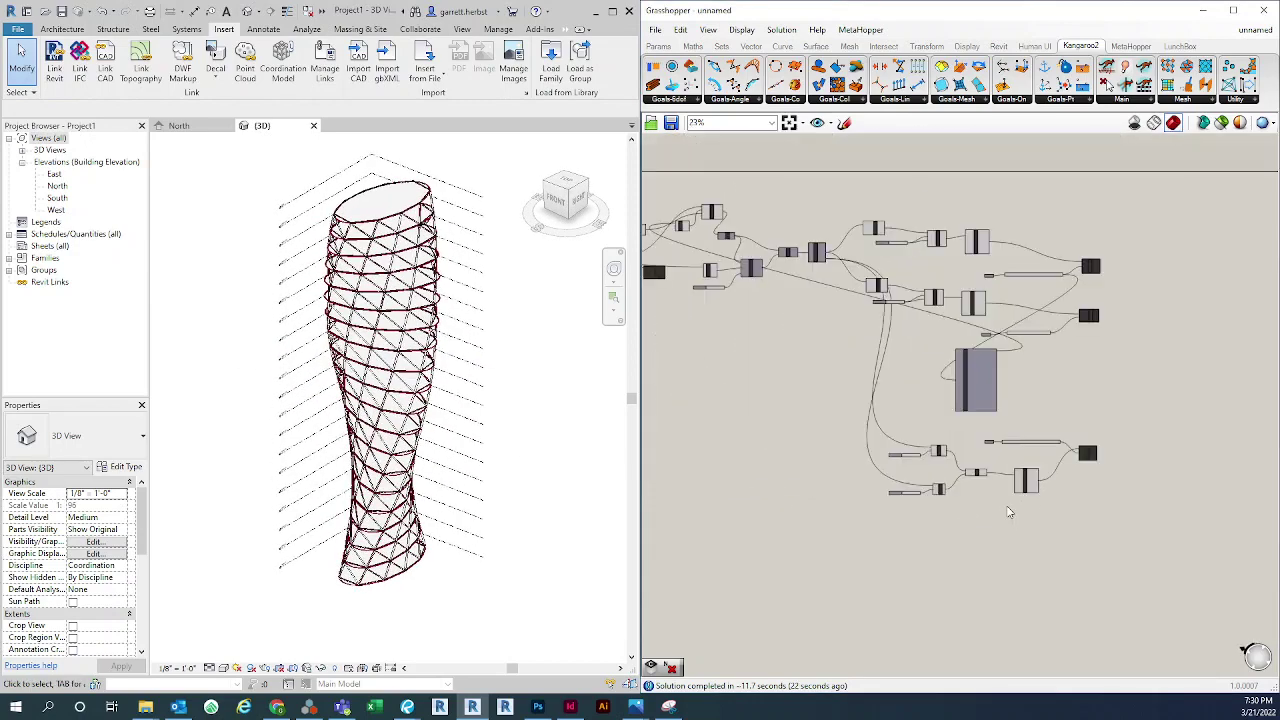
# Review the complete Grasshopper definition, from the Series inputs through to the components that create Revit elements
pyautogui.moveTo(804, 471); pyautogui.dragTo(835, 471, button='right')
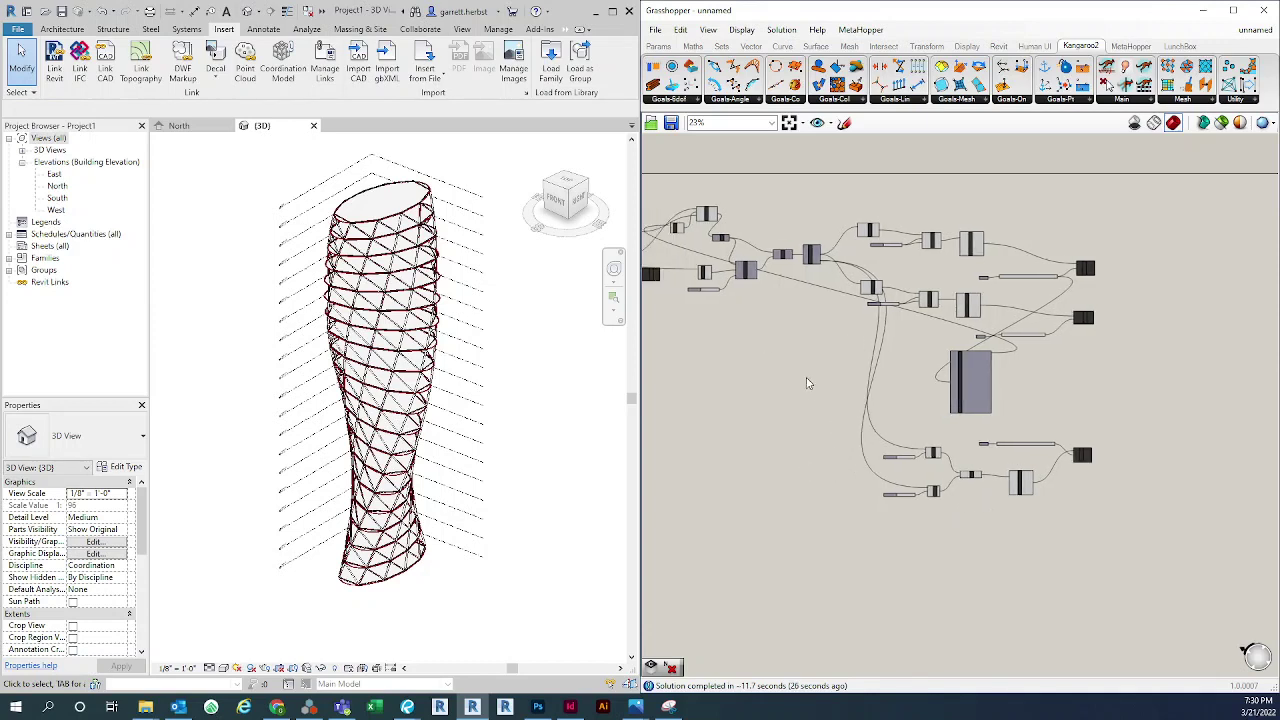
pyautogui.moveTo(832, 423); pyautogui.dragTo(852, 433, button='right')
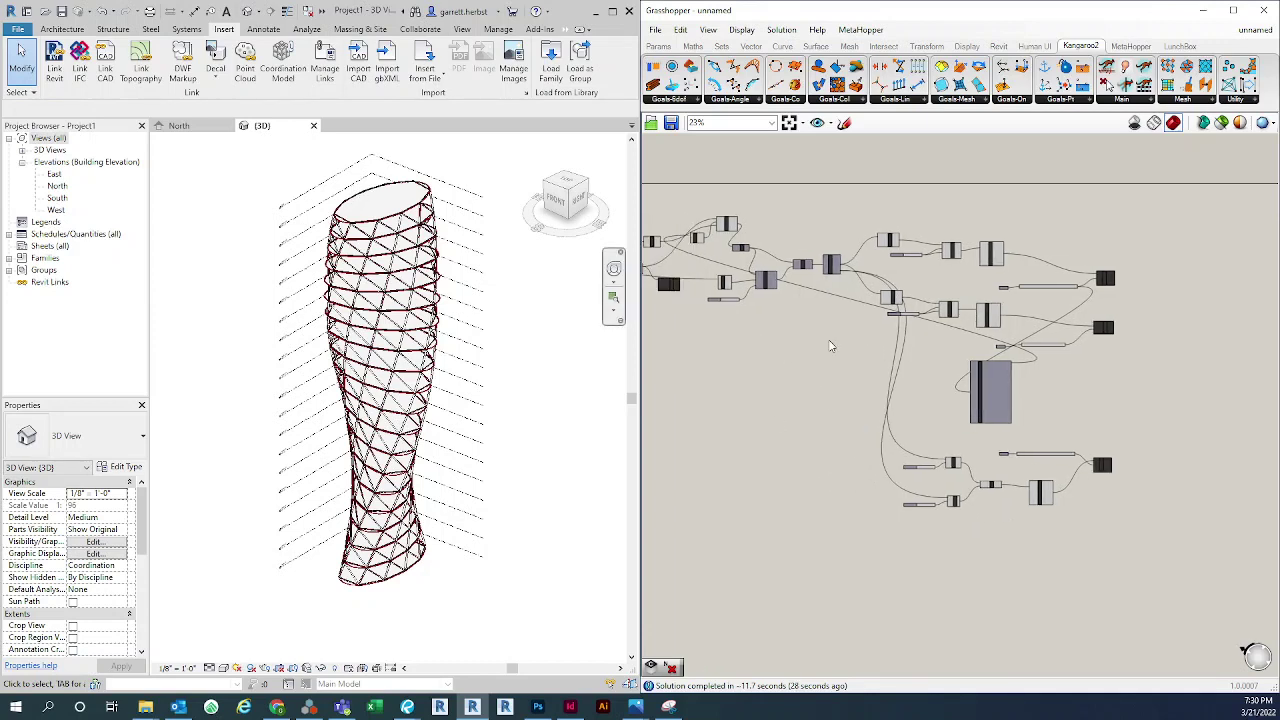
pyautogui.scroll(5, 829, 346)
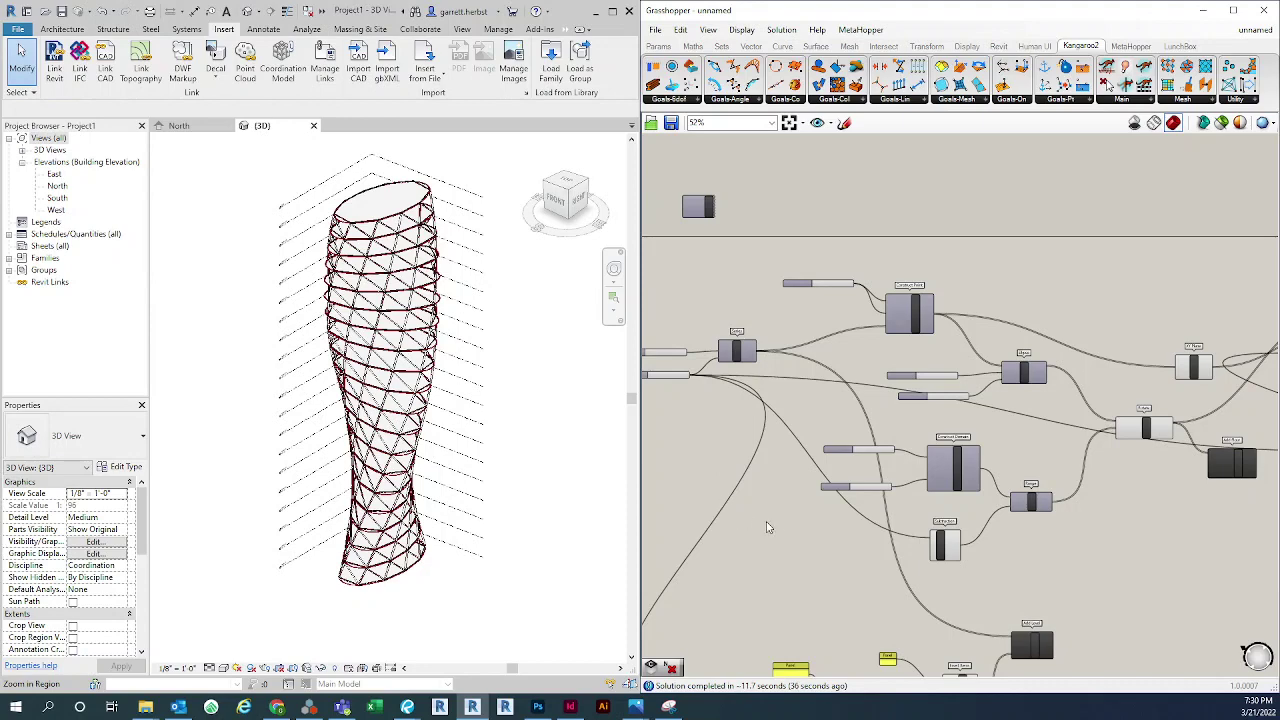
pyautogui.scroll(-5, 767, 528)
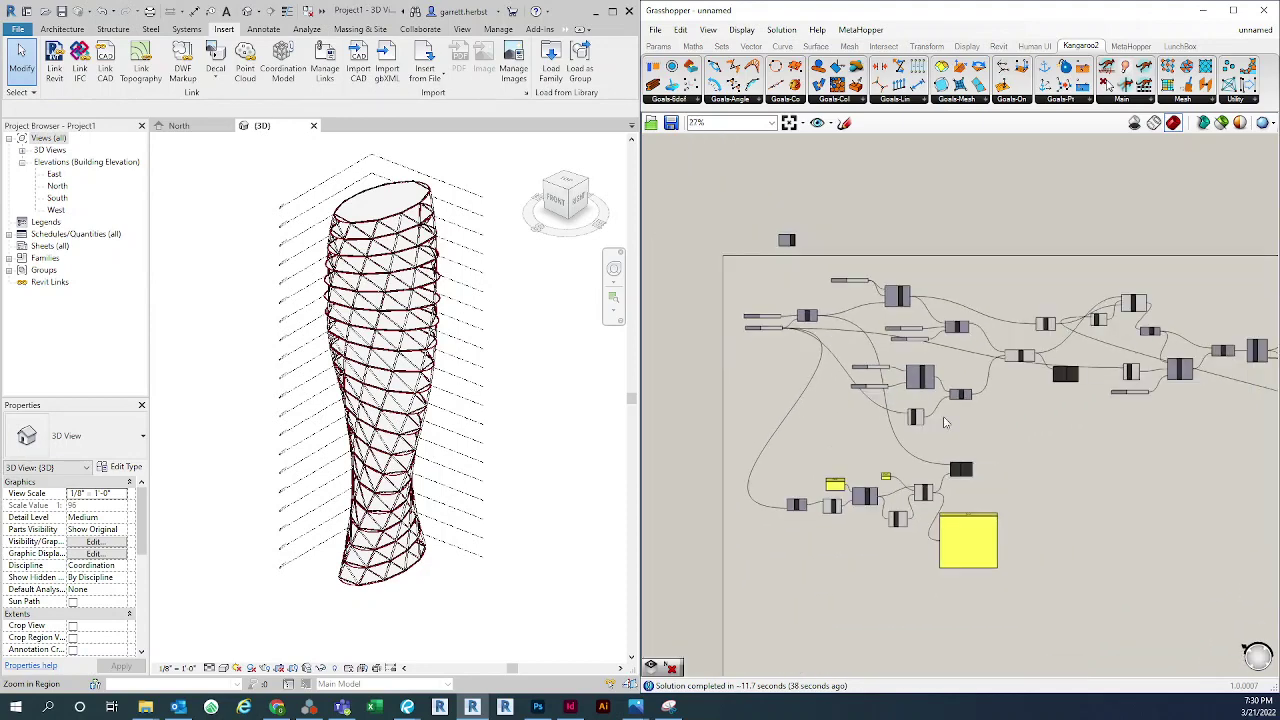
pyautogui.moveTo(976, 427); pyautogui.dragTo(909, 427, button='right')
pyautogui.scroll(-2, 918, 426)
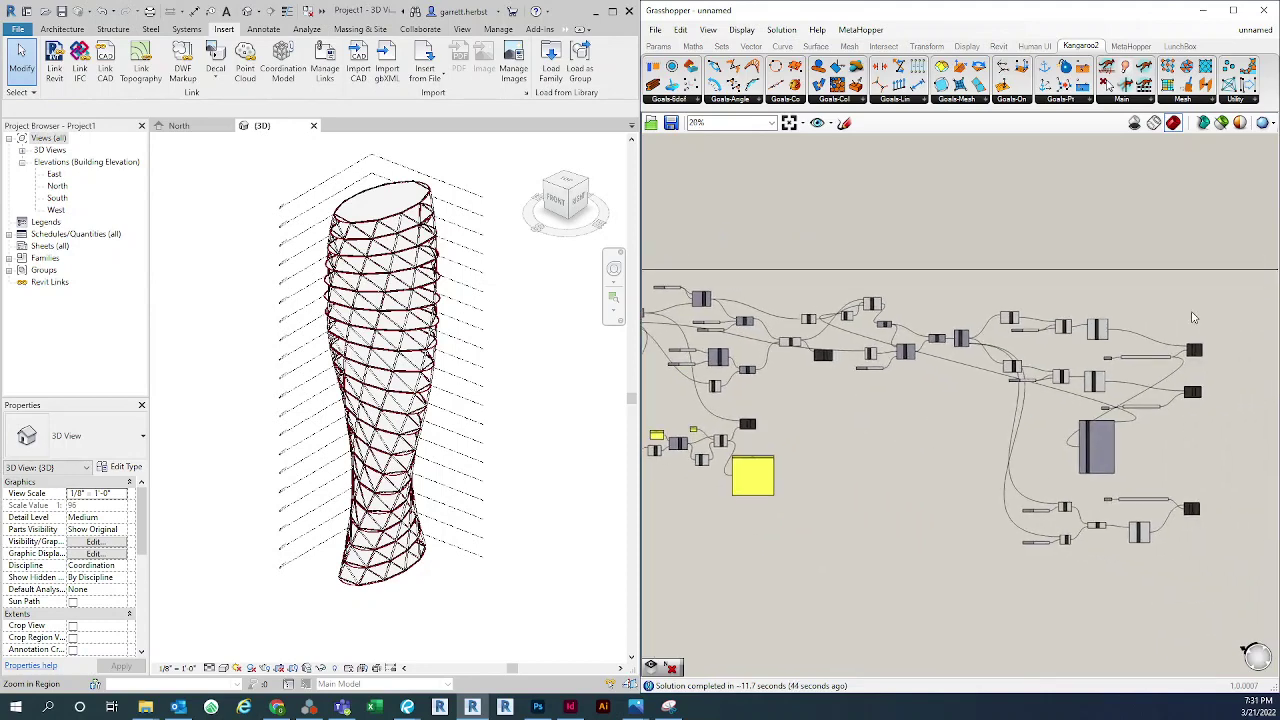
pyautogui.moveTo(1192, 318); pyautogui.dragTo(1160, 314, button='right')
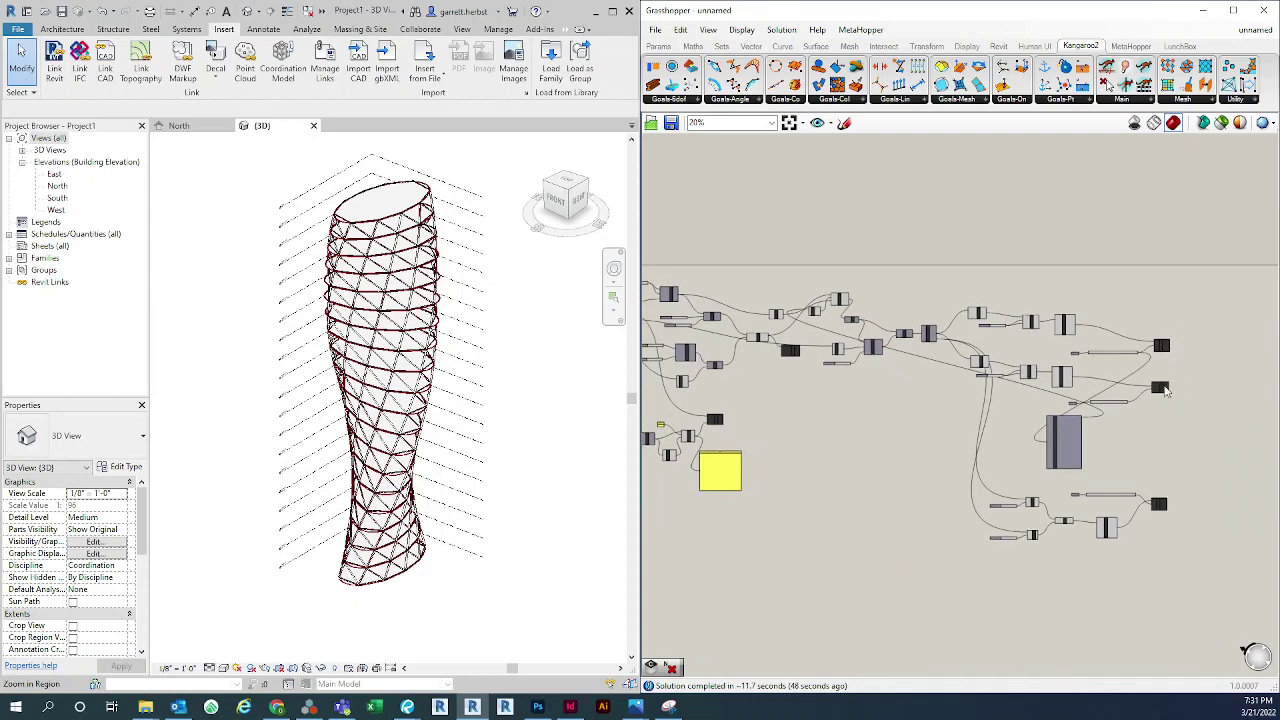
pyautogui.scroll(3, 1203, 464)
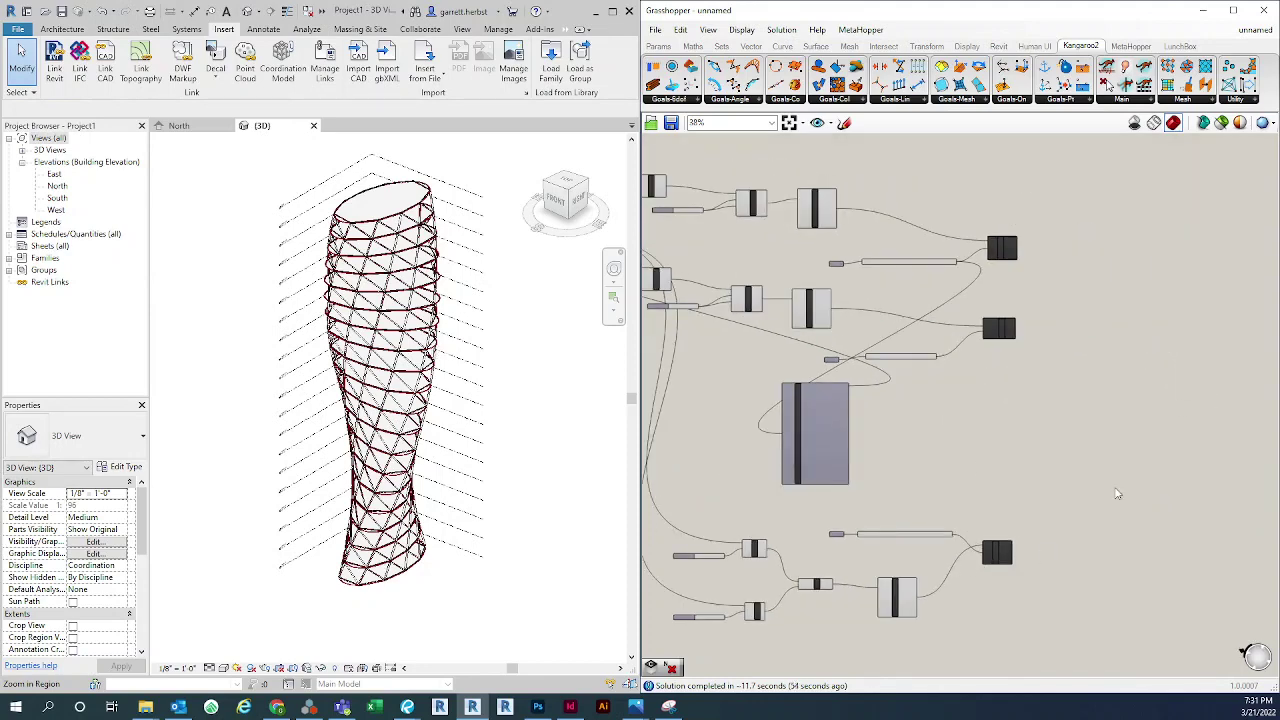
pyautogui.scroll(-4, 996, 437)
# Shift the large element-parameter component slightly away from the neighbouring branches and deselect it
pyautogui.click(963, 428)
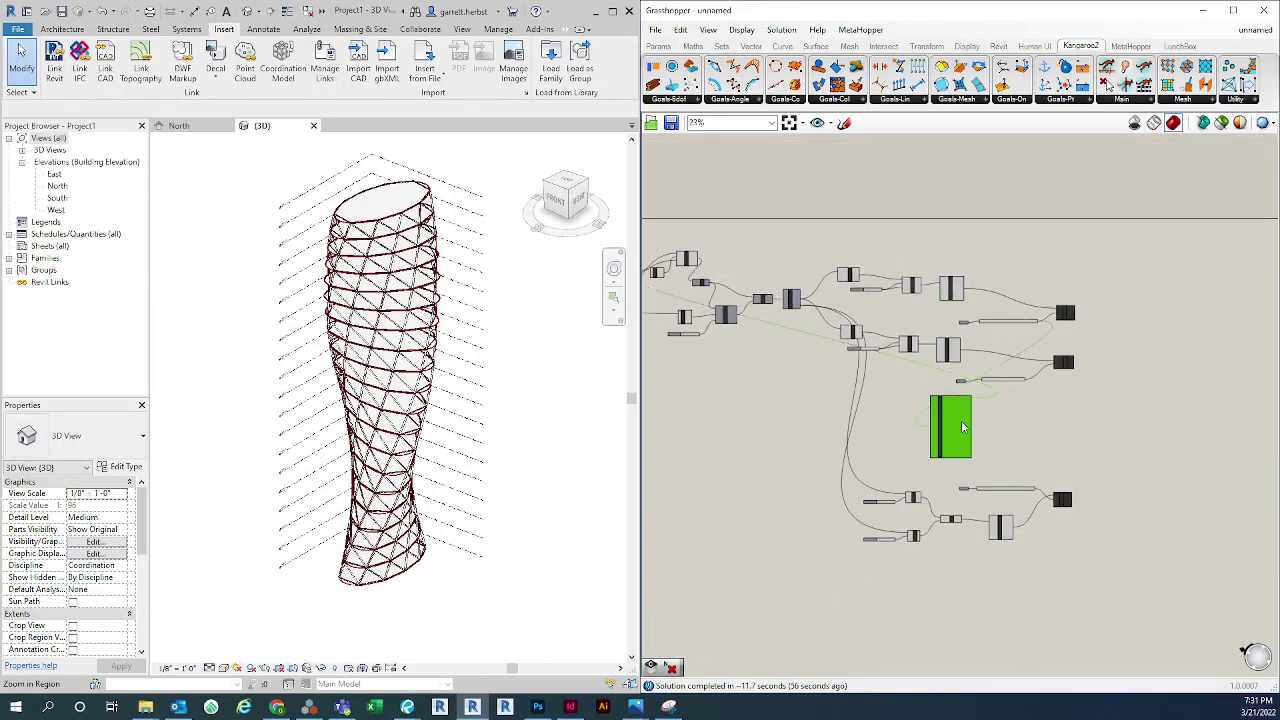
pyautogui.moveTo(963, 427); pyautogui.dragTo(974, 429)
pyautogui.click(1049, 434)
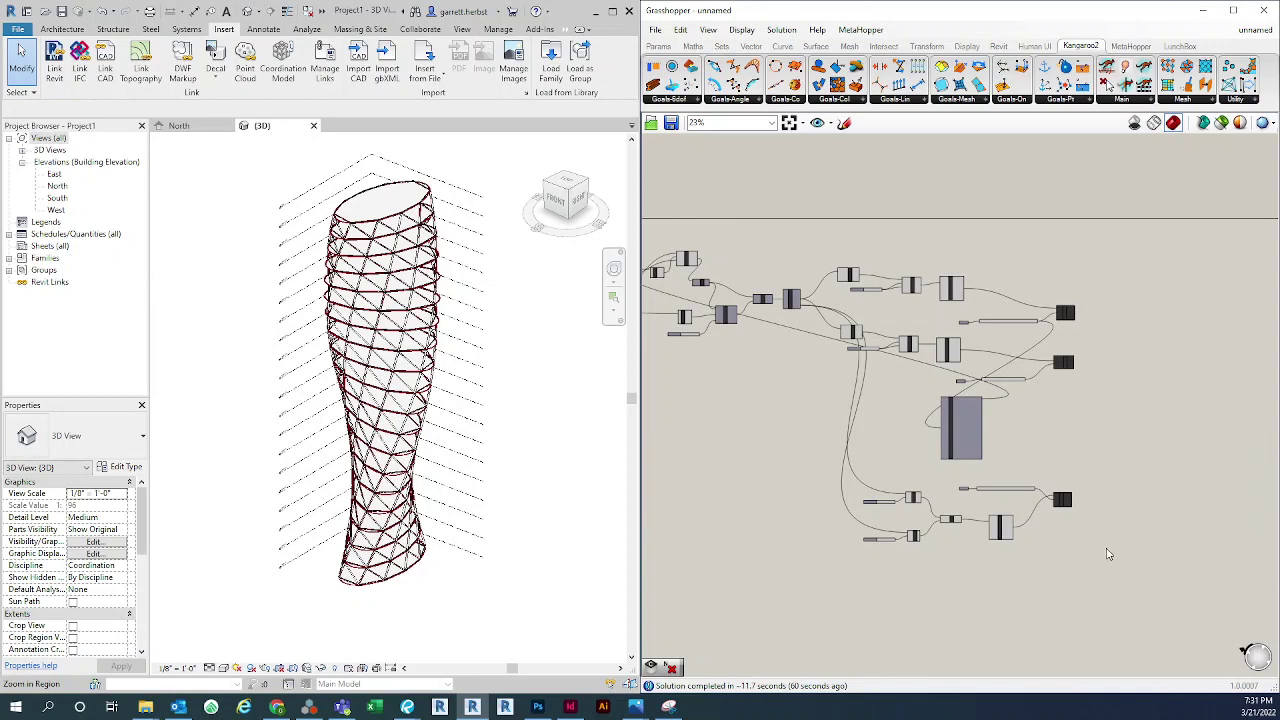
# Disable the three Revit element-creation components at the ends of the structural branches
pyautogui.moveTo(1108, 554); pyautogui.dragTo(1058, 244)
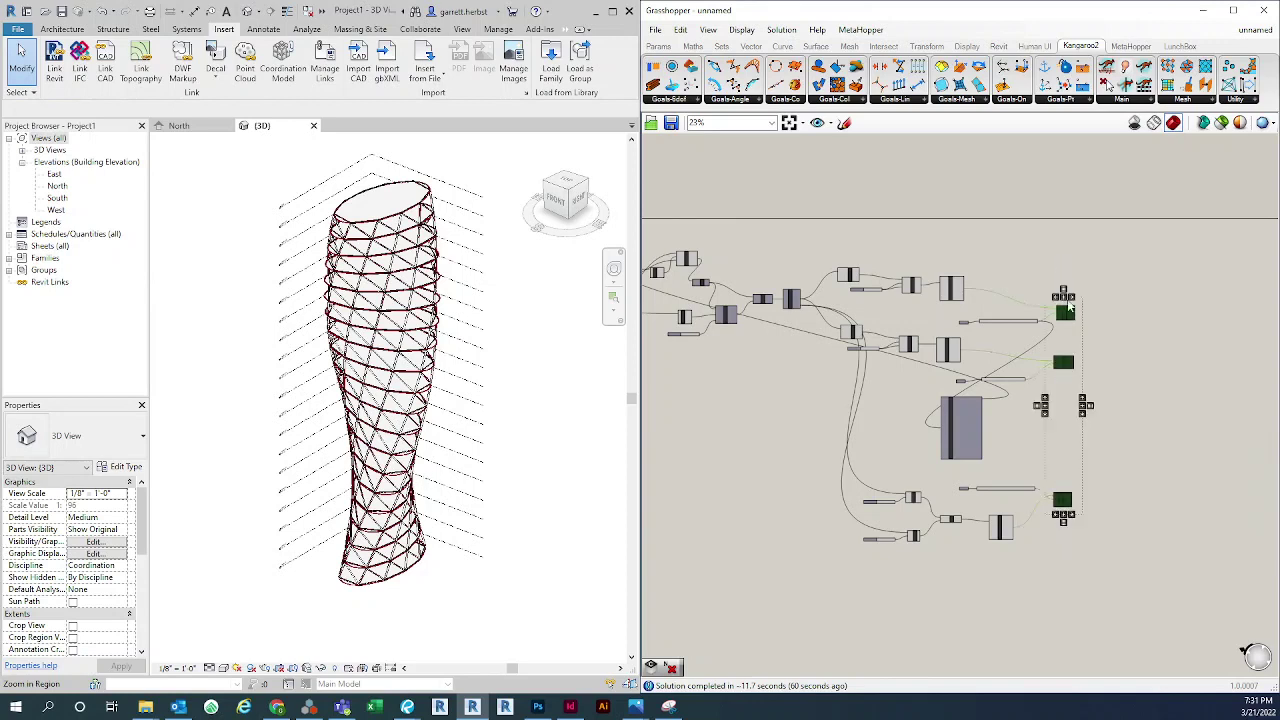
pyautogui.scroll(3, 1123, 356)
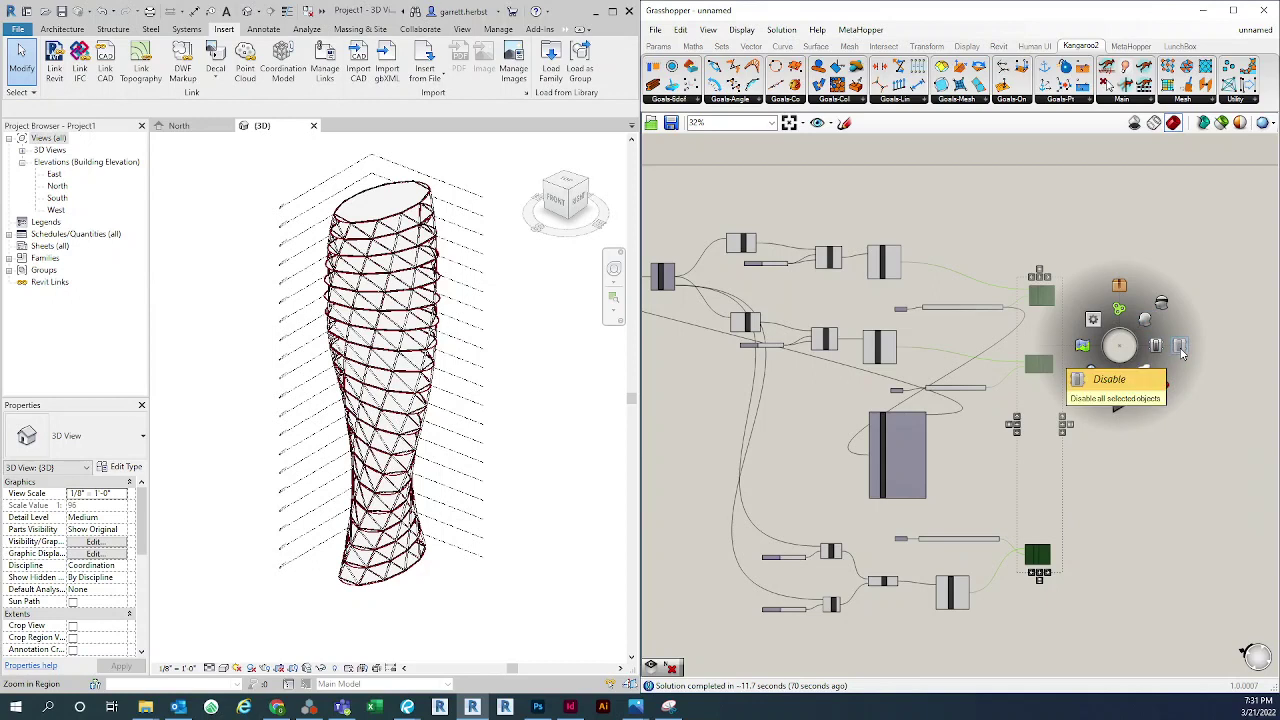
pyautogui.click(1181, 352)
pyautogui.scroll(-3, 1172, 470)
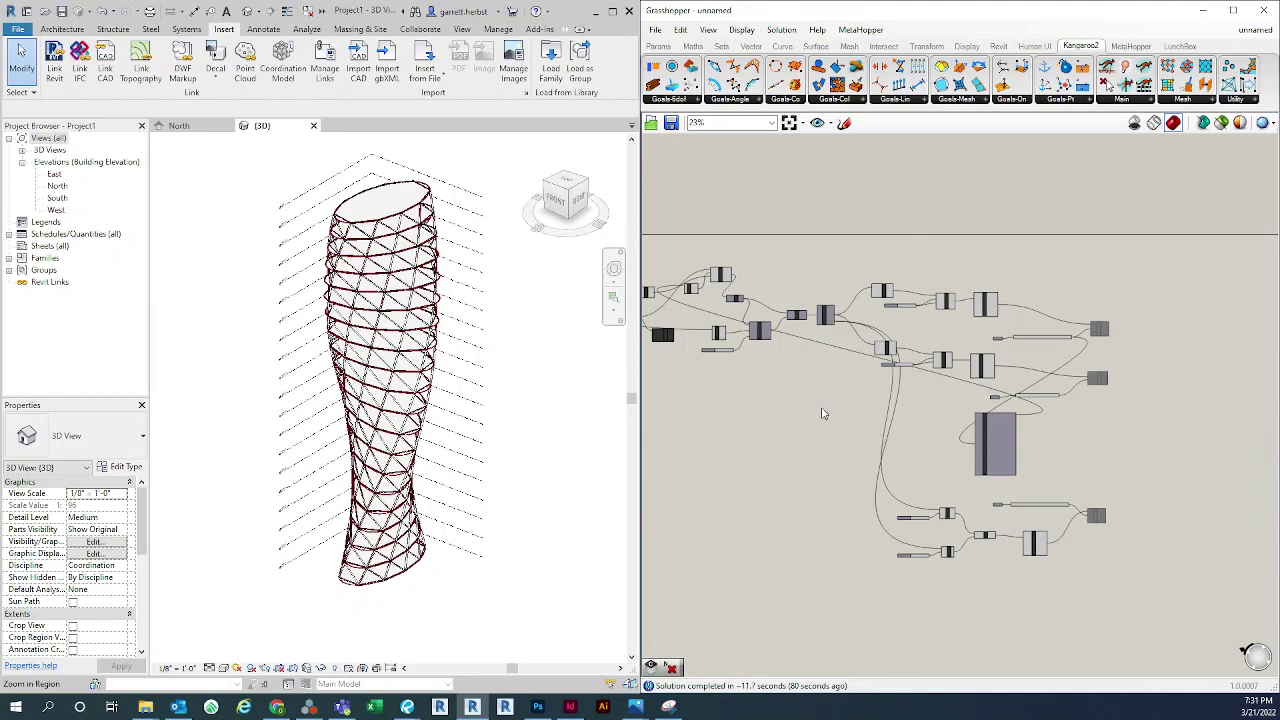
# Disable the Add Floor component fed by the rotated geometry
pyautogui.moveTo(888, 430); pyautogui.dragTo(1011, 460, button='right')
pyautogui.scroll(-2, 367, 160)
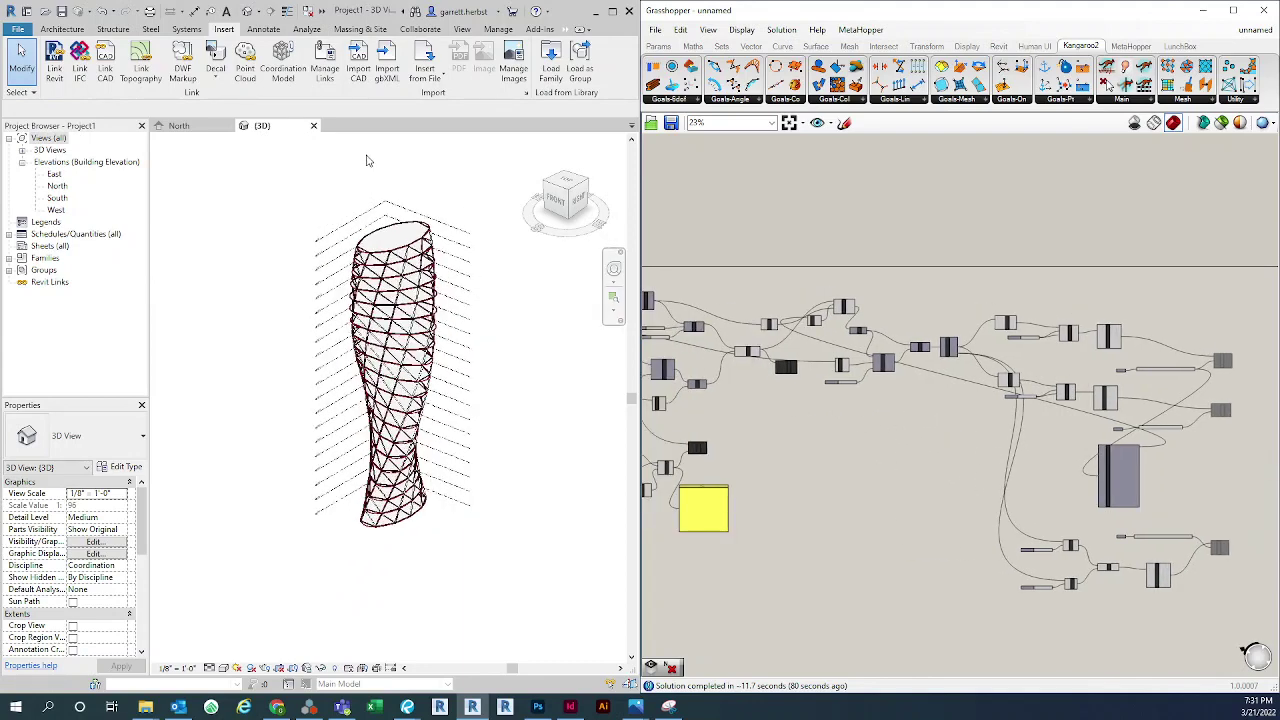
pyautogui.scroll(4, 940, 403)
pyautogui.rightClick(940, 403)
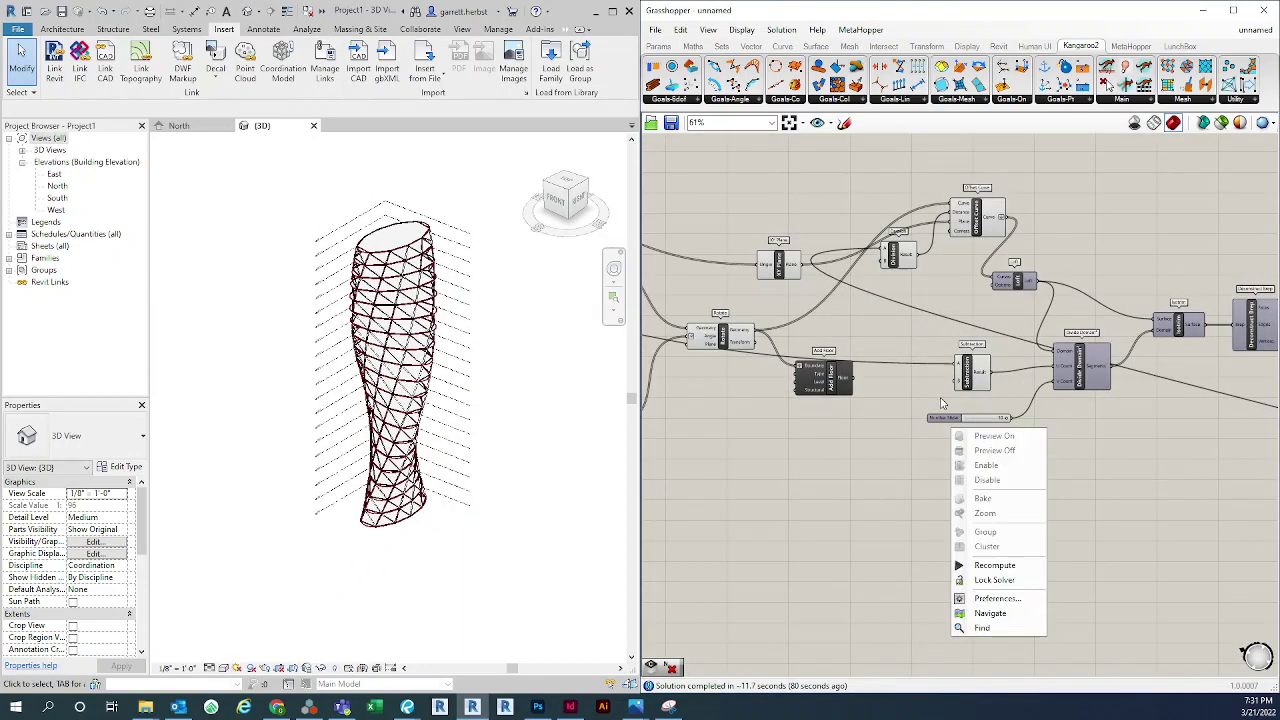
pyautogui.click(836, 403)
pyautogui.rightClick(834, 380)
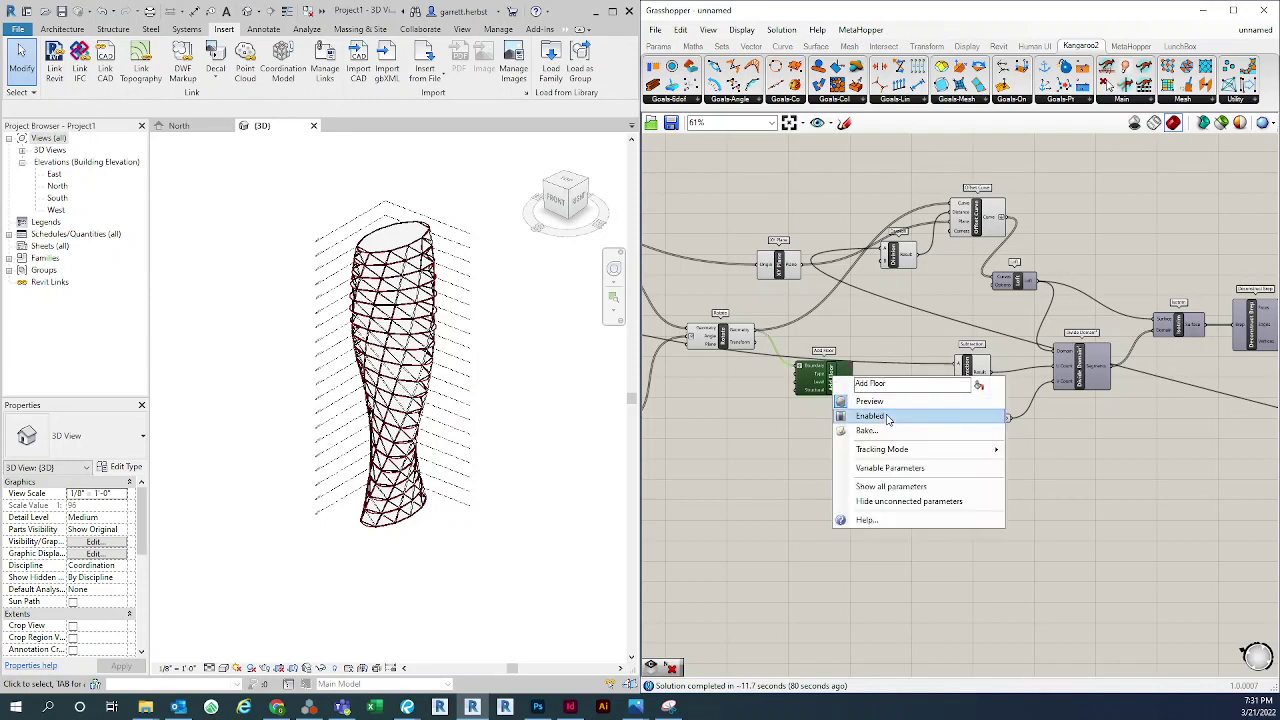
pyautogui.click(888, 418)
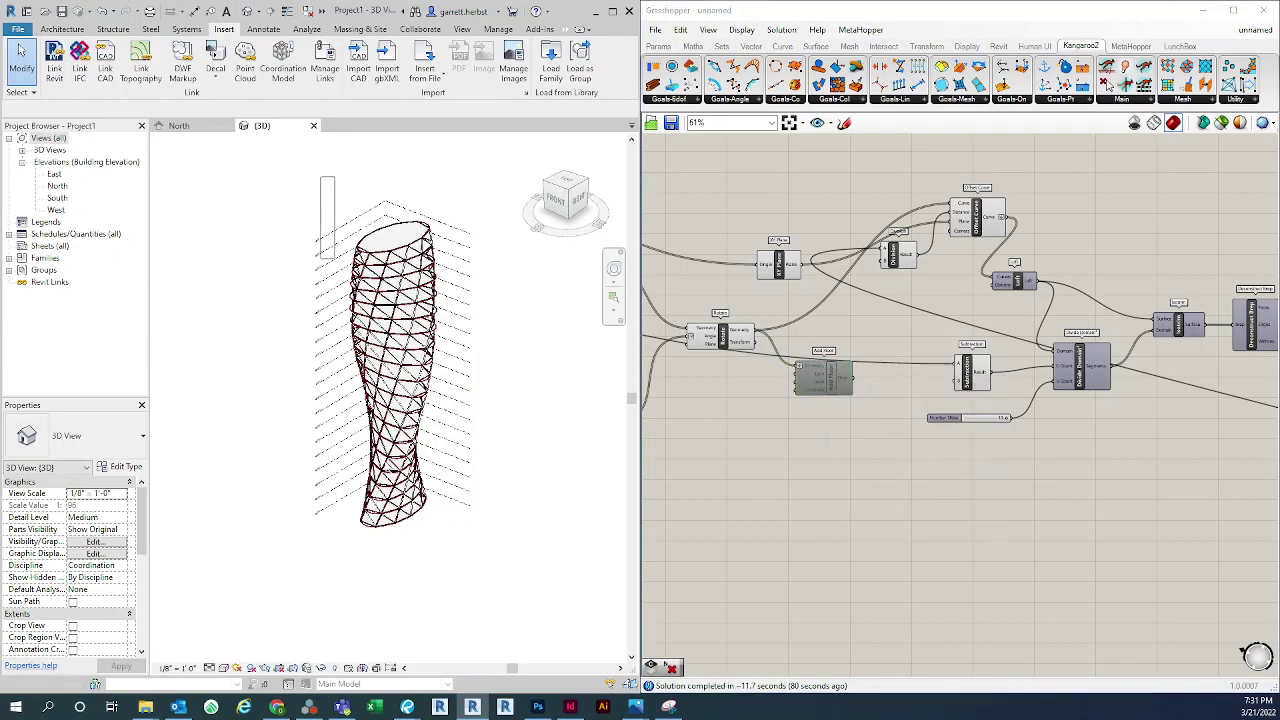
# Temporarily hide all of the tower's Revit elements in the 3D view, leaving the levels and Grasshopper preview displayed
pyautogui.moveTo(335, 258); pyautogui.dragTo(446, 560)
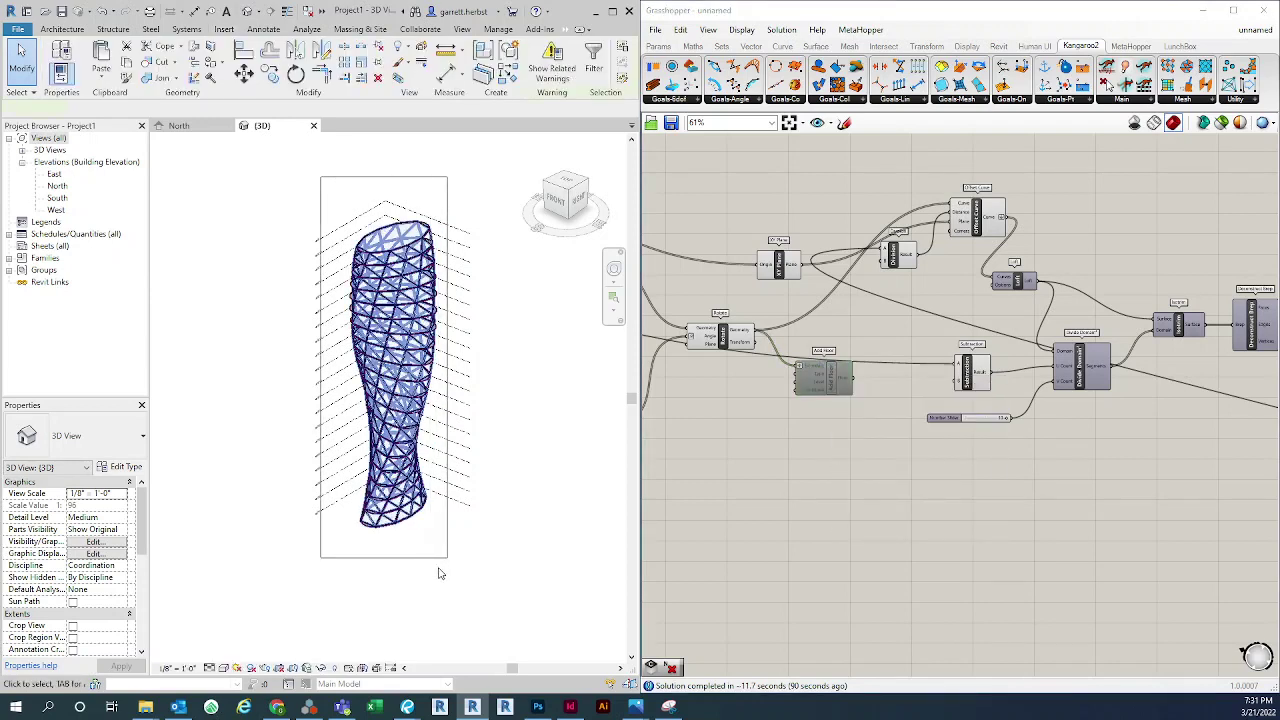
pyautogui.click(321, 668)
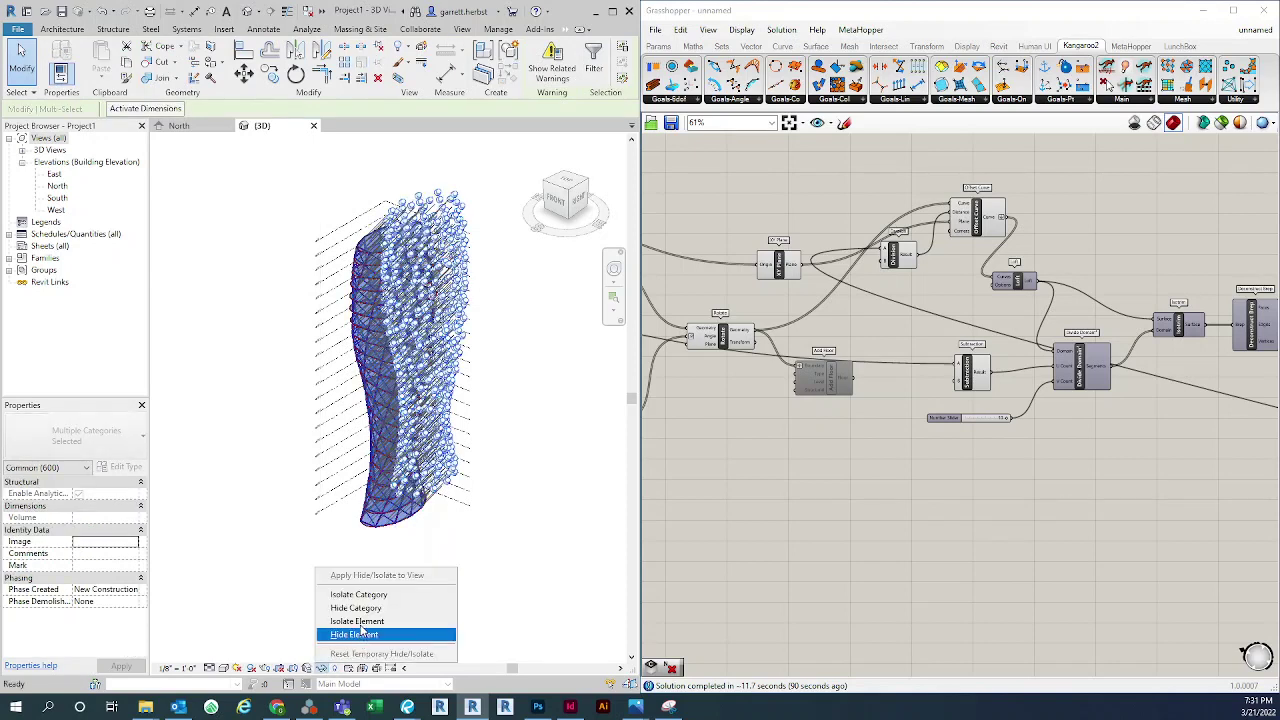
pyautogui.click(356, 634)
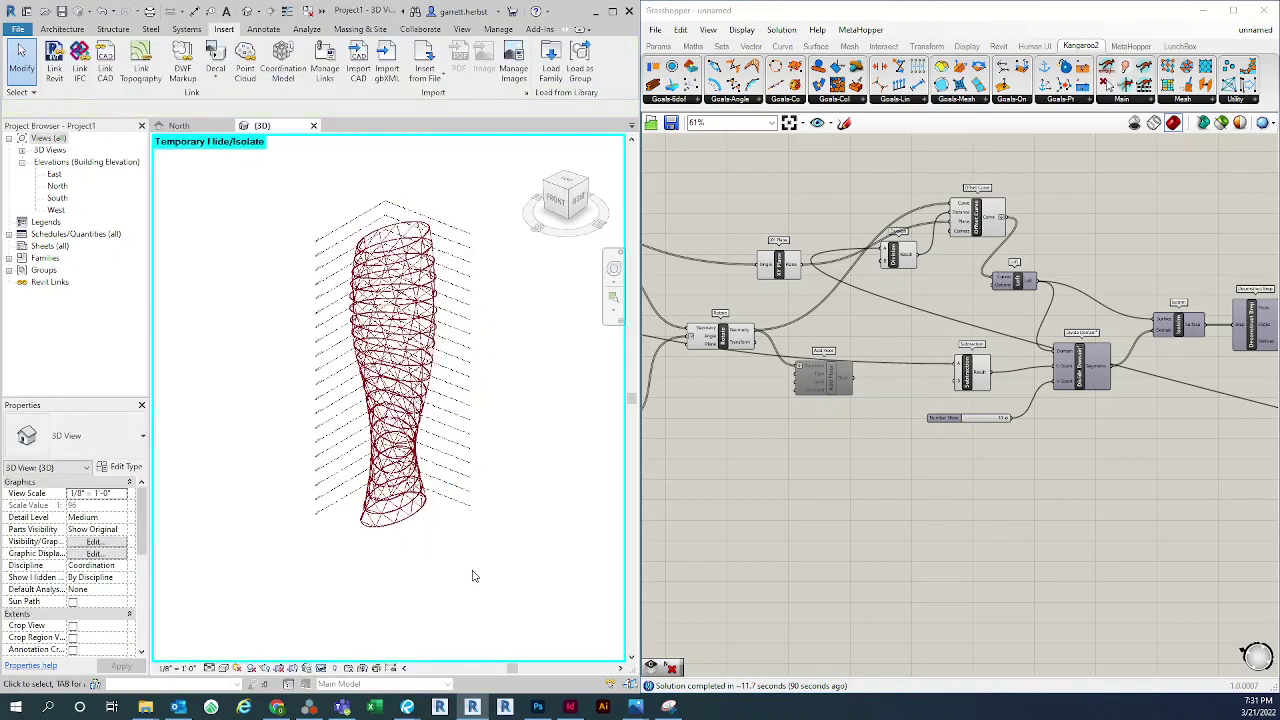
pyautogui.keyDown('shift'); pyautogui.moveTo(471, 543); pyautogui.dragTo(520, 491, button='middle'); pyautogui.keyUp('shift')
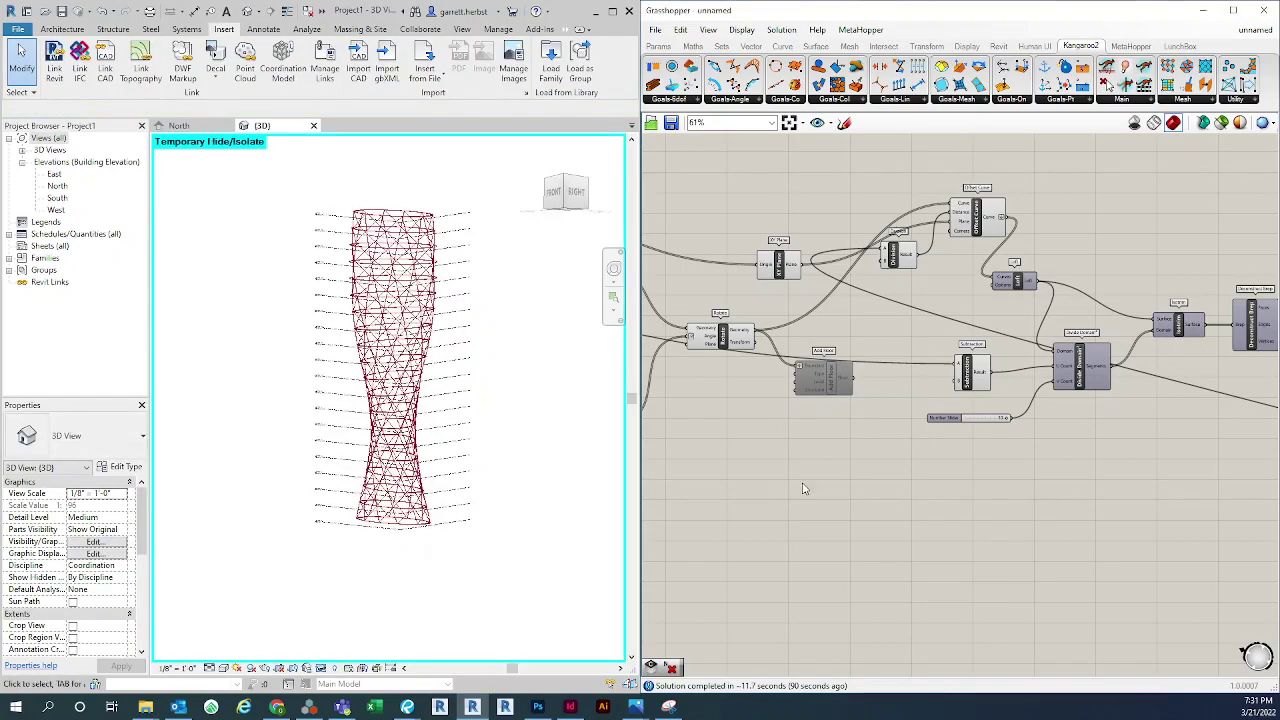
# Set the number slider feeding the Series Step input to 16 and view the updated tower preview
pyautogui.scroll(-2, 802, 488)
pyautogui.scroll(6, 806, 473)
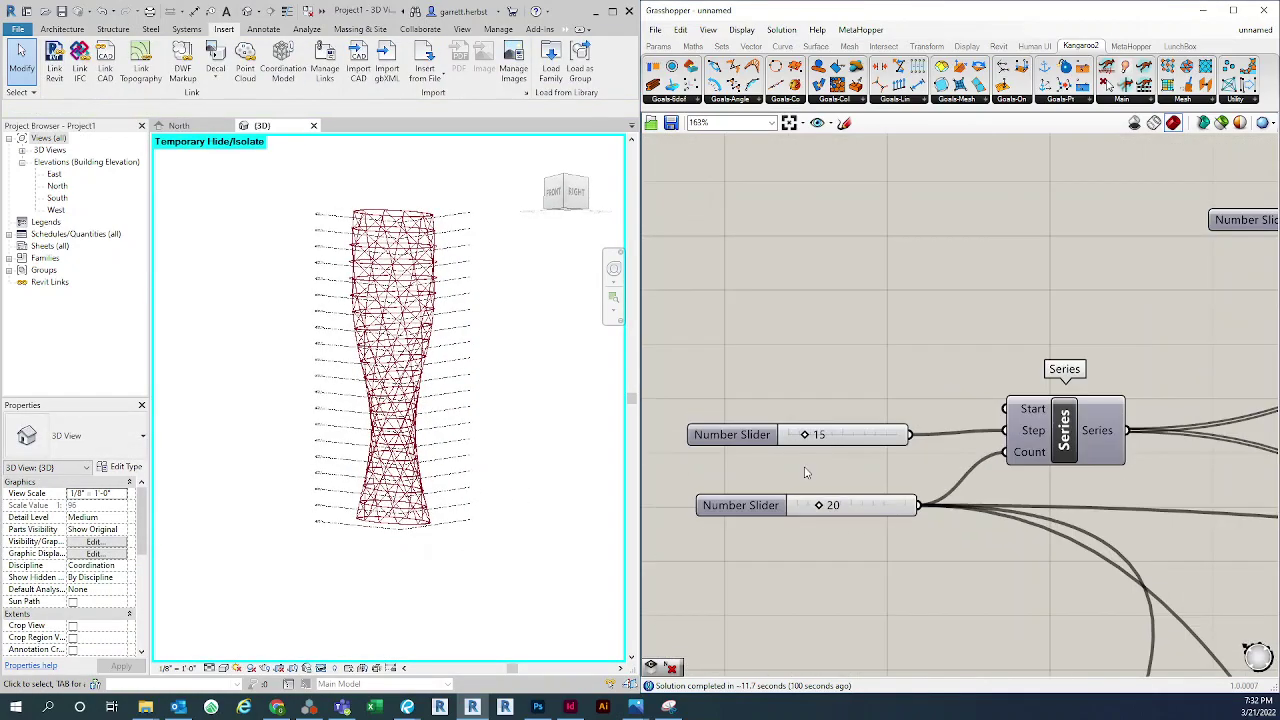
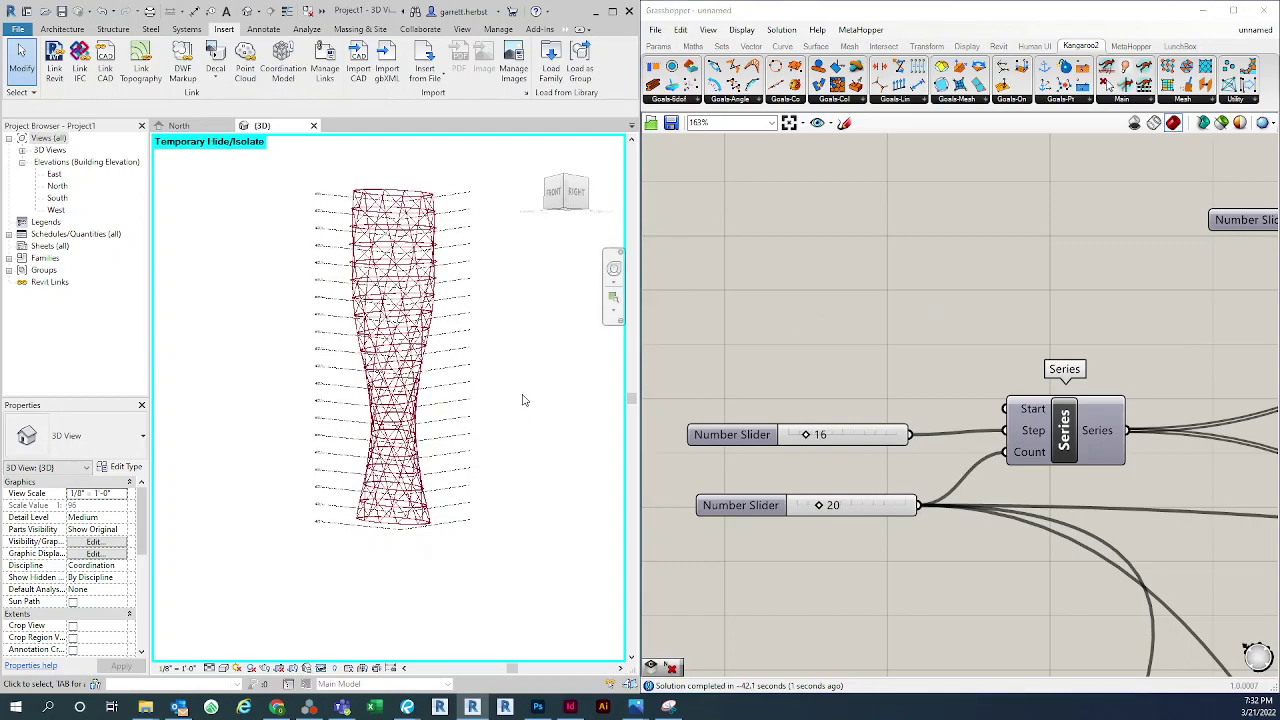
pyautogui.moveTo(478, 443)
pyautogui.keyDown('shift'); pyautogui.mouseDown(button='middle')
pyautogui.moveTo(474, 460)
pyautogui.moveTo(471, 450)
pyautogui.mouseUp(button='middle'); pyautogui.keyUp('shift')
pyautogui.scroll(-1, 471, 450)
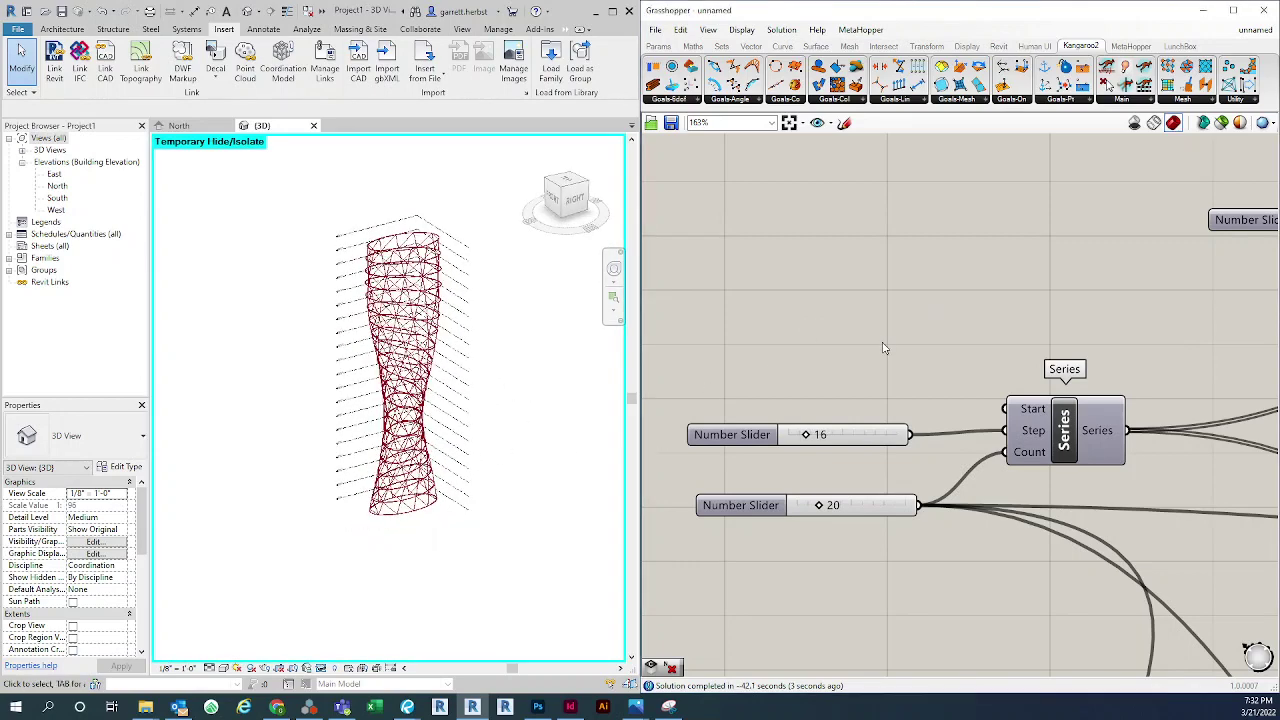
# Disable the Grasshopper solver so that slider changes do not trigger a recompute
pyautogui.scroll(-7, 883, 348)
pyautogui.moveTo(966, 297); pyautogui.dragTo(1057, 314, button='right')
pyautogui.scroll(3, 763, 294)
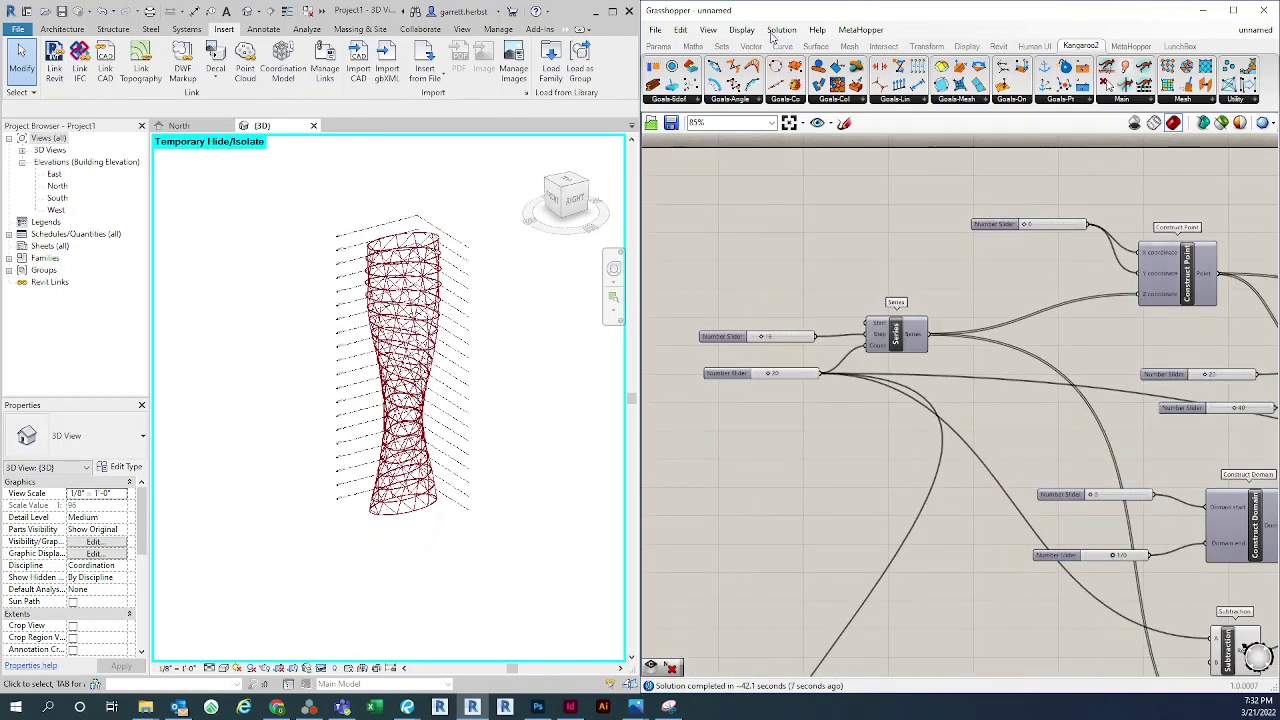
pyautogui.click(741, 29)
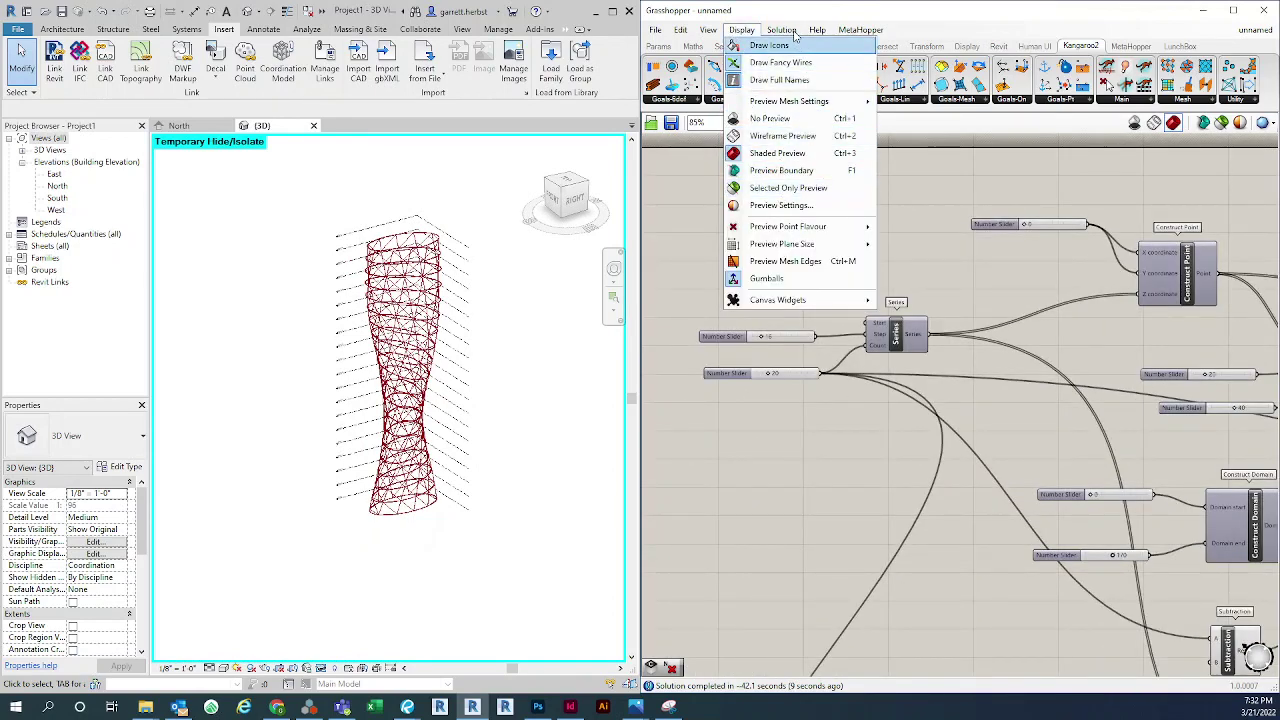
pyautogui.moveTo(795, 37)
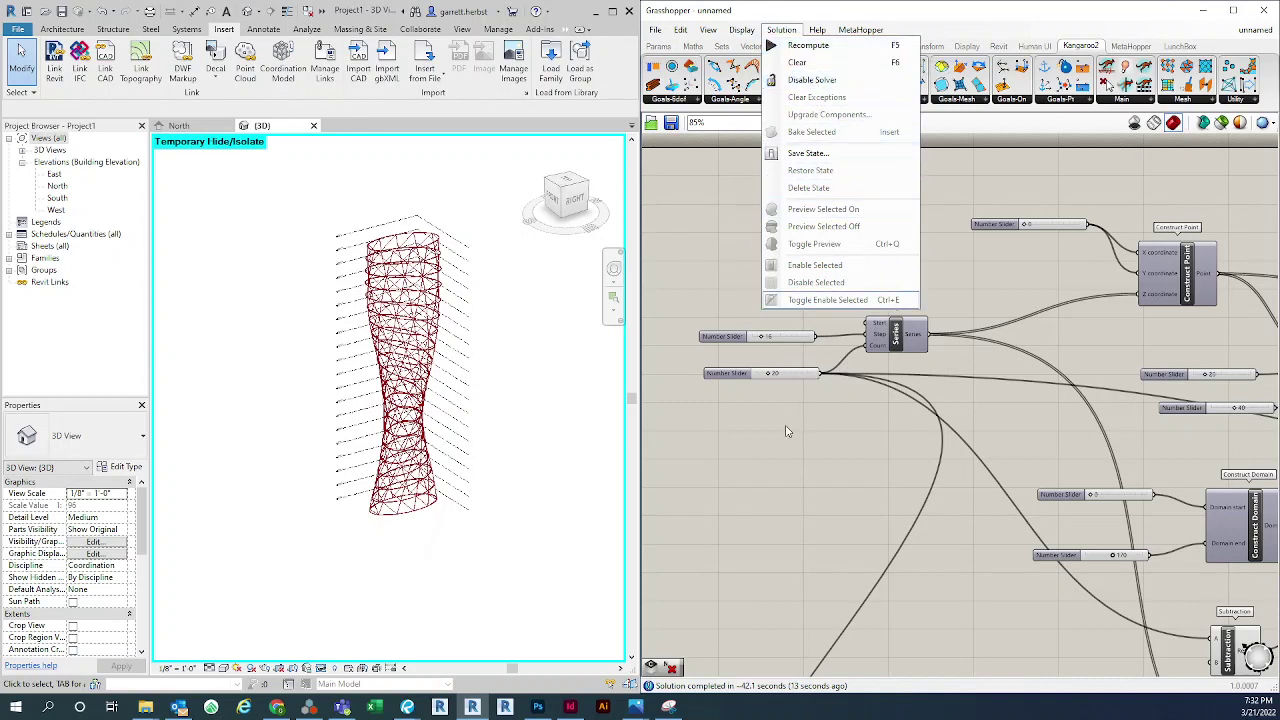
pyautogui.click(812, 79)
# Set the number slider feeding the Series component's Step input to 20
pyautogui.moveTo(855, 250); pyautogui.dragTo(813, 242, button='right')
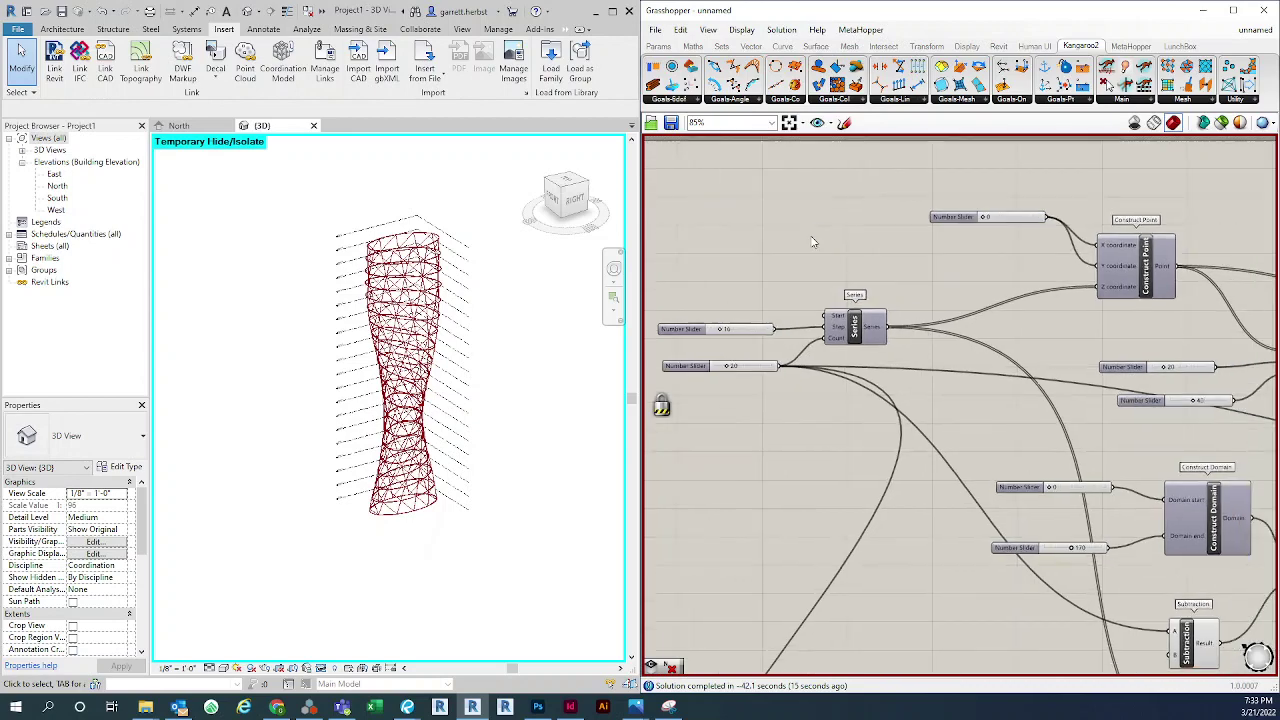
pyautogui.scroll(5, 755, 325)
pyautogui.doubleClick(812, 344)
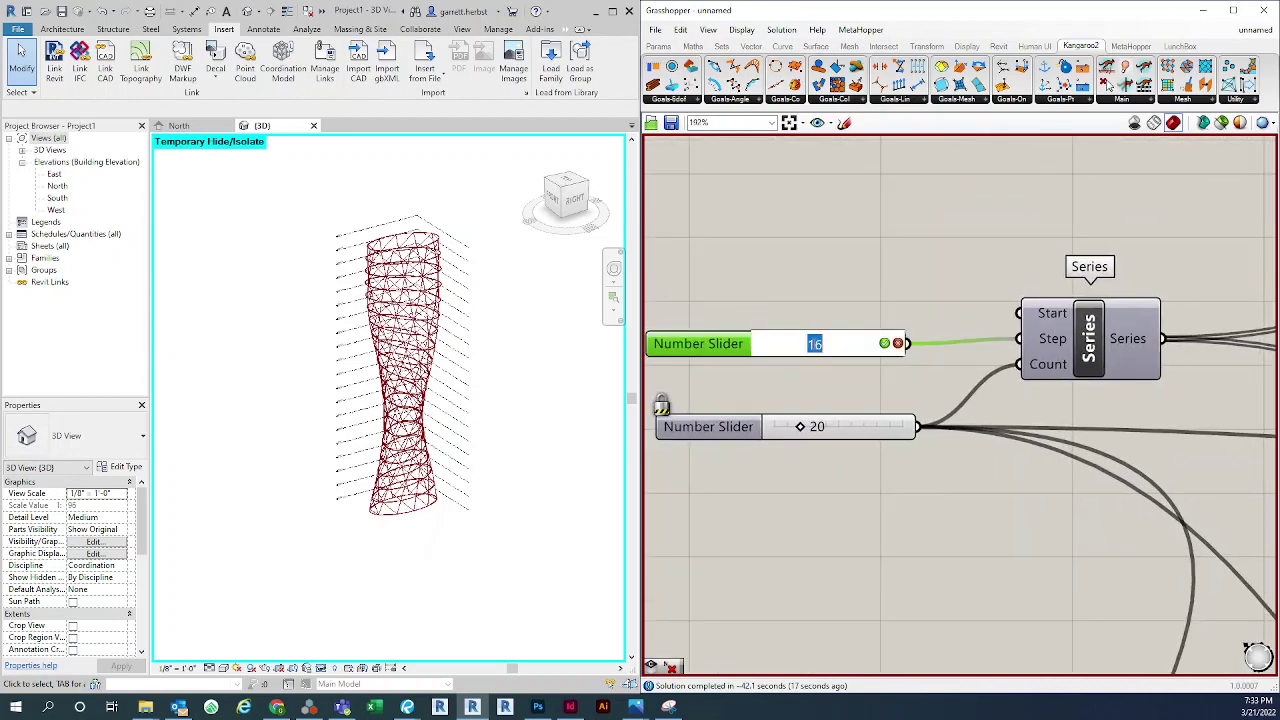
pyautogui.write('20')
pyautogui.press('Return')
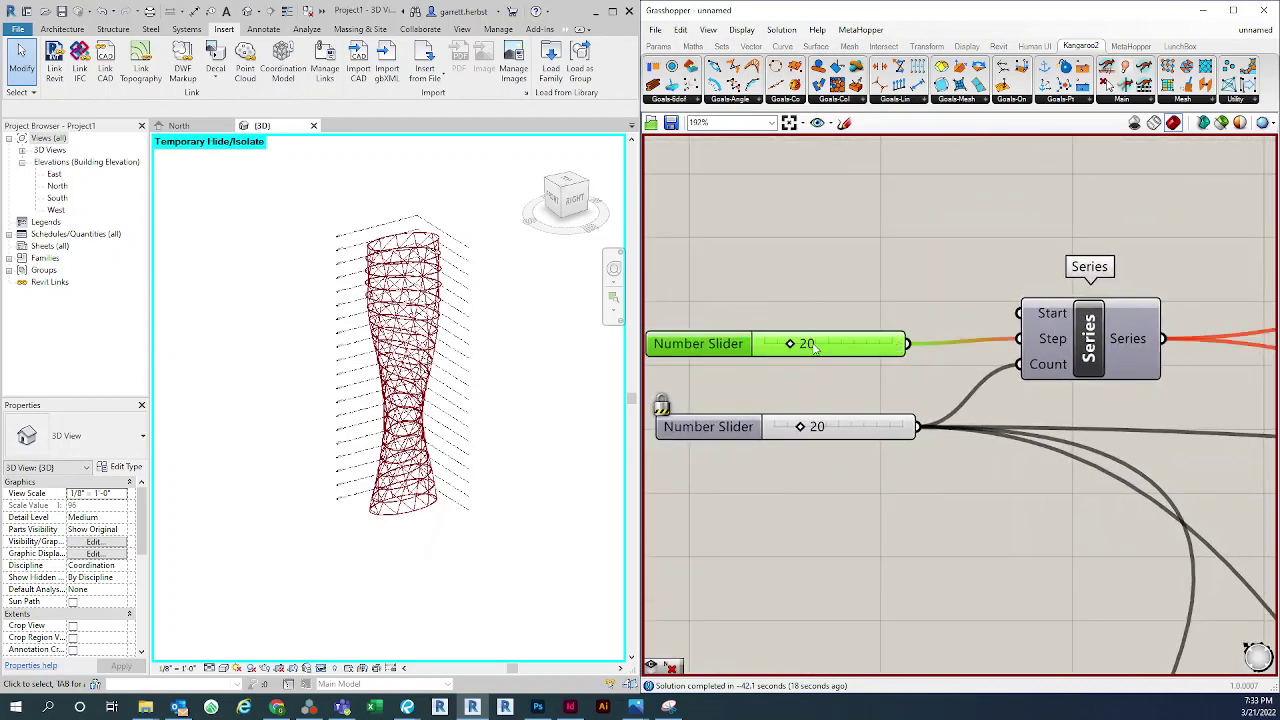
# Set the number slider feeding the Series component's Count input to 30
pyautogui.doubleClick(826, 428)
pyautogui.write('30')
pyautogui.press('Return')
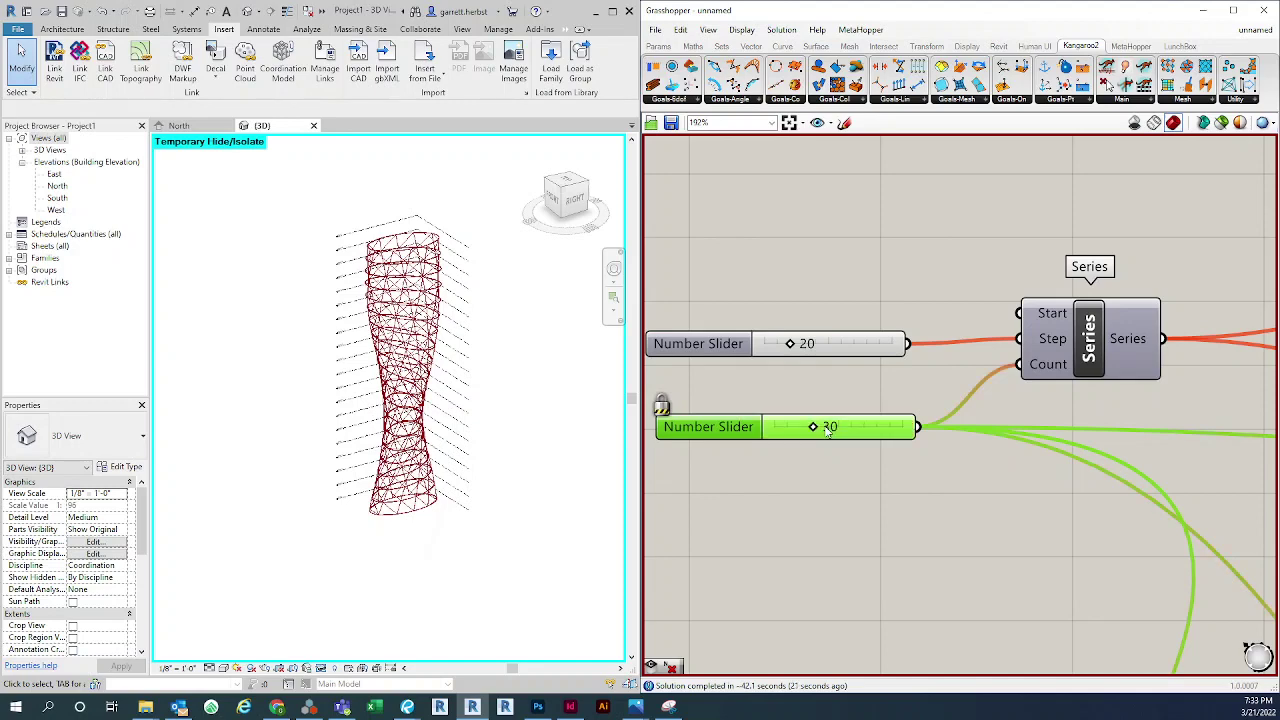
pyautogui.click(740, 478)
# Raise the number slider feeding the Ellipse component's Radius 2 input to 52
pyautogui.scroll(-3, 805, 427)
pyautogui.scroll(-5, 800, 445)
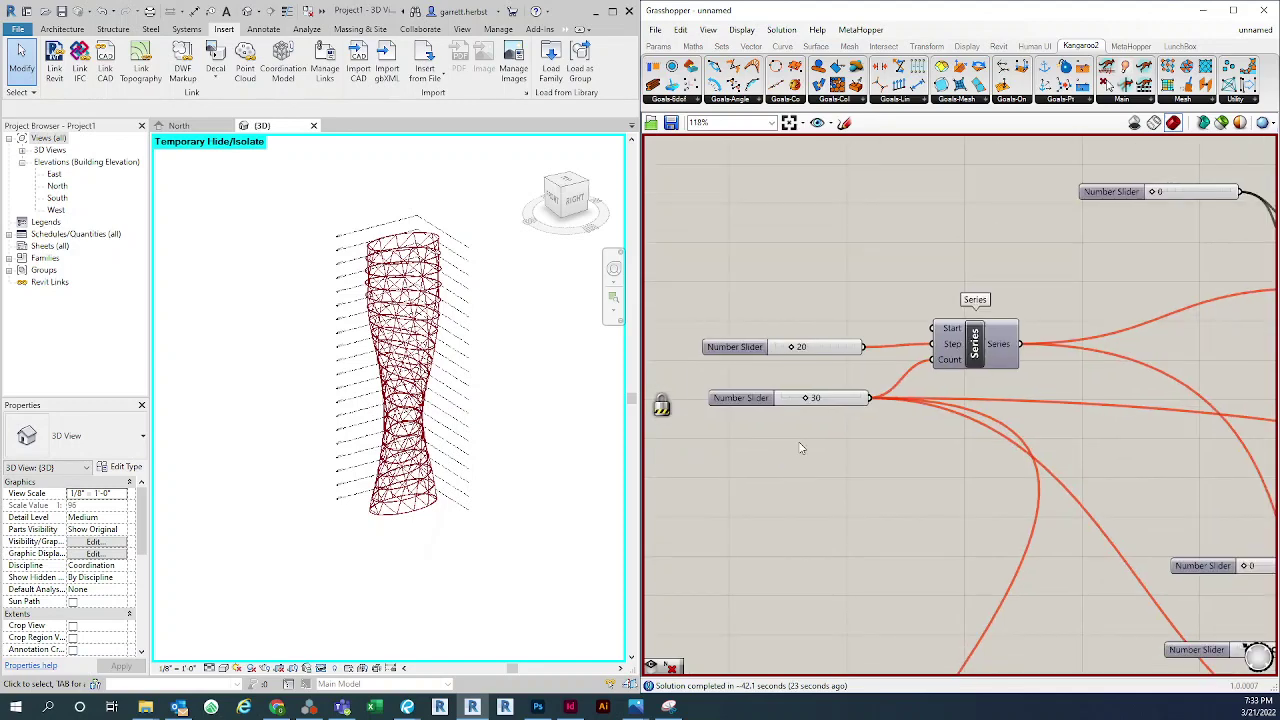
pyautogui.scroll(5, 1032, 471)
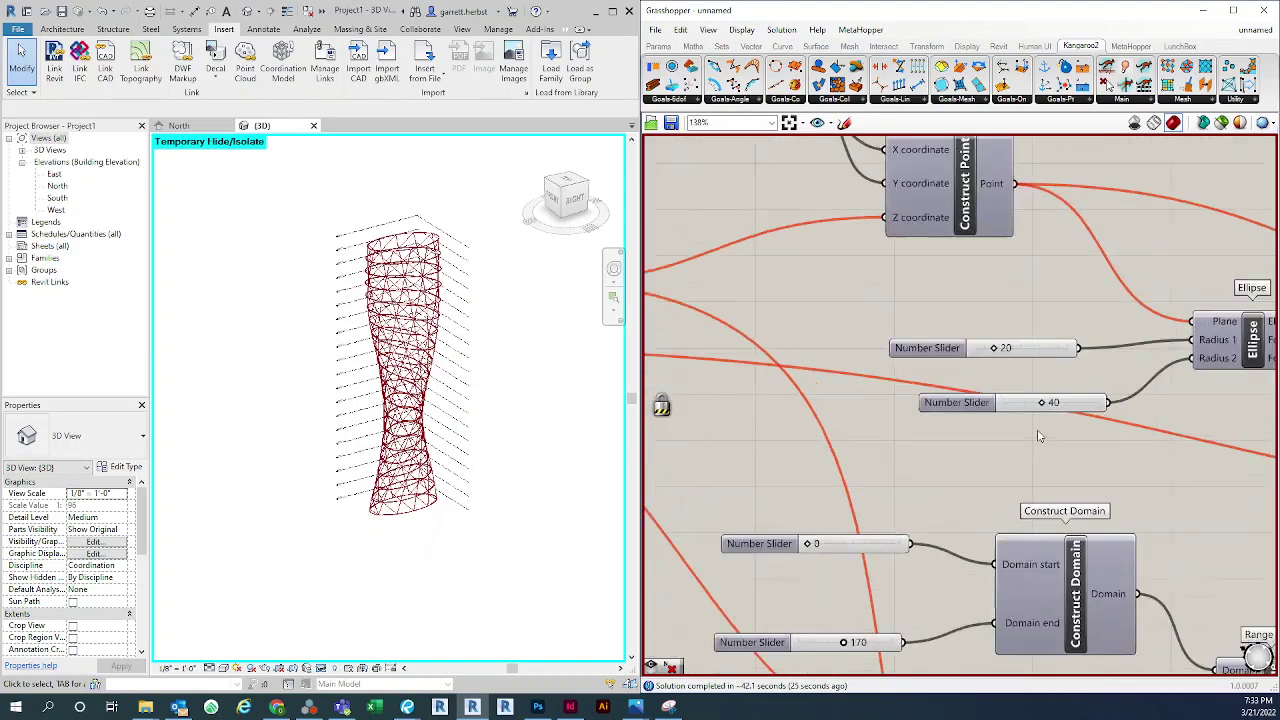
pyautogui.scroll(4, 934, 432)
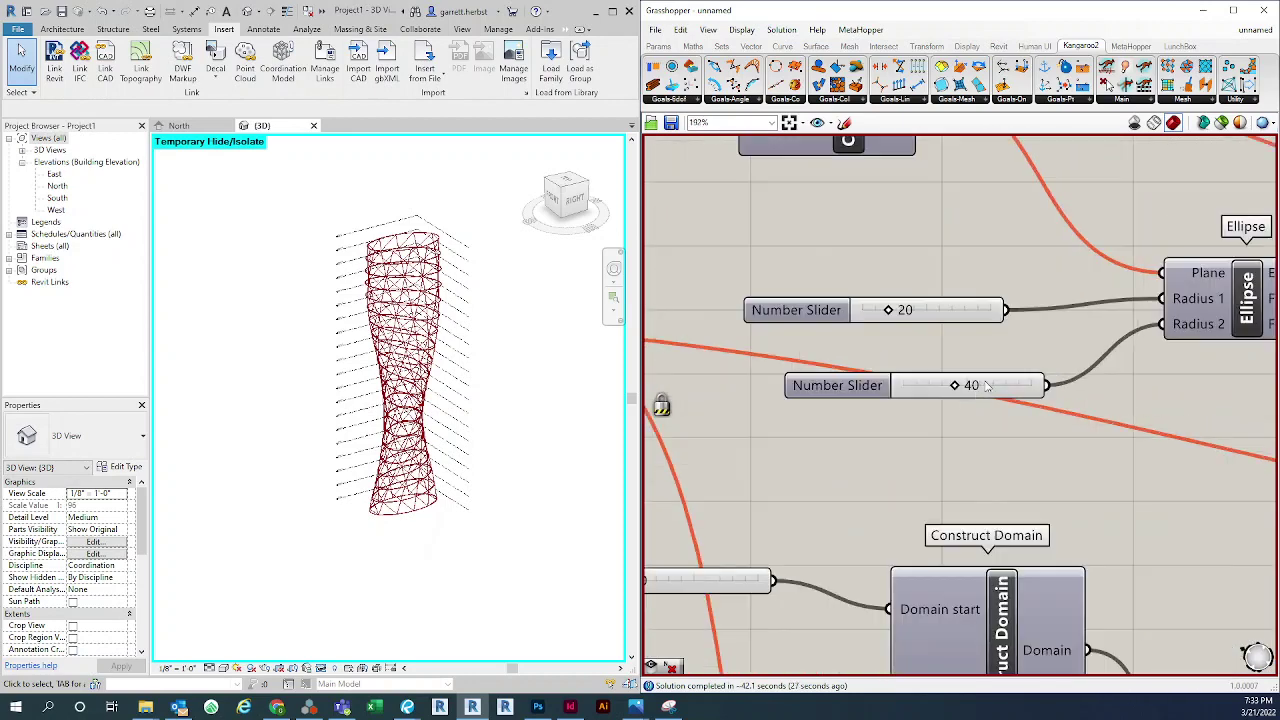
pyautogui.moveTo(955, 388); pyautogui.dragTo(980, 389)
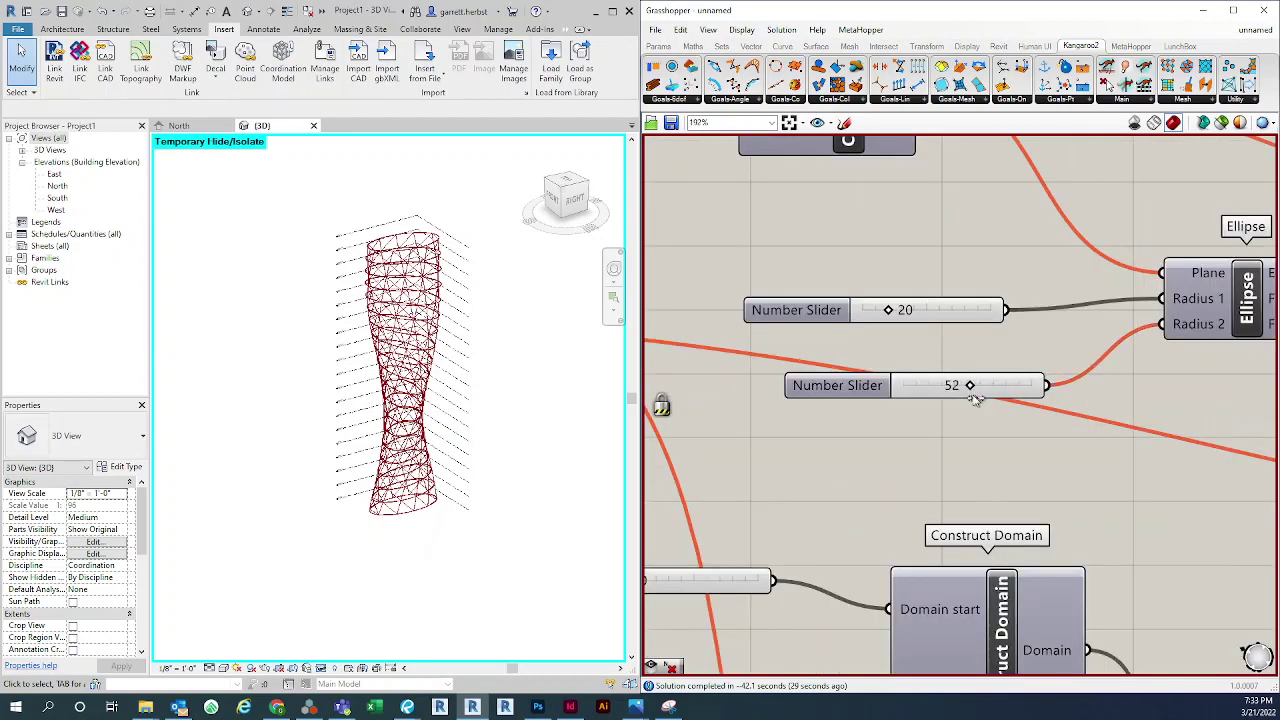
# Raise the number slider feeding the Construct Domain component's Domain end input to 243
pyautogui.scroll(-4, 972, 443)
pyautogui.scroll(3, 857, 478)
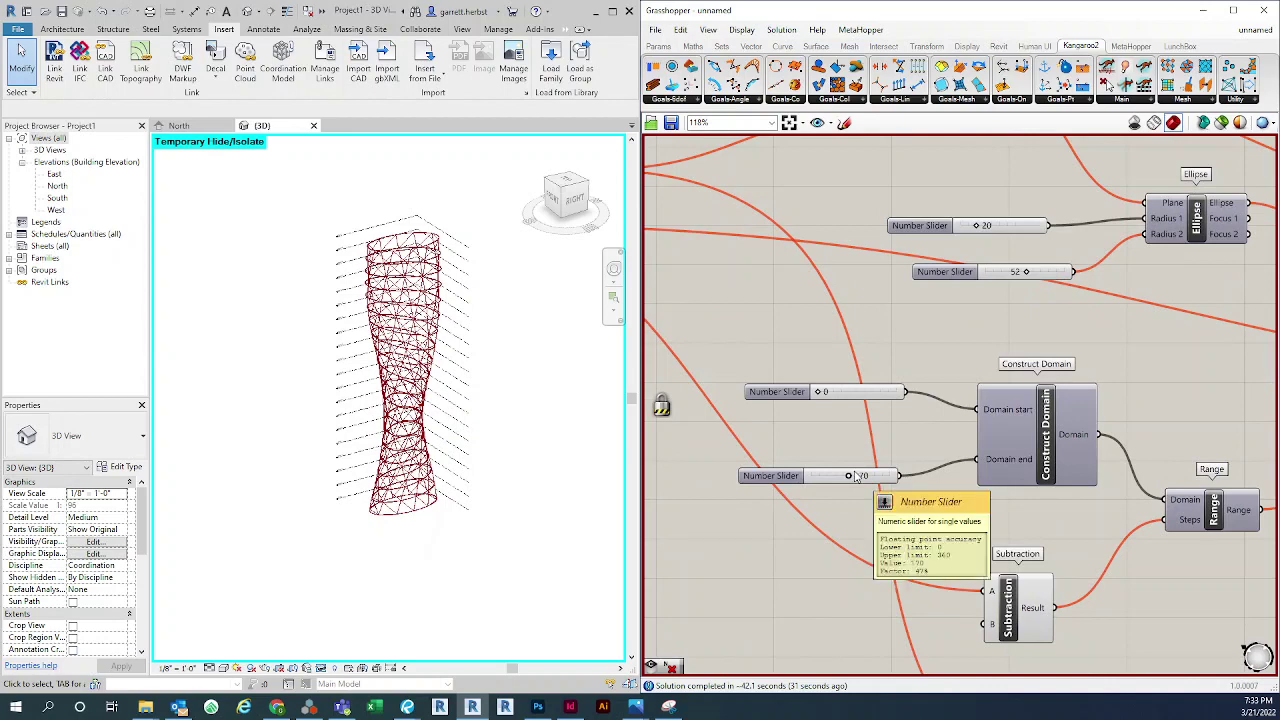
pyautogui.moveTo(850, 476); pyautogui.dragTo(862, 492)
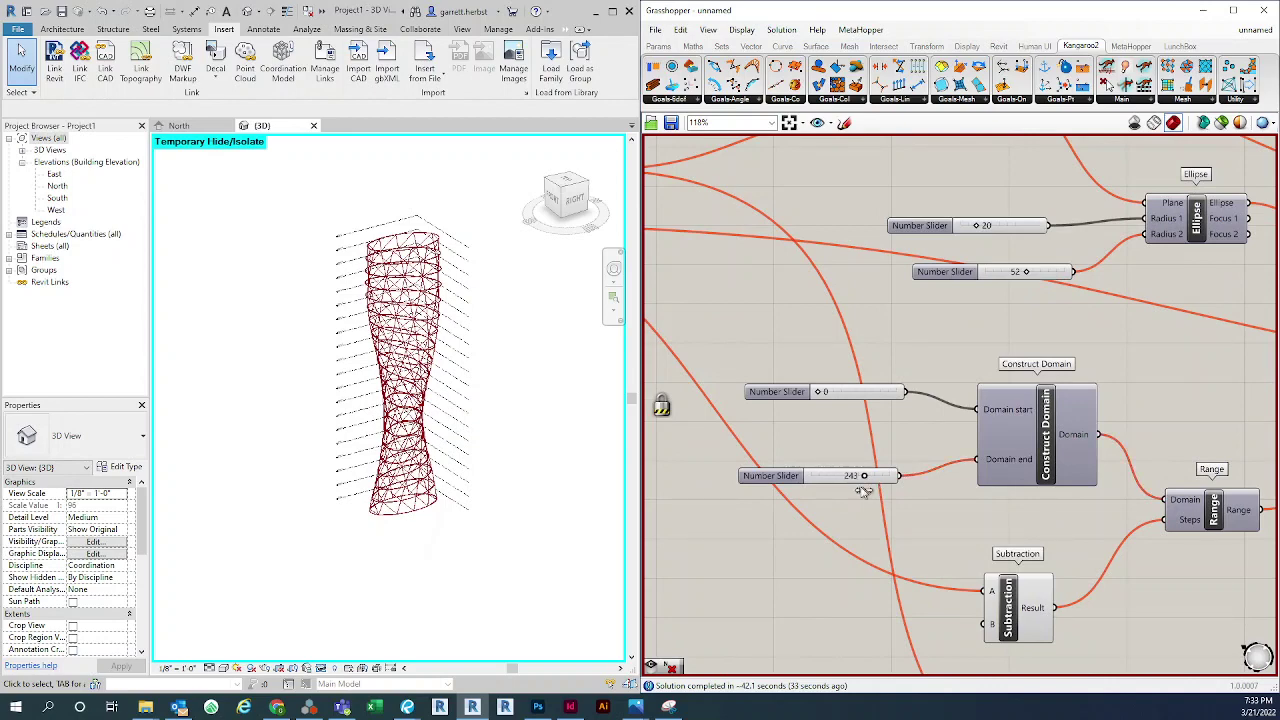
# Replace the number slider feeding Divide Domain²'s V Count input with a new slider set to 16, wired to the same input
pyautogui.scroll(-5, 967, 496)
pyautogui.scroll(6, 1046, 386)
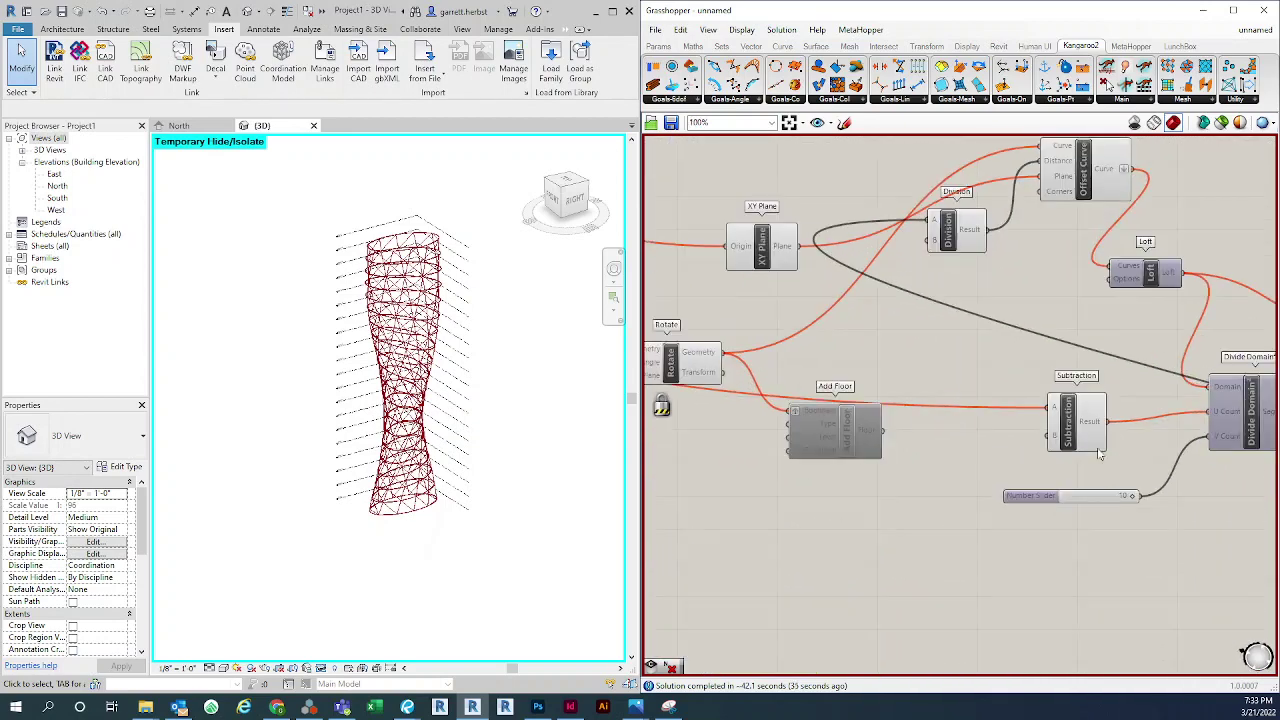
pyautogui.click(1013, 490)
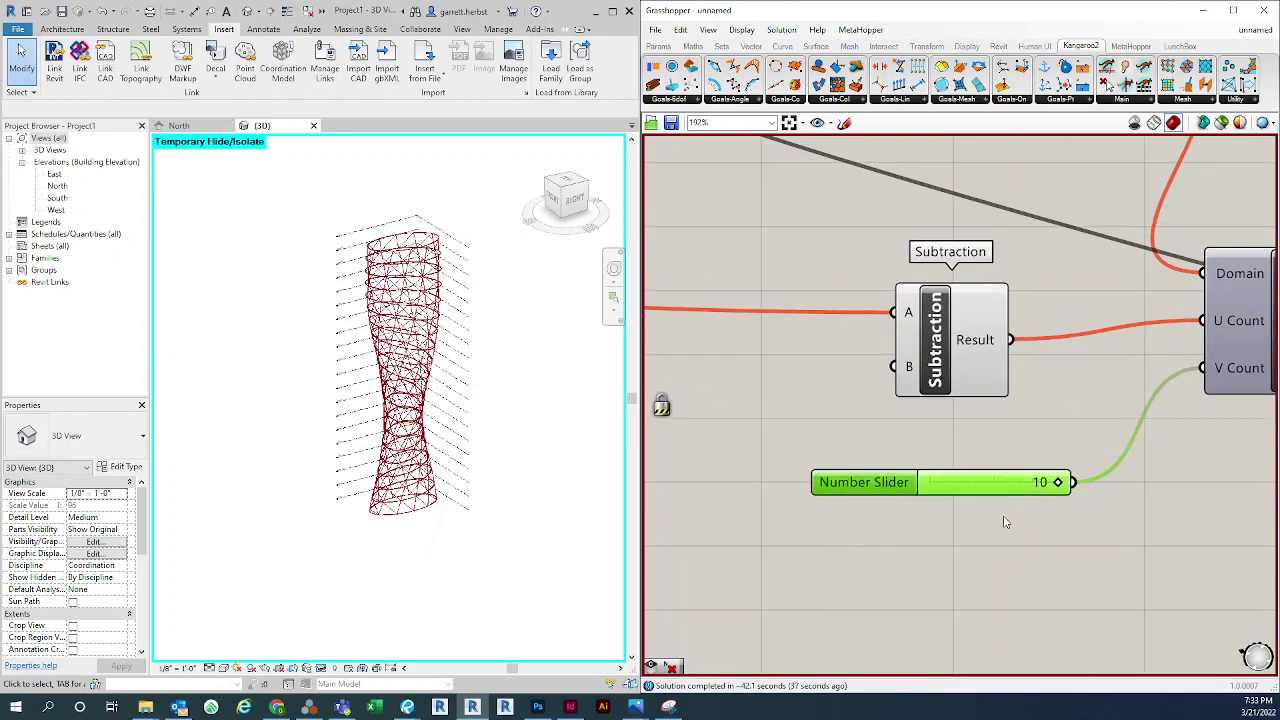
pyautogui.press('Delete')
pyautogui.doubleClick(997, 523)
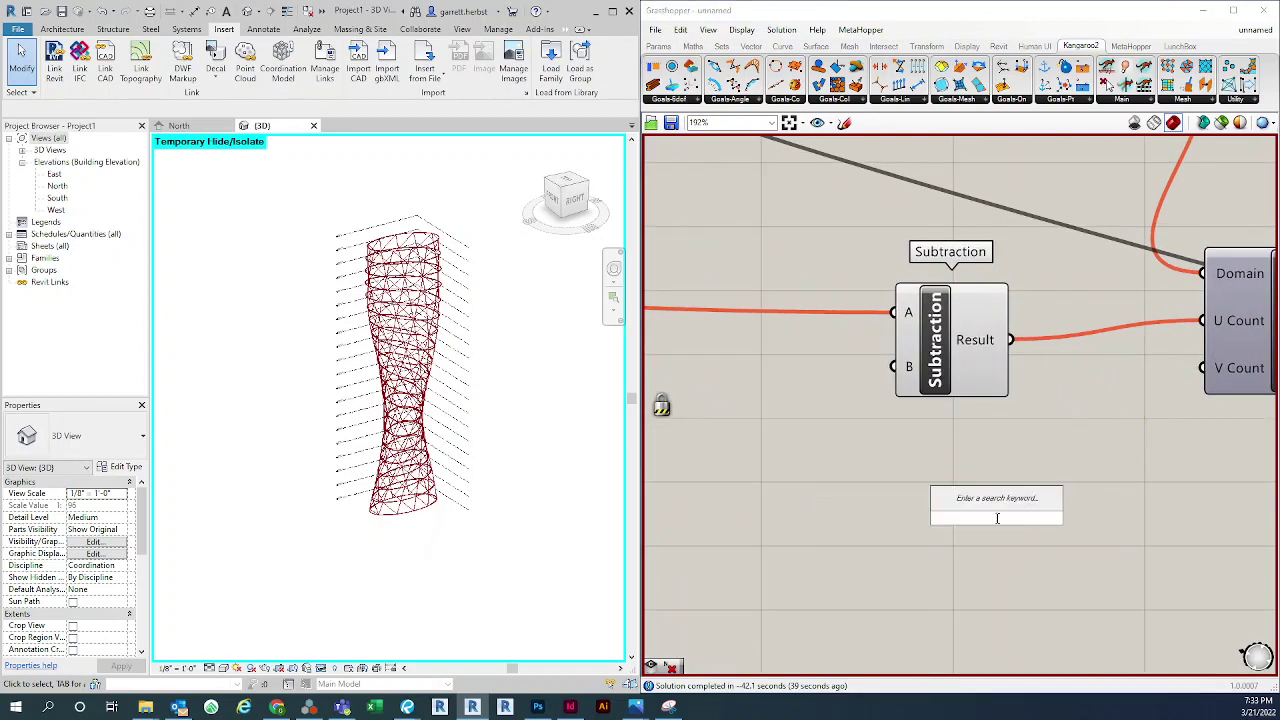
pyautogui.write('12')
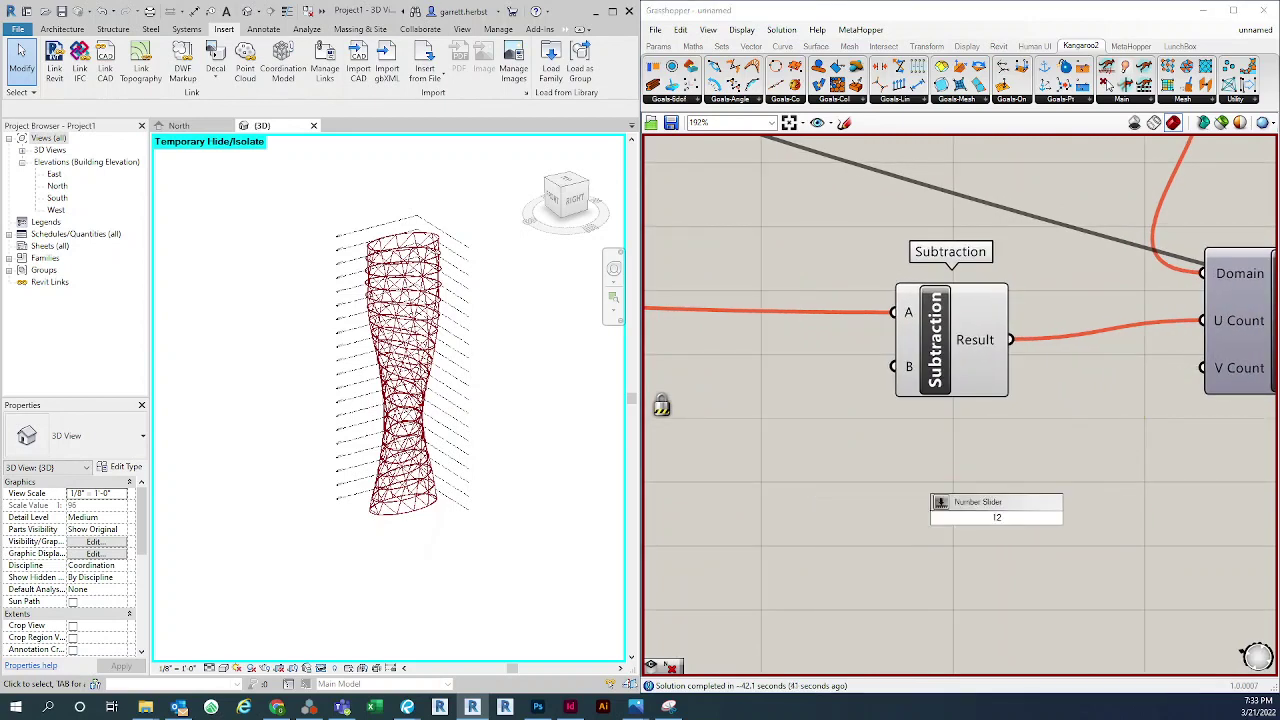
pyautogui.press('Return')
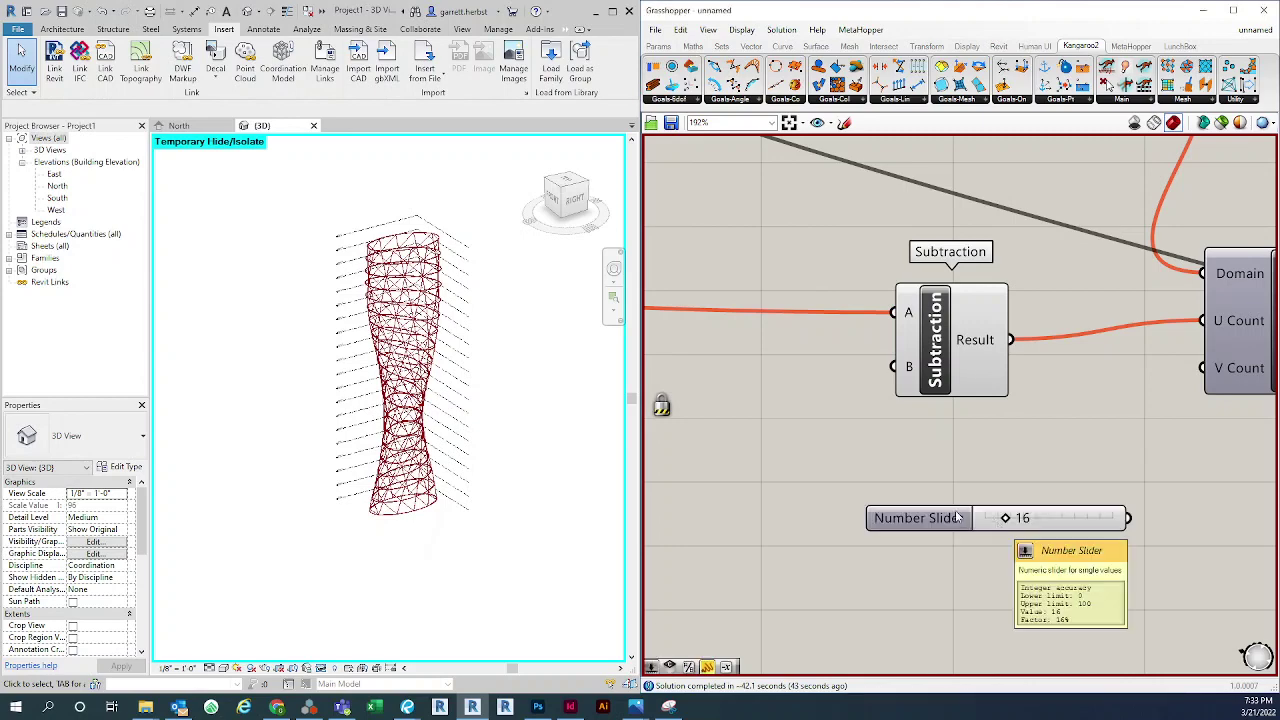
pyautogui.moveTo(1125, 518); pyautogui.dragTo(1202, 368)
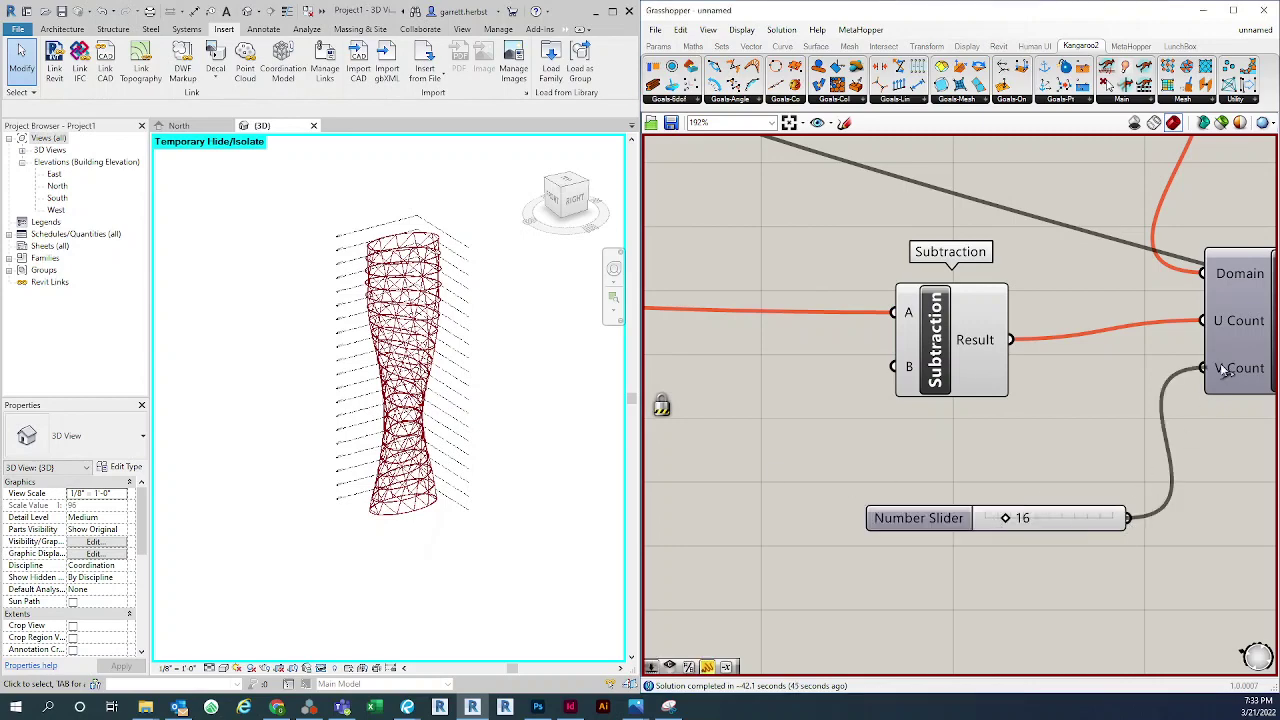
# Force a complete recompute of the Grasshopper definition with the edited slider values
pyautogui.scroll(-5, 1160, 498)
pyautogui.moveTo(1160, 498); pyautogui.dragTo(1122, 493, button='right')
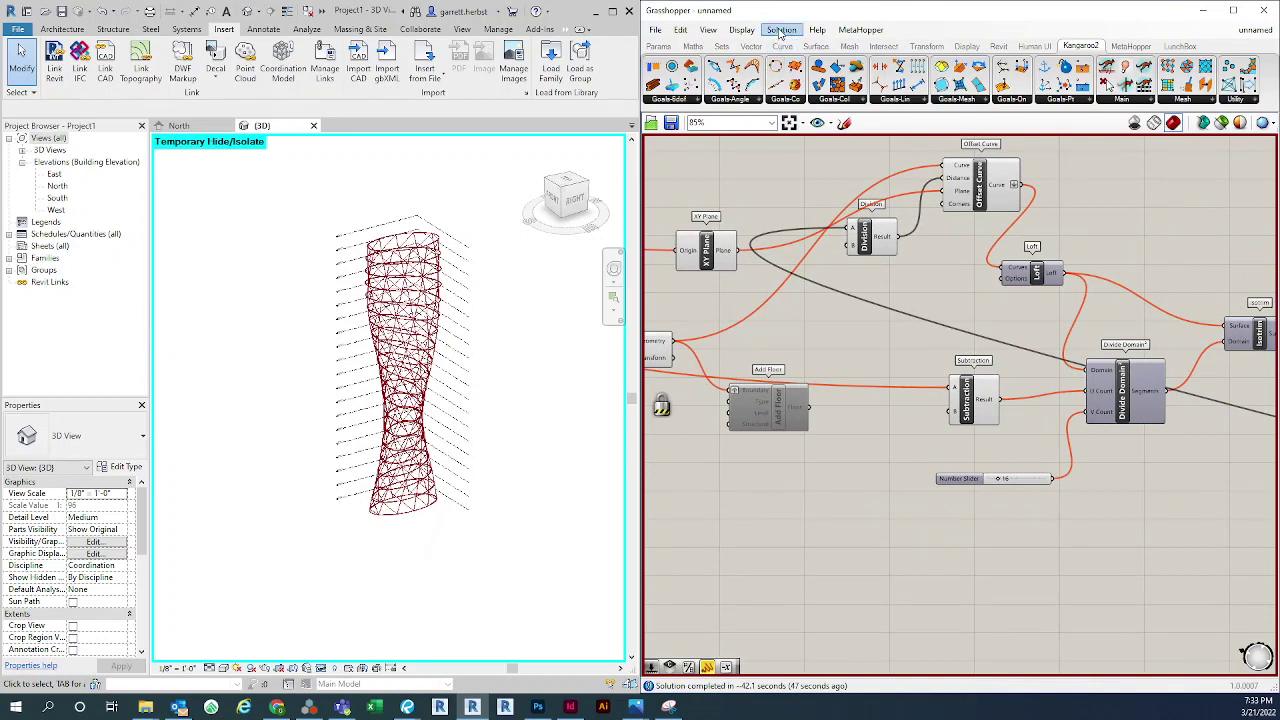
pyautogui.click(781, 29)
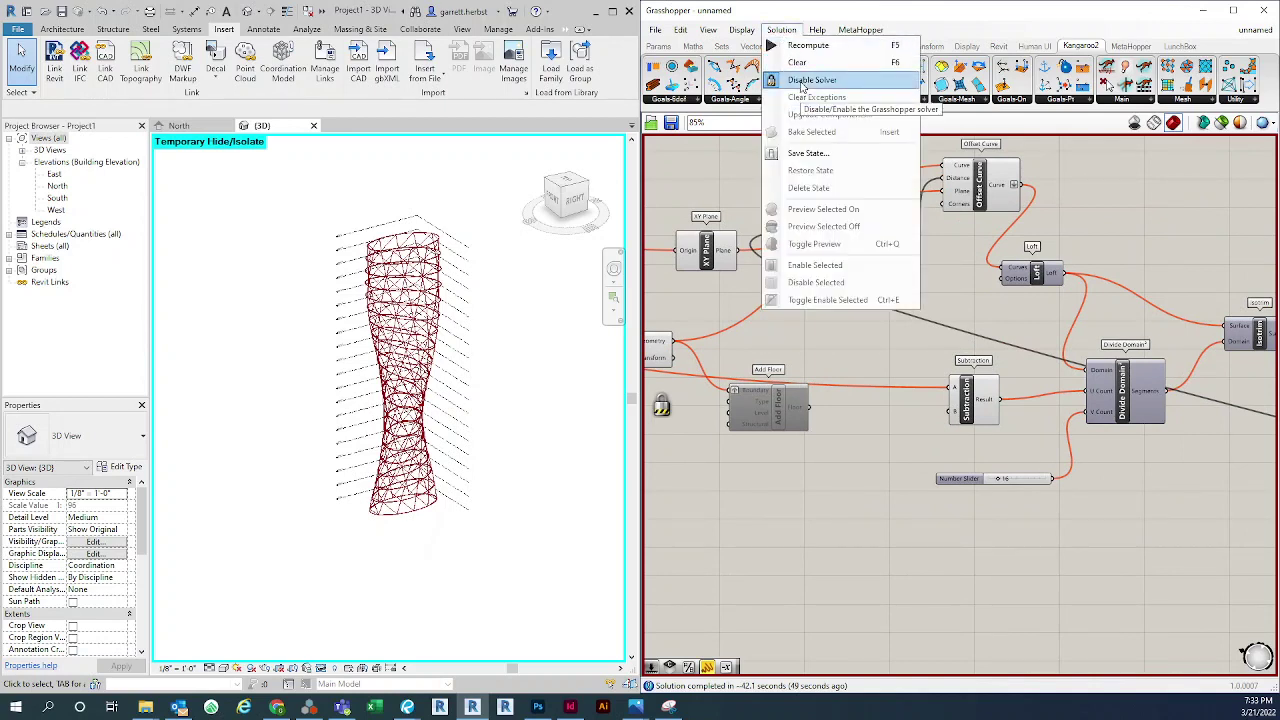
pyautogui.click(812, 47)
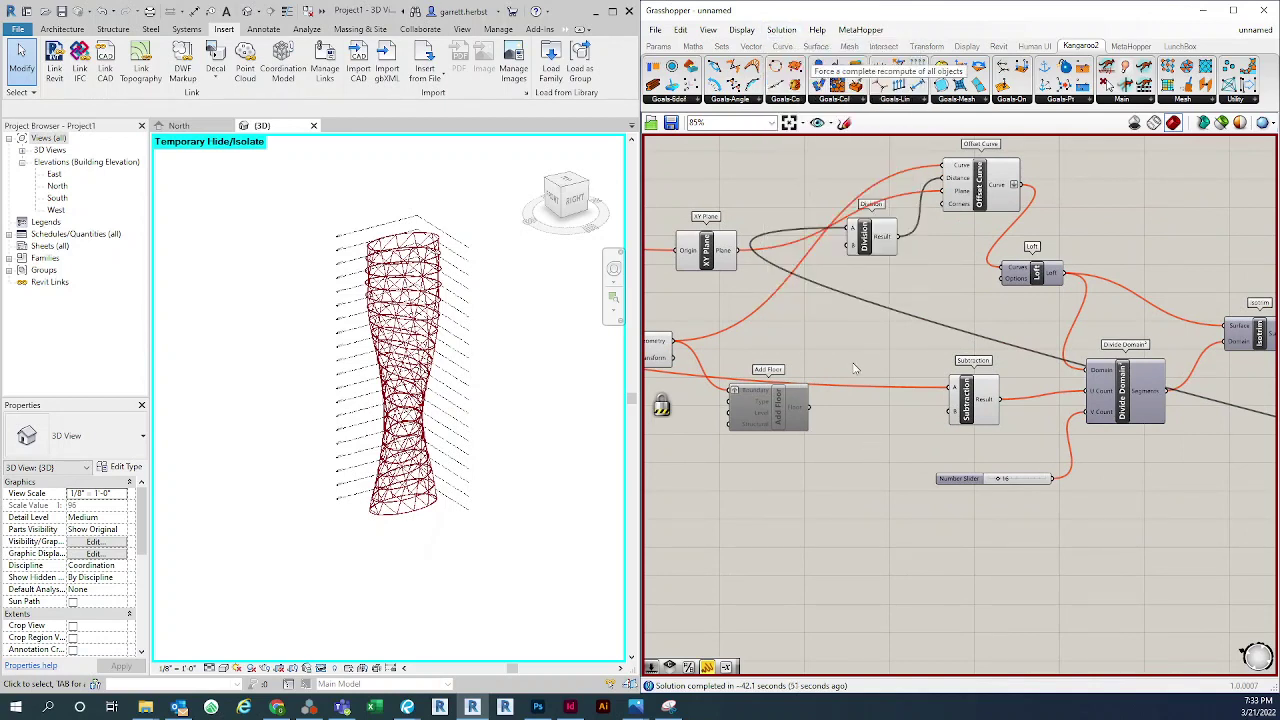